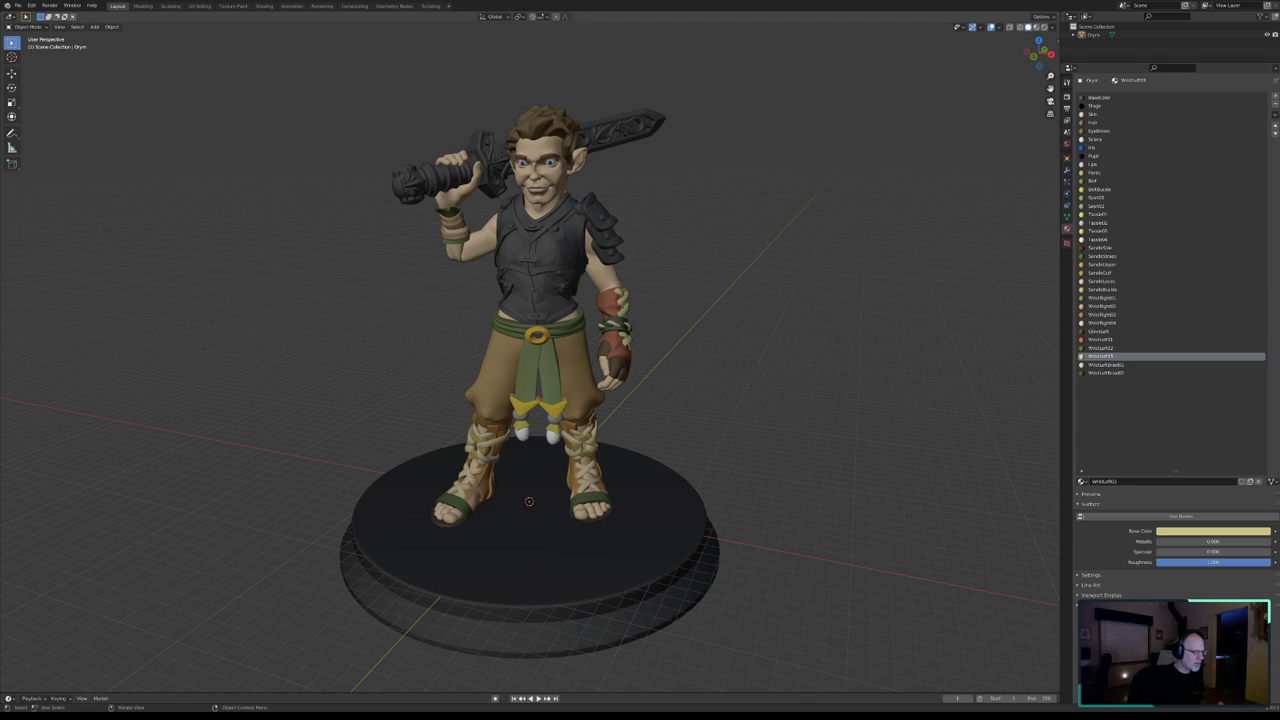
- Orbit, pan and zoom around the elf warrior to face it toward the camera
mouse_move(600, 420)
middle_down()
mouse_move(617, 416)
mouse_move(517, 429)
mouse_move(518, 455)
middle_up()
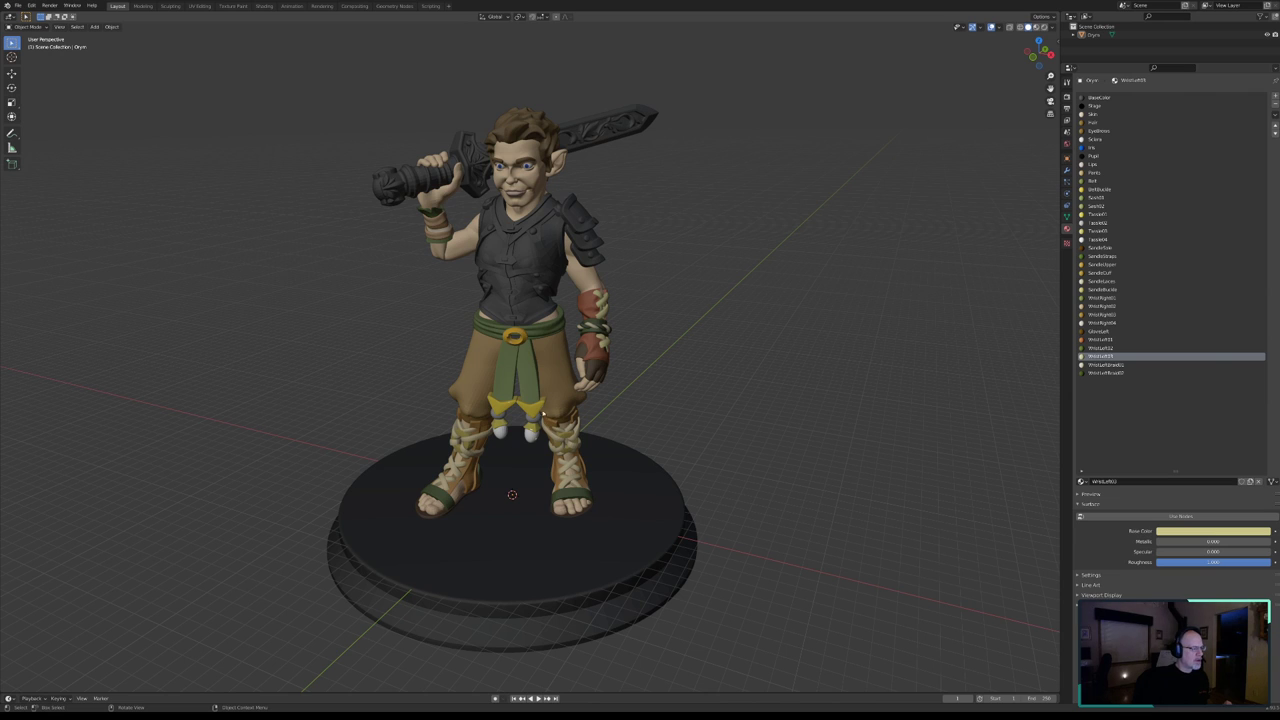
scroll(524, 369, up, 5)
scroll(524, 369, down, 2)
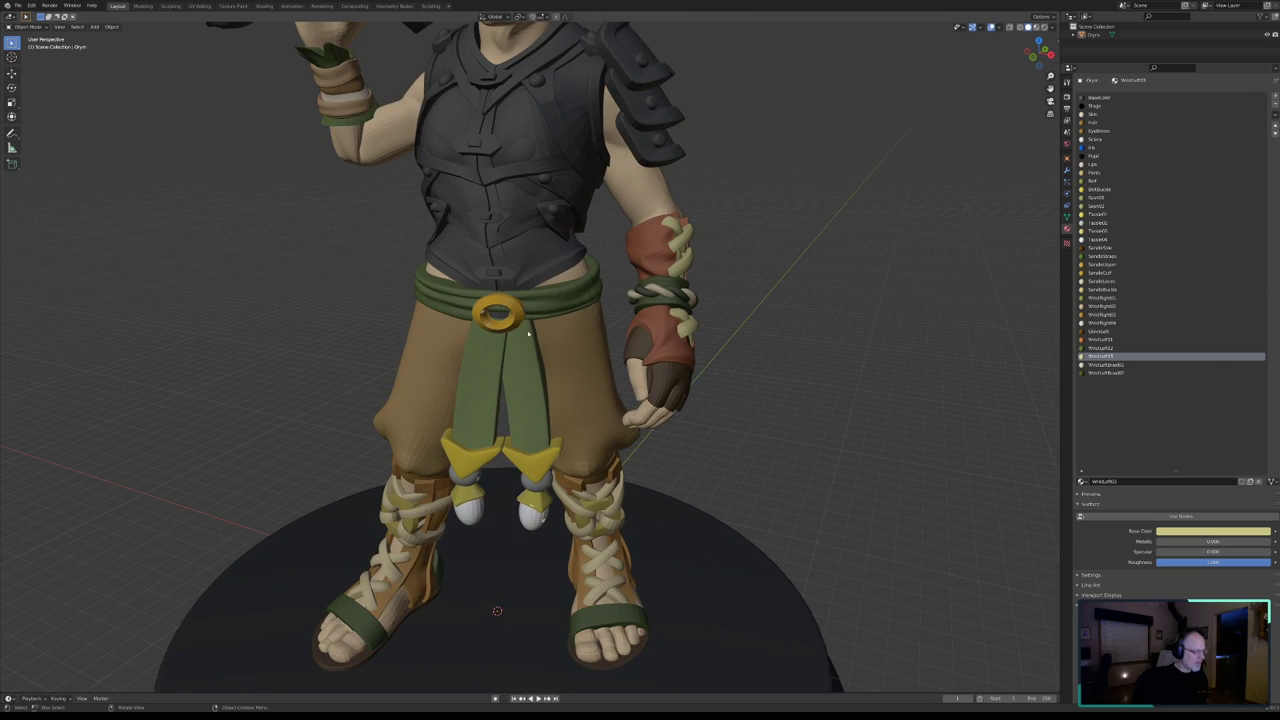
mouse_move(535, 311)
shift+middle_down()
mouse_move(596, 453)
mouse_move(443, 391)
mouse_move(568, 430)
shift+middle_up()
scroll(568, 430, down, 3)
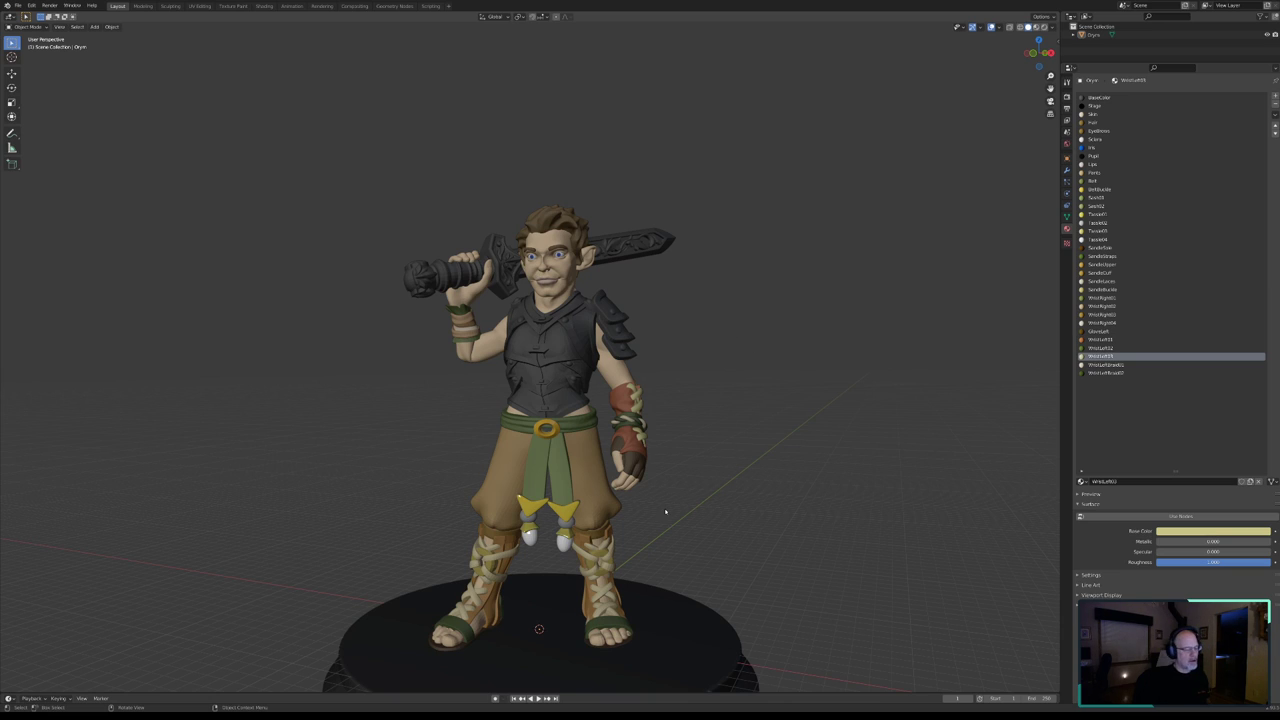
scroll(497, 431, up, 3)
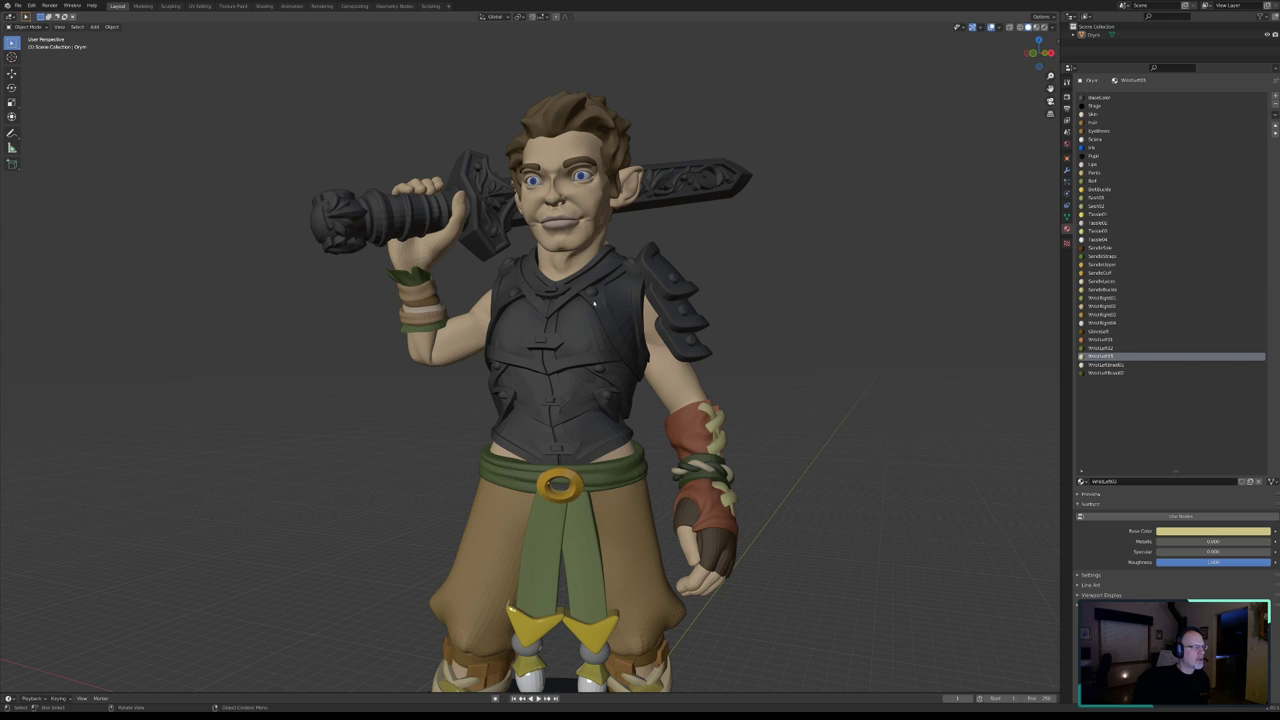
scroll(564, 380, up, 2)
scroll(570, 383, up, 2)
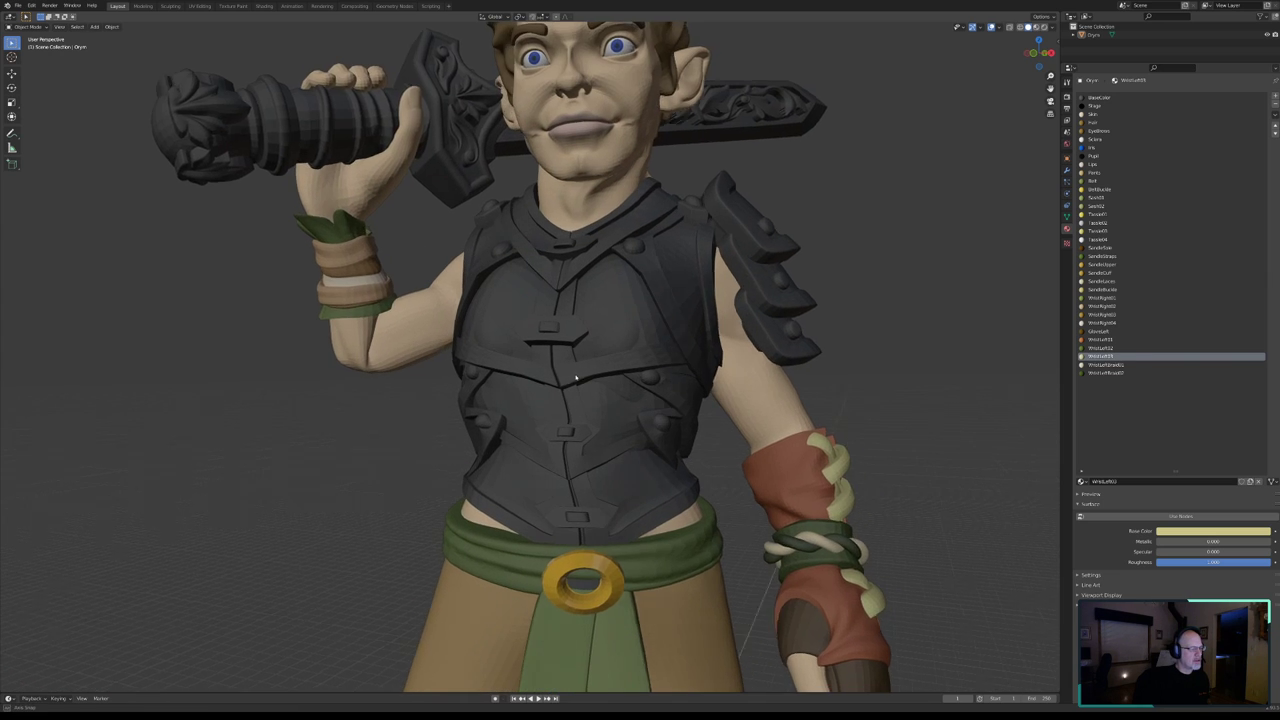
scroll(585, 389, up, 2)
middle_drag(586, 390, 597, 395)
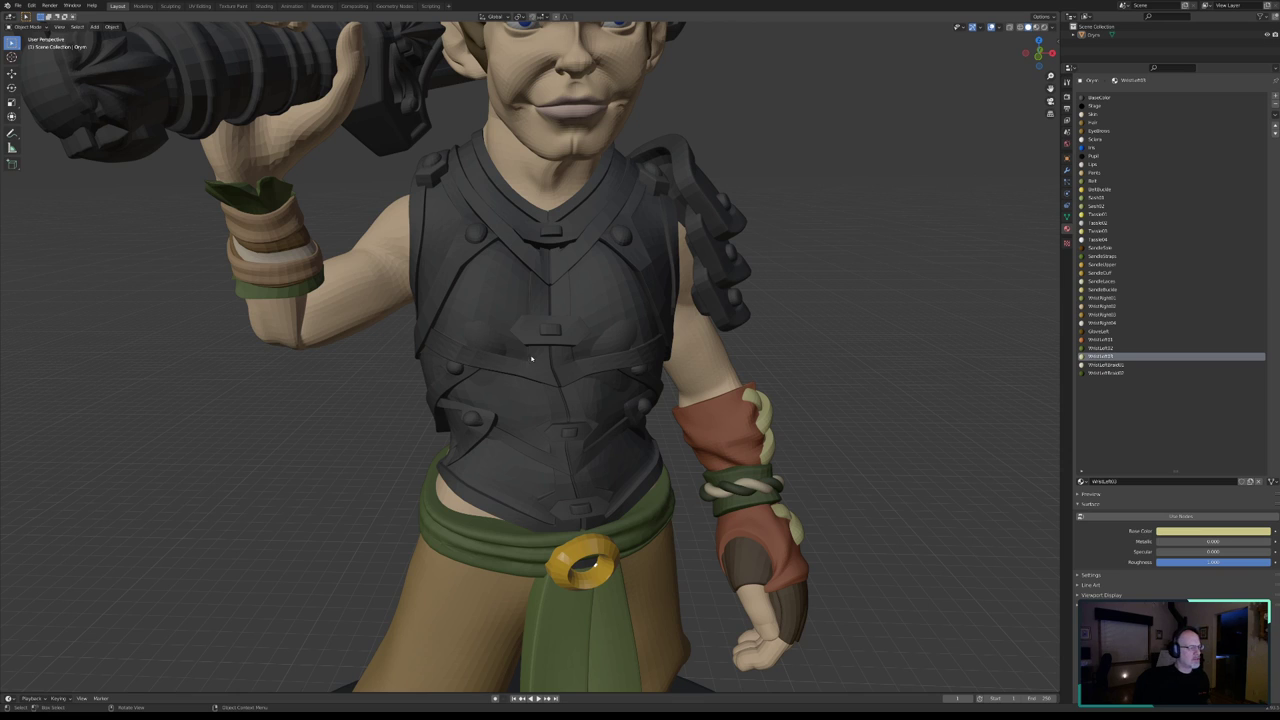
middle_drag(531, 358, 600, 412)
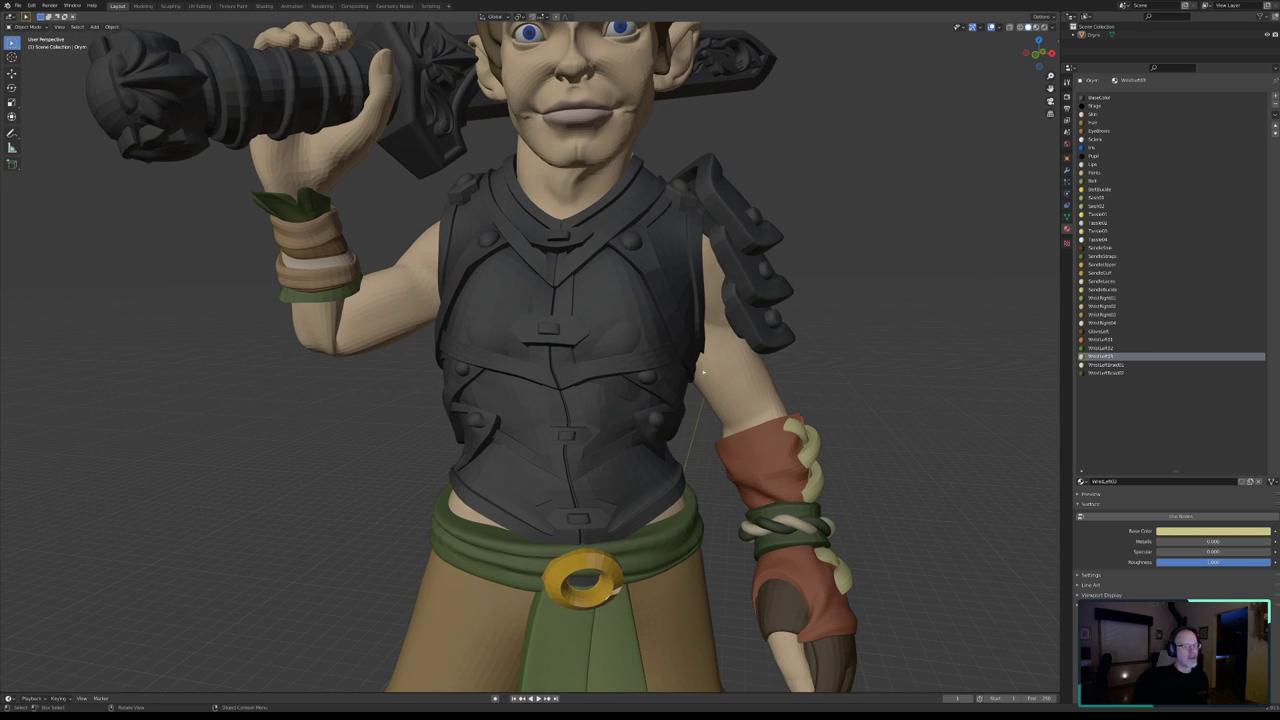
- Switch the elf mesh into Edit Mode from the mode dropdown
click(28, 27)
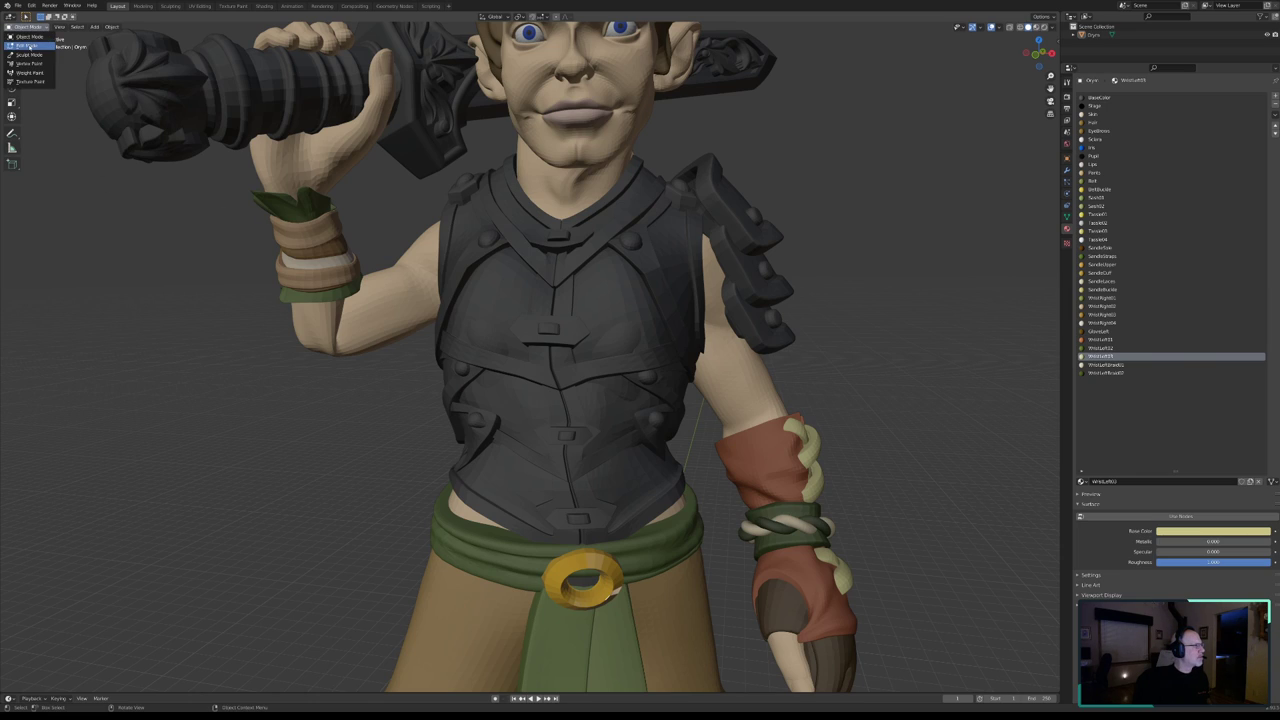
click(30, 37)
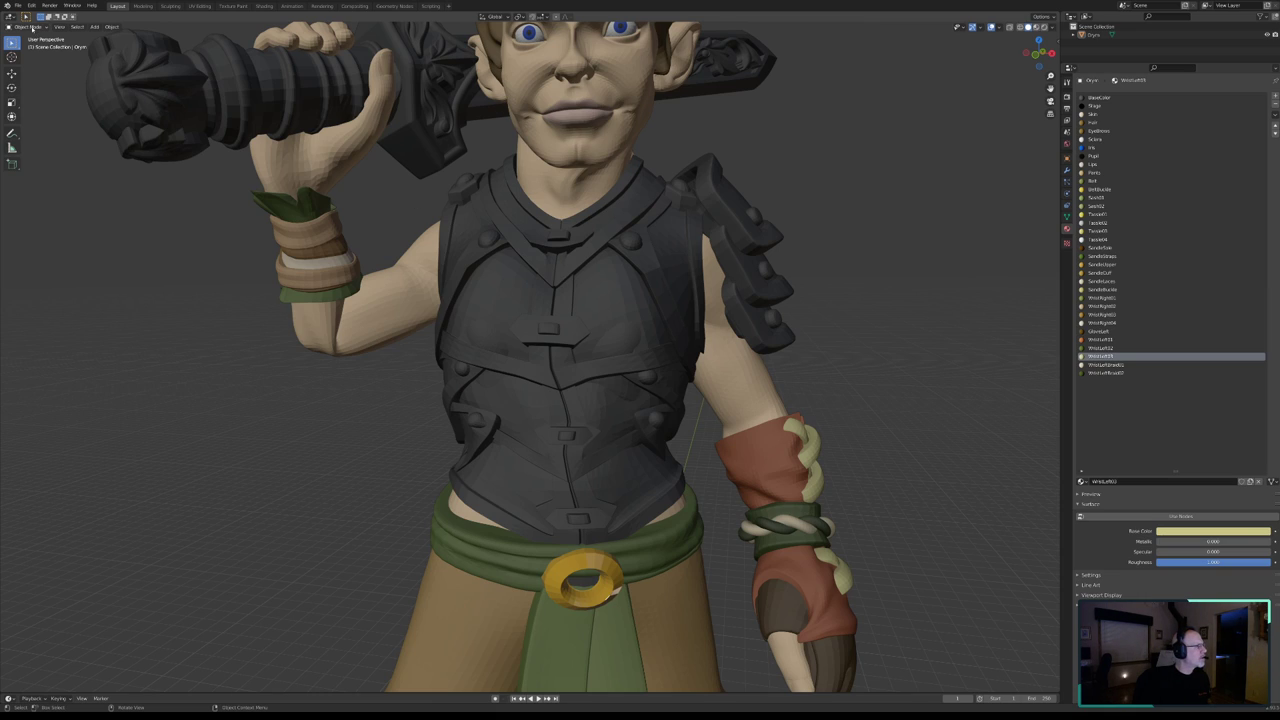
click(36, 27)
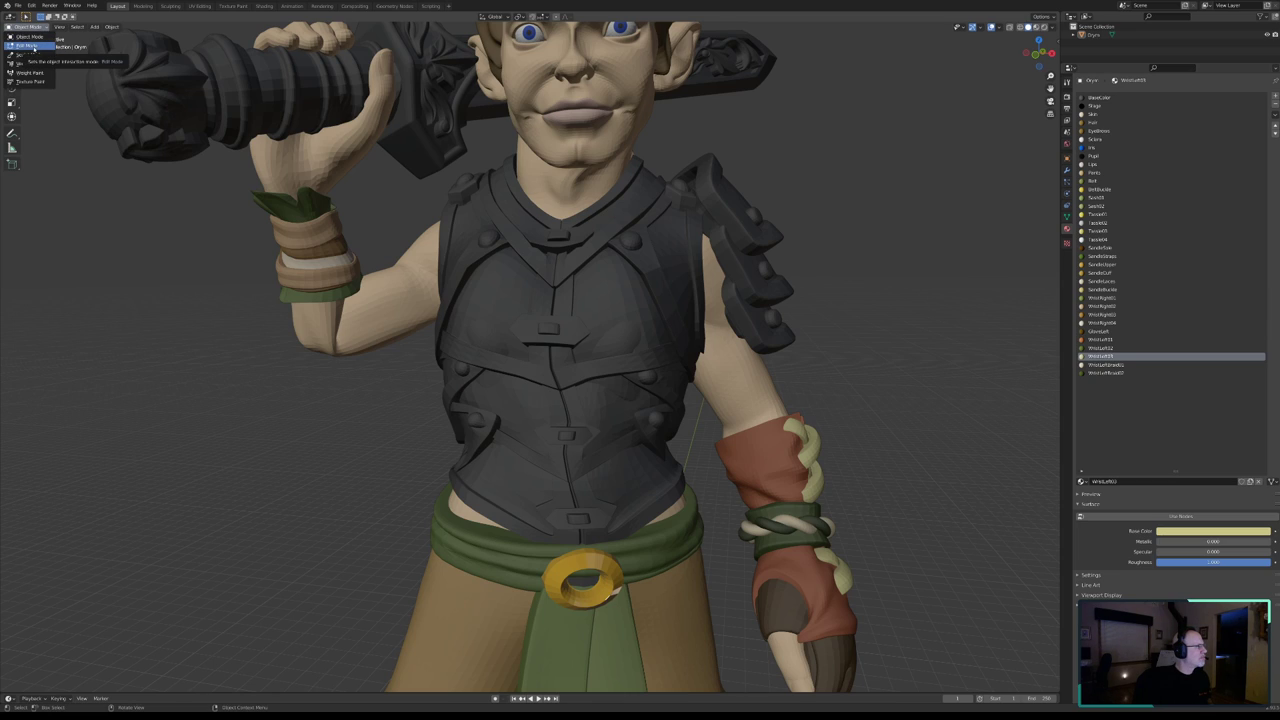
click(28, 46)
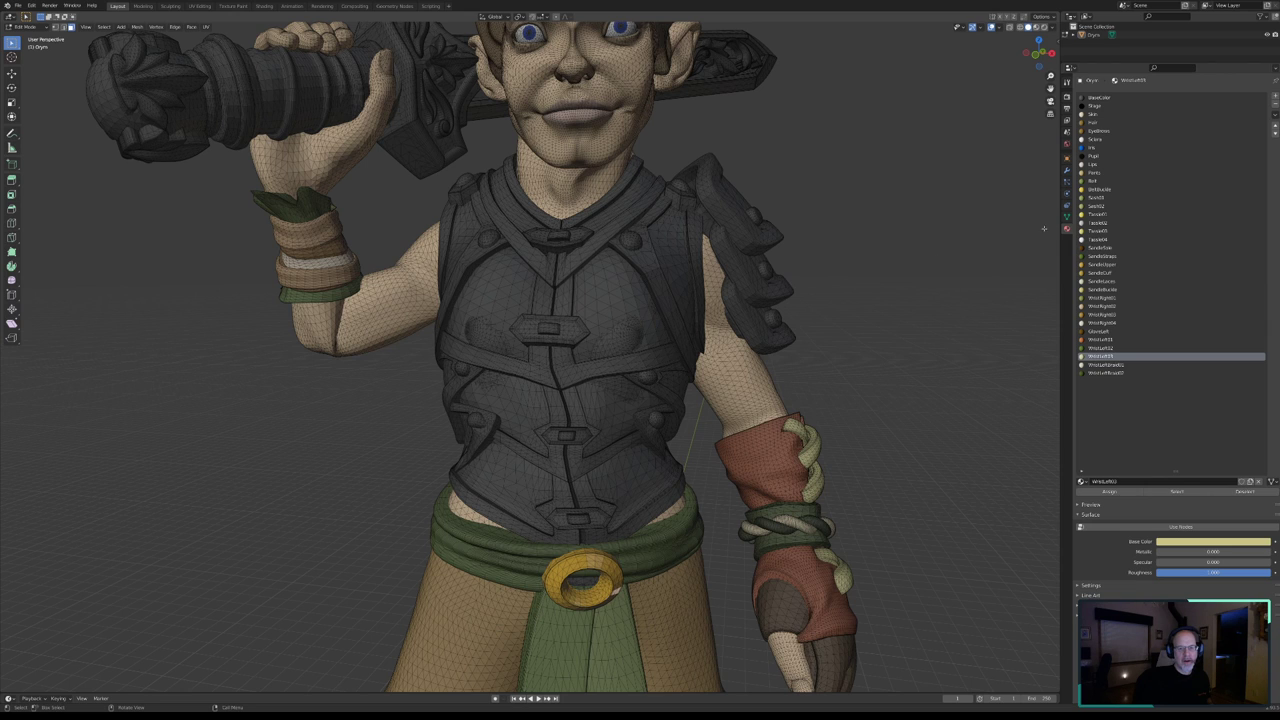
key(Tab)
key(Tab)
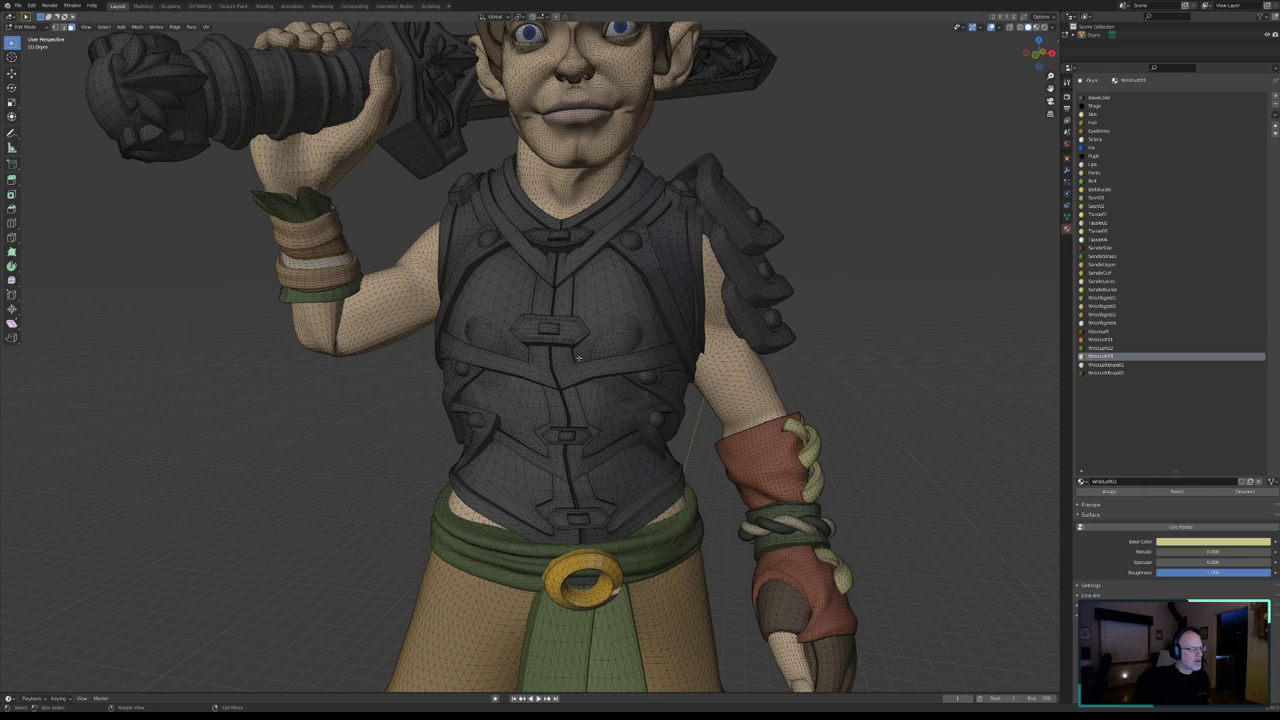
mouse_move(578, 357)
middle_down()
mouse_move(499, 332)
mouse_move(472, 352)
middle_up()
key(c)
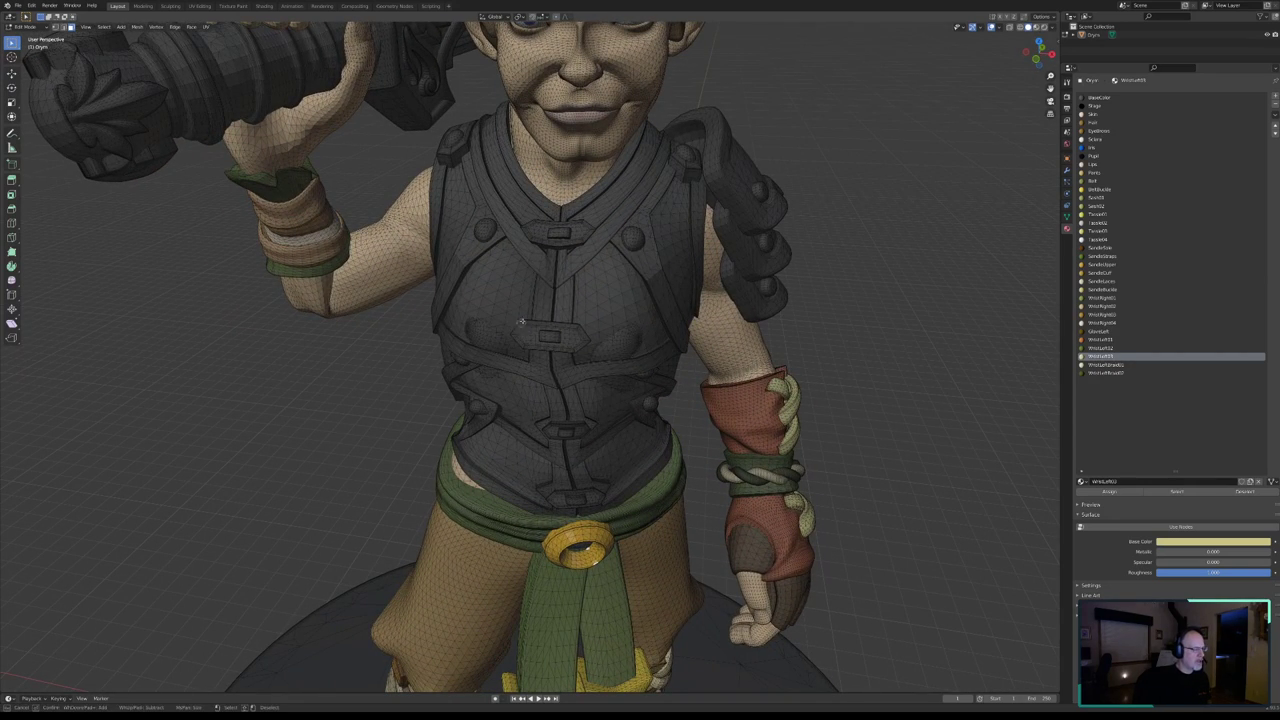
click(505, 286)
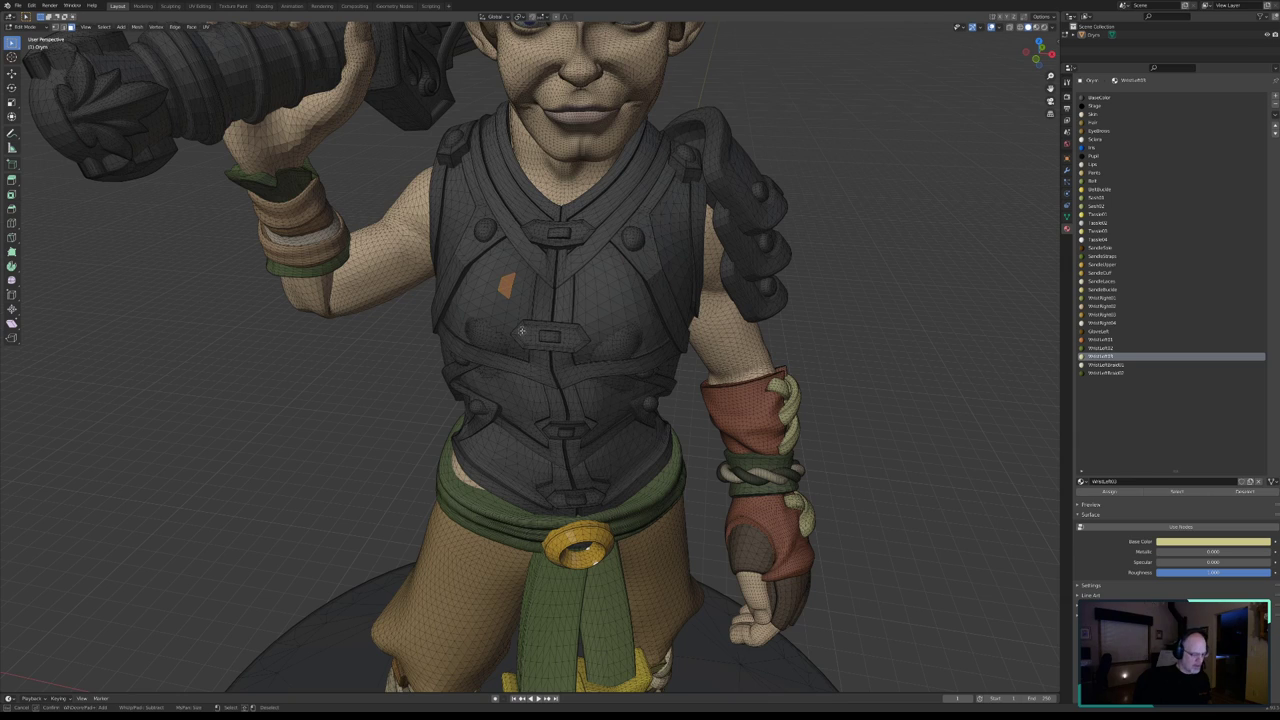
key(Escape)
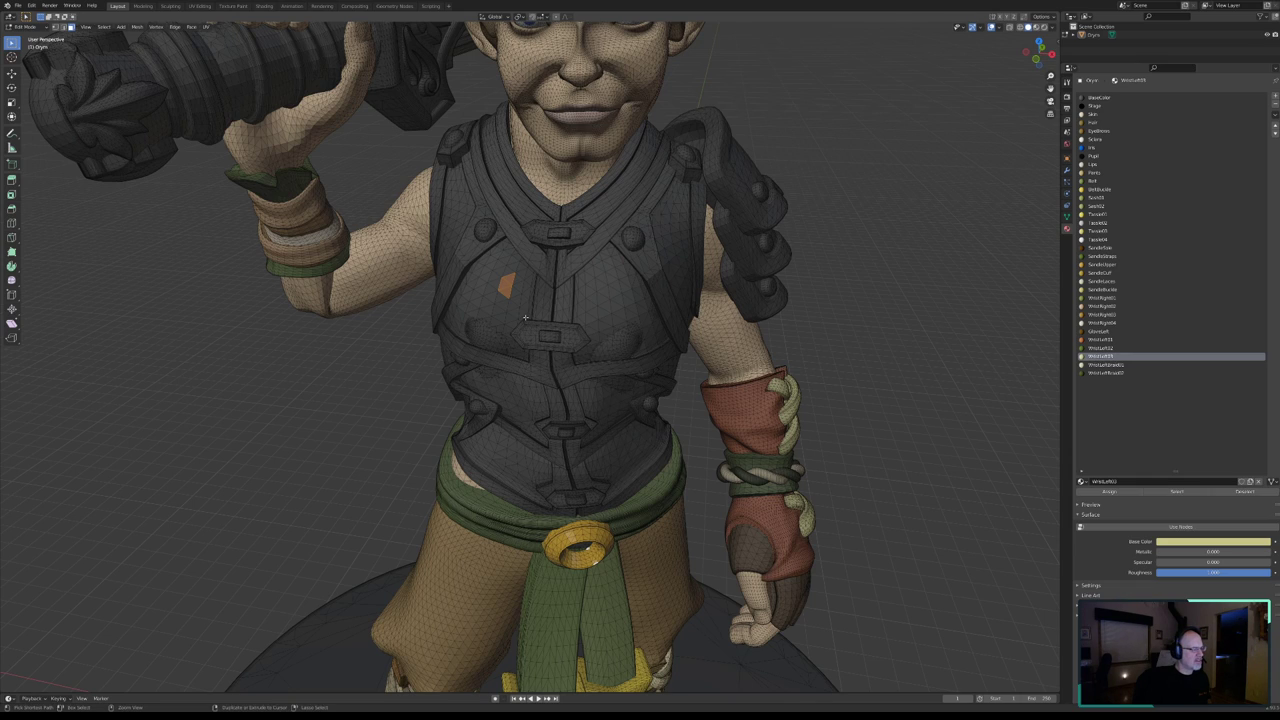
key(ctrl+l)
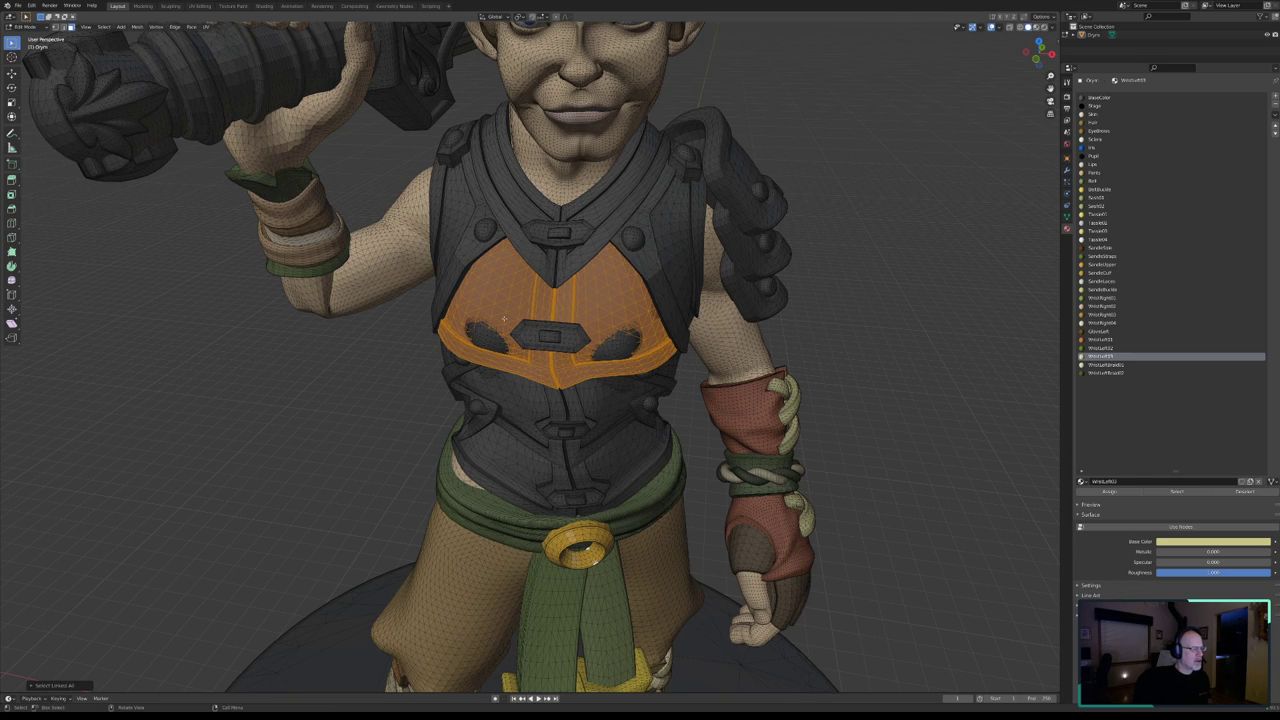
mouse_move(503, 317)
middle_down()
mouse_move(560, 305)
mouse_move(551, 384)
mouse_move(593, 387)
mouse_move(562, 390)
mouse_move(600, 371)
mouse_move(680, 383)
mouse_move(135, 66)
middle_up()
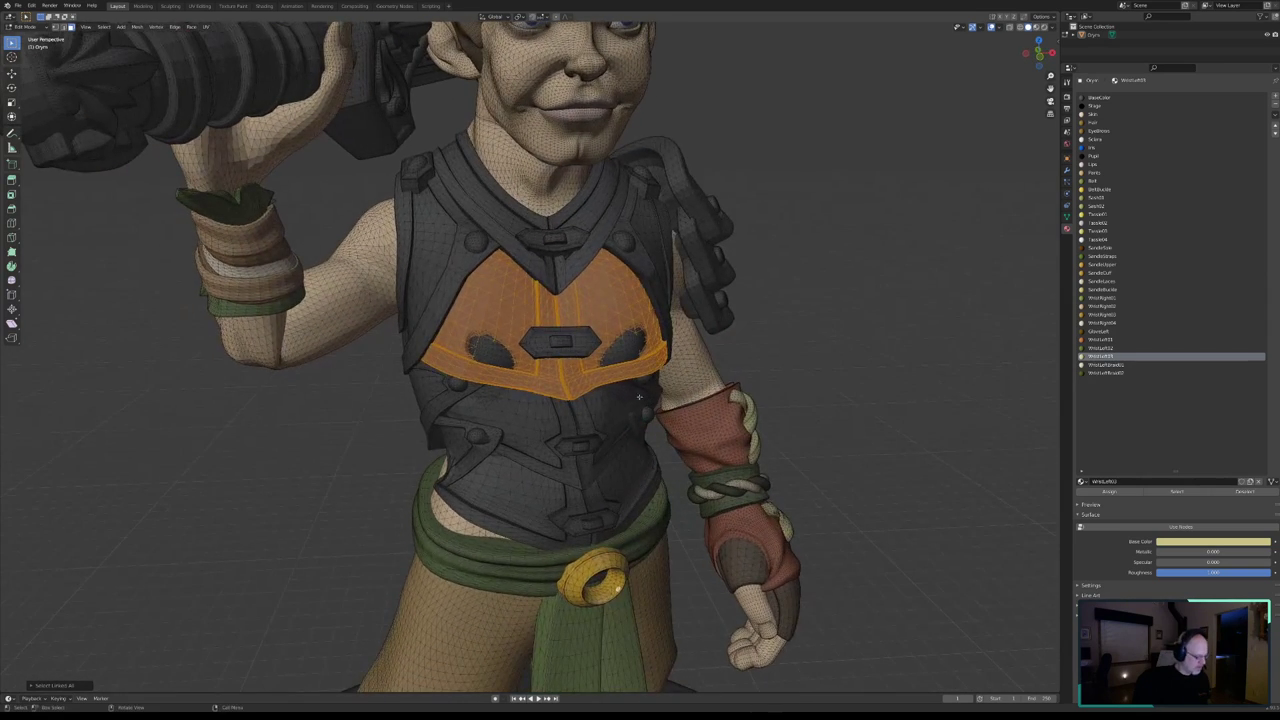
click(104, 27)
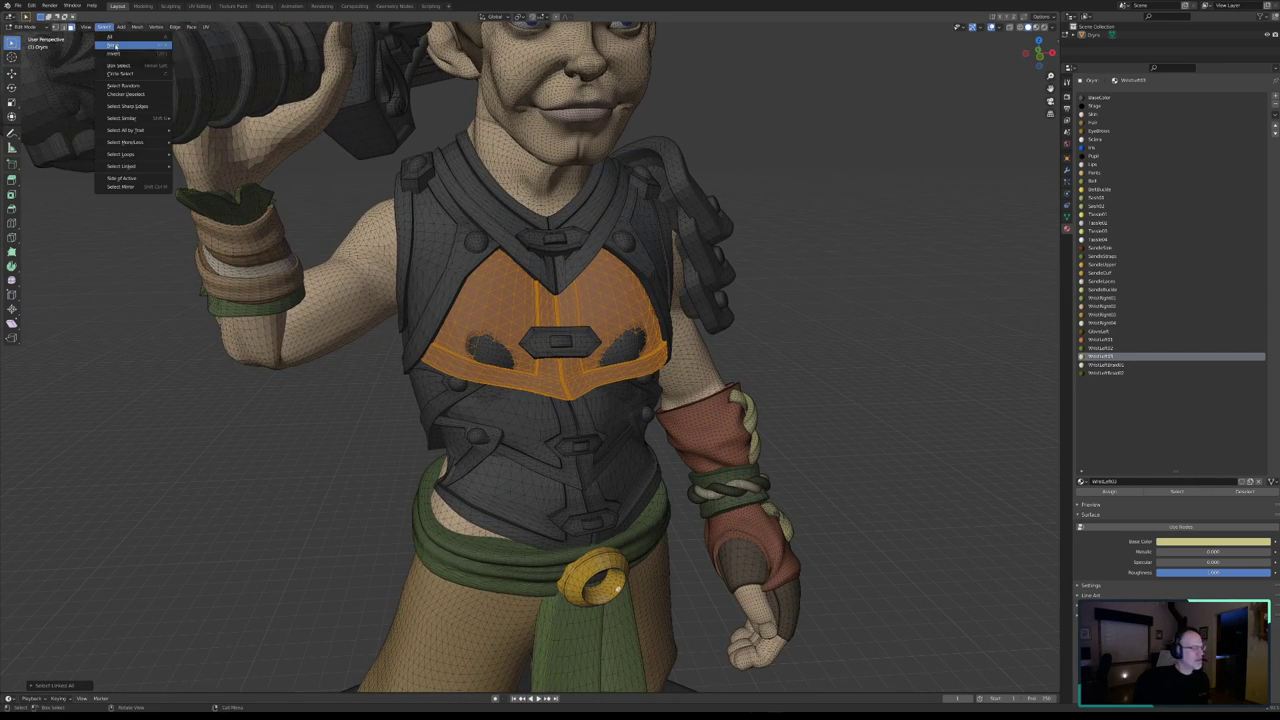
click(115, 46)
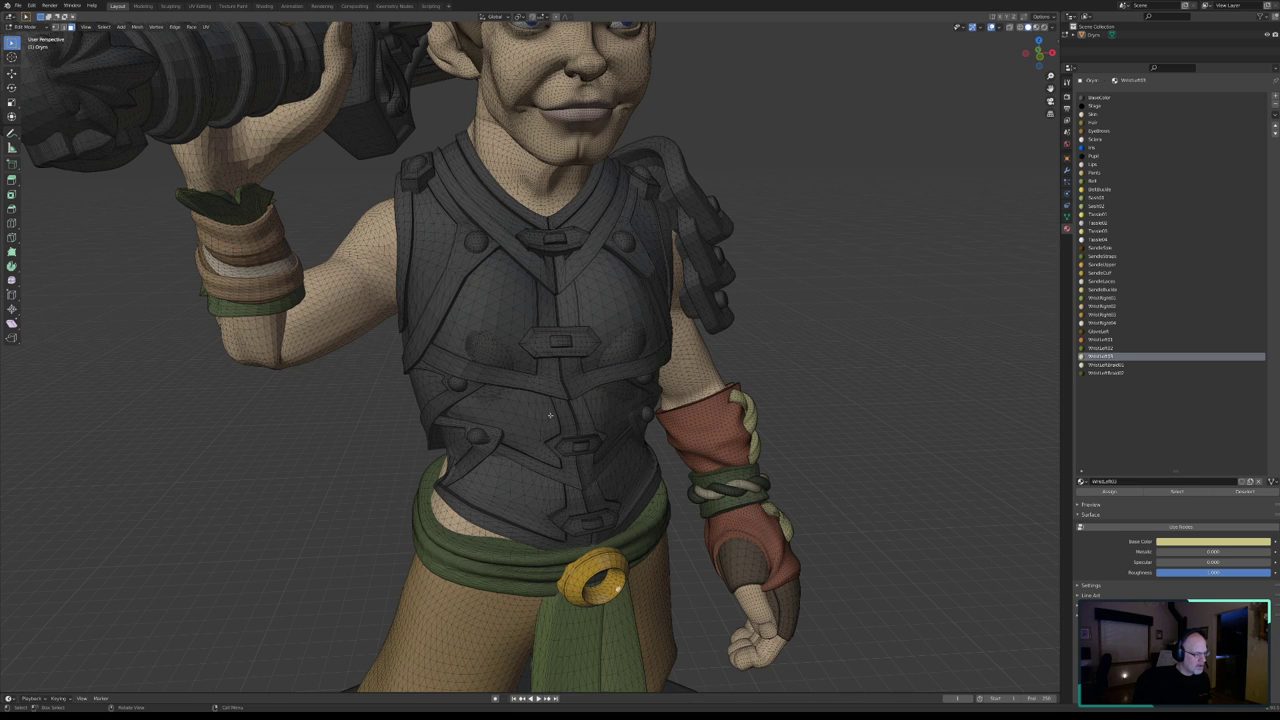
- Orbit to a frontal chest view and make BaseColor the active material slot
middle_drag(569, 379, 484, 353)
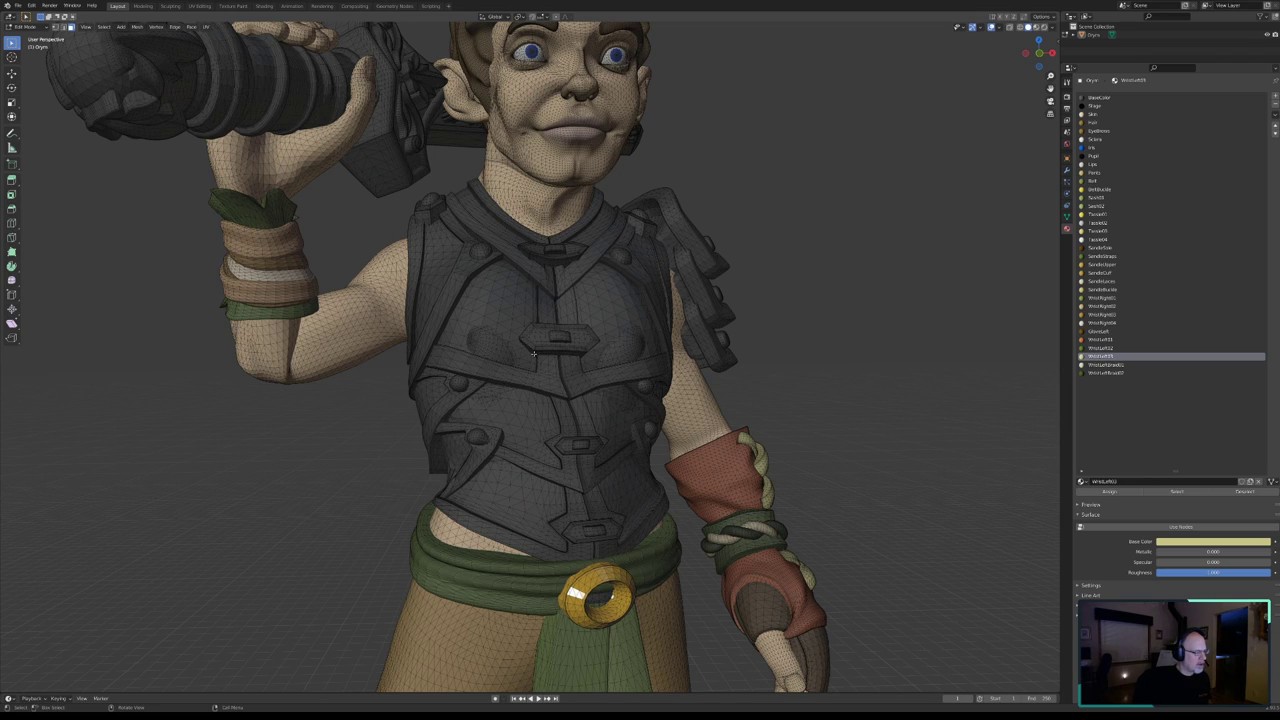
middle_drag(565, 372, 491, 349)
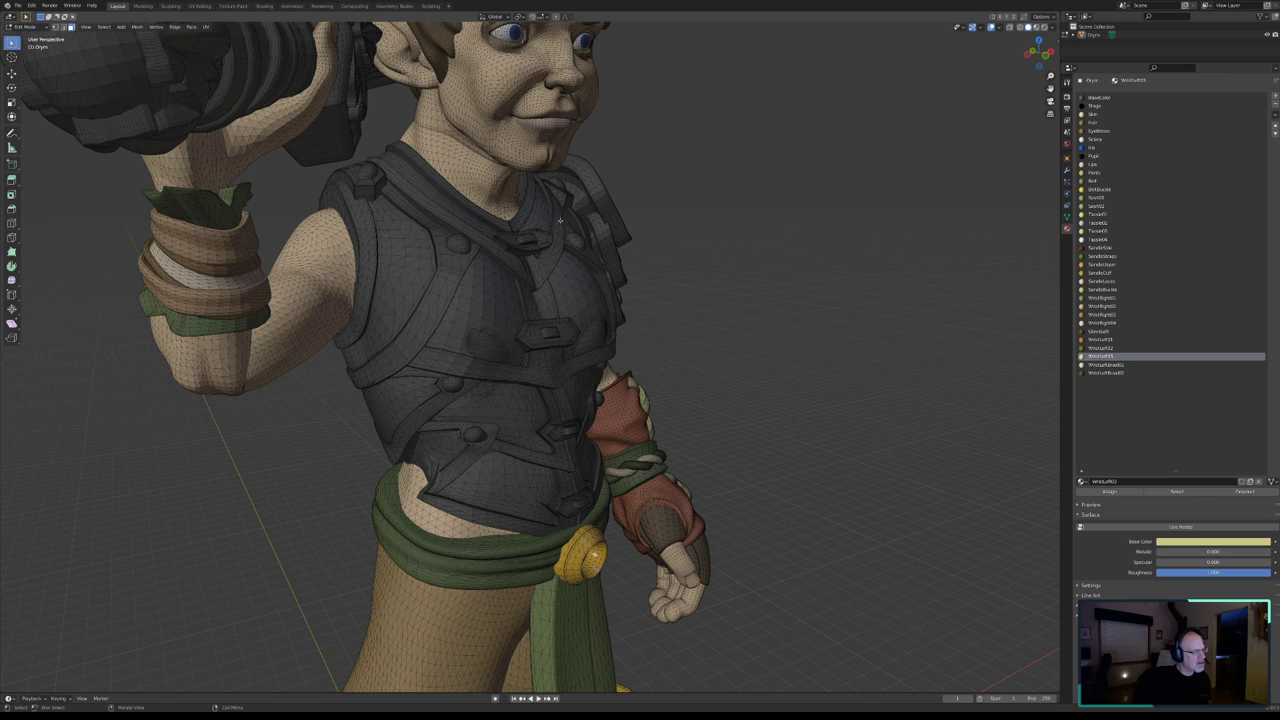
middle_drag(584, 330, 524, 345)
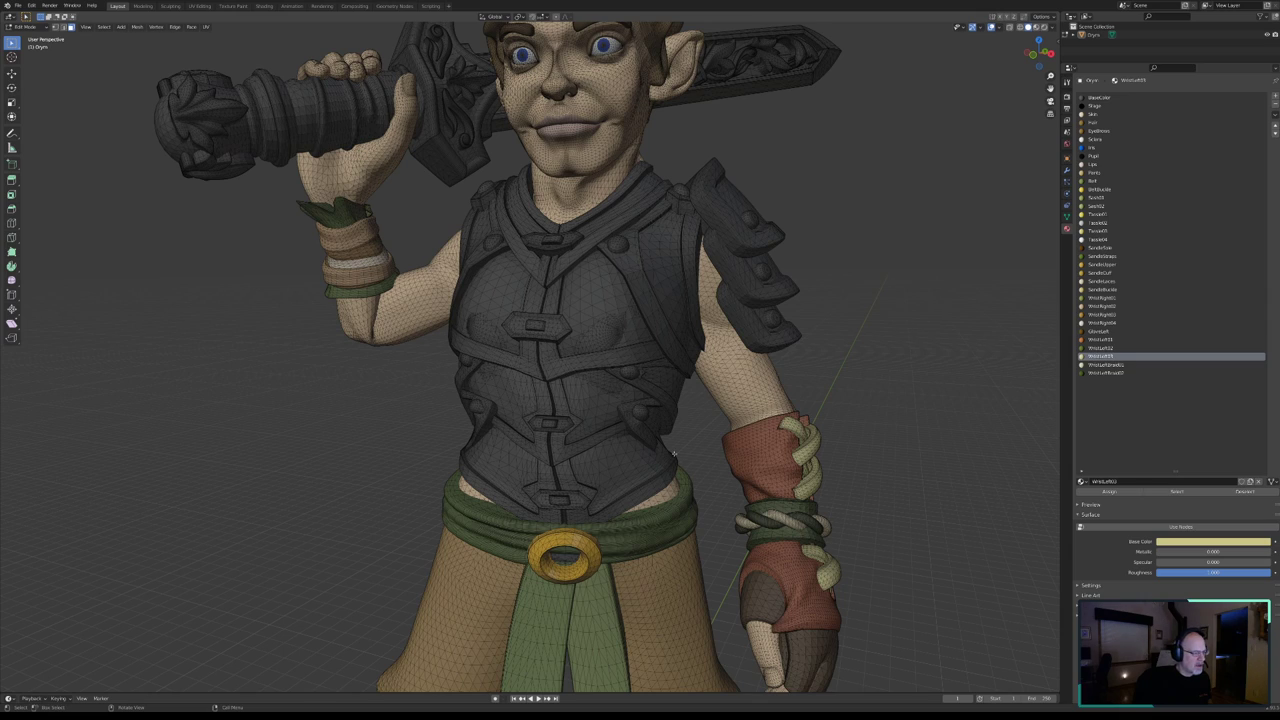
click(622, 298)
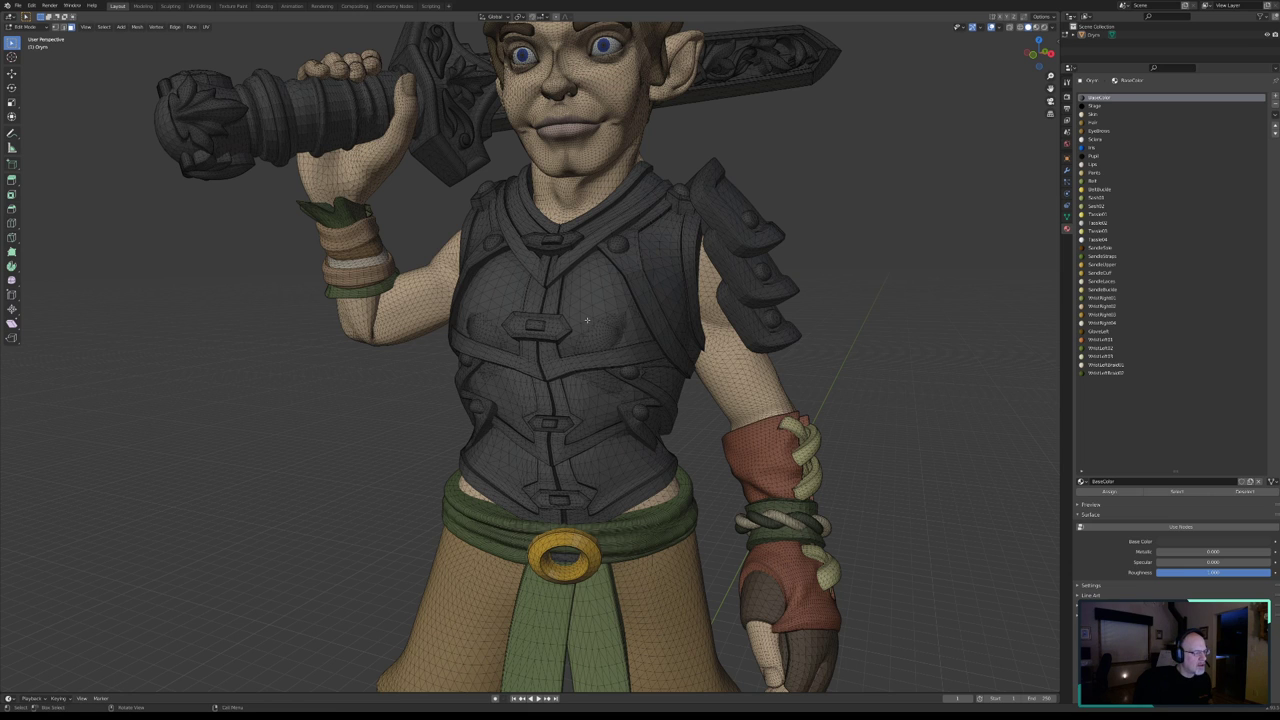
mouse_move(568, 322)
middle_down()
mouse_move(601, 315)
mouse_move(529, 277)
middle_up()
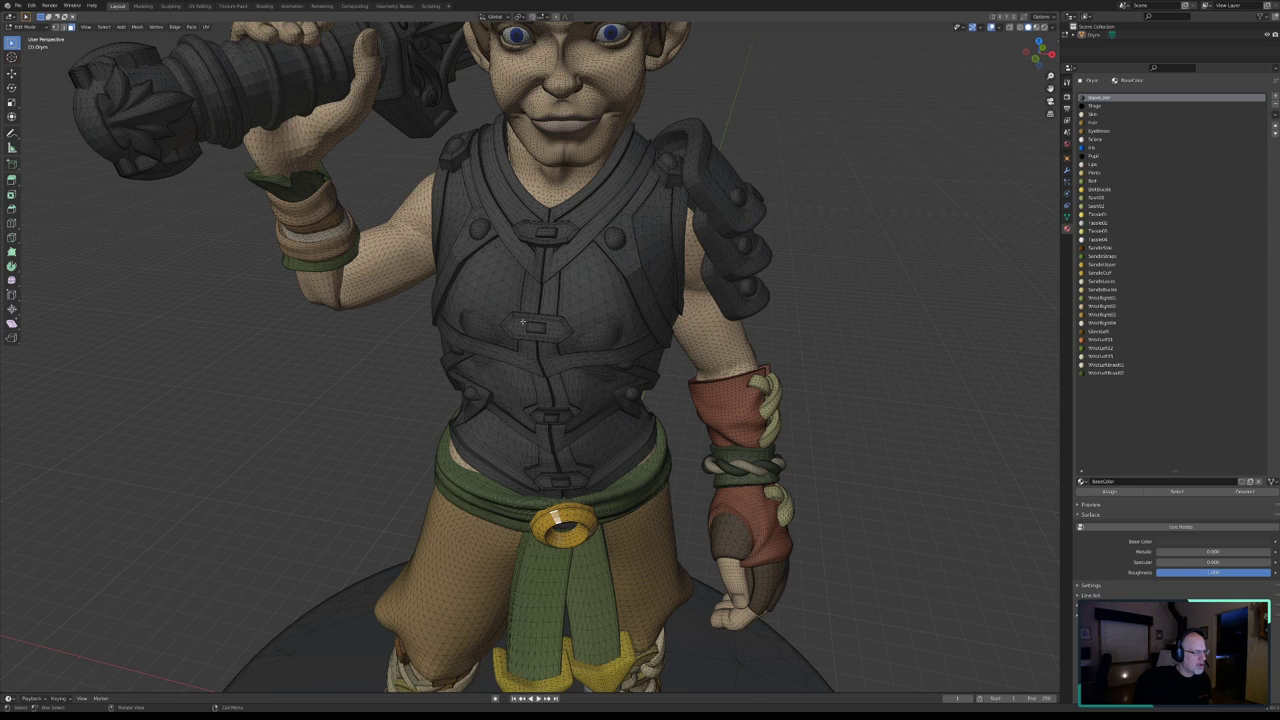
middle_drag(522, 321, 518, 311)
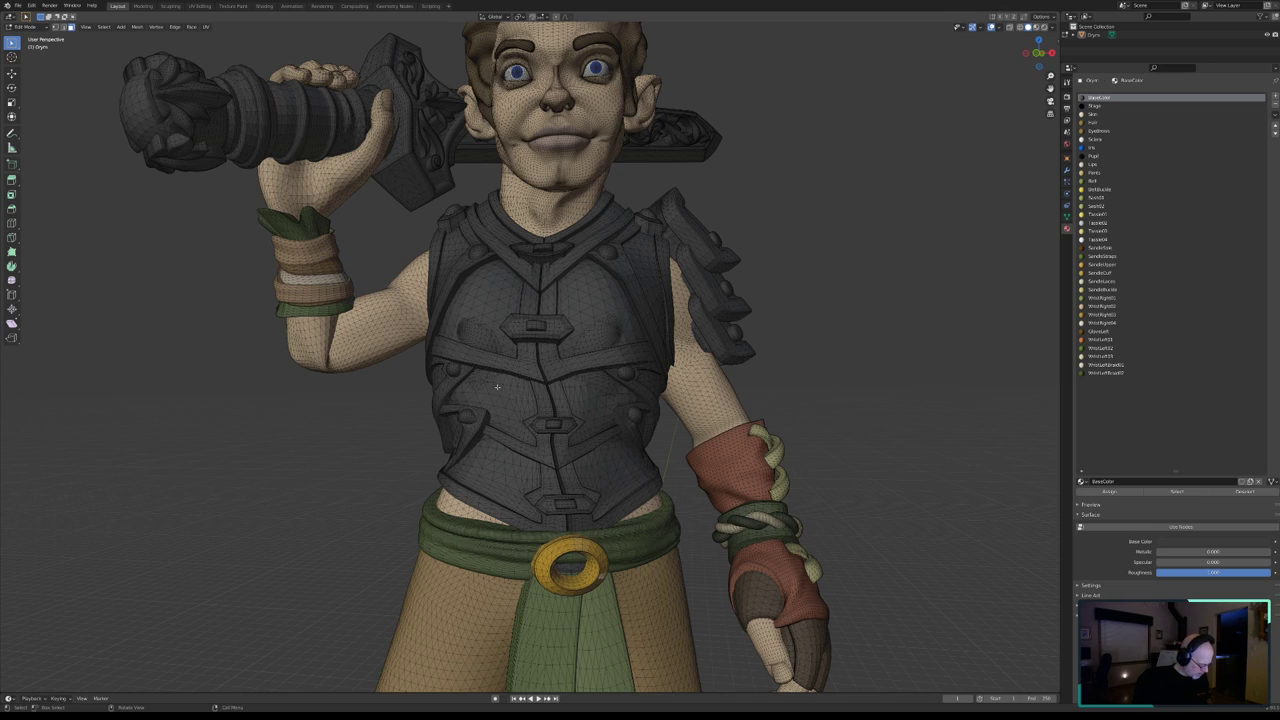
- Select a few chest faces and extend them to the whole connected chest plate
key(b)
click(490, 303)
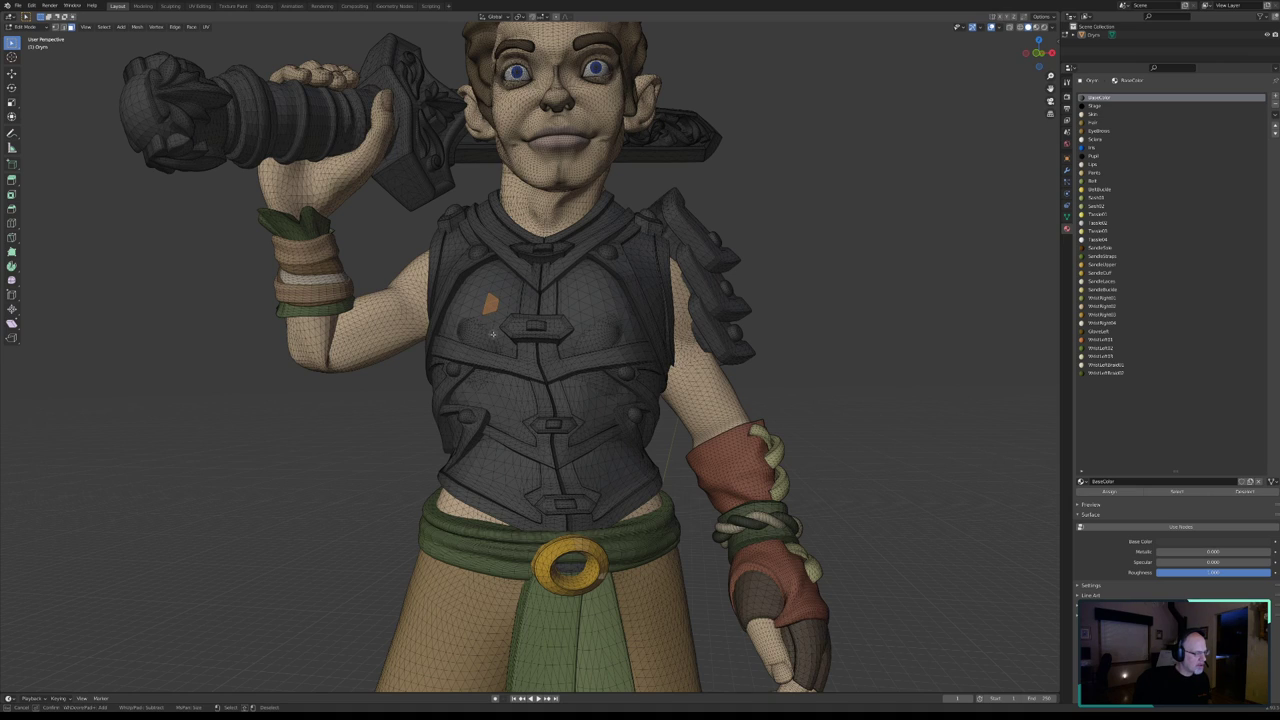
click(505, 398)
click(504, 463)
right_click(503, 461)
key(ctrl+l)
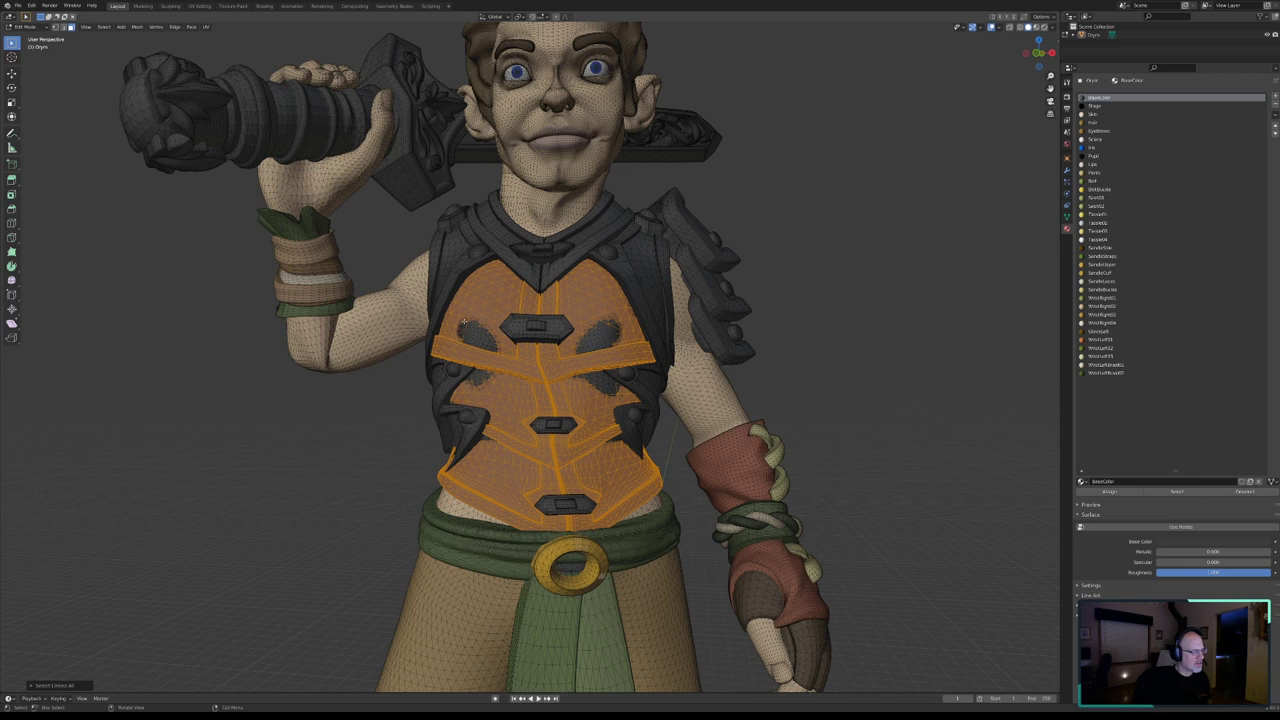
mouse_move(463, 320)
middle_down()
mouse_move(433, 327)
mouse_move(498, 328)
mouse_move(529, 354)
middle_up()
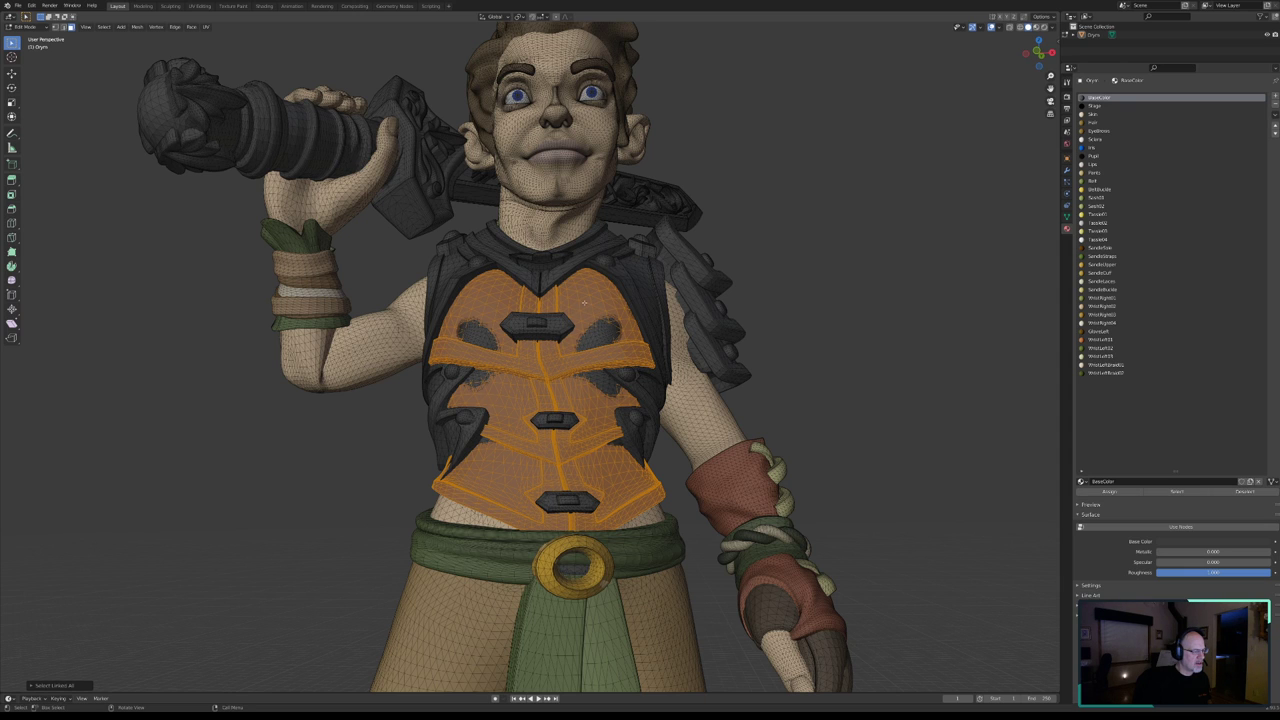
middle_drag(584, 303, 561, 328)
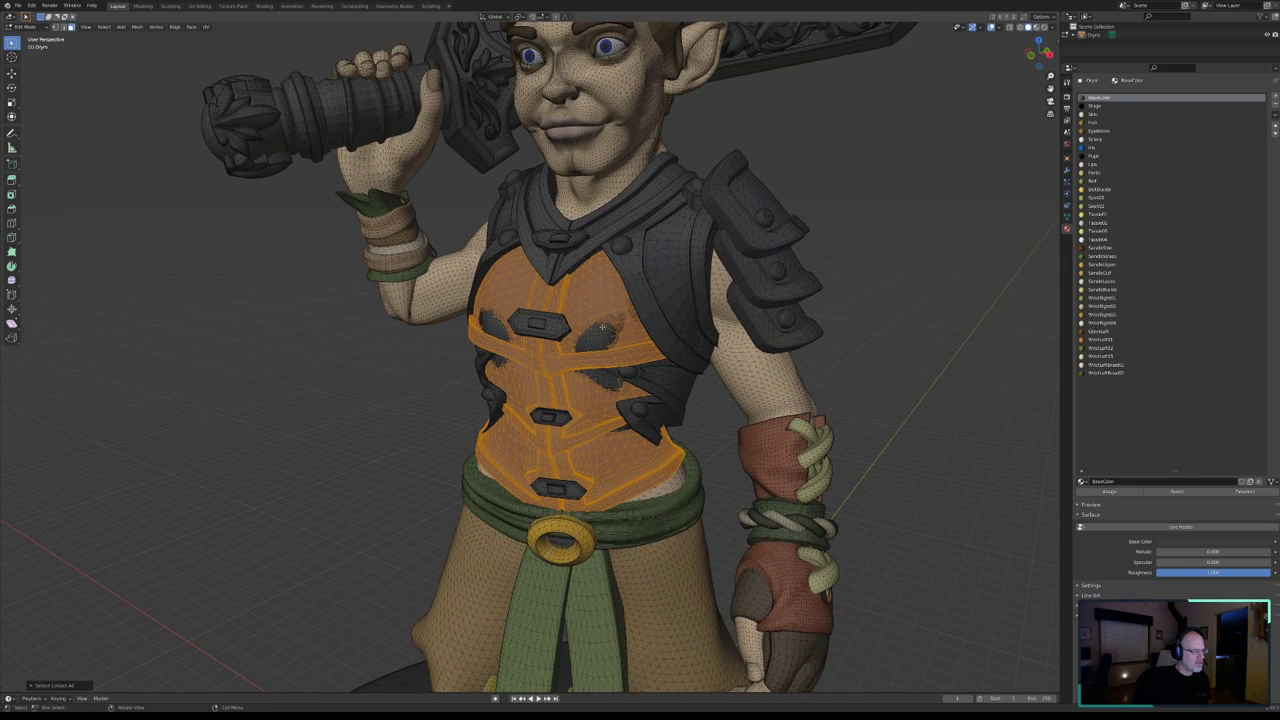
- Add the remaining linked front vest pieces to the selection
key(c)
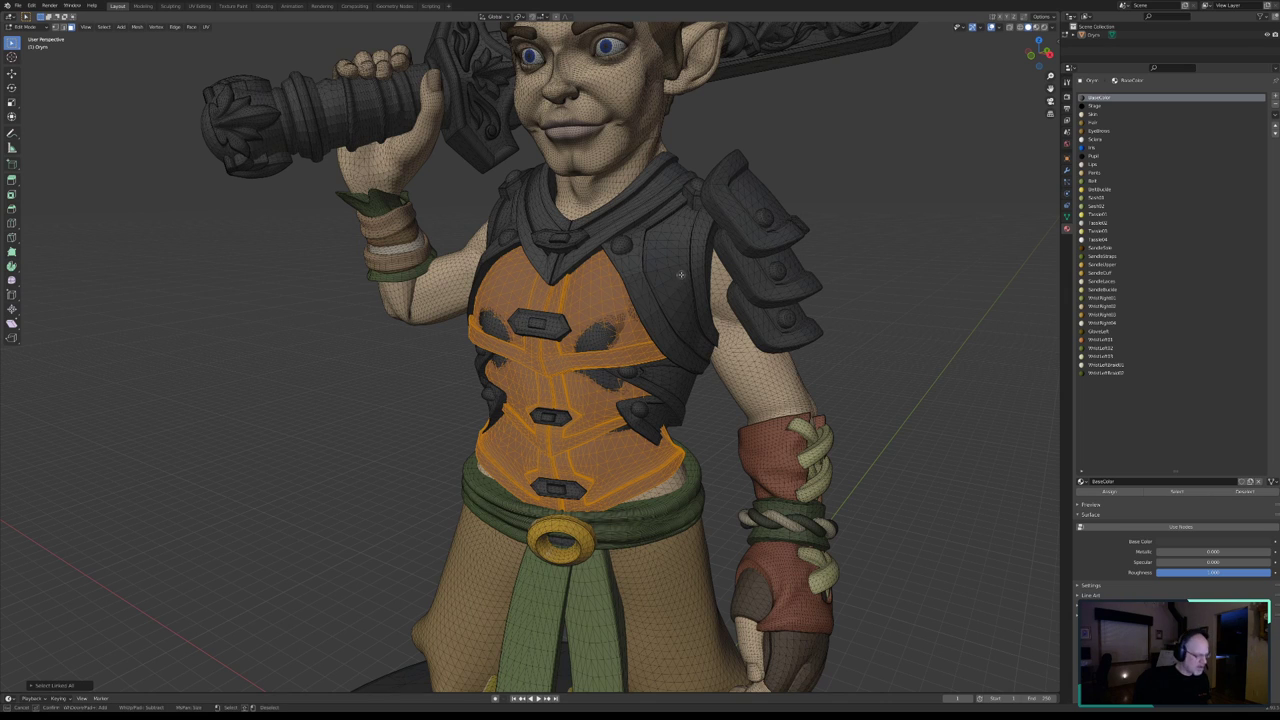
key(Escape)
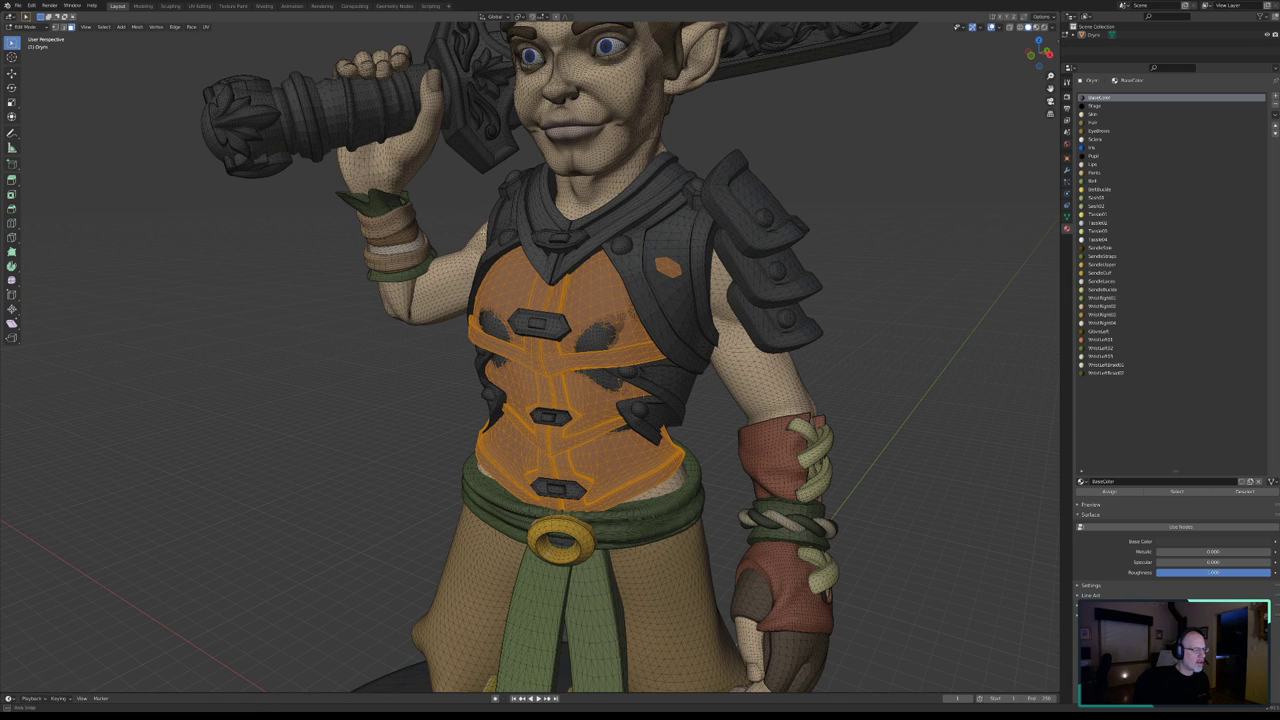
middle_drag(505, 224, 524, 242)
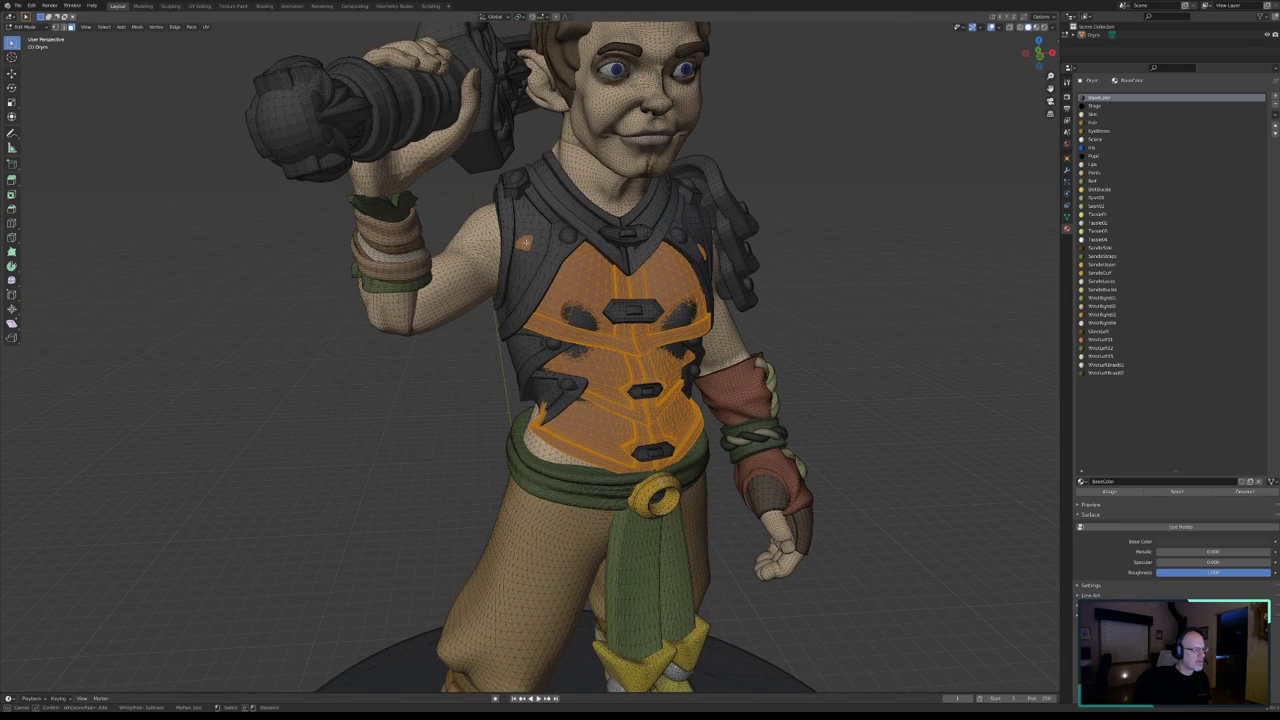
key(ctrl+l)
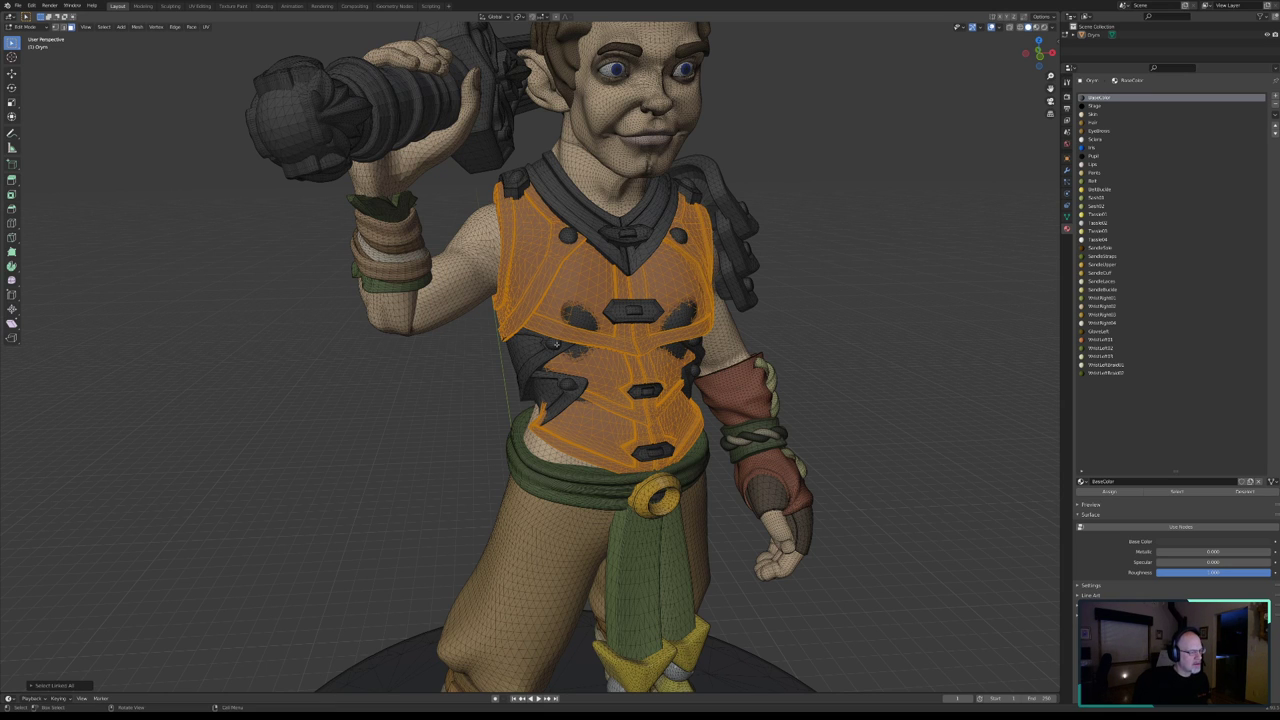
middle_drag(555, 344, 629, 313)
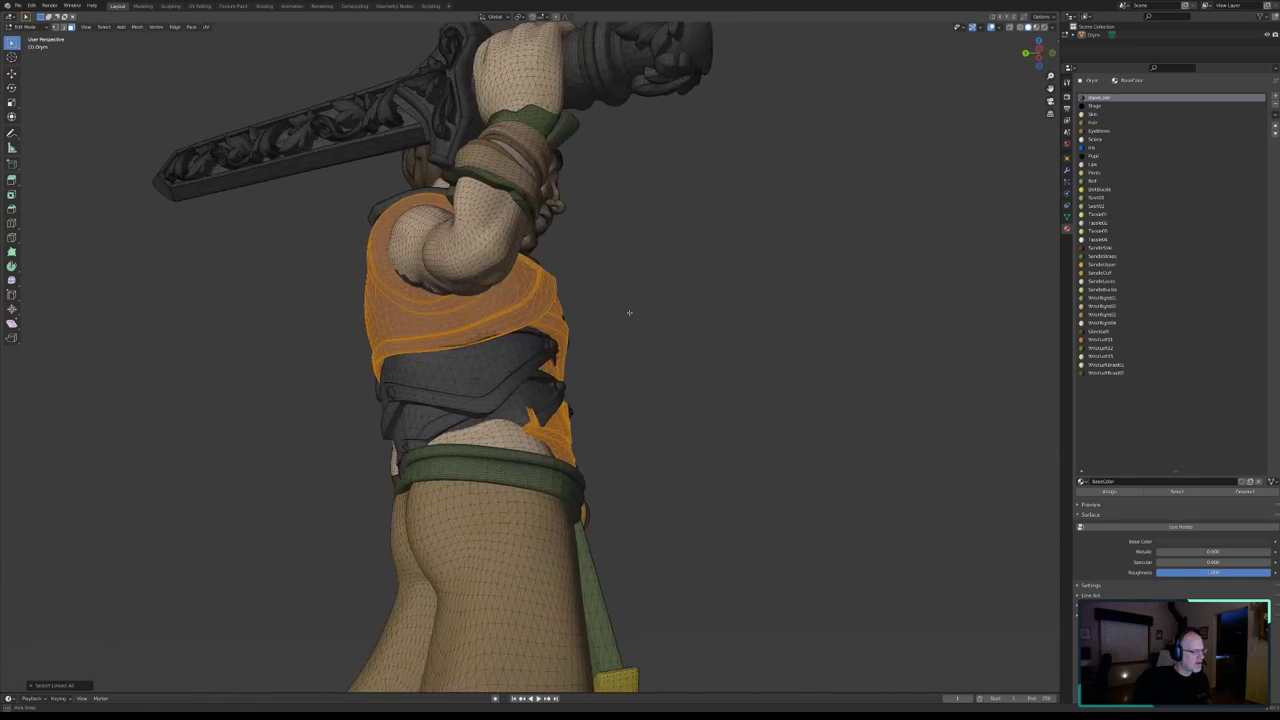
- Add the vest's side panels as linked pieces, working round to the back
key(c)
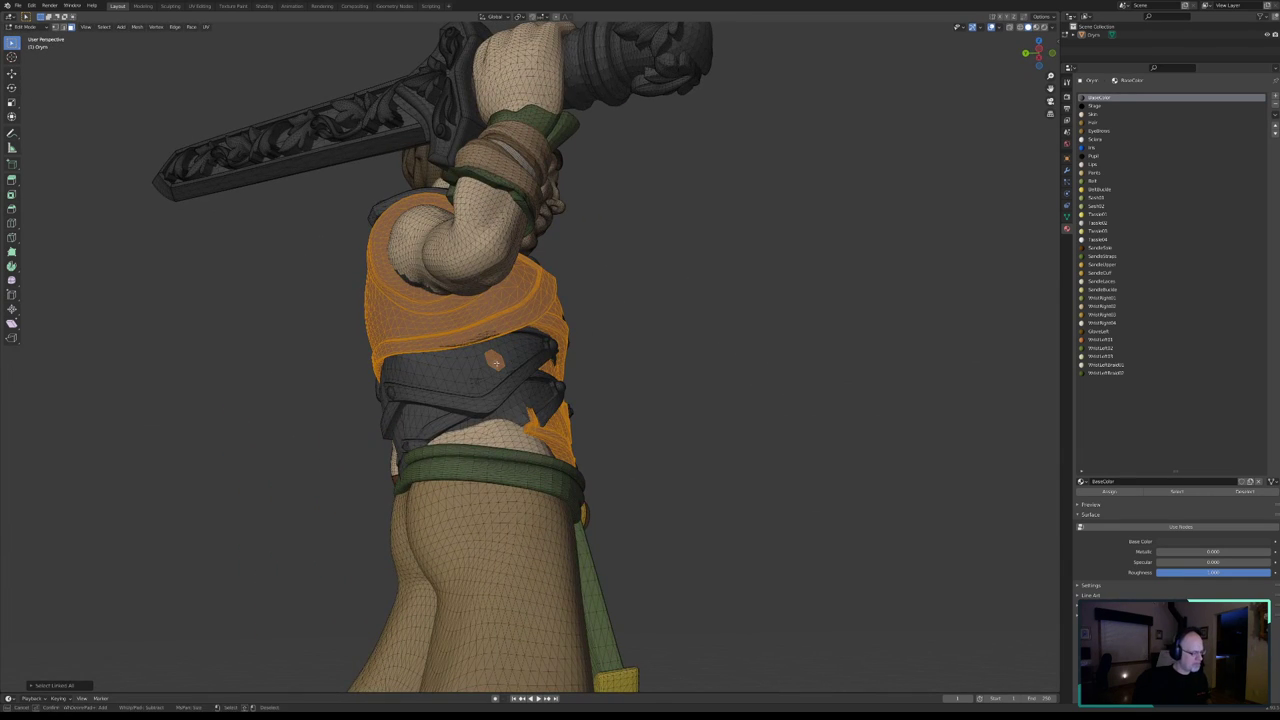
key(Escape)
key(ctrl+l)
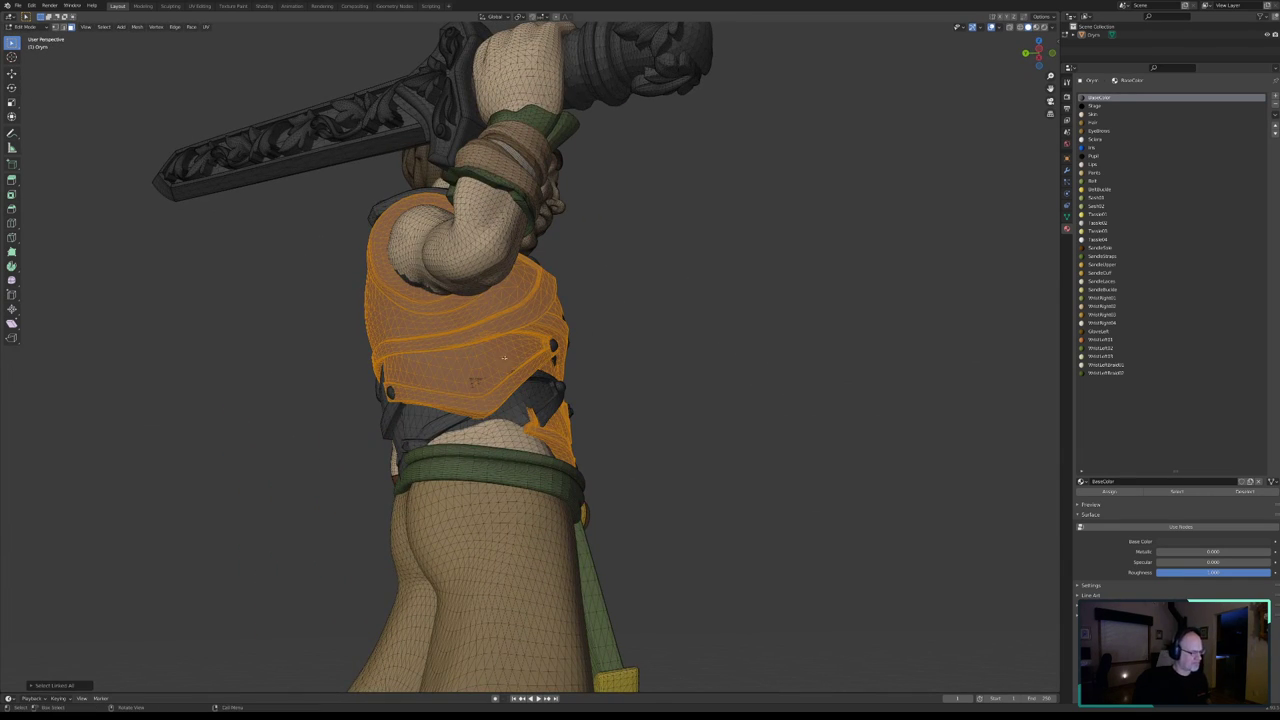
mouse_move(504, 357)
middle_down()
mouse_move(547, 344)
mouse_move(737, 349)
middle_up()
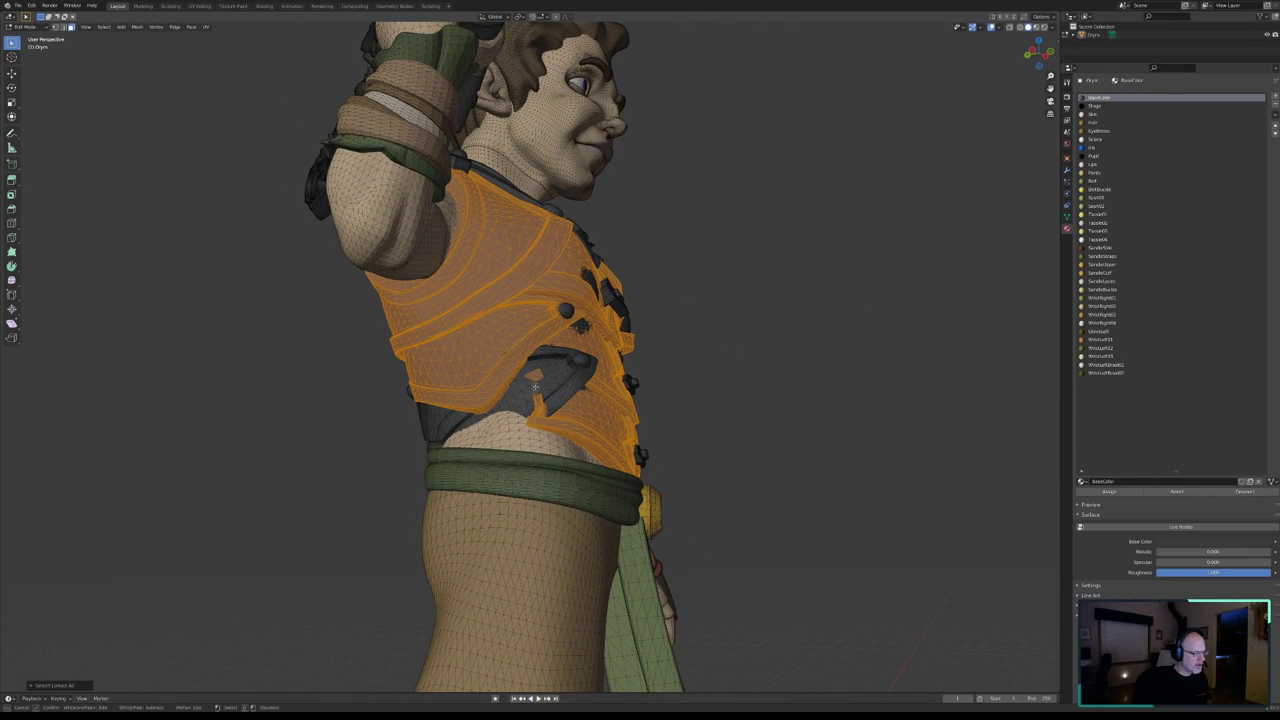
key(l)
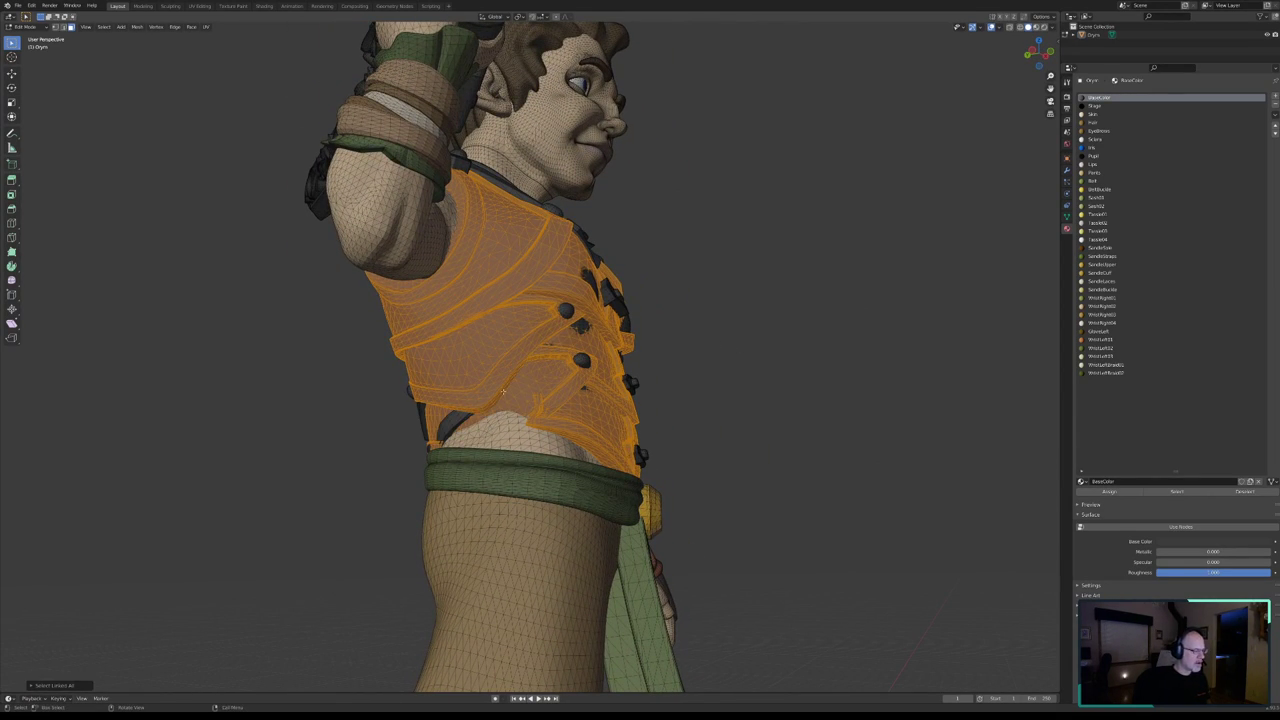
mouse_move(504, 391)
middle_down()
mouse_move(338, 375)
mouse_move(321, 387)
mouse_move(588, 398)
middle_up()
key(c)
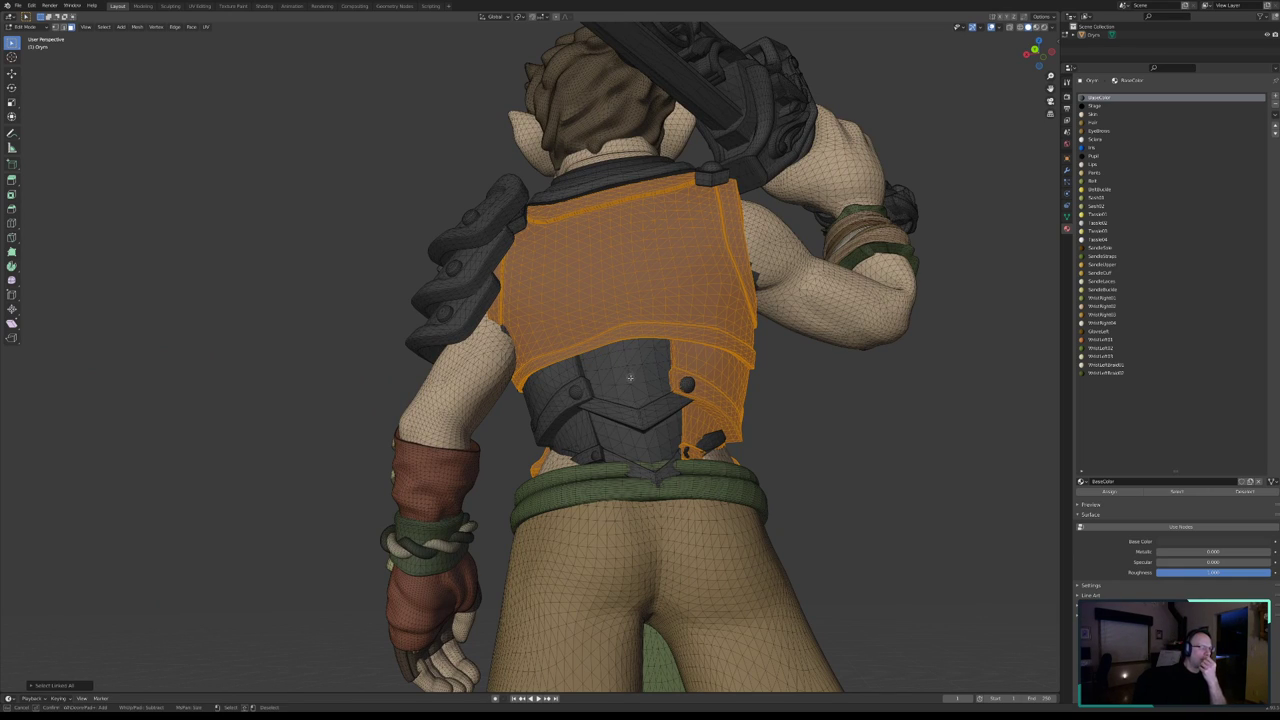
- Select the back vest plate and the lower back piece as linked faces
click(633, 381)
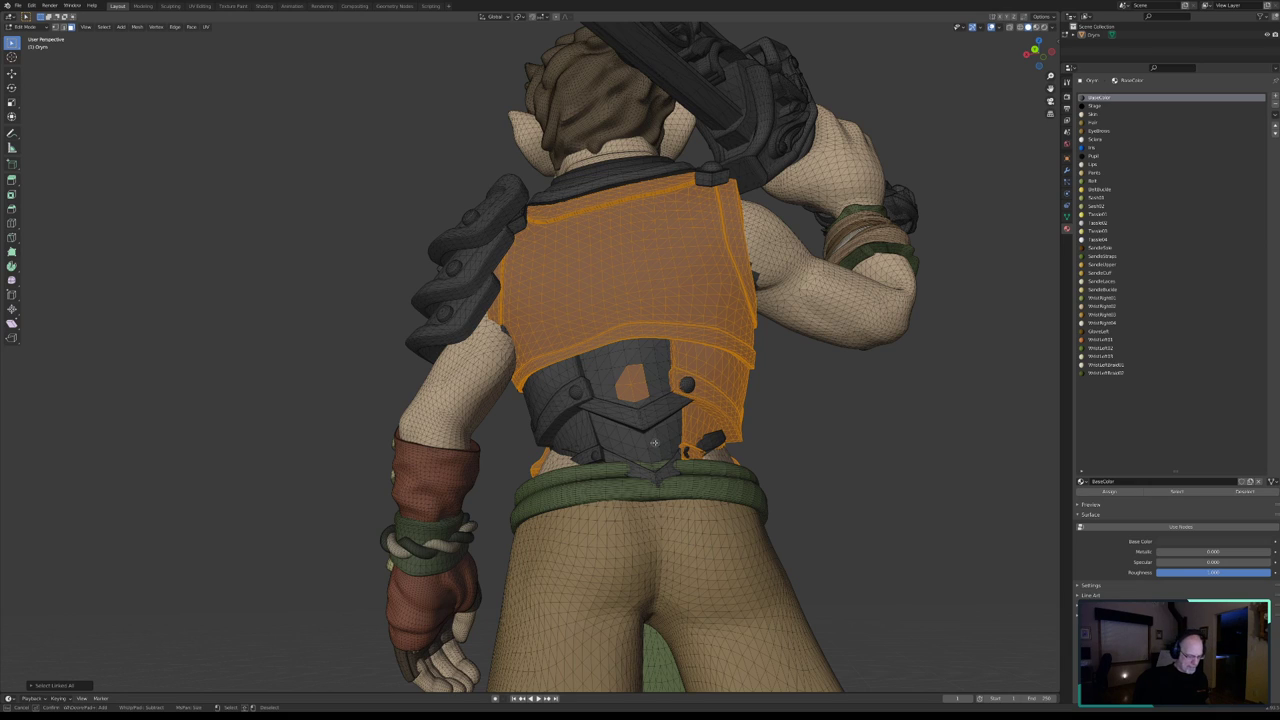
key(Escape)
key(ctrl+l)
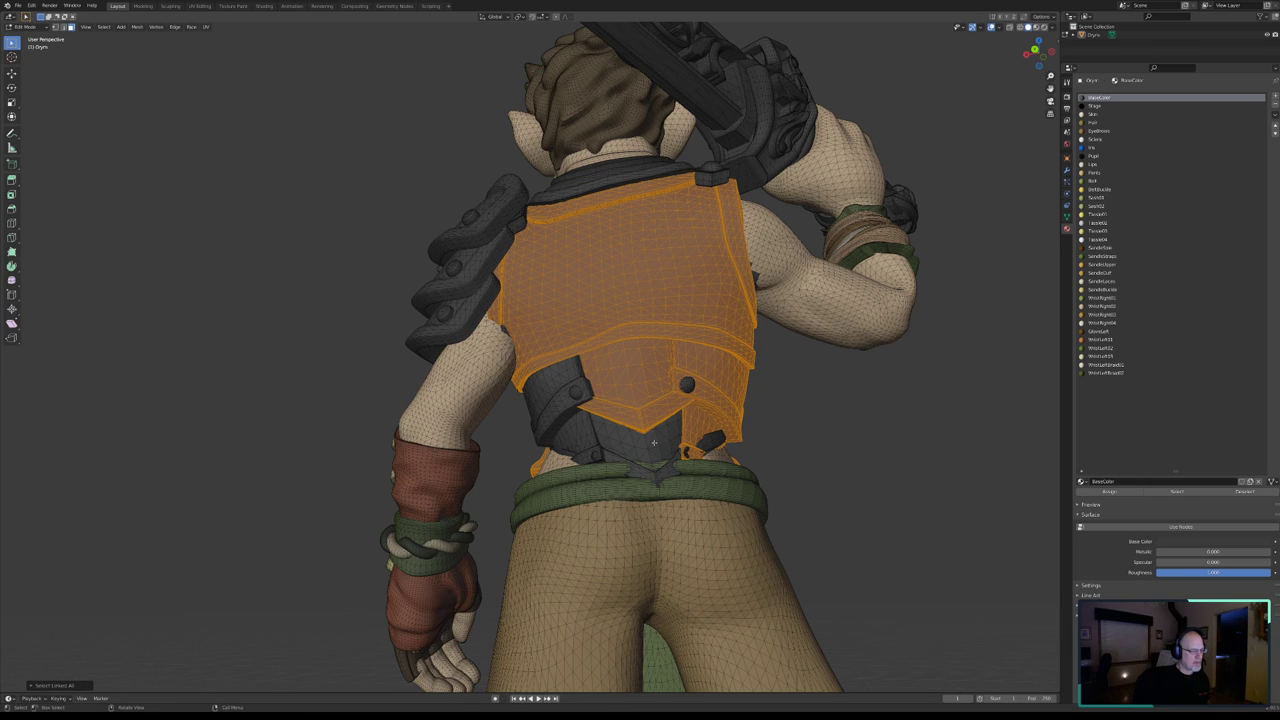
key(g)
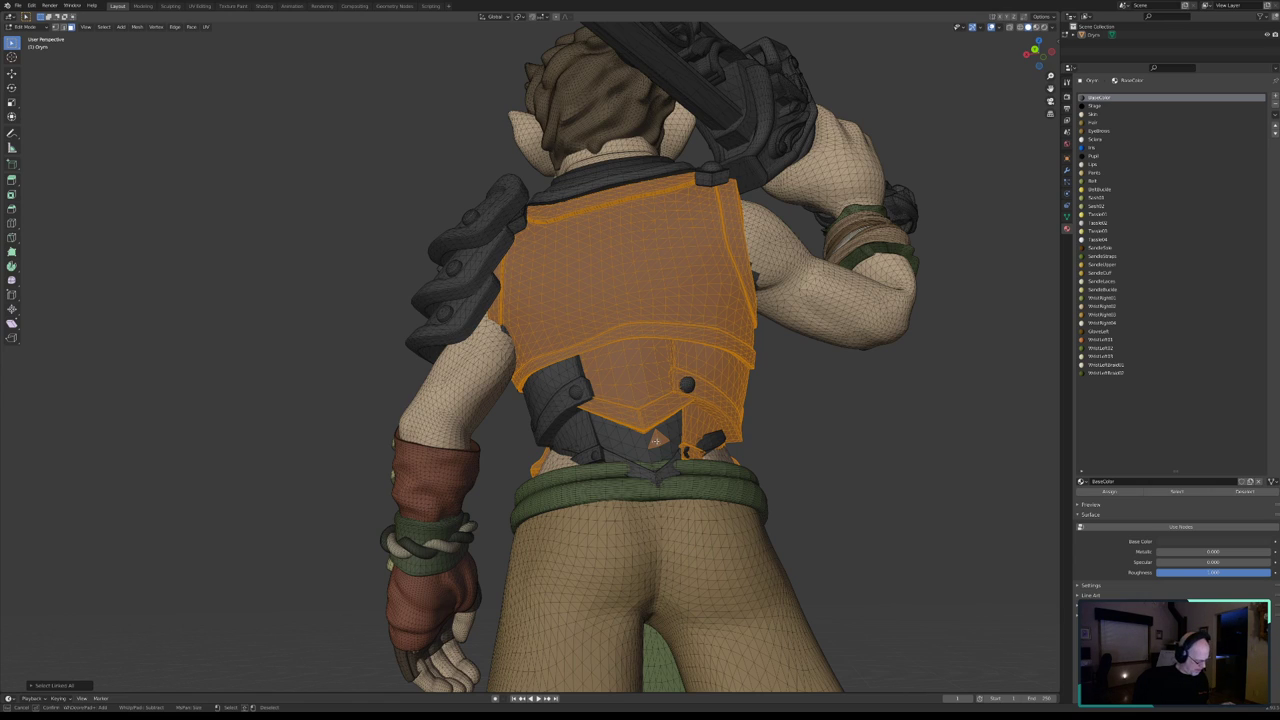
key(Escape)
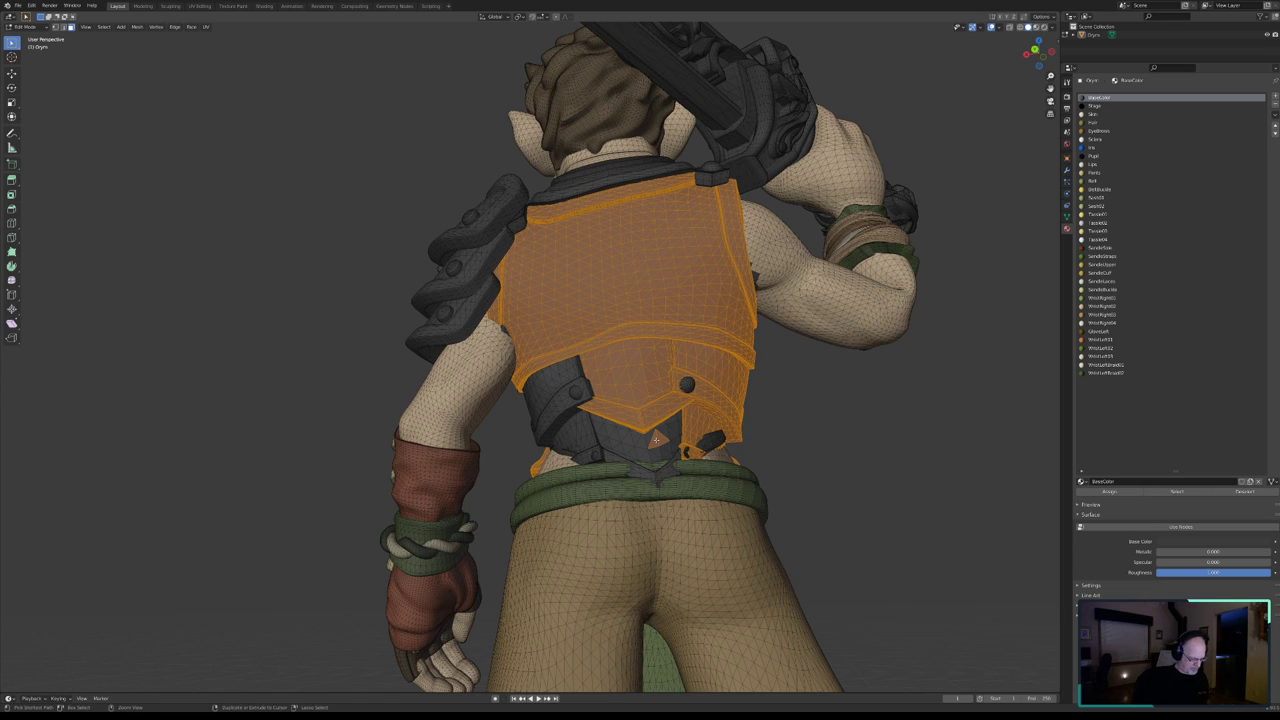
key(l)
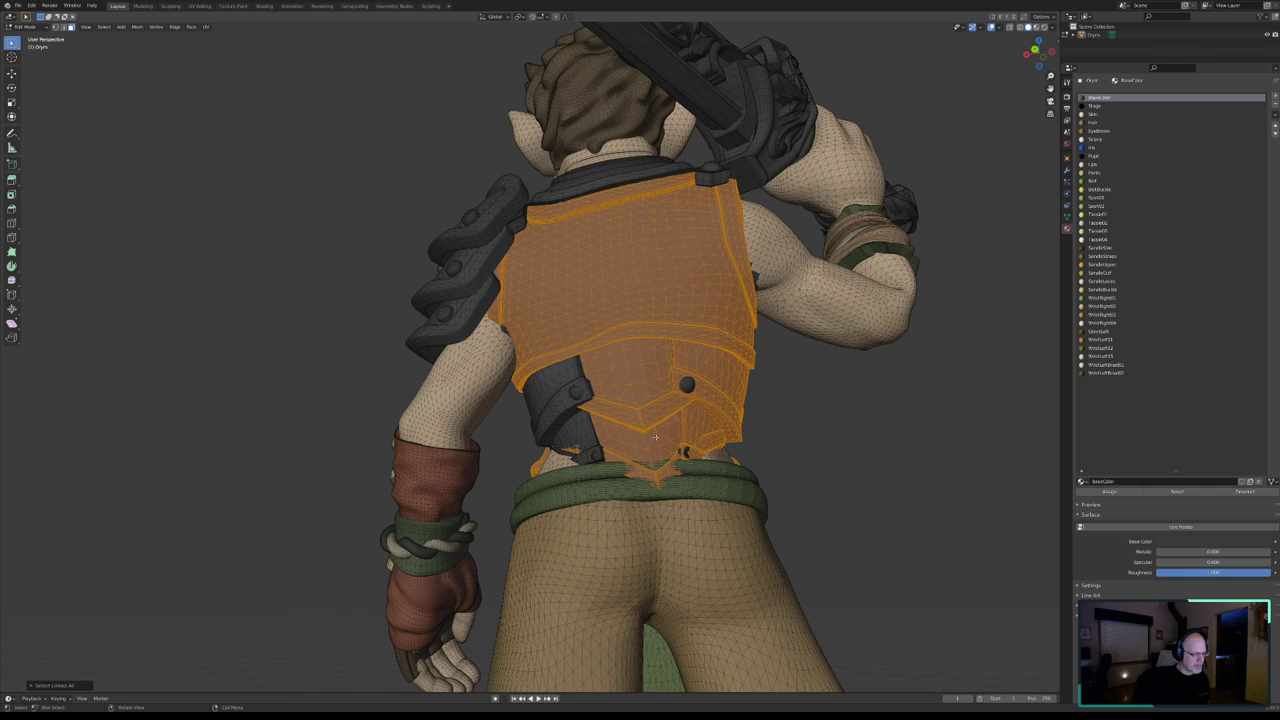
mouse_move(655, 437)
middle_down()
mouse_move(559, 450)
mouse_move(705, 444)
mouse_move(654, 447)
mouse_move(672, 395)
mouse_move(600, 400)
middle_up()
- Add the lower side strap with L, then return the view to the front
scroll(477, 393, up, 2)
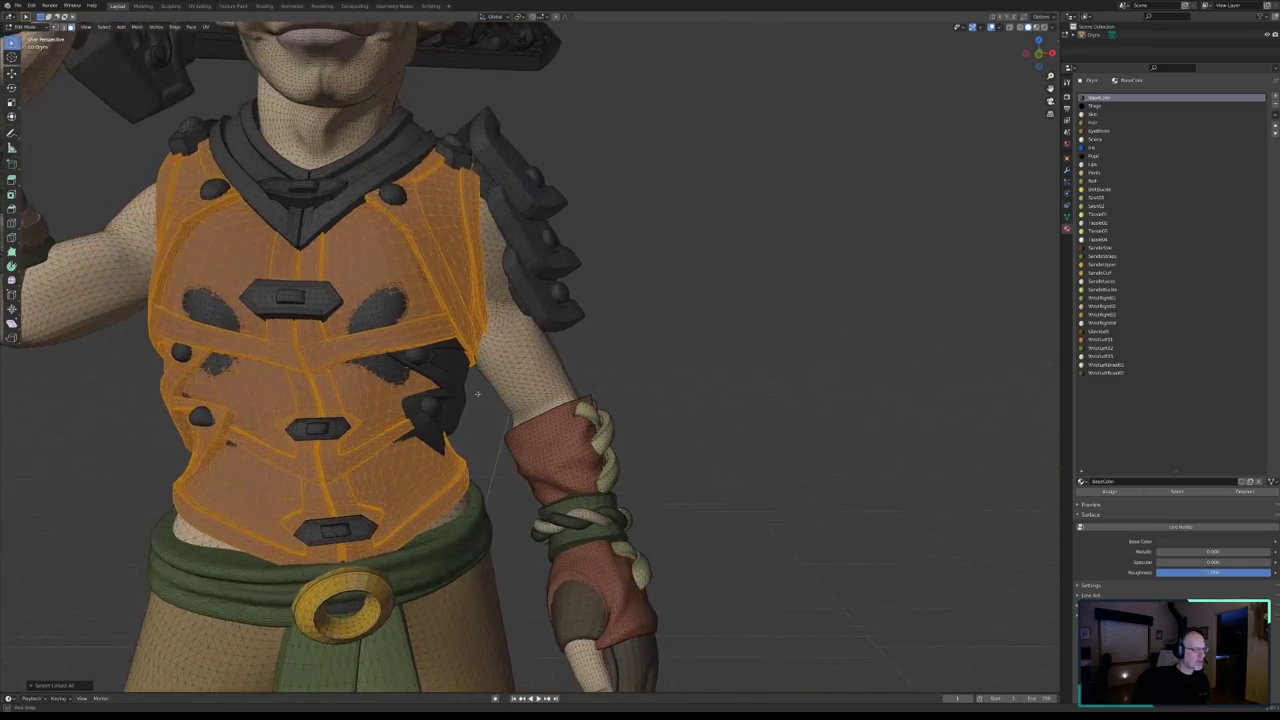
middle_drag(477, 393, 250, 385)
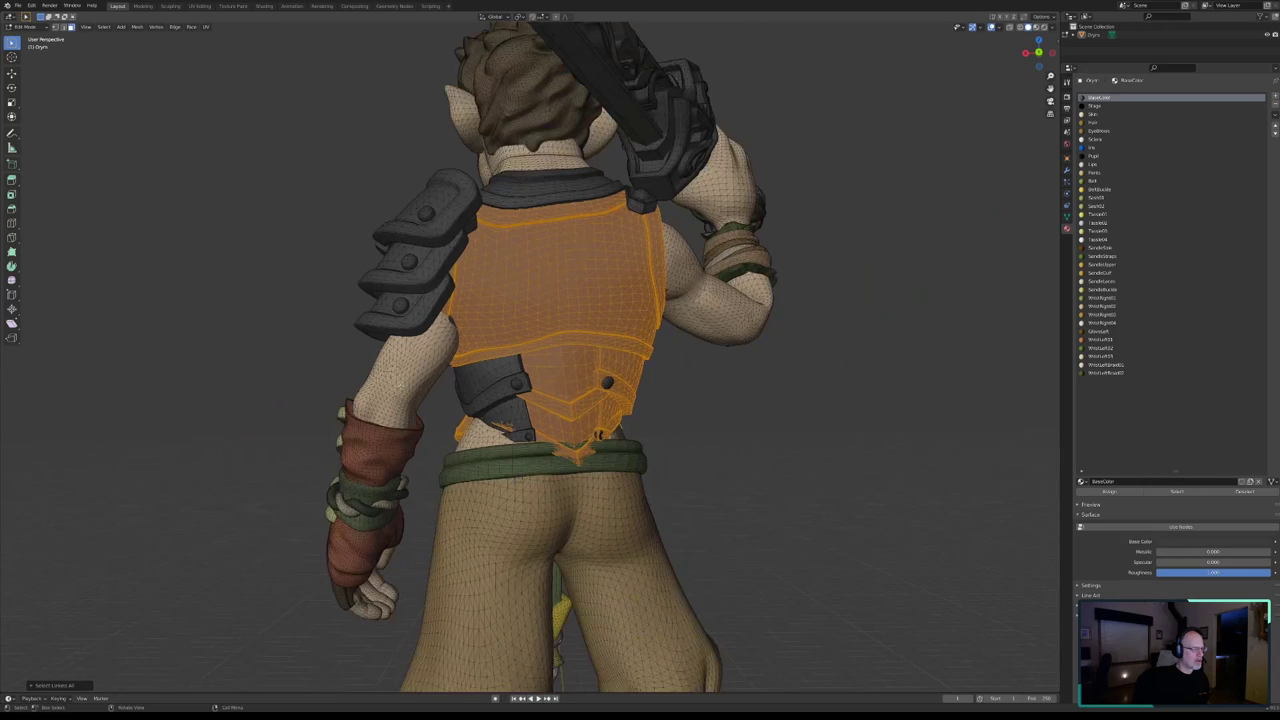
key(c)
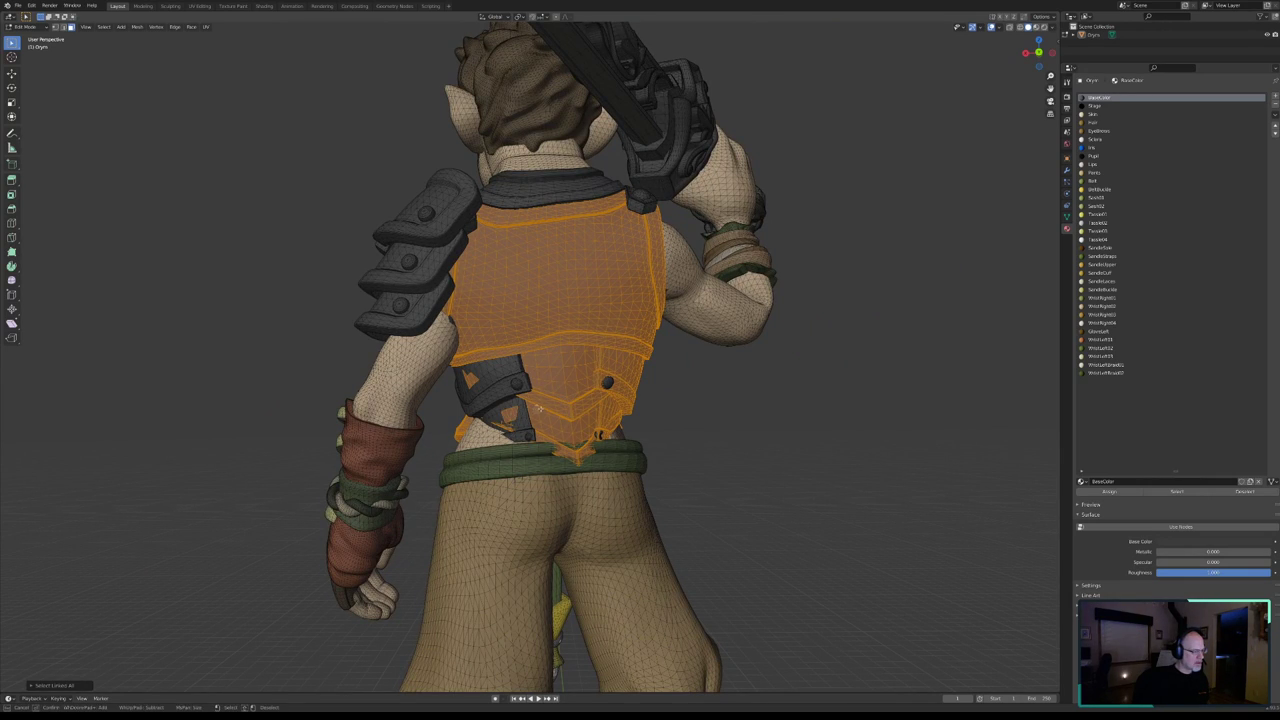
key(Escape)
key(l)
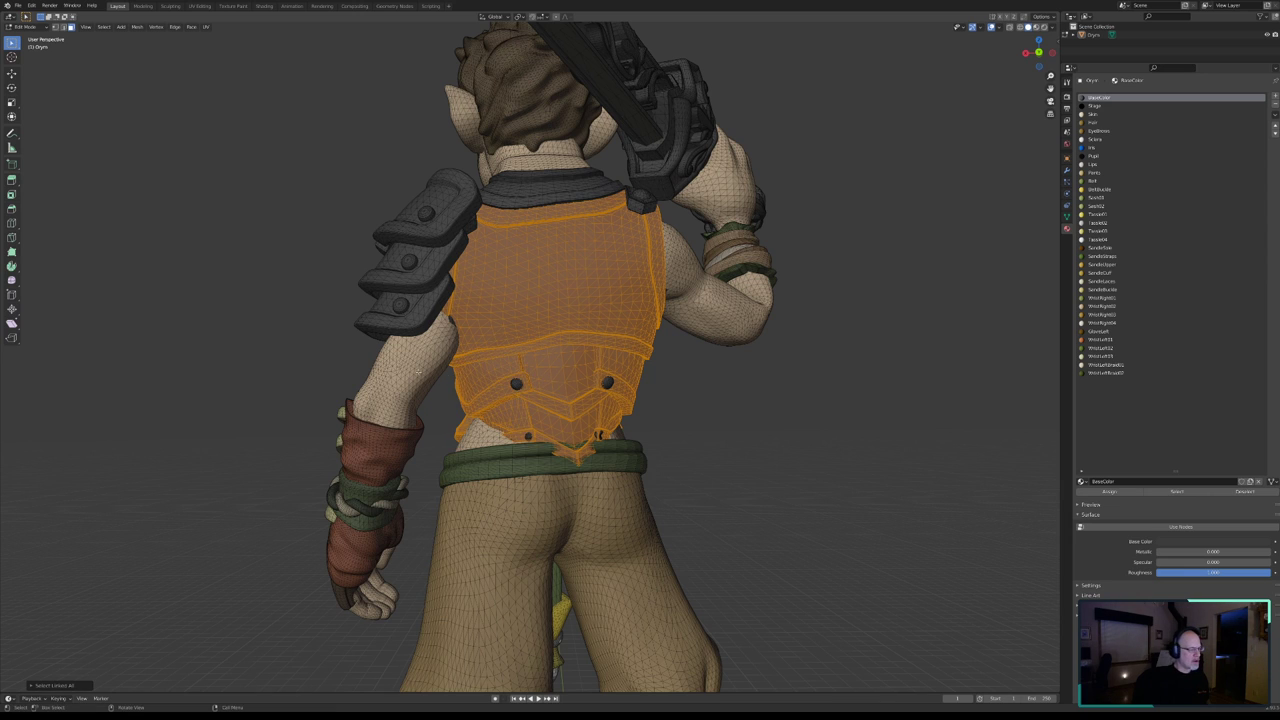
middle_drag(418, 370, 231, 368)
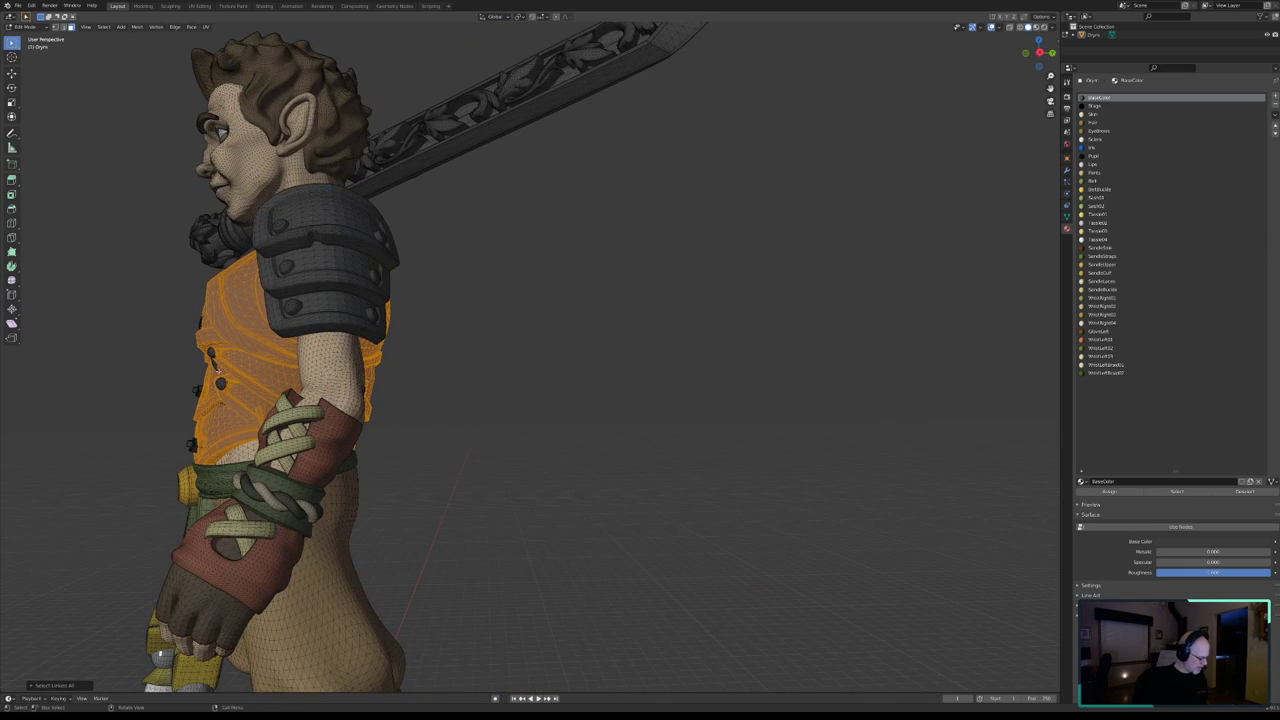
mouse_move(253, 388)
middle_down()
mouse_move(493, 399)
mouse_move(463, 321)
mouse_move(464, 188)
mouse_move(662, 202)
mouse_move(676, 262)
middle_up()
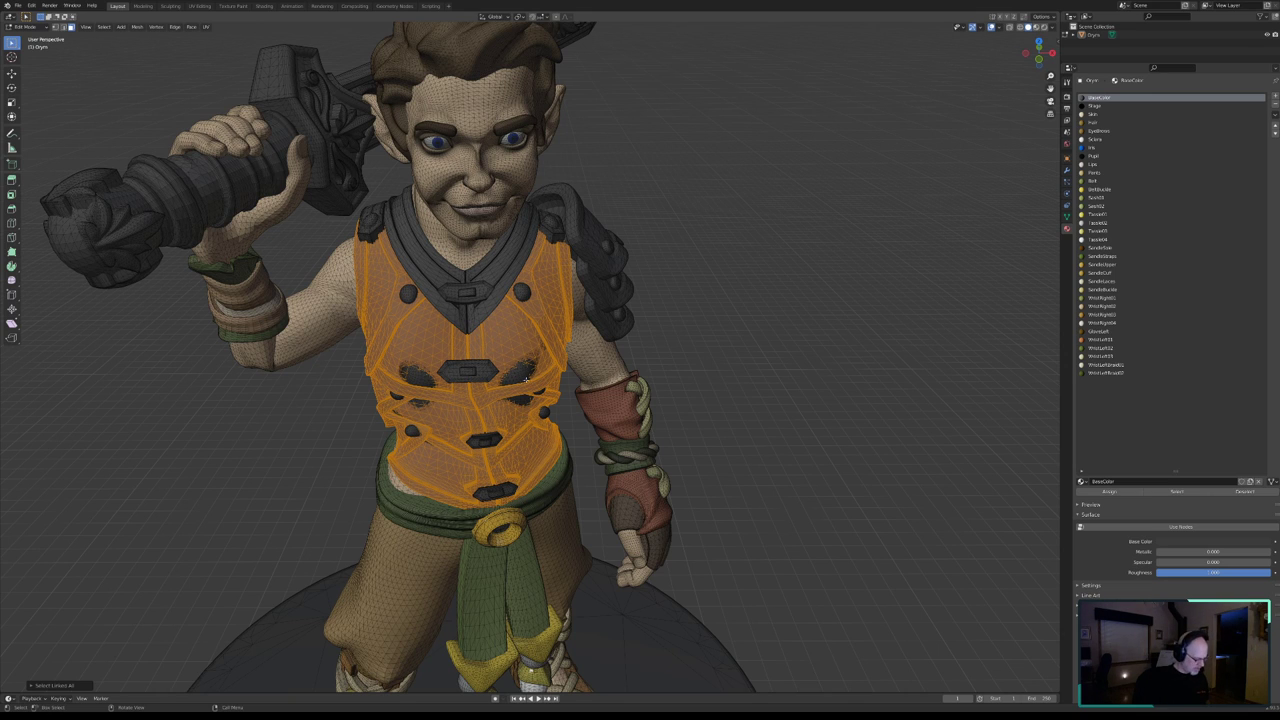
- Zoom into the chest and circle-deselect the hidden body faces under the right vest
scroll(470, 390, up, 4)
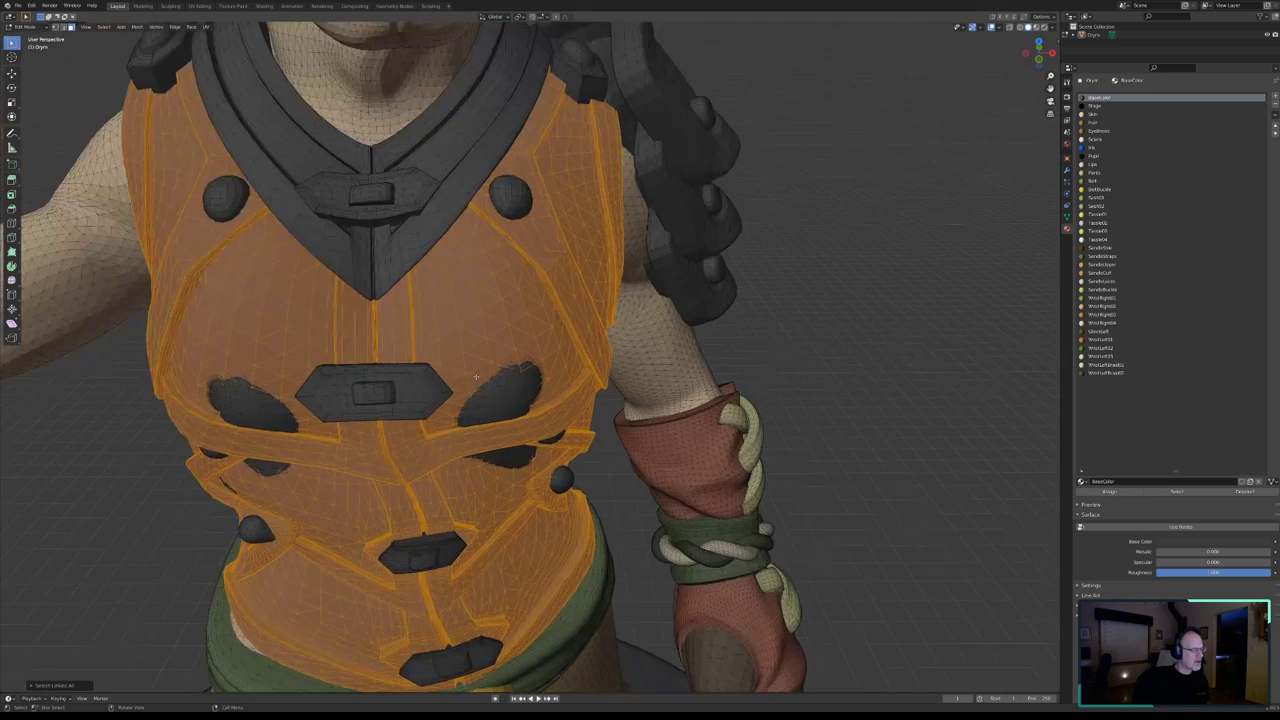
scroll(460, 372, up, 2)
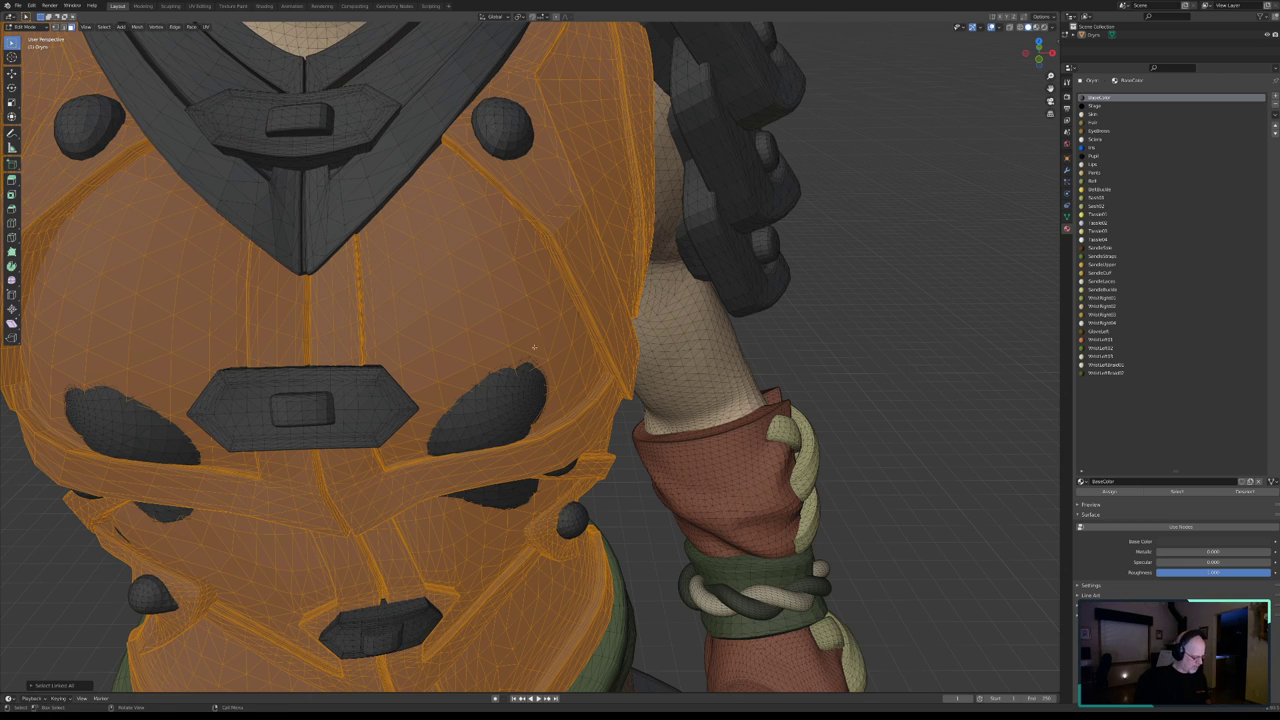
key(c)
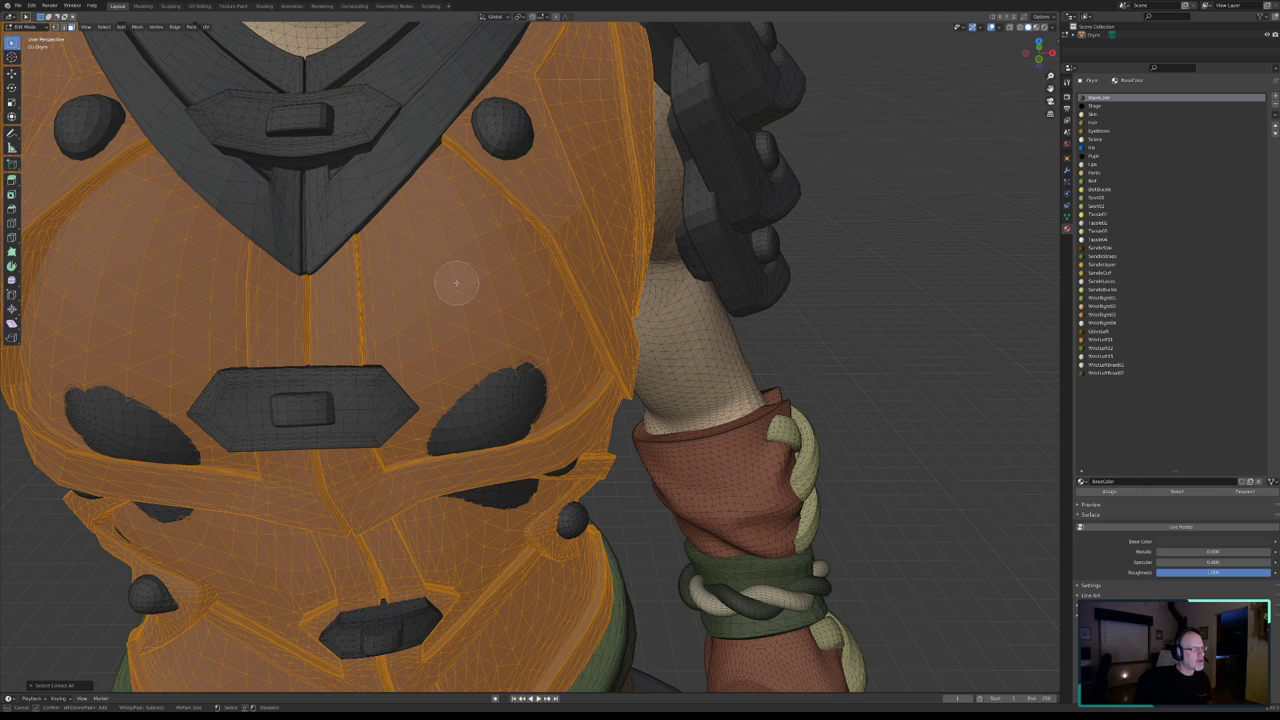
key(Escape)
key(c)
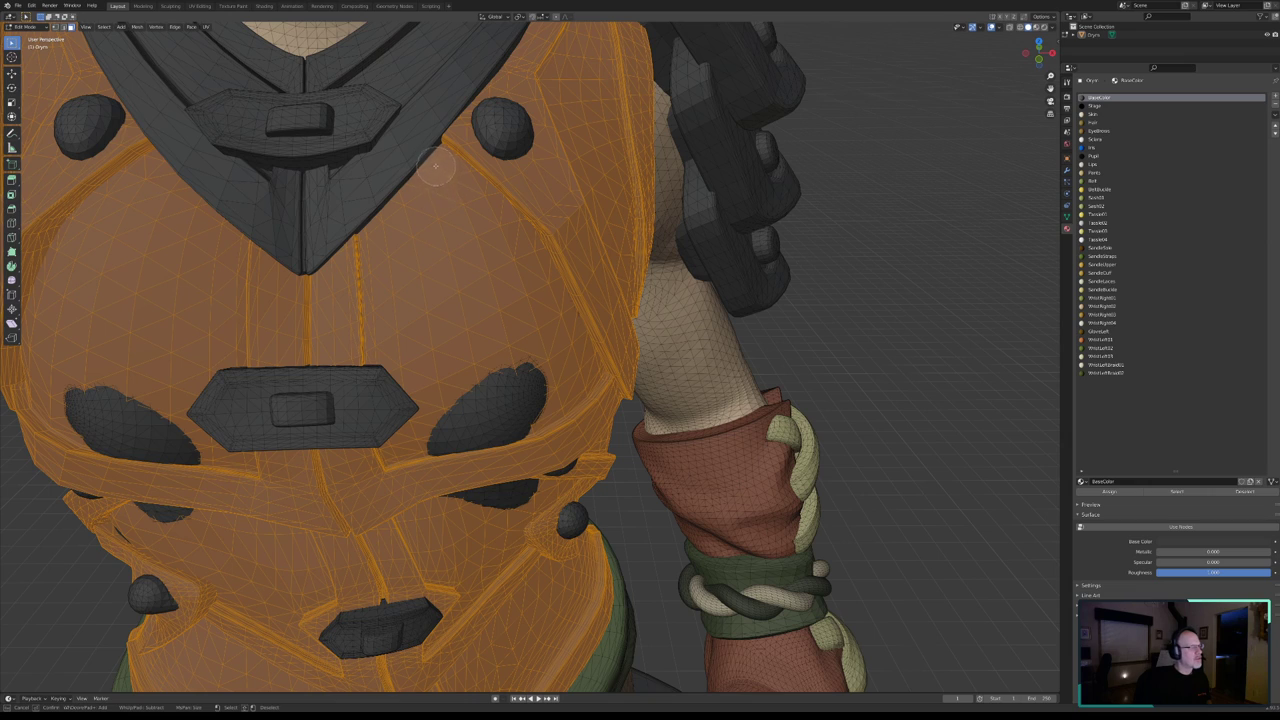
mouse_move(432, 162)
middle_down()
mouse_move(503, 227)
mouse_move(550, 350)
mouse_move(451, 277)
mouse_move(429, 206)
mouse_move(377, 229)
mouse_move(391, 357)
mouse_move(459, 340)
middle_up()
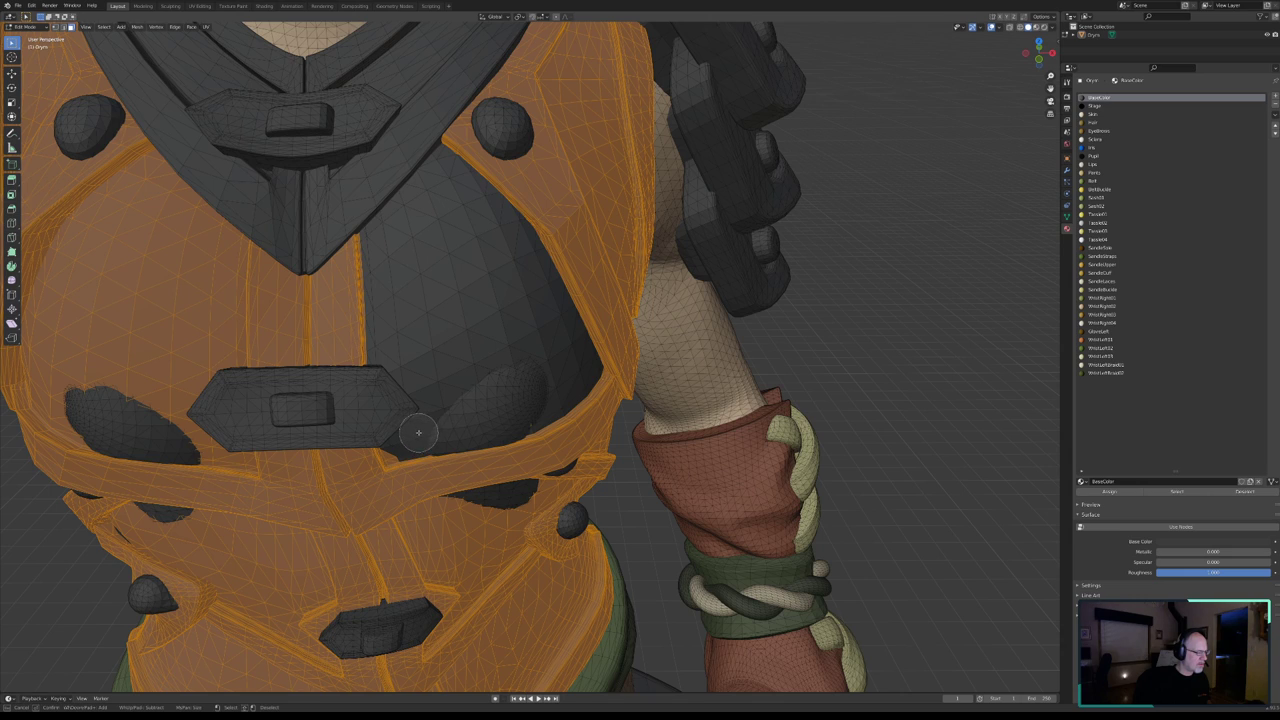
right_click(393, 448)
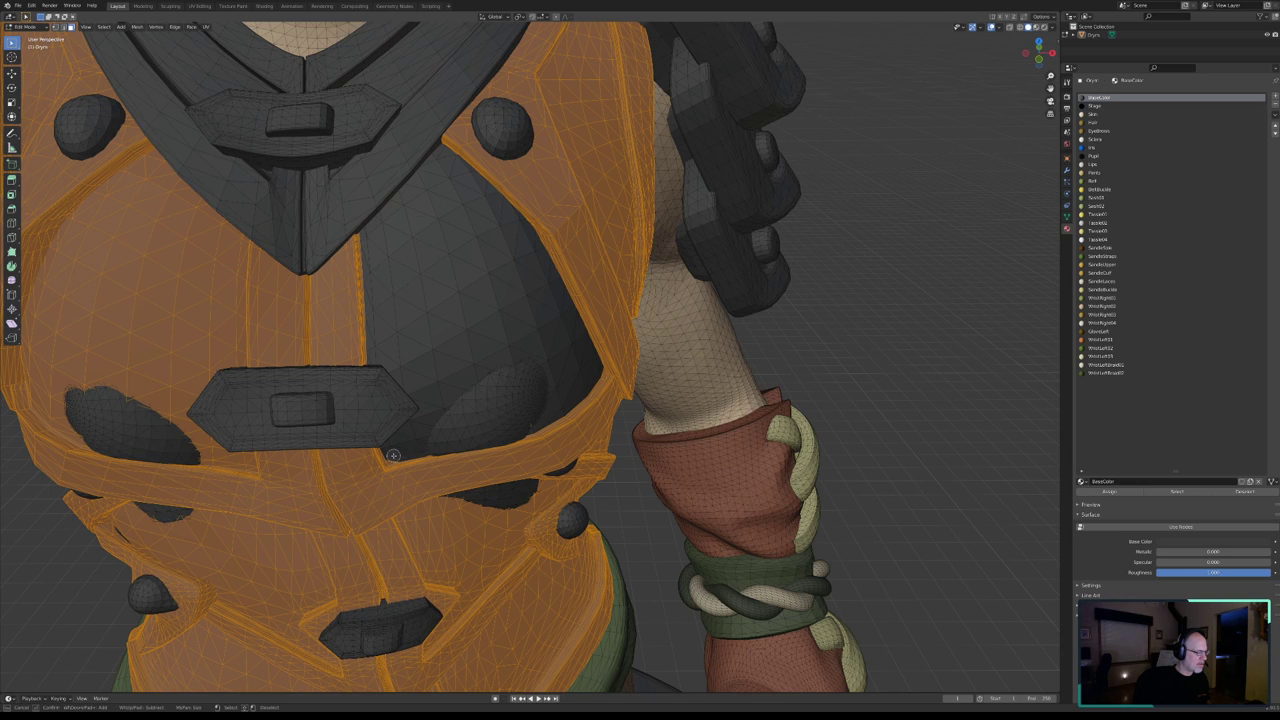
scroll(410, 432, up, 5)
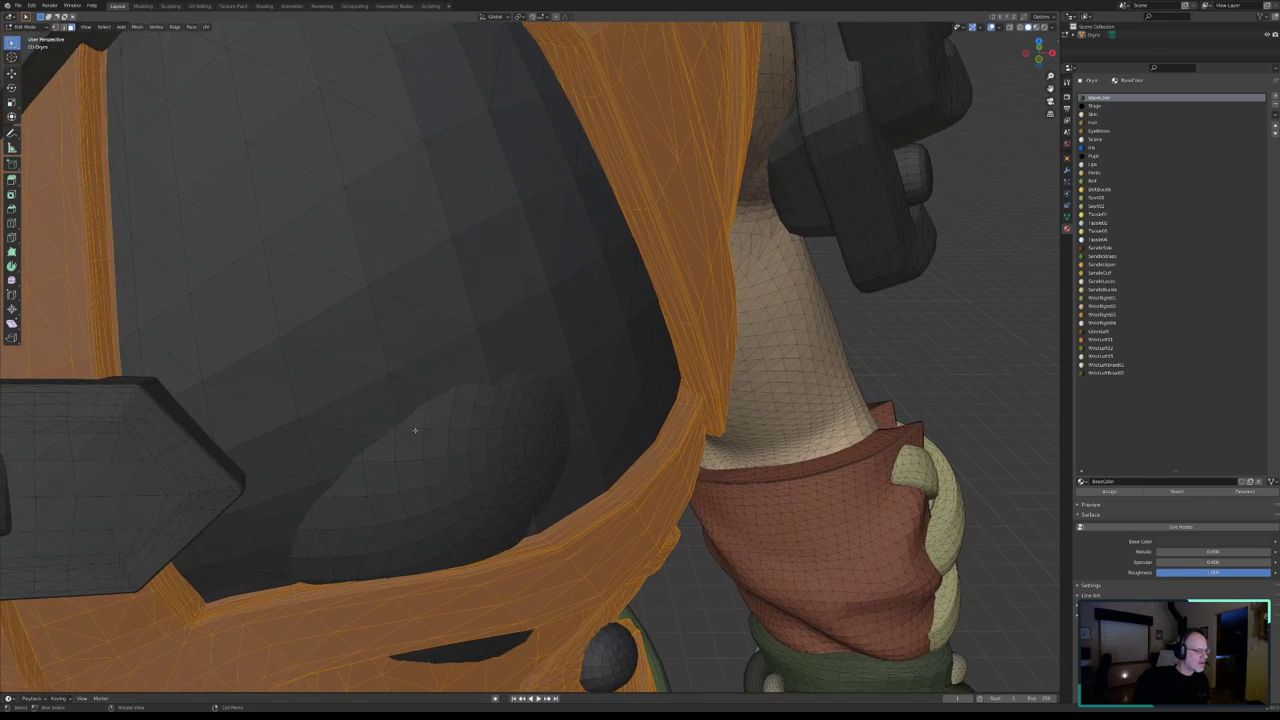
mouse_move(412, 434)
middle_down()
mouse_move(383, 354)
mouse_move(514, 349)
mouse_move(451, 343)
mouse_move(475, 336)
mouse_move(530, 350)
middle_up()
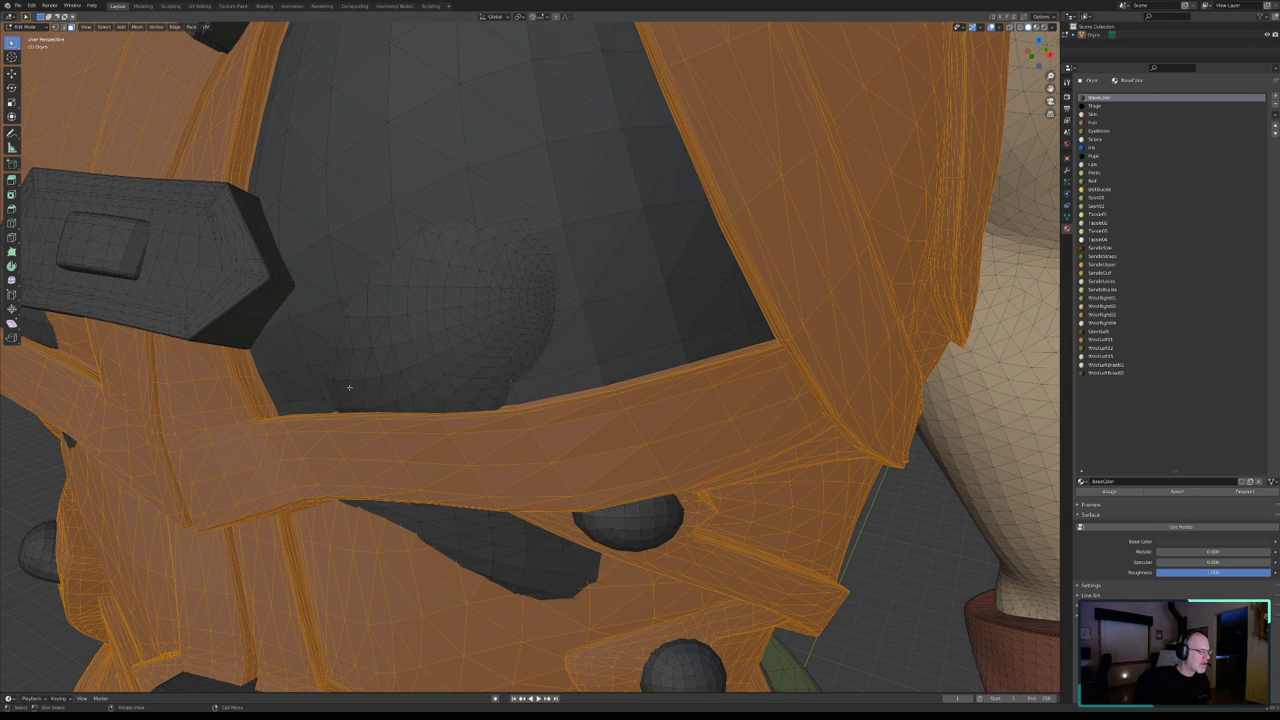
scroll(349, 387, up, 5)
mouse_move(343, 409)
middle_down()
mouse_move(614, 360)
mouse_move(457, 366)
mouse_move(500, 368)
mouse_move(471, 374)
middle_up()
key(k)
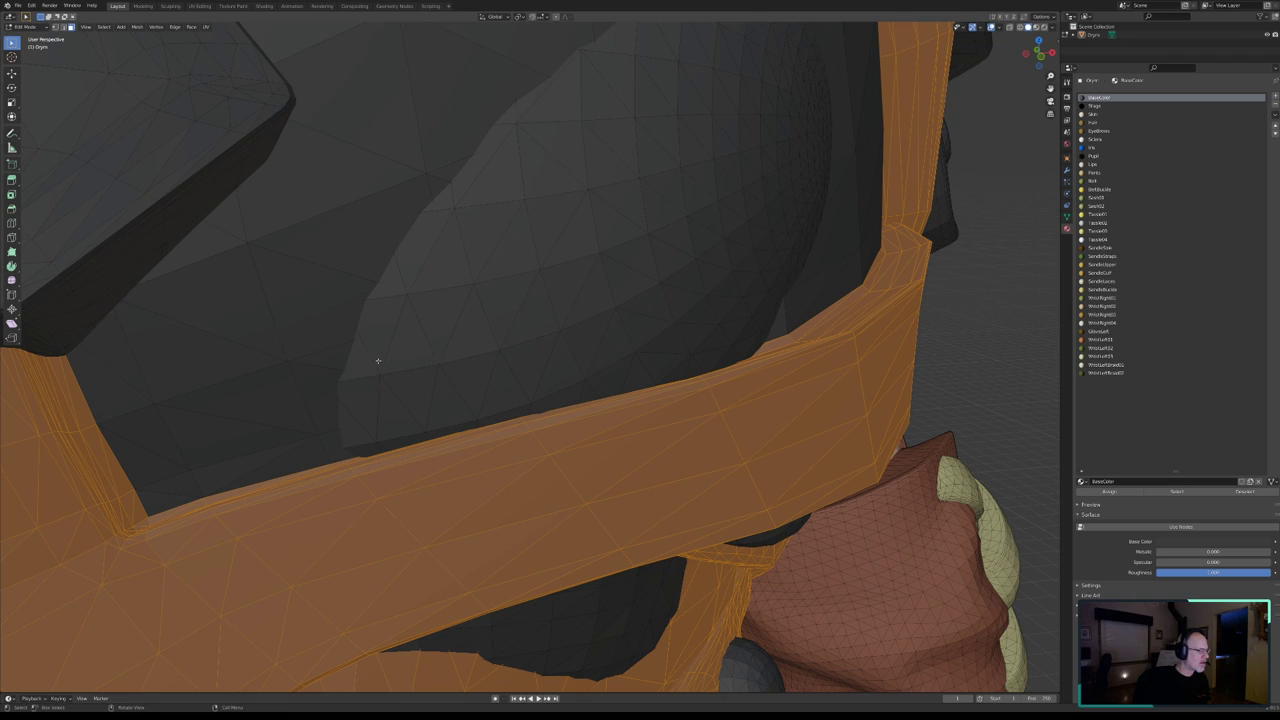
scroll(378, 360, down, 5)
mouse_move(378, 360)
middle_down()
mouse_move(508, 363)
mouse_move(470, 443)
middle_up()
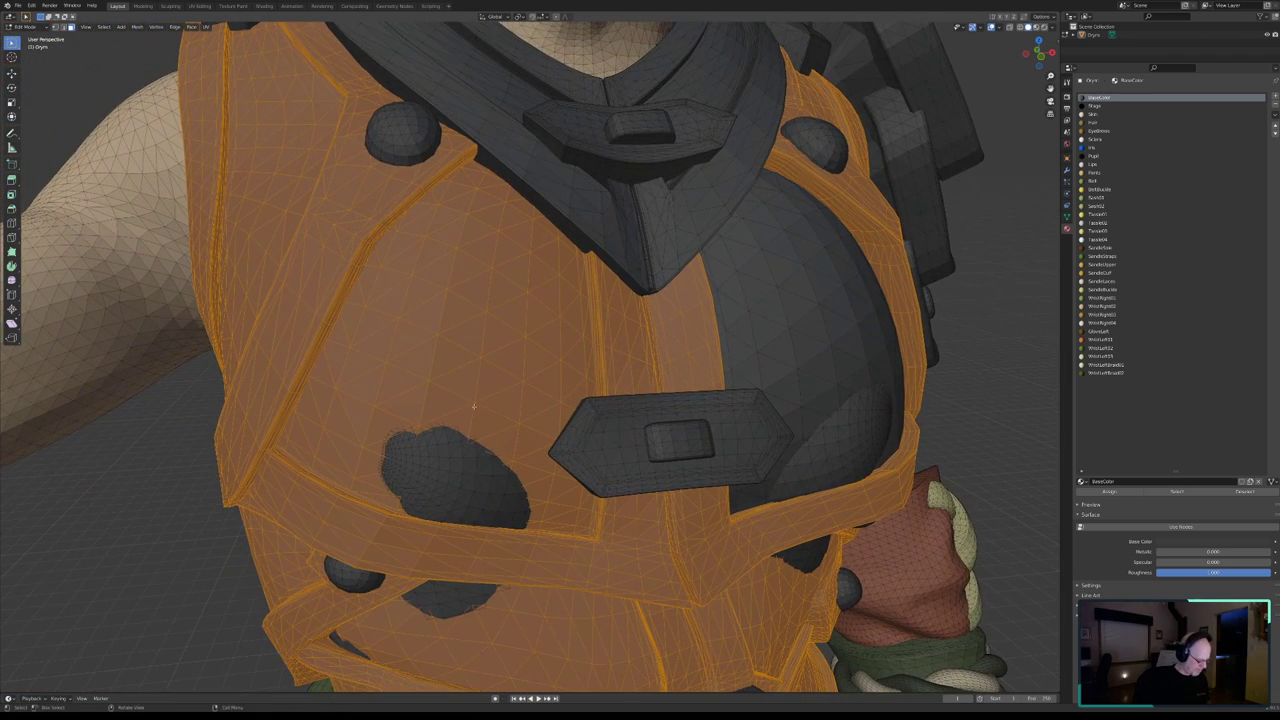
- Circle-deselect hidden faces under the chest vest and along its lower edge
key(k)
mouse_move(477, 186)
middle_down()
mouse_move(412, 237)
mouse_move(321, 424)
middle_up()
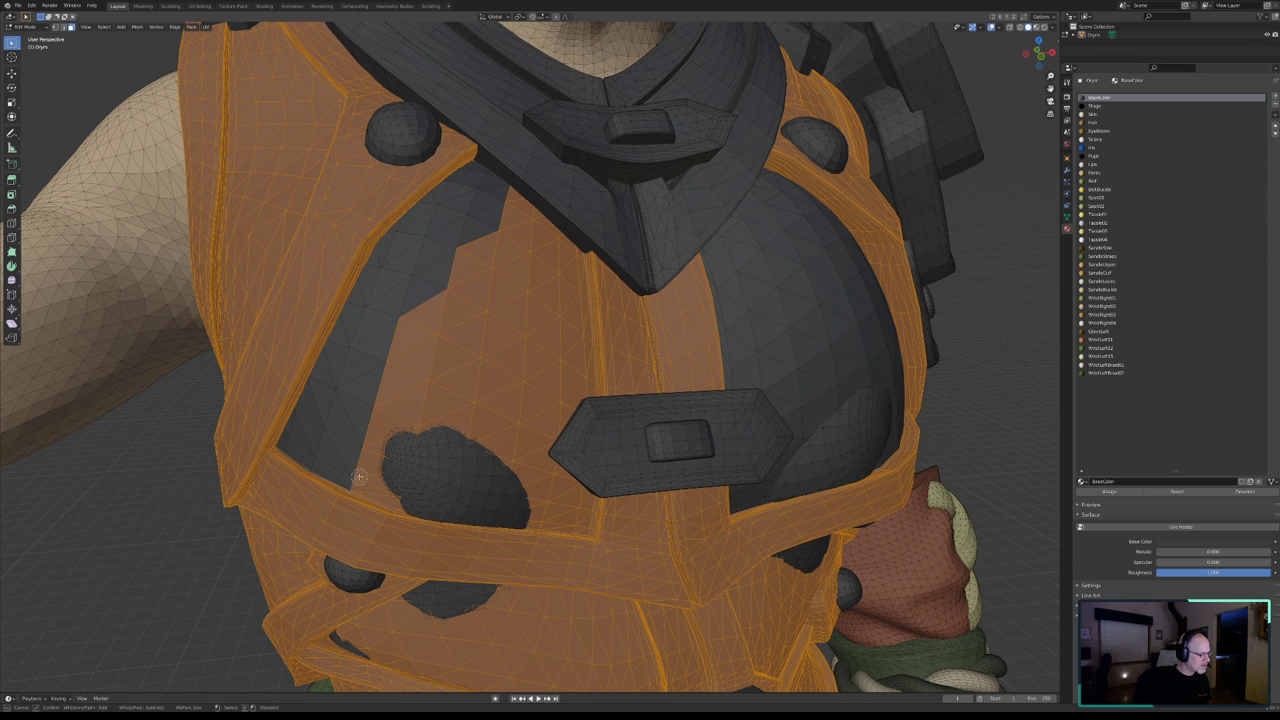
scroll(366, 469, up, 5)
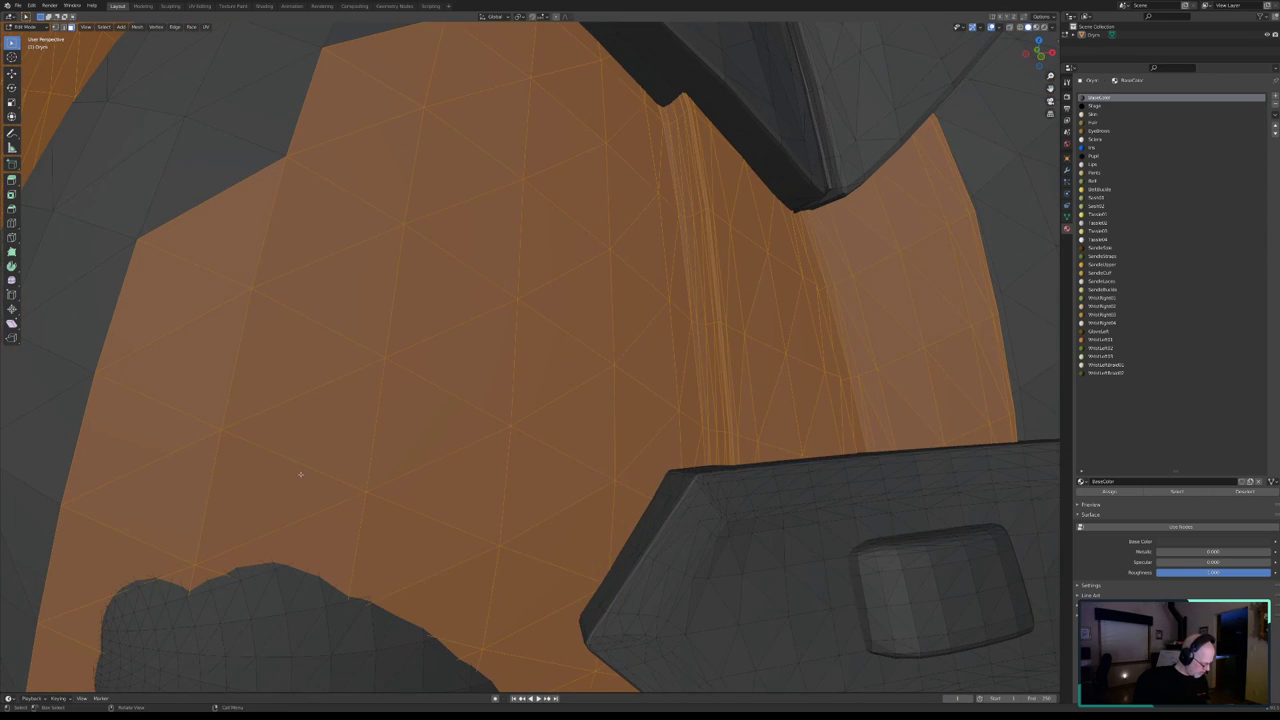
mouse_move(300, 474)
middle_down()
mouse_move(394, 423)
mouse_move(363, 443)
mouse_move(366, 463)
mouse_move(384, 433)
mouse_move(391, 517)
mouse_move(291, 562)
middle_up()
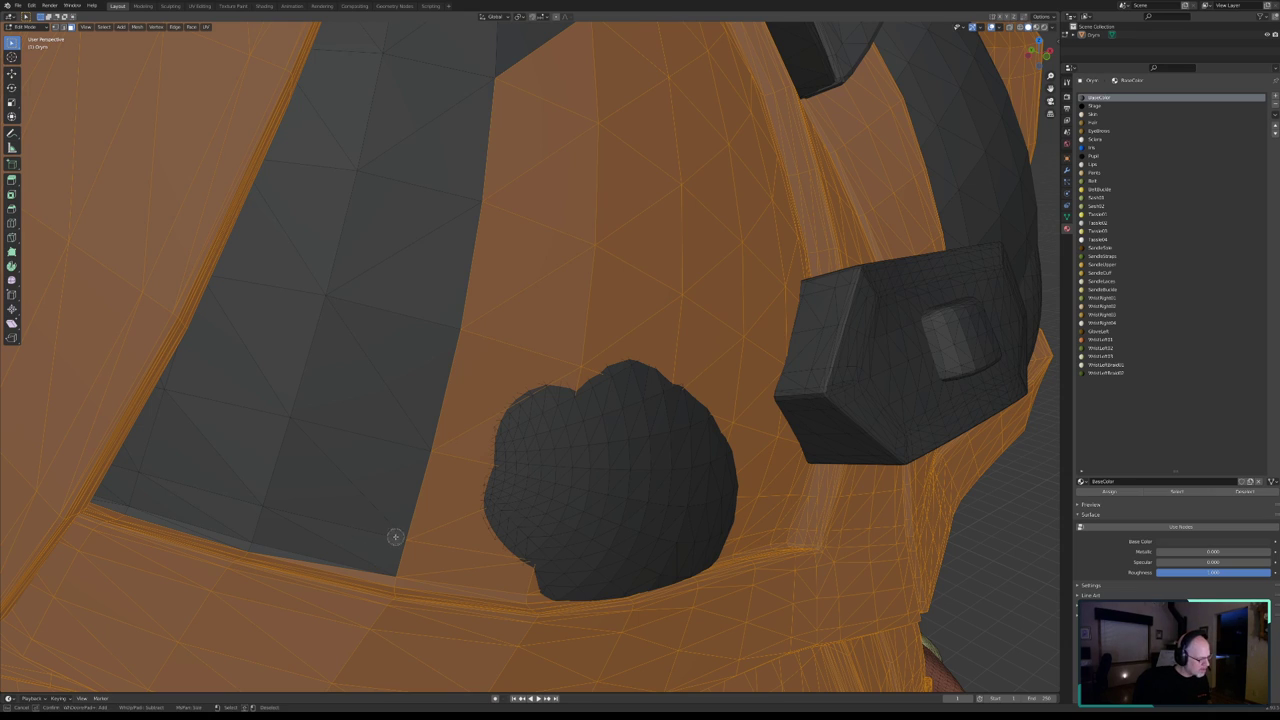
drag(401, 565, 530, 580)
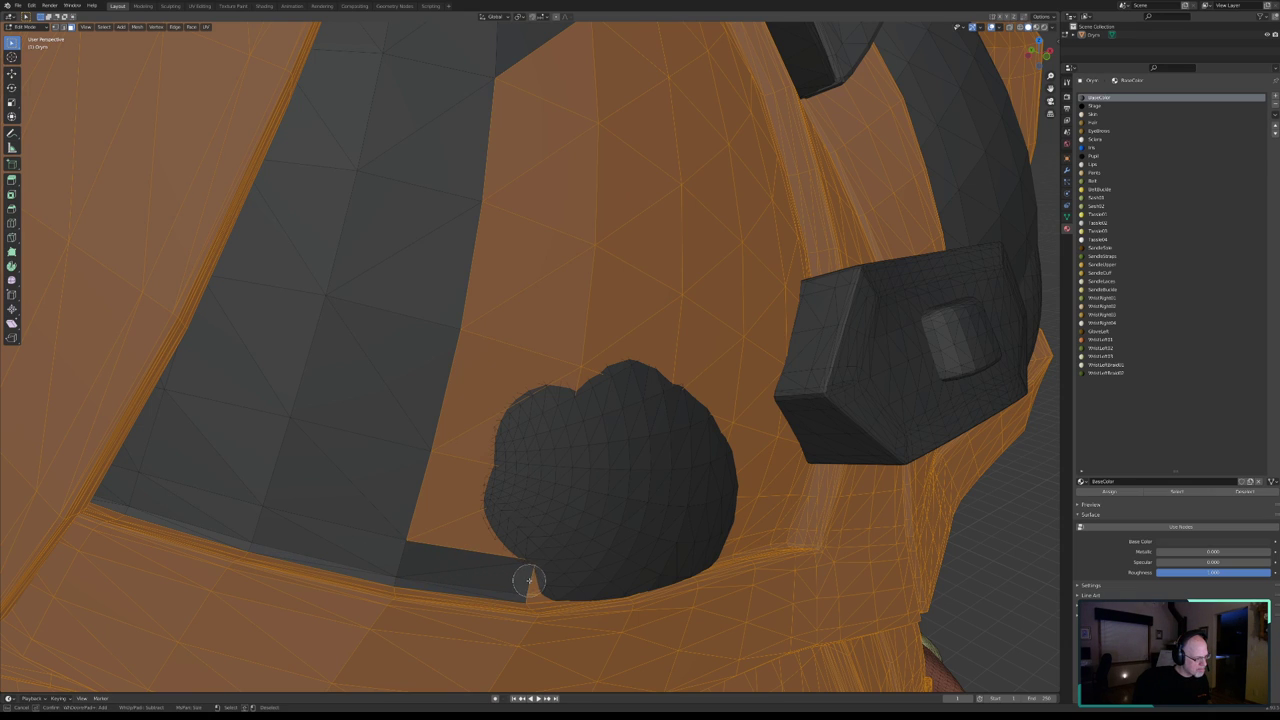
mouse_move(536, 572)
middle_down()
mouse_move(474, 506)
mouse_move(509, 429)
mouse_move(477, 343)
mouse_move(560, 143)
mouse_move(636, 230)
mouse_move(674, 486)
mouse_move(711, 529)
mouse_move(586, 371)
mouse_move(677, 366)
mouse_move(729, 449)
mouse_move(737, 520)
mouse_move(775, 507)
mouse_move(757, 491)
mouse_move(737, 506)
middle_up()
right_click(760, 515)
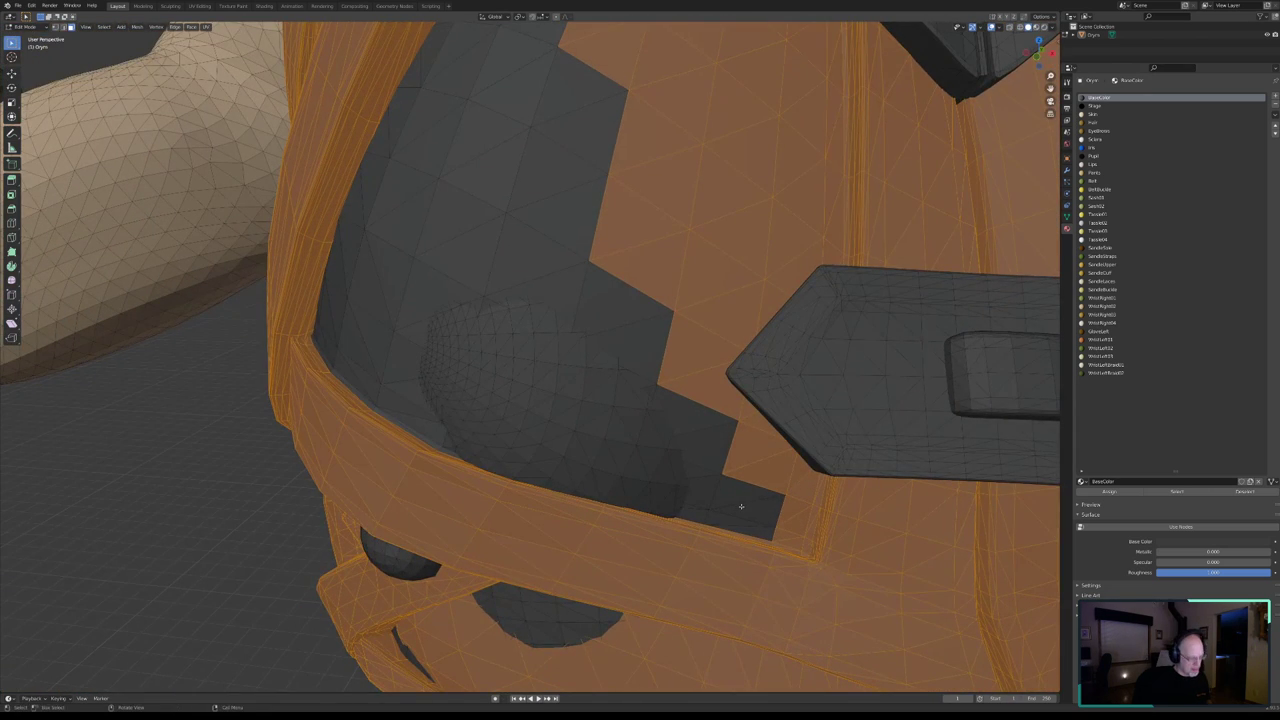
- Circle-deselect the hidden body faces inside the chest armour opening
key(c)
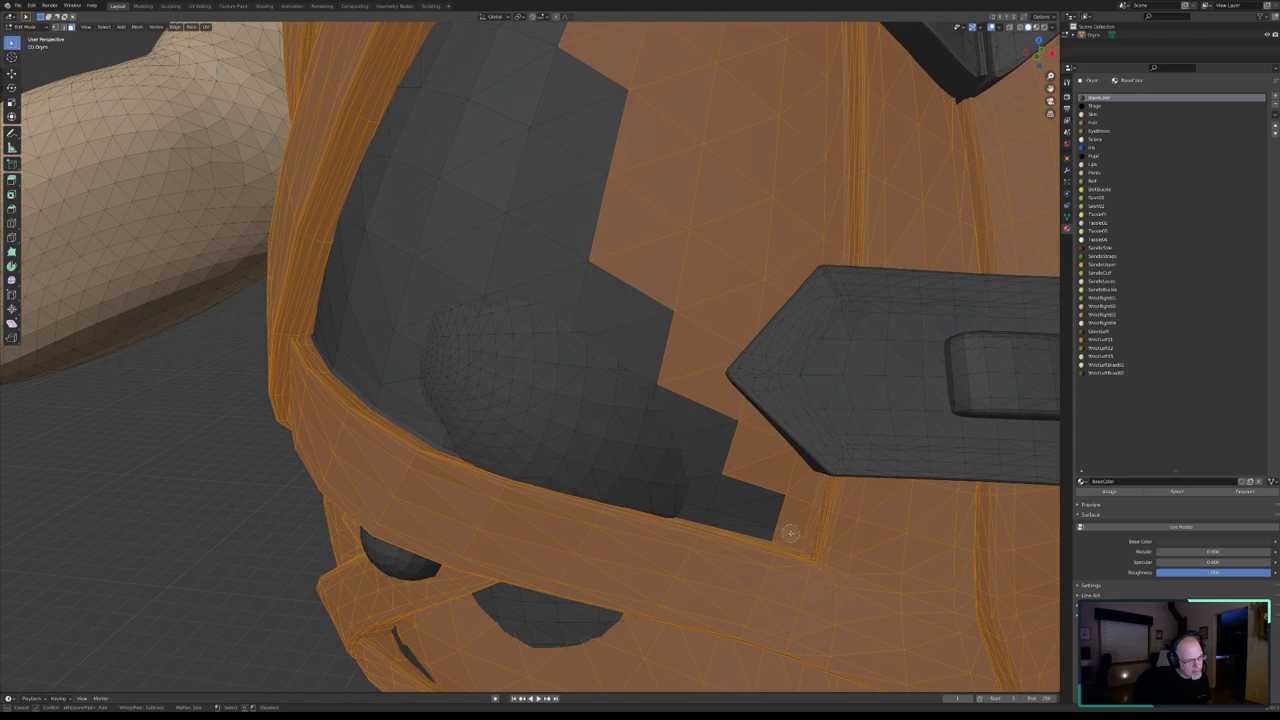
mouse_move(787, 505)
middle_down()
mouse_move(786, 457)
mouse_move(711, 389)
mouse_move(718, 320)
middle_up()
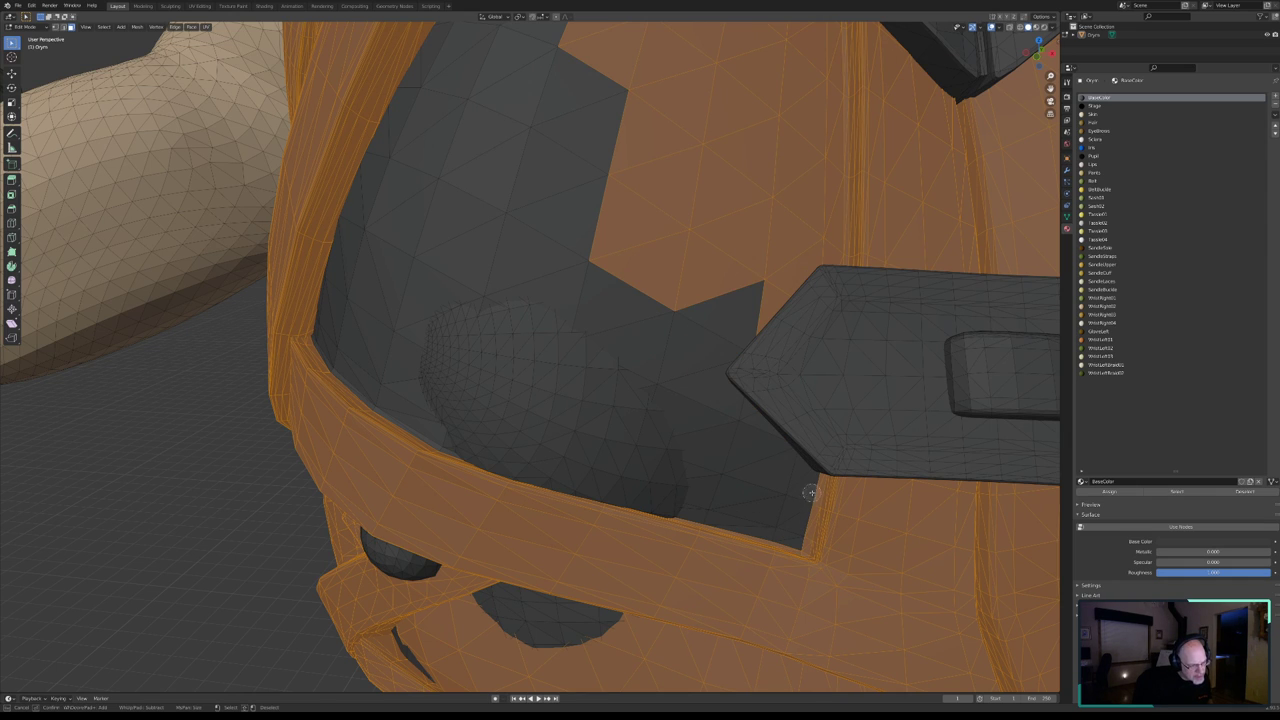
mouse_move(762, 500)
middle_down()
mouse_move(791, 491)
mouse_move(748, 481)
middle_up()
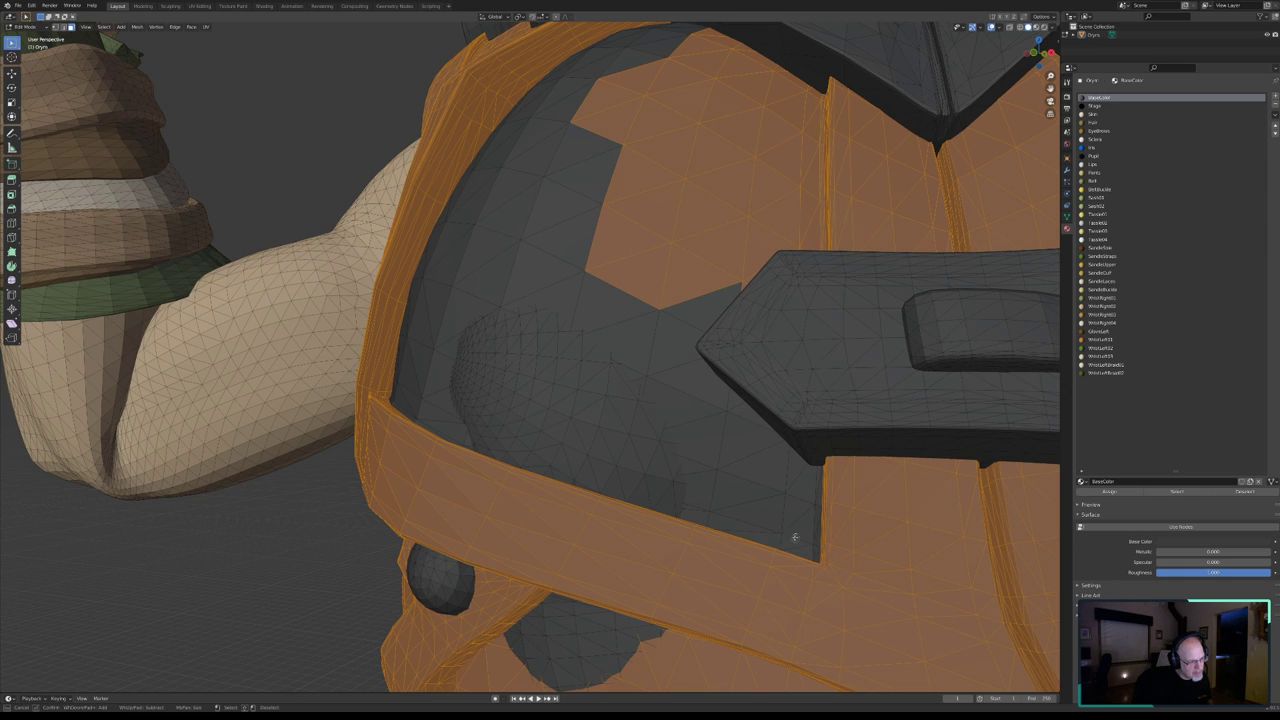
- Deselect the remaining orange faces in the upper opening near the wedge tip
scroll(710, 411, down, 5)
mouse_move(671, 371)
middle_down()
mouse_move(643, 251)
mouse_move(600, 249)
mouse_move(619, 150)
mouse_move(677, 86)
mouse_move(700, 80)
mouse_move(758, 98)
mouse_move(737, 200)
mouse_move(748, 223)
mouse_move(723, 257)
mouse_move(691, 249)
middle_up()
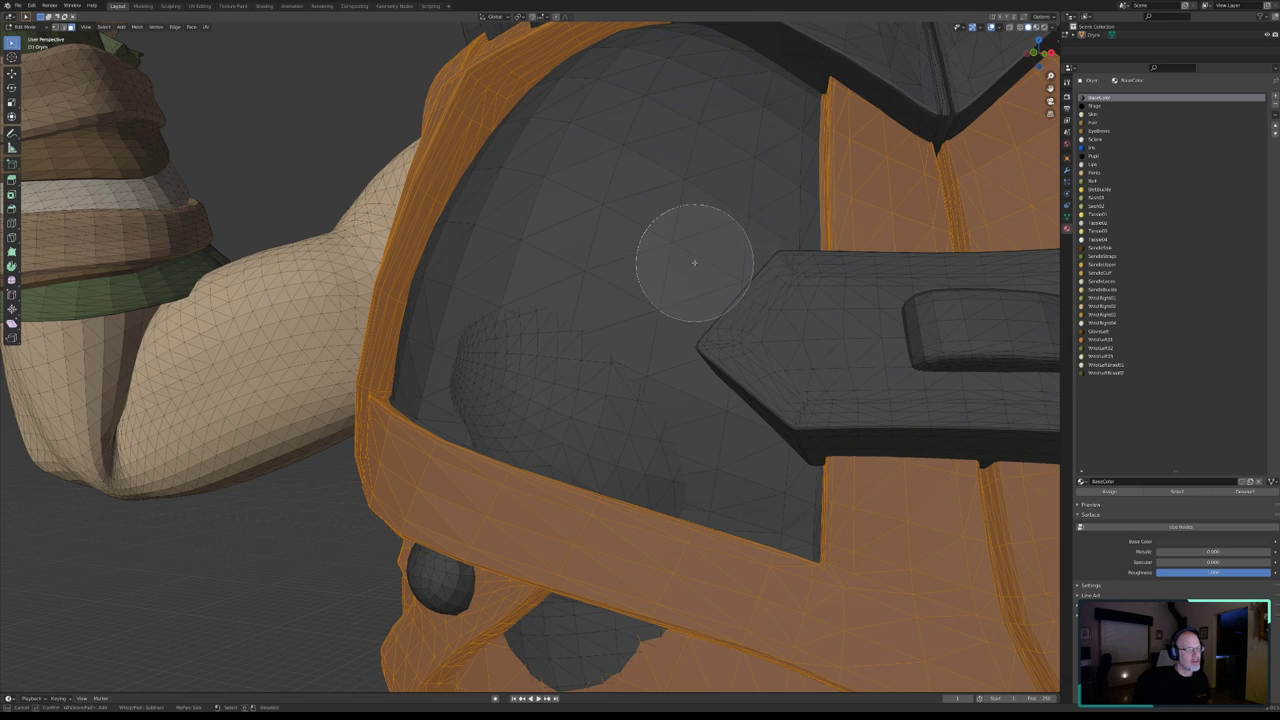
right_click(692, 260)
key(c)
scroll(684, 246, down, 4)
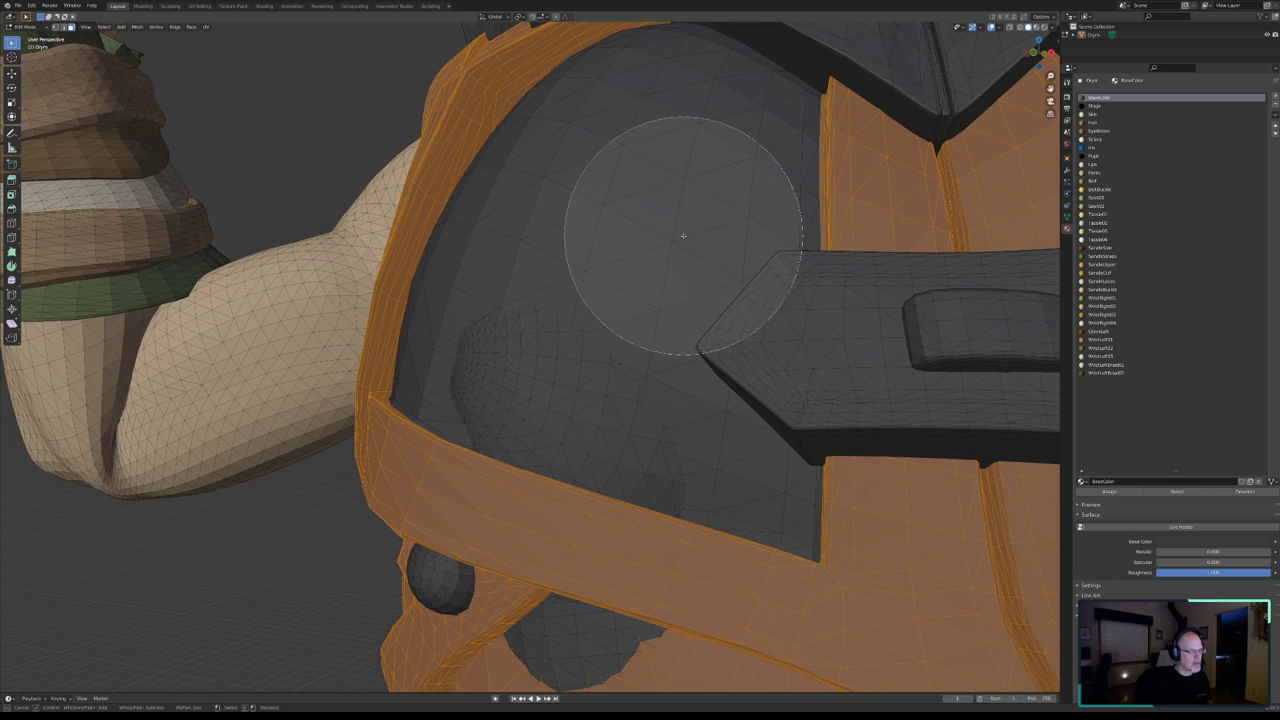
scroll(683, 244, up, 5)
scroll(682, 242, up, 4)
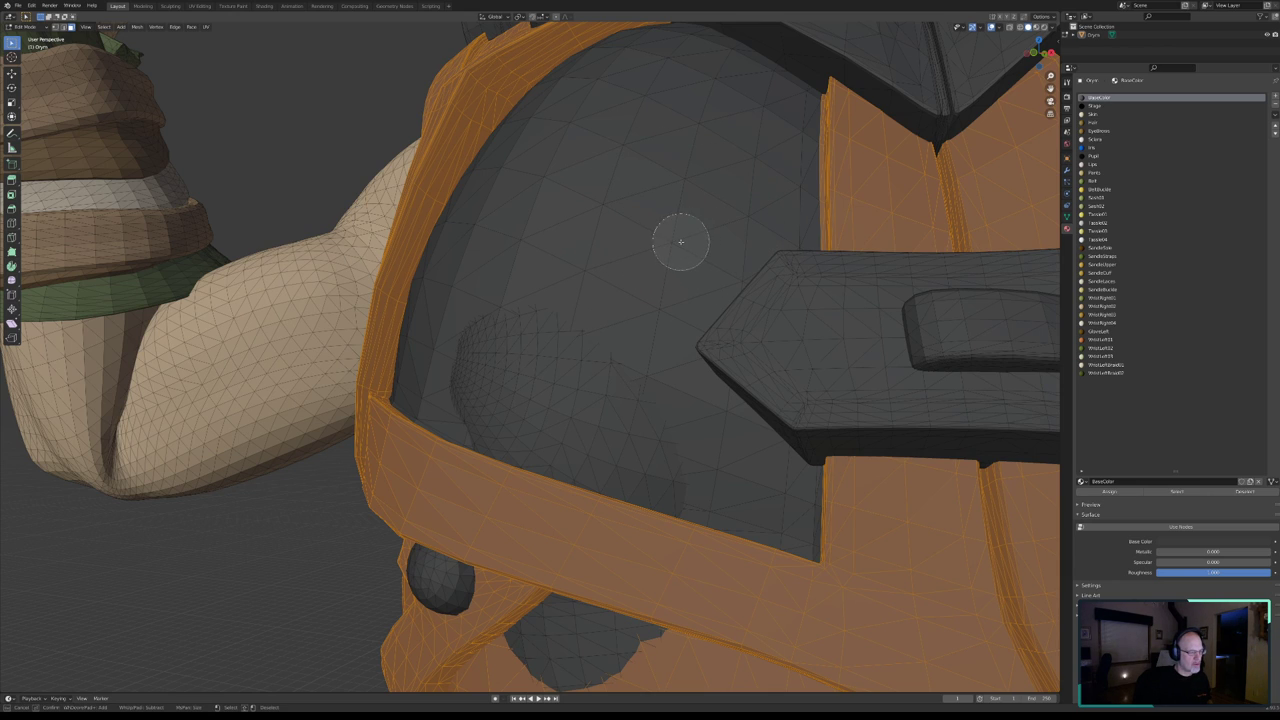
right_click(685, 225)
- Orbit and zoom to view the shoulder strap and armour from above
mouse_move(686, 210)
middle_down()
mouse_move(687, 382)
mouse_move(726, 386)
mouse_move(677, 380)
mouse_move(714, 387)
mouse_move(694, 386)
middle_up()
key(c)
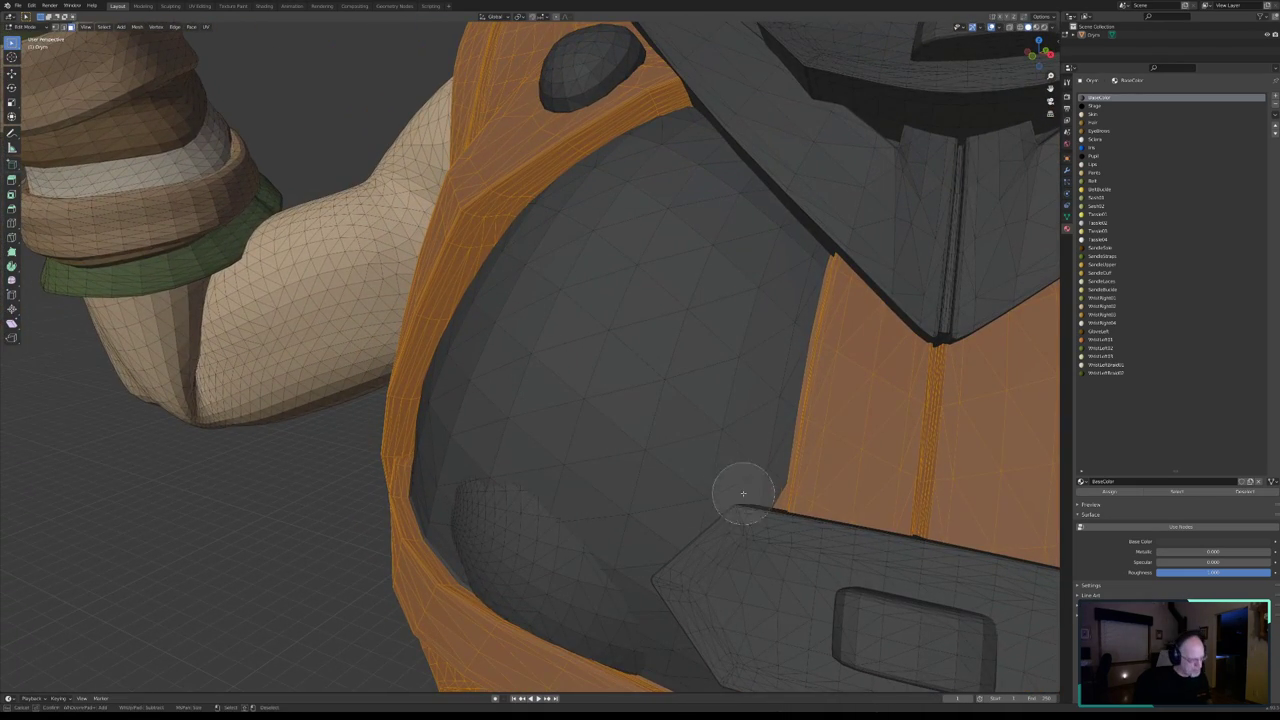
scroll(756, 493, down, 3)
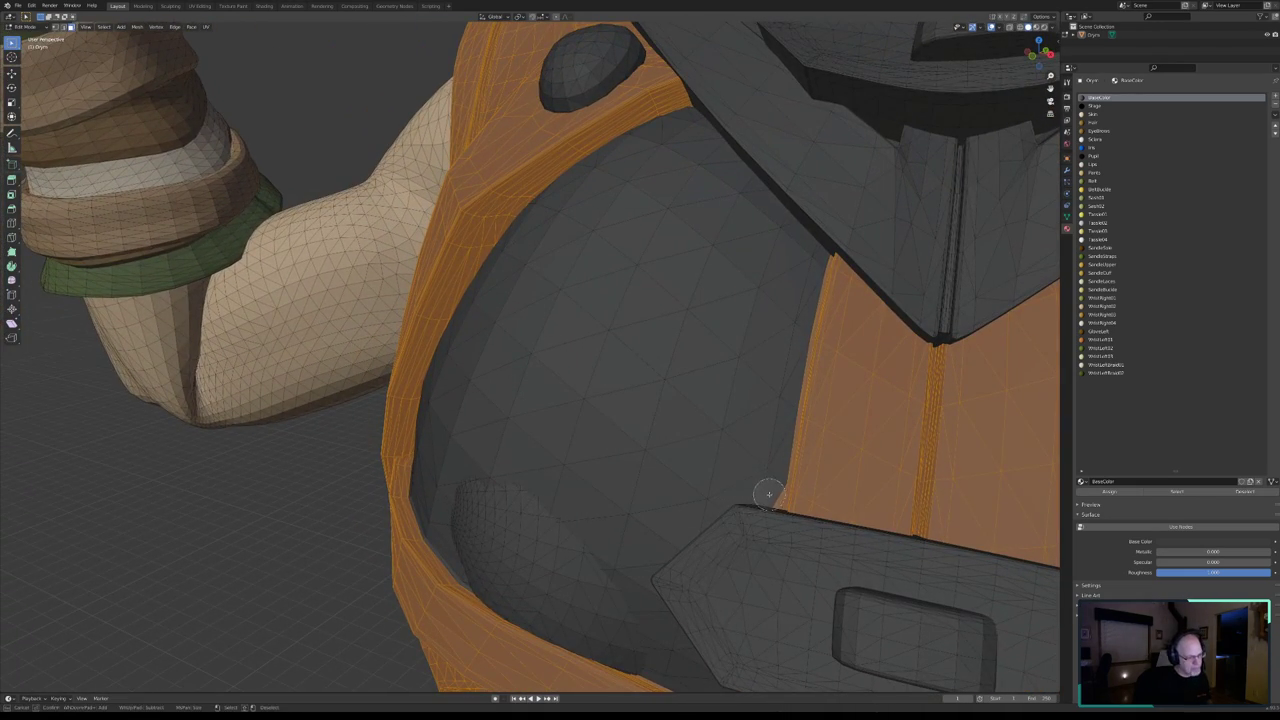
right_click(686, 374)
mouse_move(686, 374)
middle_down()
mouse_move(606, 343)
mouse_move(623, 346)
mouse_move(523, 400)
mouse_move(563, 391)
mouse_move(568, 366)
mouse_move(566, 392)
middle_up()
scroll(575, 370, down, 4)
scroll(550, 385, up, 2)
scroll(548, 387, up, 3)
scroll(618, 401, up, 2)
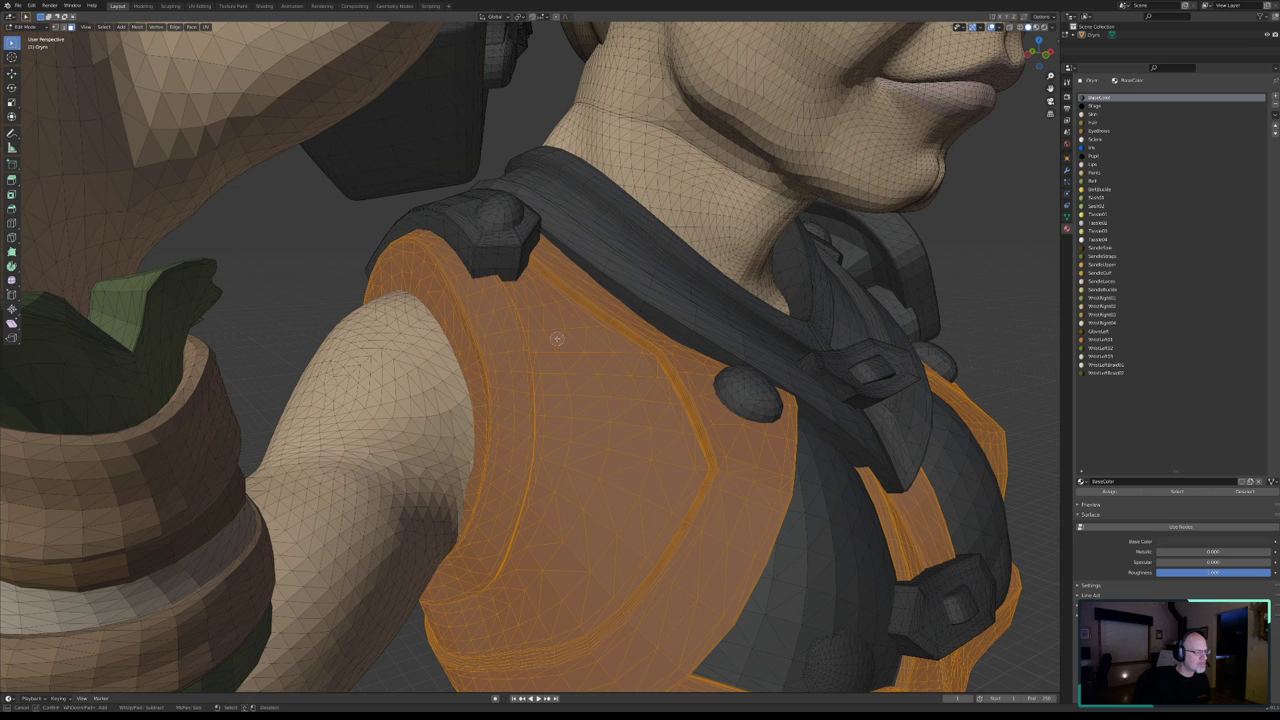
- Deselect the hidden faces under the hex bolt and between the two strap bands
scroll(529, 302, up, 3)
middle_drag(529, 302, 484, 425)
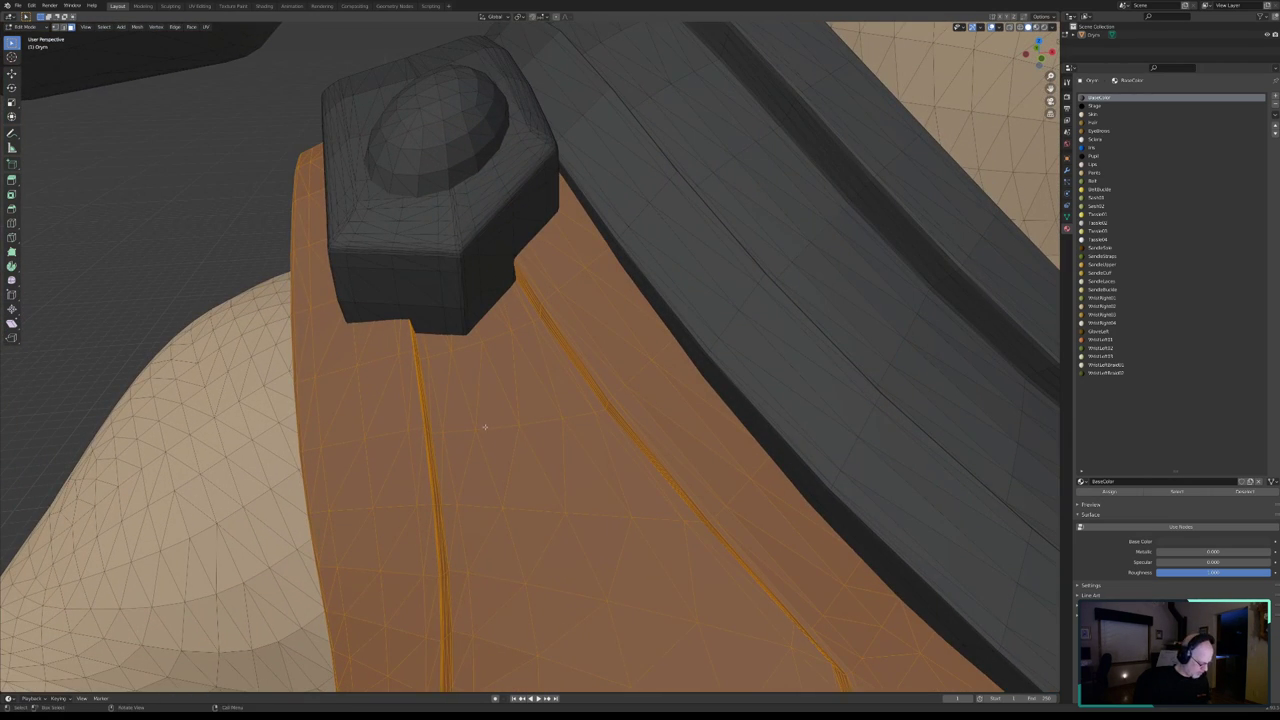
middle_drag(436, 354, 521, 324)
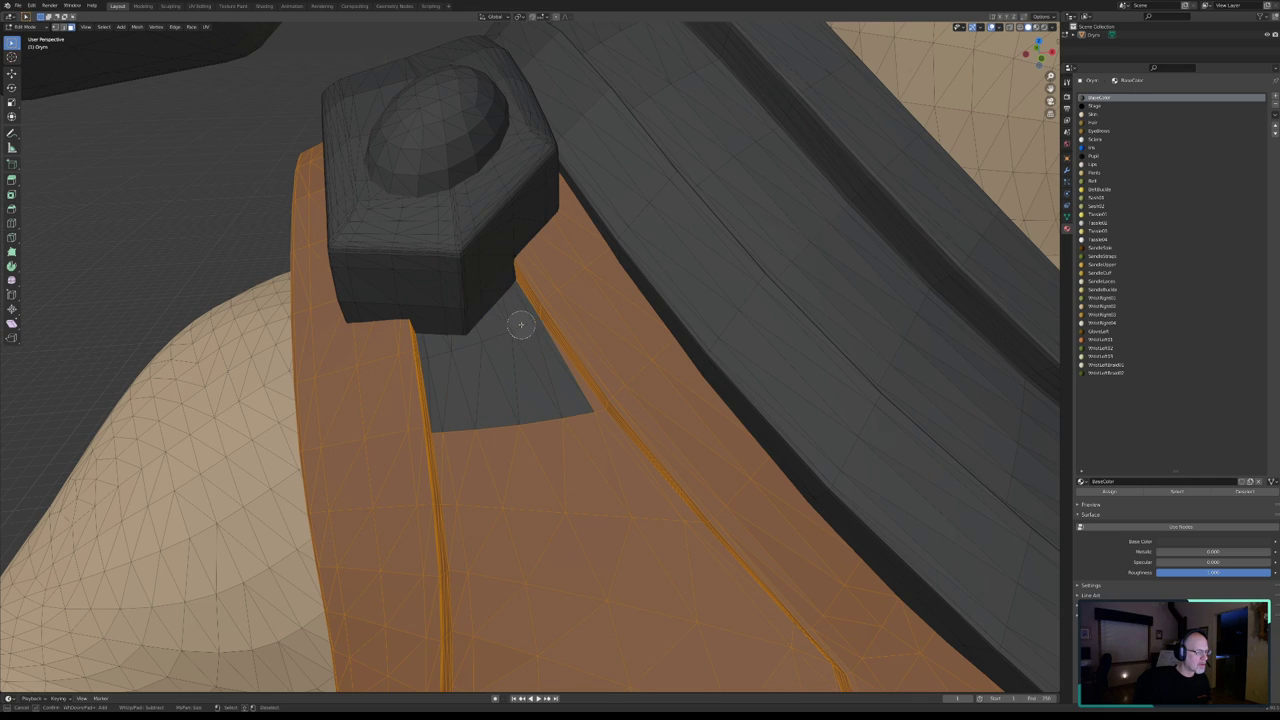
mouse_move(573, 432)
middle_down()
mouse_move(463, 434)
mouse_move(488, 463)
mouse_move(652, 544)
middle_up()
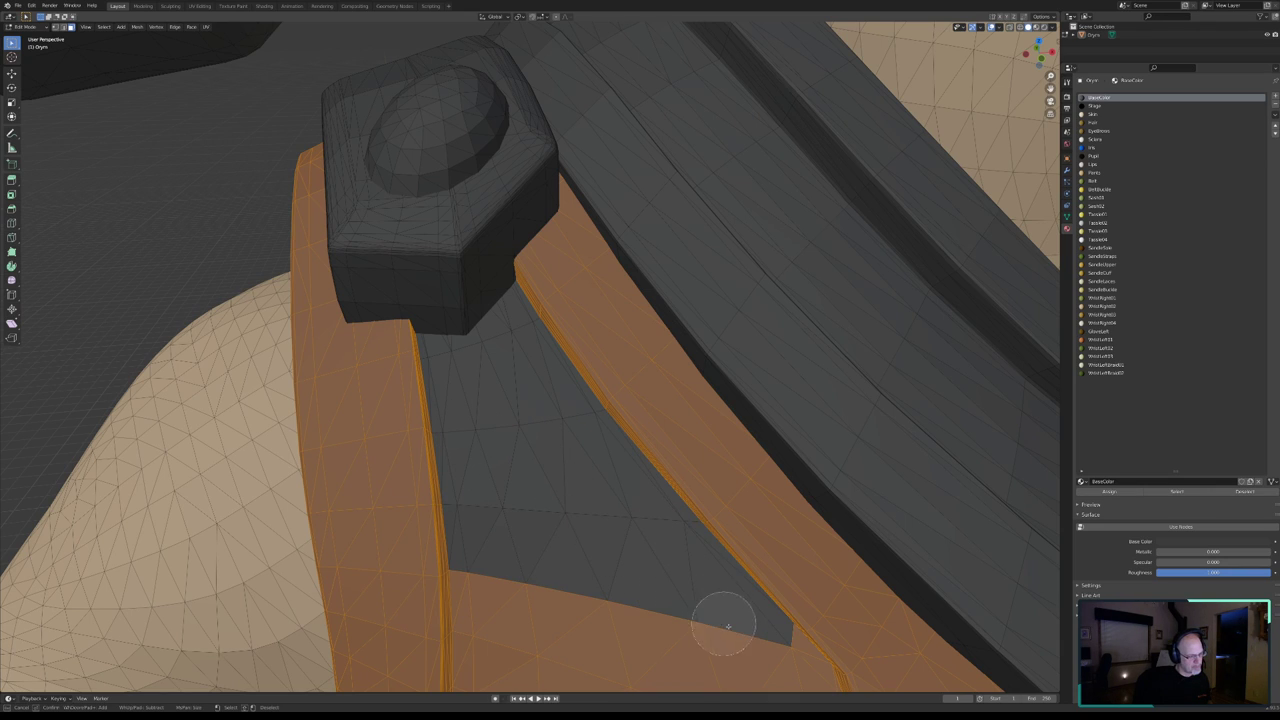
mouse_move(740, 648)
middle_down()
mouse_move(563, 603)
mouse_move(500, 571)
mouse_move(499, 653)
middle_up()
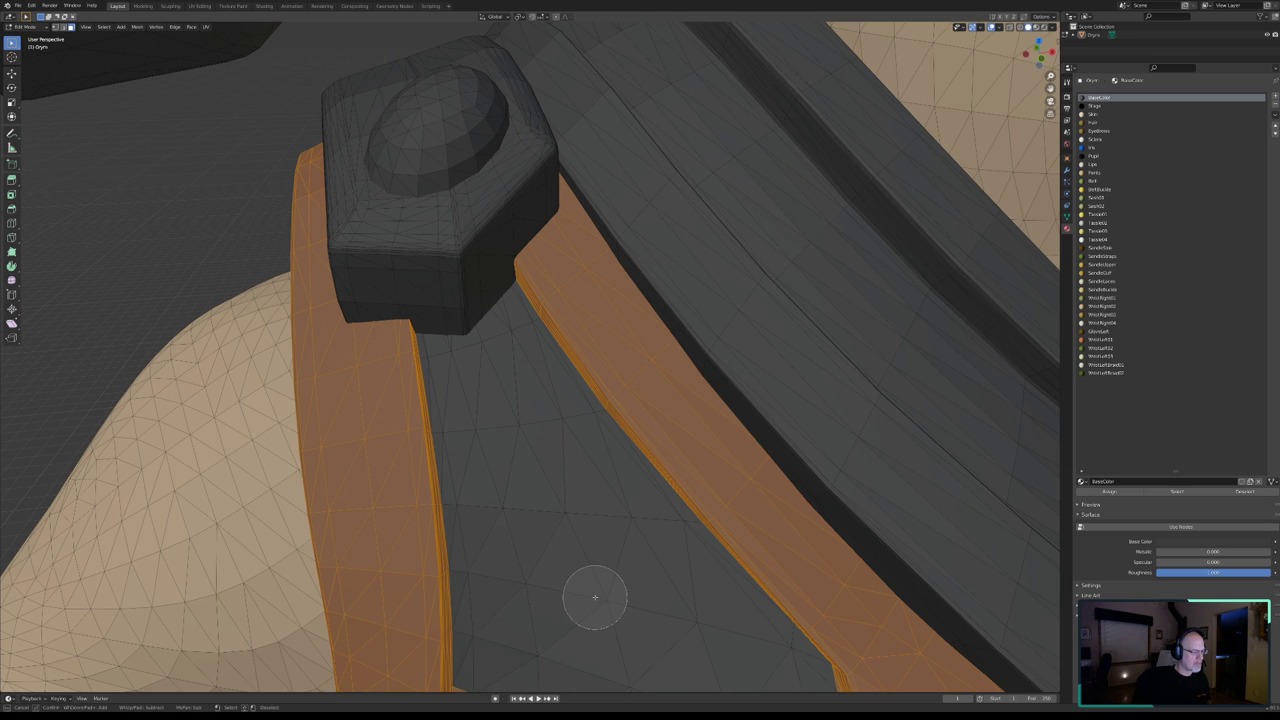
key(Escape)
mouse_move(597, 594)
middle_down()
mouse_move(609, 271)
mouse_move(686, 243)
mouse_move(697, 406)
mouse_move(640, 500)
mouse_move(551, 577)
mouse_move(604, 410)
mouse_move(554, 271)
mouse_move(531, 289)
mouse_move(514, 491)
mouse_move(505, 472)
mouse_move(509, 497)
mouse_move(557, 491)
middle_up()
key(c)
- Deselect the jagged hidden faces along the underarm strap's lower edge
right_click(572, 486)
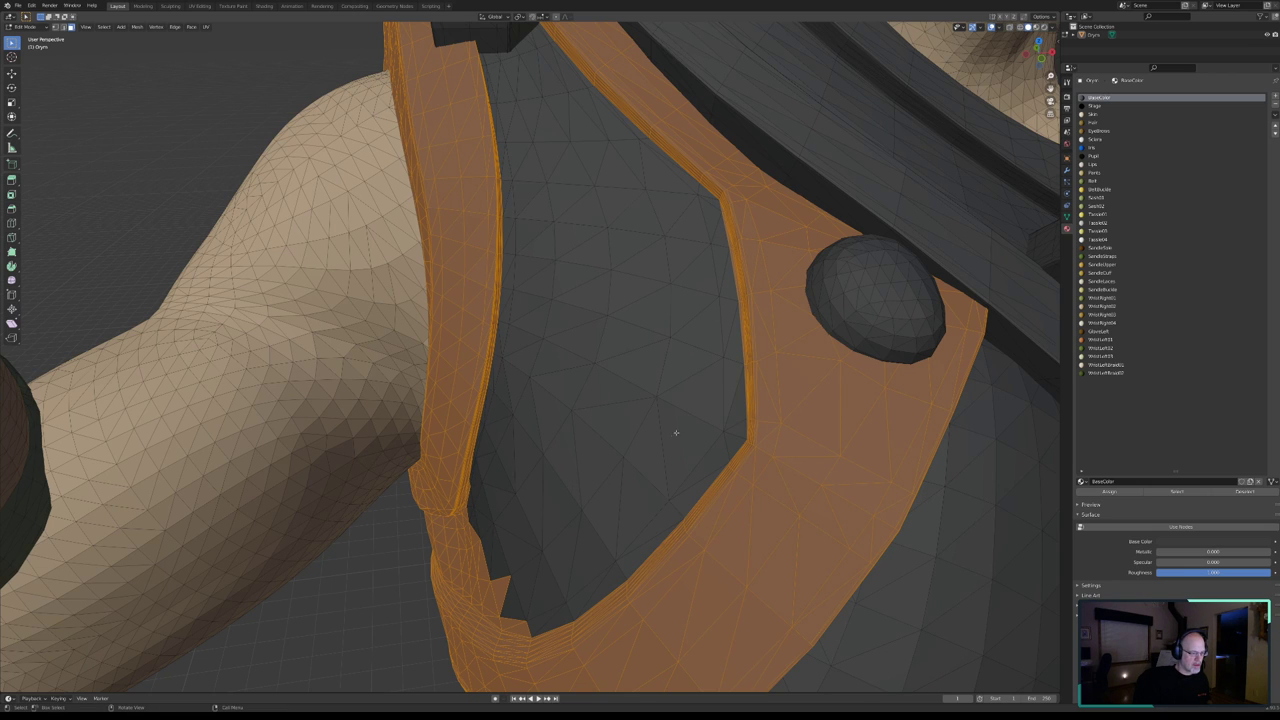
mouse_move(600, 463)
middle_down()
mouse_move(634, 429)
mouse_move(600, 451)
mouse_move(634, 429)
mouse_move(648, 383)
middle_up()
key(c)
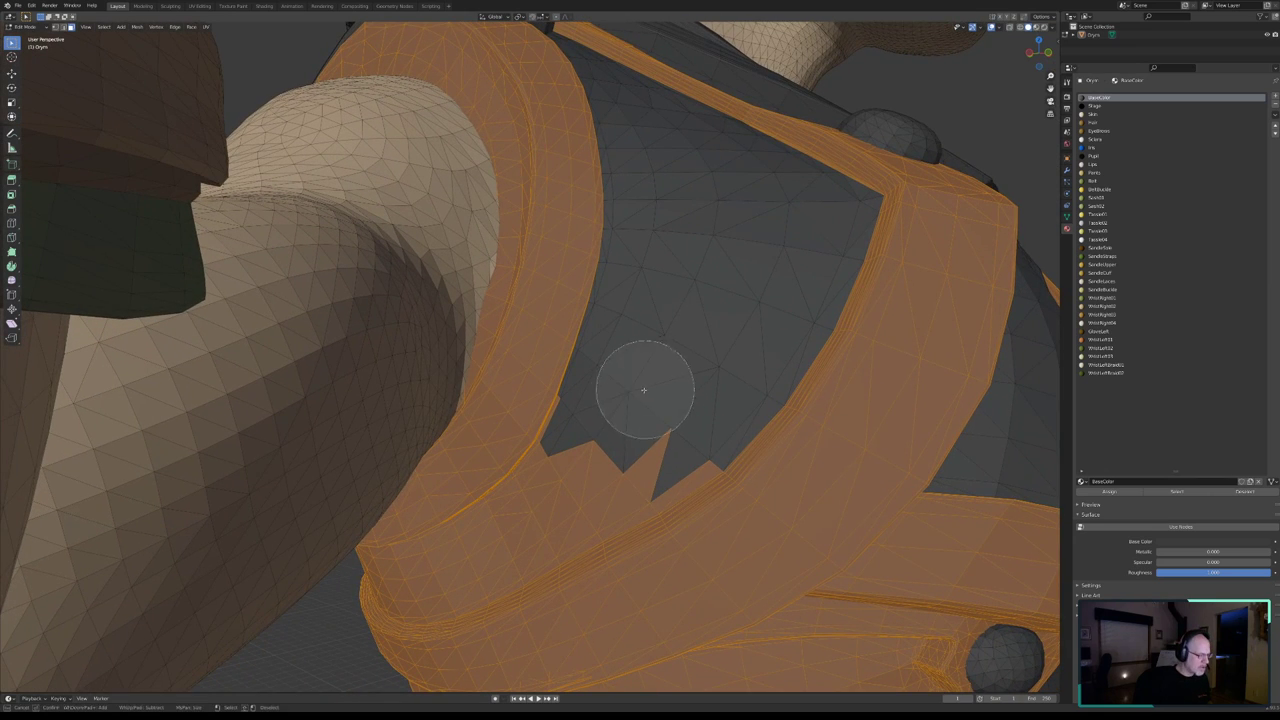
mouse_move(595, 421)
middle_down()
mouse_move(669, 446)
mouse_move(600, 463)
mouse_move(586, 486)
mouse_move(565, 466)
middle_up()
middle_click(563, 462)
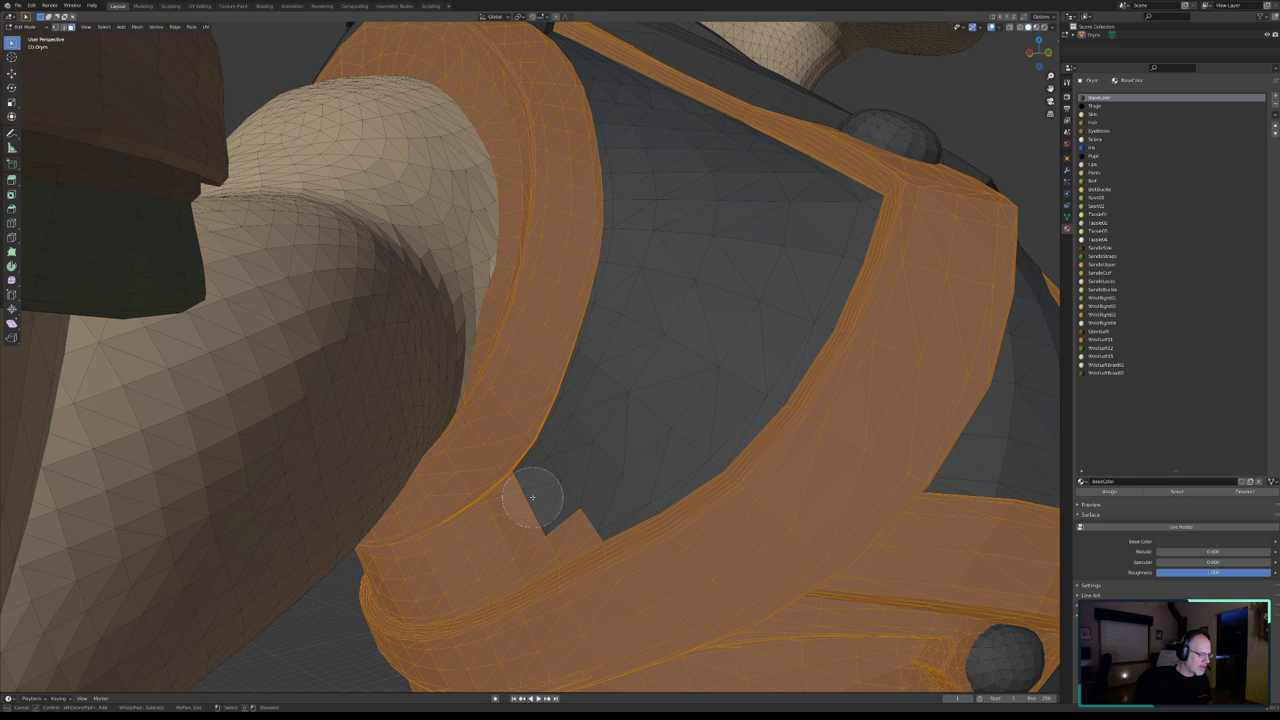
mouse_move(532, 497)
middle_down()
mouse_move(560, 513)
mouse_move(537, 530)
mouse_move(500, 523)
mouse_move(468, 549)
mouse_move(491, 563)
mouse_move(423, 571)
mouse_move(426, 585)
middle_up()
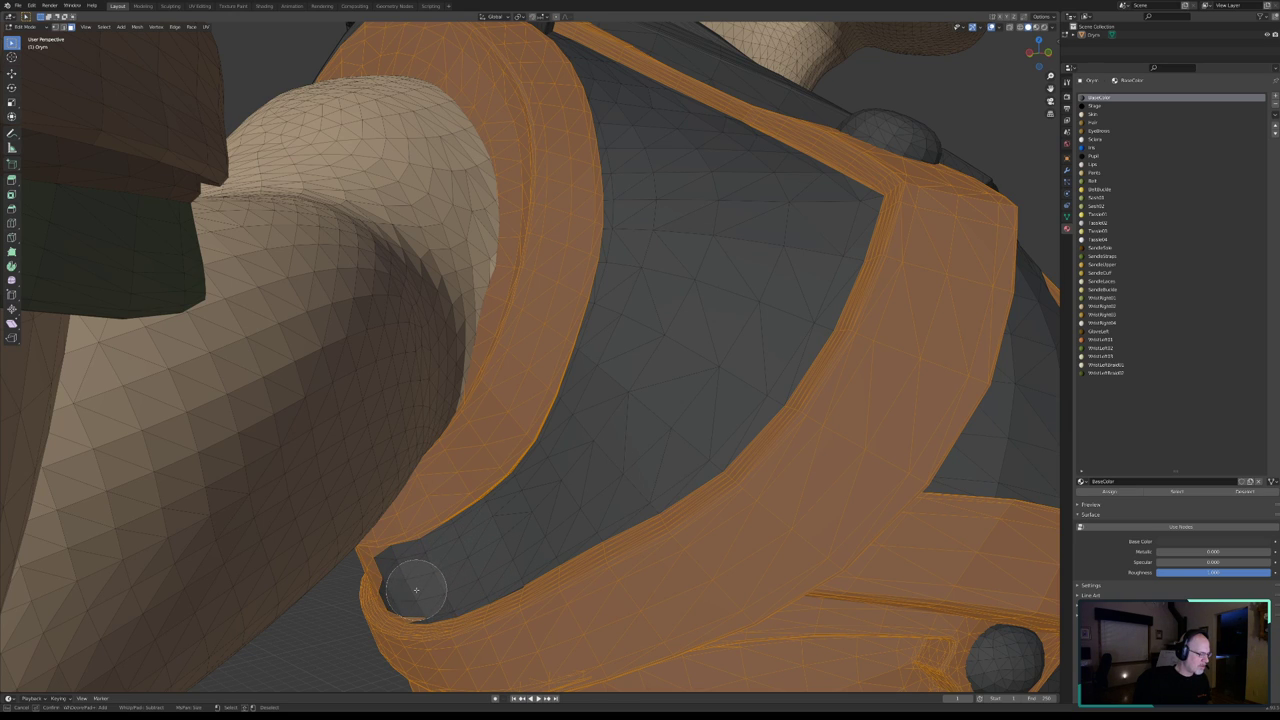
key(Escape)
- Zoom to the strap notch and deselect hidden faces along the strap's left edge
scroll(456, 559, up, 2)
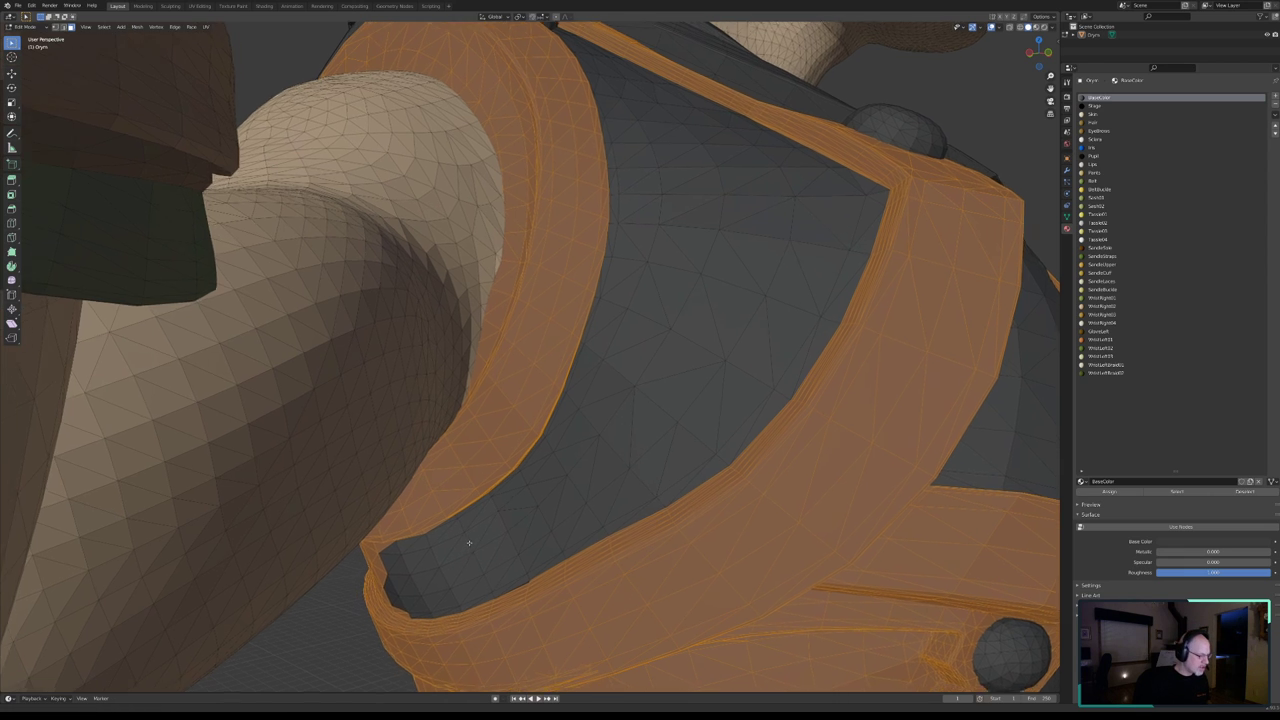
scroll(466, 537, up, 3)
scroll(586, 380, up, 1)
scroll(563, 414, up, 2)
mouse_move(572, 453)
middle_down()
mouse_move(586, 351)
mouse_move(671, 465)
middle_up()
scroll(589, 363, up, 3)
key(c)
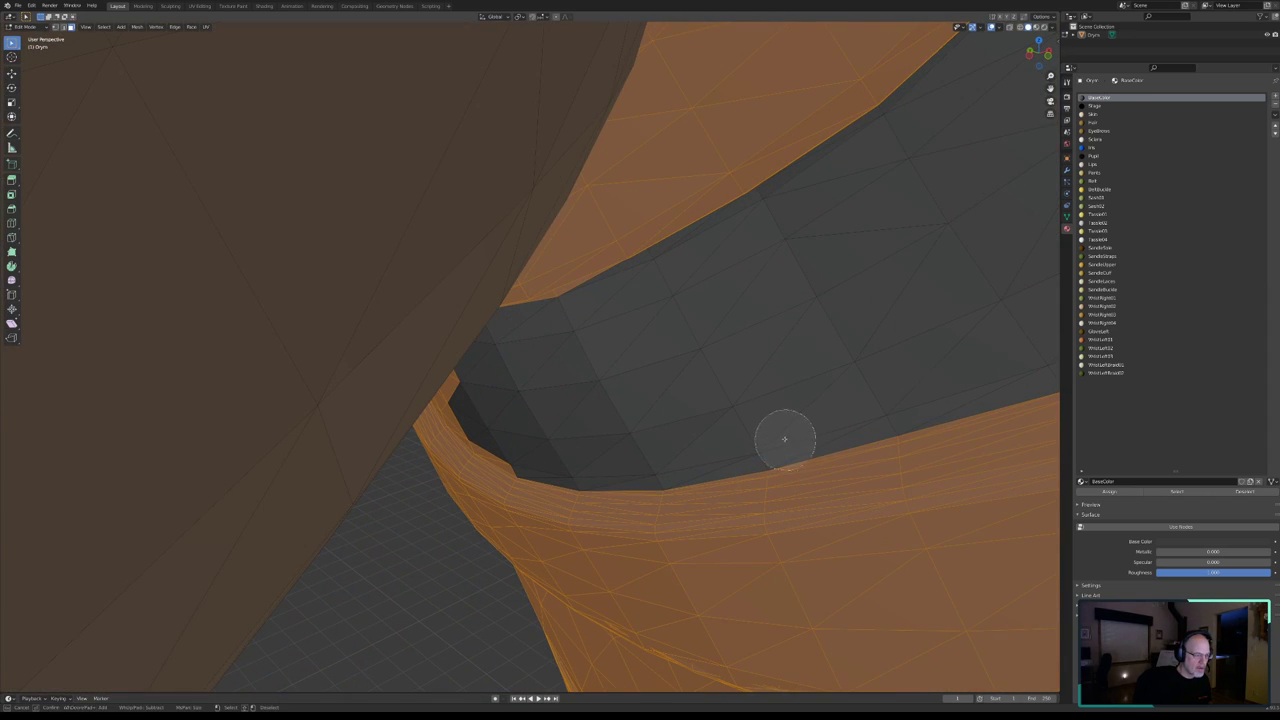
key(Escape)
mouse_move(777, 397)
middle_down()
mouse_move(774, 349)
mouse_move(766, 370)
middle_up()
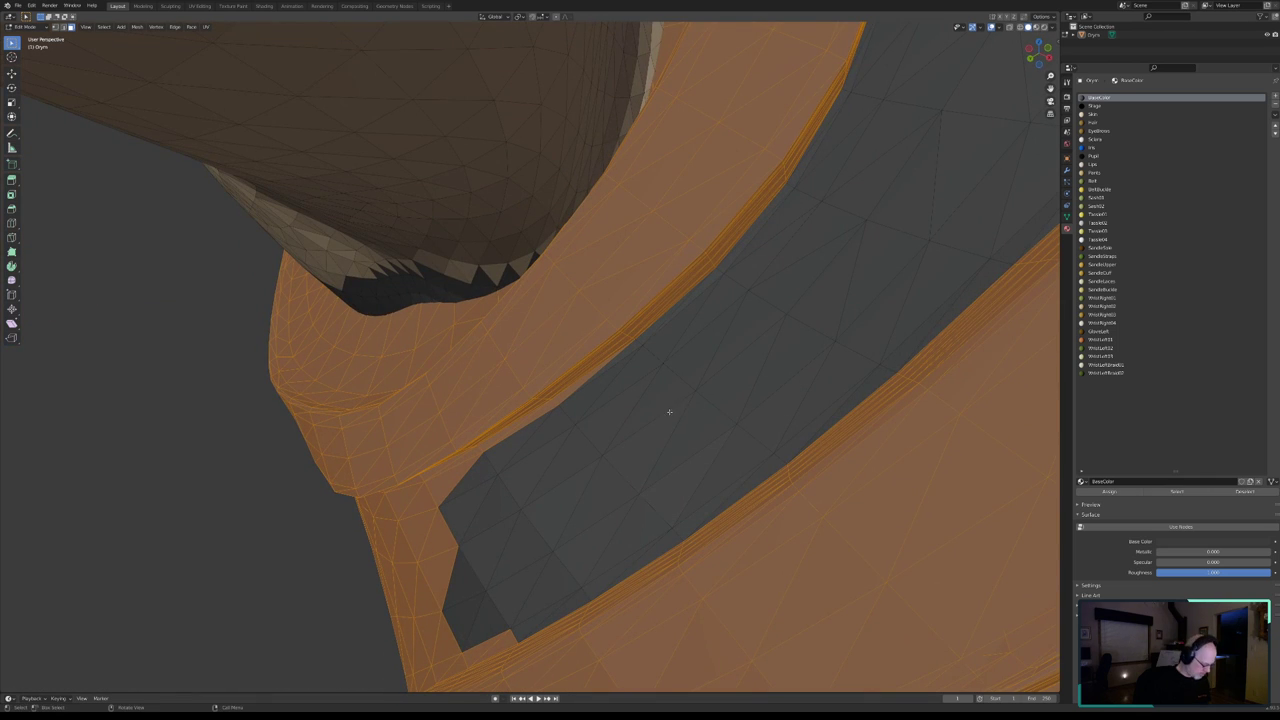
key(c)
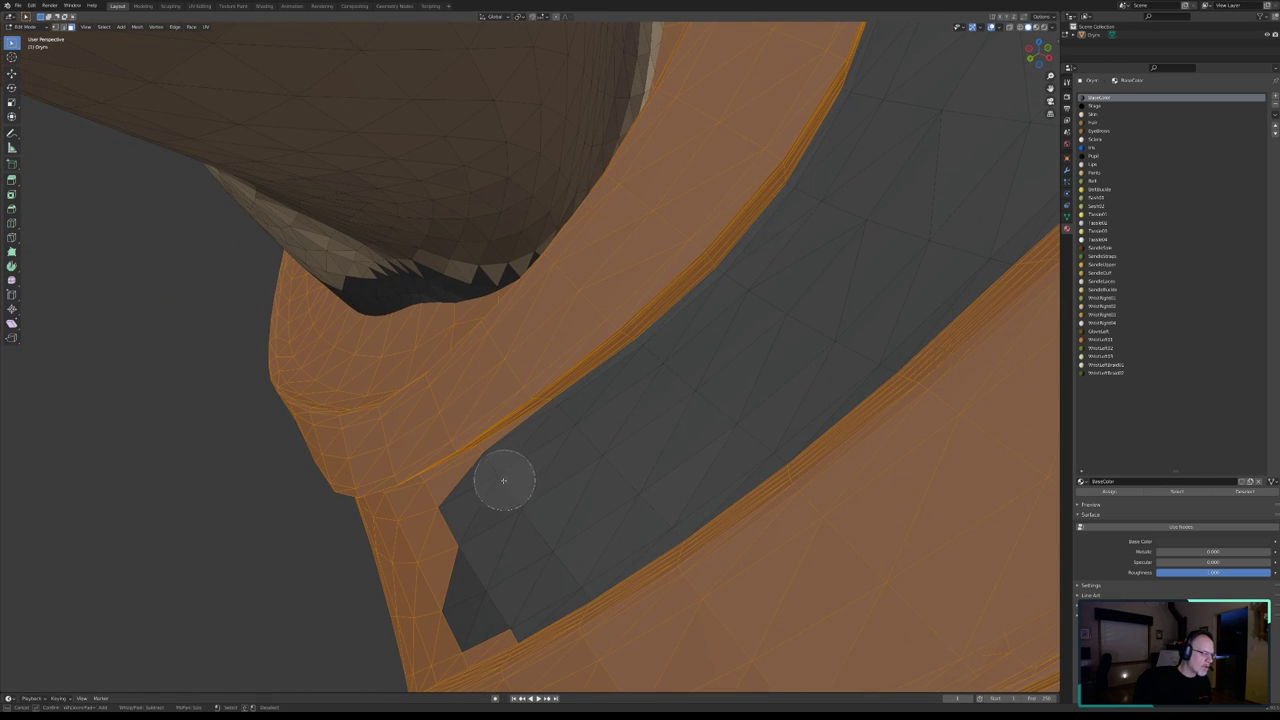
mouse_move(492, 477)
middle_down()
mouse_move(449, 513)
mouse_move(434, 509)
mouse_move(460, 609)
mouse_move(486, 621)
mouse_move(400, 651)
mouse_move(402, 585)
mouse_move(374, 543)
mouse_move(399, 523)
middle_up()
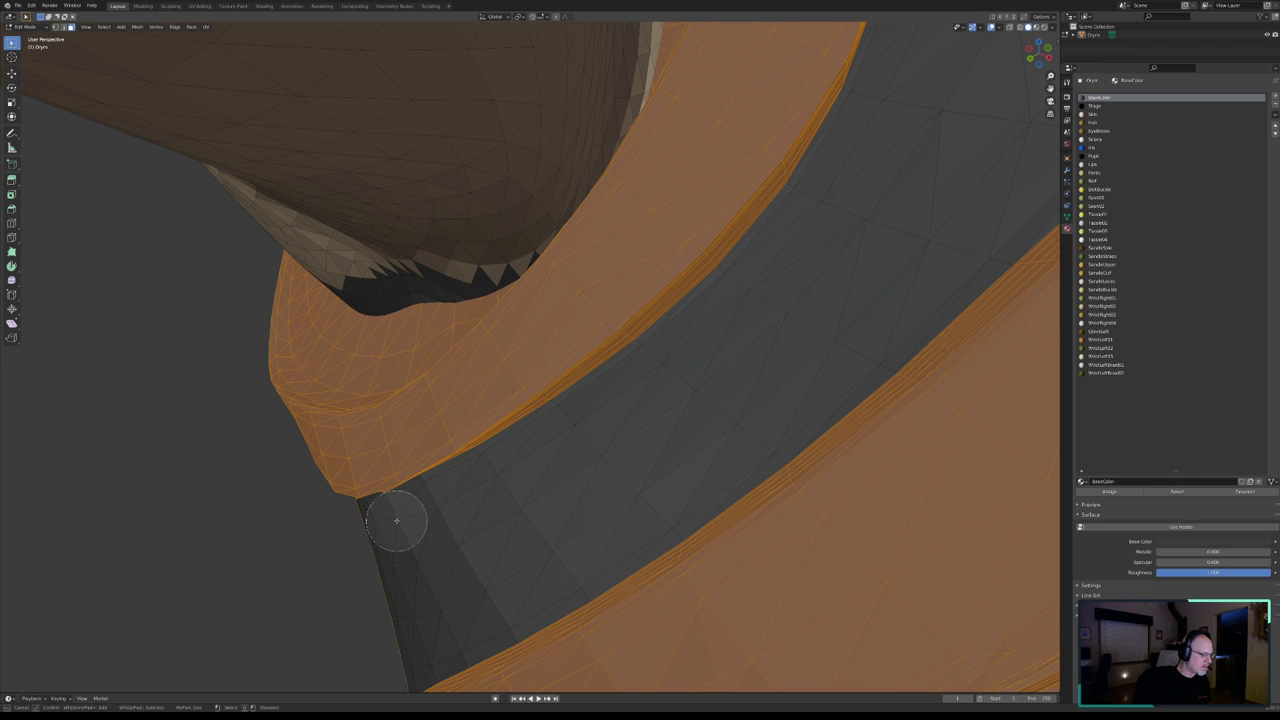
right_click(434, 528)
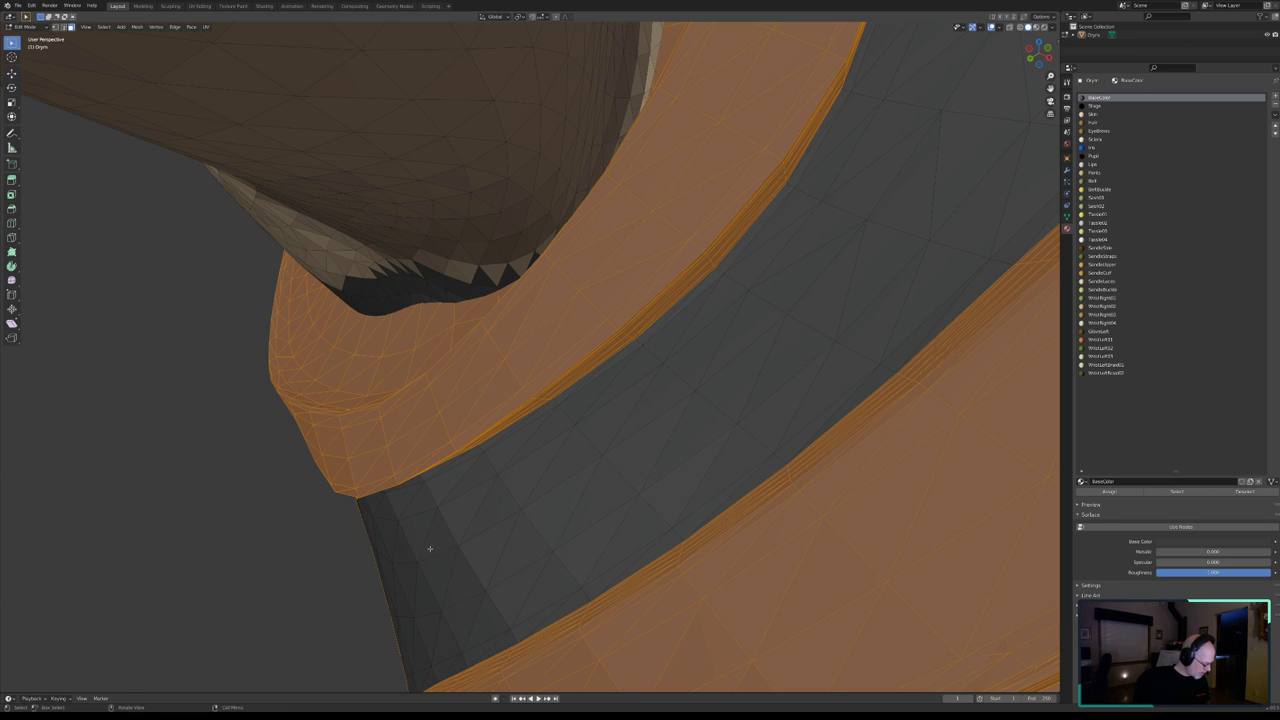
- Deselect the last hidden faces beside the shoulder strap toward the upper left
mouse_move(430, 548)
middle_down()
mouse_move(556, 488)
mouse_move(532, 554)
mouse_move(575, 490)
middle_up()
key(c)
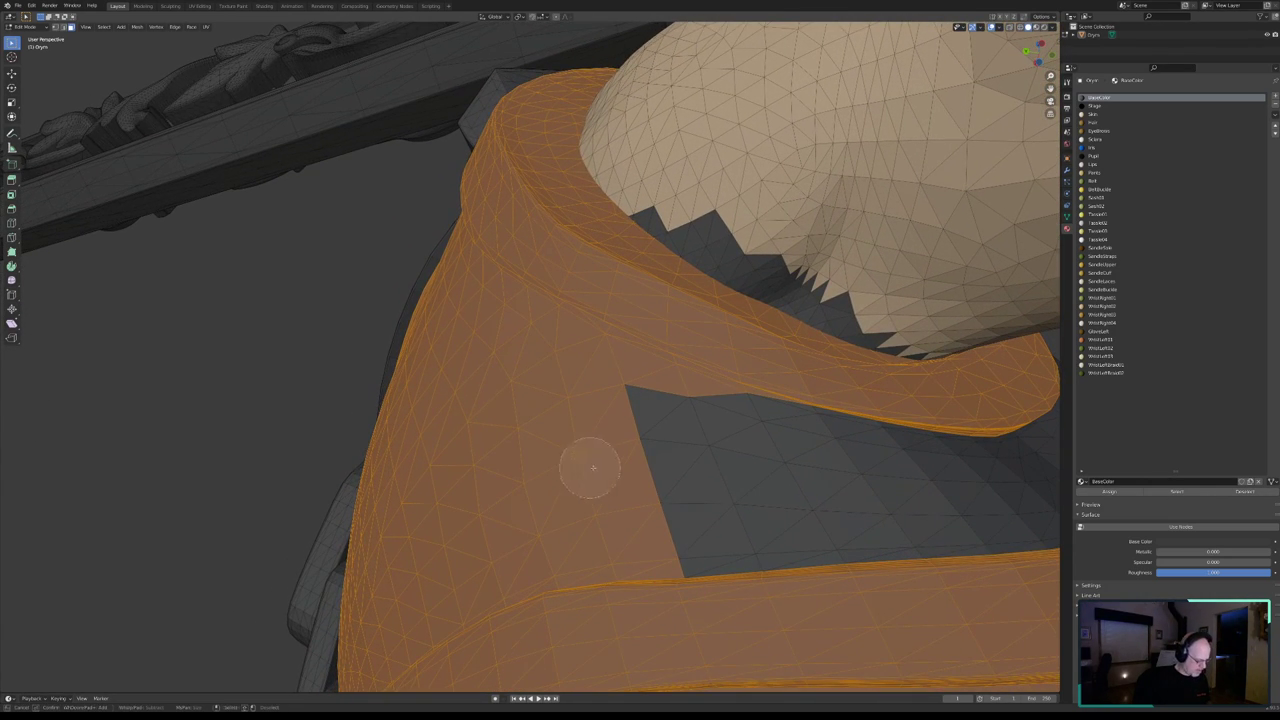
mouse_move(663, 520)
middle_down()
mouse_move(563, 517)
mouse_move(522, 540)
mouse_move(486, 537)
mouse_move(486, 549)
mouse_move(523, 449)
mouse_move(626, 443)
middle_up()
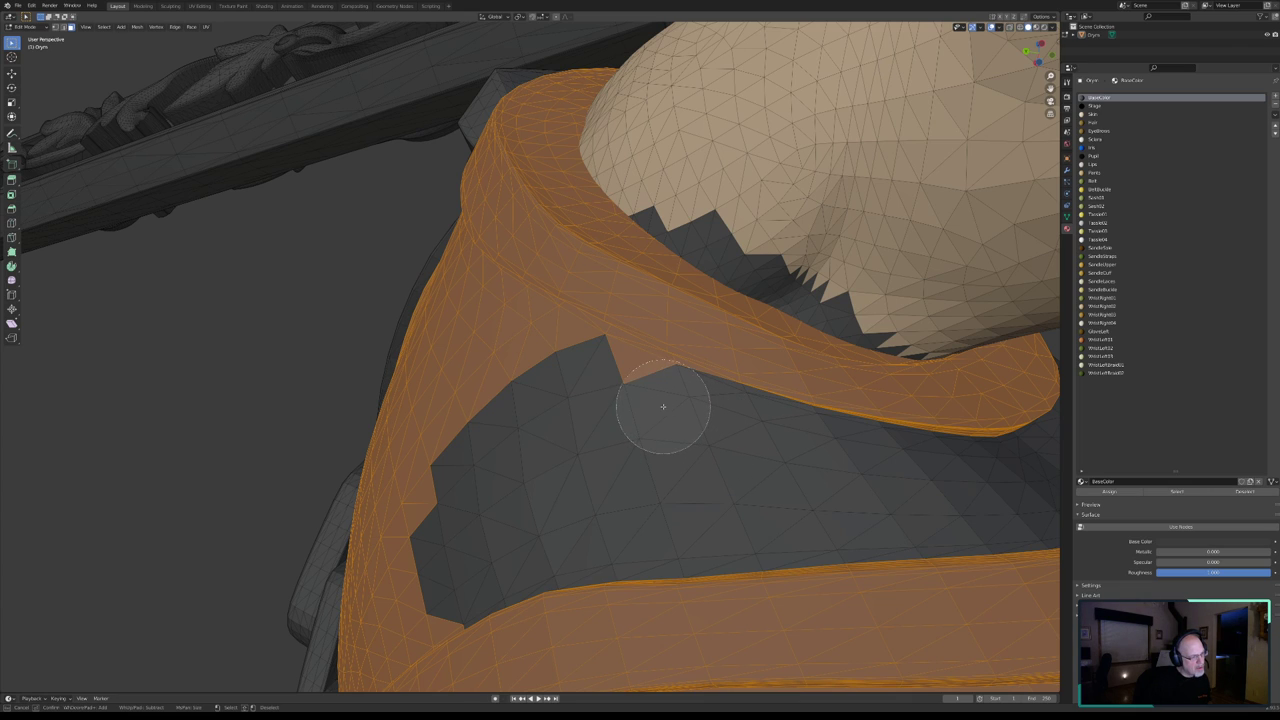
middle_drag(593, 374, 500, 330)
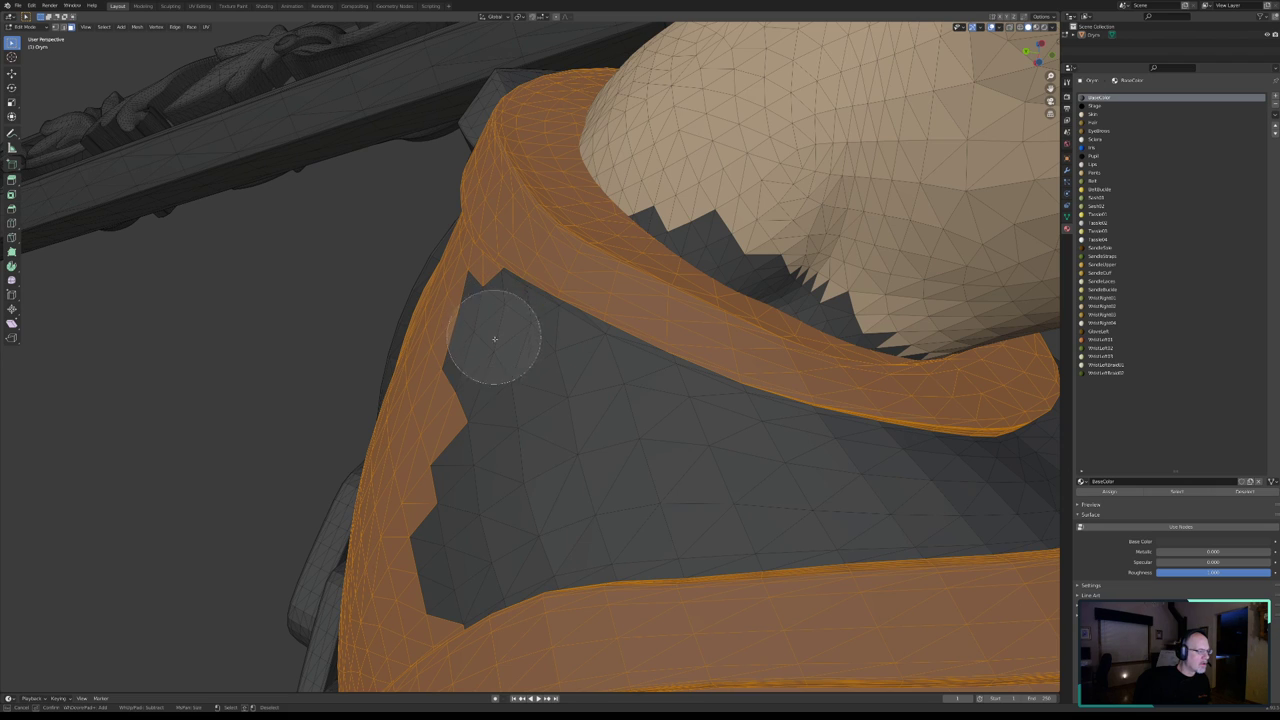
key(Escape)
mouse_move(571, 400)
middle_down()
mouse_move(602, 413)
mouse_move(586, 434)
mouse_move(612, 359)
mouse_move(589, 371)
mouse_move(594, 406)
mouse_move(661, 406)
middle_up()
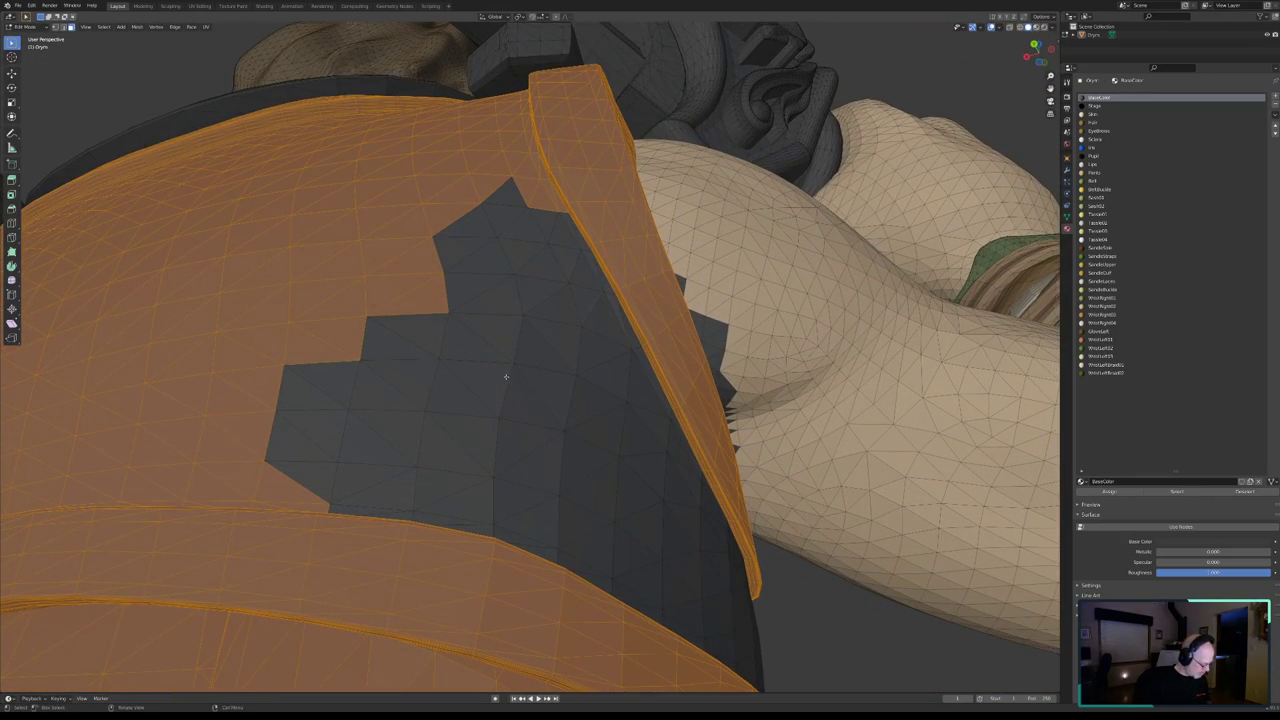
- Circle-deselect the hidden faces beside and above the back strap and the large back-panel patch
mouse_move(506, 376)
middle_down()
mouse_move(629, 529)
mouse_move(609, 509)
mouse_move(586, 560)
mouse_move(633, 449)
middle_up()
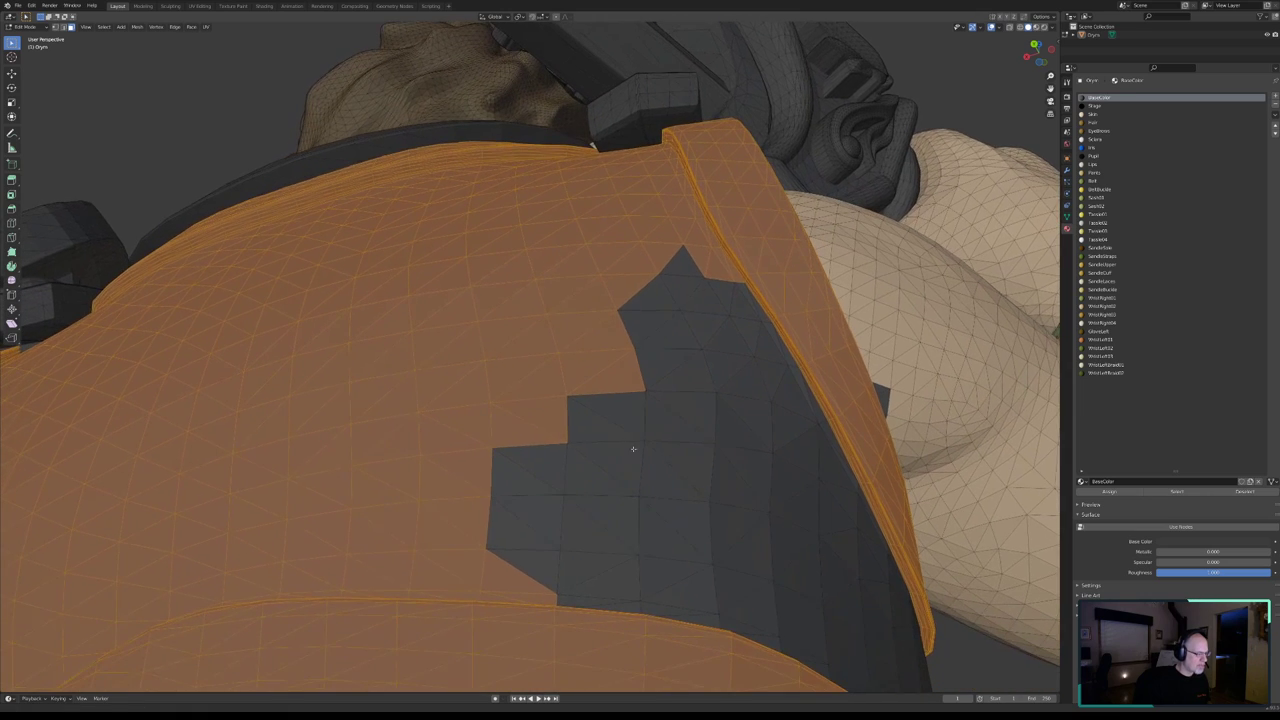
mouse_move(611, 375)
middle_down()
mouse_move(695, 448)
mouse_move(665, 456)
middle_up()
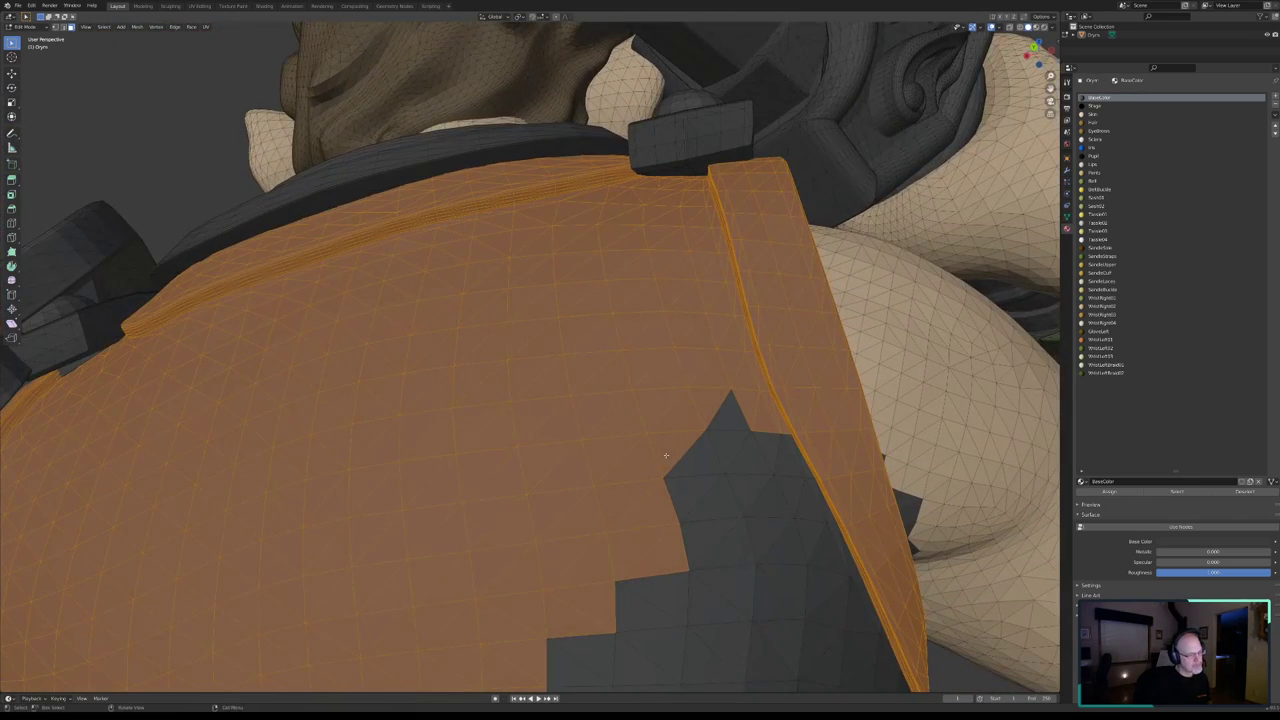
mouse_move(709, 451)
ctrl+mouse_down()
mouse_move(741, 453)
mouse_move(714, 423)
mouse_move(709, 371)
mouse_move(680, 331)
mouse_move(686, 294)
mouse_move(667, 250)
ctrl+mouse_up()
scroll(667, 250, up, 5)
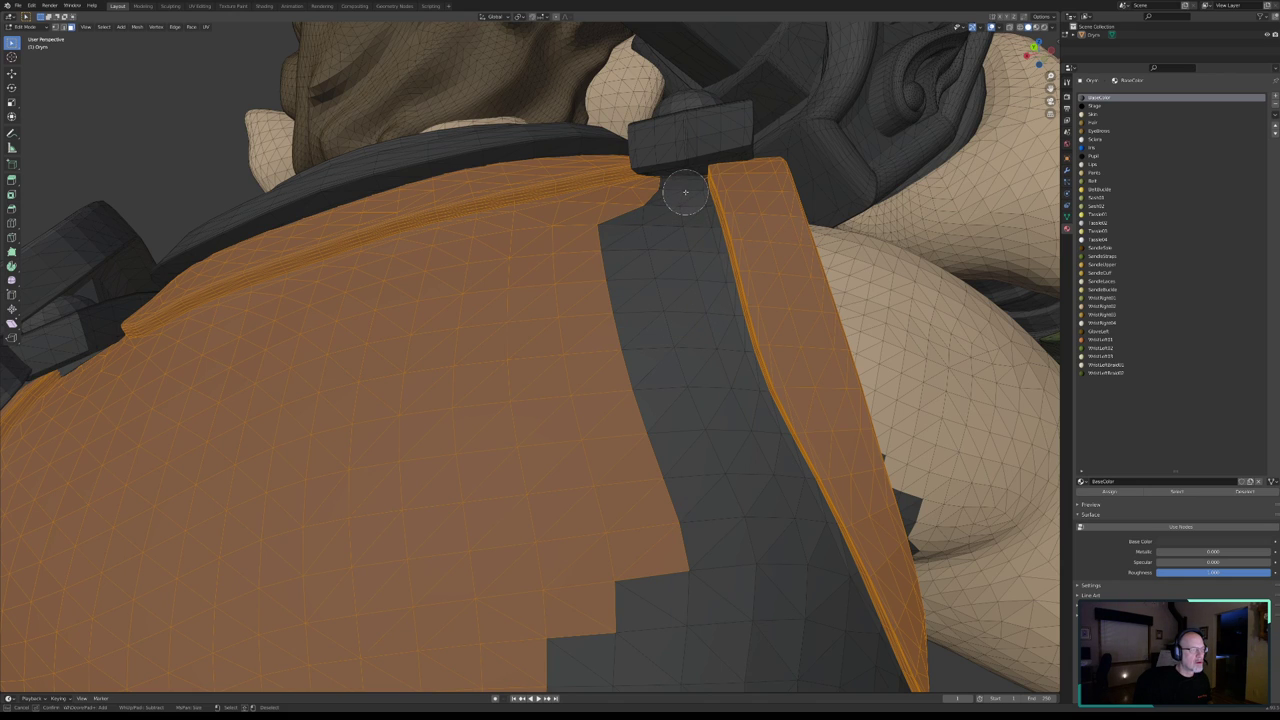
mouse_move(650, 203)
ctrl+mouse_down()
mouse_move(434, 257)
mouse_move(381, 287)
ctrl+mouse_up()
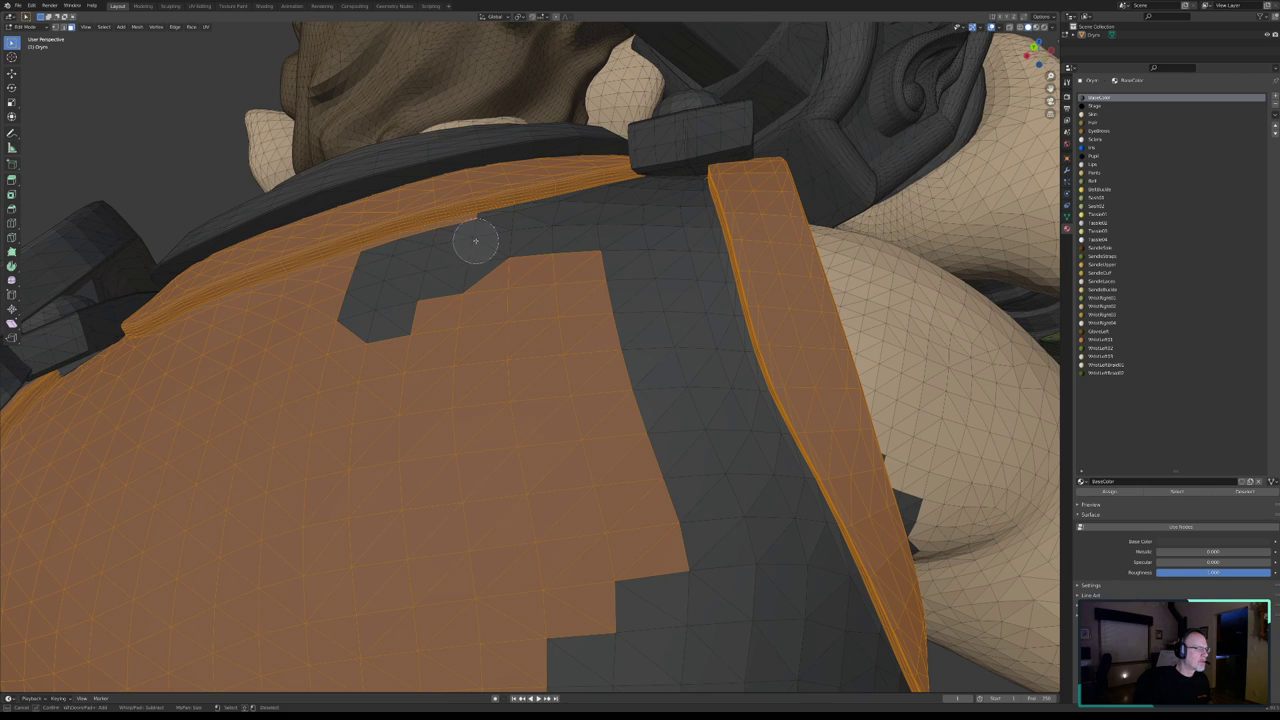
scroll(460, 295, down, 3)
scroll(470, 310, down, 4)
mouse_move(481, 320)
ctrl+mouse_down()
mouse_move(271, 380)
mouse_move(229, 409)
mouse_move(195, 402)
mouse_move(166, 451)
mouse_move(143, 451)
ctrl+mouse_up()
- Deselect the remaining back-panel faces on the left and across the middle, leaving both straps orange
scroll(143, 451, up, 3)
scroll(114, 408, up, 3)
ctrl+drag(114, 408, 109, 379)
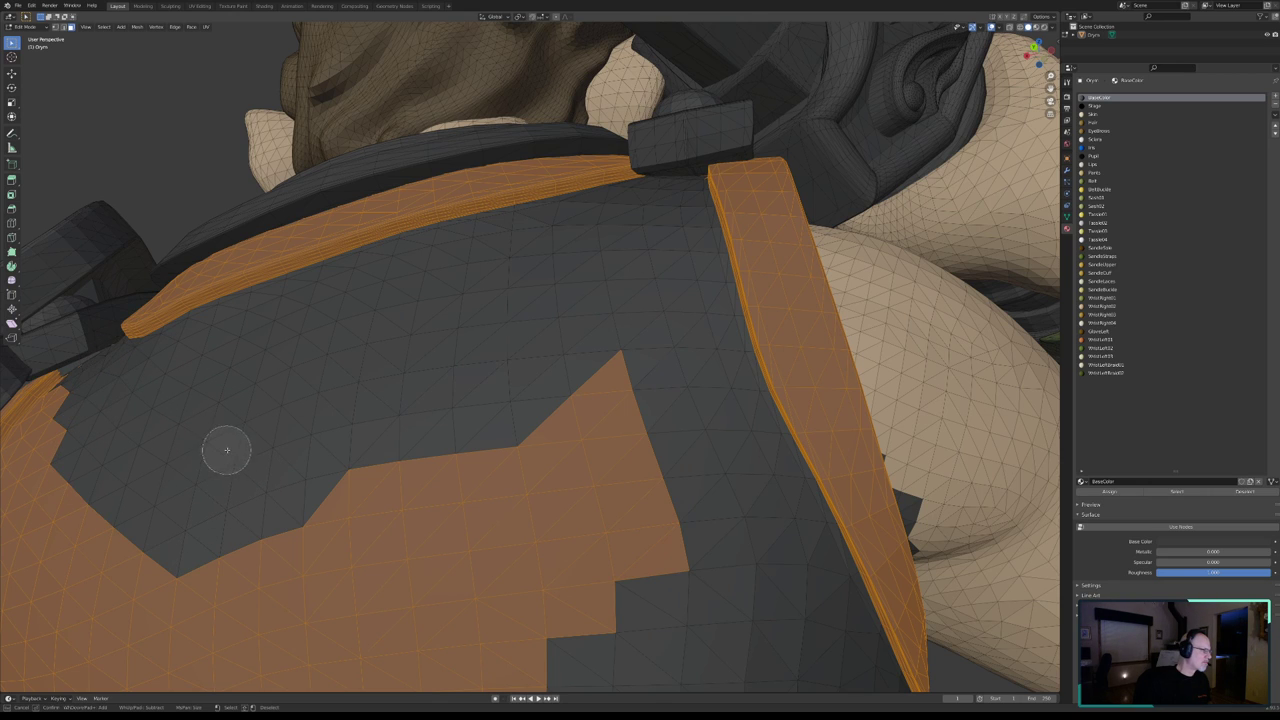
scroll(271, 466, down, 3)
scroll(171, 471, down, 4)
mouse_move(171, 494)
ctrl+mouse_down()
mouse_move(234, 528)
mouse_move(529, 543)
mouse_move(550, 447)
ctrl+mouse_up()
right_click(591, 367)
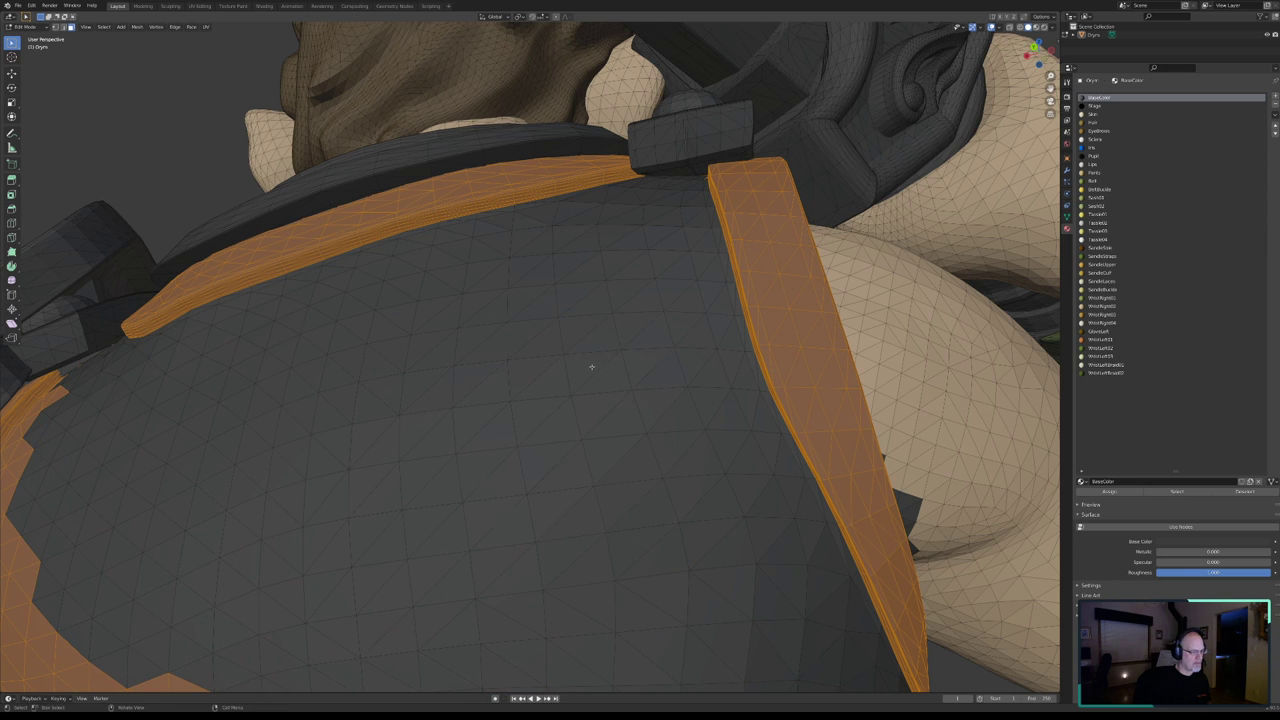
mouse_move(608, 336)
middle_down()
mouse_move(600, 366)
mouse_move(674, 320)
mouse_move(523, 466)
mouse_move(497, 543)
mouse_move(640, 487)
mouse_move(620, 468)
middle_up()
- With circle select, deselect the body faces beside the shoulder strap
key(c)
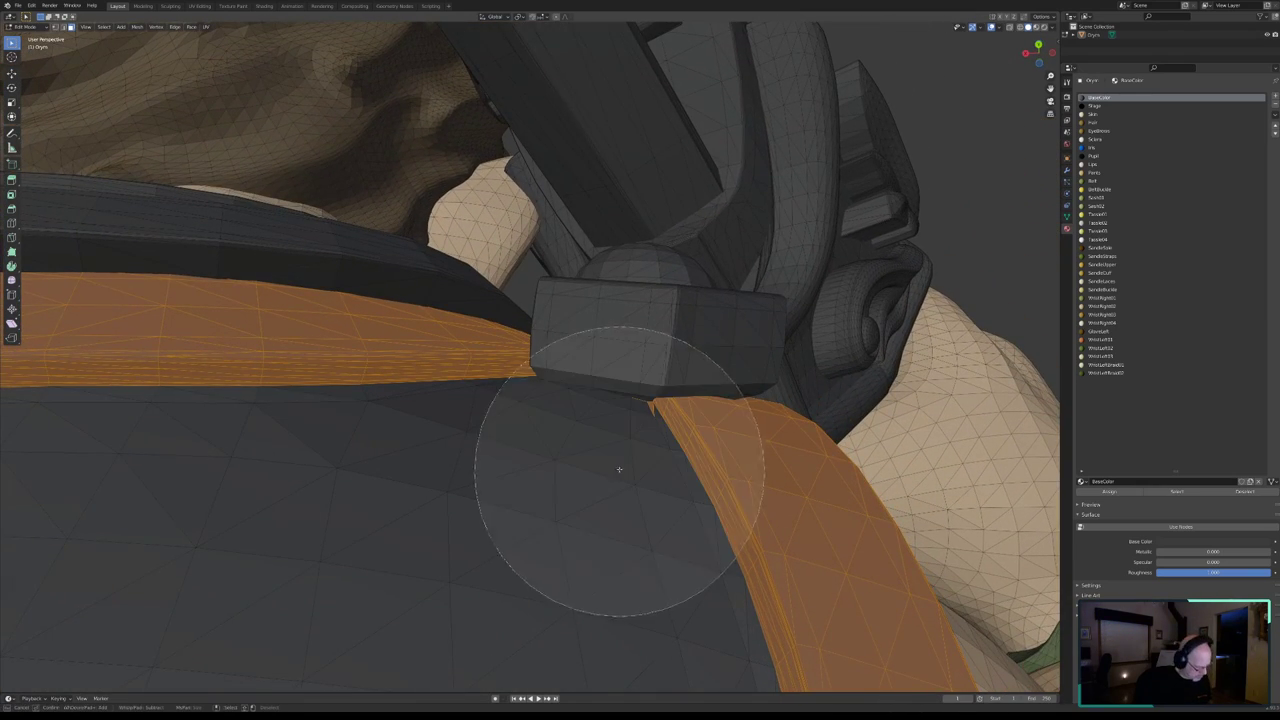
scroll(620, 468, up, 5)
scroll(618, 470, up, 1)
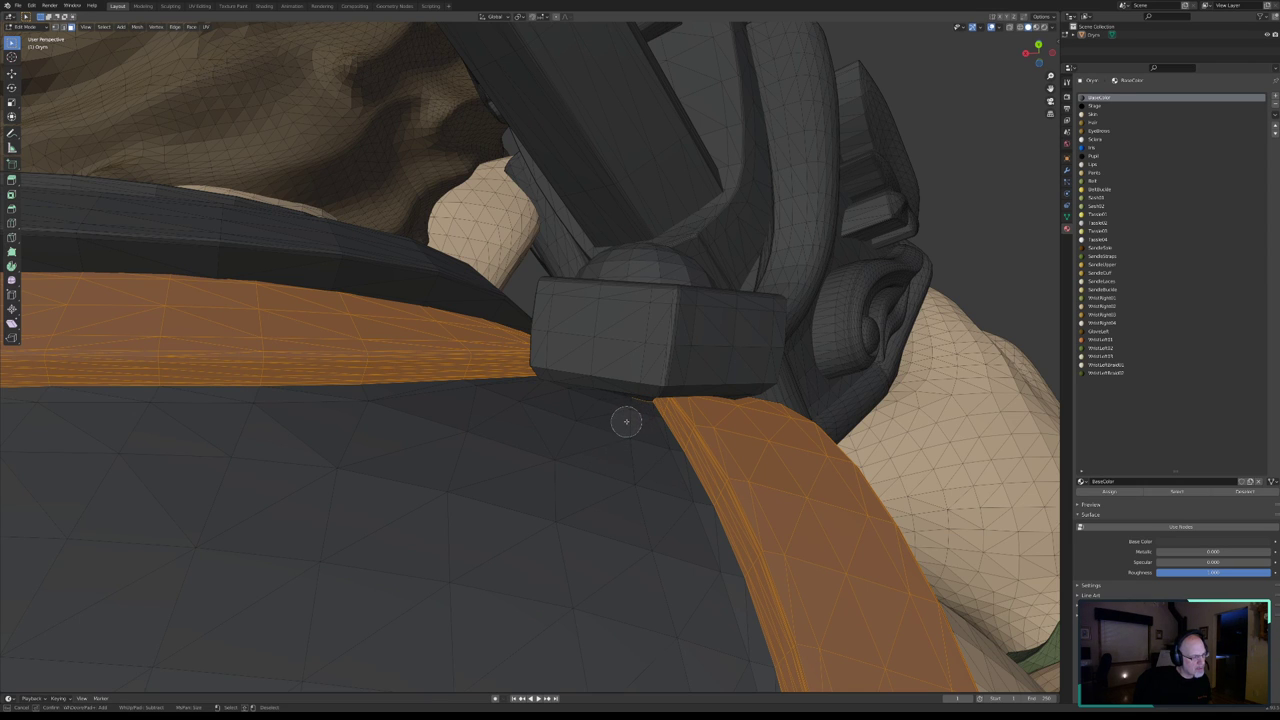
mouse_move(627, 421)
middle_down()
mouse_move(674, 477)
mouse_move(523, 555)
mouse_move(543, 514)
mouse_move(500, 547)
mouse_move(508, 531)
mouse_move(393, 537)
mouse_move(388, 523)
mouse_move(425, 508)
middle_up()
scroll(635, 418, up, 5)
scroll(631, 500, down, 2)
scroll(543, 514, down, 2)
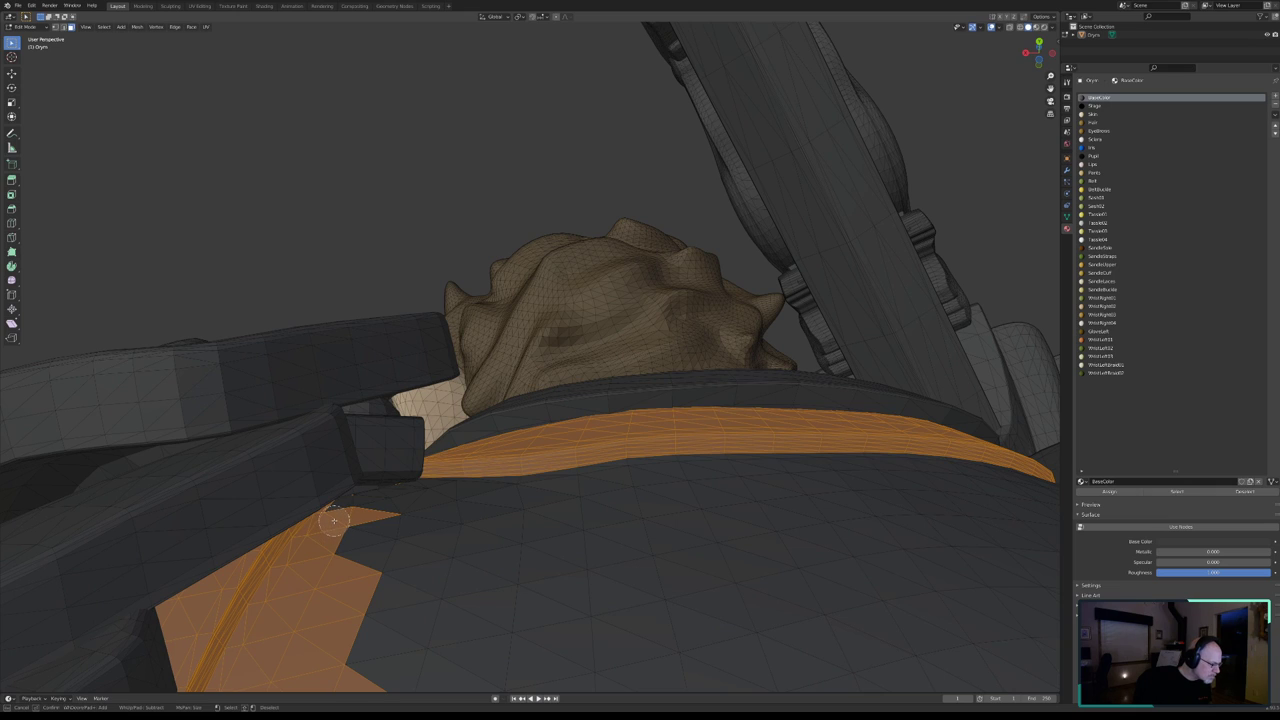
mouse_move(335, 548)
middle_down()
mouse_move(306, 557)
mouse_move(263, 657)
mouse_move(357, 674)
mouse_move(389, 612)
middle_up()
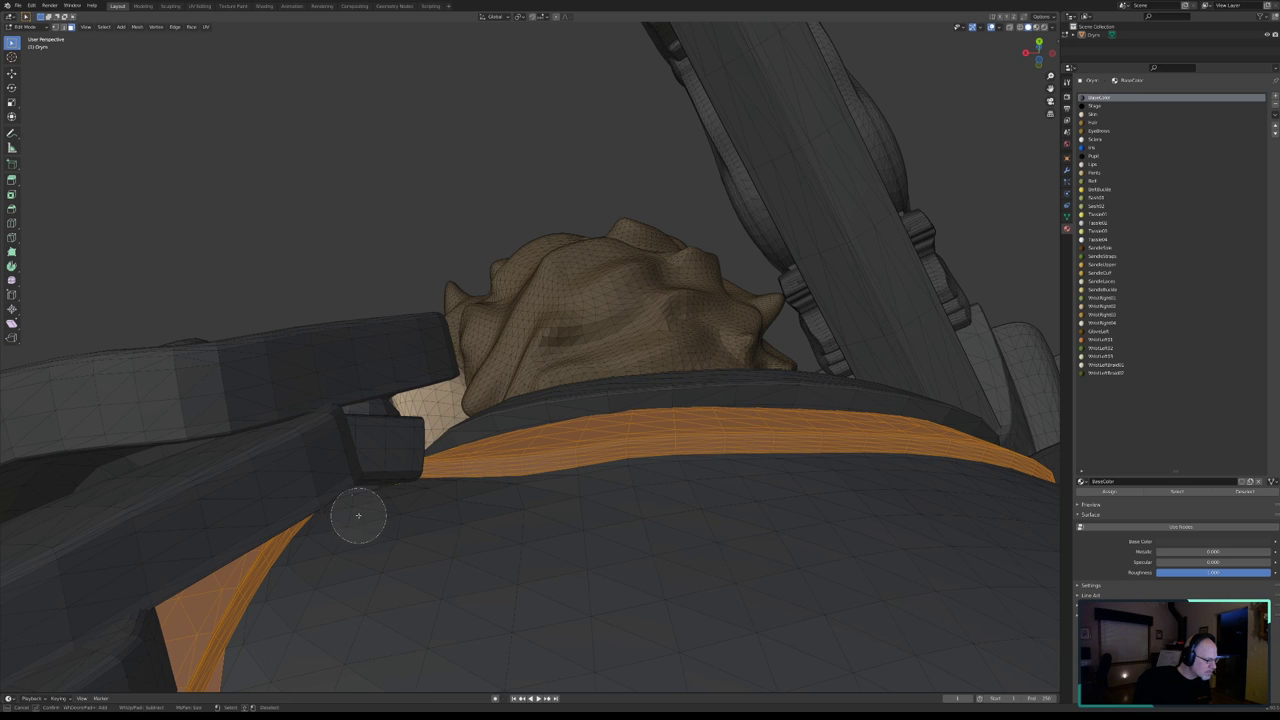
key(Escape)
- From the lower back, deselect the body faces below the back panel and above the lower band
mouse_move(389, 571)
middle_down()
mouse_move(354, 588)
mouse_move(471, 514)
middle_up()
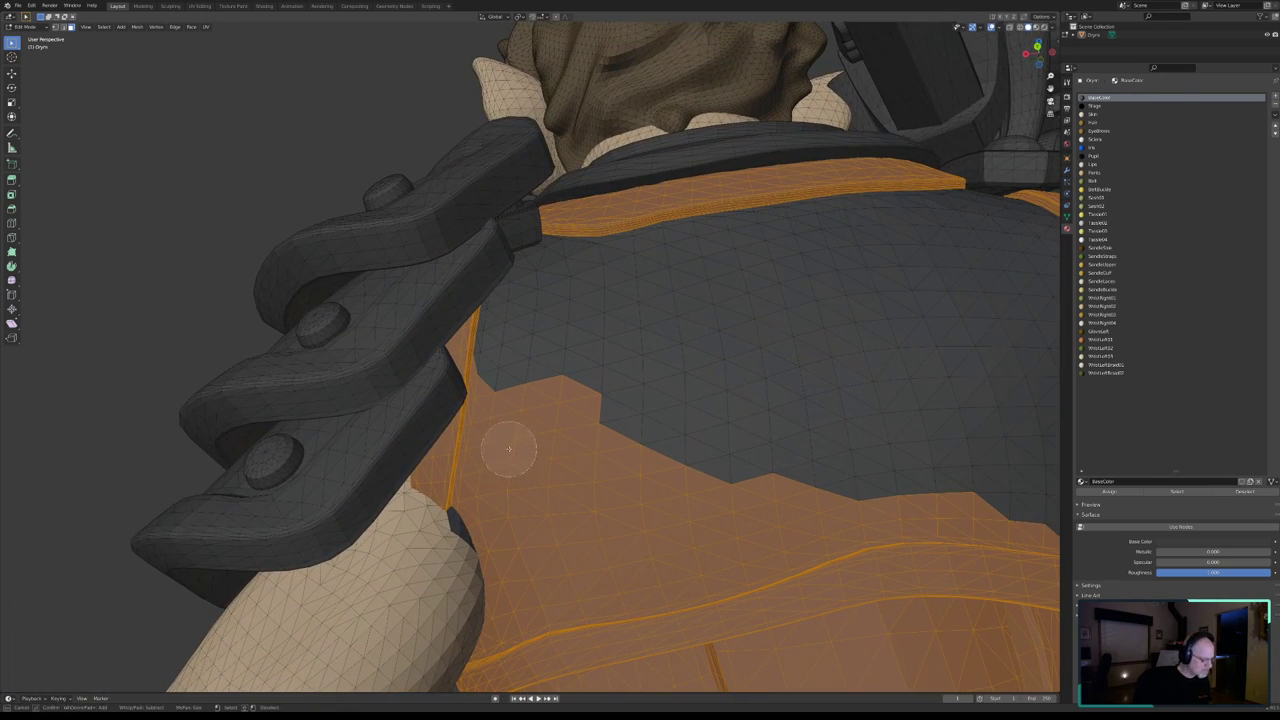
middle_drag(500, 385, 482, 595)
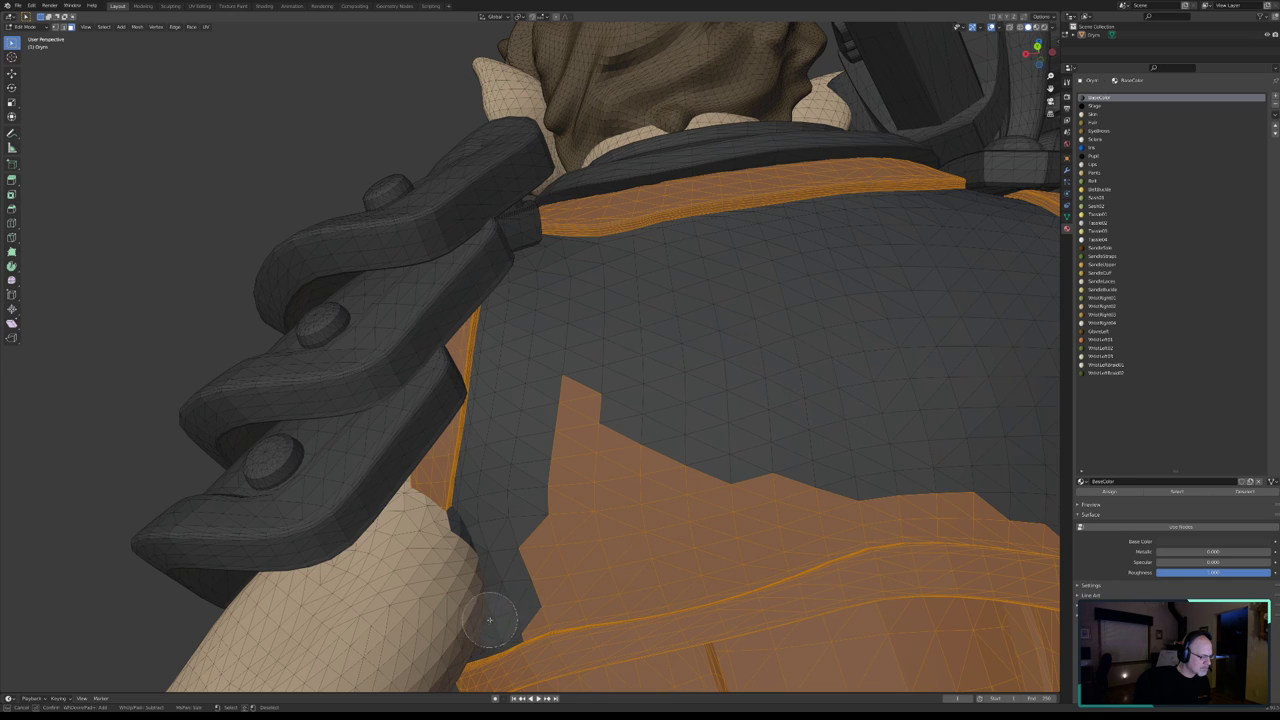
mouse_move(535, 603)
middle_down()
mouse_move(534, 551)
mouse_move(580, 443)
mouse_move(603, 449)
mouse_move(586, 571)
mouse_move(686, 543)
mouse_move(714, 556)
mouse_move(751, 529)
mouse_move(794, 534)
mouse_move(801, 518)
mouse_move(766, 486)
mouse_move(851, 509)
mouse_move(1000, 500)
mouse_move(930, 467)
mouse_move(728, 441)
mouse_move(777, 472)
middle_up()
right_click(1003, 483)
key(c)
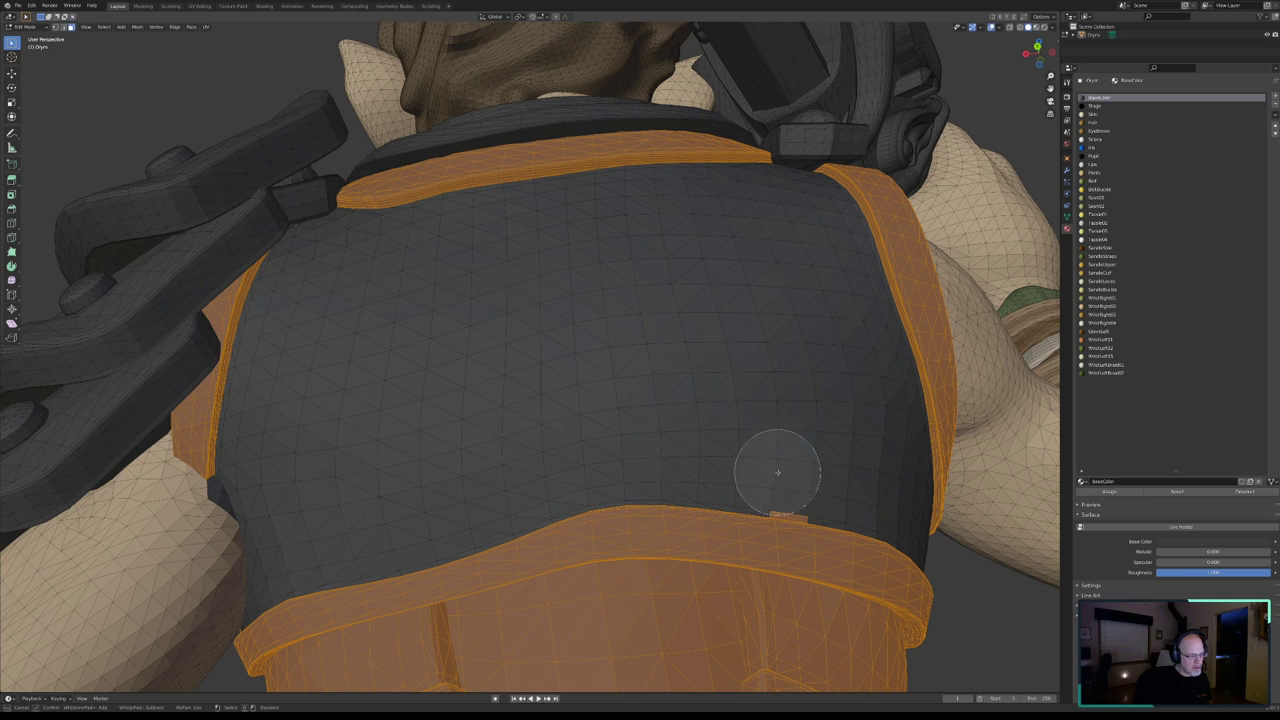
key(Escape)
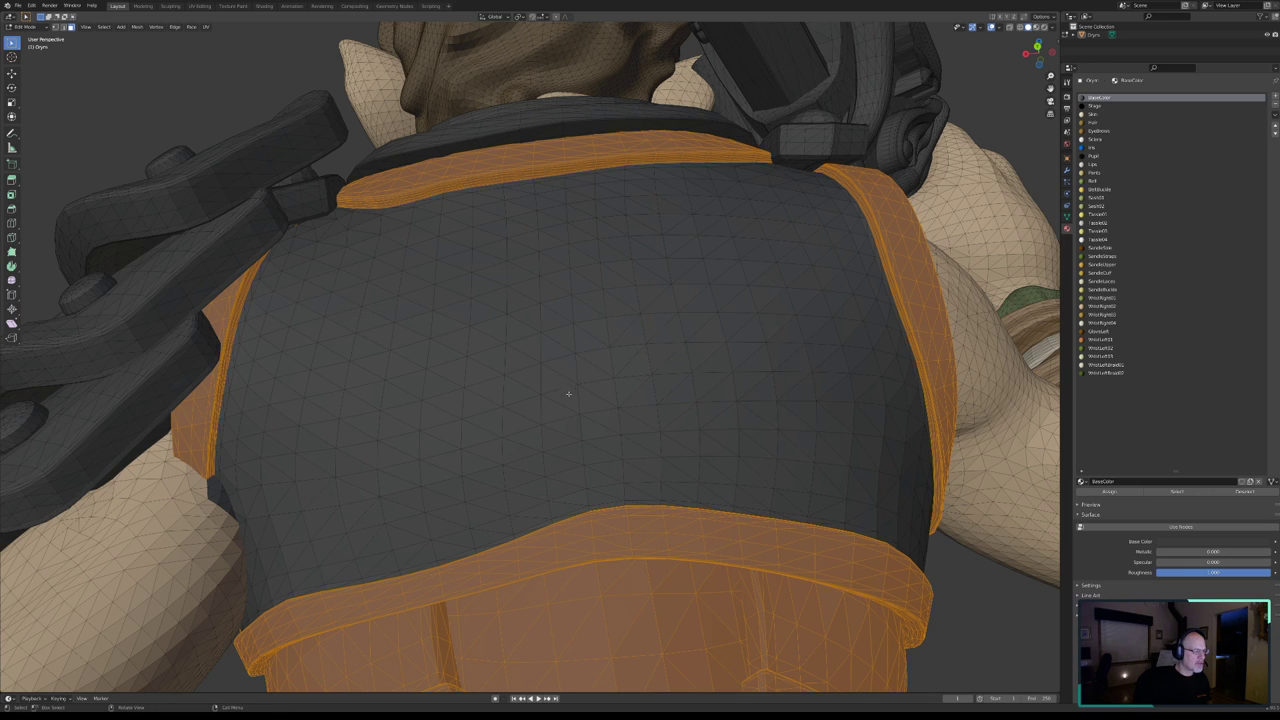
mouse_move(568, 393)
middle_down()
mouse_move(639, 398)
mouse_move(615, 296)
middle_up()
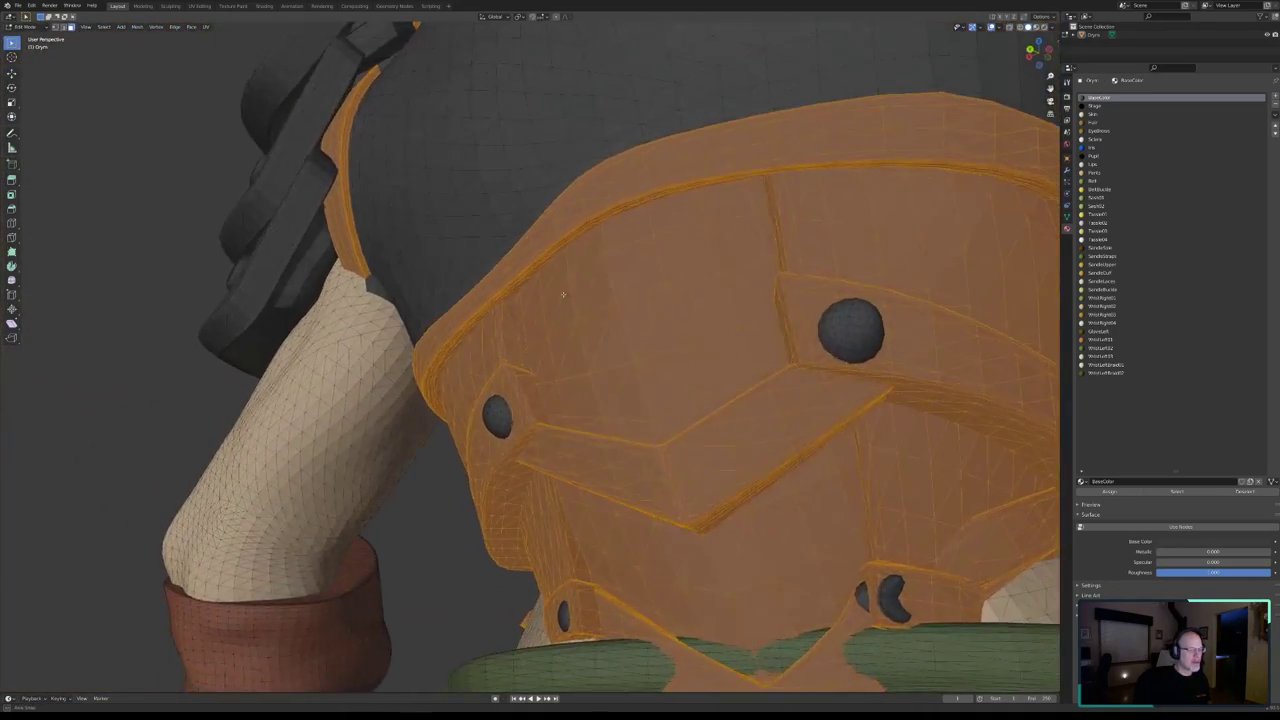
mouse_move(615, 296)
middle_down()
mouse_move(581, 285)
mouse_move(628, 294)
middle_up()
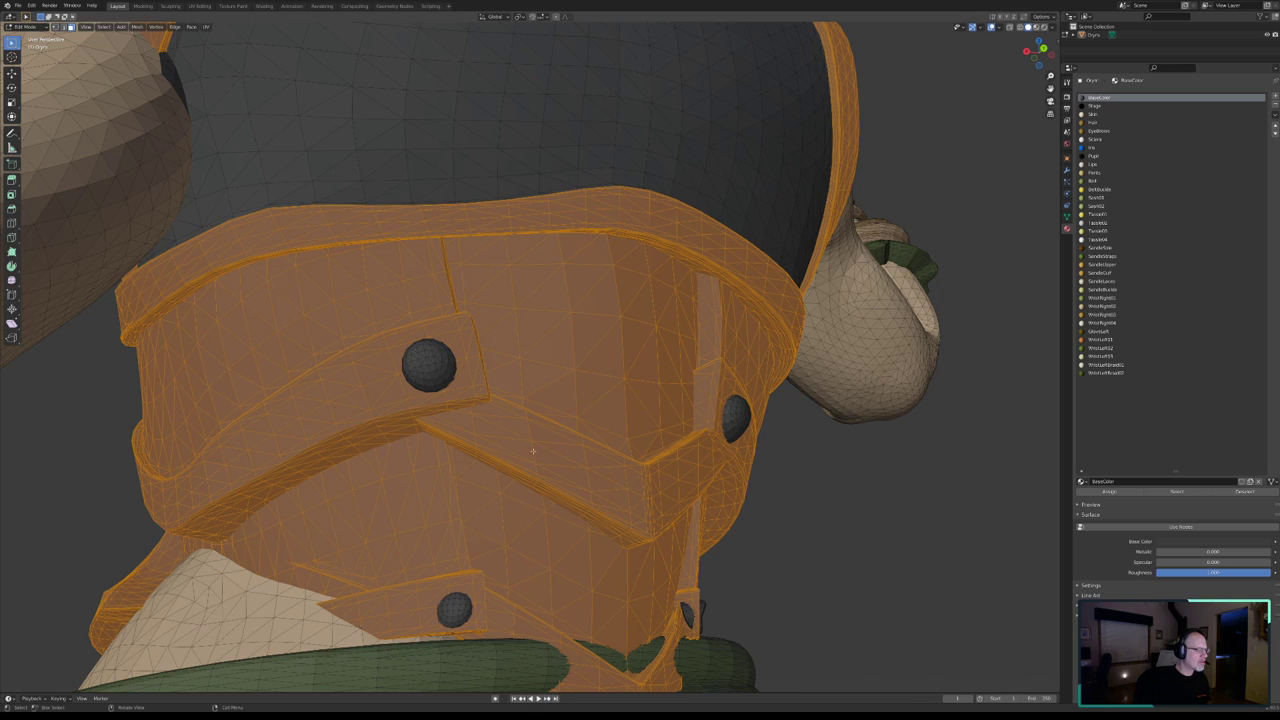
middle_drag(533, 451, 488, 449)
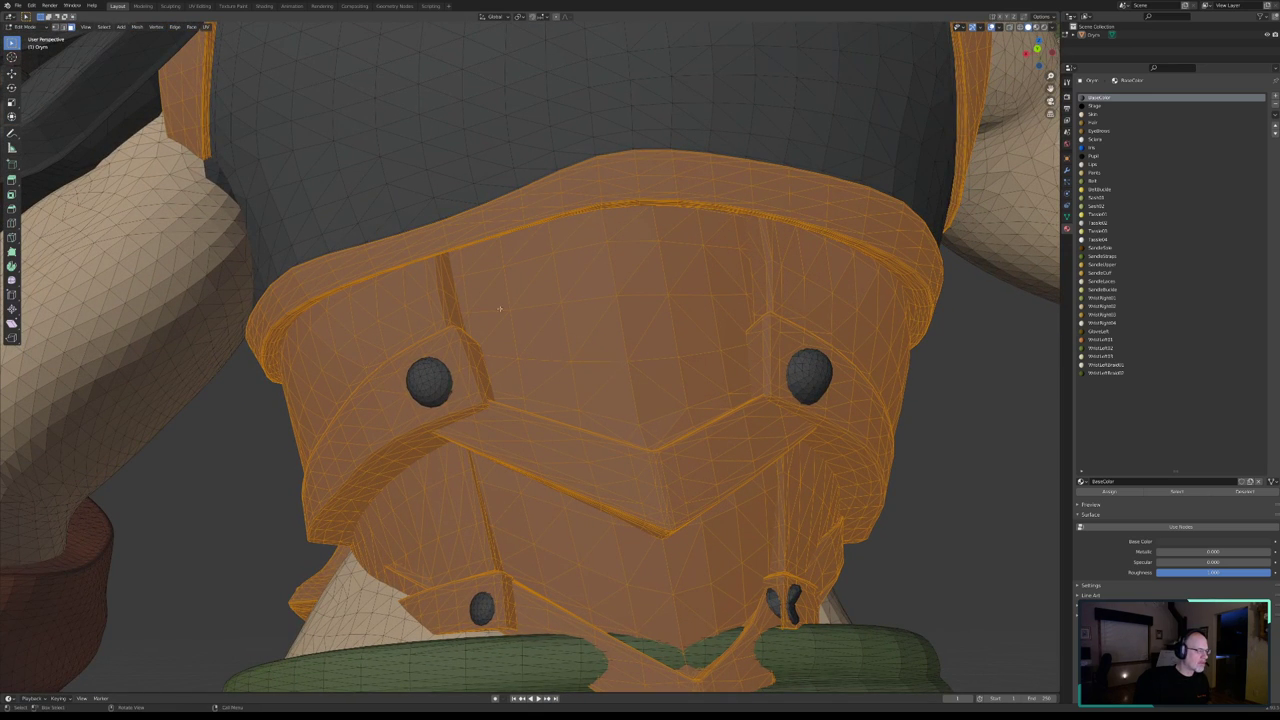
middle_drag(539, 338, 536, 361)
key(c)
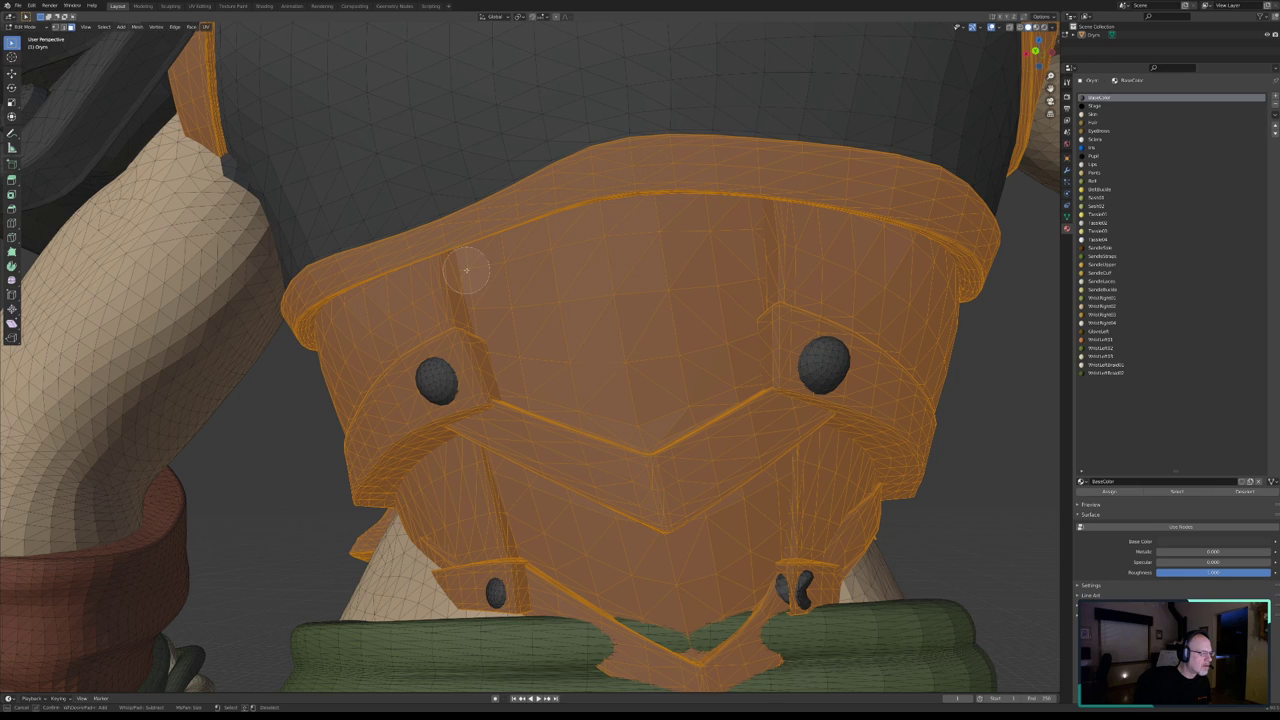
middle_drag(466, 269, 380, 303)
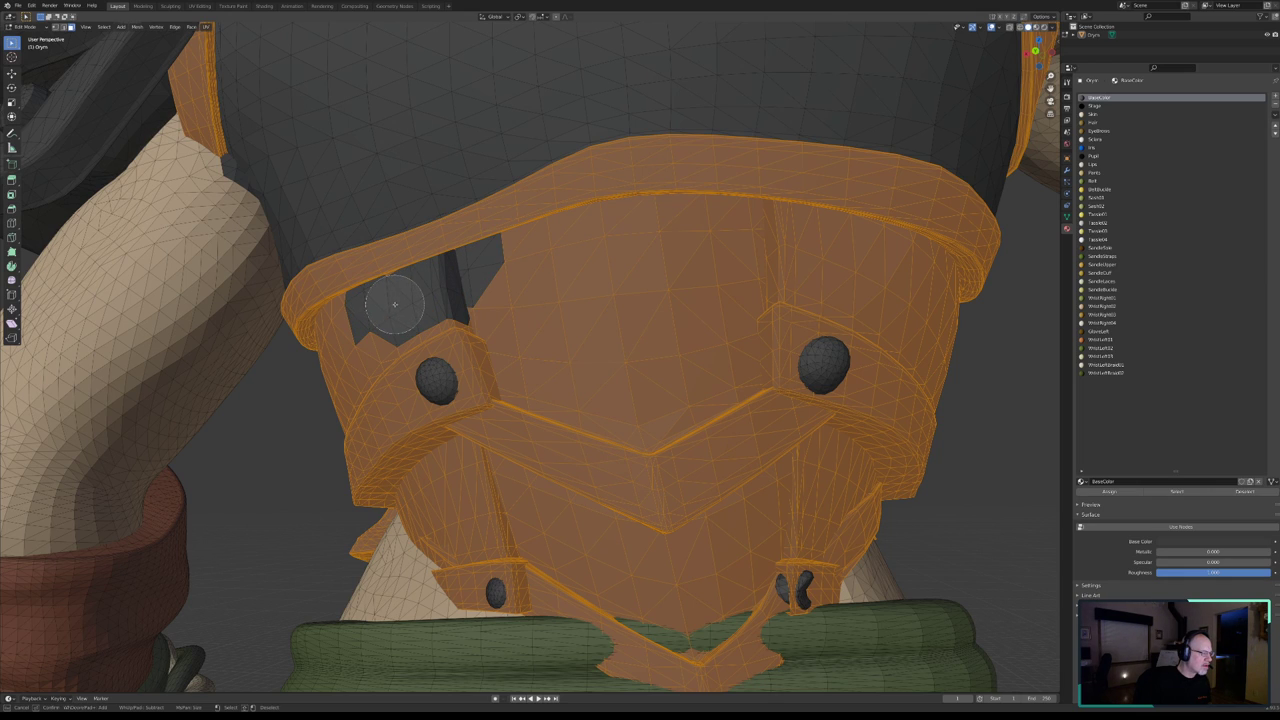
mouse_move(395, 303)
middle_down()
mouse_move(423, 286)
mouse_move(509, 300)
mouse_move(604, 179)
middle_up()
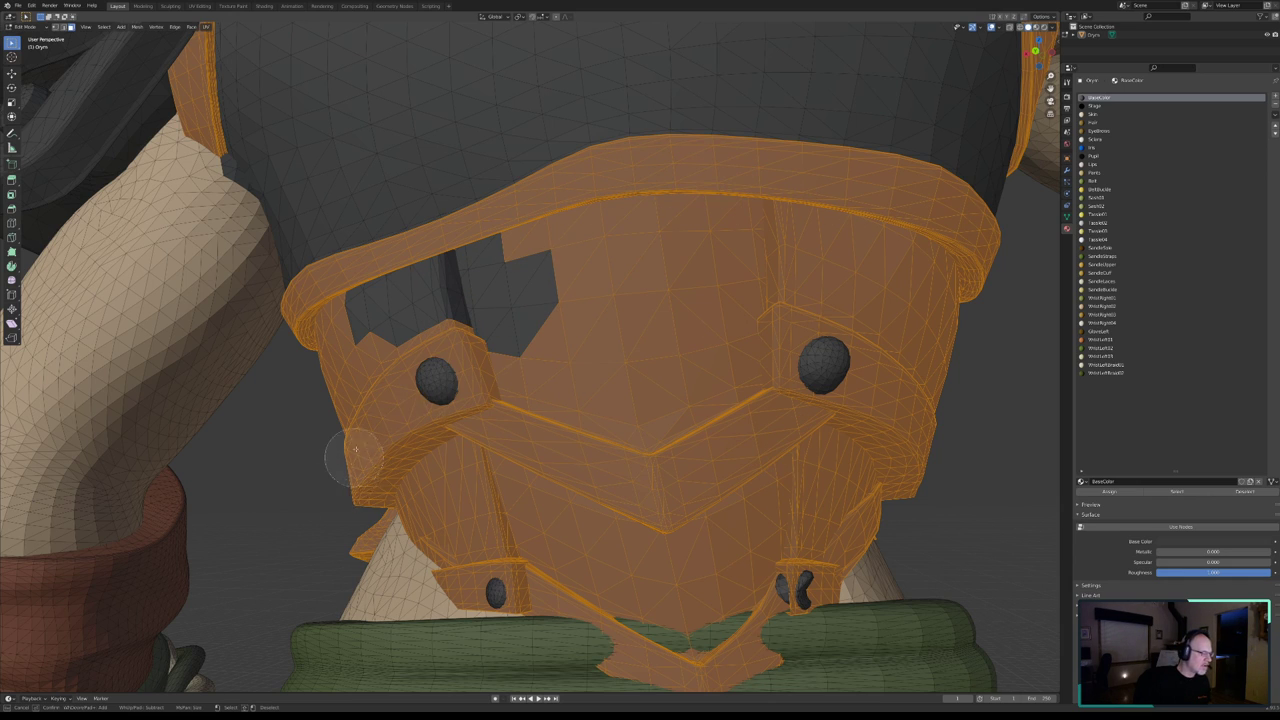
mouse_move(511, 352)
middle_down()
mouse_move(650, 409)
mouse_move(722, 371)
middle_up()
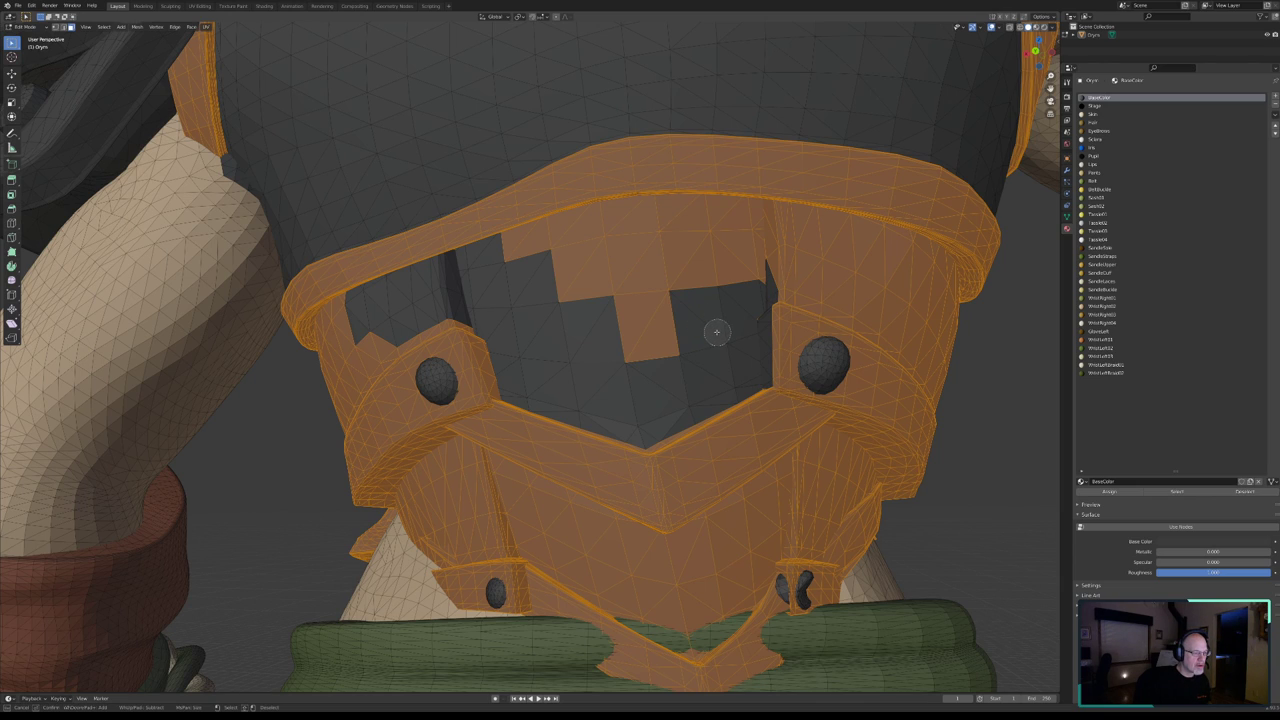
key(ctrl+z)
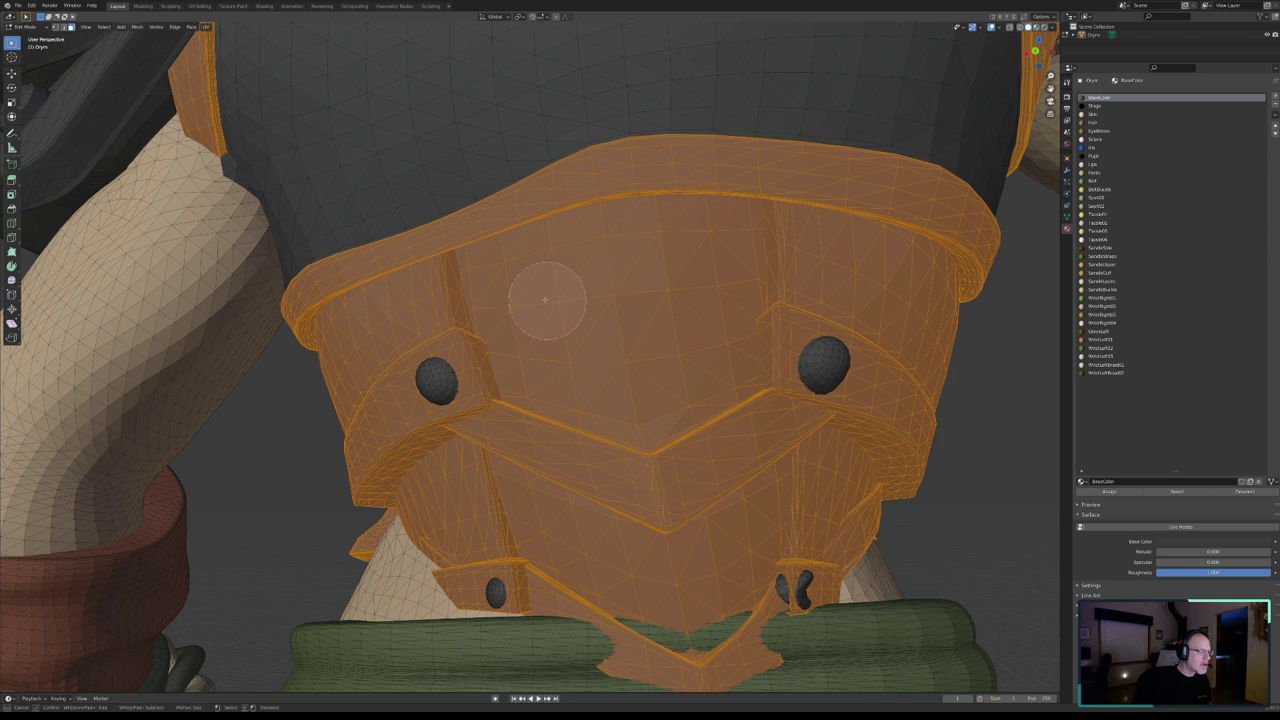
- Zoom into the armour plate's opening and circle-deselect the body faces inside it
middle_drag(519, 306, 542, 281)
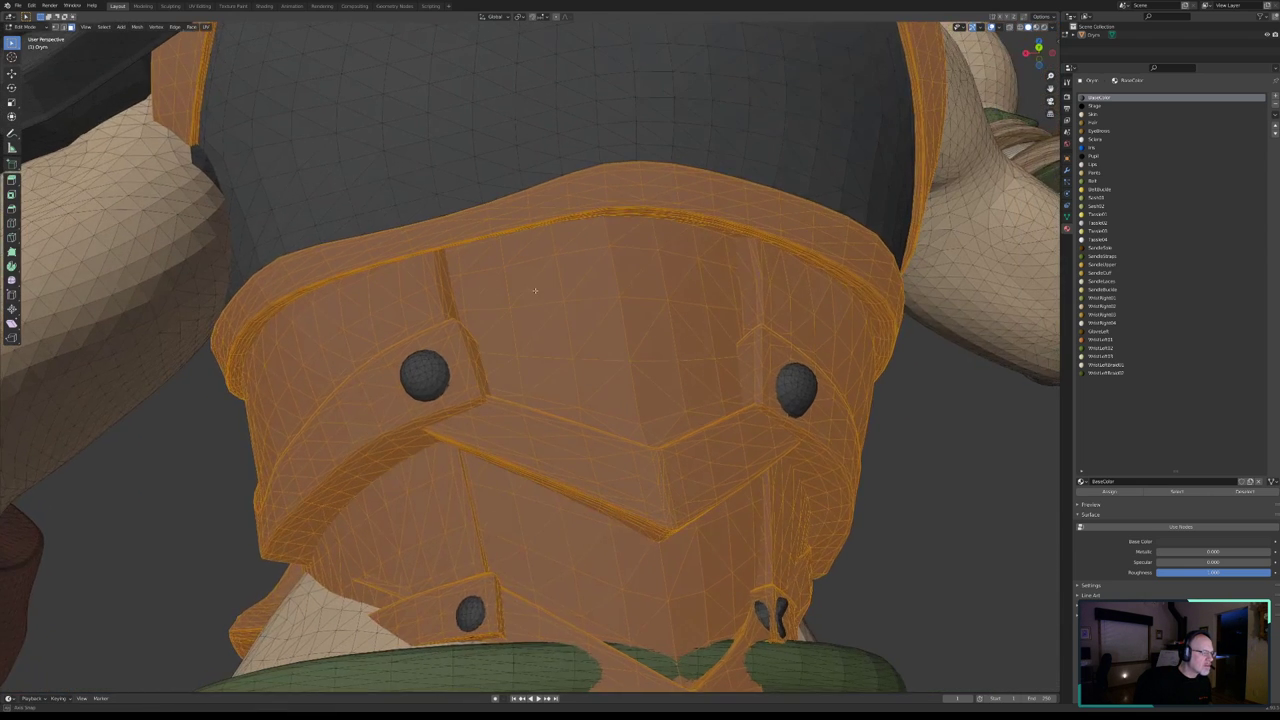
scroll(500, 293, up, 3)
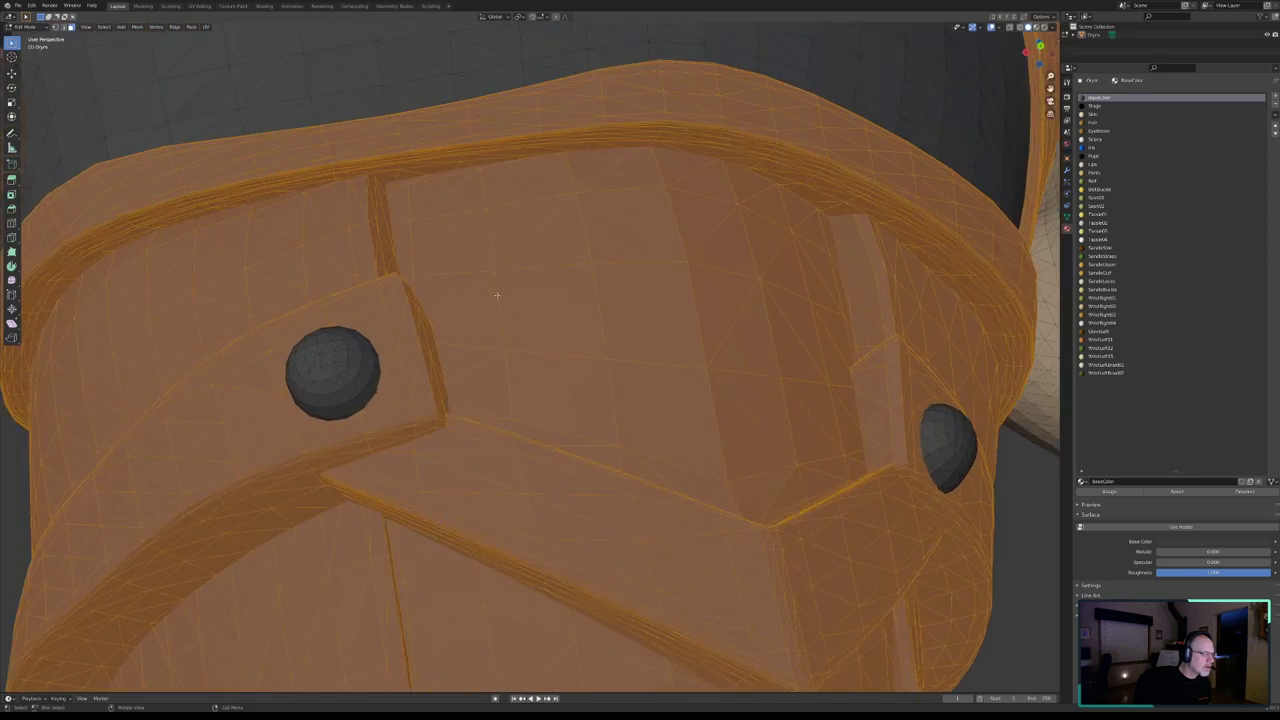
scroll(495, 293, up, 2)
middle_drag(495, 293, 571, 473)
middle_drag(509, 402, 506, 391)
scroll(447, 329, down, 2)
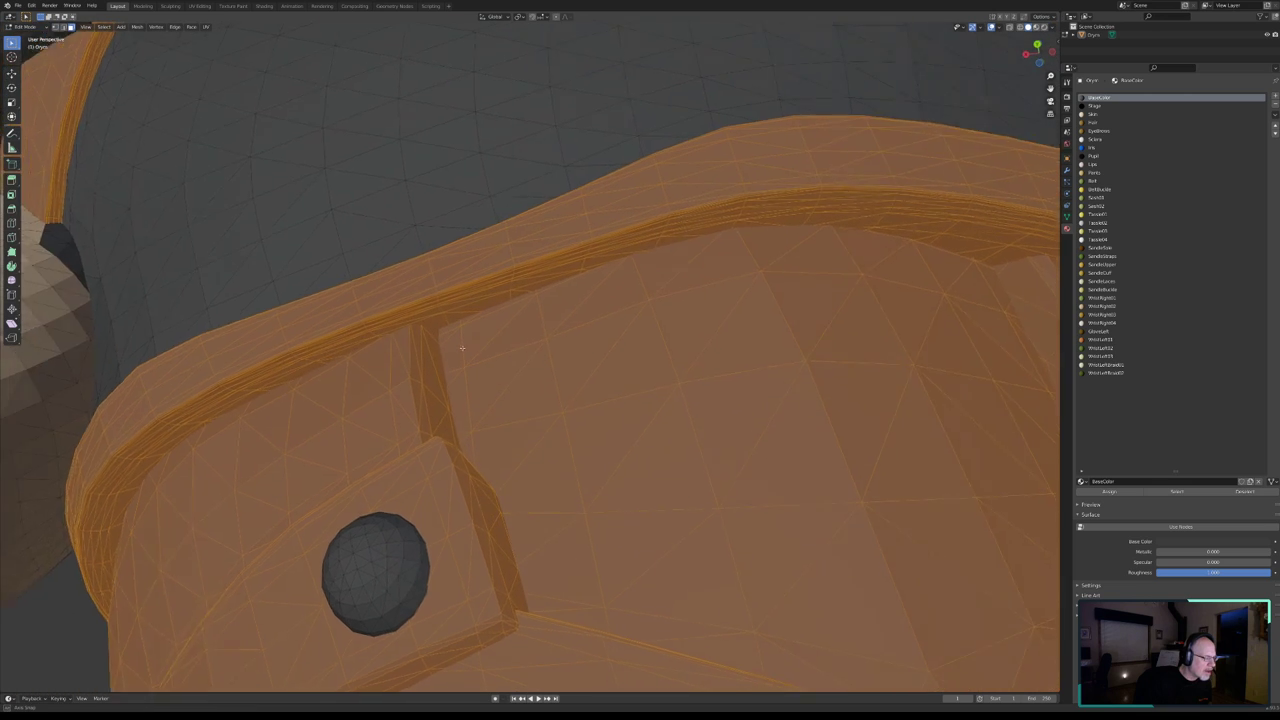
mouse_move(471, 349)
middle_down()
mouse_move(491, 343)
mouse_move(480, 337)
mouse_move(468, 355)
mouse_move(477, 397)
mouse_move(514, 451)
mouse_move(555, 578)
middle_up()
scroll(494, 355, up, 2)
mouse_move(589, 621)
middle_down()
mouse_move(608, 594)
mouse_move(594, 449)
mouse_move(555, 331)
mouse_move(689, 309)
mouse_move(809, 320)
mouse_move(879, 351)
mouse_move(763, 443)
mouse_move(780, 594)
mouse_move(871, 537)
middle_up()
right_click(677, 564)
- Deselect more faces in the opening, including those below the dark region
mouse_move(634, 560)
middle_down()
mouse_move(603, 417)
mouse_move(689, 383)
mouse_move(535, 491)
middle_up()
key(c)
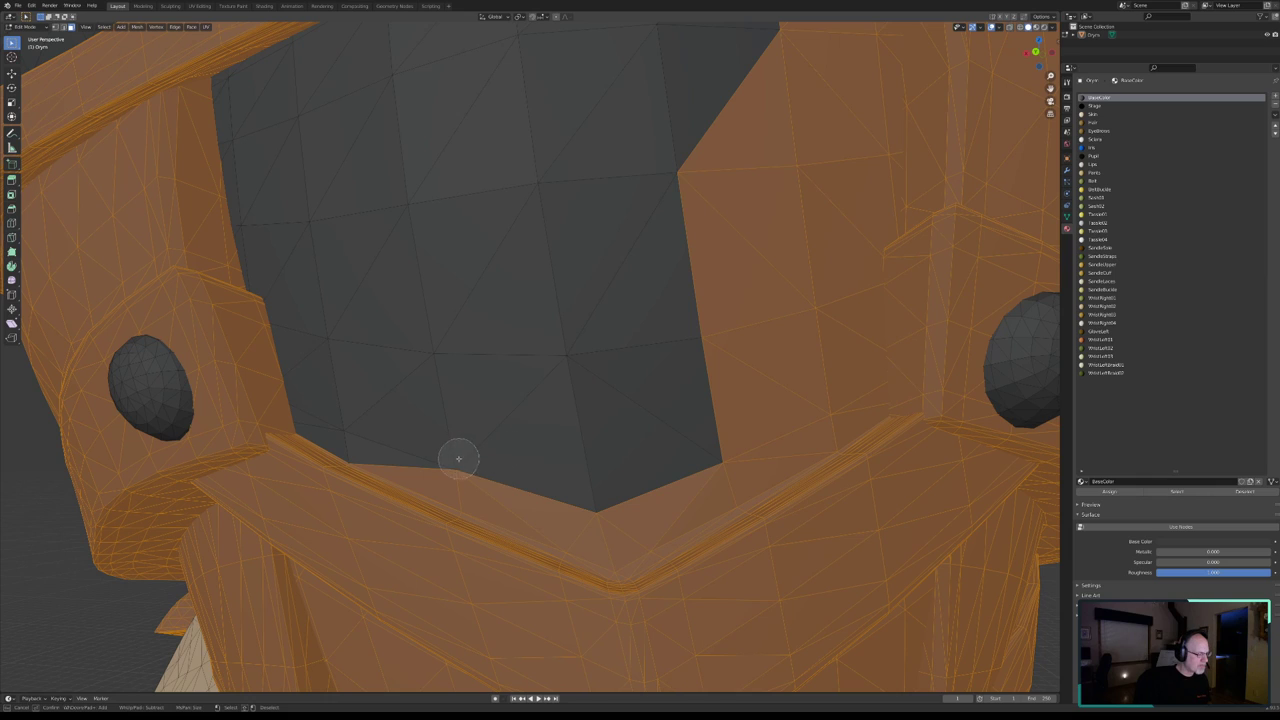
middle_drag(455, 467, 584, 511)
mouse_move(623, 520)
middle_down()
mouse_move(834, 402)
mouse_move(820, 51)
mouse_move(752, 141)
mouse_move(706, 374)
middle_up()
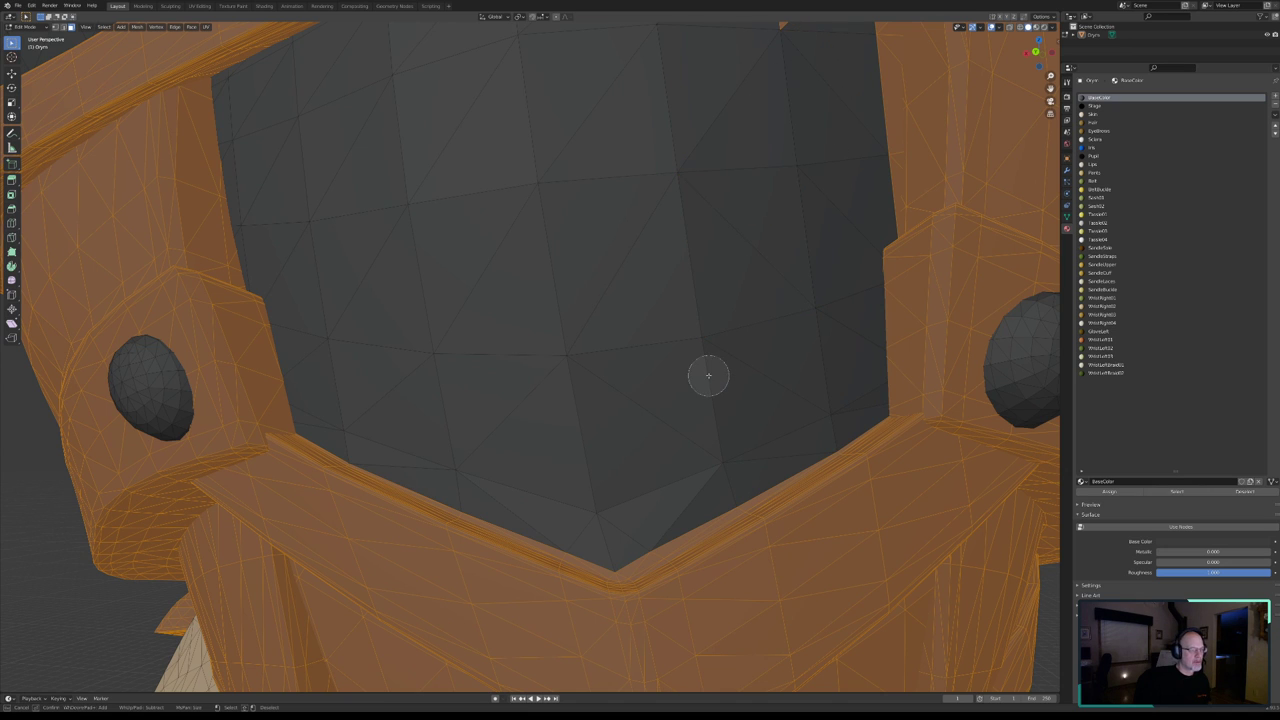
key(Escape)
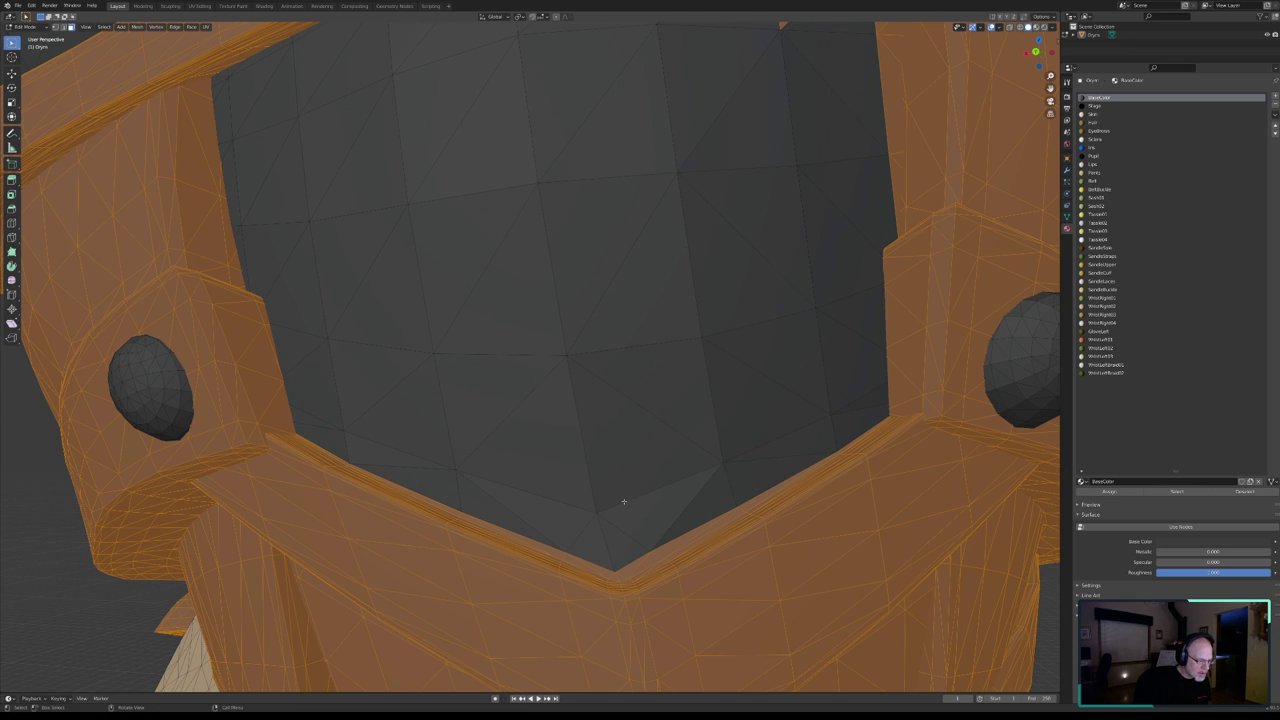
mouse_move(626, 506)
middle_down()
mouse_move(640, 506)
mouse_move(626, 466)
middle_up()
- Deselect the faces at the V-shaped tip and the thin faces along both lower V edges
key(c)
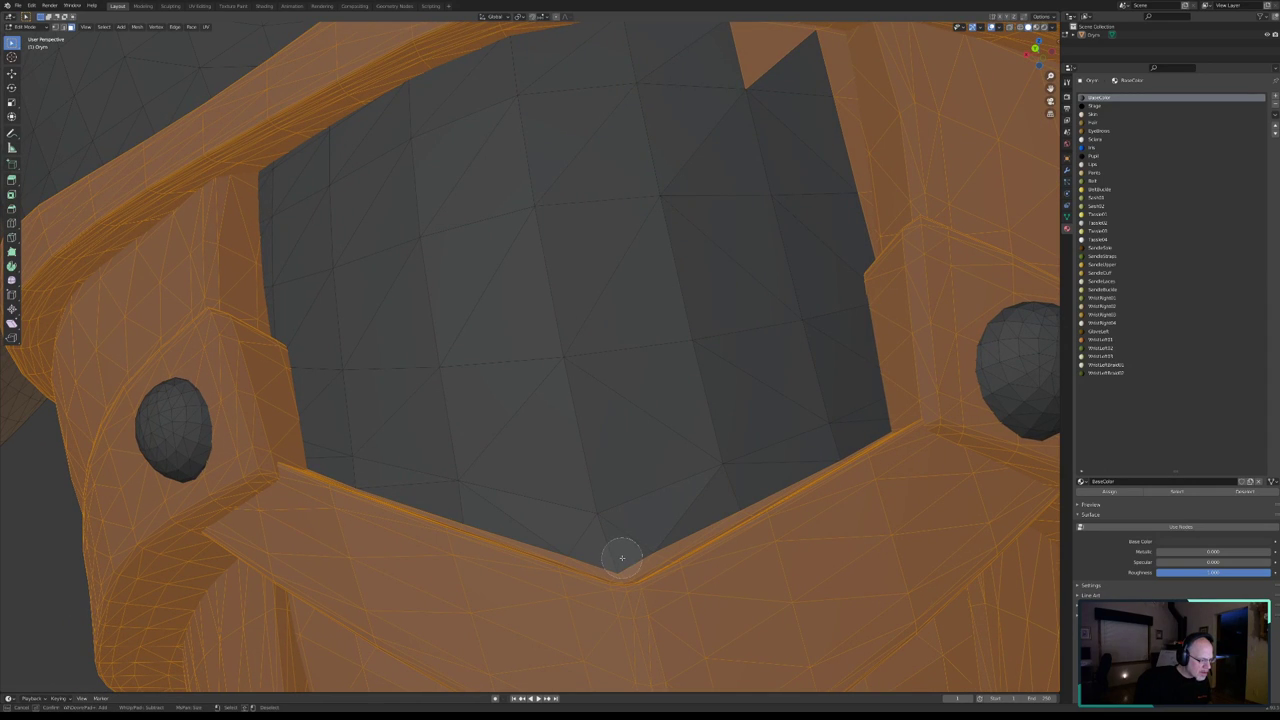
middle_drag(620, 557, 614, 551)
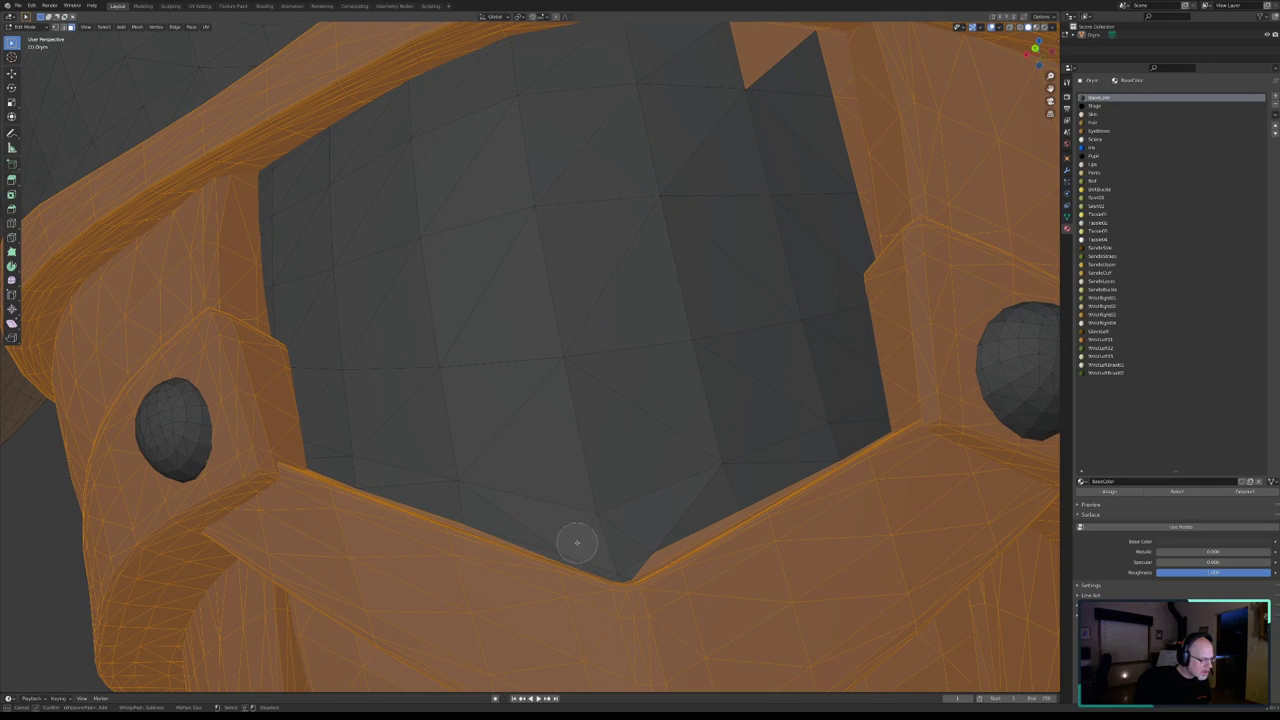
middle_drag(469, 506, 471, 503)
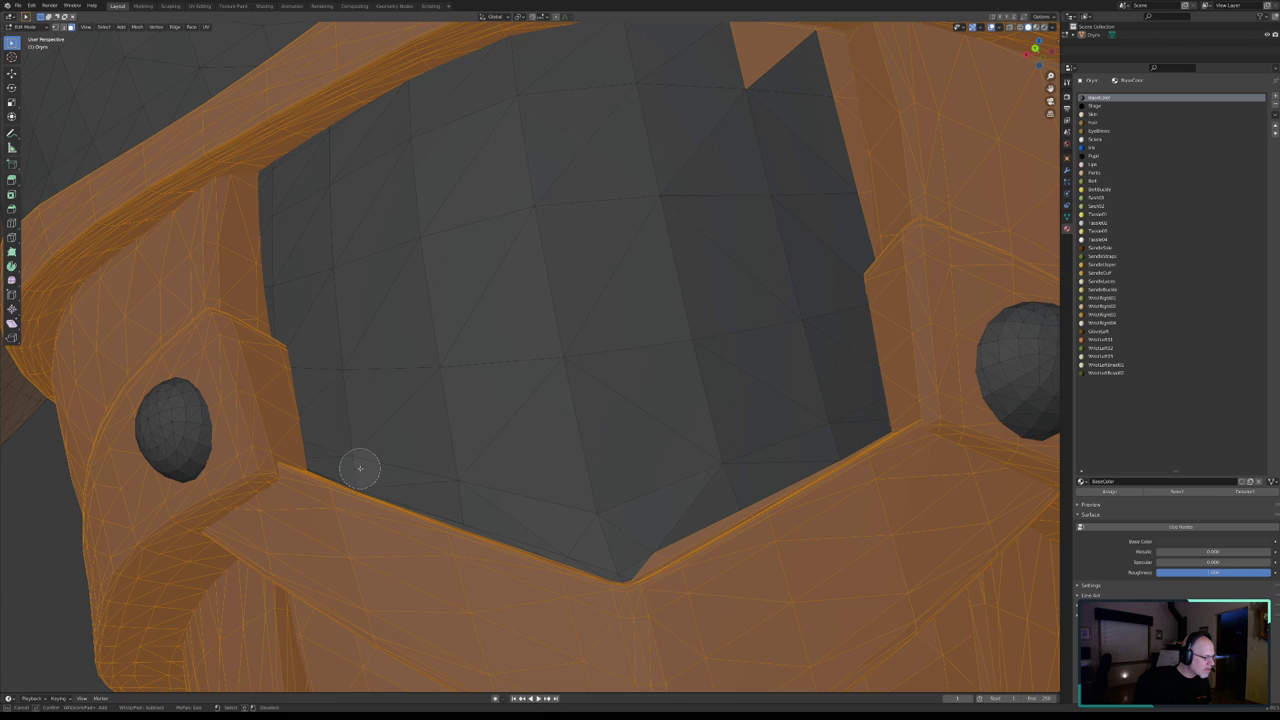
middle_drag(645, 537, 752, 473)
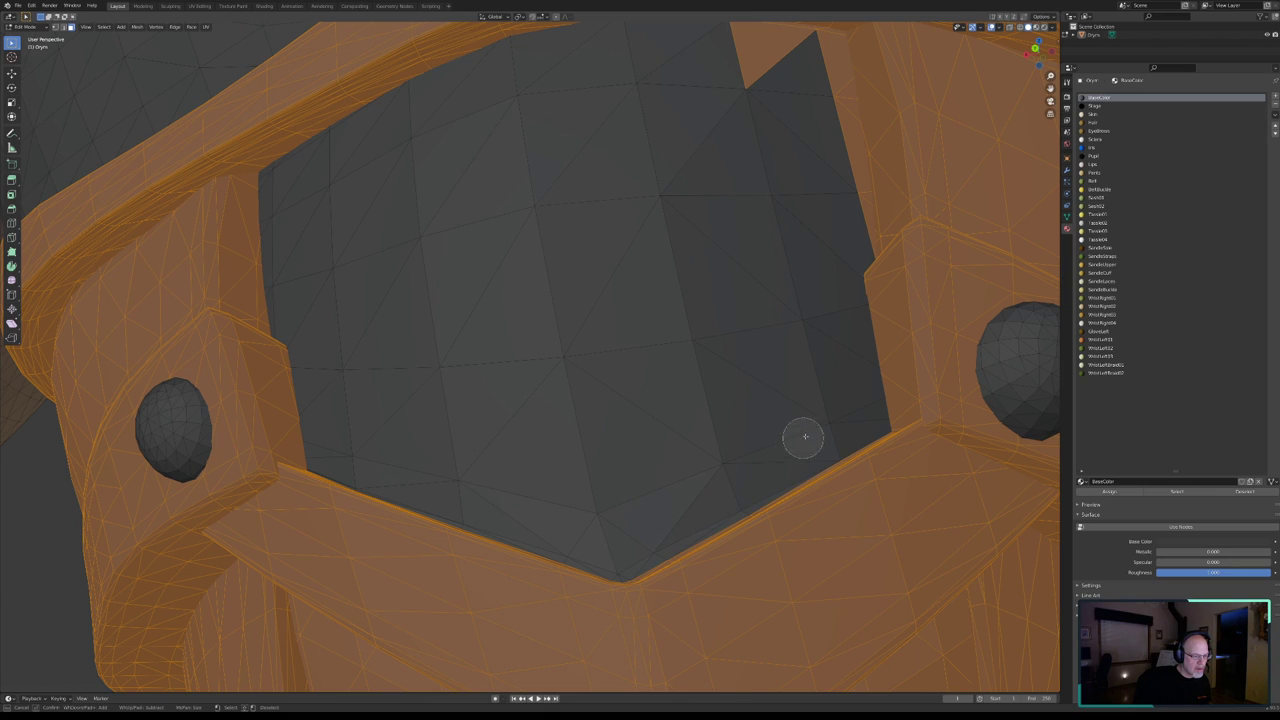
key(Escape)
- Grab-move (G) the mesh on the plate's arm side and confirm, then view the plate from the front
mouse_move(837, 354)
middle_down()
mouse_move(806, 360)
mouse_move(857, 343)
mouse_move(808, 375)
mouse_move(797, 337)
mouse_move(717, 474)
mouse_move(716, 370)
mouse_move(705, 381)
middle_up()
key(g)
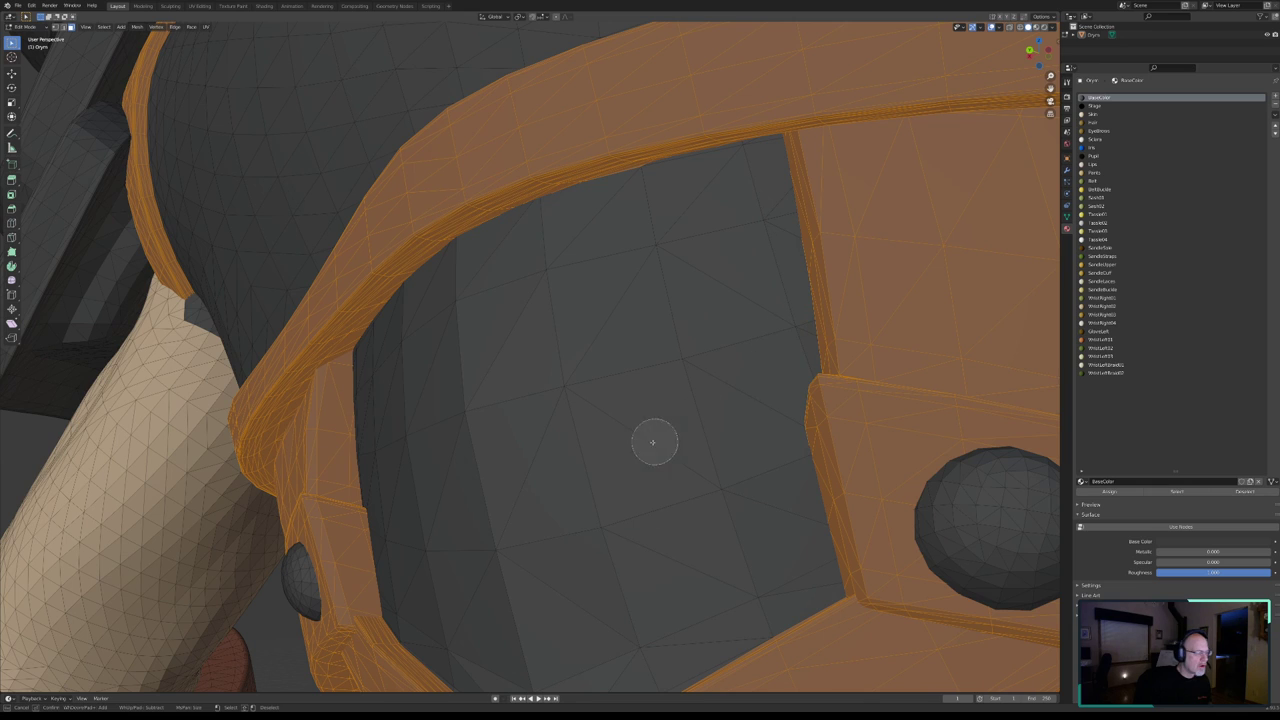
click(620, 449)
middle_drag(620, 449, 584, 372)
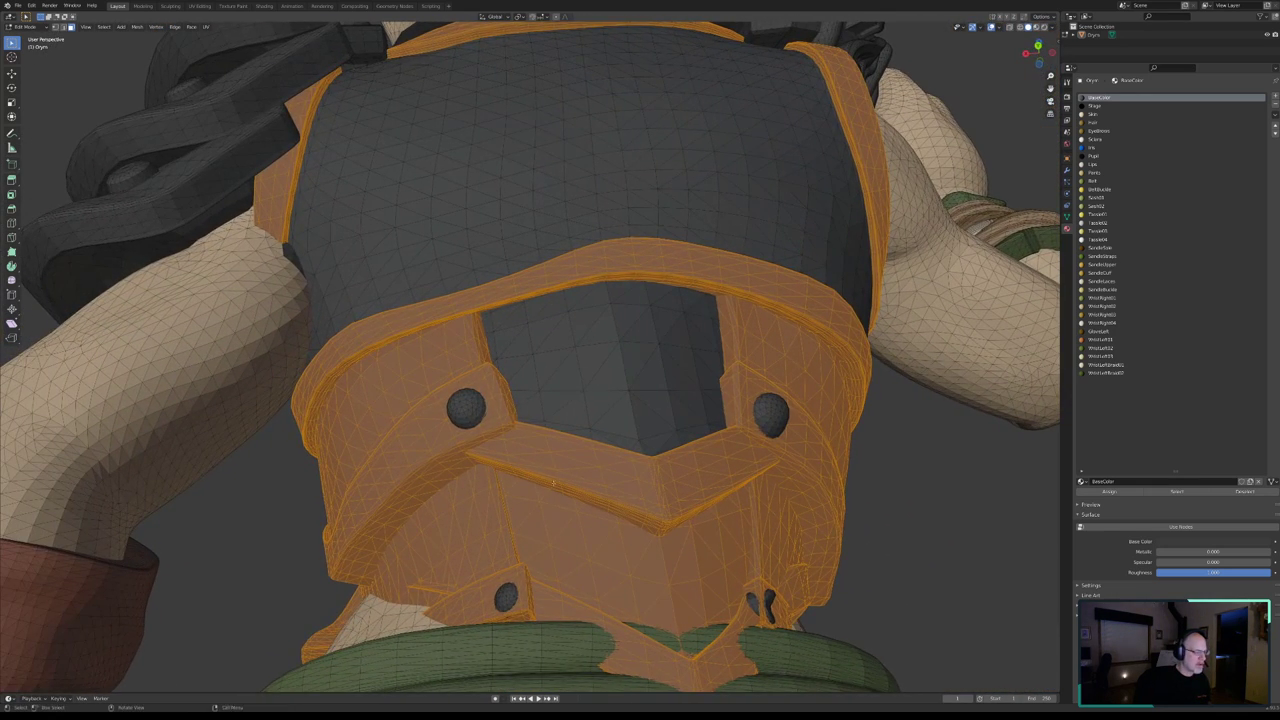
- Circle-deselect the band of body faces behind the strap, at its right edge and lower right
mouse_move(553, 484)
middle_down()
mouse_move(547, 412)
mouse_move(532, 455)
middle_up()
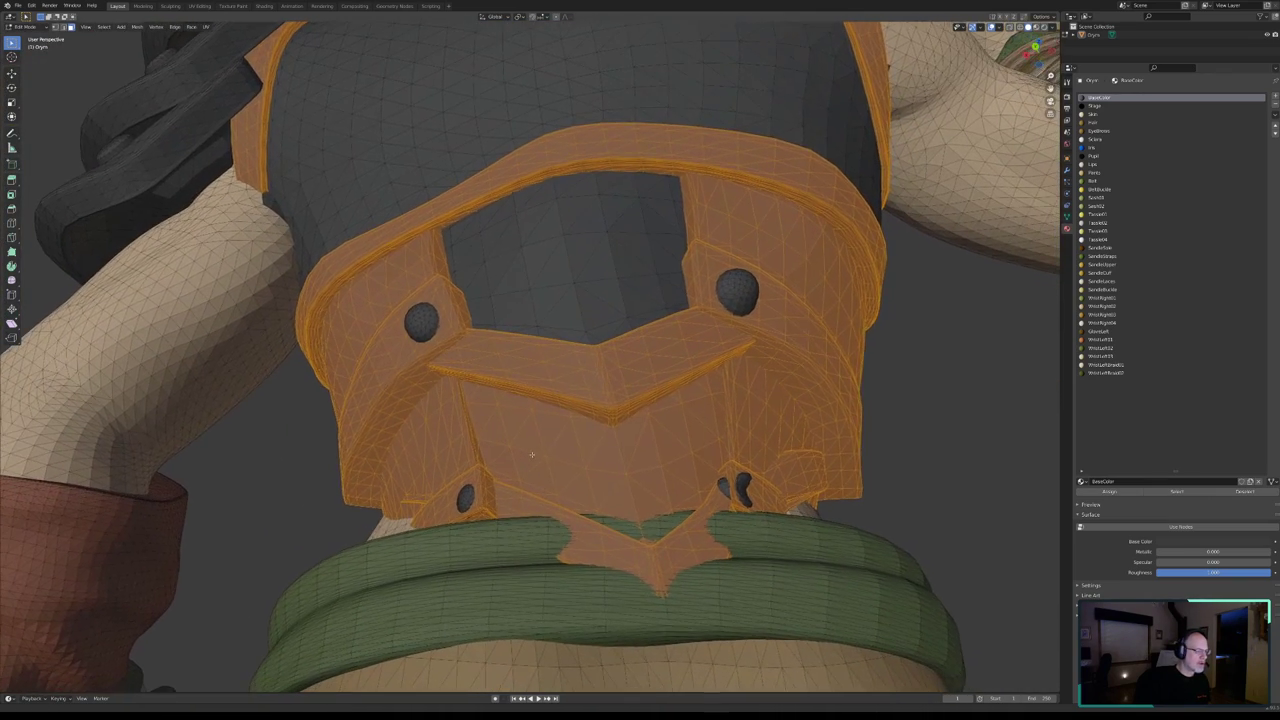
key(c)
scroll(500, 448, up, 3)
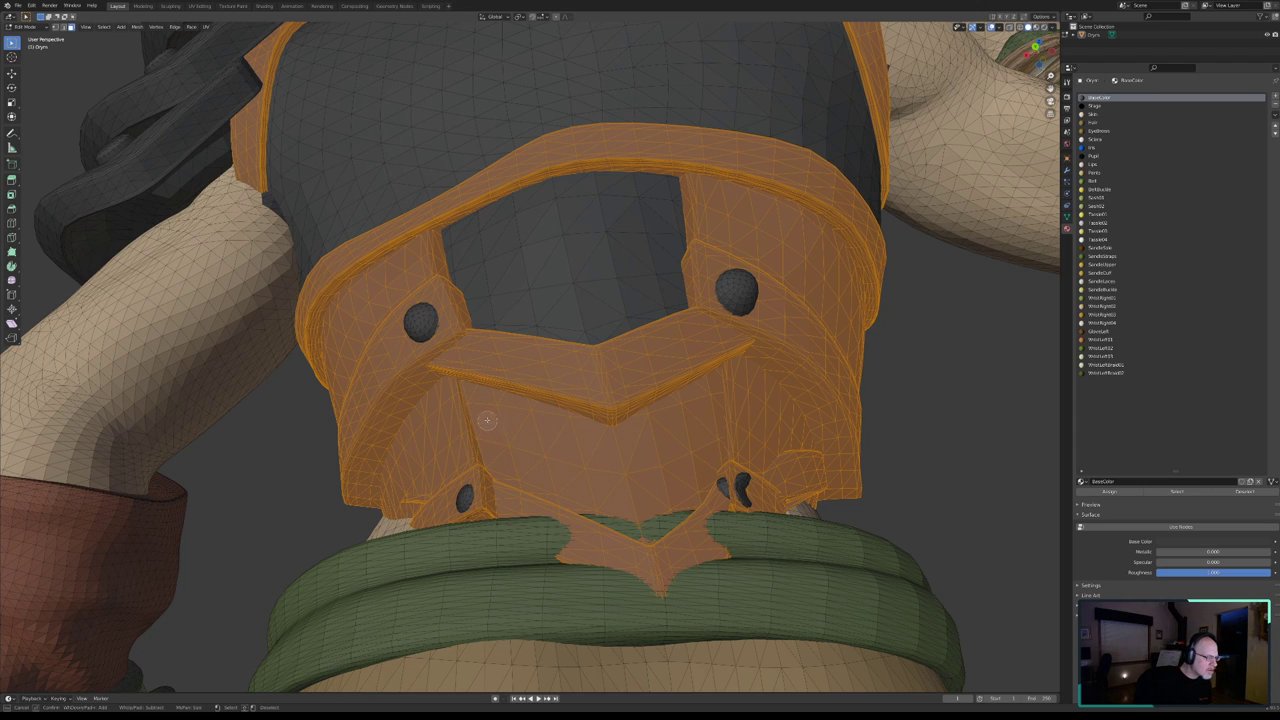
key(Escape)
scroll(510, 400, up, 4)
scroll(531, 378, up, 2)
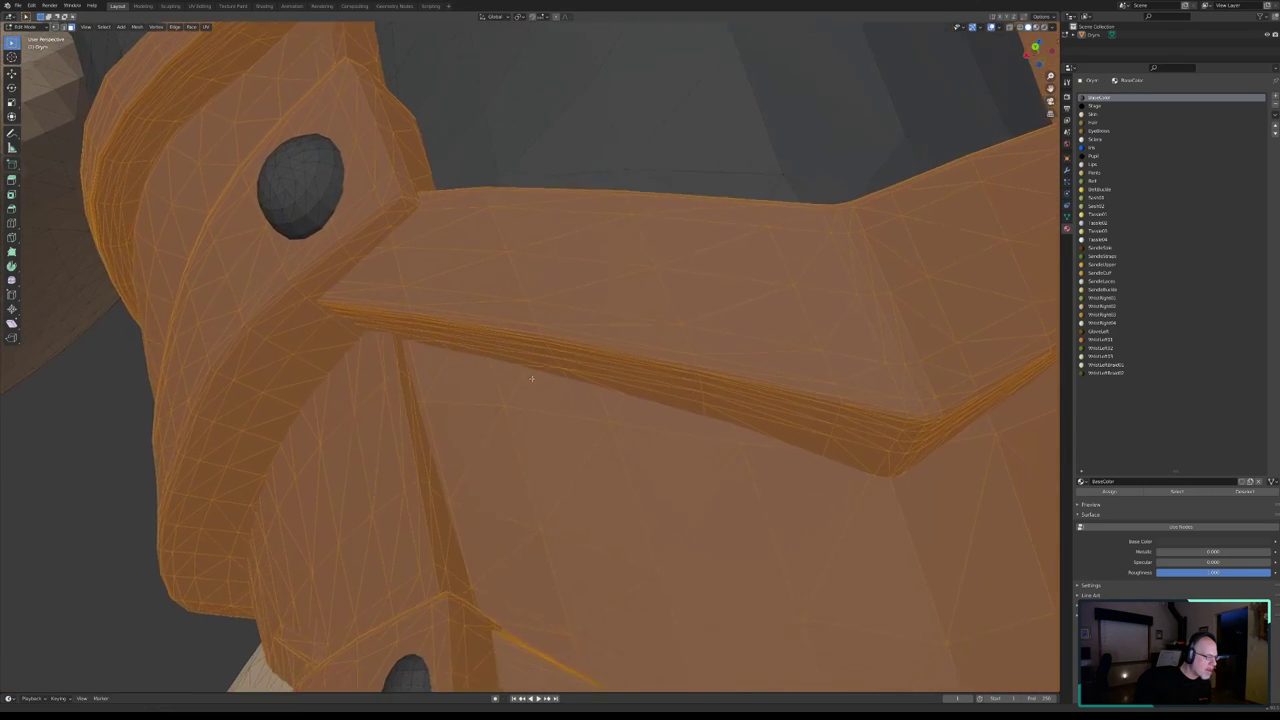
mouse_move(531, 378)
middle_down()
mouse_move(526, 349)
mouse_move(629, 363)
mouse_move(709, 398)
middle_up()
key(c)
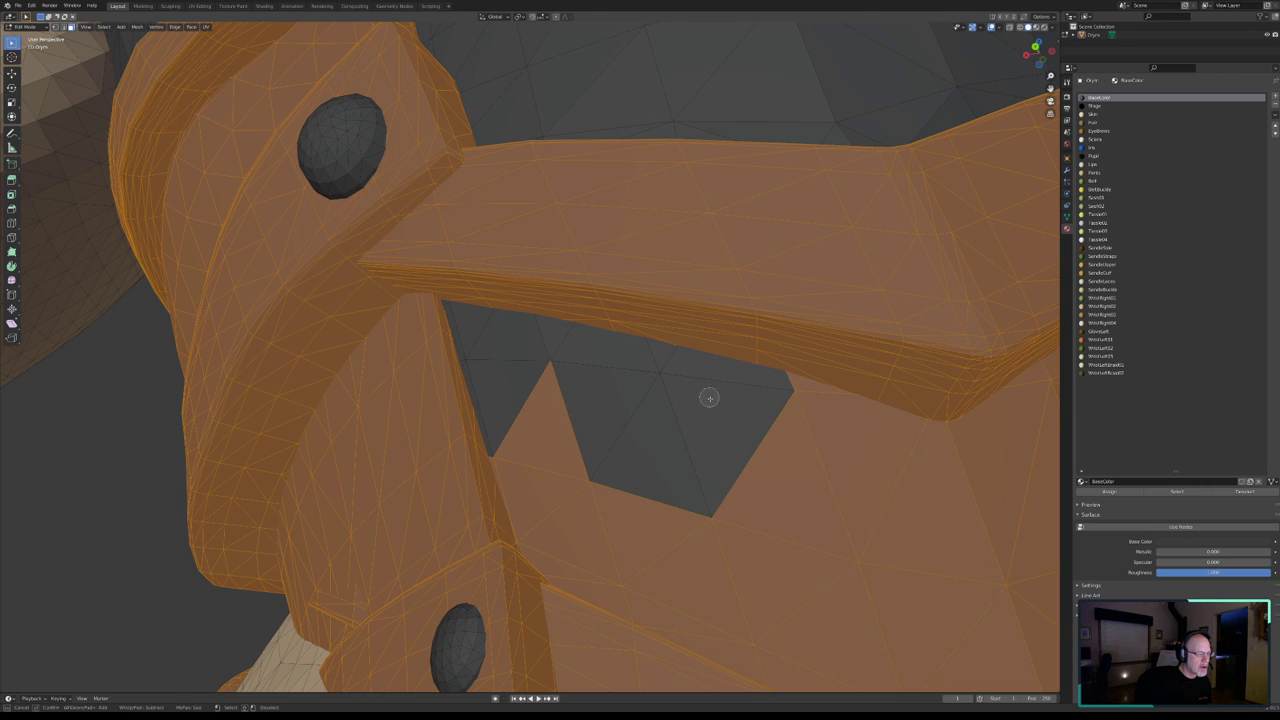
mouse_move(791, 400)
middle_down()
mouse_move(857, 437)
mouse_move(997, 445)
mouse_move(1049, 392)
middle_up()
mouse_move(620, 424)
middle_down()
mouse_move(537, 414)
mouse_move(529, 463)
mouse_move(600, 557)
mouse_move(614, 571)
mouse_move(706, 566)
mouse_move(714, 539)
middle_up()
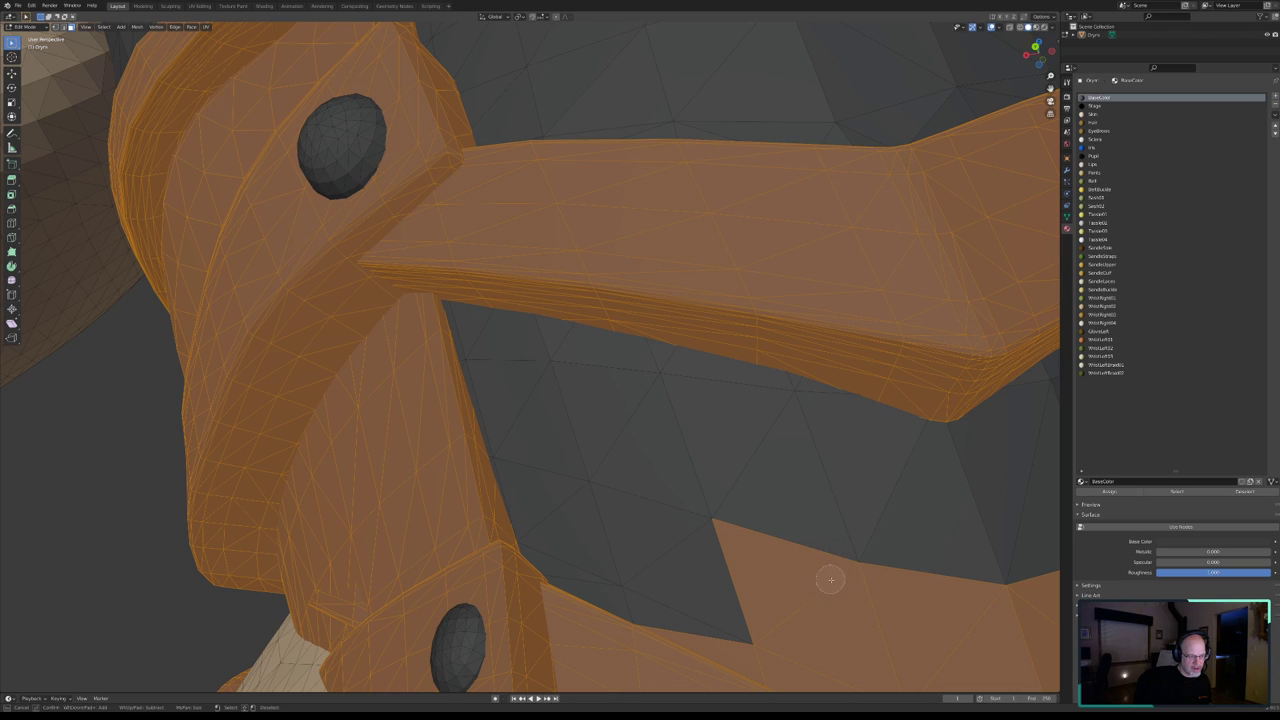
middle_drag(851, 563, 1015, 593)
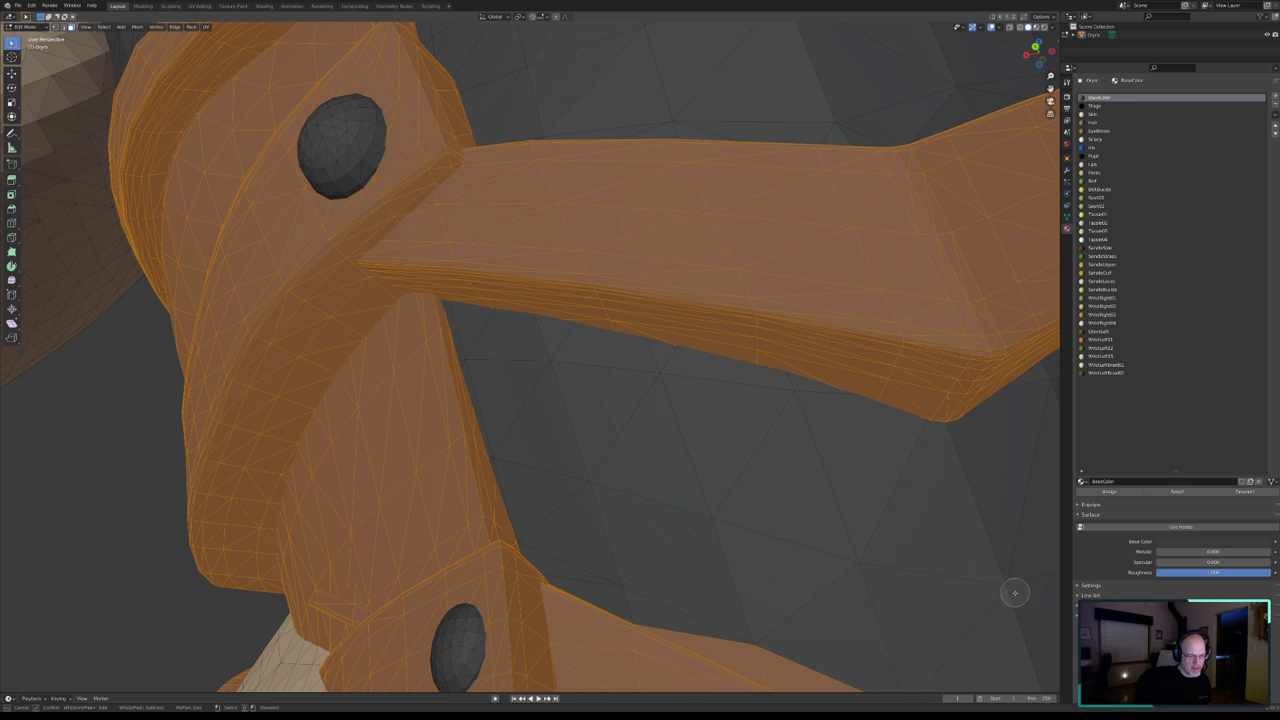
- Deselect the body faces along the strap arm and its lower edge
middle_drag(809, 543, 634, 371)
key(c)
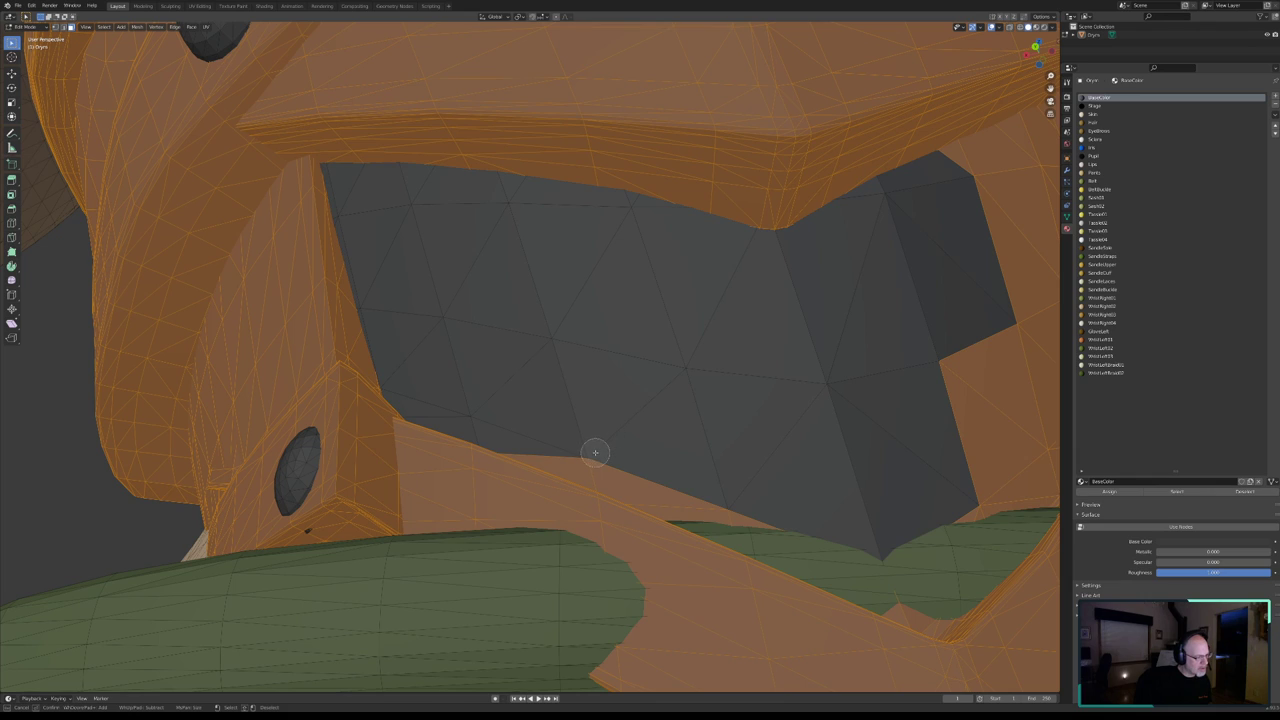
middle_drag(594, 452, 660, 480)
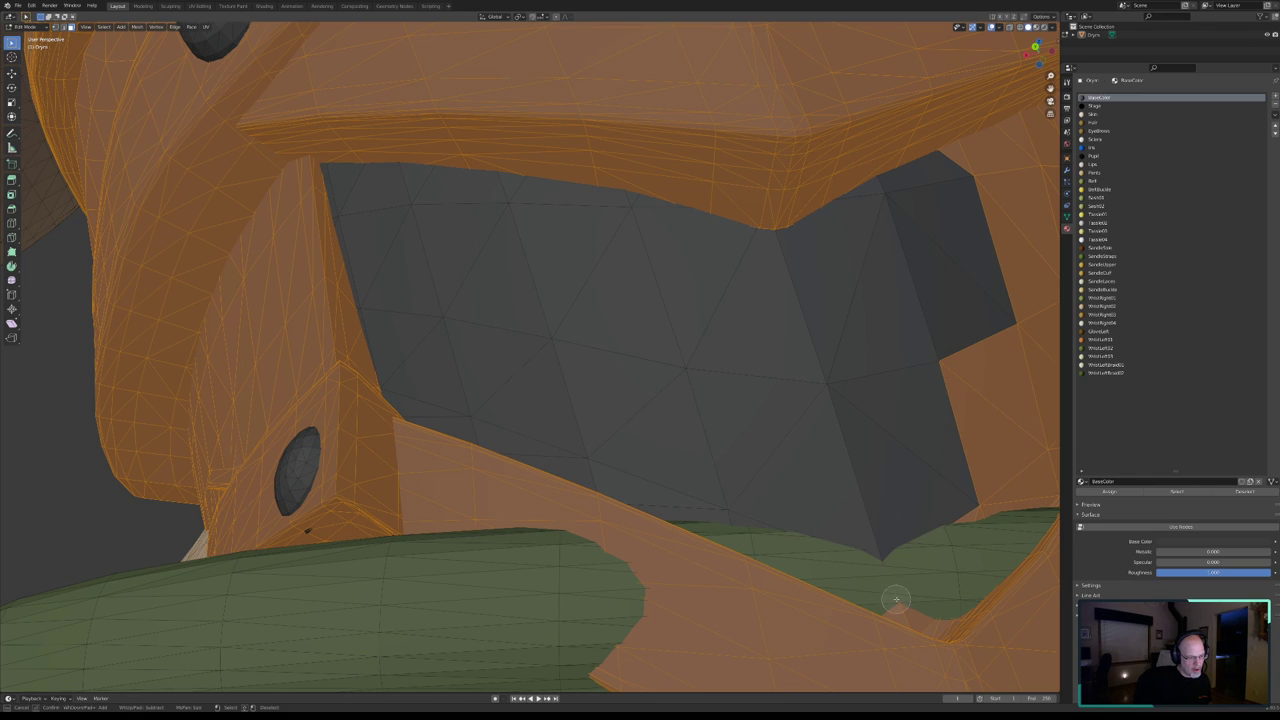
middle_drag(896, 599, 940, 613)
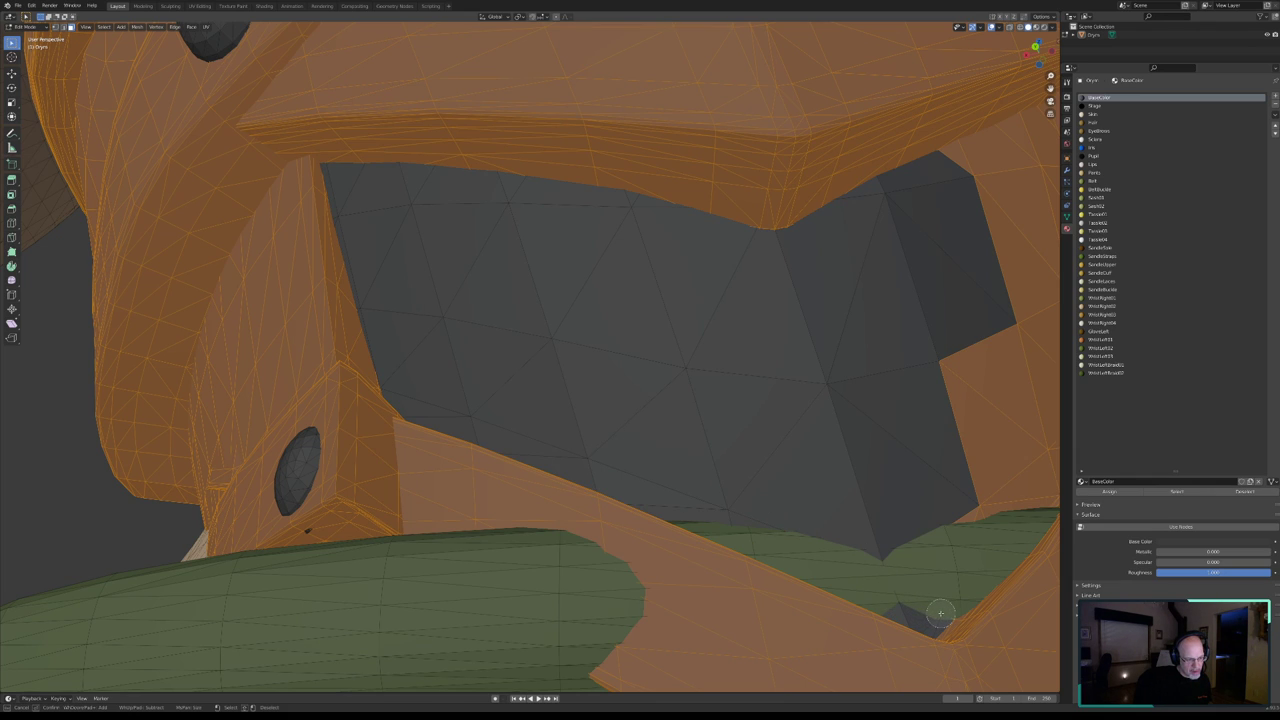
mouse_move(941, 613)
middle_down()
mouse_move(889, 581)
mouse_move(906, 571)
middle_up()
key(Escape)
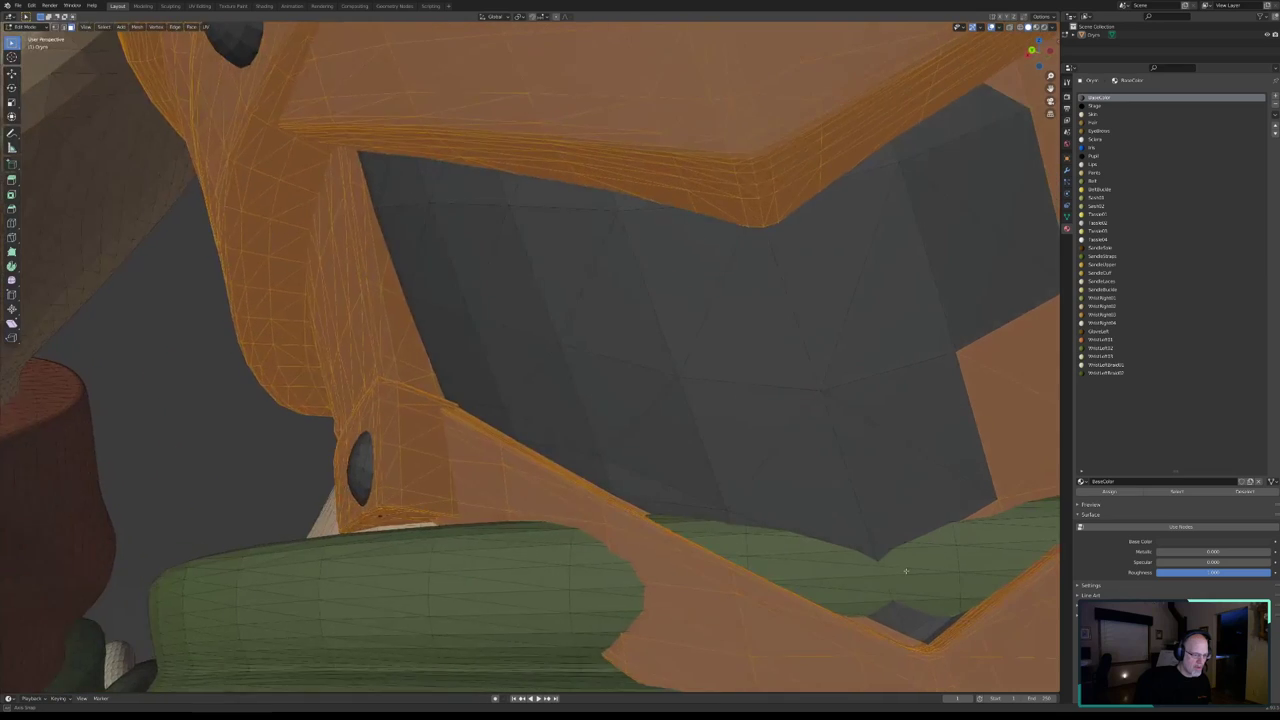
- Grab-move (G) the mesh near the strap gap, confirm, and orbit to a rear view of the back
scroll(849, 510, down, 5)
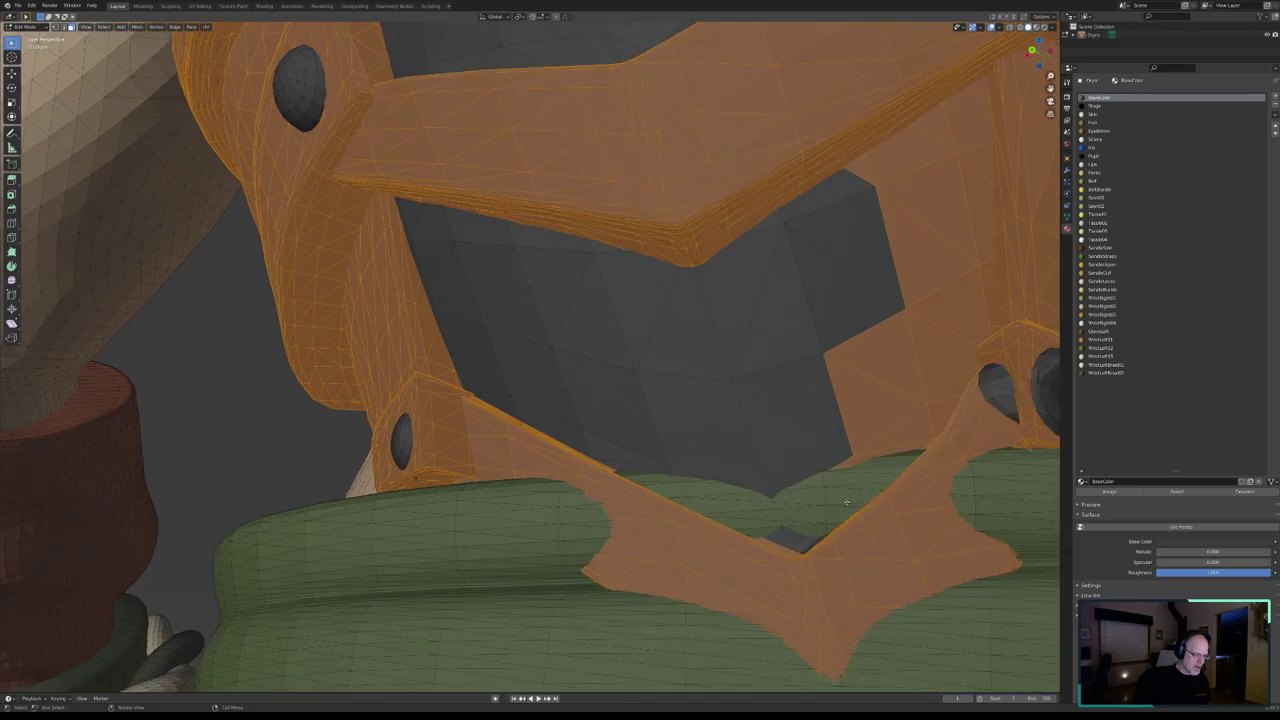
mouse_move(835, 515)
middle_down()
mouse_move(689, 384)
mouse_move(673, 404)
middle_up()
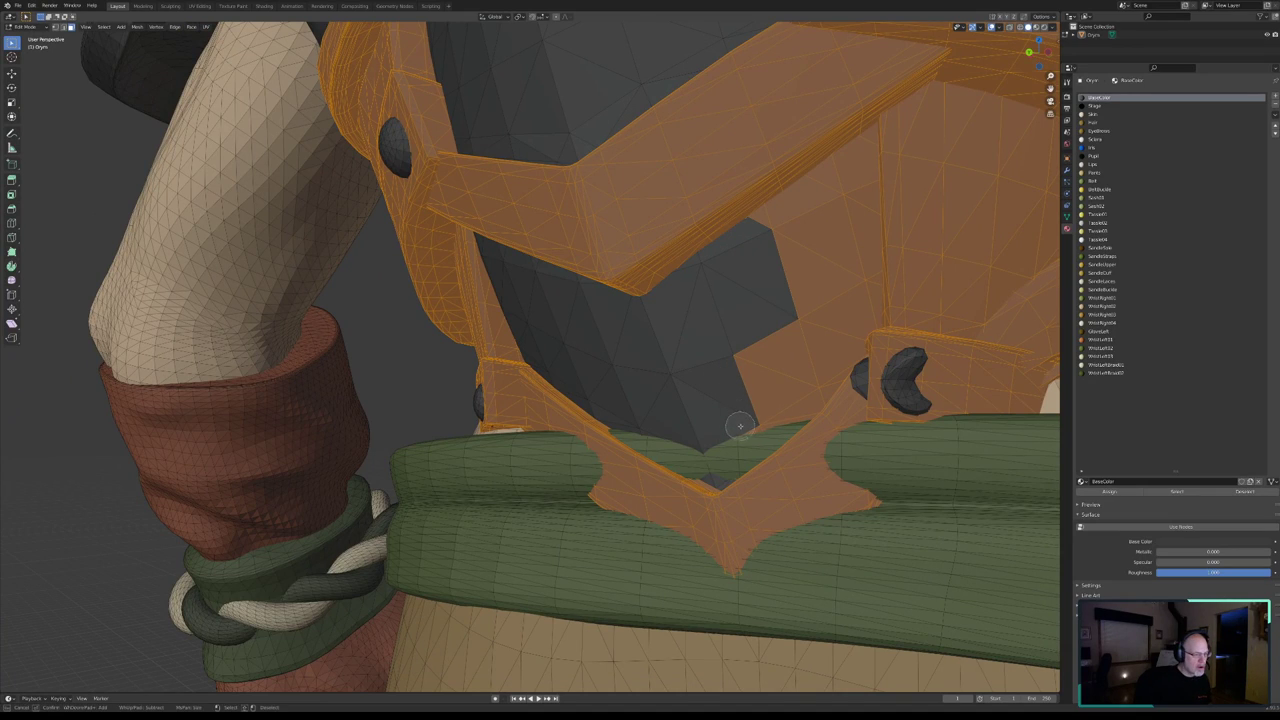
key(g)
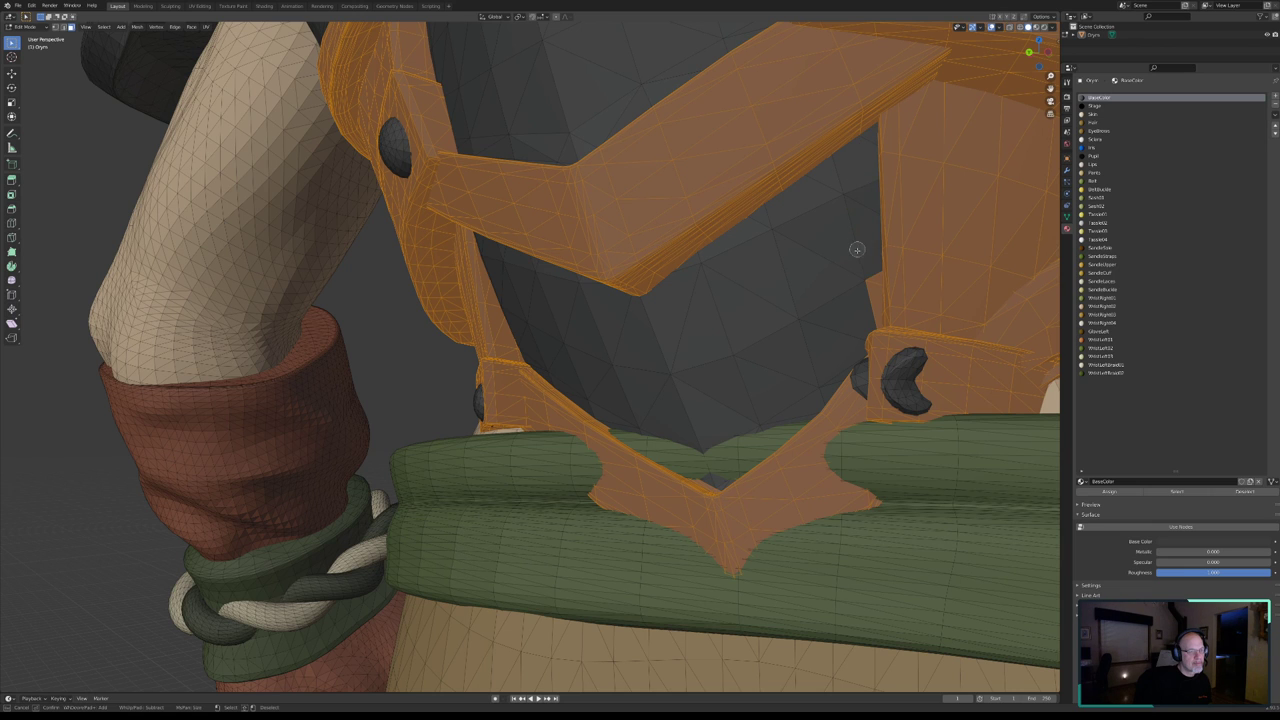
click(844, 343)
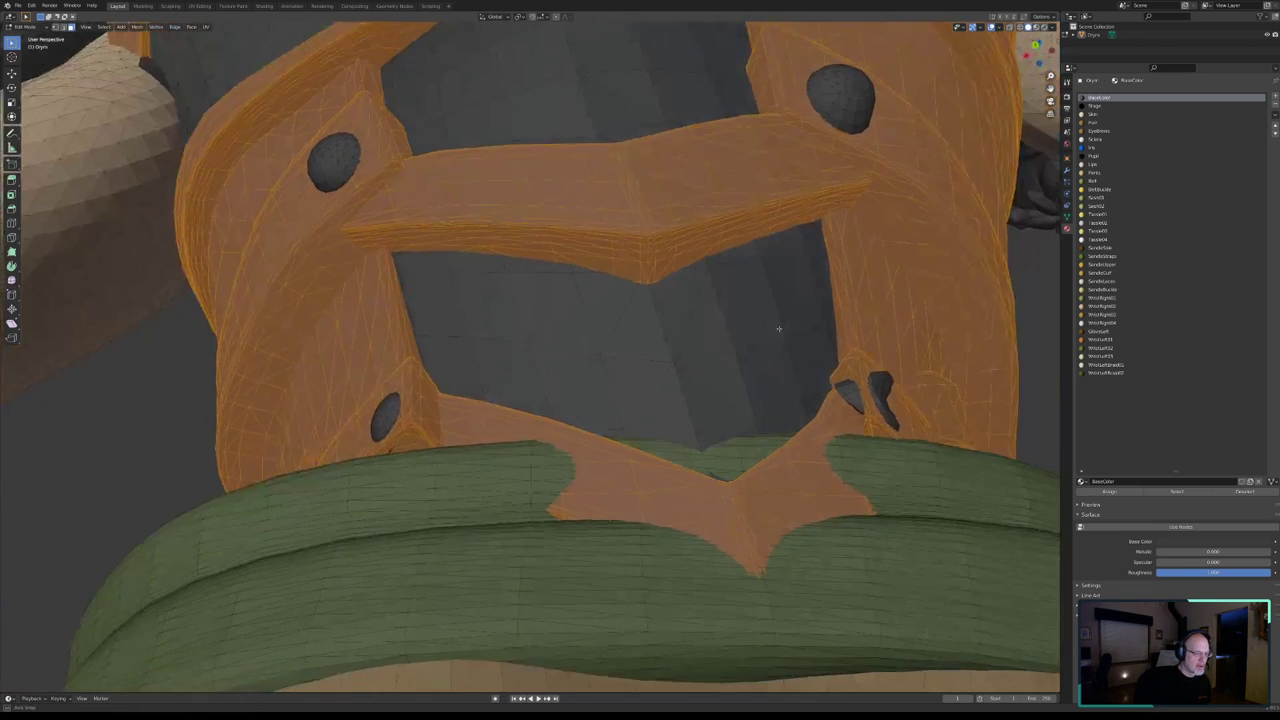
mouse_move(794, 363)
middle_down()
mouse_move(756, 354)
mouse_move(773, 368)
middle_up()
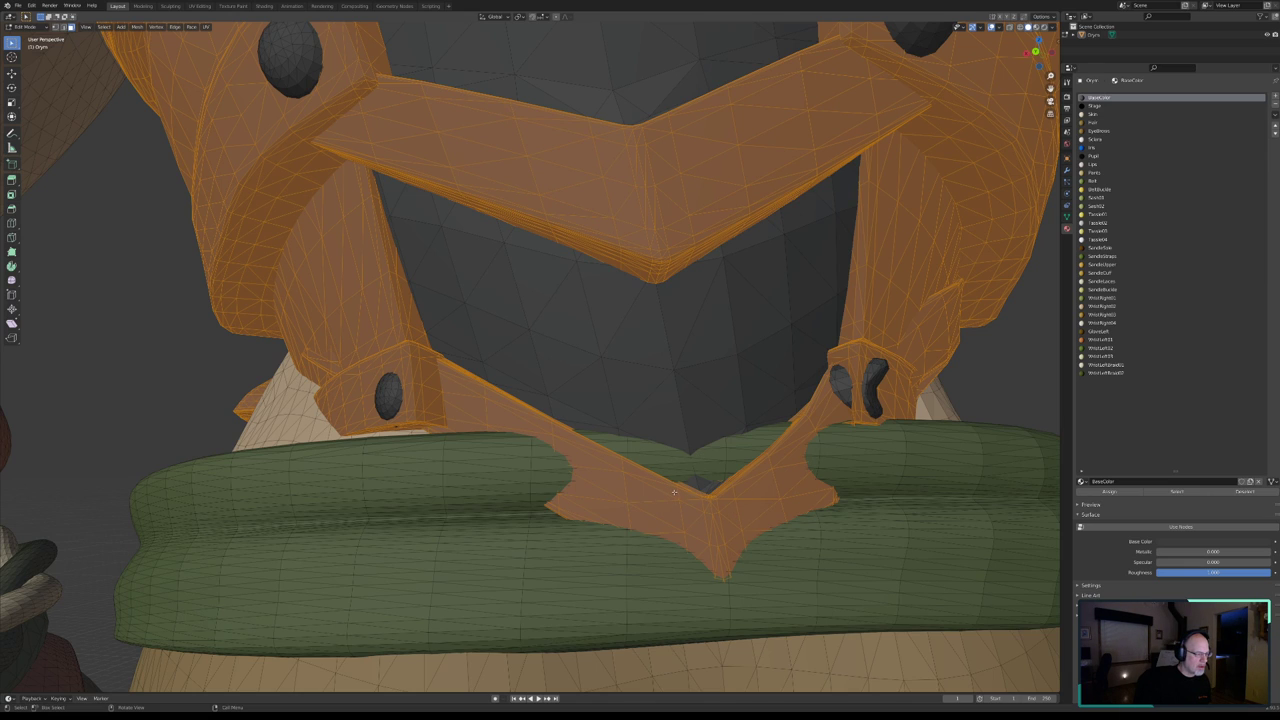
scroll(670, 490, down, 5)
mouse_move(670, 490)
middle_down()
mouse_move(583, 475)
mouse_move(617, 396)
middle_up()
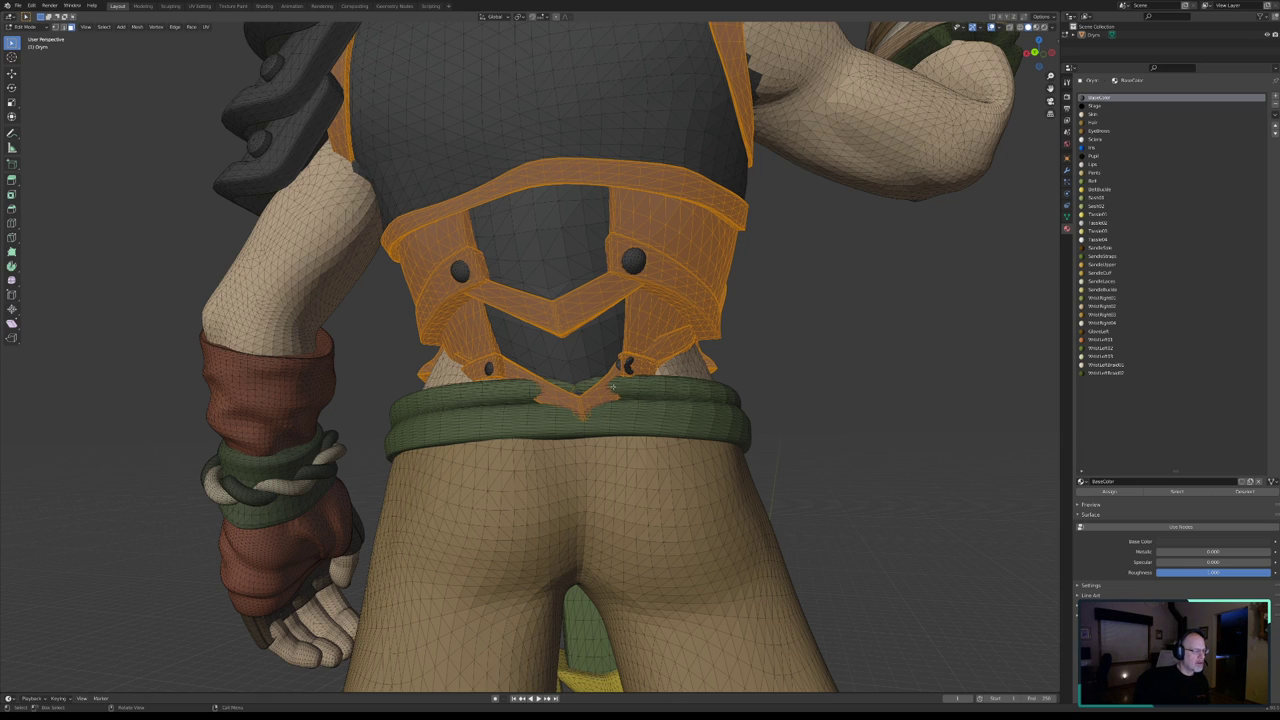
scroll(612, 387, up, 5)
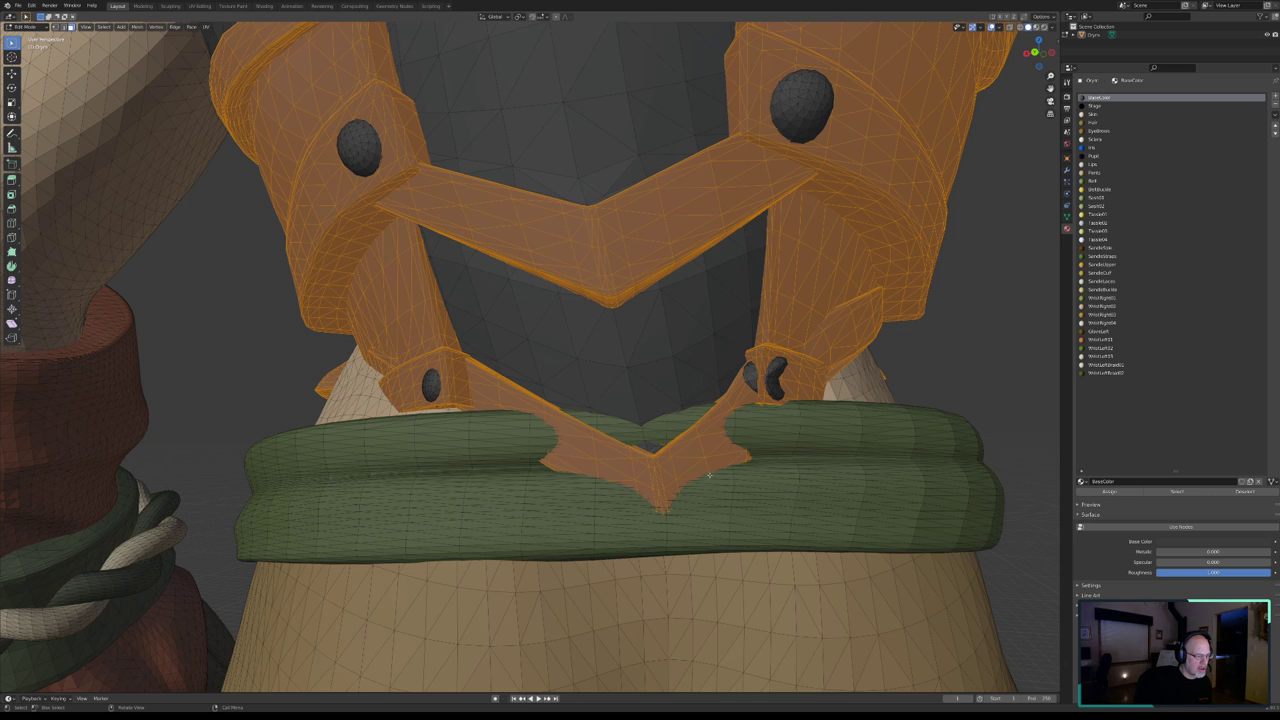
mouse_move(637, 497)
middle_down()
mouse_move(684, 501)
mouse_move(541, 506)
mouse_move(599, 514)
middle_up()
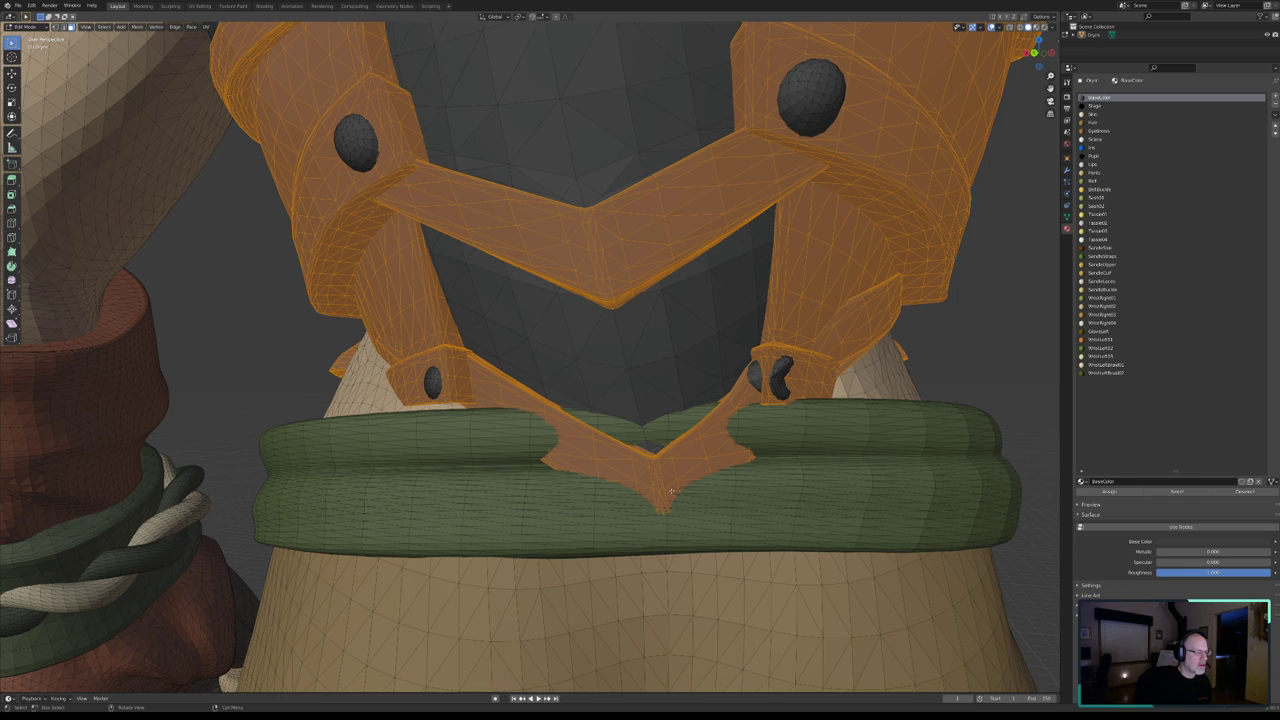
scroll(607, 521, down, 3)
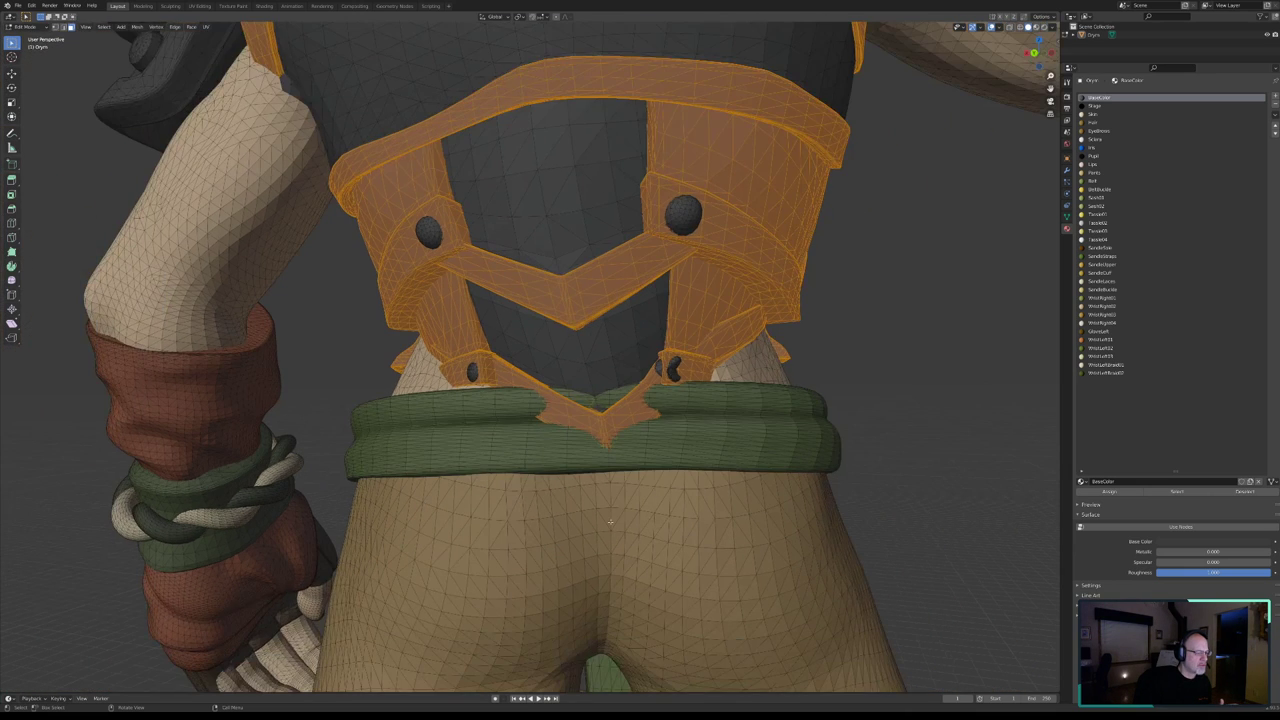
scroll(607, 521, up, 1)
scroll(607, 521, down, 6)
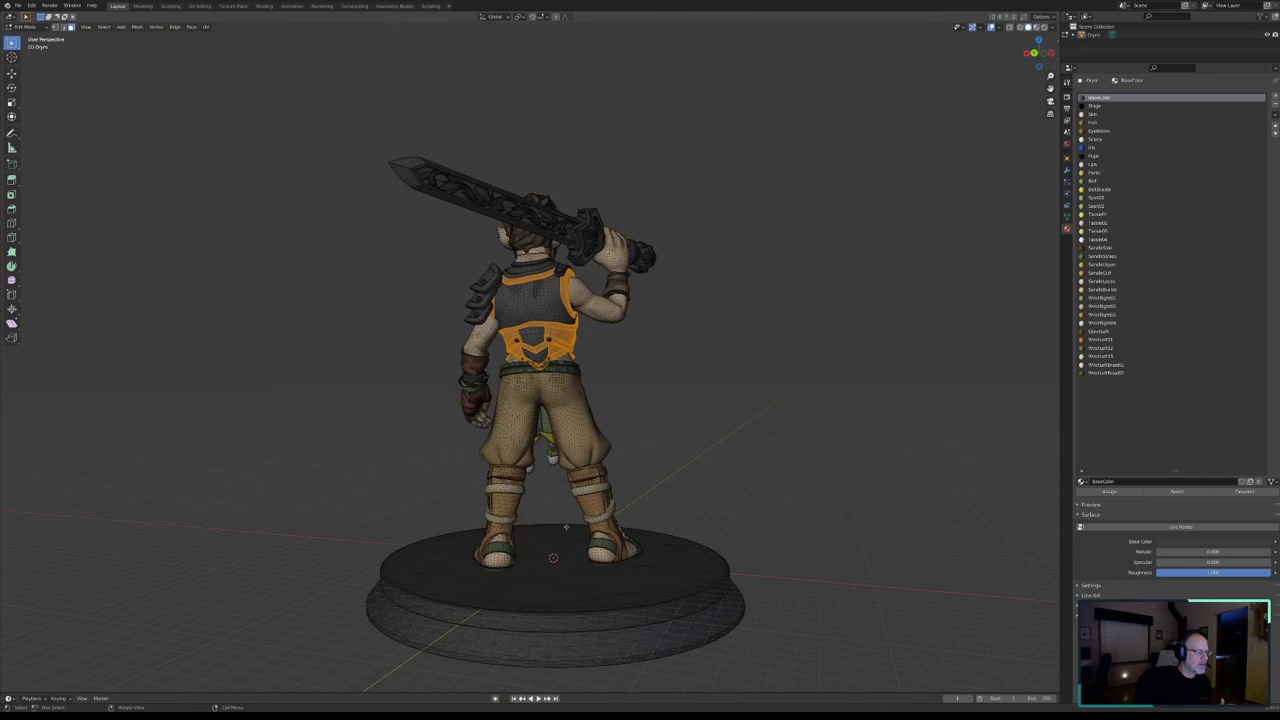
scroll(546, 369, up, 2)
scroll(548, 375, up, 2)
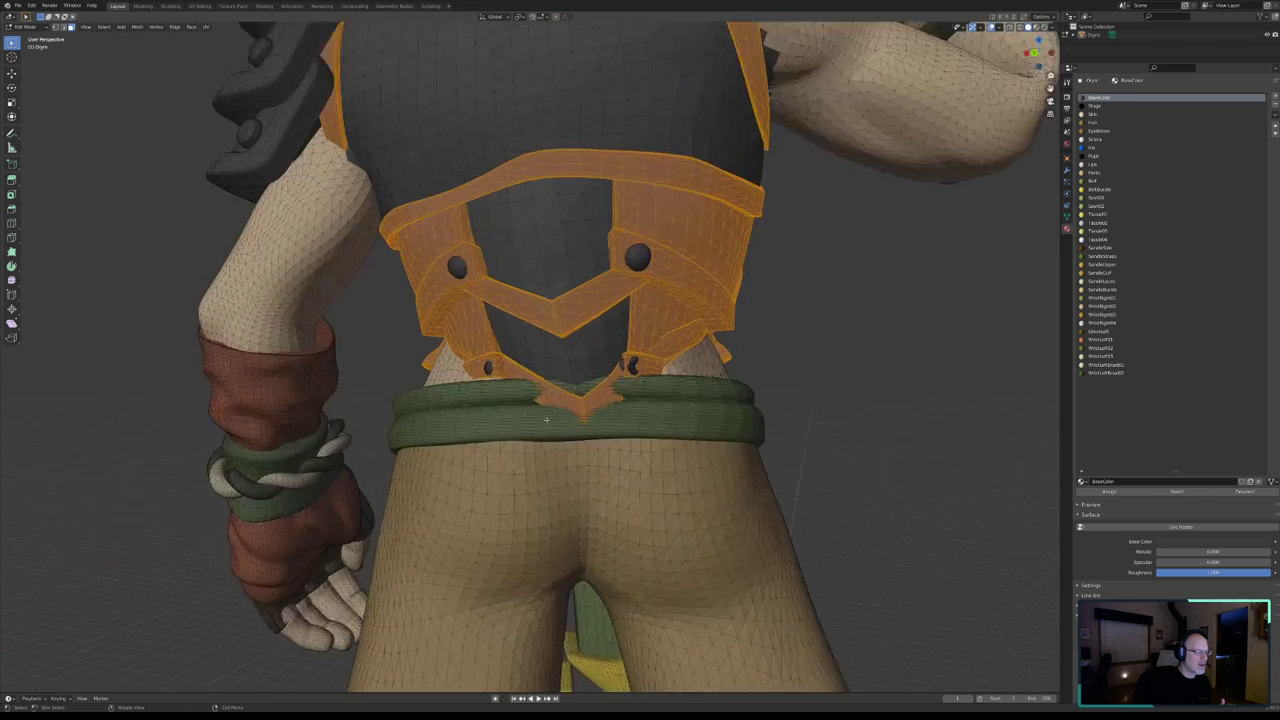
scroll(552, 385, up, 2)
scroll(557, 393, up, 2)
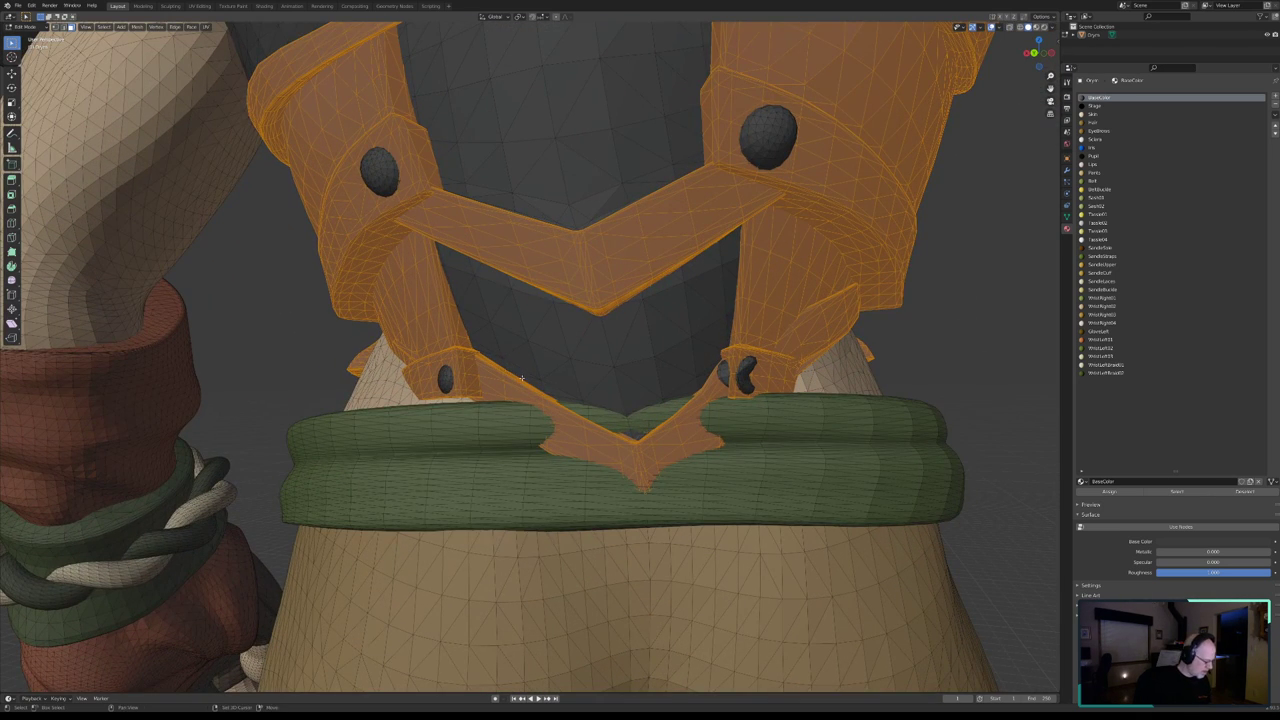
mouse_move(518, 375)
shift+middle_down()
mouse_move(697, 294)
mouse_move(499, 341)
mouse_move(648, 360)
shift+middle_up()
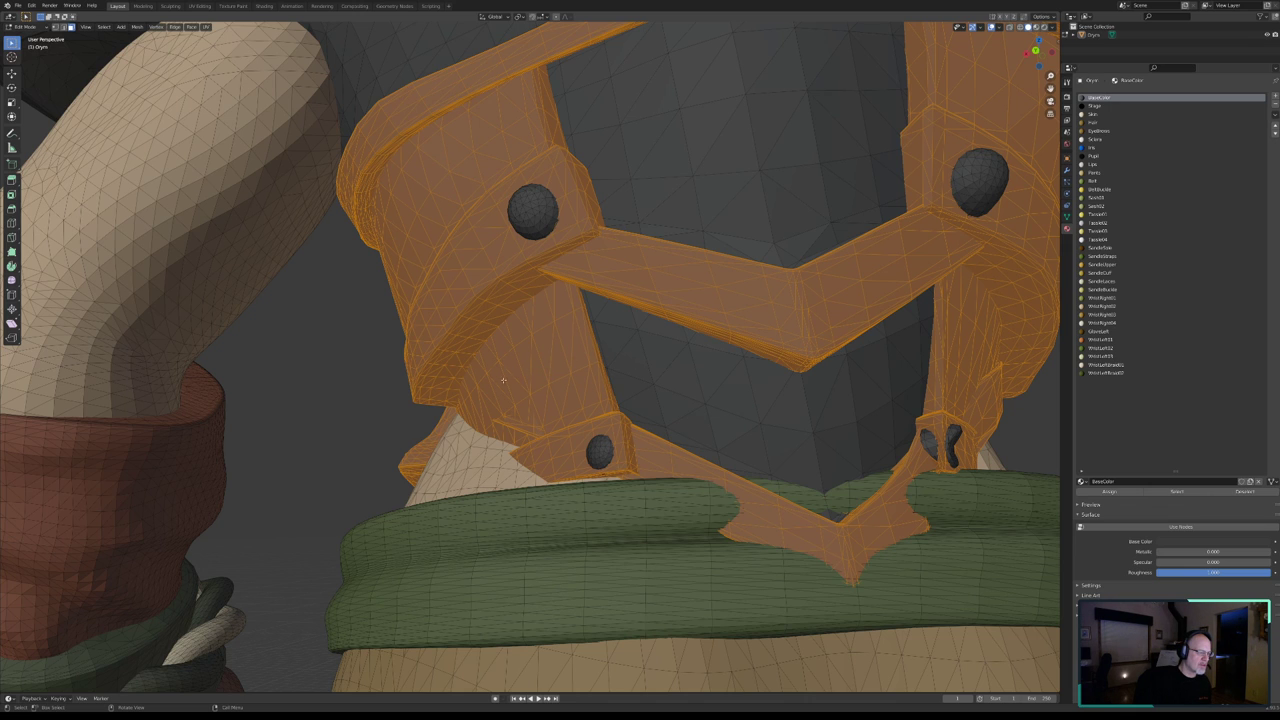
- Circle-deselect a patch of faces beside the strap and the faces along its arm-side edge
mouse_move(538, 371)
middle_down()
mouse_move(648, 335)
mouse_move(638, 347)
middle_up()
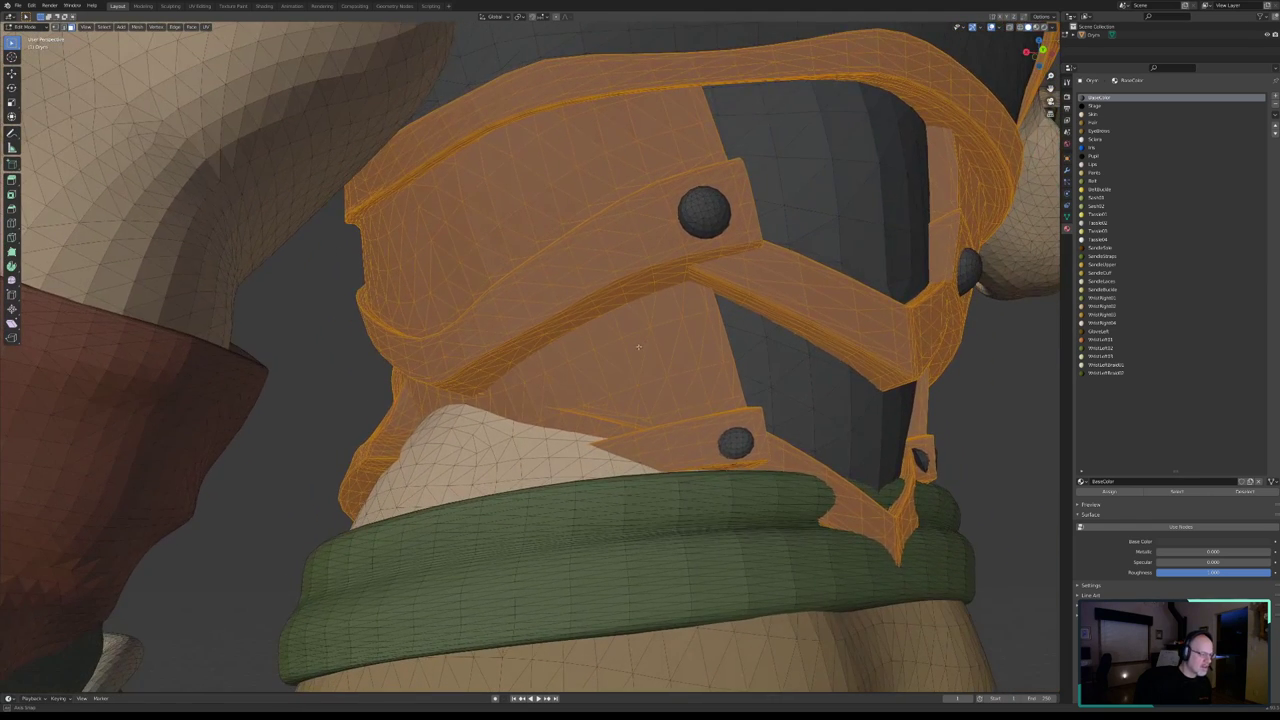
key(c)
middle_click(705, 311)
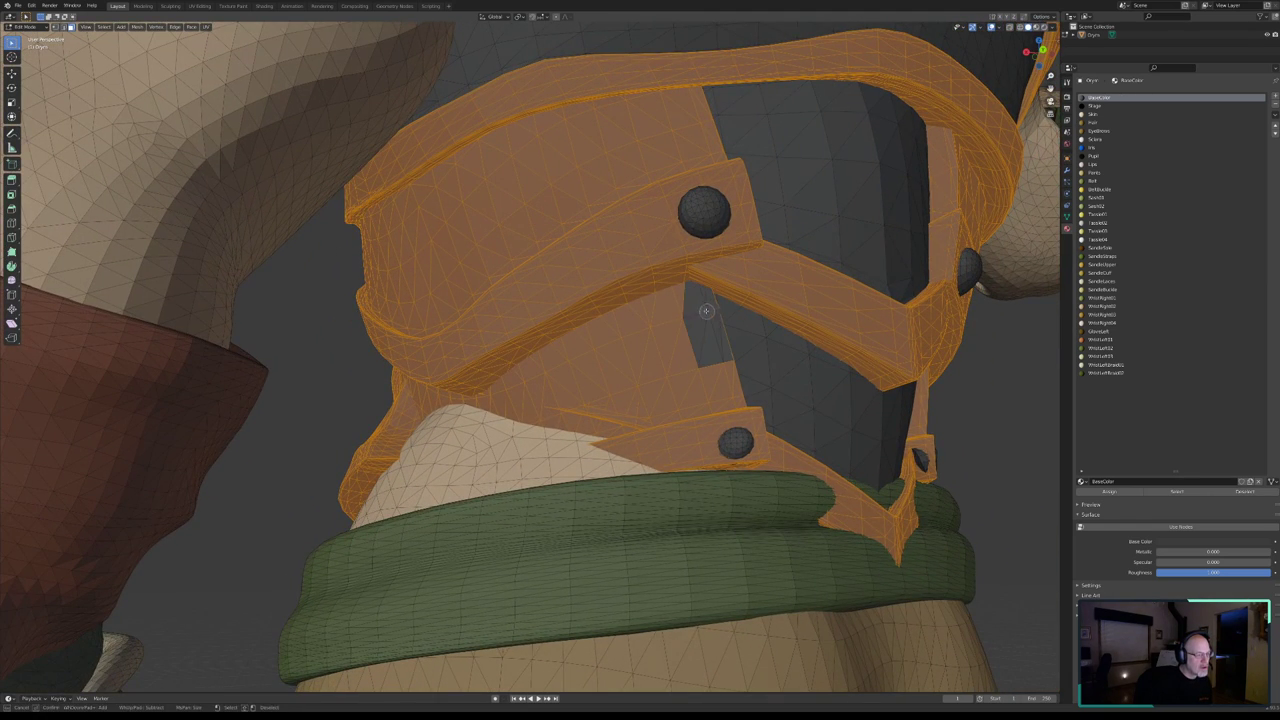
key(Escape)
middle_drag(730, 341, 678, 340)
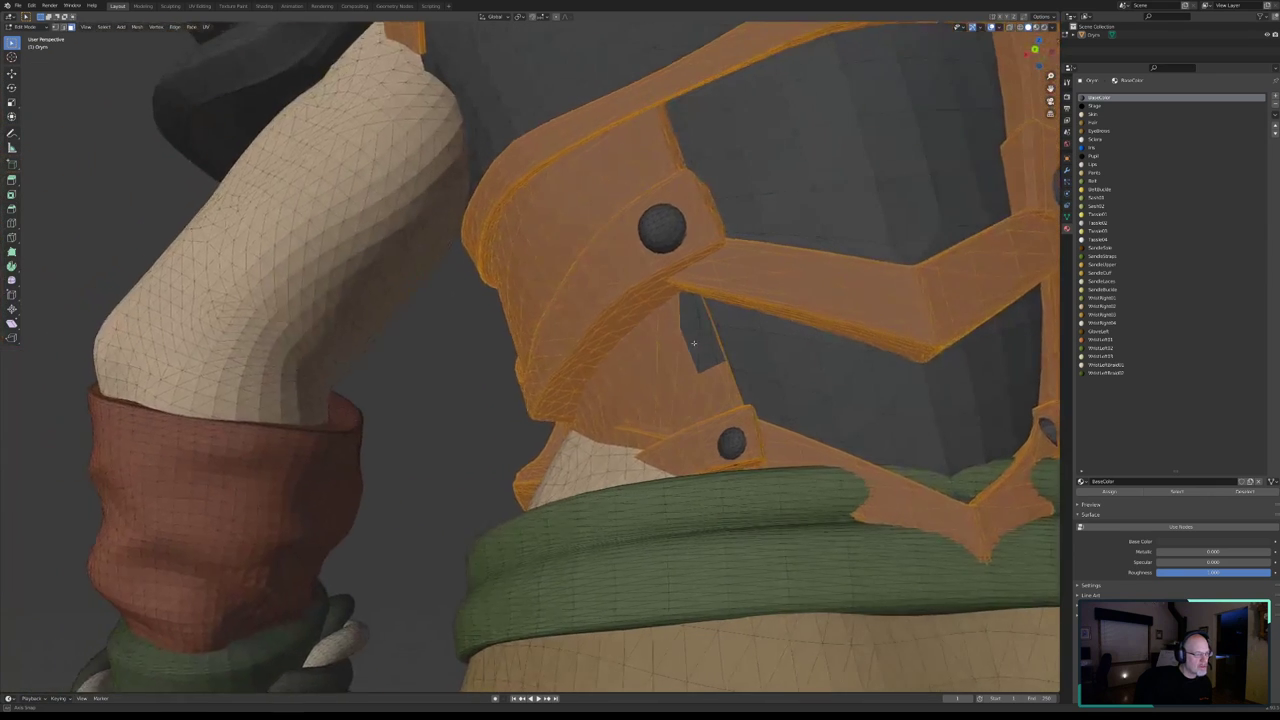
key(c)
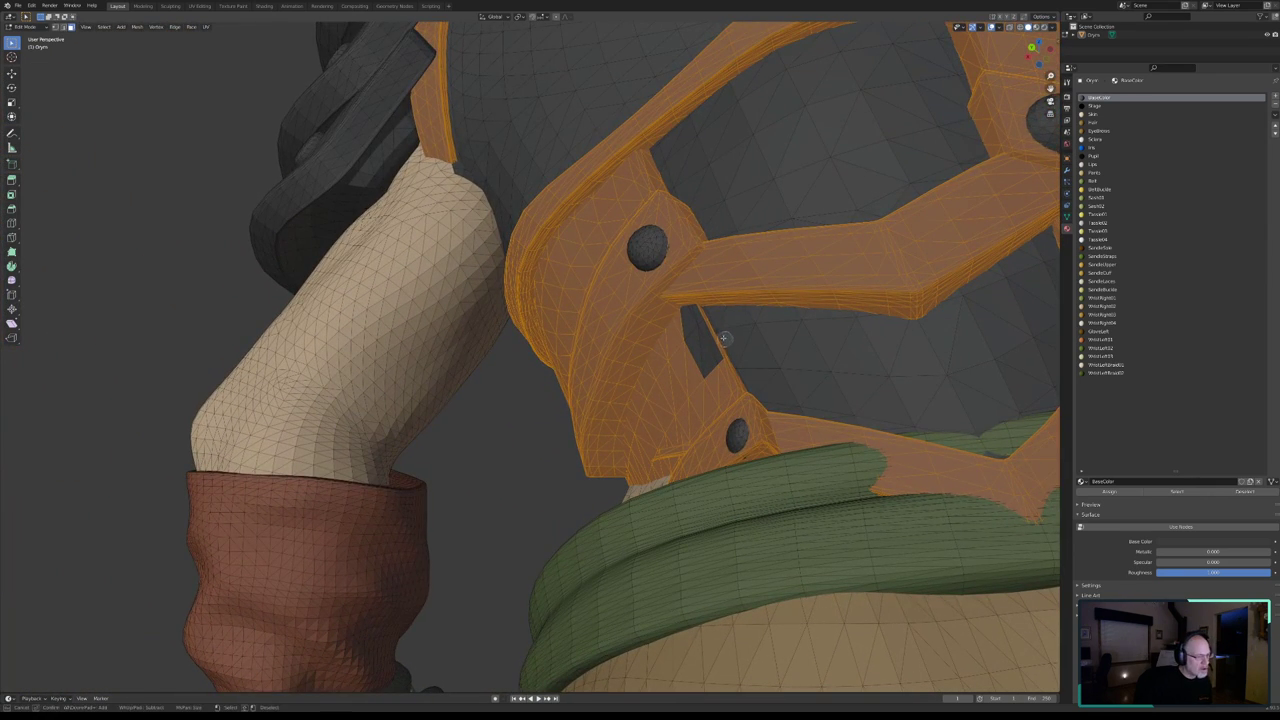
mouse_move(718, 347)
middle_down()
mouse_move(737, 374)
mouse_move(706, 400)
mouse_move(686, 337)
mouse_move(668, 360)
mouse_move(658, 400)
mouse_move(690, 412)
mouse_move(657, 463)
middle_up()
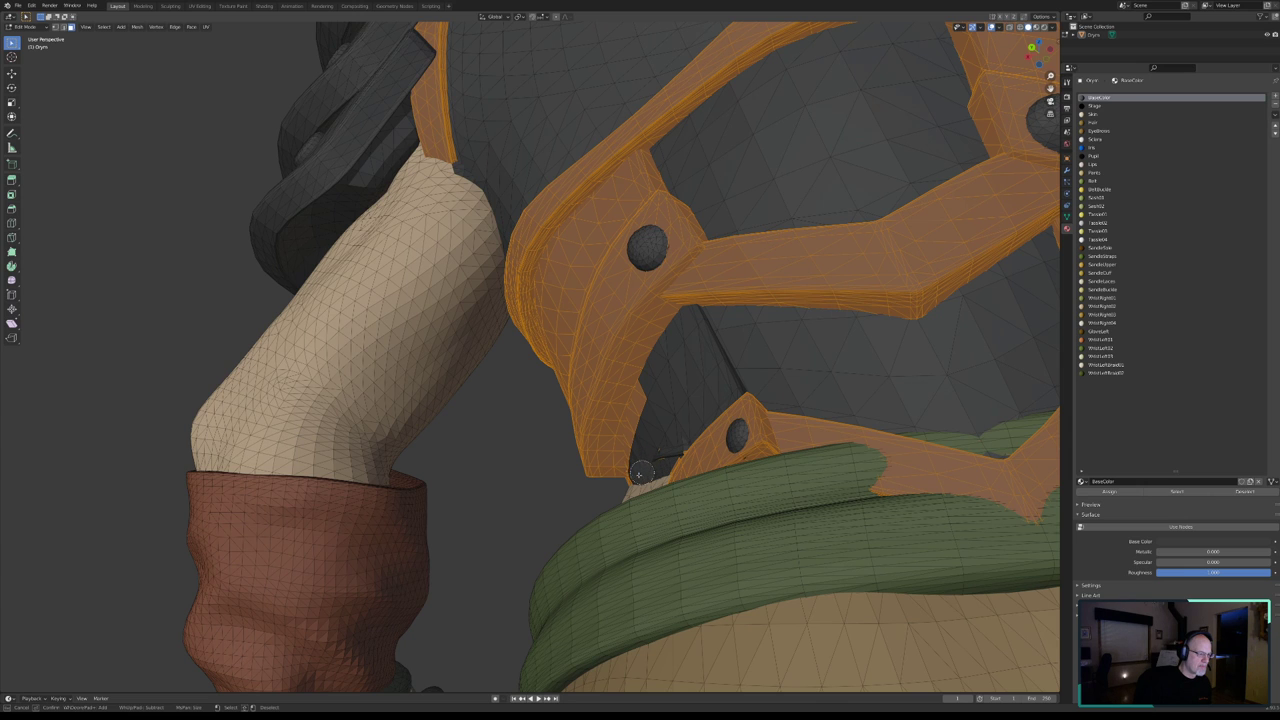
key(Escape)
- From below, deselect faces beneath the strap, along its lower and upper edges, and inside it
middle_drag(653, 455, 712, 418)
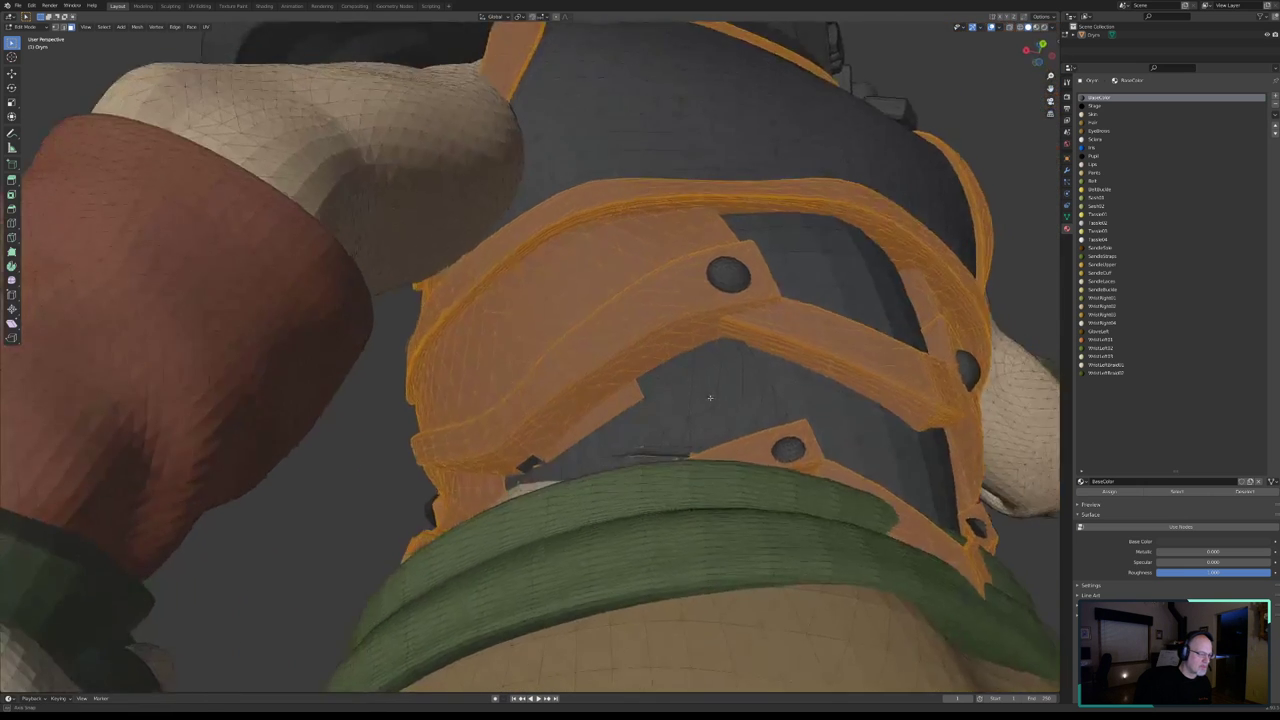
key(c)
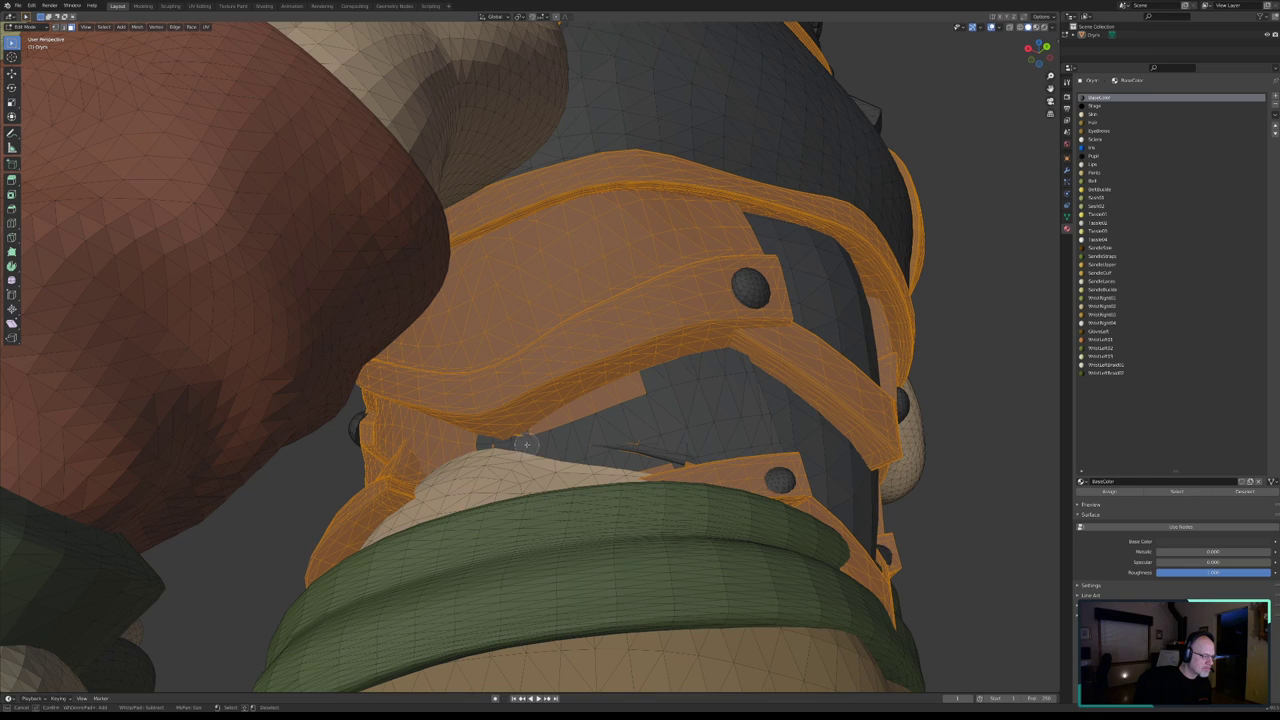
middle_drag(533, 443, 657, 381)
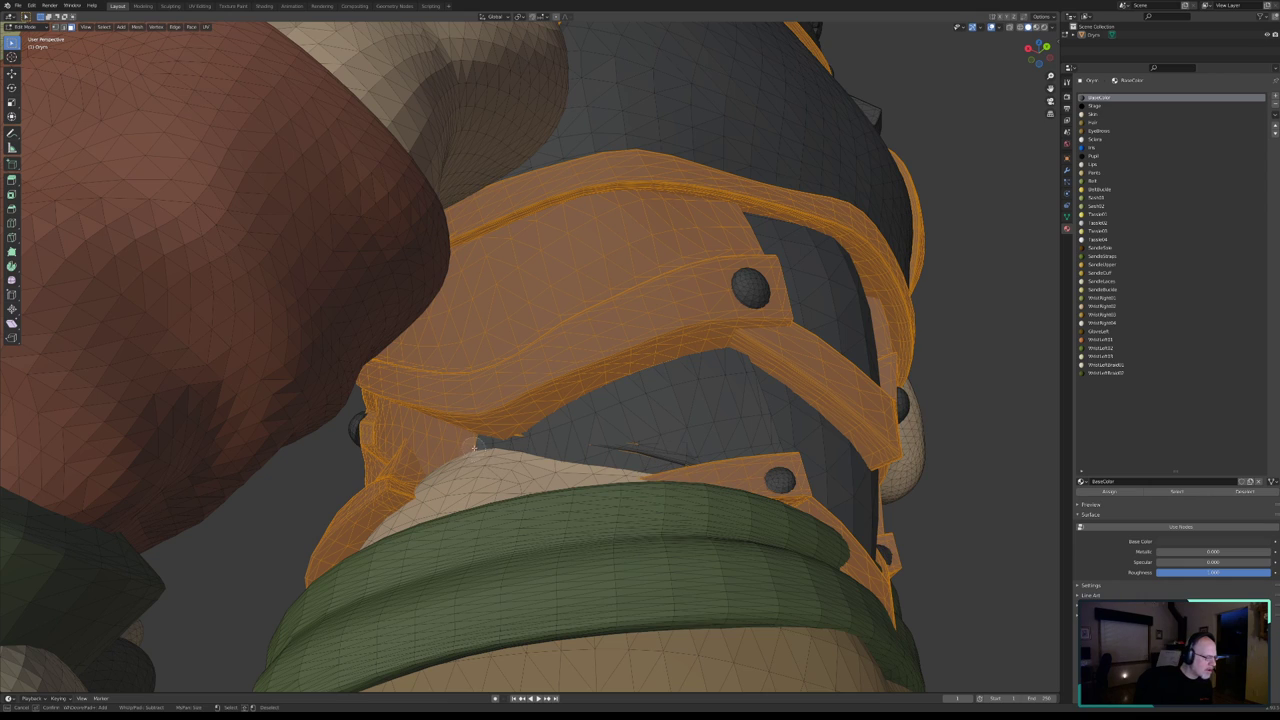
middle_drag(470, 445, 428, 440)
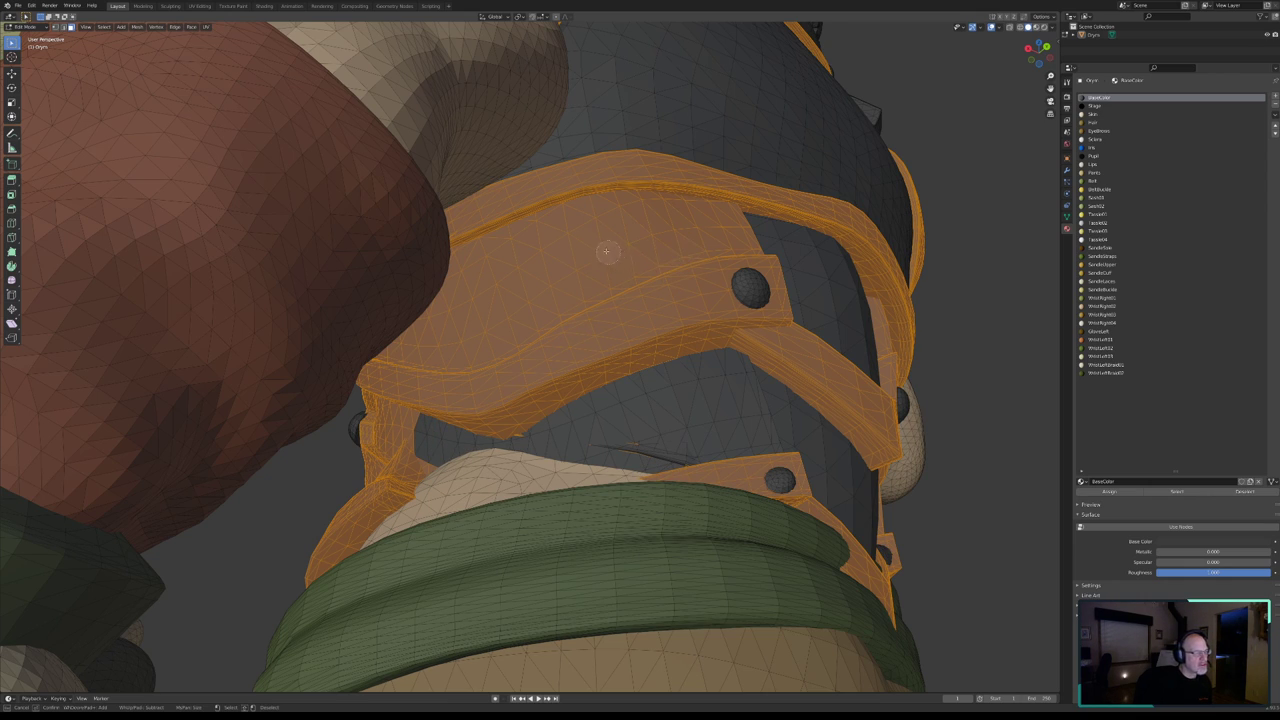
middle_click(544, 232)
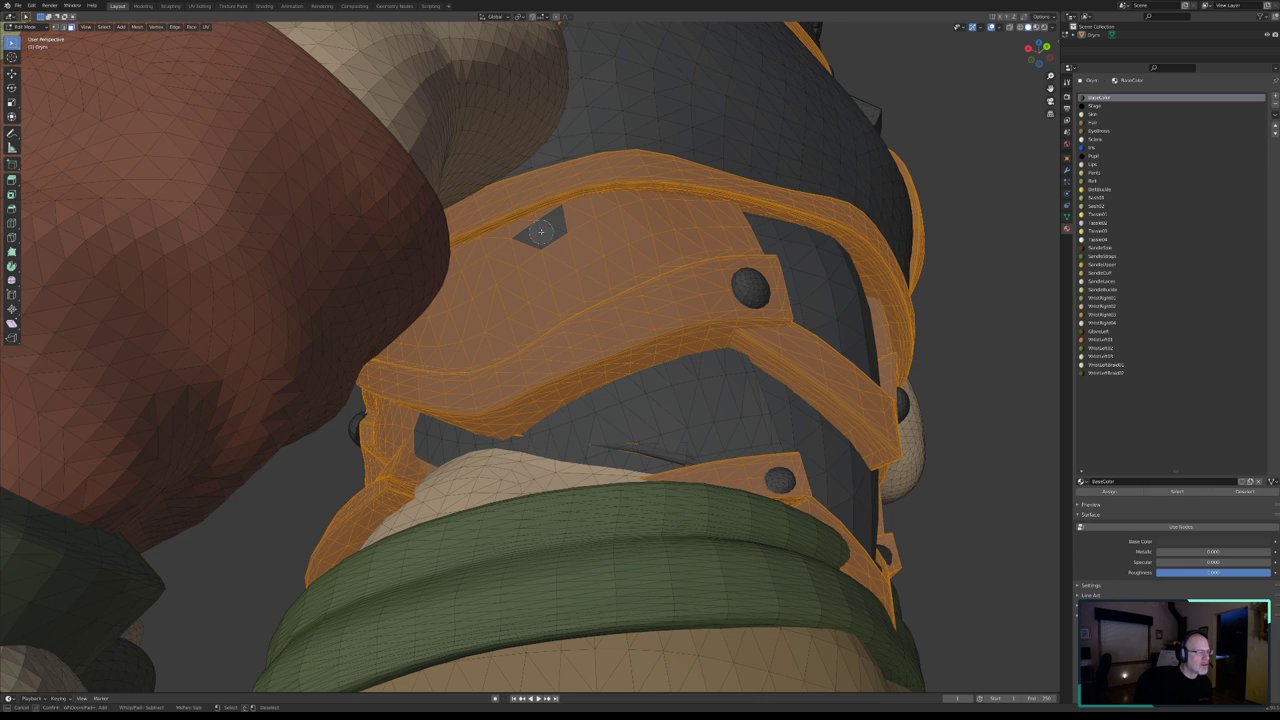
mouse_move(543, 227)
middle_down()
mouse_move(658, 207)
mouse_move(754, 236)
mouse_move(683, 249)
middle_up()
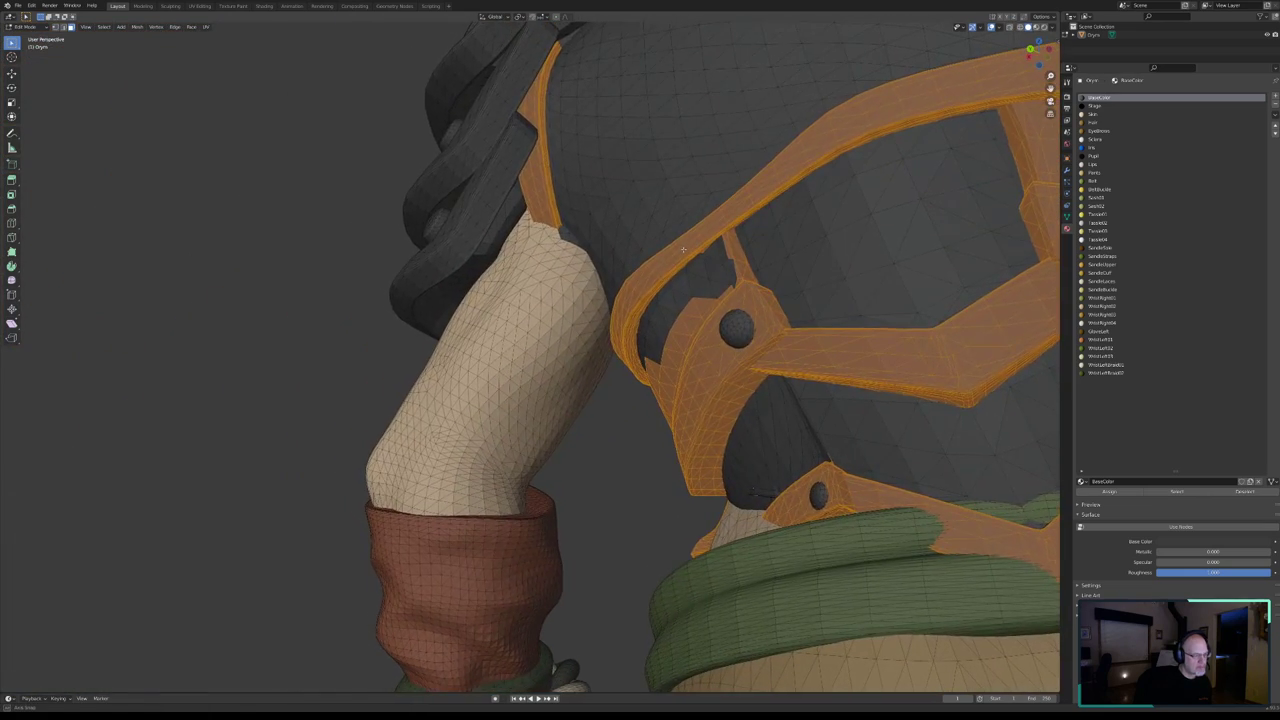
- At the arm-side strap junction, add missed strap faces and deselect the body edge and spike faces
scroll(733, 248, up, 1)
scroll(700, 290, up, 2)
scroll(650, 350, up, 2)
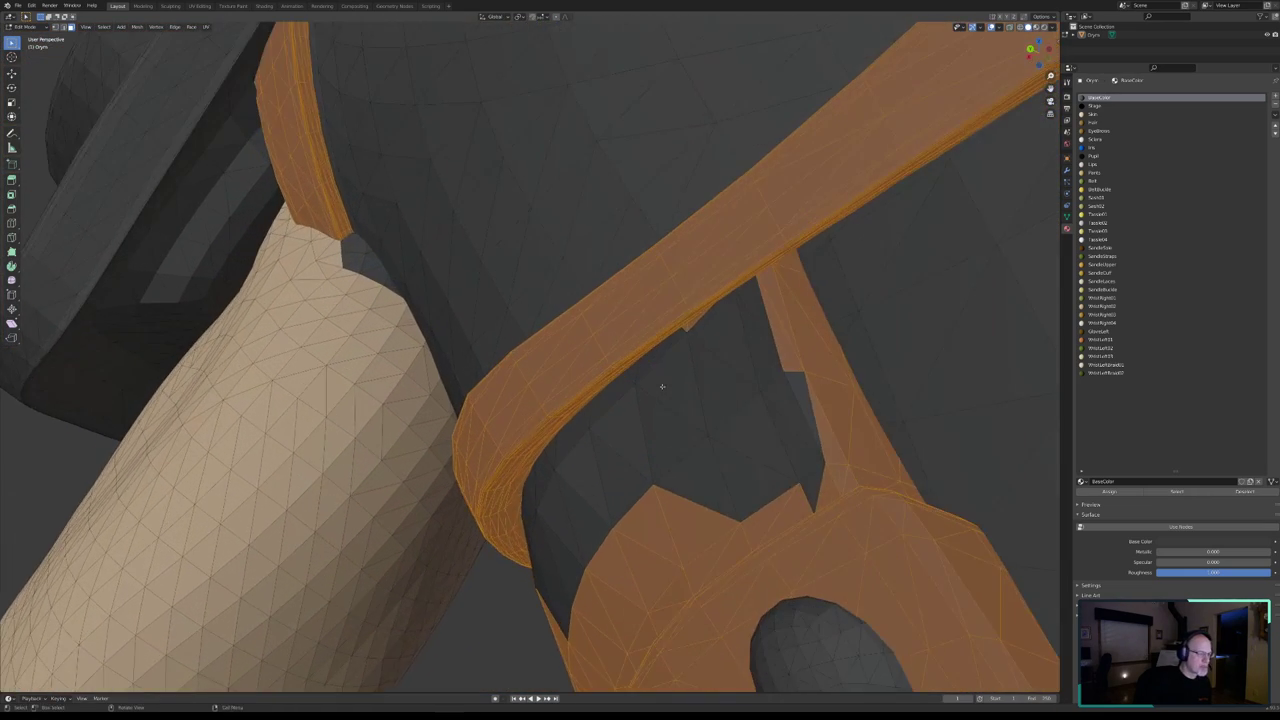
scroll(619, 388, up, 1)
middle_drag(619, 388, 625, 368)
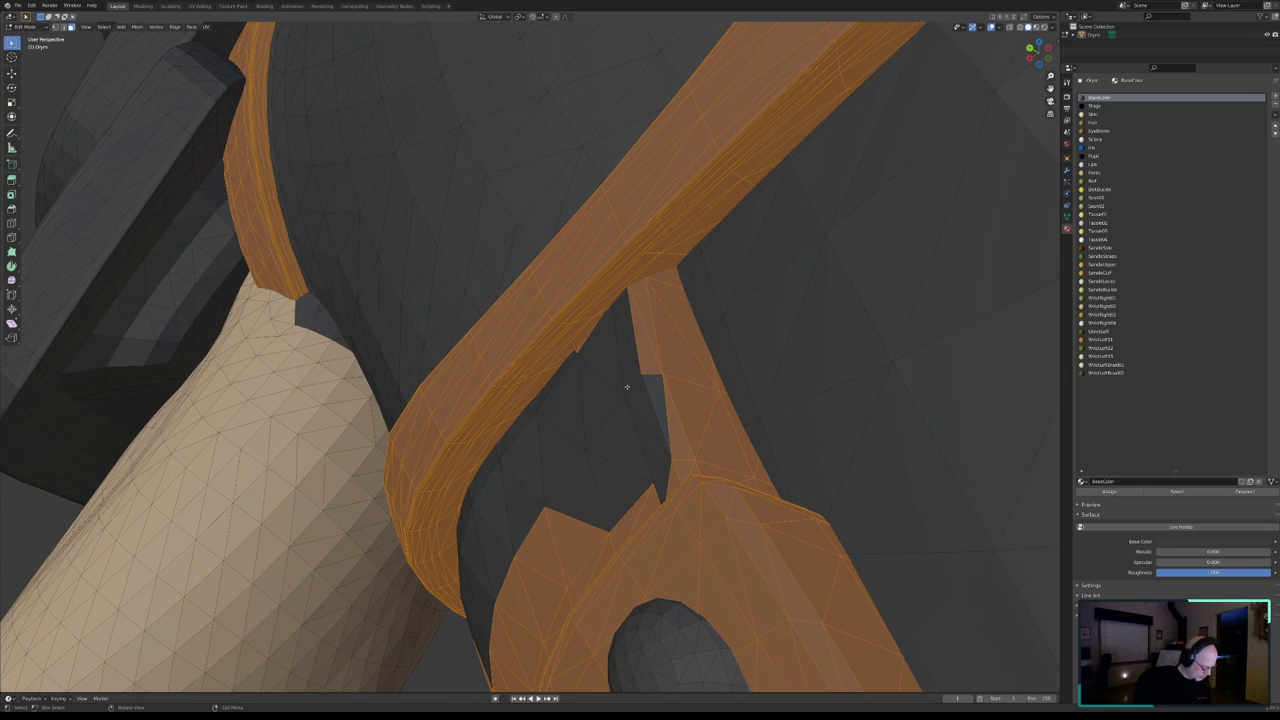
key(c)
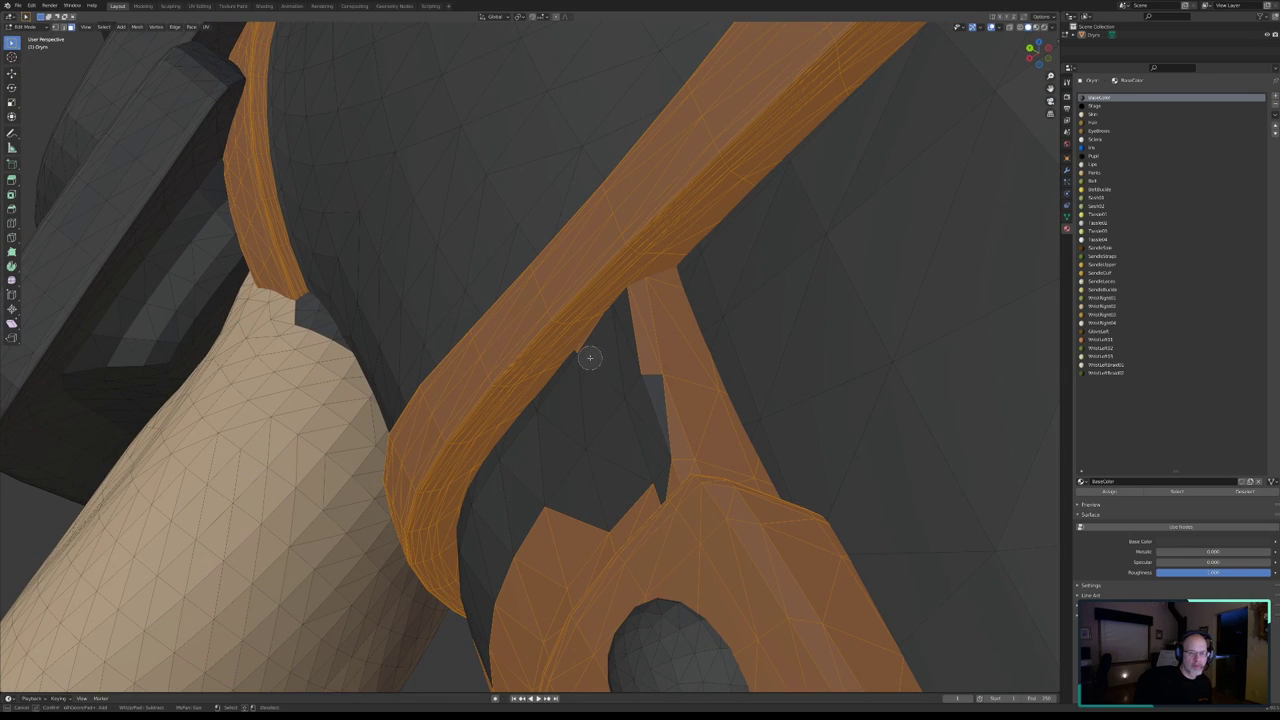
drag(596, 362, 645, 379)
mouse_move(641, 352)
middle_down()
mouse_move(669, 286)
mouse_move(757, 463)
mouse_move(686, 457)
mouse_move(660, 474)
mouse_move(603, 414)
middle_up()
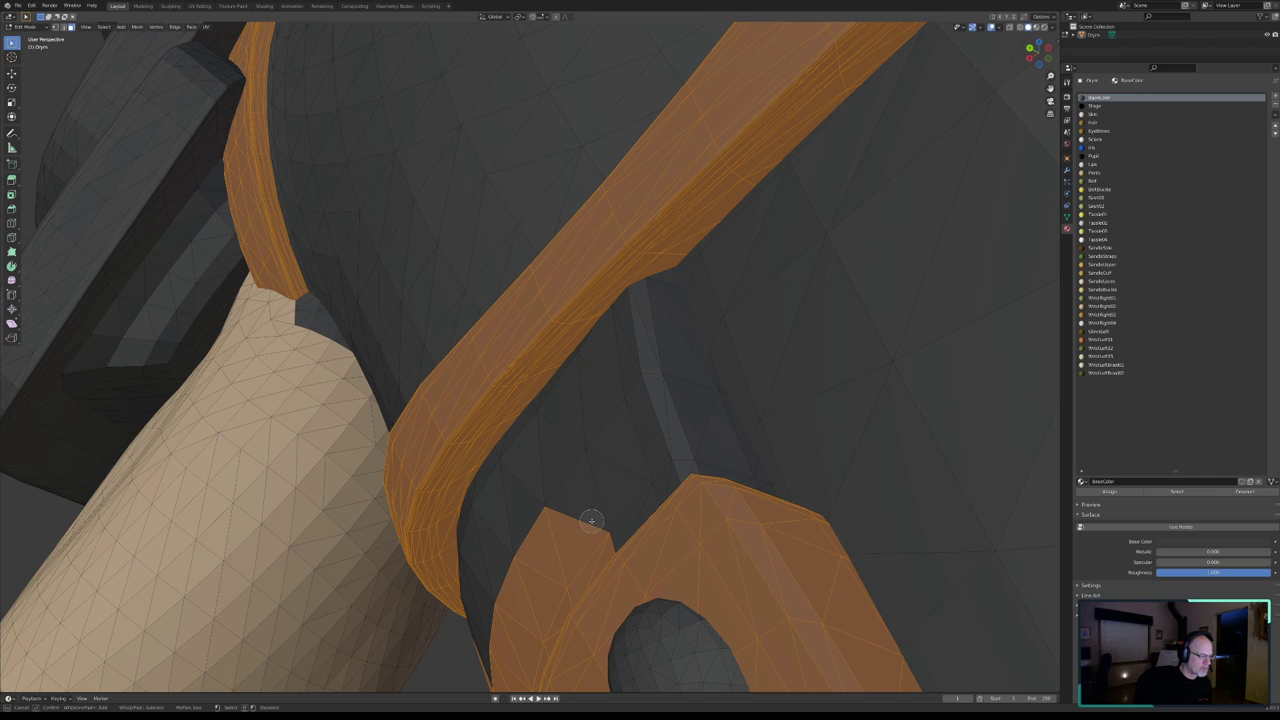
mouse_move(586, 520)
middle_down()
mouse_move(594, 531)
mouse_move(501, 674)
middle_up()
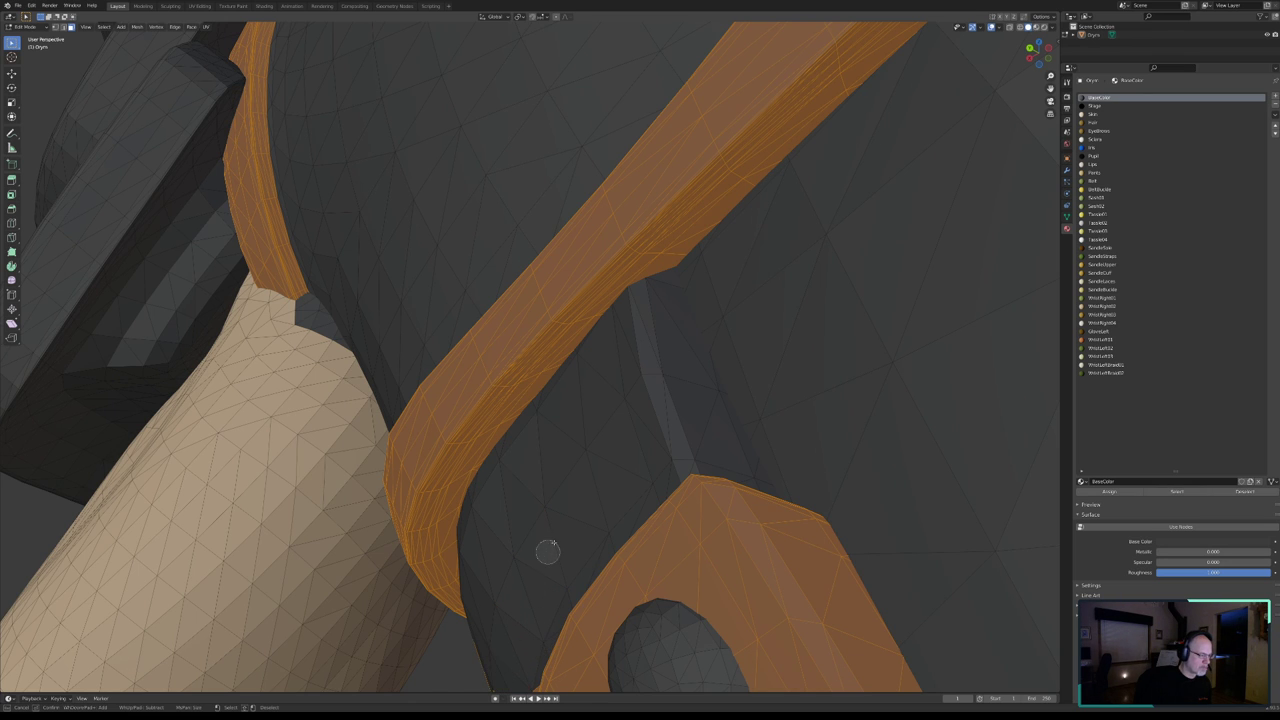
- Deselect the body faces inside the strap opening, then view the arm, sleeve and straps together
mouse_move(543, 551)
middle_down()
mouse_move(571, 514)
mouse_move(557, 551)
mouse_move(675, 470)
mouse_move(549, 460)
mouse_move(535, 486)
mouse_move(498, 489)
mouse_move(510, 470)
middle_up()
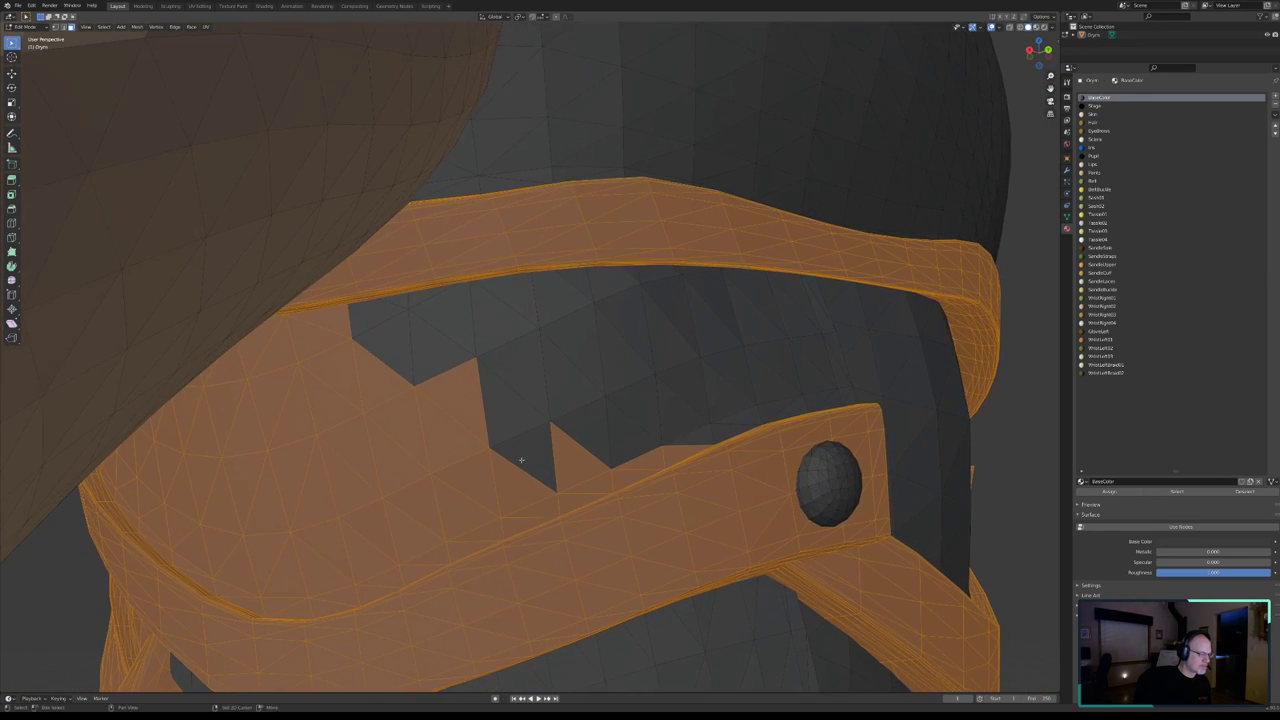
key(c)
scroll(632, 427, down, 2)
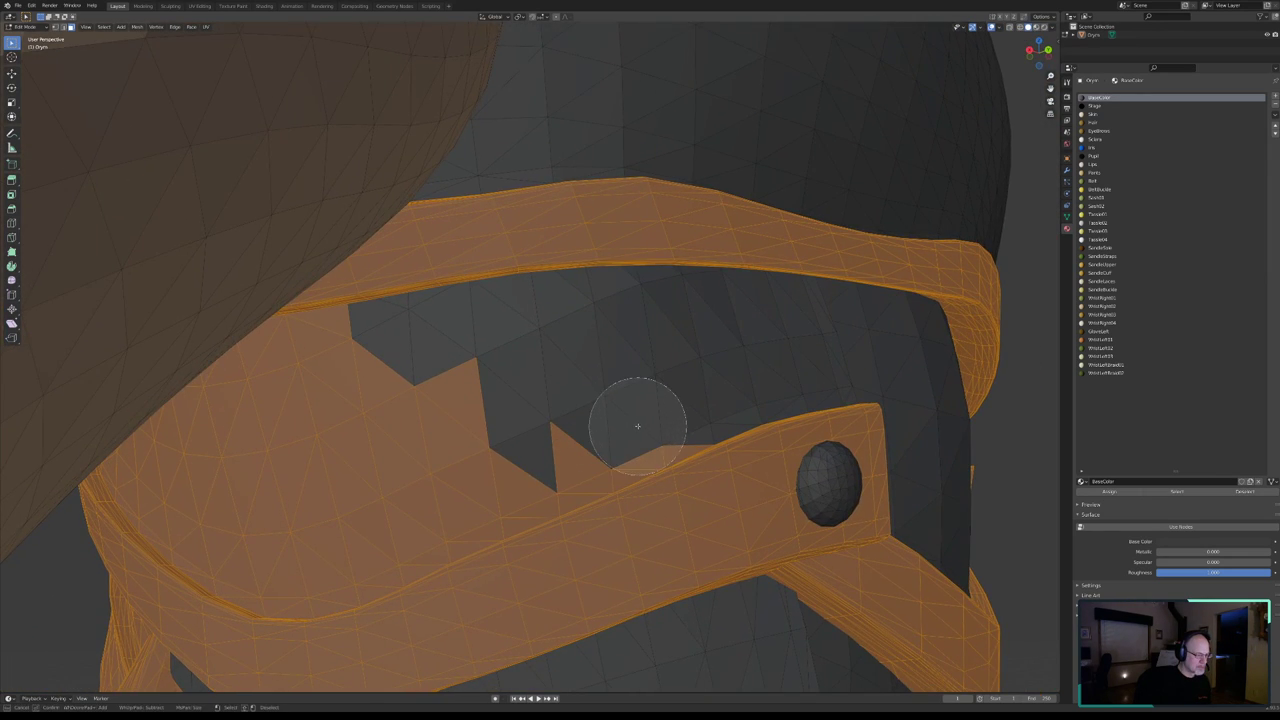
mouse_move(637, 422)
middle_down()
mouse_move(528, 457)
mouse_move(354, 547)
mouse_move(225, 535)
mouse_move(177, 491)
mouse_move(177, 457)
mouse_move(366, 366)
mouse_move(223, 409)
mouse_move(229, 423)
mouse_move(157, 466)
middle_up()
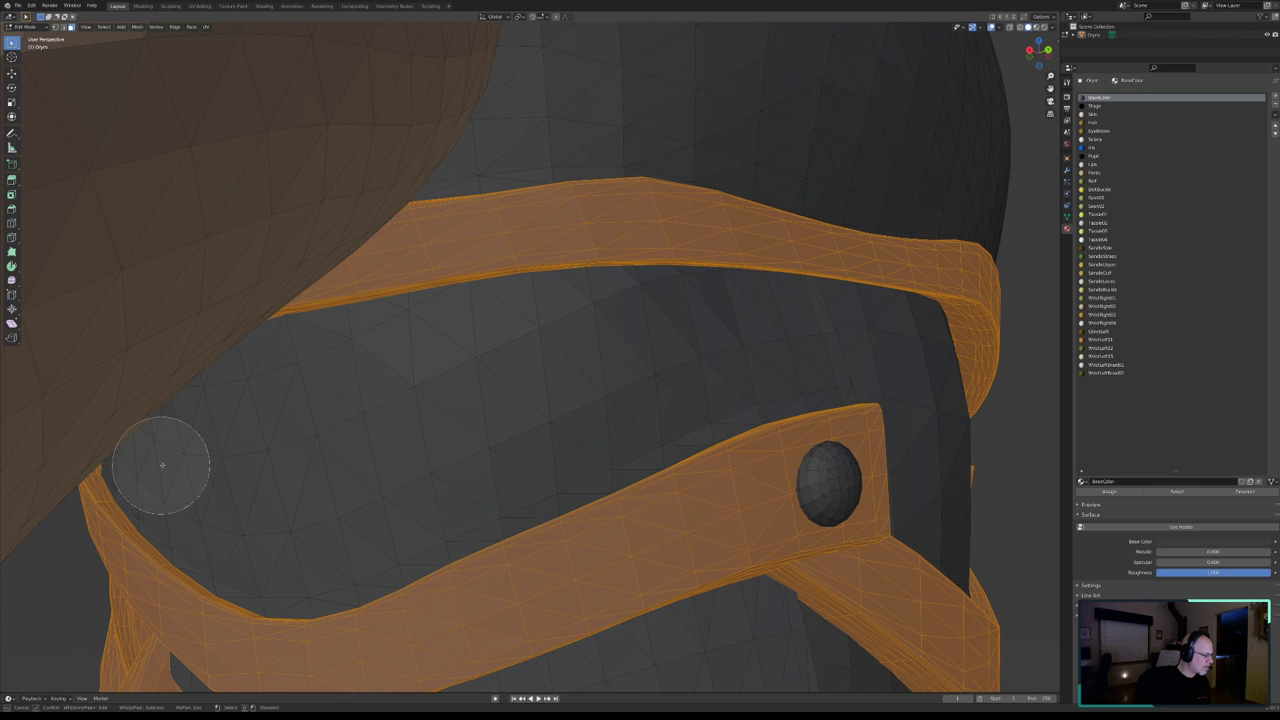
right_click(460, 410)
mouse_move(514, 394)
middle_down()
mouse_move(530, 425)
mouse_move(591, 462)
mouse_move(505, 512)
mouse_move(557, 525)
mouse_move(541, 516)
mouse_move(560, 430)
middle_up()
scroll(534, 432, up, 2)
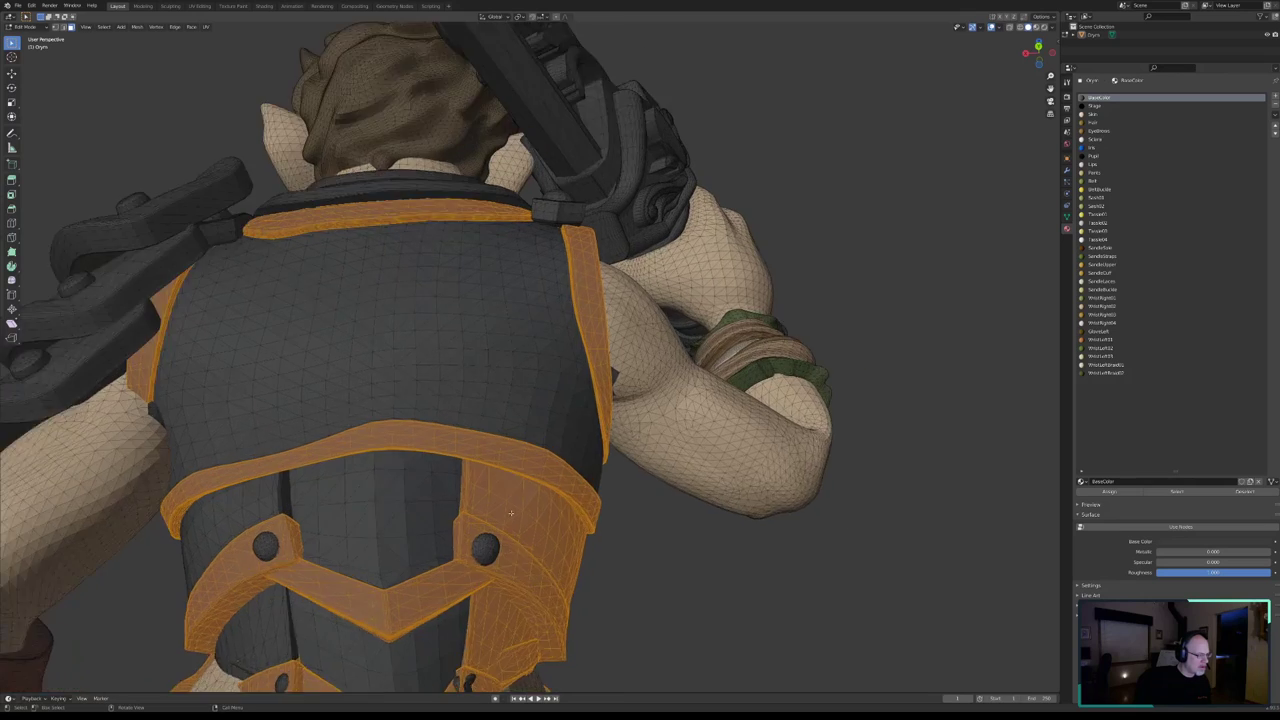
- Deselect body faces beside the side strap's vertical piece, pointed tip, junction and cutout
scroll(588, 360, up, 4)
scroll(588, 360, up, 2)
middle_drag(588, 360, 539, 430)
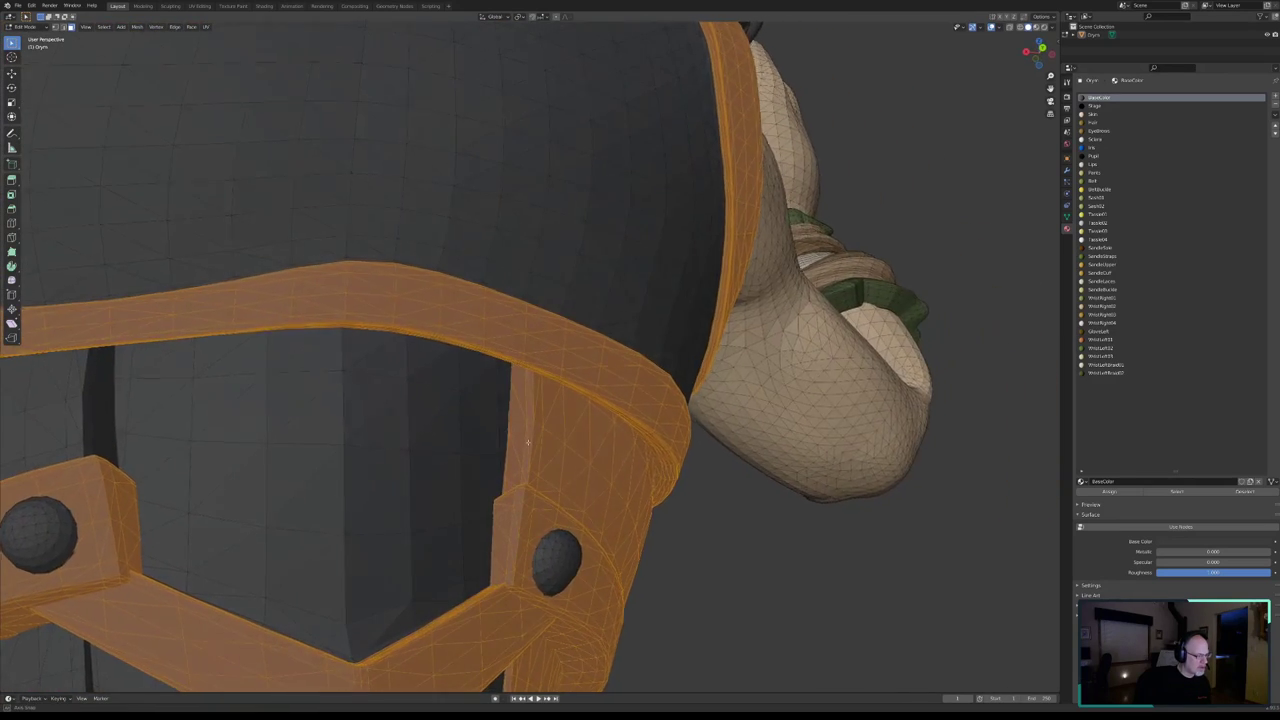
key(c)
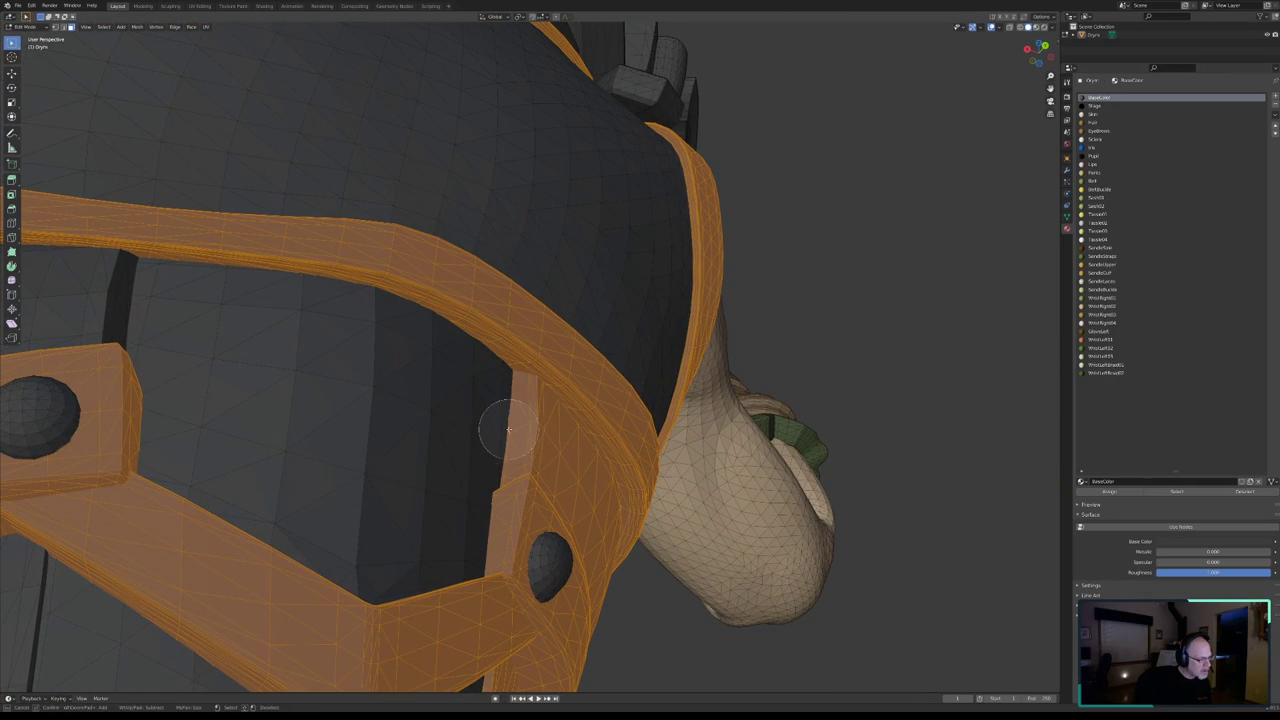
middle_drag(505, 402, 486, 450)
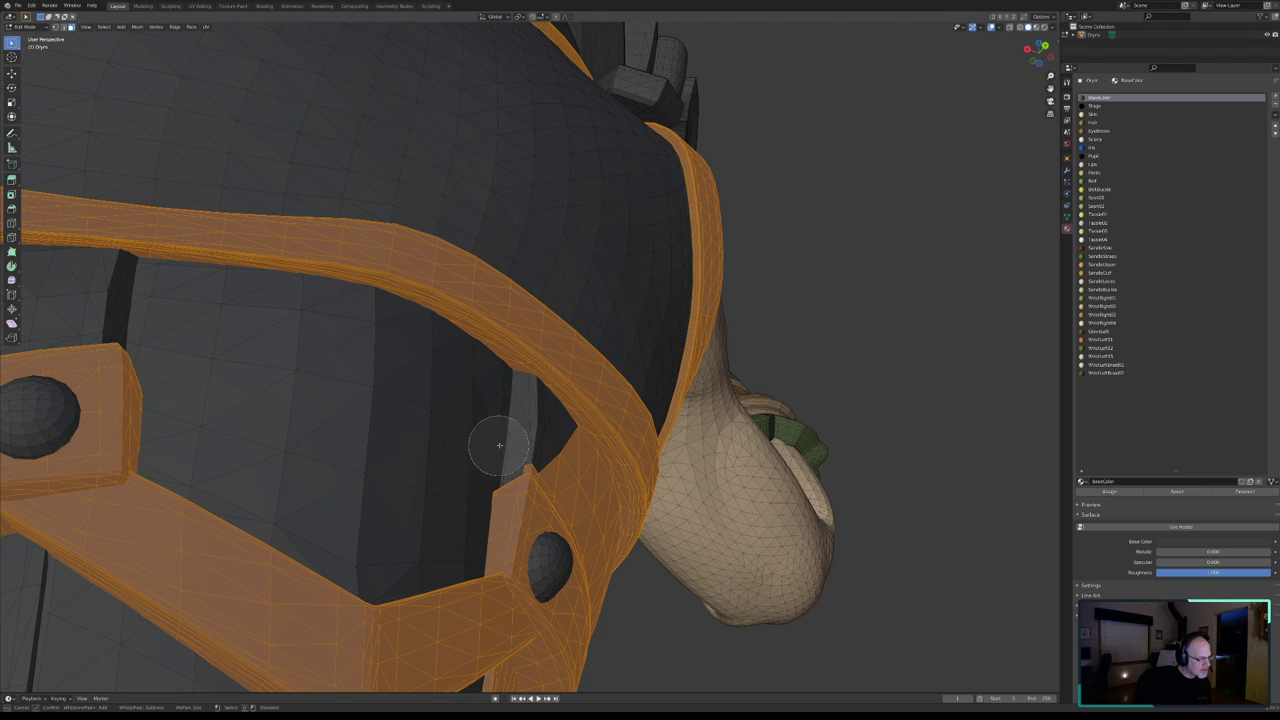
middle_drag(347, 445, 500, 443)
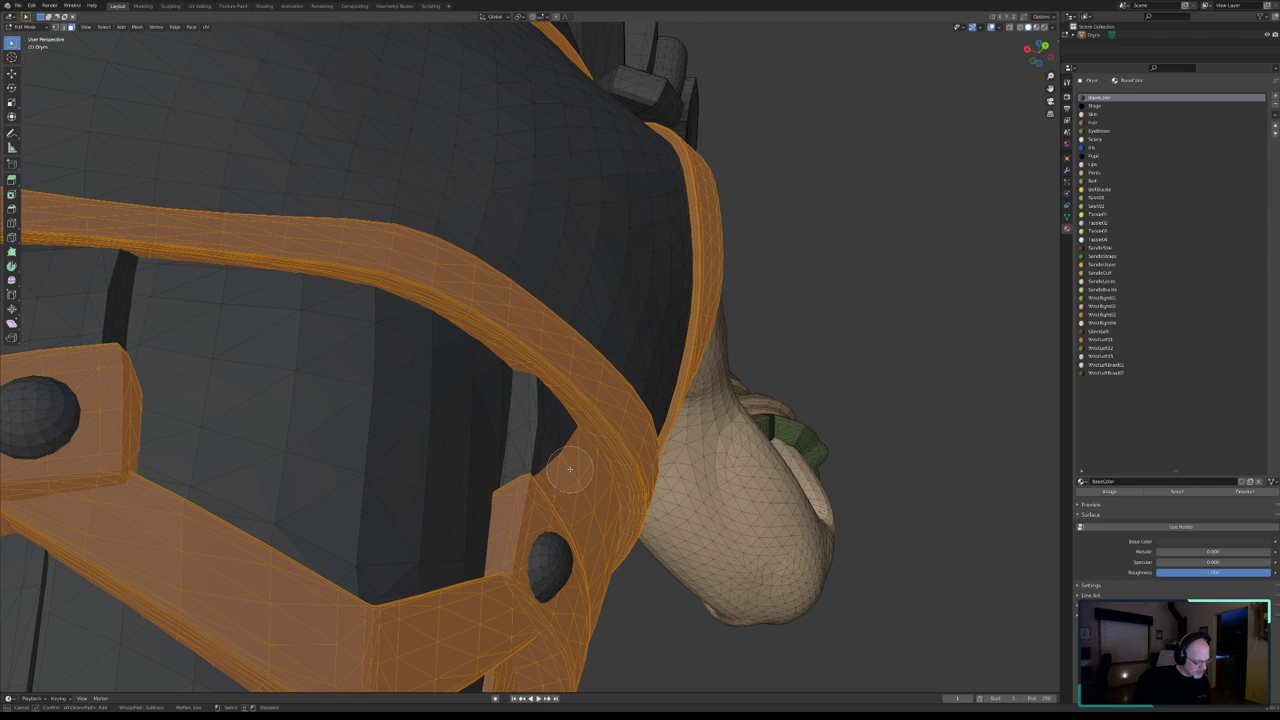
mouse_move(569, 470)
middle_down()
mouse_move(594, 489)
mouse_move(526, 492)
middle_up()
key(Escape)
key(c)
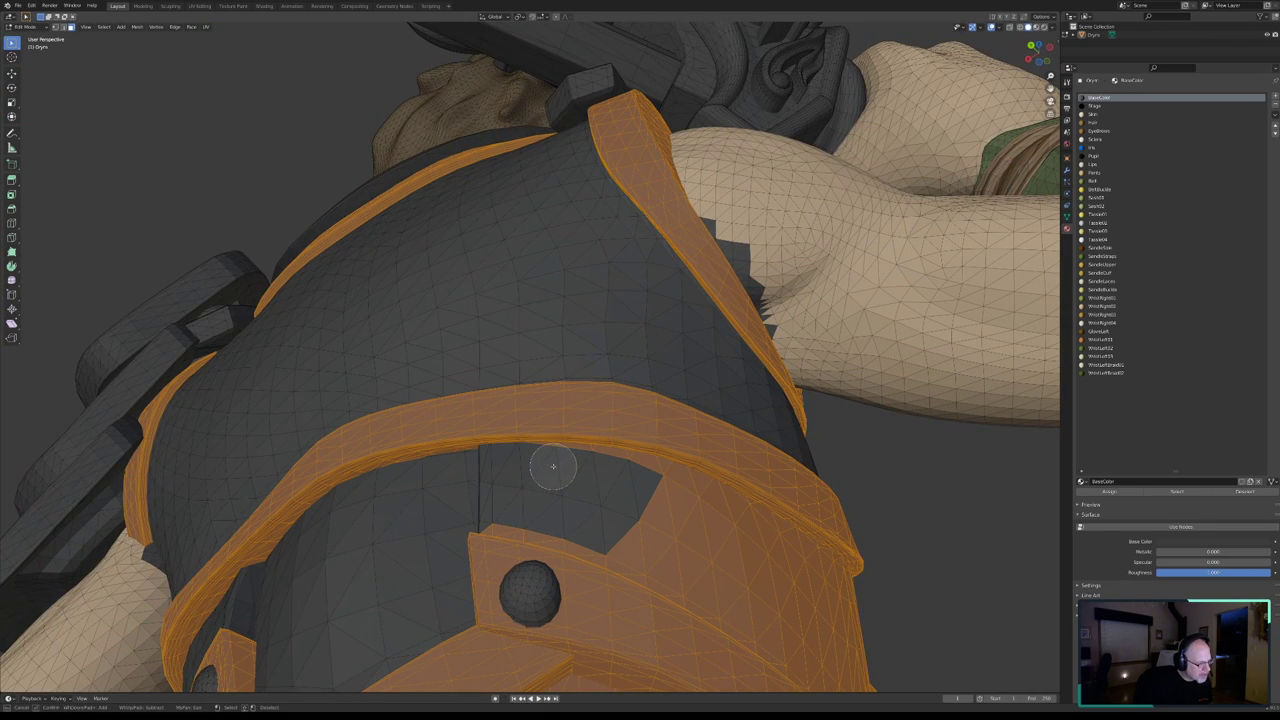
mouse_move(552, 468)
middle_down()
mouse_move(751, 531)
mouse_move(814, 571)
mouse_move(809, 609)
mouse_move(786, 614)
mouse_move(646, 534)
mouse_move(494, 509)
mouse_move(533, 515)
middle_up()
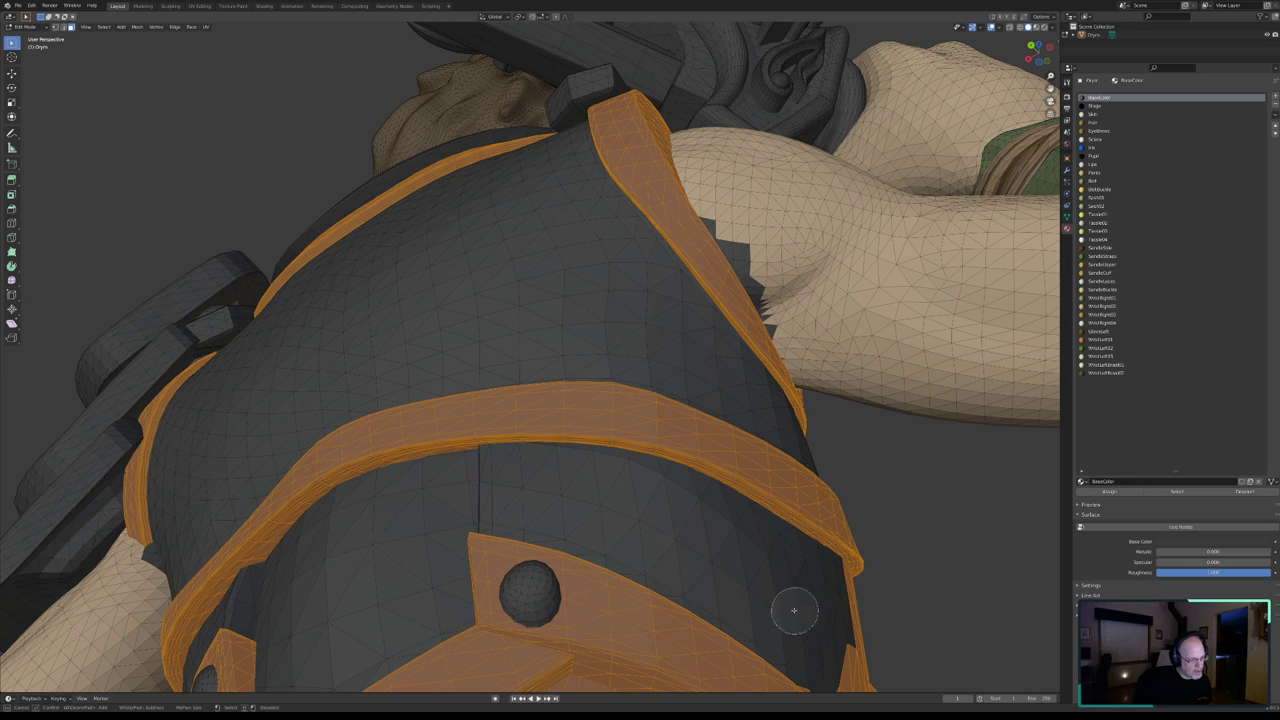
right_click(795, 606)
- Deselect the body faces inside the bracket by the arm
mouse_move(795, 606)
middle_down()
mouse_move(644, 511)
mouse_move(453, 431)
mouse_move(507, 433)
middle_up()
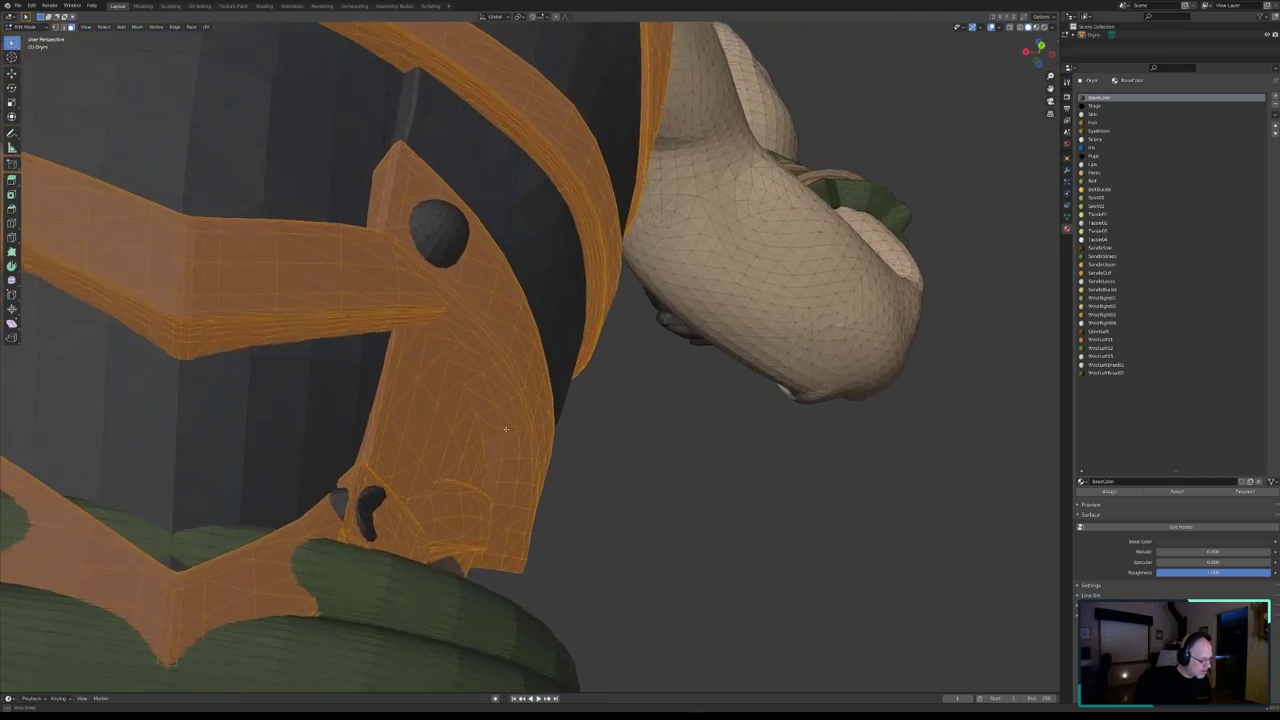
mouse_move(334, 435)
middle_down()
mouse_move(364, 458)
mouse_move(405, 402)
middle_up()
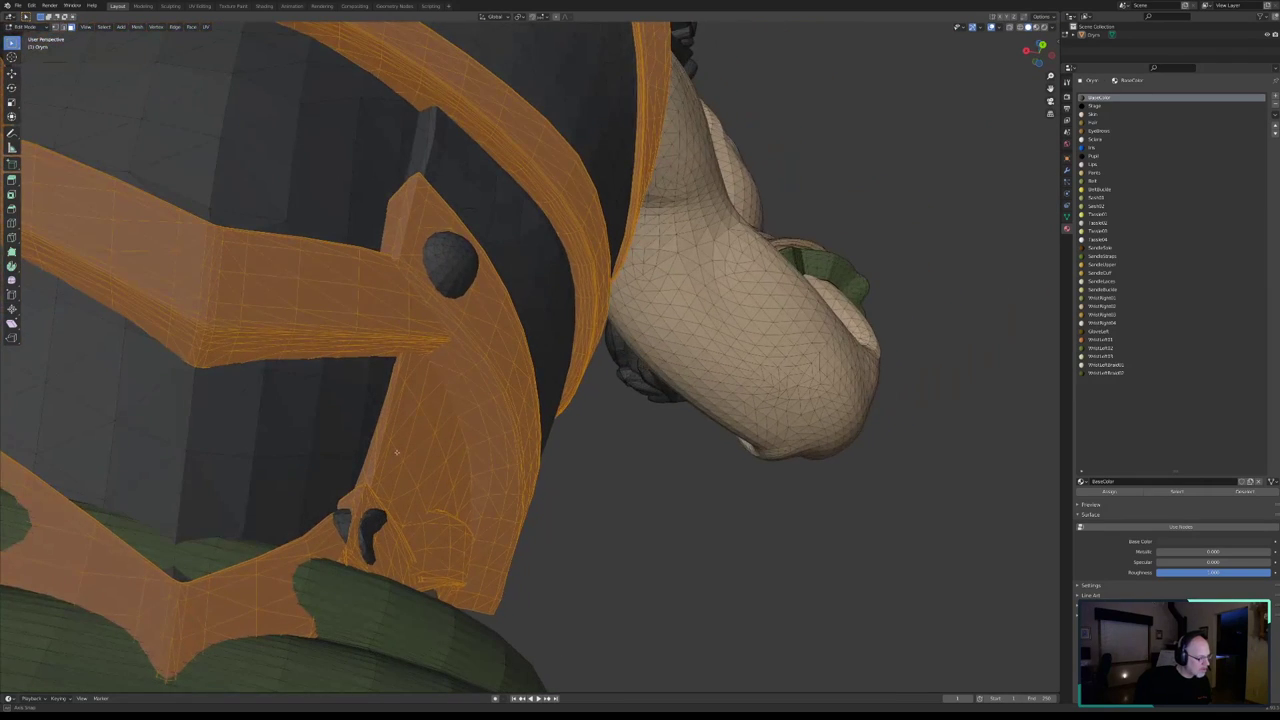
drag(398, 386, 421, 396)
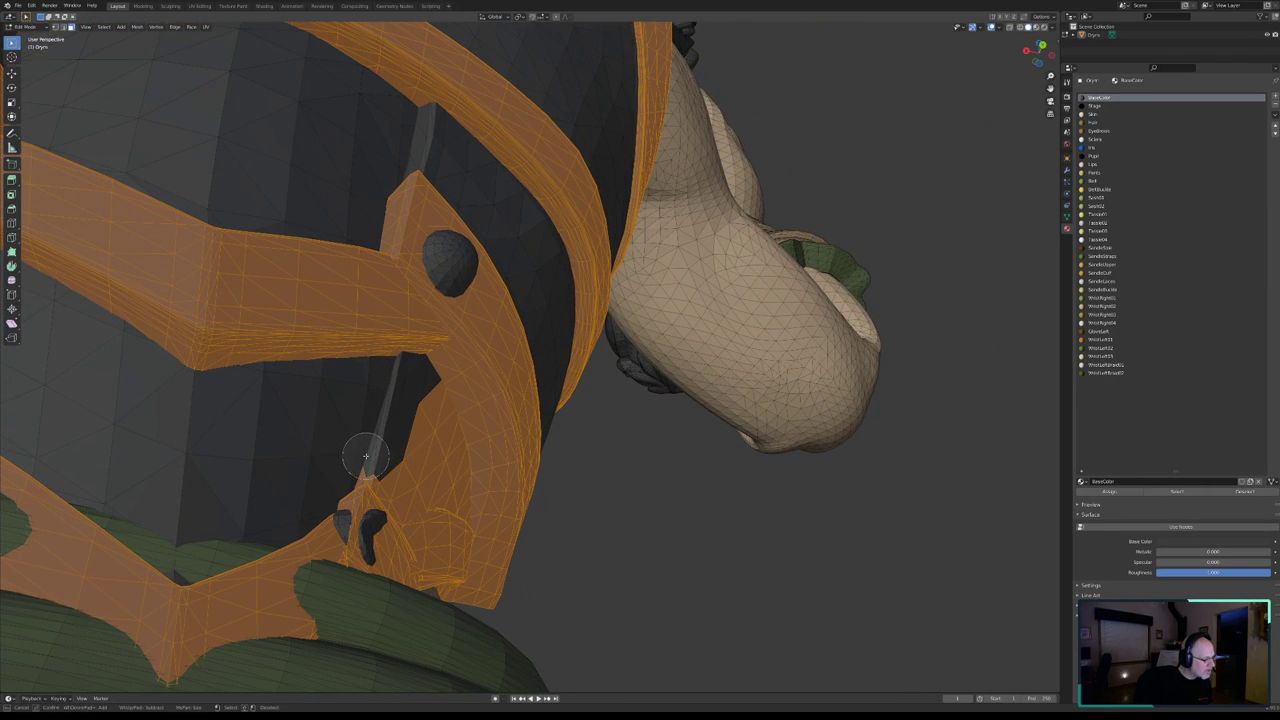
drag(397, 476, 440, 462)
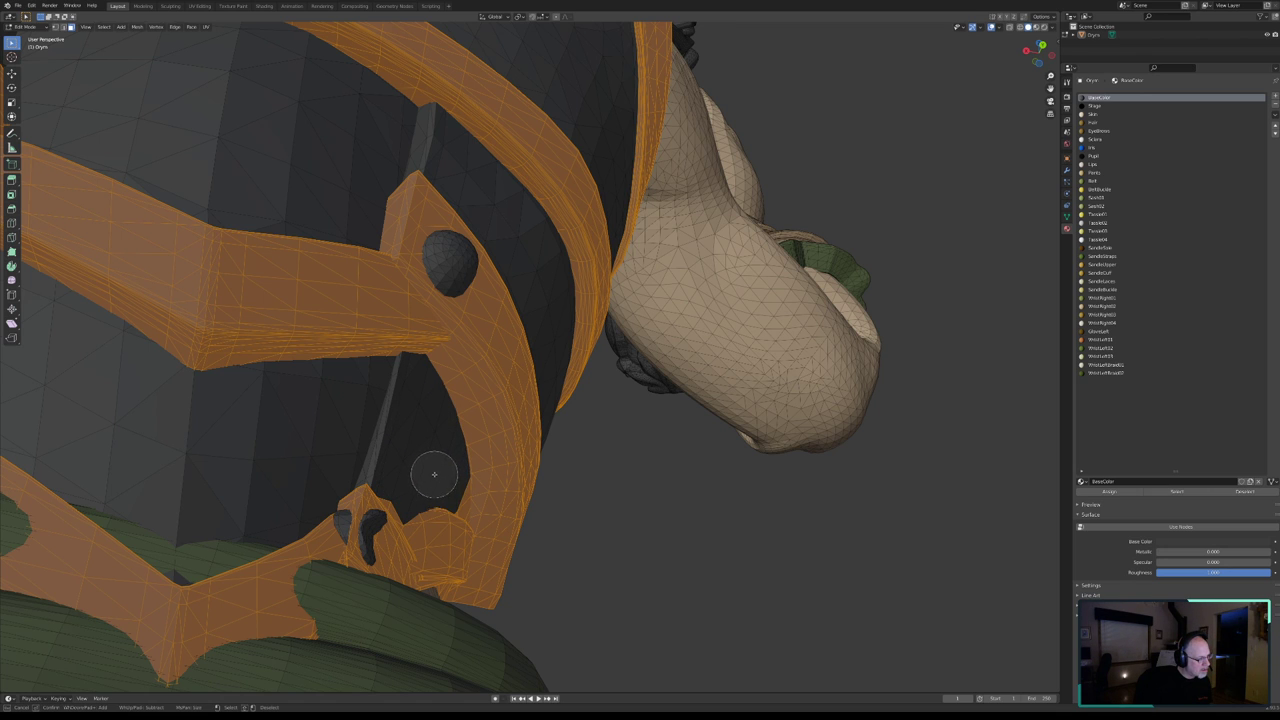
mouse_move(440, 462)
middle_down()
mouse_move(396, 472)
mouse_move(378, 495)
middle_up()
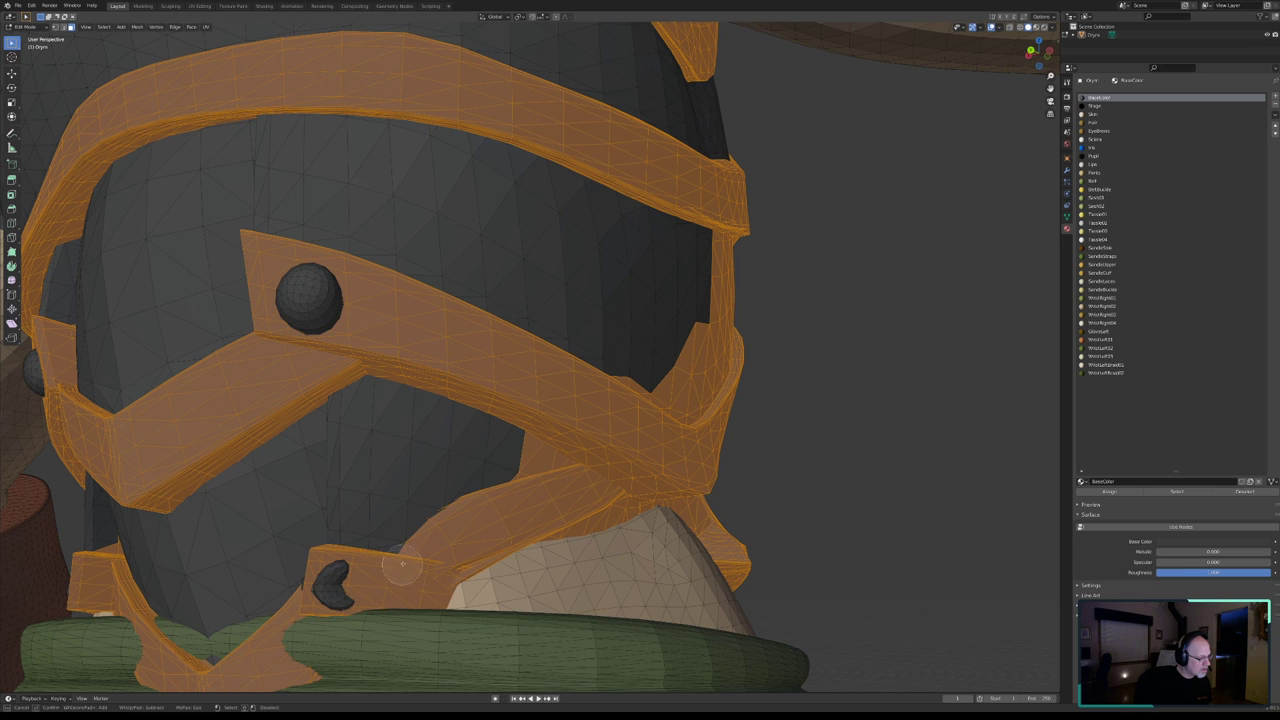
right_click(524, 474)
- Deselect the small body patches between and beside the crossing back straps
scroll(534, 464, up, 2)
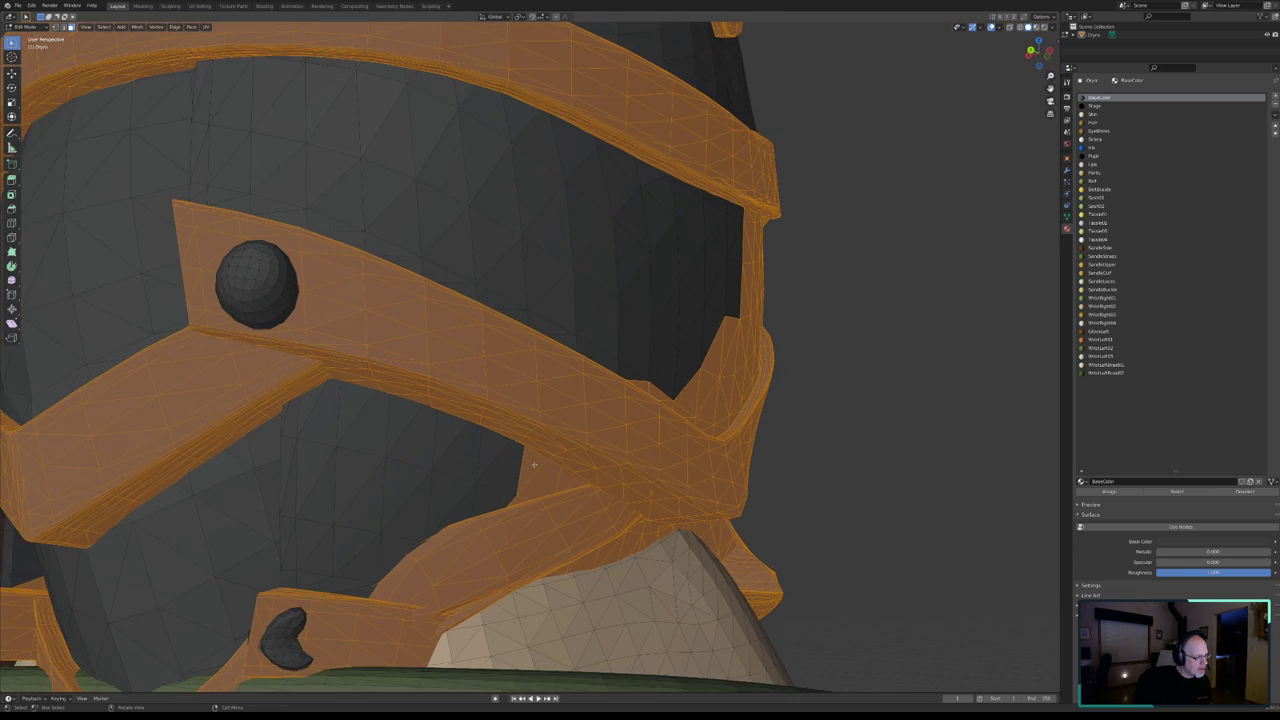
scroll(515, 452, up, 2)
scroll(495, 438, up, 2)
scroll(461, 417, up, 2)
scroll(461, 417, down, 2)
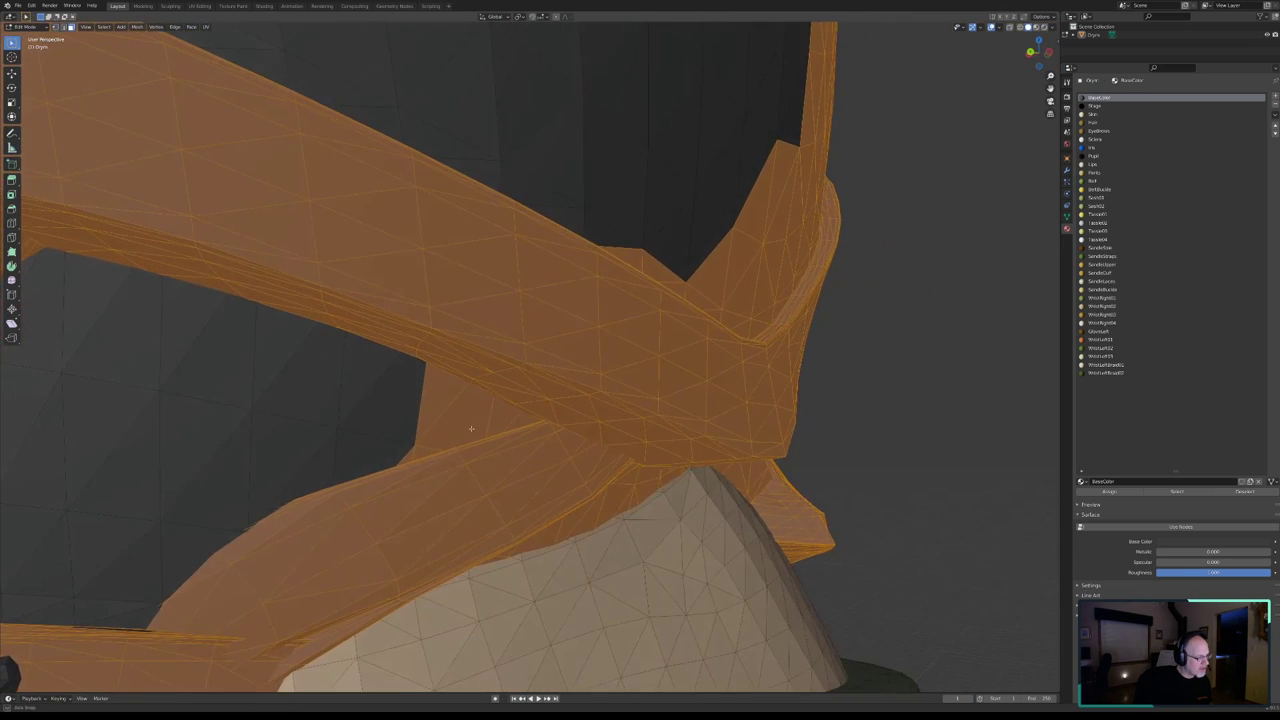
key(c)
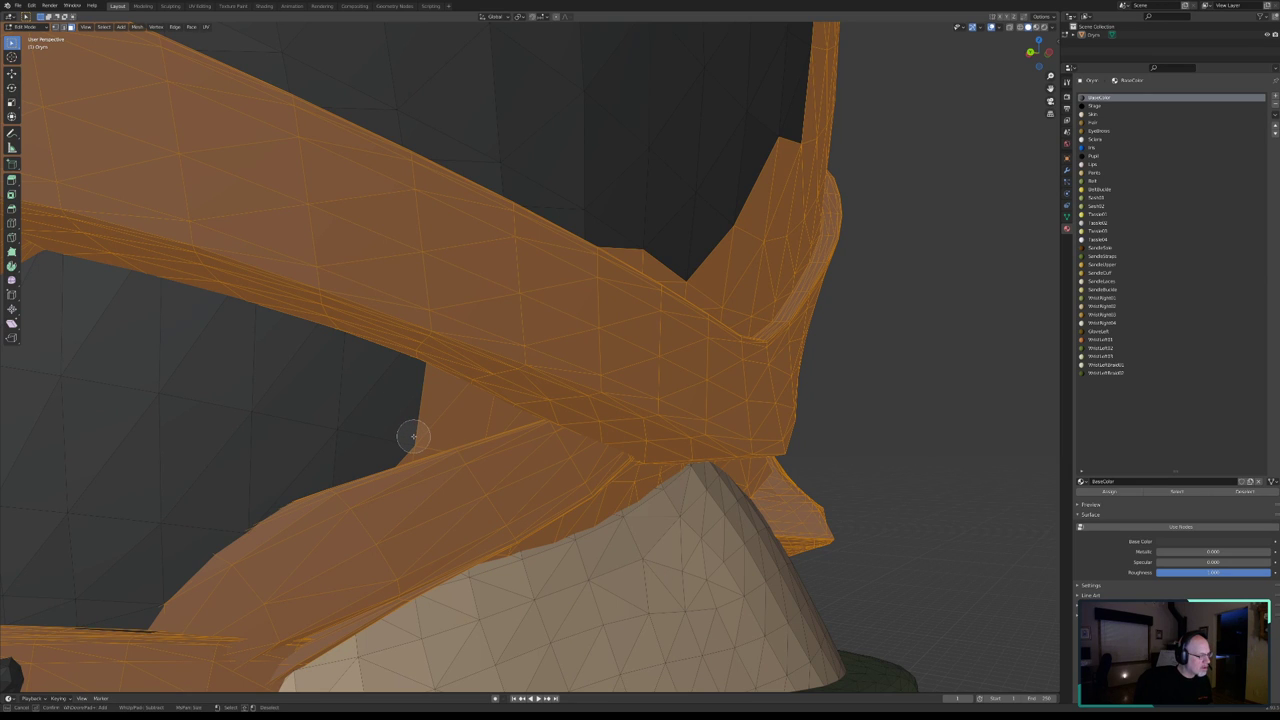
click(413, 436)
click(509, 419)
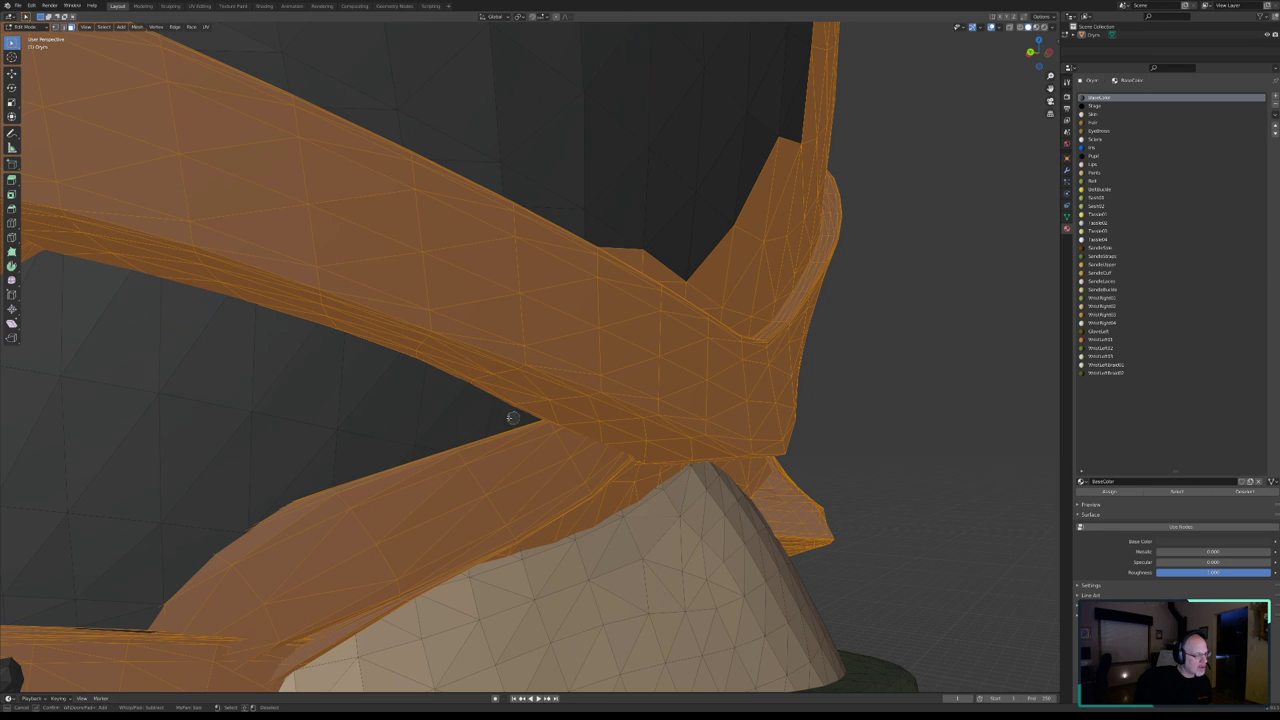
middle_drag(447, 425, 348, 372)
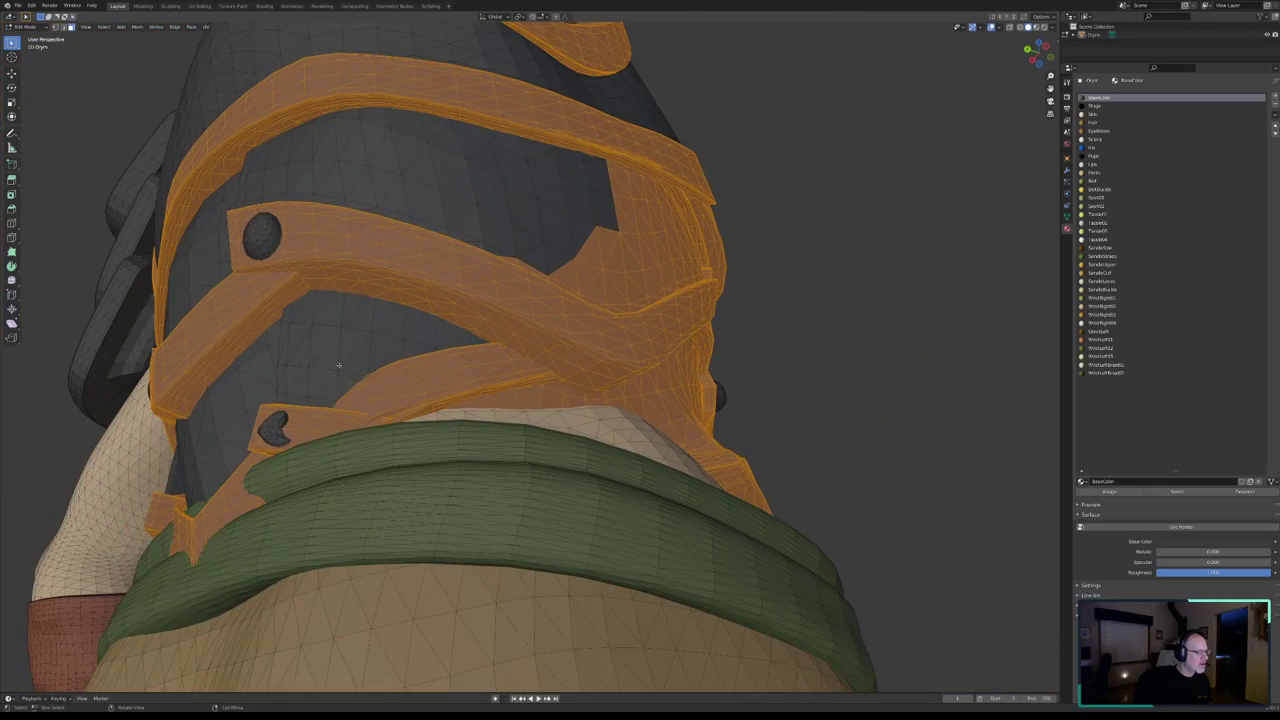
- From a back view, deselect a band of body faces and a small patch between the harness straps
scroll(338, 365, down, 3)
mouse_move(338, 365)
middle_down()
mouse_move(388, 415)
mouse_move(502, 403)
mouse_move(450, 399)
mouse_move(556, 428)
middle_up()
scroll(556, 428, up, 3)
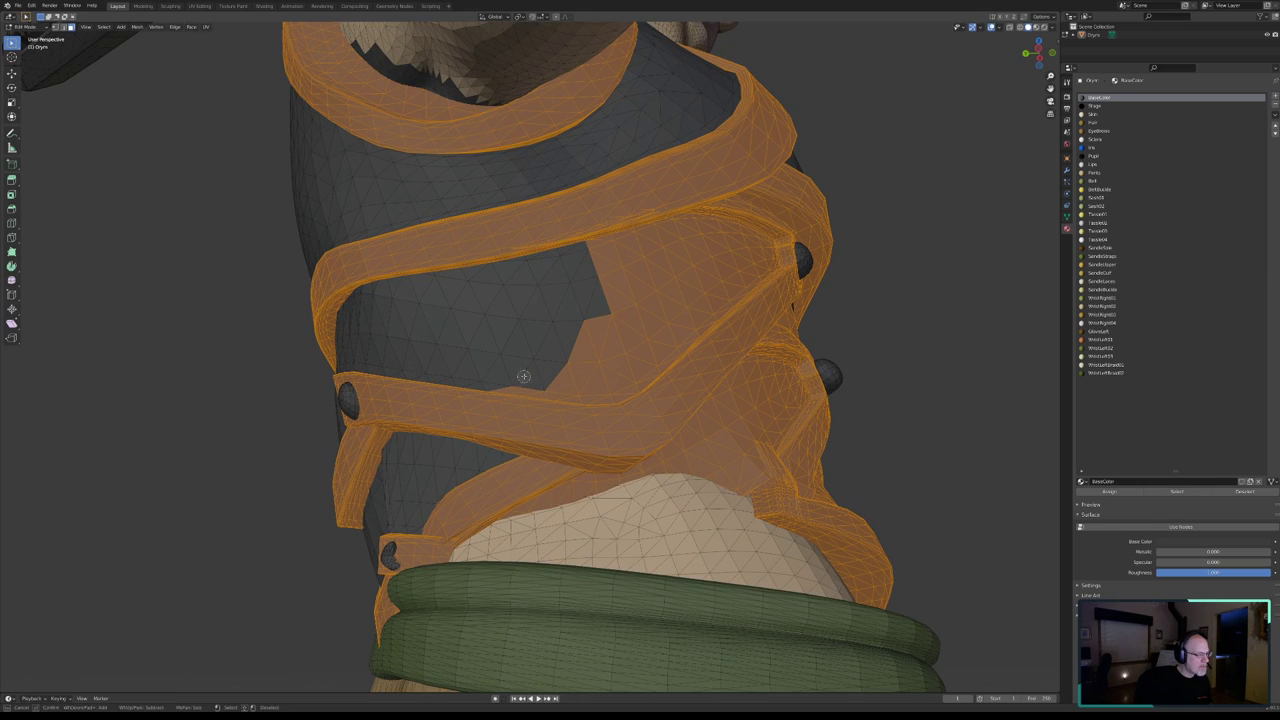
key(c)
mouse_move(518, 375)
middle_down()
mouse_move(620, 379)
mouse_move(651, 351)
mouse_move(684, 311)
mouse_move(608, 257)
mouse_move(664, 238)
middle_up()
middle_drag(608, 291, 600, 337)
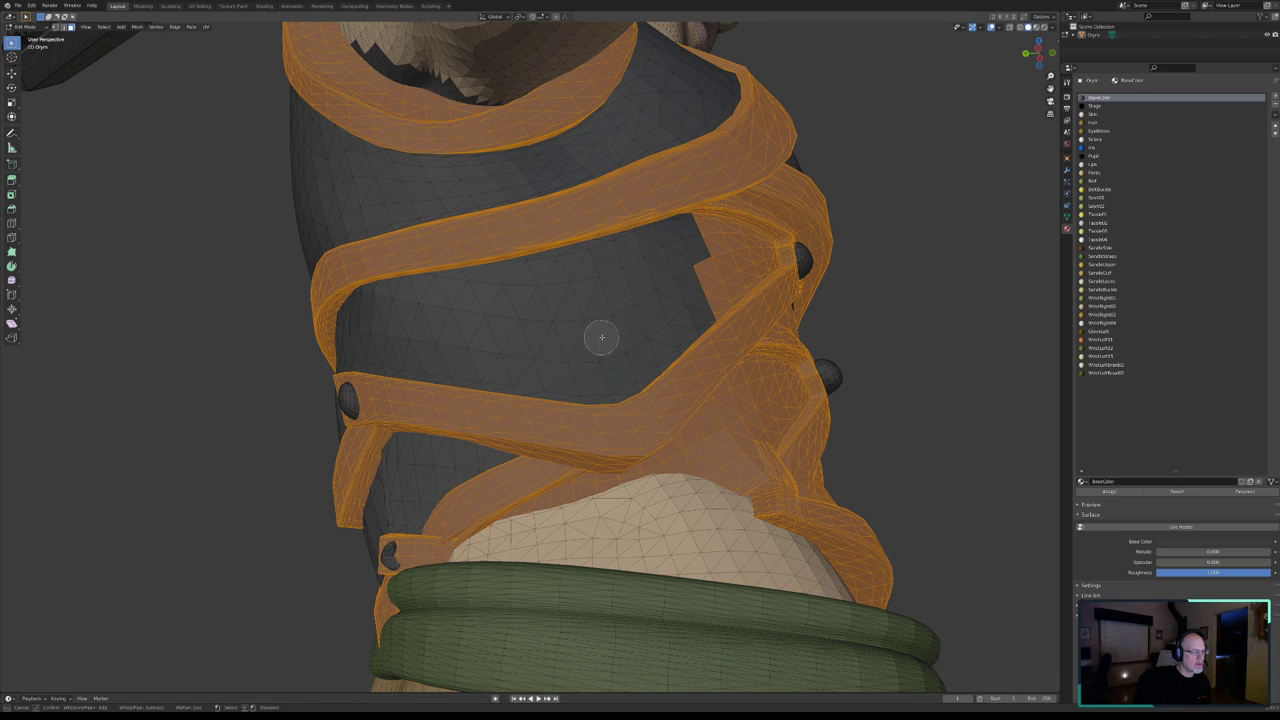
right_click(643, 343)
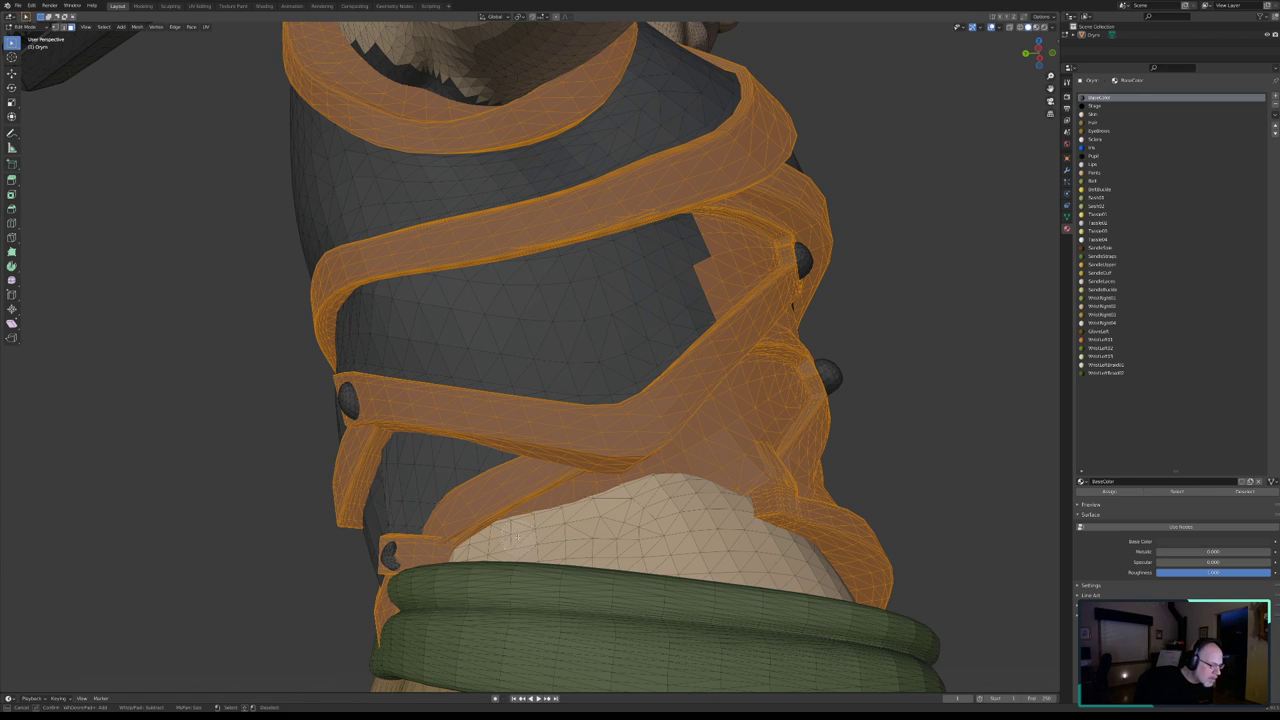
- Deselect the body faces above the lower strap, along its edge, and under the strap crossing
key(c)
middle_click(530, 521)
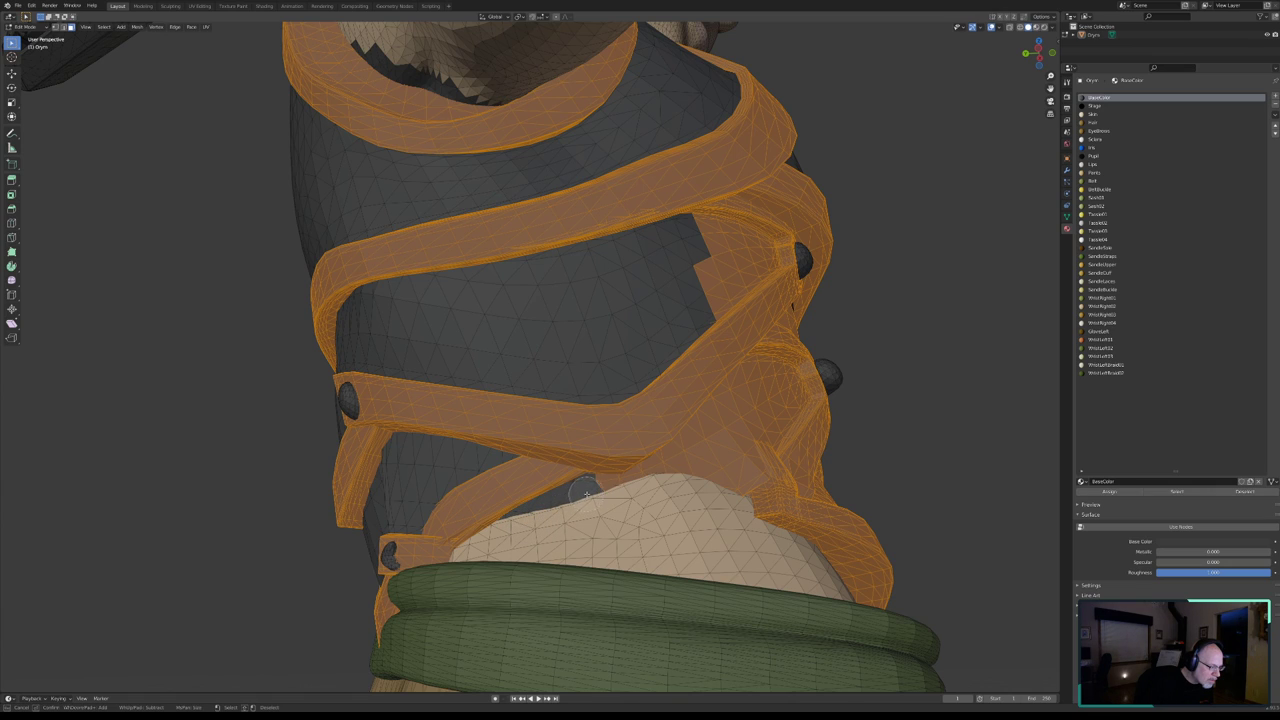
mouse_move(587, 493)
middle_down()
mouse_move(617, 456)
mouse_move(690, 460)
mouse_move(725, 408)
middle_up()
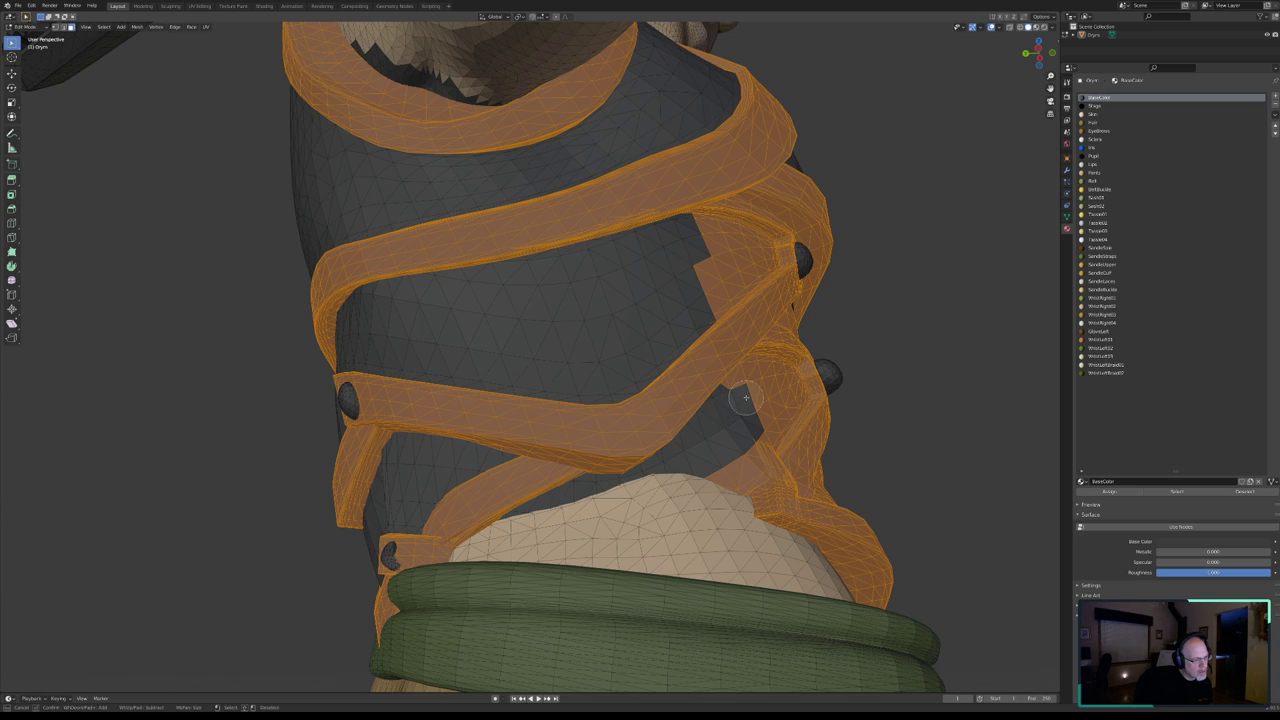
middle_drag(744, 396, 756, 378)
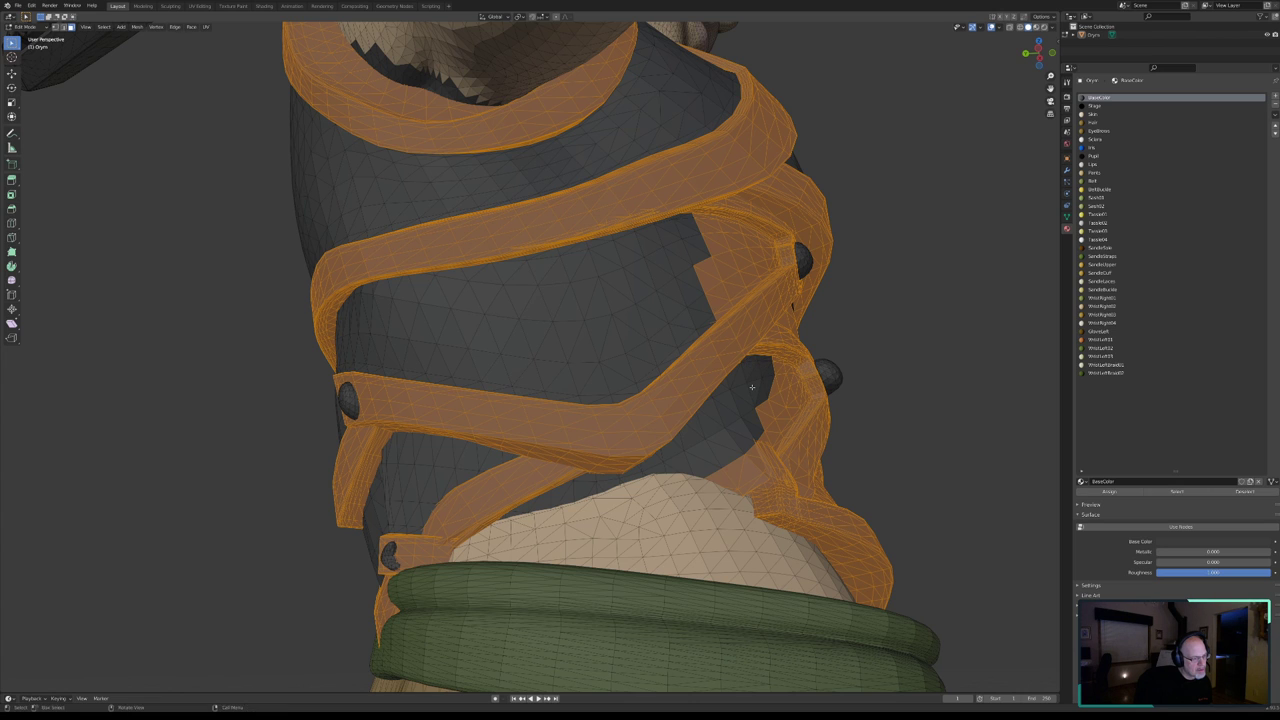
middle_drag(754, 376, 734, 376)
key(c)
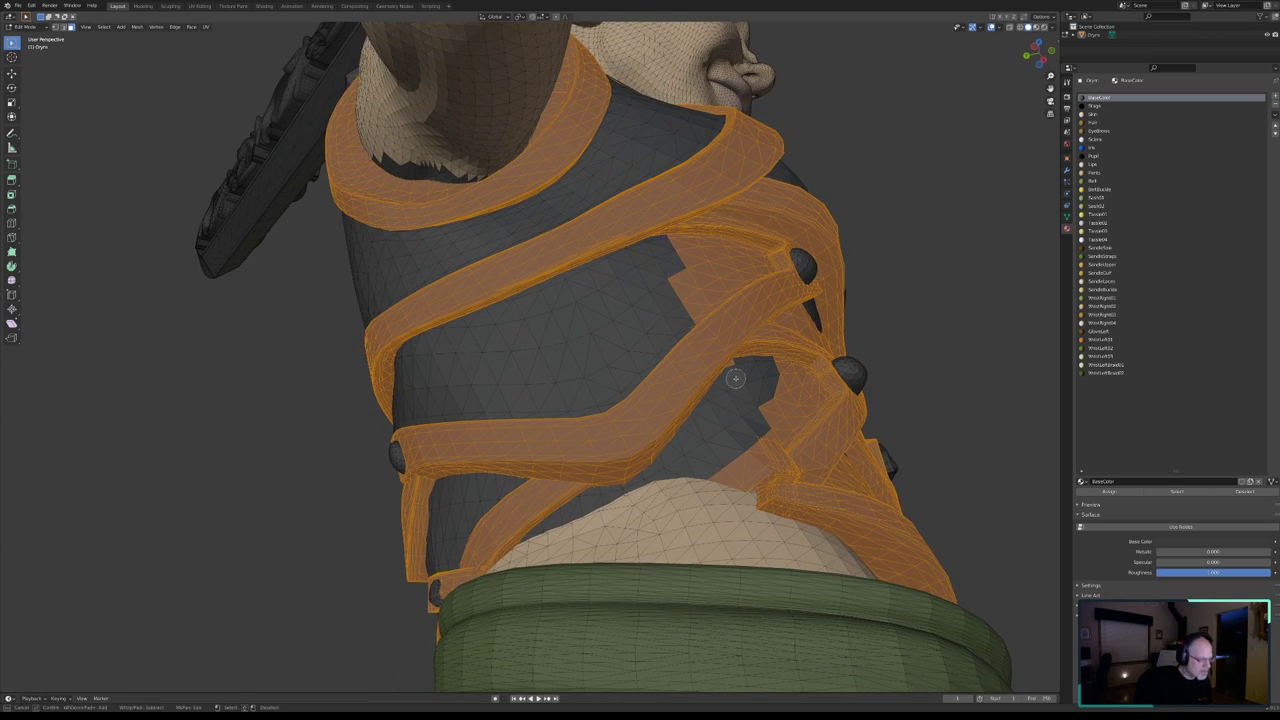
- Deselect the body faces showing through the gap between the chest straps
right_click(746, 432)
scroll(765, 441, up, 2)
scroll(700, 400, up, 2)
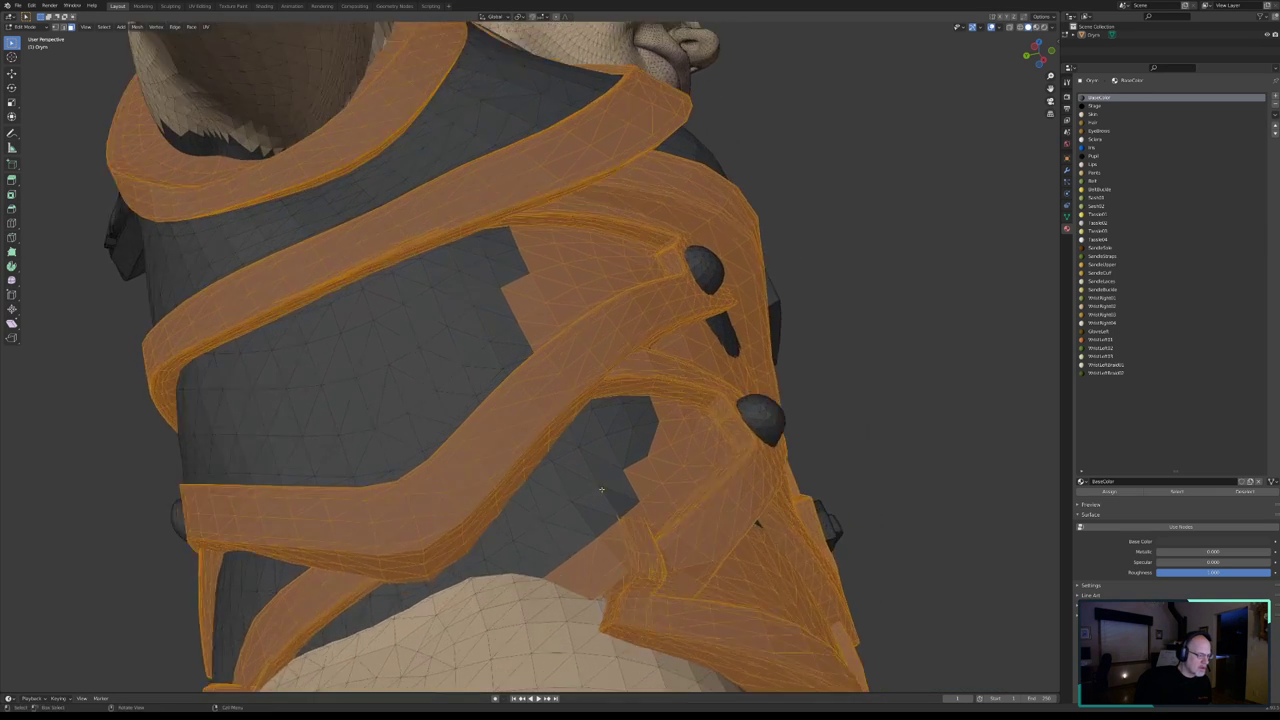
scroll(600, 350, up, 2)
scroll(512, 307, up, 2)
middle_drag(512, 307, 552, 439)
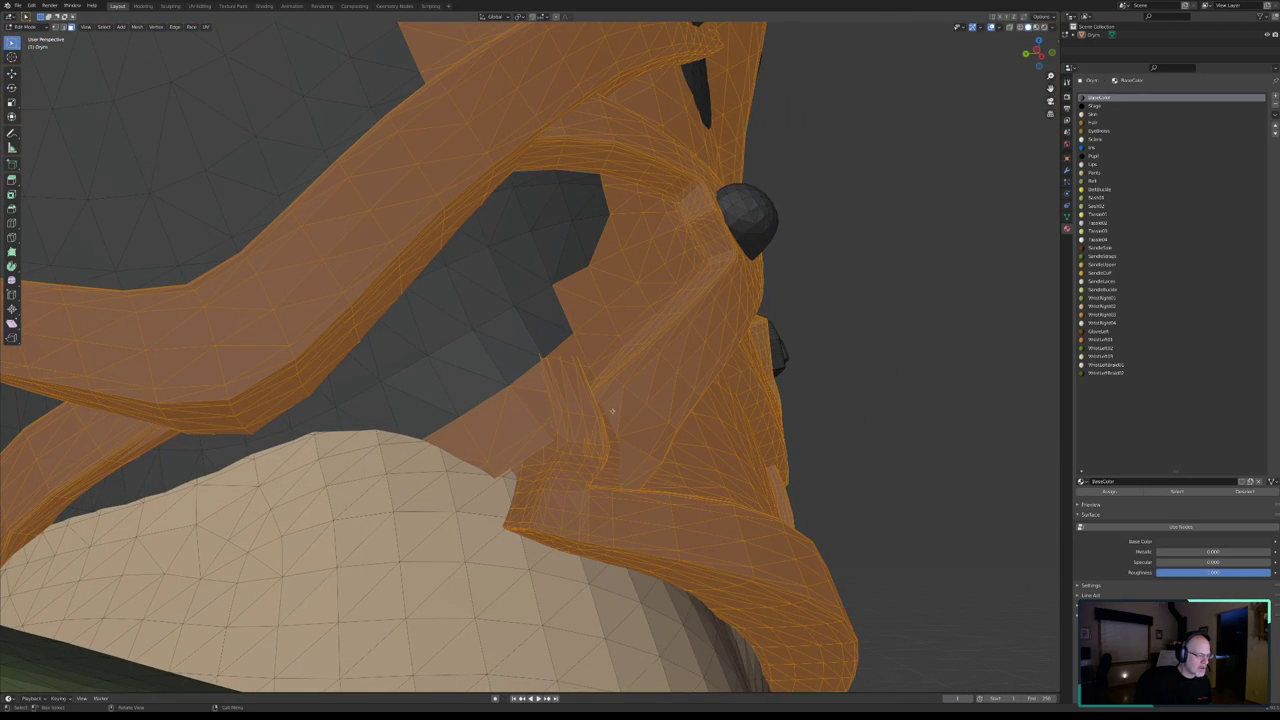
key(c)
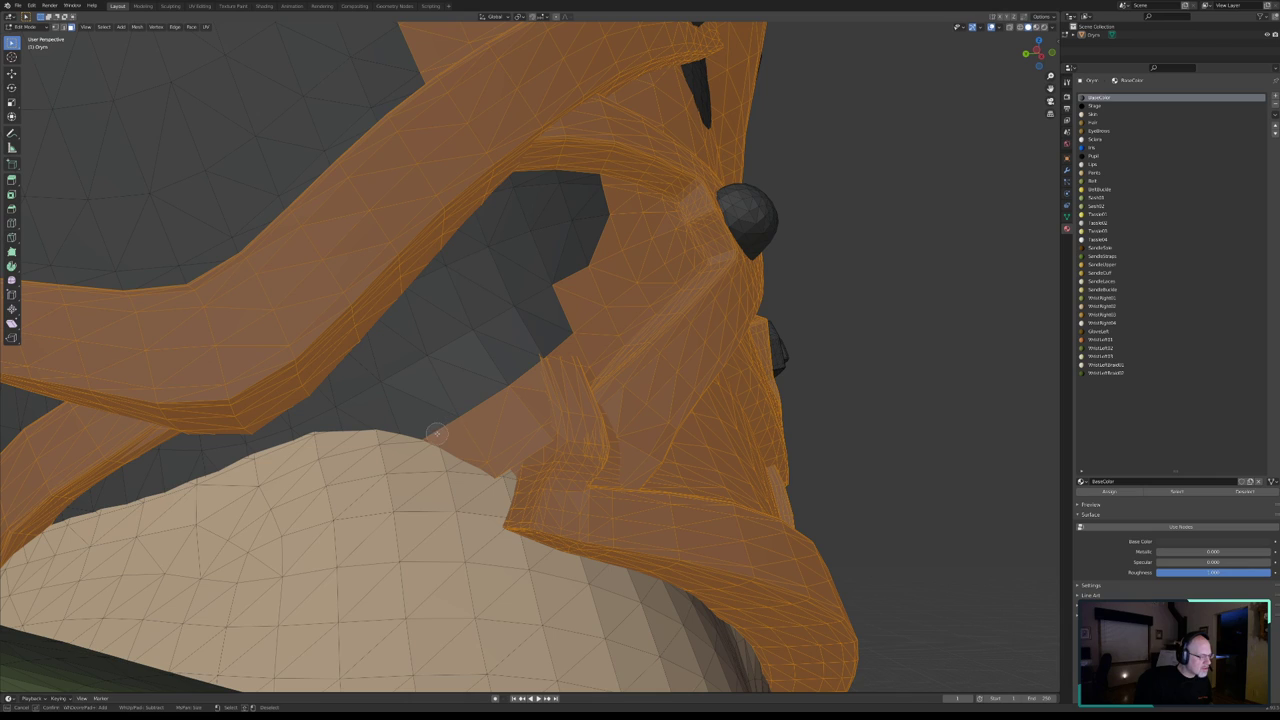
mouse_move(447, 438)
middle_down()
mouse_move(486, 452)
mouse_move(508, 443)
mouse_move(523, 429)
mouse_move(522, 389)
mouse_move(529, 423)
mouse_move(608, 191)
mouse_move(652, 210)
mouse_move(620, 285)
mouse_move(633, 268)
mouse_move(592, 259)
mouse_move(630, 254)
mouse_move(580, 262)
middle_up()
key(Escape)
- Deselect a small body patch and the faces along the chest strap edge
key(b)
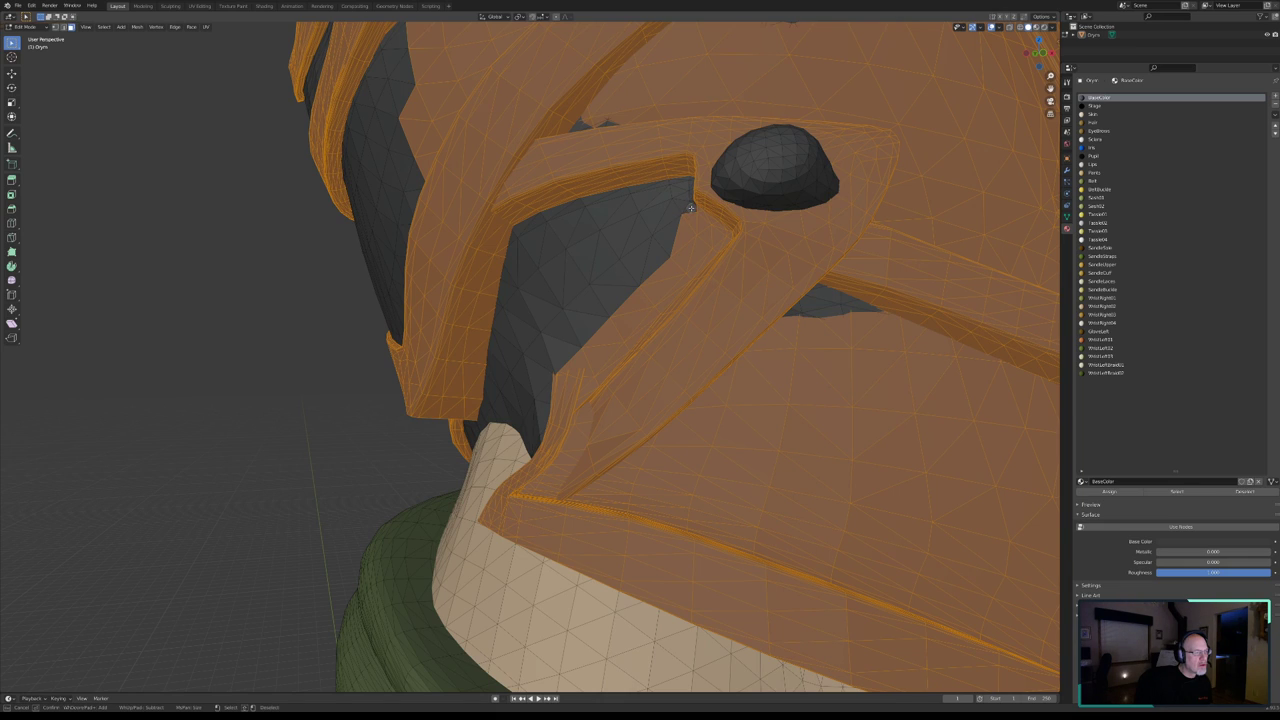
mouse_move(694, 213)
middle_down()
mouse_move(679, 257)
mouse_move(609, 306)
mouse_move(609, 326)
mouse_move(580, 352)
mouse_move(603, 342)
mouse_move(594, 378)
middle_up()
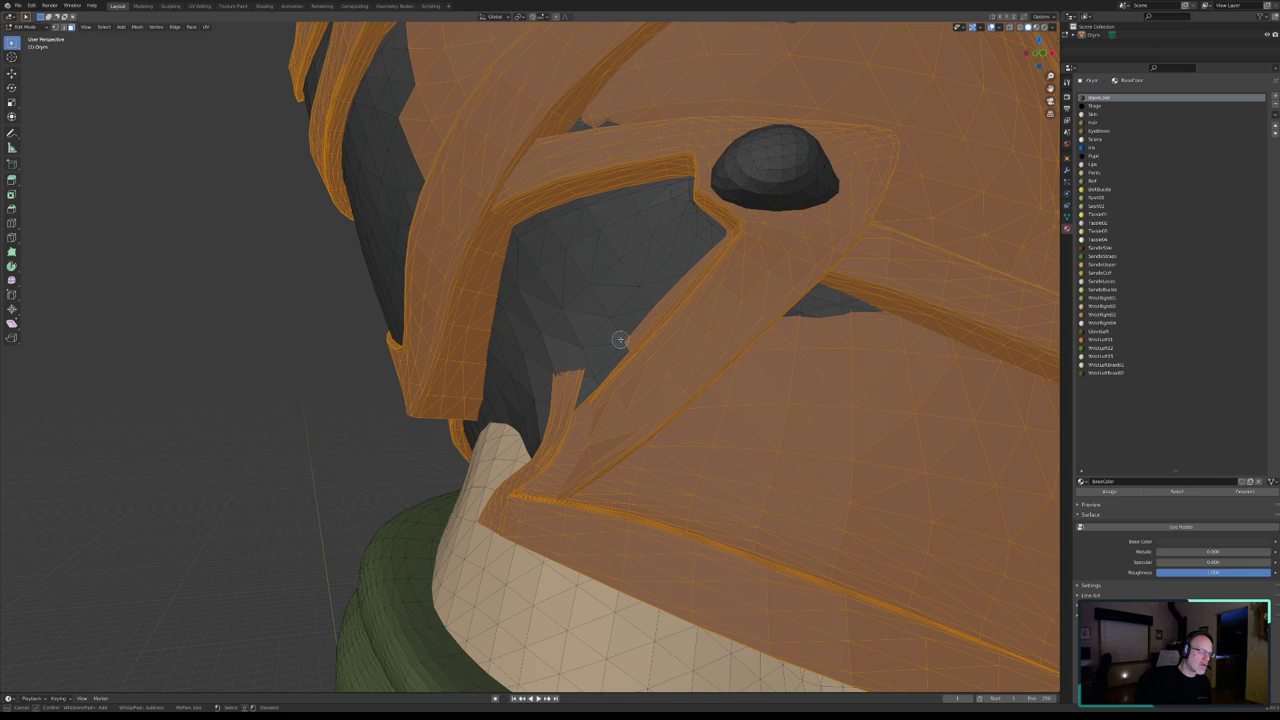
middle_drag(620, 340, 705, 246)
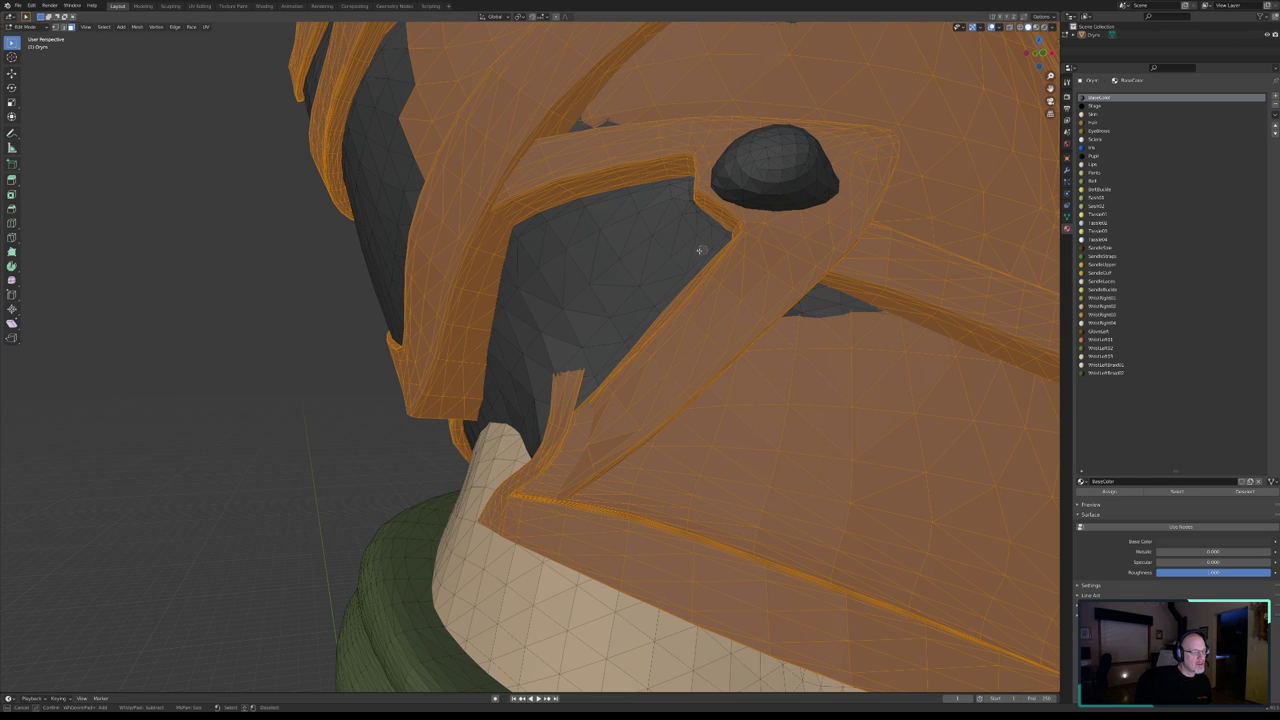
middle_drag(700, 250, 563, 376)
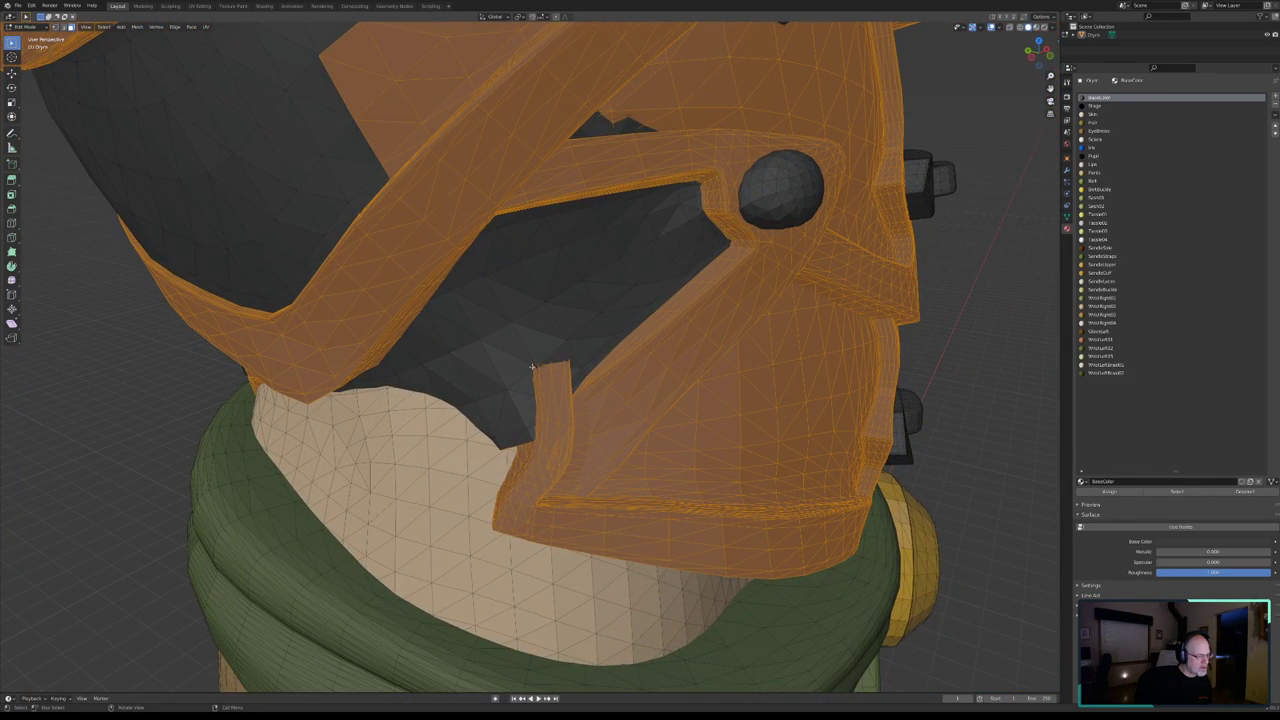
- Deselect body faces along the lower edge of the strap band
middle_drag(605, 418, 571, 421)
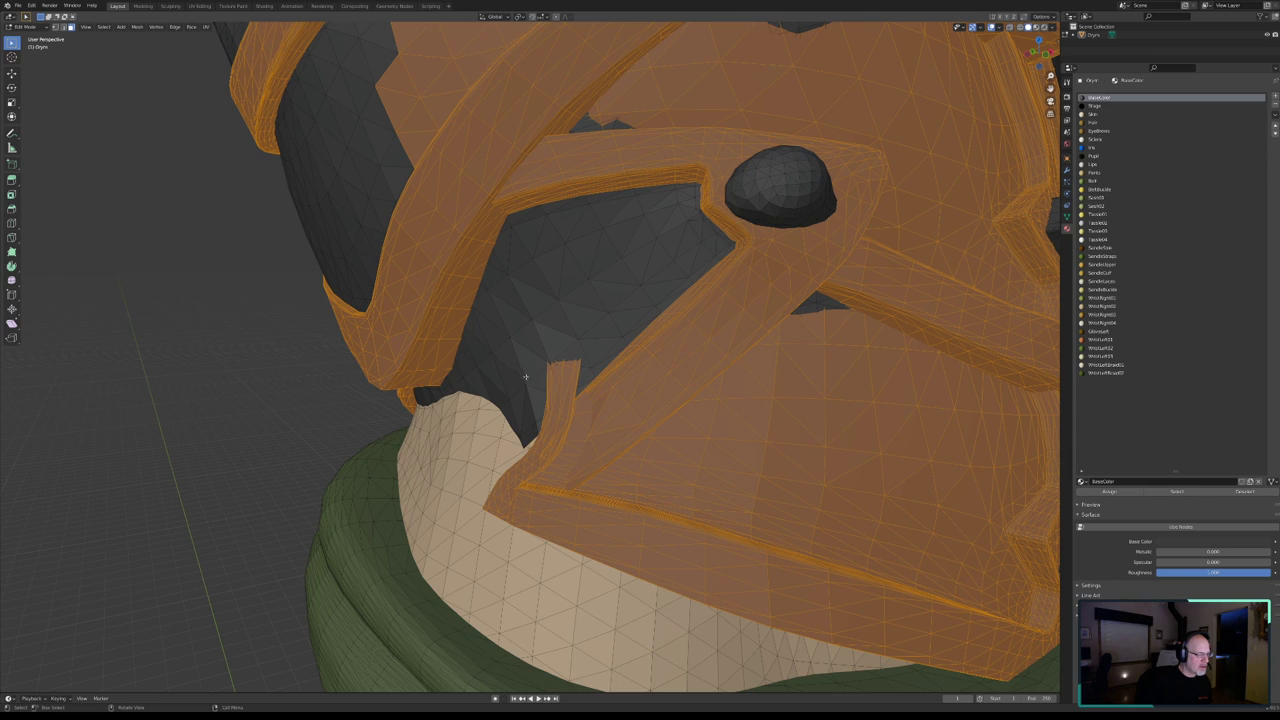
mouse_move(525, 376)
middle_down()
mouse_move(586, 342)
mouse_move(596, 357)
mouse_move(614, 285)
mouse_move(529, 306)
mouse_move(517, 449)
mouse_move(460, 457)
mouse_move(368, 327)
middle_up()
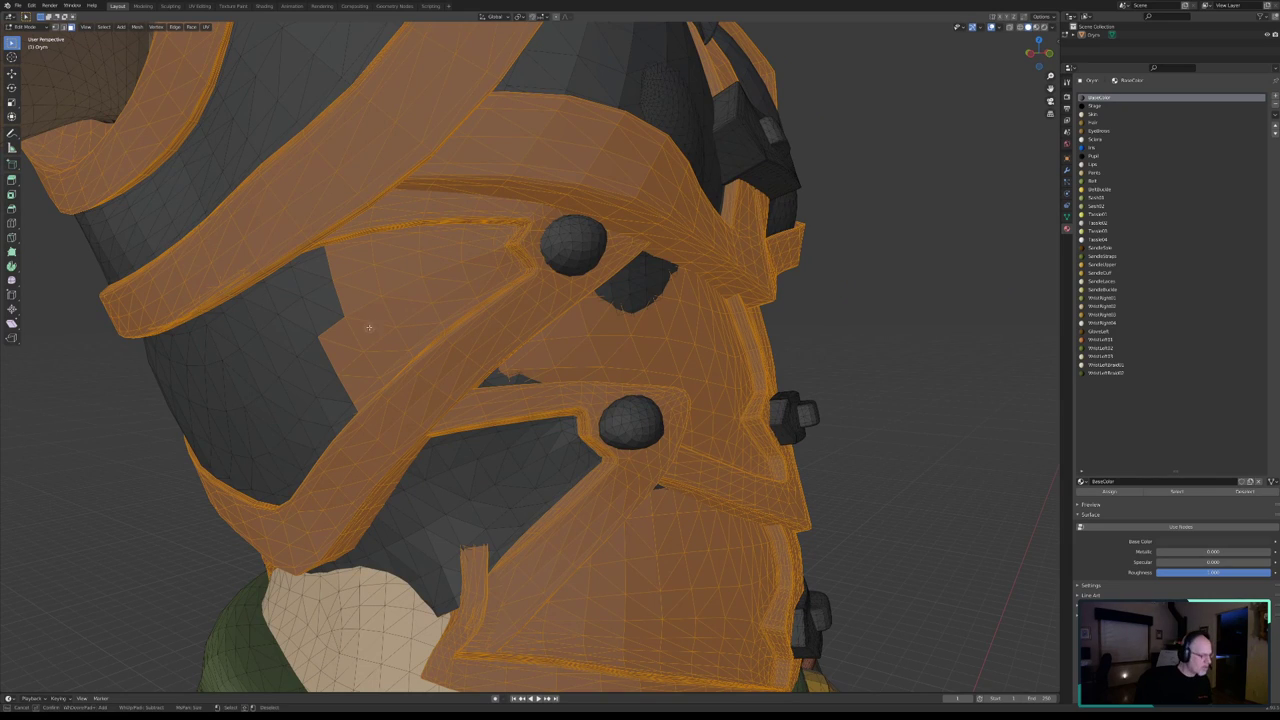
mouse_move(332, 268)
mouse_down()
mouse_move(442, 252)
mouse_move(337, 371)
mouse_move(350, 379)
mouse_up()
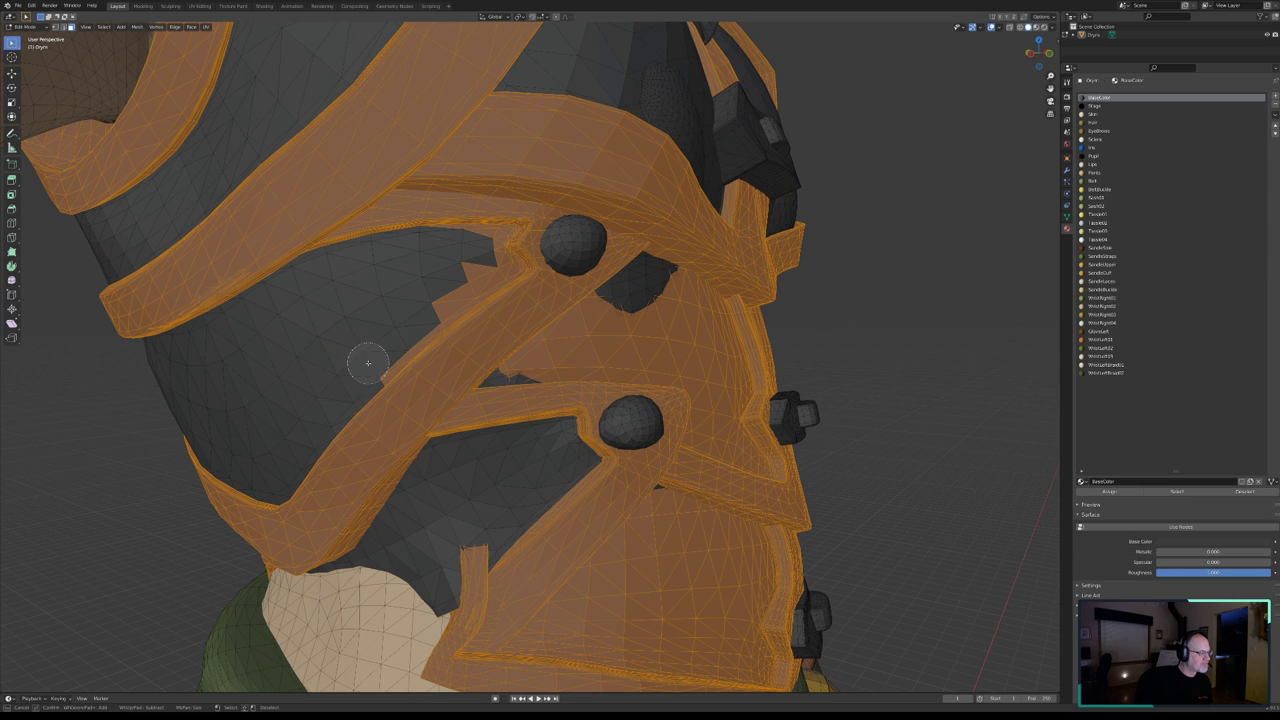
mouse_move(428, 307)
mouse_down()
mouse_move(487, 251)
mouse_move(465, 236)
mouse_up()
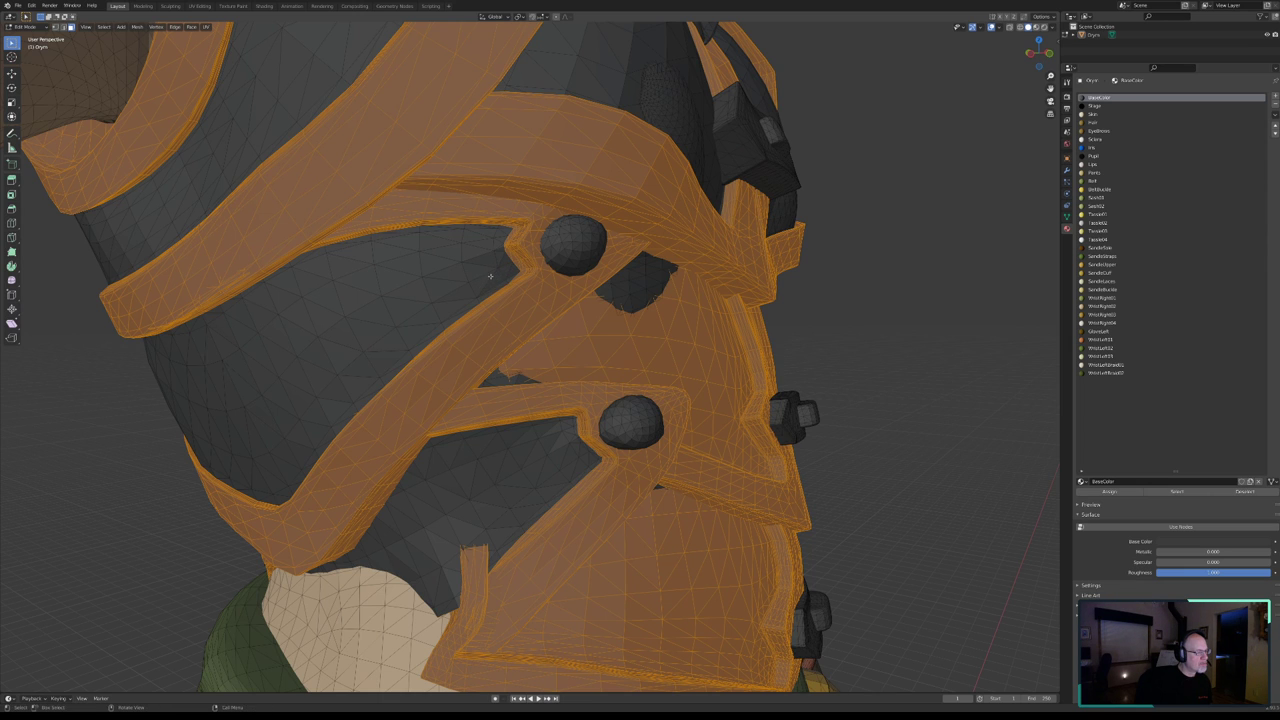
scroll(490, 278, up, 5)
mouse_move(490, 272)
shift+middle_down()
mouse_move(546, 465)
mouse_move(523, 366)
mouse_move(514, 371)
mouse_move(529, 371)
shift+middle_up()
- Deselect the faces beside the zigzag strap edge near the rivet
key(c)
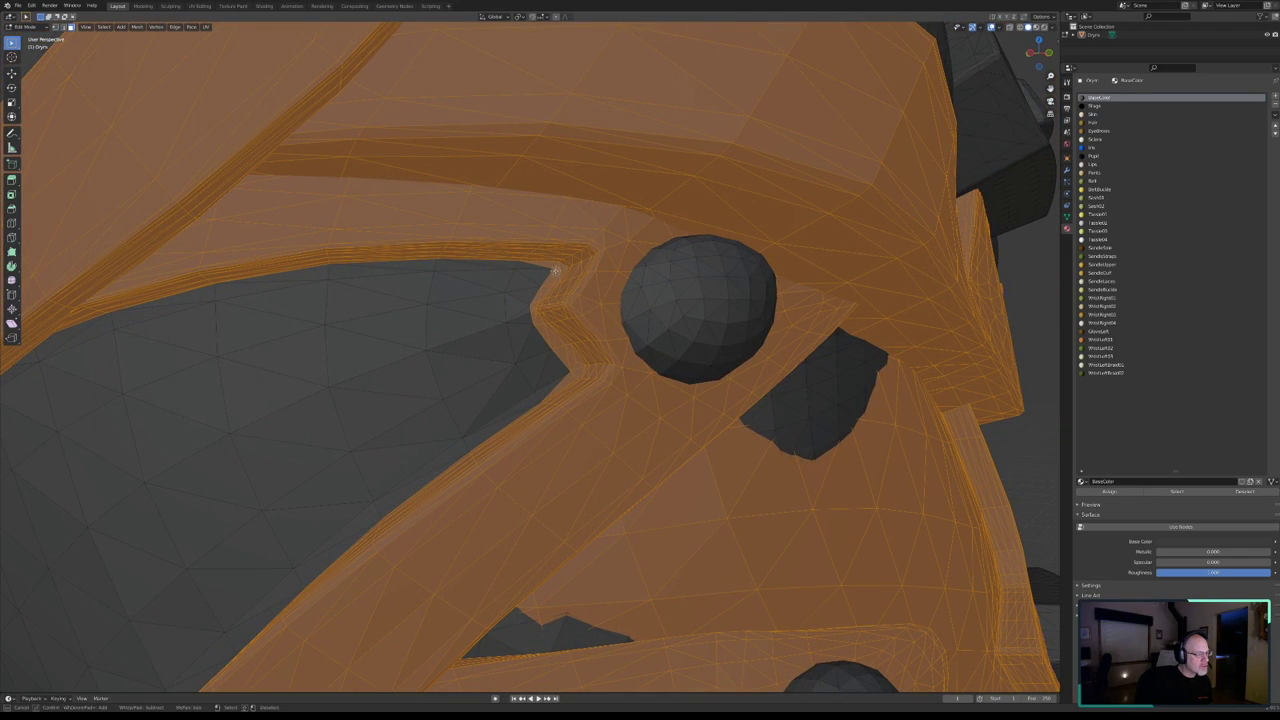
middle_click(555, 270)
middle_drag(548, 342, 561, 354)
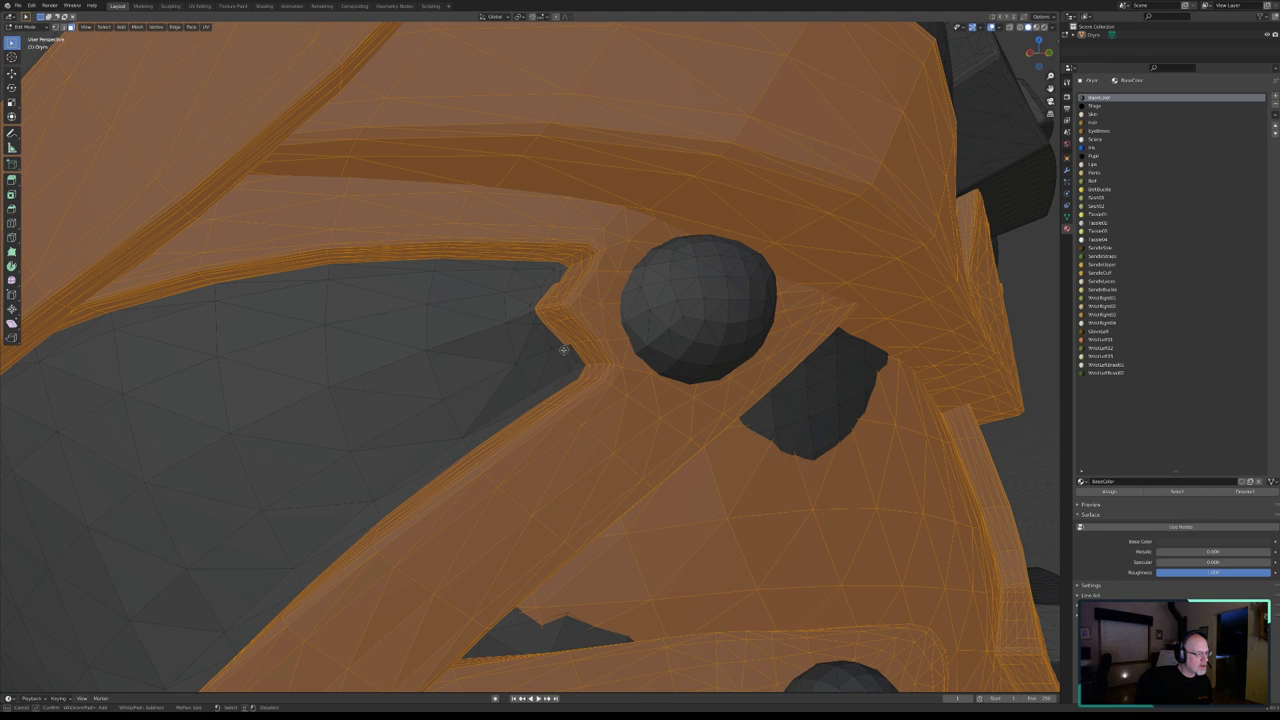
mouse_move(549, 365)
middle_down()
mouse_move(520, 366)
mouse_move(591, 337)
mouse_move(514, 651)
mouse_move(557, 344)
middle_up()
key(c)
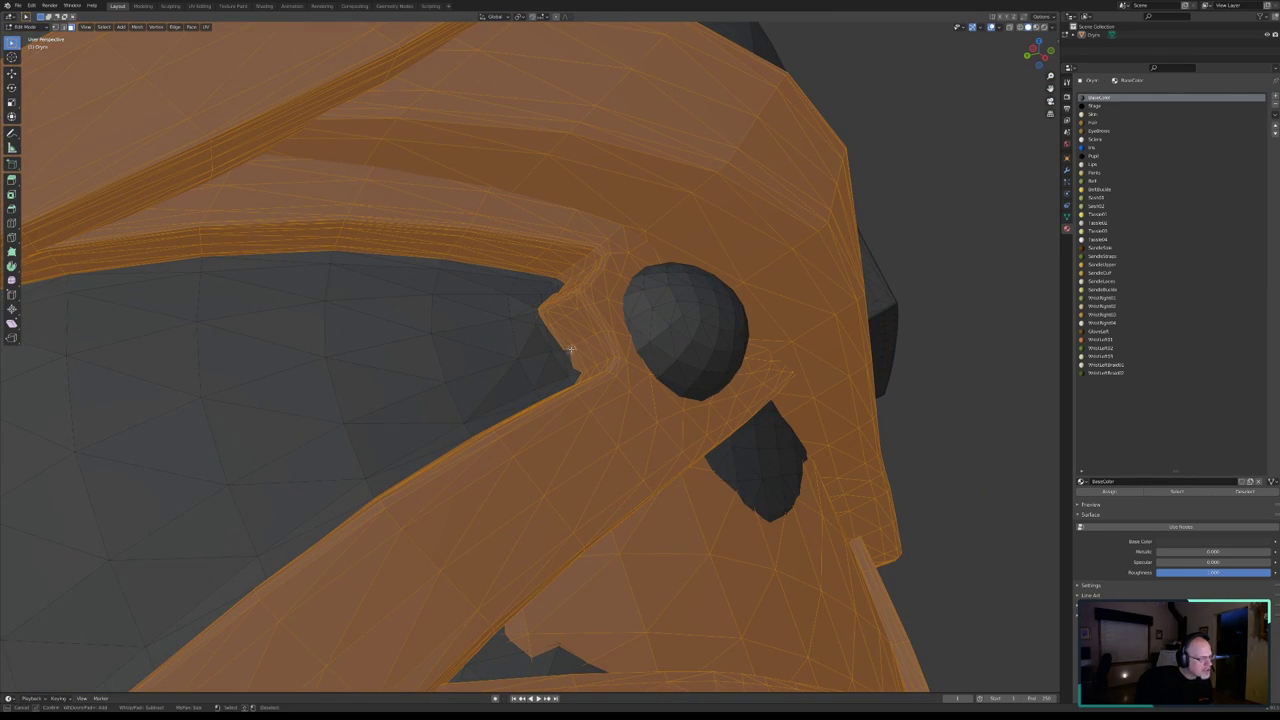
right_click(533, 359)
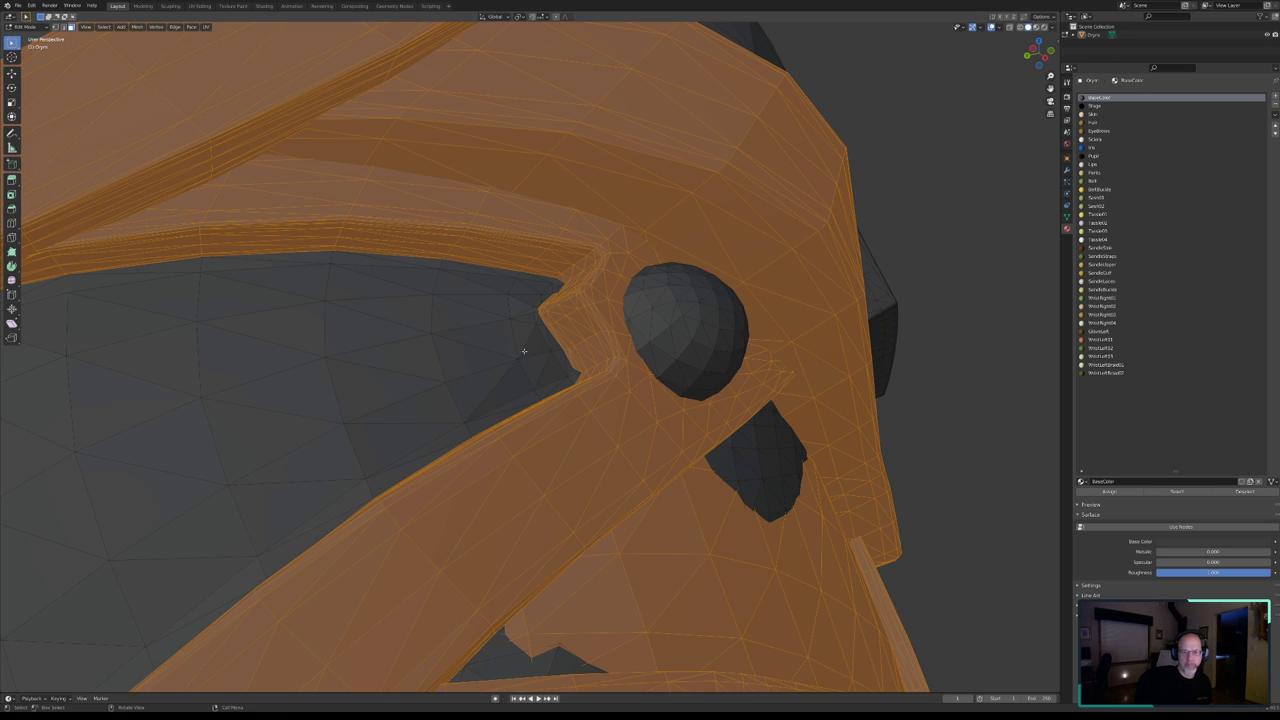
- Deselect the wide body patch below the strap band
mouse_move(555, 331)
middle_down()
mouse_move(522, 399)
mouse_move(485, 363)
middle_up()
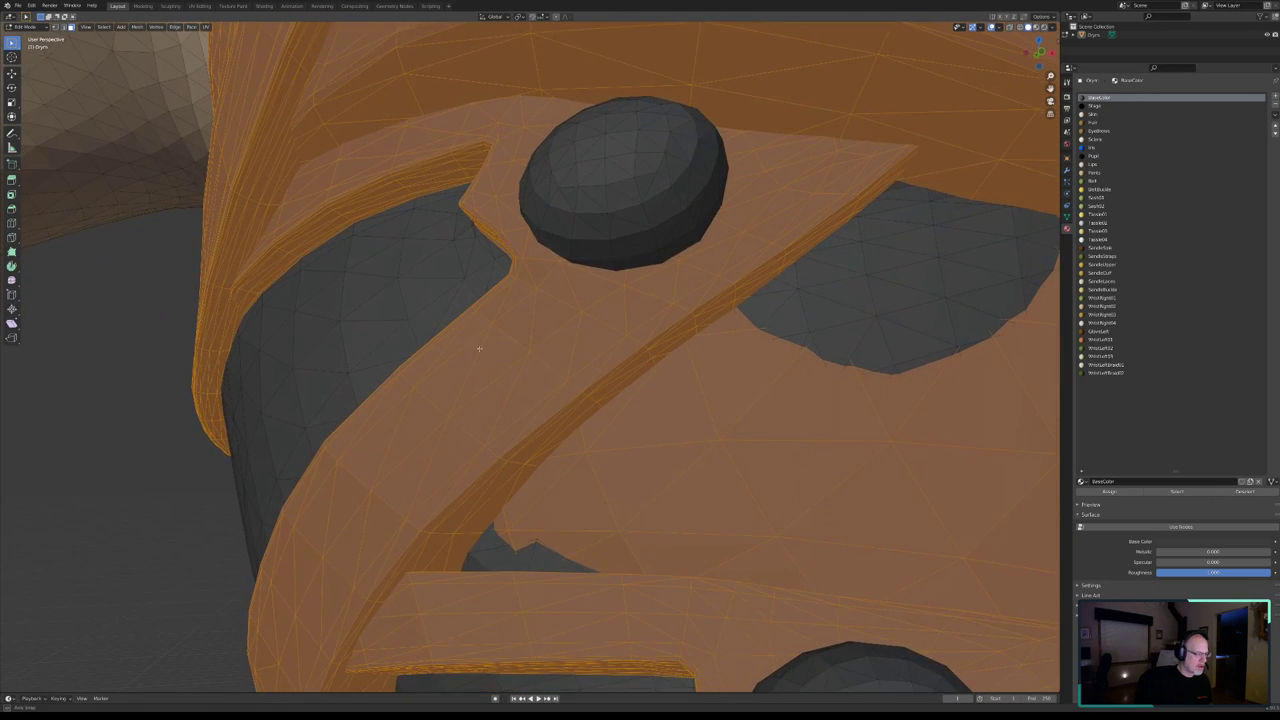
key(c)
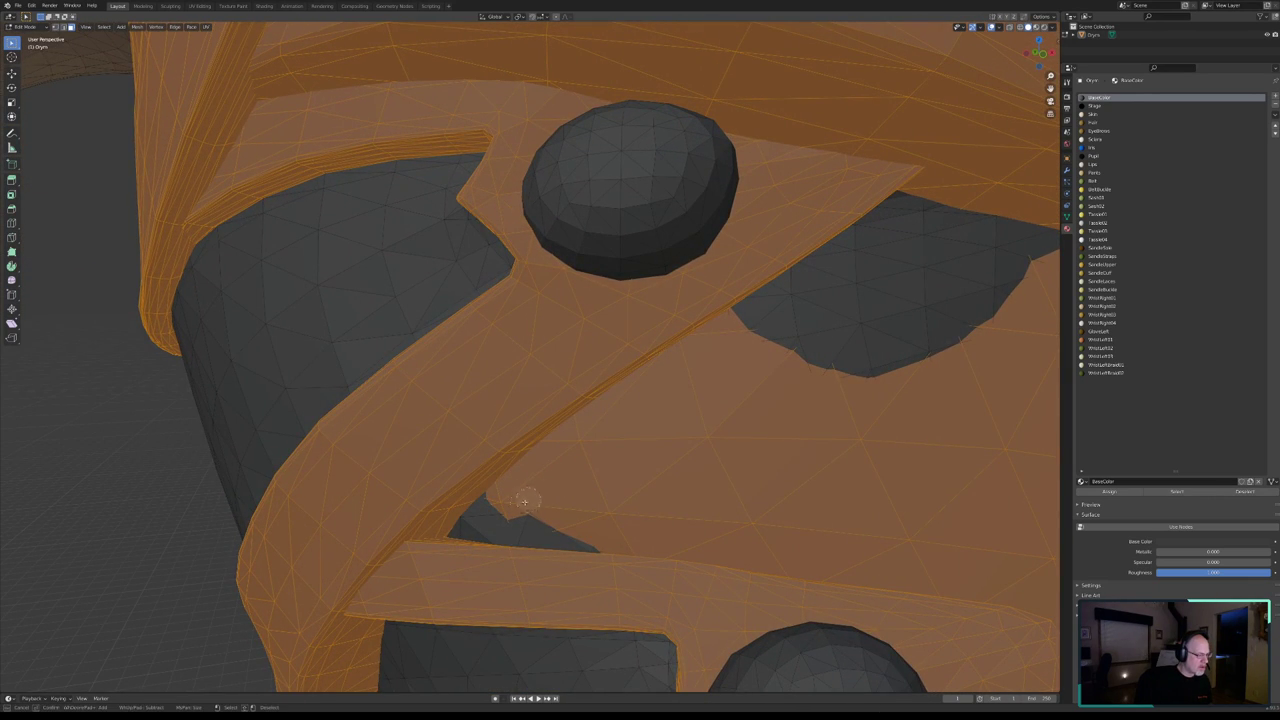
mouse_move(500, 505)
middle_down()
mouse_move(751, 320)
mouse_move(739, 426)
mouse_move(617, 503)
mouse_move(654, 526)
mouse_move(926, 557)
mouse_move(877, 457)
mouse_move(923, 371)
mouse_move(1044, 285)
mouse_move(1020, 523)
mouse_move(1048, 560)
middle_up()
right_click(962, 529)
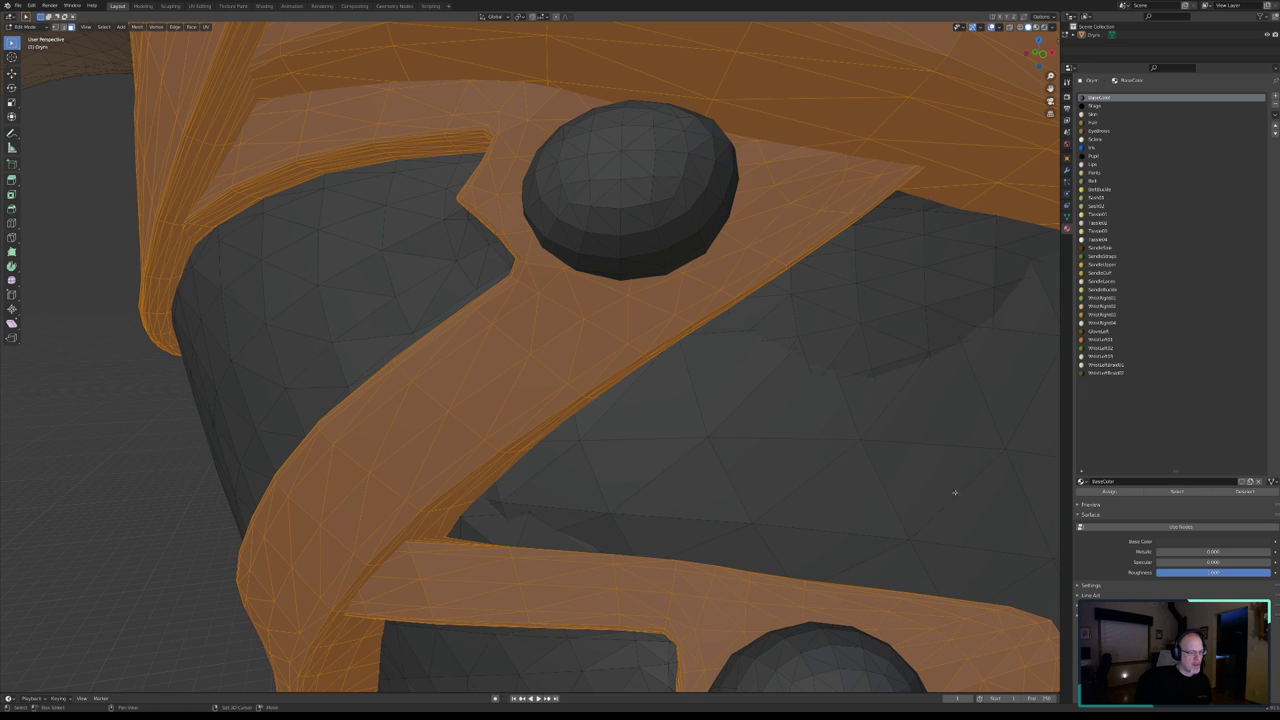
mouse_move(962, 529)
middle_down()
mouse_move(629, 406)
mouse_move(693, 415)
mouse_move(671, 405)
middle_up()
scroll(693, 415, down, 5)
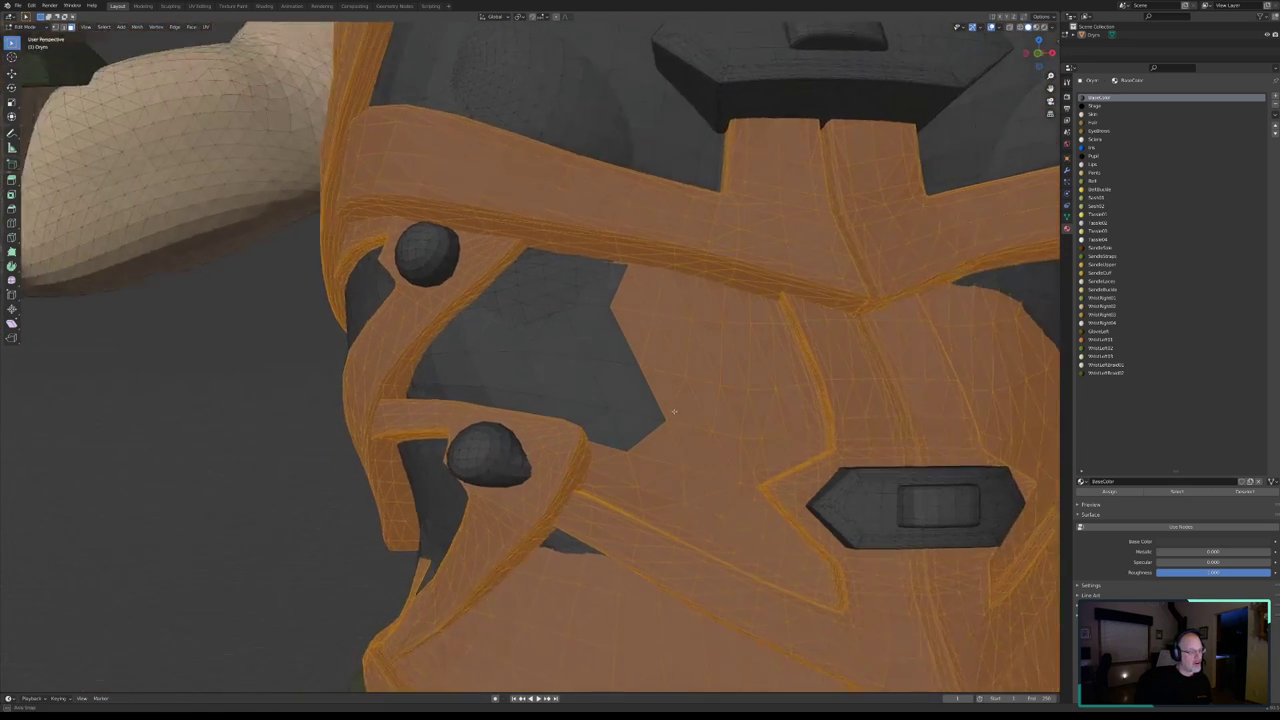
- Deselect the body faces filling the gap next to the buckle, top to bottom
key(c)
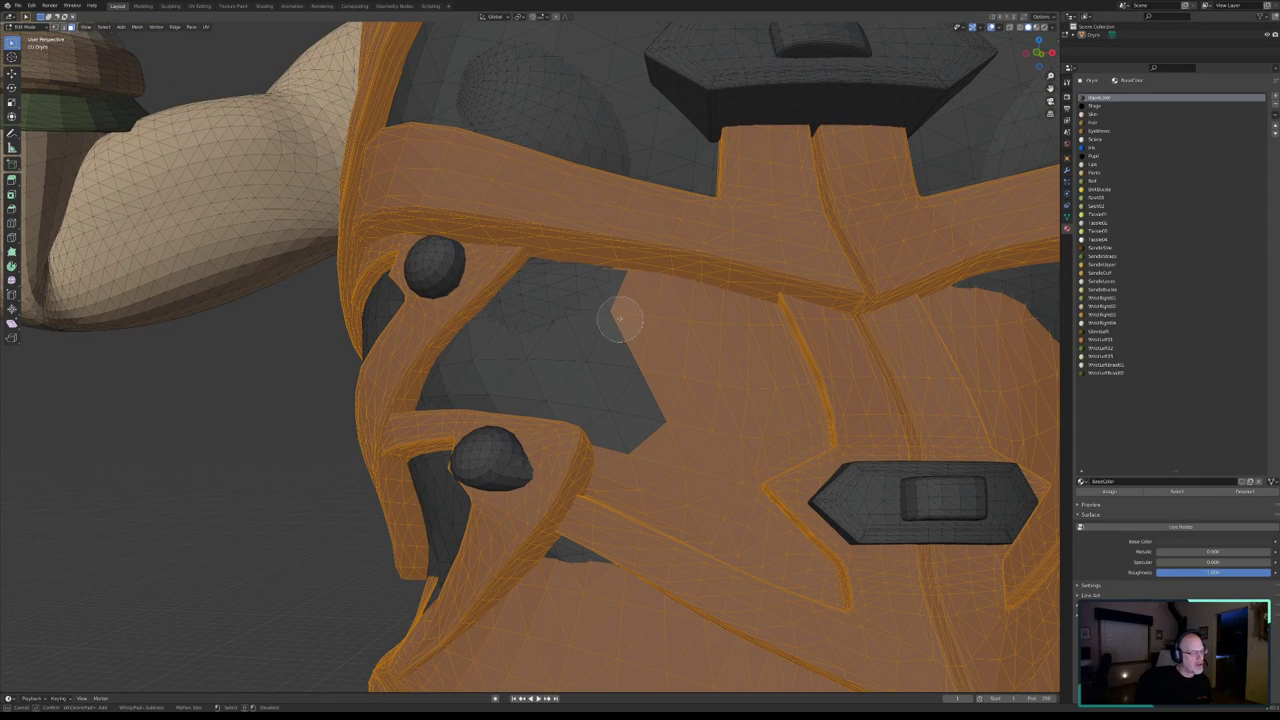
mouse_move(623, 320)
middle_down()
mouse_move(609, 309)
mouse_move(749, 331)
middle_up()
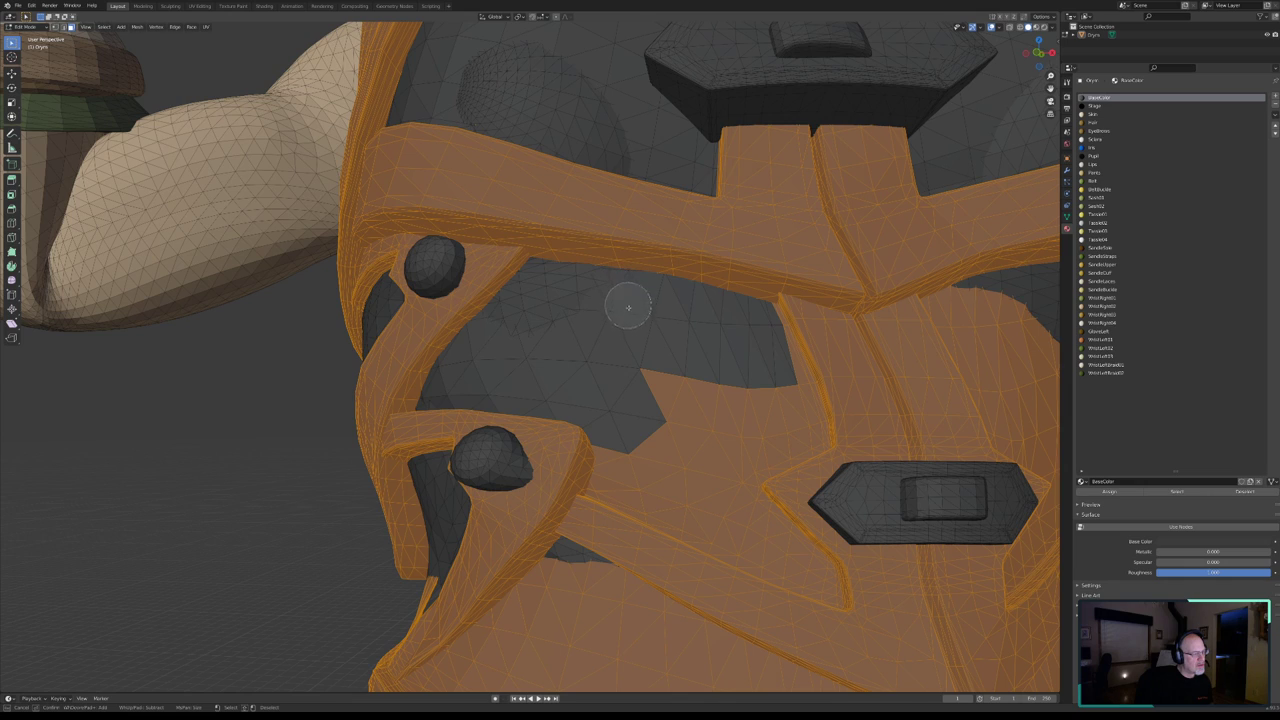
mouse_move(628, 300)
middle_down()
mouse_move(636, 456)
mouse_move(757, 380)
mouse_move(757, 334)
mouse_move(783, 414)
mouse_move(805, 428)
mouse_move(760, 455)
mouse_move(615, 488)
mouse_move(714, 530)
middle_up()
mouse_move(708, 532)
mouse_down()
mouse_move(817, 585)
mouse_move(734, 506)
mouse_move(751, 463)
mouse_move(798, 443)
mouse_up()
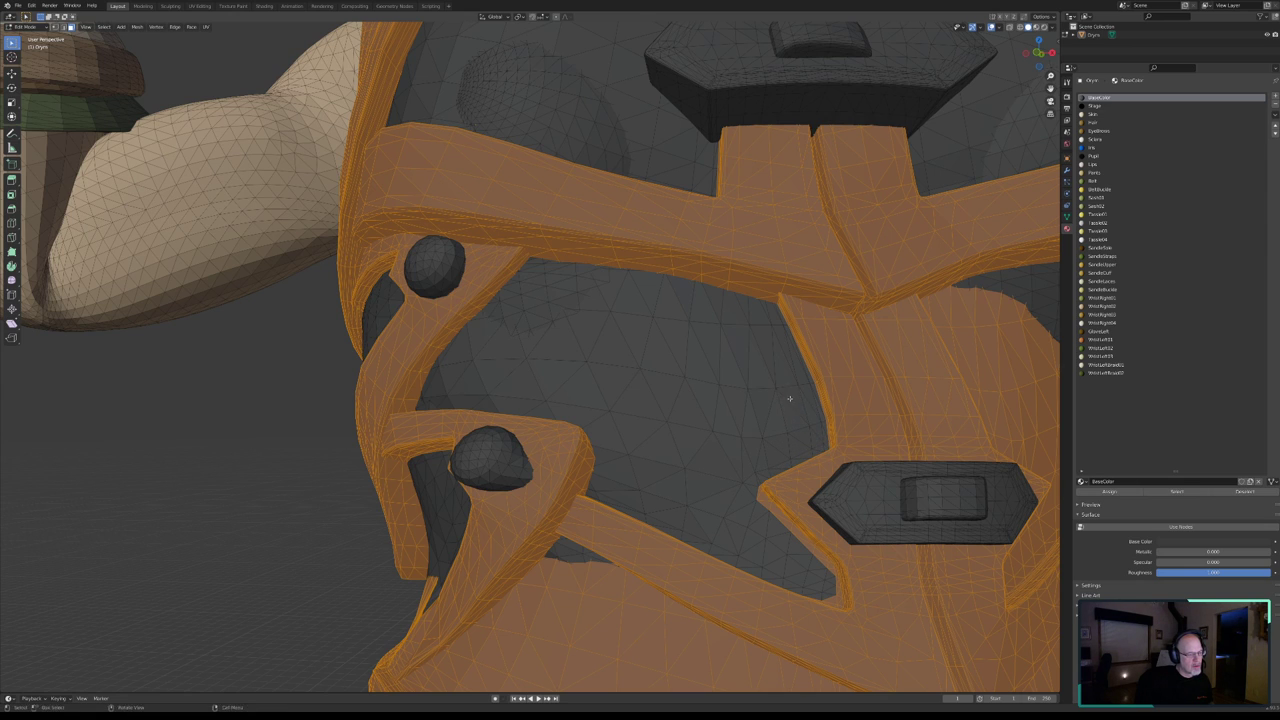
- Reselect the strap rim faces and deselect body faces at the gap's lower tip
mouse_move(789, 400)
middle_down()
mouse_move(776, 394)
mouse_move(791, 380)
middle_up()
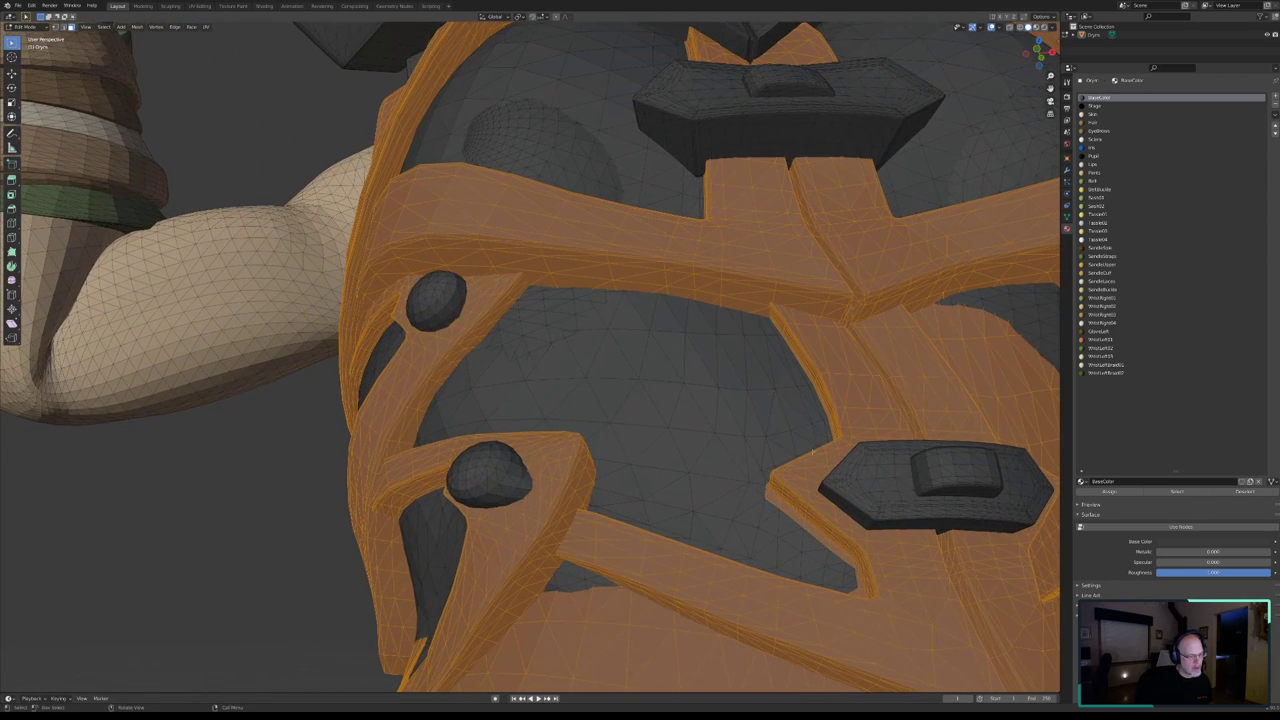
scroll(808, 537, up, 3)
scroll(819, 526, up, 2)
mouse_move(819, 526)
middle_down()
mouse_move(531, 280)
mouse_move(489, 289)
mouse_move(503, 314)
middle_up()
key(c)
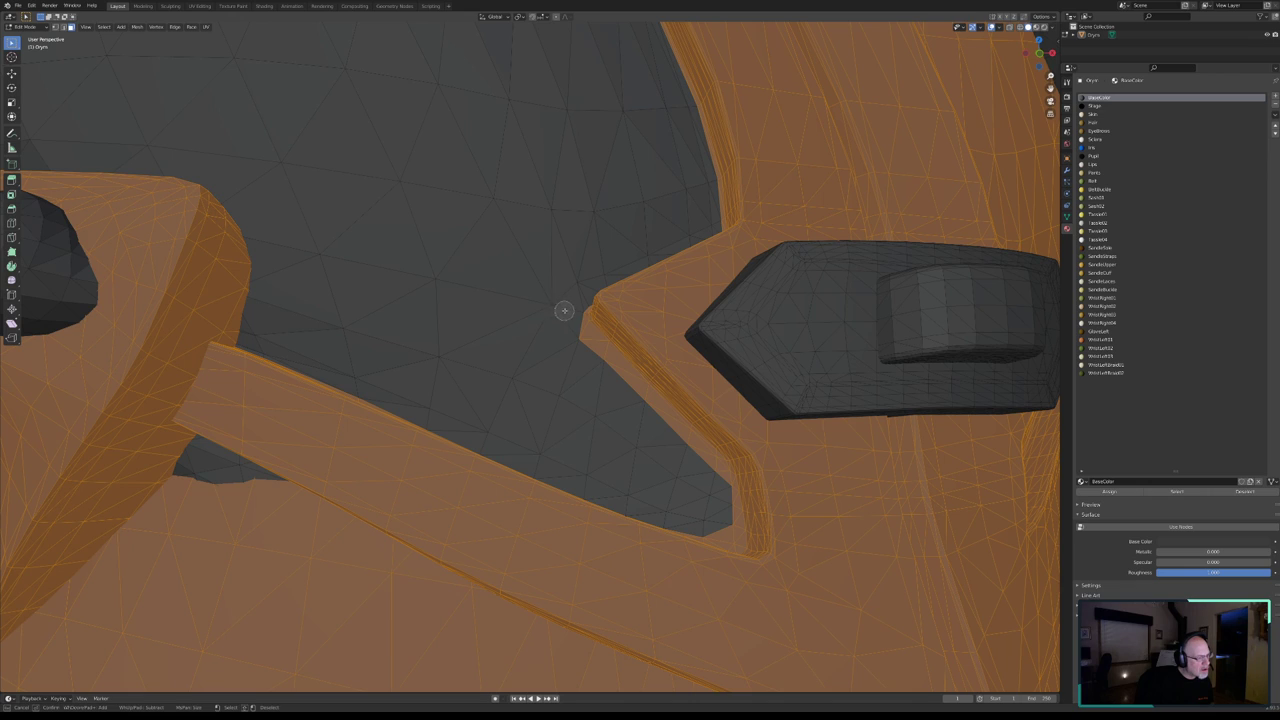
drag(576, 329, 704, 463)
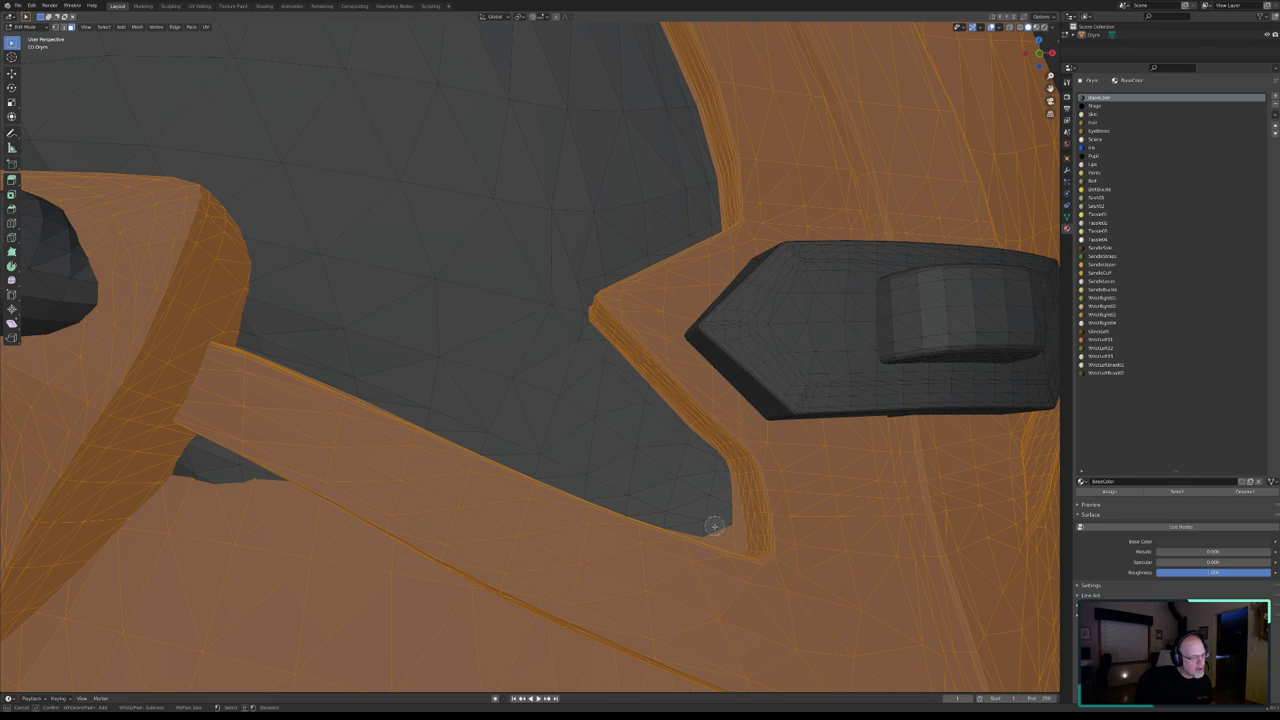
shift+drag(706, 529, 711, 529)
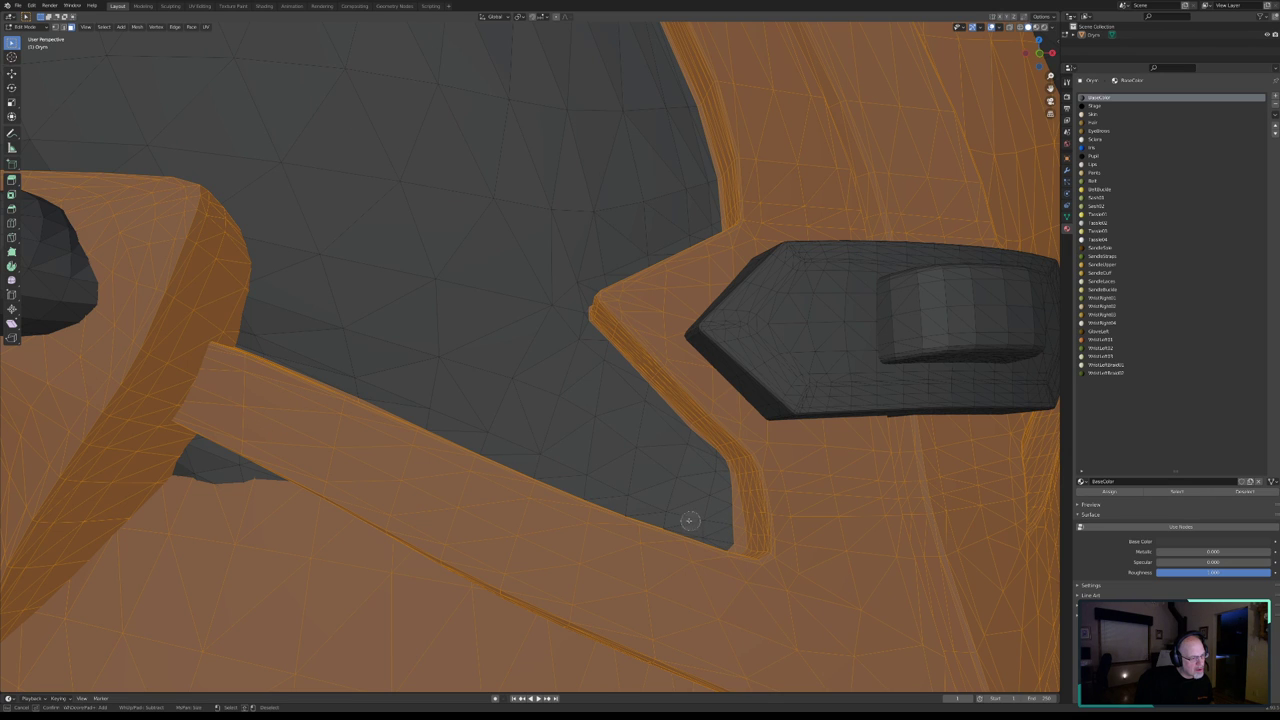
- Deselect body faces along the strap's upper and inner edges at the inner corner
middle_drag(671, 500, 685, 492)
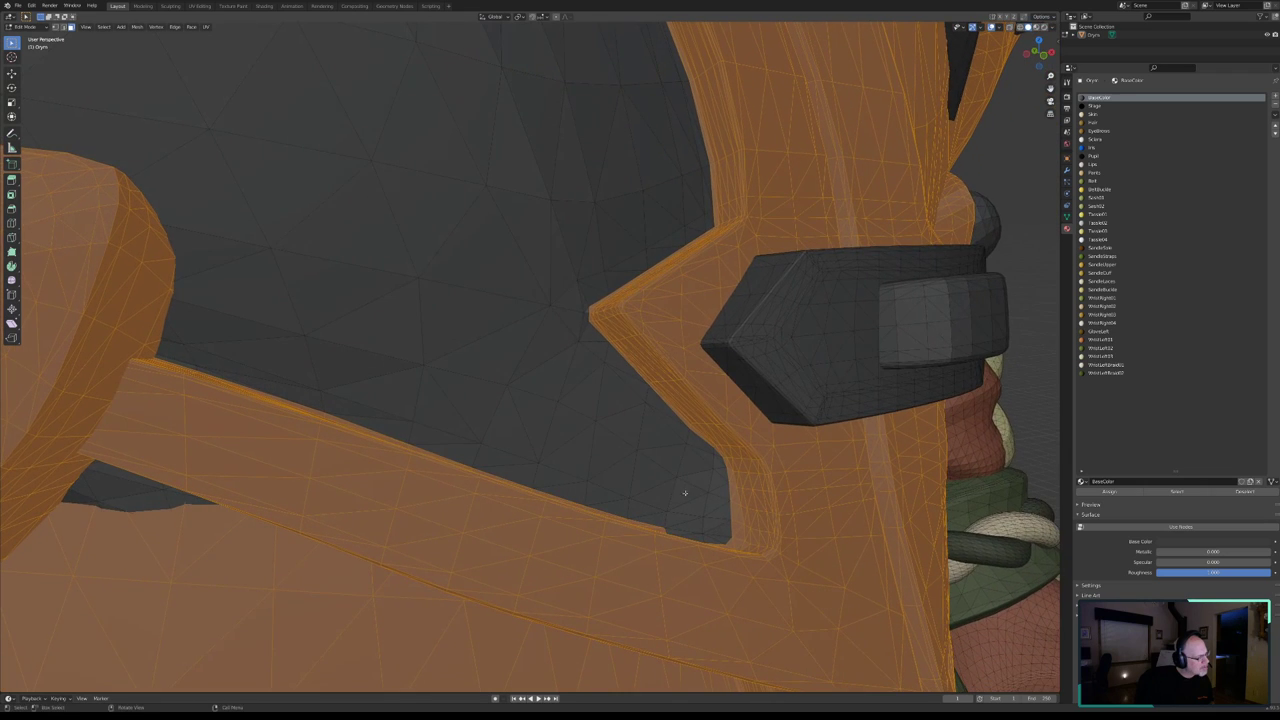
key(c)
drag(331, 406, 418, 432)
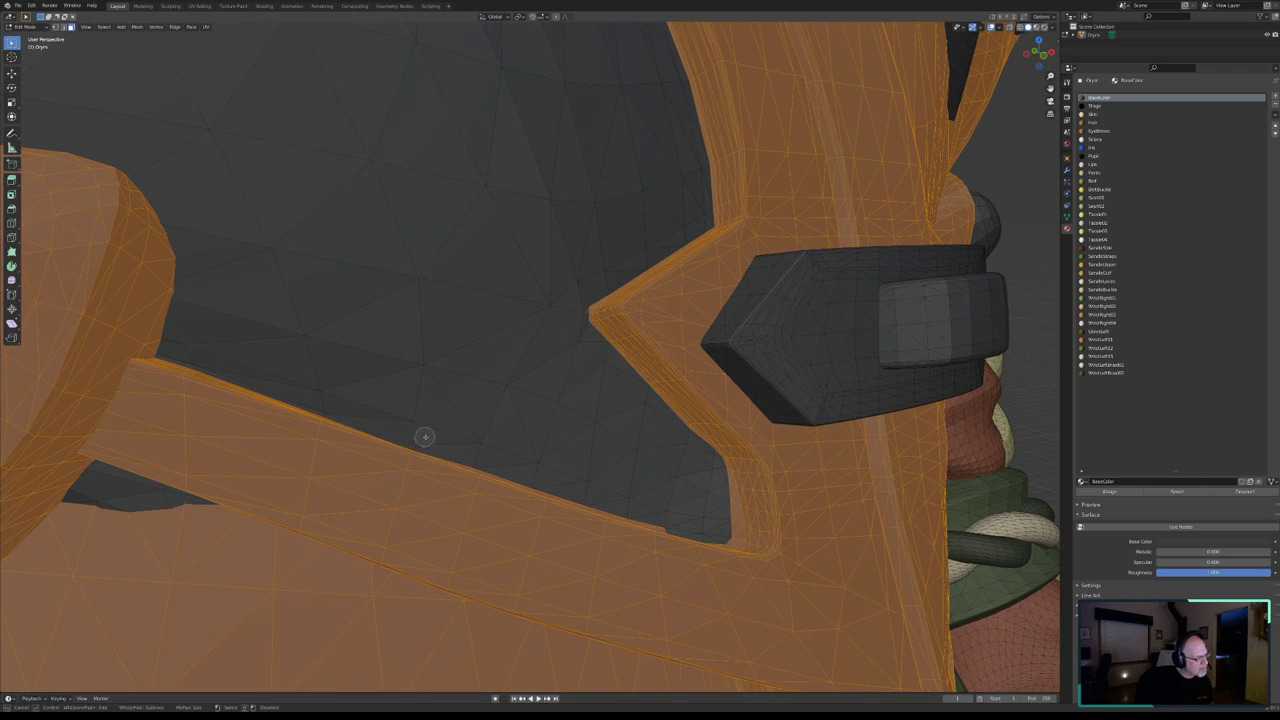
drag(412, 436, 720, 531)
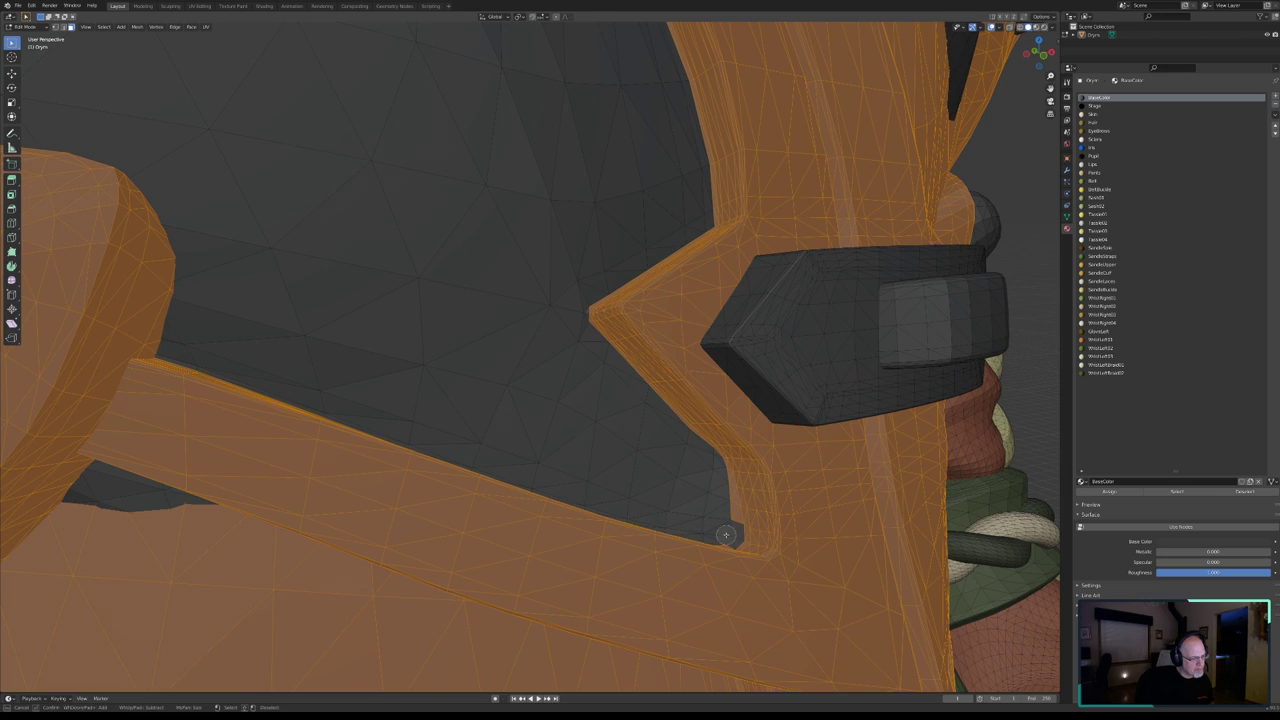
drag(725, 535, 720, 486)
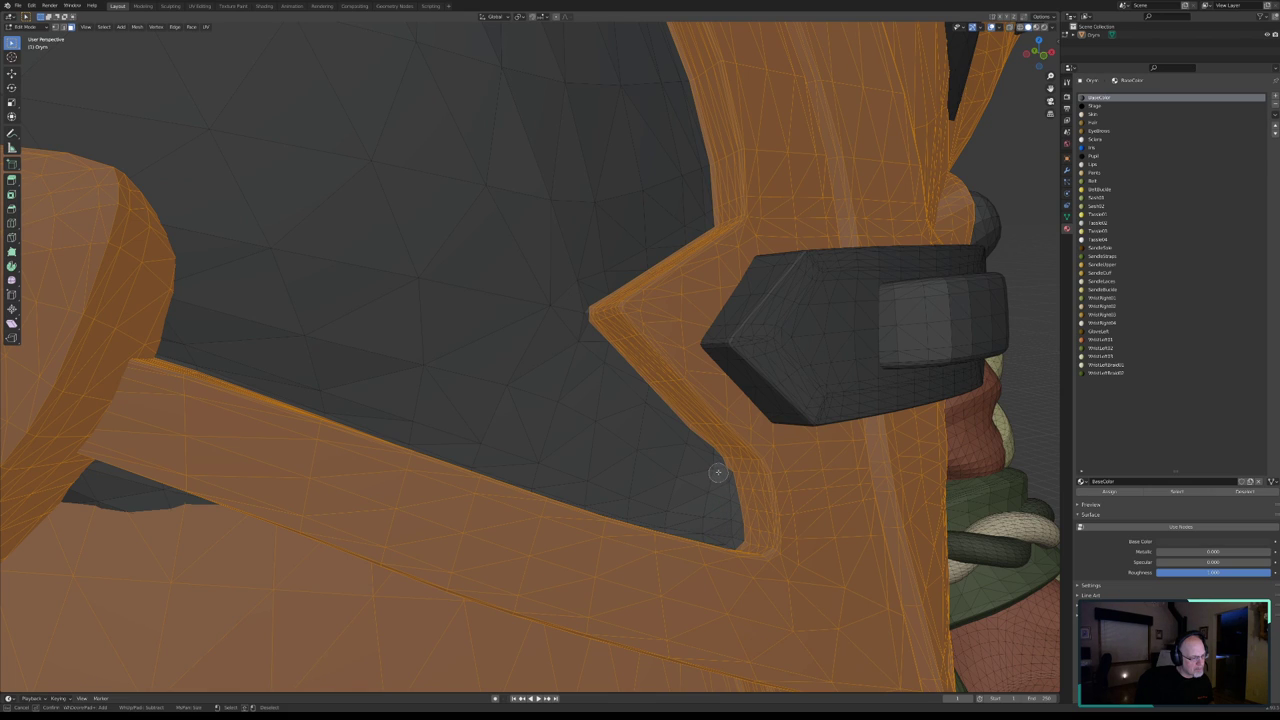
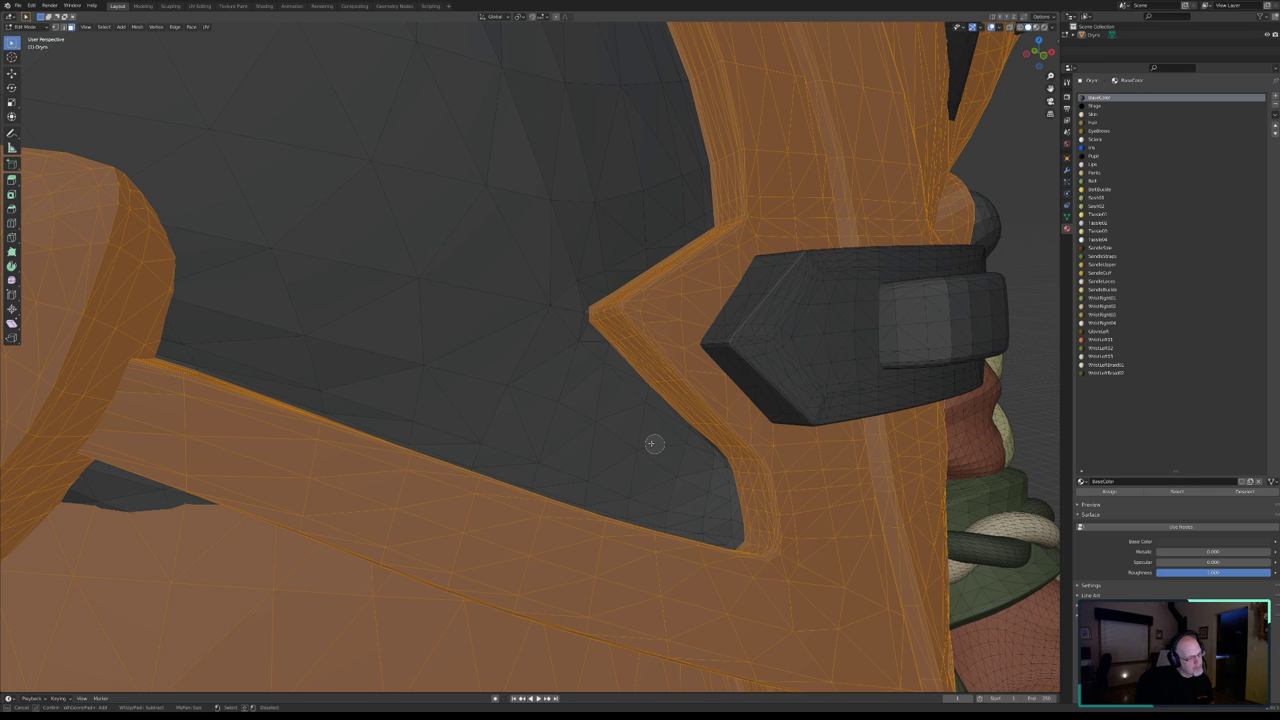
- Circle-select the strap-corner faces beside the buckle, adding them to the orange selection
mouse_move(651, 443)
middle_down()
mouse_move(618, 433)
mouse_move(660, 380)
mouse_move(689, 451)
mouse_move(640, 457)
mouse_move(637, 471)
middle_up()
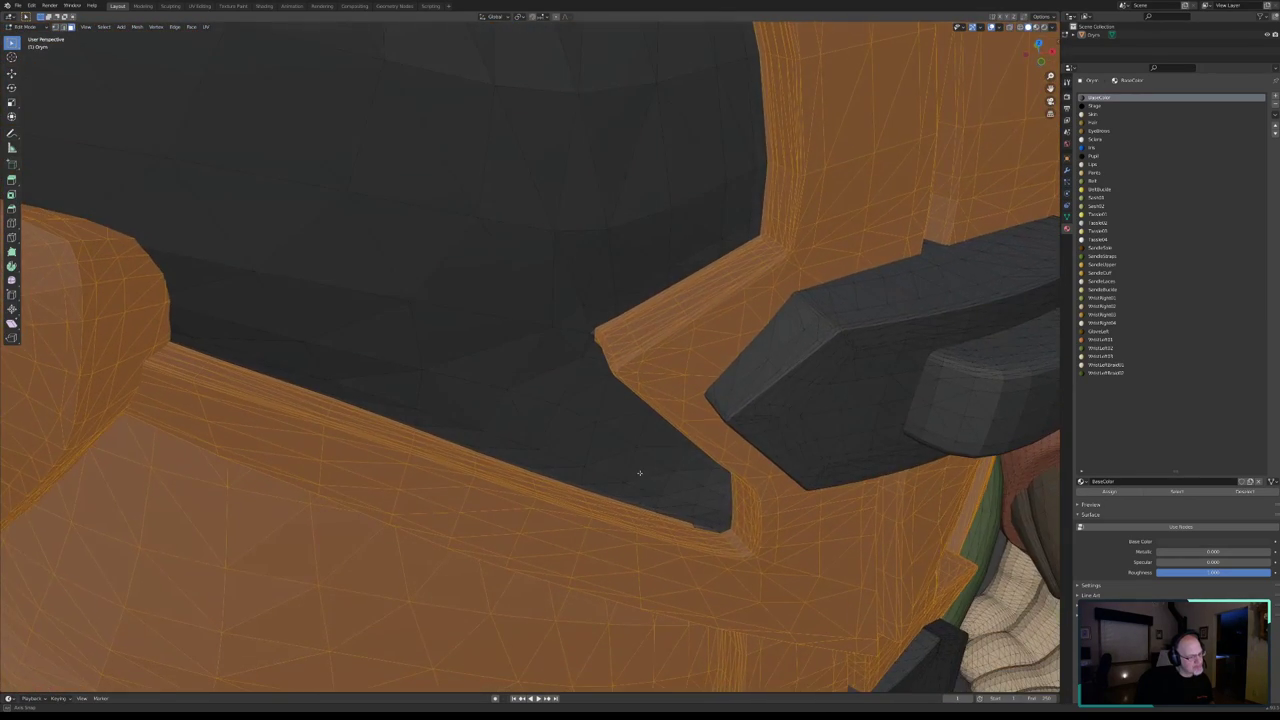
key(c)
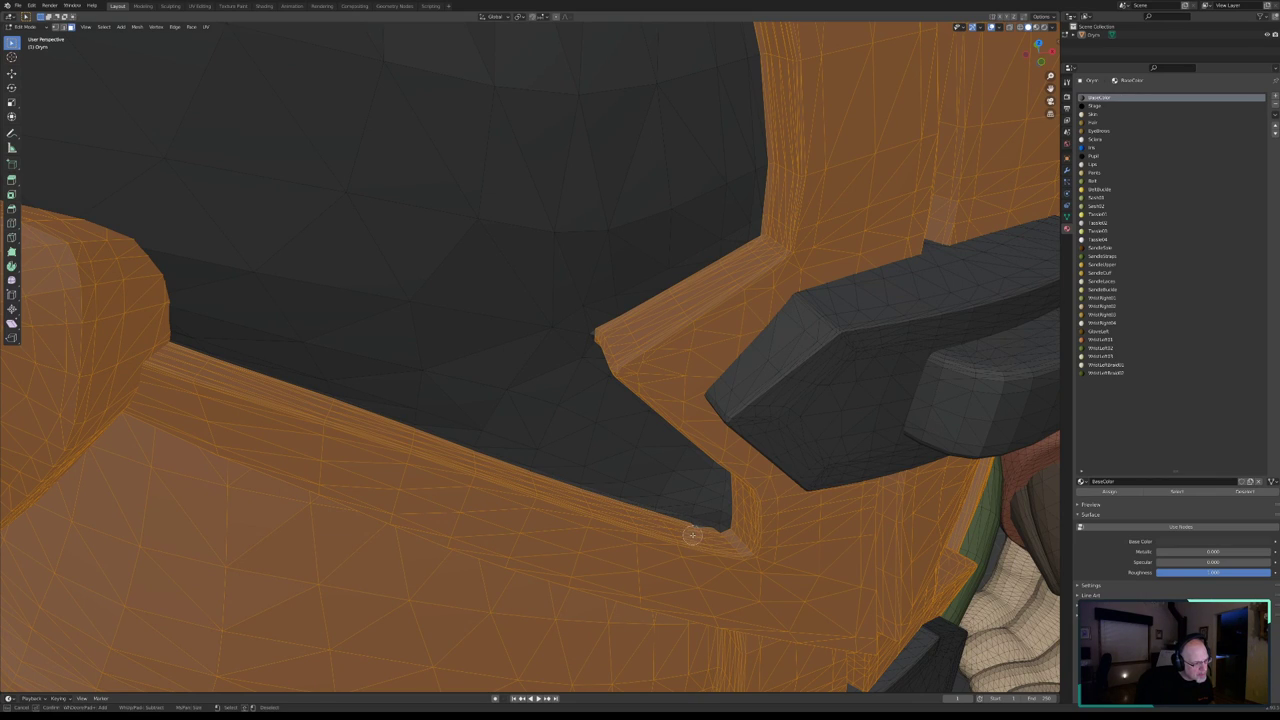
drag(733, 520, 735, 493)
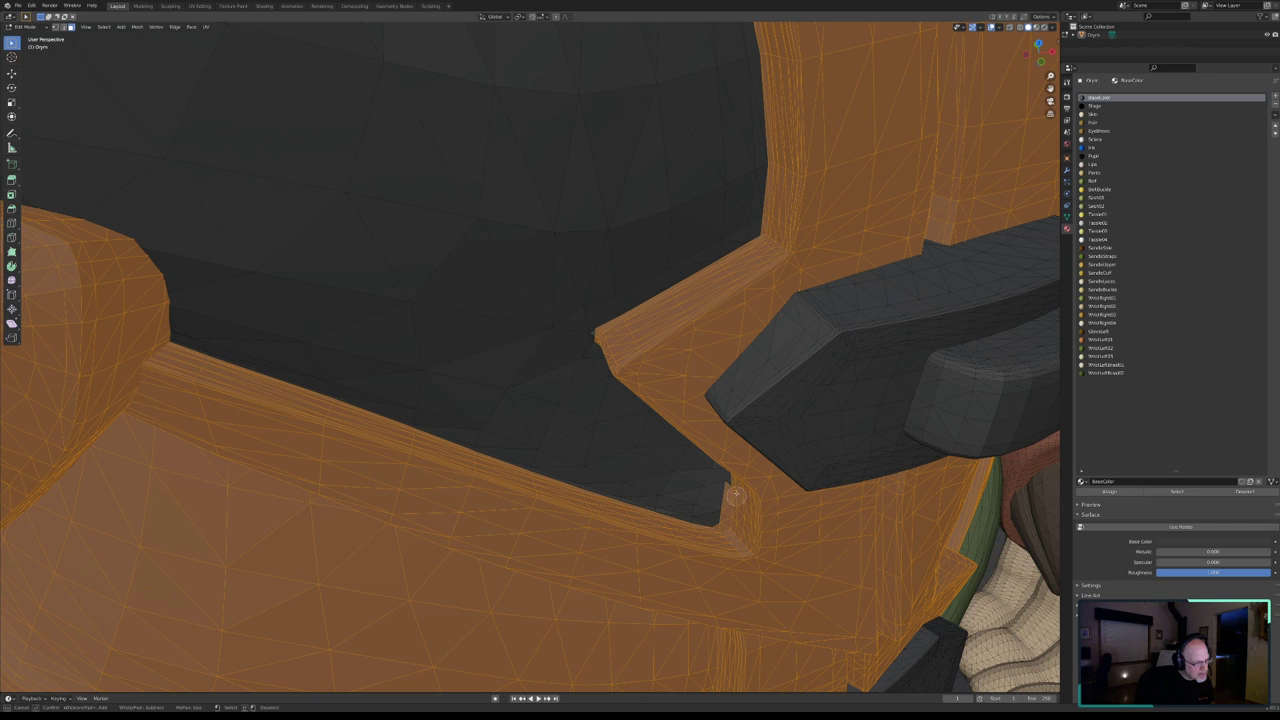
key(Escape)
mouse_move(689, 480)
middle_down()
mouse_move(640, 437)
mouse_move(651, 420)
mouse_move(700, 421)
mouse_move(720, 470)
middle_up()
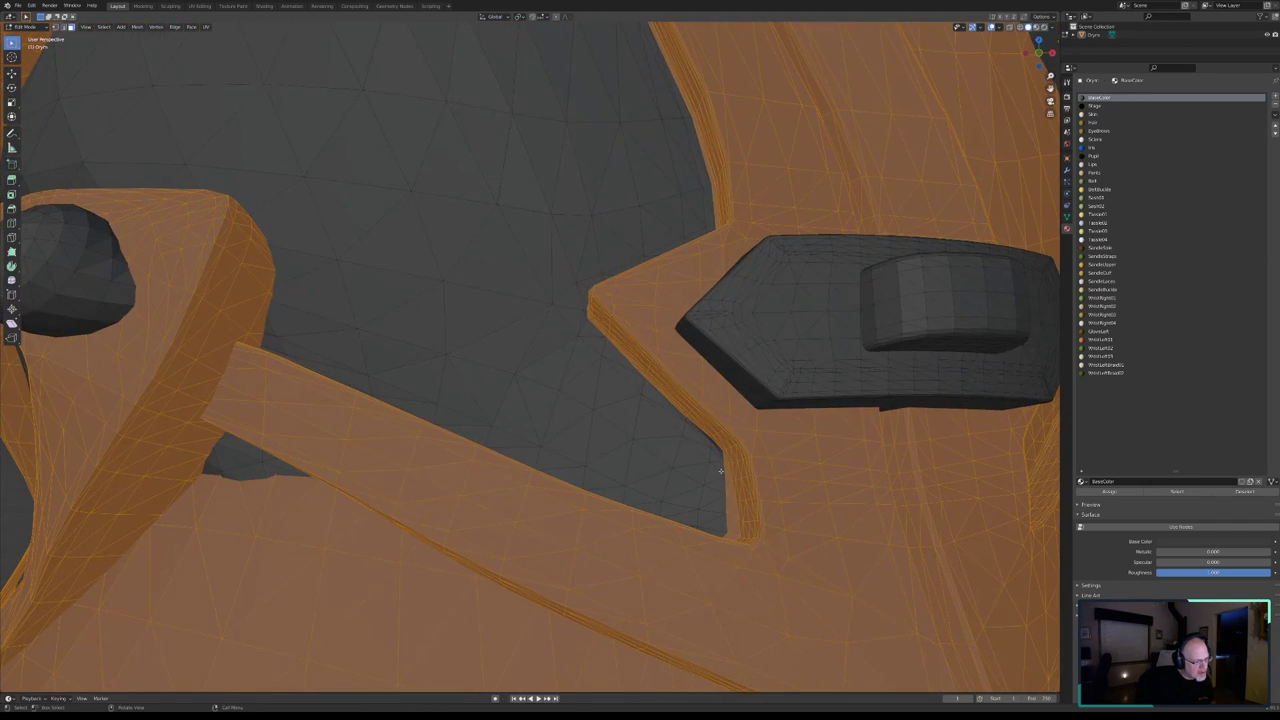
mouse_move(737, 521)
middle_down()
mouse_move(714, 477)
mouse_move(686, 474)
mouse_move(734, 468)
mouse_move(726, 449)
middle_up()
key(c)
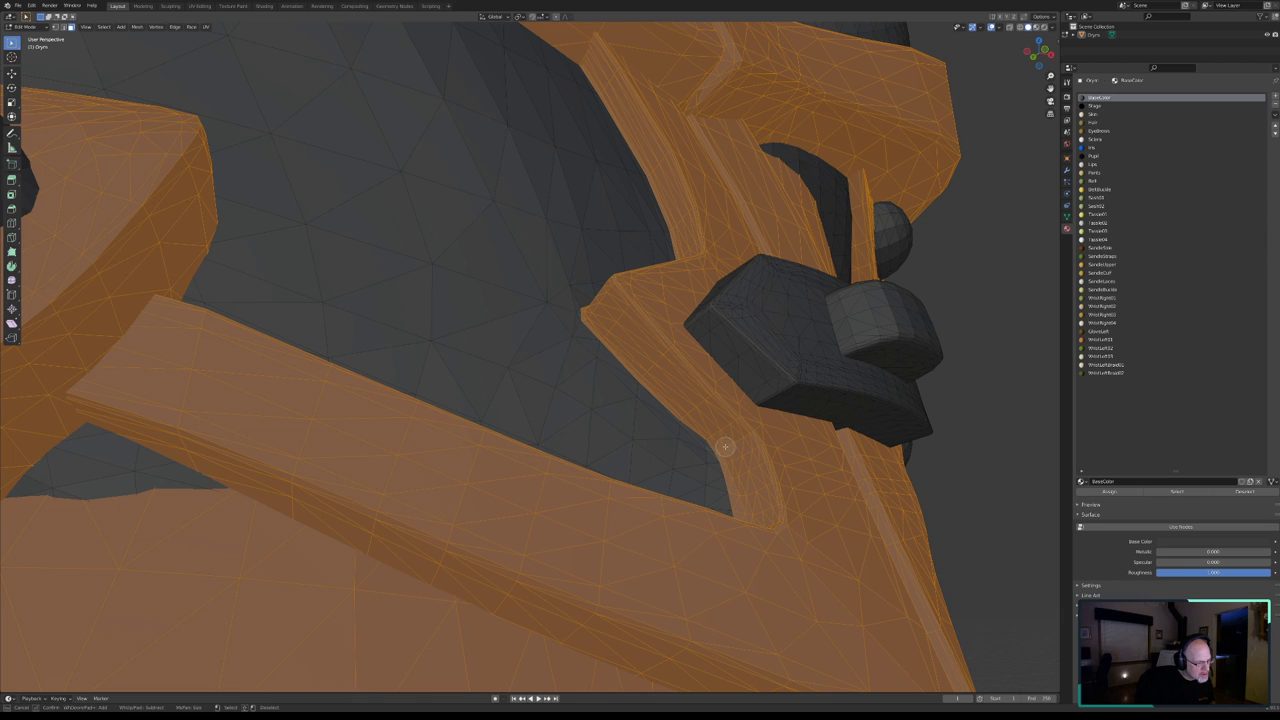
right_click(657, 445)
scroll(630, 460, up, 3)
mouse_move(657, 445)
middle_down()
mouse_move(630, 460)
mouse_move(646, 460)
mouse_move(633, 492)
mouse_move(609, 457)
mouse_move(618, 467)
mouse_move(565, 490)
middle_up()
scroll(561, 494, up, 2)
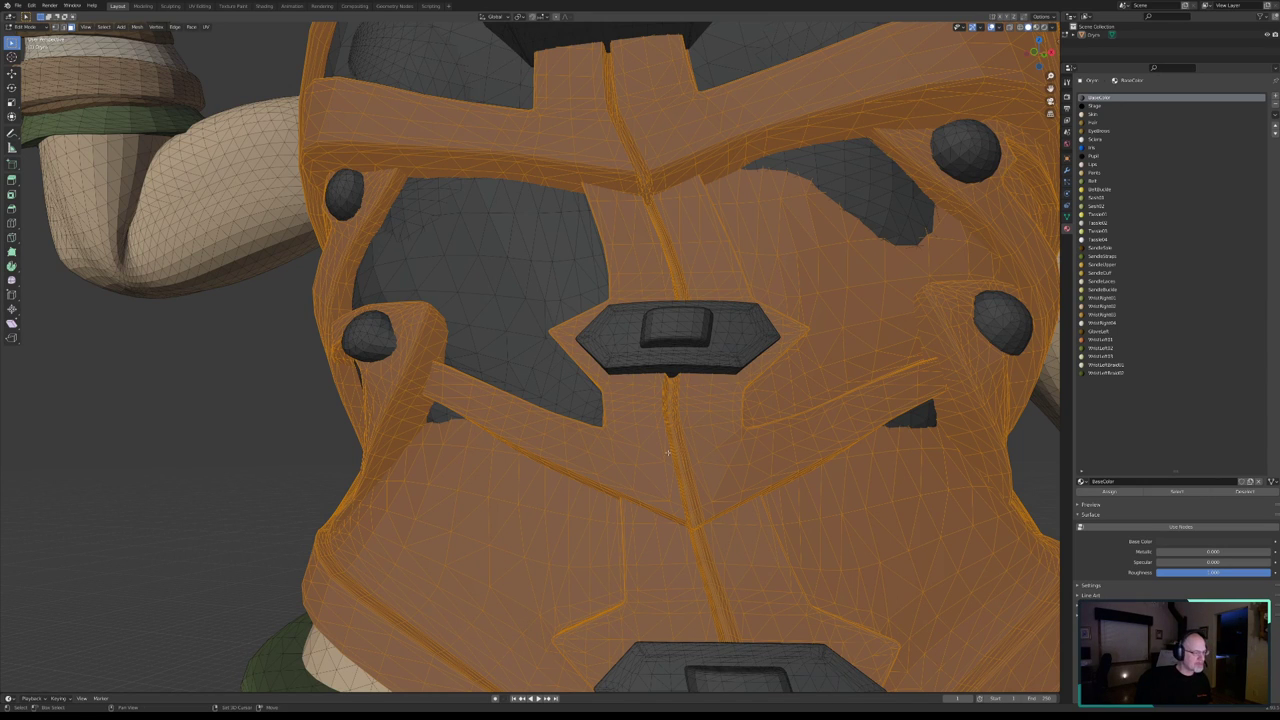
- Circle-deselect a band of lower chest plate faces beneath the crossing strap
middle_drag(667, 452, 590, 438)
key(c)
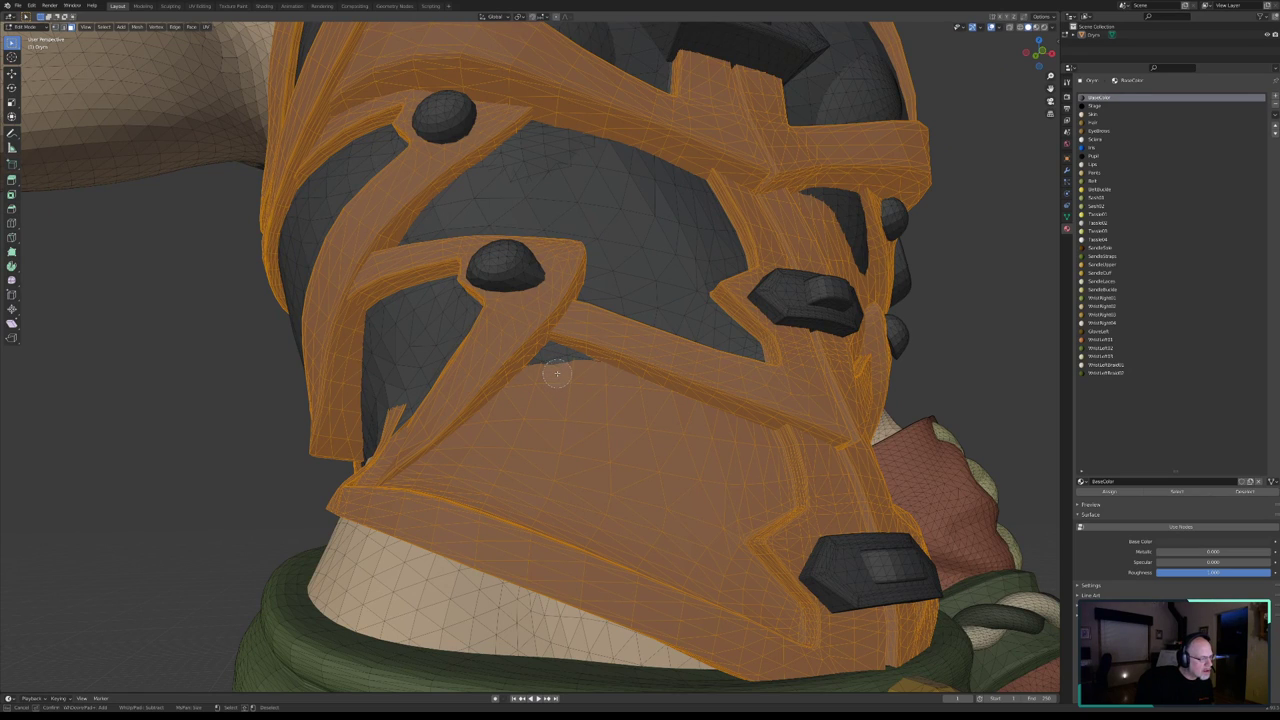
mouse_move(557, 373)
middle_down()
mouse_move(609, 380)
mouse_move(712, 438)
mouse_move(669, 407)
middle_up()
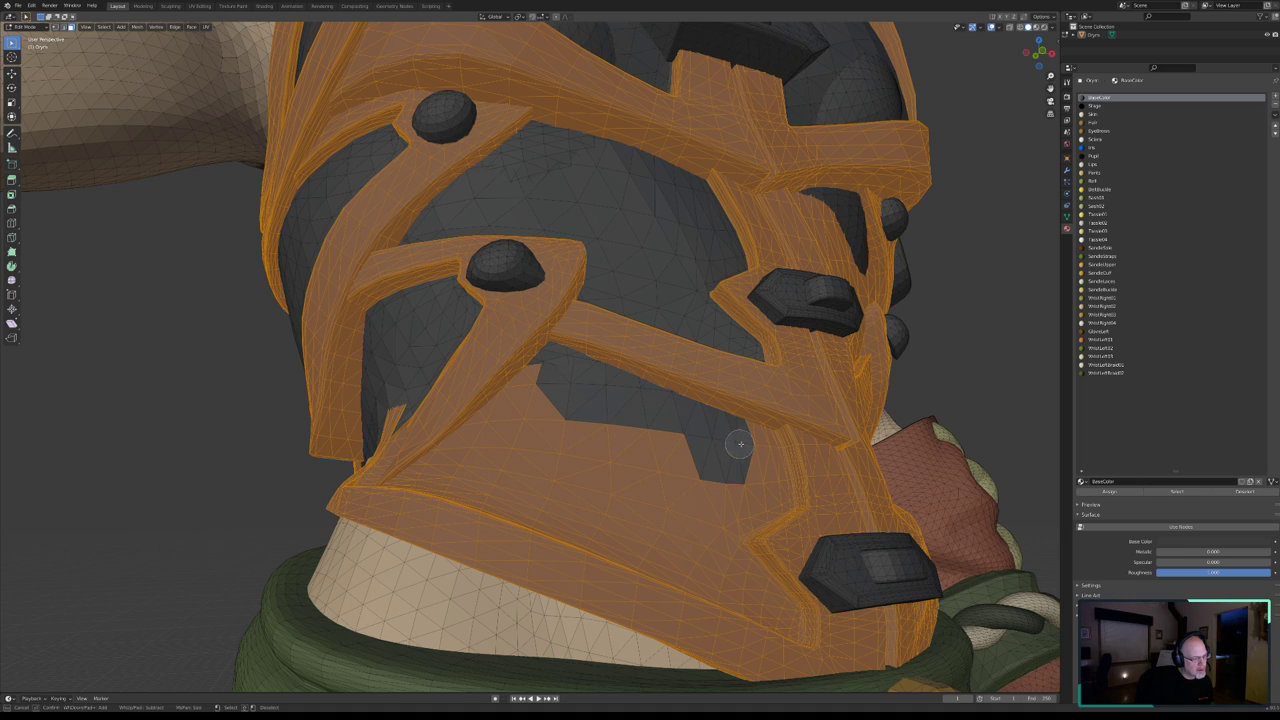
mouse_move(760, 443)
middle_down()
mouse_move(690, 445)
mouse_move(540, 374)
mouse_move(437, 466)
mouse_move(480, 486)
mouse_move(551, 486)
mouse_move(543, 443)
middle_up()
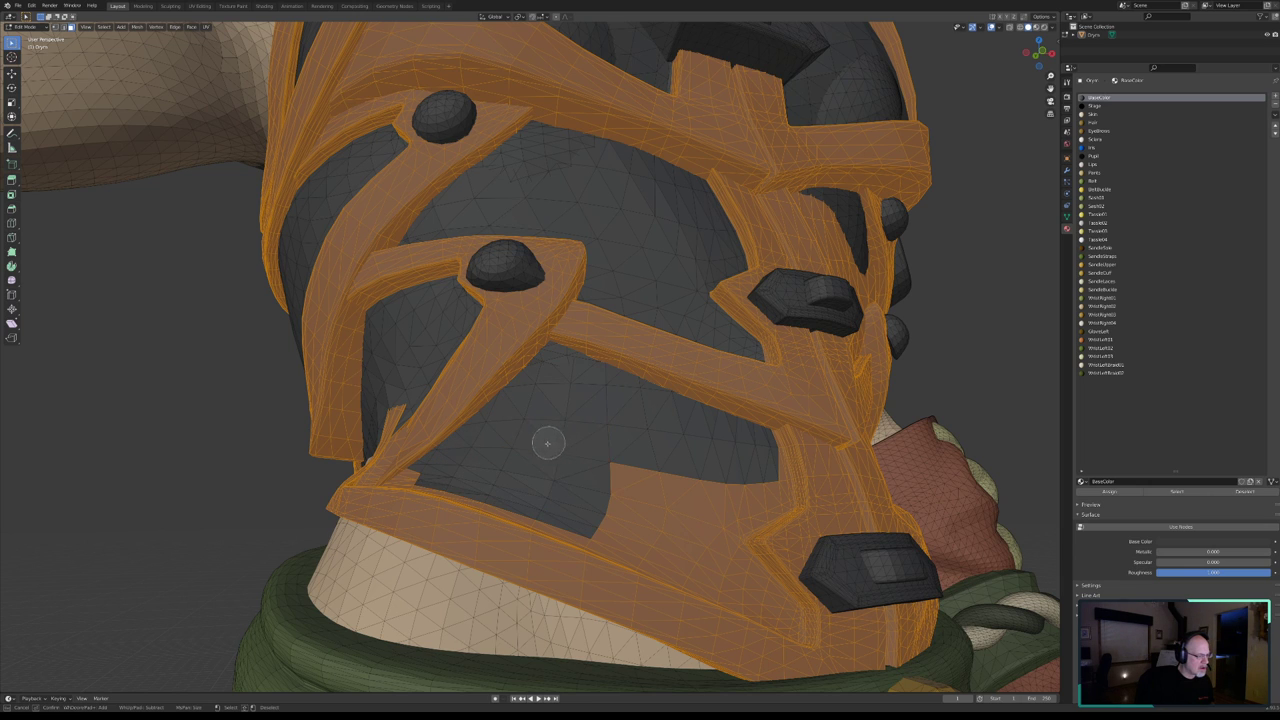
right_click(469, 481)
mouse_move(469, 481)
middle_down()
mouse_move(540, 515)
mouse_move(678, 409)
middle_up()
- Deselect the flap faces and a small strap face along the strap edge
scroll(540, 515, up, 5)
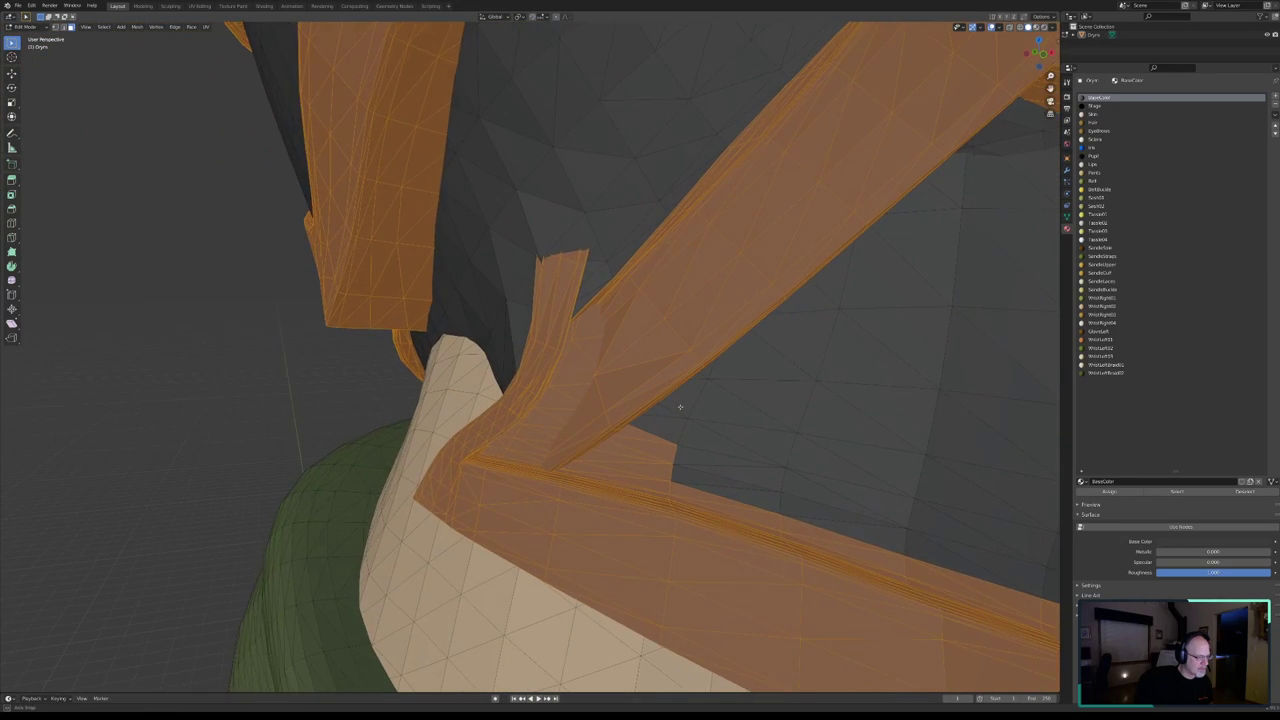
key(c)
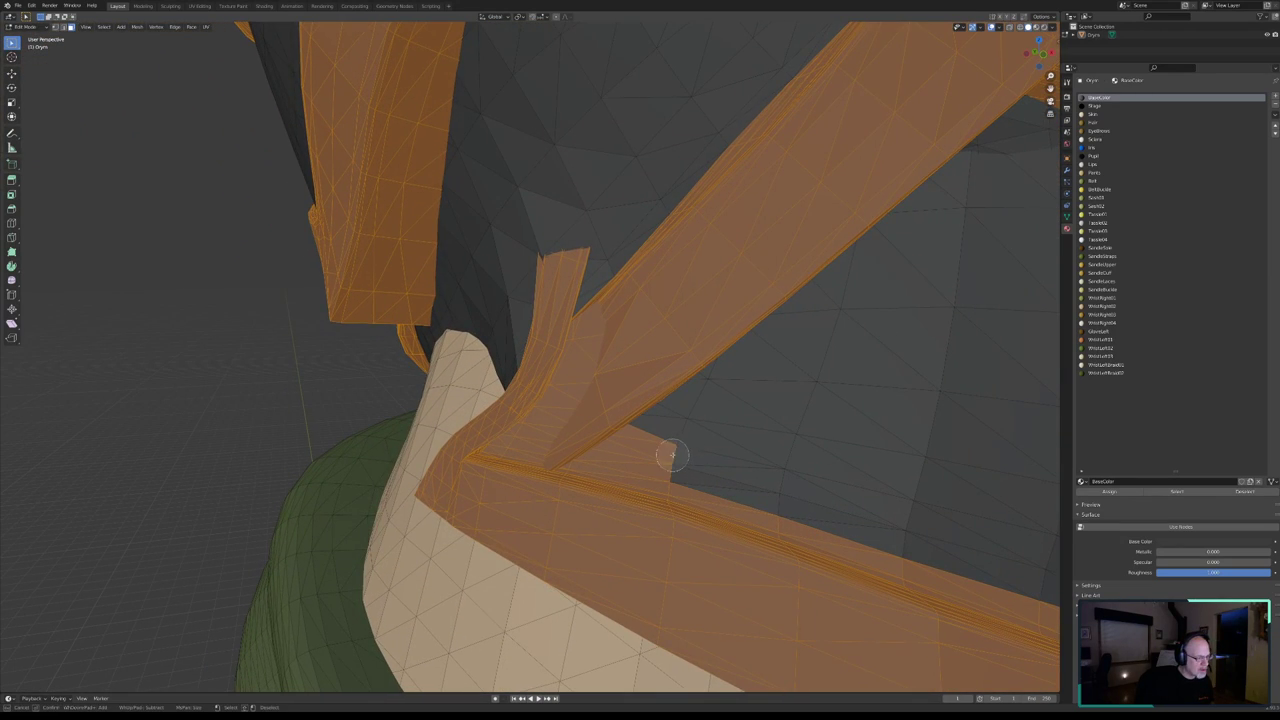
middle_drag(671, 451, 671, 481)
middle_click(671, 481)
right_click(608, 484)
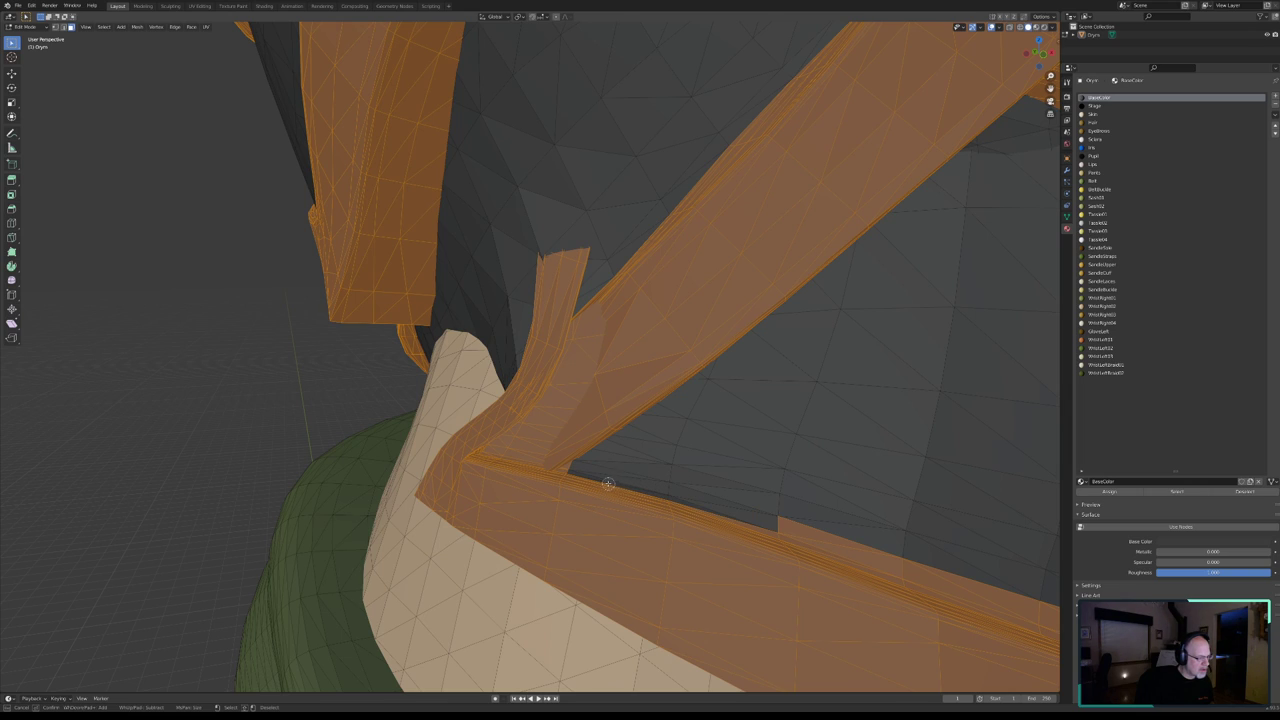
shift+click(568, 468)
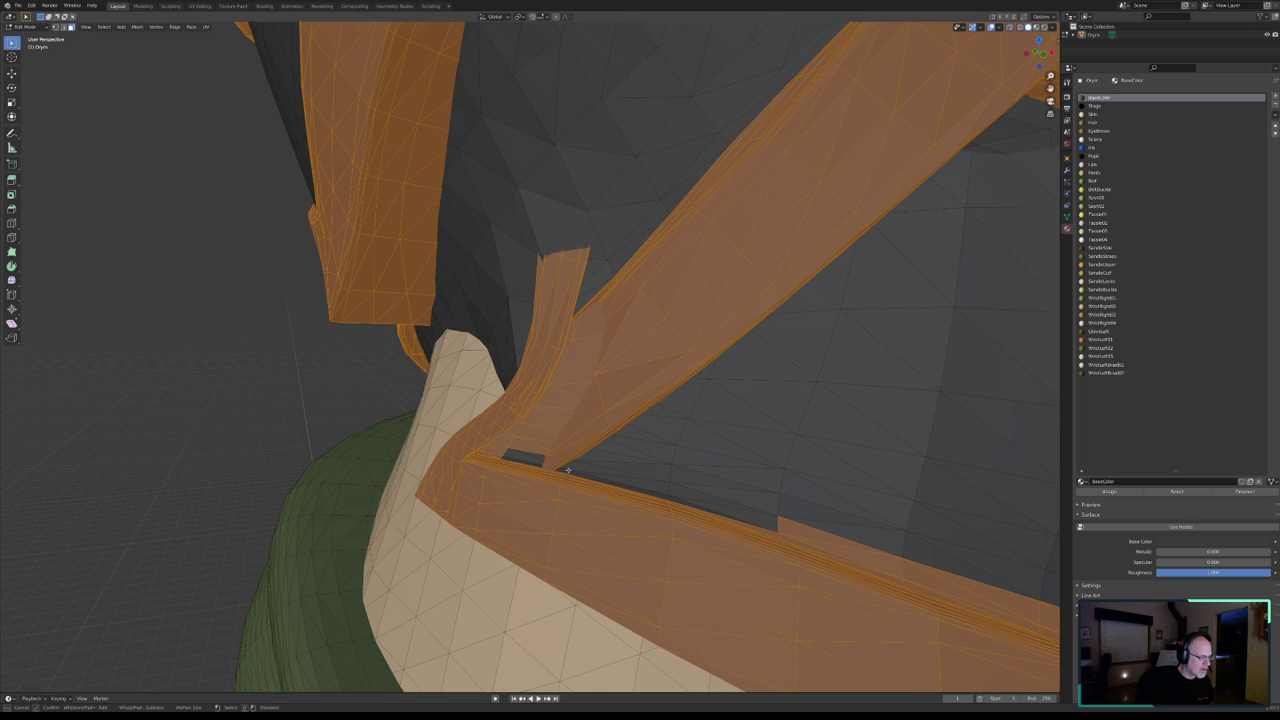
- From a side view, circle-deselect the strap-edge faces along the rim beside the dark panel
mouse_move(603, 462)
middle_down()
mouse_move(576, 448)
mouse_move(603, 473)
mouse_move(650, 467)
mouse_move(539, 467)
middle_up()
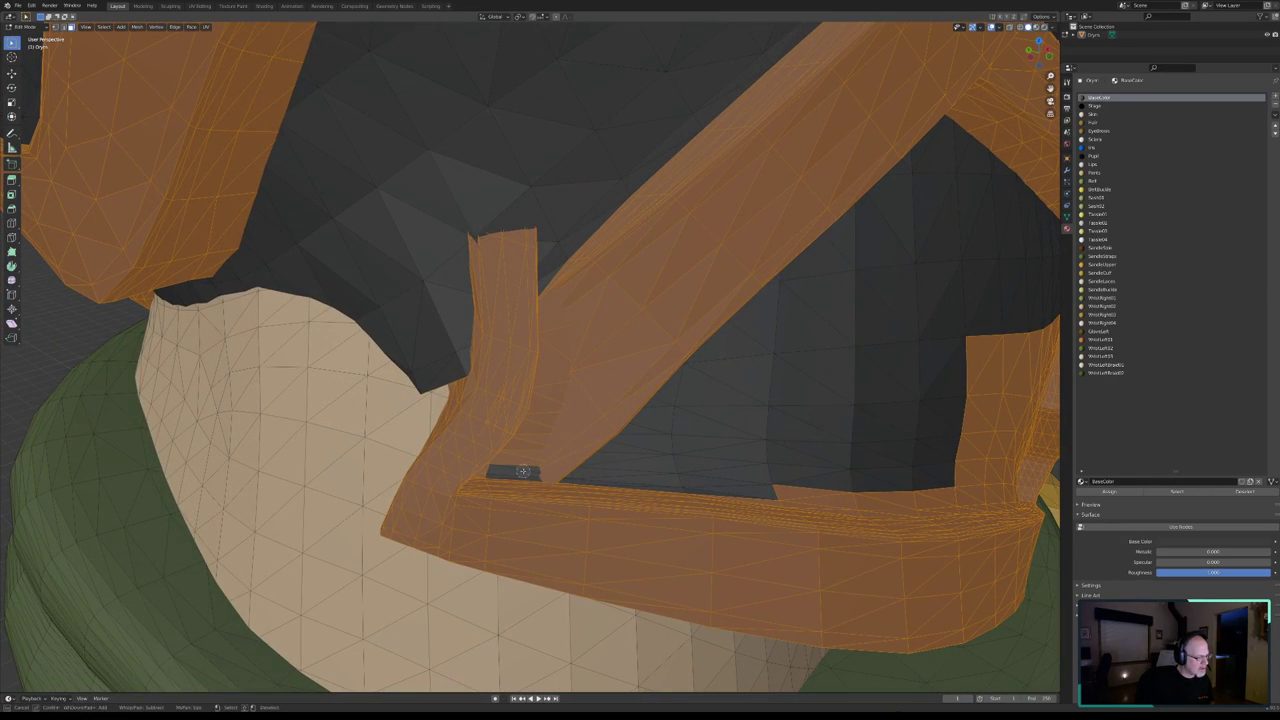
drag(522, 471, 522, 473)
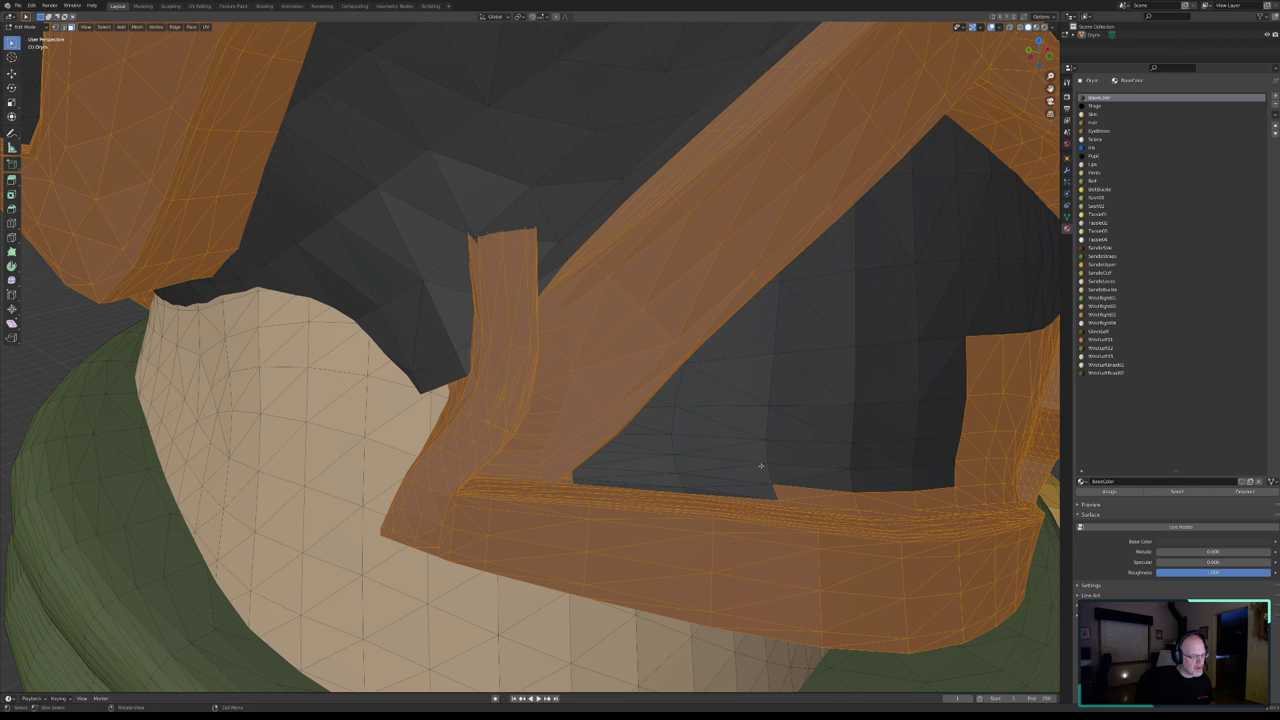
mouse_move(747, 476)
middle_down()
mouse_move(821, 443)
mouse_move(618, 389)
middle_up()
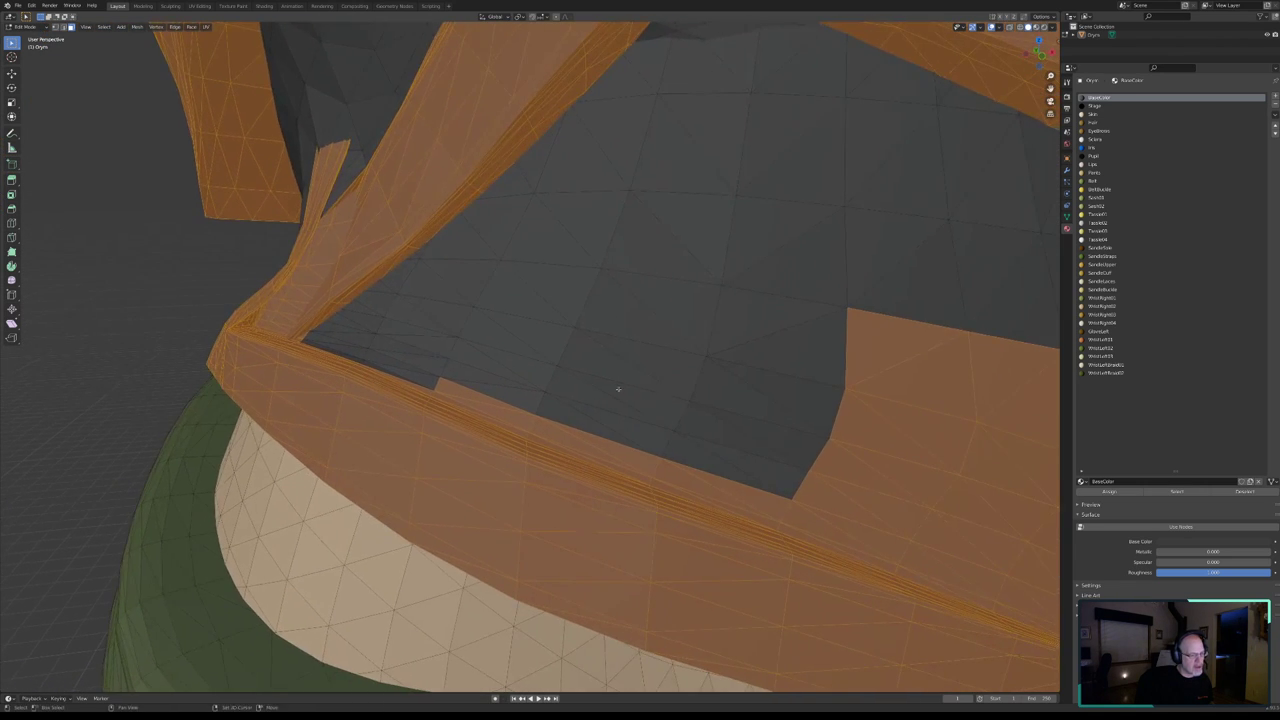
key(c)
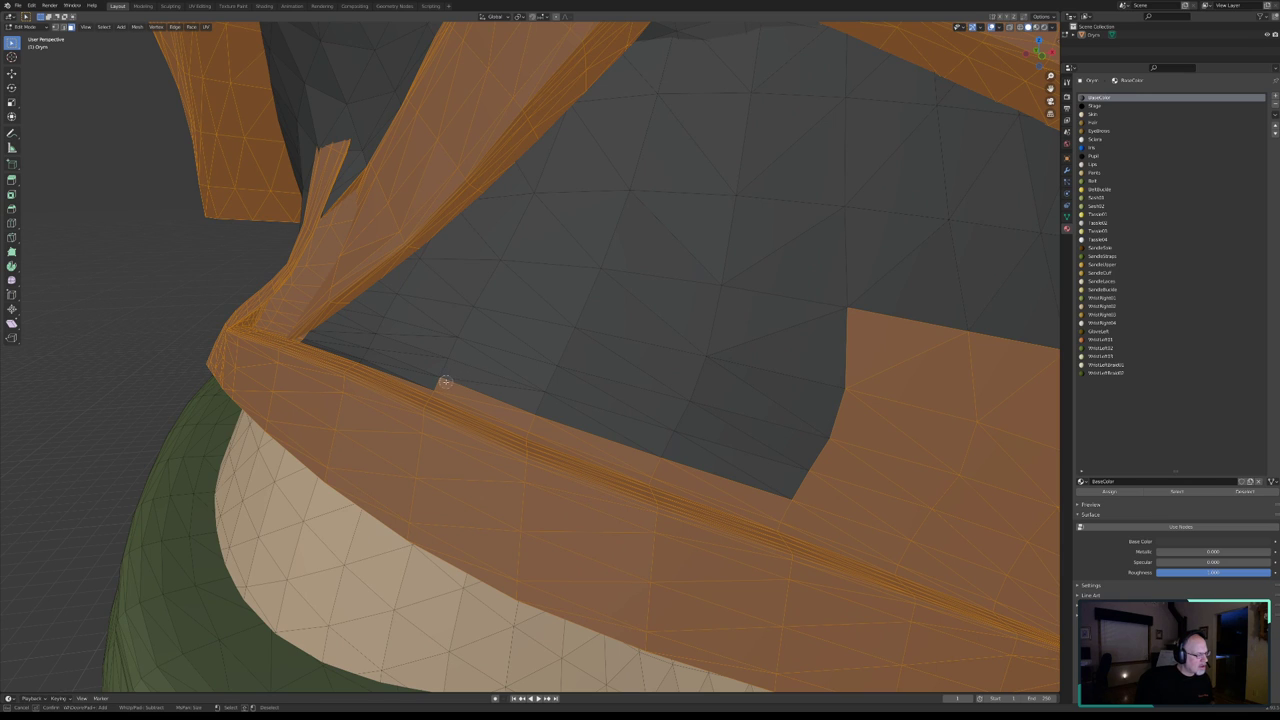
middle_drag(474, 361, 498, 347)
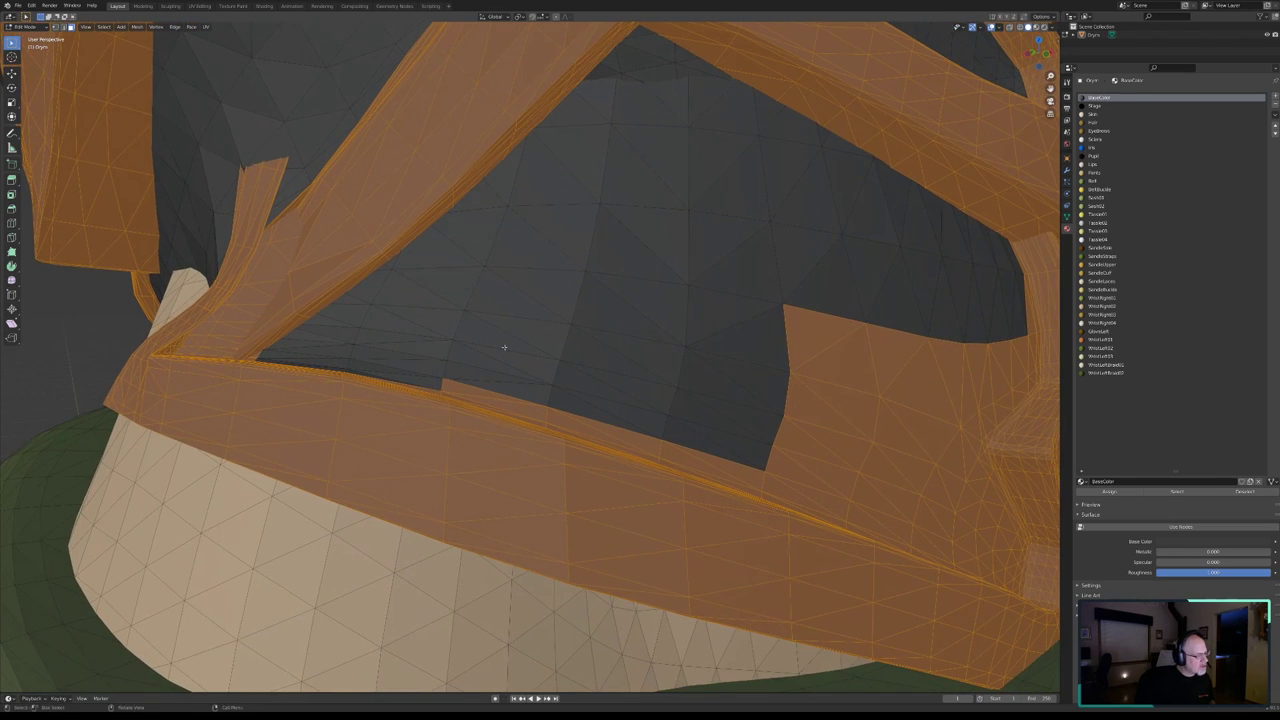
drag(444, 382, 554, 412)
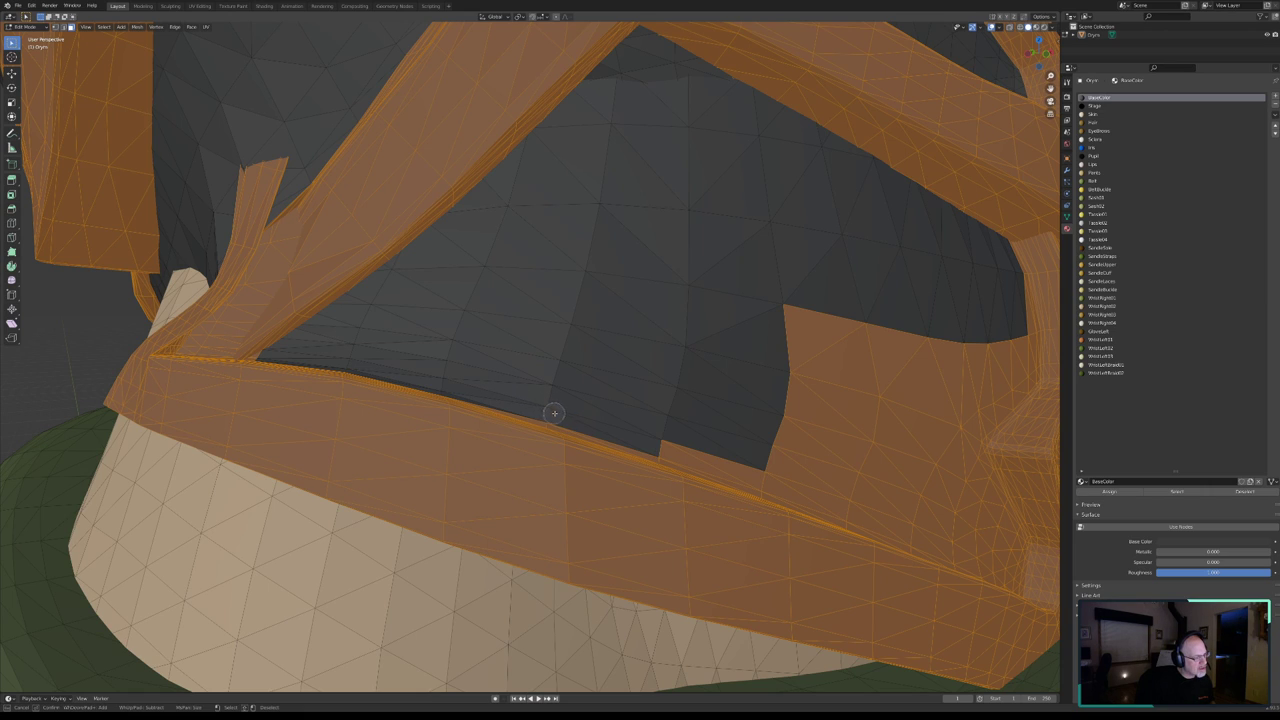
middle_click(663, 449)
mouse_move(760, 480)
middle_down()
mouse_move(852, 508)
mouse_move(972, 370)
mouse_move(1008, 351)
mouse_move(924, 533)
mouse_move(980, 557)
mouse_move(991, 543)
mouse_move(966, 480)
mouse_move(1006, 557)
mouse_move(980, 567)
middle_up()
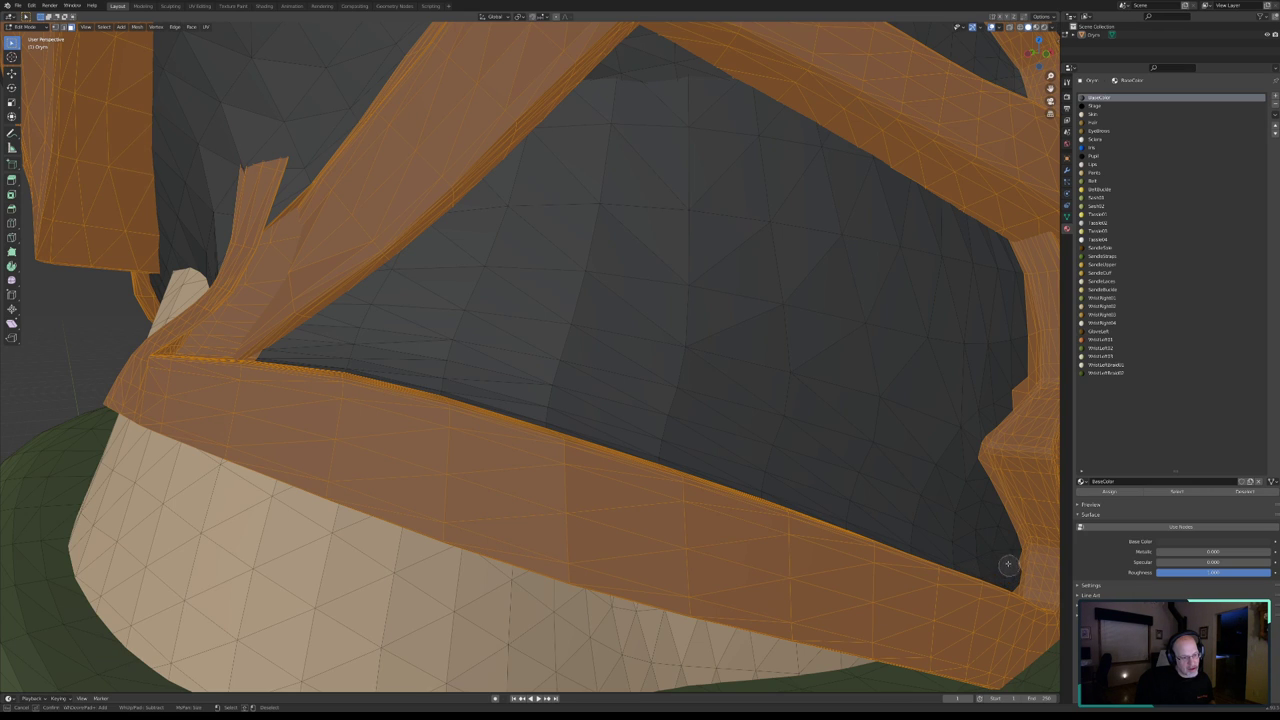
right_click(940, 408)
mouse_move(943, 397)
middle_down()
mouse_move(666, 323)
mouse_move(540, 310)
mouse_move(539, 322)
middle_up()
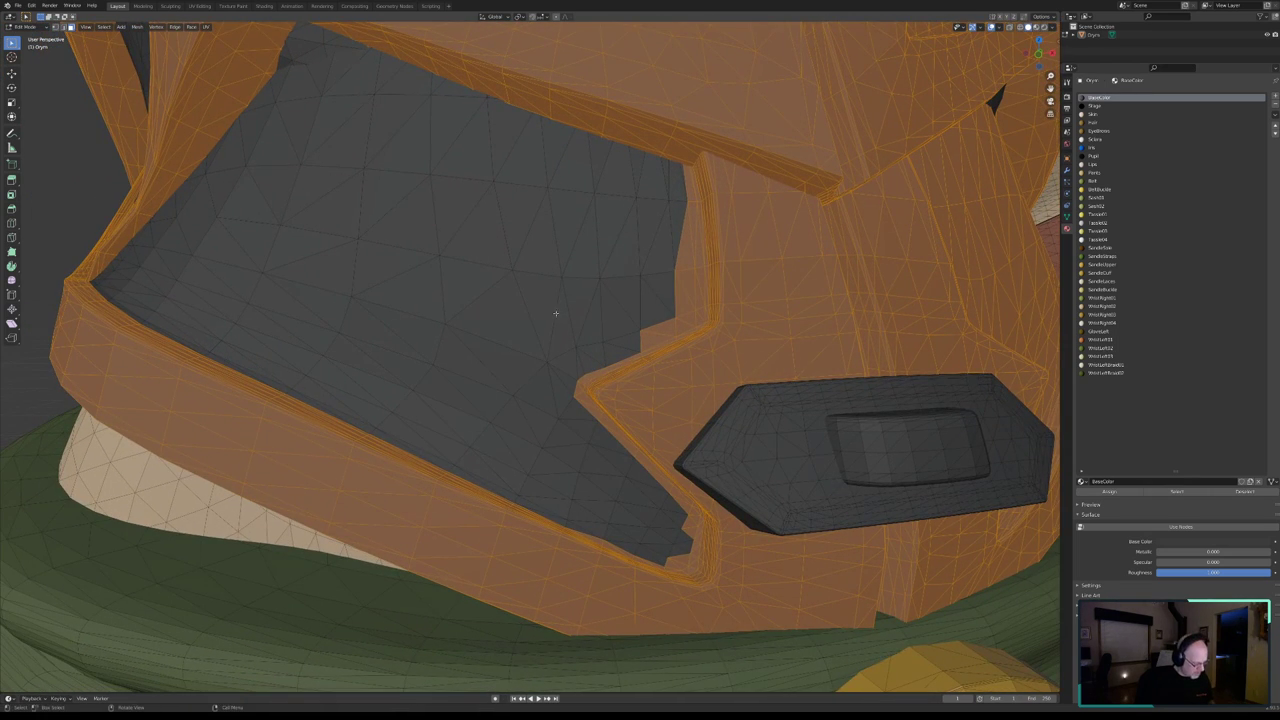
- Circle-deselect the faces along the dark side panel's upper edge and notch
key(c)
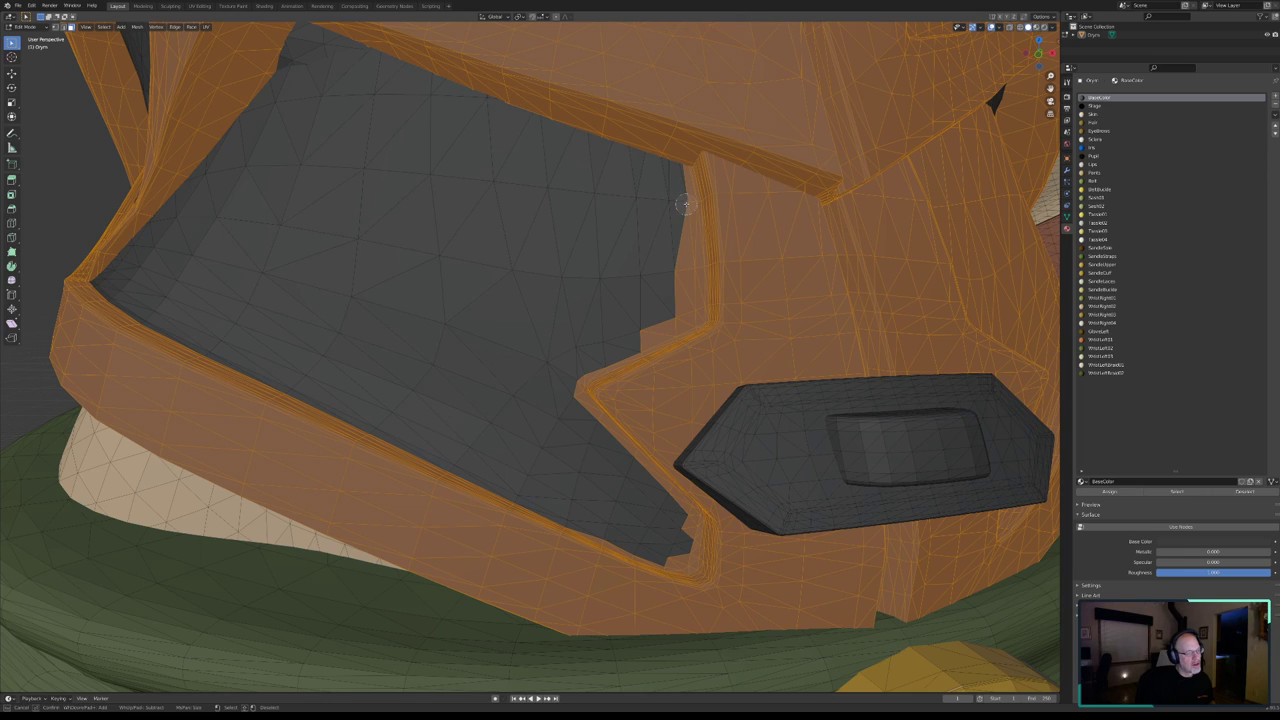
mouse_move(688, 204)
middle_down()
mouse_move(684, 291)
mouse_move(640, 331)
middle_up()
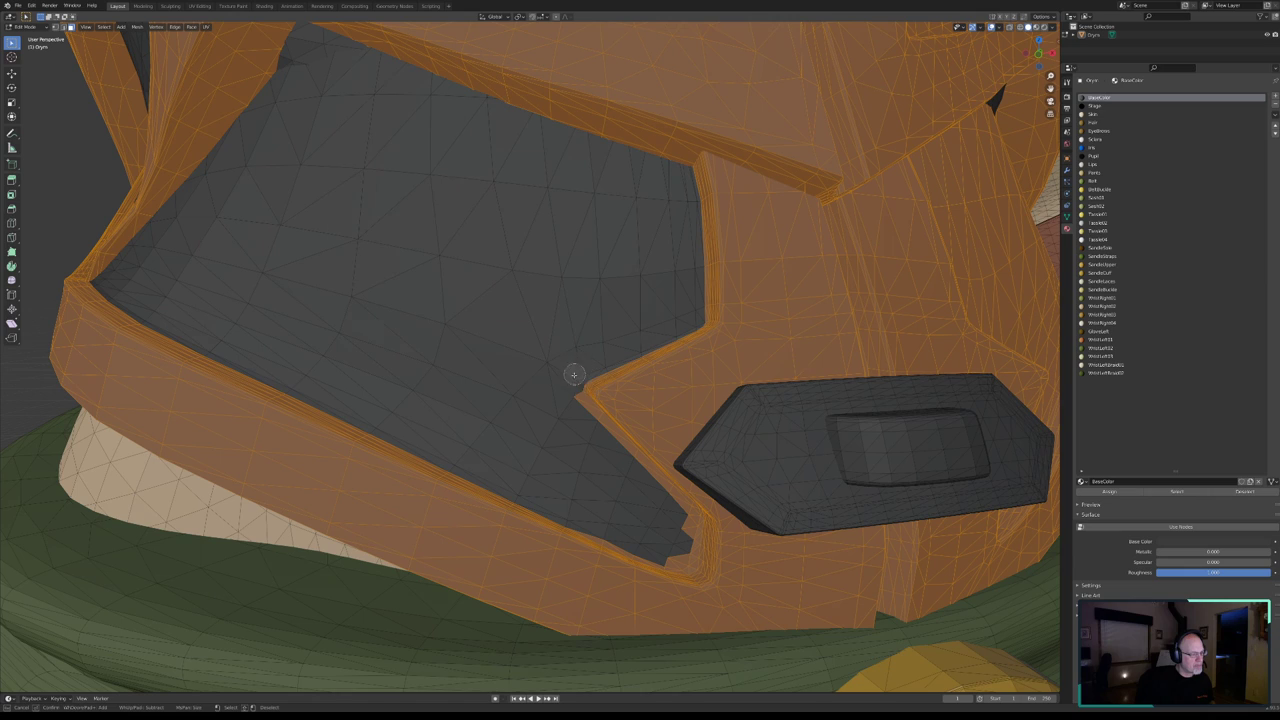
mouse_move(567, 389)
middle_down()
mouse_move(680, 514)
mouse_move(675, 553)
middle_up()
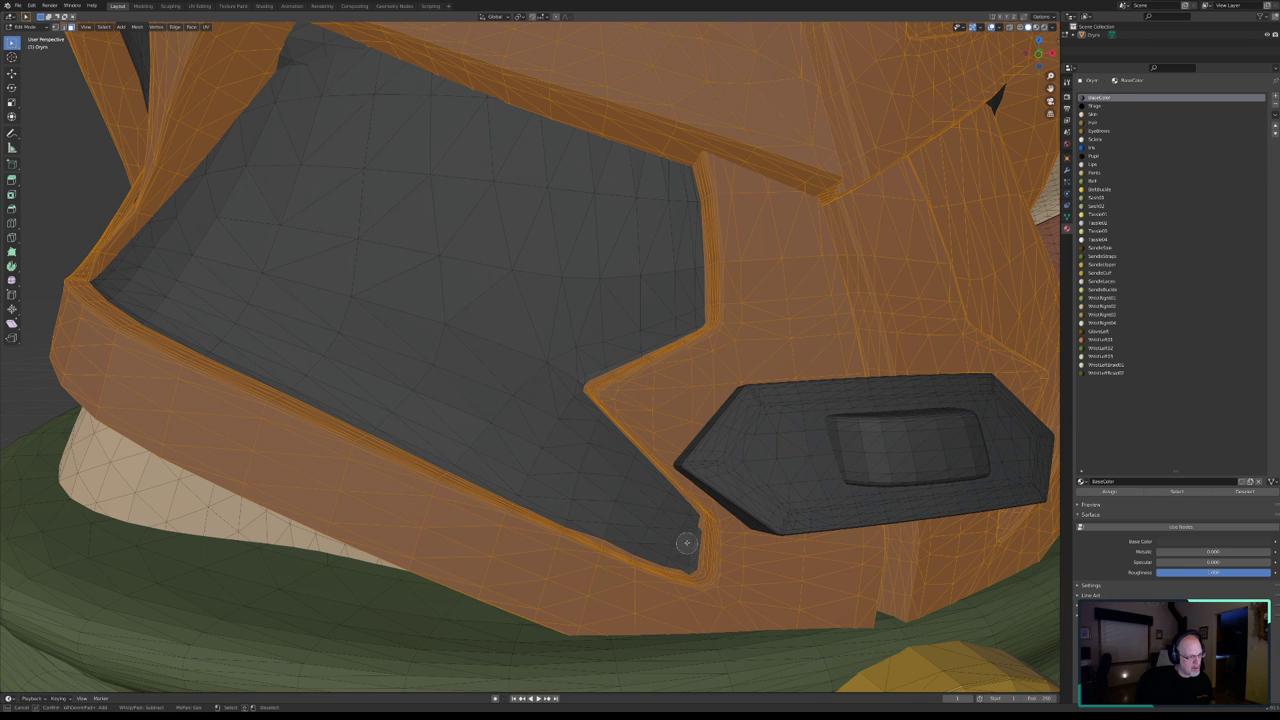
key(Escape)
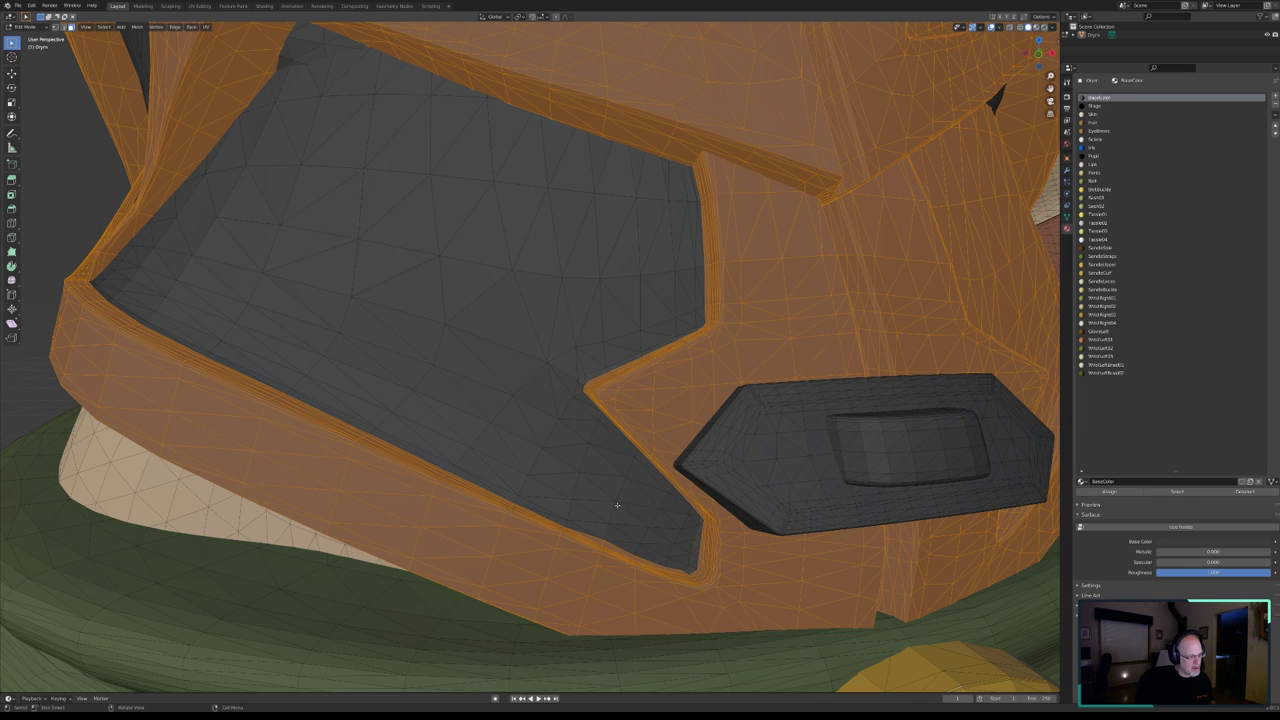
mouse_move(609, 509)
middle_down()
mouse_move(588, 482)
mouse_move(604, 528)
middle_up()
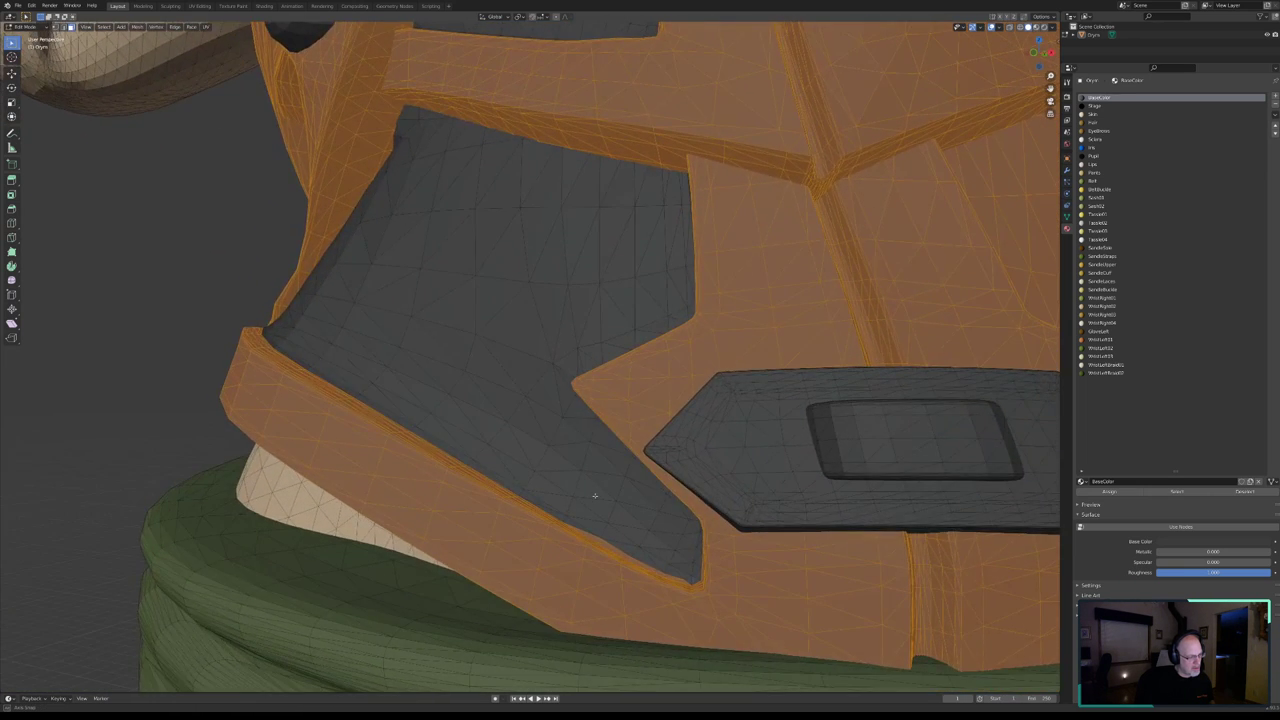
key(c)
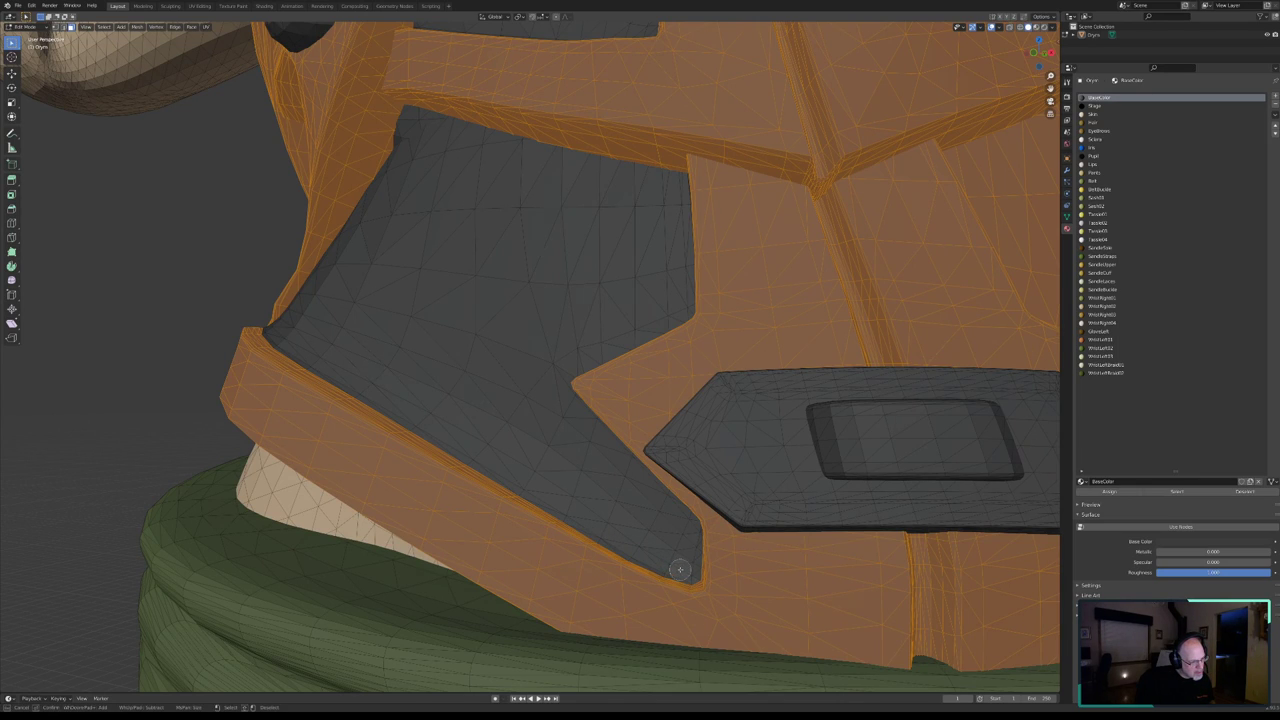
key(Escape)
mouse_move(749, 374)
middle_down()
mouse_move(510, 358)
mouse_move(650, 498)
mouse_move(534, 271)
mouse_move(457, 209)
mouse_move(416, 152)
middle_up()
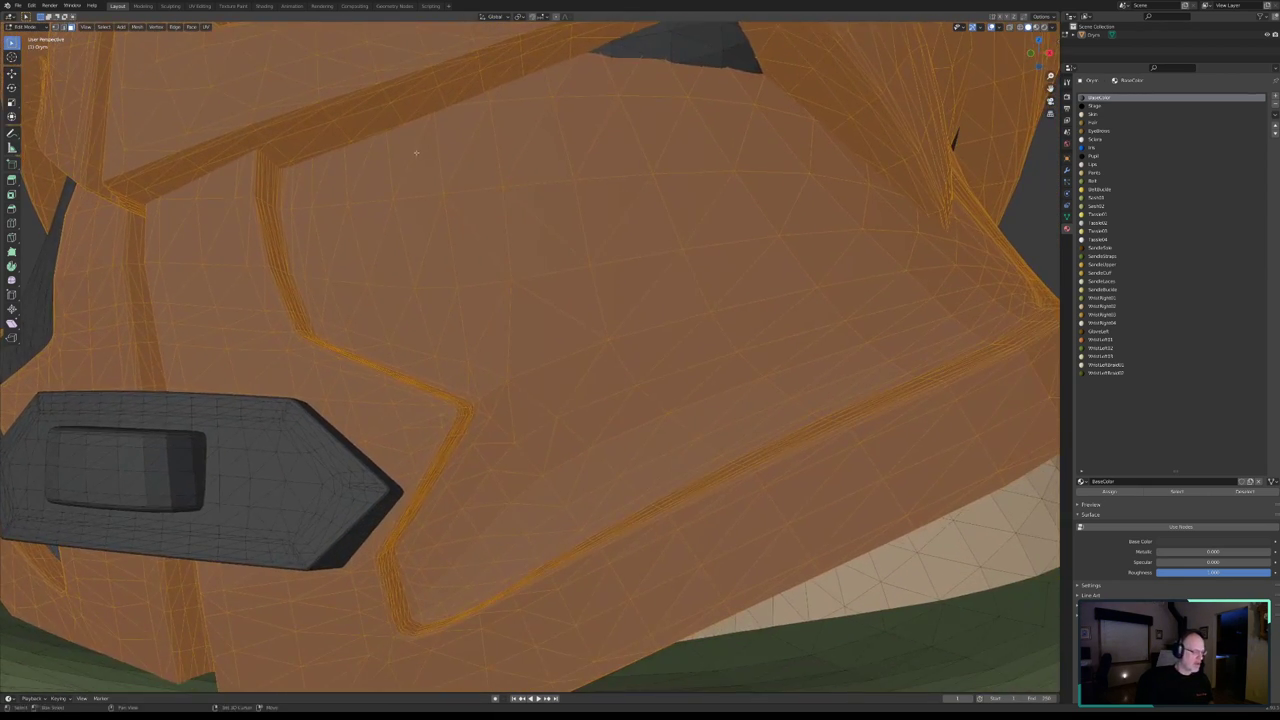
- Circle-deselect the lower, middle and upper-left faces of the large inner chest panel
middle_drag(400, 371, 462, 407)
middle_drag(463, 399, 459, 397)
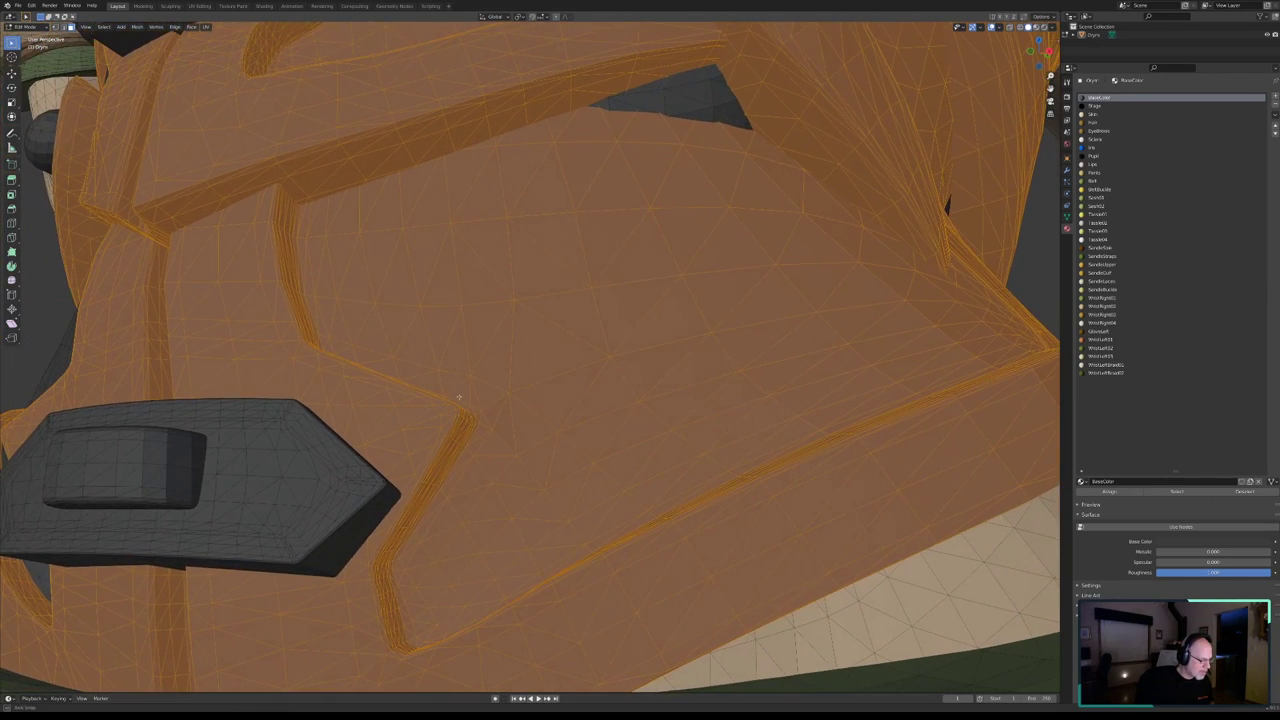
key(c)
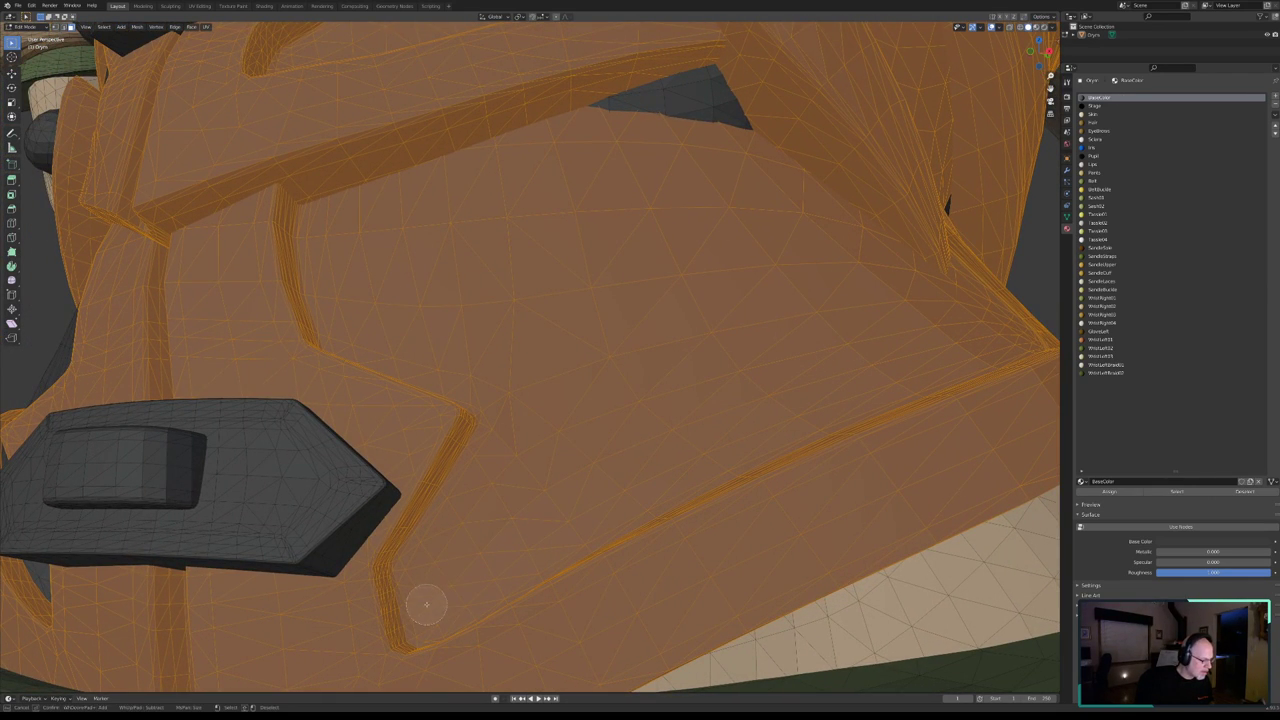
mouse_move(414, 623)
middle_down()
mouse_move(445, 585)
mouse_move(408, 573)
middle_up()
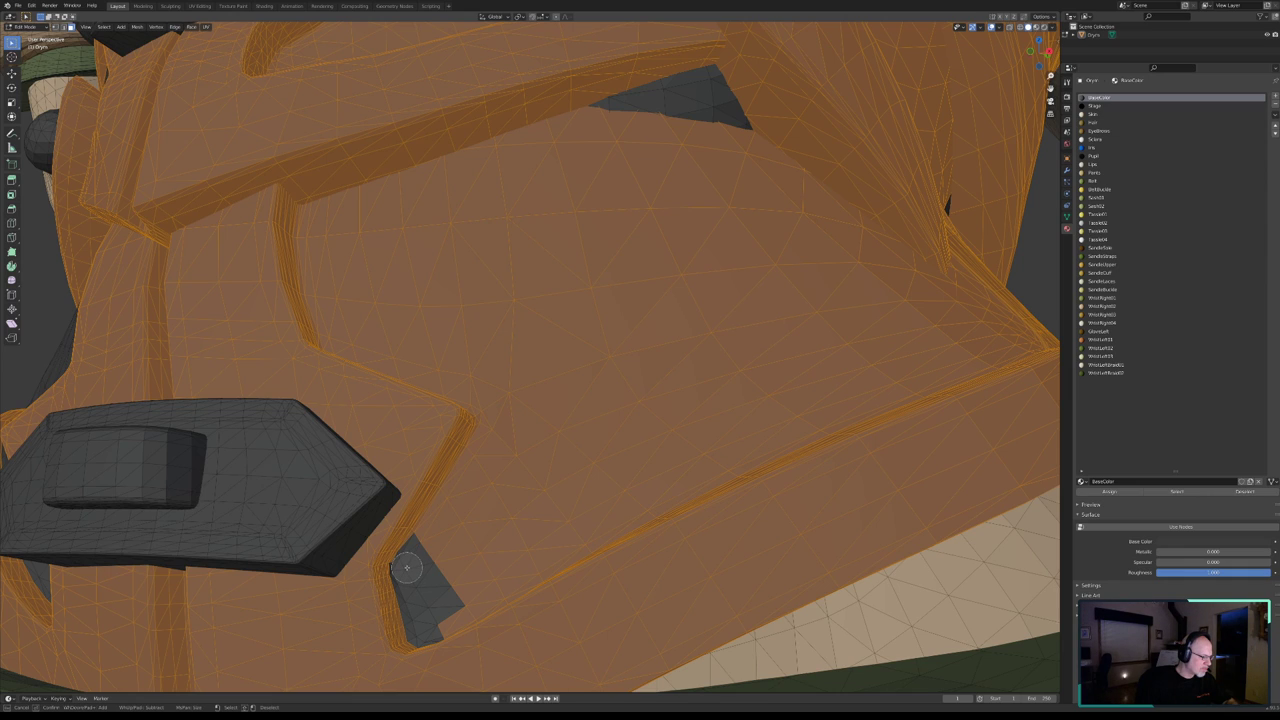
middle_drag(405, 568, 491, 437)
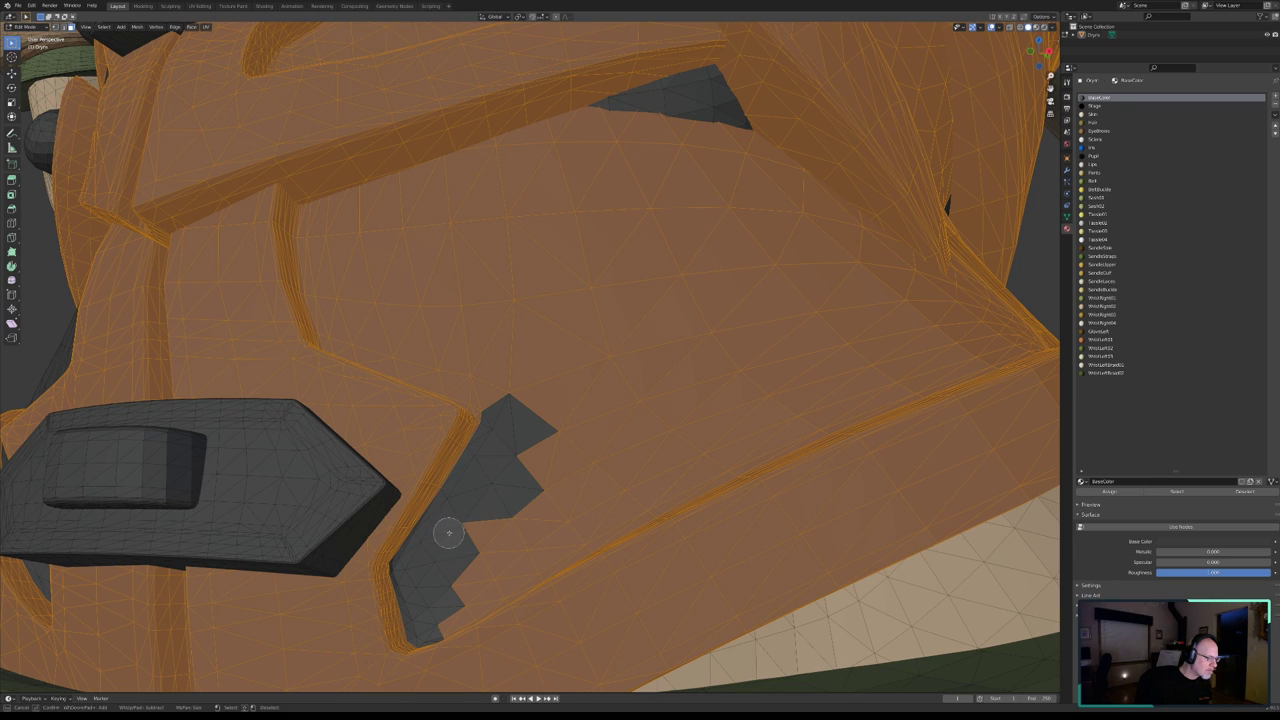
middle_drag(426, 540, 440, 620)
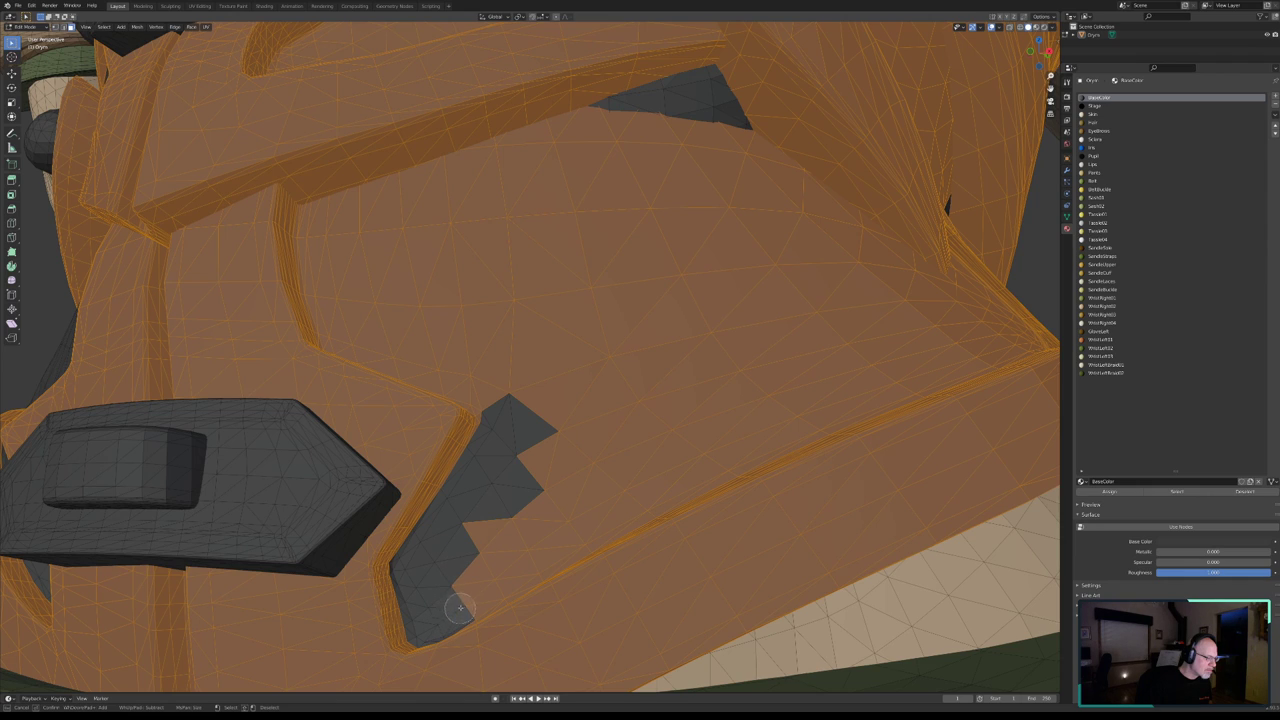
mouse_move(468, 604)
middle_down()
mouse_move(802, 422)
mouse_move(749, 380)
middle_up()
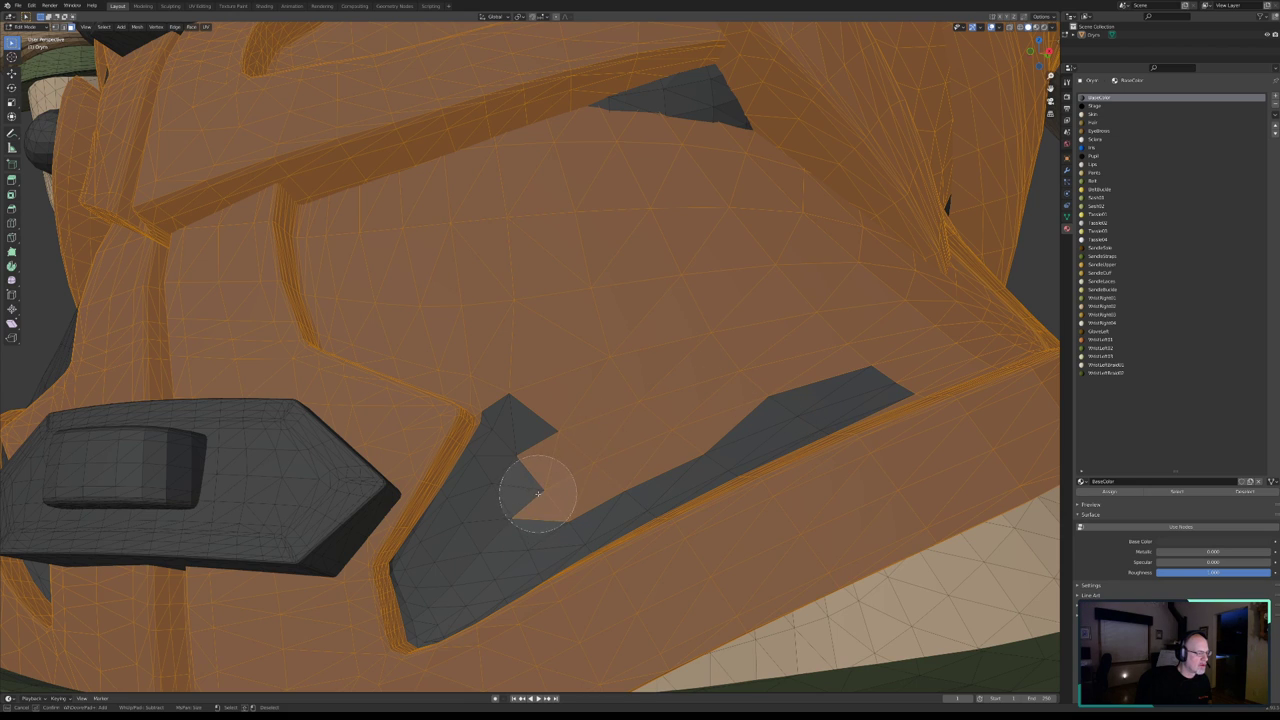
mouse_move(537, 486)
middle_down()
mouse_move(543, 399)
mouse_move(503, 371)
middle_up()
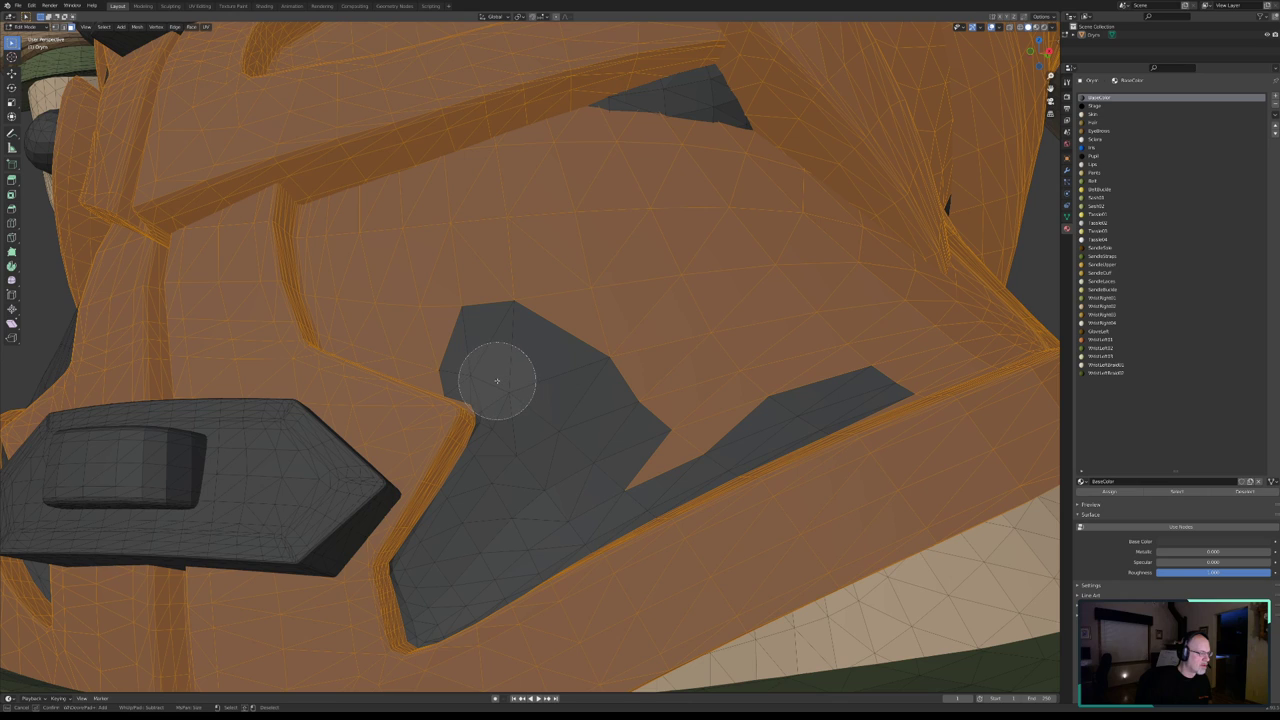
mouse_move(486, 357)
middle_down()
mouse_move(358, 320)
mouse_move(337, 246)
mouse_move(520, 171)
mouse_move(620, 151)
mouse_move(691, 151)
mouse_move(688, 190)
mouse_move(634, 294)
mouse_move(657, 429)
mouse_move(737, 249)
mouse_move(768, 233)
mouse_move(829, 289)
mouse_move(857, 357)
mouse_move(904, 339)
middle_up()
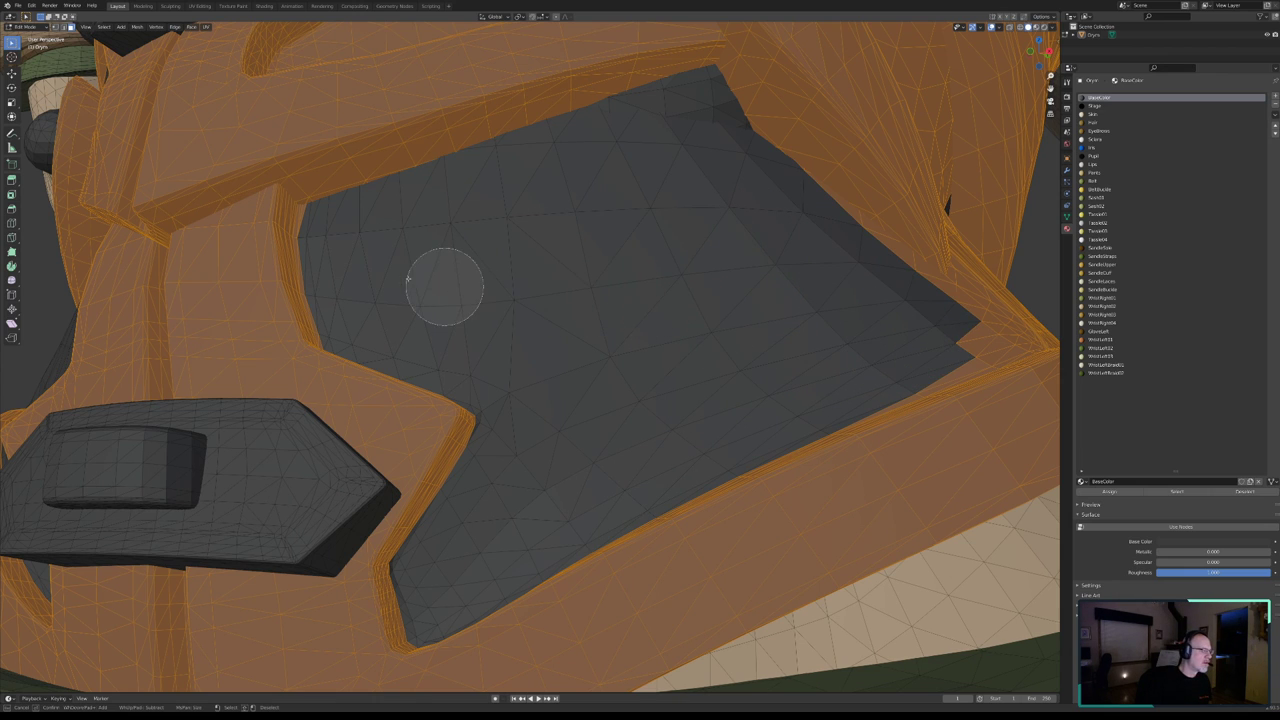
key(Escape)
mouse_move(443, 286)
middle_down()
mouse_move(357, 251)
mouse_move(382, 271)
middle_up()
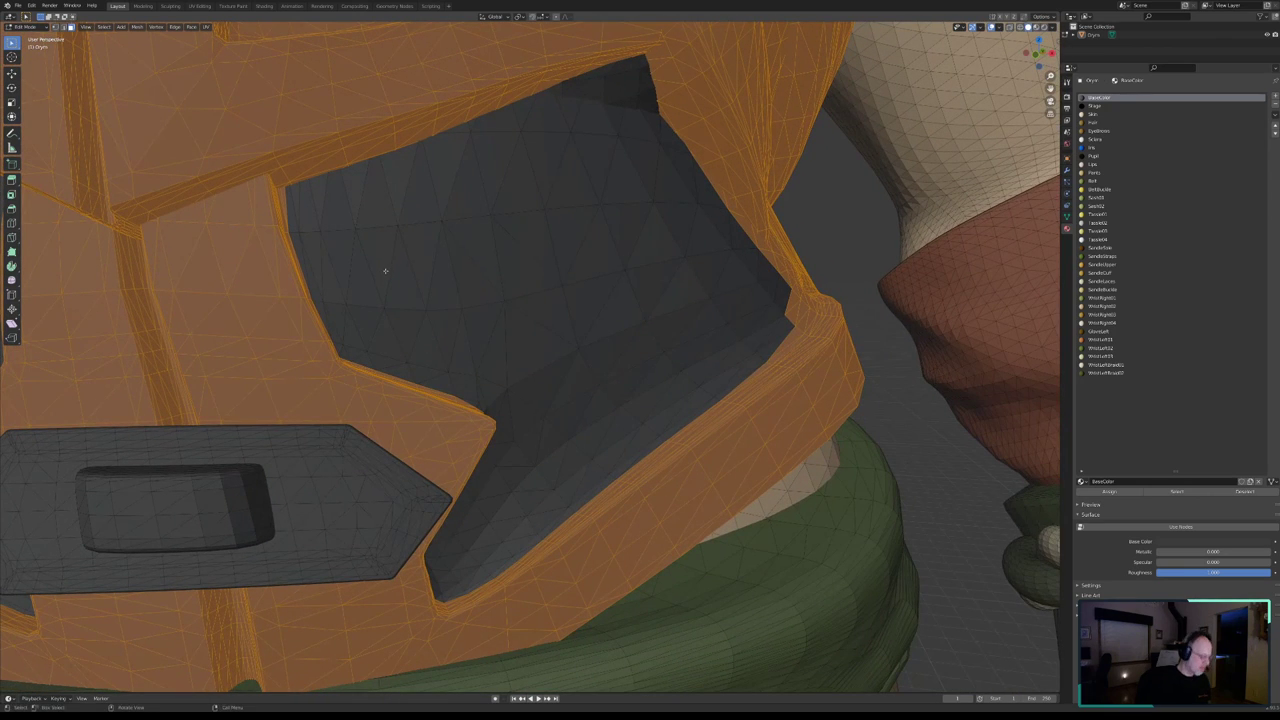
- Near the collar, circle-deselect faces along the panel's right edge and trim strip
key(c)
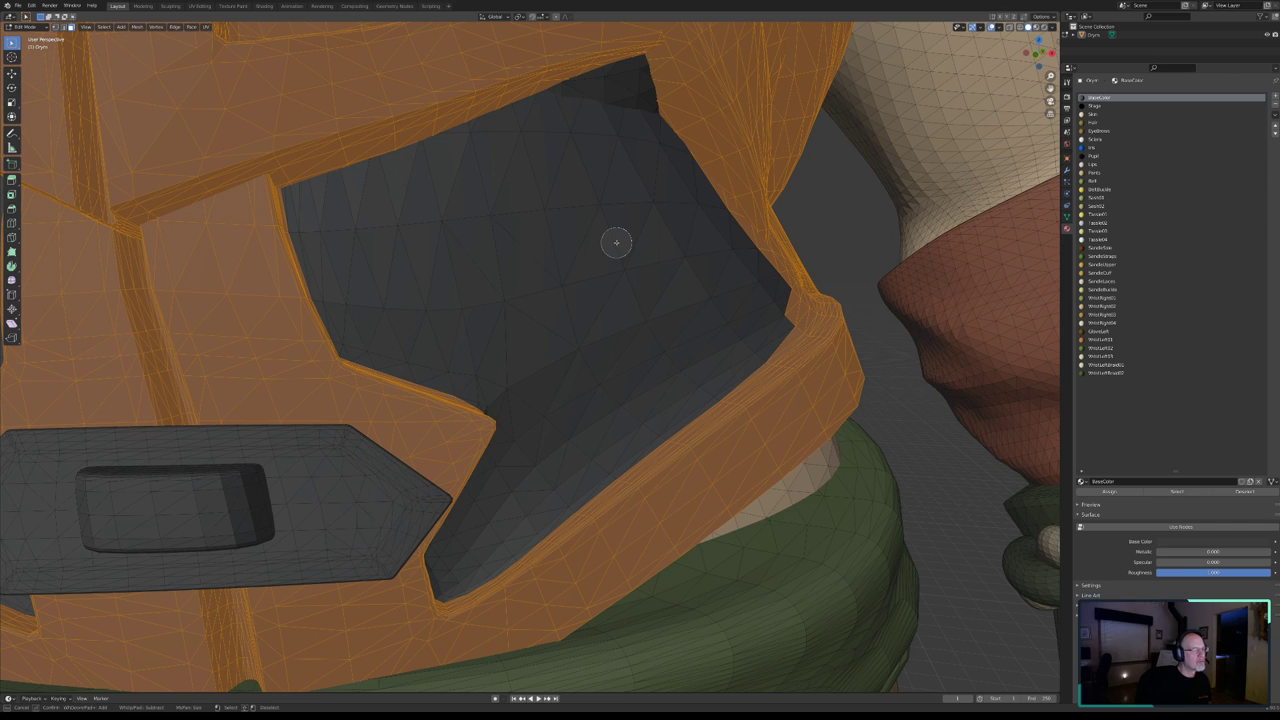
key(Escape)
mouse_move(637, 249)
middle_down()
mouse_move(574, 269)
mouse_move(520, 257)
middle_up()
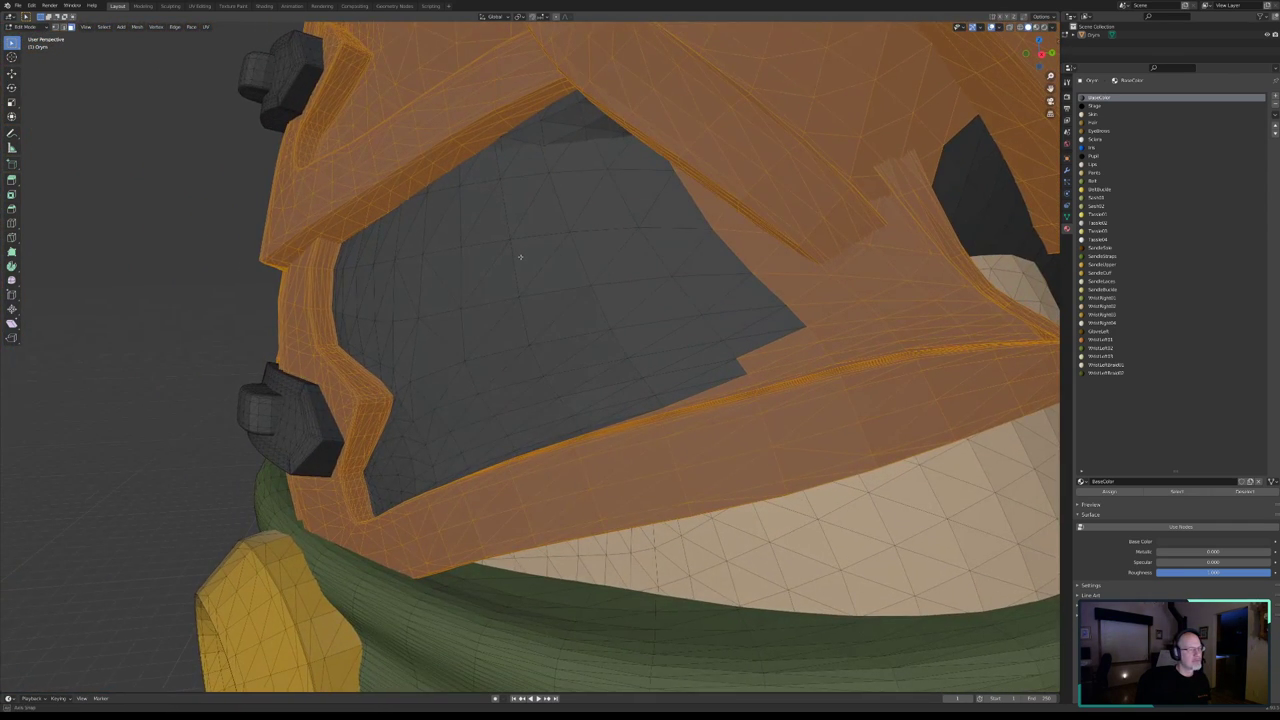
key(c)
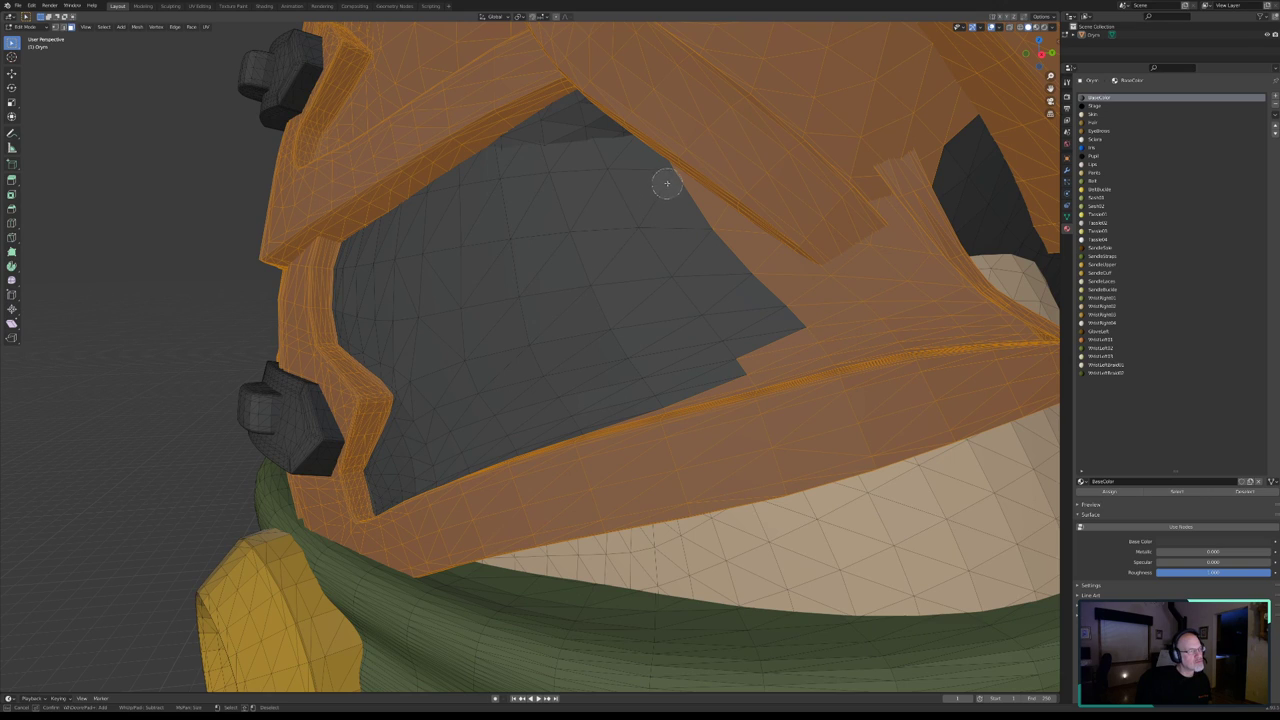
drag(663, 180, 667, 182)
mouse_move(667, 182)
middle_down()
mouse_move(771, 294)
mouse_move(755, 367)
mouse_move(657, 391)
mouse_move(821, 340)
mouse_move(849, 309)
mouse_move(846, 274)
mouse_move(883, 256)
mouse_move(948, 318)
mouse_move(877, 333)
middle_up()
middle_drag(965, 326, 980, 320)
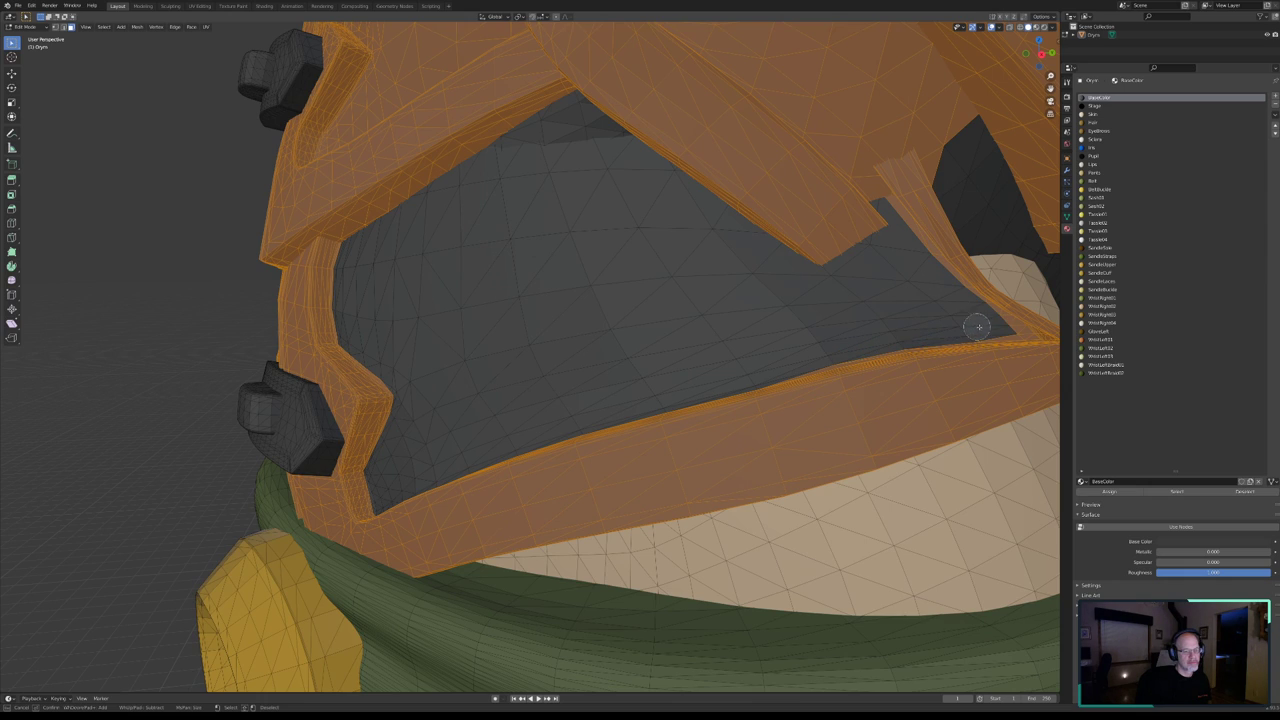
scroll(1000, 328, down, 3)
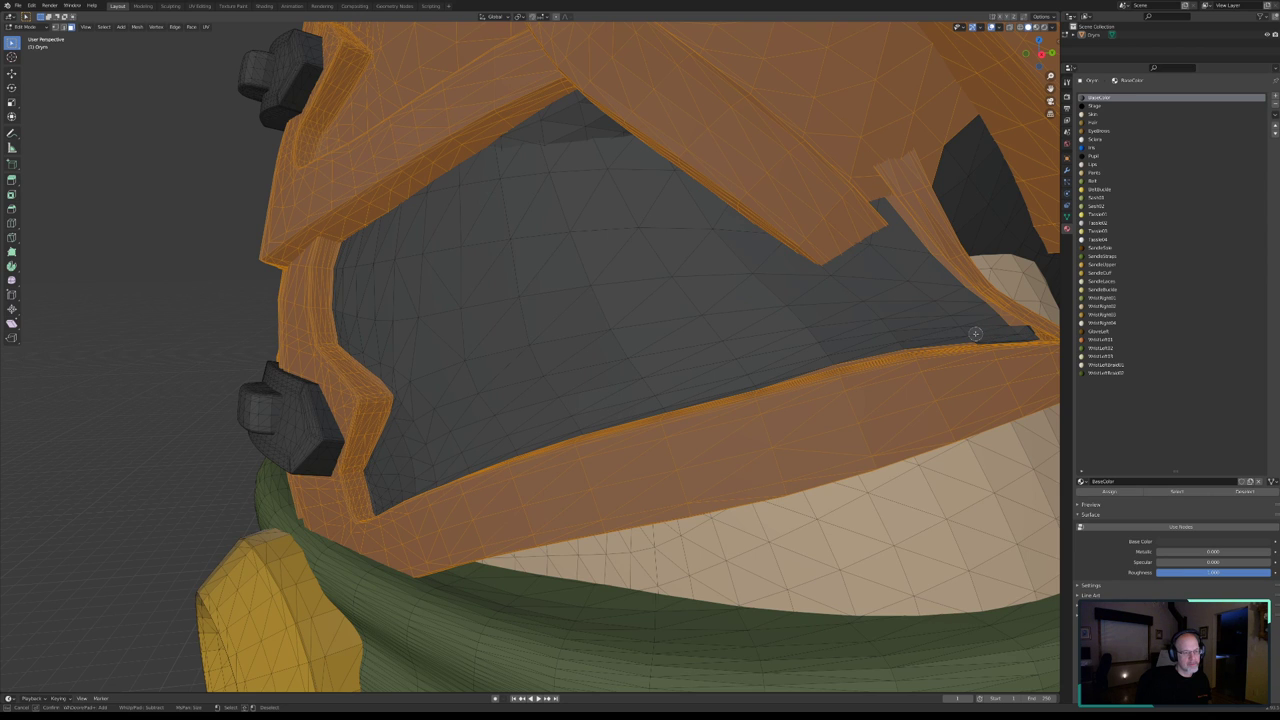
- Orbit and zoom around the vest to a lower, frontal view of the side panel
mouse_move(958, 323)
middle_down()
mouse_move(761, 386)
mouse_move(846, 349)
middle_up()
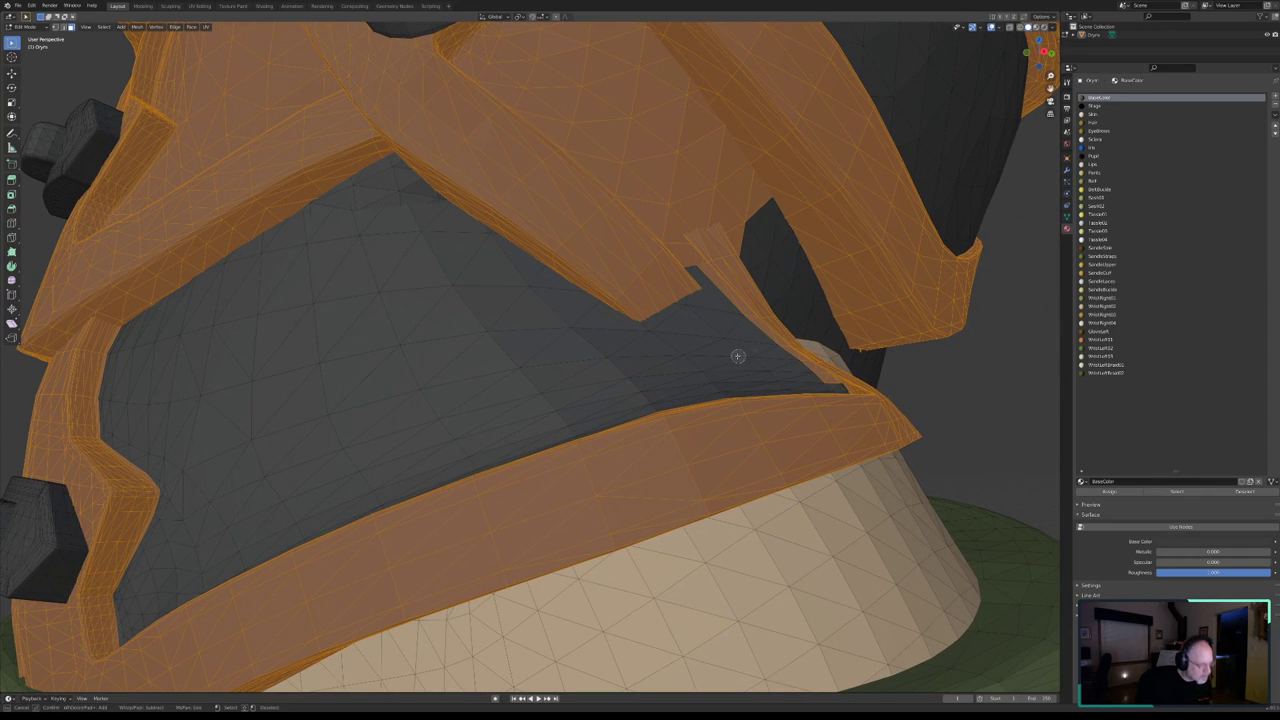
key(k)
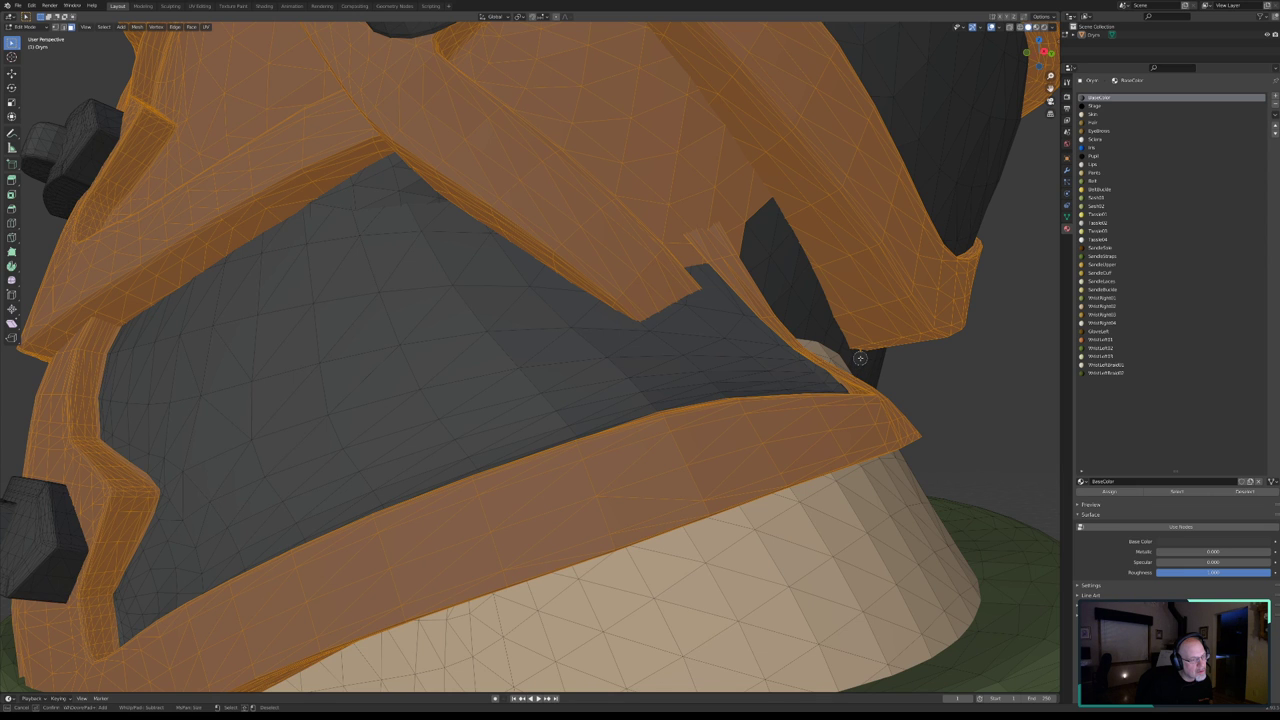
scroll(756, 368, down, 2)
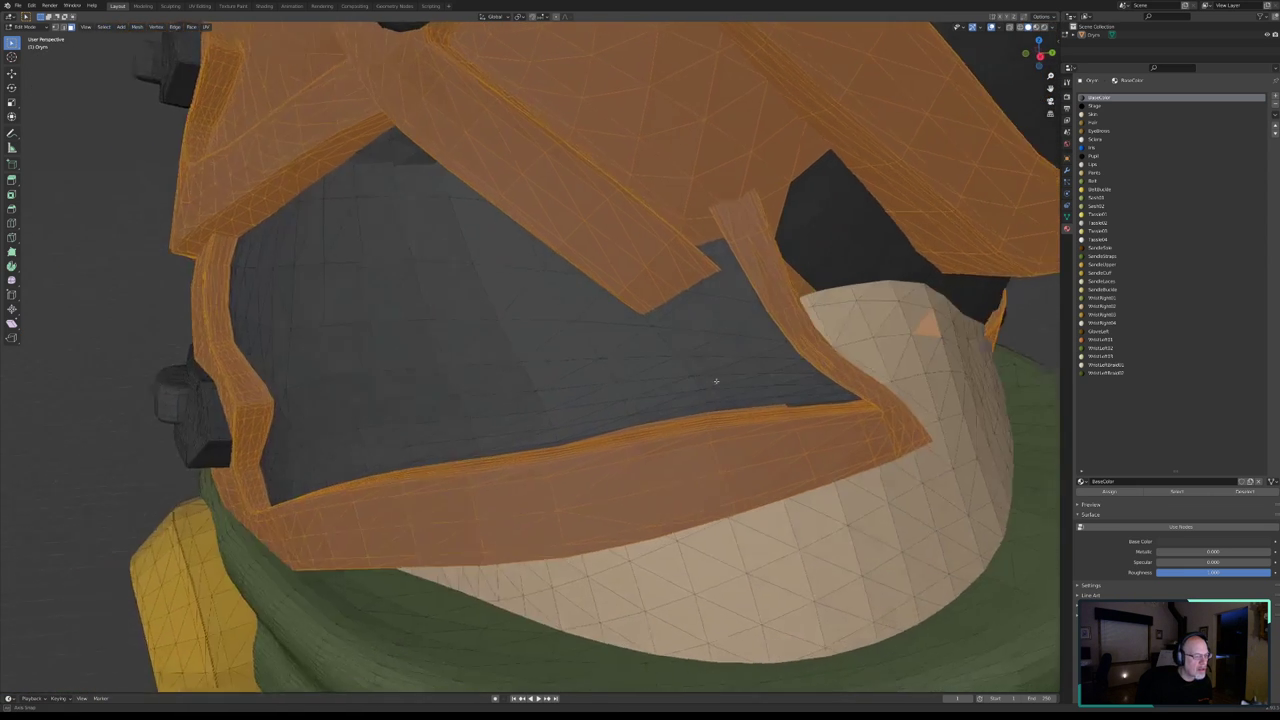
mouse_move(731, 363)
middle_down()
mouse_move(699, 410)
mouse_move(701, 390)
middle_up()
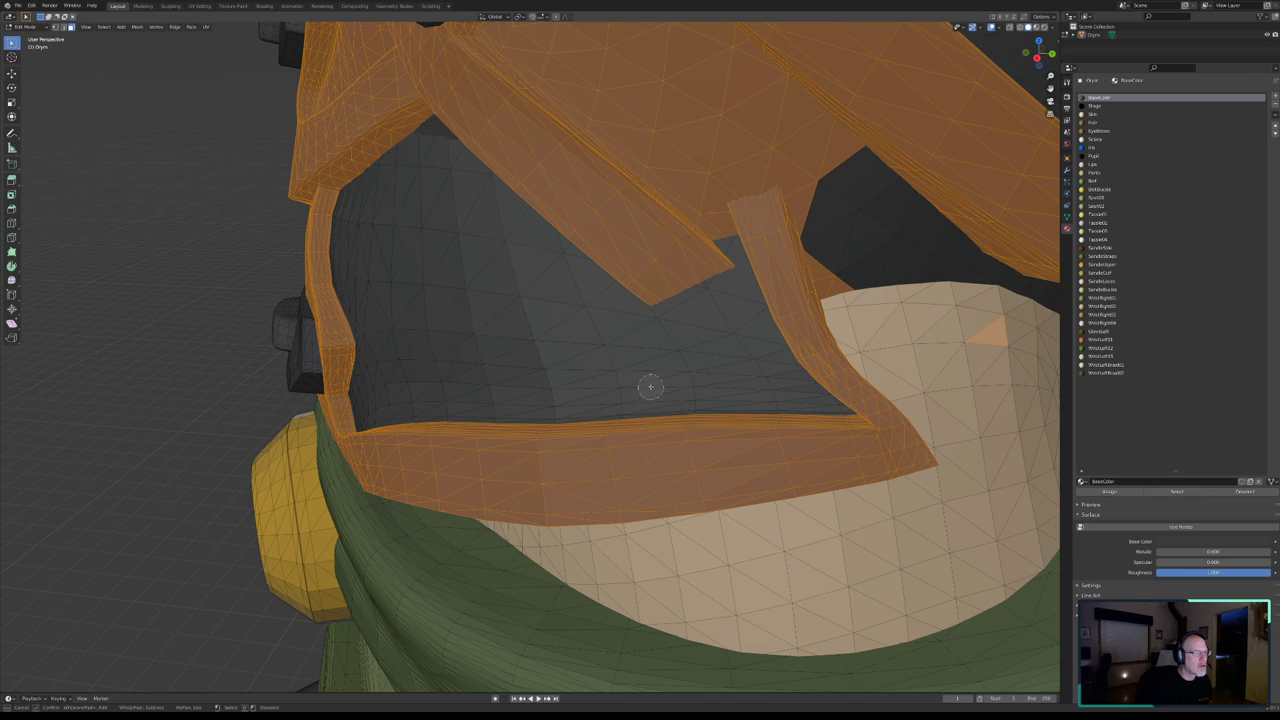
middle_drag(667, 368, 432, 402)
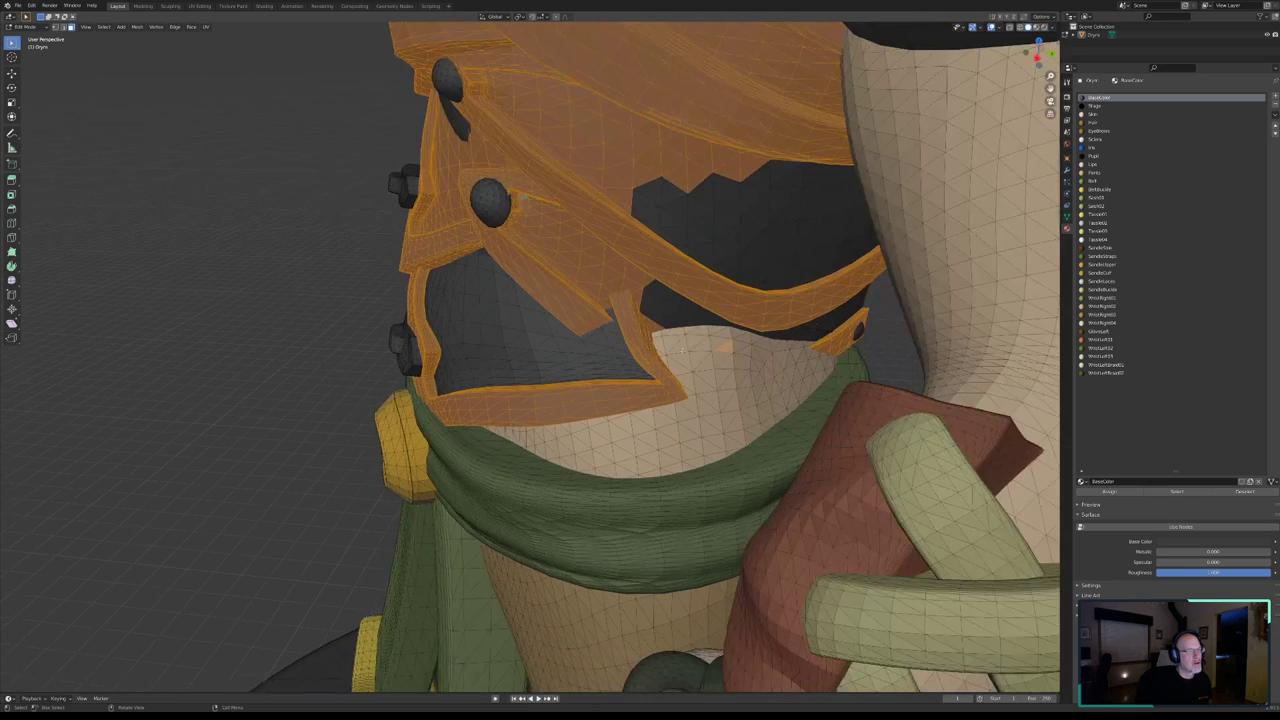
key(c)
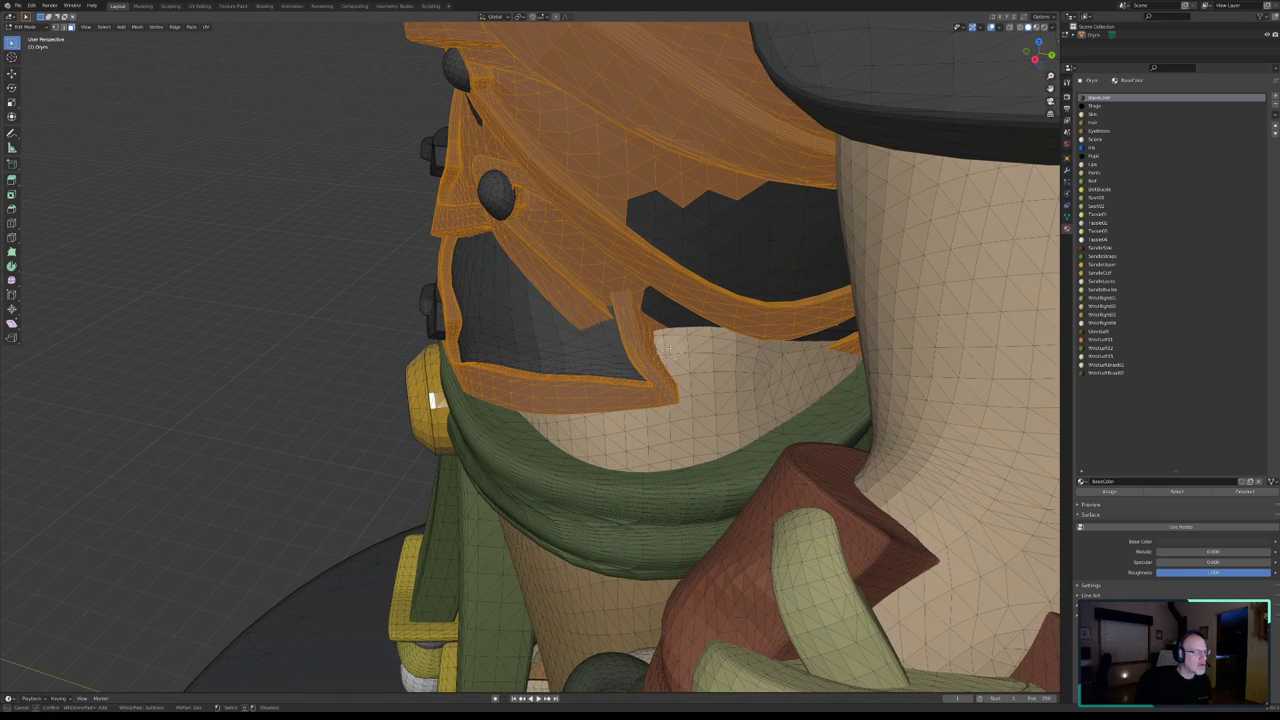
mouse_move(553, 340)
middle_down()
mouse_move(558, 285)
mouse_move(573, 287)
mouse_move(534, 307)
middle_up()
mouse_move(583, 240)
shift+middle_down()
mouse_move(580, 297)
mouse_move(640, 380)
shift+middle_up()
scroll(587, 292, up, 4)
key(c)
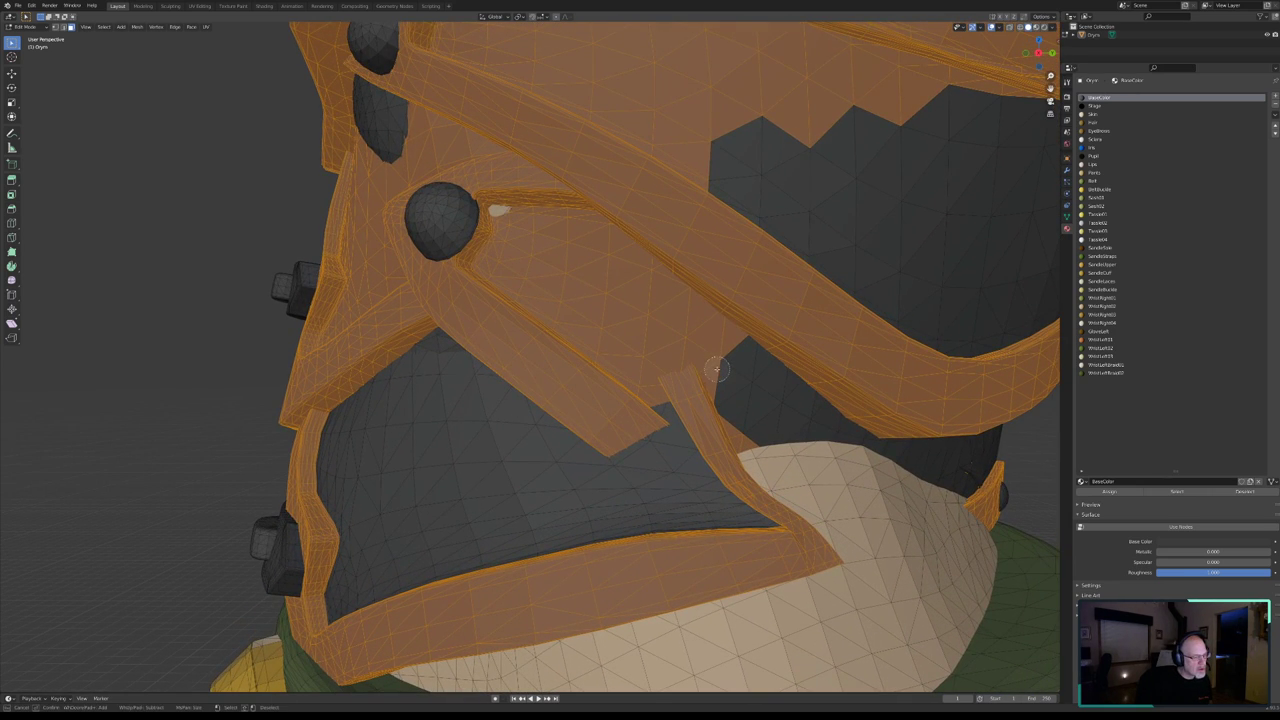
- Circle-deselect the side panel faces below the strap up toward the round stud
middle_drag(717, 369, 740, 416)
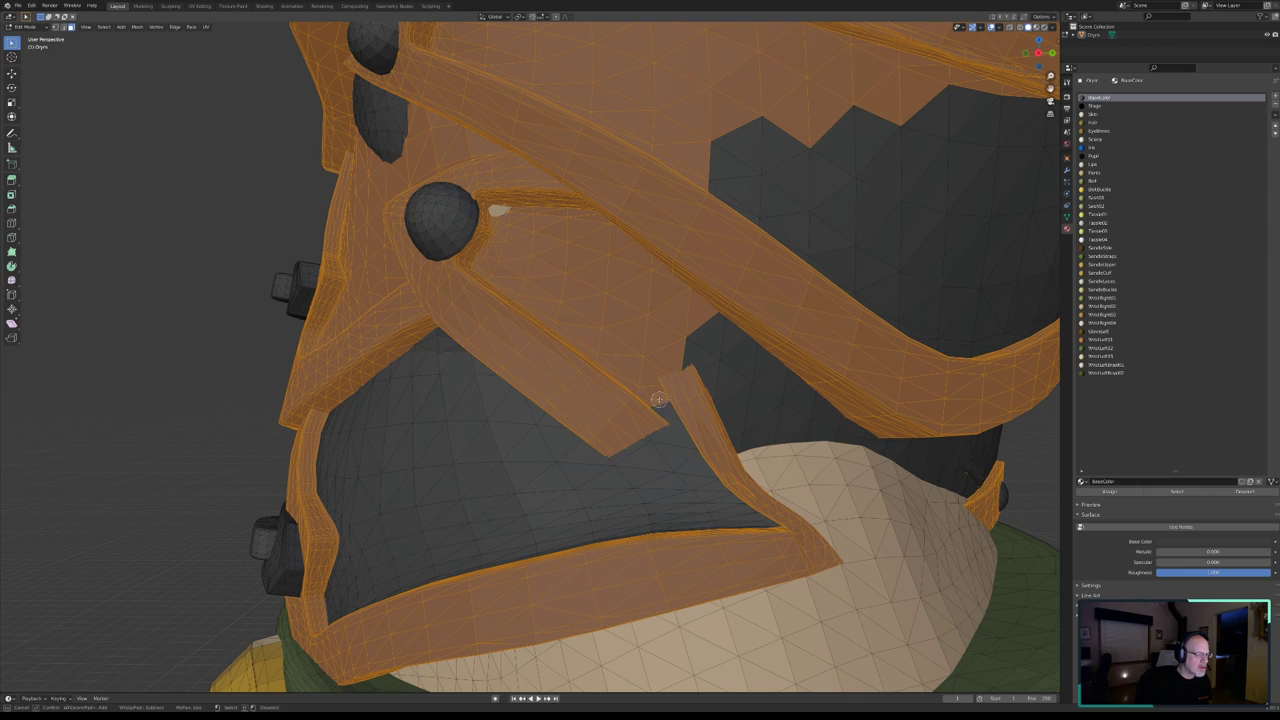
middle_drag(653, 397, 522, 288)
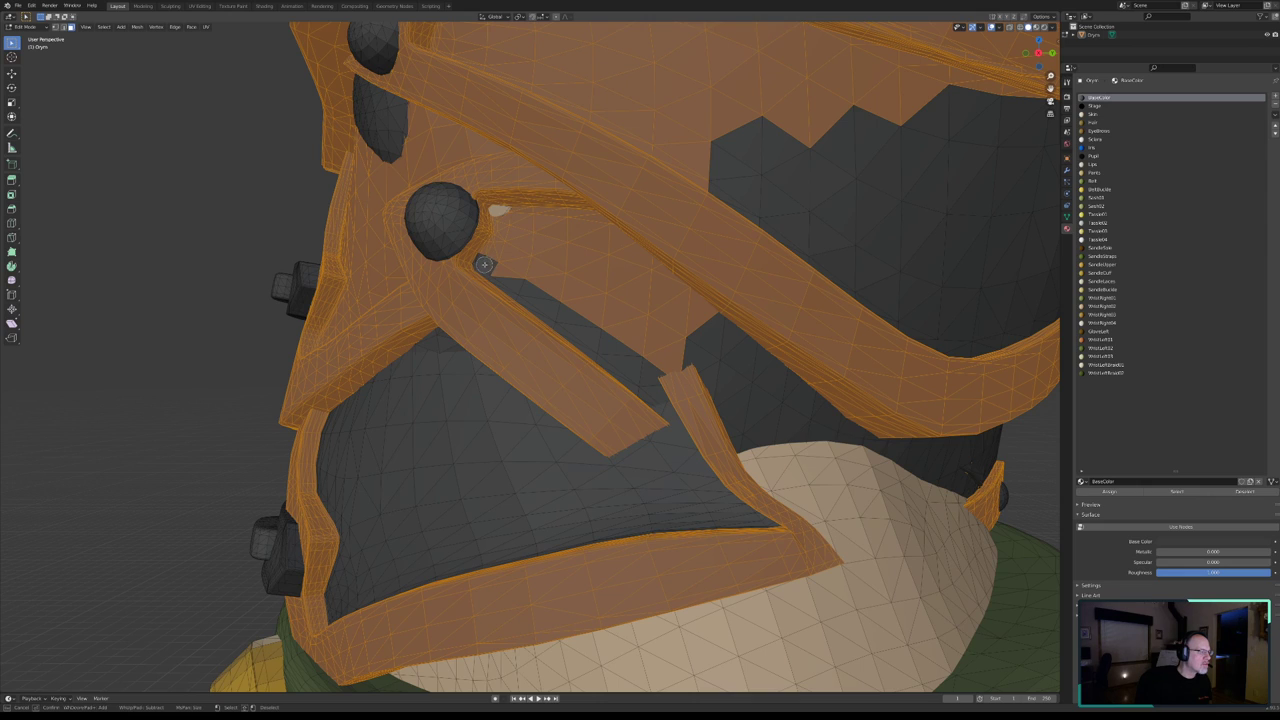
middle_drag(487, 256, 502, 228)
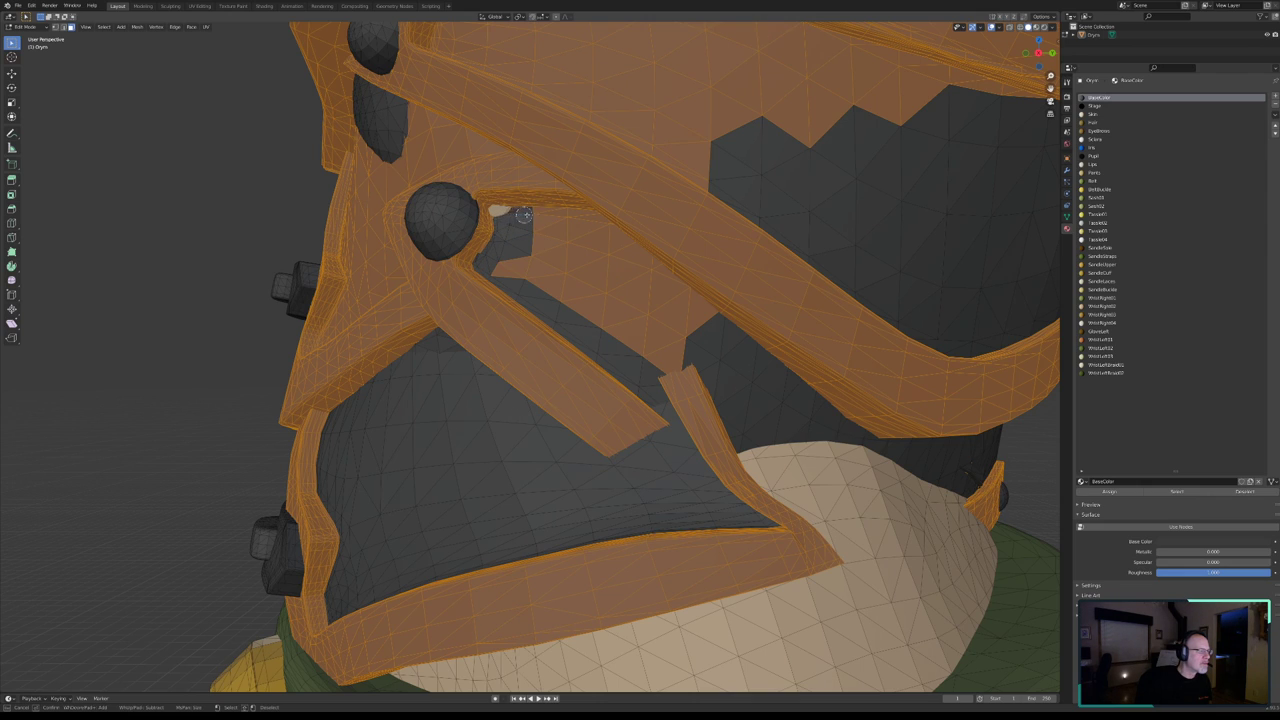
mouse_move(524, 215)
middle_down()
mouse_move(590, 222)
mouse_move(519, 254)
mouse_move(543, 286)
mouse_move(586, 257)
mouse_move(586, 291)
middle_up()
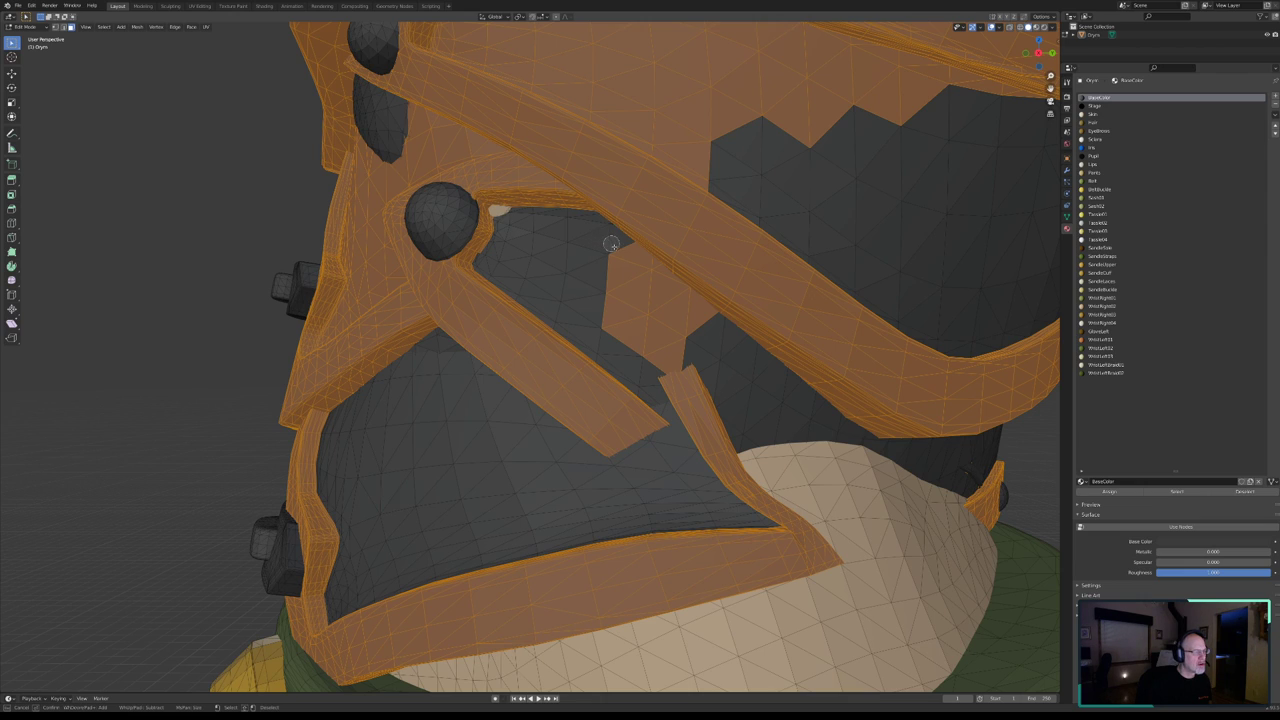
mouse_move(612, 243)
middle_down()
mouse_move(680, 294)
mouse_move(680, 337)
mouse_move(613, 308)
middle_up()
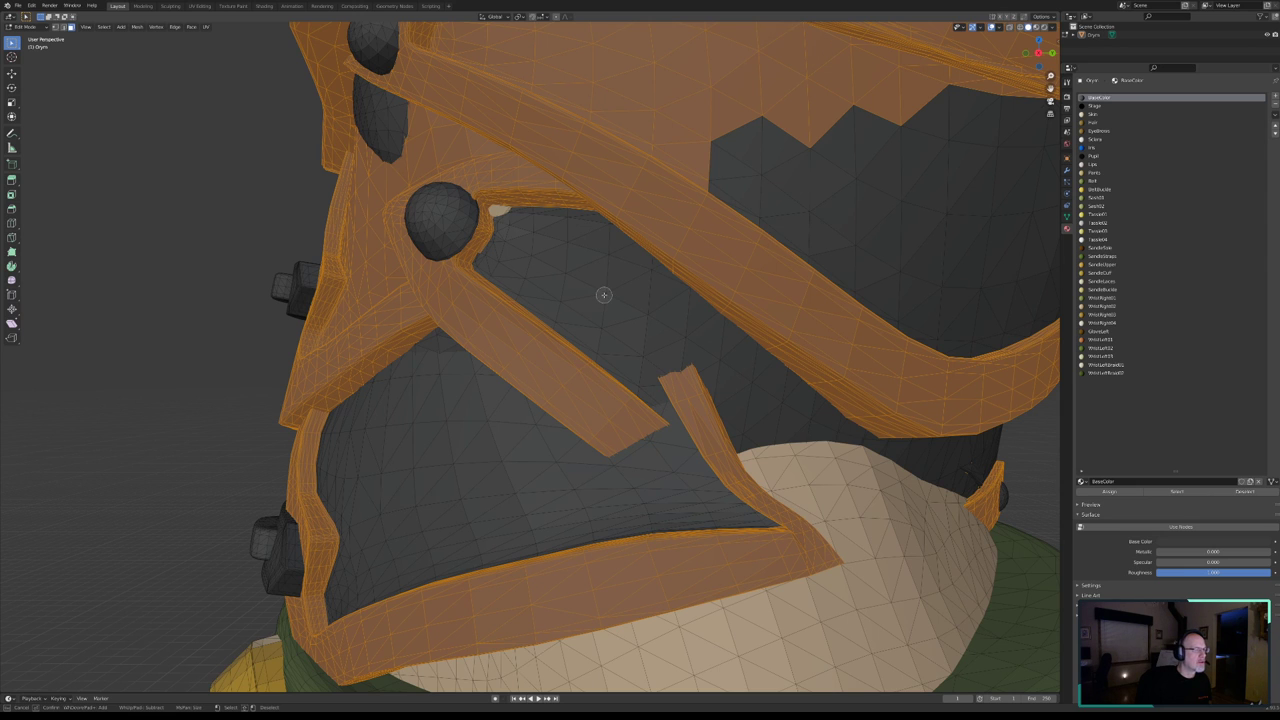
right_click(604, 294)
mouse_move(604, 294)
middle_down()
mouse_move(484, 291)
mouse_move(637, 313)
middle_up()
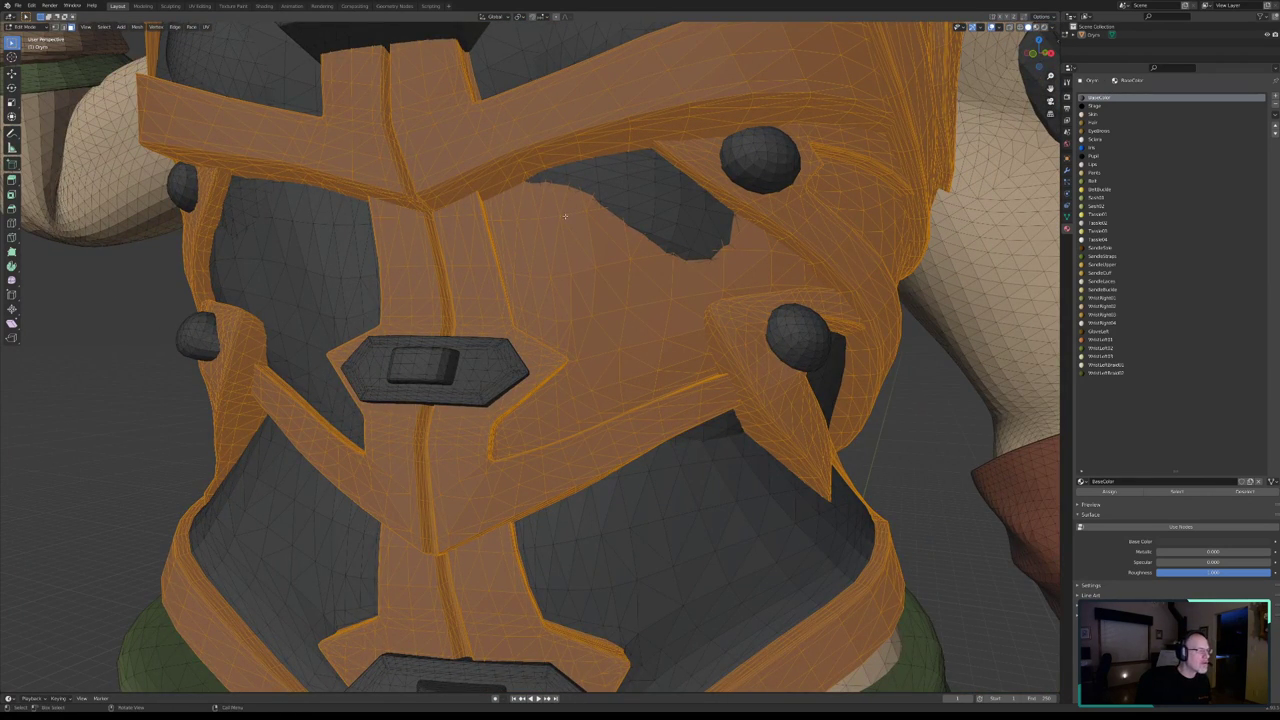
- Circle-deselect a small chest patch and bands of panel faces under the straps
key(c)
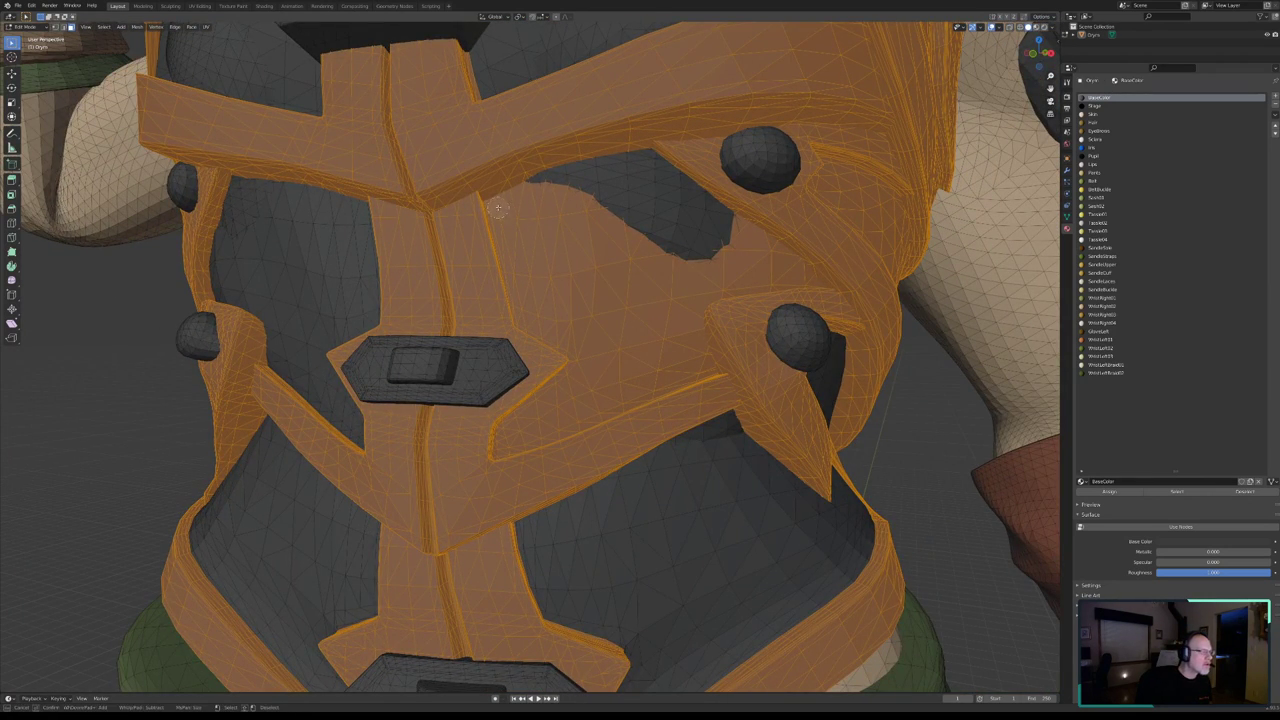
middle_click(497, 207)
right_click(497, 207)
scroll(497, 207, up, 3)
scroll(520, 240, up, 3)
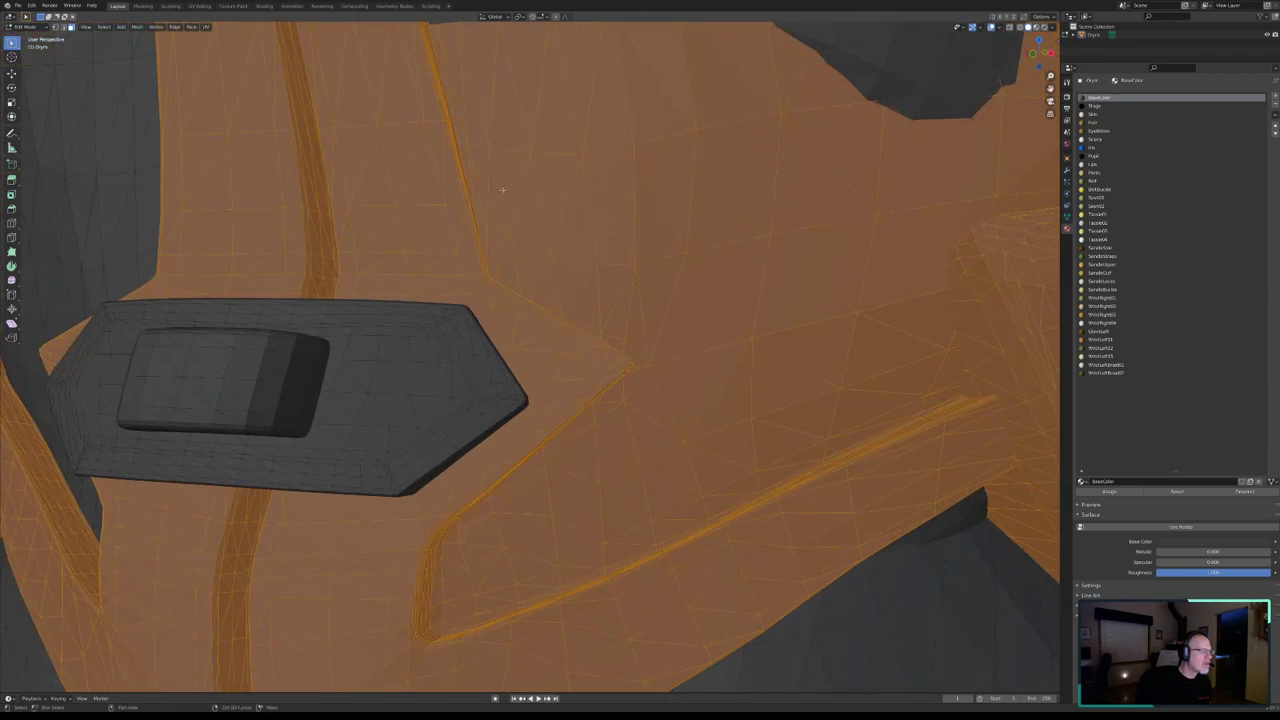
scroll(603, 352, up, 3)
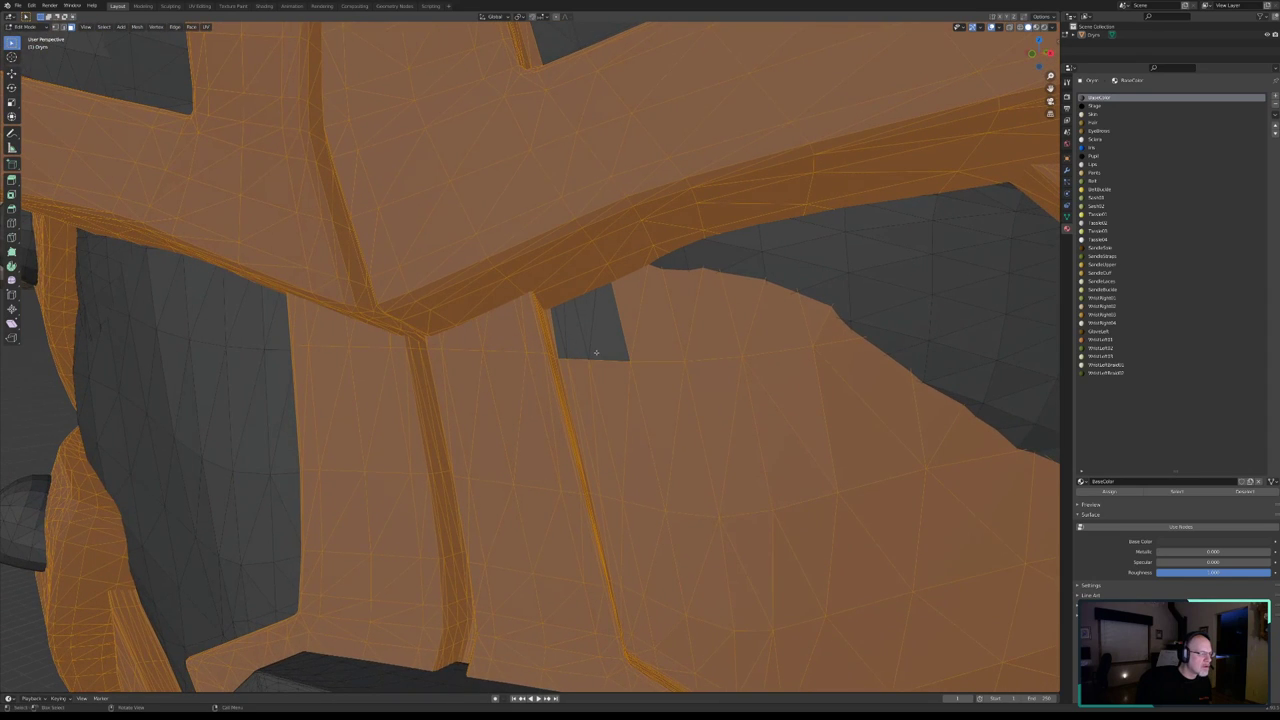
key(c)
mouse_move(573, 321)
middle_down()
mouse_move(634, 277)
mouse_move(749, 291)
mouse_move(851, 351)
mouse_move(758, 388)
middle_up()
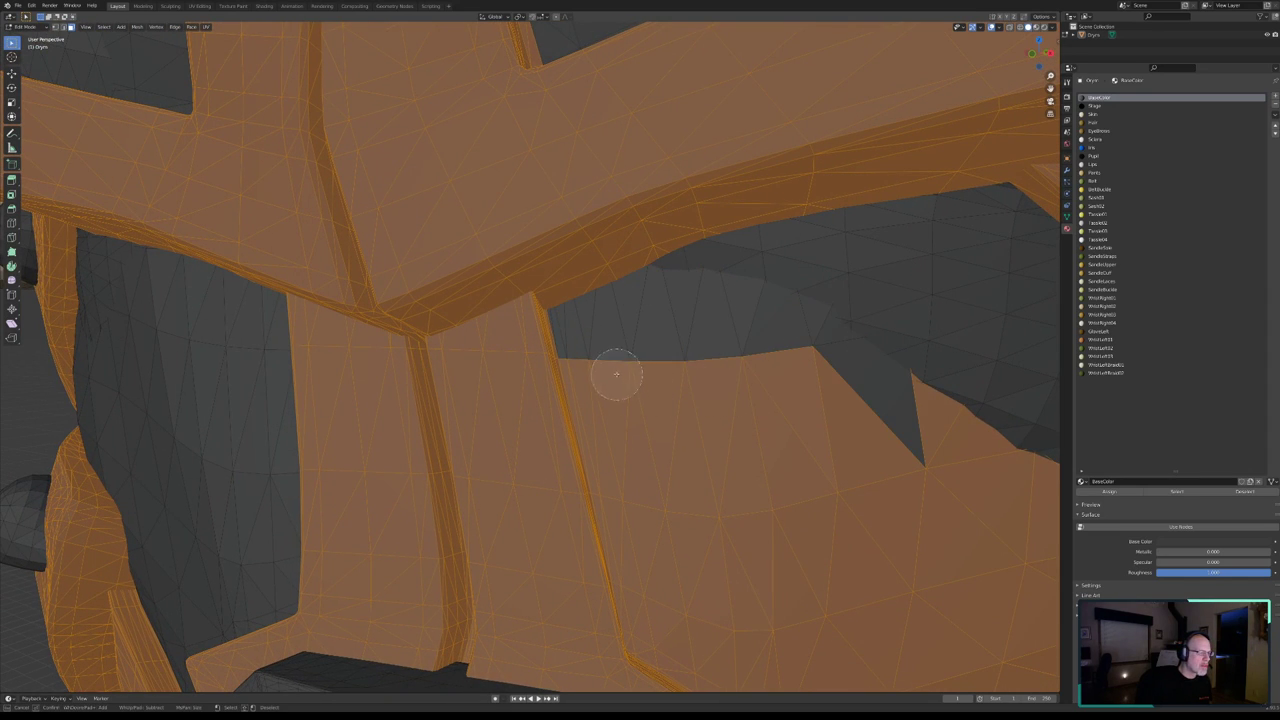
middle_drag(600, 363, 646, 491)
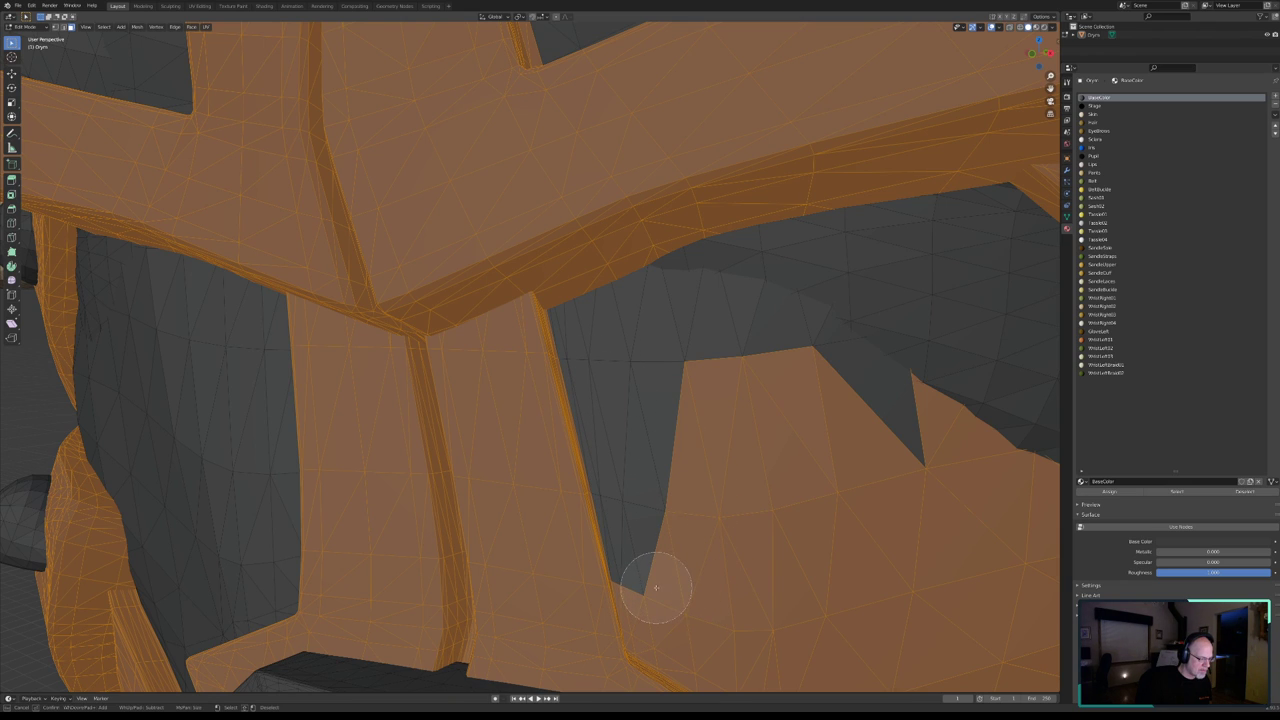
mouse_move(656, 588)
middle_down()
mouse_move(666, 620)
mouse_move(729, 623)
mouse_move(707, 458)
mouse_move(891, 437)
mouse_move(1000, 508)
mouse_move(1028, 486)
mouse_move(963, 561)
mouse_move(840, 597)
mouse_move(797, 631)
mouse_move(940, 663)
mouse_move(1019, 595)
middle_up()
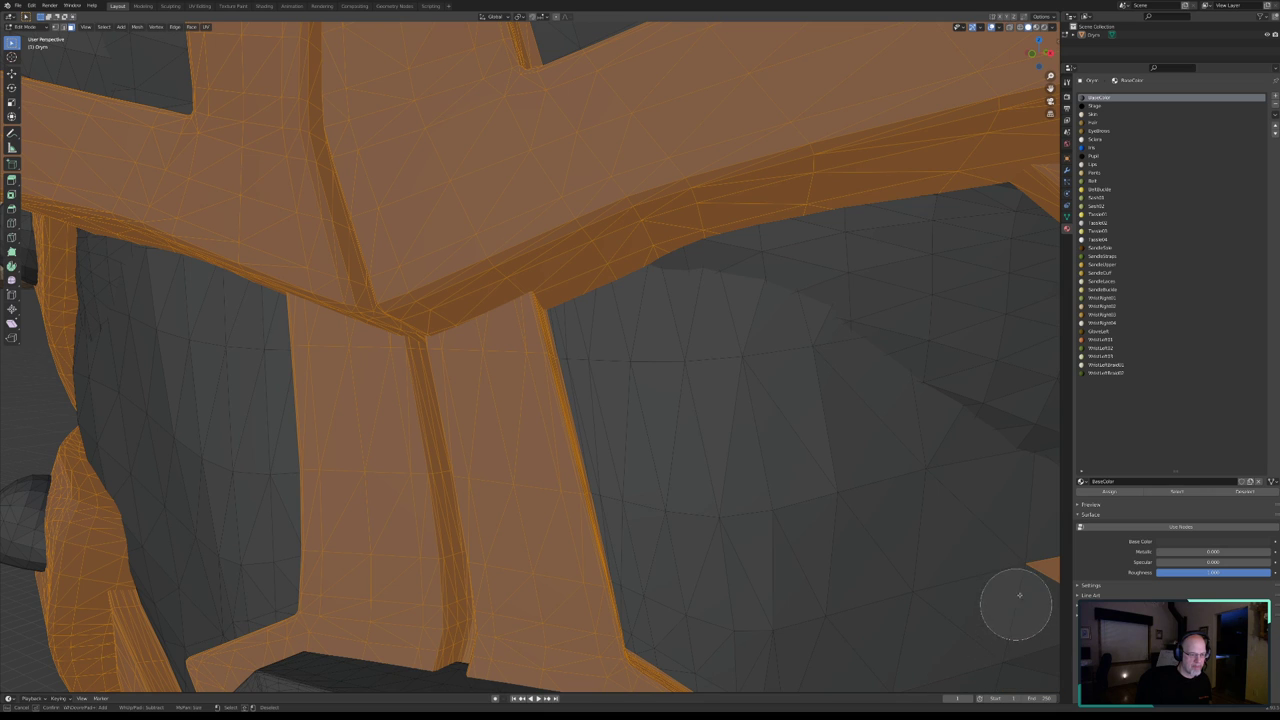
right_click(766, 583)
mouse_move(766, 583)
middle_down()
mouse_move(682, 301)
mouse_move(678, 419)
middle_up()
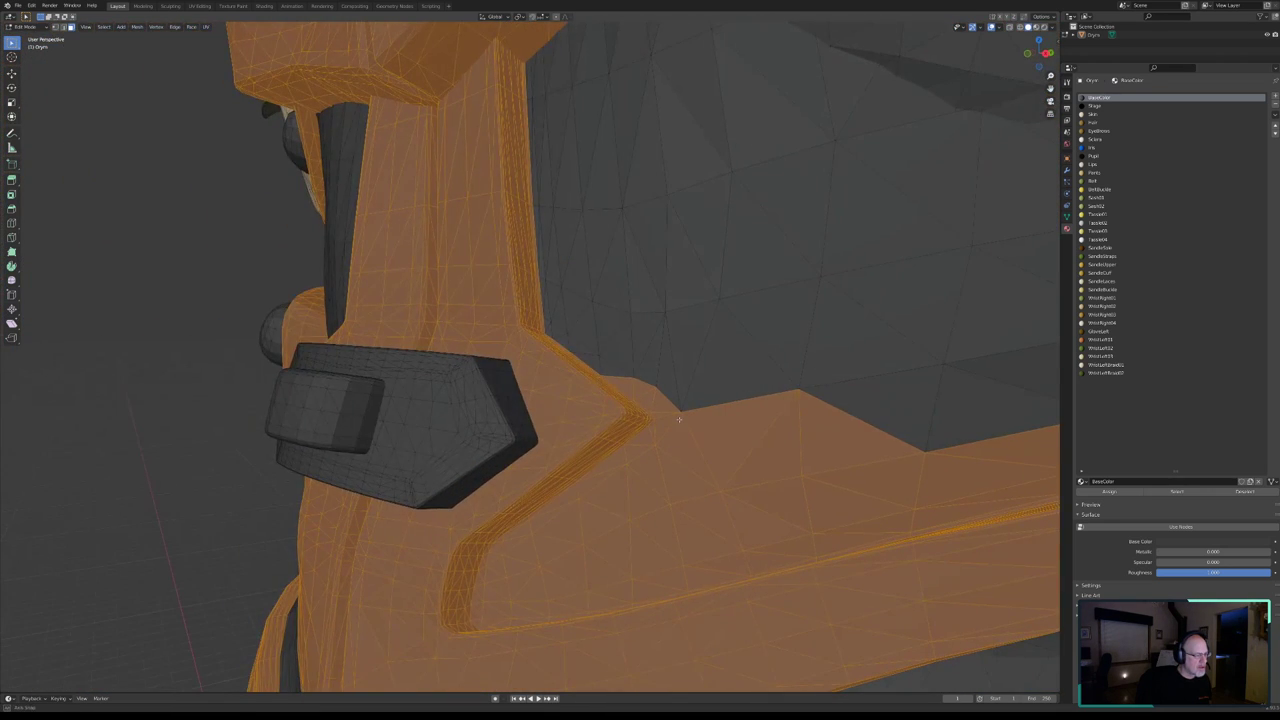
- Deselect the faces near the neck corner and the panel's lower-left corner below the buckle
key(c)
mouse_move(654, 357)
middle_down()
mouse_move(688, 360)
mouse_move(682, 458)
mouse_move(629, 486)
mouse_move(544, 568)
mouse_move(862, 498)
mouse_move(951, 463)
middle_up()
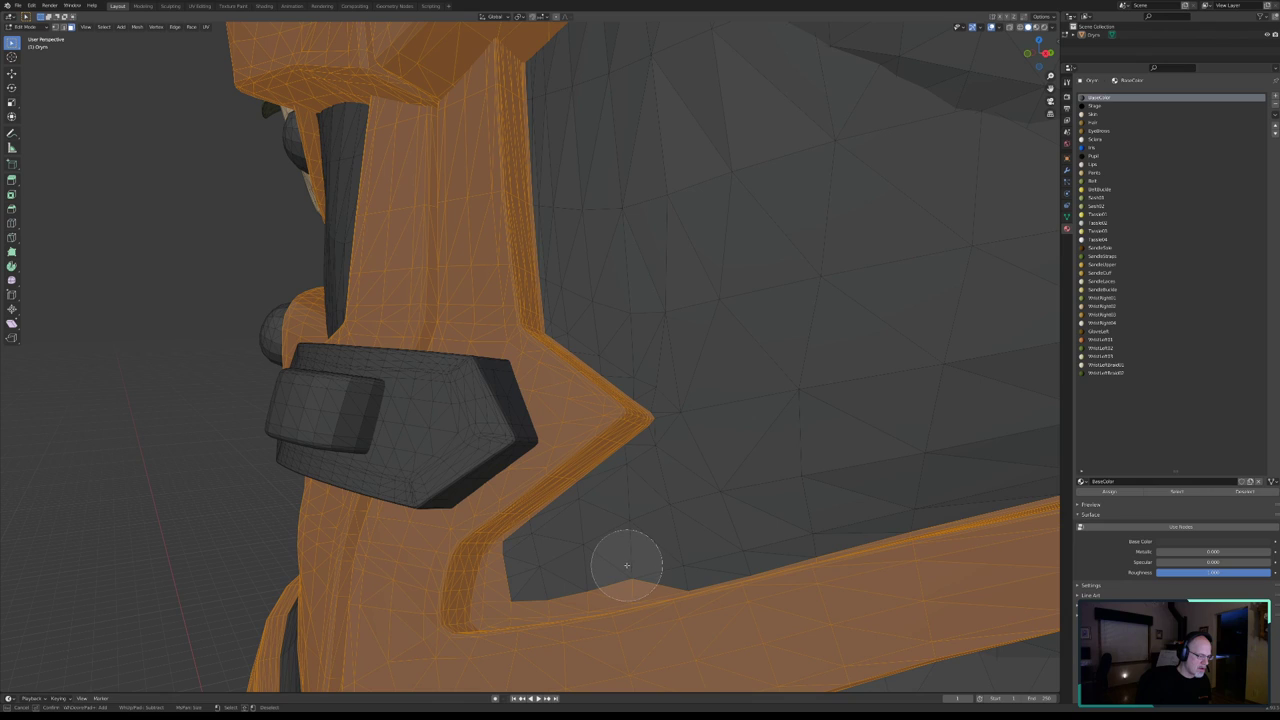
middle_drag(626, 565, 541, 578)
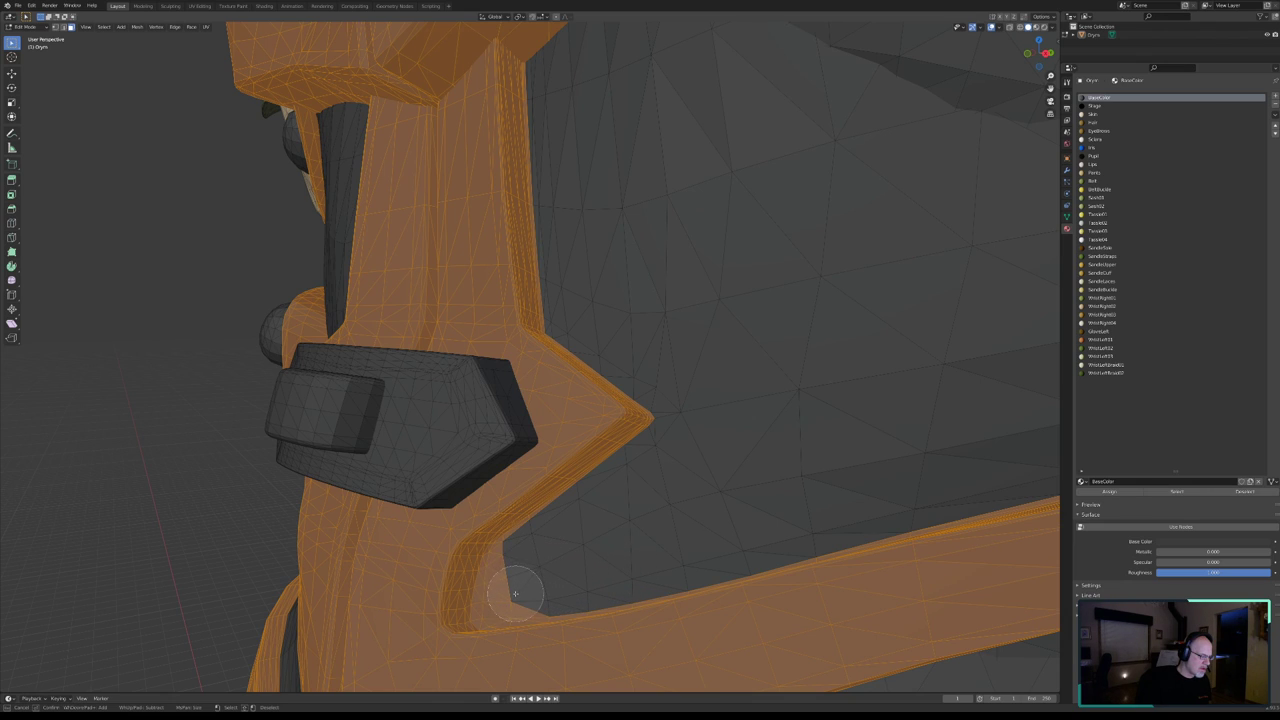
middle_drag(515, 594, 592, 584)
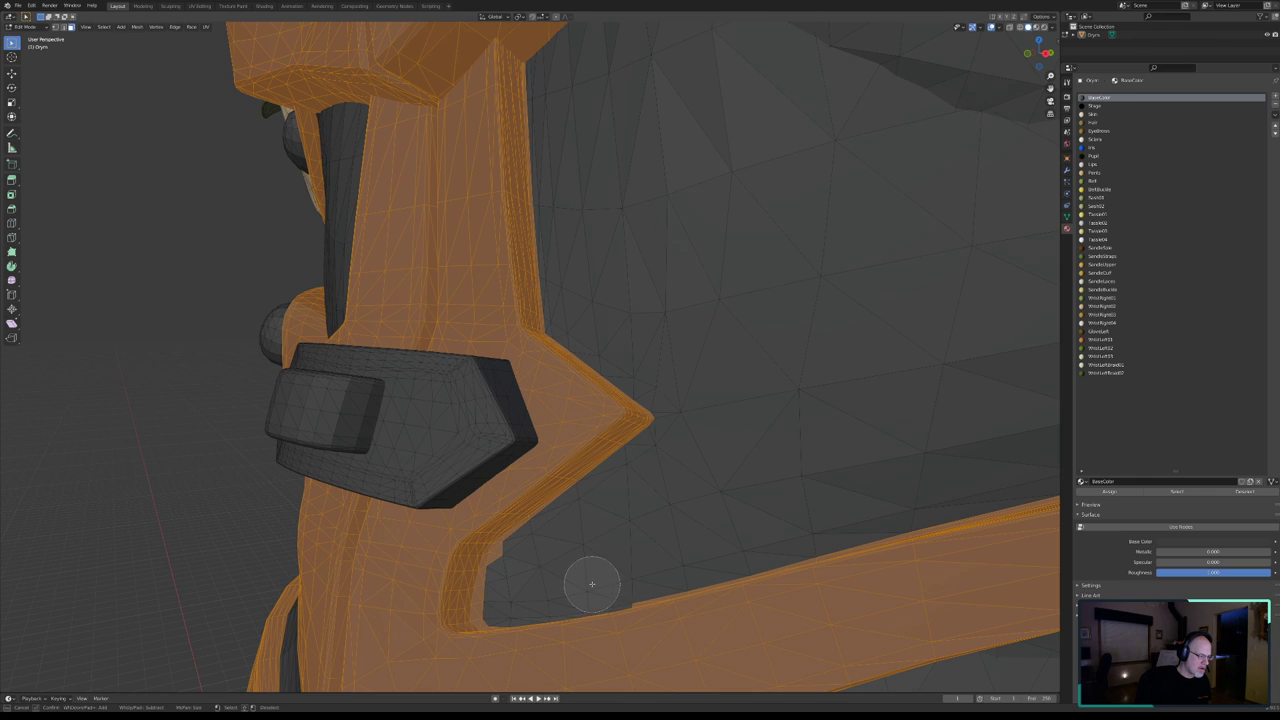
middle_drag(592, 584, 519, 568)
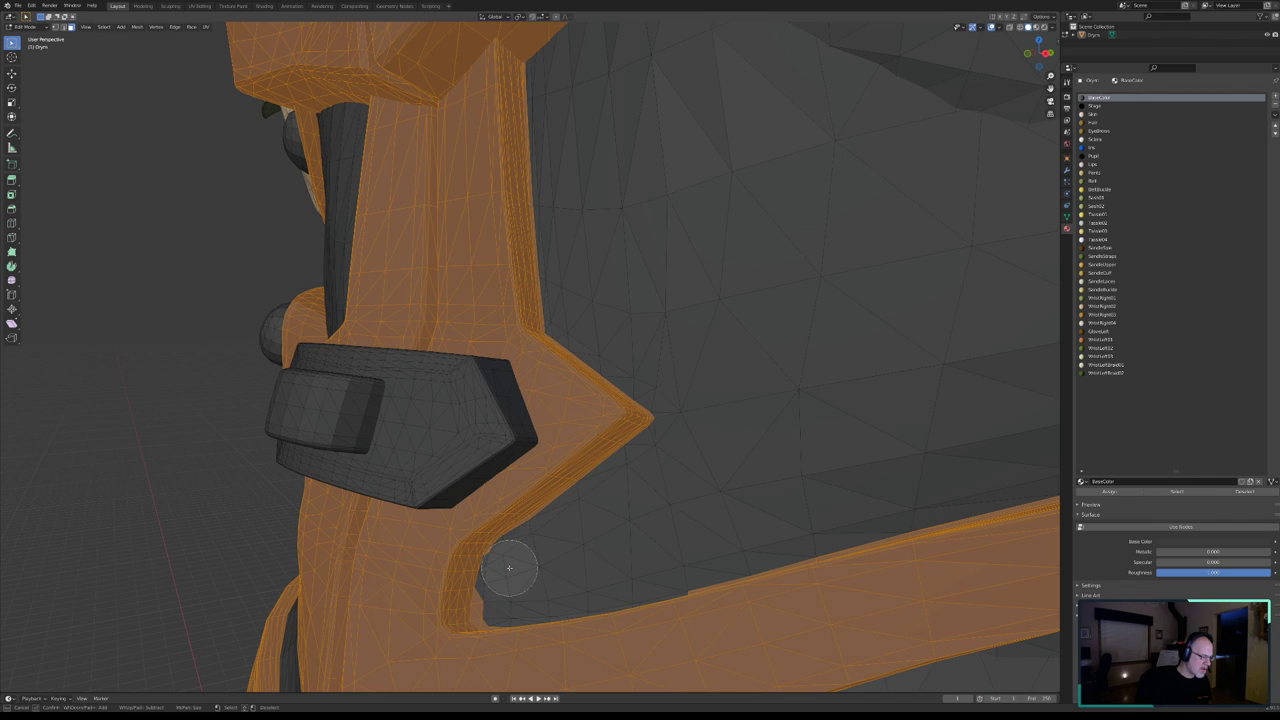
scroll(509, 567, up, 2)
scroll(514, 563, up, 1)
scroll(509, 580, up, 1)
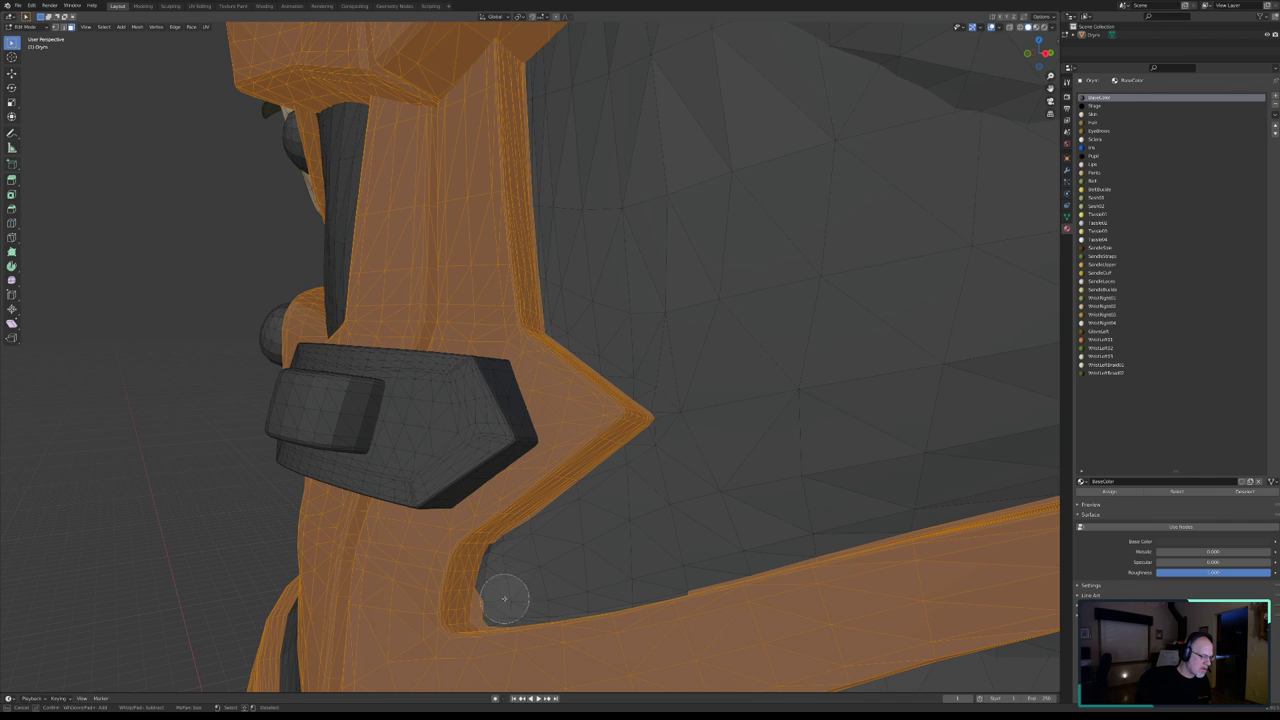
scroll(506, 600, up, 2)
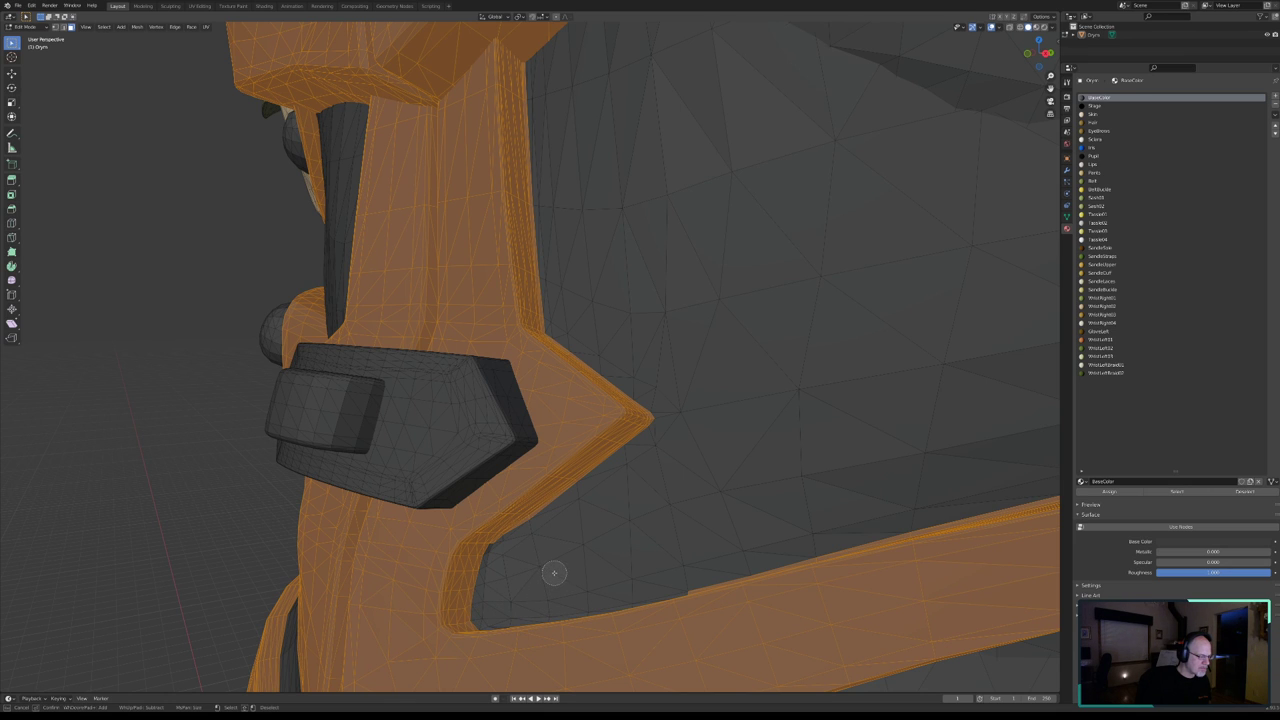
mouse_move(551, 571)
middle_down()
mouse_move(519, 549)
mouse_move(539, 559)
mouse_move(339, 551)
mouse_move(386, 569)
middle_up()
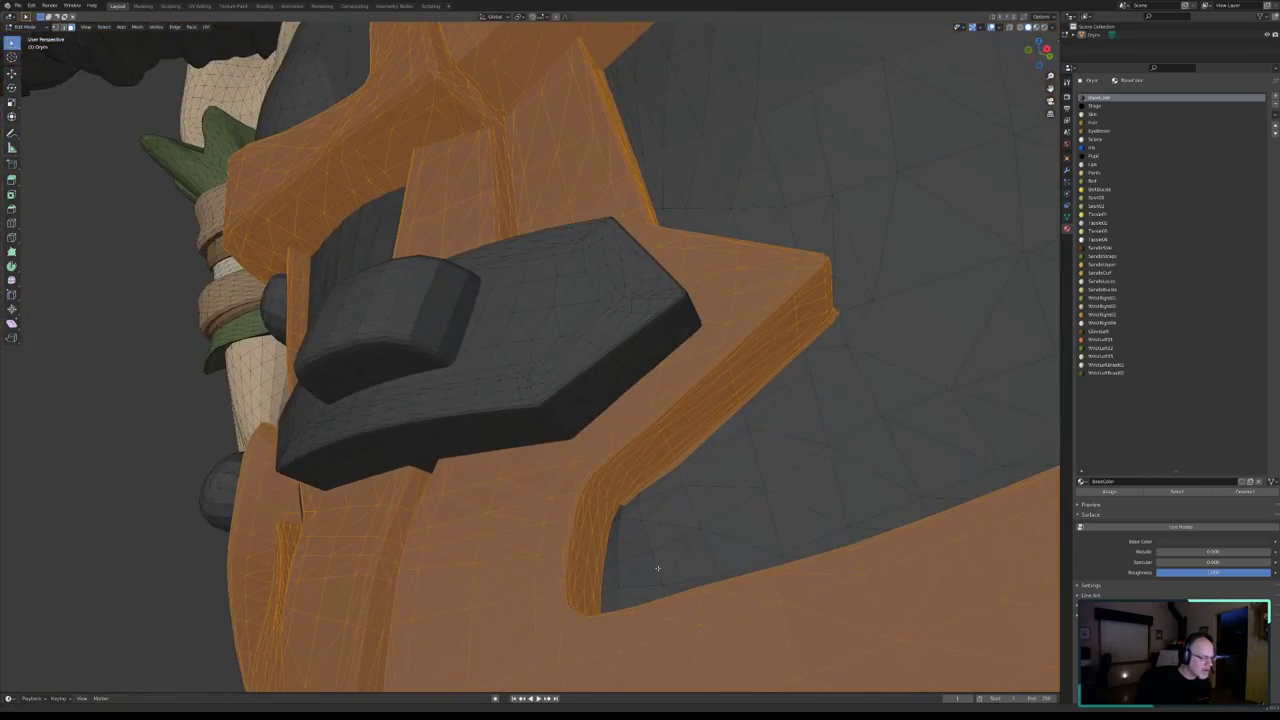
- Add the strap's inner-corner faces beside the buckle back into the selection
middle_drag(657, 568, 623, 585)
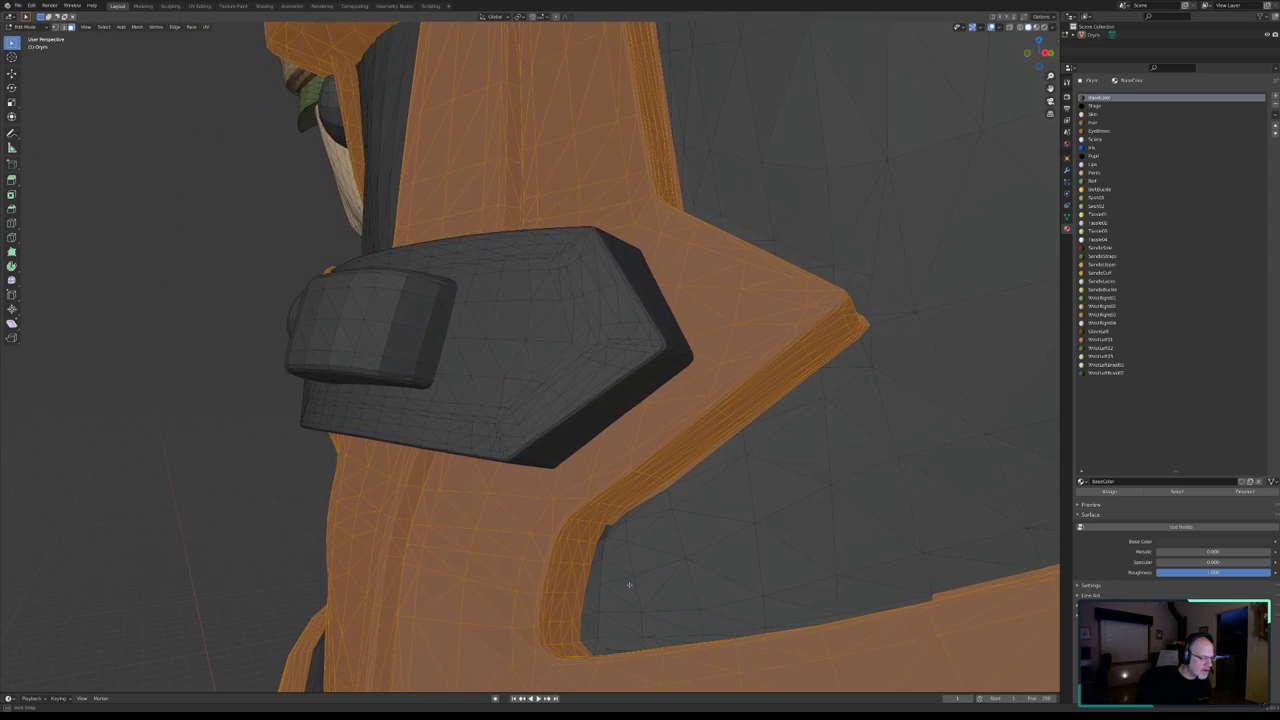
key(c)
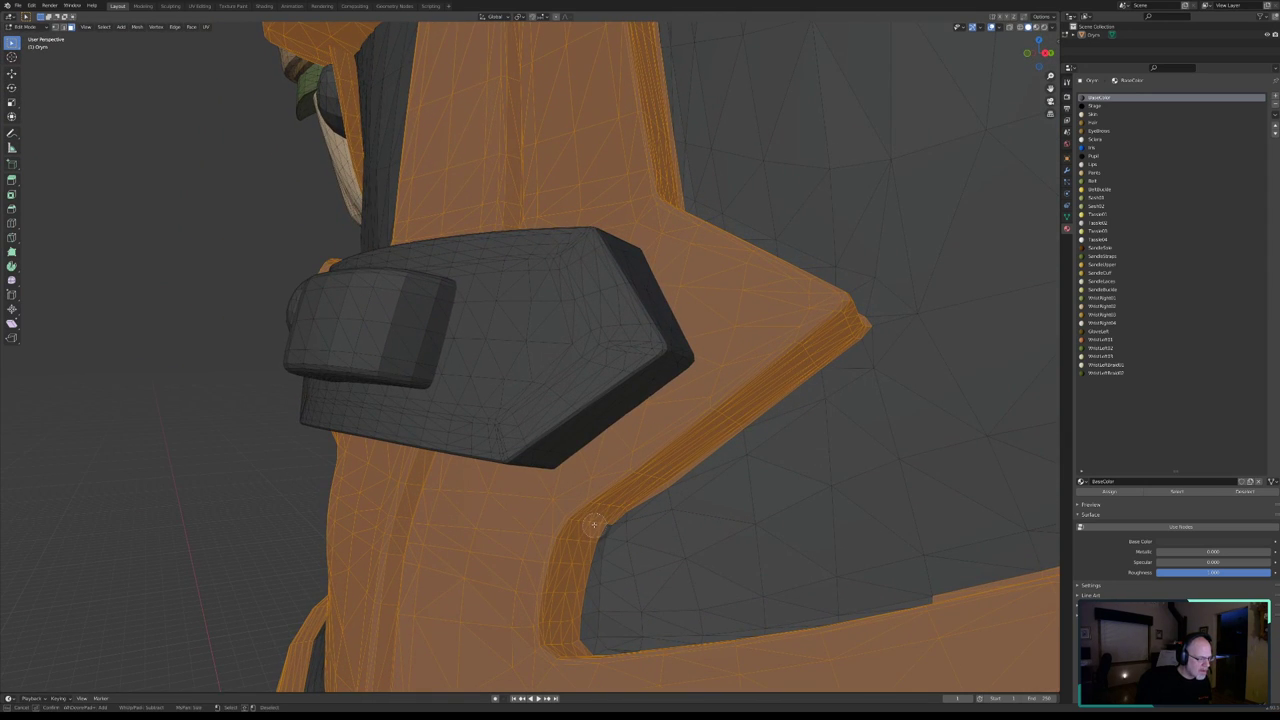
drag(583, 550, 573, 637)
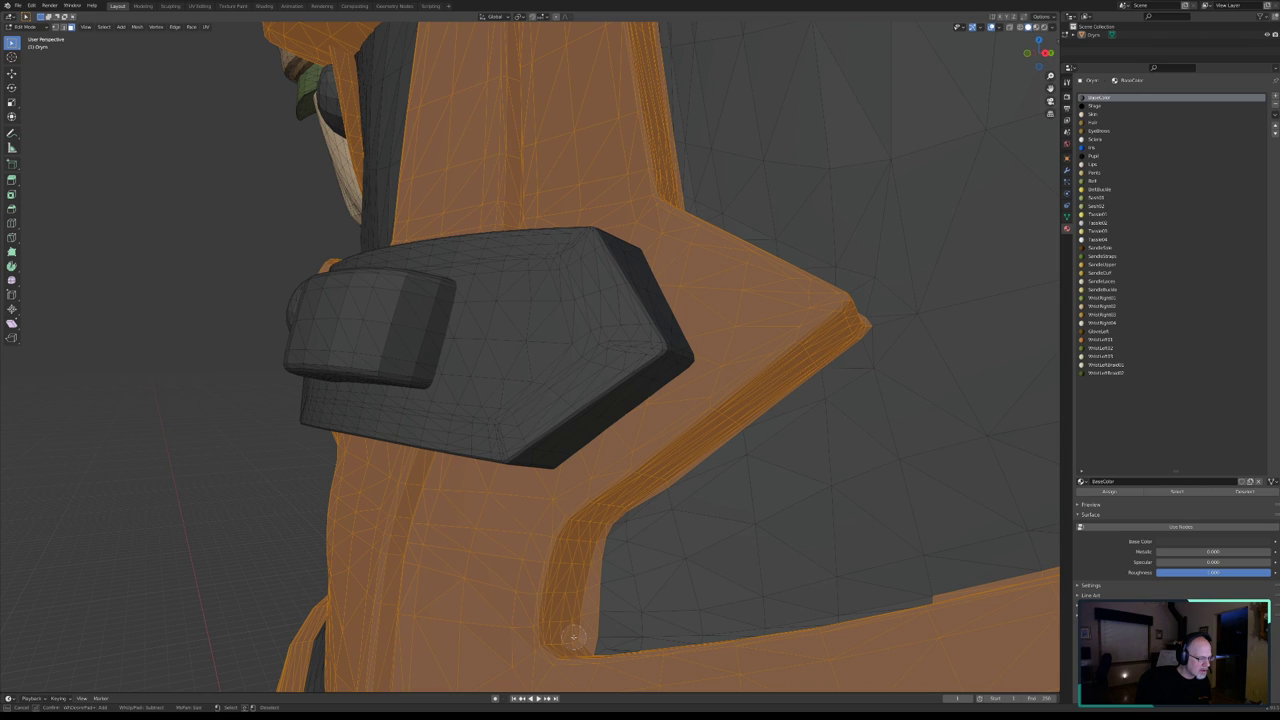
middle_drag(643, 590, 645, 605)
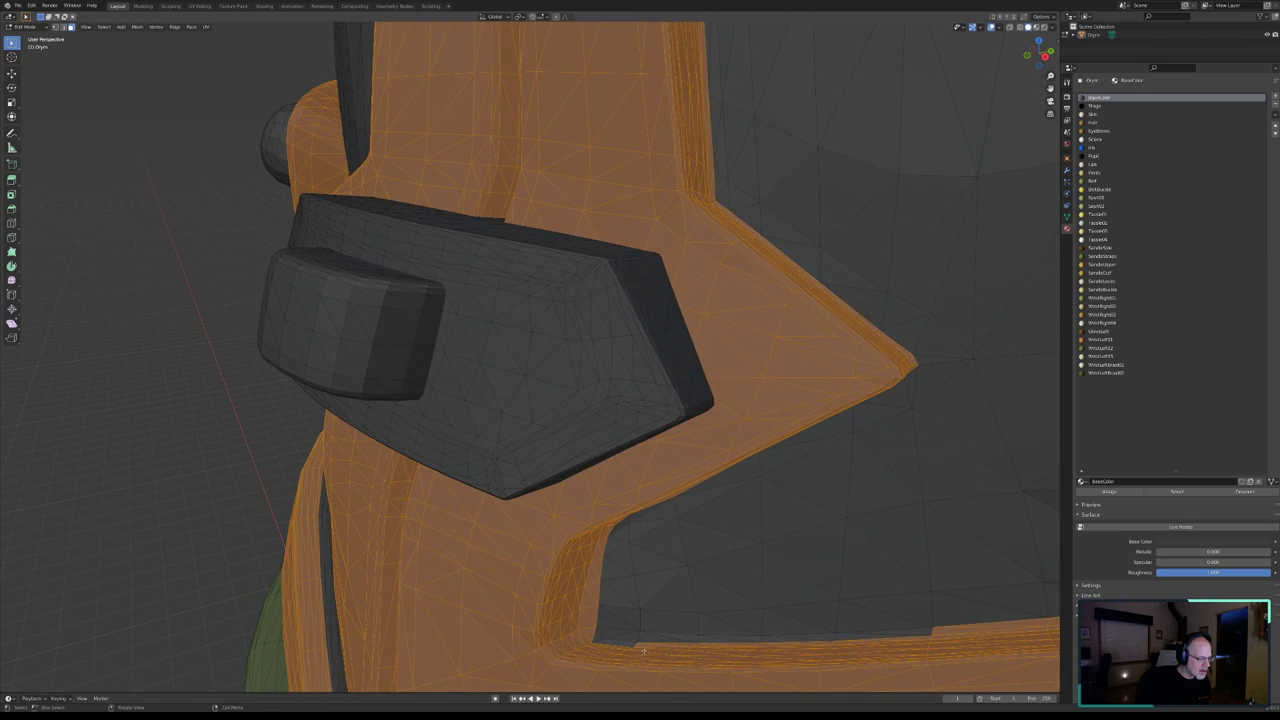
mouse_move(409, 571)
middle_down()
mouse_move(313, 468)
mouse_move(362, 480)
mouse_move(371, 366)
mouse_move(343, 372)
mouse_move(329, 331)
mouse_move(340, 365)
mouse_move(580, 469)
mouse_move(560, 451)
mouse_move(568, 482)
mouse_move(513, 413)
mouse_move(481, 429)
middle_up()
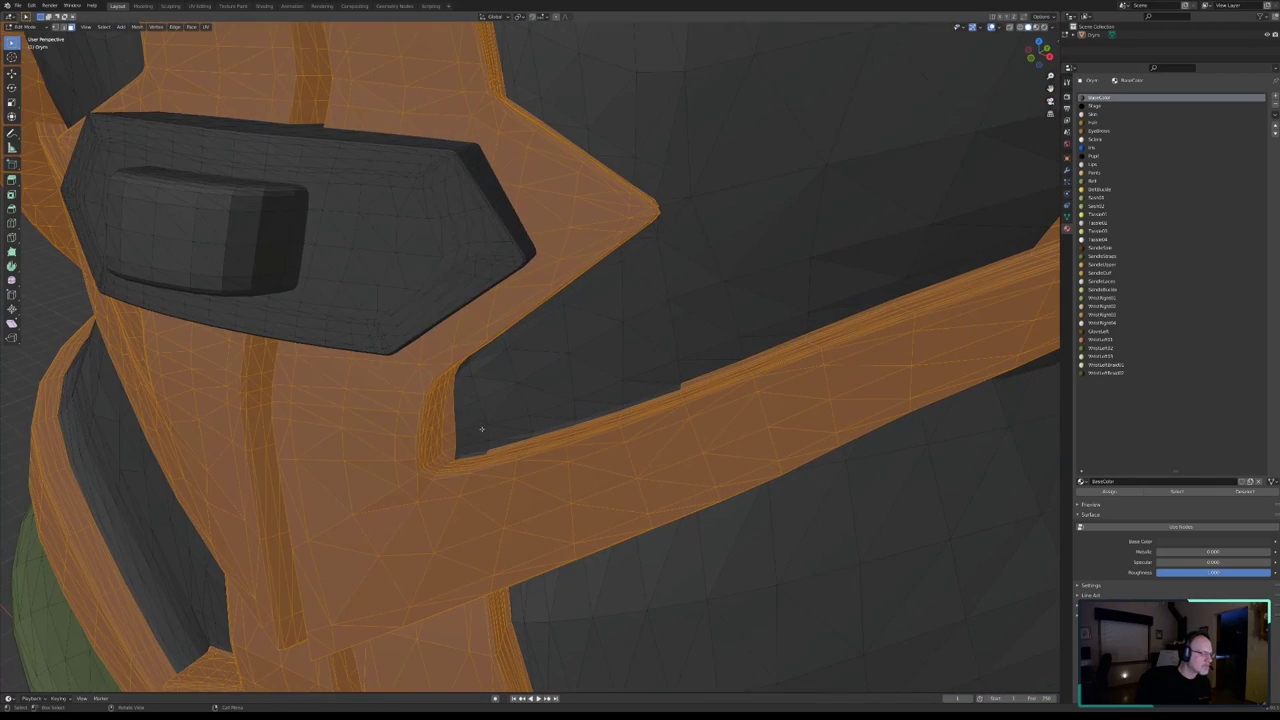
key(g)
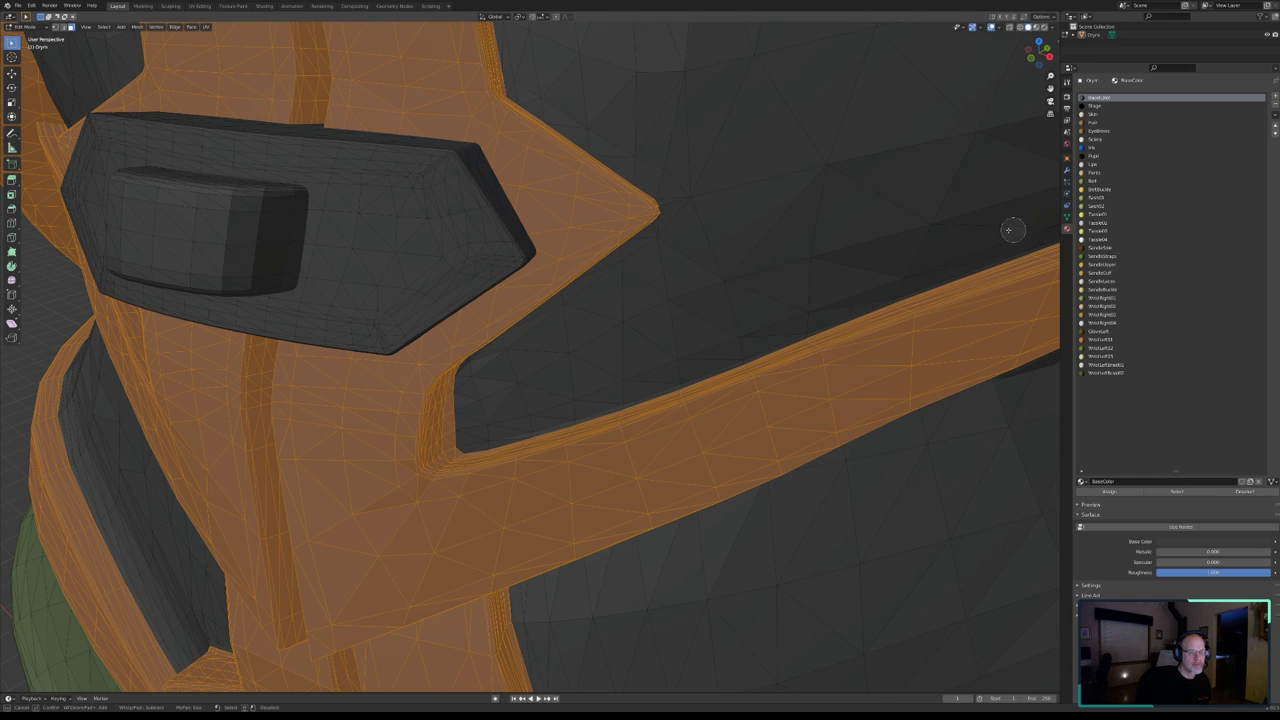
middle_drag(1035, 230, 667, 306)
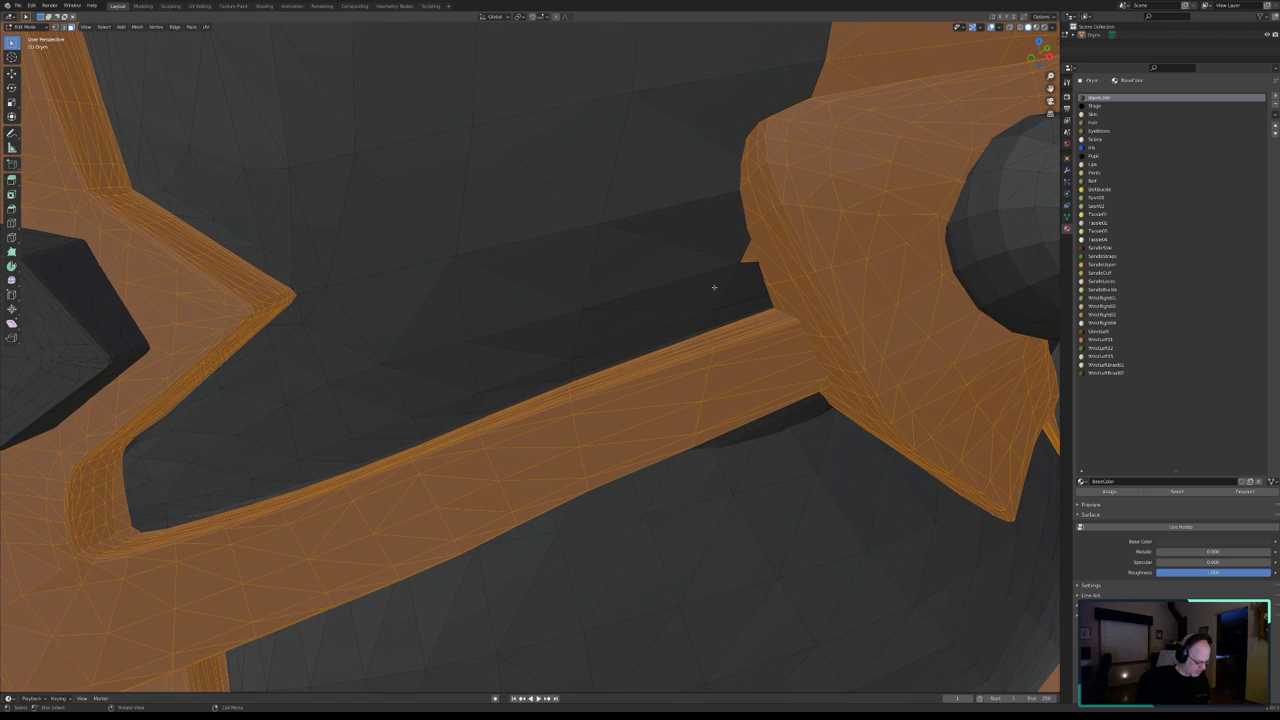
key(c)
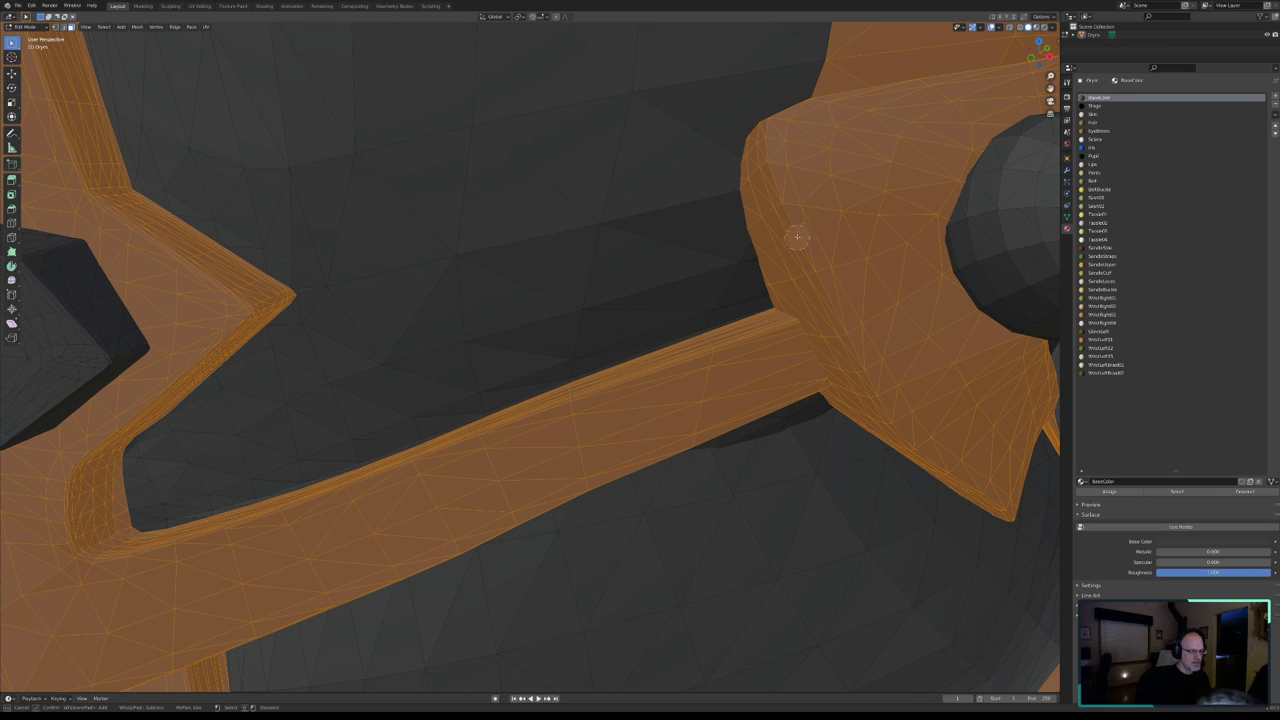
right_click(714, 171)
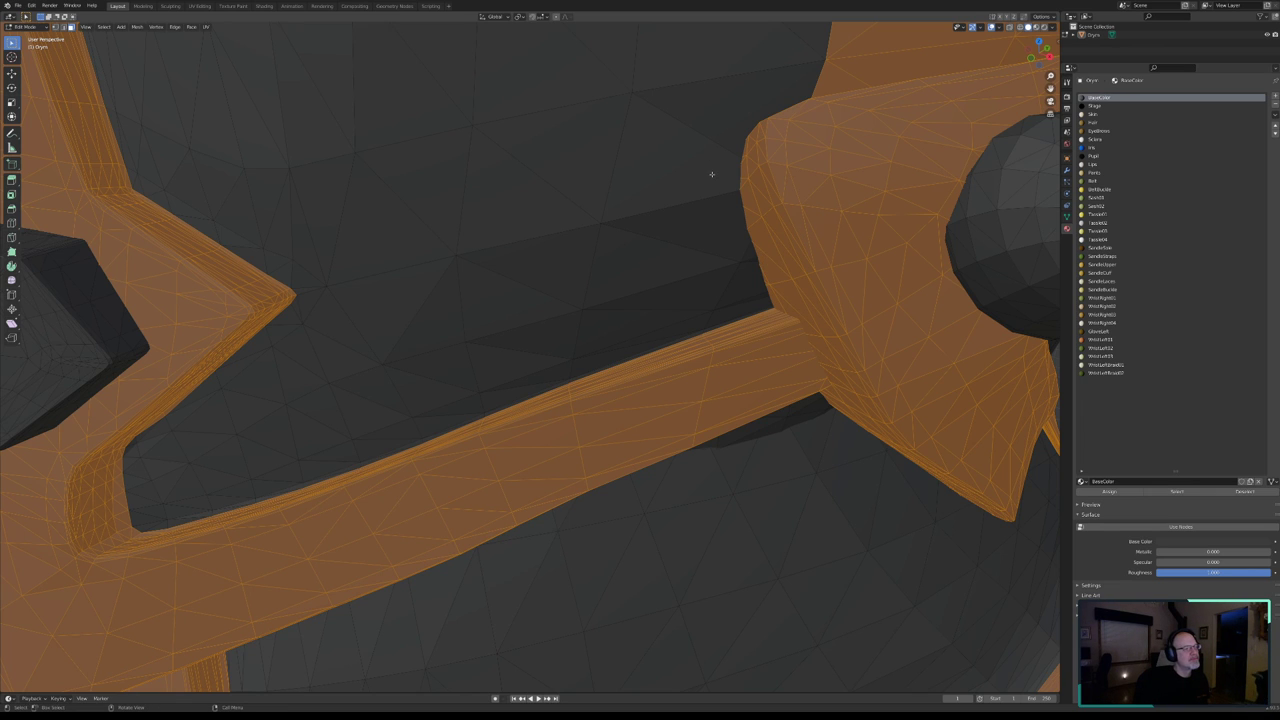
scroll(734, 186, down, 3)
mouse_move(730, 170)
middle_down()
mouse_move(737, 153)
mouse_move(647, 287)
mouse_move(651, 344)
mouse_move(861, 361)
mouse_move(515, 336)
middle_up()
key(c)
scroll(873, 366, up, 4)
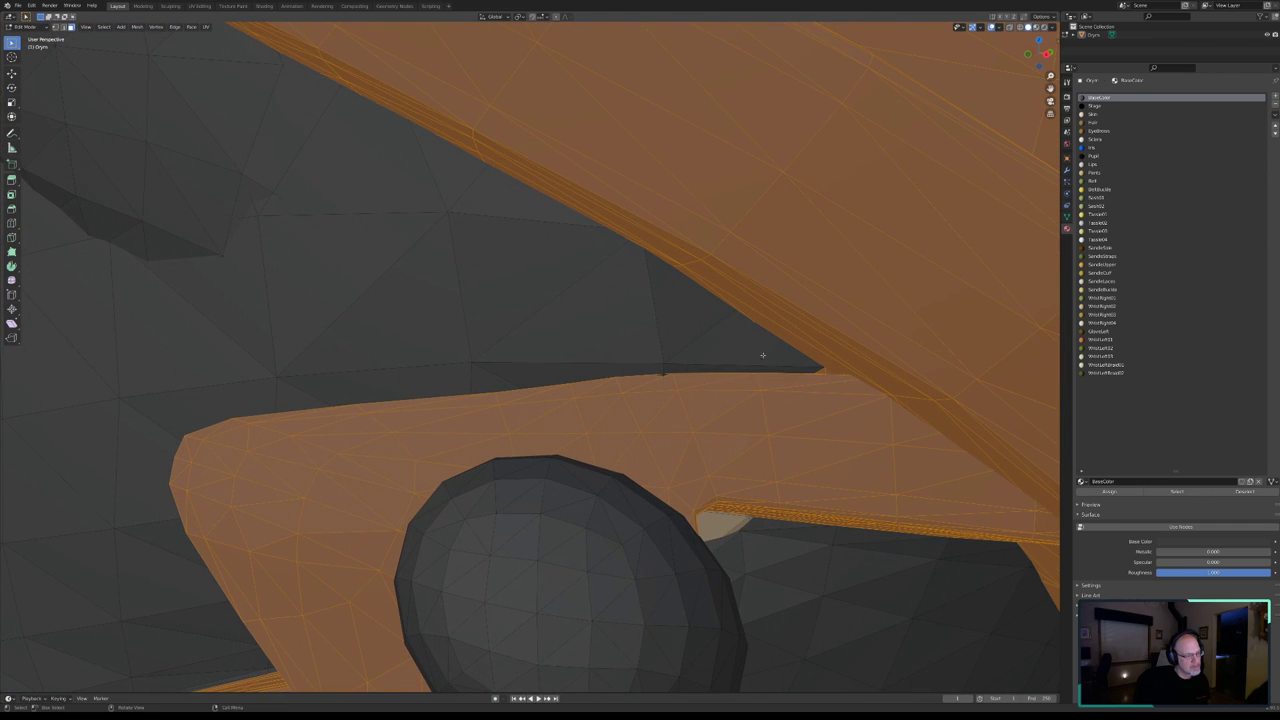
middle_drag(762, 355, 800, 362)
key(c)
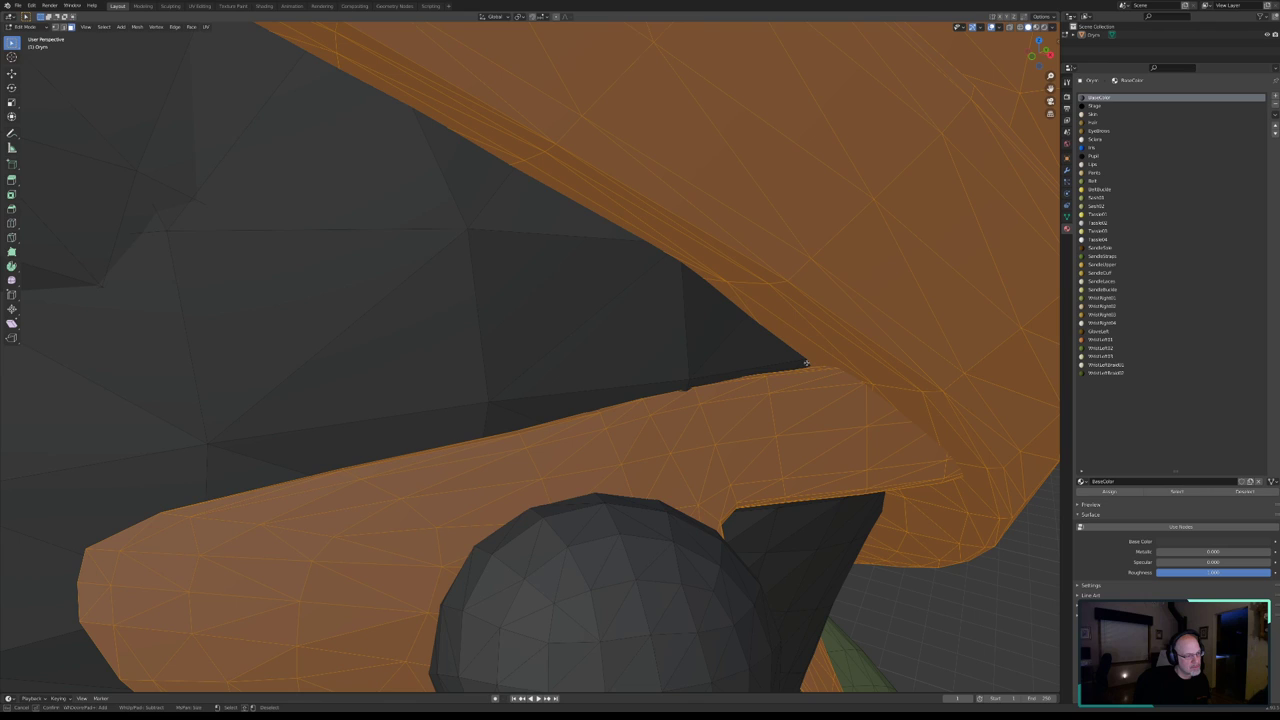
middle_click(807, 363)
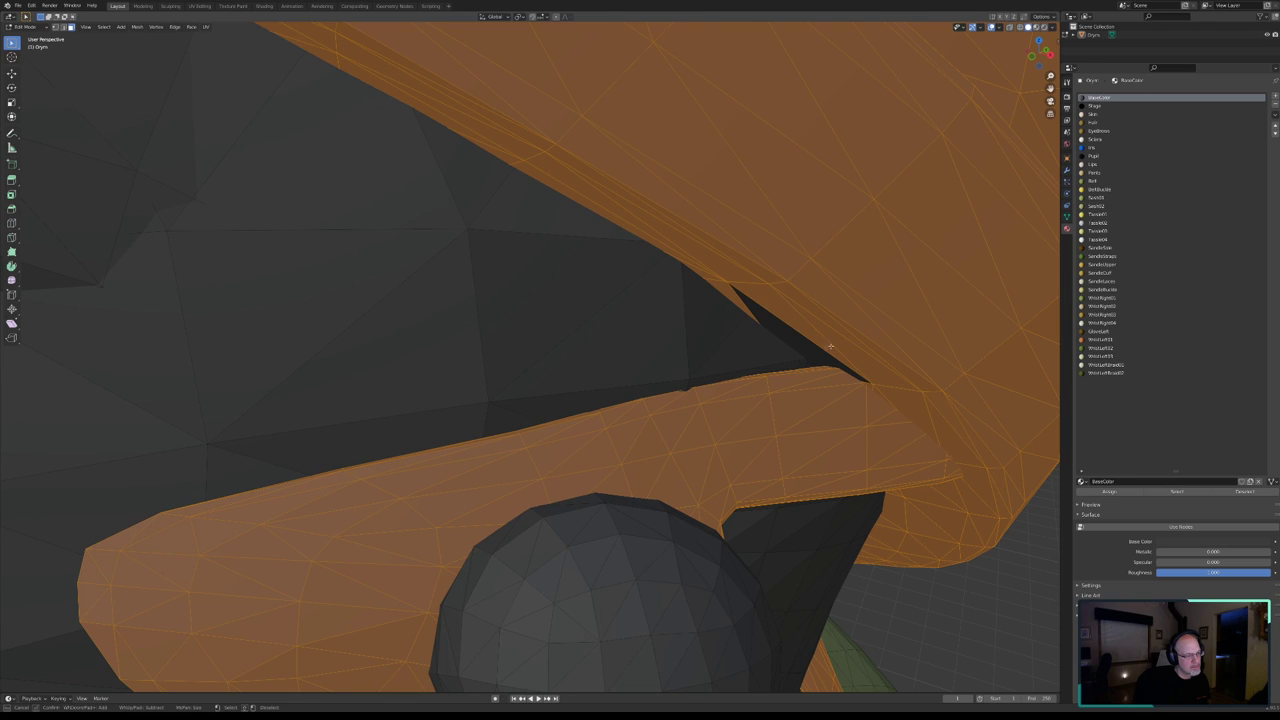
drag(813, 348, 810, 355)
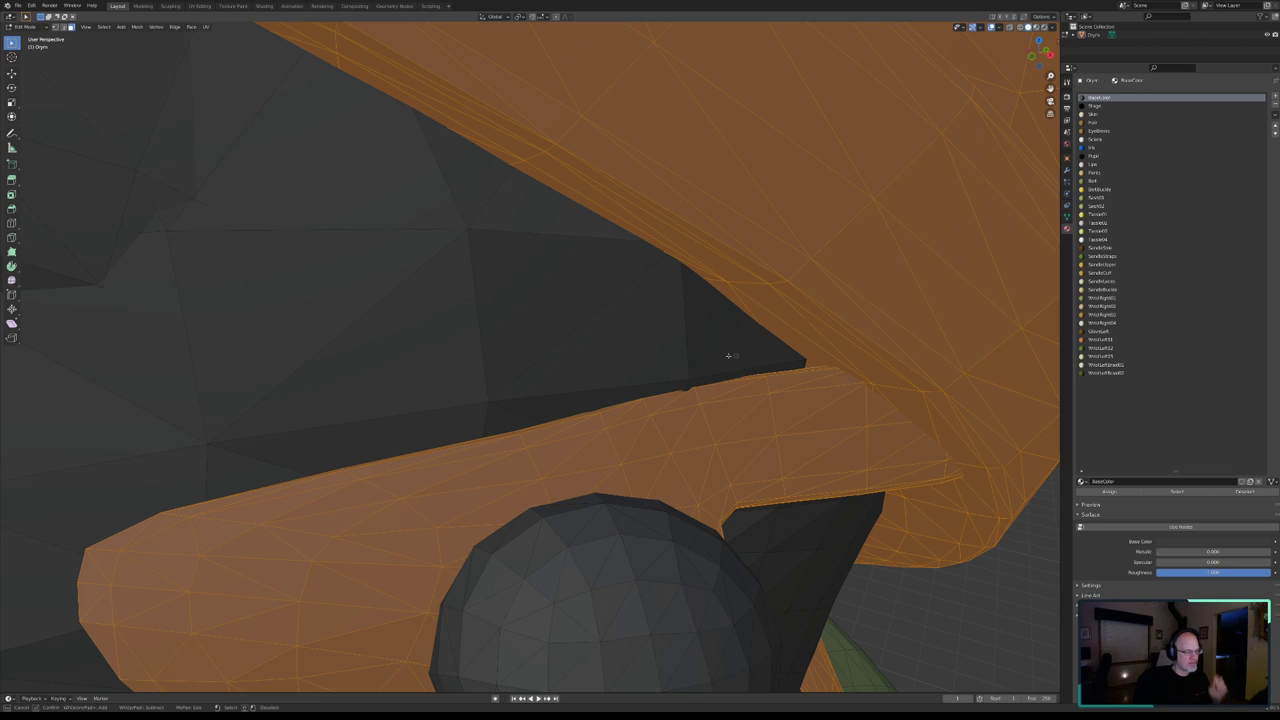
key(Escape)
scroll(812, 369, down, 3)
mouse_move(812, 369)
middle_down()
mouse_move(632, 333)
mouse_move(647, 300)
mouse_move(623, 360)
mouse_move(616, 348)
middle_up()
scroll(652, 356, down, 3)
scroll(647, 300, up, 2)
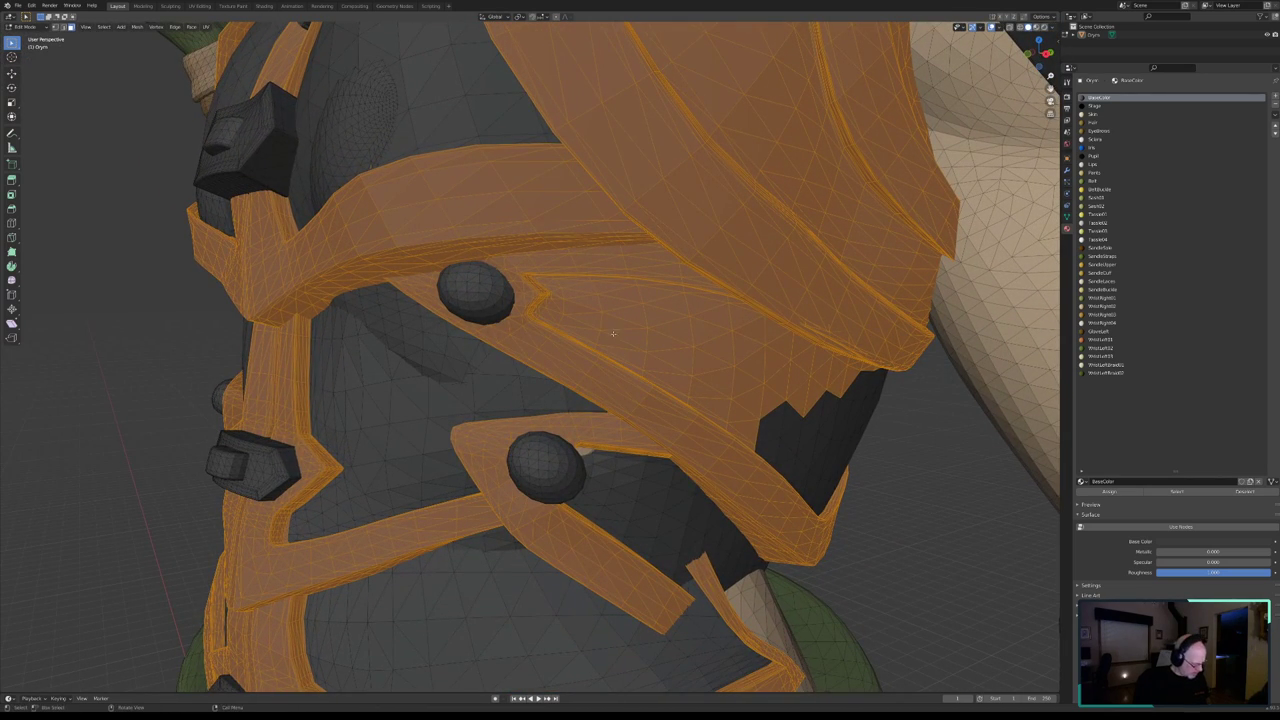
- Zoom in at the rivet and circle-deselect inner panel faces along the strap edge
key(b)
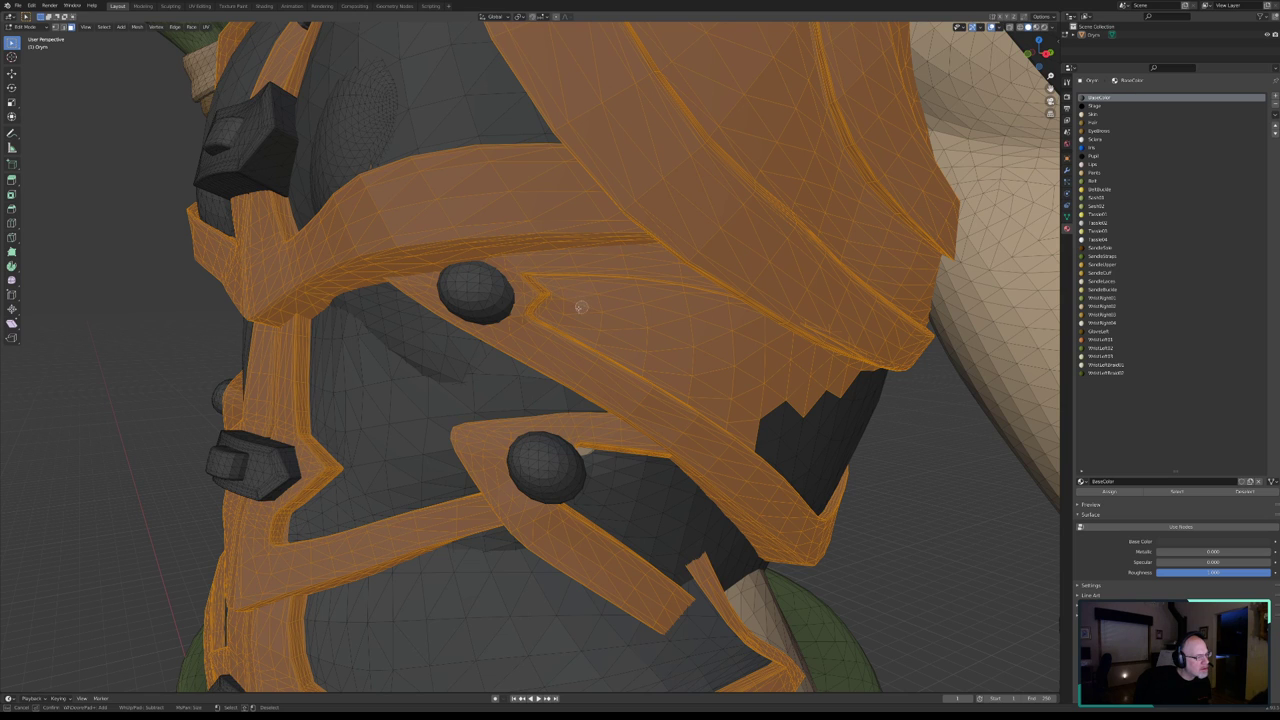
scroll(580, 307, up, 3)
scroll(640, 289, up, 1)
scroll(636, 330, up, 2)
scroll(647, 362, up, 2)
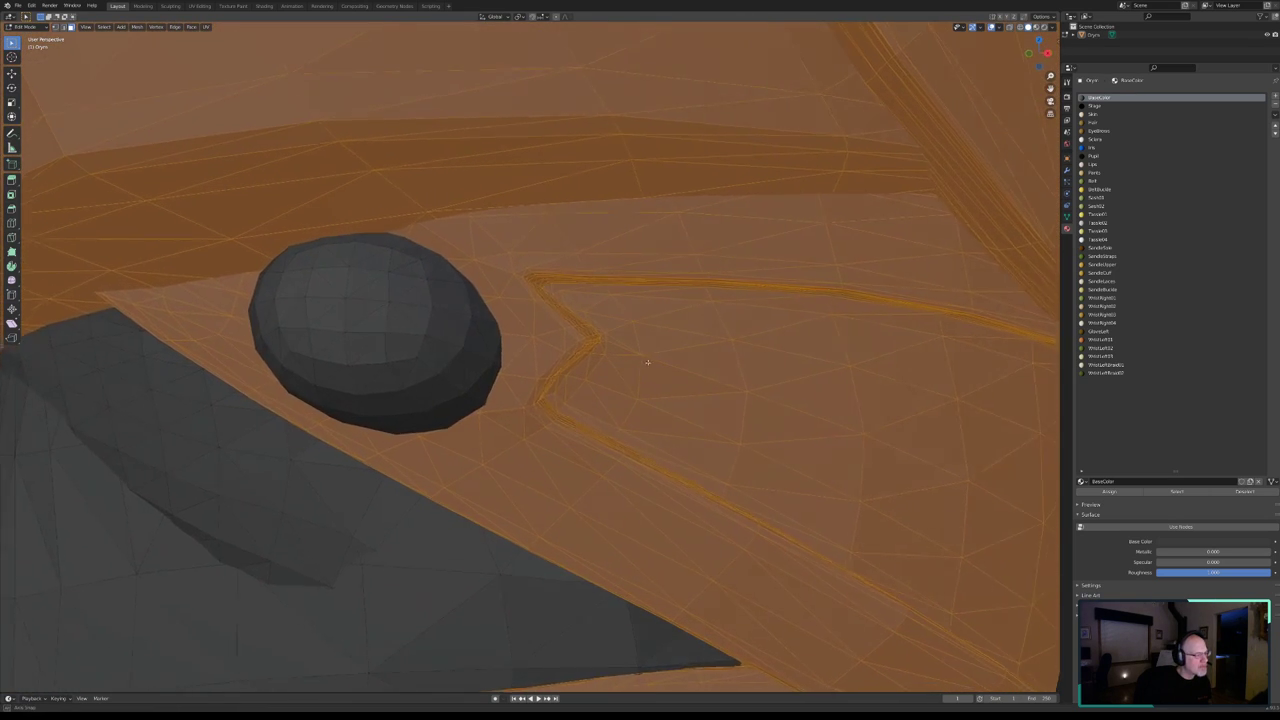
middle_drag(647, 362, 648, 363)
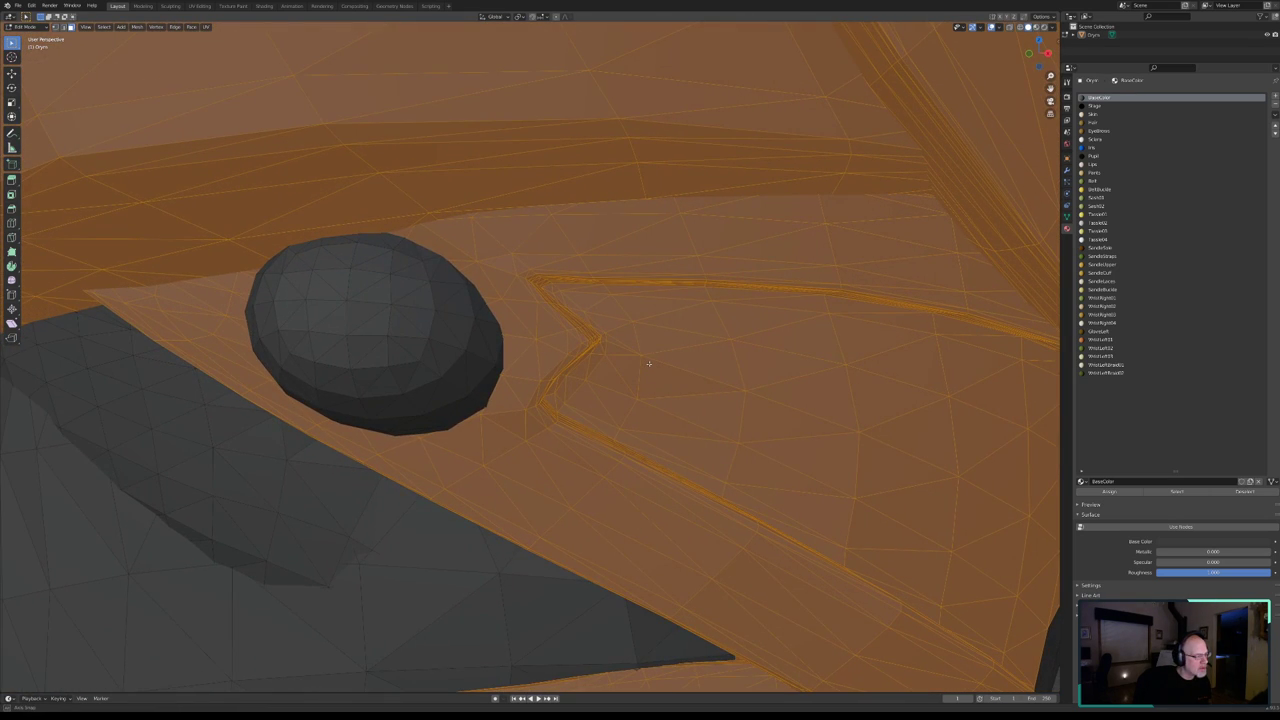
key(c)
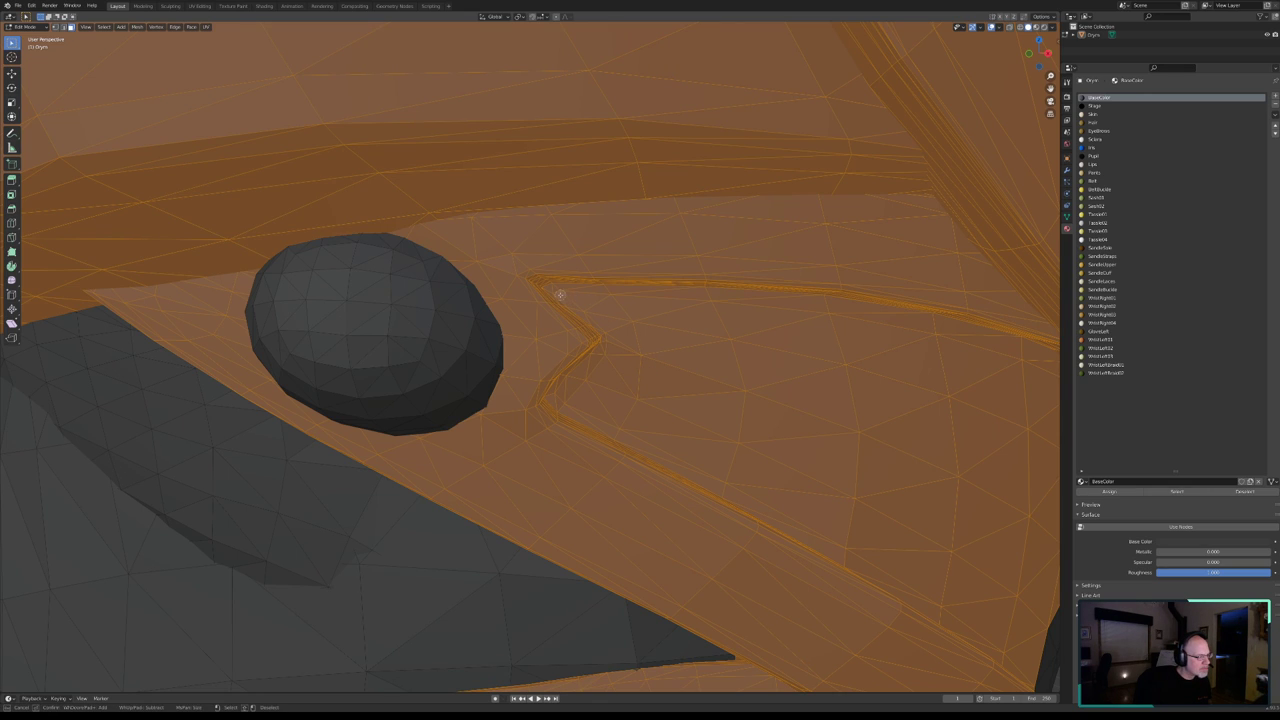
middle_click(557, 291)
middle_drag(582, 304, 582, 307)
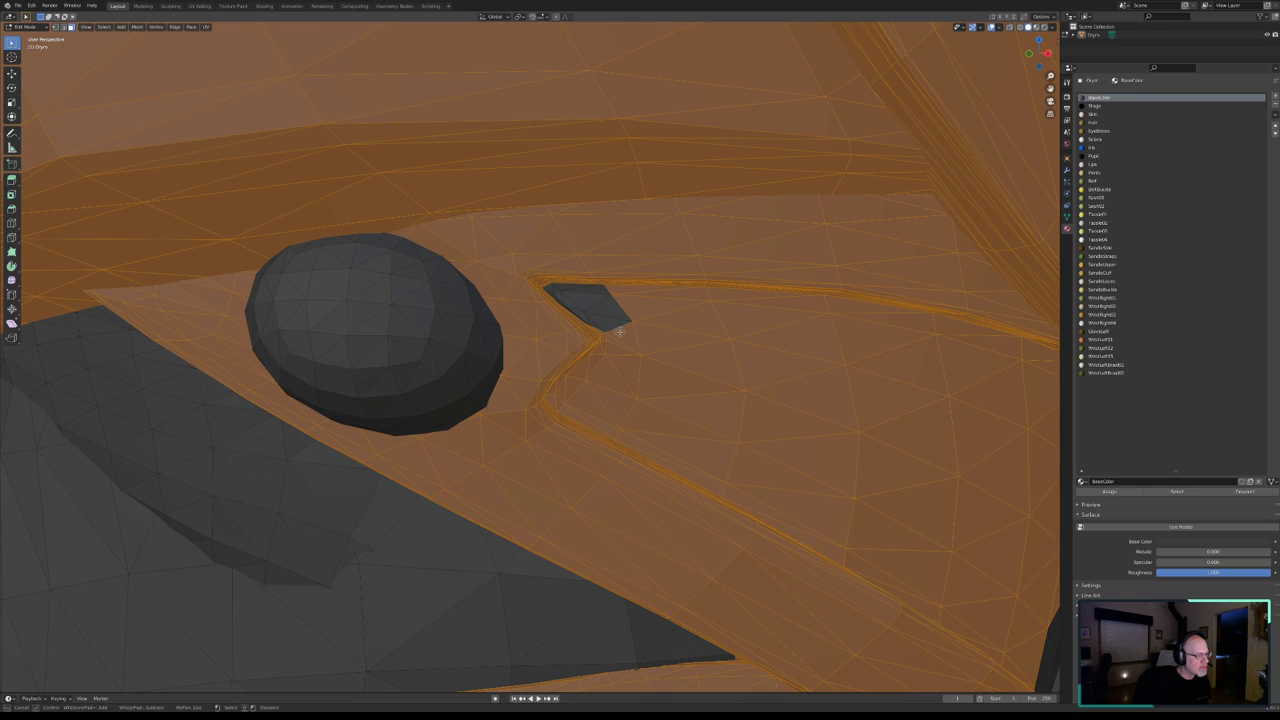
middle_drag(607, 331, 569, 391)
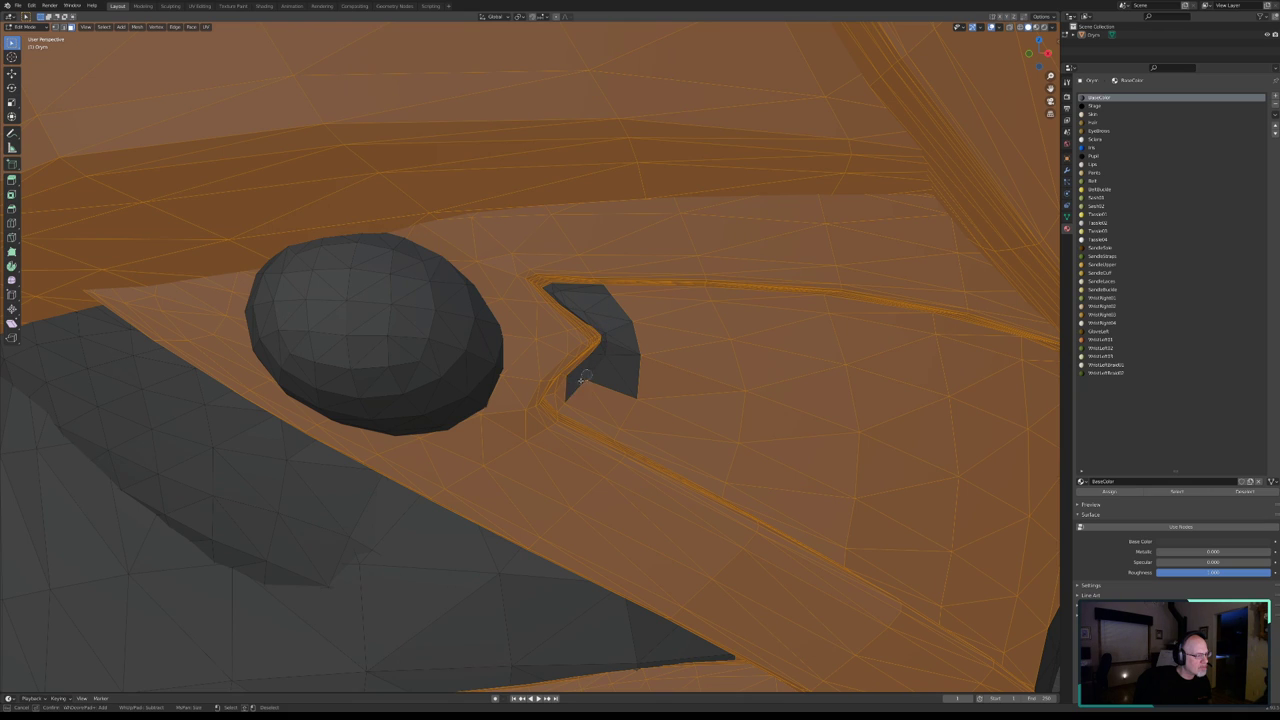
mouse_move(590, 403)
middle_down()
mouse_move(614, 428)
mouse_move(586, 407)
mouse_move(610, 383)
mouse_move(600, 391)
mouse_move(584, 374)
mouse_move(614, 382)
mouse_move(600, 372)
mouse_move(557, 388)
middle_up()
key(Escape)
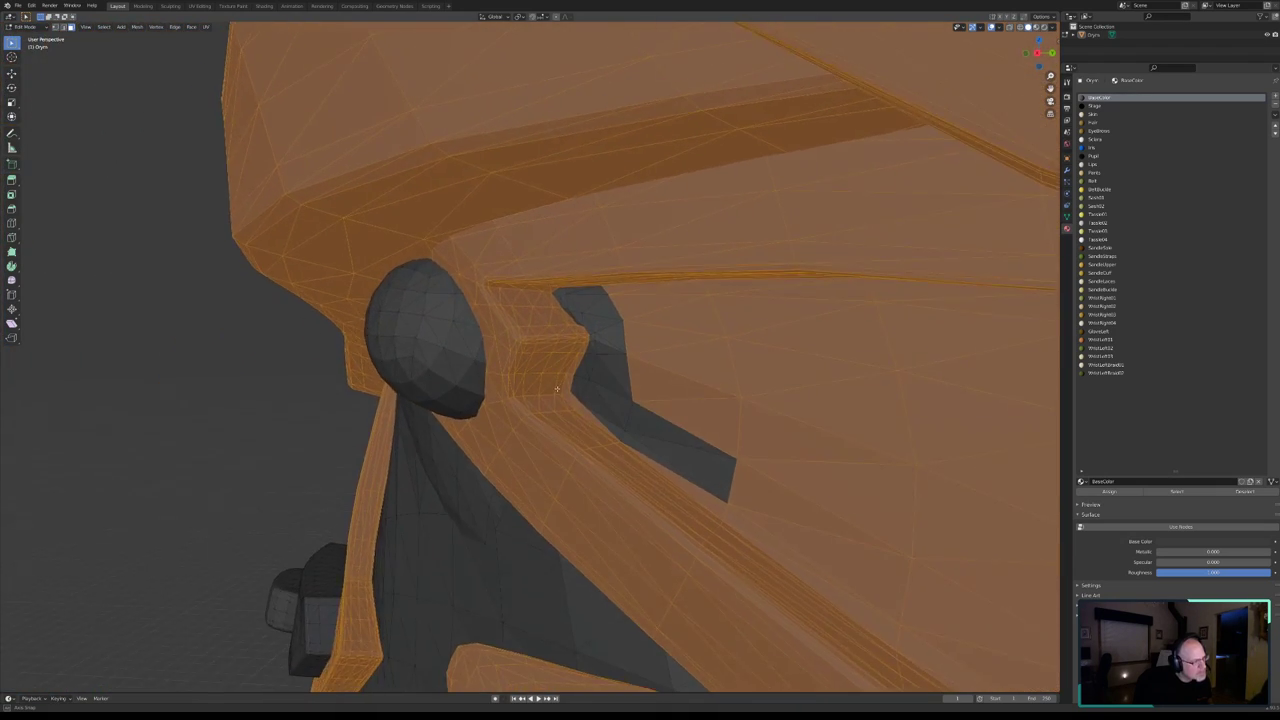
- Deselect inner panel faces from the notch to the lower right, restoring a mistaken deselection
key(Tab)
key(Tab)
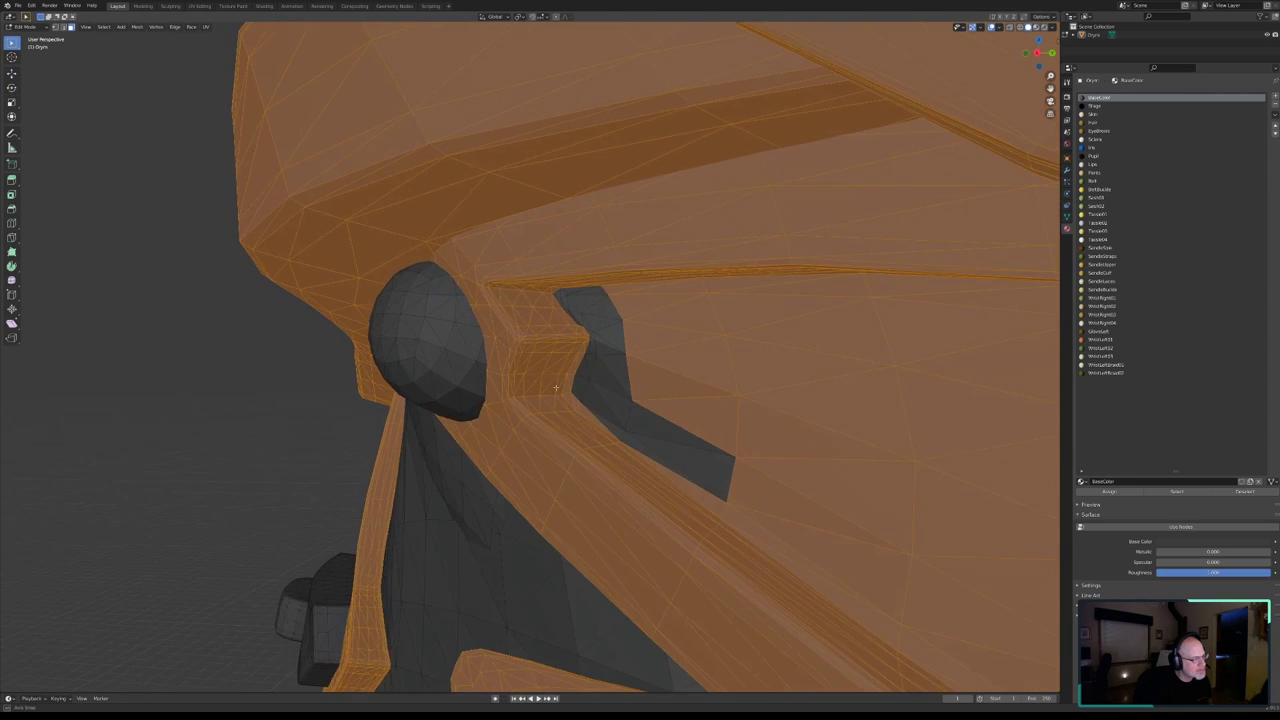
key(c)
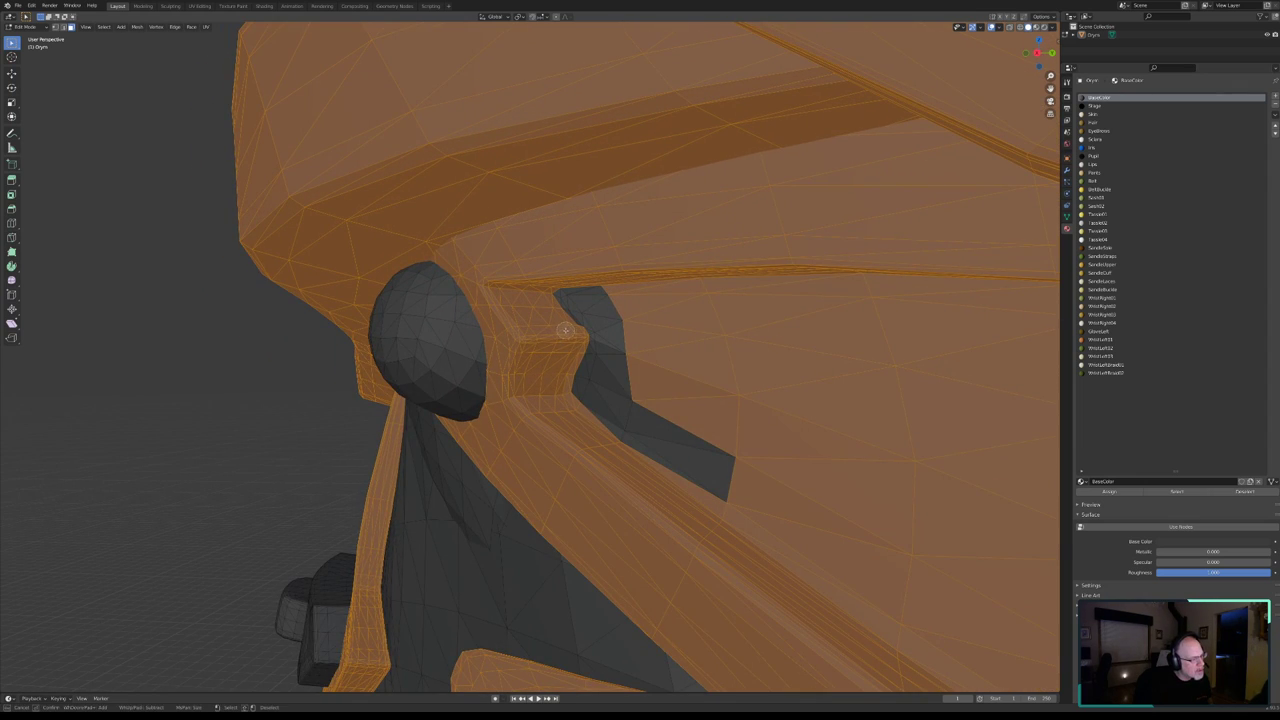
middle_drag(555, 312, 556, 318)
click(557, 313)
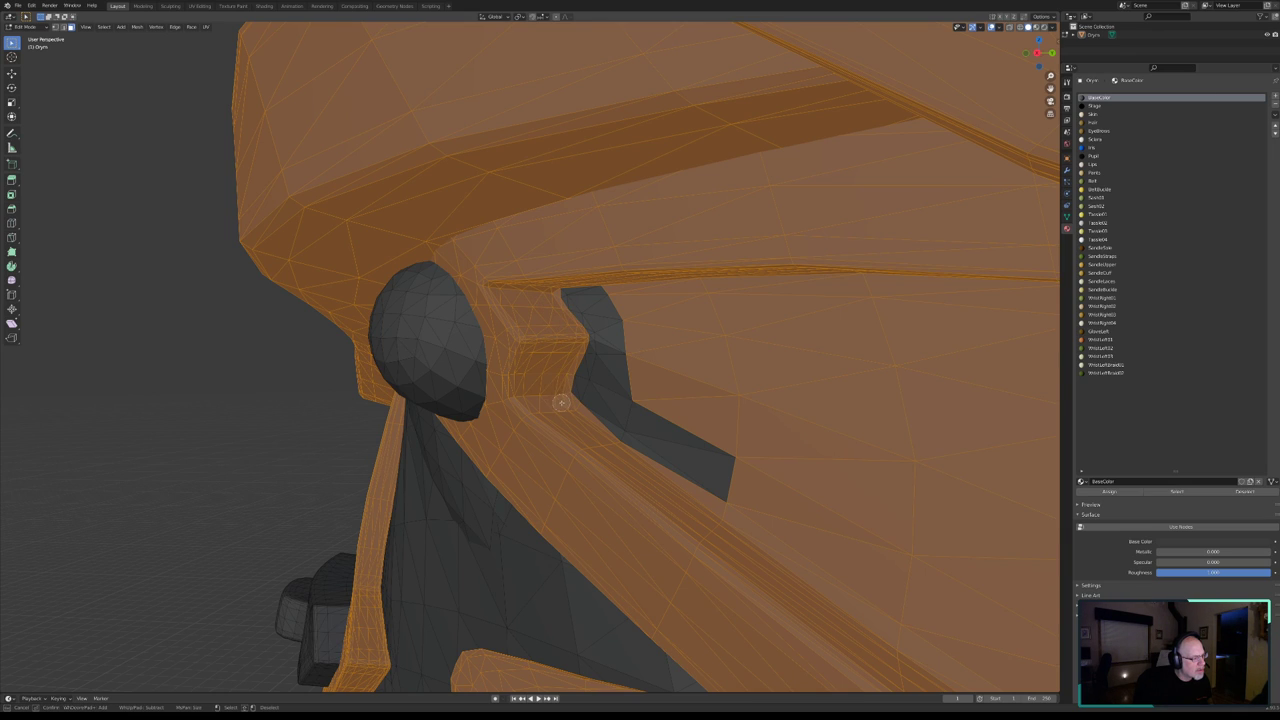
middle_drag(729, 497, 791, 539)
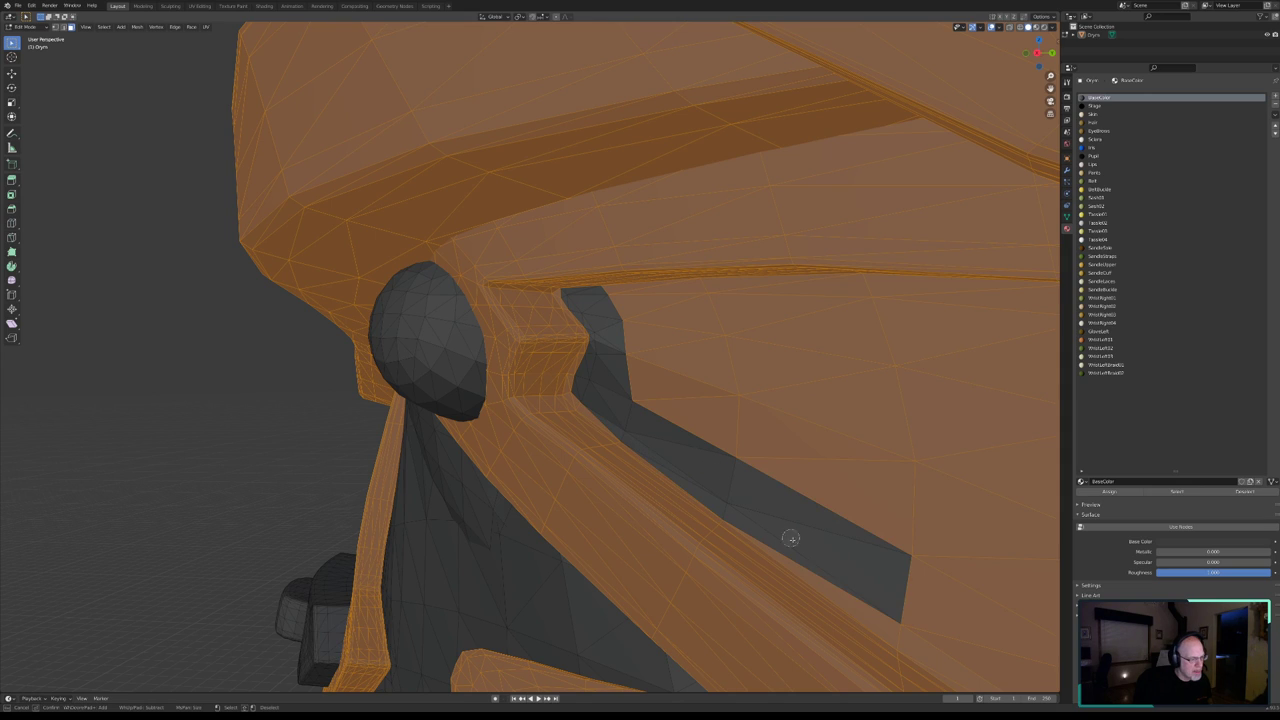
middle_drag(893, 621, 895, 606)
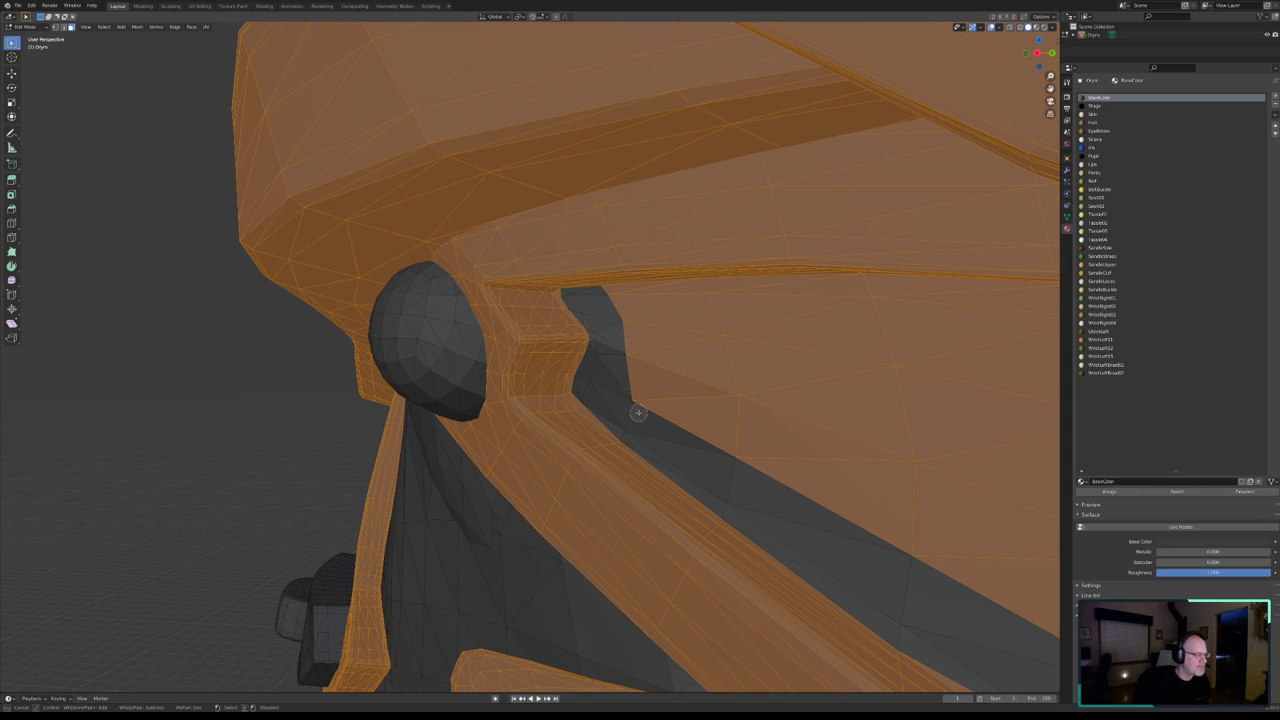
mouse_move(638, 412)
middle_down()
mouse_move(609, 380)
mouse_move(607, 299)
middle_up()
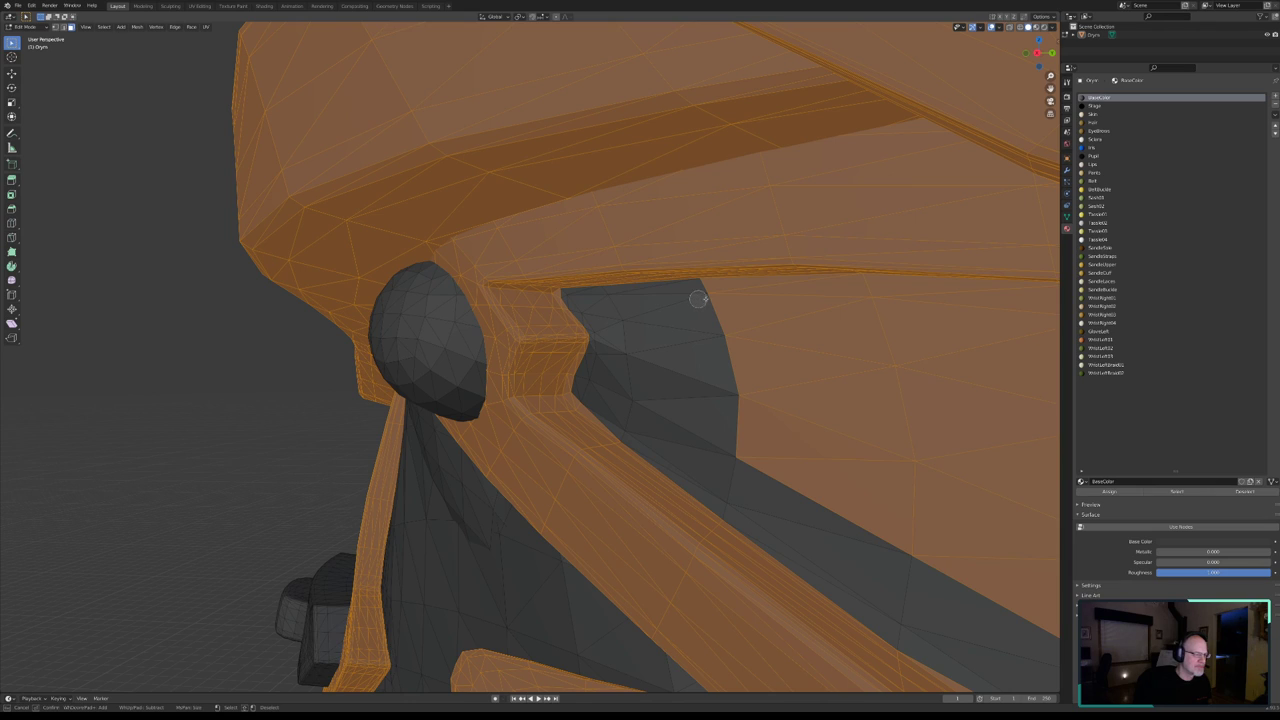
mouse_move(698, 298)
middle_down()
mouse_move(869, 300)
mouse_move(903, 434)
mouse_move(909, 537)
middle_up()
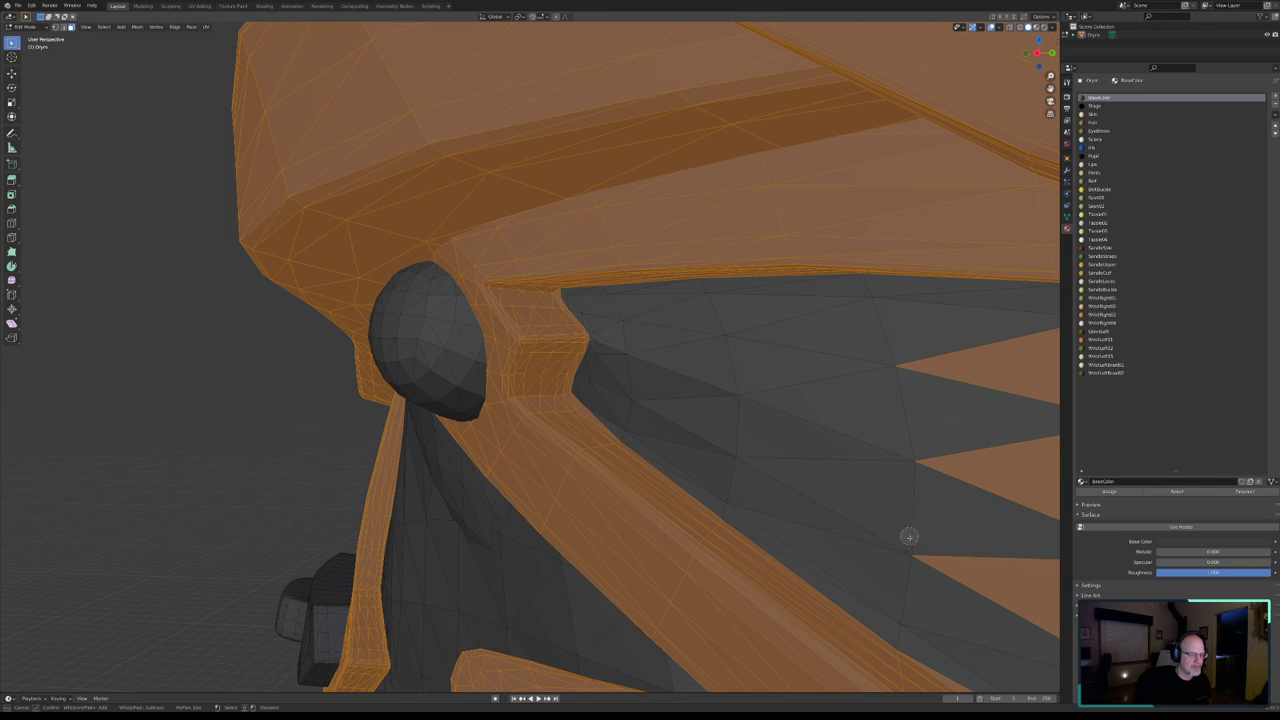
mouse_move(968, 492)
middle_down()
mouse_move(1000, 368)
mouse_move(999, 582)
middle_up()
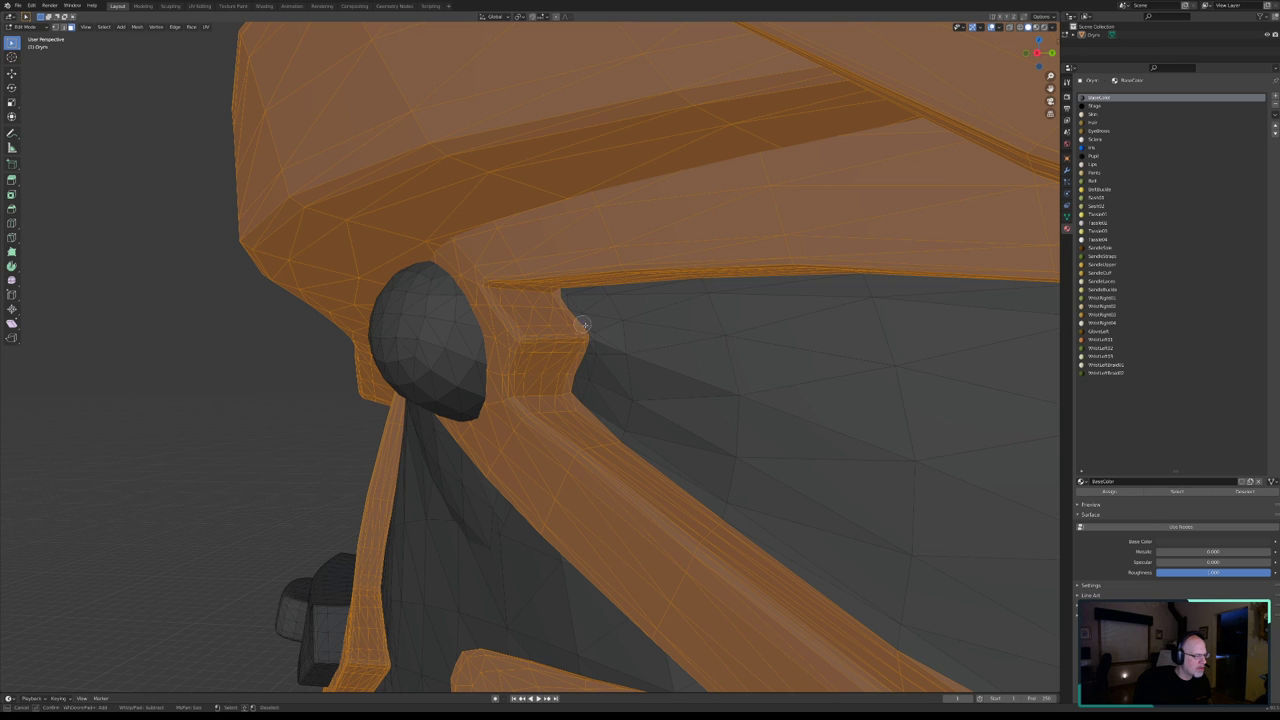
- Orbit closer to the rivet and deselect a band of faces and the panel's upper edge
middle_drag(640, 360, 677, 345)
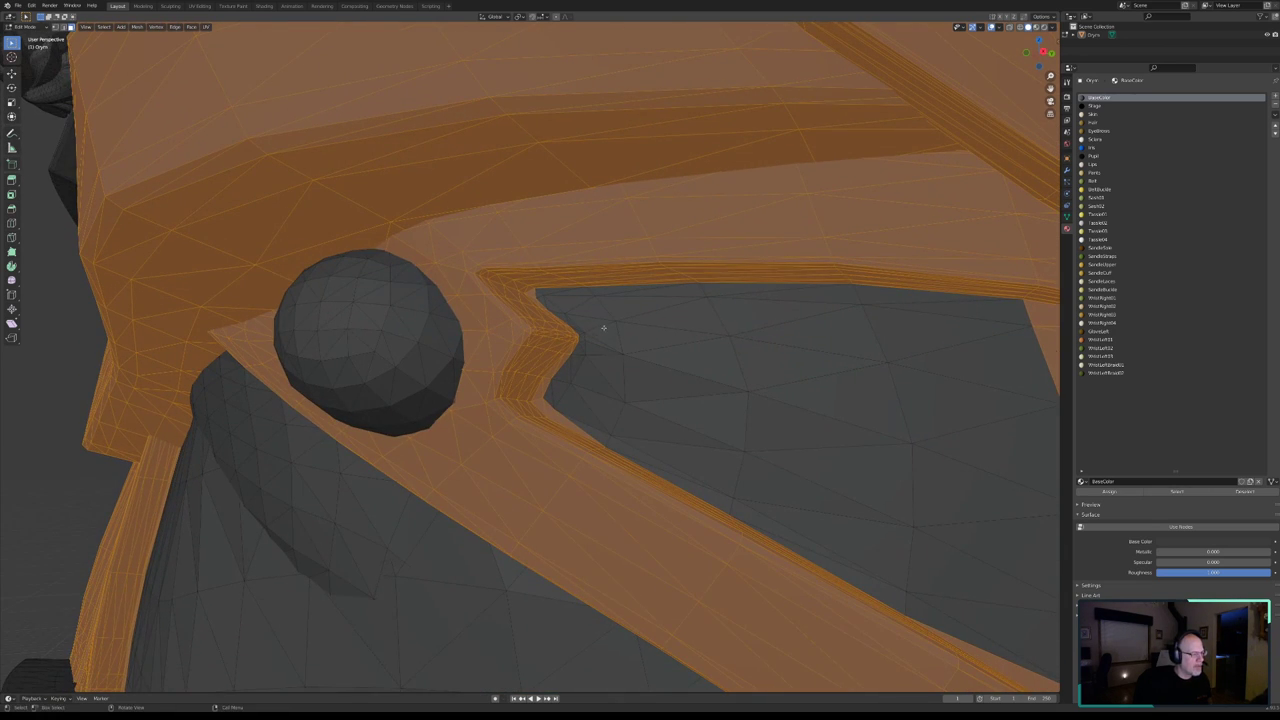
key(c)
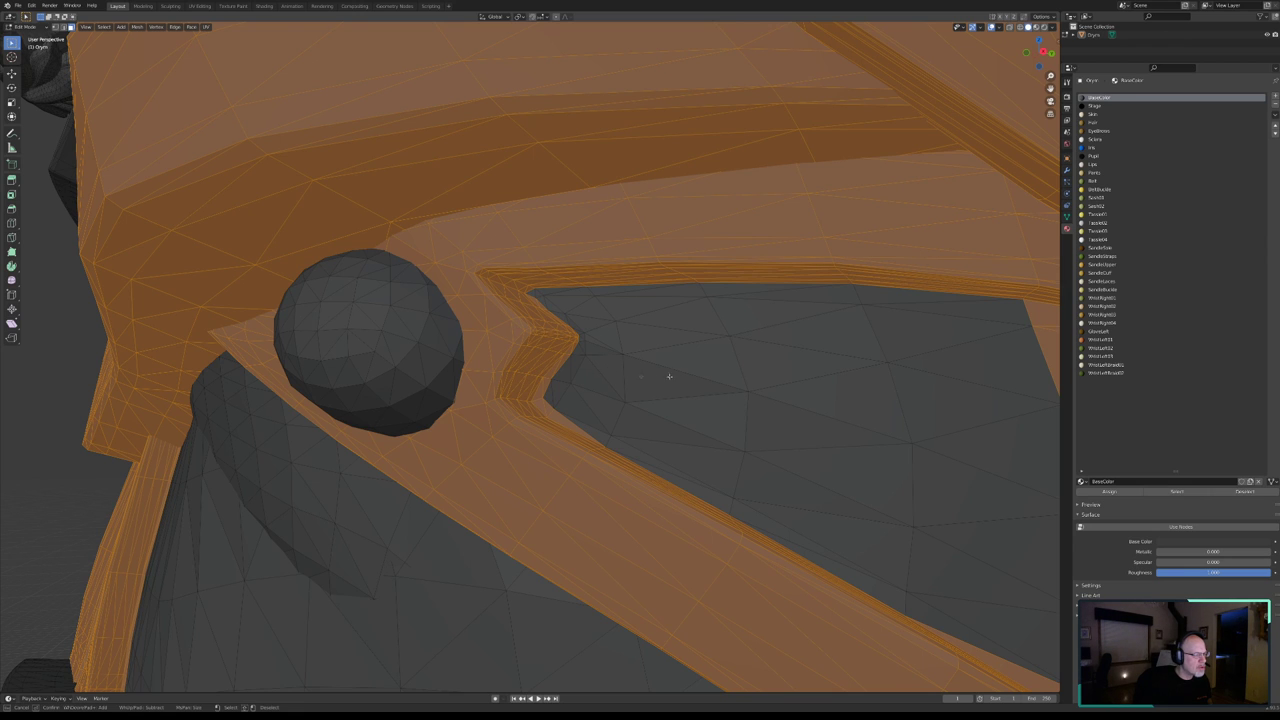
key(Escape)
mouse_move(669, 376)
middle_down()
mouse_move(791, 371)
mouse_move(843, 394)
mouse_move(653, 363)
middle_up()
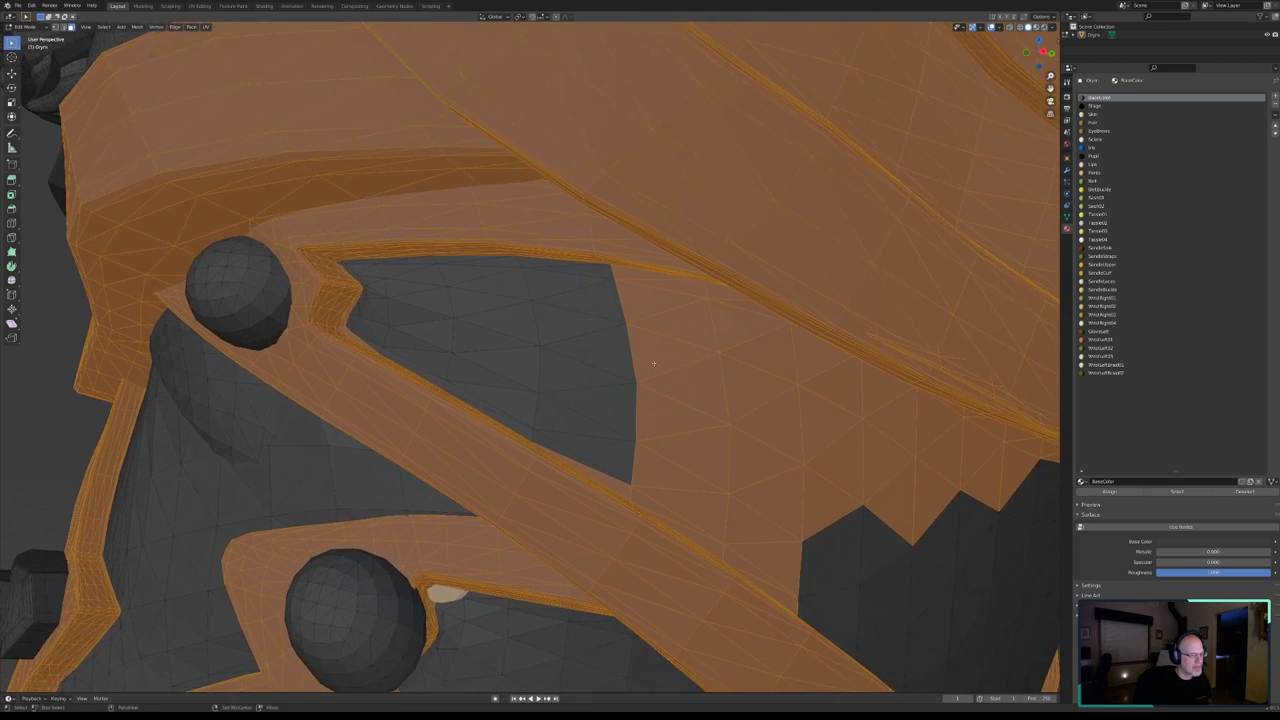
key(c)
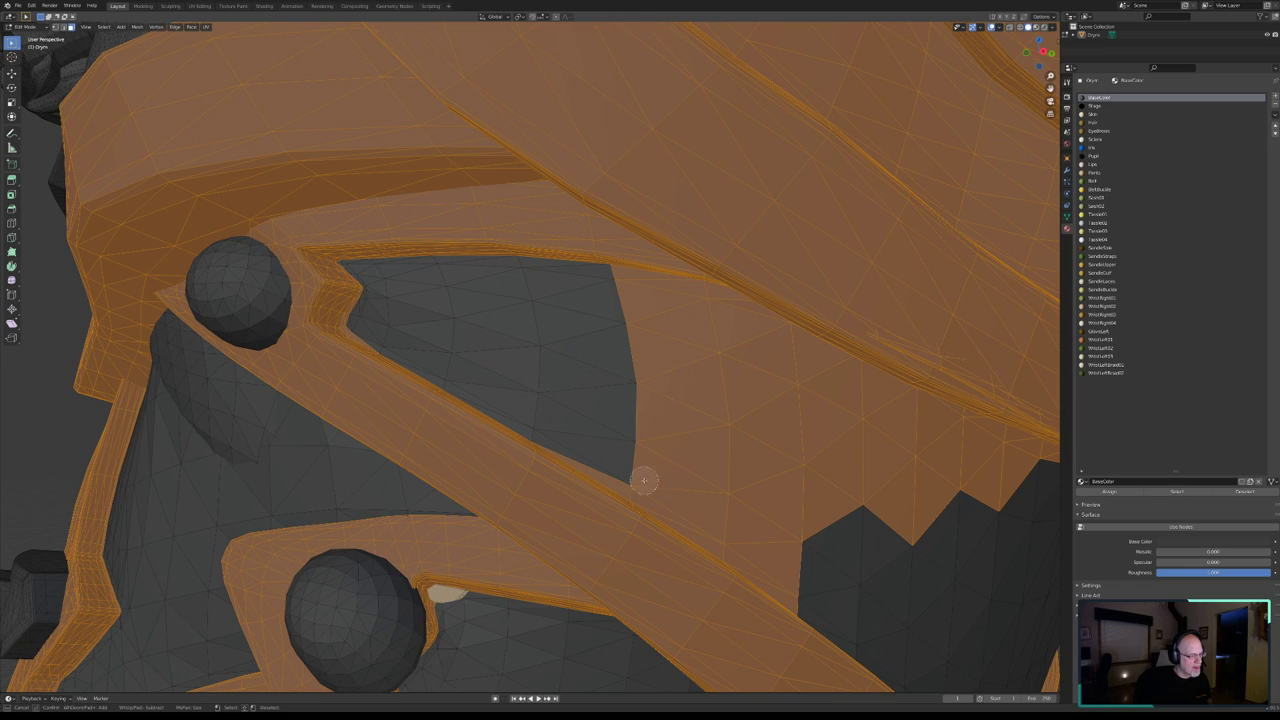
middle_drag(639, 479, 797, 583)
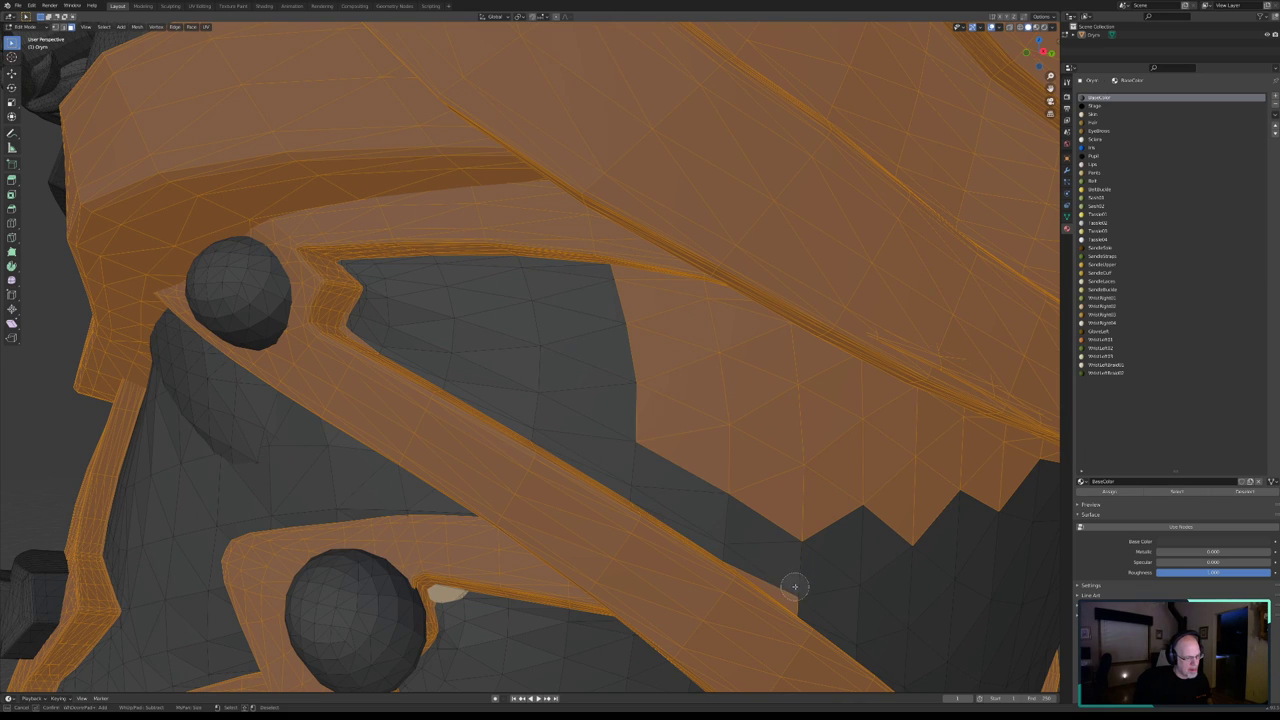
mouse_move(609, 300)
middle_down()
mouse_move(701, 318)
mouse_move(877, 420)
mouse_move(946, 451)
mouse_move(955, 438)
mouse_move(829, 486)
mouse_move(714, 380)
middle_up()
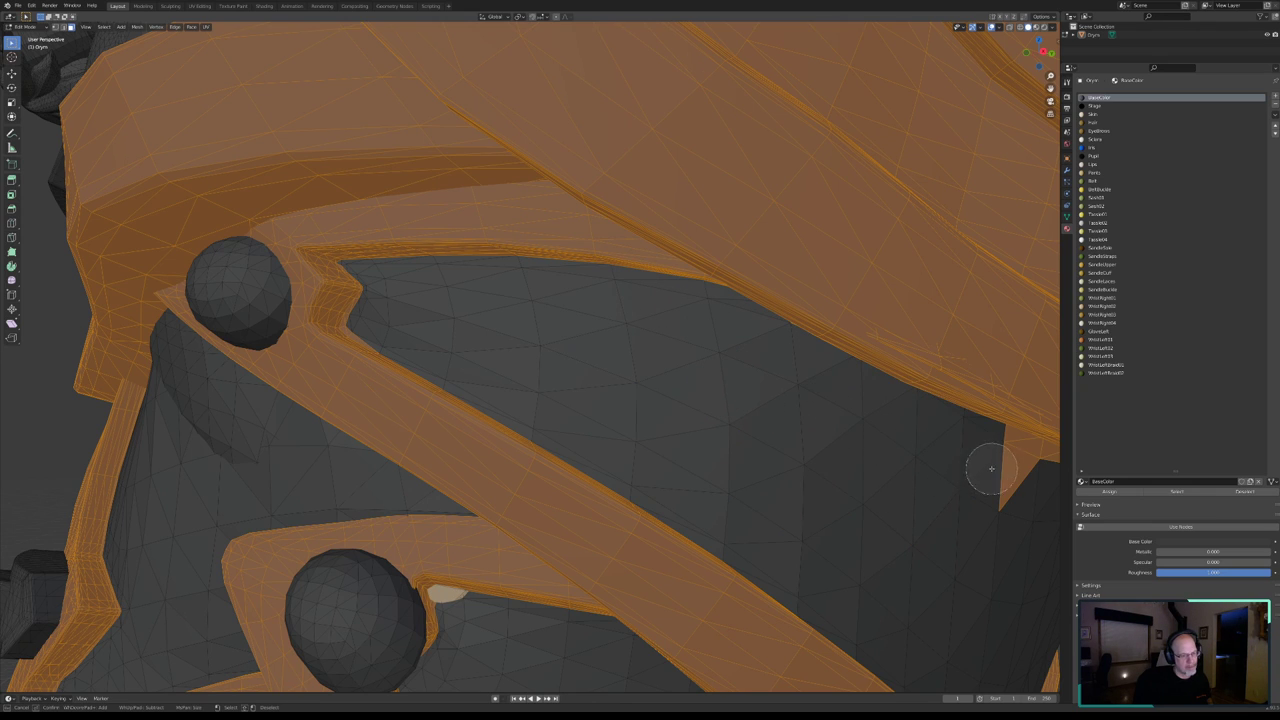
right_click(806, 434)
scroll(800, 434, down, 3)
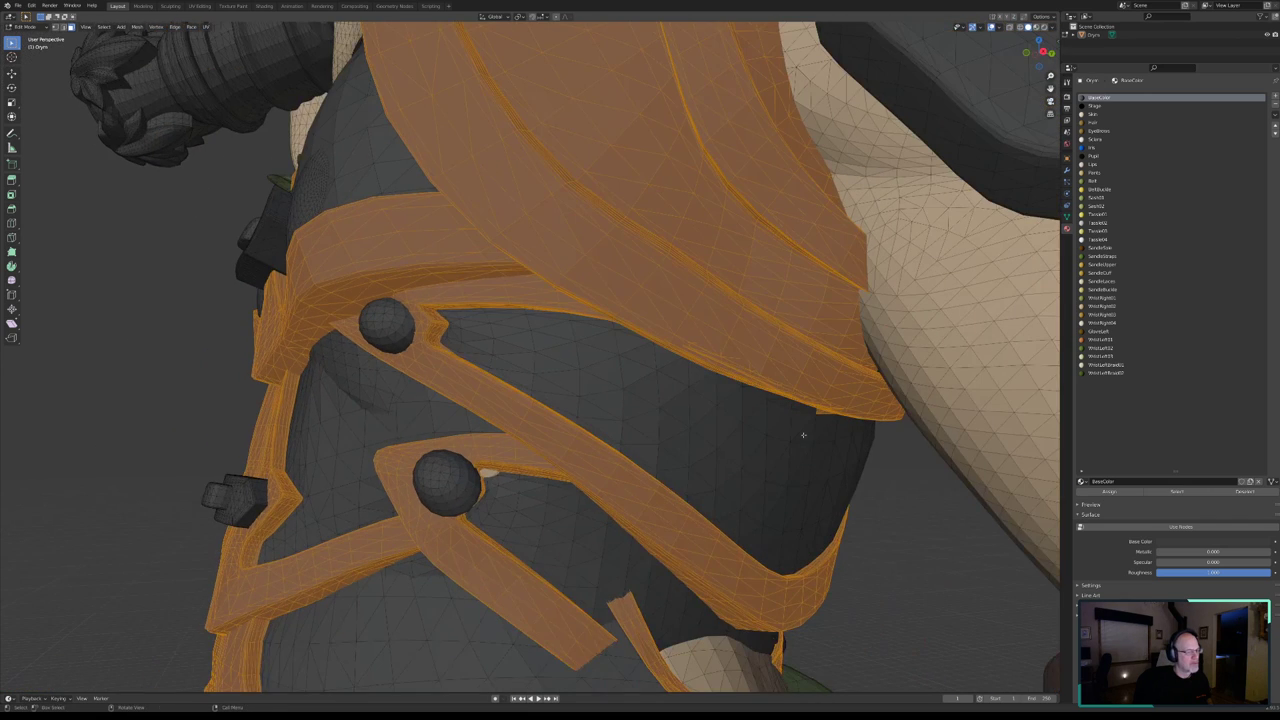
middle_drag(800, 434, 740, 385)
key(c)
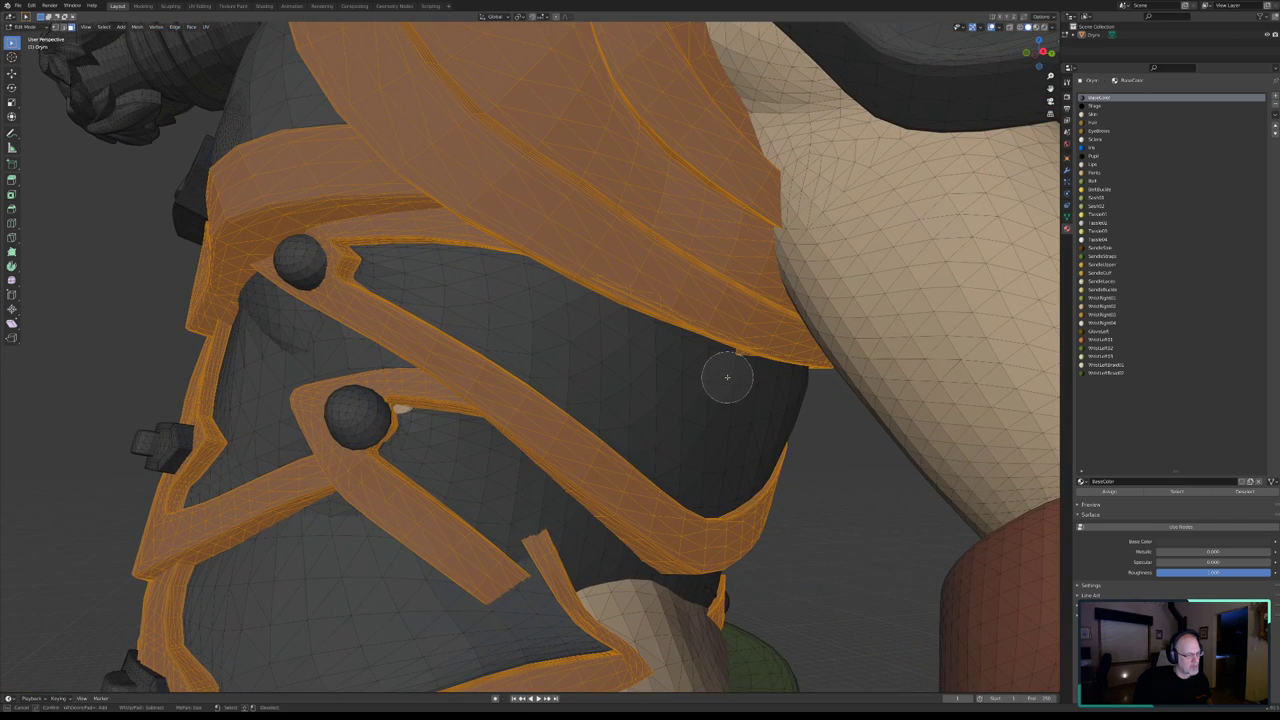
right_click(705, 400)
mouse_move(705, 400)
middle_down()
mouse_move(516, 310)
mouse_move(503, 244)
middle_up()
scroll(516, 310, down, 3)
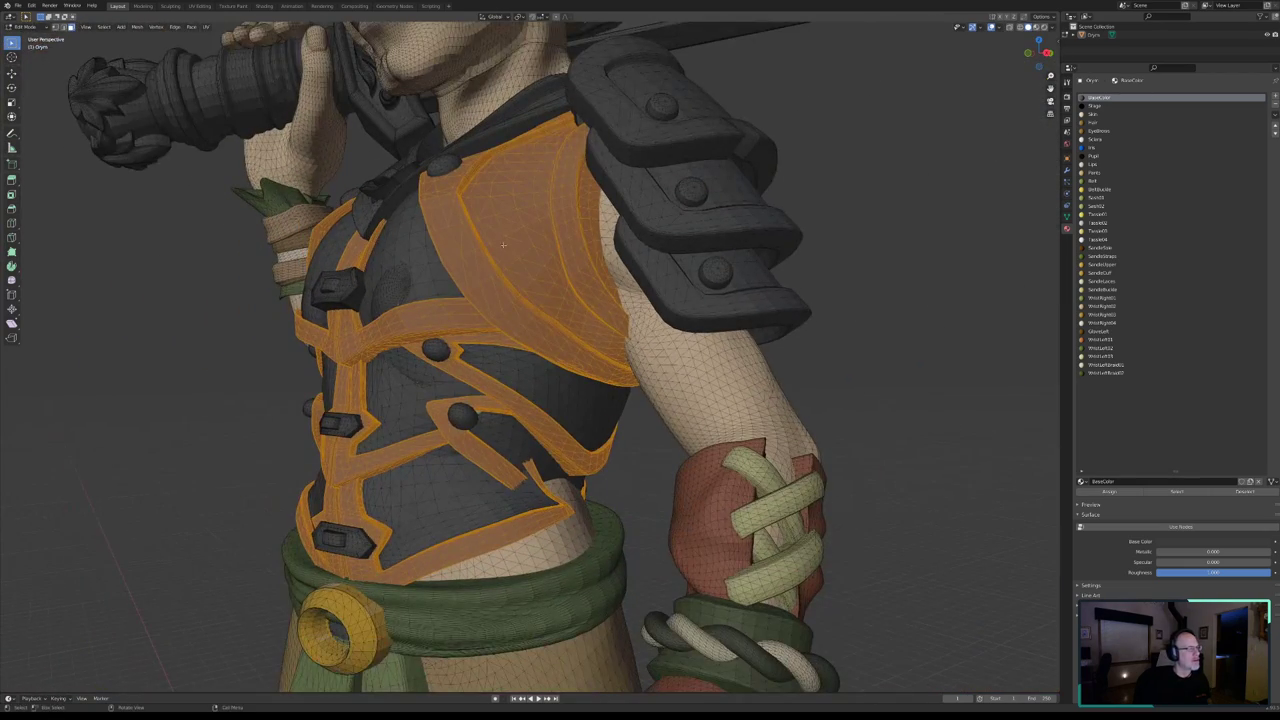
mouse_move(503, 192)
middle_down()
mouse_move(436, 258)
mouse_move(495, 282)
mouse_move(493, 384)
middle_up()
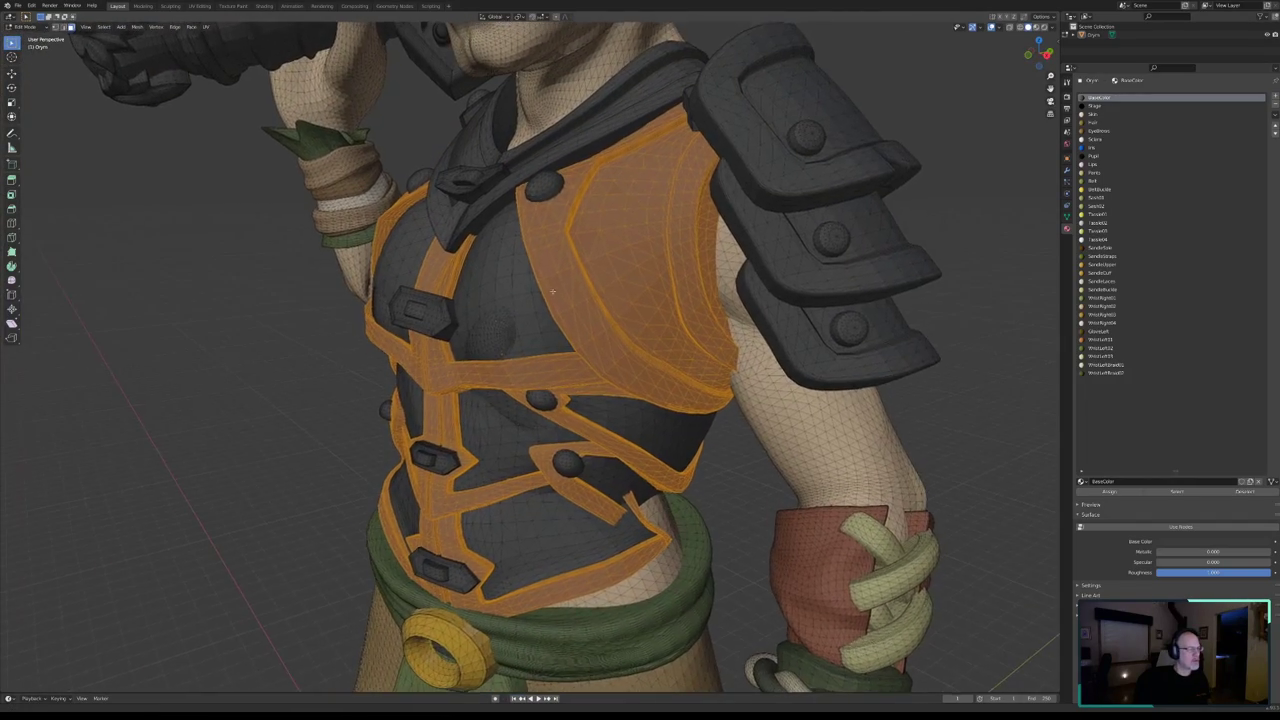
scroll(493, 384, up, 2)
scroll(493, 384, up, 1)
scroll(520, 350, up, 2)
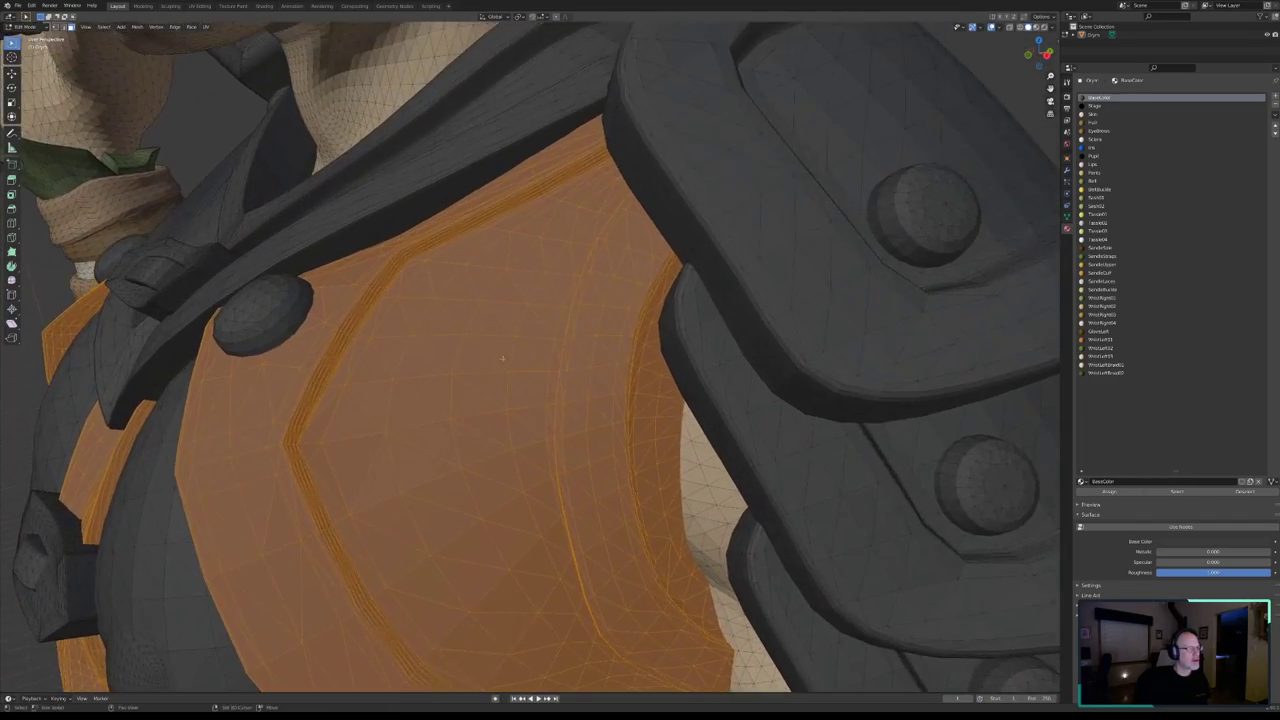
scroll(549, 314, up, 1)
mouse_move(549, 314)
middle_down()
mouse_move(519, 271)
mouse_move(570, 332)
middle_up()
scroll(514, 241, up, 2)
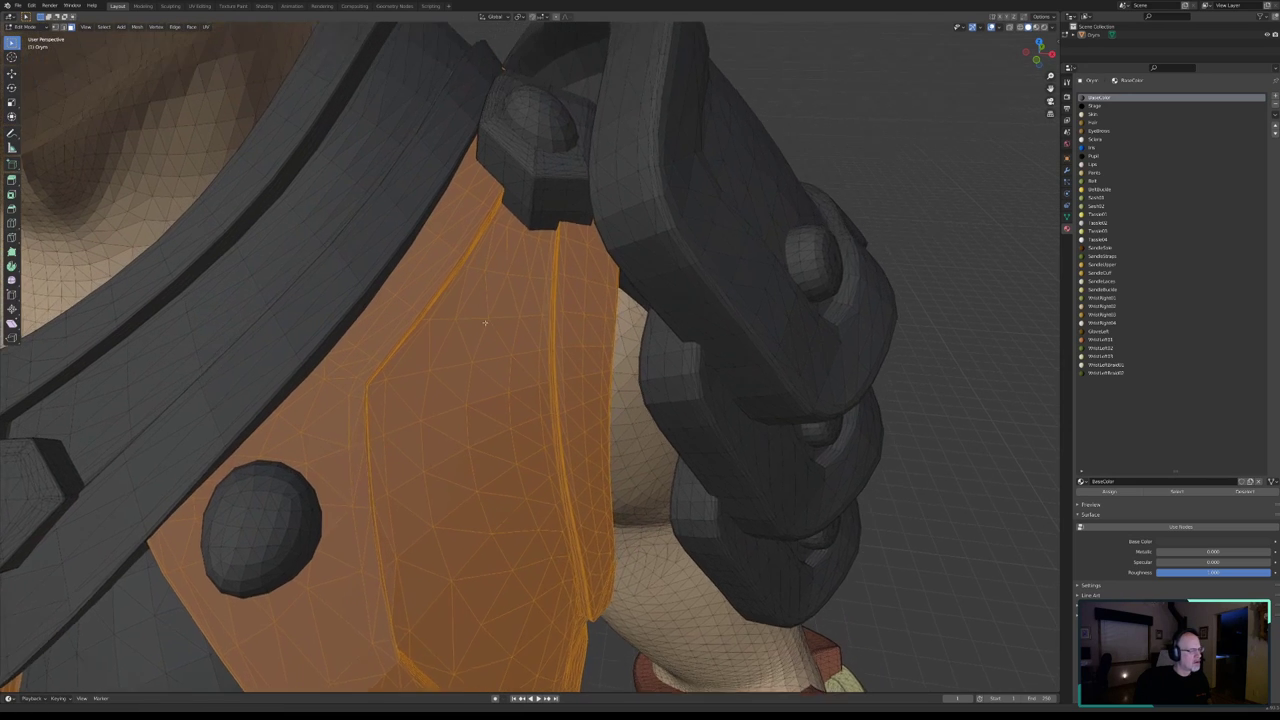
scroll(477, 320, up, 2)
scroll(509, 323, up, 2)
scroll(509, 286, up, 2)
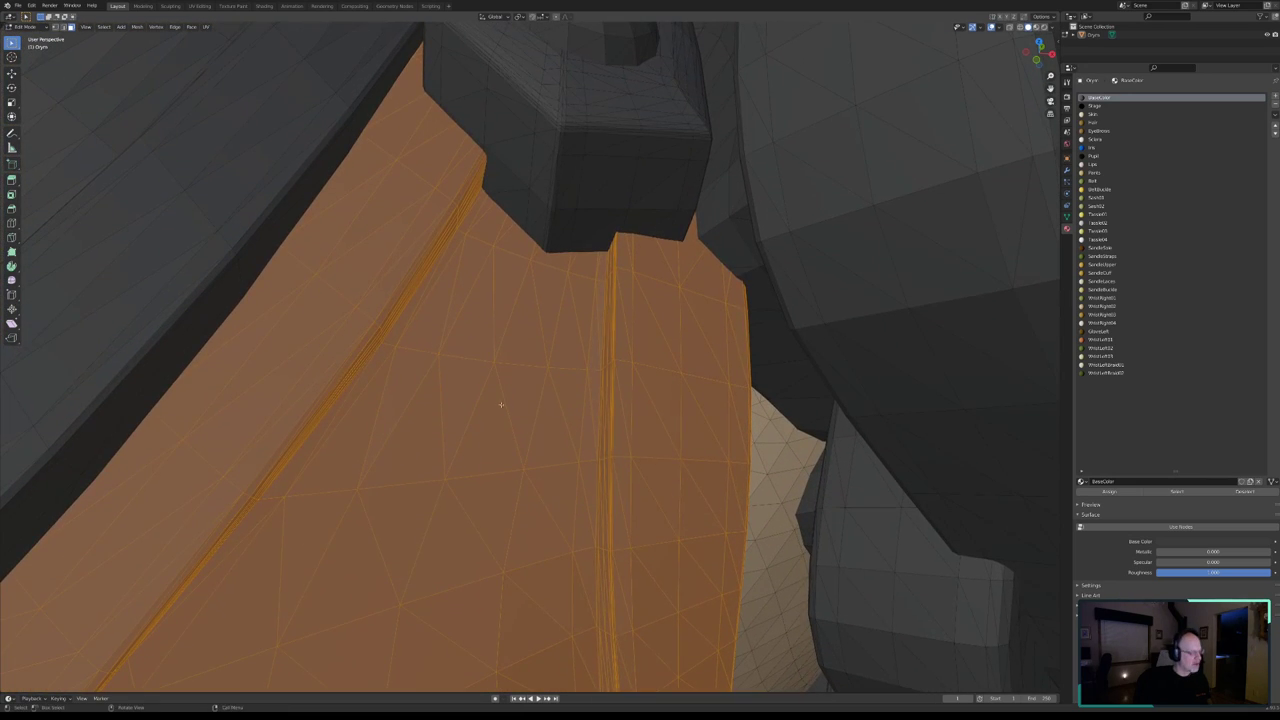
- Circle-deselect chest plate faces from the notch to the seam, along the bottom, and left of the strap
key(c)
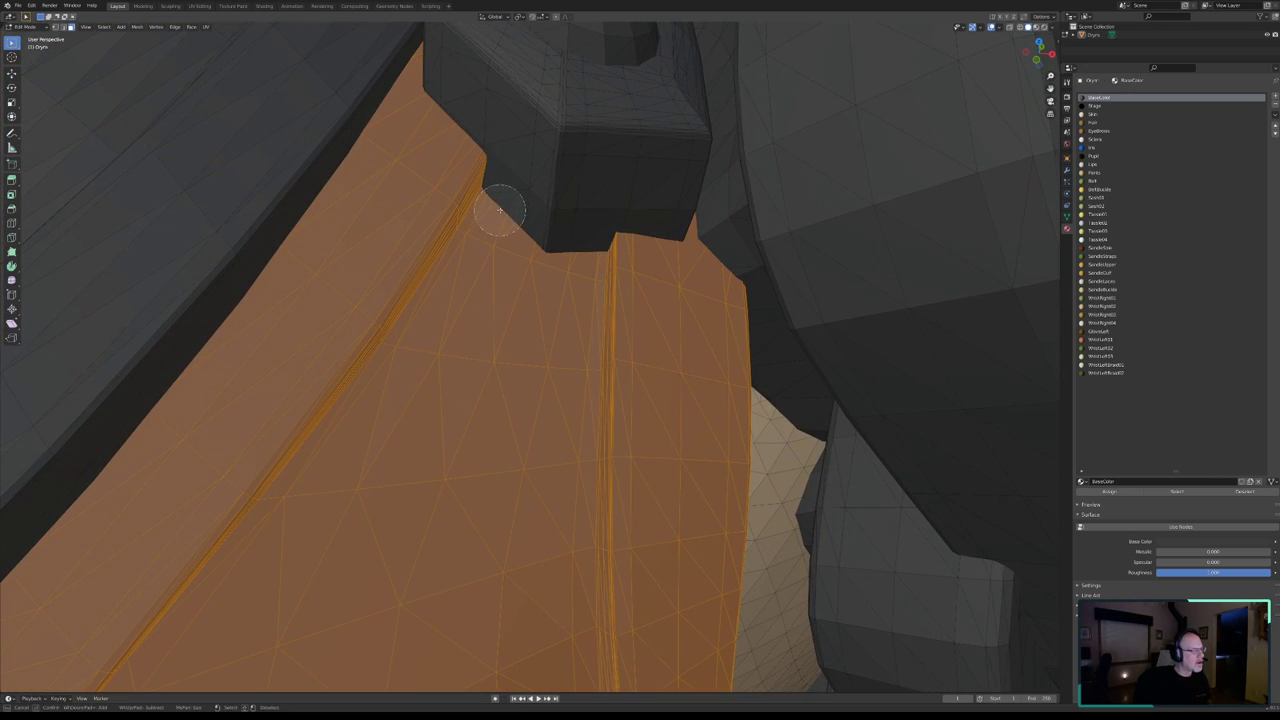
mouse_move(499, 209)
middle_down()
mouse_move(576, 284)
mouse_move(473, 276)
mouse_move(316, 523)
mouse_move(300, 517)
mouse_move(489, 390)
mouse_move(563, 366)
mouse_move(551, 534)
middle_up()
middle_drag(560, 635, 161, 673)
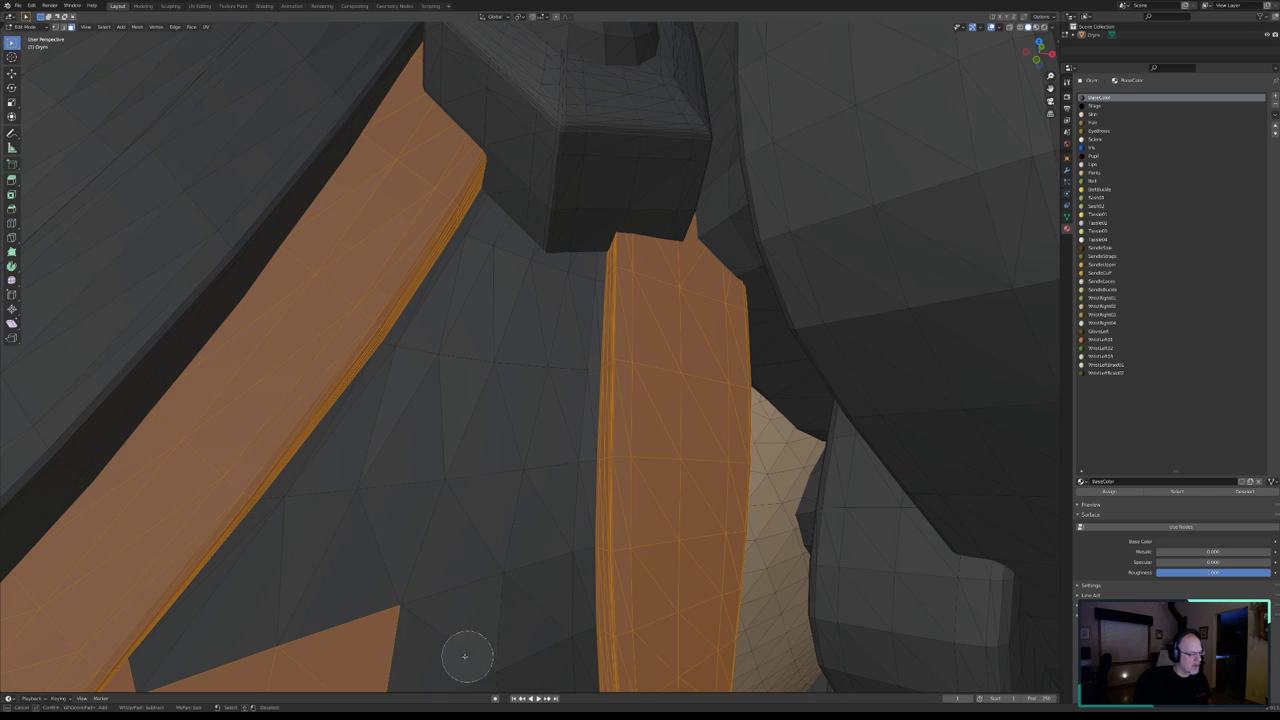
scroll(161, 673, down, 2)
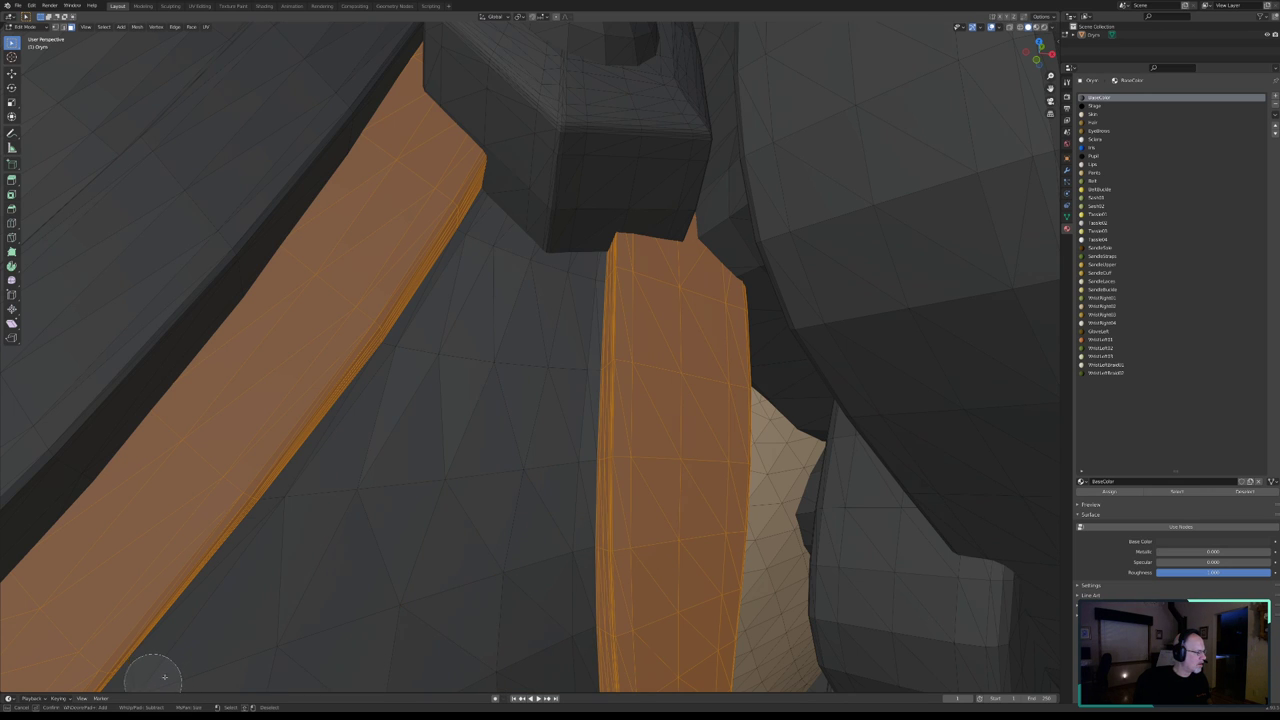
scroll(491, 264, up, 5)
middle_drag(491, 264, 501, 236)
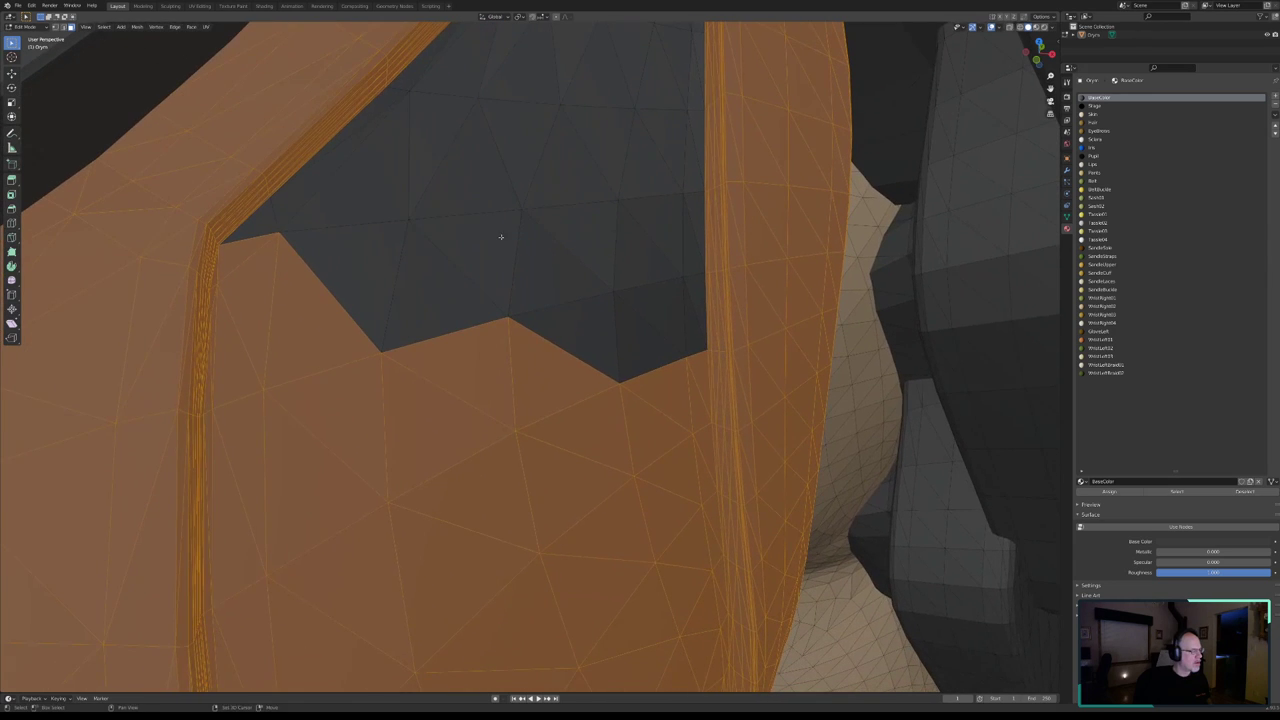
key(c)
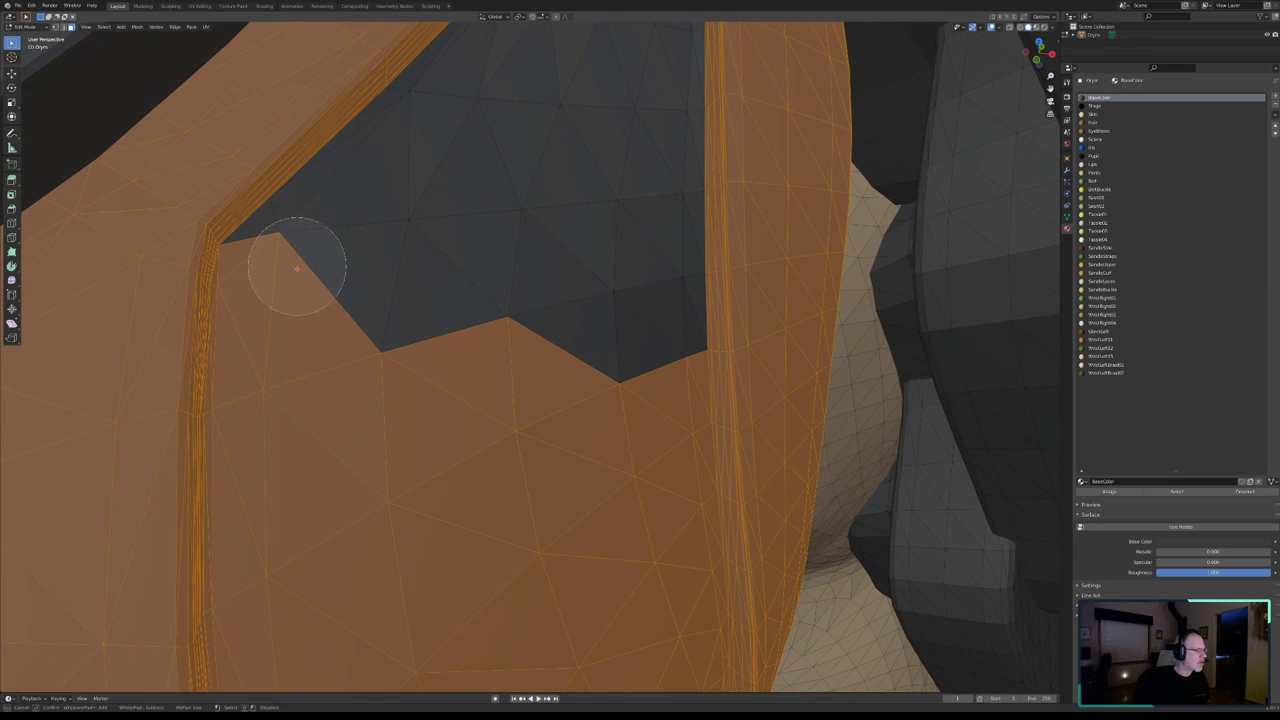
mouse_move(286, 271)
middle_down()
mouse_move(277, 407)
mouse_move(320, 408)
mouse_move(257, 417)
mouse_move(290, 414)
middle_up()
right_click(308, 408)
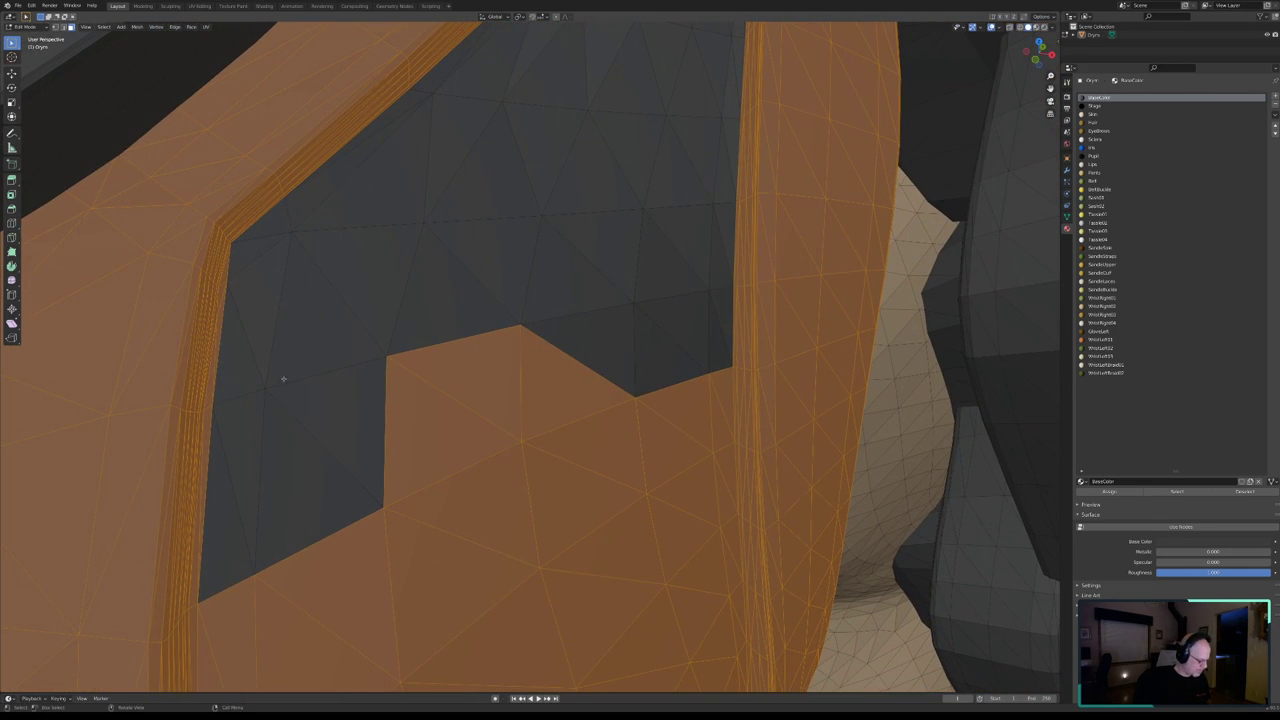
- Circle-deselect the thin faces along the strap's inner edge and the dark panel faces below it
key(c)
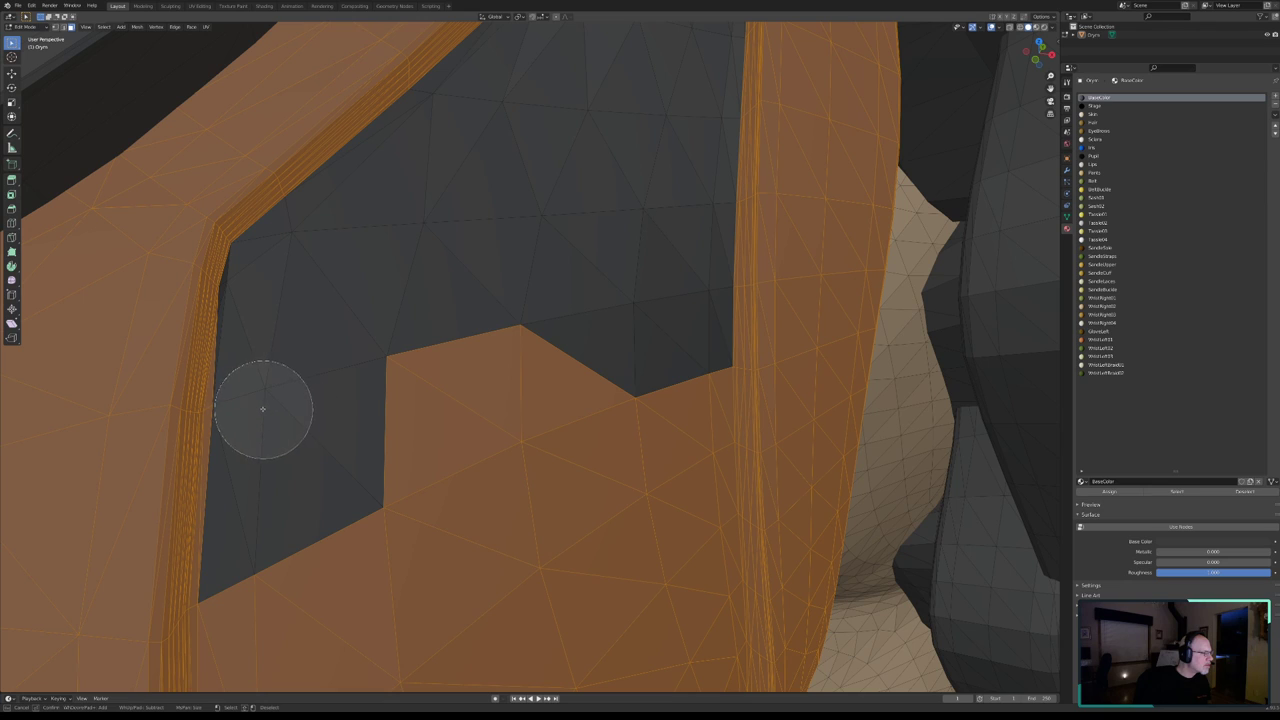
middle_drag(251, 409, 257, 411)
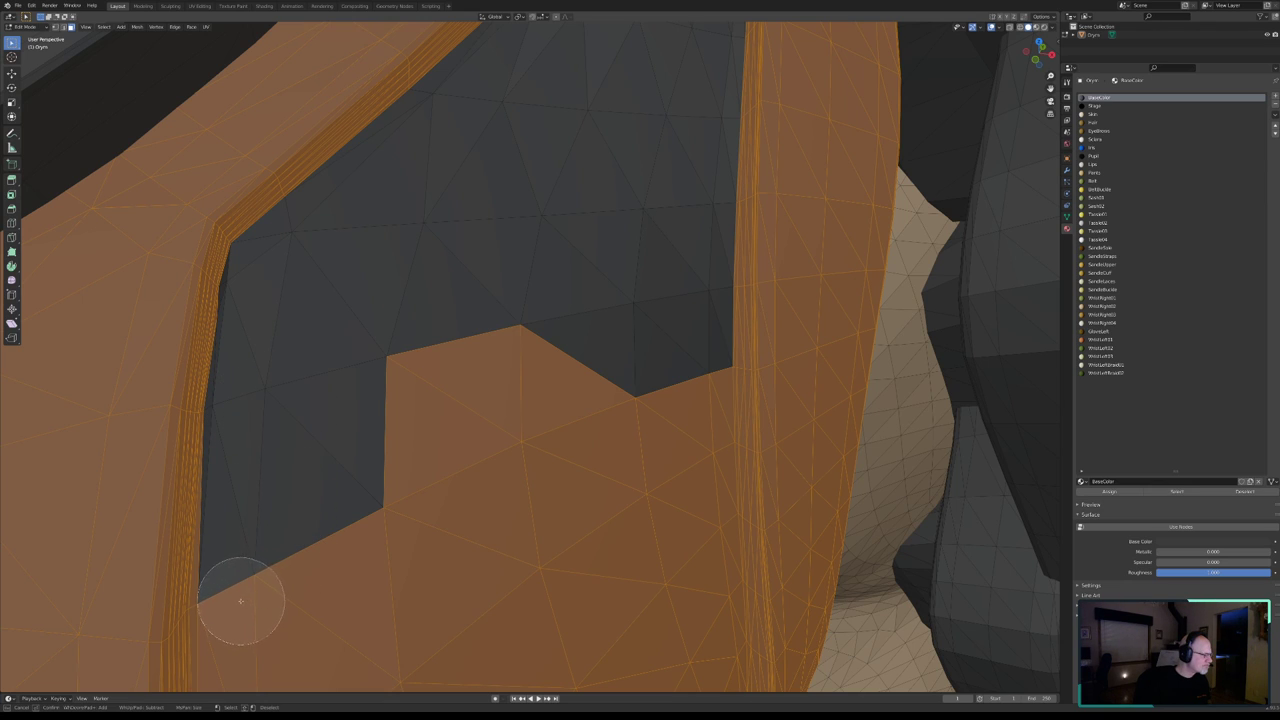
mouse_move(240, 600)
middle_down()
mouse_move(632, 398)
mouse_move(640, 534)
mouse_move(429, 643)
middle_up()
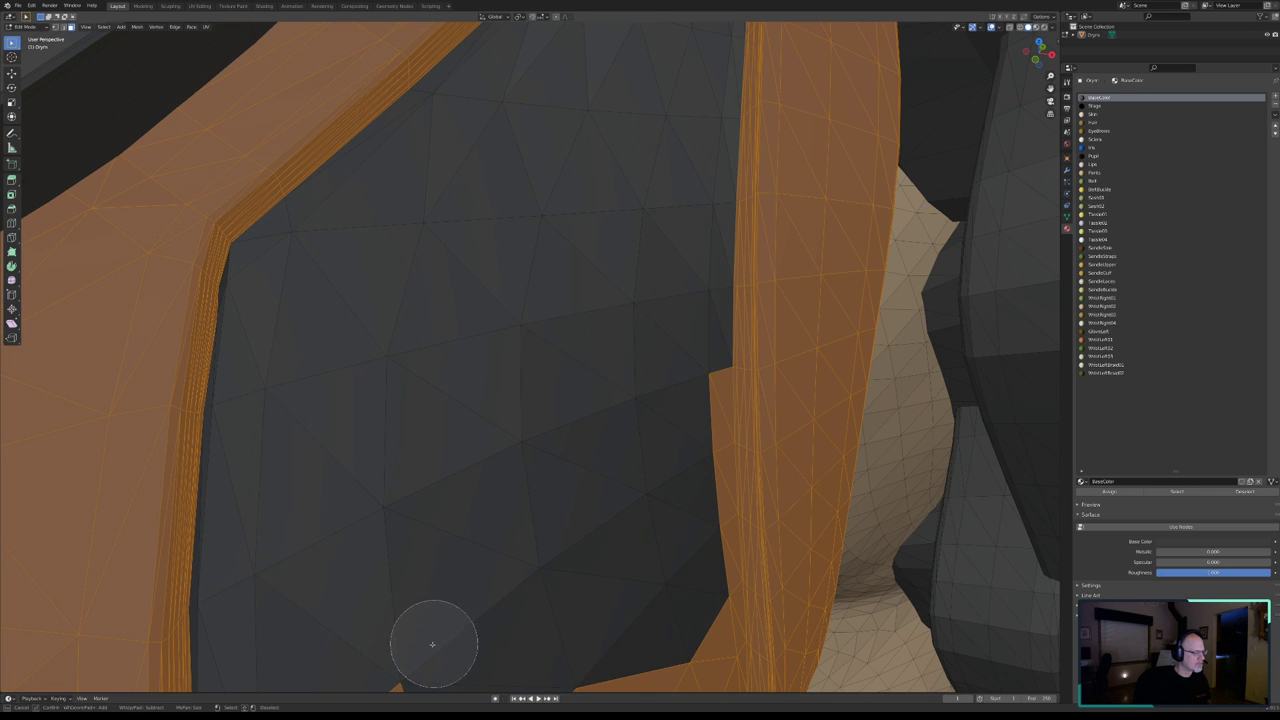
right_click(554, 518)
mouse_move(617, 457)
middle_down()
mouse_move(591, 460)
mouse_move(580, 446)
mouse_move(608, 214)
middle_up()
key(c)
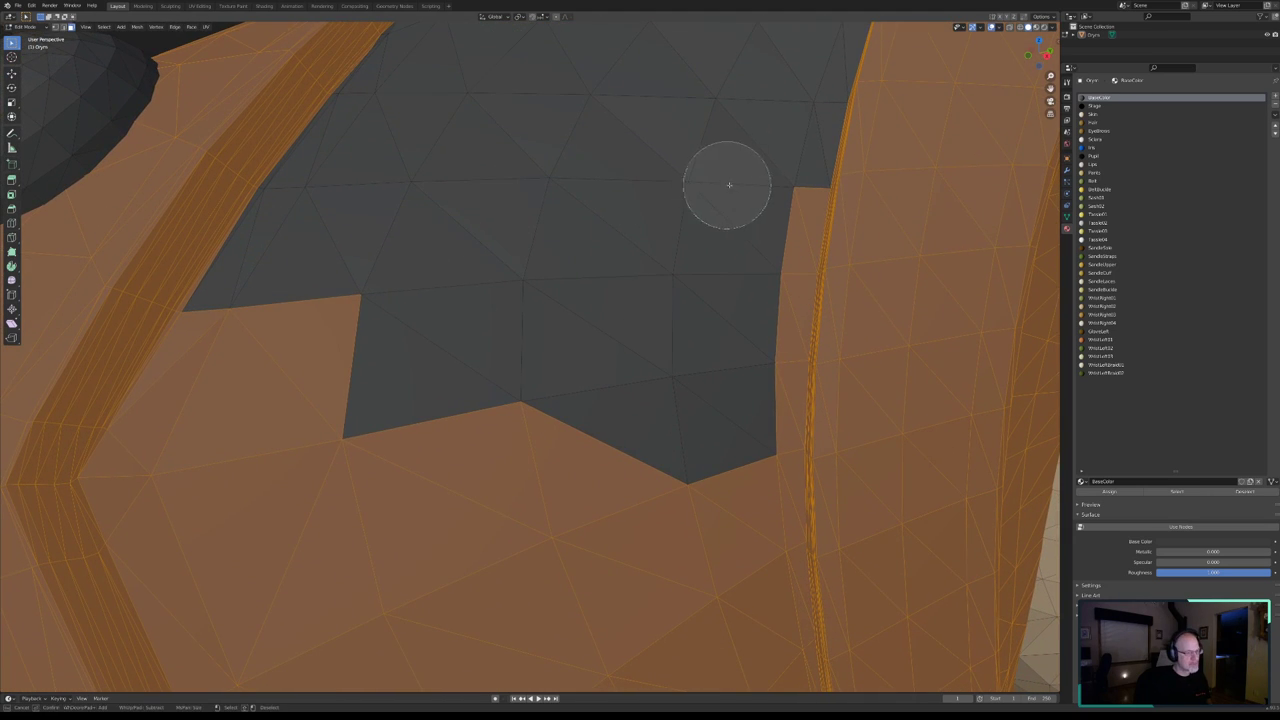
mouse_move(729, 184)
middle_down()
mouse_move(760, 206)
mouse_move(731, 474)
mouse_move(741, 547)
mouse_move(709, 606)
mouse_move(251, 597)
mouse_move(155, 484)
mouse_move(194, 406)
mouse_move(337, 363)
mouse_move(406, 500)
mouse_move(241, 612)
mouse_move(243, 643)
middle_up()
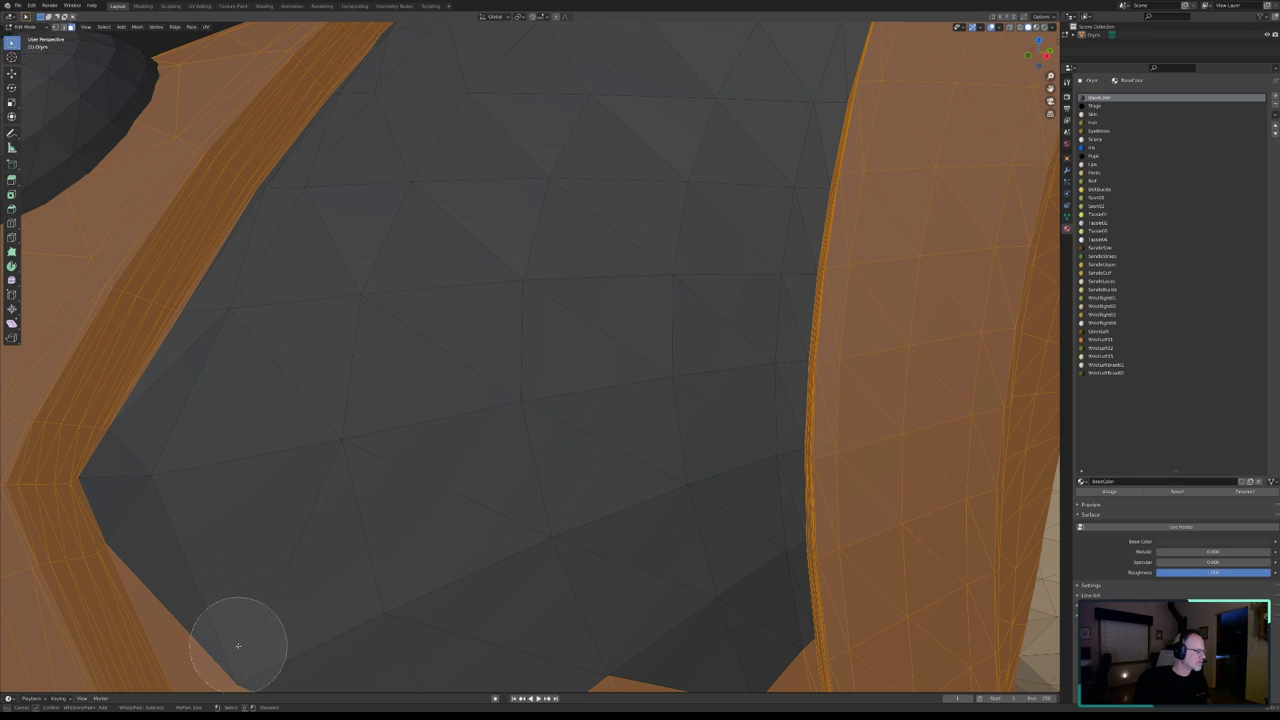
right_click(542, 515)
middle_drag(542, 515, 552, 100)
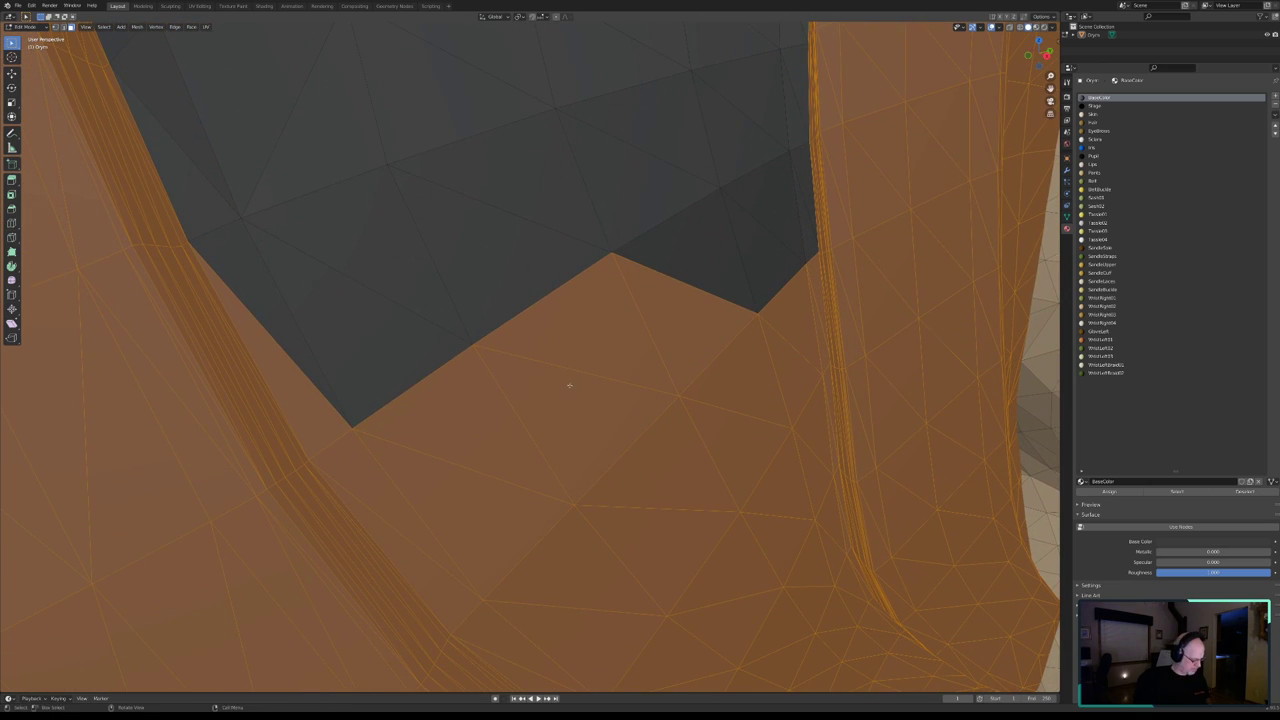
- Circle-deselect the strip of panel faces between the straps and the leather patch near the collar
key(c)
mouse_move(380, 428)
middle_down()
mouse_move(498, 568)
mouse_move(764, 298)
mouse_move(766, 394)
mouse_move(723, 474)
mouse_move(789, 523)
mouse_move(789, 498)
mouse_move(810, 598)
mouse_move(806, 580)
mouse_move(691, 646)
mouse_move(735, 611)
mouse_move(560, 314)
mouse_move(669, 443)
mouse_move(641, 397)
mouse_move(619, 405)
middle_up()
right_click(735, 611)
scroll(700, 586, down, 2)
key(c)
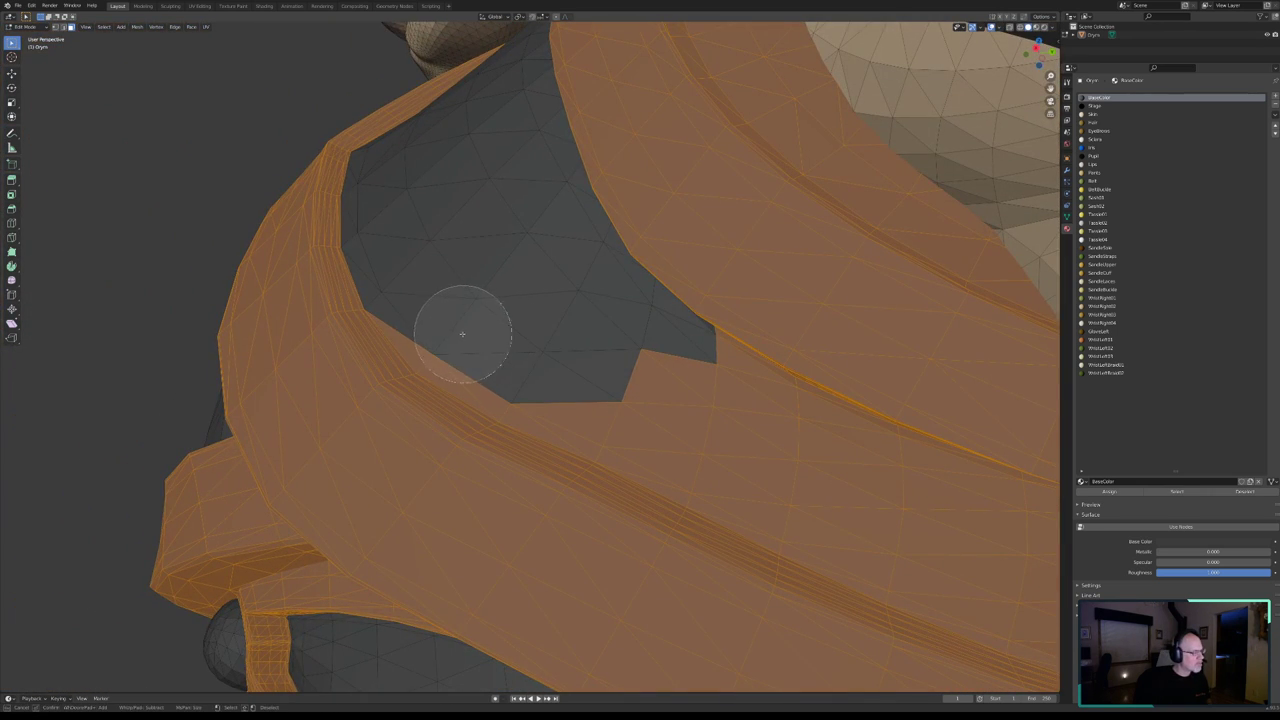
mouse_move(522, 375)
middle_down()
mouse_move(686, 451)
mouse_move(672, 388)
mouse_move(694, 391)
mouse_move(671, 394)
mouse_move(694, 357)
mouse_move(726, 353)
mouse_move(691, 358)
middle_up()
key(Escape)
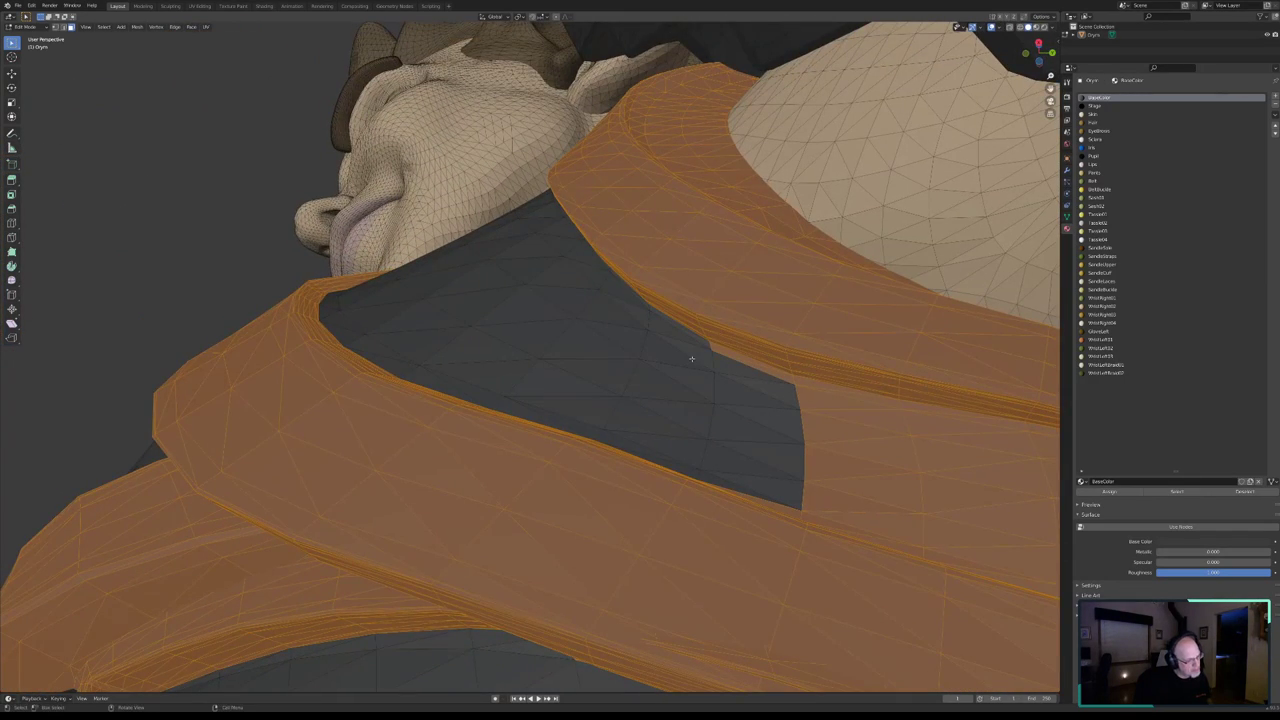
- Deselect the lower-right sliver and panel faces, keeping the strap notch selected, then zoom out to check
key(c)
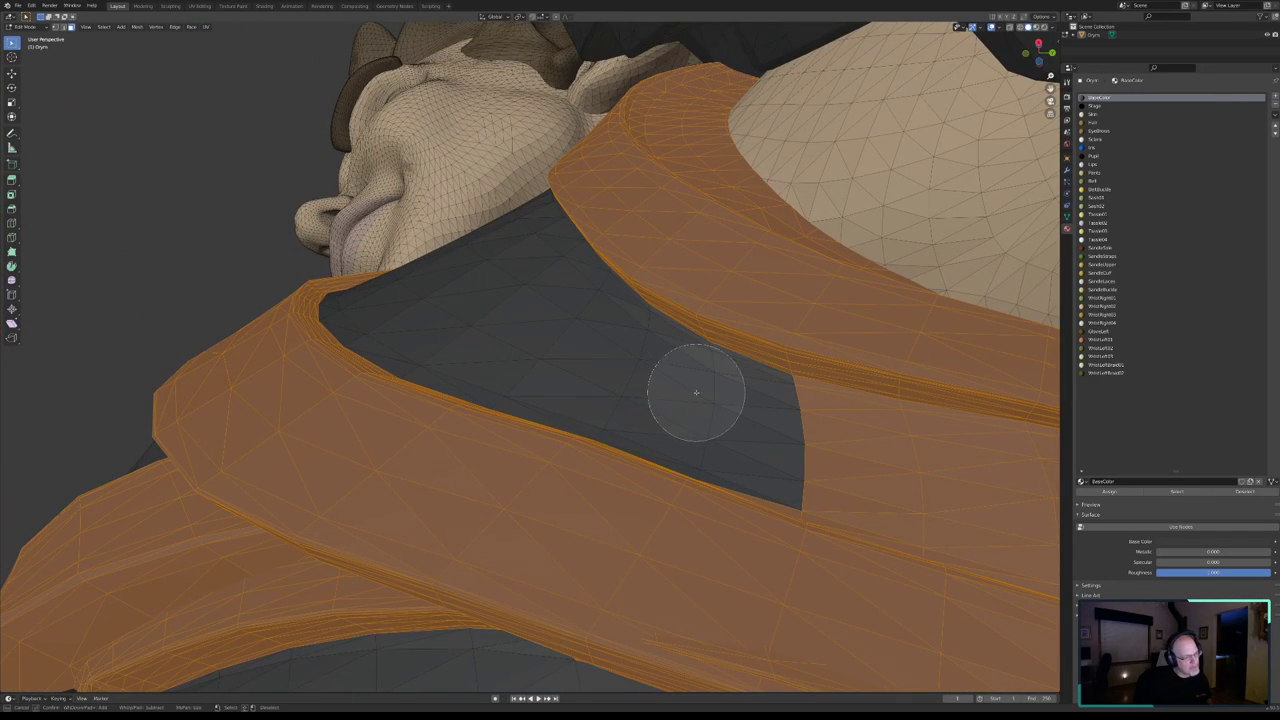
mouse_move(691, 391)
middle_down()
mouse_move(837, 443)
mouse_move(1008, 476)
middle_up()
drag(917, 486, 998, 510)
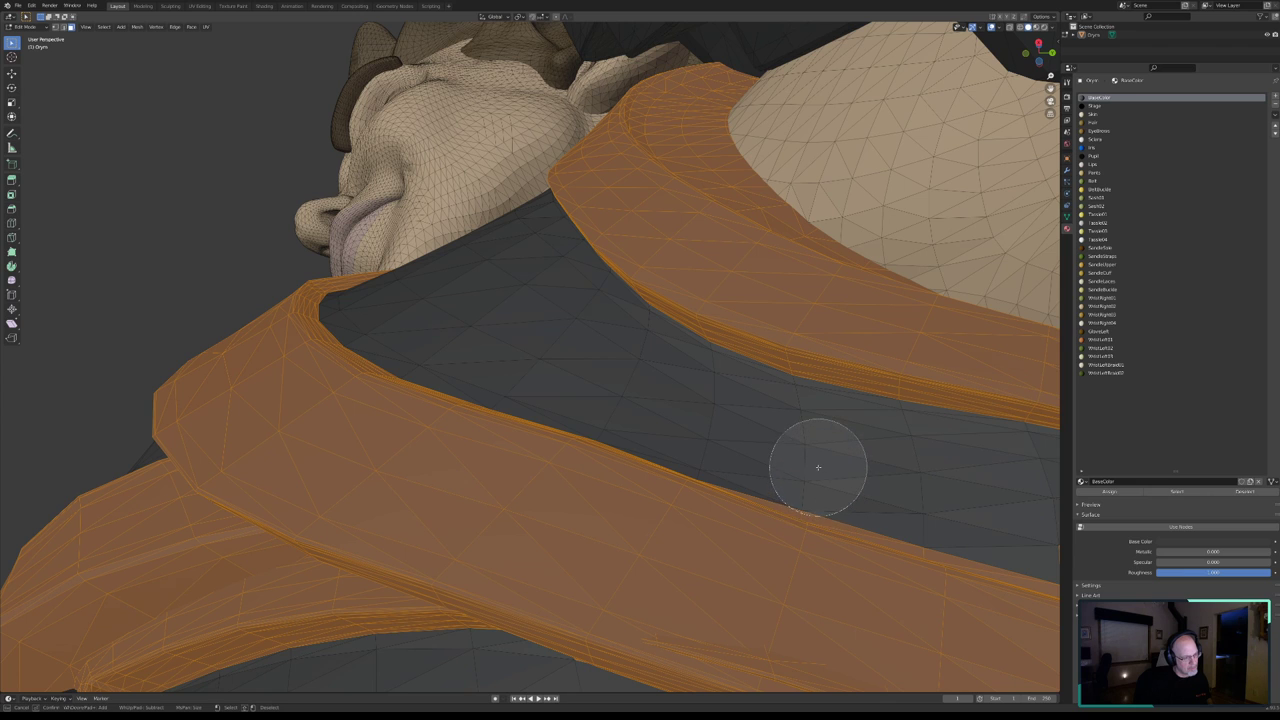
mouse_move(1000, 523)
middle_down()
mouse_move(994, 509)
mouse_move(757, 477)
mouse_move(843, 486)
mouse_move(806, 514)
mouse_move(919, 538)
mouse_move(943, 571)
mouse_move(986, 571)
mouse_move(1029, 614)
mouse_move(1016, 580)
mouse_move(808, 470)
mouse_move(871, 543)
middle_up()
right_click(1016, 580)
key(c)
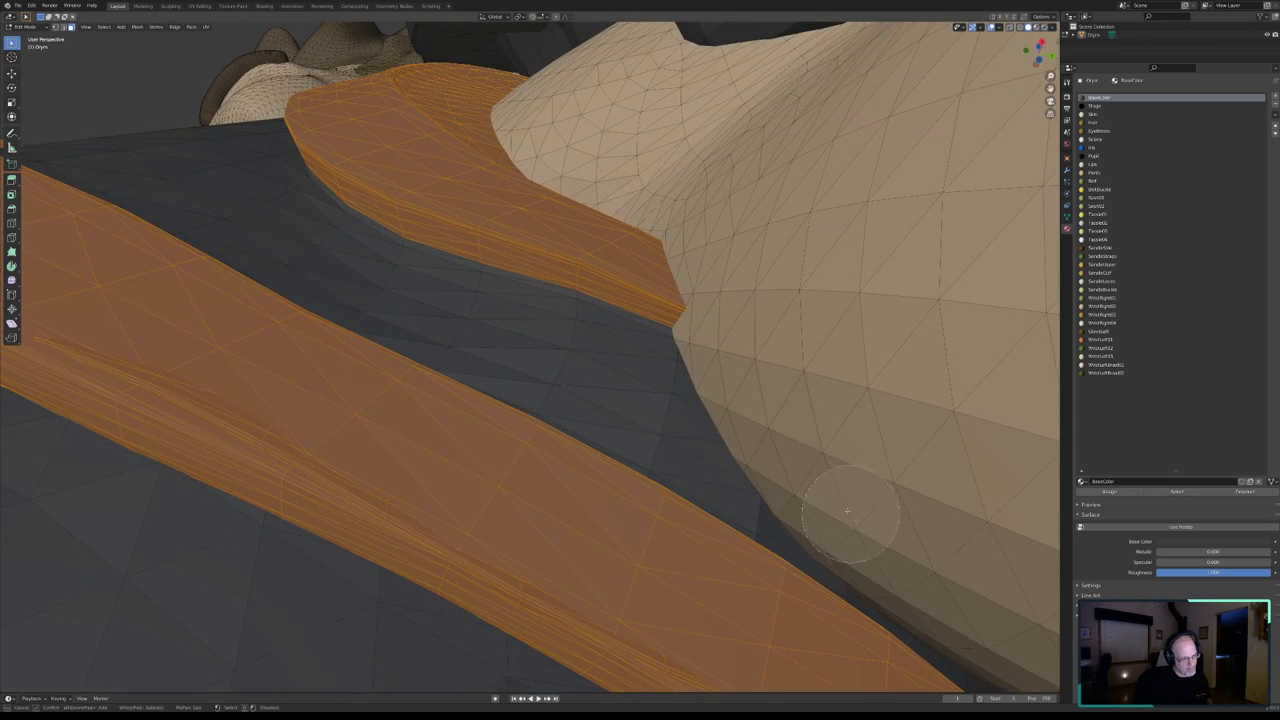
right_click(849, 514)
mouse_move(727, 455)
middle_down()
mouse_move(463, 385)
mouse_move(600, 396)
mouse_move(530, 425)
mouse_move(533, 392)
mouse_move(692, 369)
mouse_move(694, 351)
mouse_move(627, 347)
mouse_move(691, 357)
mouse_move(477, 376)
mouse_move(550, 382)
middle_up()
scroll(573, 411, down, 5)
scroll(573, 411, down, 5)
scroll(490, 400, up, 3)
scroll(550, 382, up, 1)
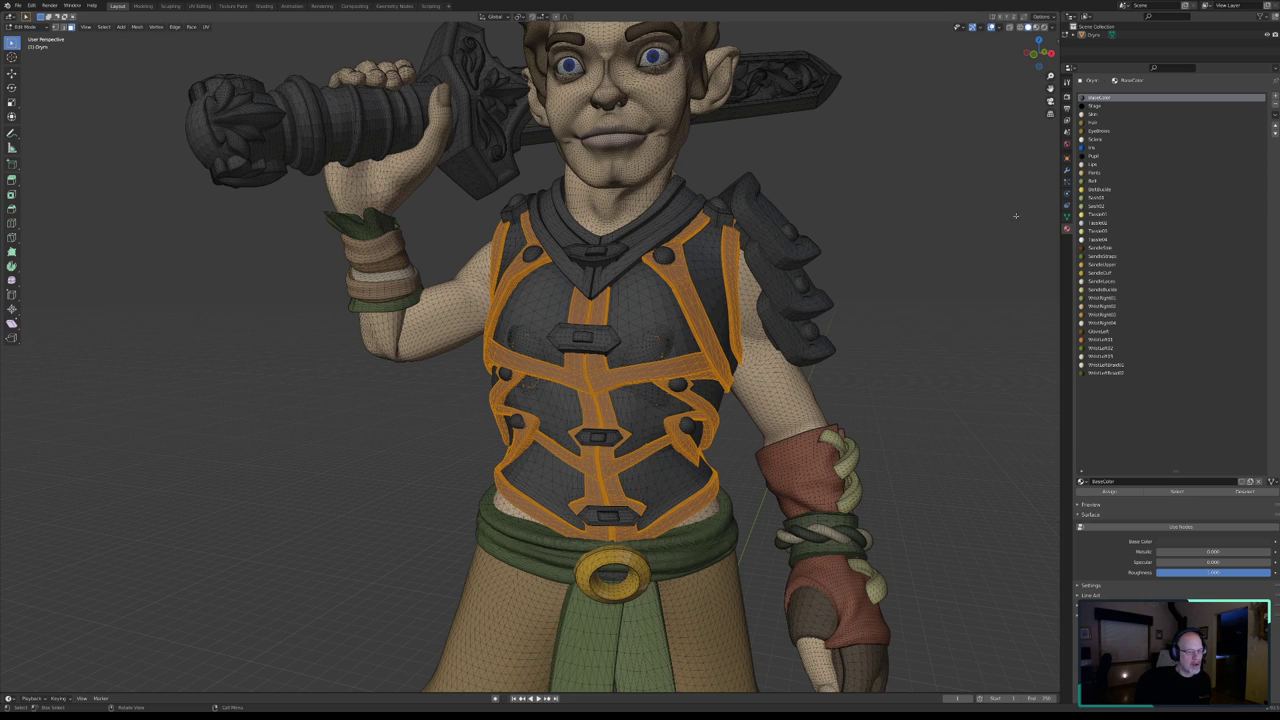
- Add a new material named BreastPlateMetal with Use Nodes off and Specular 0
click(1274, 97)
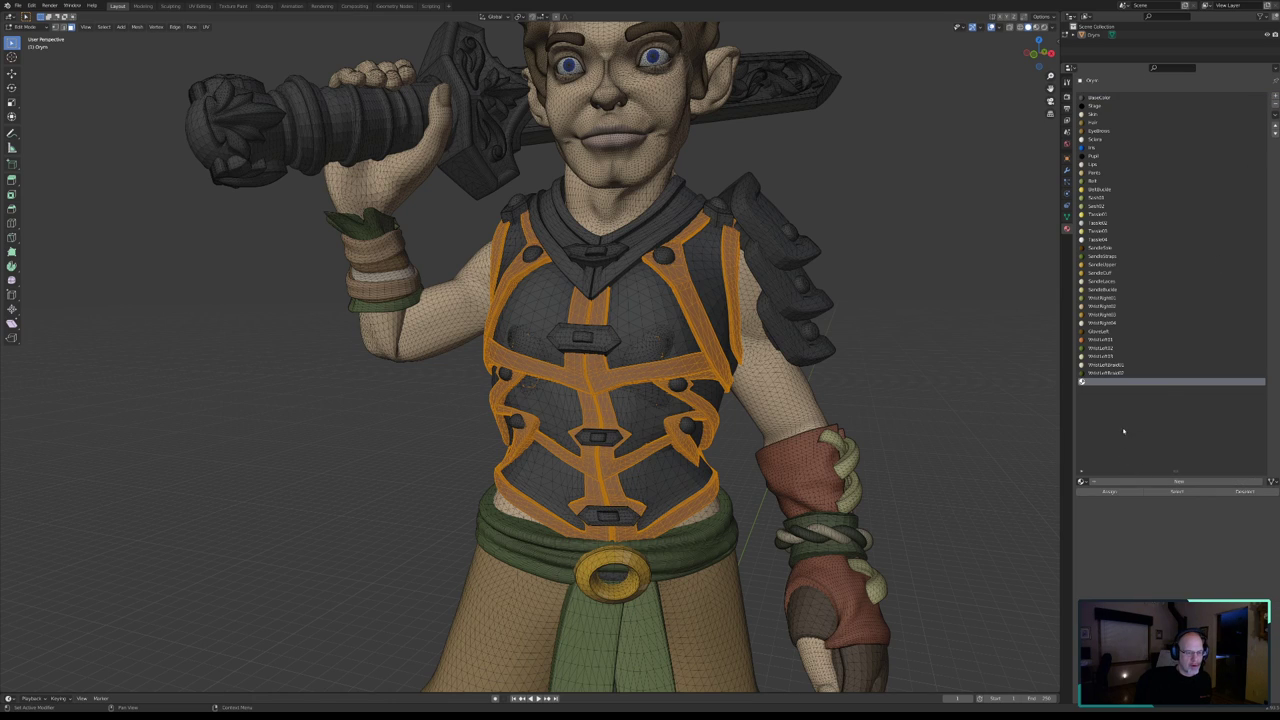
click(1109, 476)
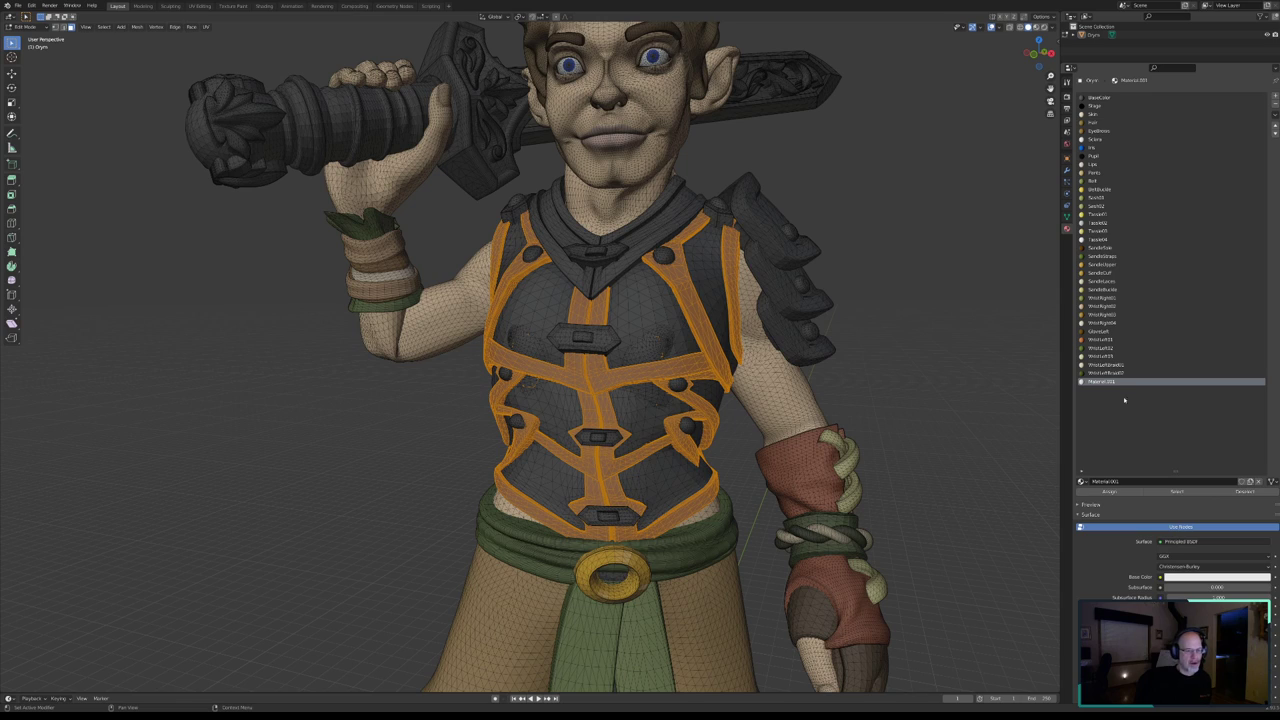
double_click(1126, 481)
text(BreastPlateMetal)
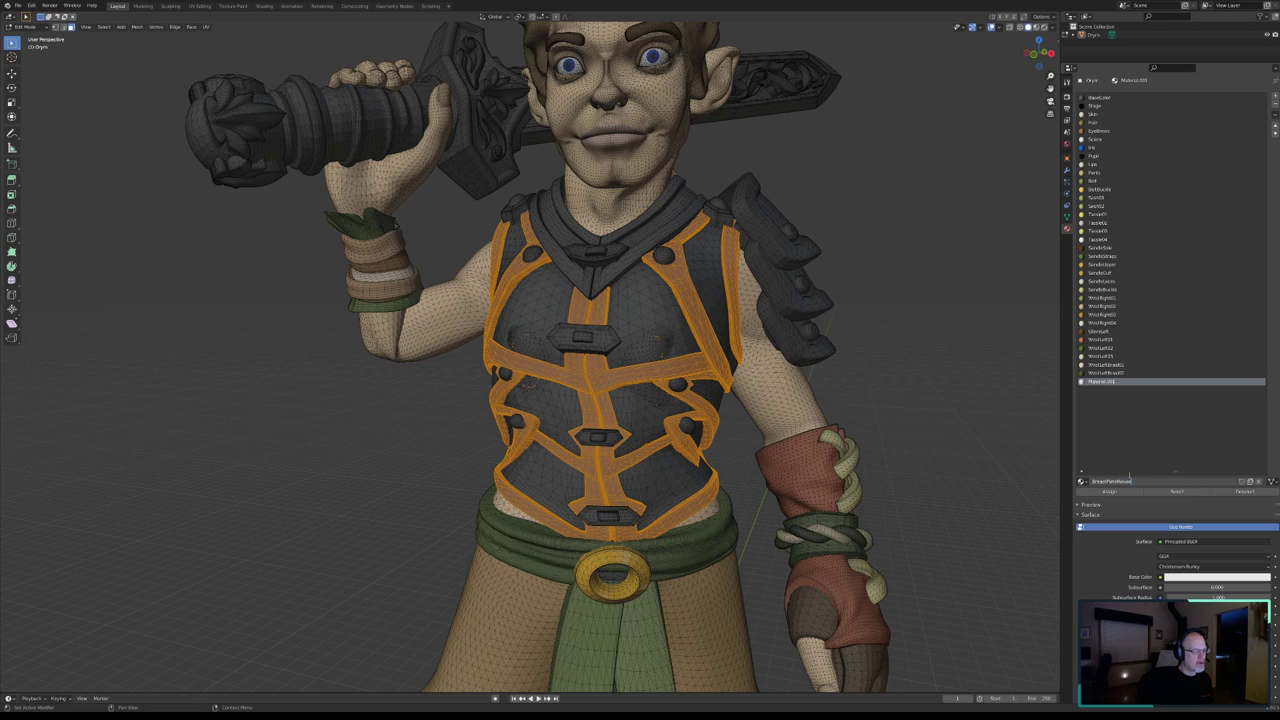
key(Return)
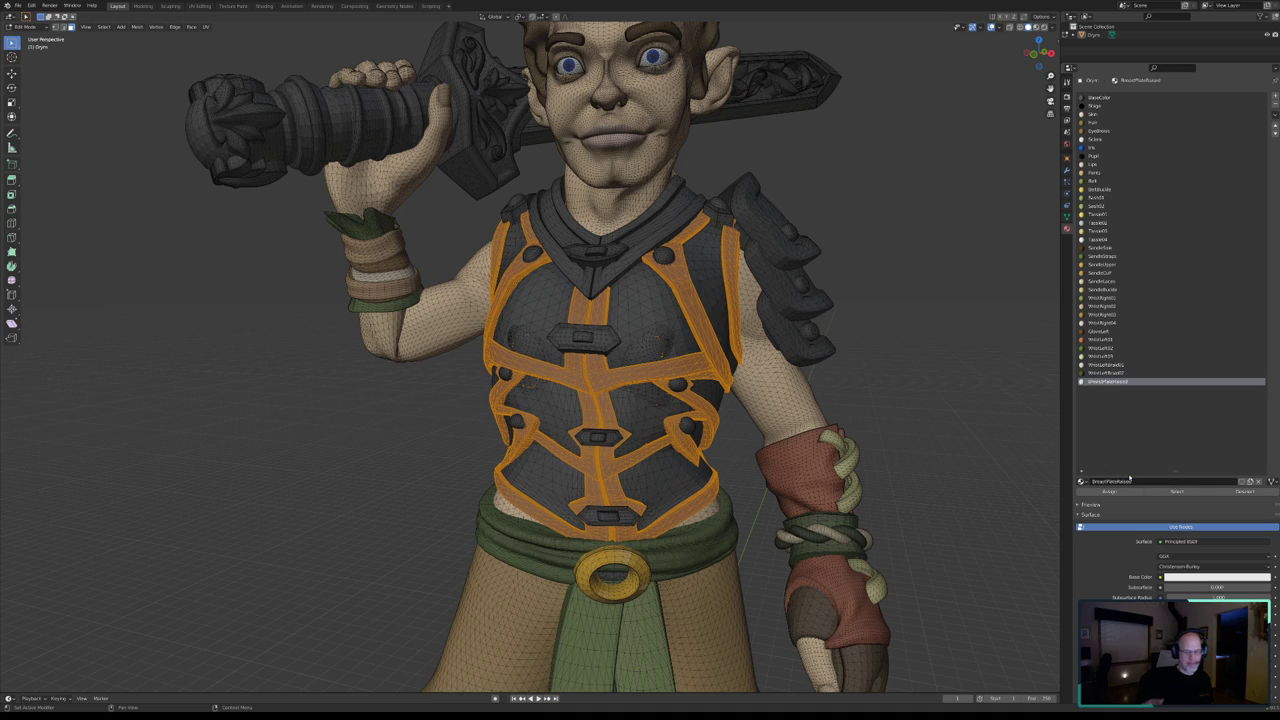
click(1163, 525)
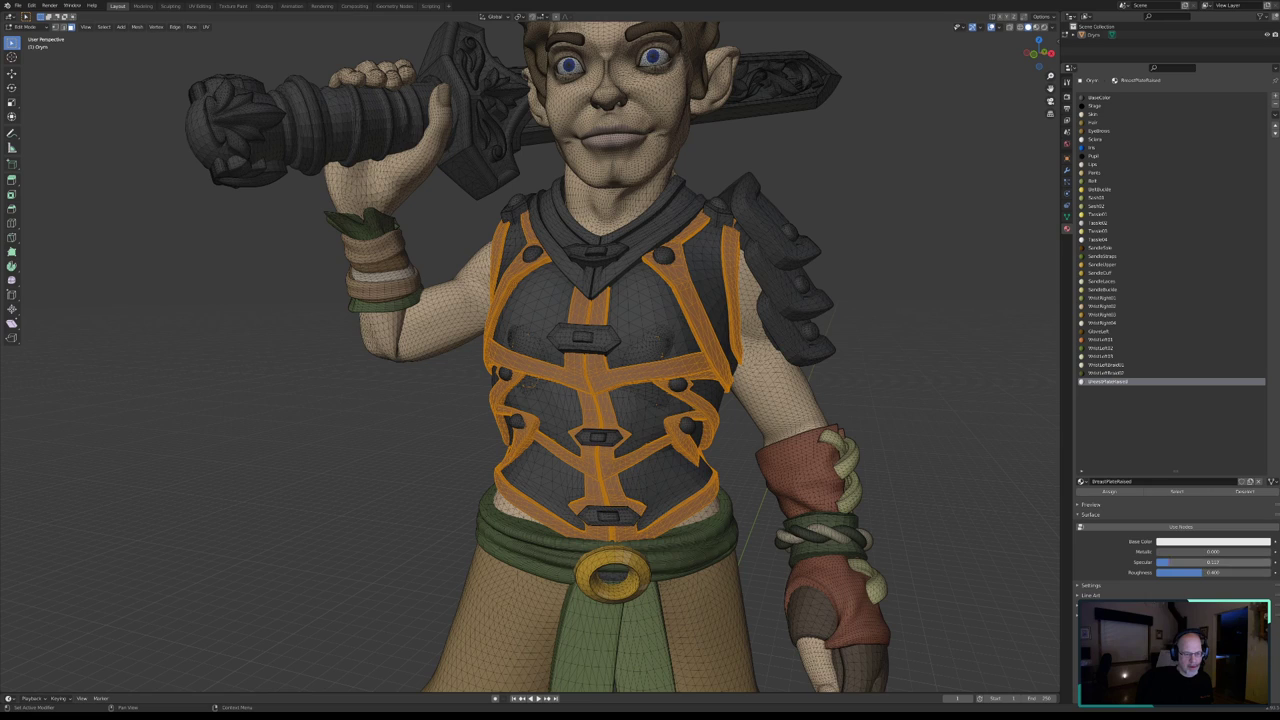
text(0)
key(Return)
- Give it a darker brown base colour, assign it to the strap faces, and deselect everything
click(1215, 542)
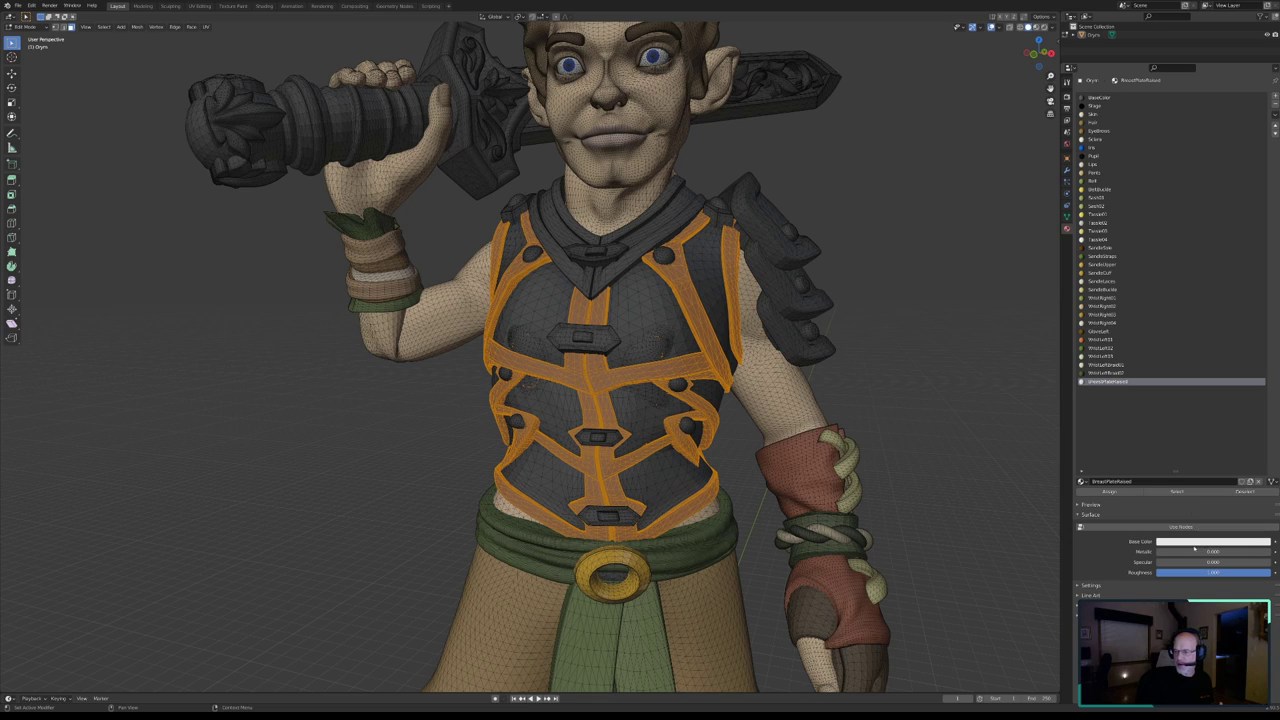
click(1214, 542)
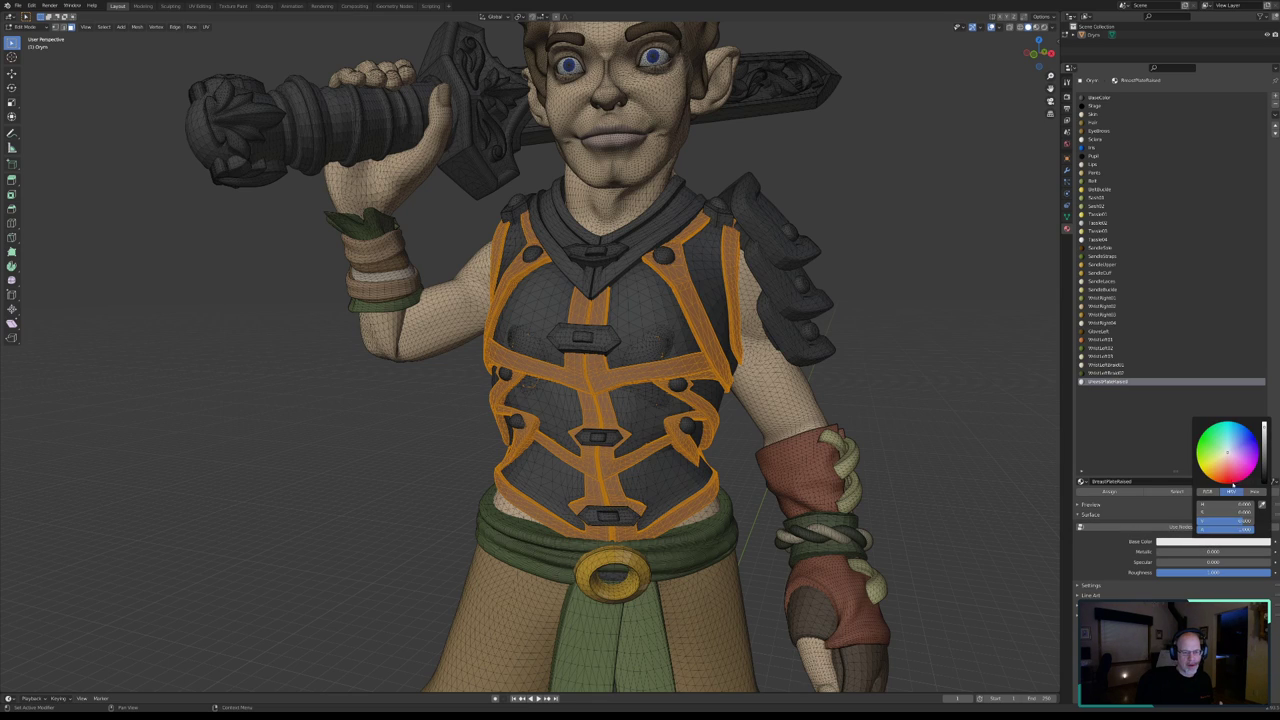
drag(1228, 454, 1218, 463)
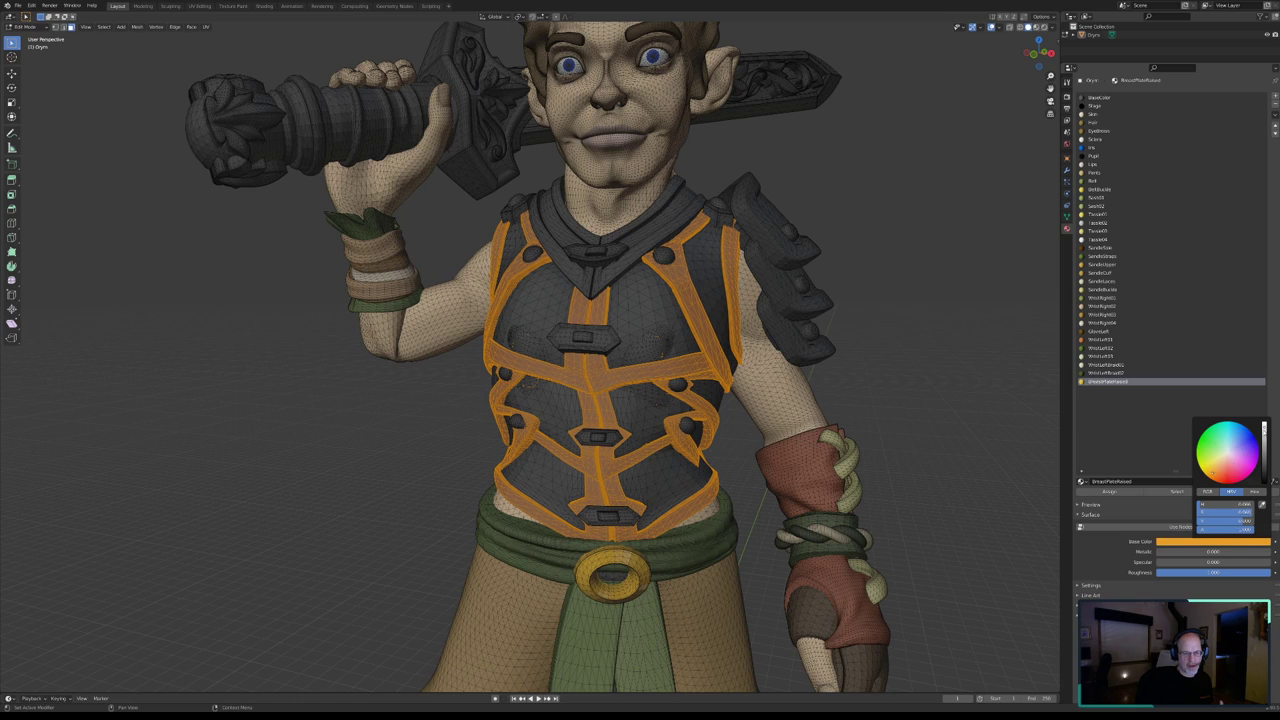
drag(1264, 428, 1264, 440)
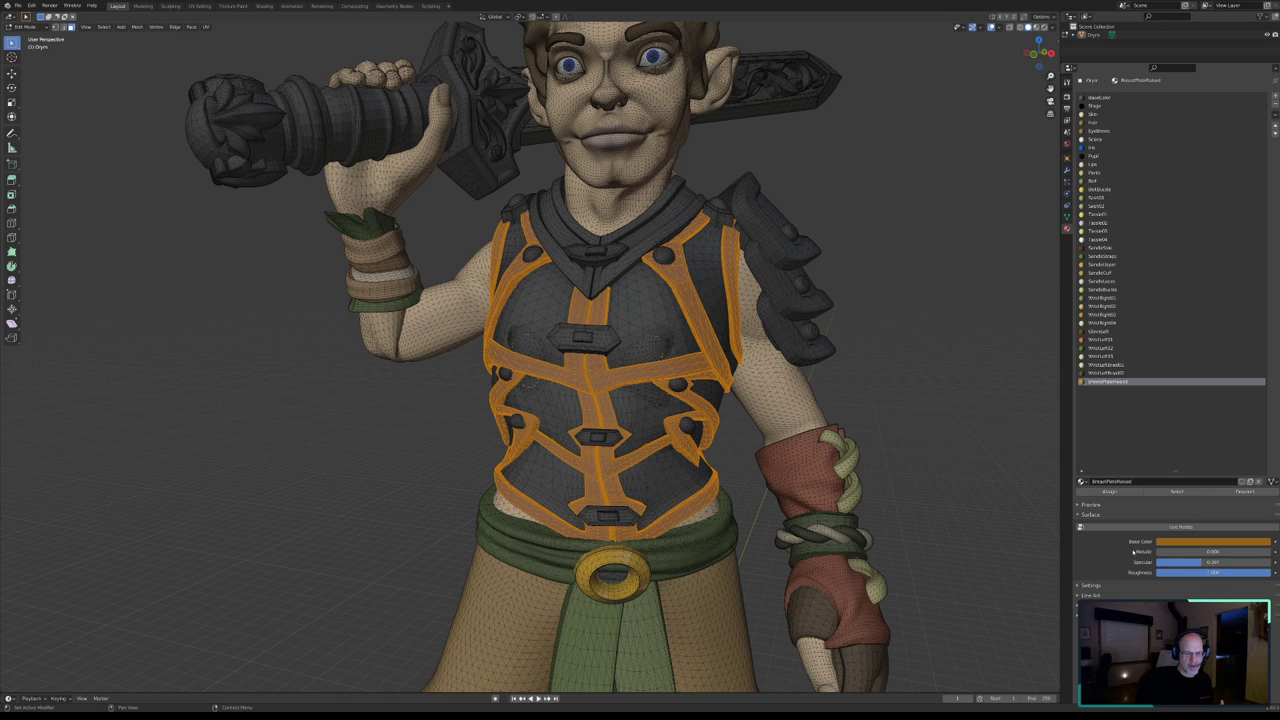
click(1112, 494)
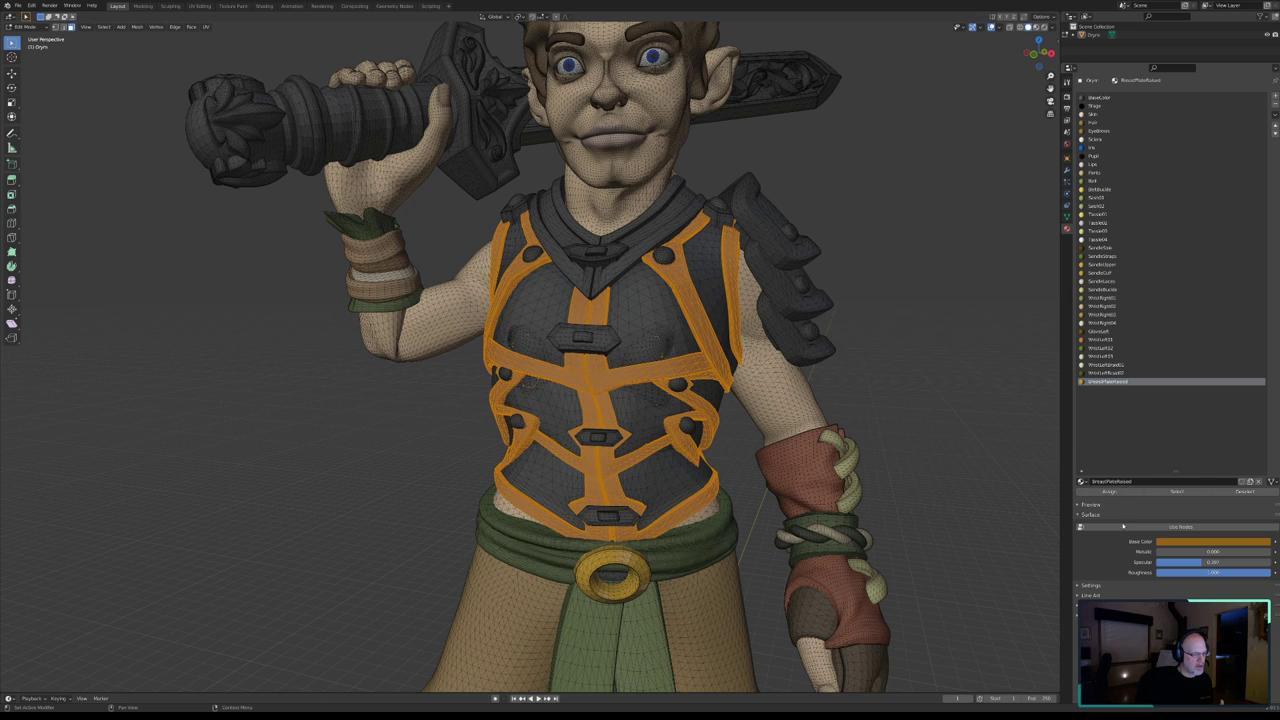
click(1245, 492)
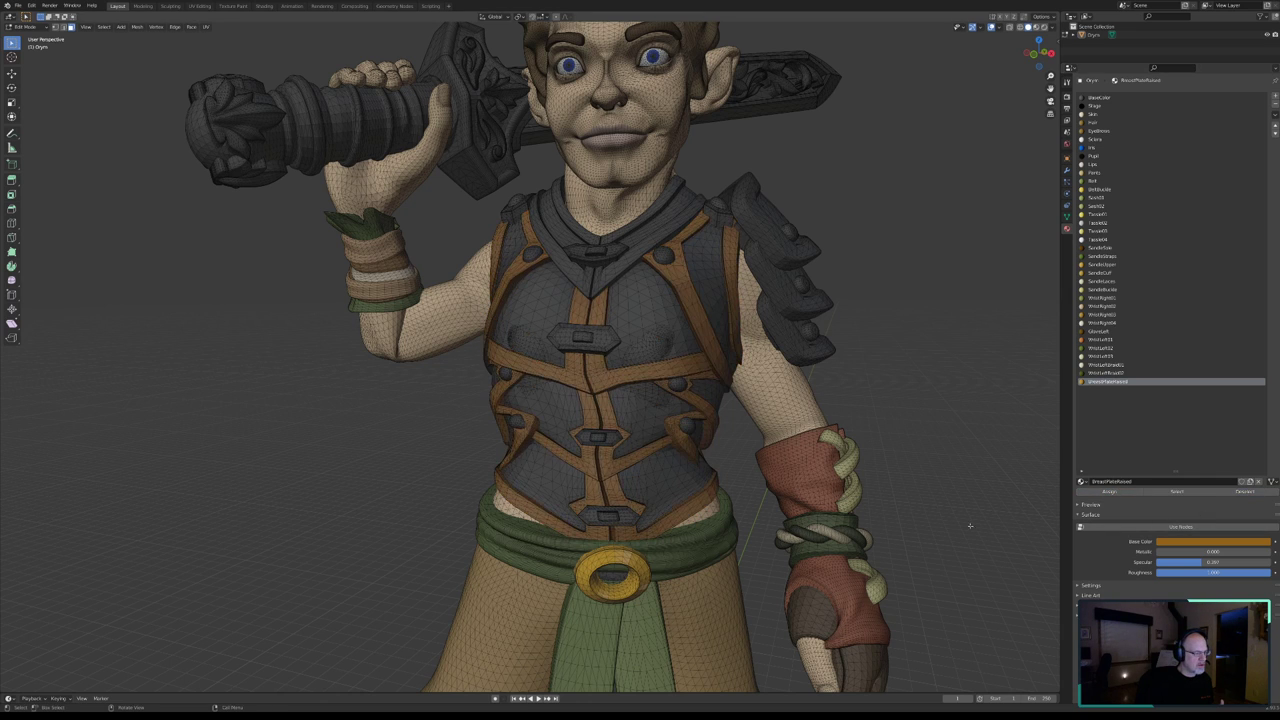
- Save the Blender file
mouse_move(697, 492)
middle_down()
mouse_move(672, 461)
mouse_move(719, 475)
middle_up()
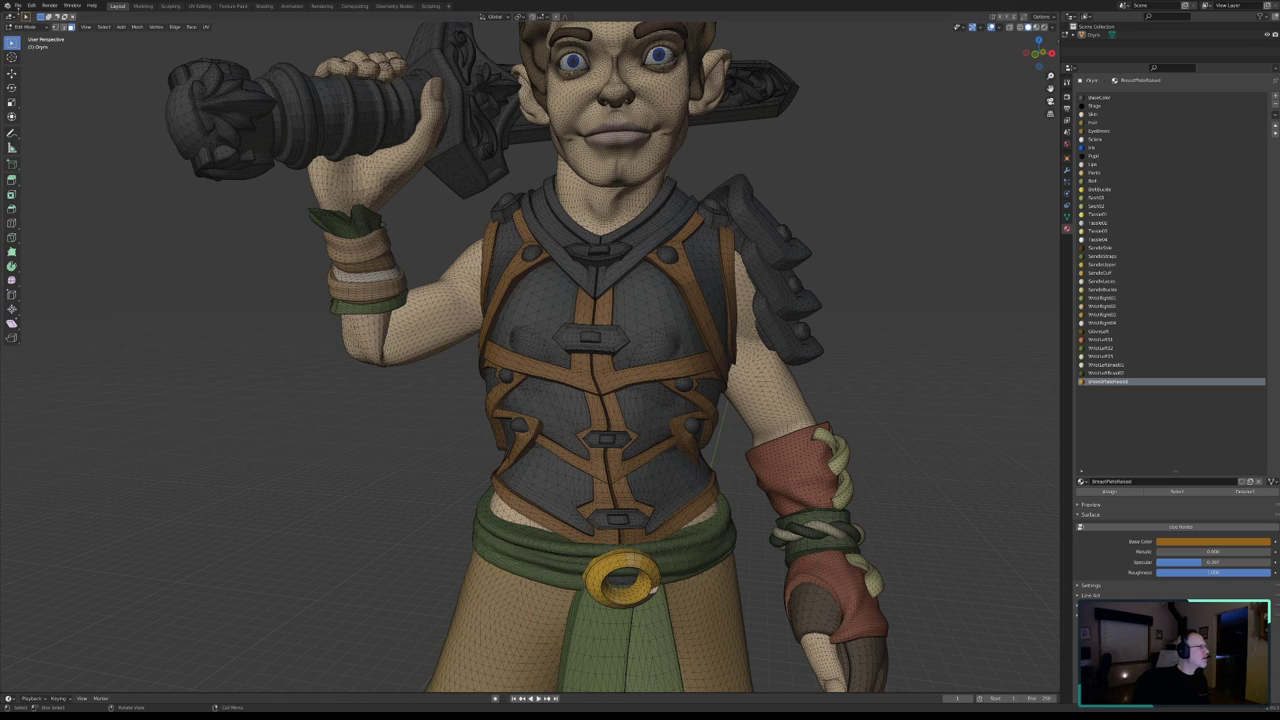
click(18, 5)
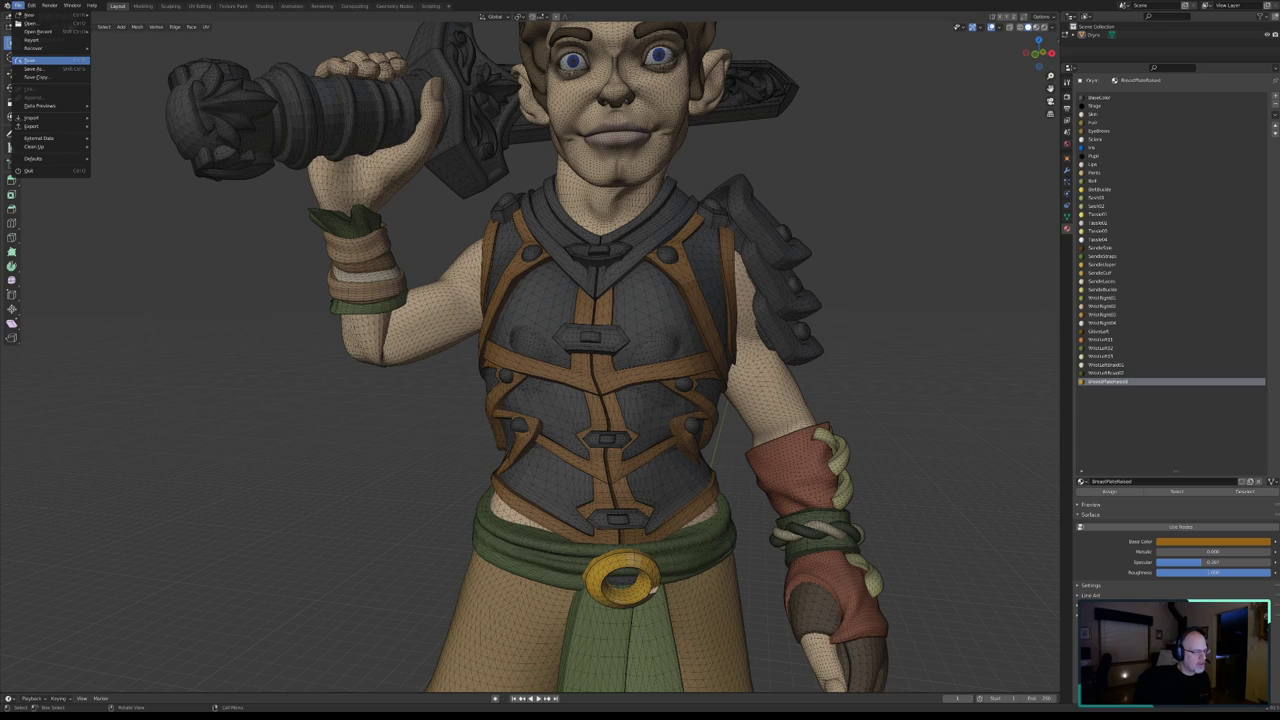
click(17, 60)
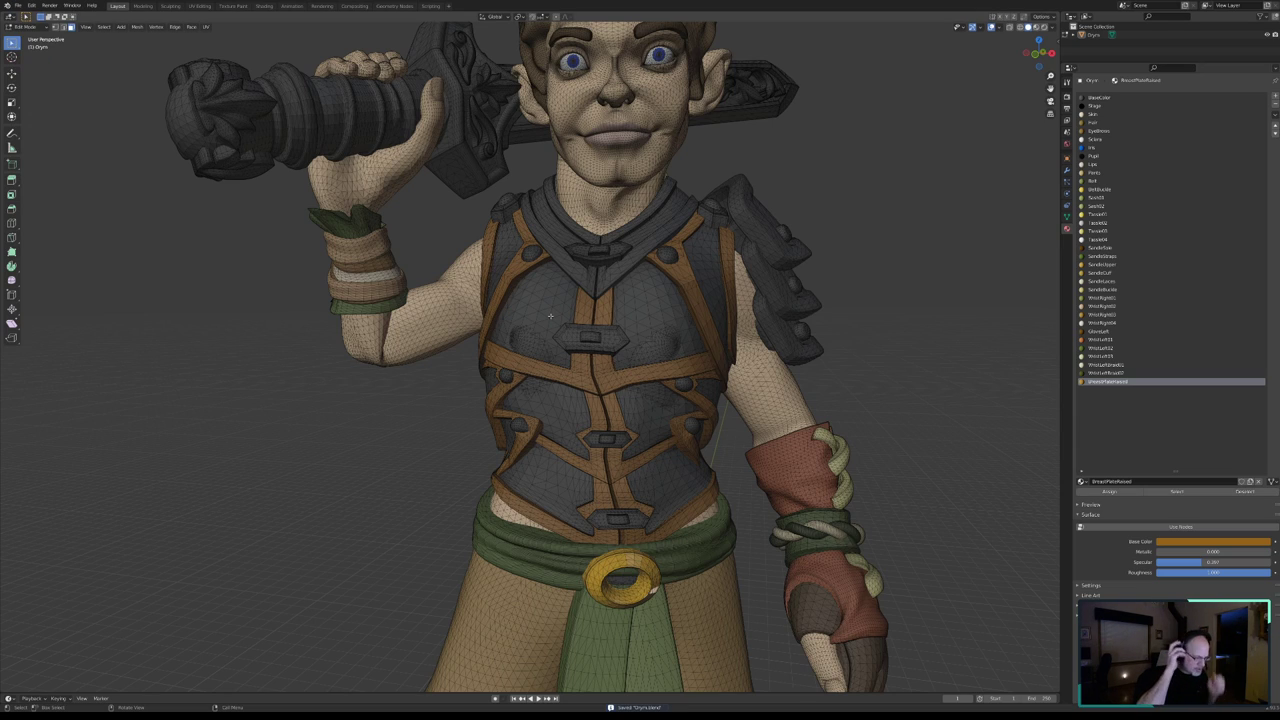
- Circle-select a patch of breastplate faces and extend it to the whole linked vest with Ctrl+L
key(c)
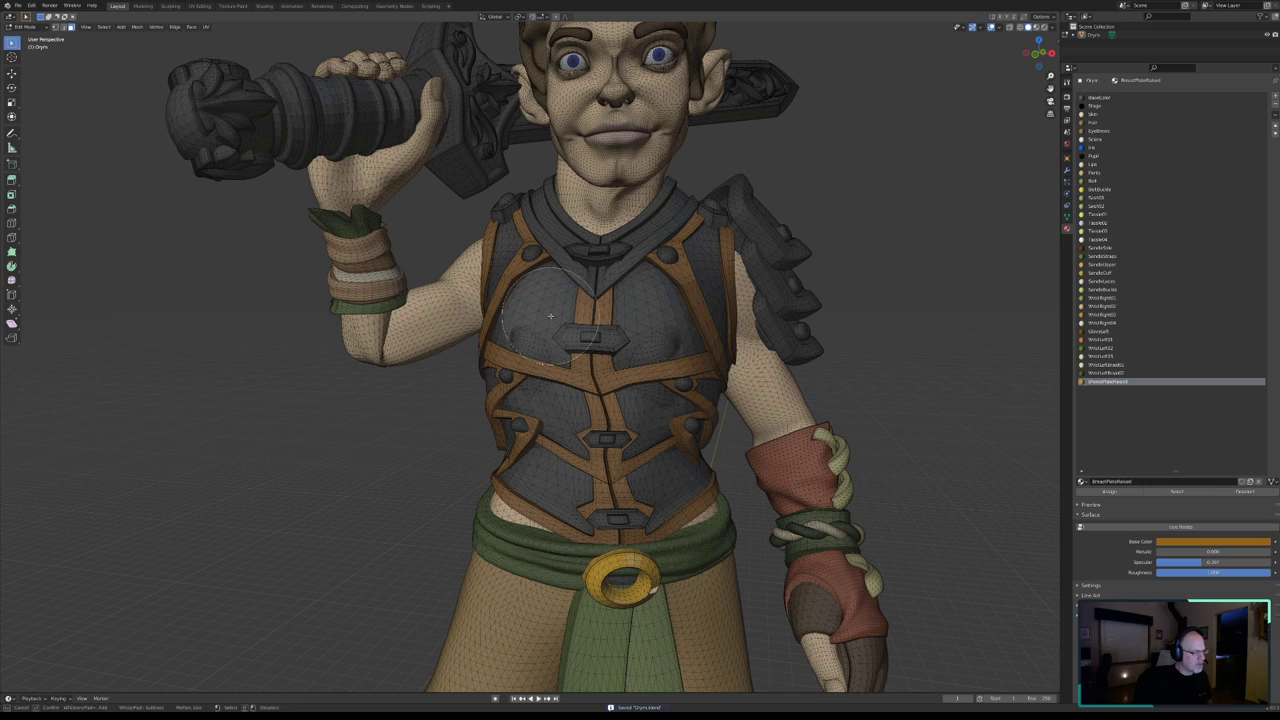
drag(548, 326, 536, 304)
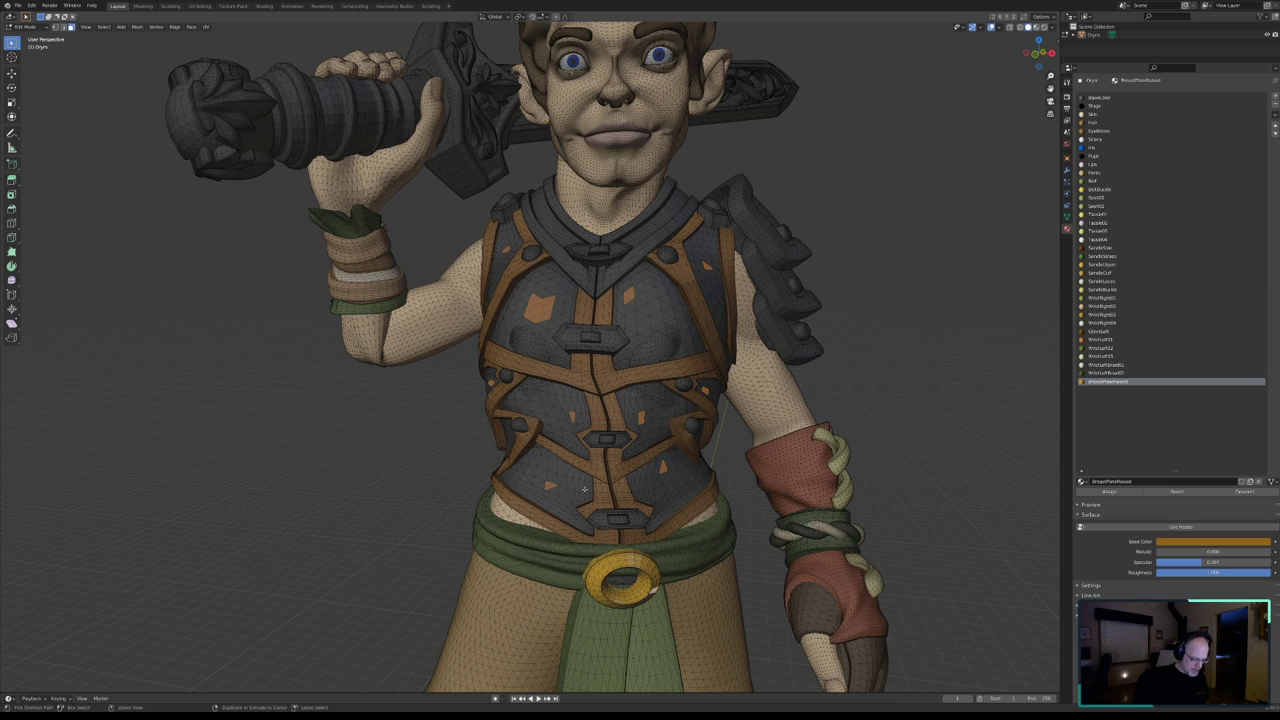
key(ctrl+l)
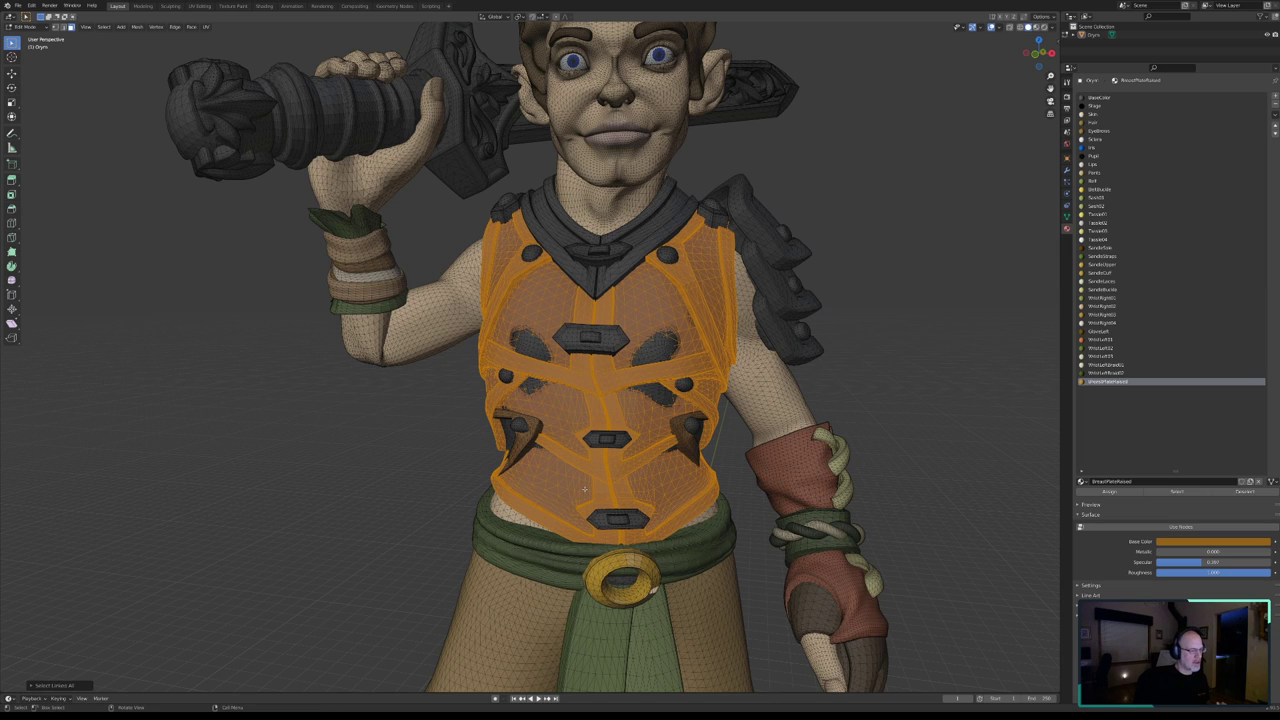
- Select the linked back-plate faces, then remove the BreastPlateMetal strap faces from the selection
mouse_move(519, 398)
middle_down()
mouse_move(676, 370)
mouse_move(593, 403)
middle_up()
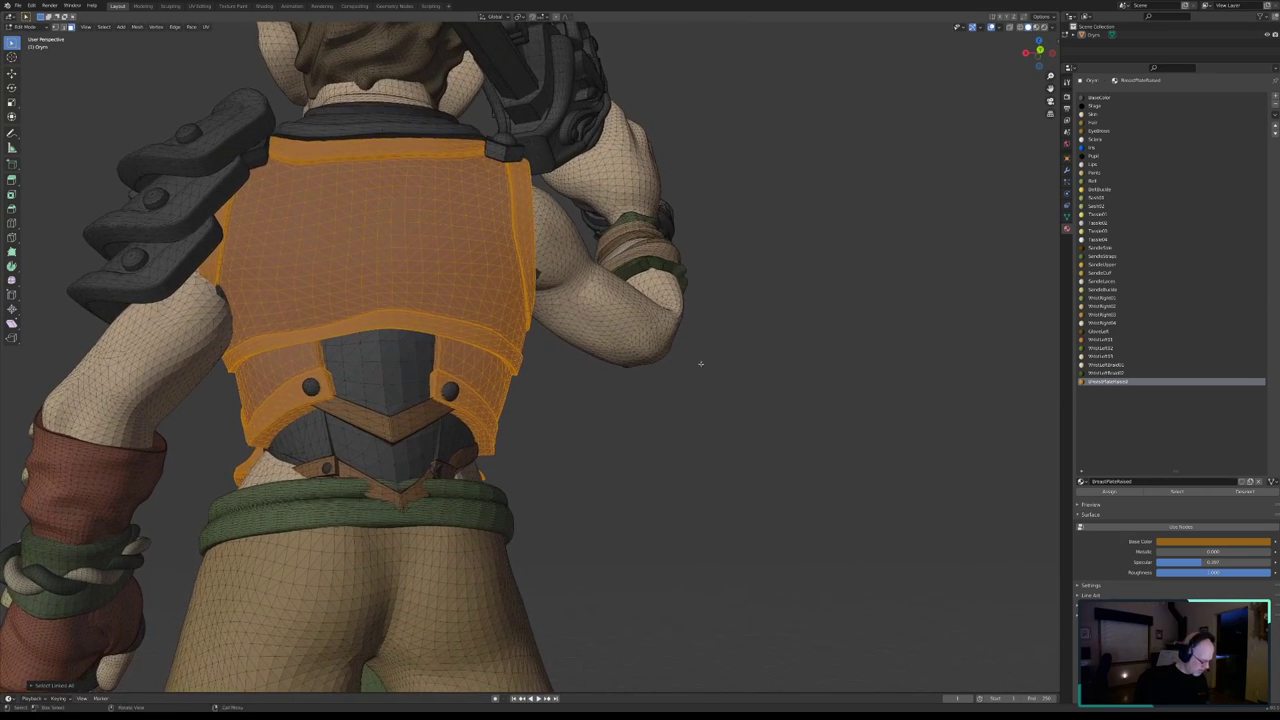
shift+click(400, 374)
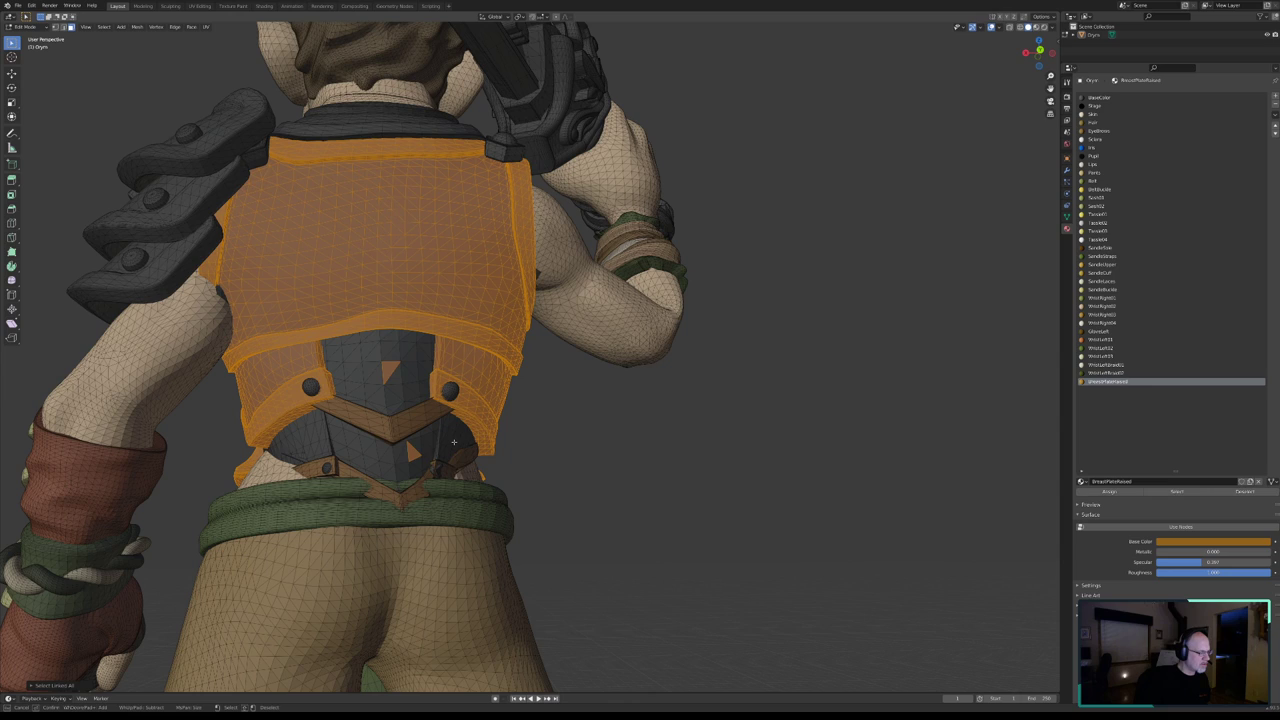
shift+click(455, 442)
shift+click(320, 436)
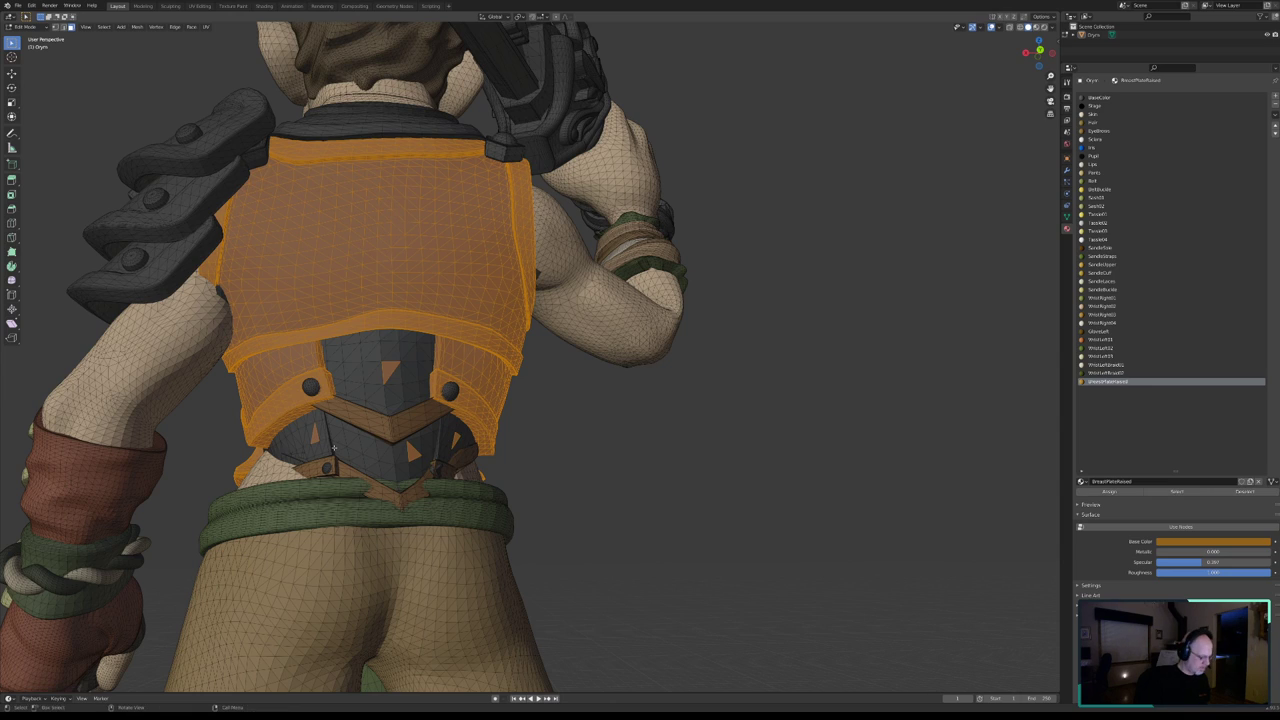
key(ctrl+l)
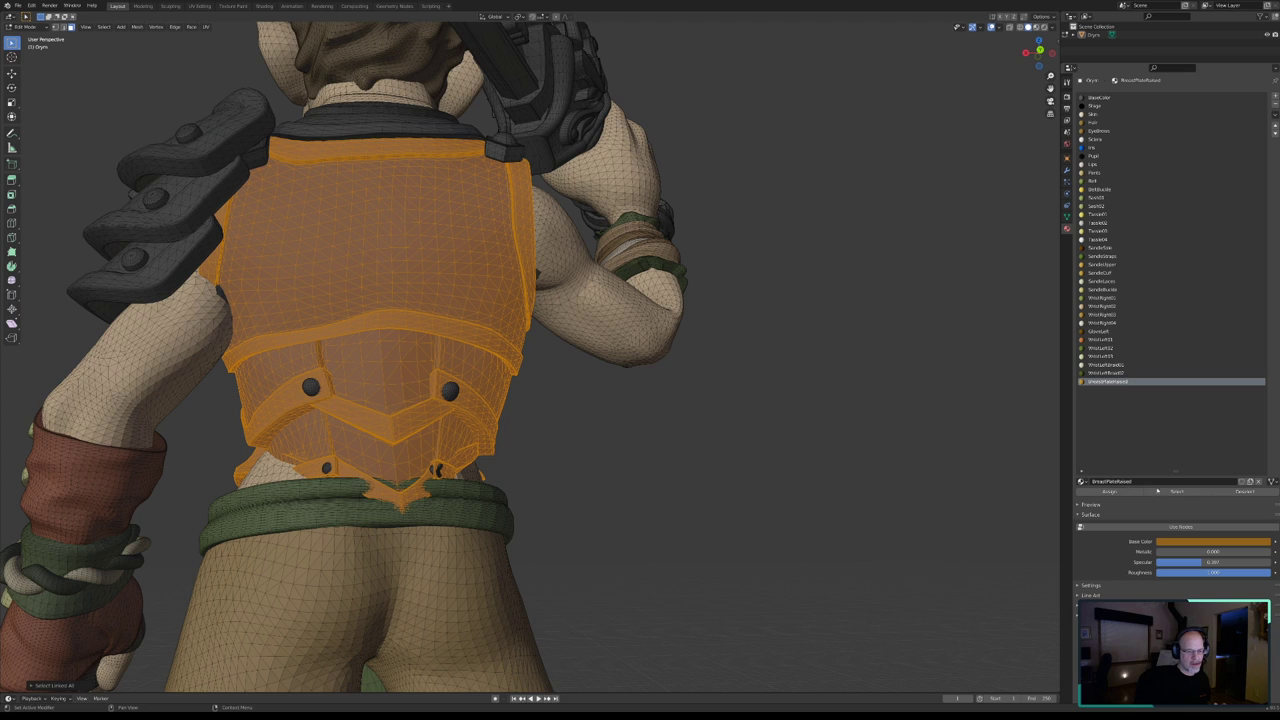
click(1215, 492)
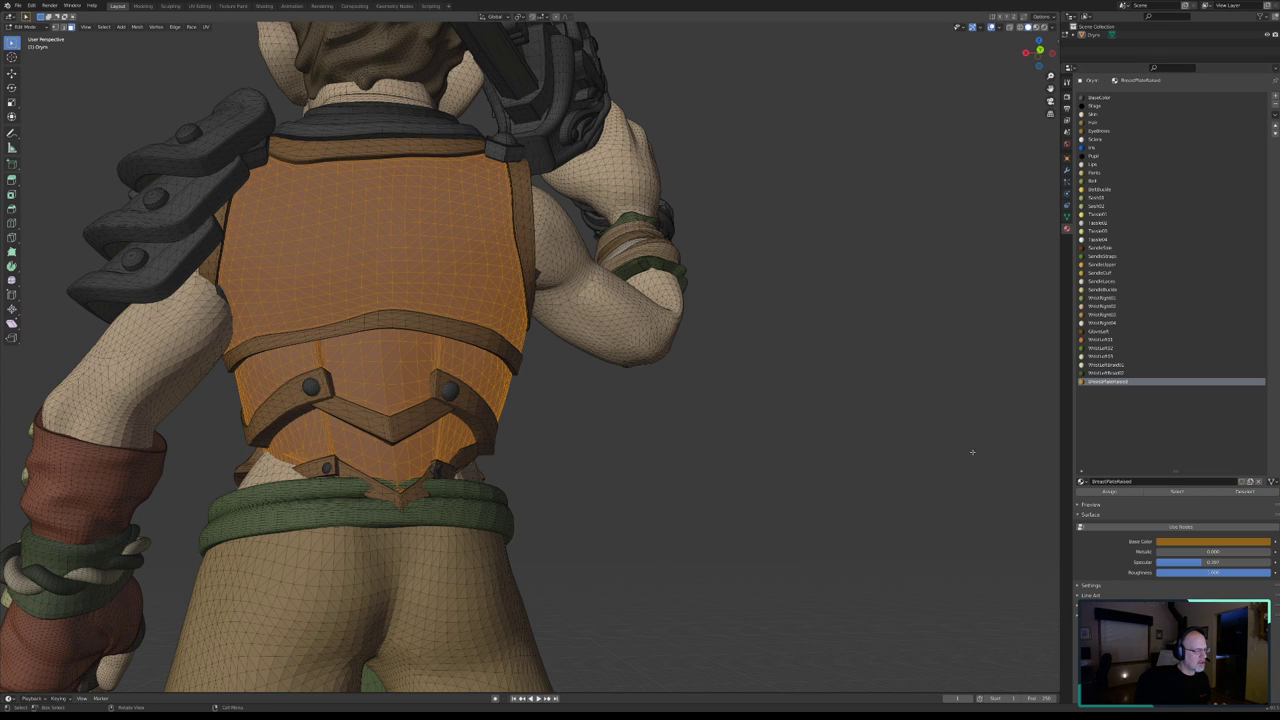
scroll(758, 461, down, 5)
mouse_move(700, 460)
middle_down()
mouse_move(758, 461)
mouse_move(683, 462)
mouse_move(718, 458)
middle_up()
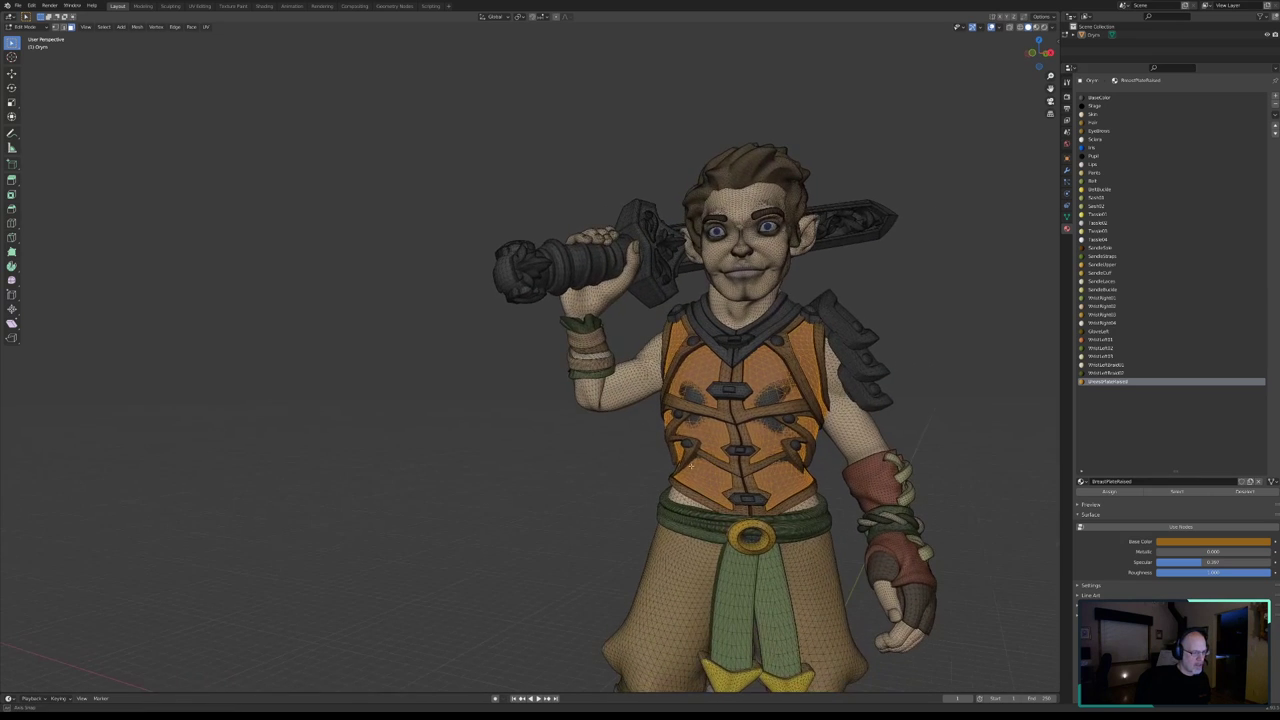
- Turn the character to face front, zoom in, and circle-select the grey and lighter chest patches
middle_drag(795, 441, 733, 440)
scroll(620, 400, up, 3)
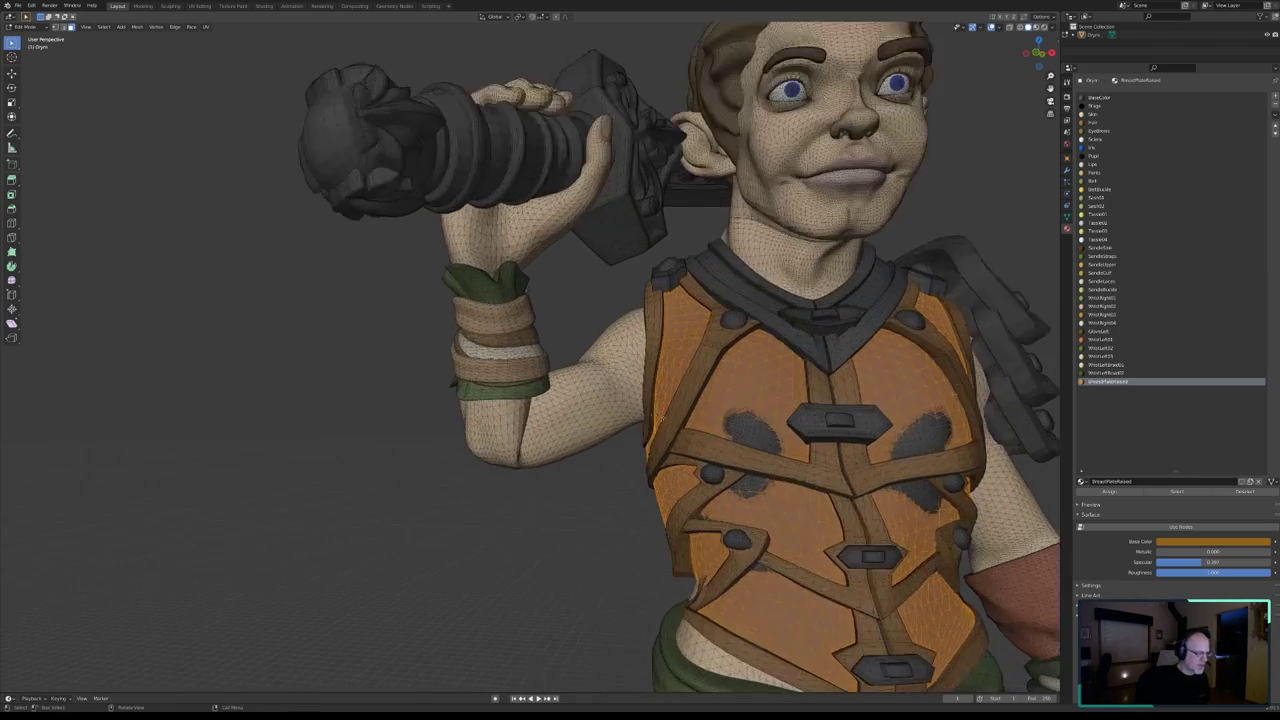
scroll(625, 415, up, 1)
scroll(628, 425, up, 1)
scroll(633, 441, up, 2)
scroll(633, 441, down, 3)
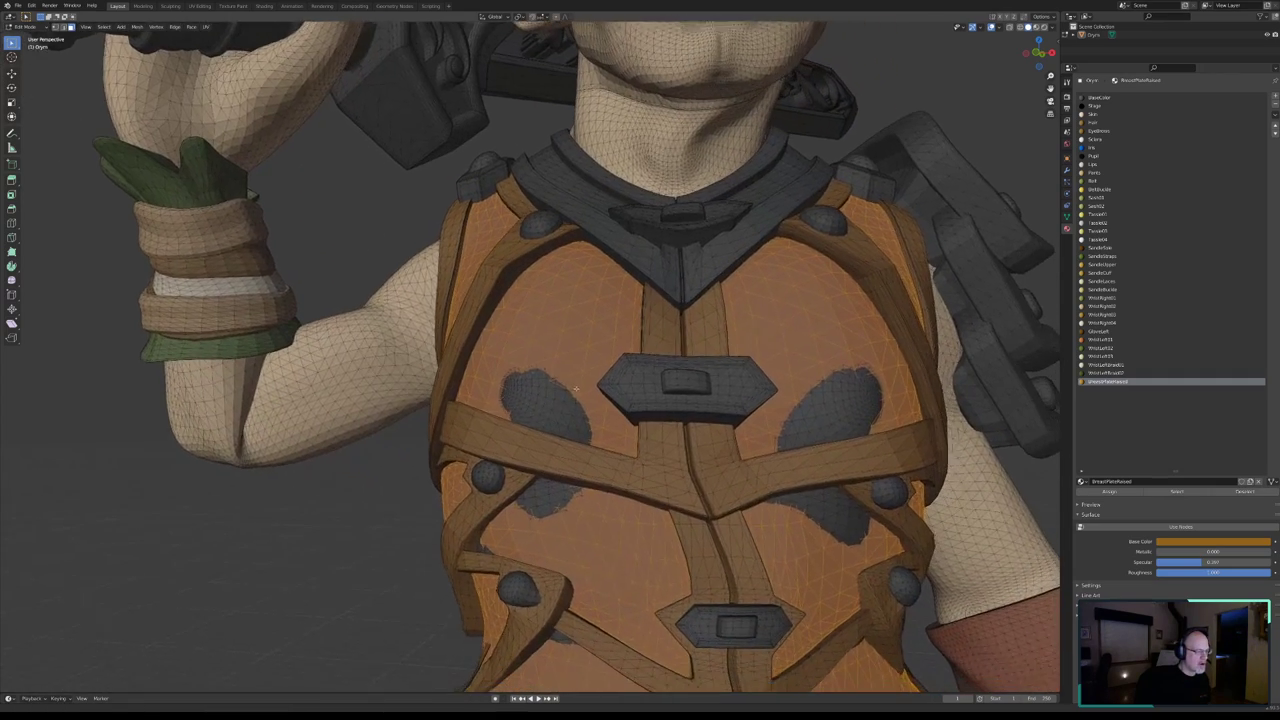
scroll(610, 425, up, 1)
scroll(580, 410, up, 2)
scroll(560, 402, up, 2)
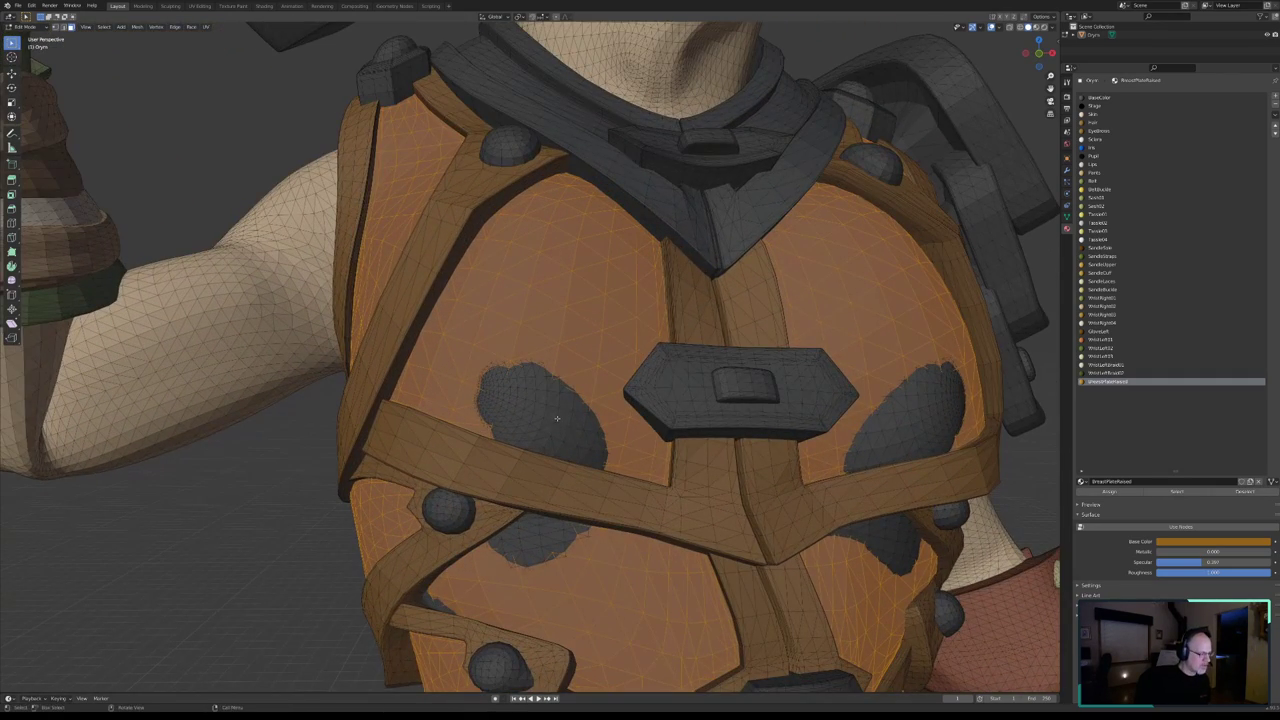
key(c)
mouse_move(540, 375)
mouse_down()
mouse_move(497, 391)
mouse_move(491, 380)
mouse_move(505, 375)
mouse_move(509, 405)
mouse_move(529, 391)
mouse_move(600, 423)
mouse_move(528, 400)
mouse_move(563, 423)
mouse_up()
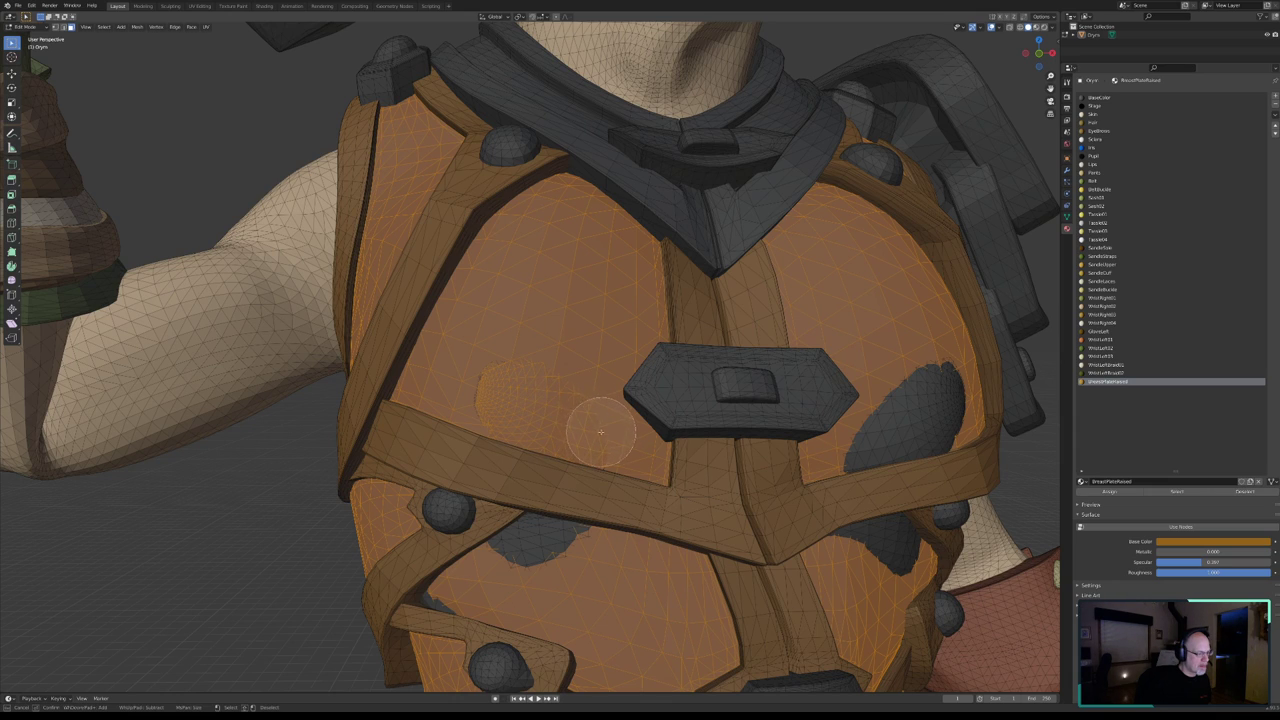
mouse_move(604, 432)
mouse_down()
mouse_move(480, 366)
mouse_move(494, 396)
mouse_up()
right_click(486, 380)
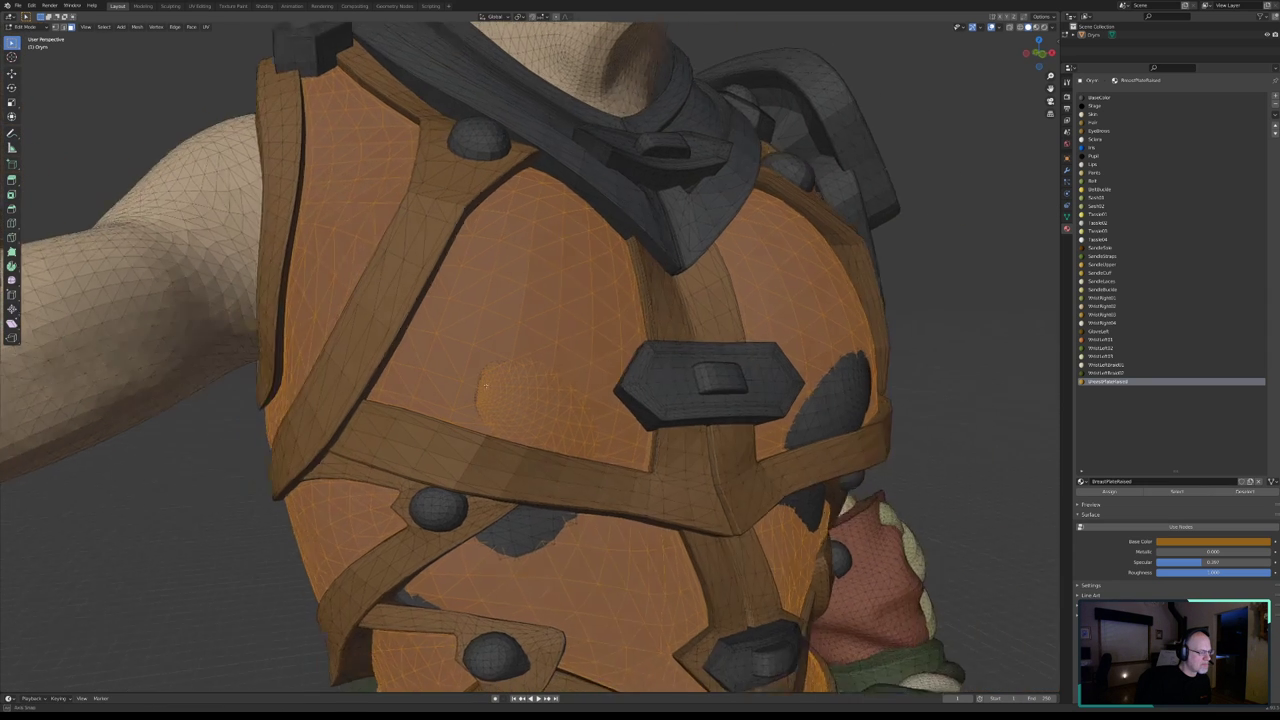
- Add the remaining grey patch faces on the chest plate to the selection
mouse_move(486, 380)
middle_down()
mouse_move(427, 414)
mouse_move(682, 281)
middle_up()
scroll(427, 414, up, 5)
scroll(427, 414, up, 3)
key(c)
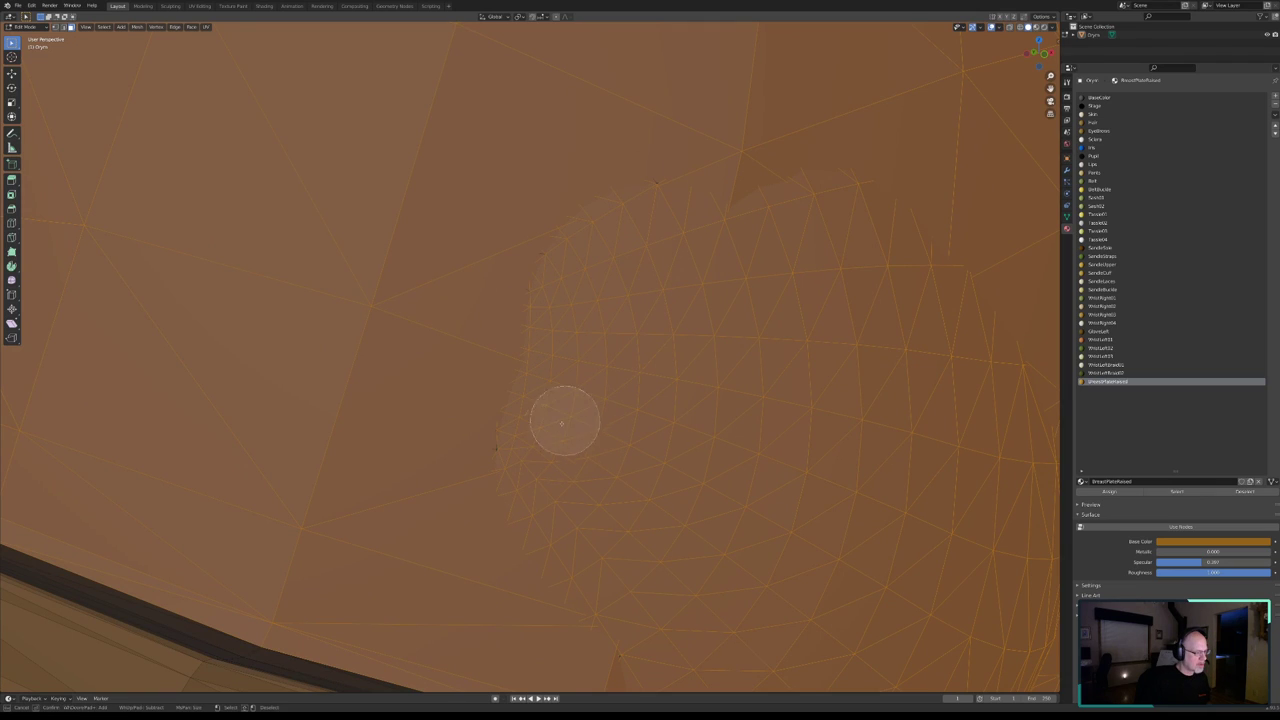
scroll(526, 446, down, 2)
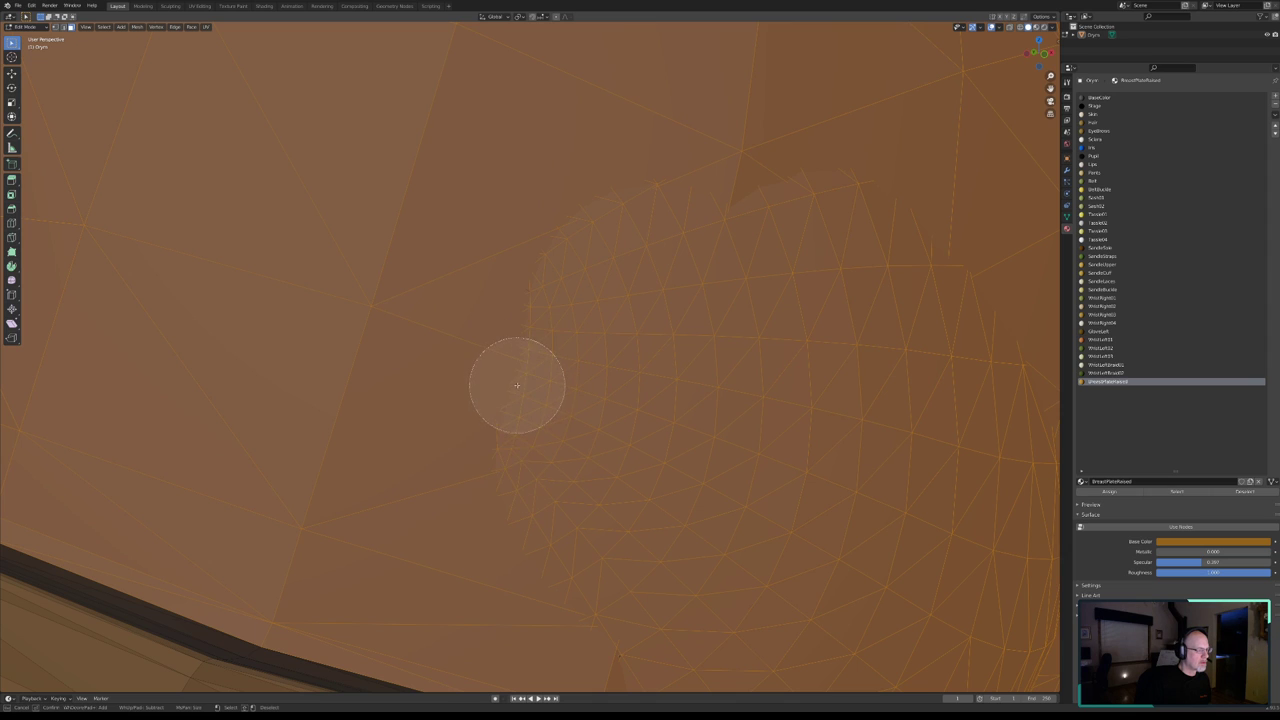
key(Escape)
middle_drag(517, 386, 499, 376)
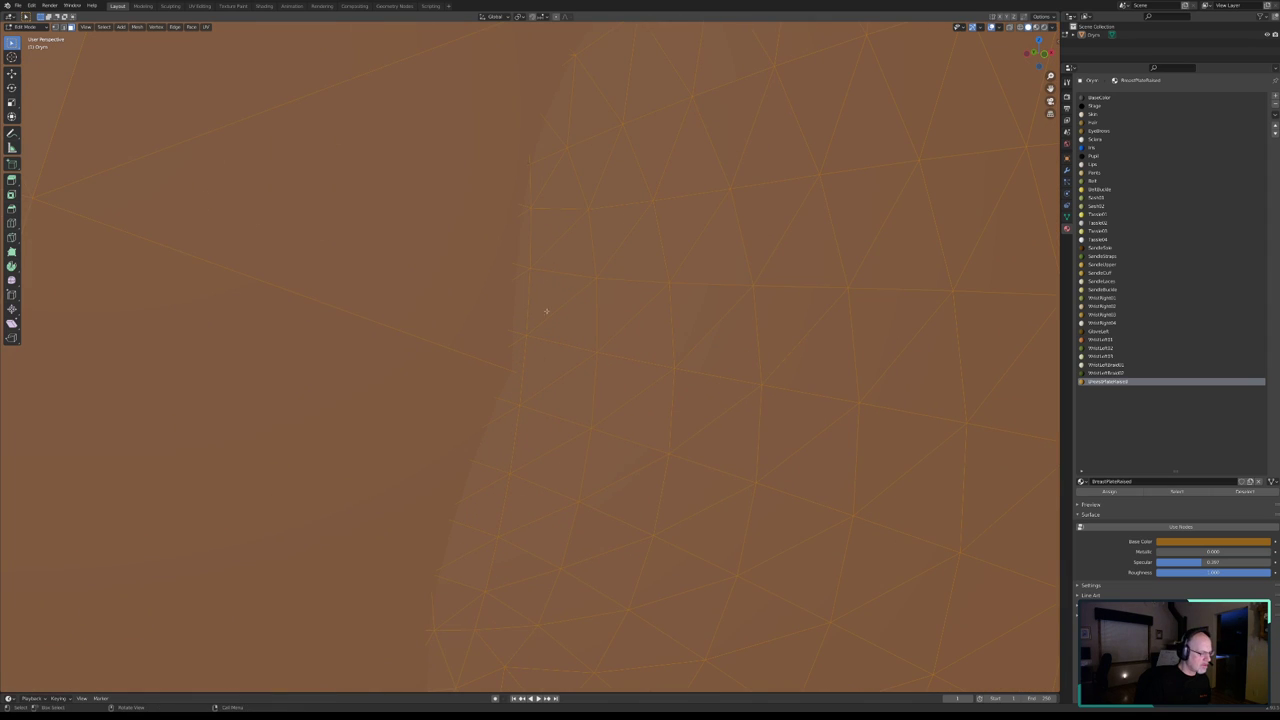
scroll(542, 358, down, 5)
scroll(570, 364, down, 1)
scroll(591, 369, down, 2)
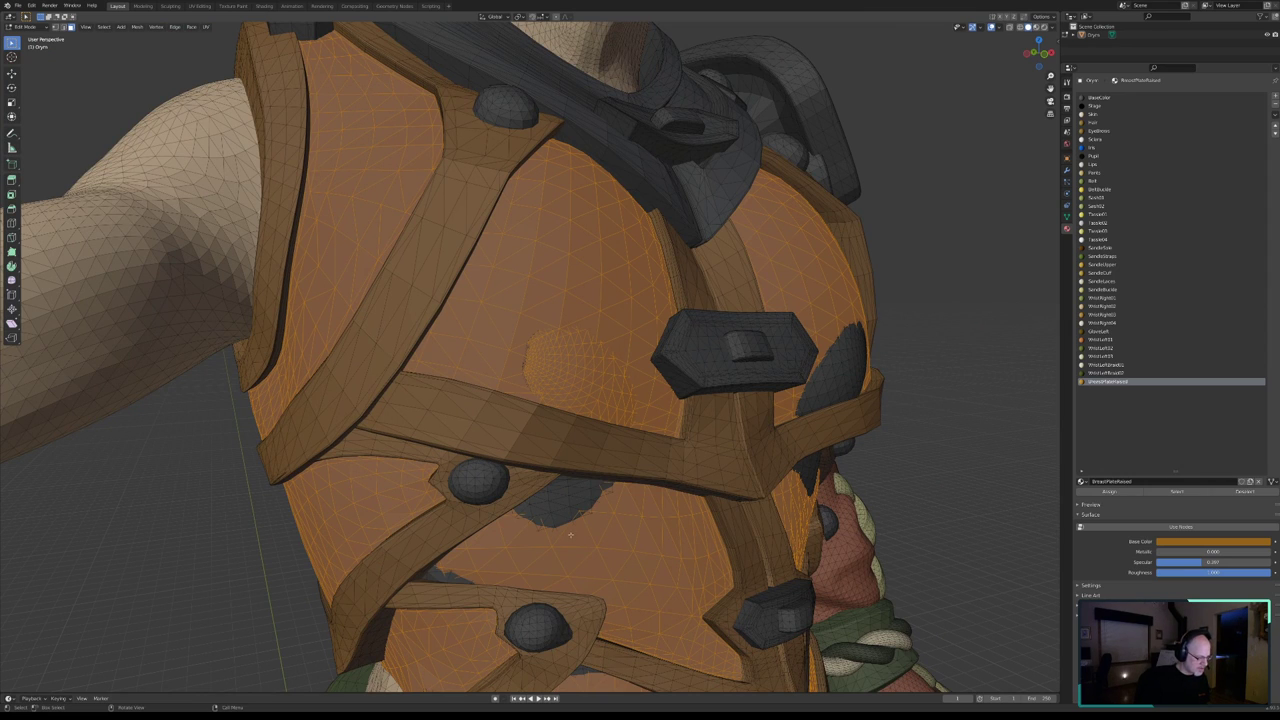
middle_drag(575, 532, 586, 434)
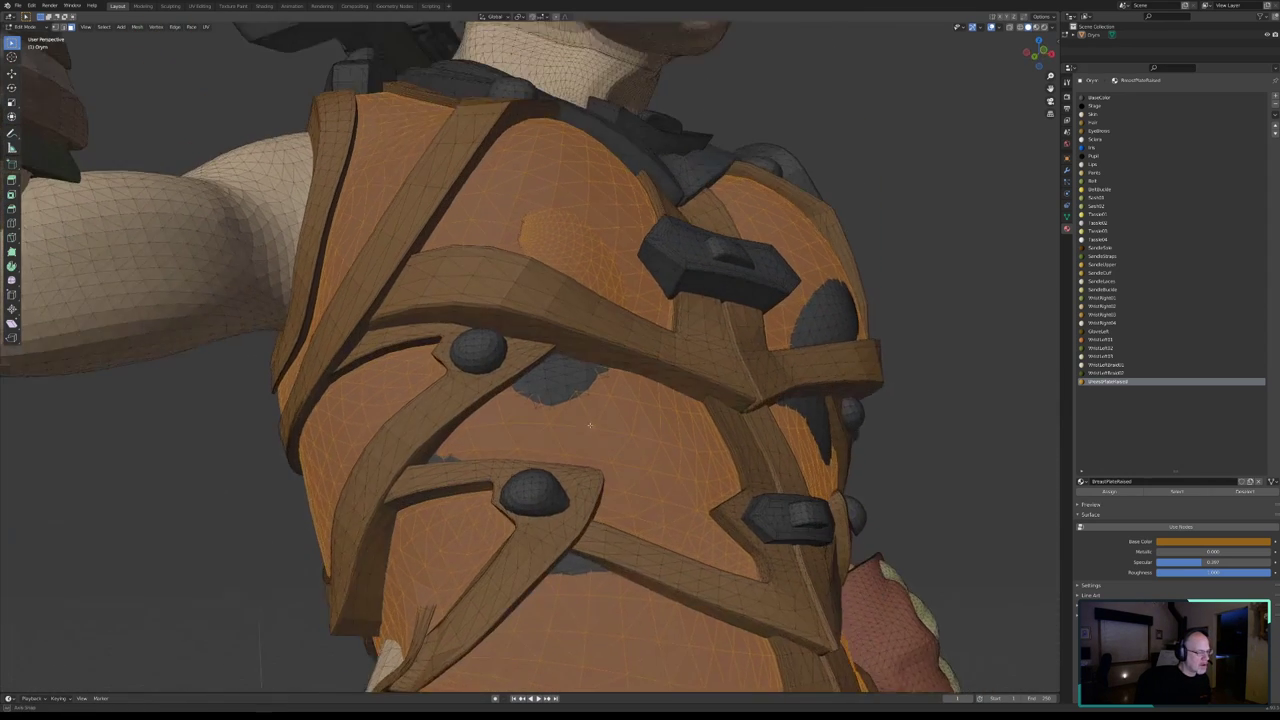
scroll(586, 434, up, 5)
scroll(600, 470, up, 1)
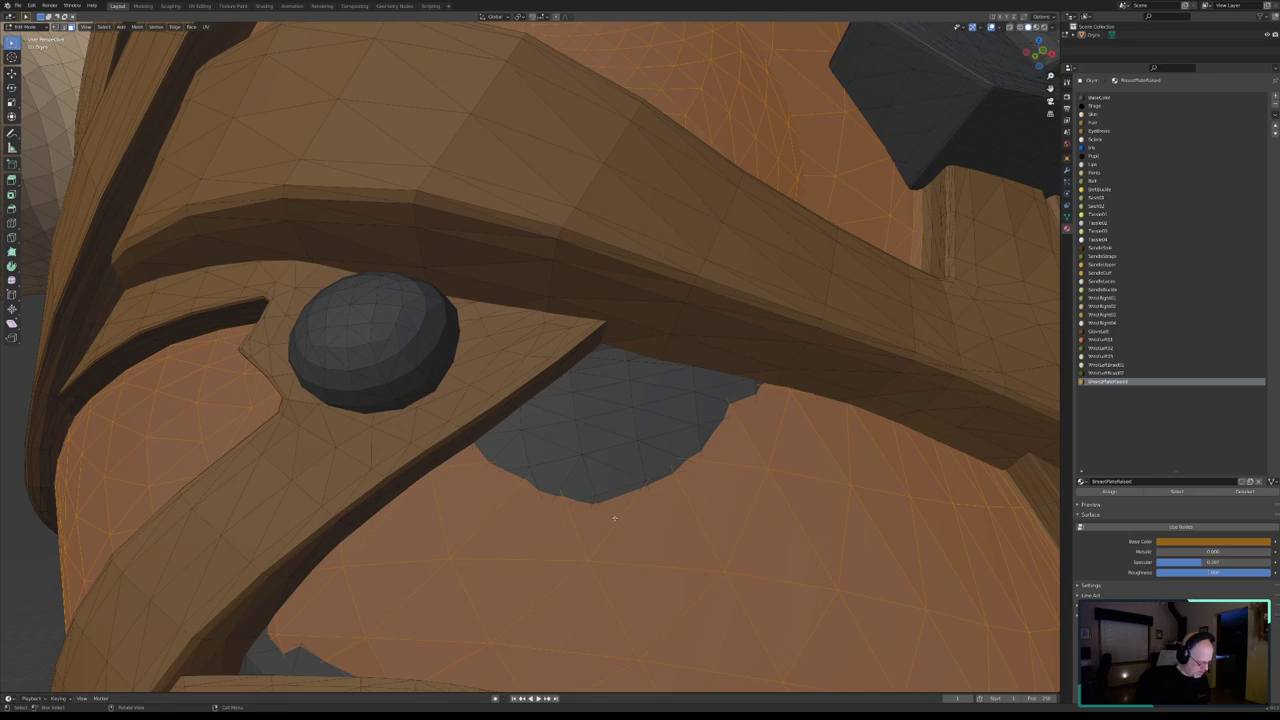
key(c)
mouse_move(566, 514)
mouse_down()
mouse_move(523, 514)
mouse_move(514, 486)
mouse_move(571, 414)
mouse_move(600, 423)
mouse_up()
scroll(600, 423, up, 3)
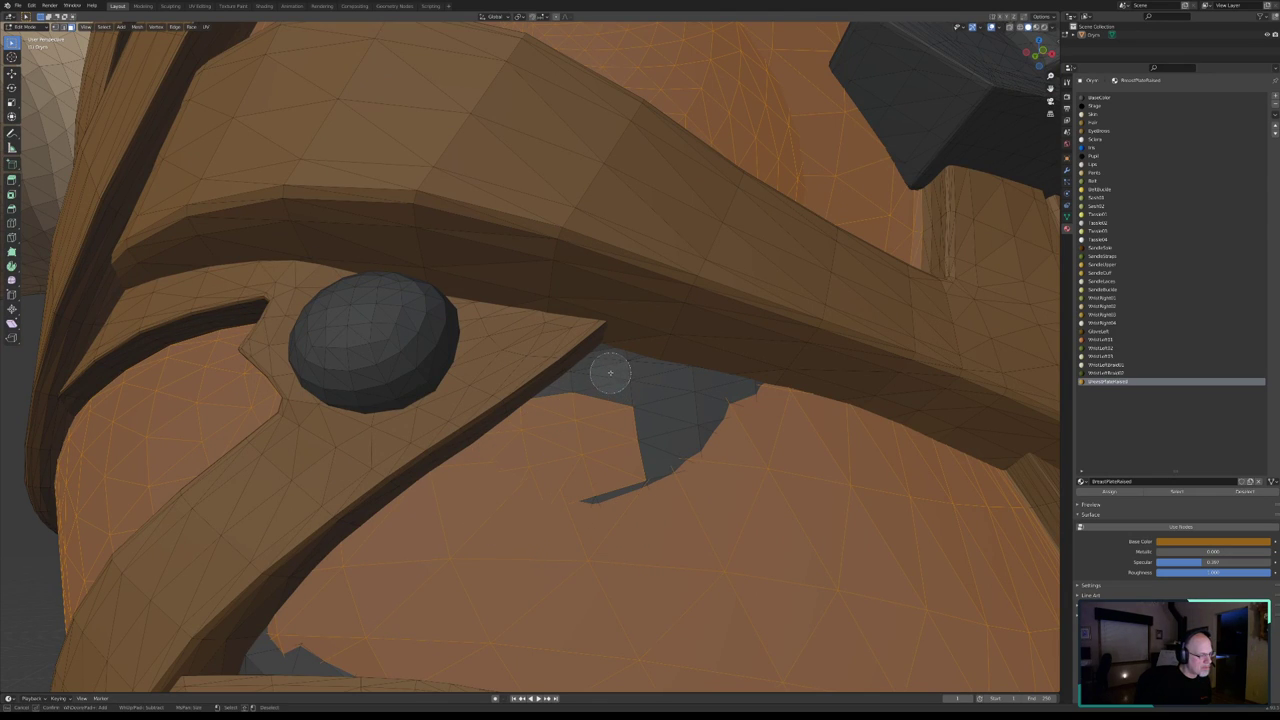
click(606, 370)
mouse_move(590, 389)
mouse_down()
mouse_move(571, 406)
mouse_move(703, 394)
mouse_move(763, 408)
mouse_move(677, 434)
mouse_move(605, 503)
mouse_up()
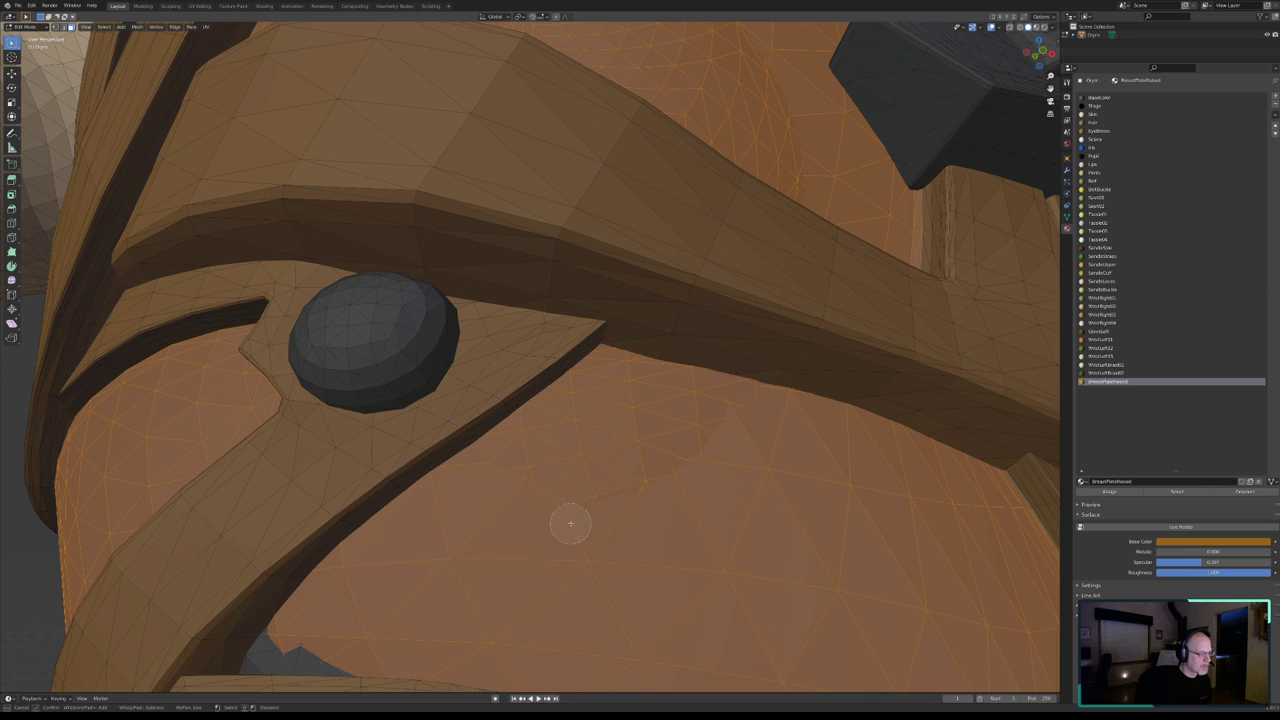
right_click(525, 556)
- Select the grey faces below the strap near the rivet and the last grey patch
middle_drag(525, 556, 449, 610)
key(c)
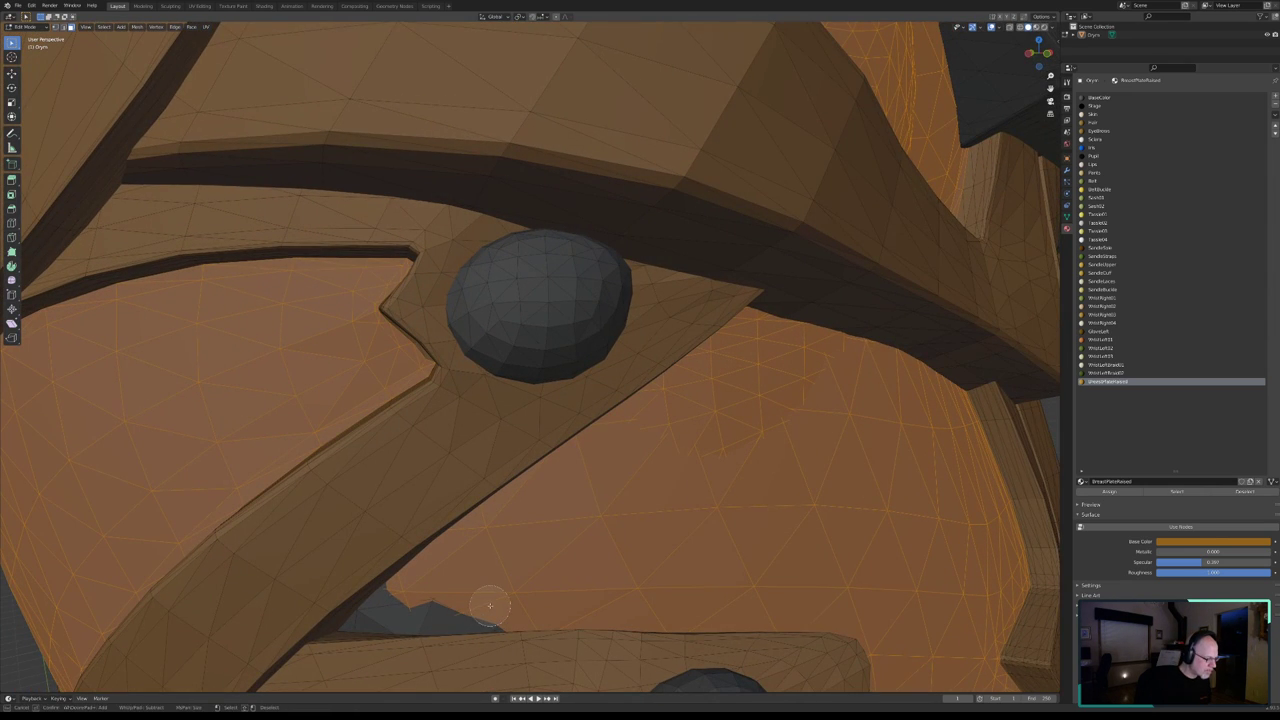
click(493, 608)
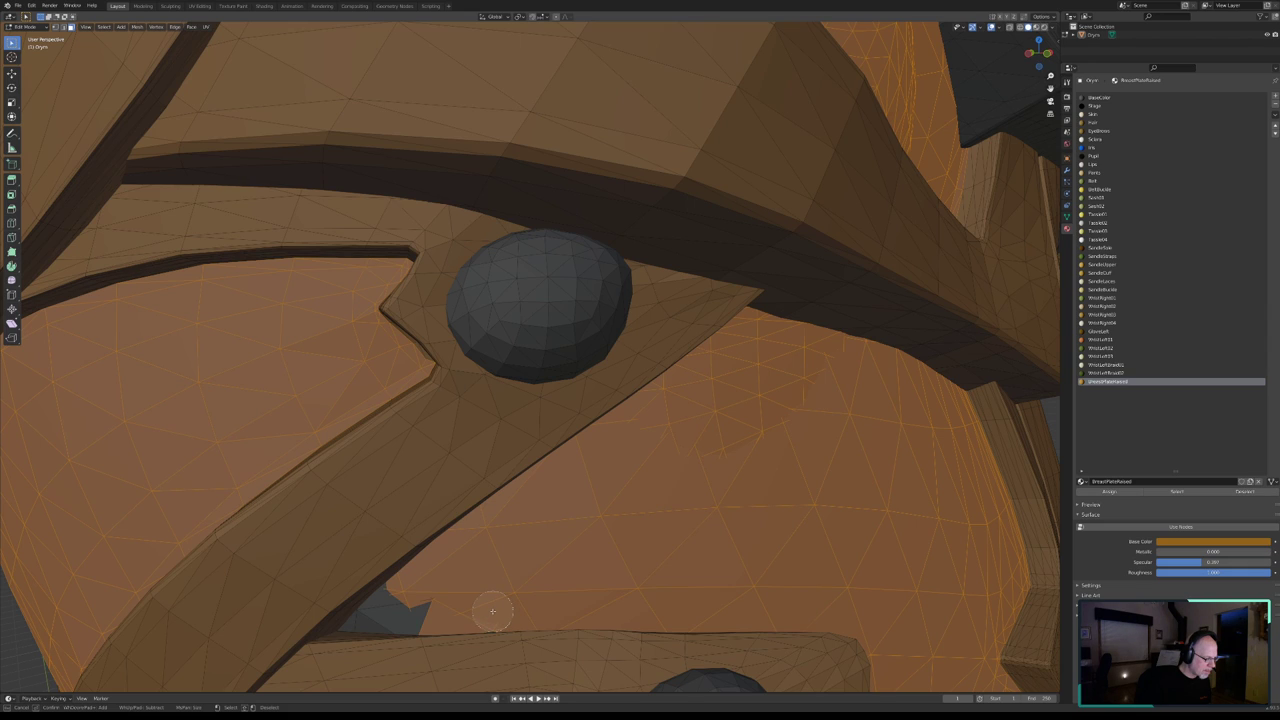
scroll(415, 616, up, 3)
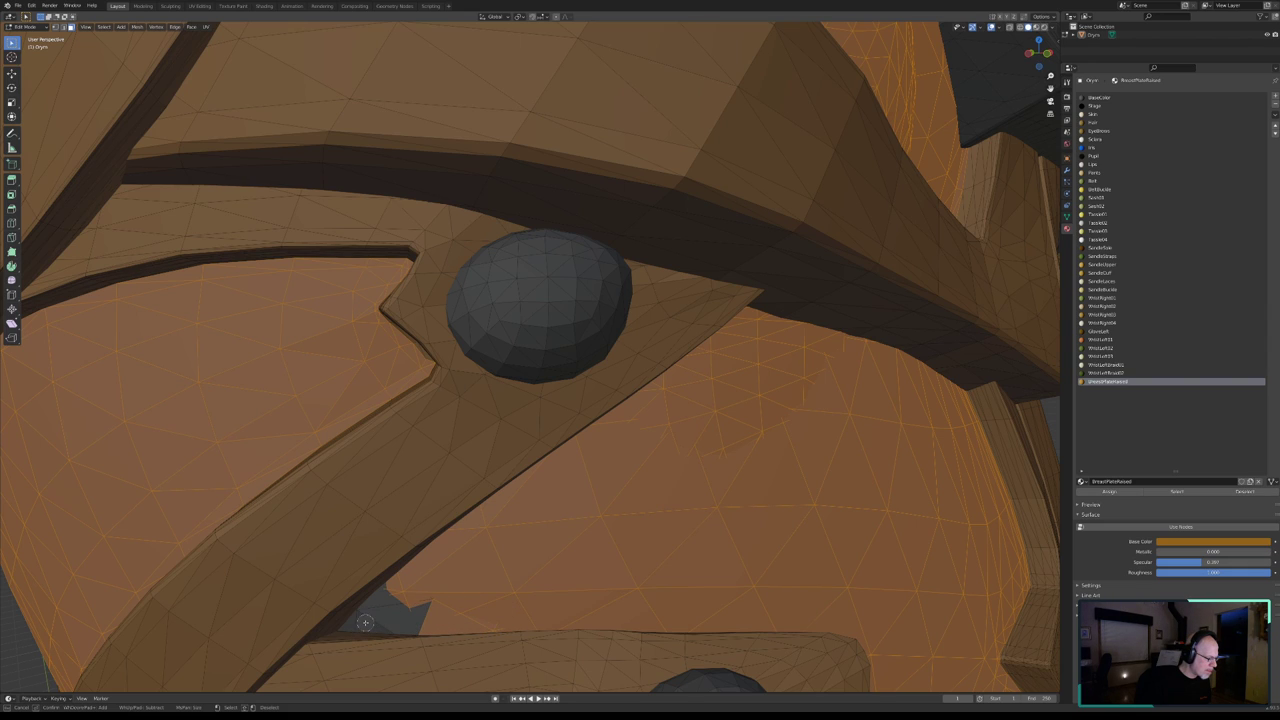
drag(356, 623, 400, 600)
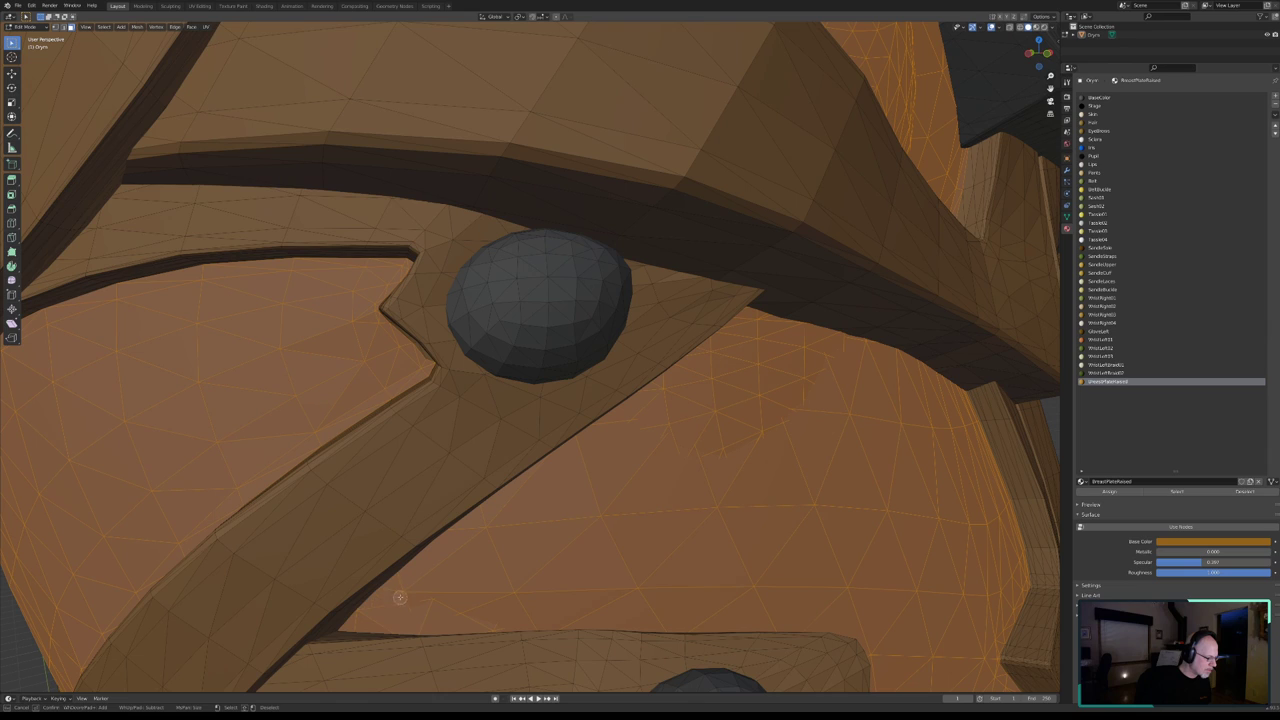
key(Escape)
scroll(754, 518, down, 5)
- Select the grey faces hidden under the strap
middle_drag(754, 518, 628, 548)
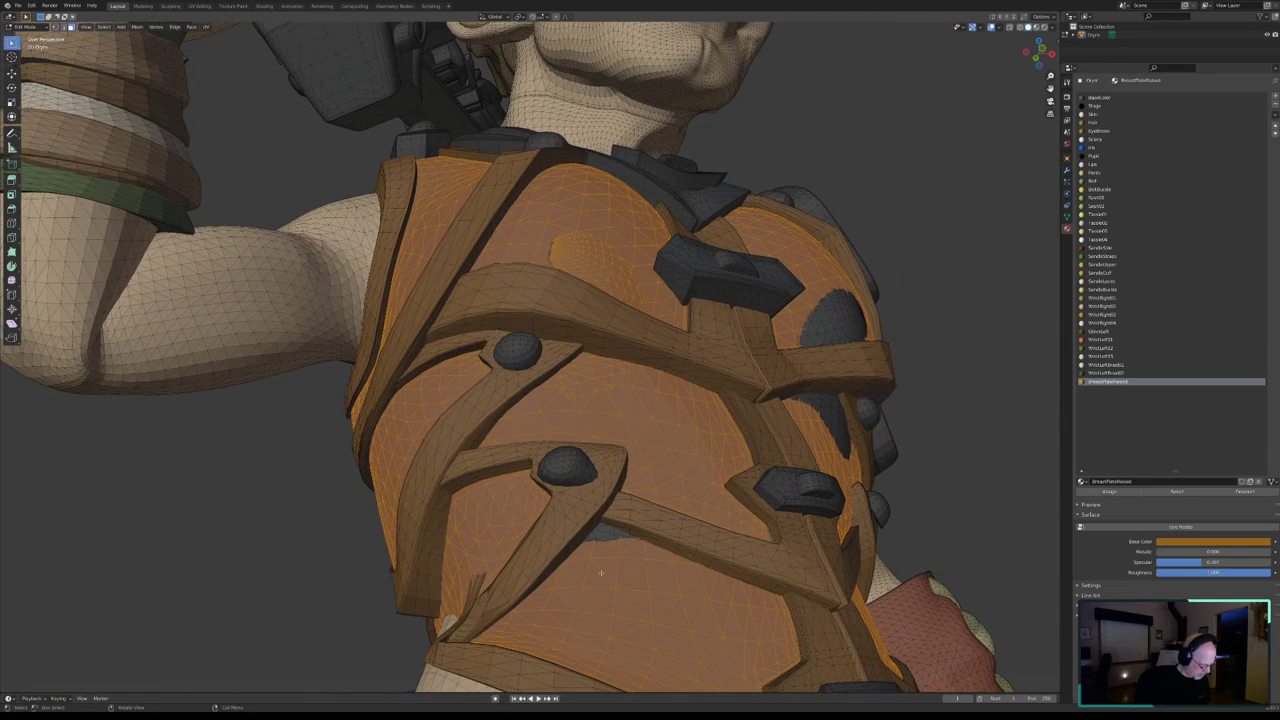
scroll(601, 573, up, 5)
middle_drag(601, 573, 580, 313)
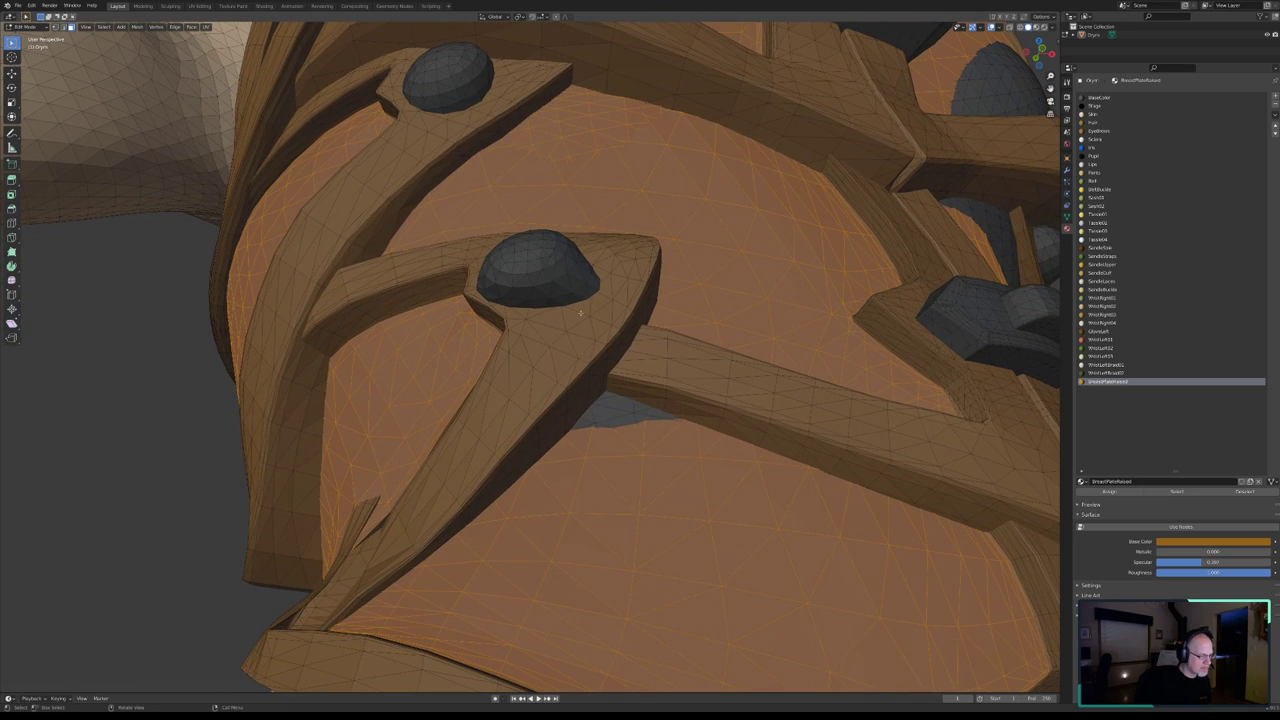
key(c)
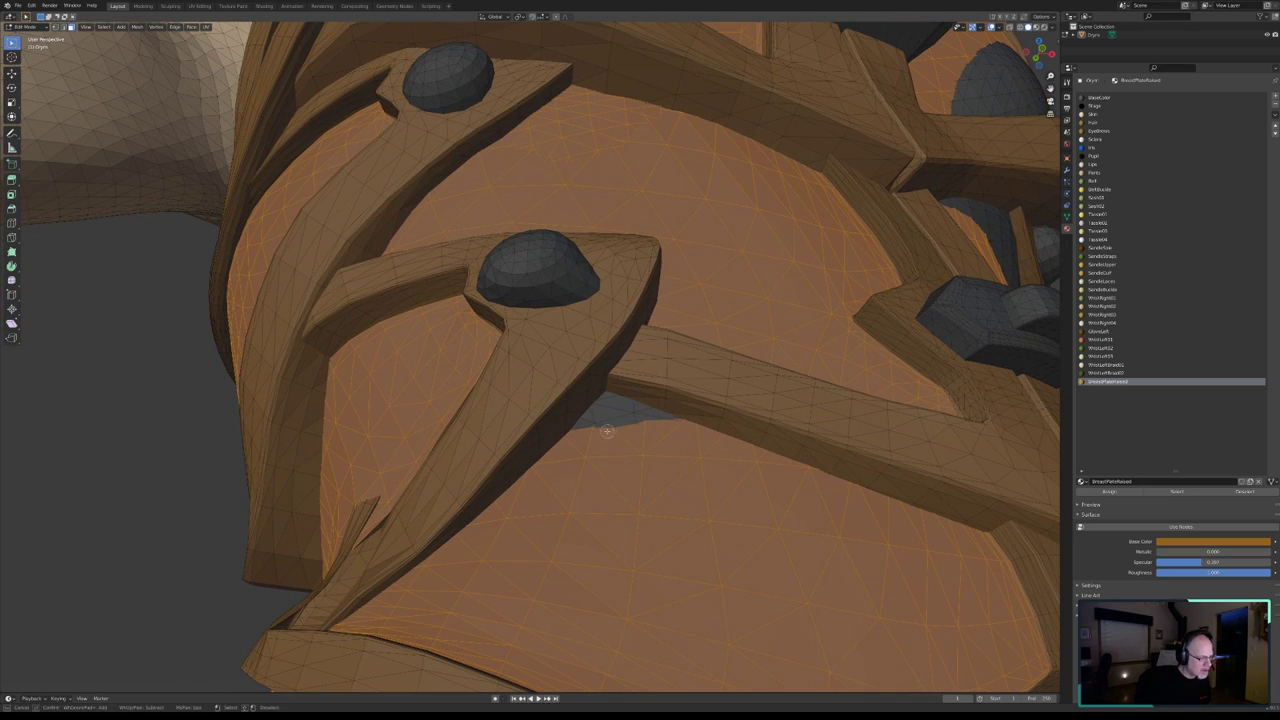
mouse_move(607, 403)
mouse_down()
mouse_move(591, 425)
mouse_move(650, 420)
mouse_up()
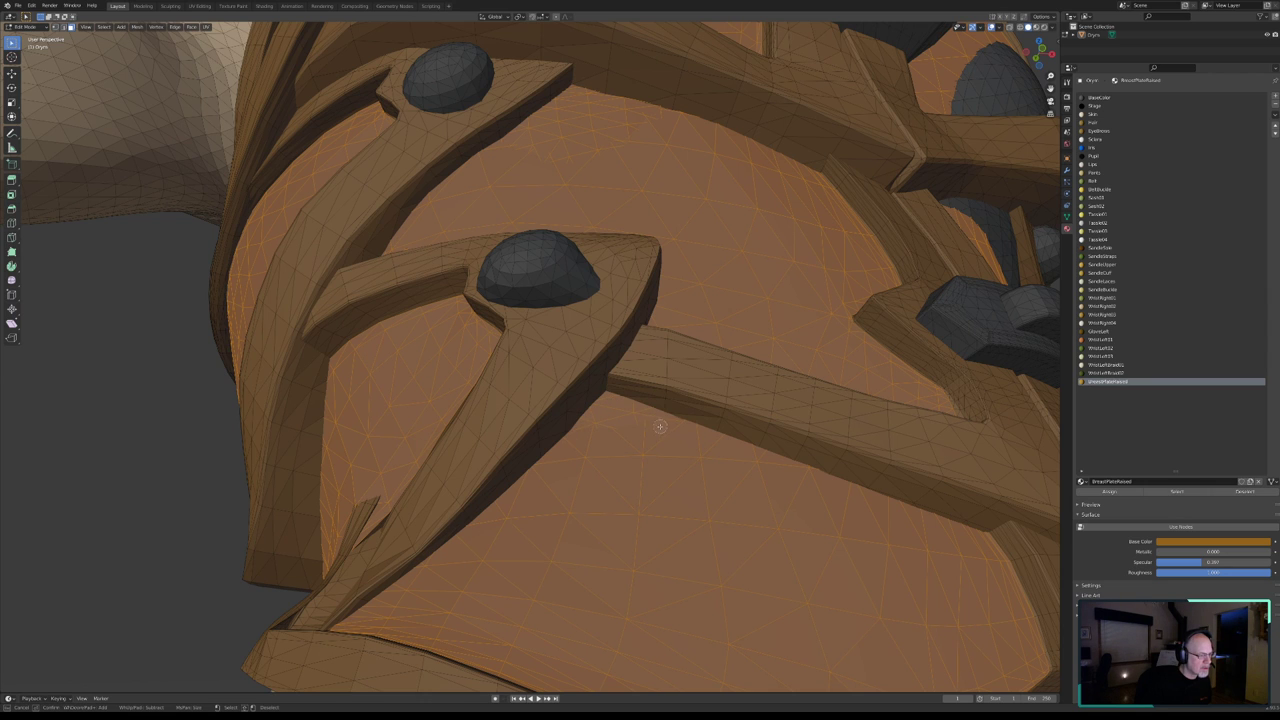
scroll(659, 426, down, 5)
- Circle-select the grey patches under the chest straps to add them to the breastplate selection
middle_drag(659, 426, 701, 403)
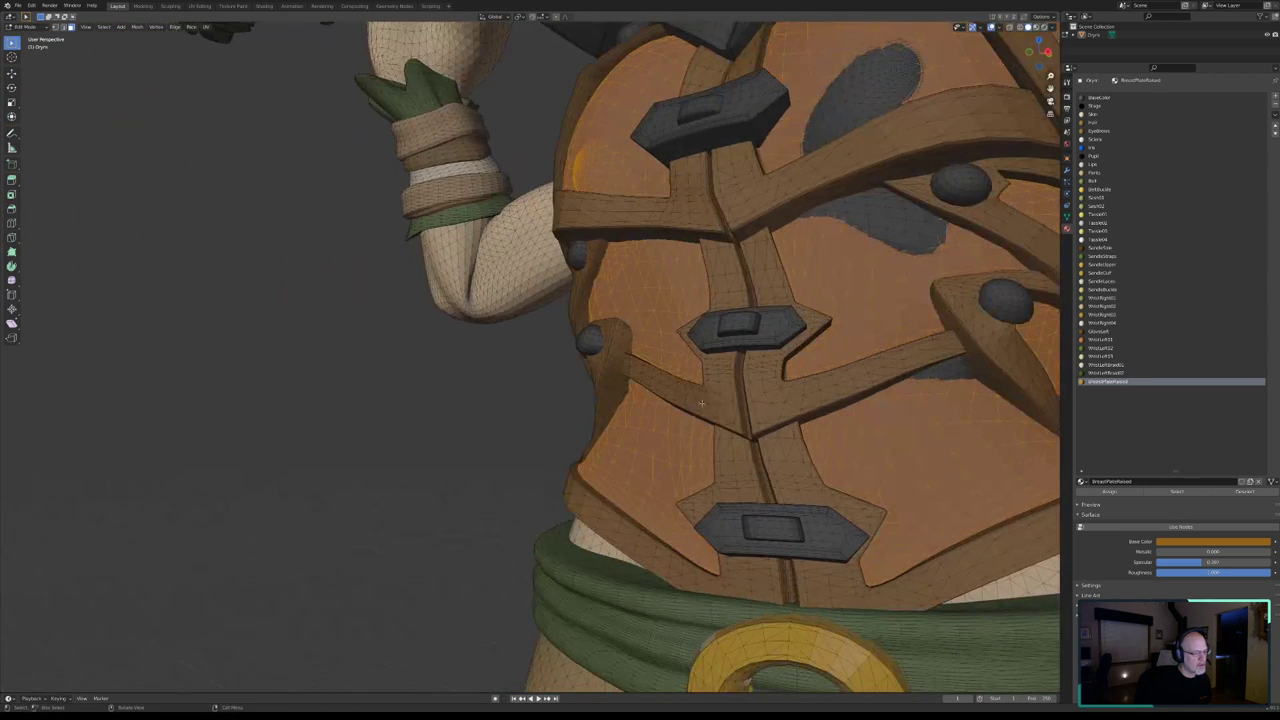
mouse_move(916, 378)
middle_down()
mouse_move(640, 420)
mouse_move(548, 358)
middle_up()
scroll(617, 427, up, 5)
key(c)
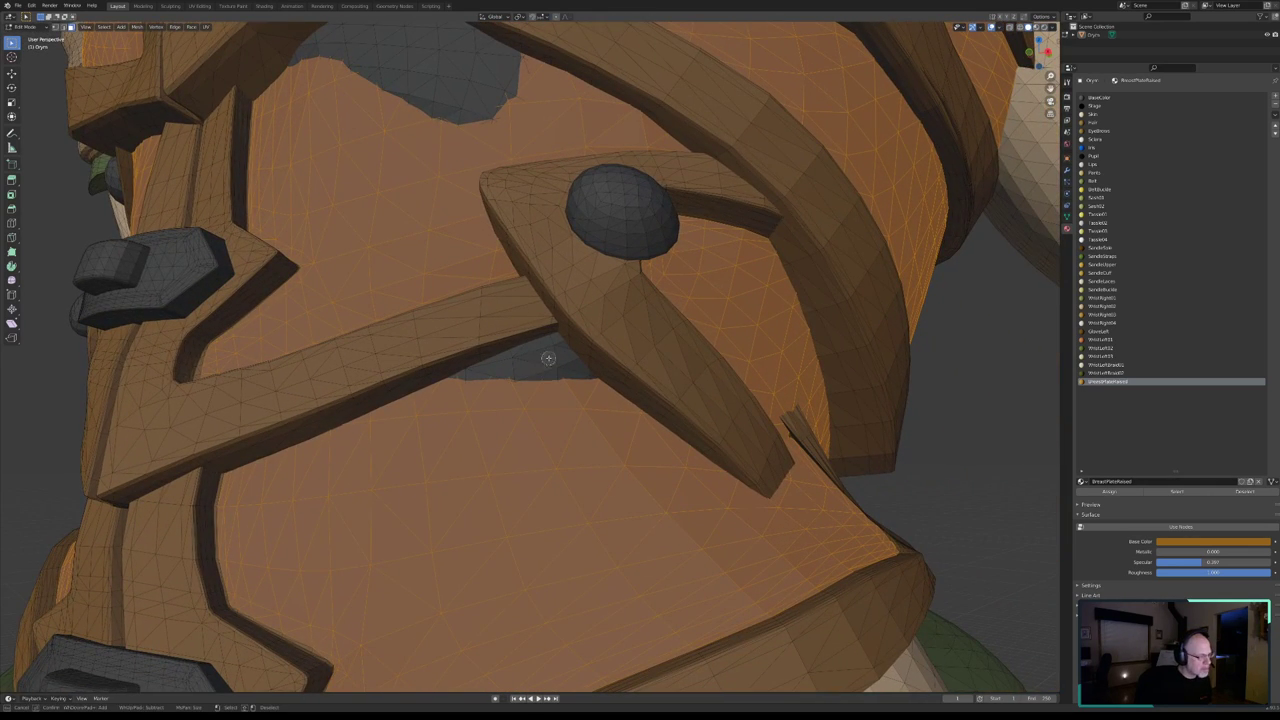
mouse_move(553, 348)
mouse_down()
mouse_move(582, 383)
mouse_move(516, 361)
mouse_move(456, 384)
mouse_up()
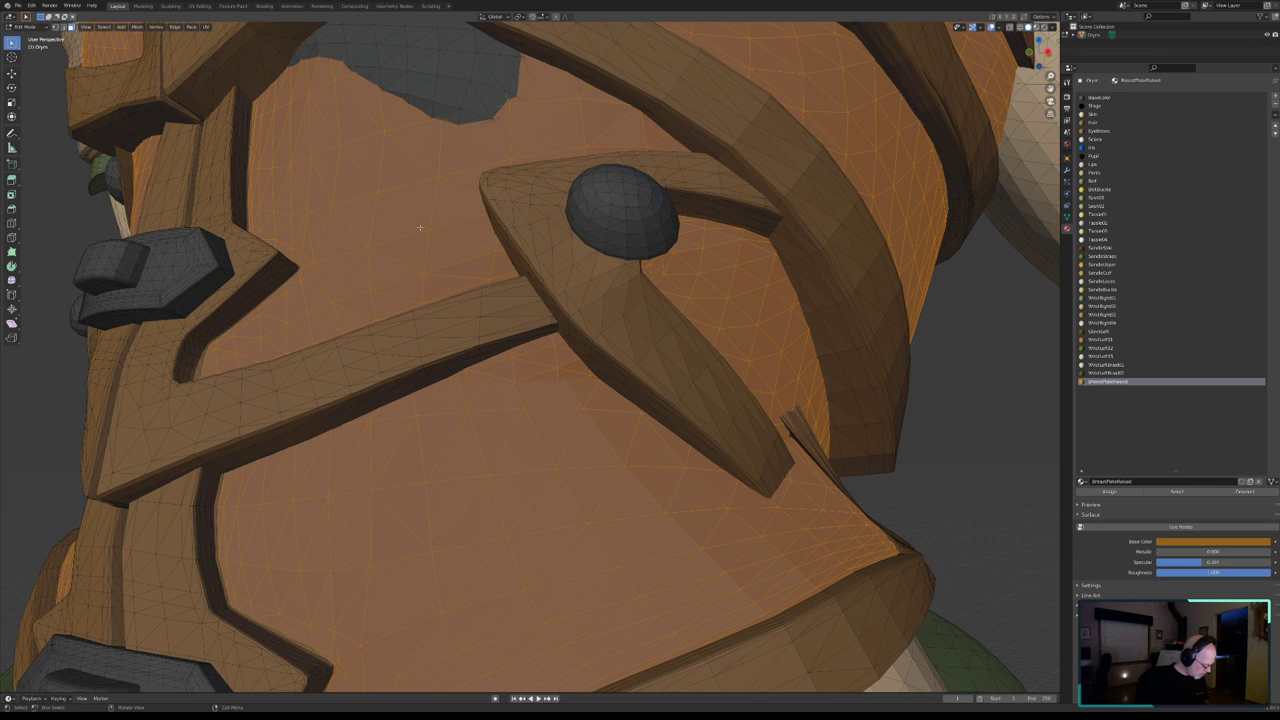
middle_drag(420, 251, 595, 424)
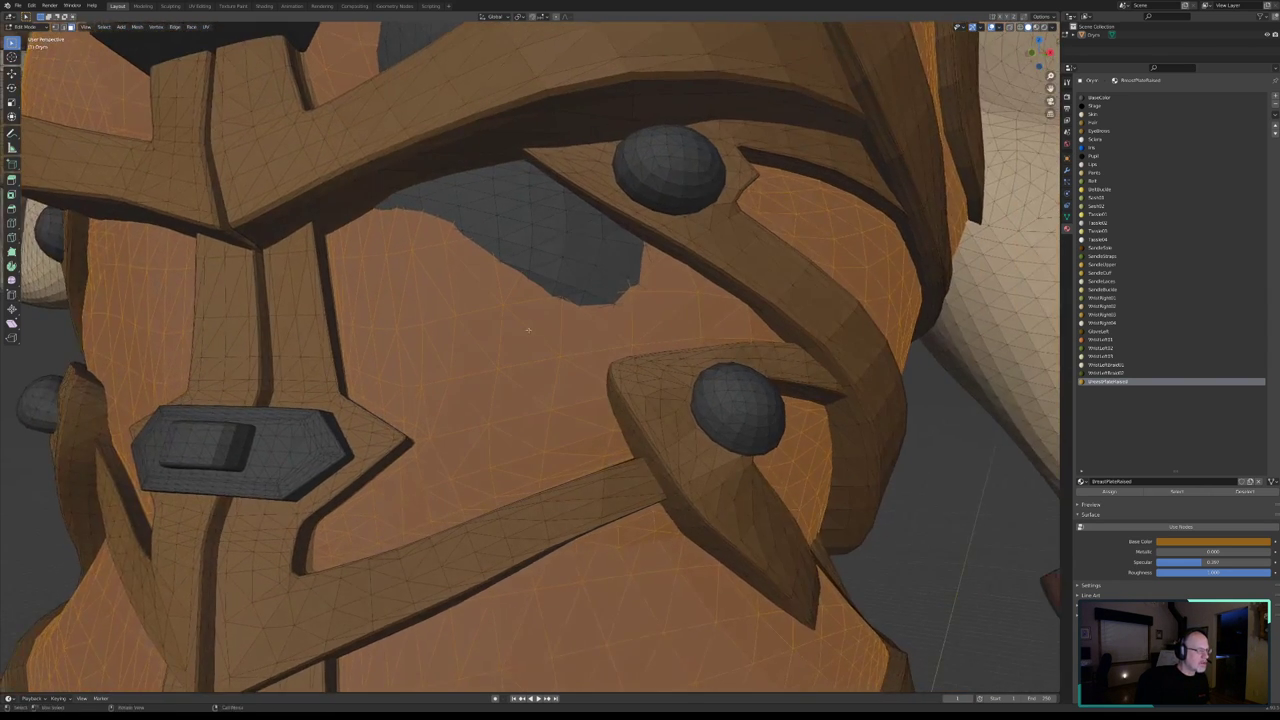
key(c)
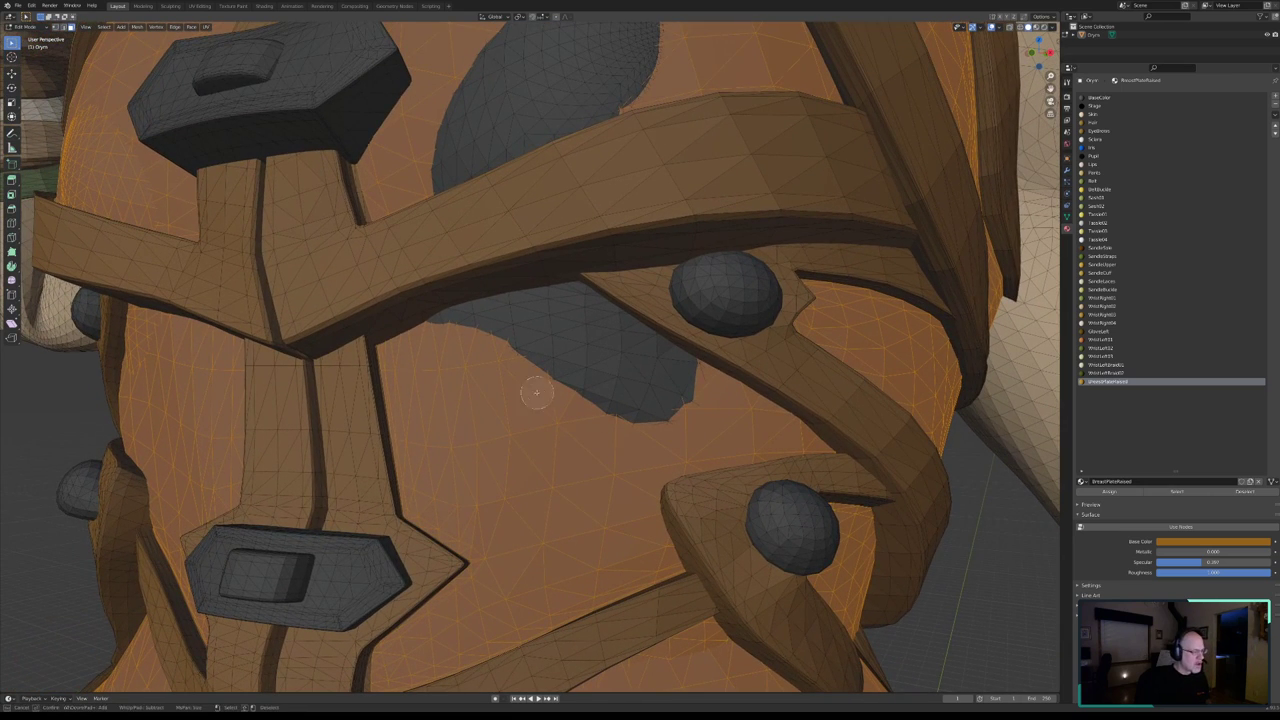
drag(452, 338, 578, 312)
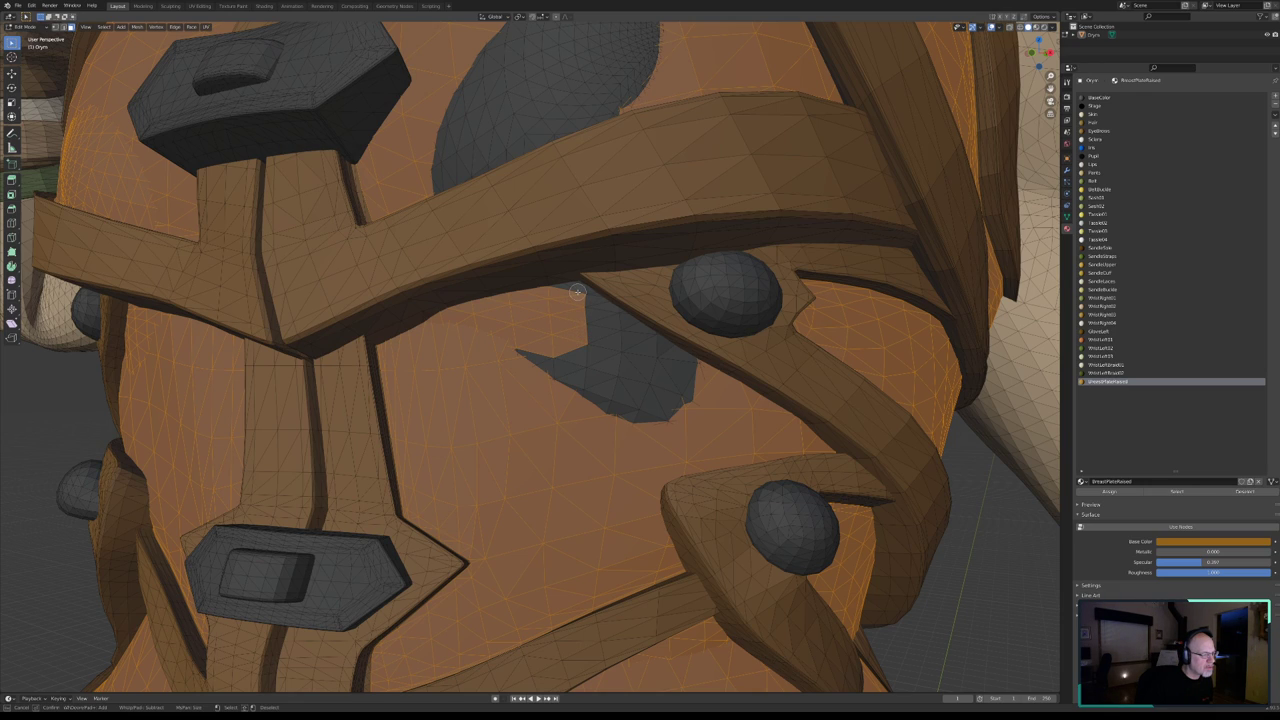
click(577, 291)
drag(588, 312, 694, 379)
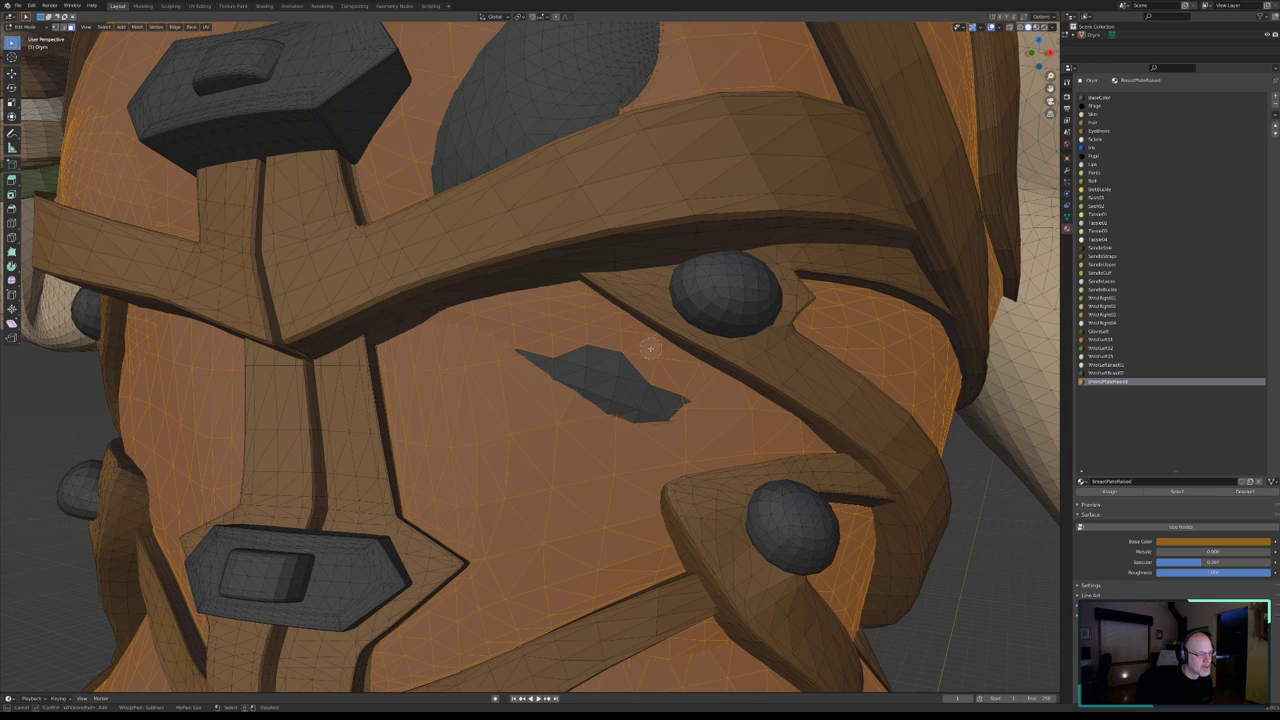
mouse_move(650, 348)
mouse_down()
mouse_move(676, 392)
mouse_move(651, 423)
mouse_move(601, 360)
mouse_move(535, 355)
mouse_move(608, 409)
mouse_up()
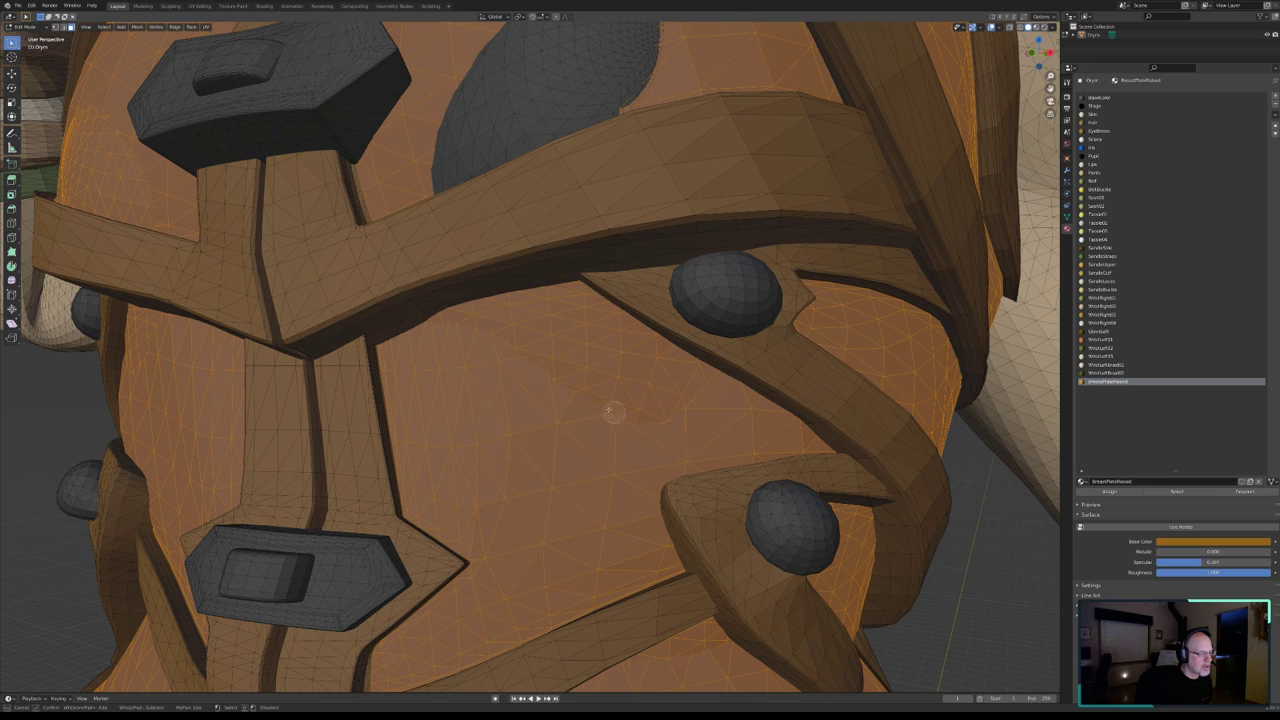
right_click(660, 429)
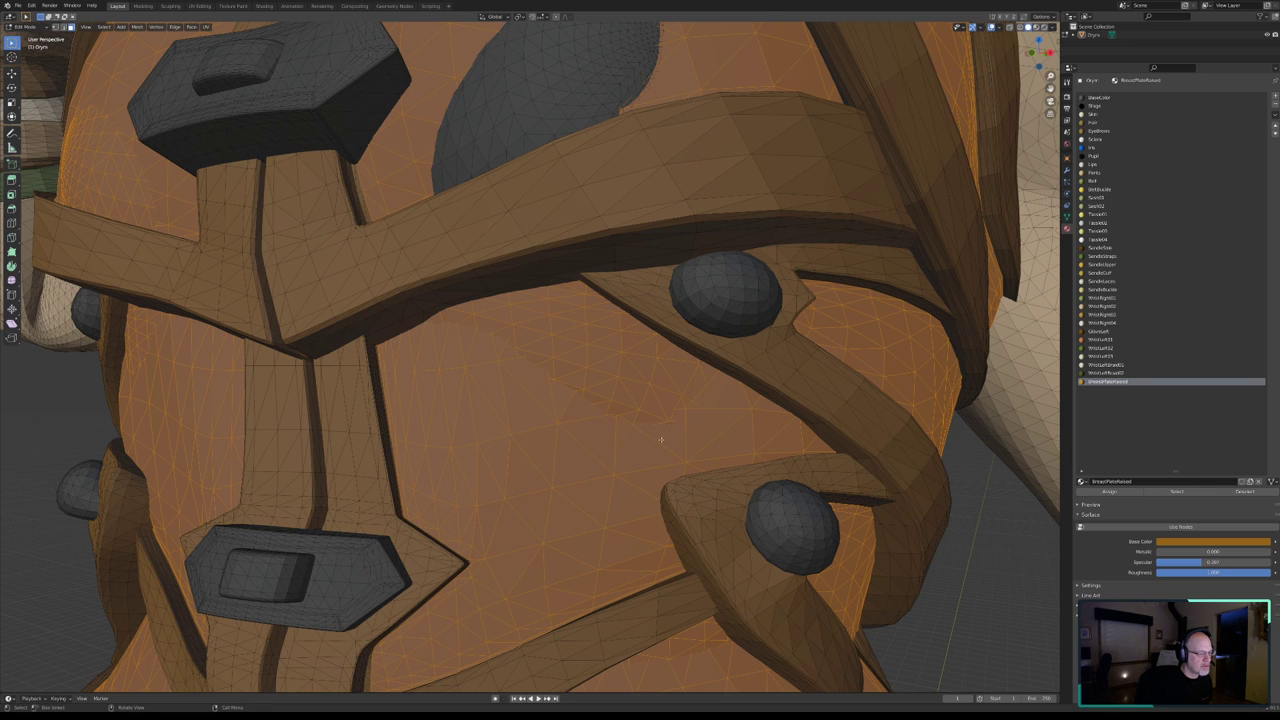
- Circle-select the remaining dark patch faces into the breastplate selection
scroll(660, 430, up, 2)
scroll(680, 450, up, 2)
scroll(600, 395, up, 2)
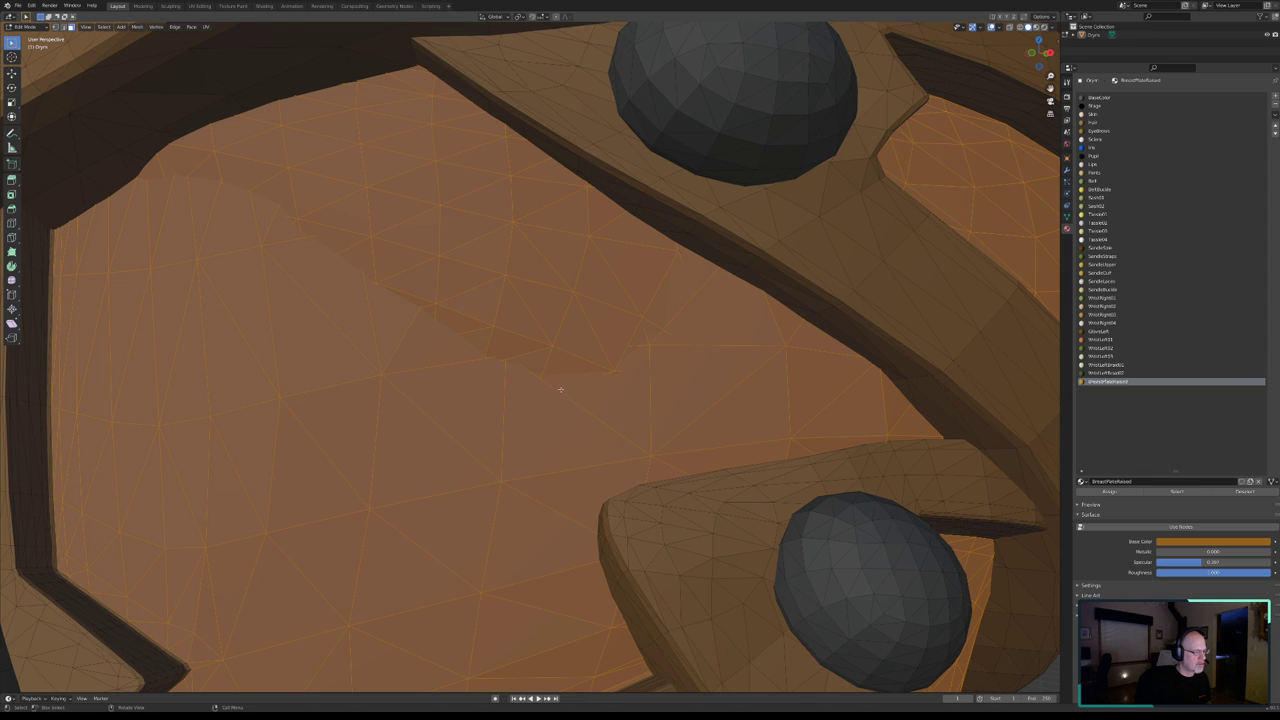
scroll(560, 389, down, 3)
scroll(540, 370, down, 3)
scroll(513, 318, down, 3)
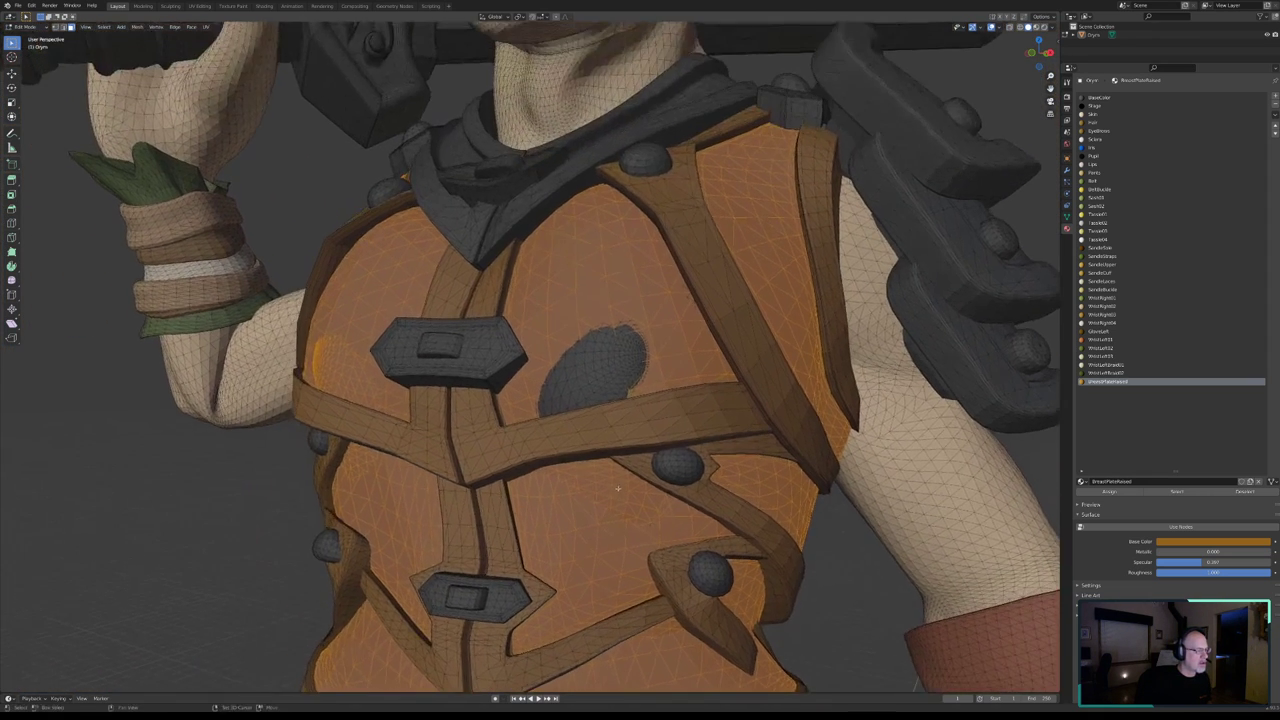
scroll(649, 412, up, 2)
scroll(649, 412, up, 5)
mouse_move(649, 412)
middle_down()
mouse_move(586, 366)
mouse_move(614, 343)
middle_up()
key(c)
mouse_move(657, 308)
mouse_down()
mouse_move(686, 251)
mouse_move(587, 250)
mouse_move(700, 294)
mouse_move(654, 372)
mouse_move(614, 323)
mouse_move(551, 286)
mouse_move(457, 371)
mouse_move(453, 401)
mouse_up()
drag(456, 401, 620, 380)
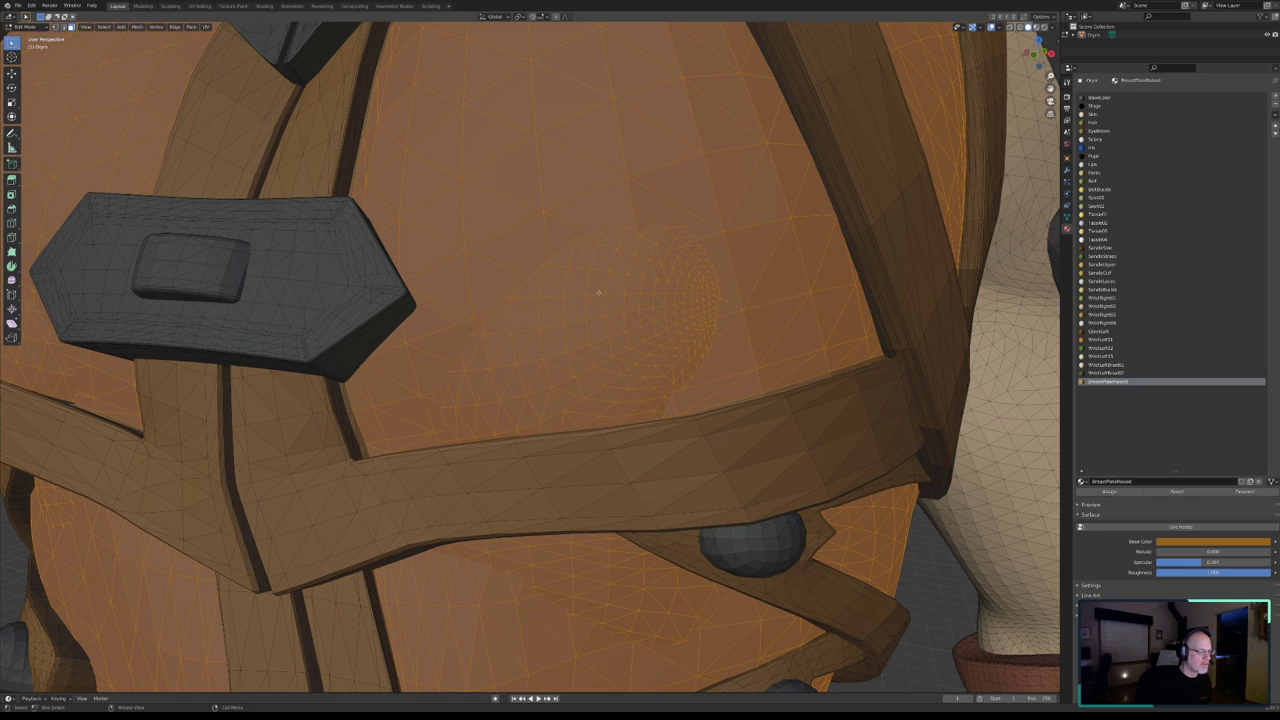
- Zoom out and orbit to a three-quarter side view to check the selection
scroll(598, 292, down, 2)
scroll(590, 305, down, 1)
scroll(575, 330, down, 3)
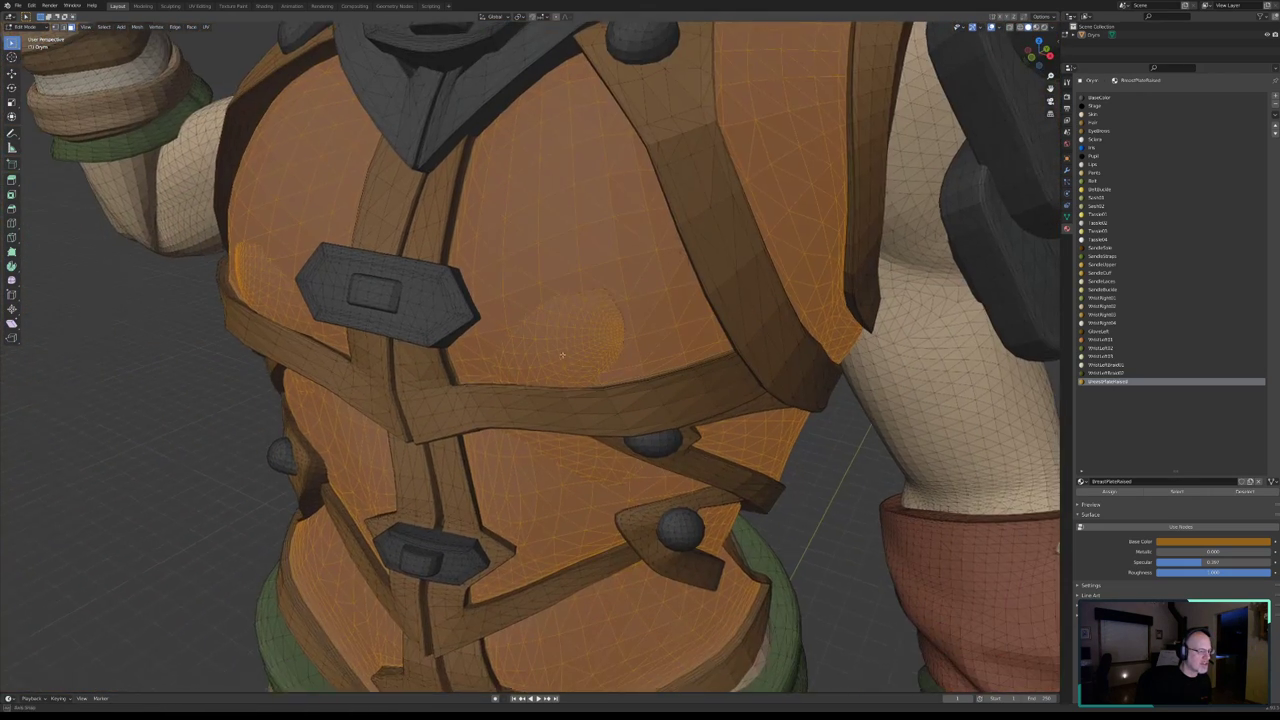
scroll(562, 354, down, 2)
scroll(555, 352, down, 2)
scroll(526, 345, down, 1)
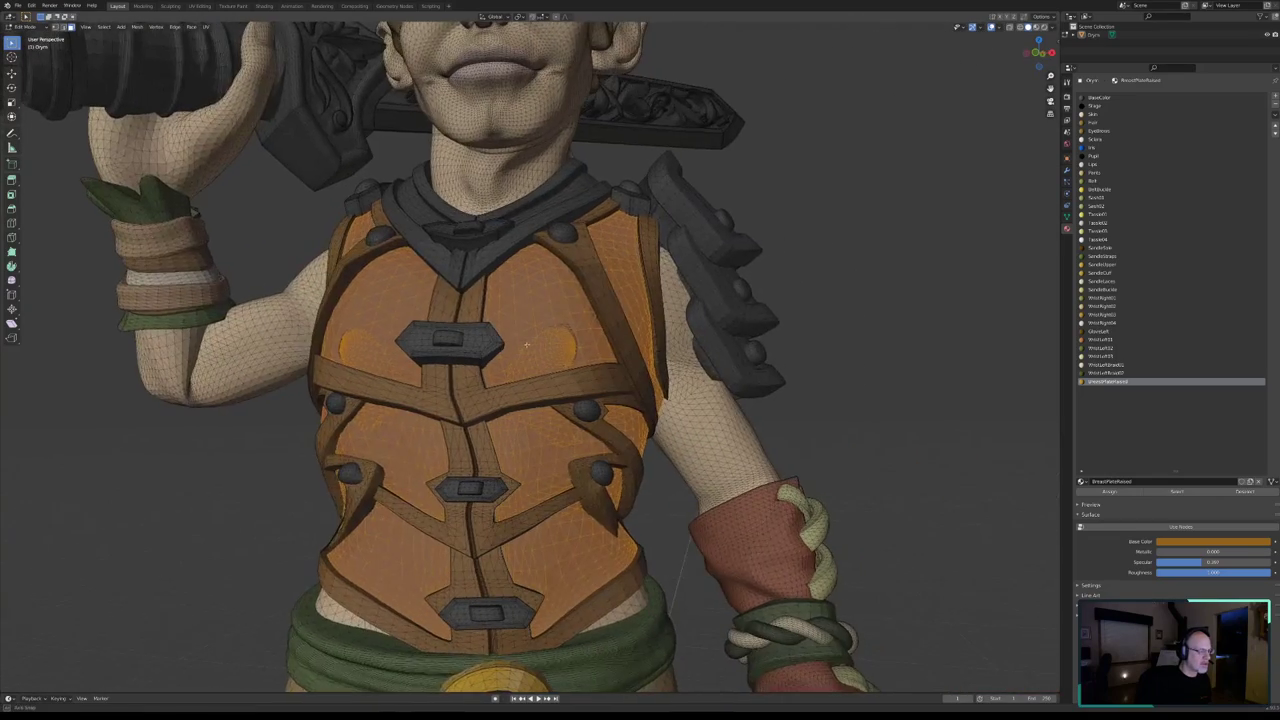
mouse_move(526, 345)
middle_down()
mouse_move(507, 363)
mouse_move(778, 428)
mouse_move(575, 372)
mouse_move(563, 340)
middle_up()
scroll(507, 363, down, 4)
scroll(592, 374, up, 3)
scroll(575, 372, up, 2)
scroll(575, 372, up, 2)
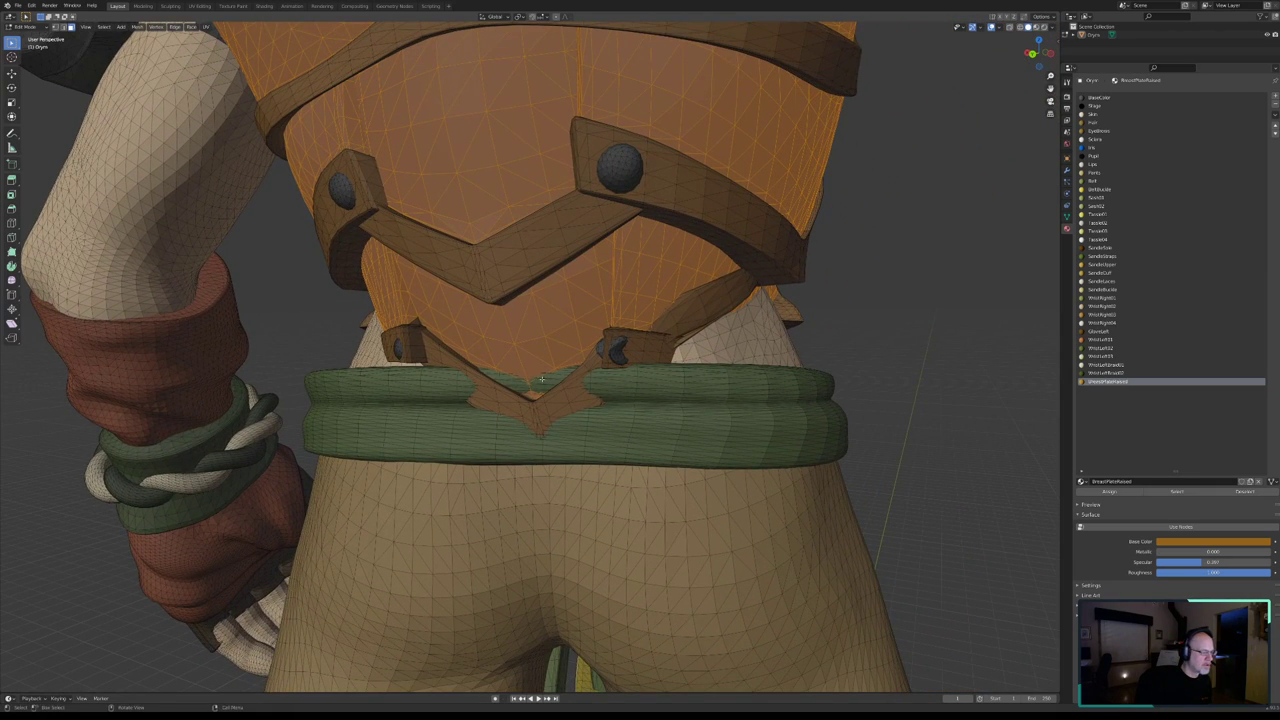
scroll(541, 379, up, 3)
mouse_move(541, 379)
middle_down()
mouse_move(533, 309)
mouse_move(525, 318)
middle_up()
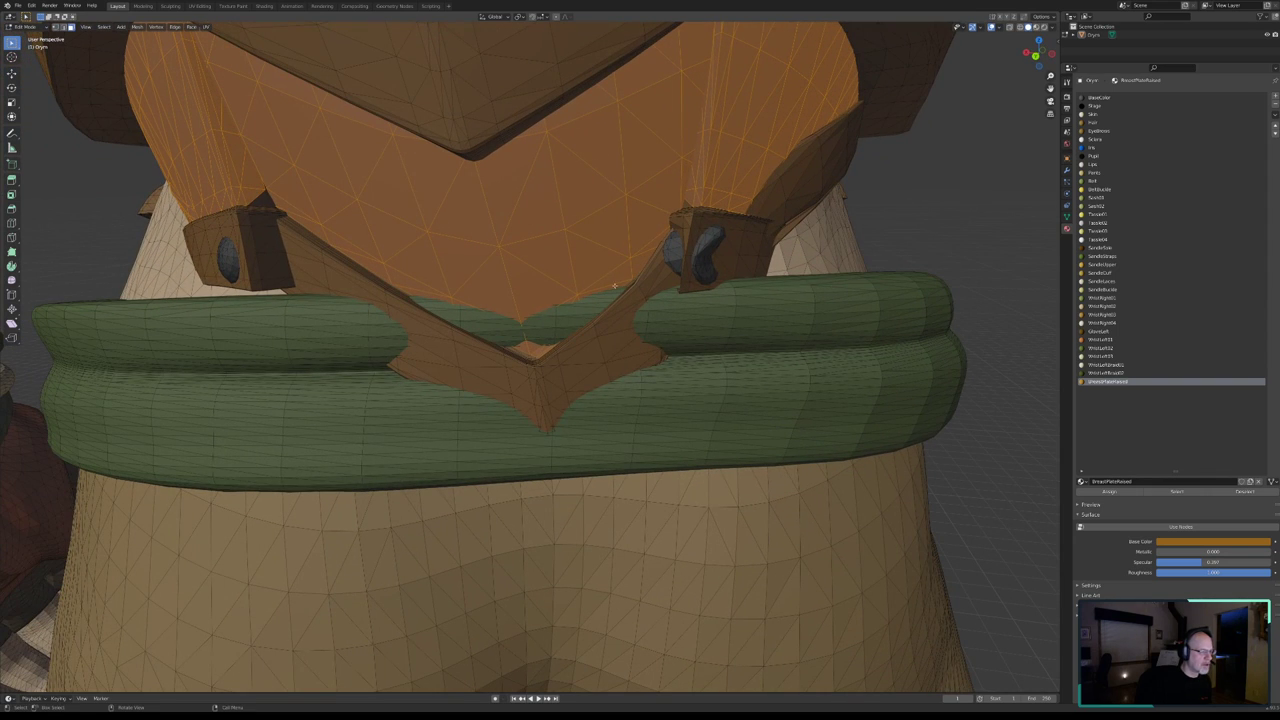
scroll(614, 286, down, 2)
scroll(570, 330, down, 3)
scroll(531, 381, down, 2)
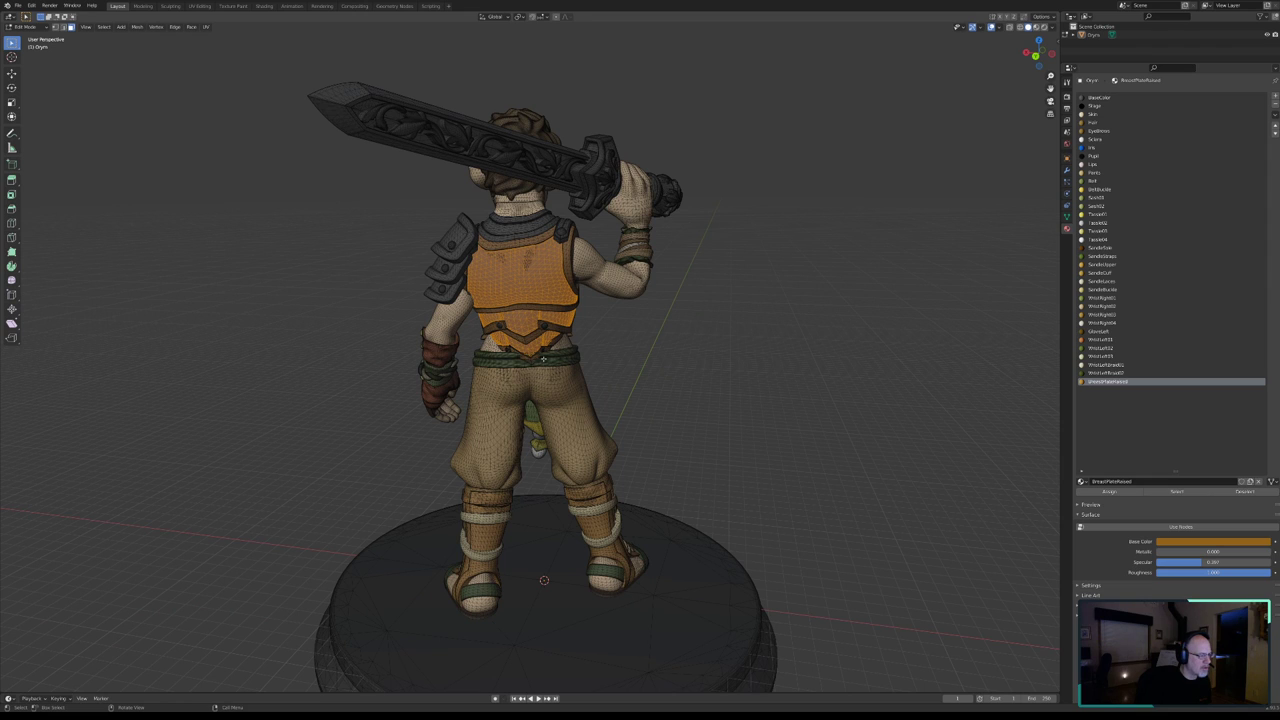
scroll(530, 375, up, 3)
scroll(530, 376, up, 2)
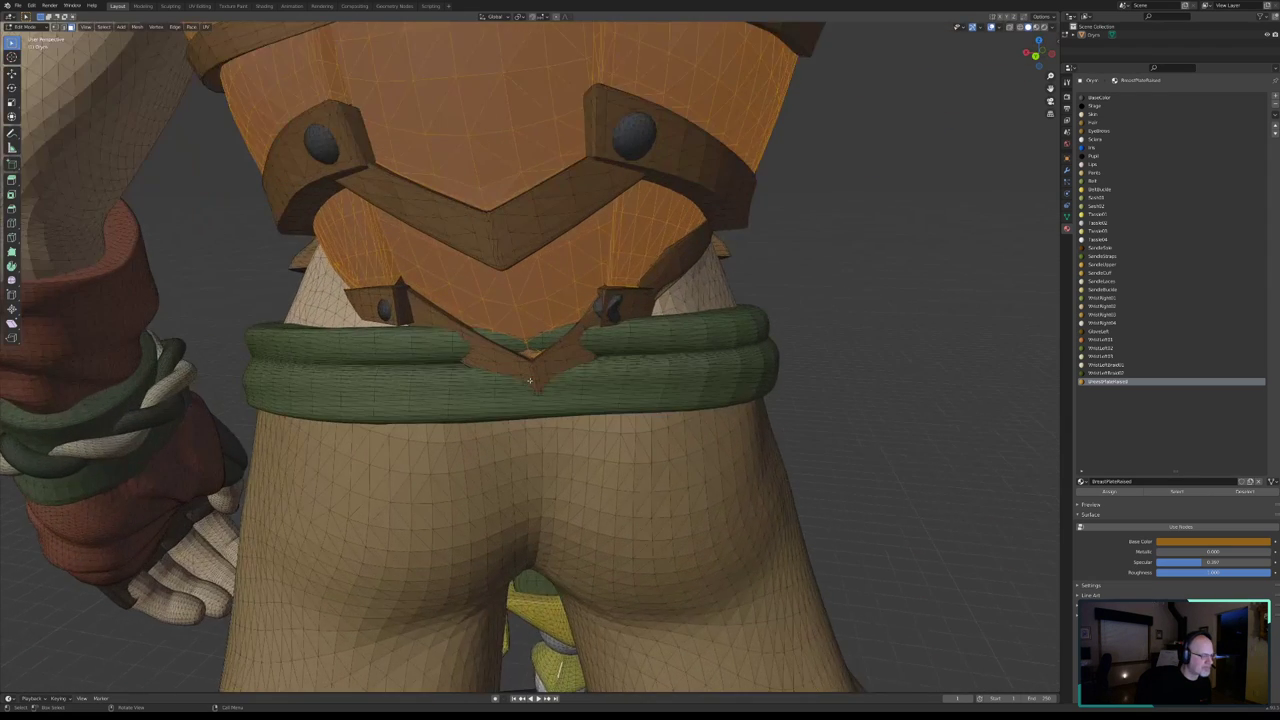
scroll(530, 378, up, 2)
scroll(530, 380, up, 2)
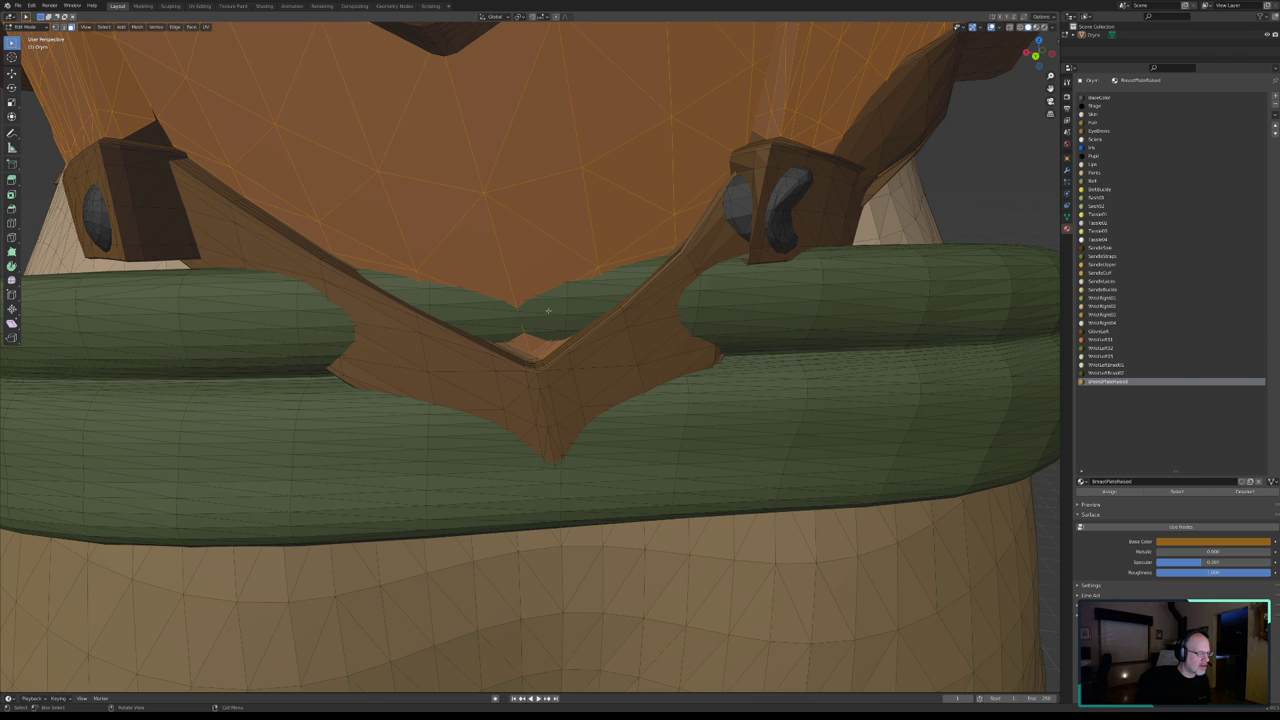
scroll(565, 329, down, 5)
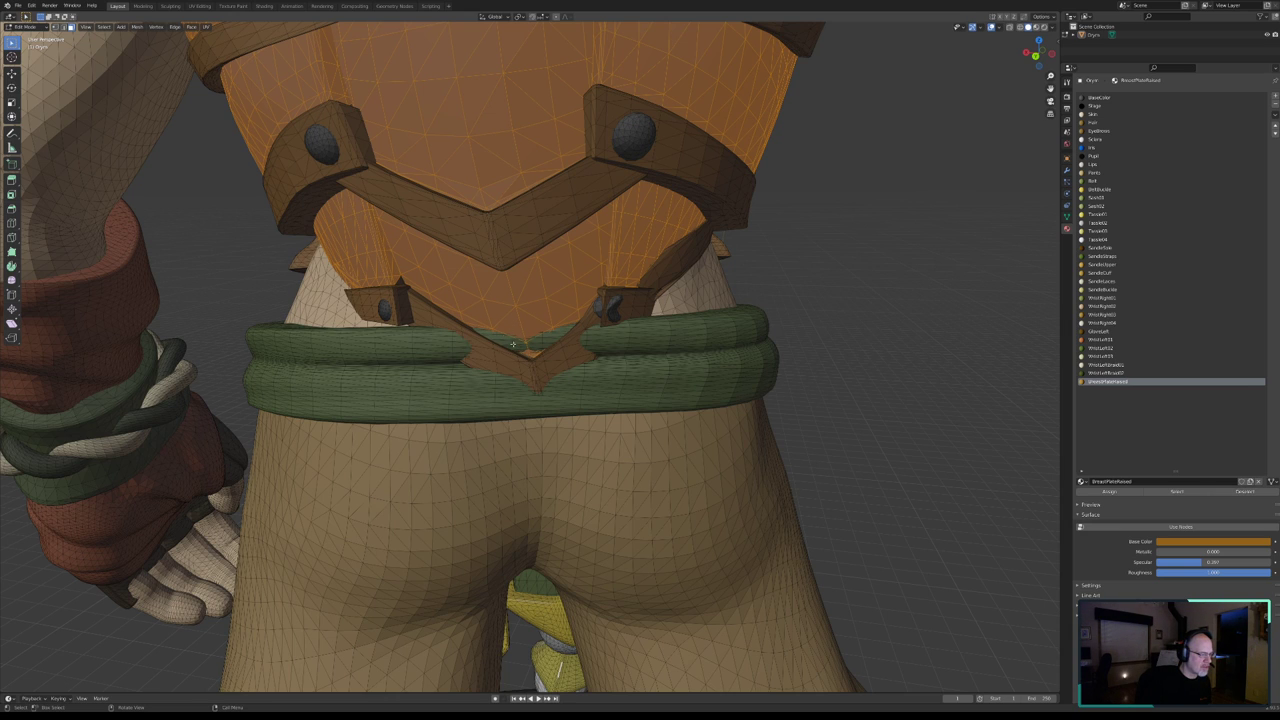
scroll(530, 352, up, 2)
scroll(525, 345, up, 4)
scroll(512, 335, up, 4)
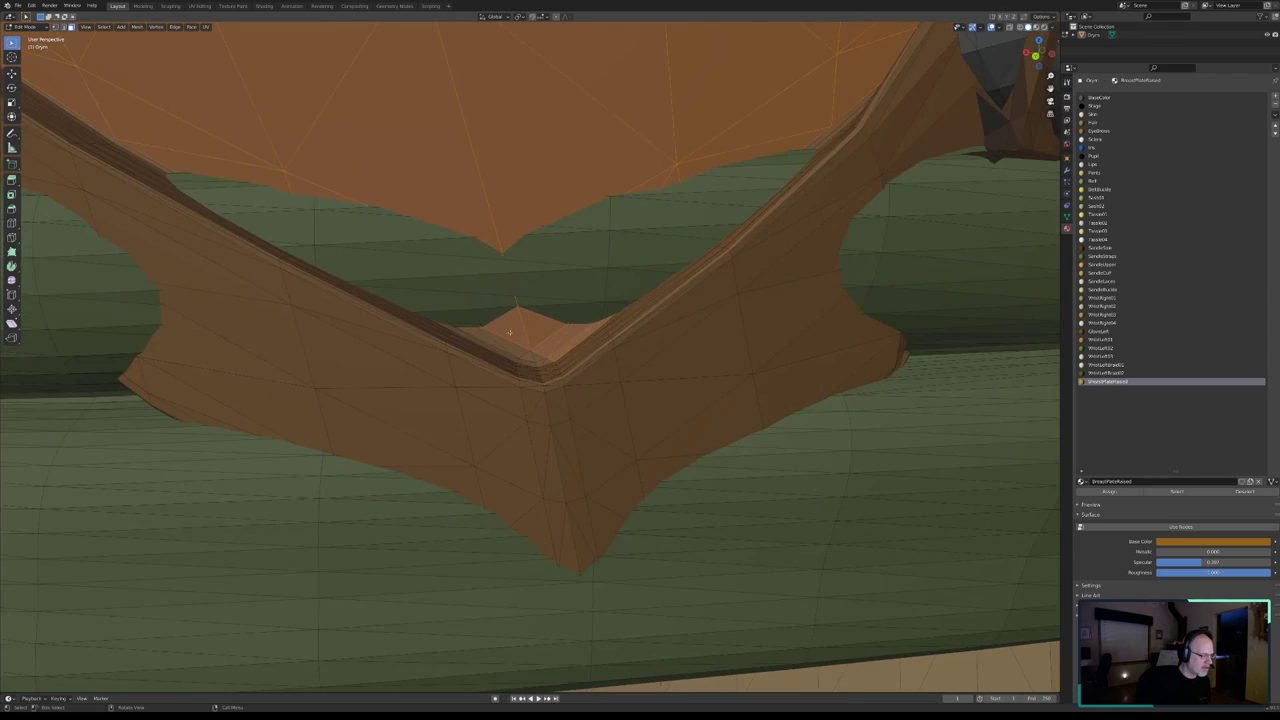
- Circle-select breastplate faces along the strap edge near the V-notch, undoing a stray band
scroll(469, 296, down, 2)
key(c)
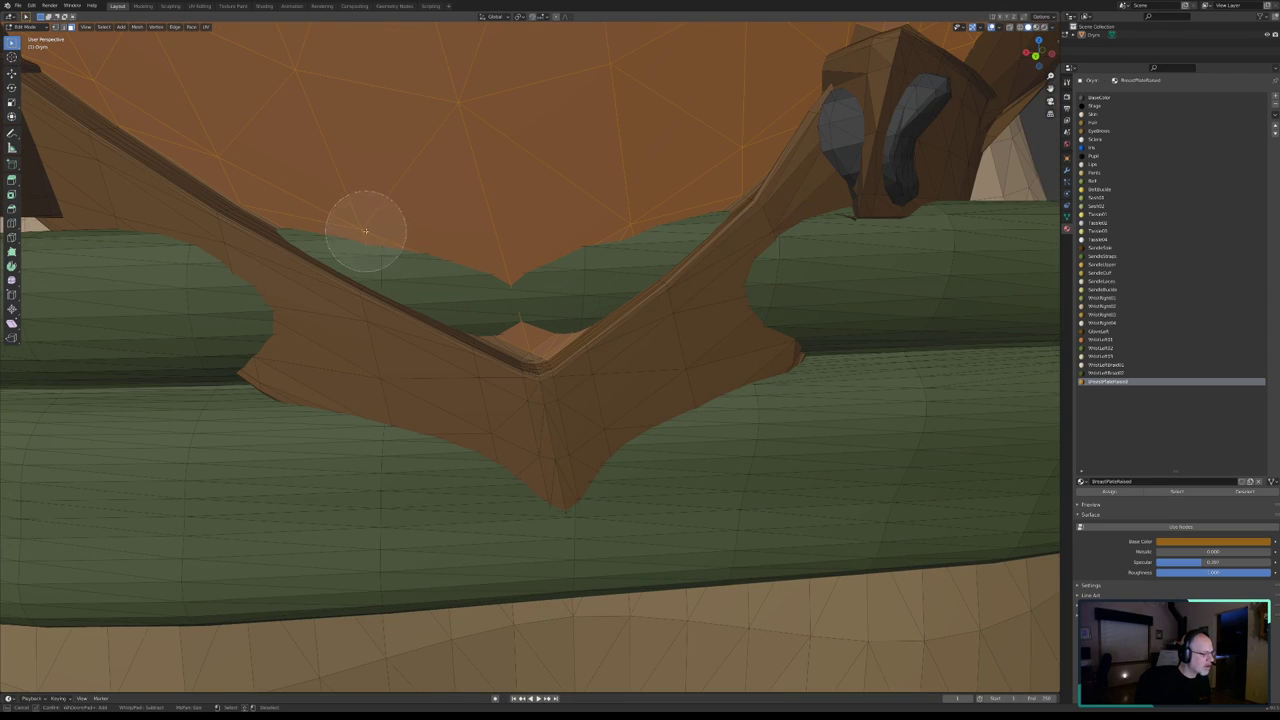
click(324, 209)
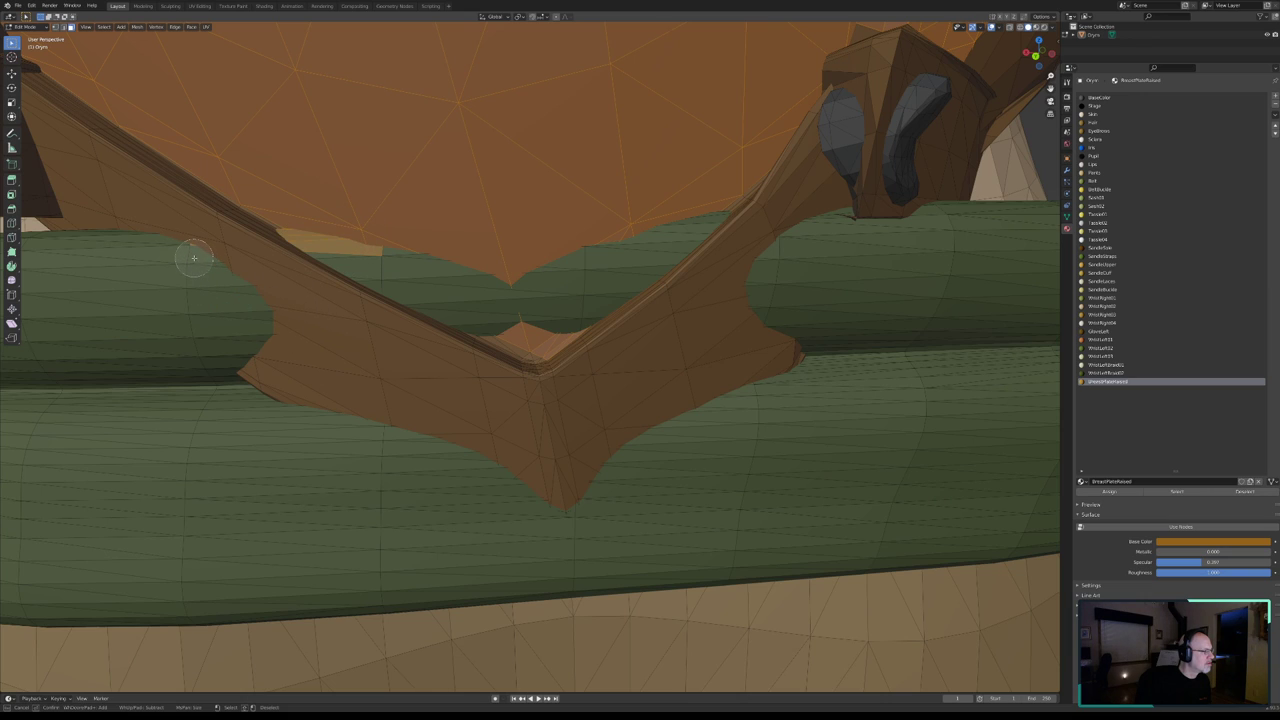
key(ctrl+z)
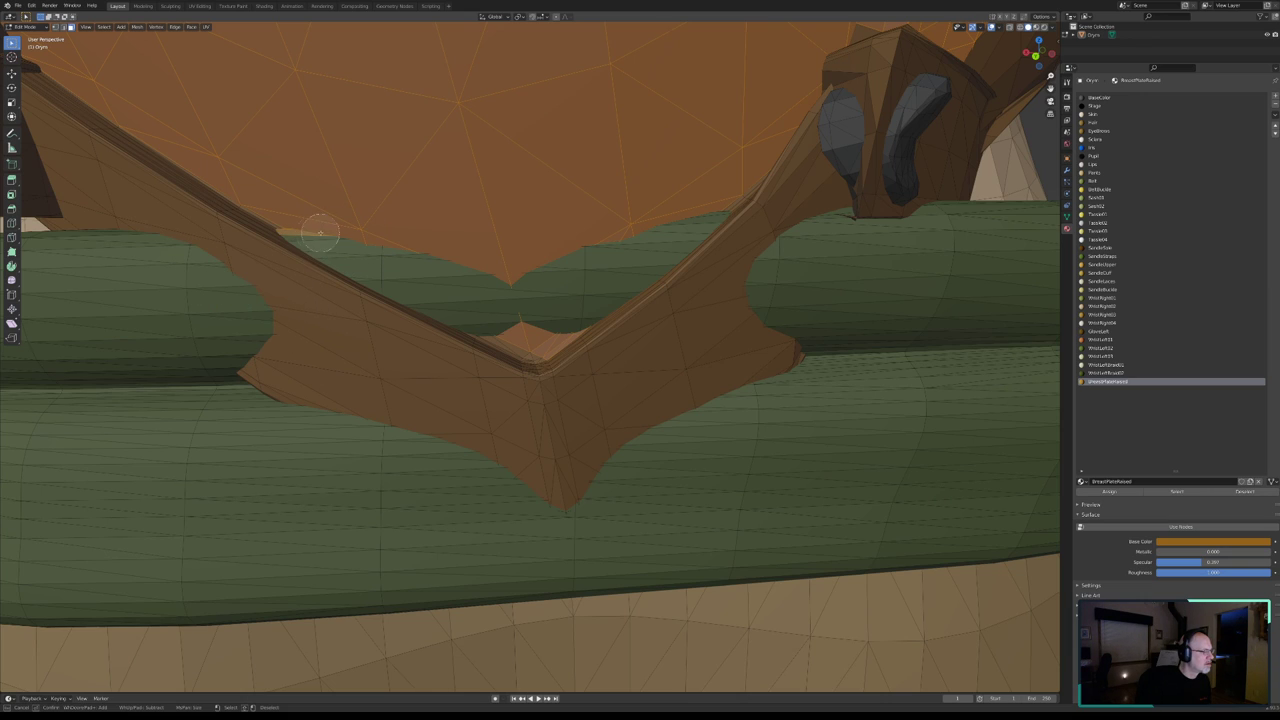
click(357, 243)
drag(357, 243, 392, 266)
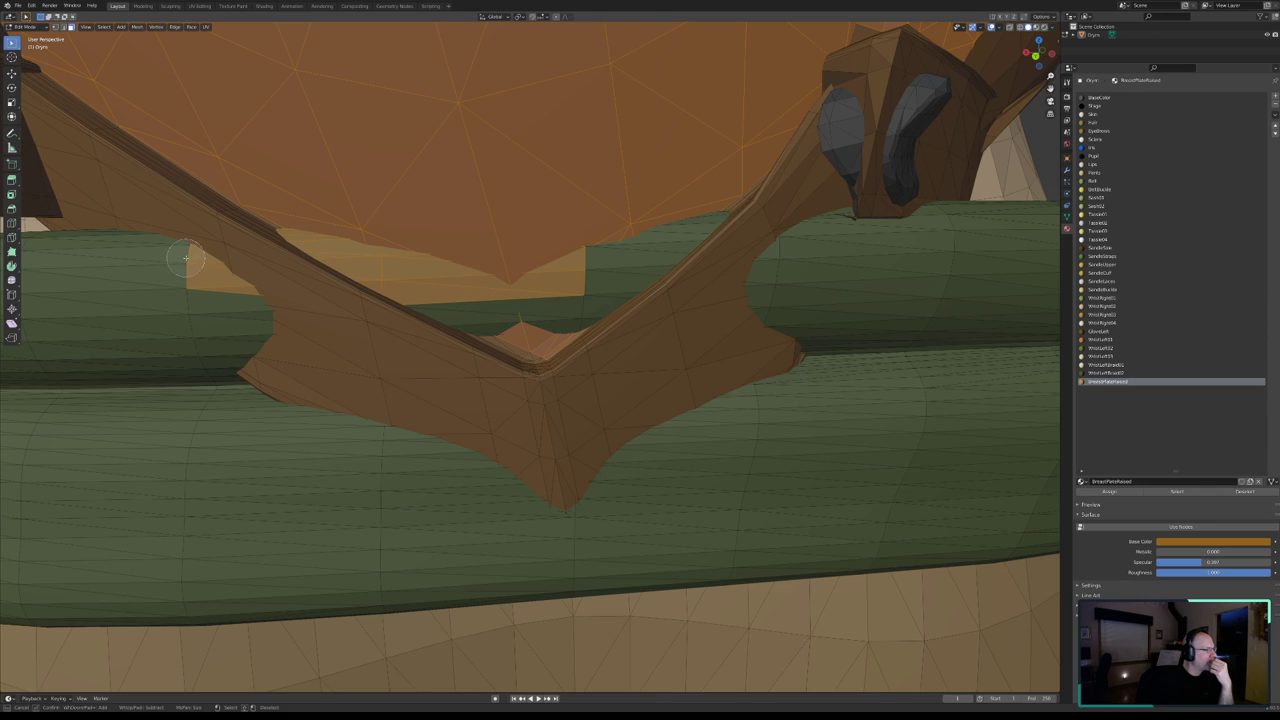
- Deselect the caught belt faces and refine the breastplate selection around the V-notch
middle_drag(171, 263, 223, 286)
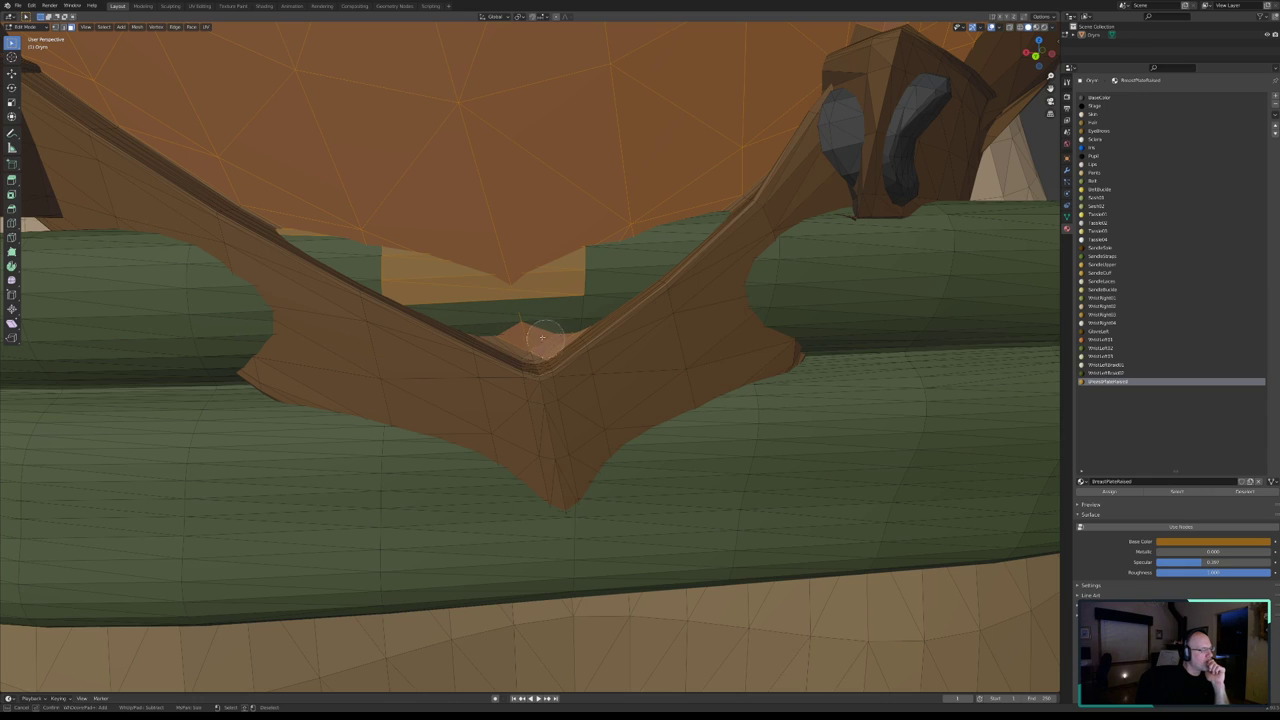
middle_drag(318, 232, 380, 256)
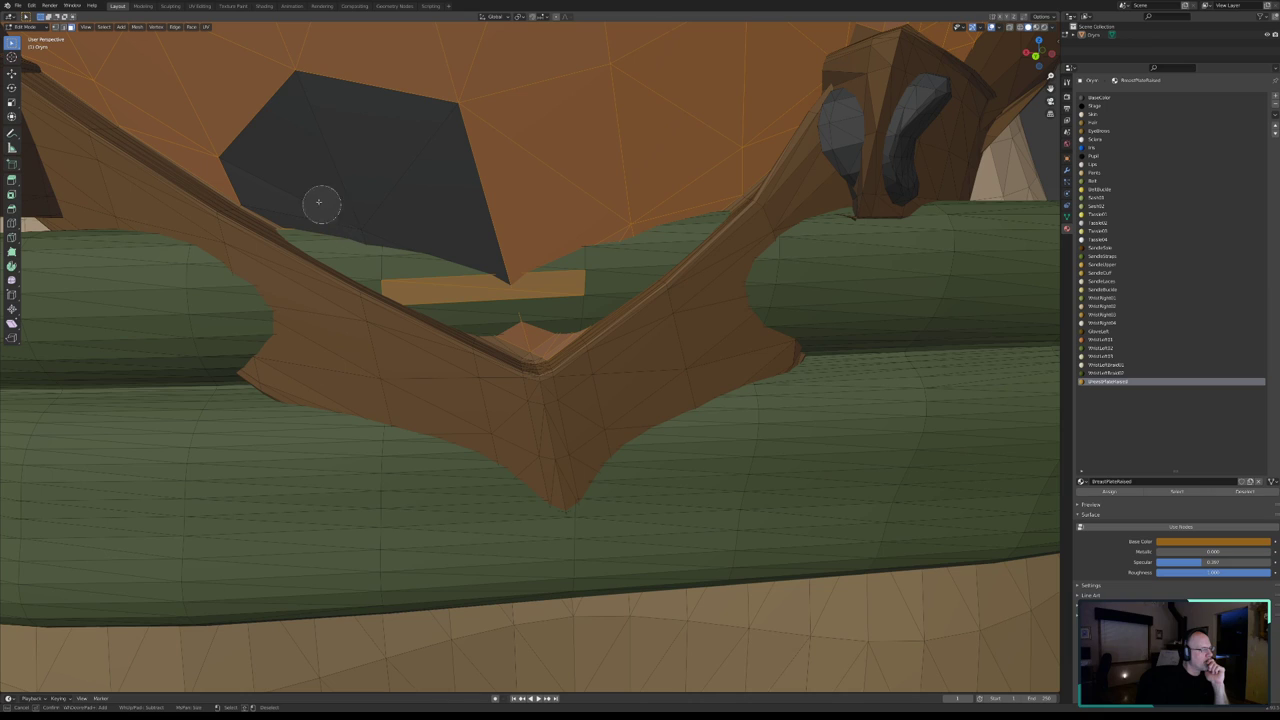
drag(280, 197, 377, 217)
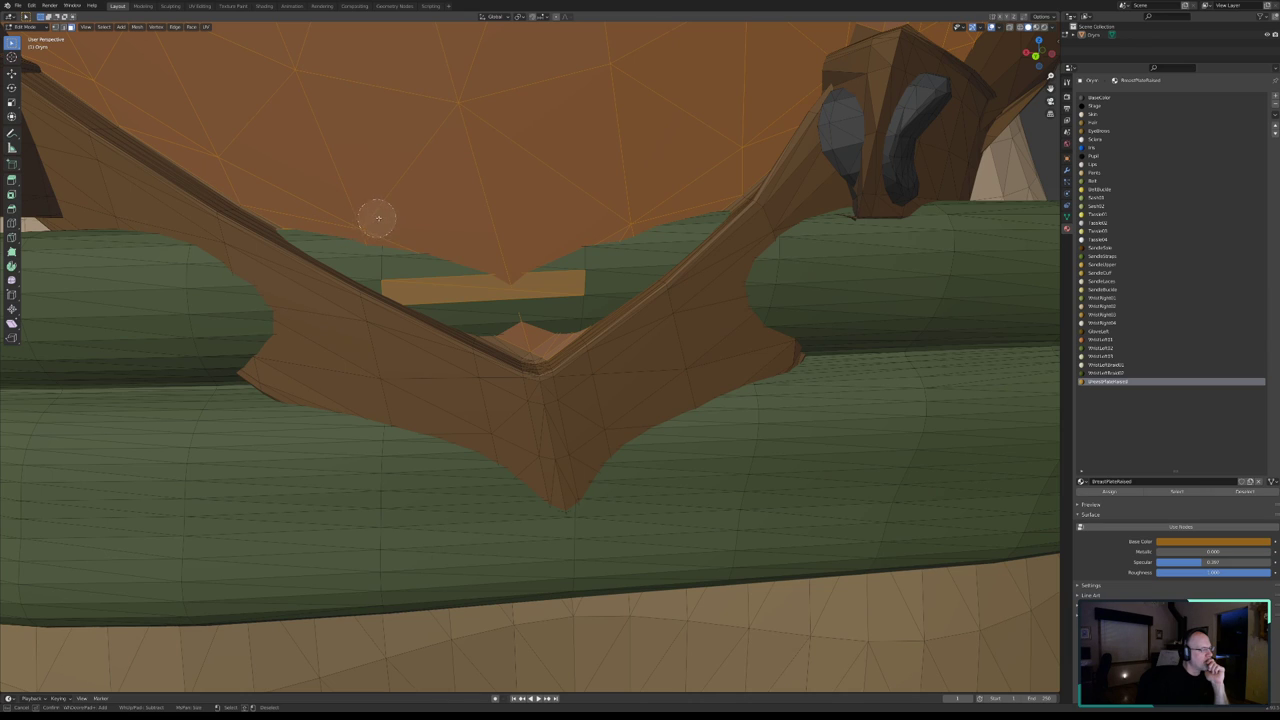
middle_drag(429, 289, 545, 340)
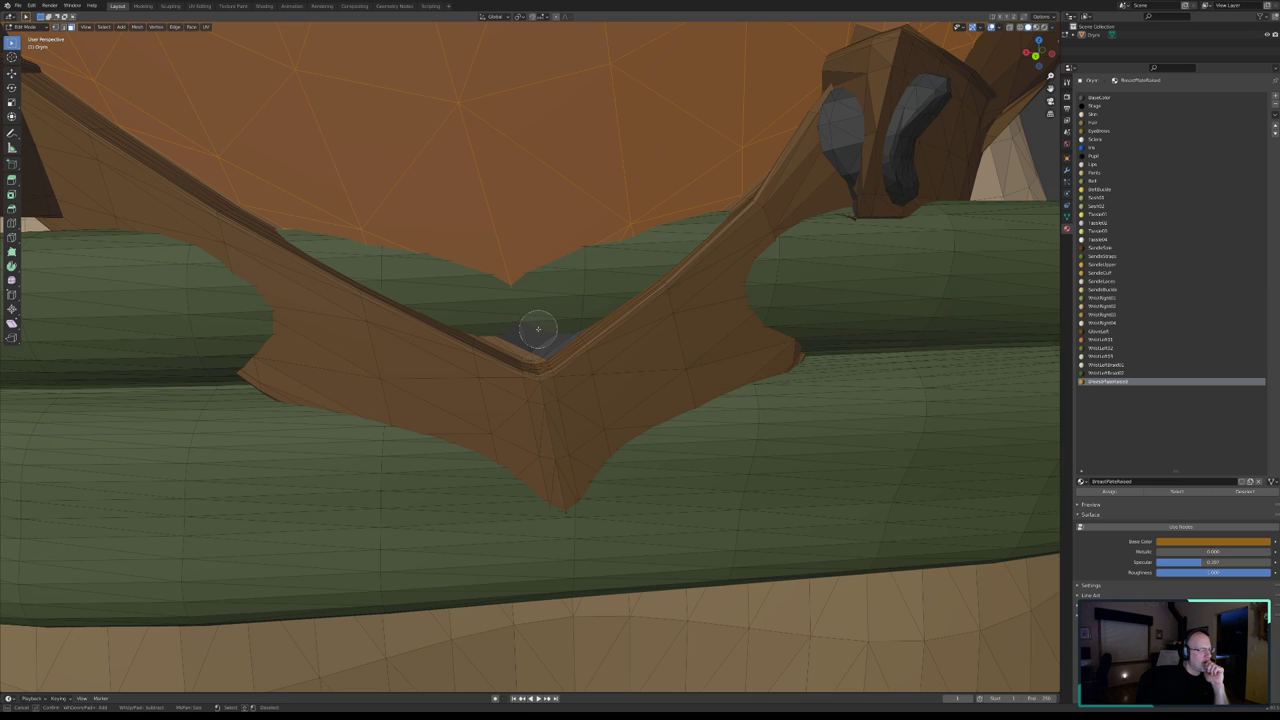
key(Escape)
scroll(530, 340, down, 8)
scroll(517, 333, down, 4)
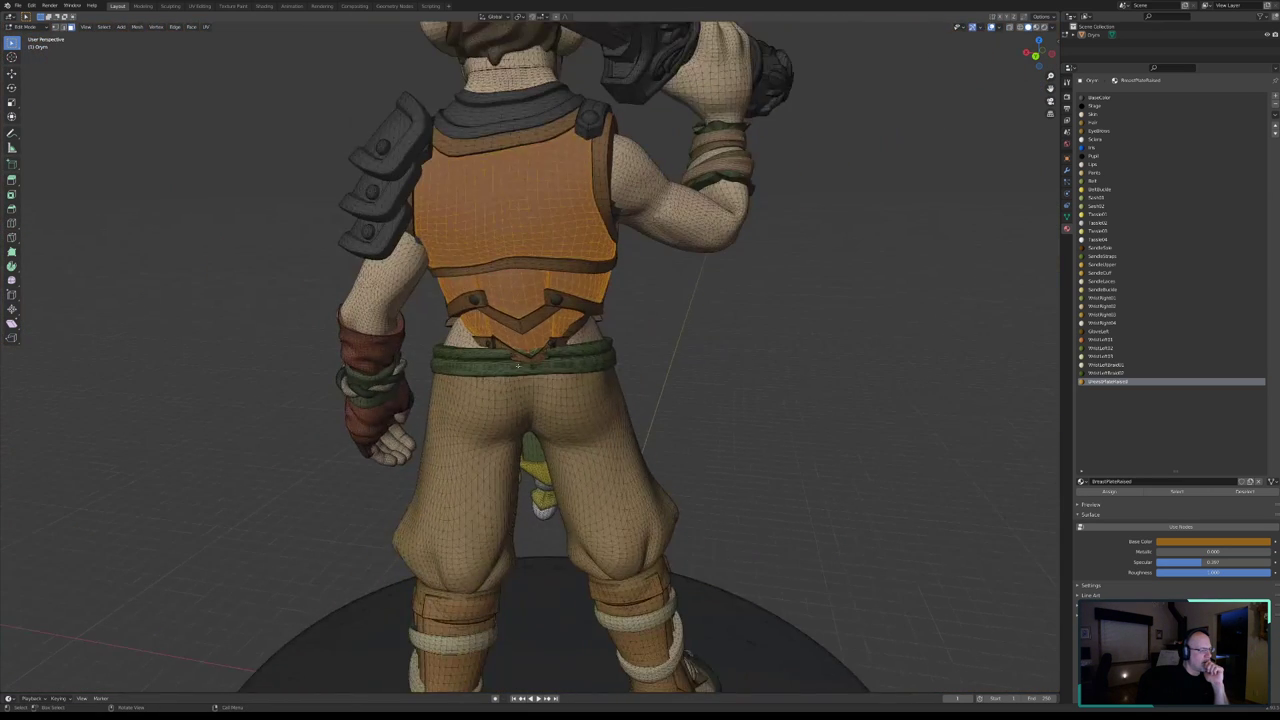
mouse_move(517, 333)
middle_down()
mouse_move(481, 367)
mouse_move(524, 366)
middle_up()
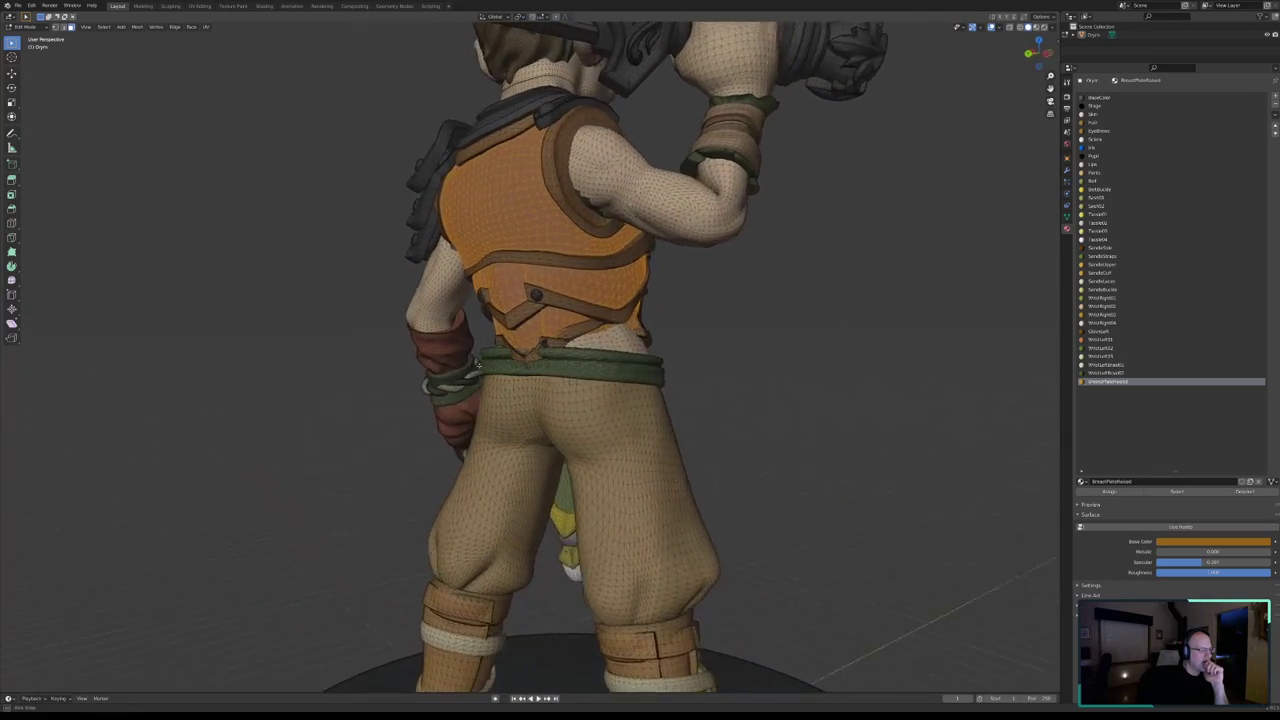
scroll(524, 366, up, 2)
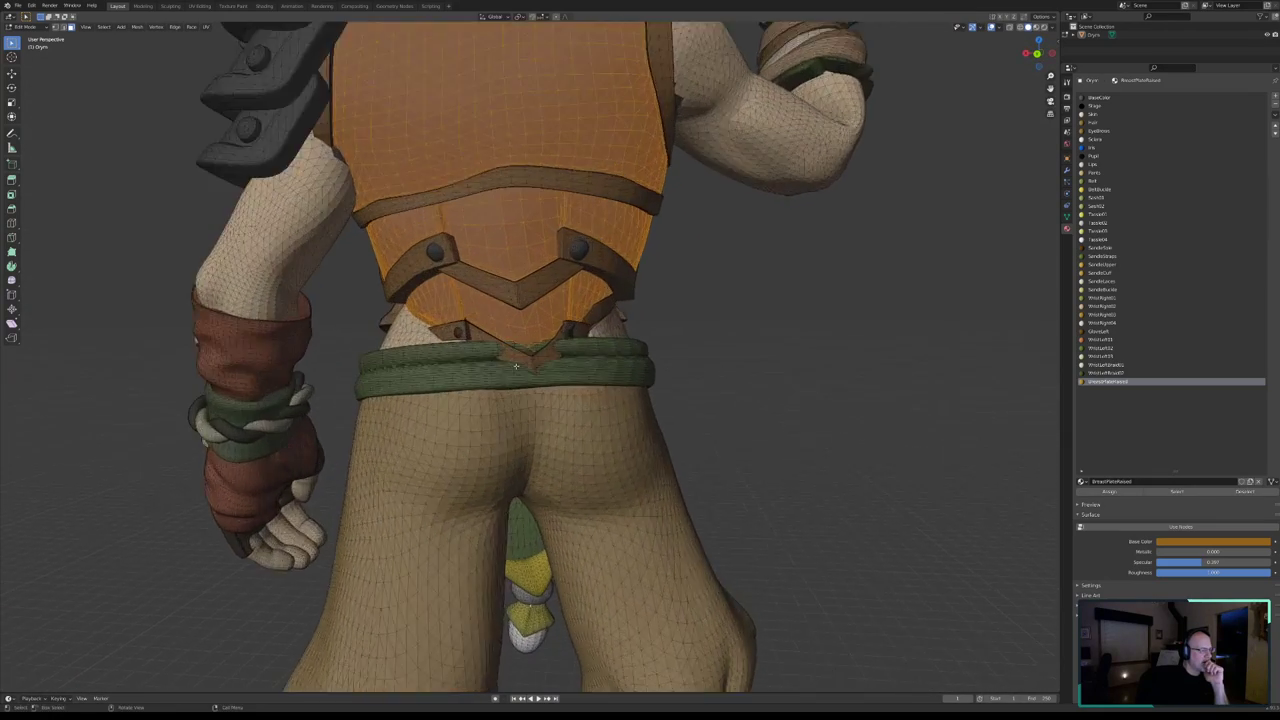
scroll(515, 364, up, 3)
scroll(510, 363, up, 2)
scroll(505, 362, up, 2)
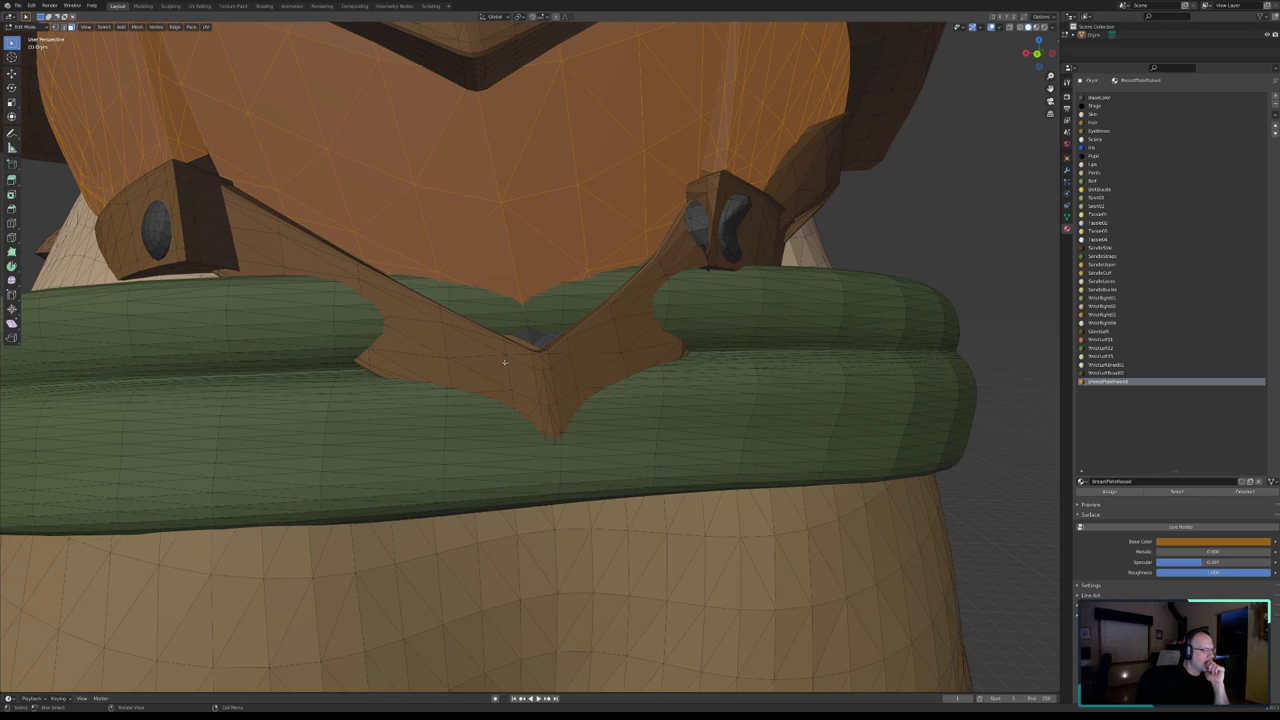
middle_drag(505, 362, 546, 367)
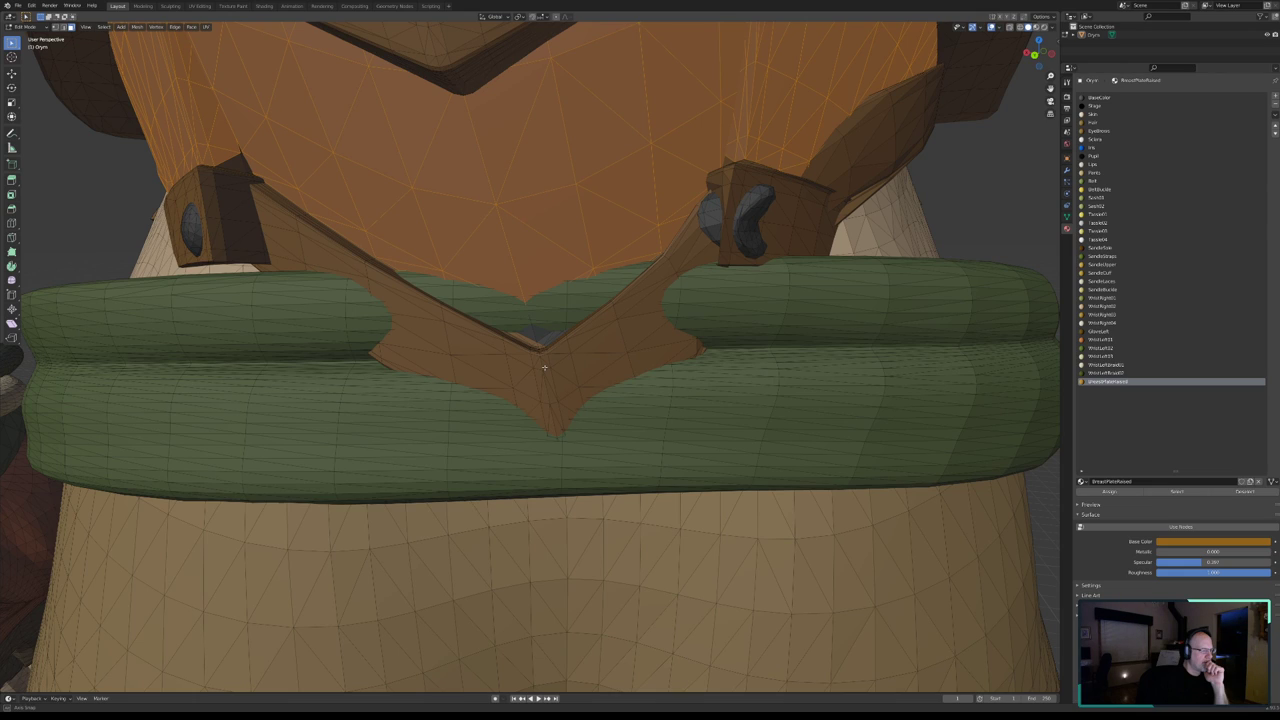
middle_drag(544, 367, 544, 367)
scroll(552, 337, down, 3)
scroll(545, 339, down, 5)
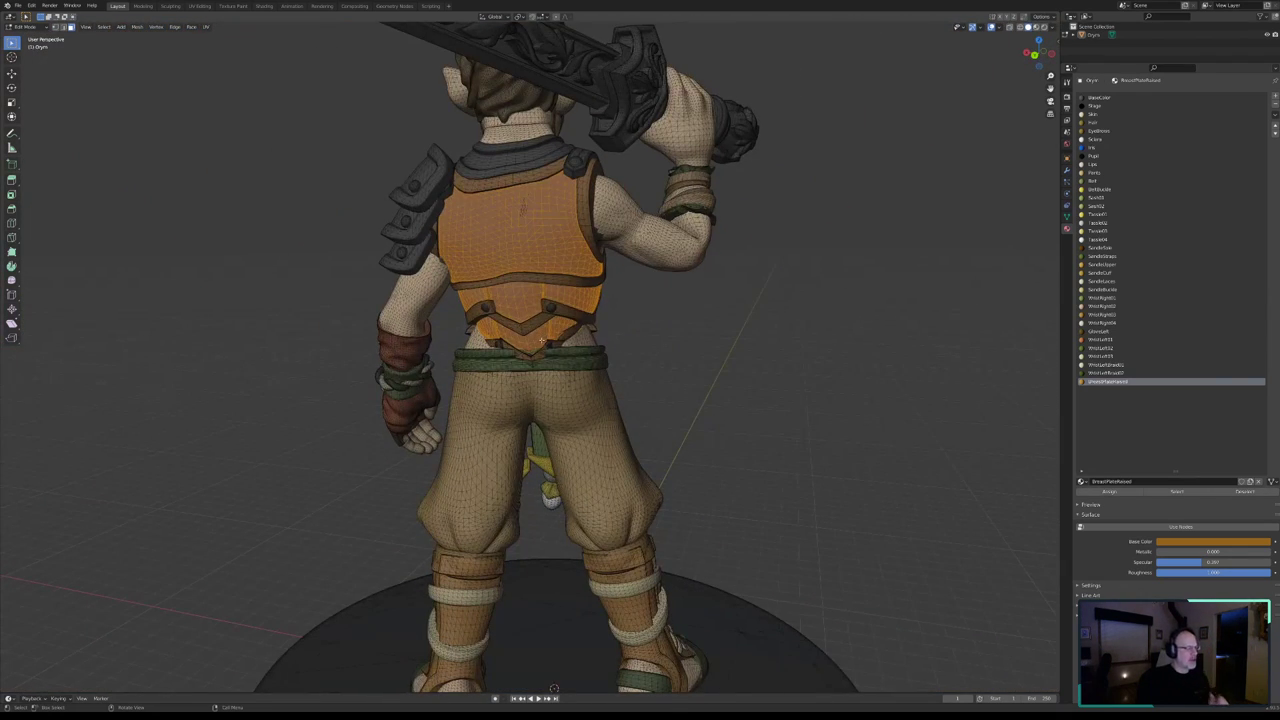
mouse_move(541, 341)
middle_down()
mouse_move(680, 645)
mouse_move(742, 630)
mouse_move(560, 640)
mouse_move(592, 643)
middle_up()
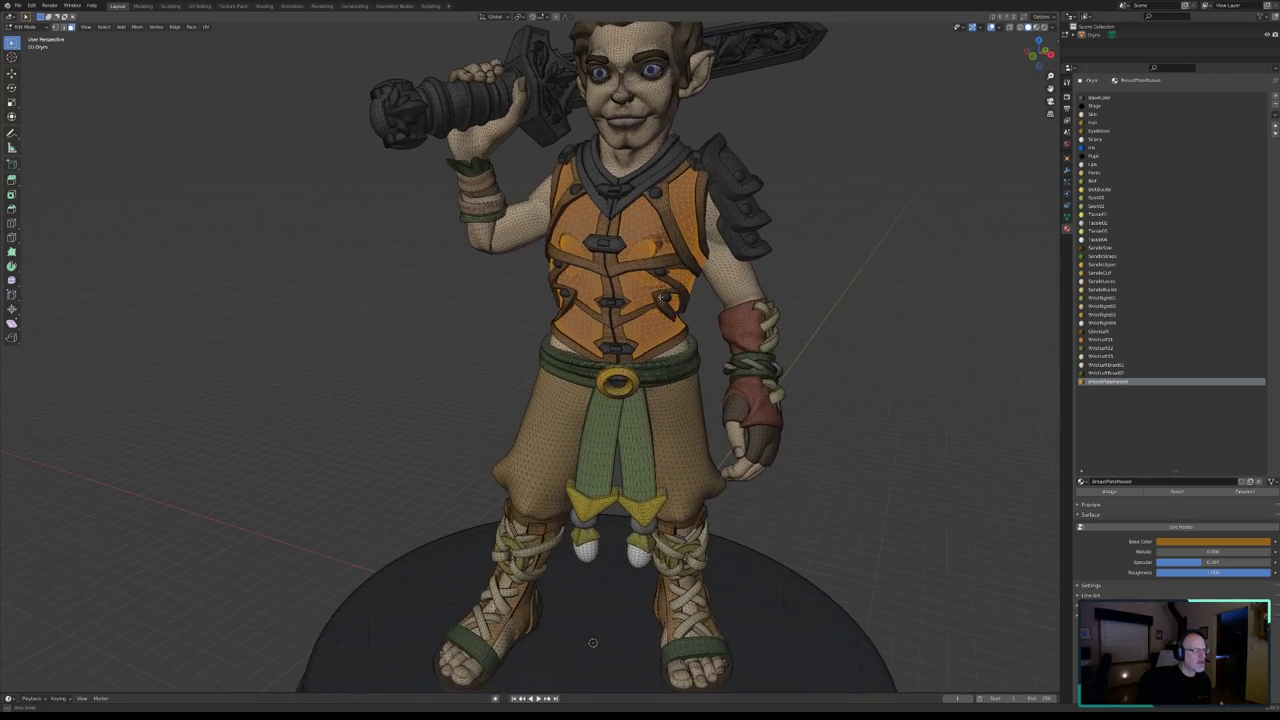
- Add a material slot with a new material named 'BandsInner'
click(1274, 96)
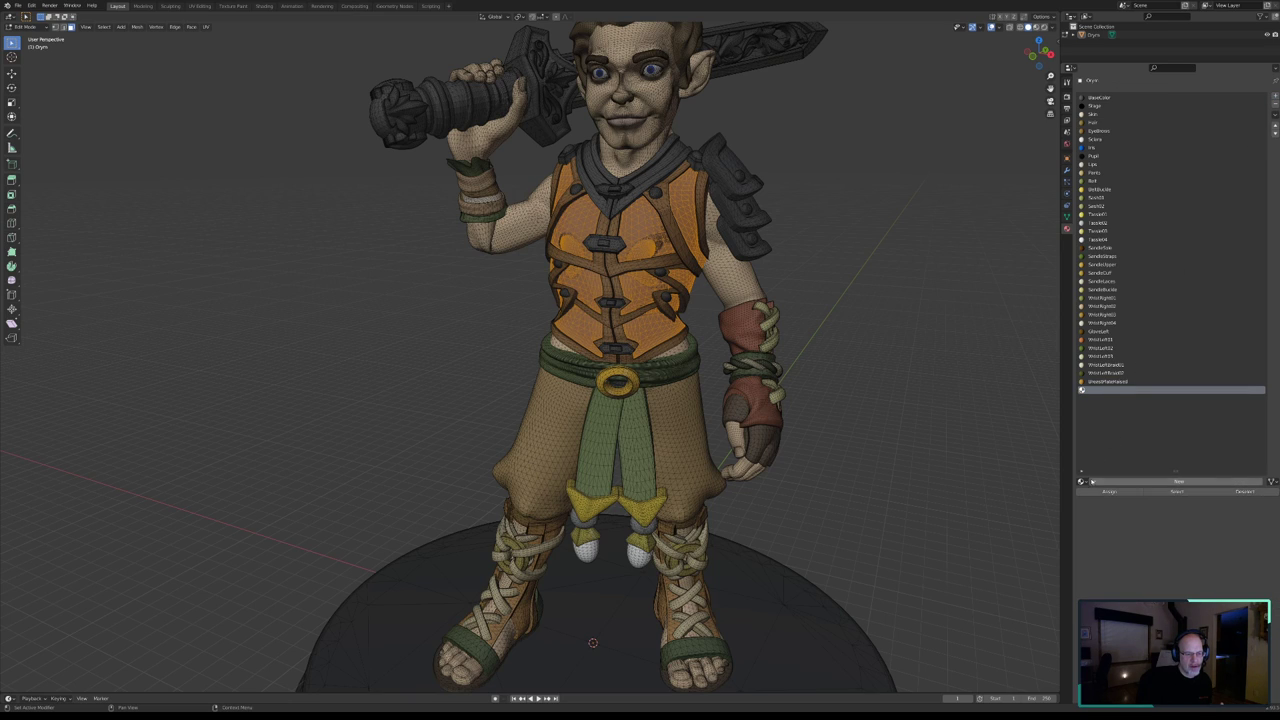
click(1161, 481)
double_click(1105, 481)
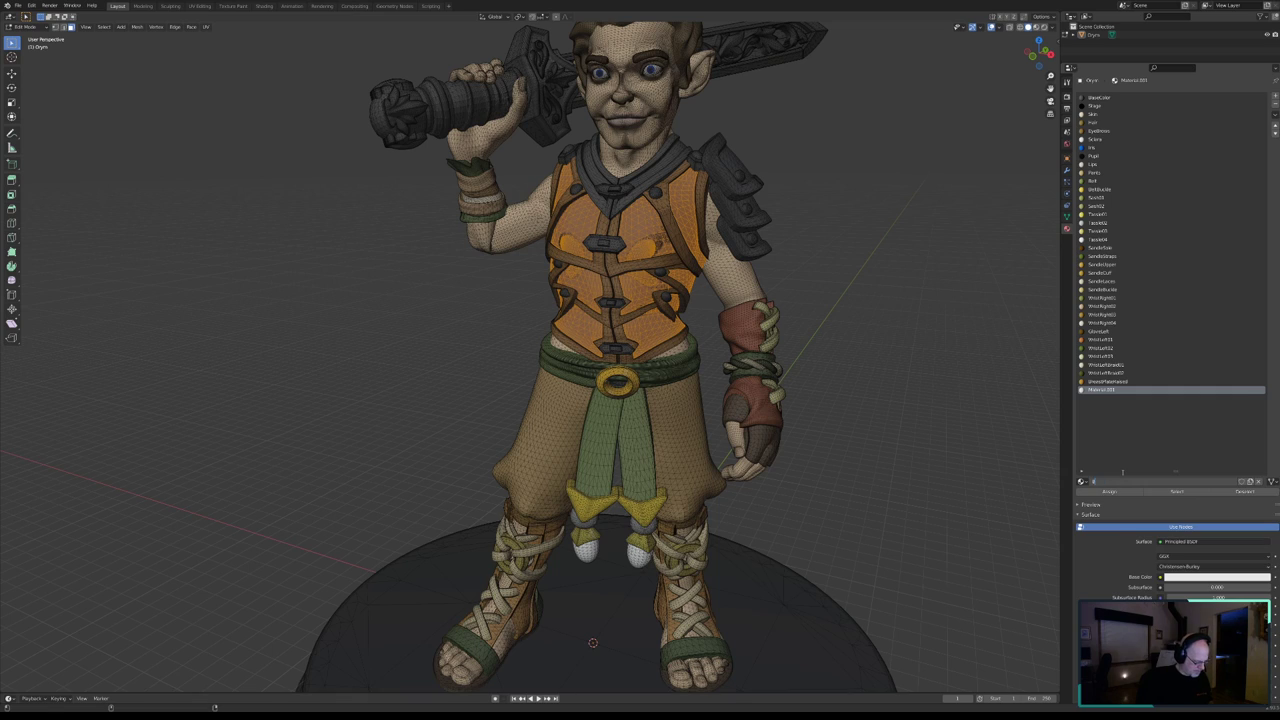
text(Band)
text(s)
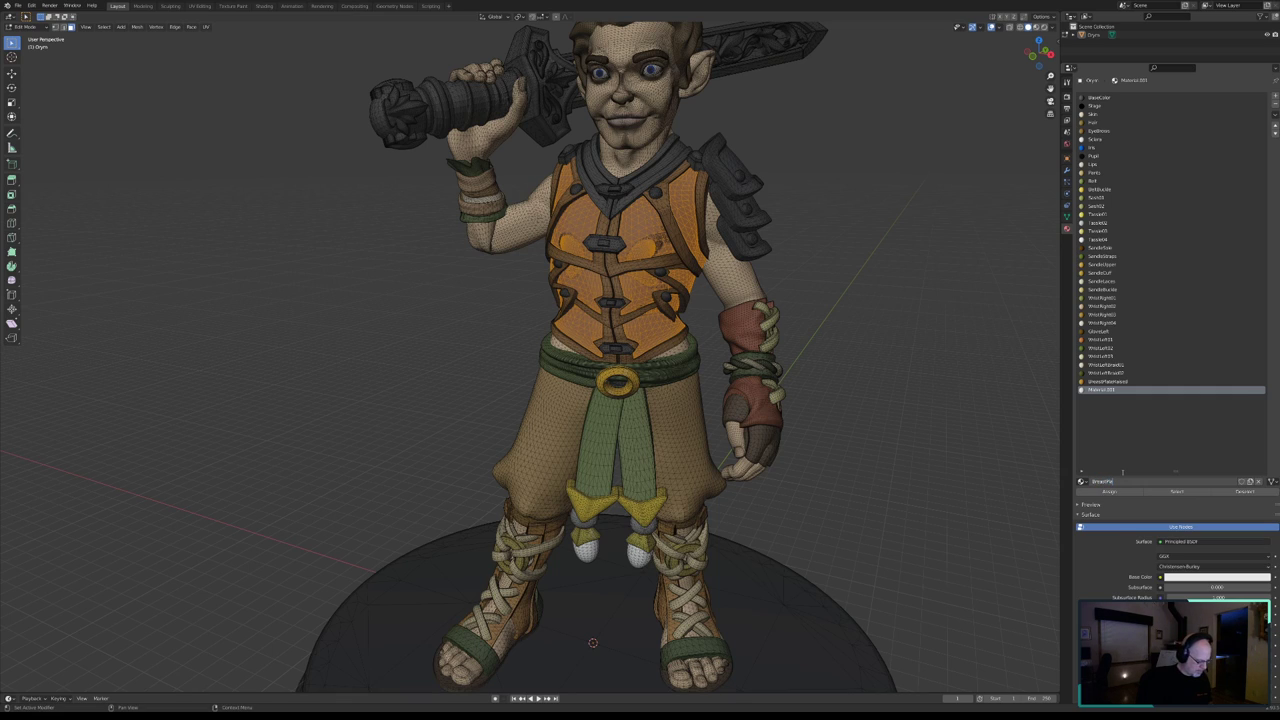
text(Inner)
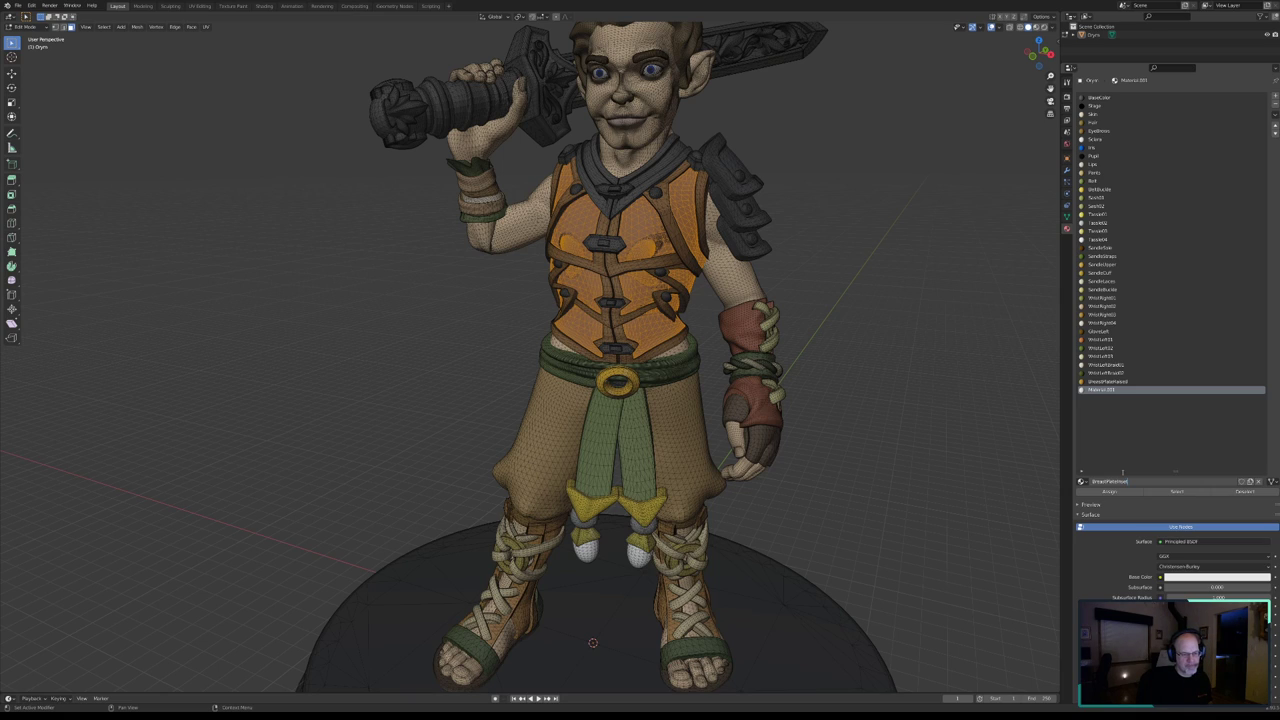
key(Return)
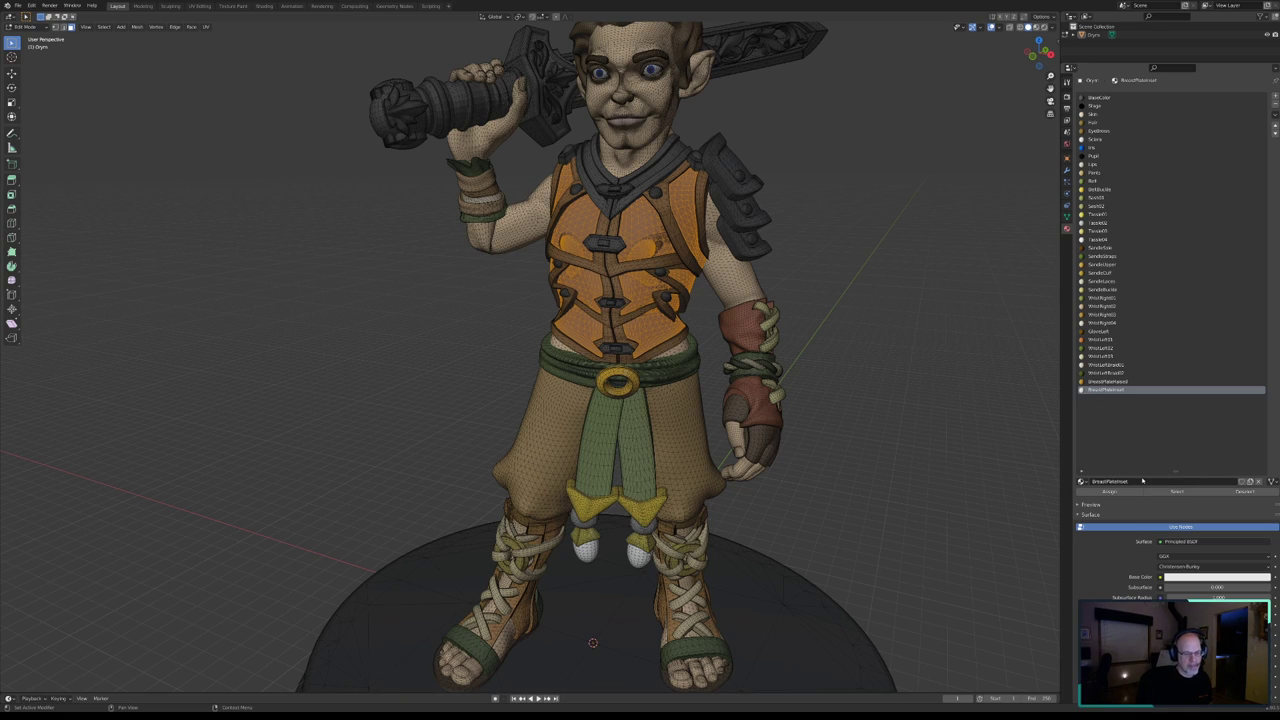
- Turn off Use Nodes, set roughness to 1.000, and eyedrop a slightly brightened olive base colour
click(1173, 528)
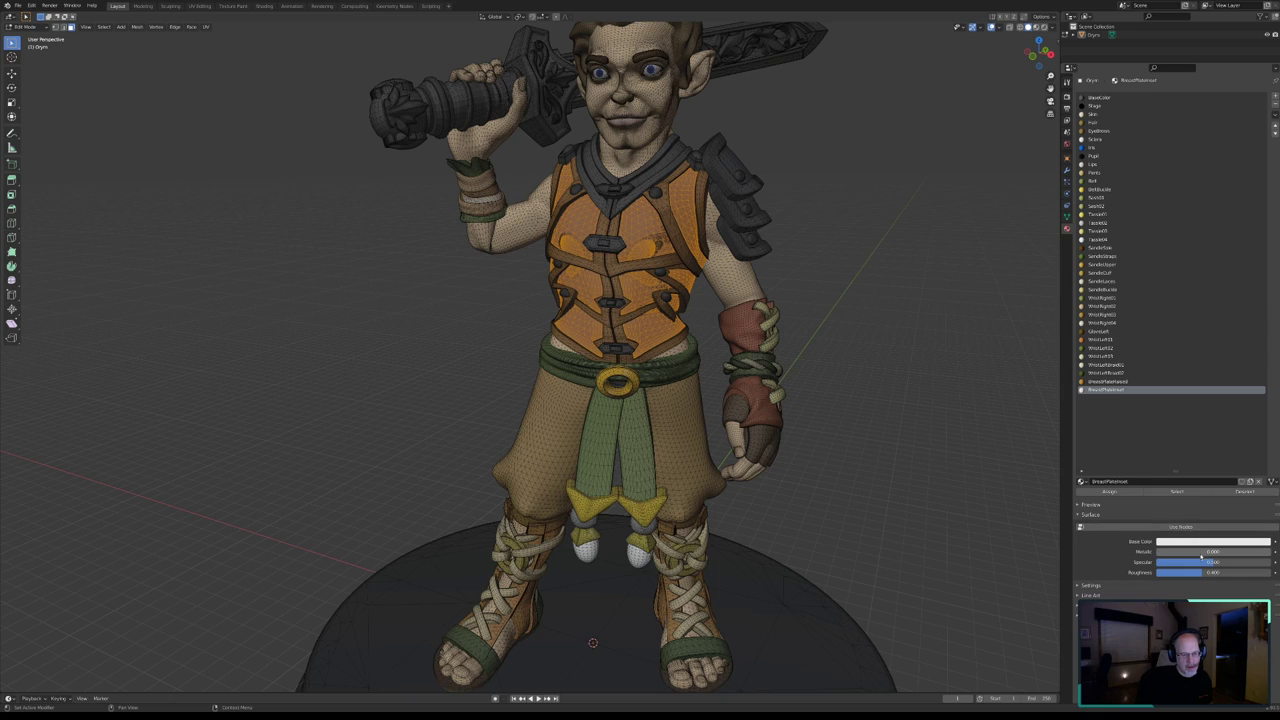
drag(1185, 572, 1270, 572)
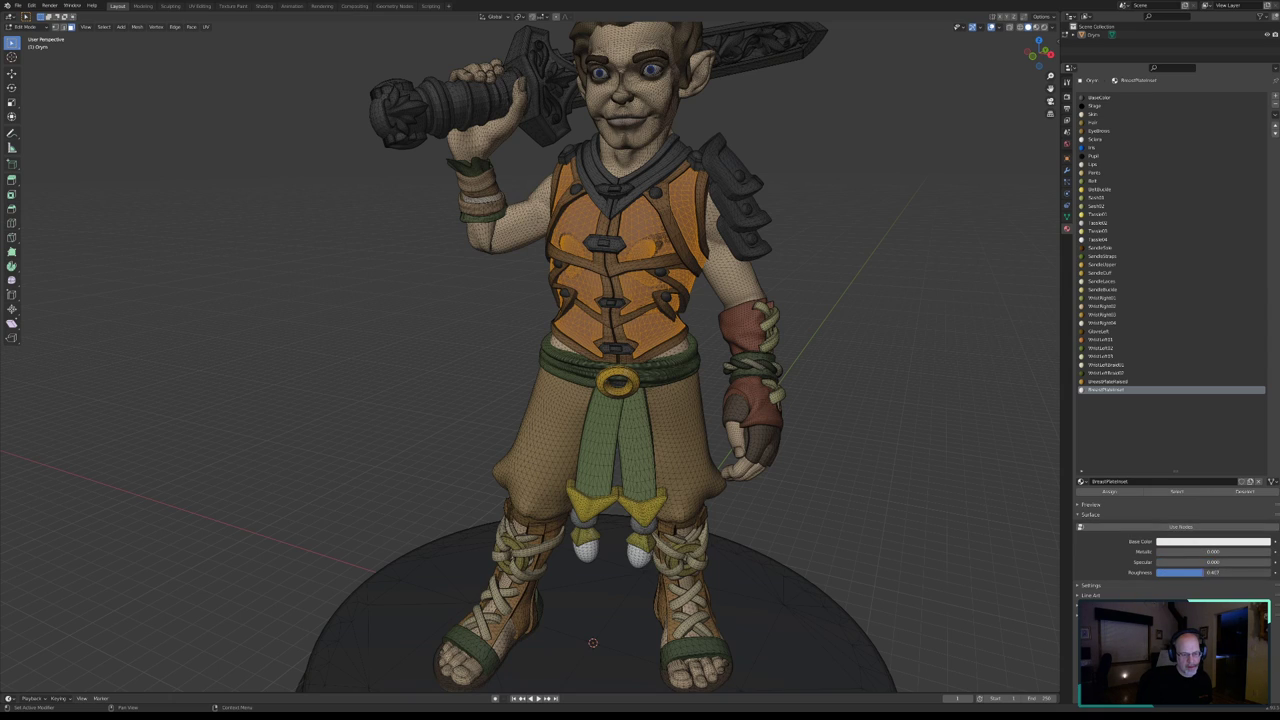
click(1219, 542)
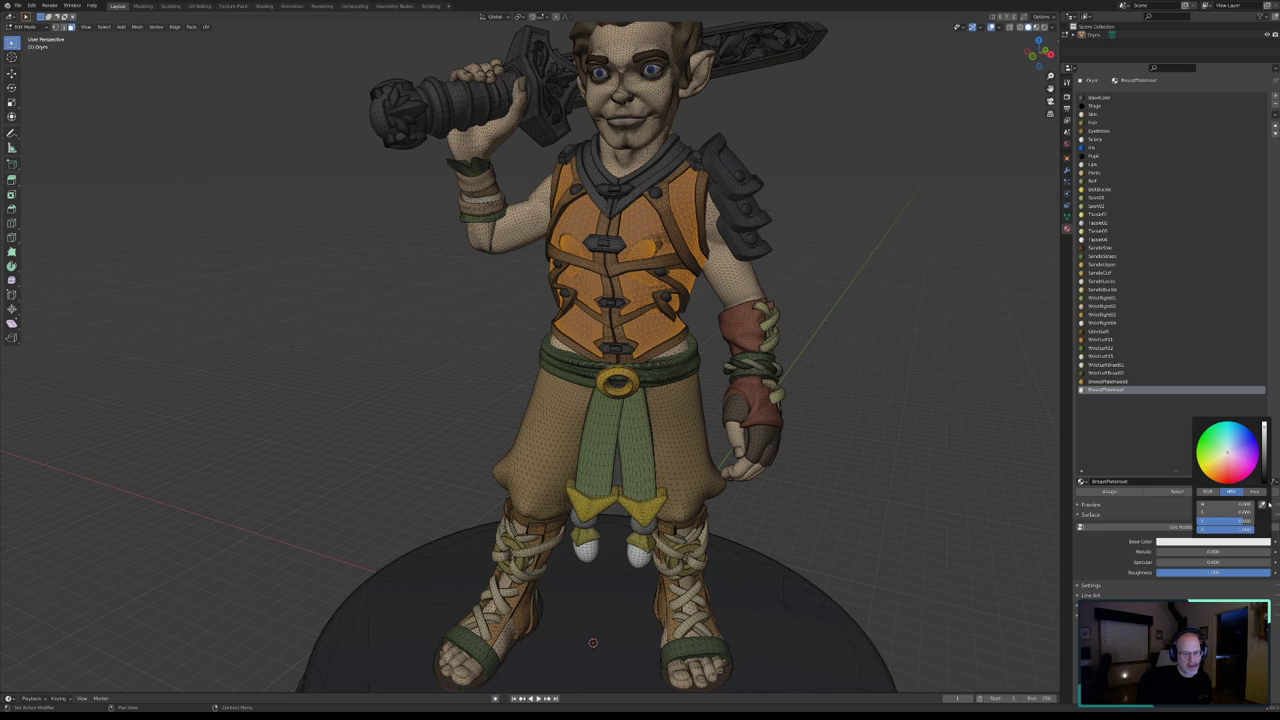
click(1262, 505)
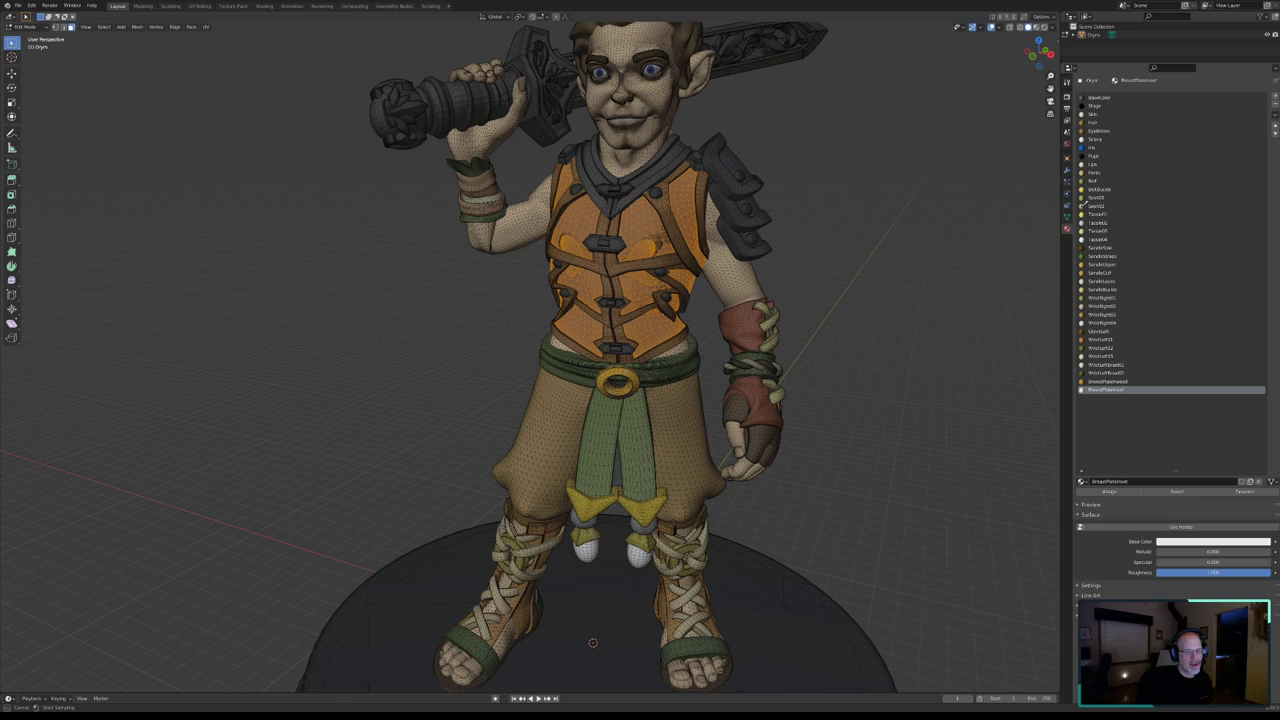
click(1081, 205)
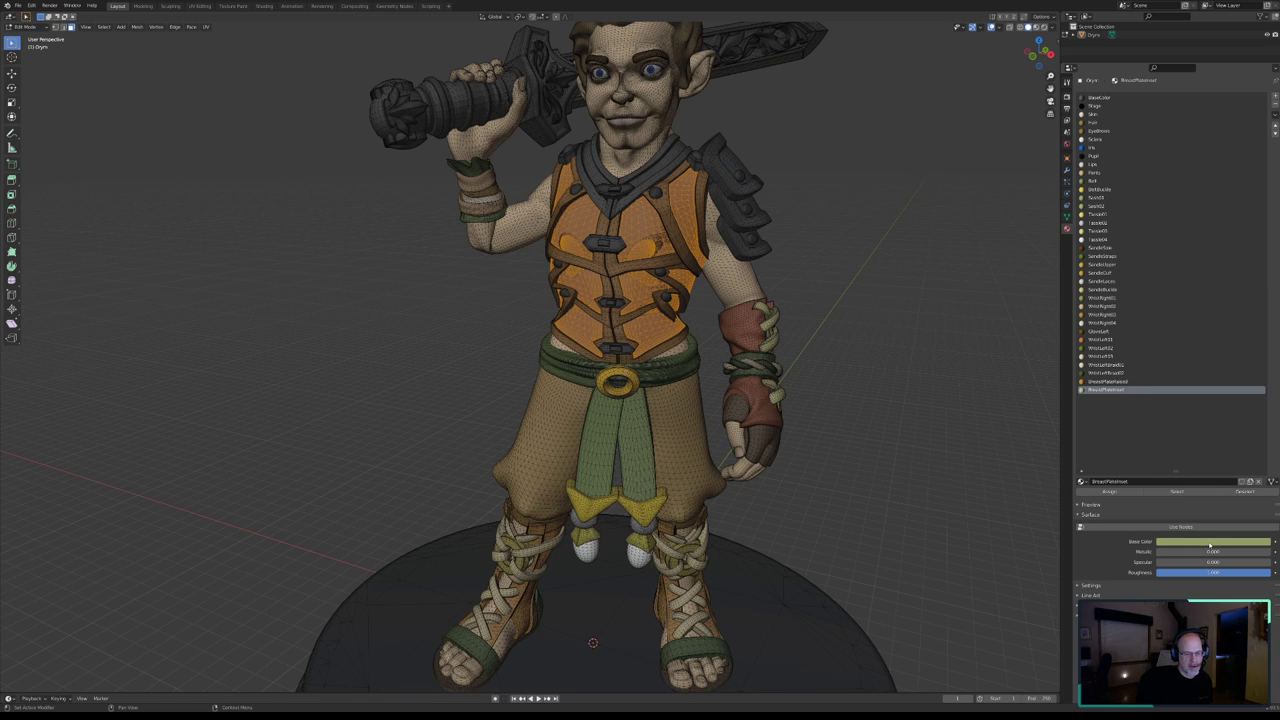
click(1212, 543)
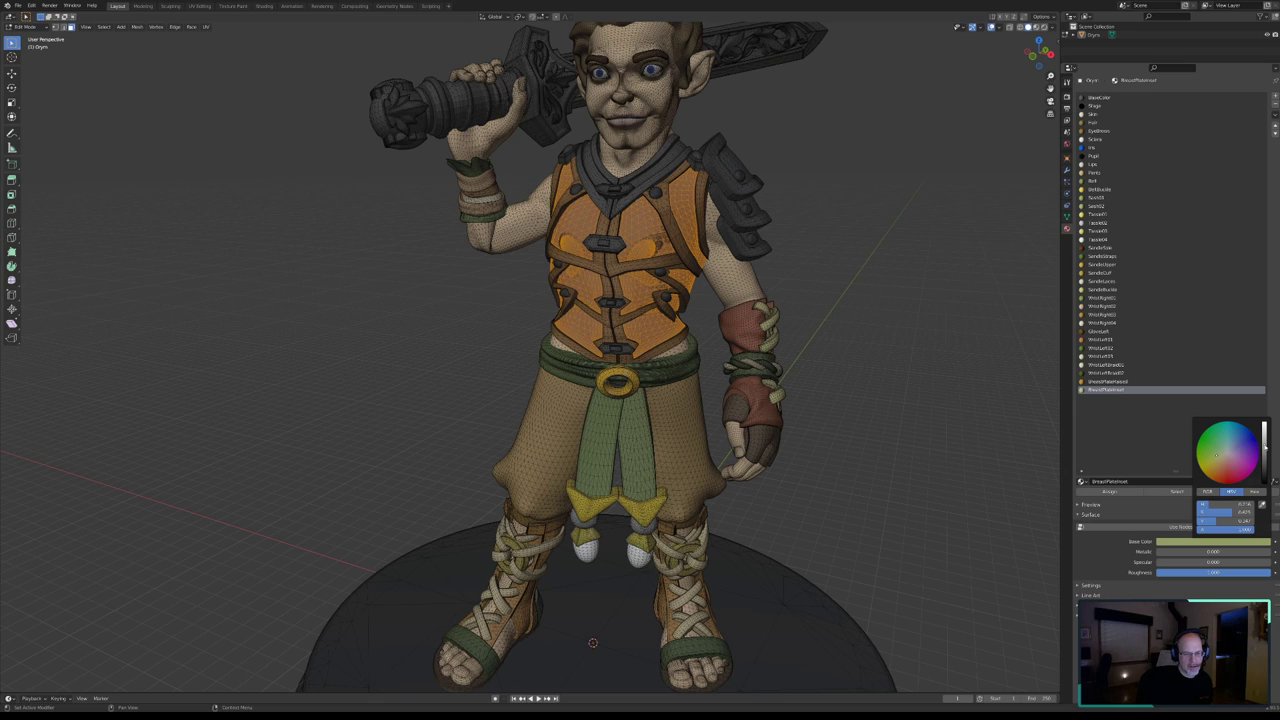
drag(1225, 520, 1240, 520)
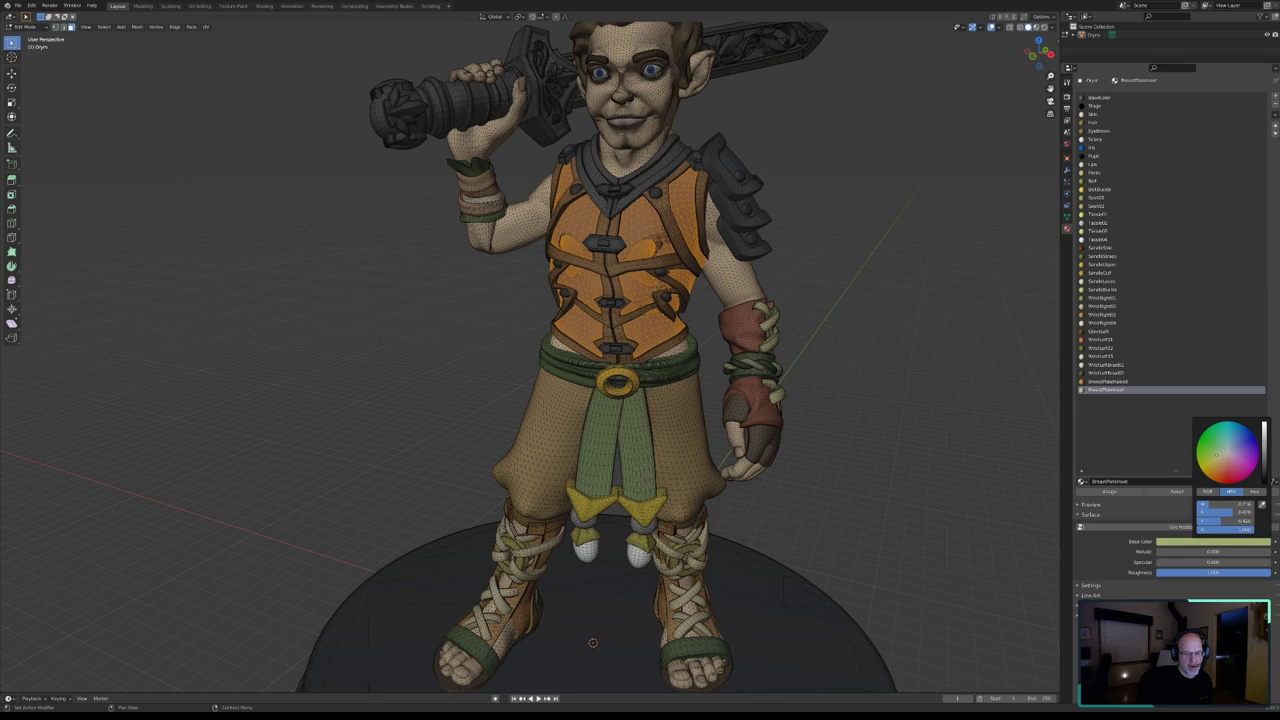
- Assign BandsInner to the selected breastplate faces, then darken its base colour to deep green
click(1108, 492)
click(1238, 494)
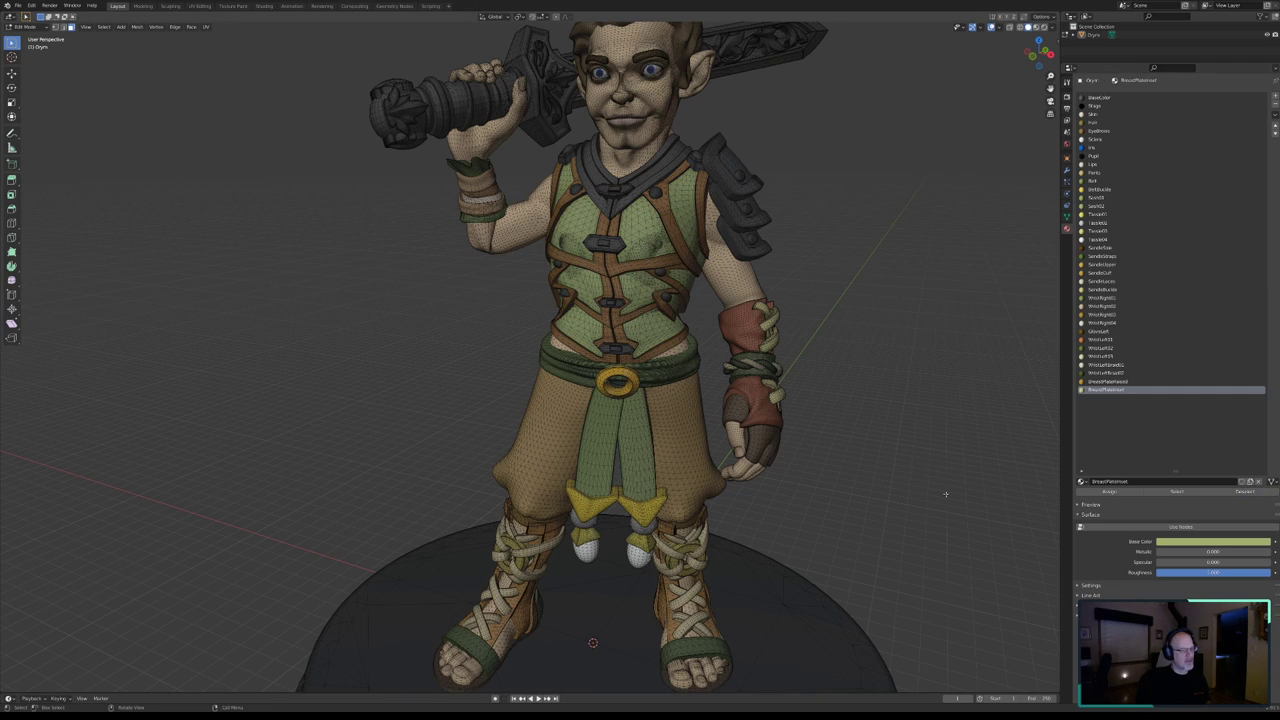
click(1204, 543)
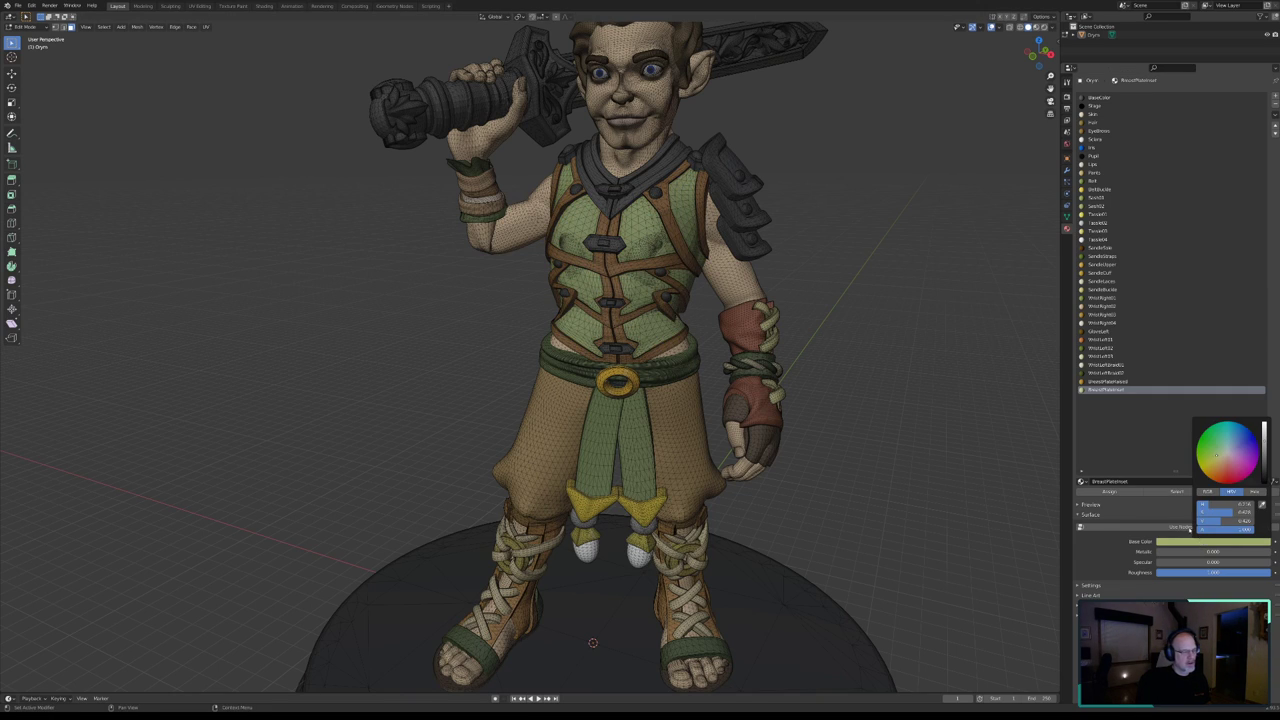
click(1213, 544)
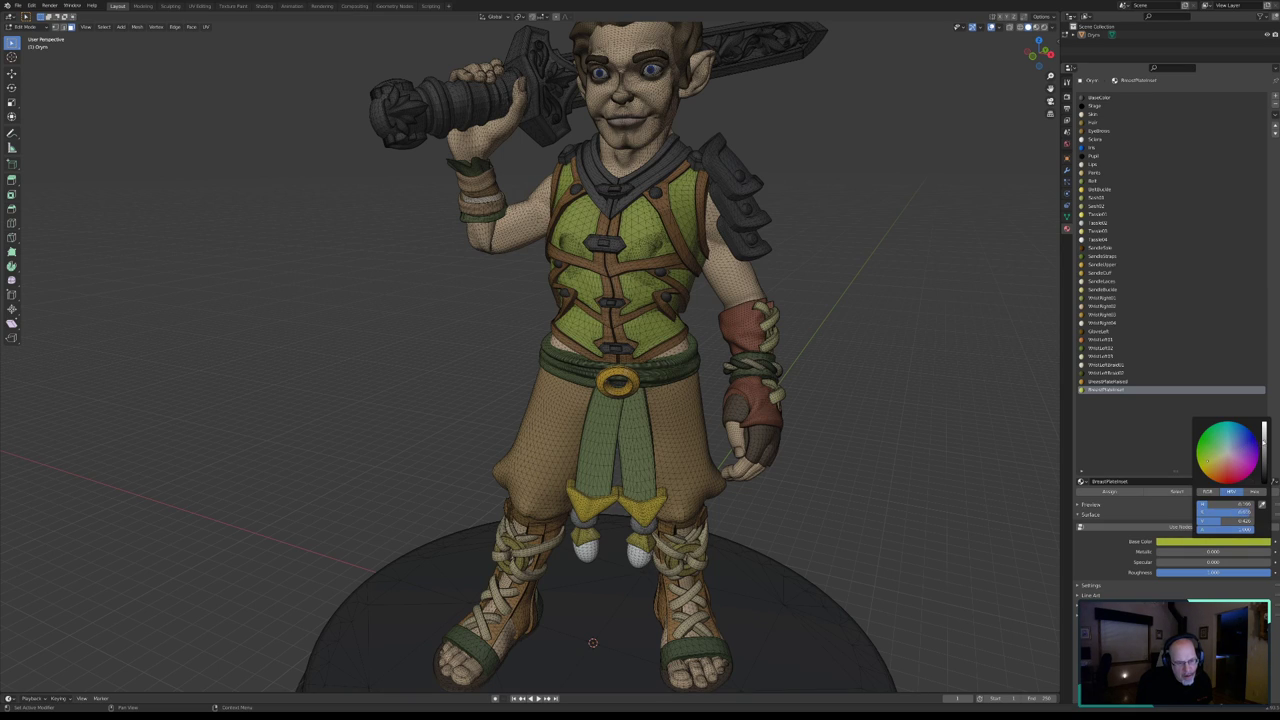
drag(1240, 520, 1210, 520)
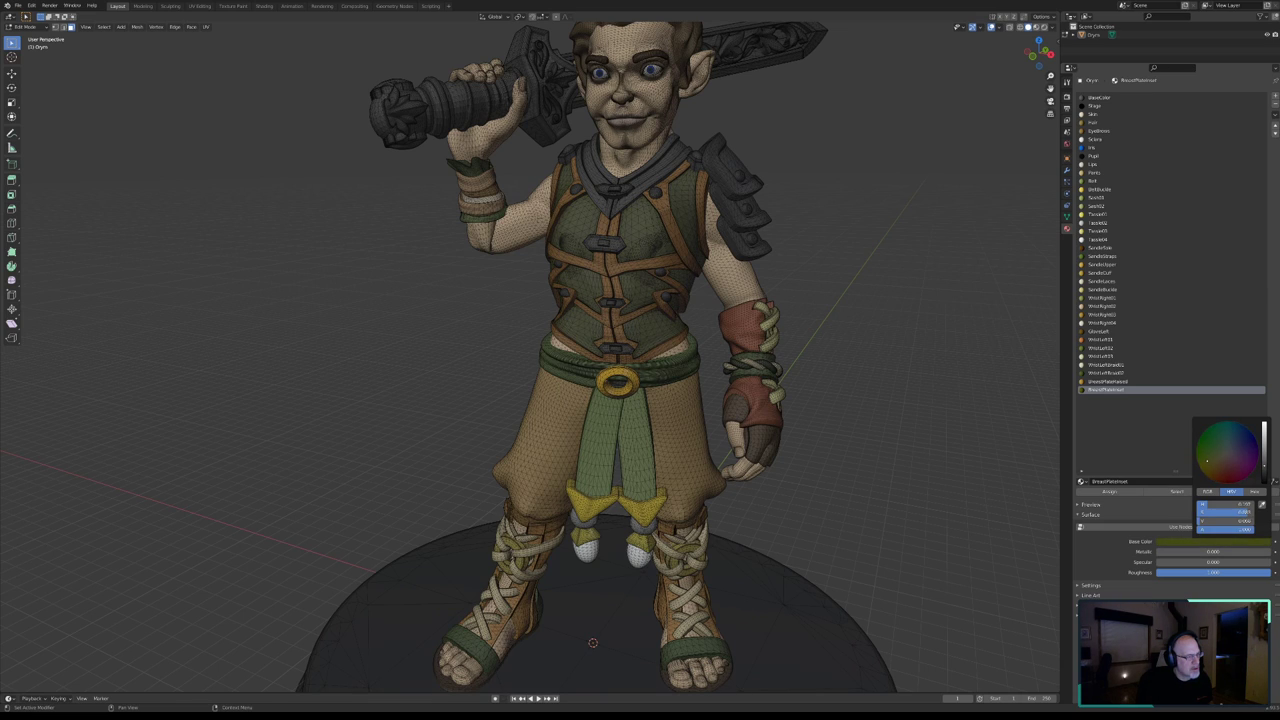
click(1206, 458)
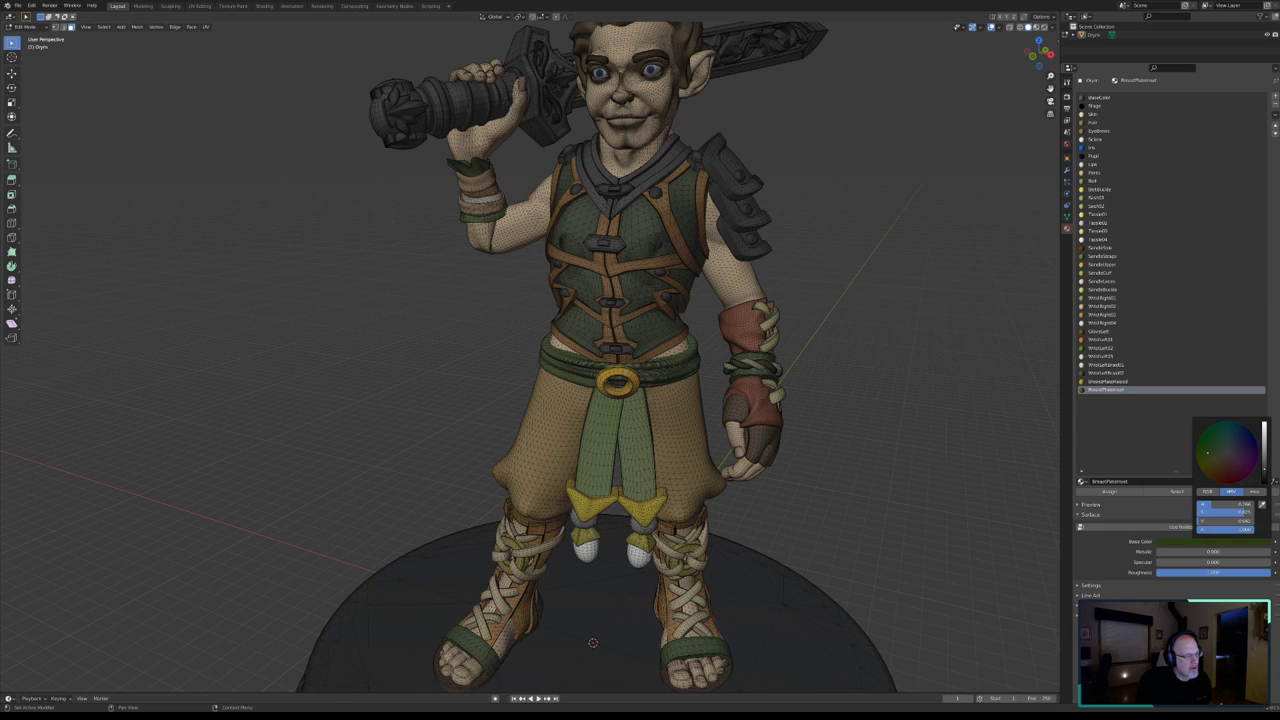
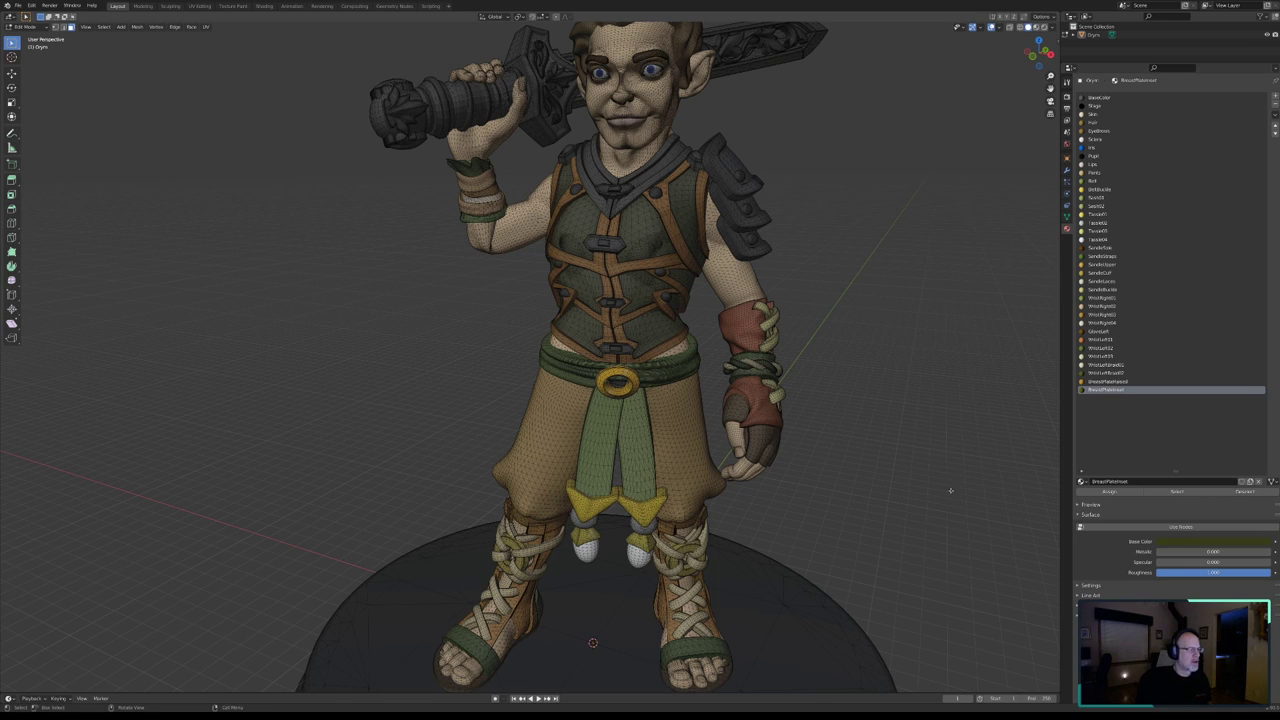
- Save the elf warrior scene to Dryni.blend from the File menu
scroll(950, 490, down, 3)
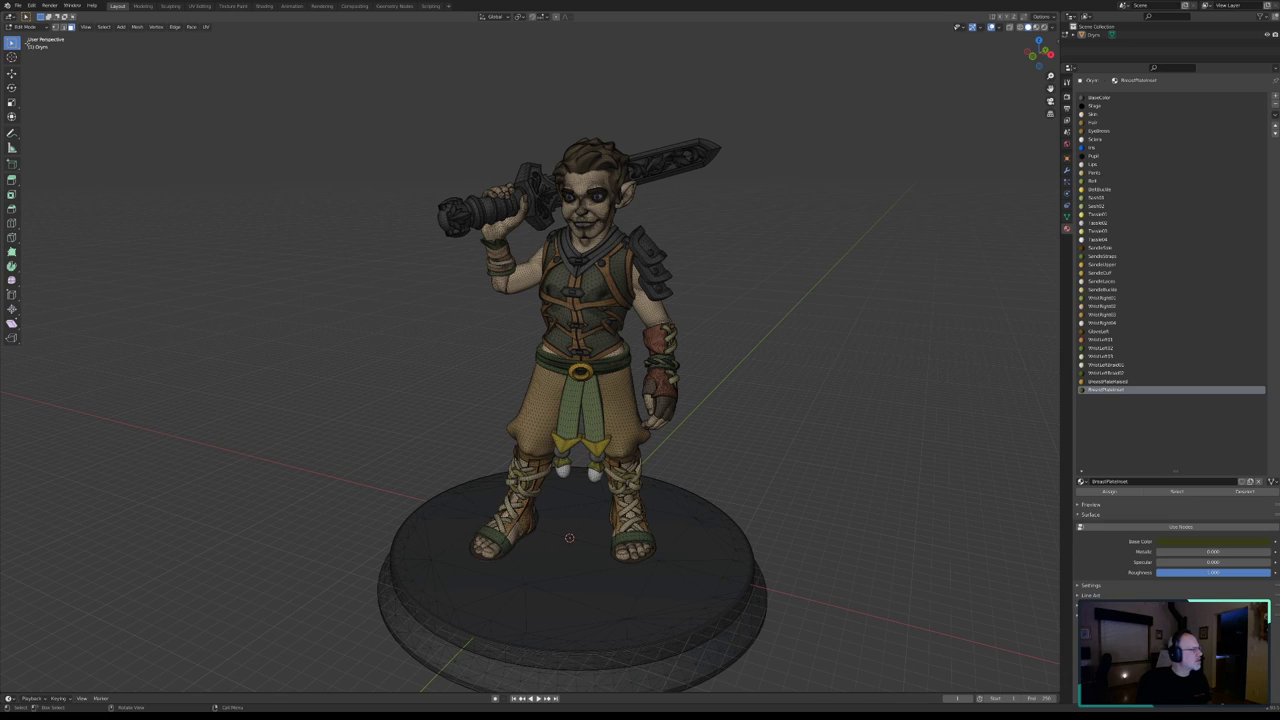
click(17, 5)
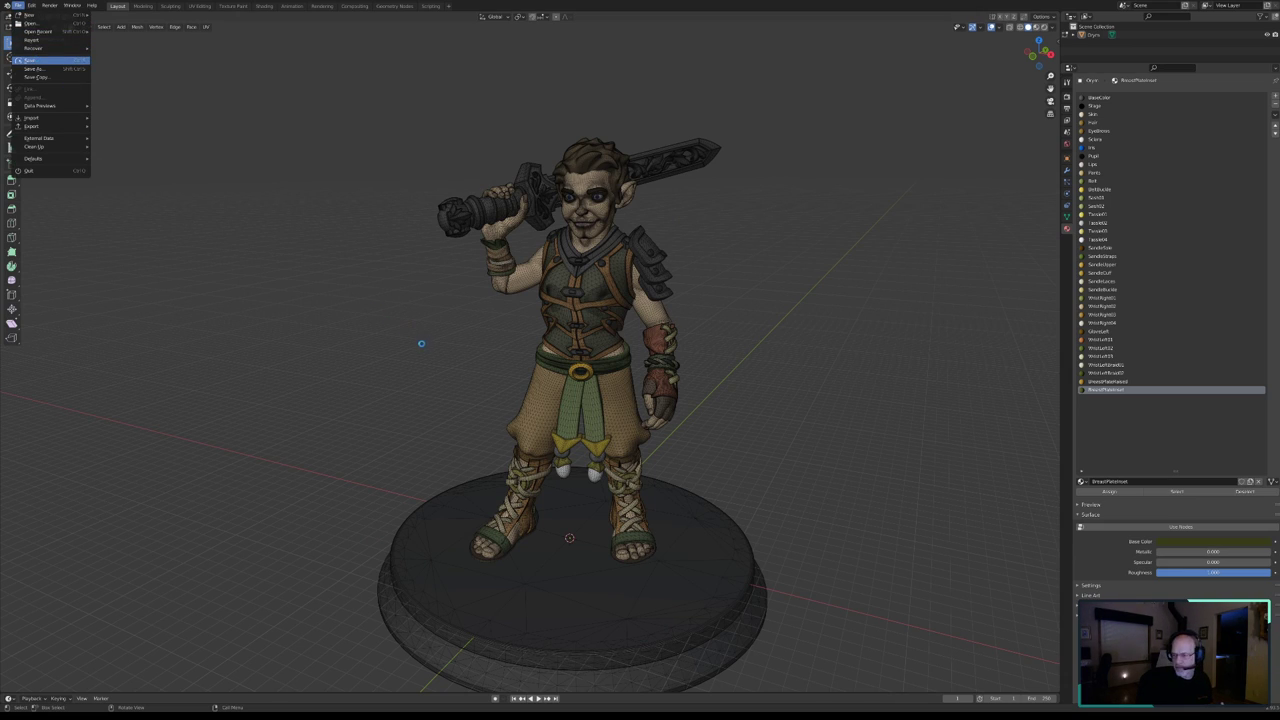
click(30, 60)
- Orbit and zoom in close on the V-shaped strap notch at the back of the belt
mouse_move(460, 337)
middle_down()
mouse_move(558, 342)
mouse_move(524, 341)
middle_up()
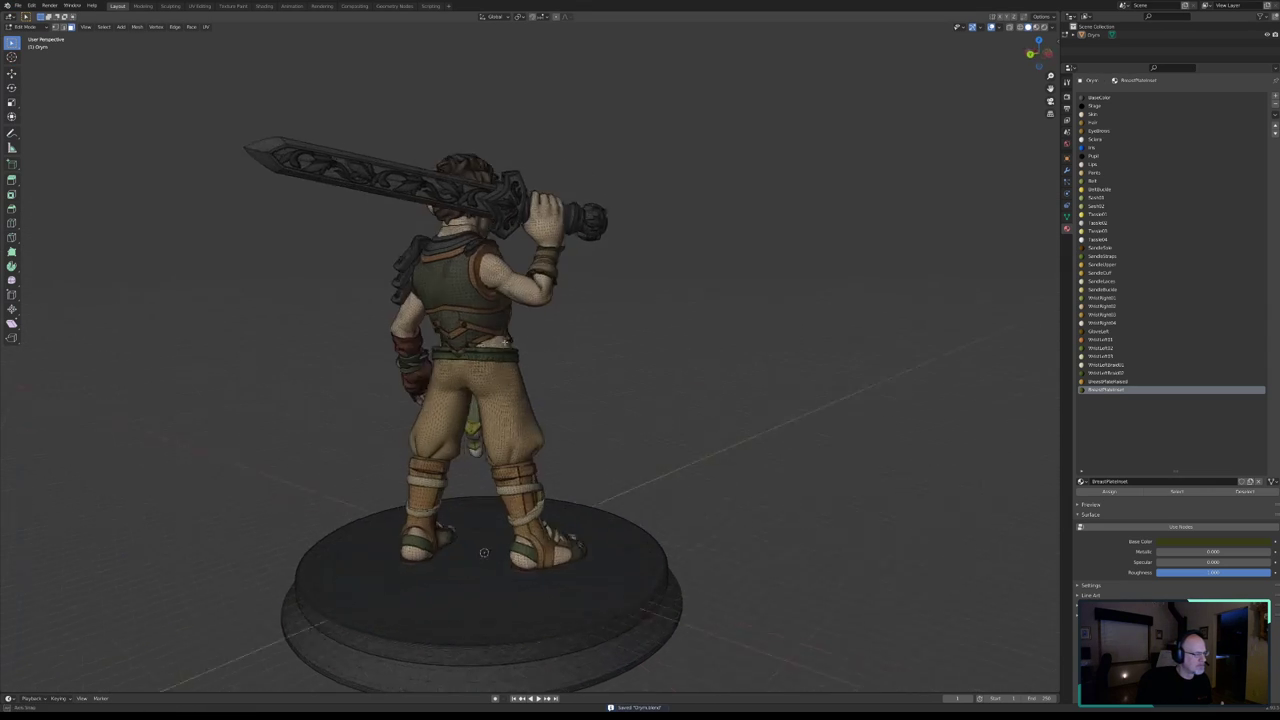
scroll(478, 369, up, 4)
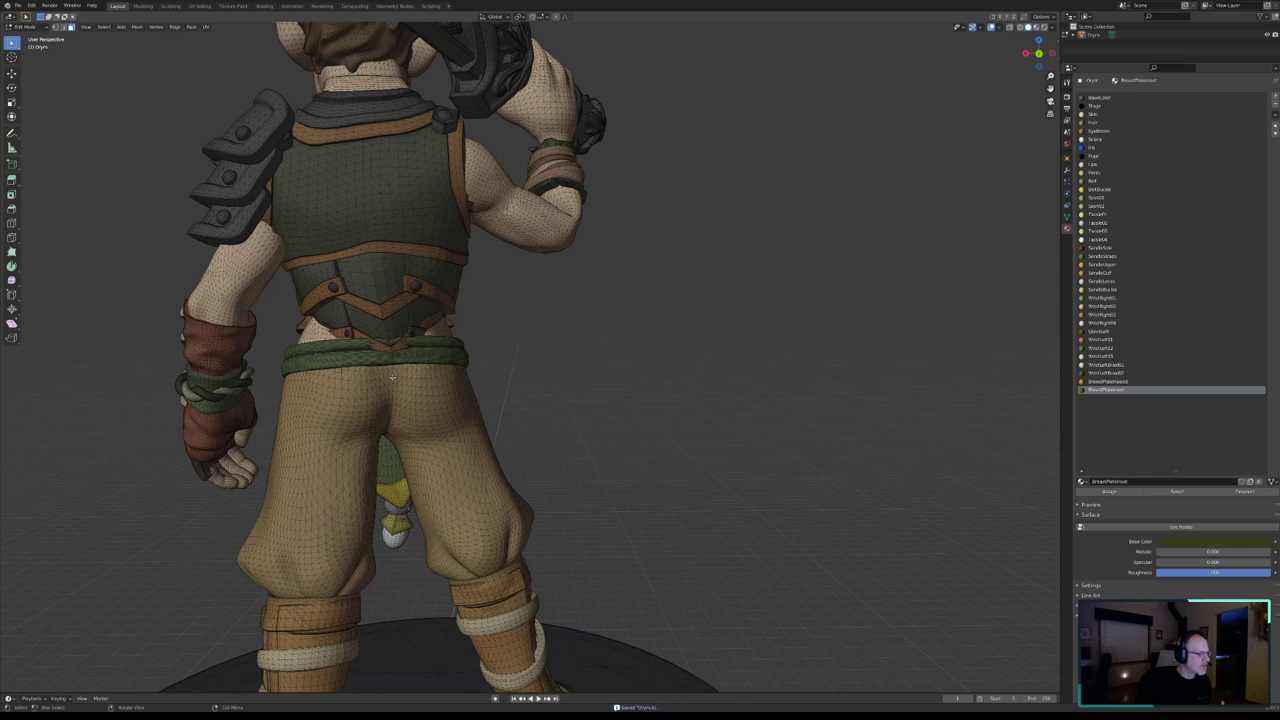
mouse_move(392, 377)
middle_down()
mouse_move(303, 362)
mouse_move(629, 342)
mouse_move(665, 360)
middle_up()
scroll(355, 365, up, 3)
scroll(348, 363, up, 2)
scroll(671, 364, up, 3)
scroll(671, 364, up, 2)
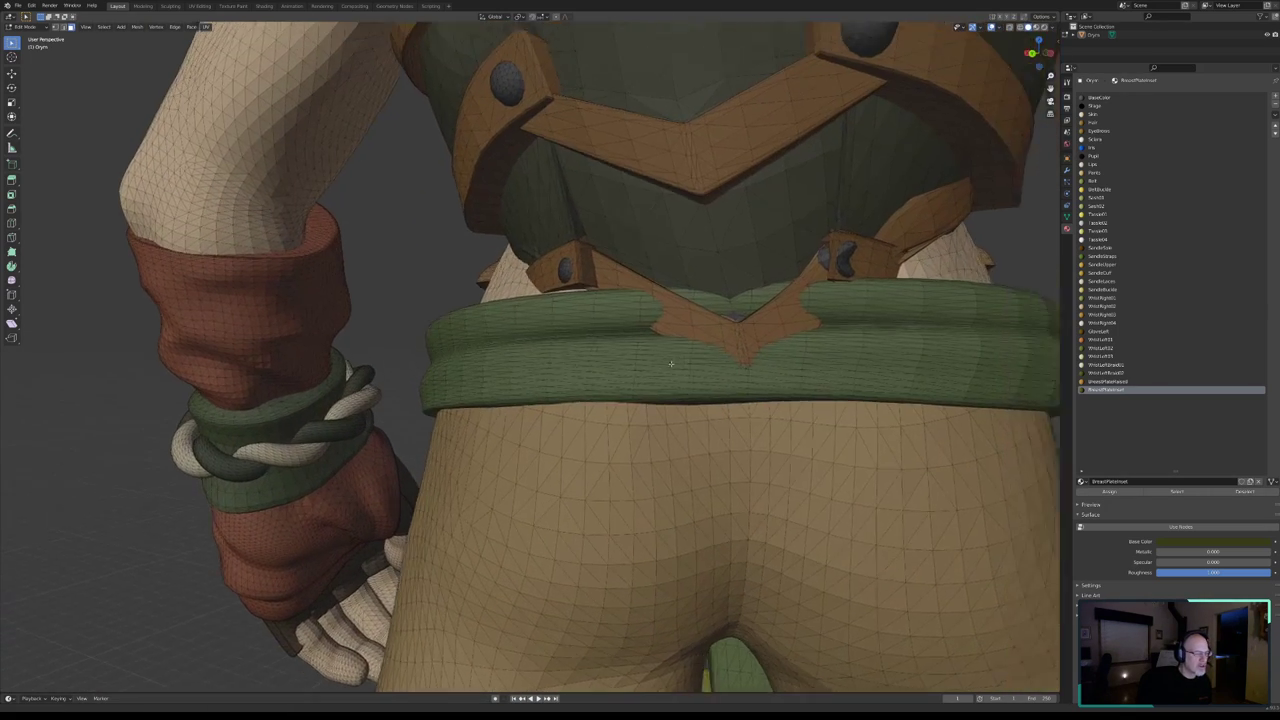
scroll(671, 364, up, 1)
scroll(667, 370, up, 1)
scroll(662, 377, up, 1)
scroll(657, 384, up, 1)
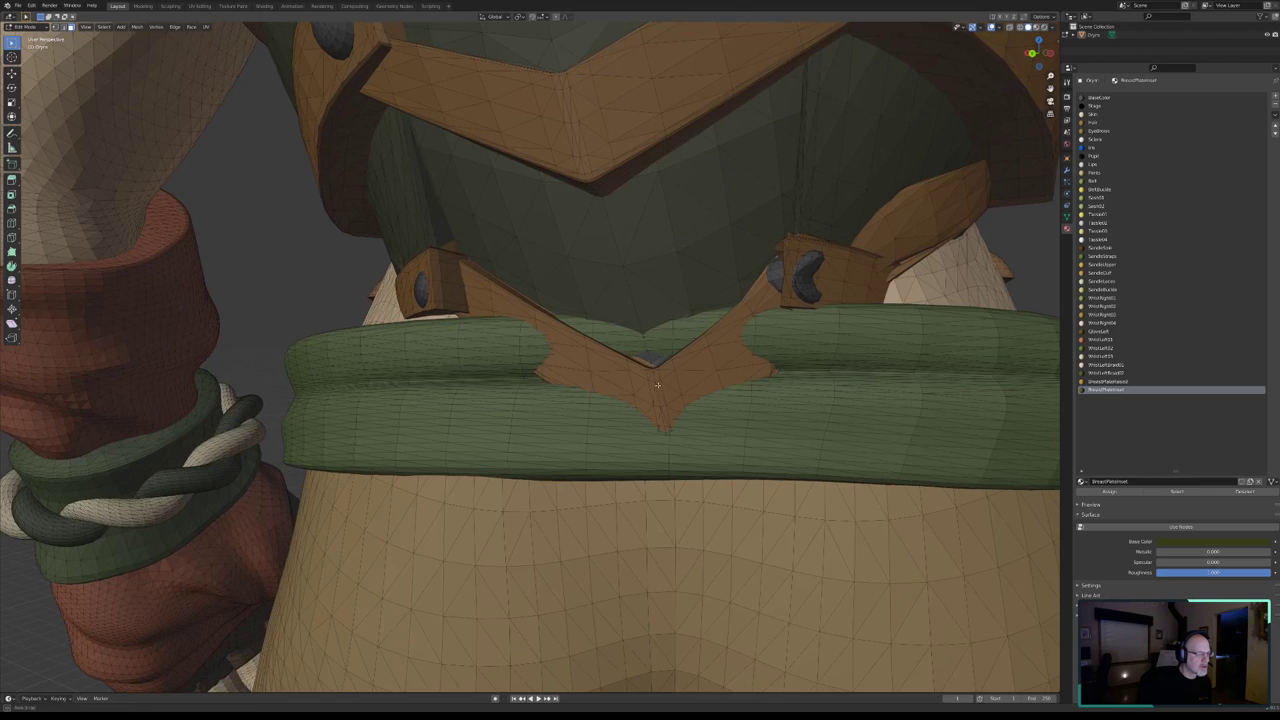
scroll(657, 384, up, 1)
scroll(649, 355, up, 2)
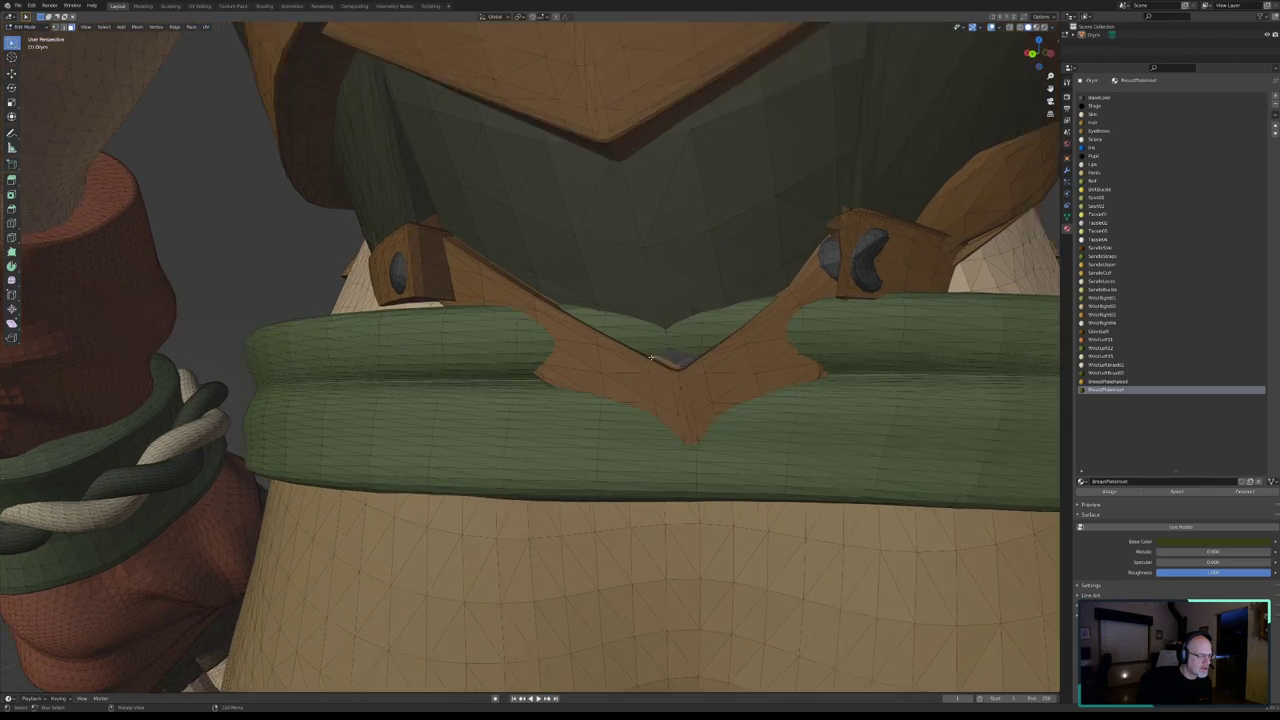
middle_drag(649, 355, 633, 368)
scroll(640, 362, up, 2)
- Brush-select the faces inside the belt notch, assign them the green Belt material, and deselect
key(c)
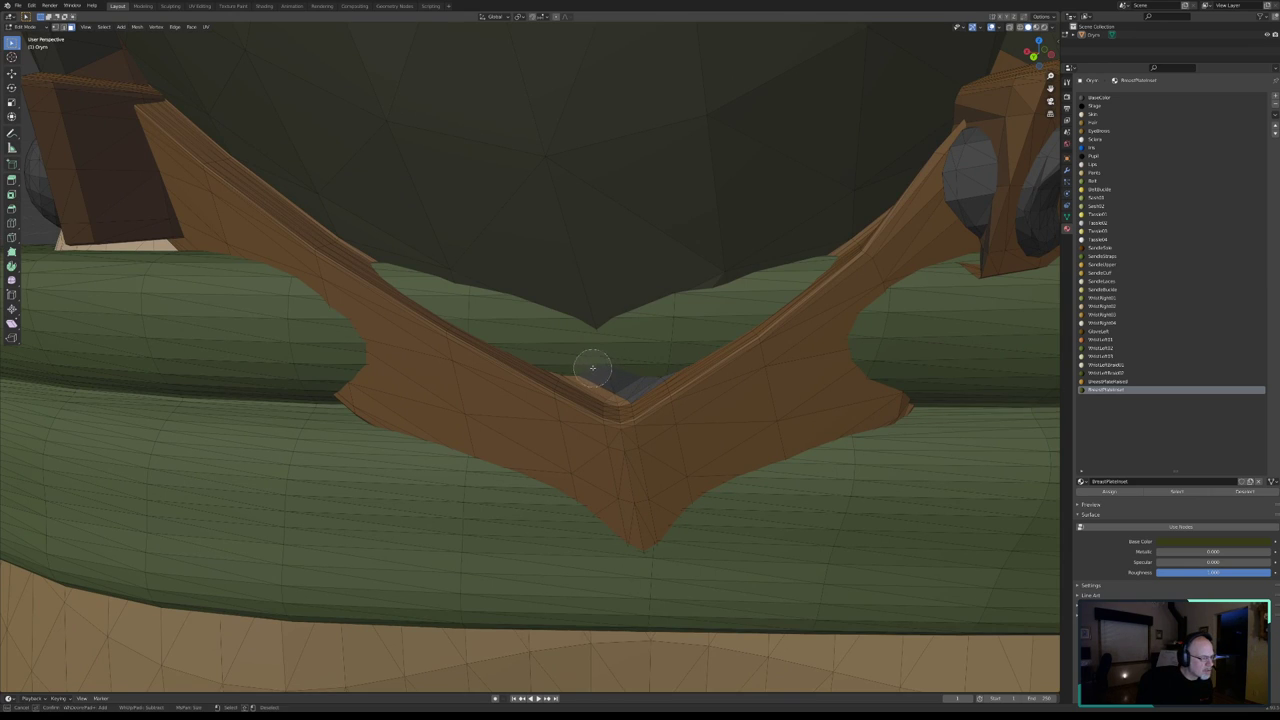
mouse_move(590, 364)
mouse_down()
mouse_move(625, 375)
mouse_move(618, 383)
mouse_move(608, 371)
mouse_move(665, 353)
mouse_up()
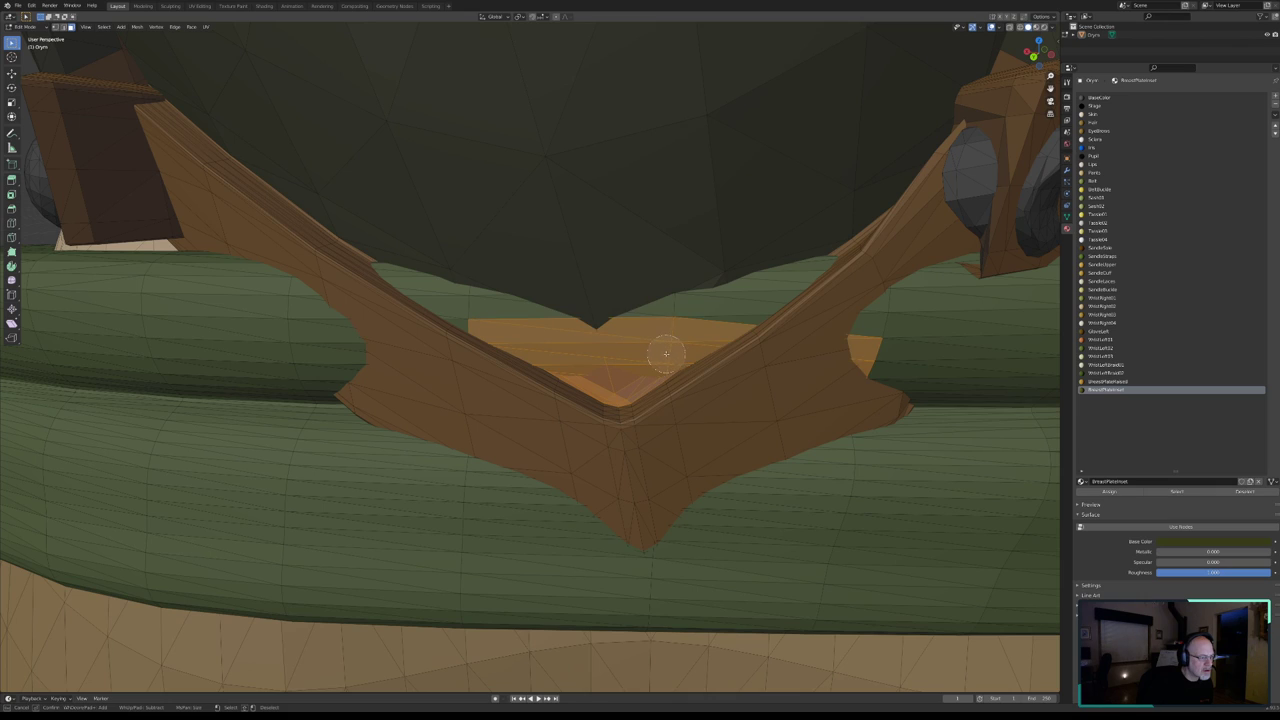
right_click(660, 352)
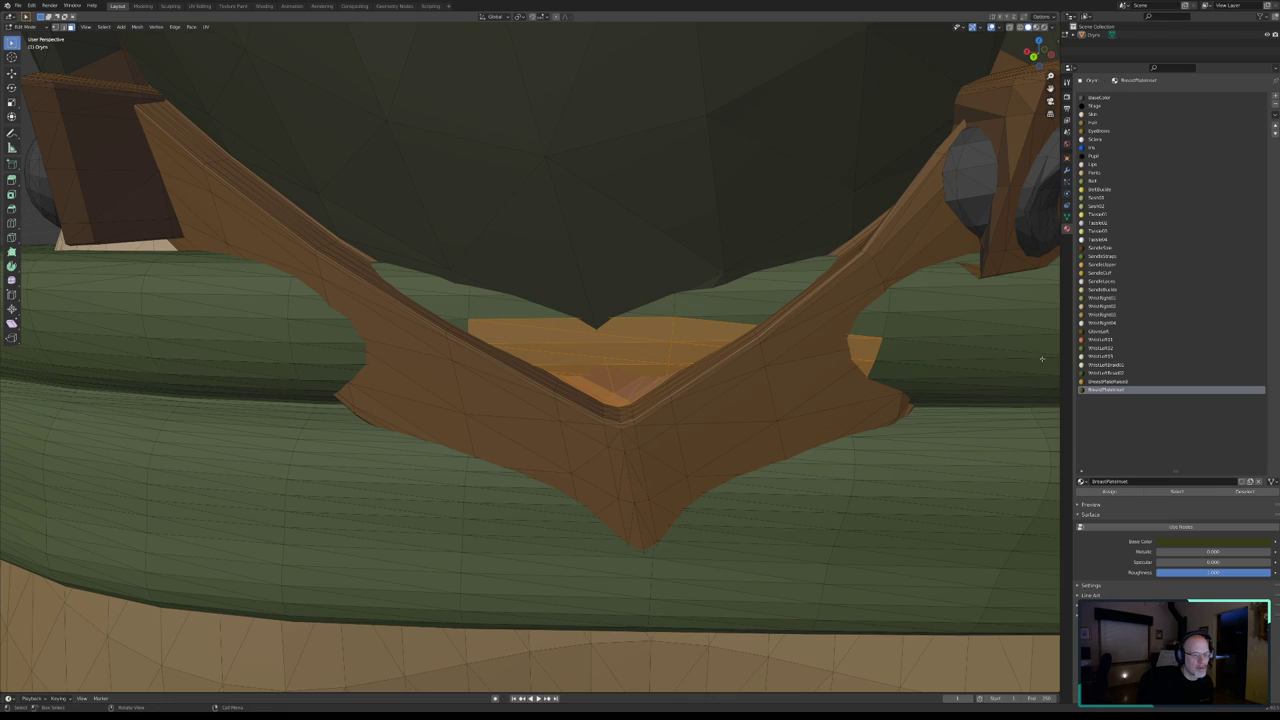
click(1092, 181)
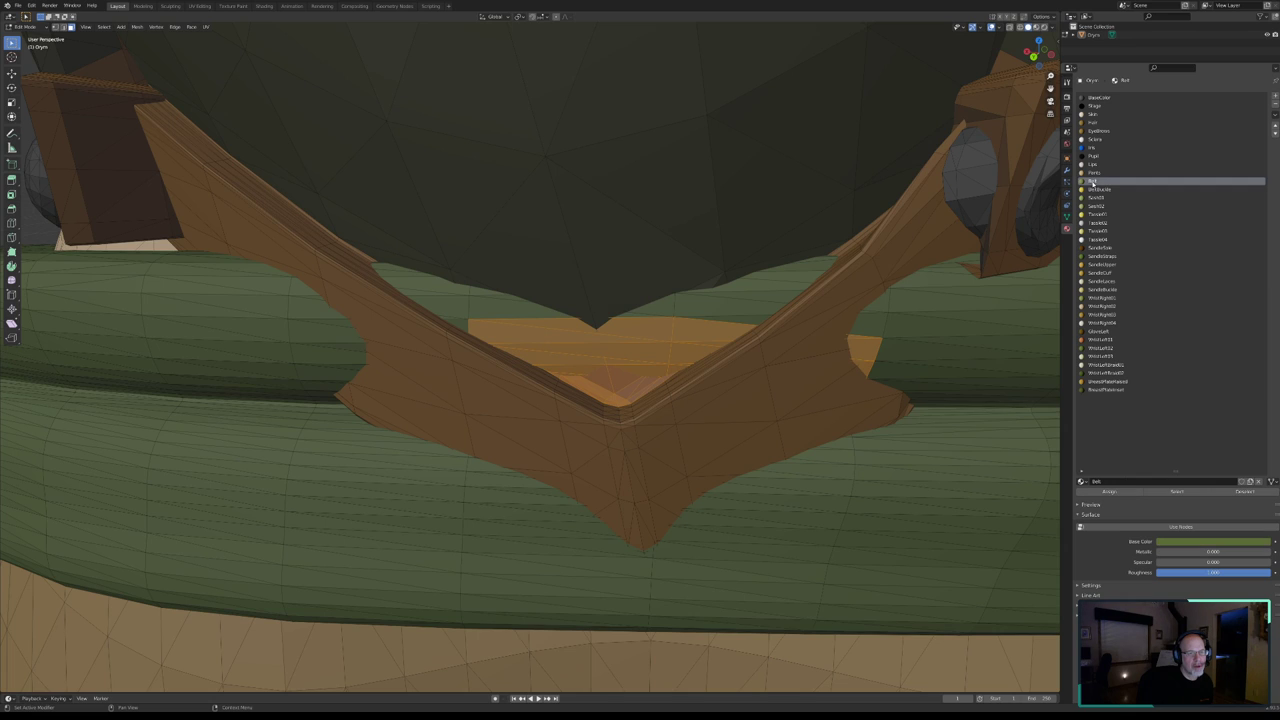
click(1109, 491)
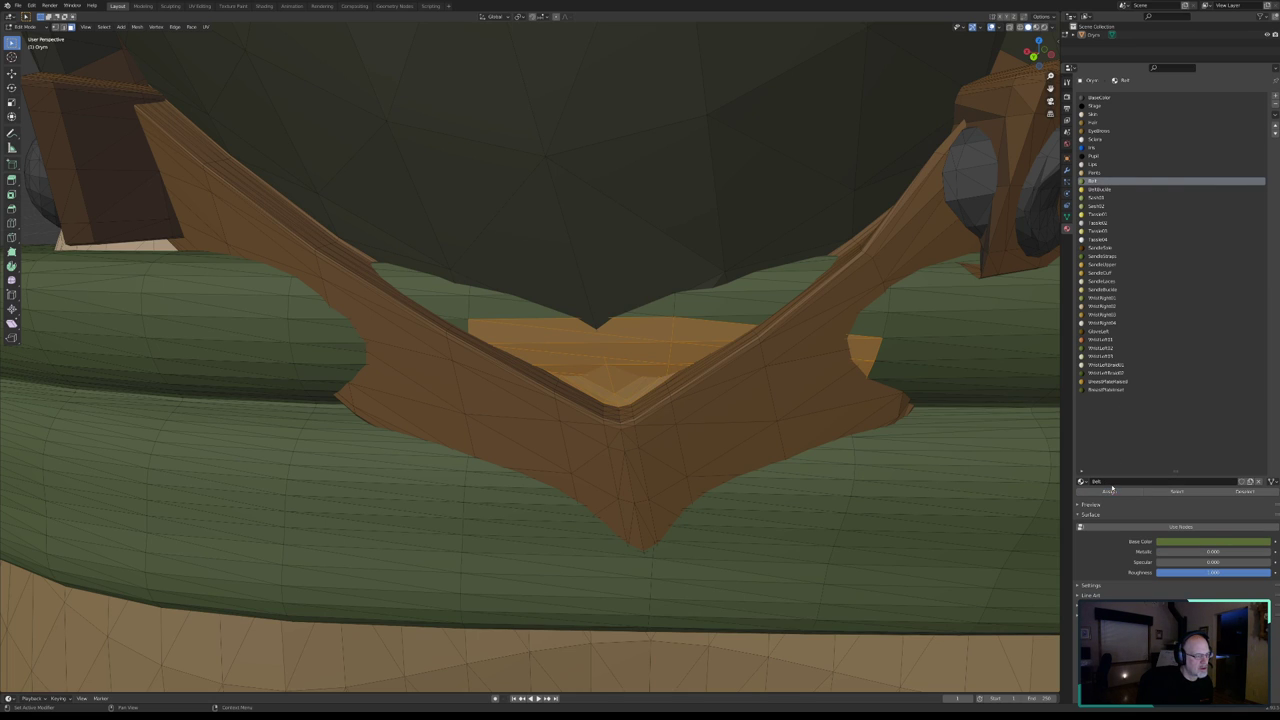
click(1221, 491)
scroll(651, 469, down, 5)
scroll(651, 469, down, 3)
- Orbit around to a lower view of the character's torso
scroll(651, 469, down, 4)
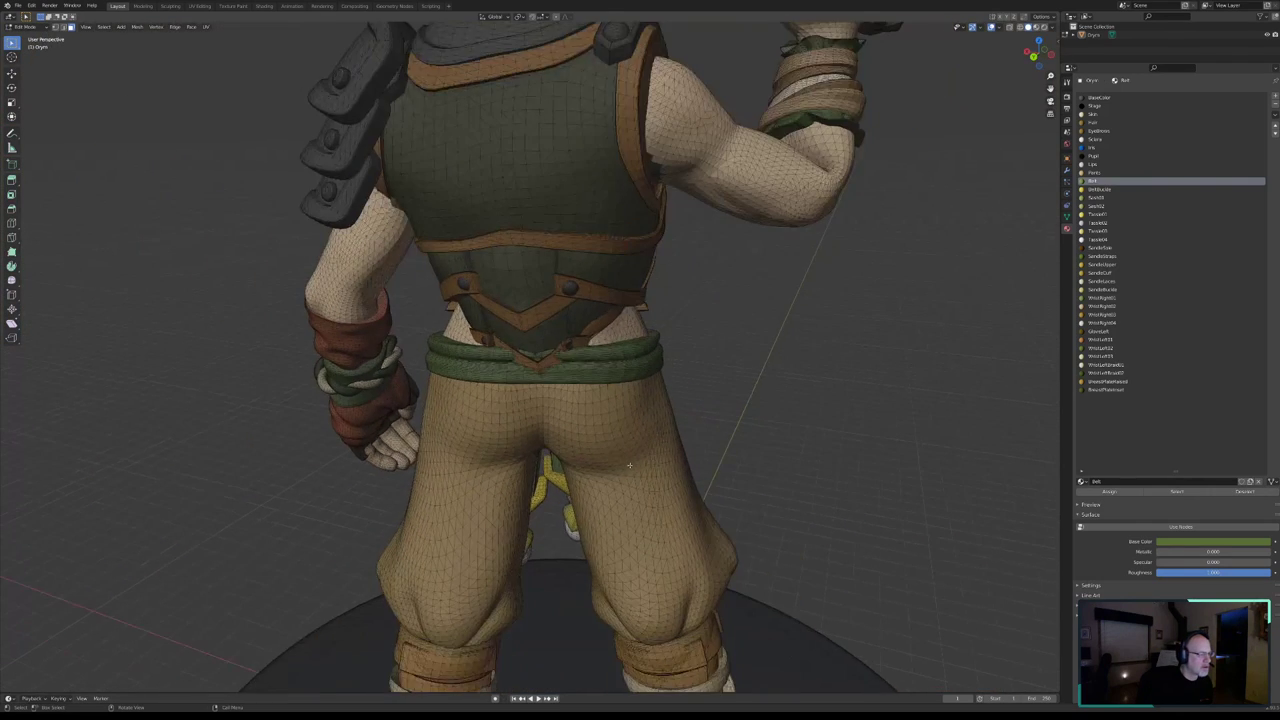
scroll(619, 463, down, 3)
mouse_move(619, 463)
middle_down()
mouse_move(580, 430)
mouse_move(645, 371)
mouse_move(500, 356)
mouse_move(606, 376)
mouse_move(576, 275)
middle_up()
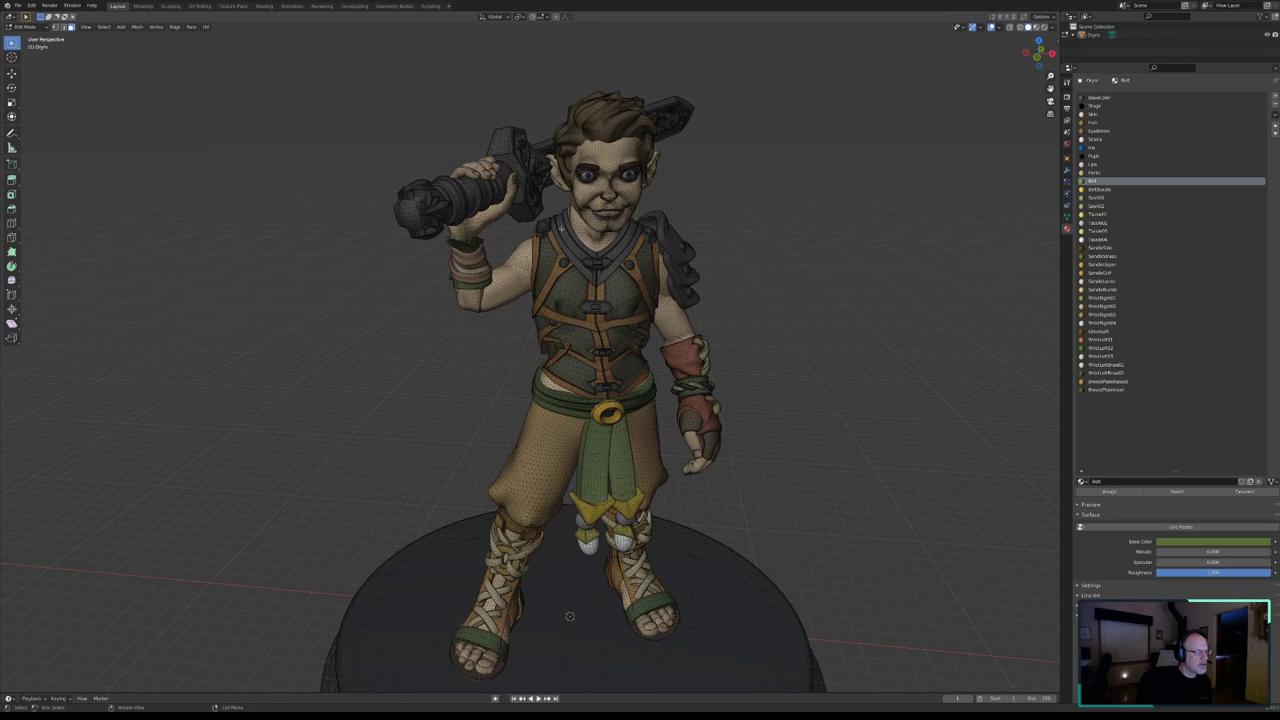
scroll(593, 270, up, 3)
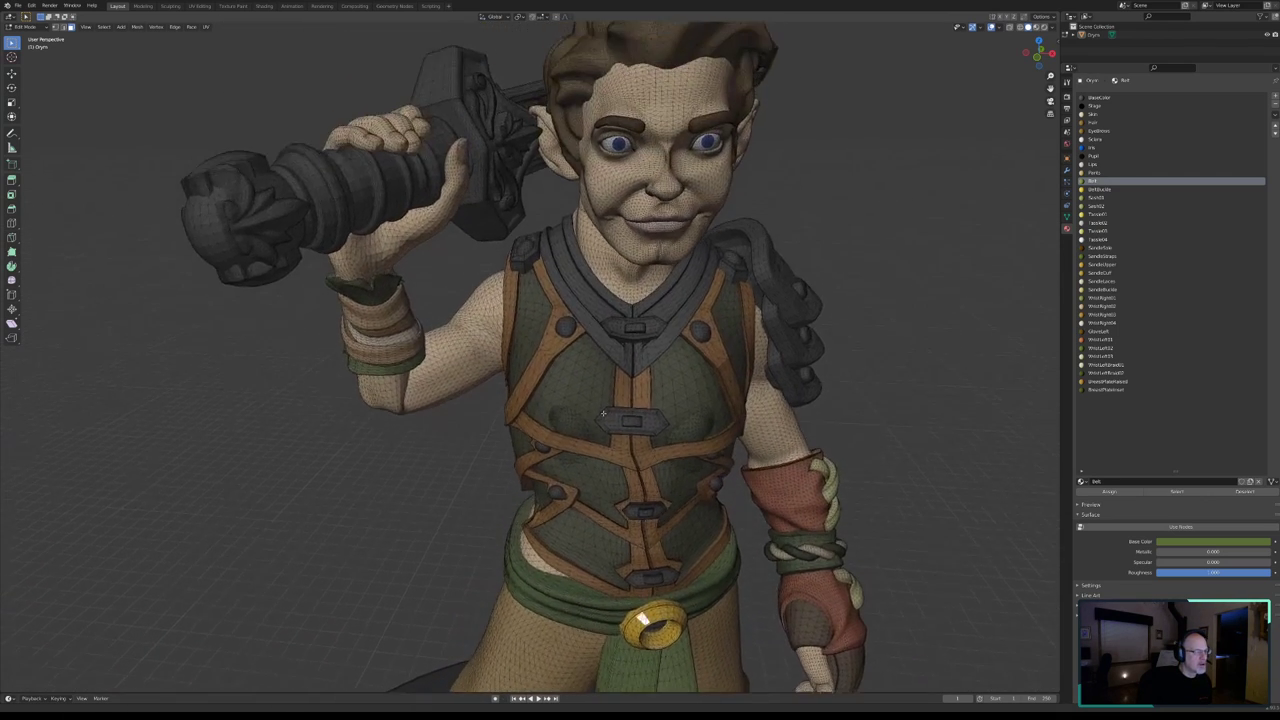
scroll(628, 398, up, 2)
middle_drag(627, 398, 624, 412)
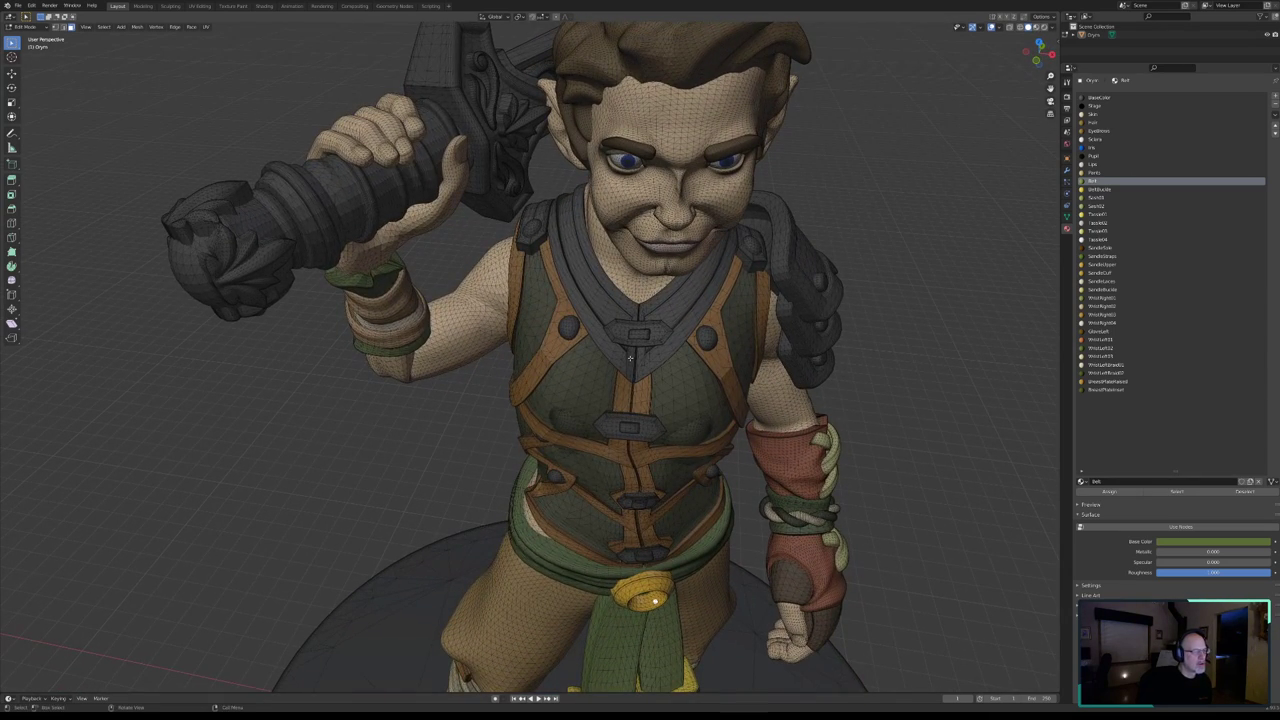
- Brush-select a collar patch and extend it with Ctrl+L to the whole V-shaped collar strap
key(c)
click(600, 306)
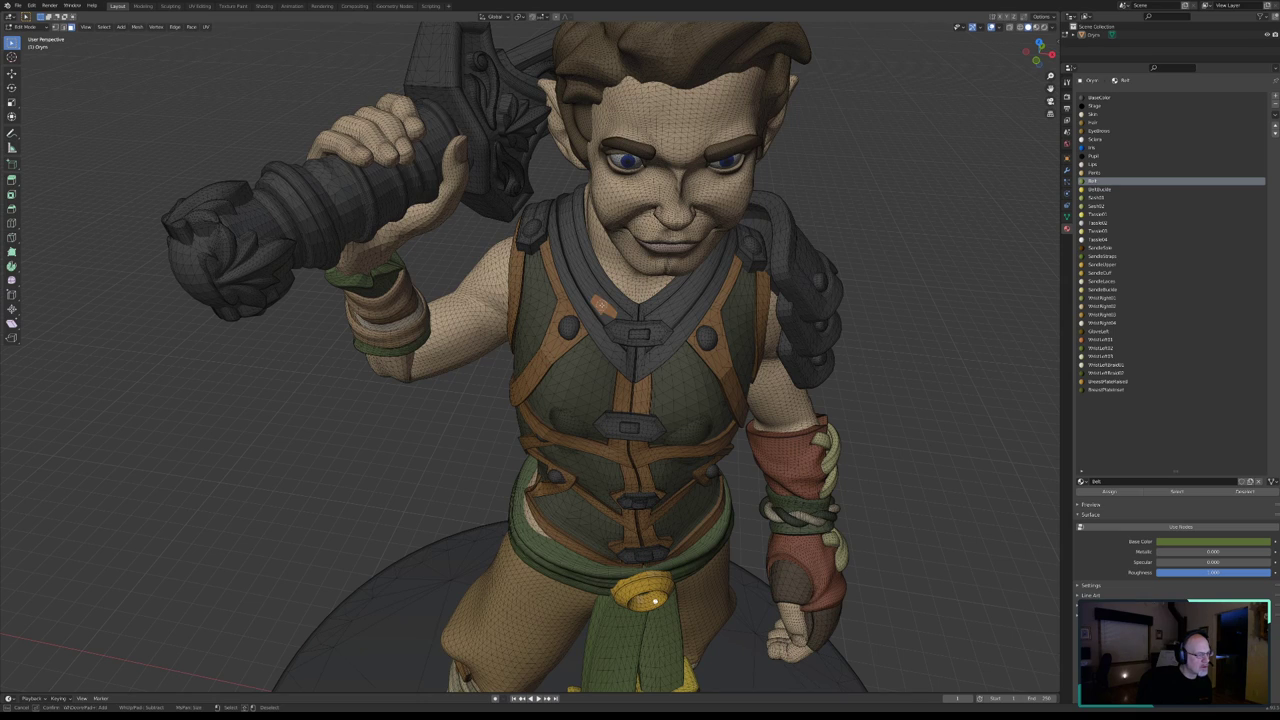
key(Escape)
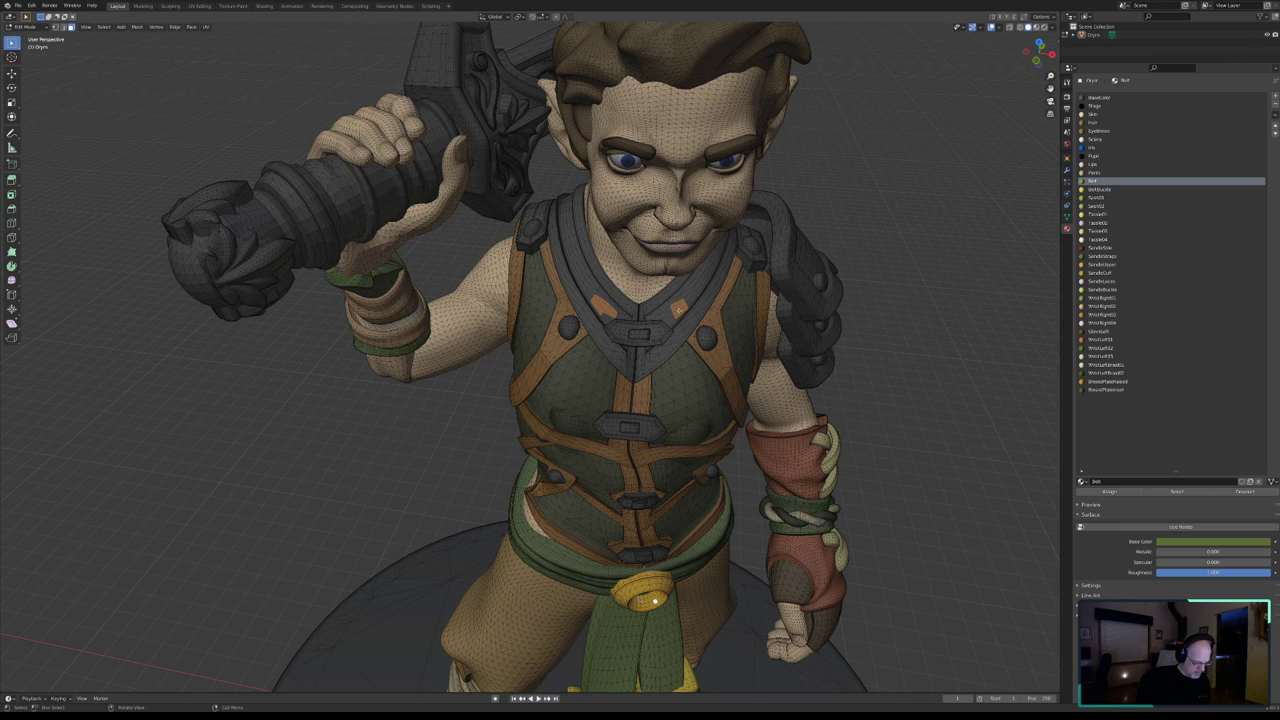
key(ctrl+l)
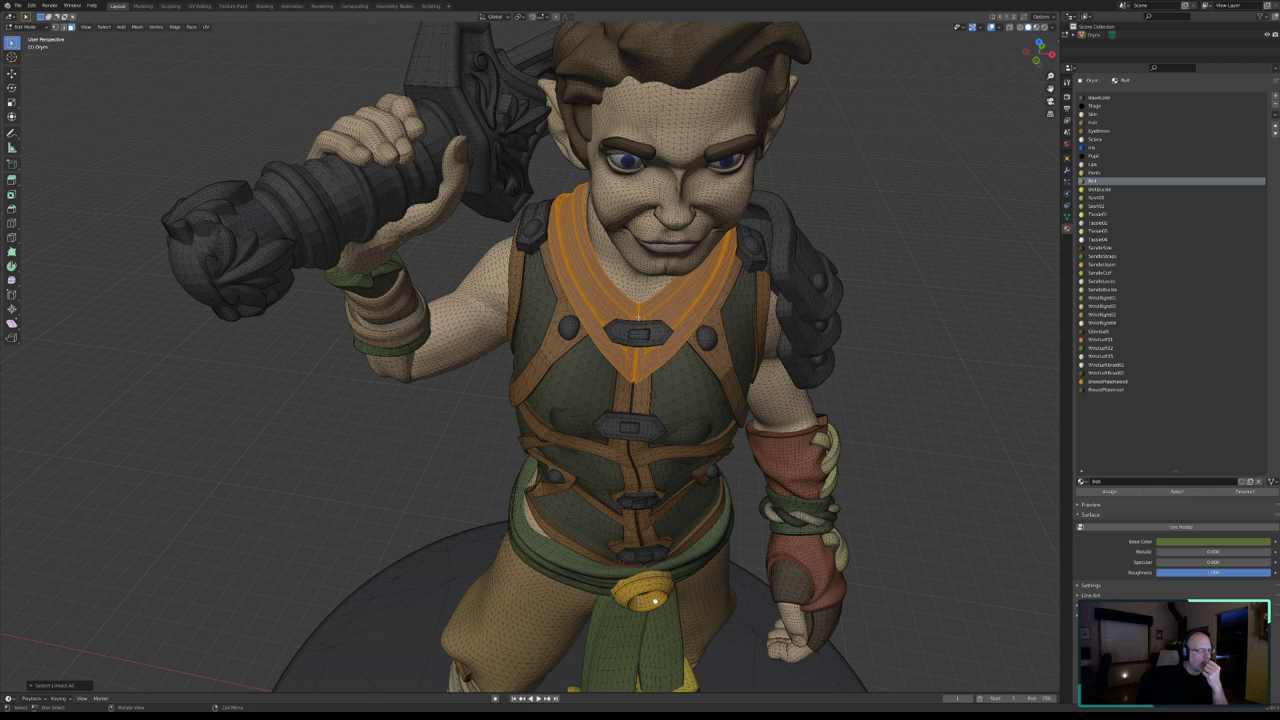
scroll(627, 322, up, 3)
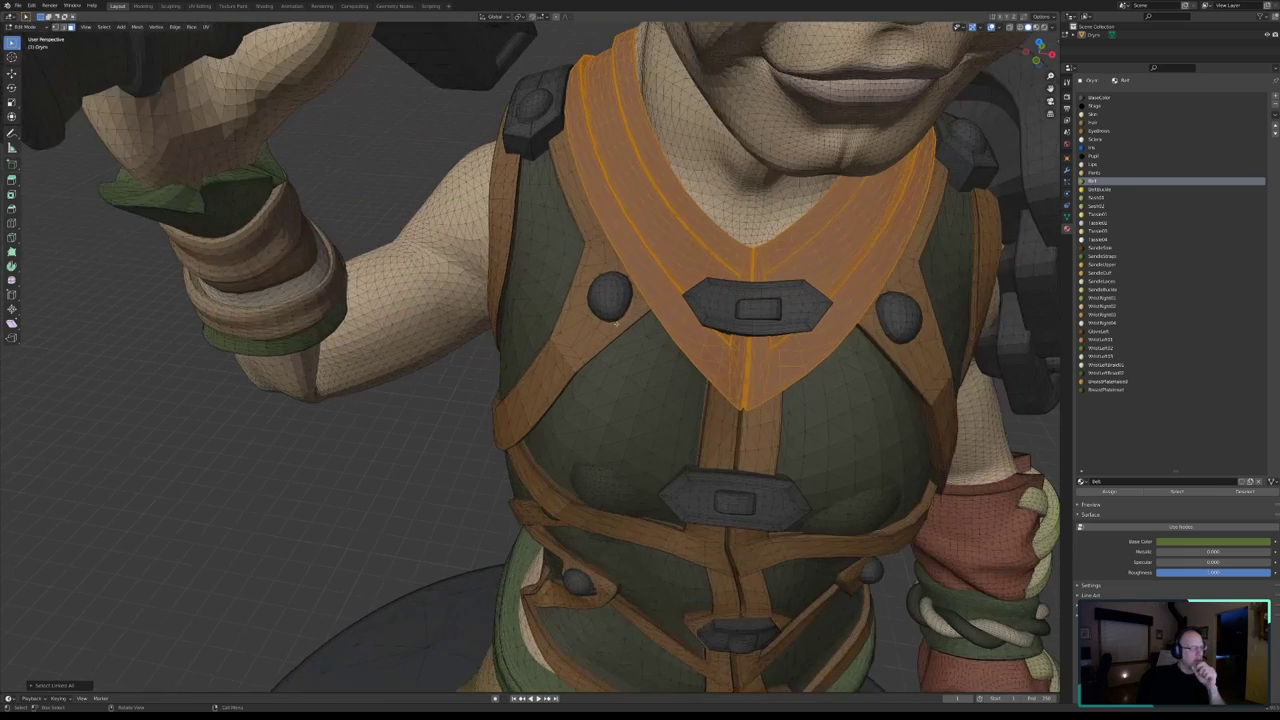
scroll(627, 322, down, 3)
scroll(620, 312, up, 2)
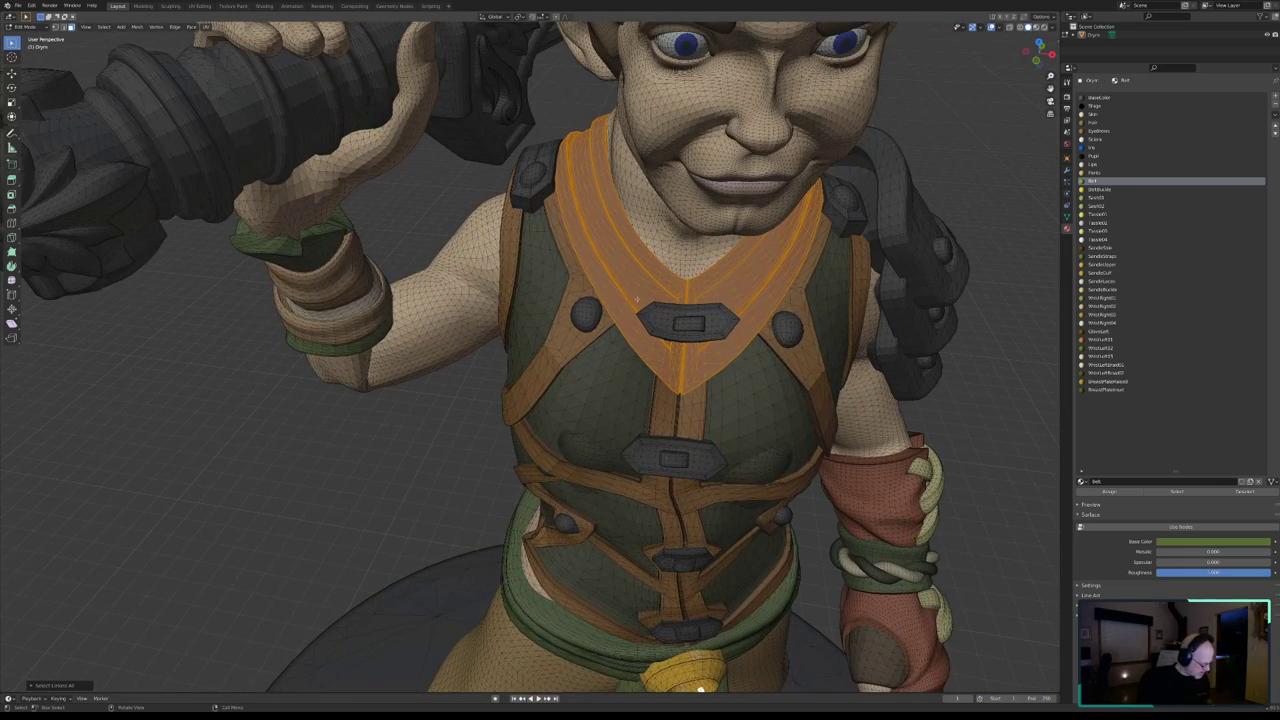
shift+middle_drag(636, 300, 529, 367)
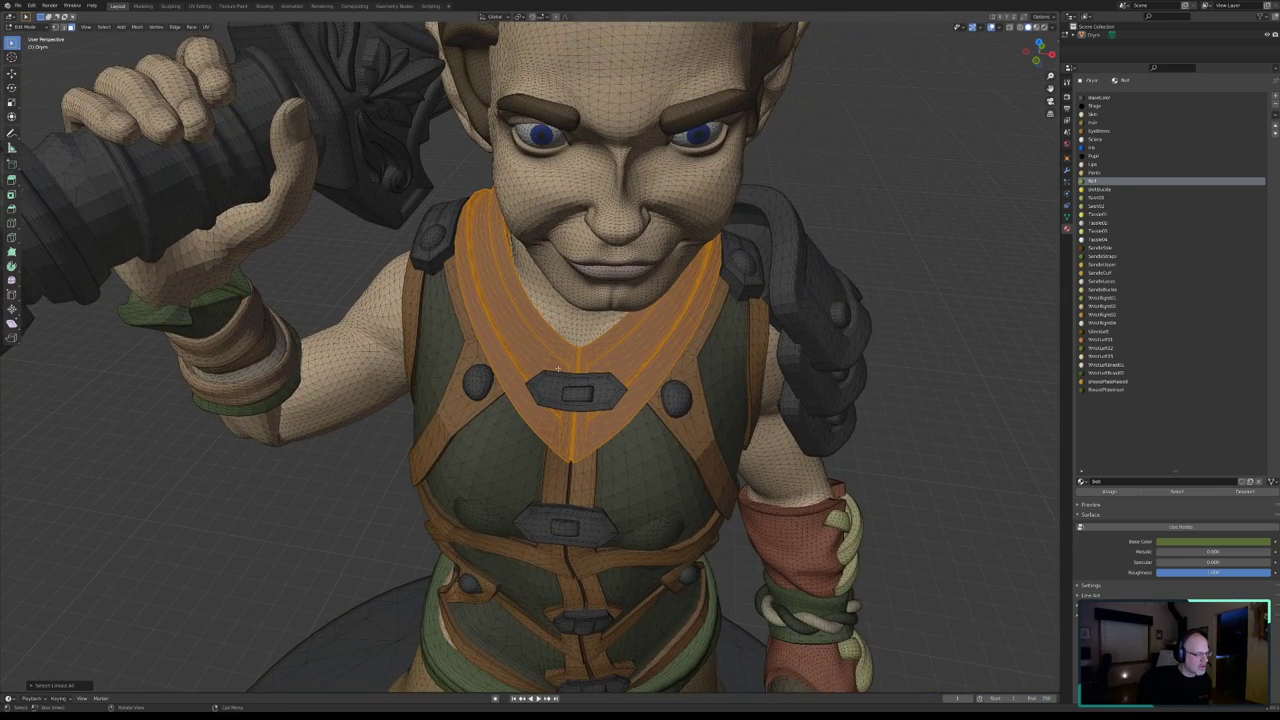
scroll(558, 369, up, 2)
scroll(558, 369, up, 2)
scroll(558, 369, up, 2)
mouse_move(558, 369)
shift+middle_down()
mouse_move(608, 285)
mouse_move(622, 291)
shift+middle_up()
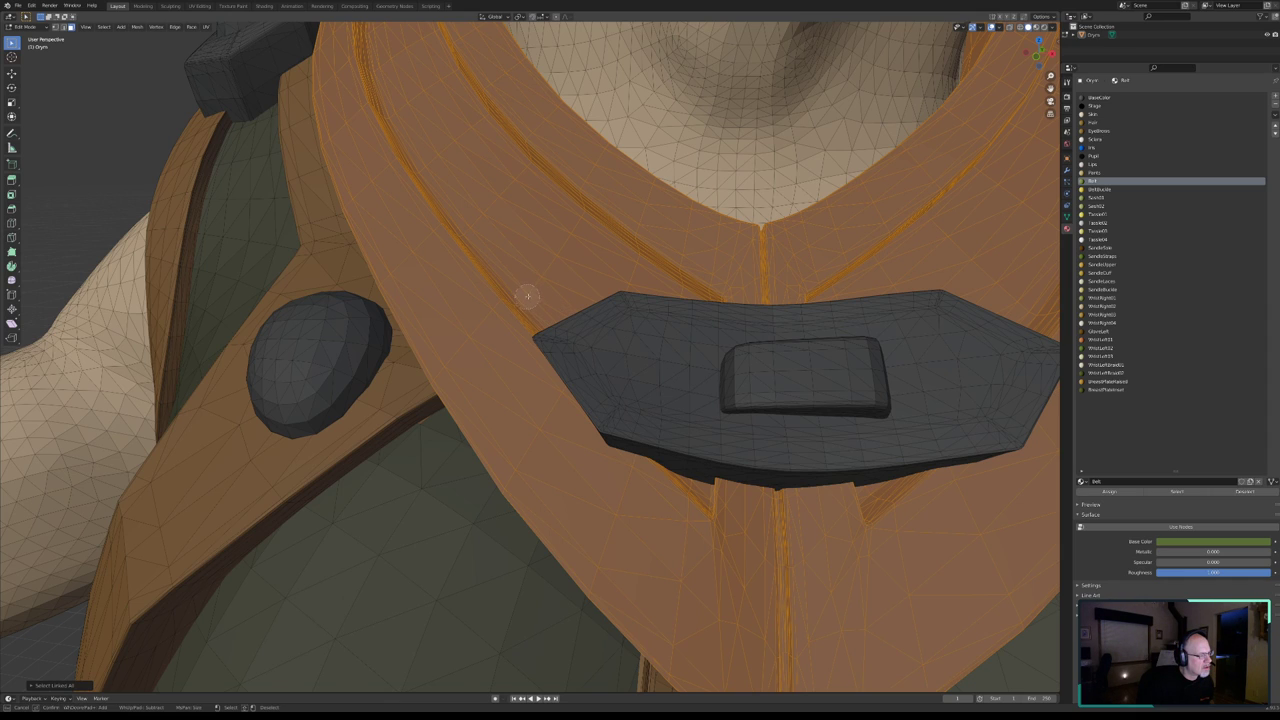
- Undo and rework the strap selection beside the buckle plate's lower edge
key(ctrl+z)
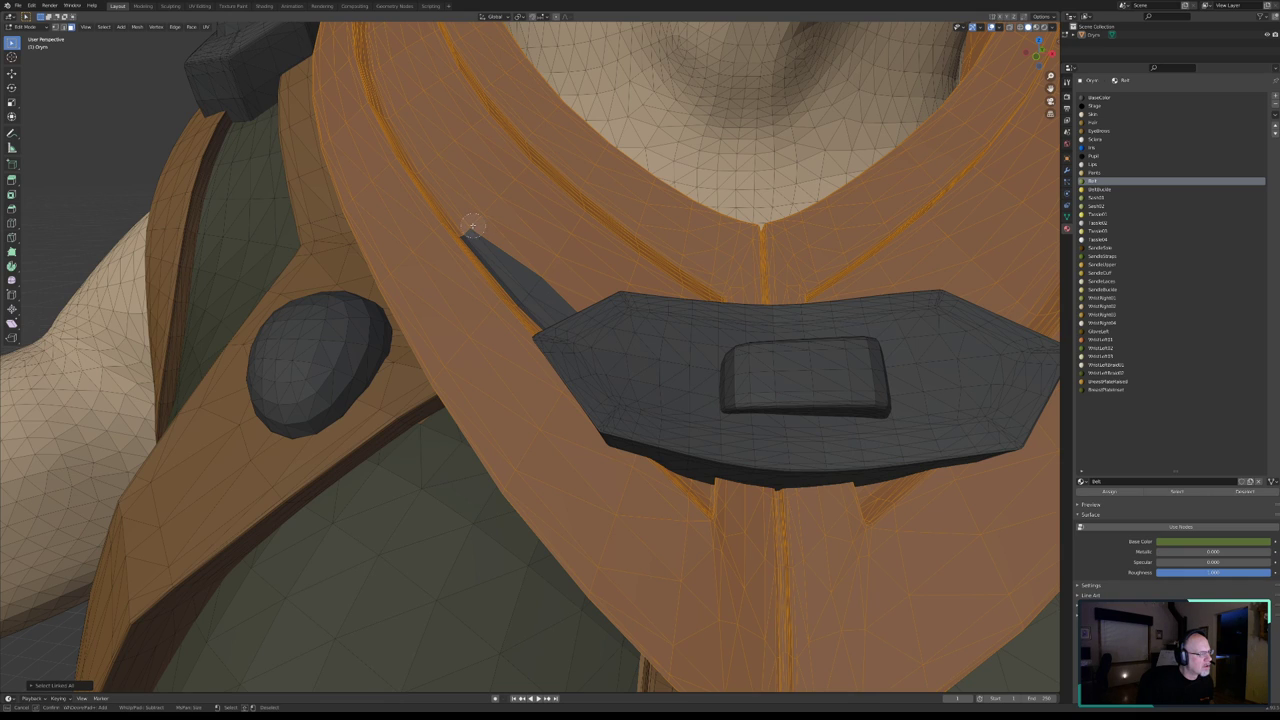
drag(470, 228, 425, 165)
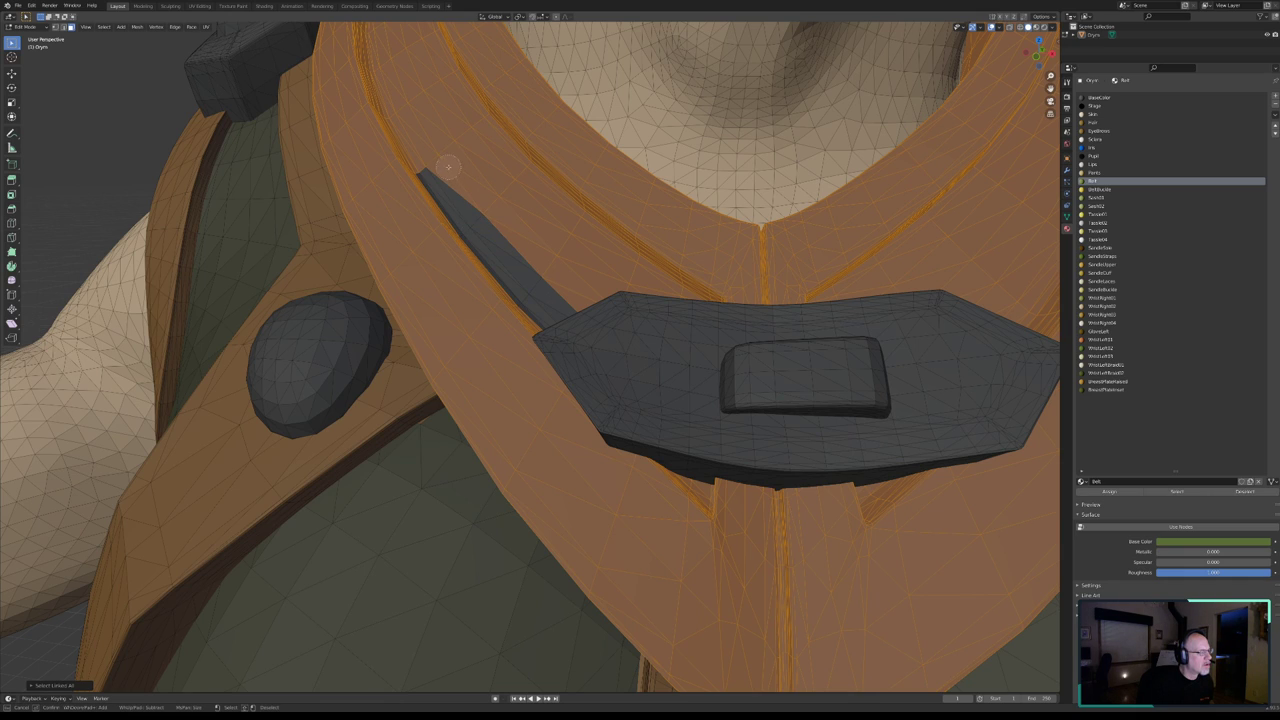
key(ctrl+z)
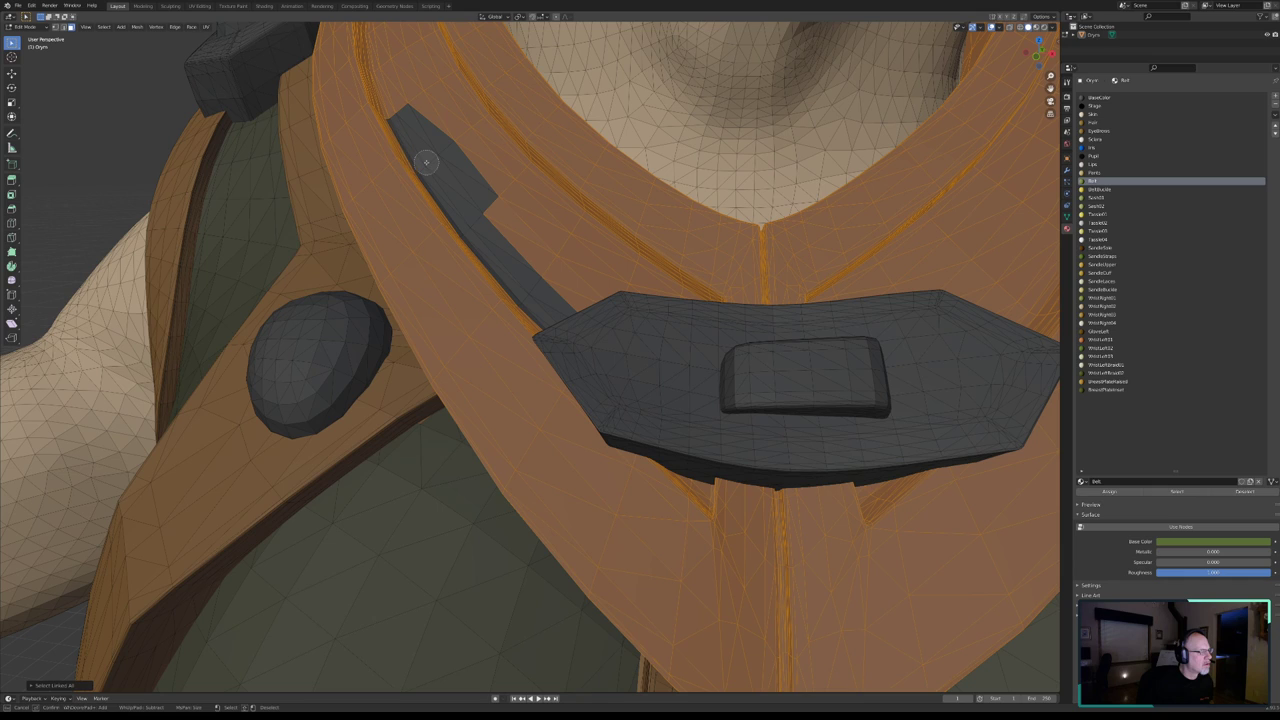
drag(397, 109, 640, 381)
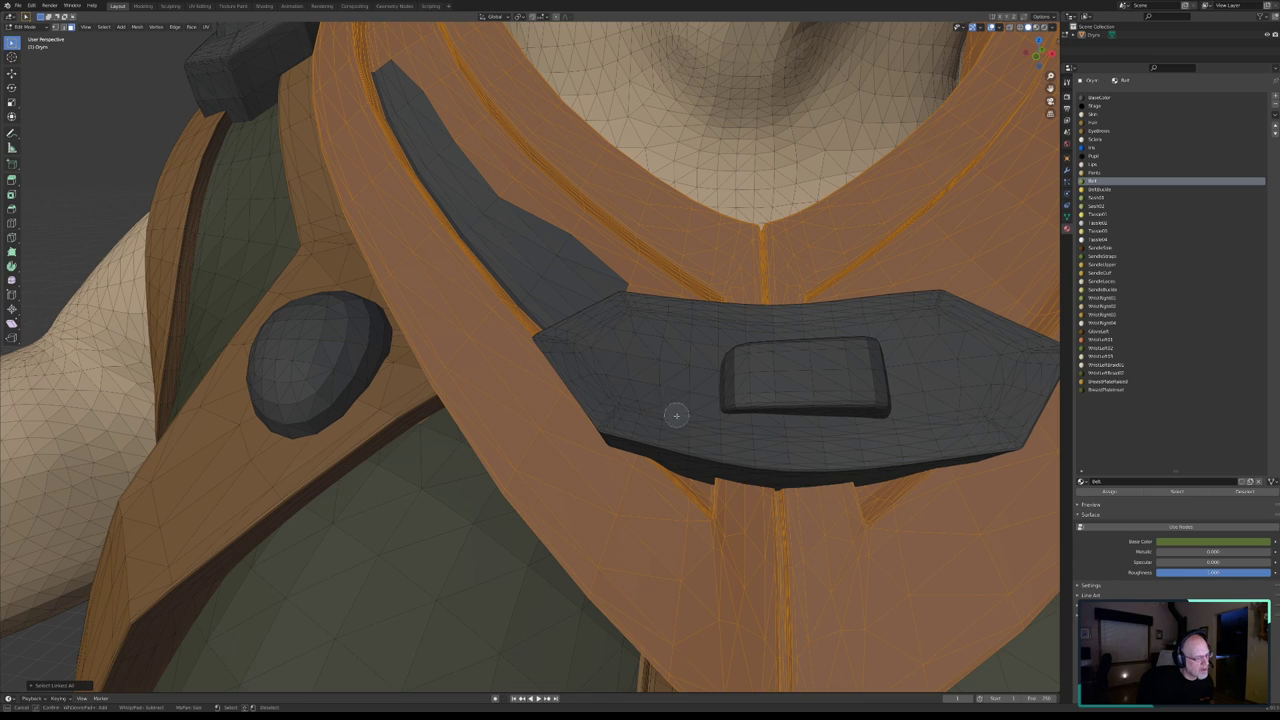
drag(691, 478, 693, 481)
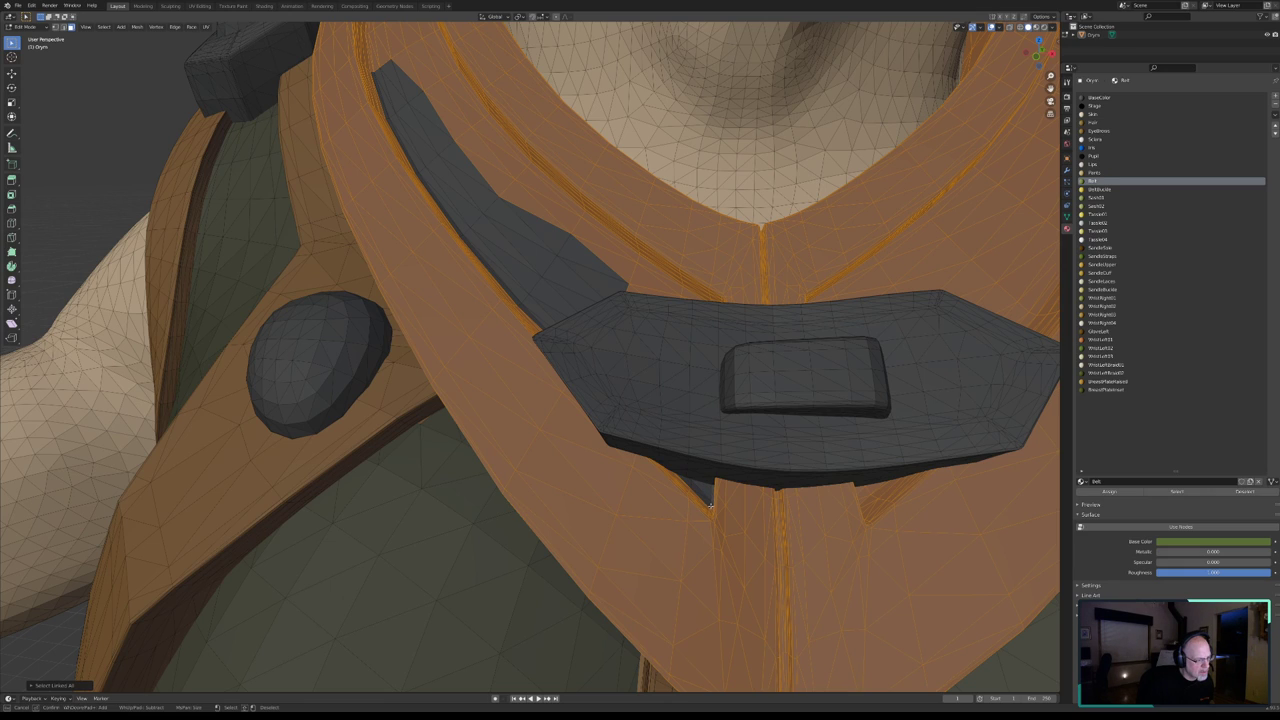
scroll(695, 494, down, 3)
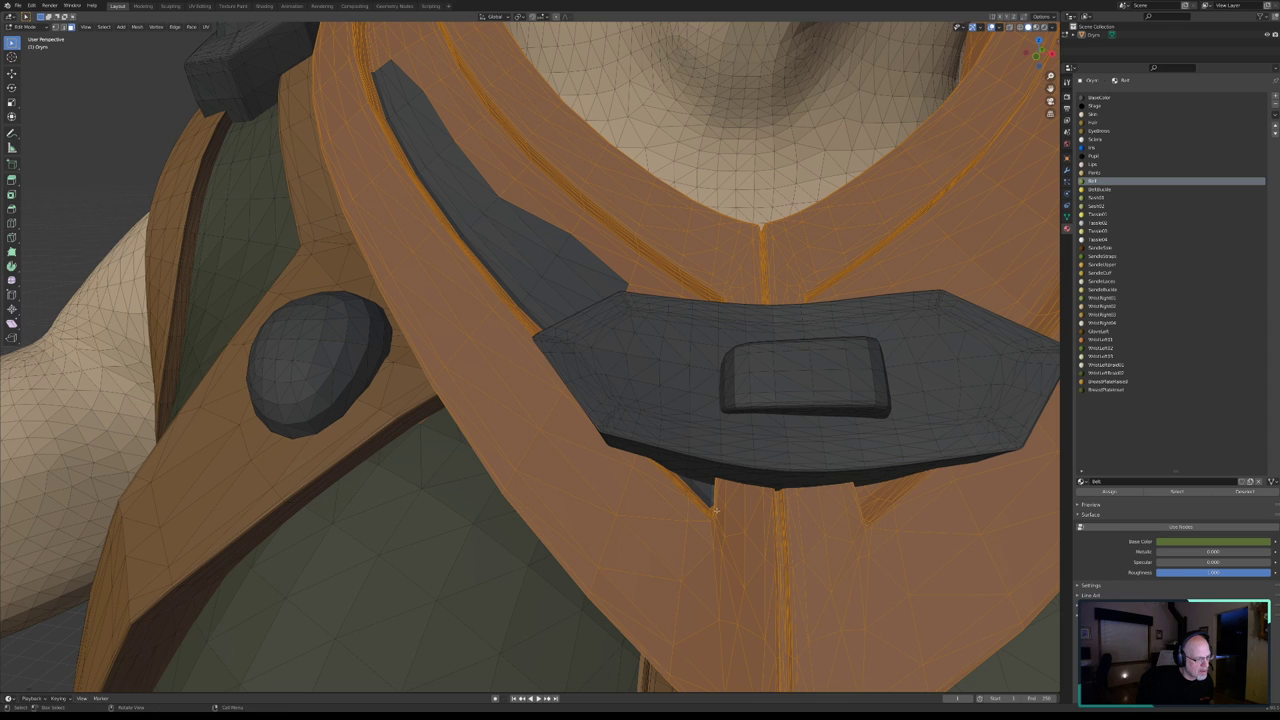
mouse_move(695, 494)
middle_down()
mouse_move(674, 475)
mouse_move(731, 486)
mouse_move(710, 501)
middle_up()
scroll(674, 475, up, 5)
- Deselect the strap's dark inner strip running up-left from the belt buckle
key(k)
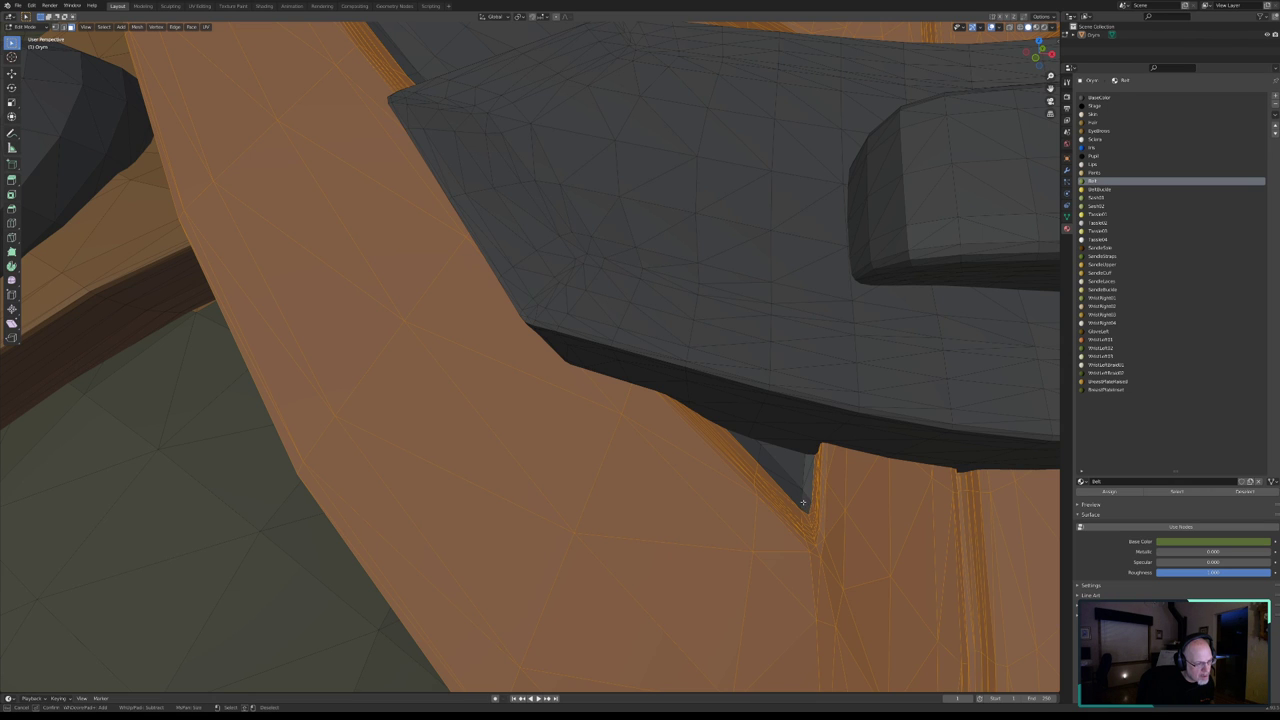
key(Escape)
mouse_move(802, 502)
middle_down()
mouse_move(693, 485)
mouse_move(714, 457)
middle_up()
key(k)
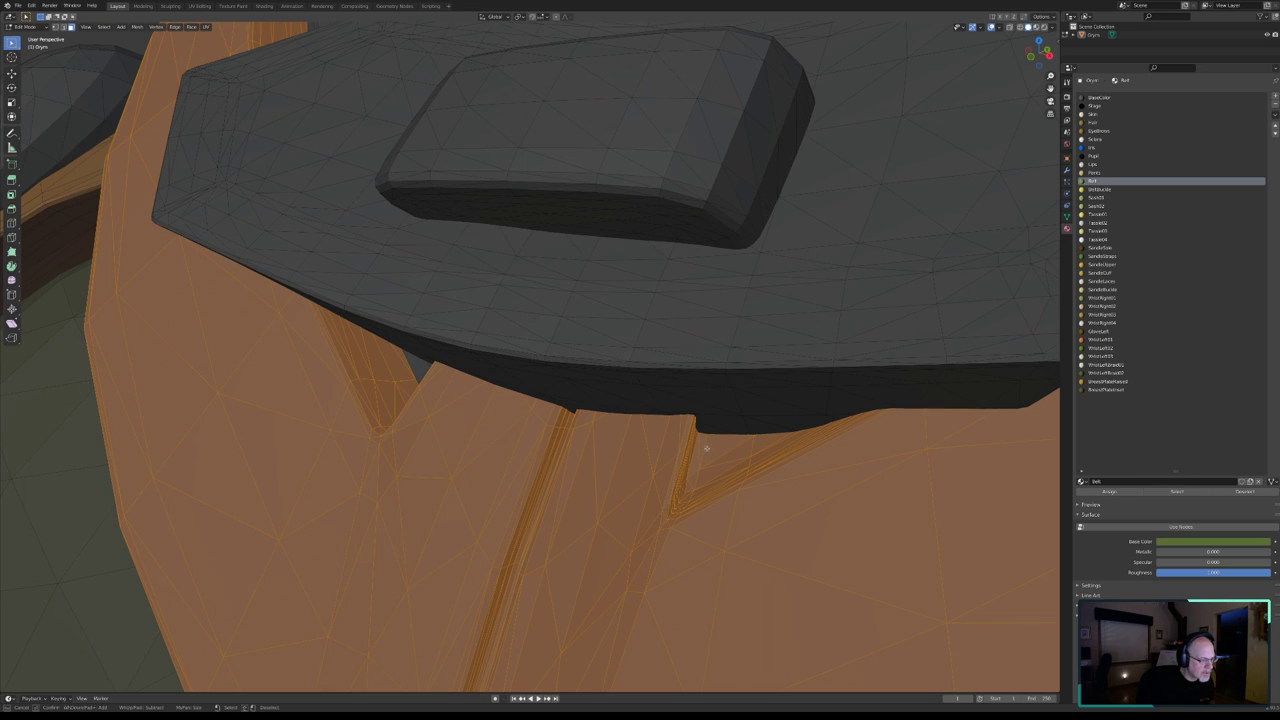
mouse_move(706, 447)
mouse_down()
mouse_move(698, 470)
mouse_move(754, 436)
mouse_up()
scroll(751, 436, down, 5)
mouse_move(751, 436)
middle_down()
mouse_move(526, 364)
mouse_move(517, 414)
mouse_move(557, 363)
mouse_move(571, 371)
mouse_move(557, 366)
middle_up()
scroll(526, 364, down, 3)
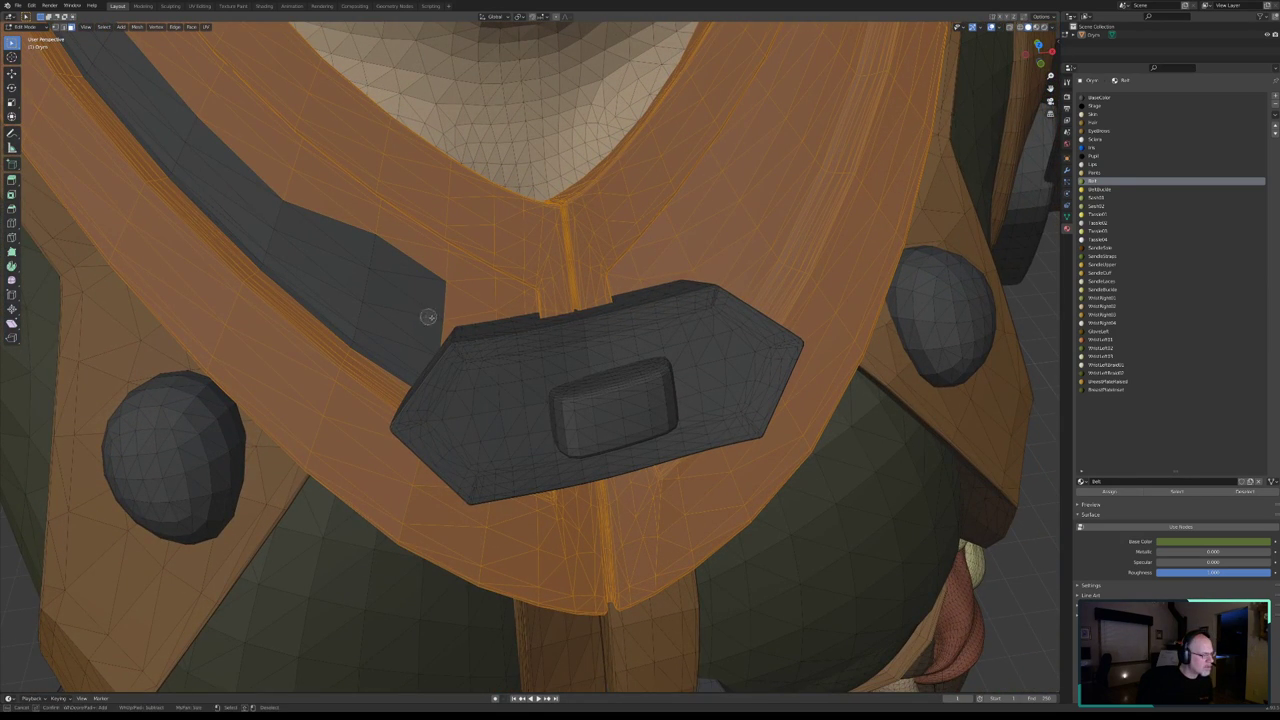
key(g)
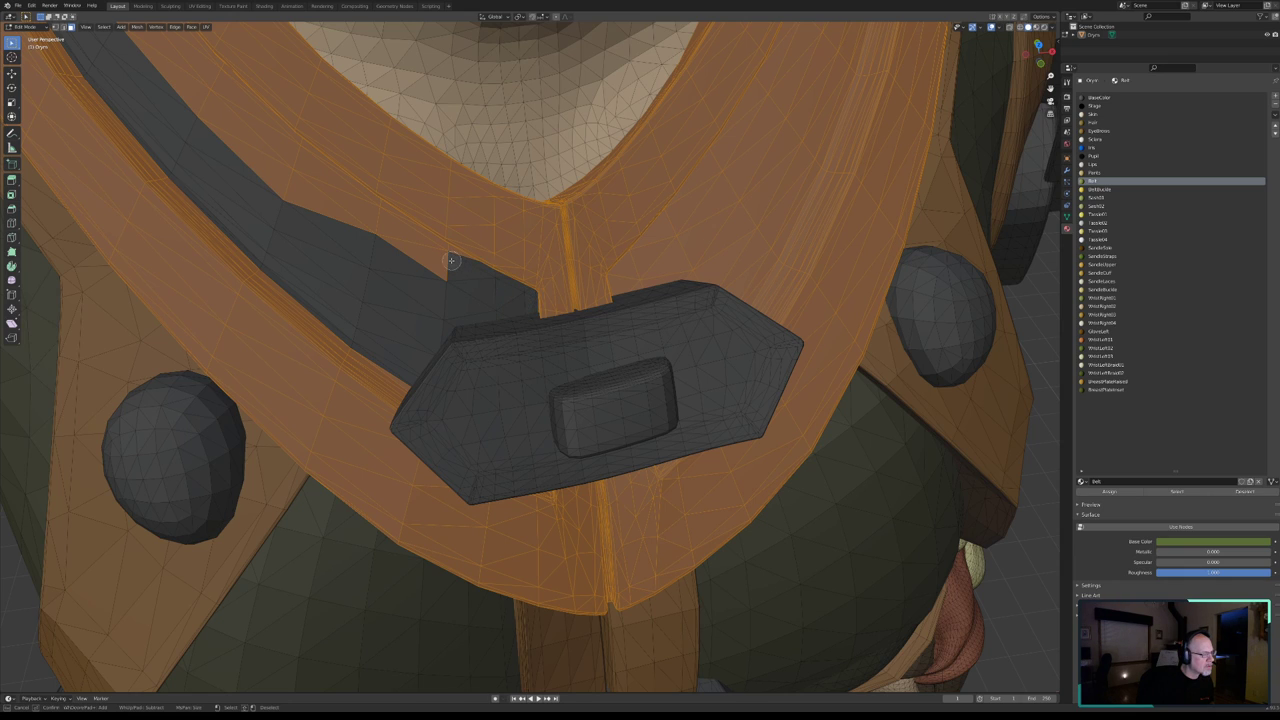
scroll(376, 234, down, 3)
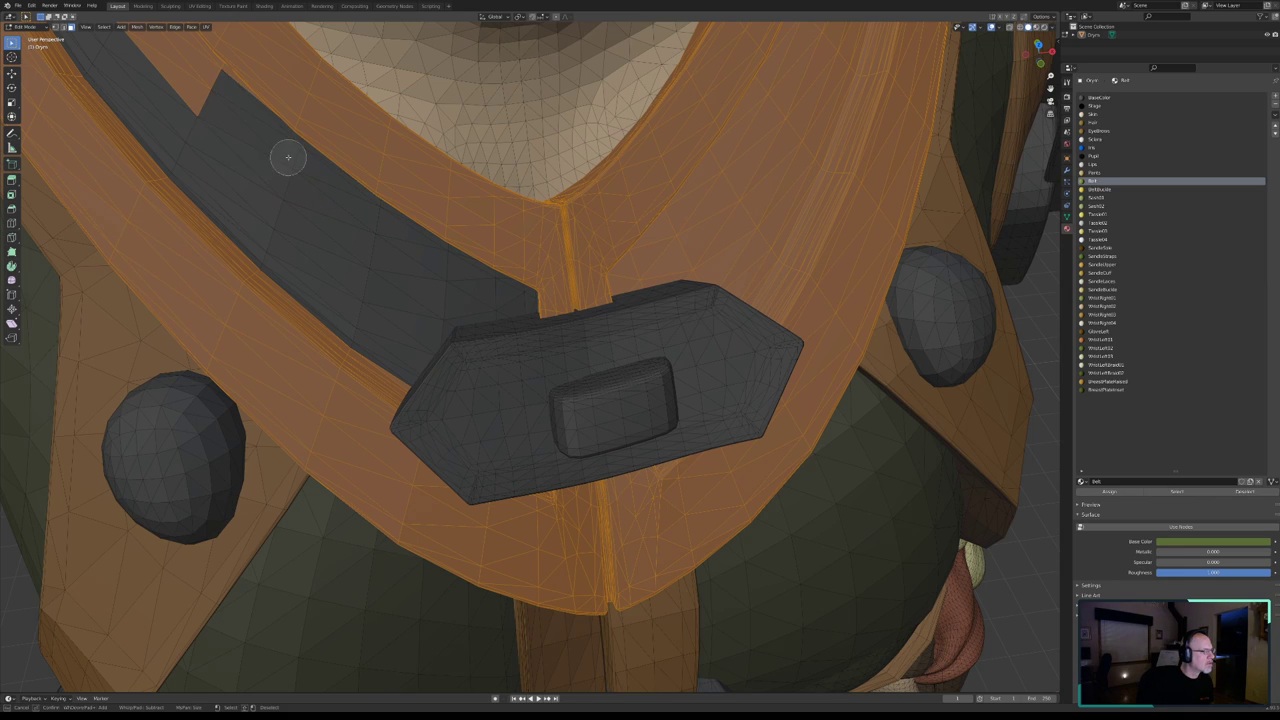
click(210, 80)
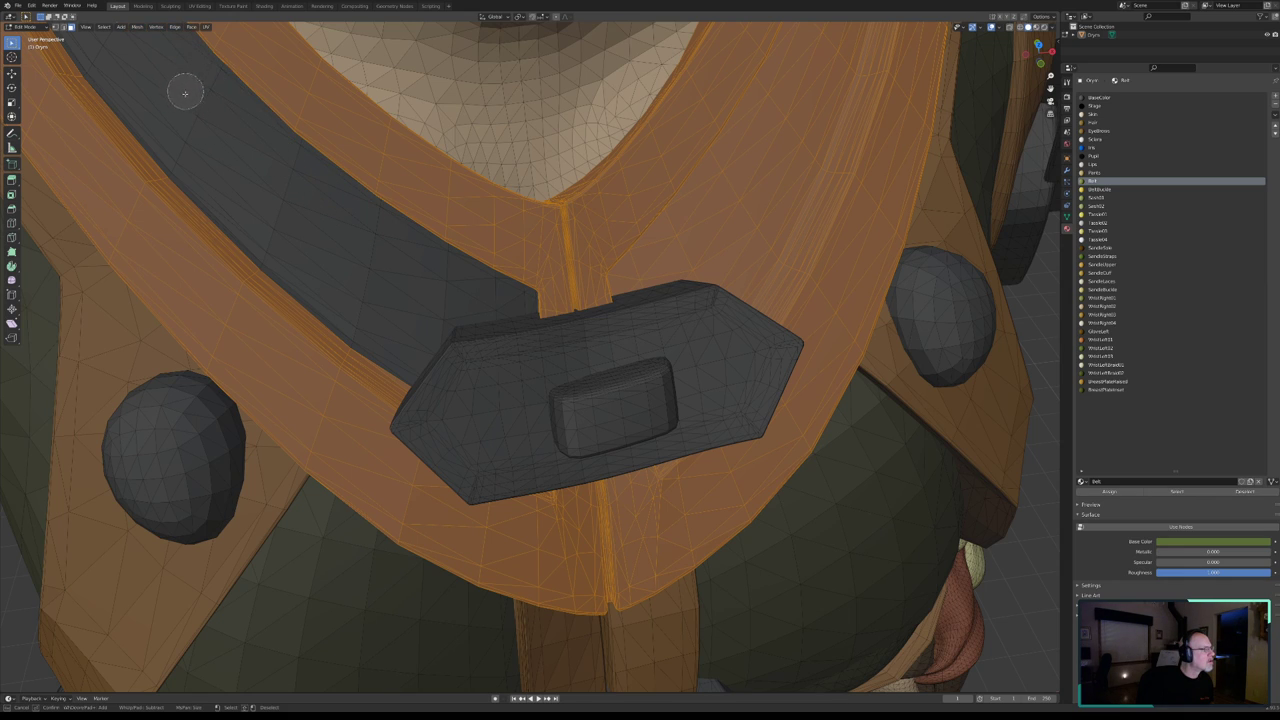
key(ctrl+z)
- Circle-deselect the remaining notched steps of the strap's inner strip up to its top end
mouse_move(676, 290)
middle_down()
mouse_move(639, 282)
mouse_move(787, 231)
mouse_move(1011, 94)
mouse_move(1011, 160)
mouse_move(986, 186)
mouse_move(729, 306)
mouse_move(731, 322)
mouse_move(740, 334)
mouse_move(803, 314)
mouse_move(992, 191)
middle_up()
key(c)
middle_click(1020, 177)
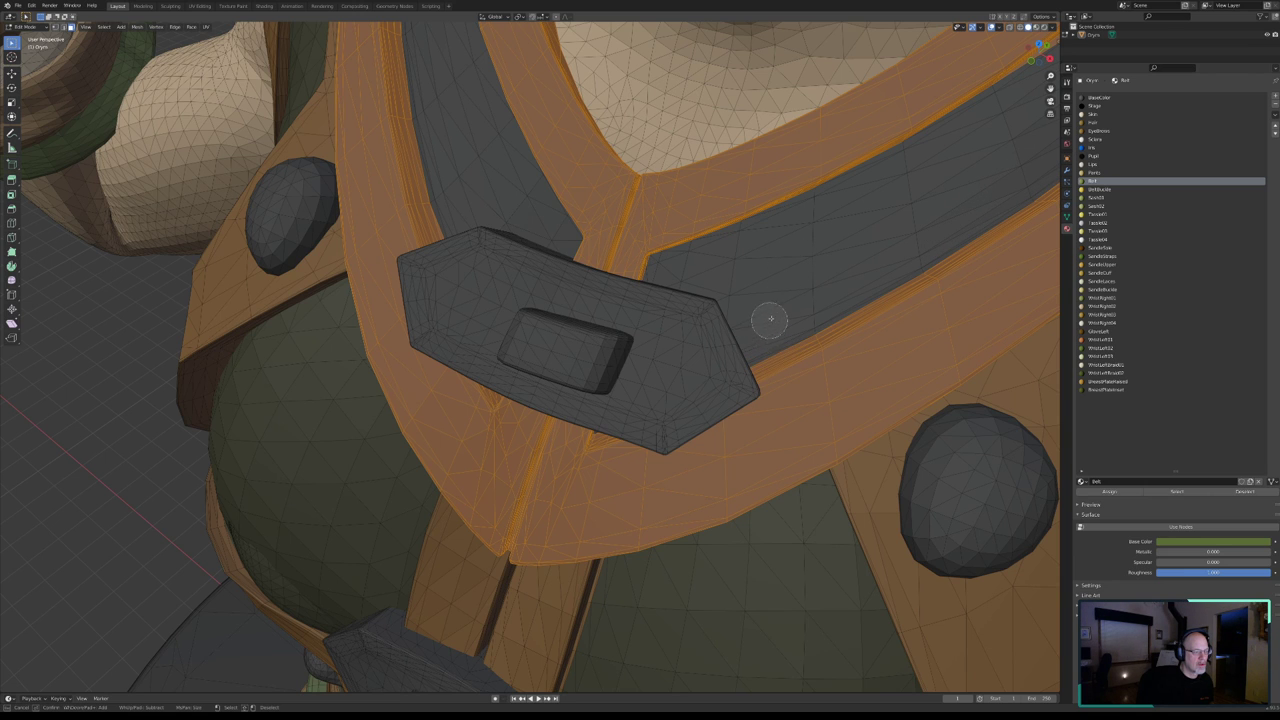
key(Escape)
mouse_move(783, 294)
middle_down()
mouse_move(760, 306)
mouse_move(766, 277)
mouse_move(505, 250)
mouse_move(605, 349)
mouse_move(686, 500)
mouse_move(737, 537)
mouse_move(721, 531)
middle_up()
key(g)
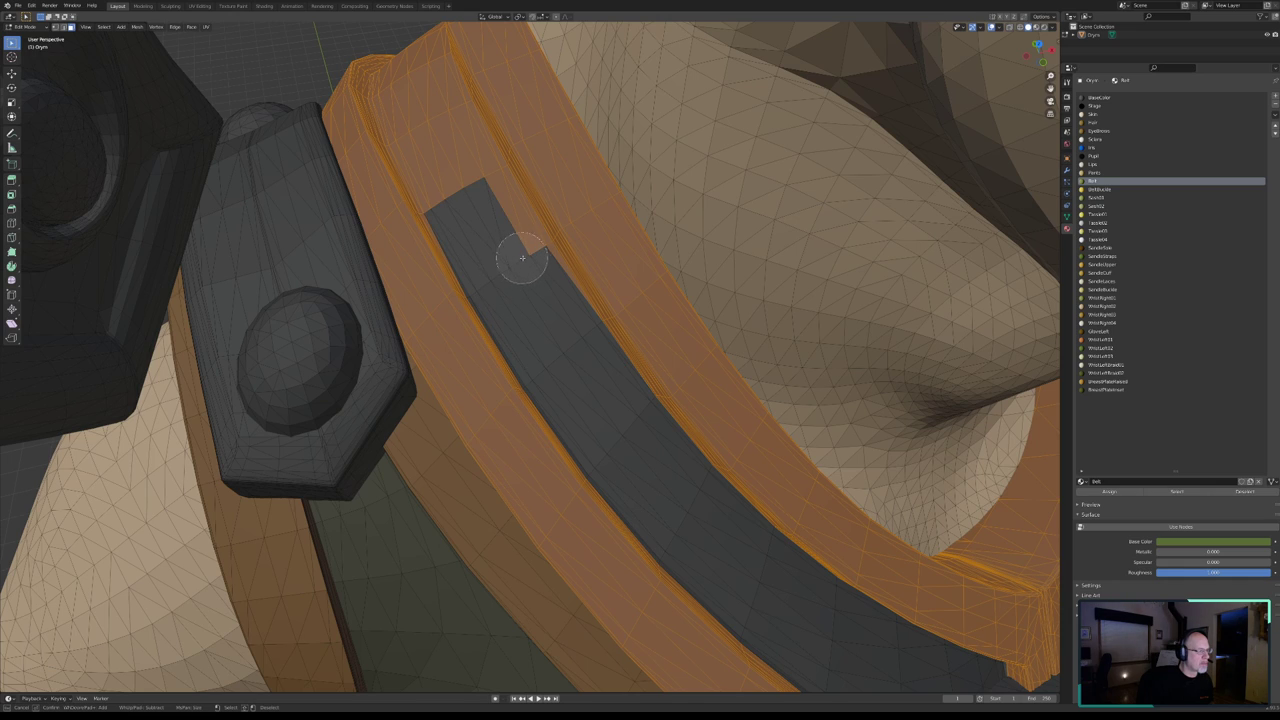
key(ctrl+z)
key(ctrl+shift+z)
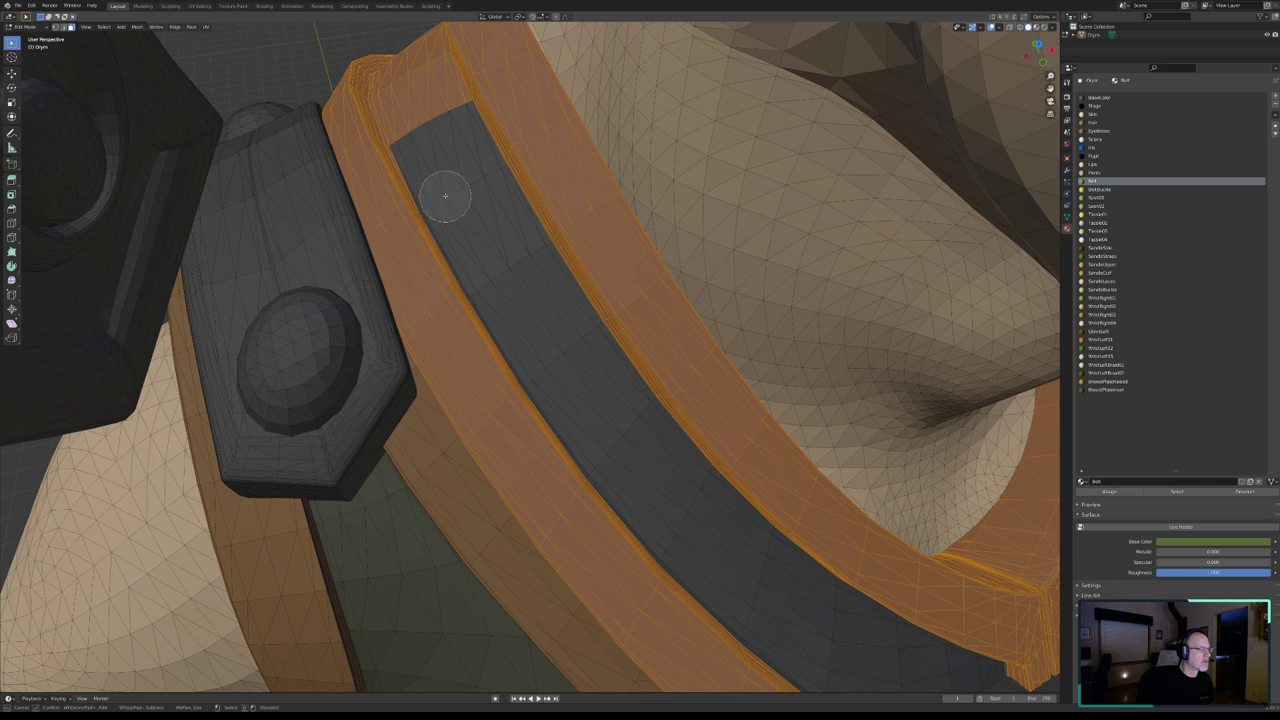
mouse_move(443, 197)
mouse_down()
mouse_move(424, 142)
mouse_move(427, 82)
mouse_move(449, 134)
mouse_up()
click(413, 135)
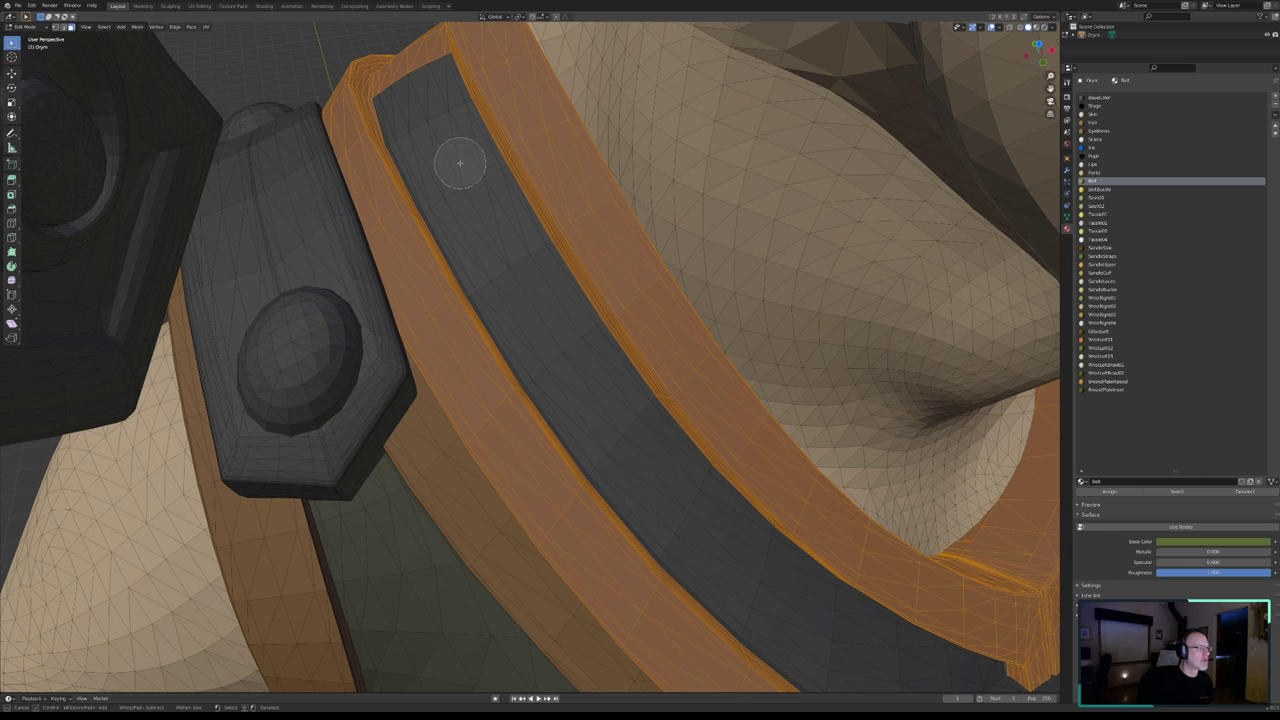
key(Escape)
middle_drag(787, 284, 444, 228)
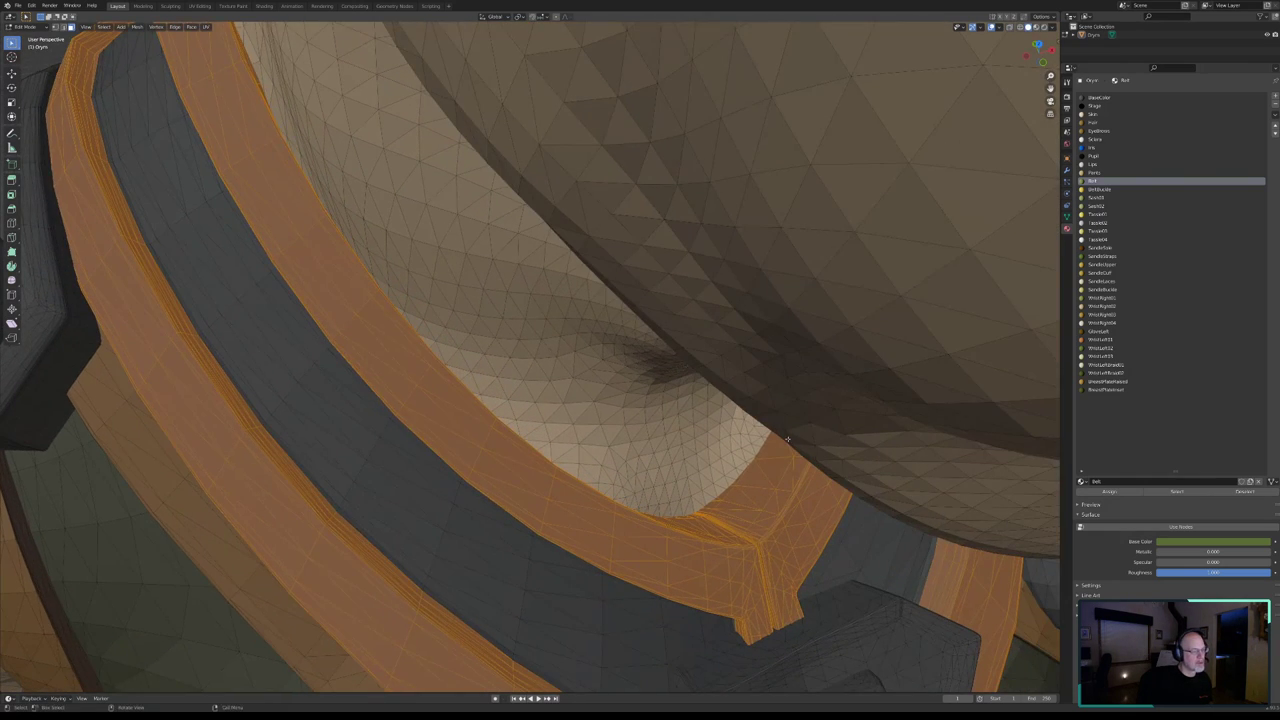
- Orbit the view around to face the curved collar's inner band
mouse_move(787, 440)
middle_down()
mouse_move(251, 255)
mouse_move(237, 286)
middle_up()
scroll(251, 255, up, 5)
scroll(251, 255, down, 3)
scroll(540, 280, up, 5)
mouse_move(540, 280)
middle_down()
mouse_move(556, 342)
mouse_move(1014, 343)
mouse_move(480, 354)
mouse_move(446, 366)
mouse_move(834, 371)
mouse_move(323, 386)
mouse_move(673, 387)
mouse_move(714, 371)
mouse_move(191, 380)
mouse_move(392, 384)
mouse_move(374, 403)
mouse_move(737, 374)
mouse_move(291, 483)
middle_up()
scroll(486, 508, down, 3)
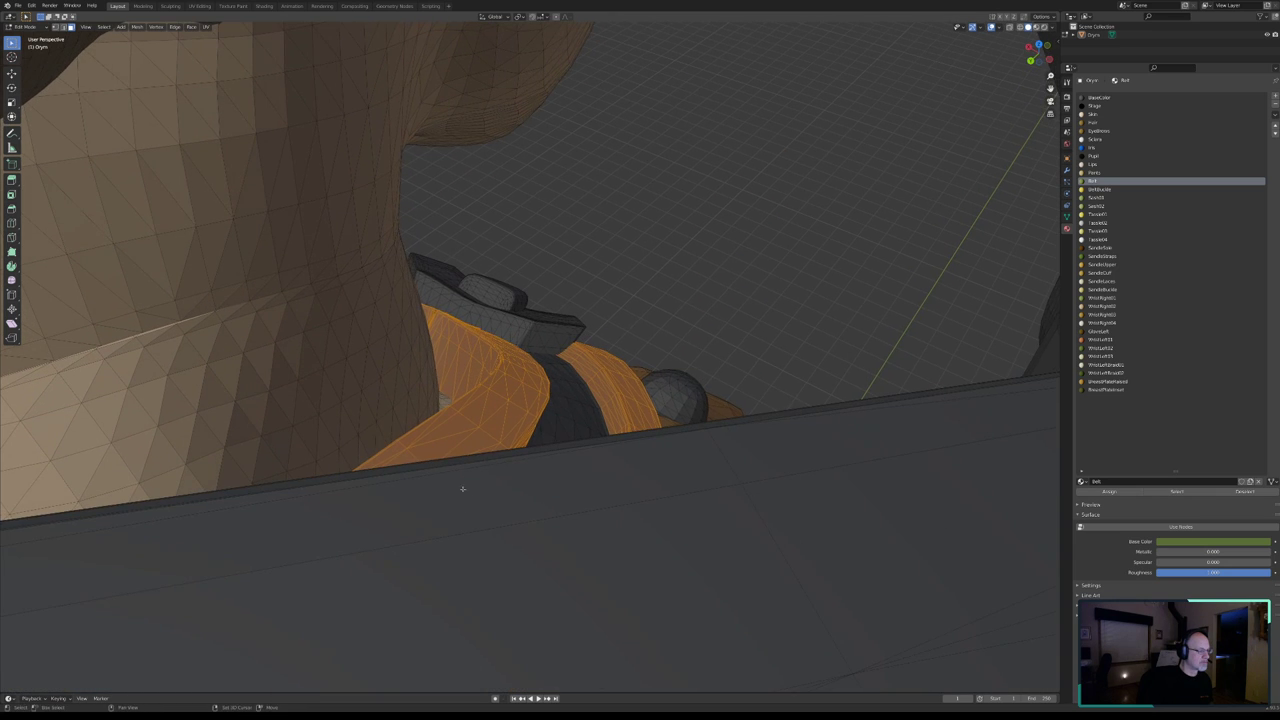
scroll(463, 486, up, 3)
scroll(462, 470, up, 2)
mouse_move(462, 458)
middle_down()
mouse_move(657, 206)
mouse_move(732, 595)
mouse_move(767, 662)
middle_up()
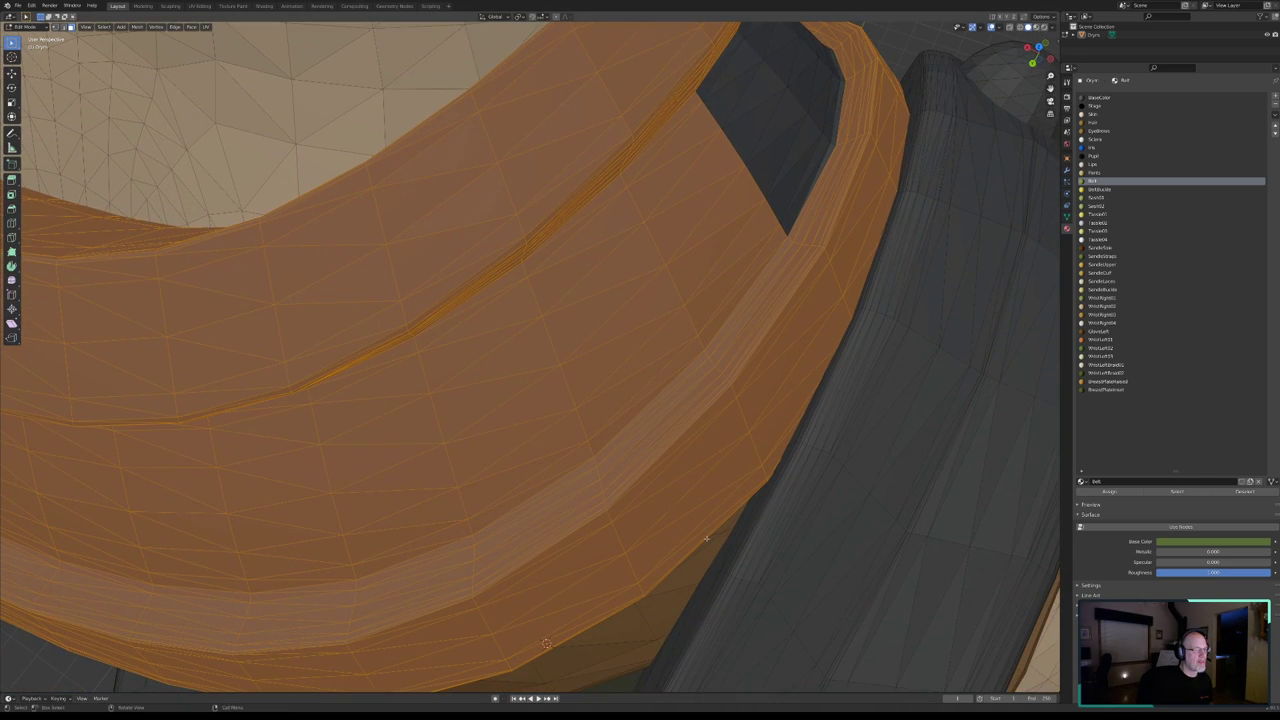
middle_drag(706, 538, 694, 518)
- Circle-deselect the collar's inner band from its right end leftward
key(c)
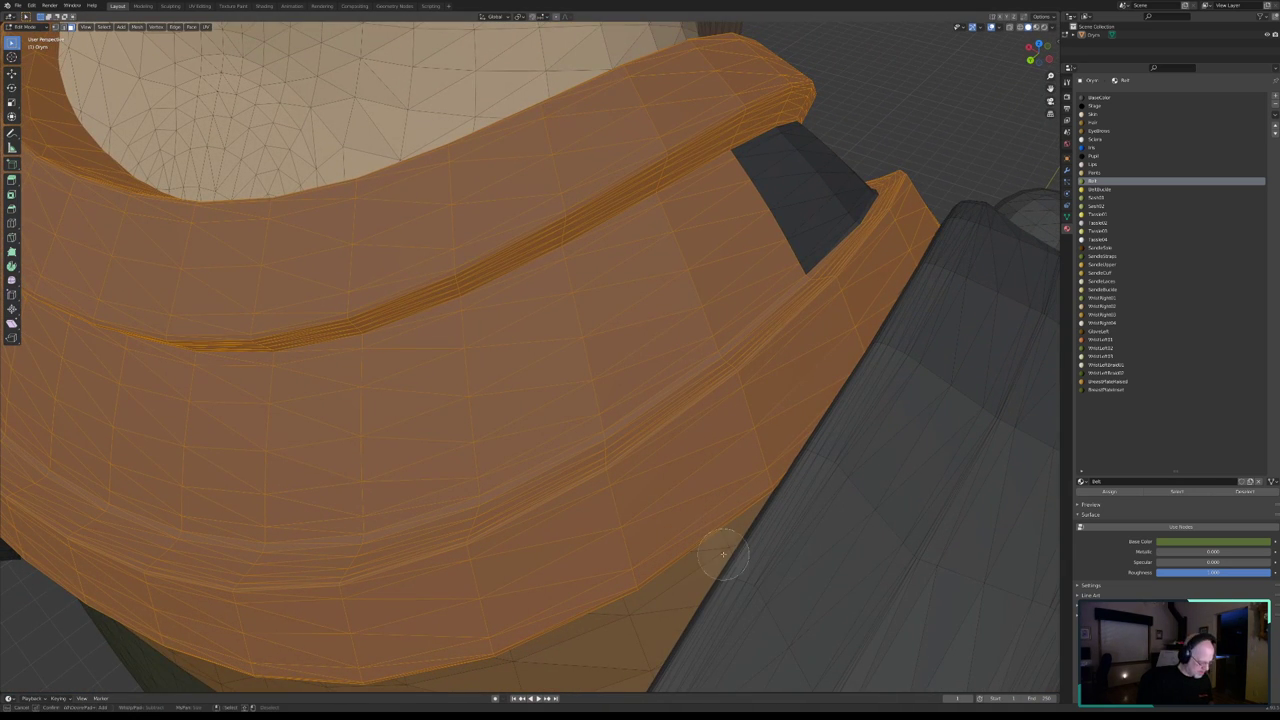
middle_drag(749, 189, 767, 246)
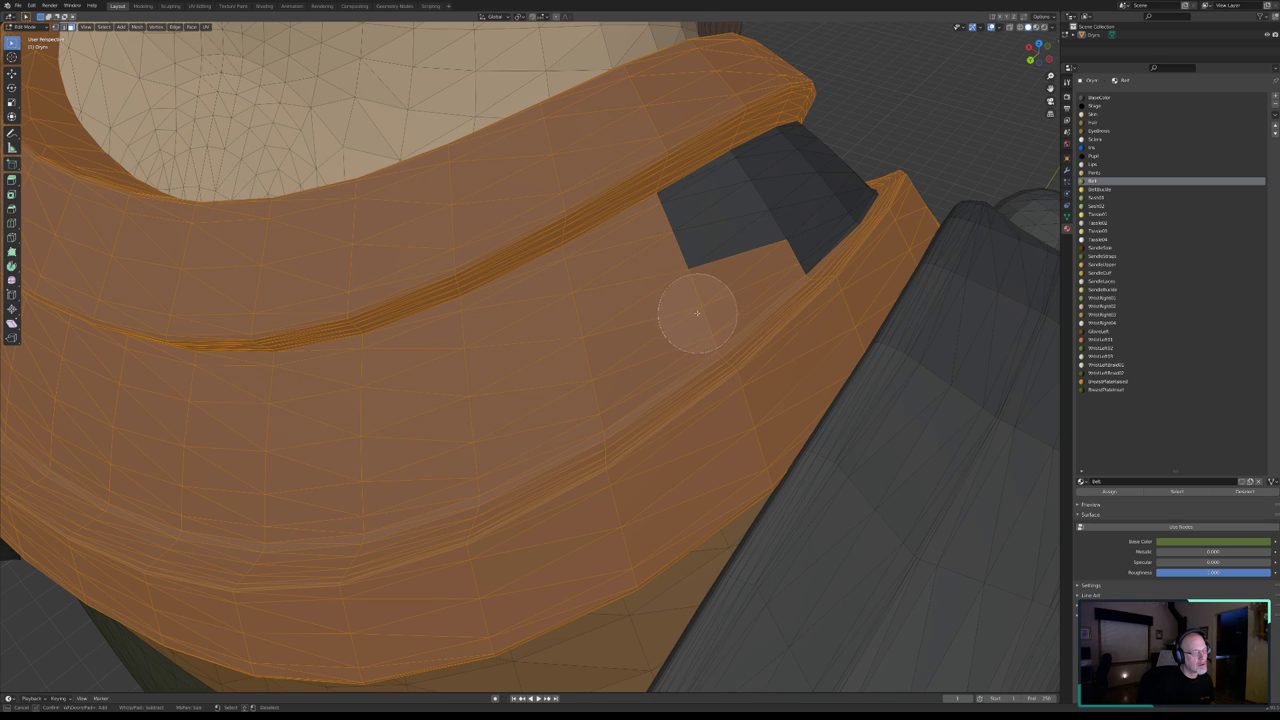
middle_drag(692, 310, 766, 251)
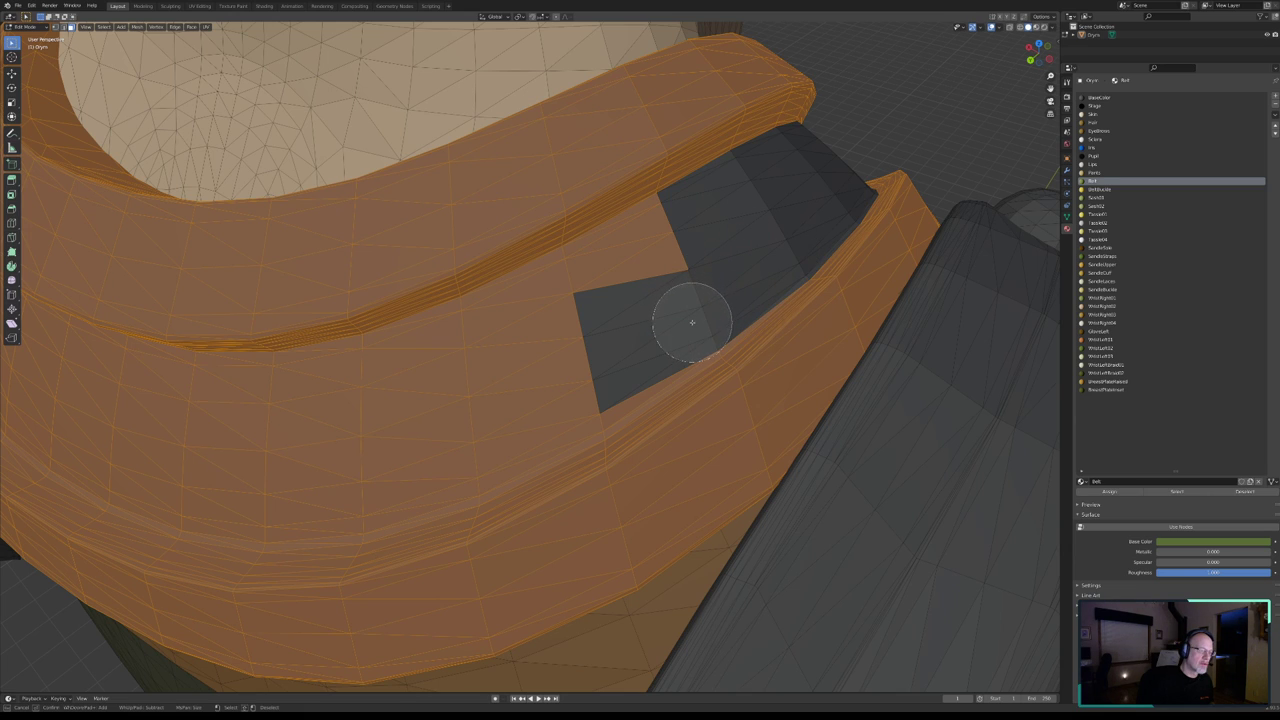
mouse_move(680, 322)
middle_down()
mouse_move(591, 380)
mouse_move(586, 400)
mouse_move(357, 491)
middle_up()
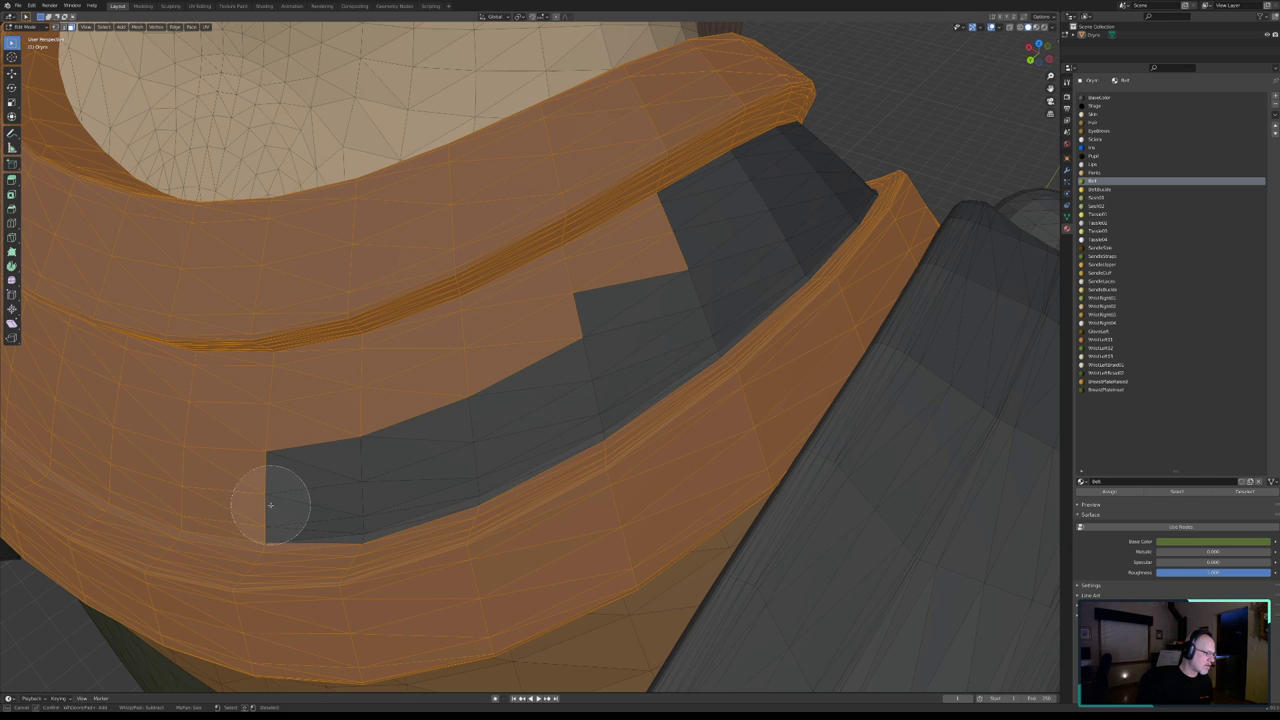
mouse_move(270, 505)
middle_down()
mouse_move(128, 460)
mouse_move(106, 371)
mouse_move(241, 401)
mouse_move(306, 391)
mouse_move(460, 351)
mouse_move(658, 259)
middle_up()
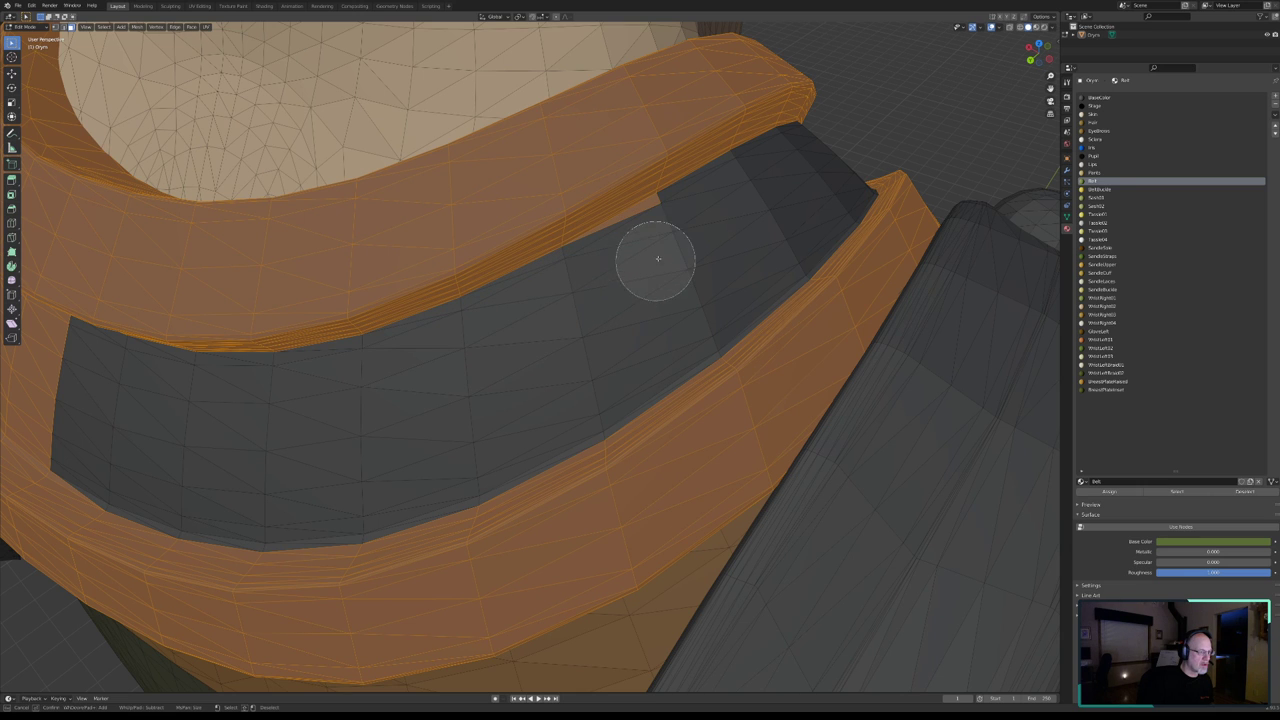
right_click(300, 434)
- Continue deselecting the band's lower part toward its left end, clearing the leftover orange patch
mouse_move(302, 436)
middle_down()
mouse_move(640, 463)
mouse_move(472, 428)
middle_up()
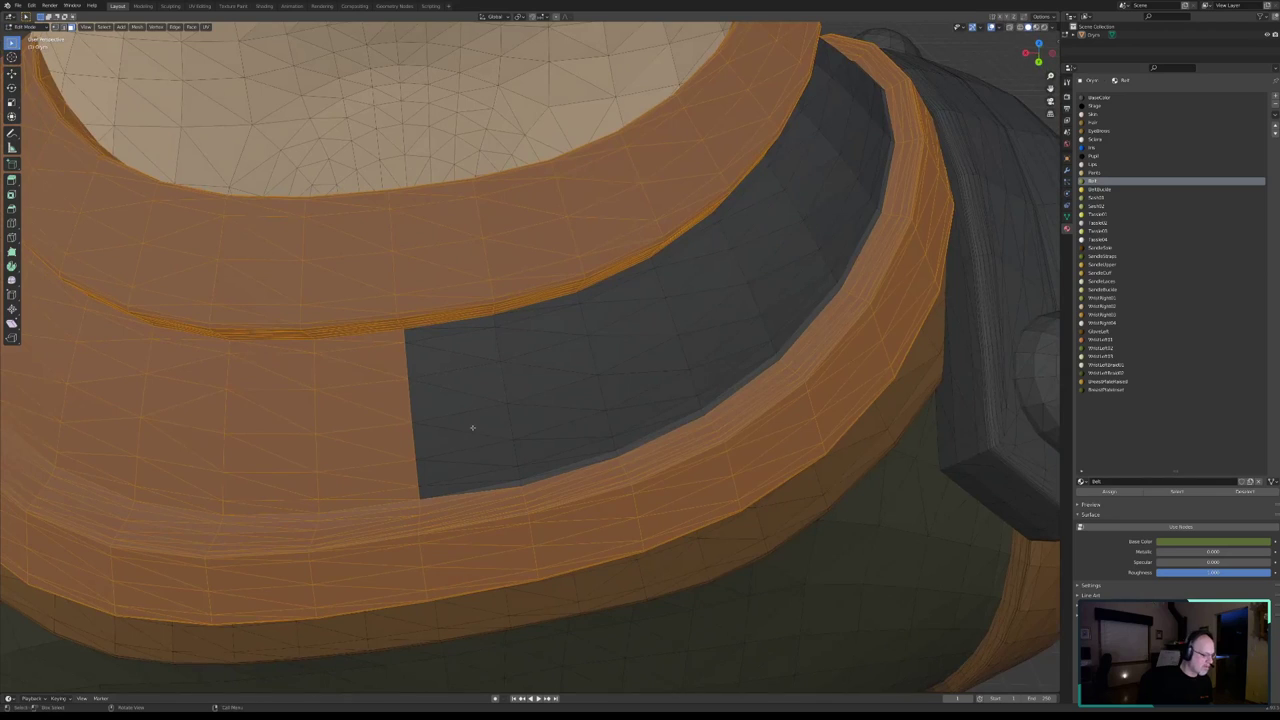
key(c)
middle_drag(409, 457, 414, 463)
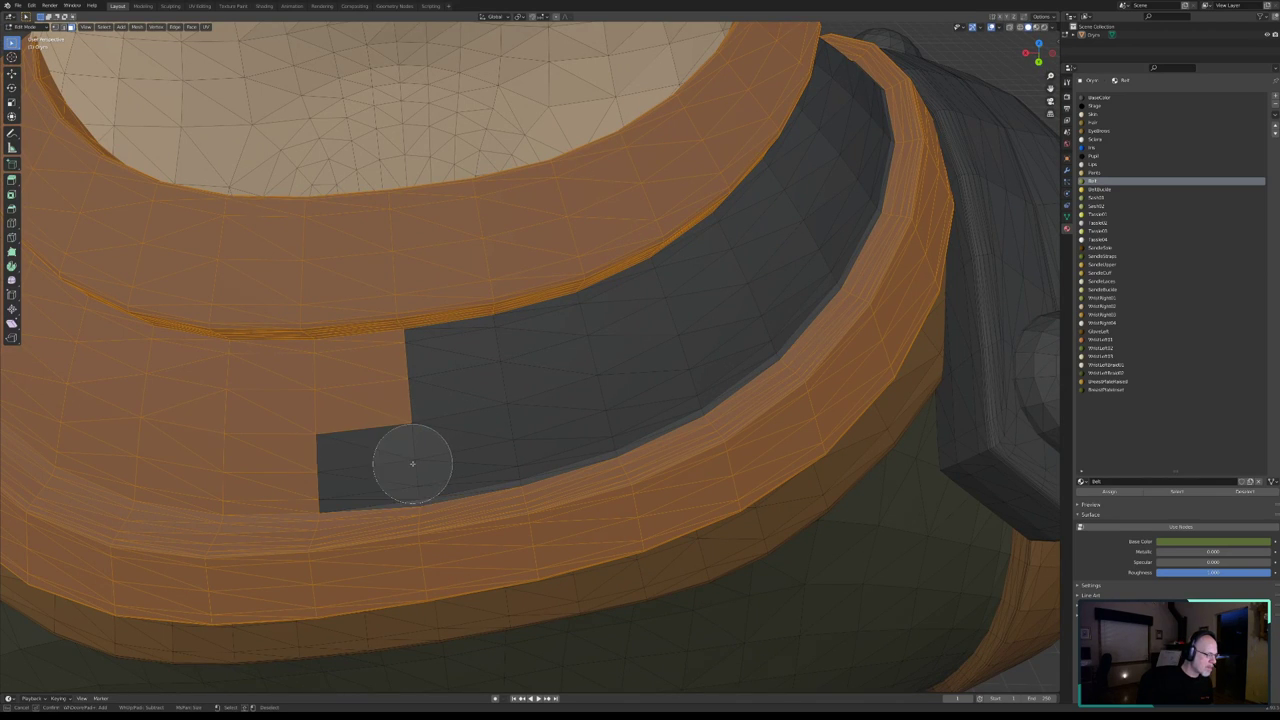
middle_drag(320, 457, 320, 466)
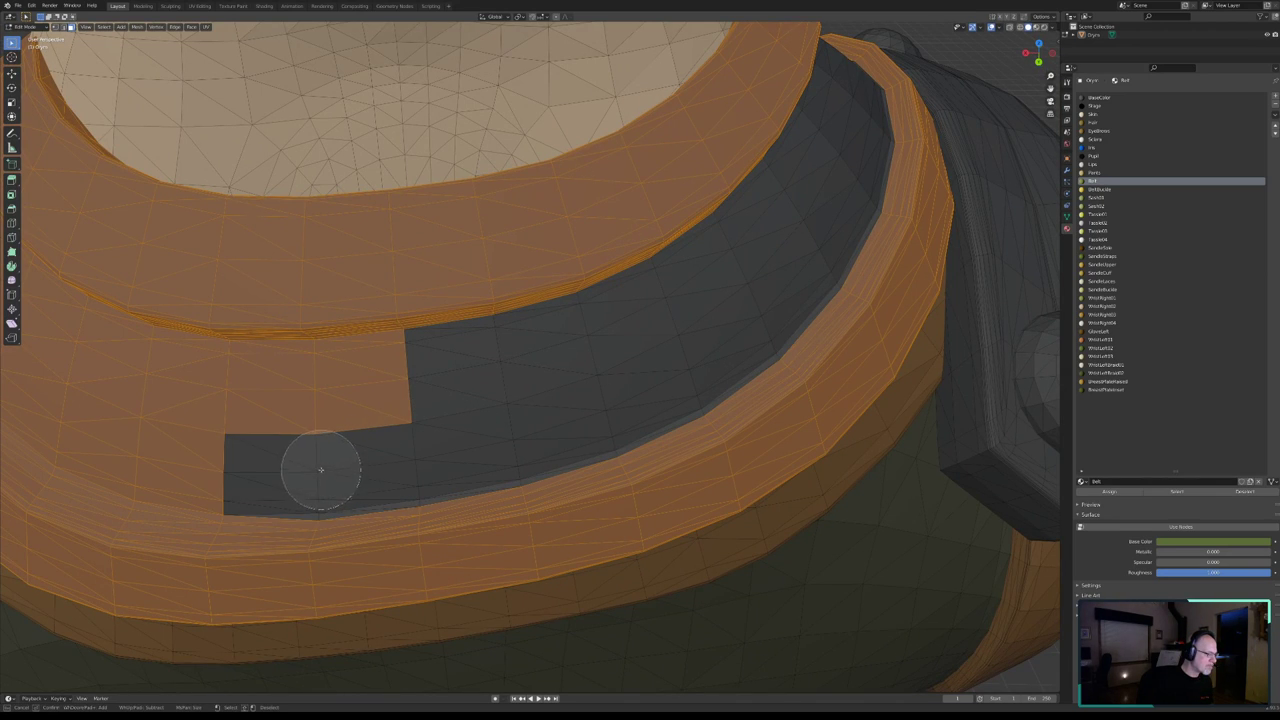
middle_click(226, 474)
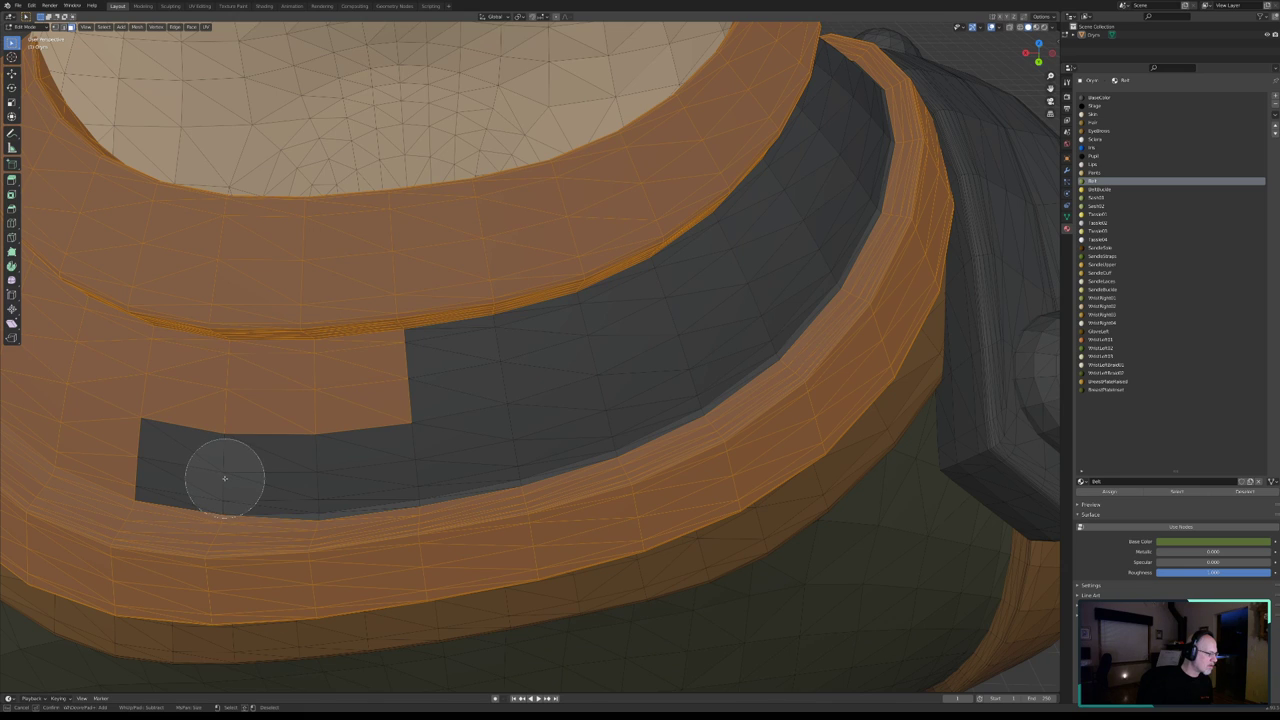
middle_drag(137, 457, 143, 451)
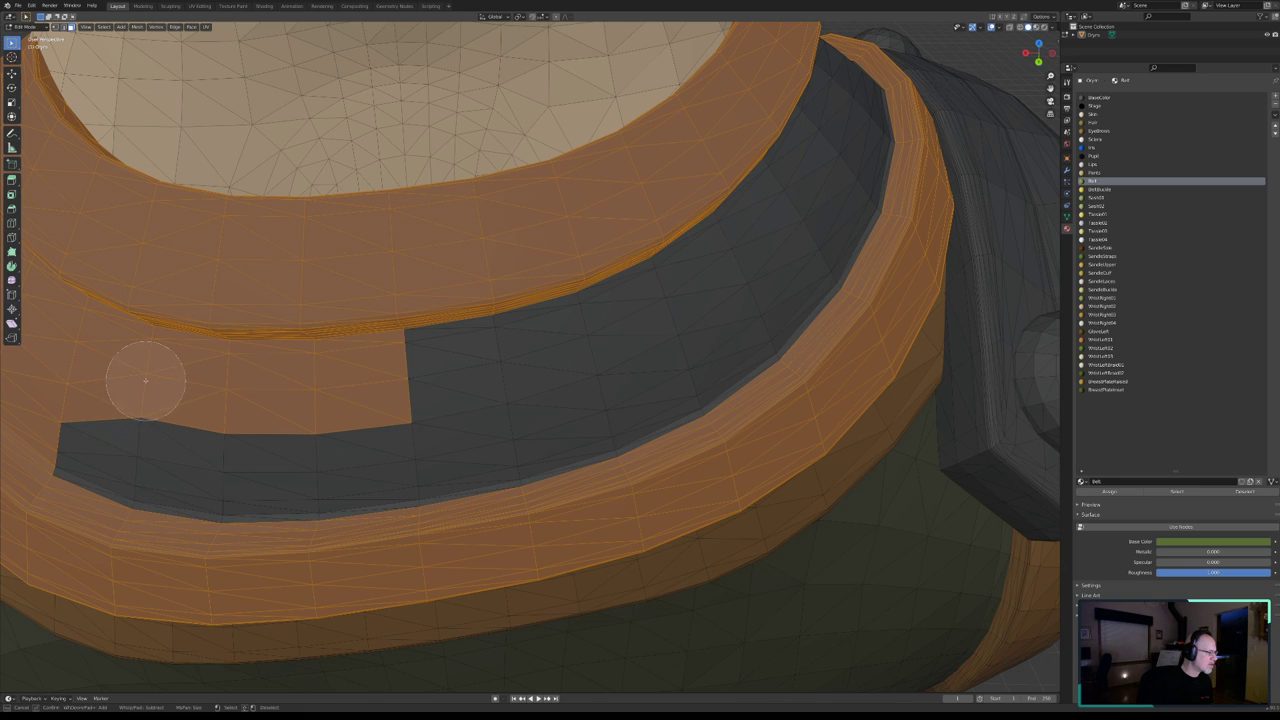
mouse_move(147, 374)
middle_down()
mouse_move(385, 381)
mouse_move(149, 380)
mouse_move(67, 349)
mouse_move(67, 431)
middle_up()
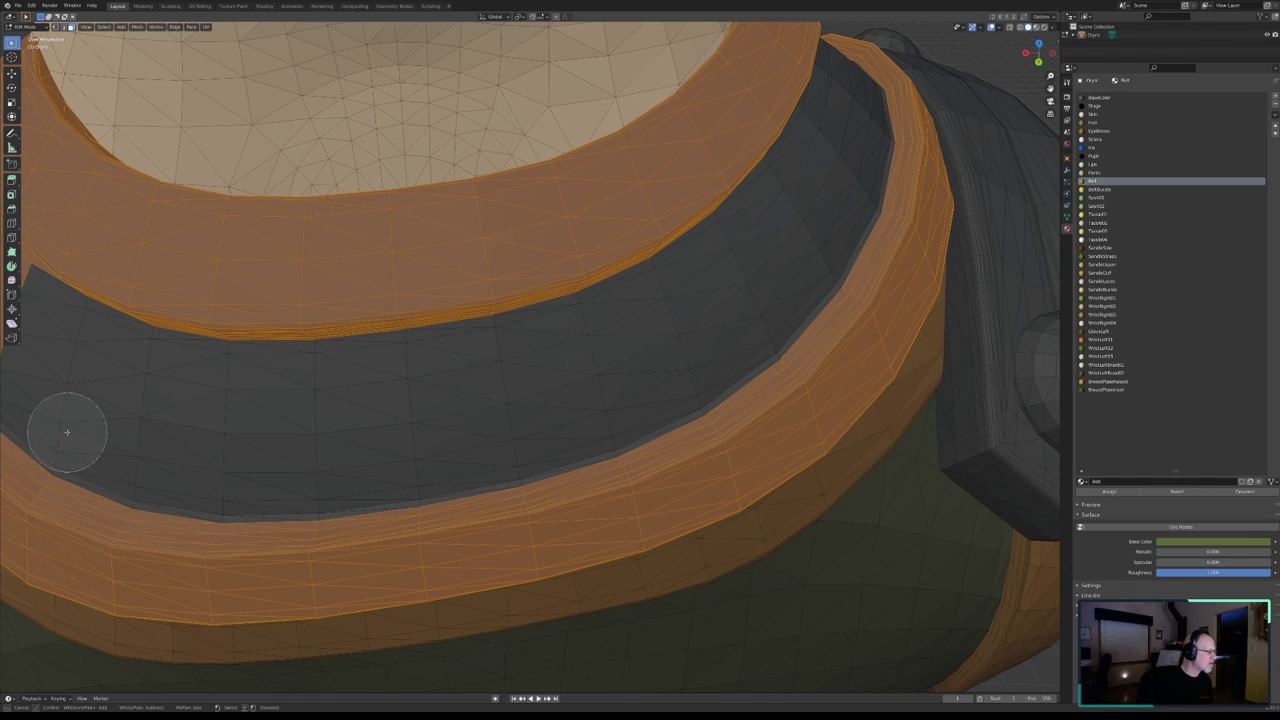
right_click(100, 431)
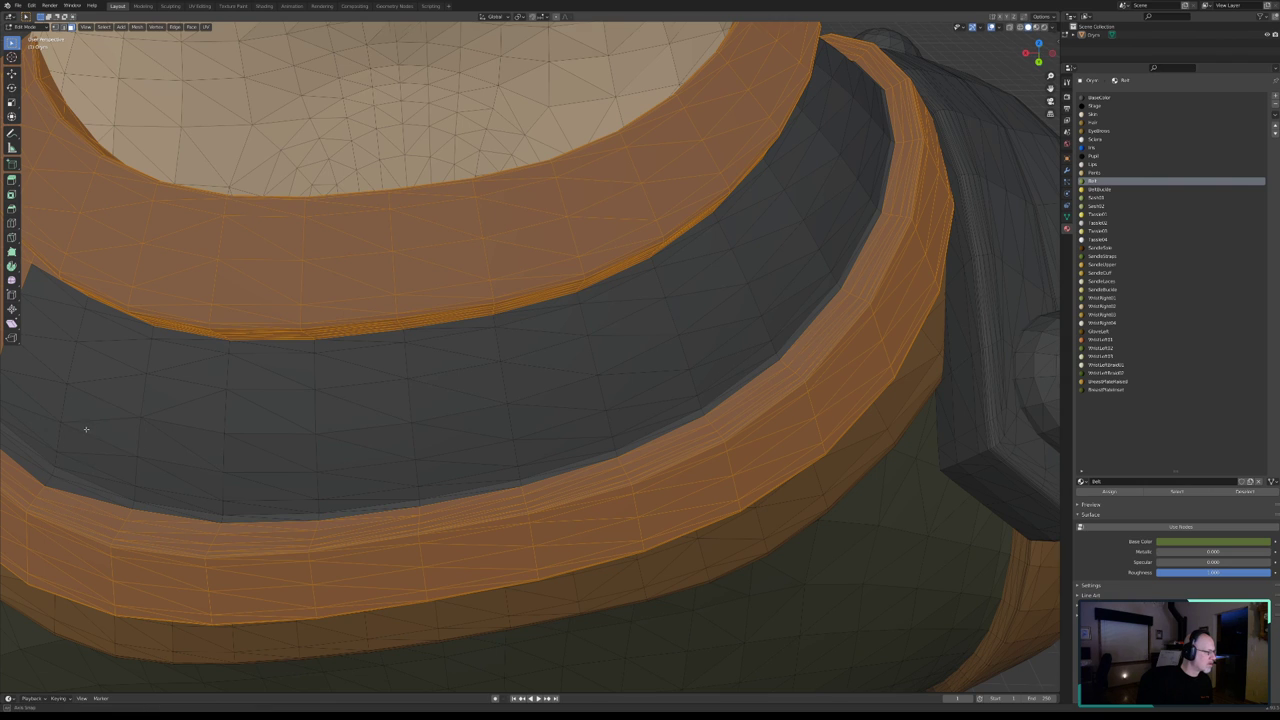
mouse_move(86, 429)
middle_down()
mouse_move(449, 409)
mouse_move(429, 429)
mouse_move(421, 406)
mouse_move(398, 399)
middle_up()
scroll(421, 406, down, 3)
scroll(429, 380, up, 4)
- Reselect the edges along the collar's inner rim
key(c)
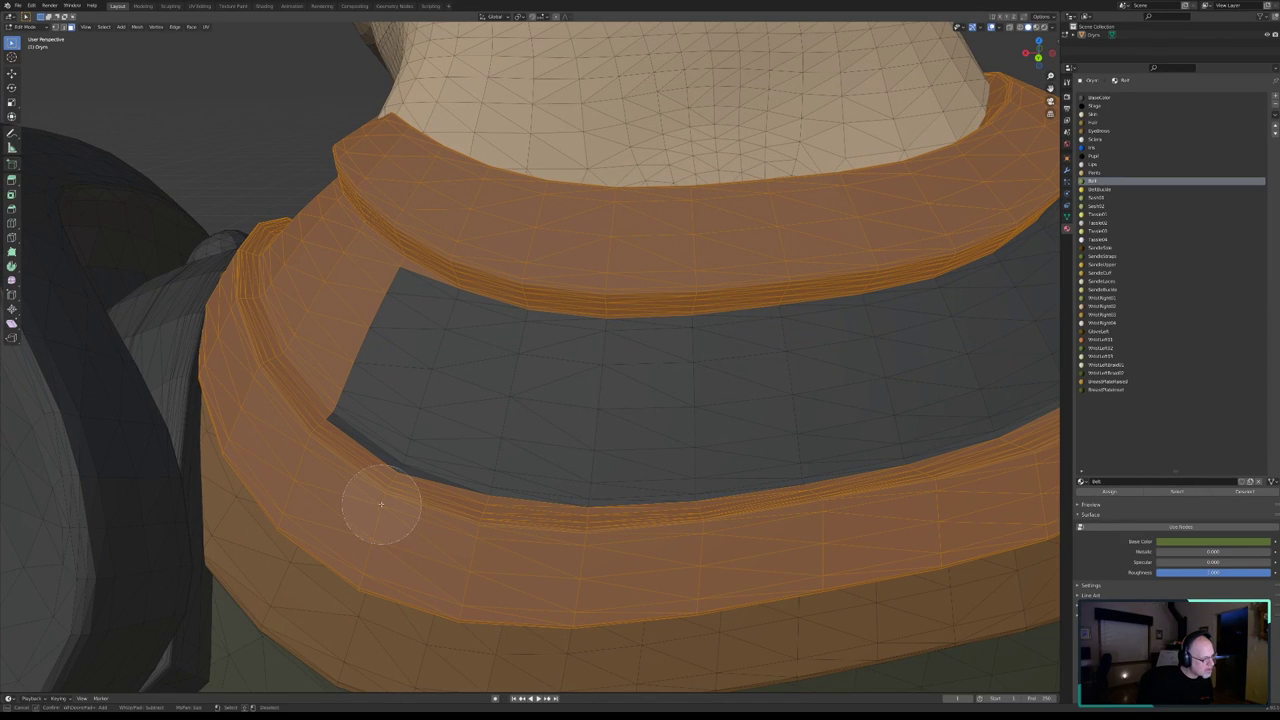
drag(378, 505, 302, 452)
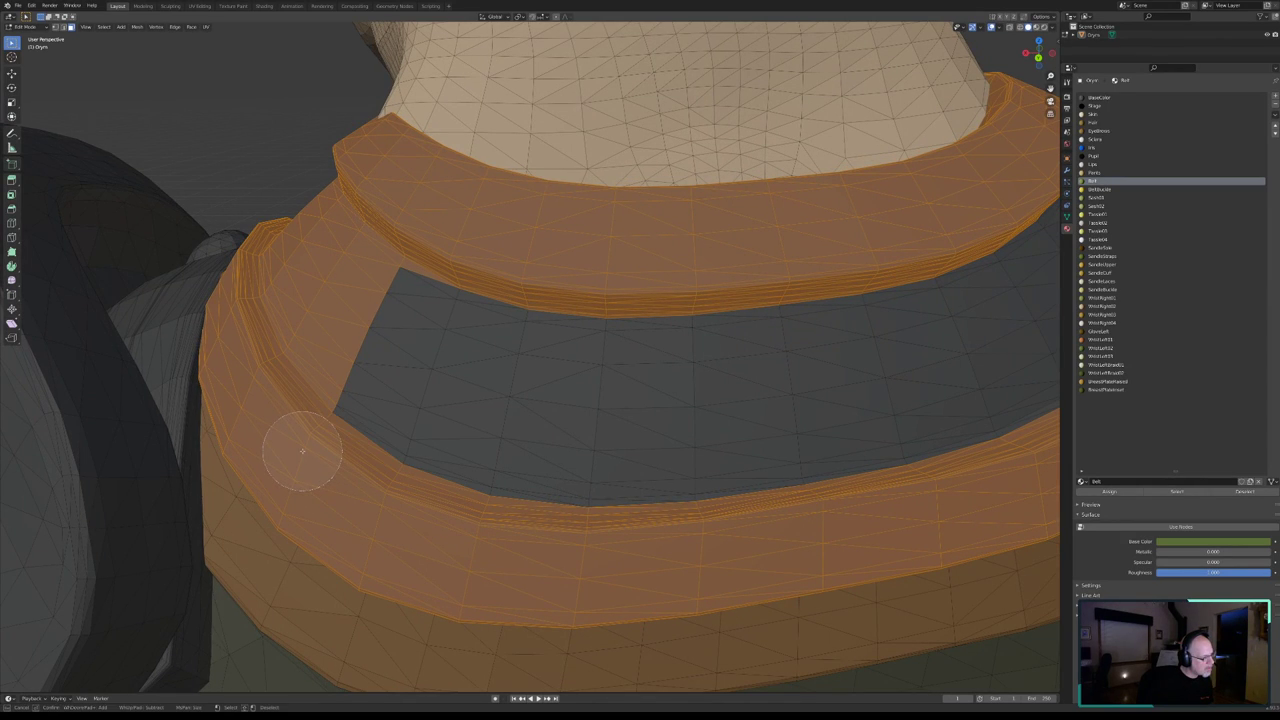
right_click(304, 450)
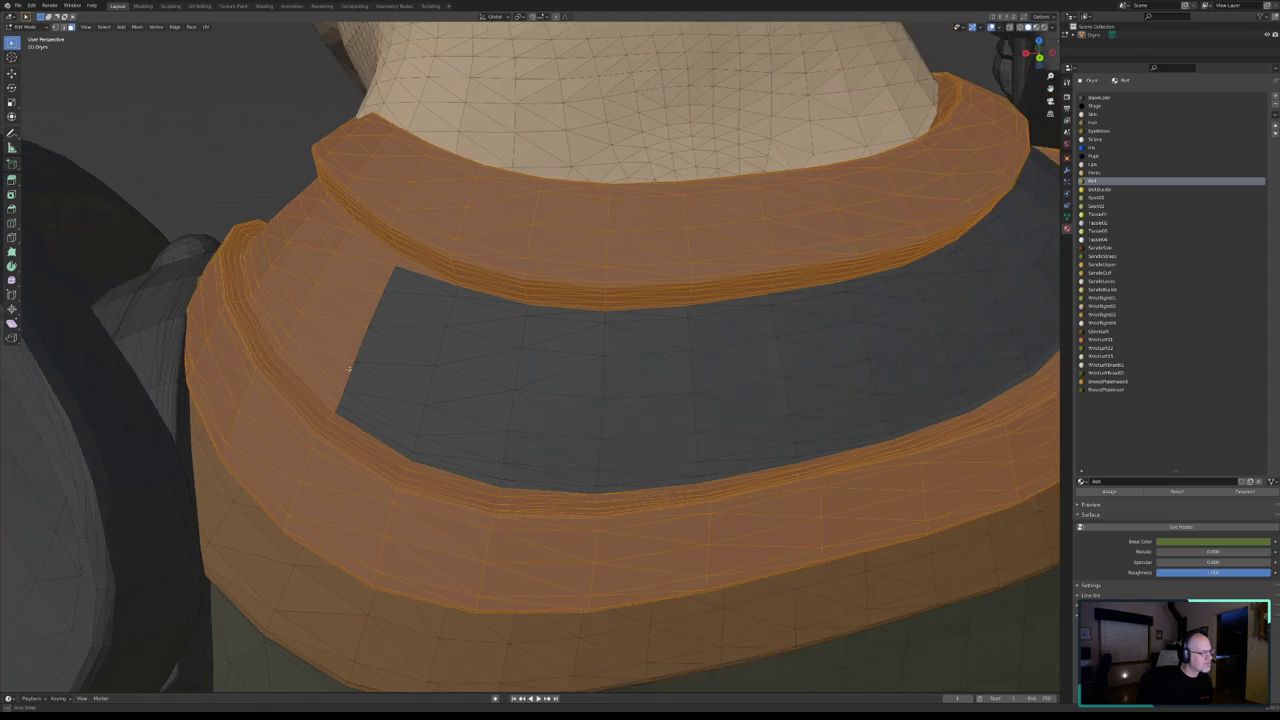
- Deselect the band faces at the collar's left end
mouse_move(304, 450)
middle_down()
mouse_move(381, 357)
mouse_move(390, 367)
mouse_move(277, 336)
mouse_move(195, 293)
mouse_move(194, 257)
mouse_move(329, 286)
middle_up()
key(c)
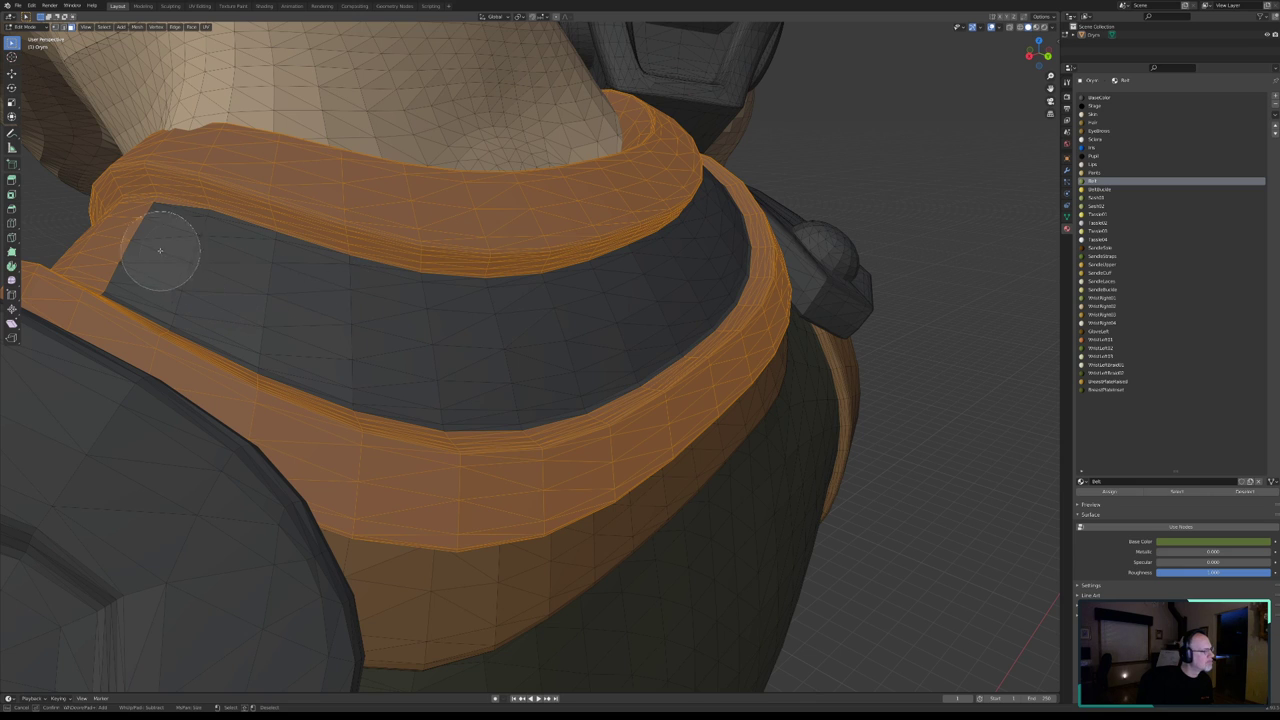
mouse_move(159, 250)
middle_down()
mouse_move(157, 234)
mouse_move(124, 260)
mouse_move(174, 266)
mouse_move(497, 415)
mouse_move(399, 451)
middle_up()
right_click(137, 263)
- Circle-deselect the faces between the collar strap's rims, clearing the last small orange patch
key(c)
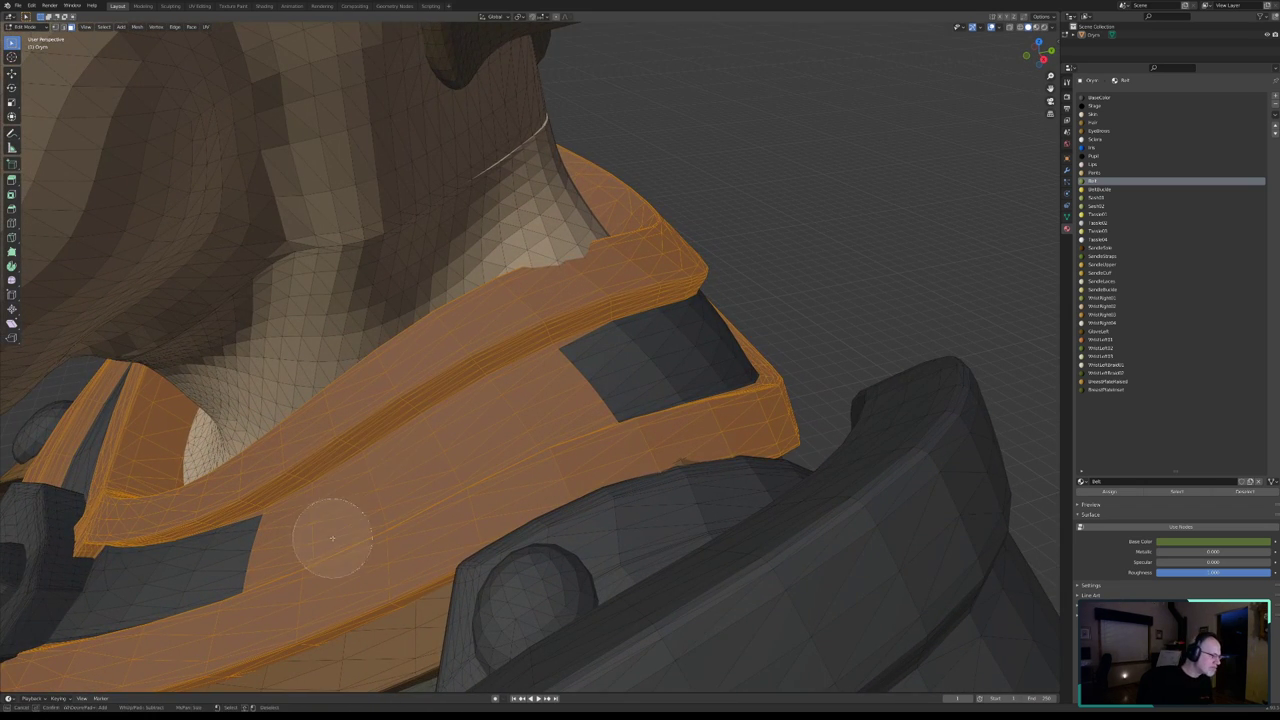
mouse_move(270, 530)
middle_down()
mouse_move(251, 551)
mouse_move(310, 545)
mouse_move(257, 555)
mouse_move(320, 523)
mouse_move(320, 500)
mouse_move(529, 371)
mouse_move(571, 371)
mouse_move(596, 402)
mouse_move(530, 425)
mouse_move(600, 407)
middle_up()
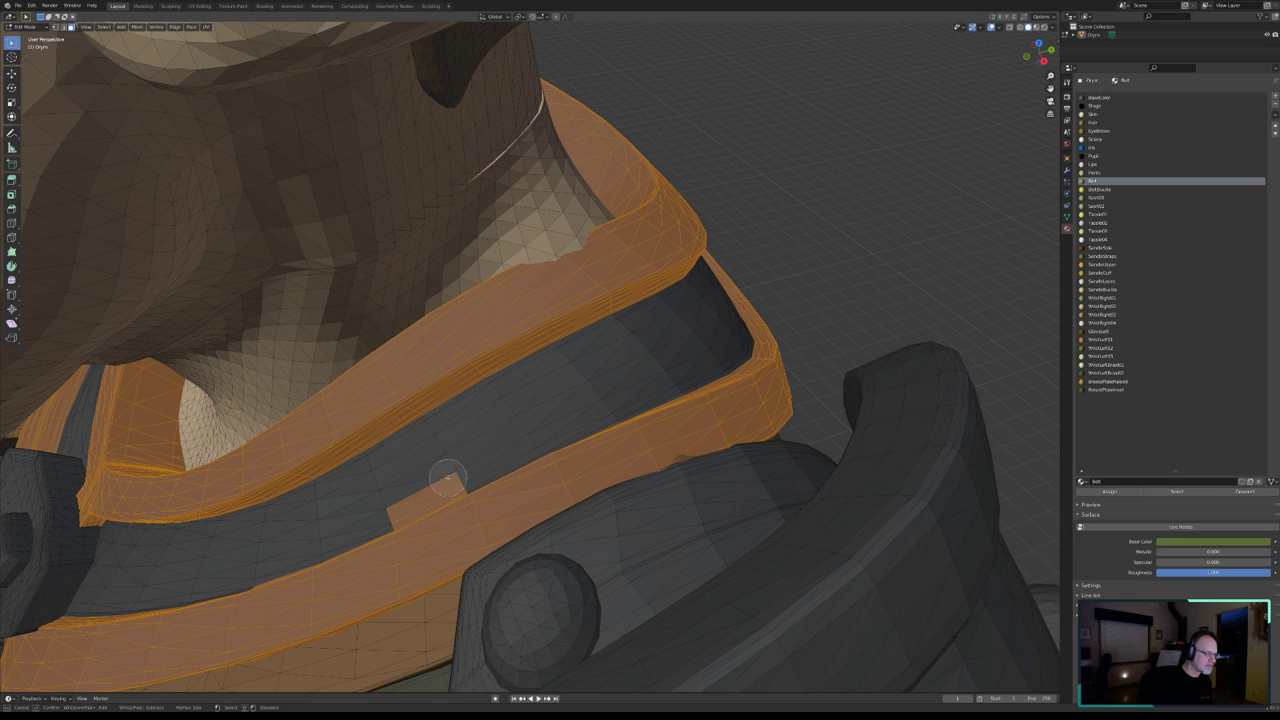
ctrl+drag(413, 497, 416, 493)
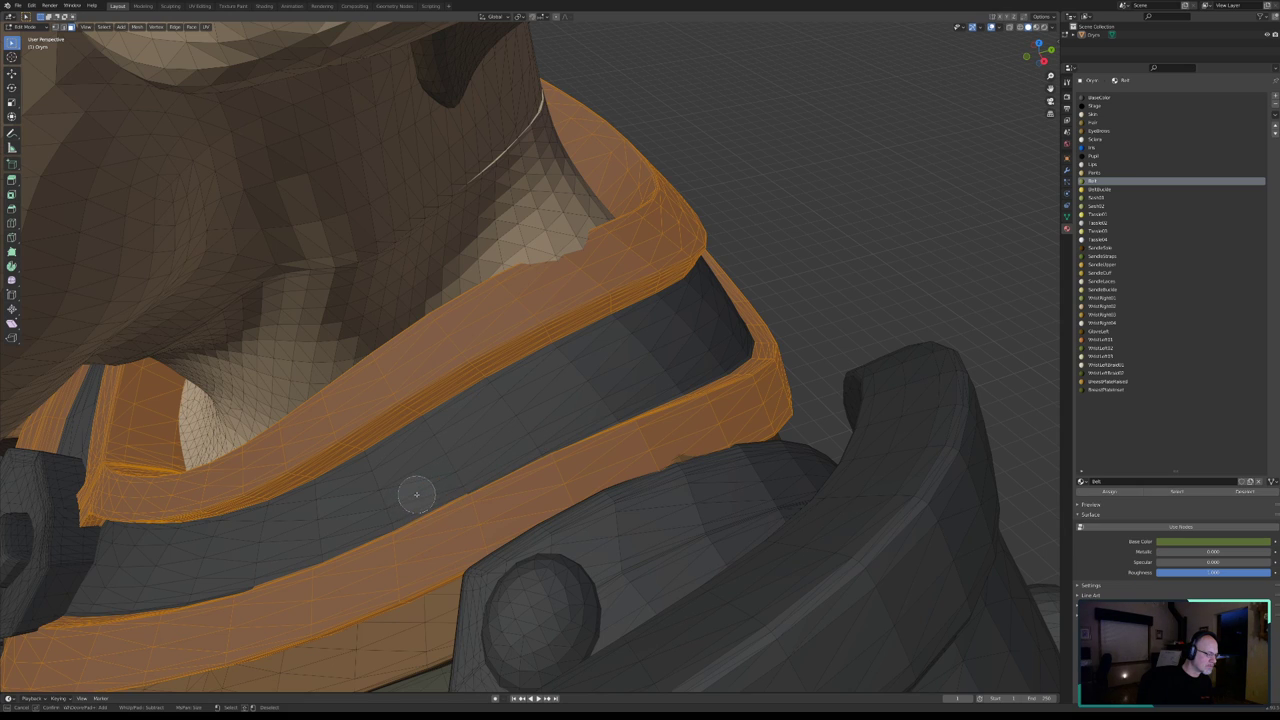
right_click(323, 514)
middle_drag(323, 514, 340, 532)
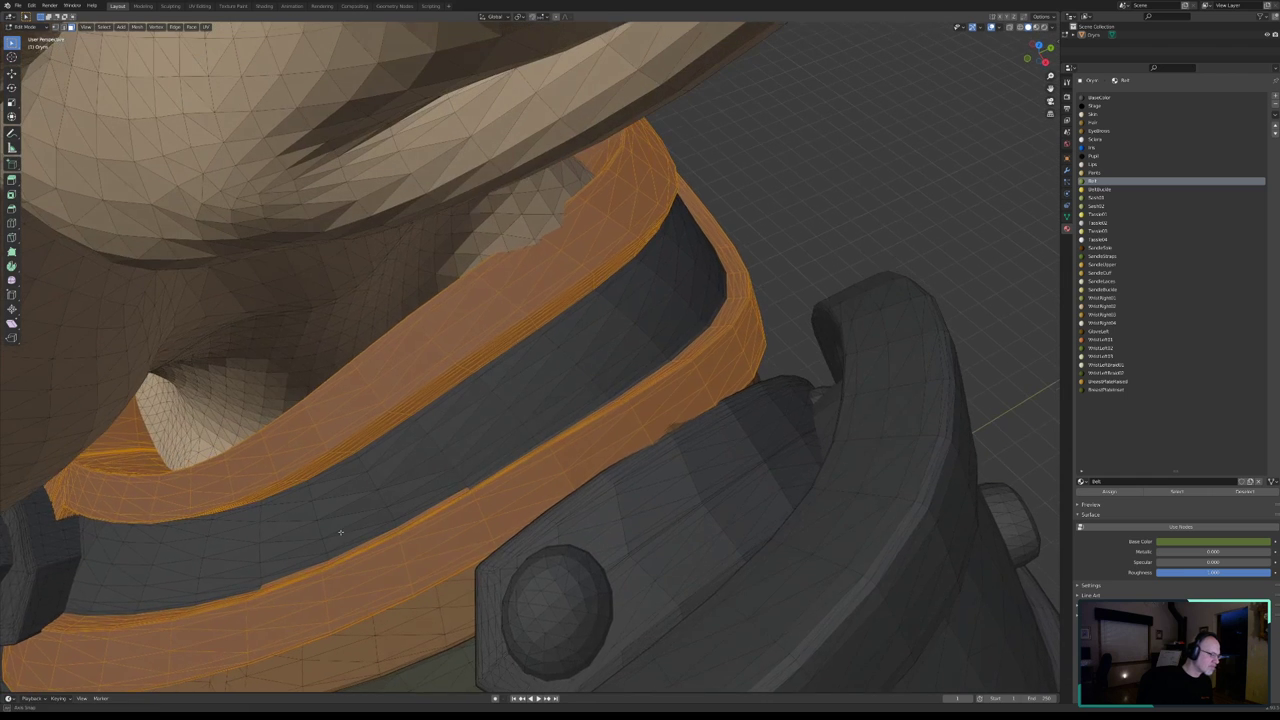
key(c)
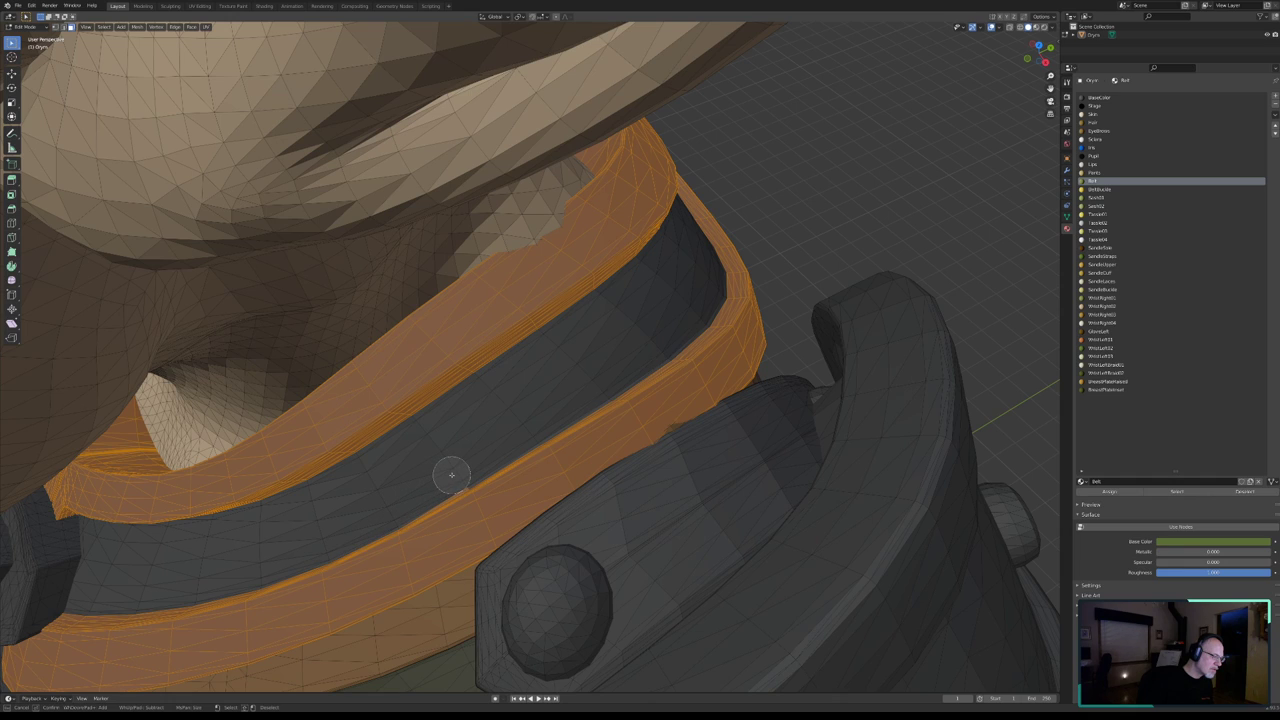
scroll(451, 474, down, 5)
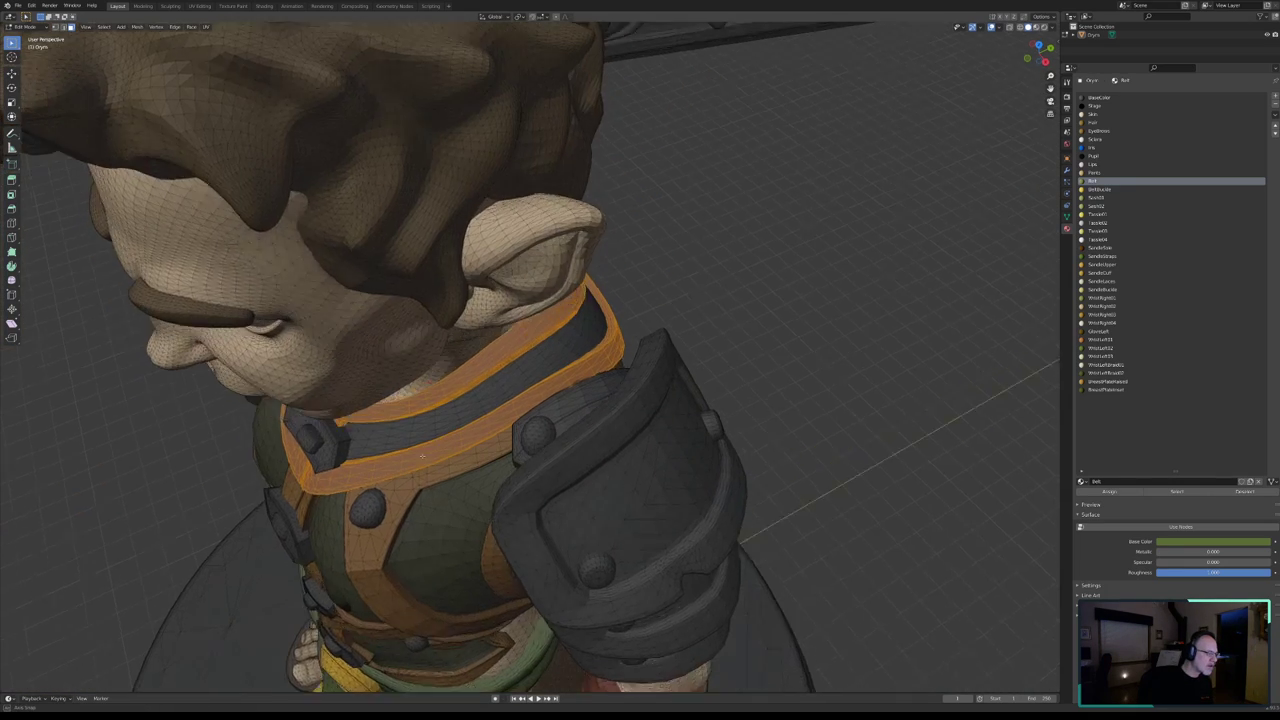
- Assign BreastPlateRaised to the selected breastplate faces, then deselect them
mouse_move(451, 474)
middle_down()
mouse_move(435, 415)
mouse_move(228, 366)
middle_up()
mouse_move(457, 412)
middle_down()
mouse_move(285, 394)
mouse_move(503, 400)
middle_up()
middle_drag(381, 480, 581, 442)
click(1111, 382)
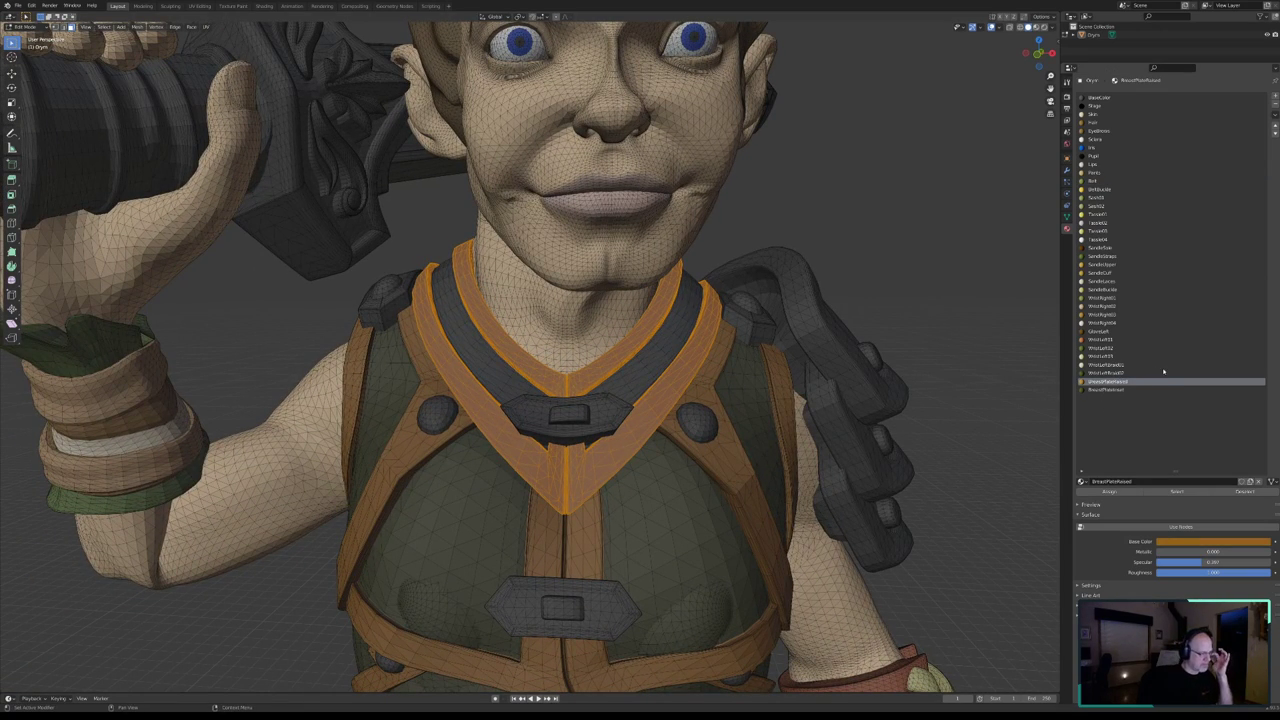
click(1121, 493)
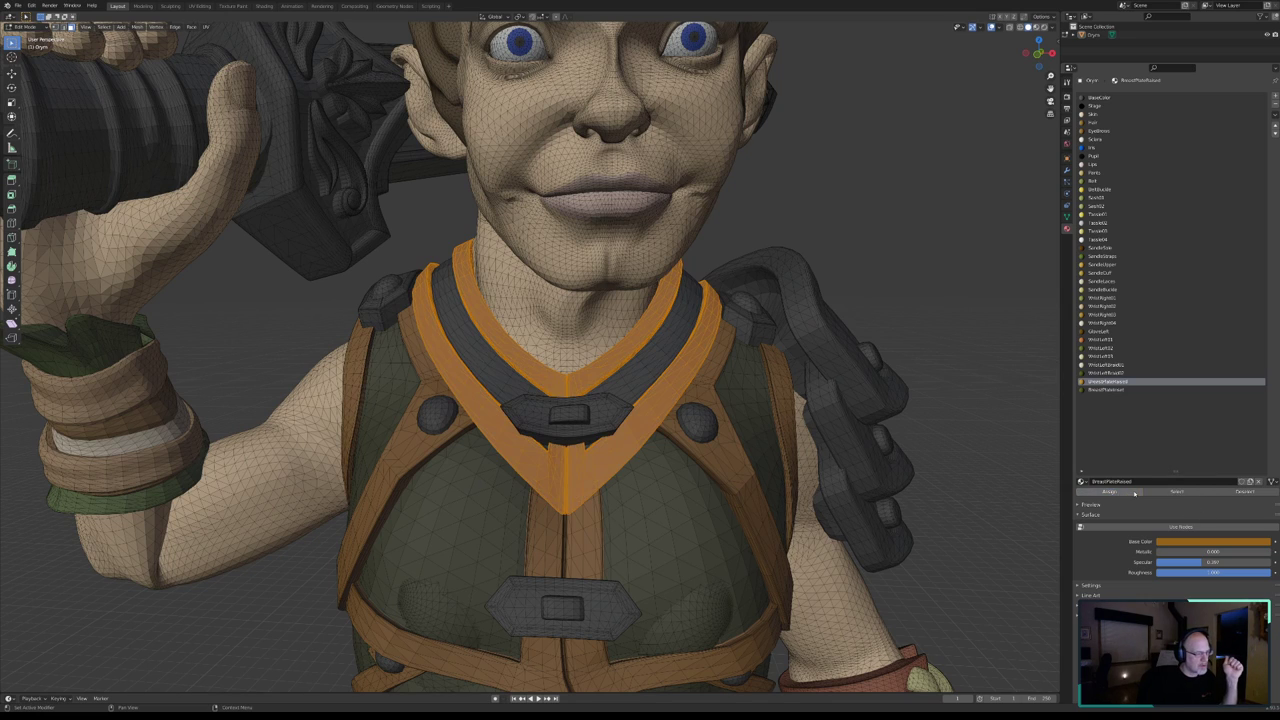
click(1246, 492)
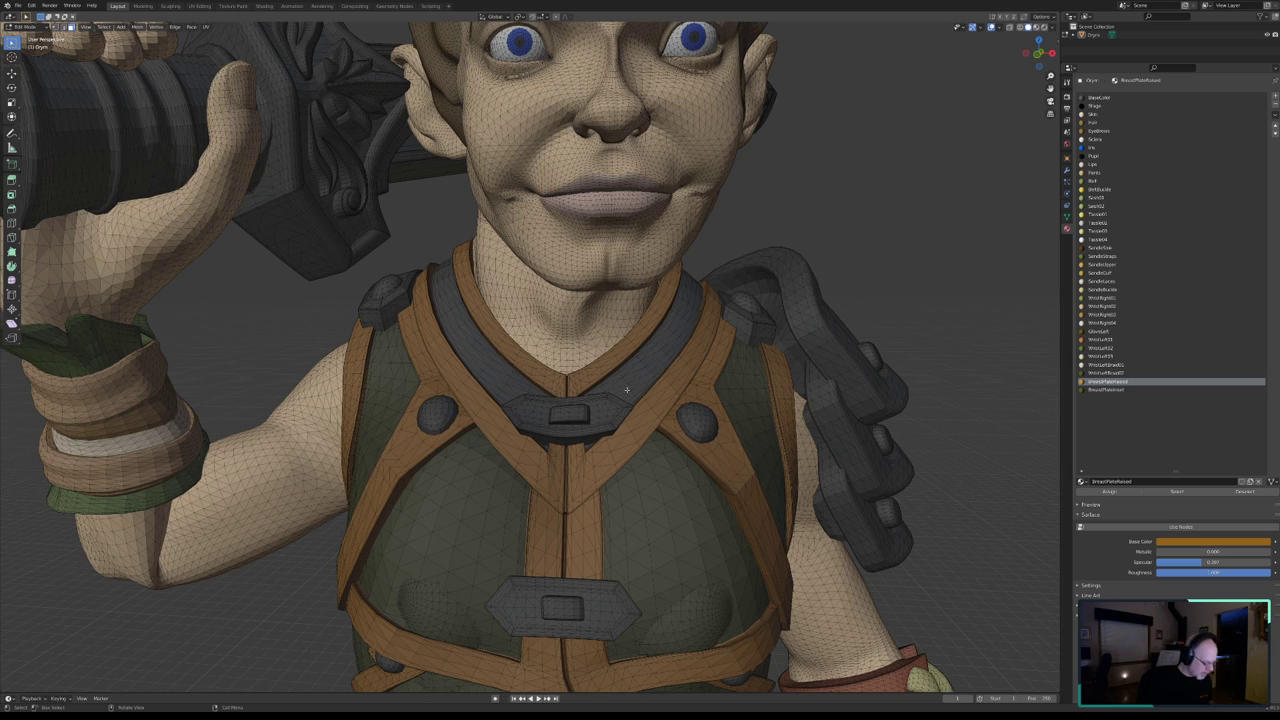
- Select the whole V-shaped collar strap, assign it the brown leather material, and clear the selection
key(c)
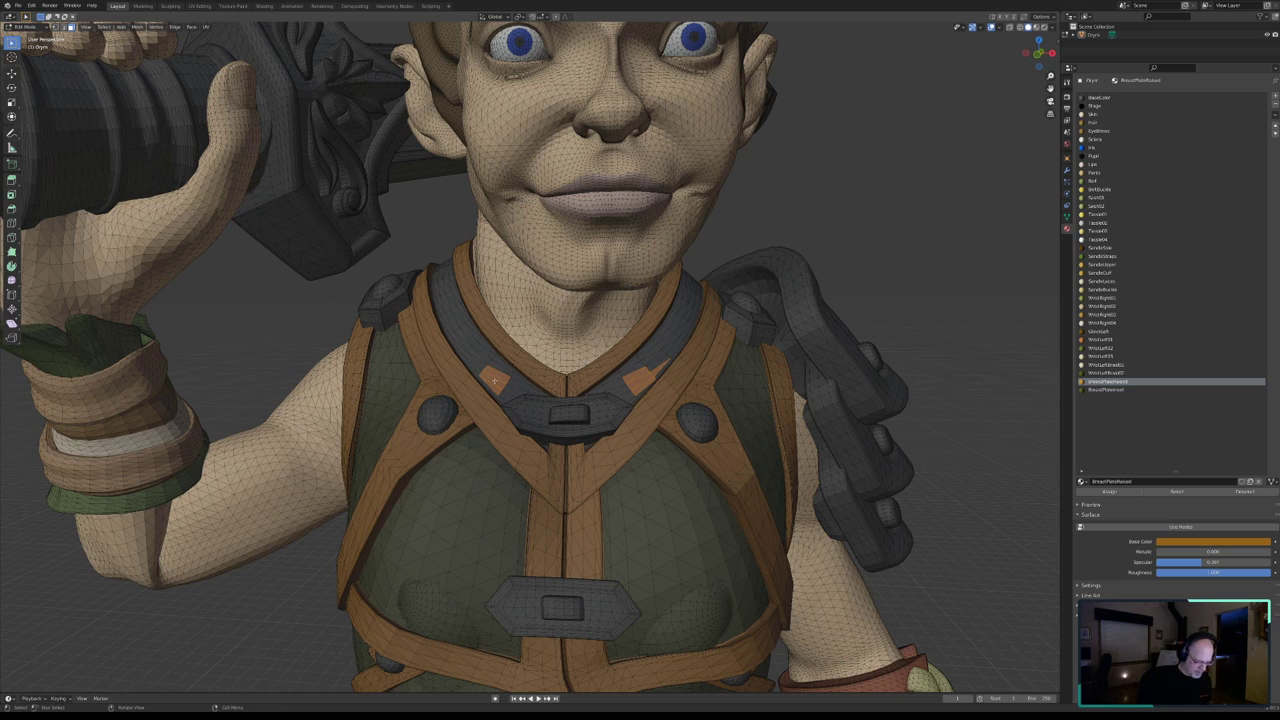
key(ctrl+l)
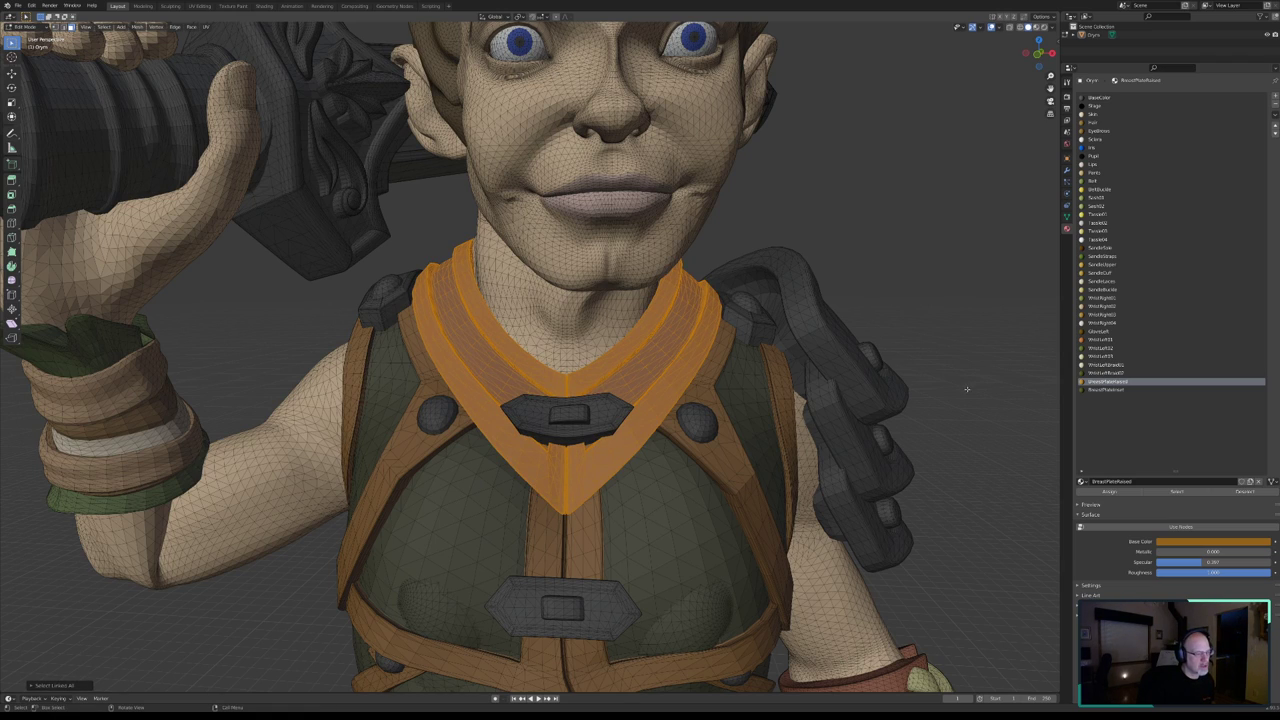
click(1236, 493)
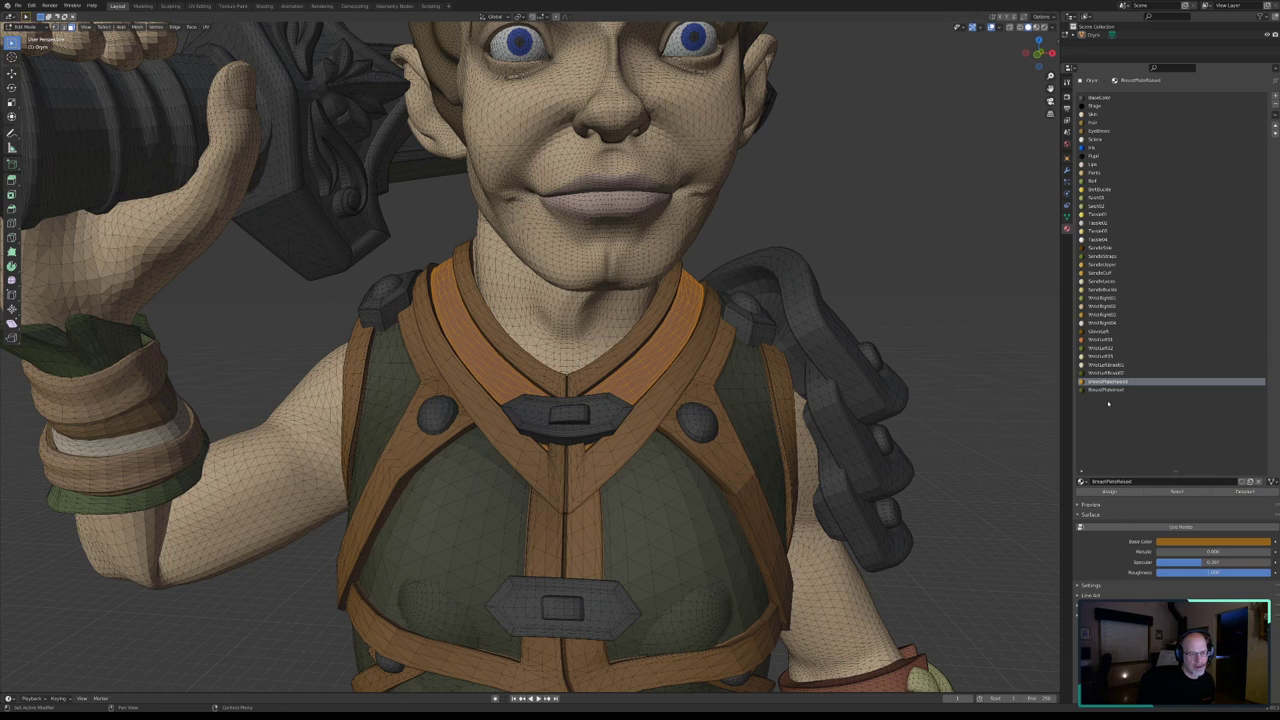
click(1112, 390)
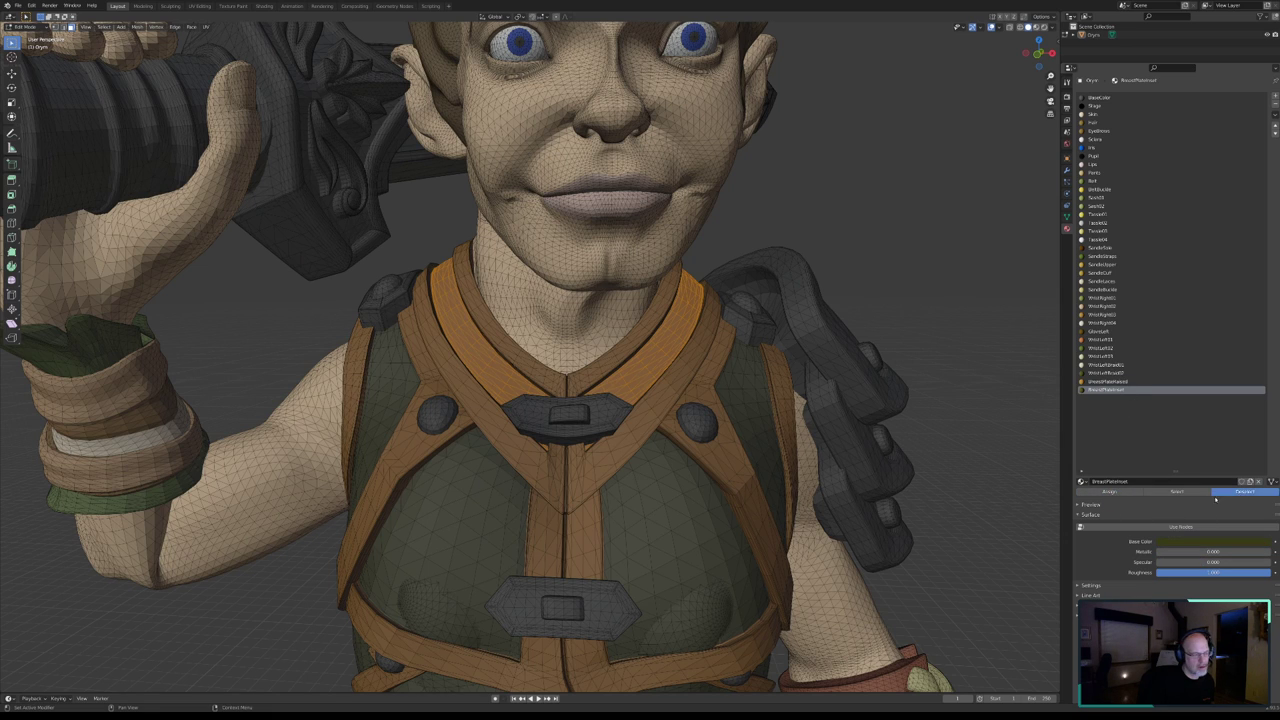
key(alt+a)
scroll(875, 516, down, 2)
mouse_move(875, 516)
middle_down()
mouse_move(762, 530)
mouse_move(486, 521)
middle_up()
scroll(762, 530, down, 4)
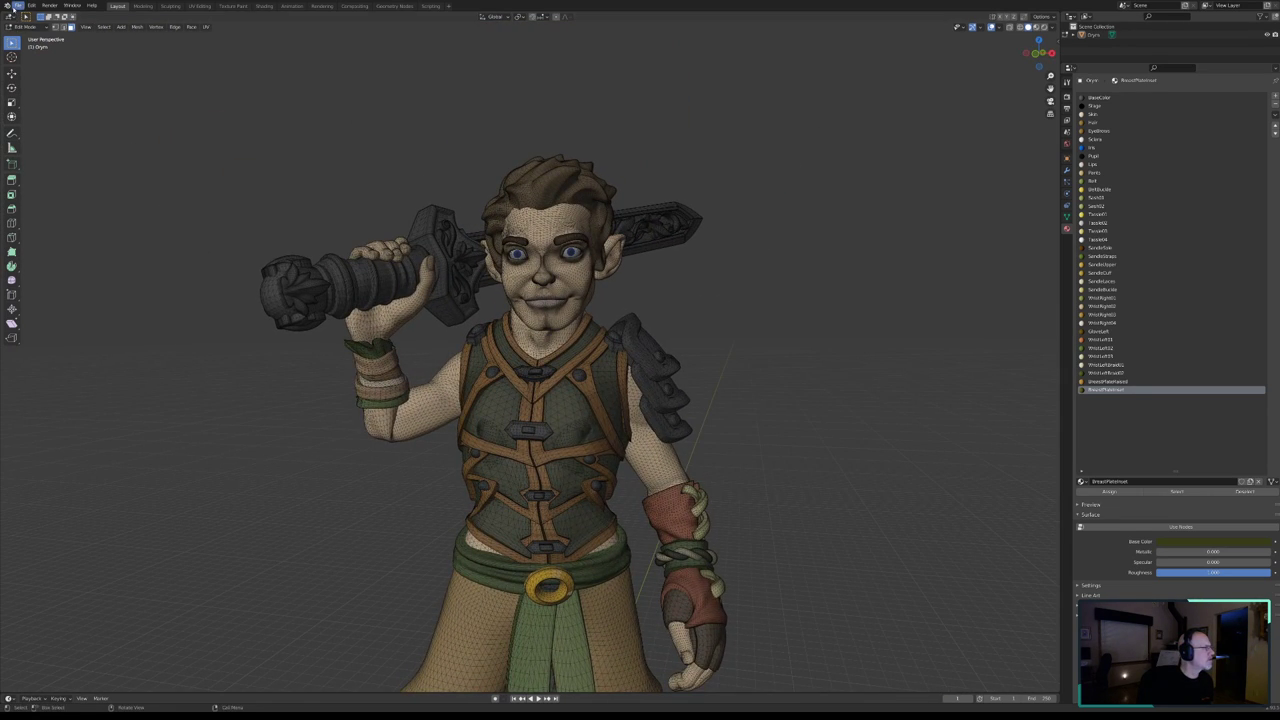
- Save the scene to Dryn.blend and orbit around the character to review it
click(17, 5)
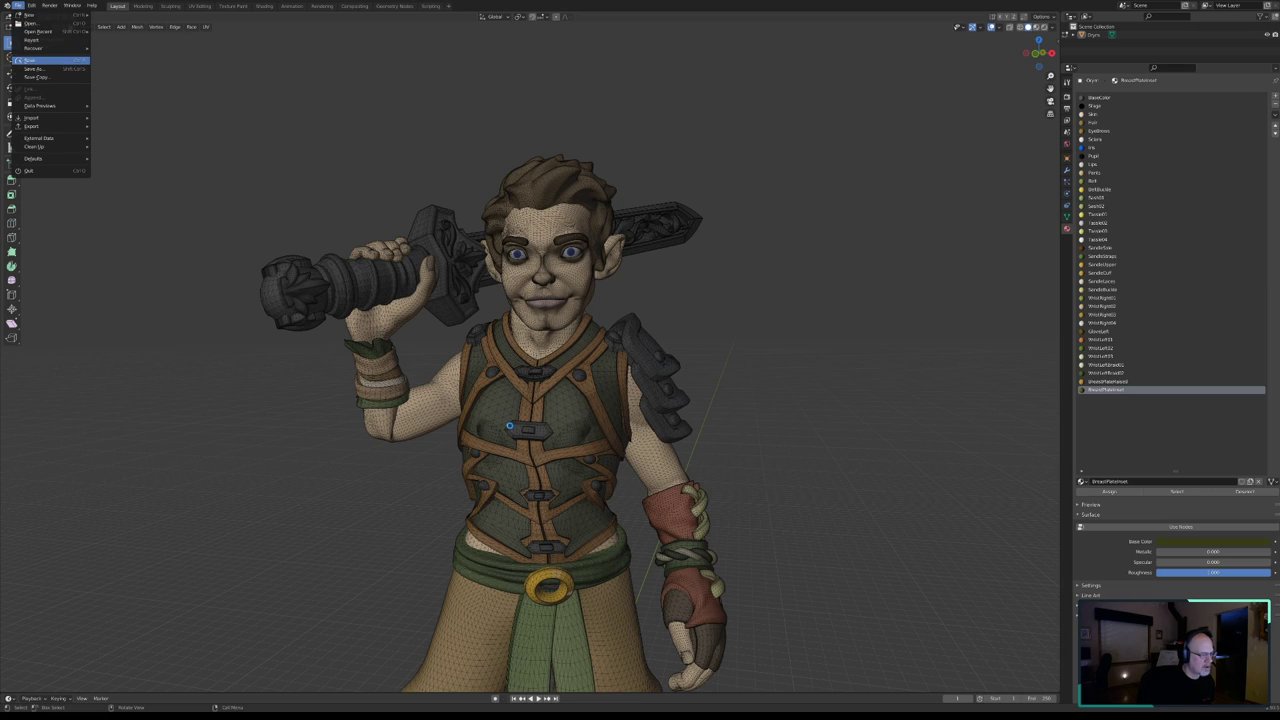
click(30, 60)
middle_drag(589, 433, 519, 447)
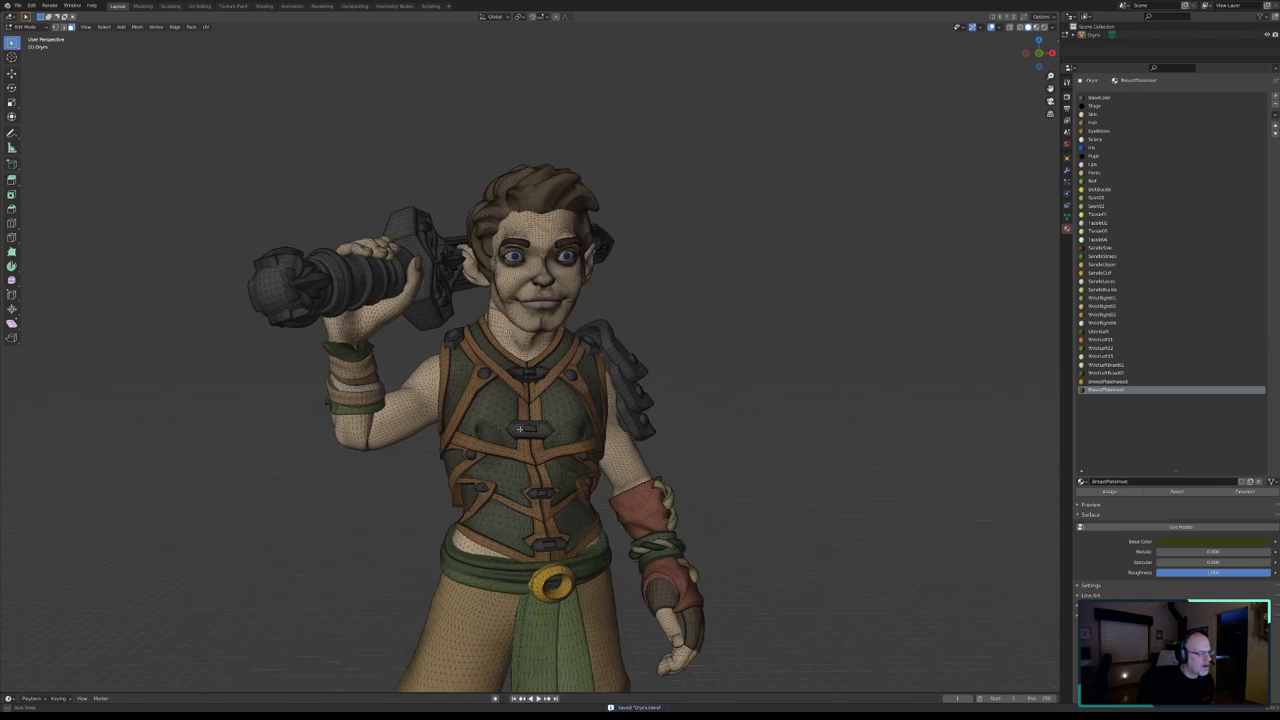
mouse_move(443, 436)
middle_down()
mouse_move(534, 423)
mouse_move(427, 438)
mouse_move(449, 426)
middle_up()
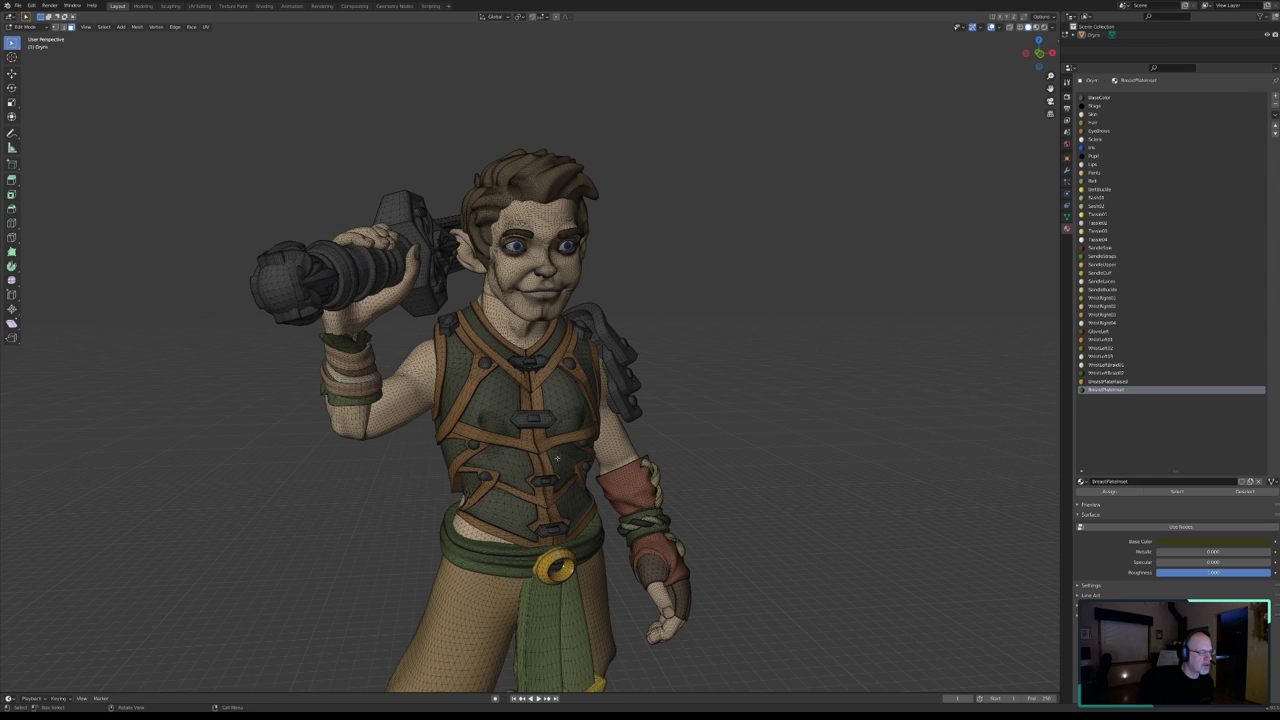
middle_drag(575, 367, 600, 323)
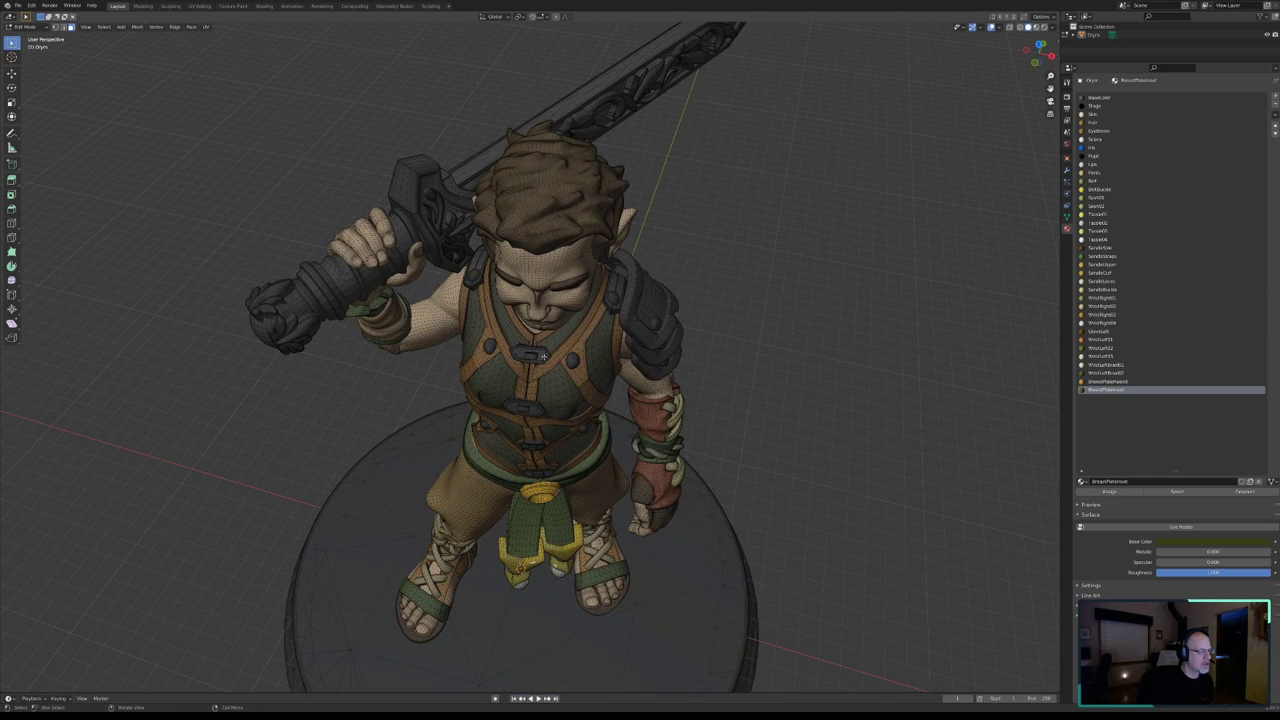
mouse_move(544, 352)
middle_down()
mouse_move(520, 358)
mouse_move(545, 354)
middle_up()
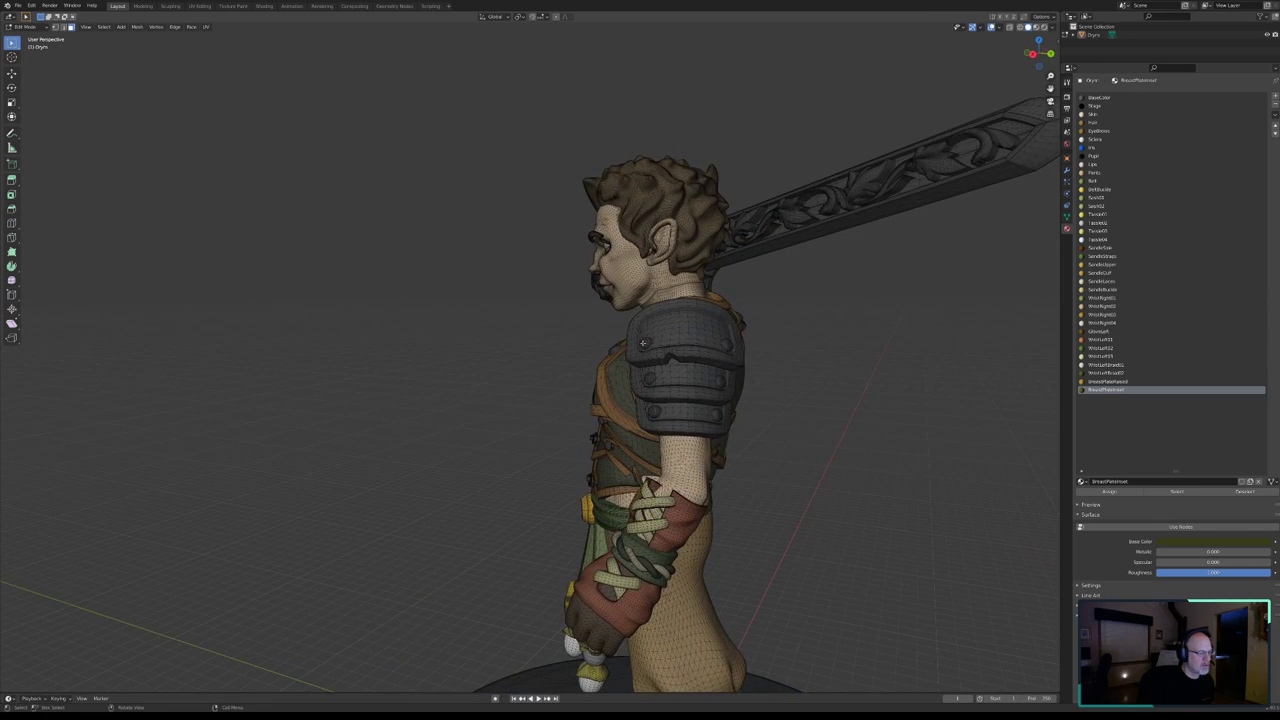
middle_drag(718, 372, 525, 420)
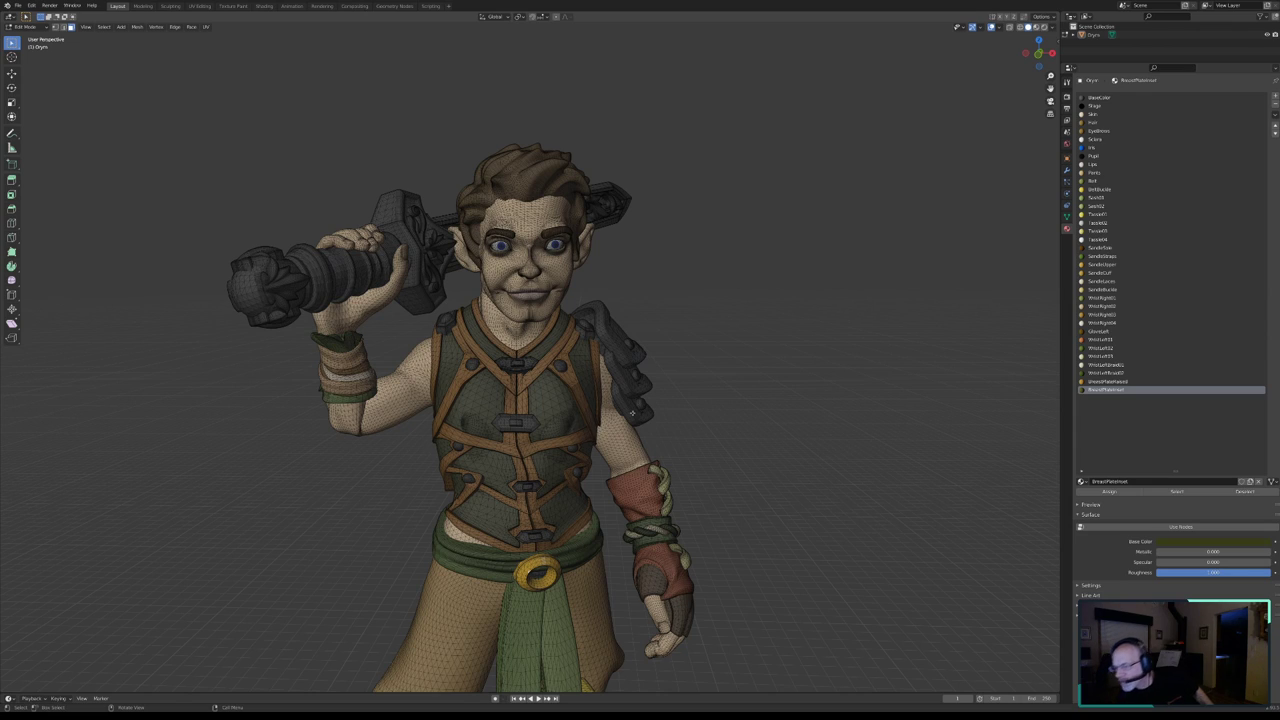
- Select the whole rivet on the upper-left chest strap with L
key(shift+alt+z)
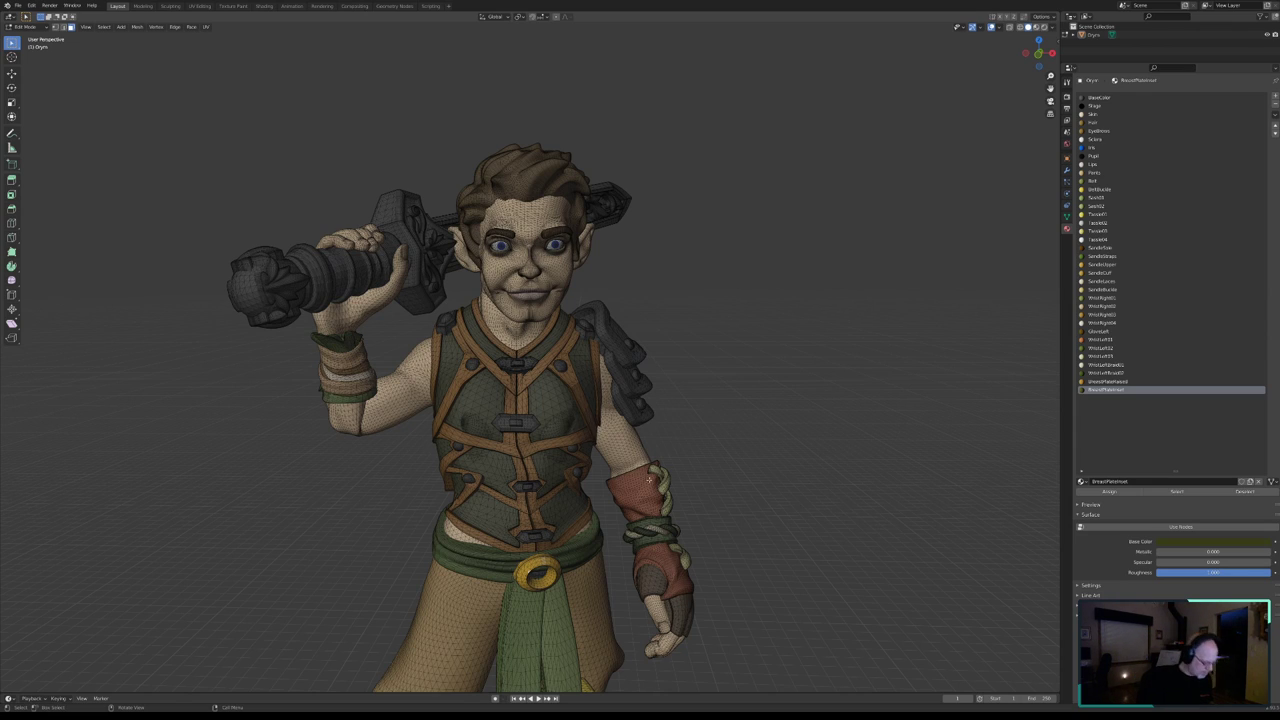
key(shift+alt+z)
scroll(513, 497, up, 4)
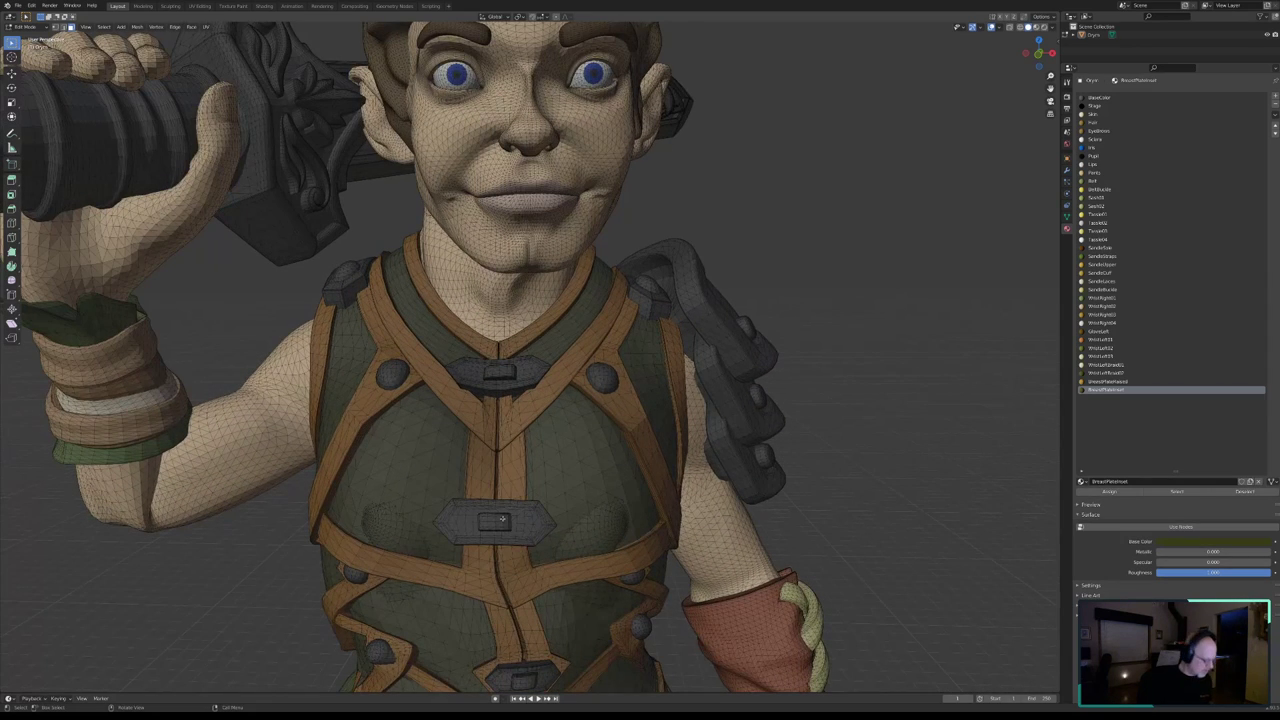
shift+middle_drag(502, 519, 594, 476)
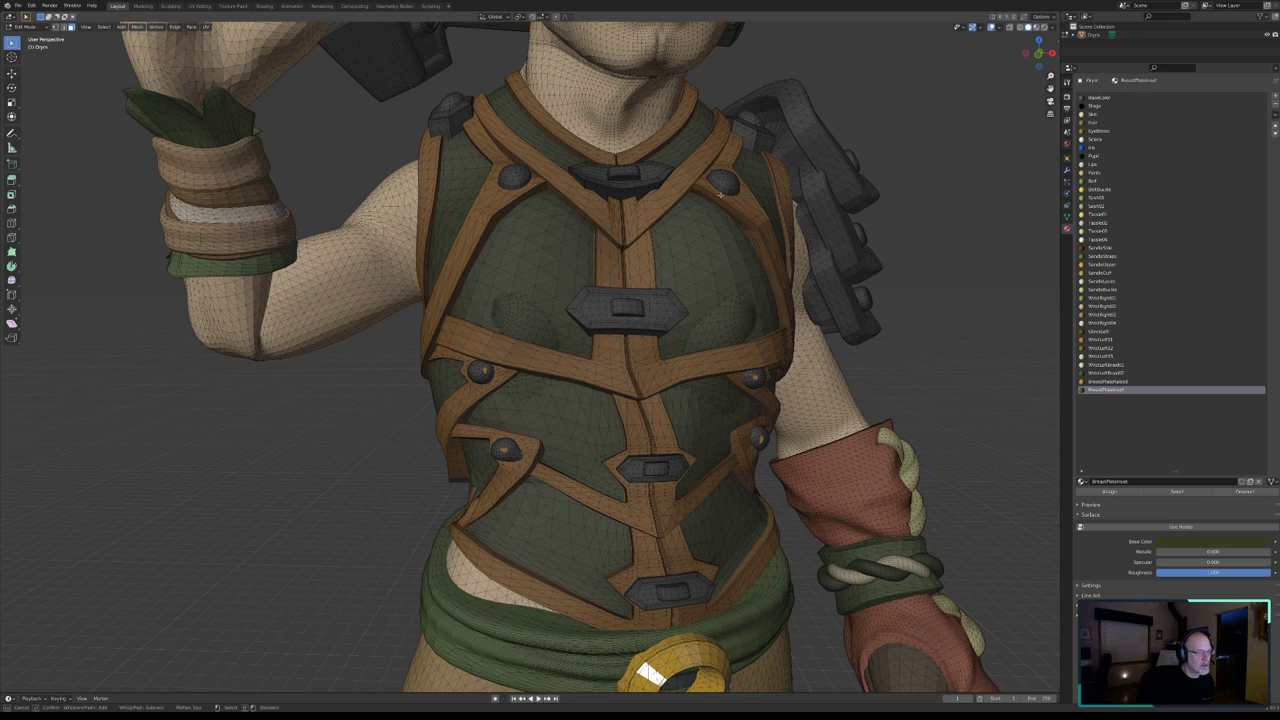
key(l)
- Brush-select rivets on the shoulder pauldron, then begin selecting on the vest's back
middle_drag(959, 200, 937, 207)
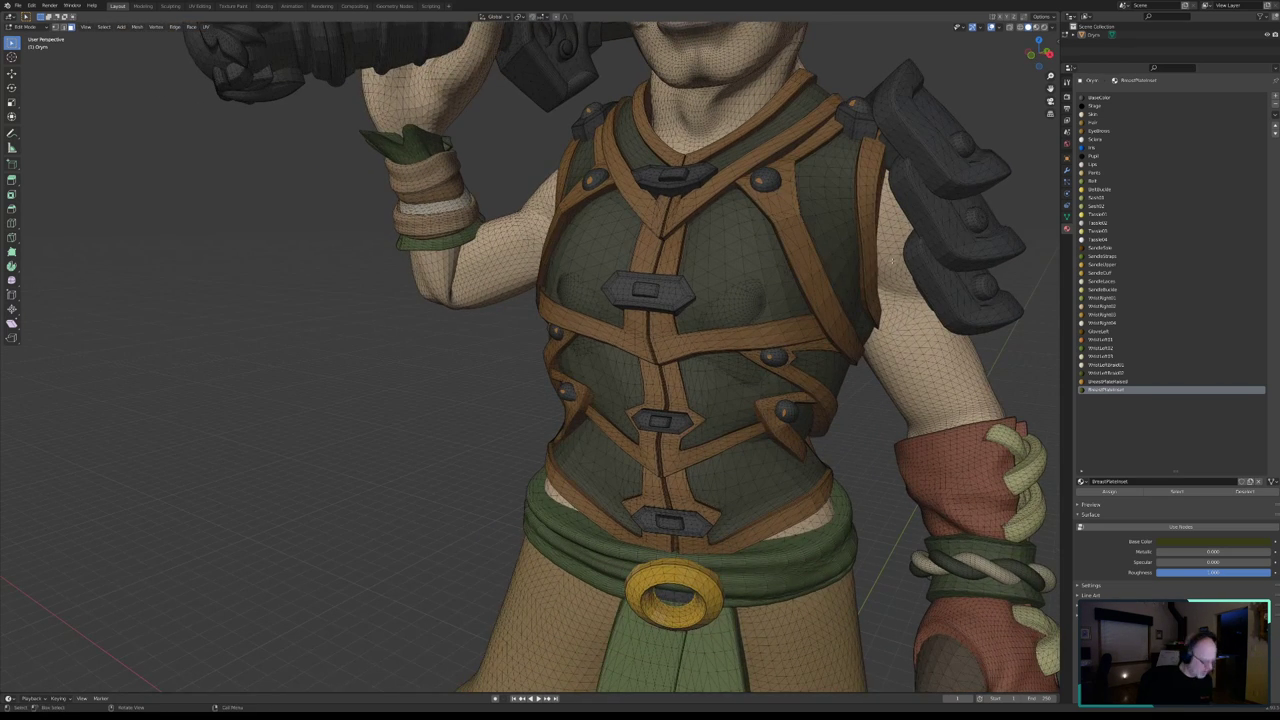
middle_drag(893, 262, 572, 354)
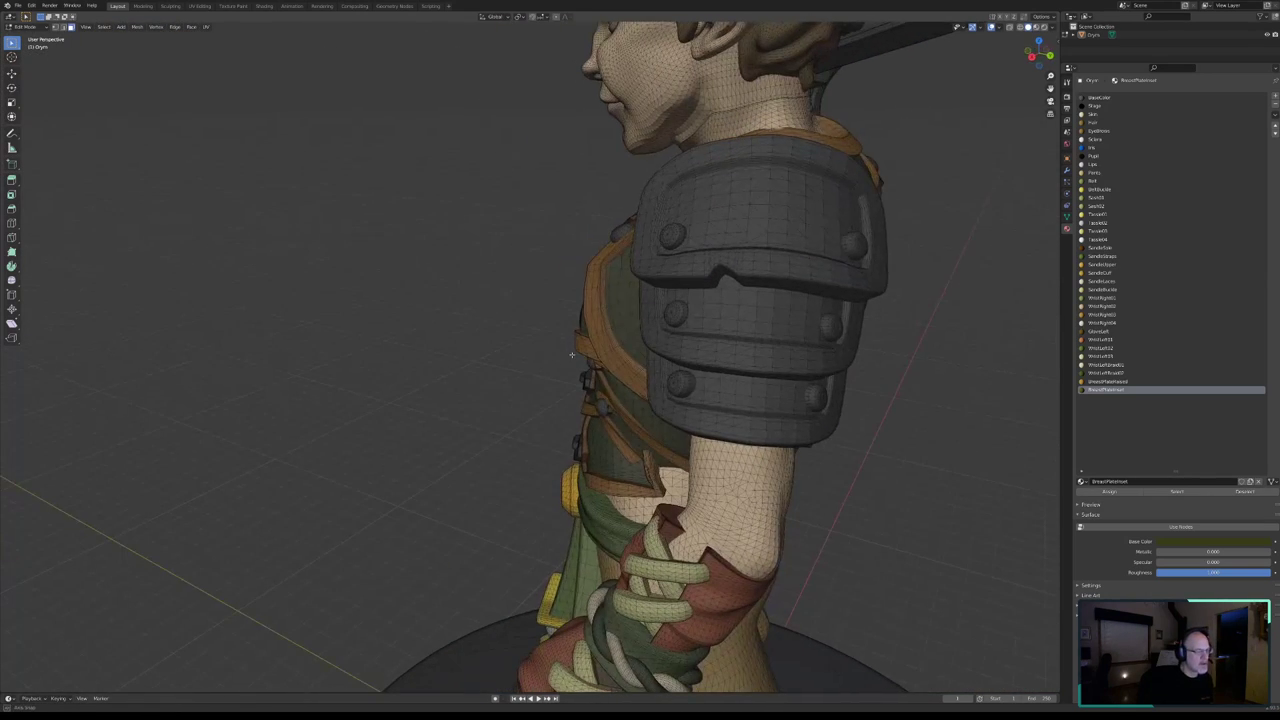
key(c)
click(665, 233)
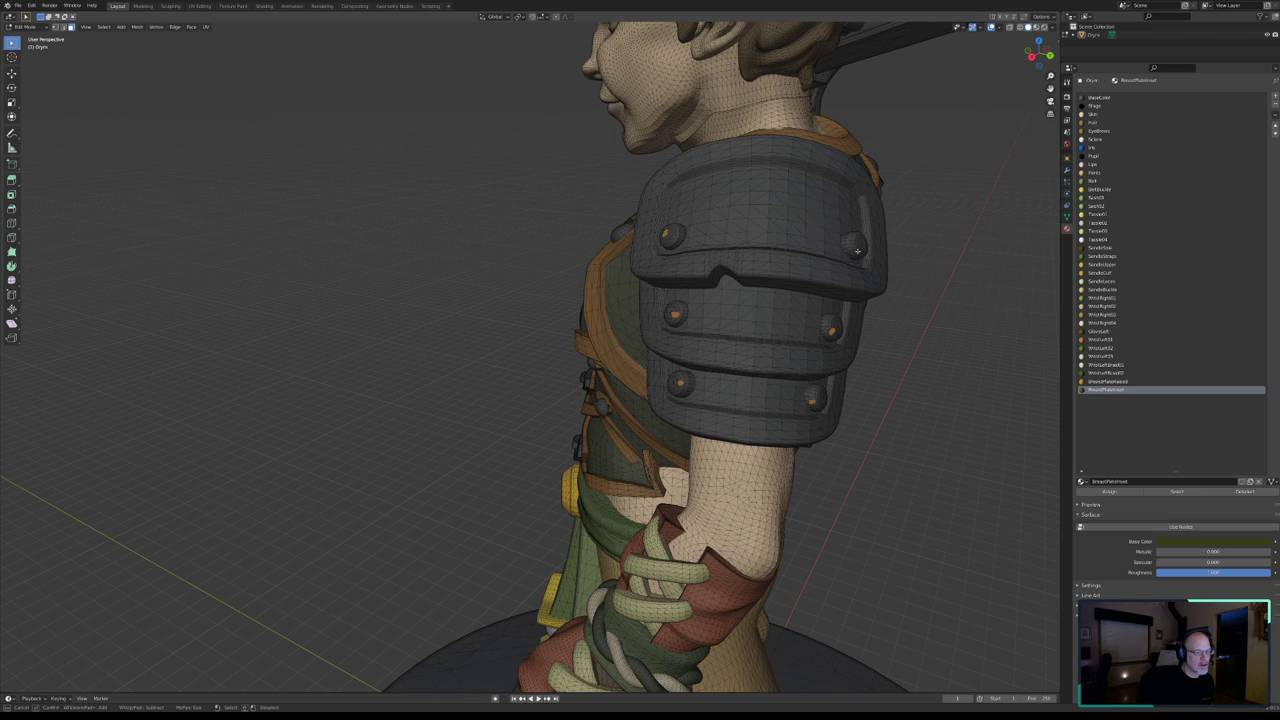
key(Escape)
mouse_move(891, 249)
middle_down()
mouse_move(750, 259)
mouse_move(720, 283)
mouse_move(677, 262)
middle_up()
key(c)
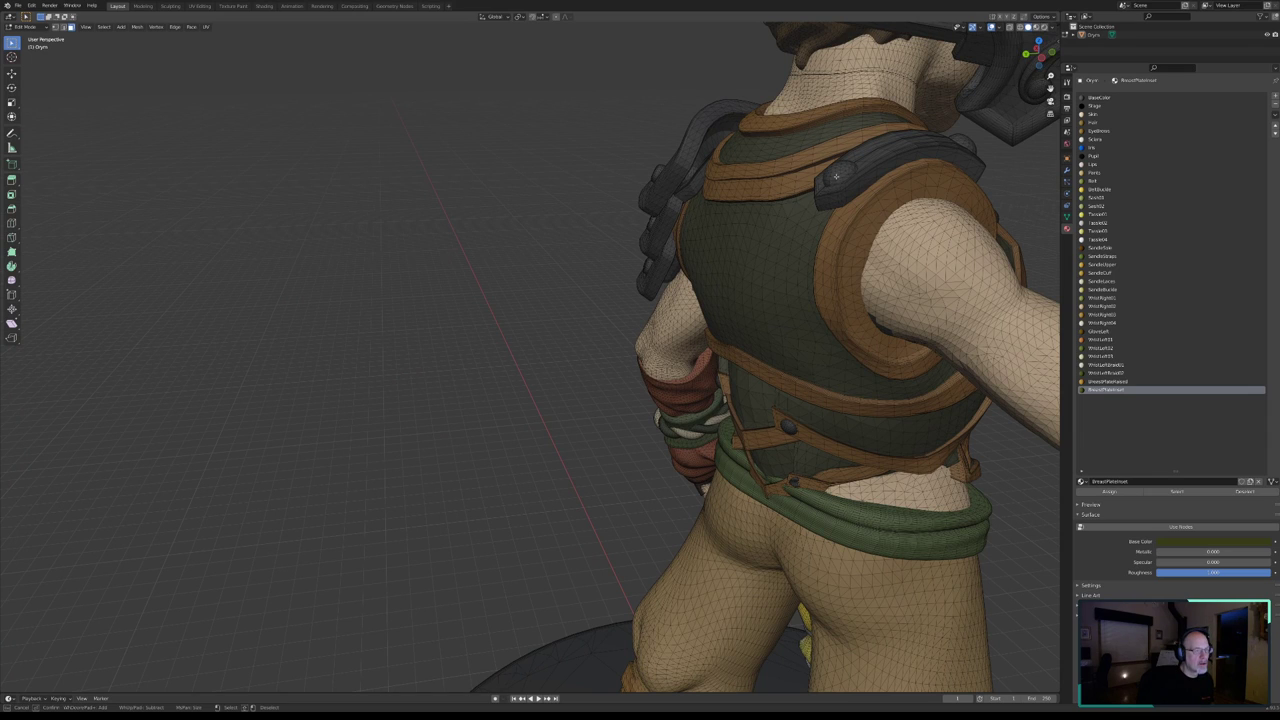
key(Escape)
scroll(680, 210, up, 3)
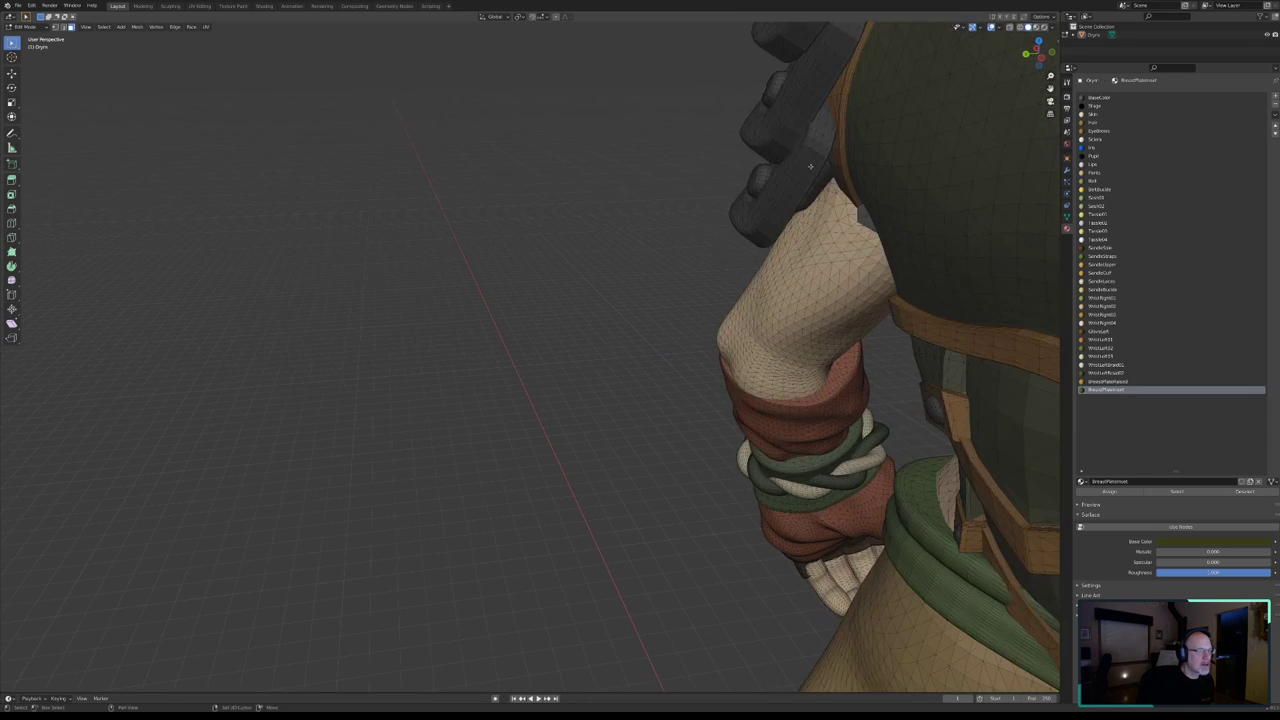
middle_drag(660, 250, 630, 300)
scroll(612, 335, up, 2)
key(c)
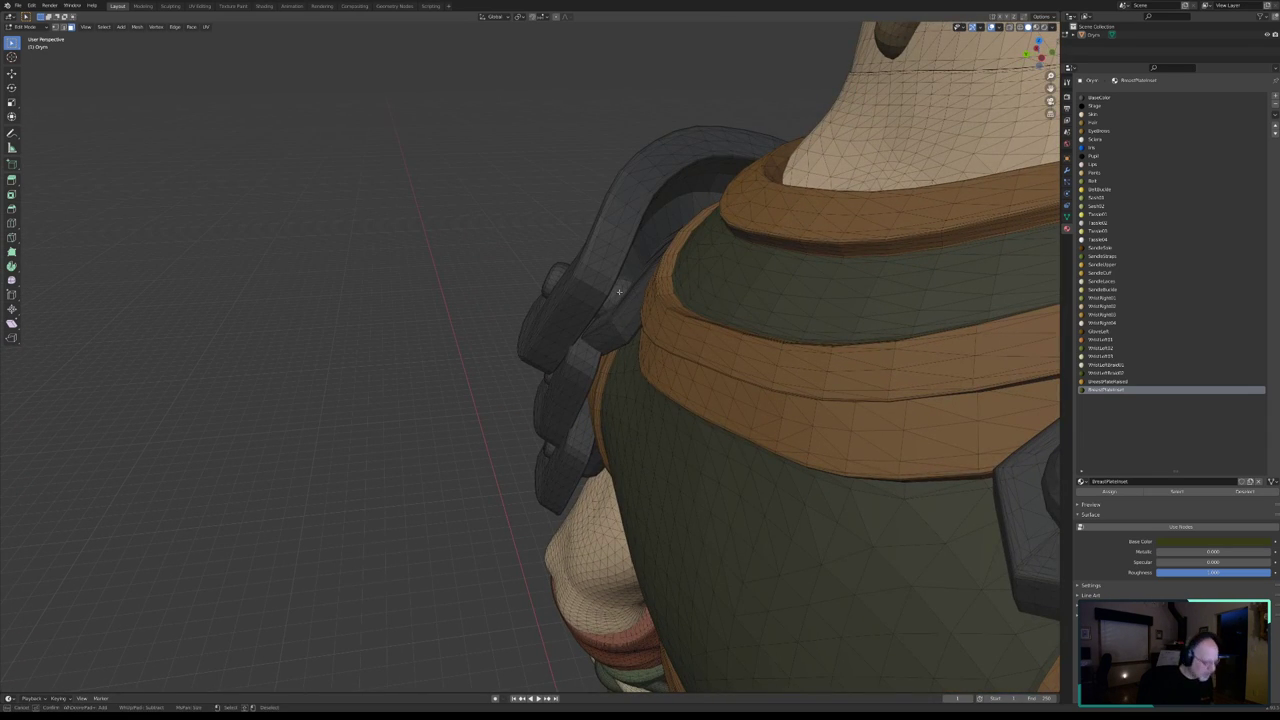
key(Escape)
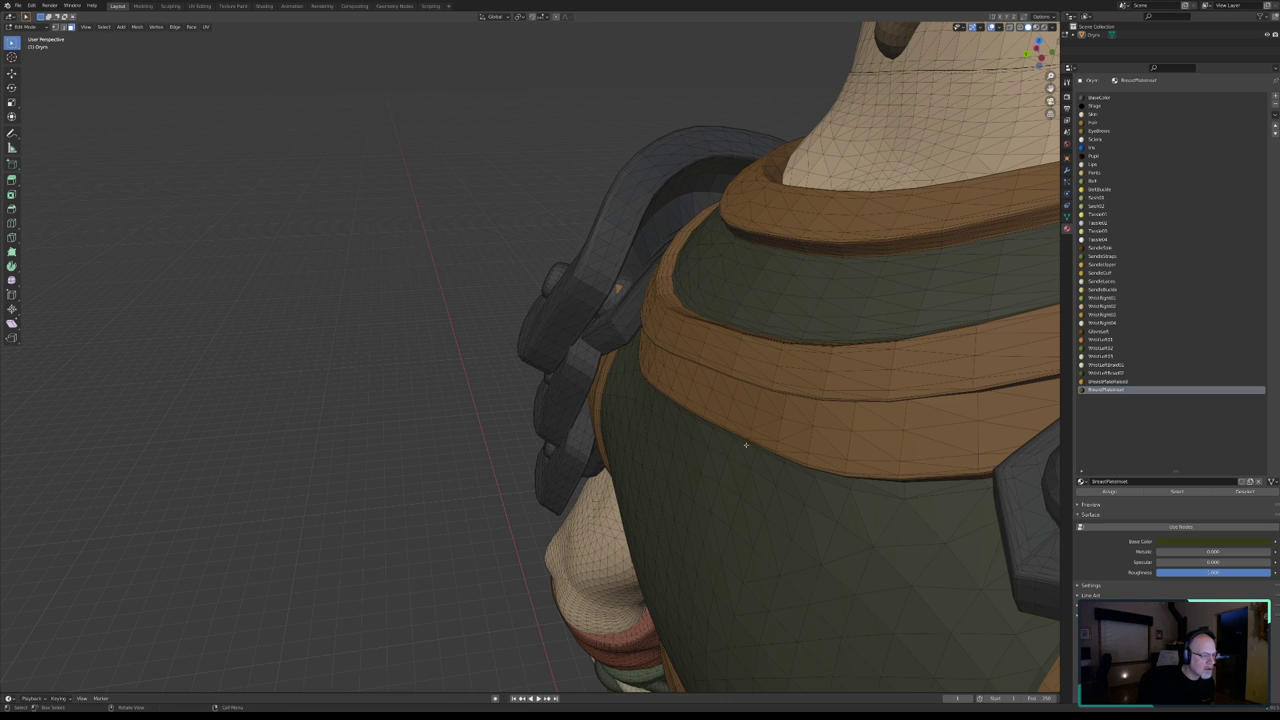
middle_drag(743, 443, 757, 449)
mouse_move(764, 551)
middle_down()
mouse_move(778, 564)
mouse_move(774, 531)
mouse_move(654, 531)
middle_up()
scroll(778, 564, down, 3)
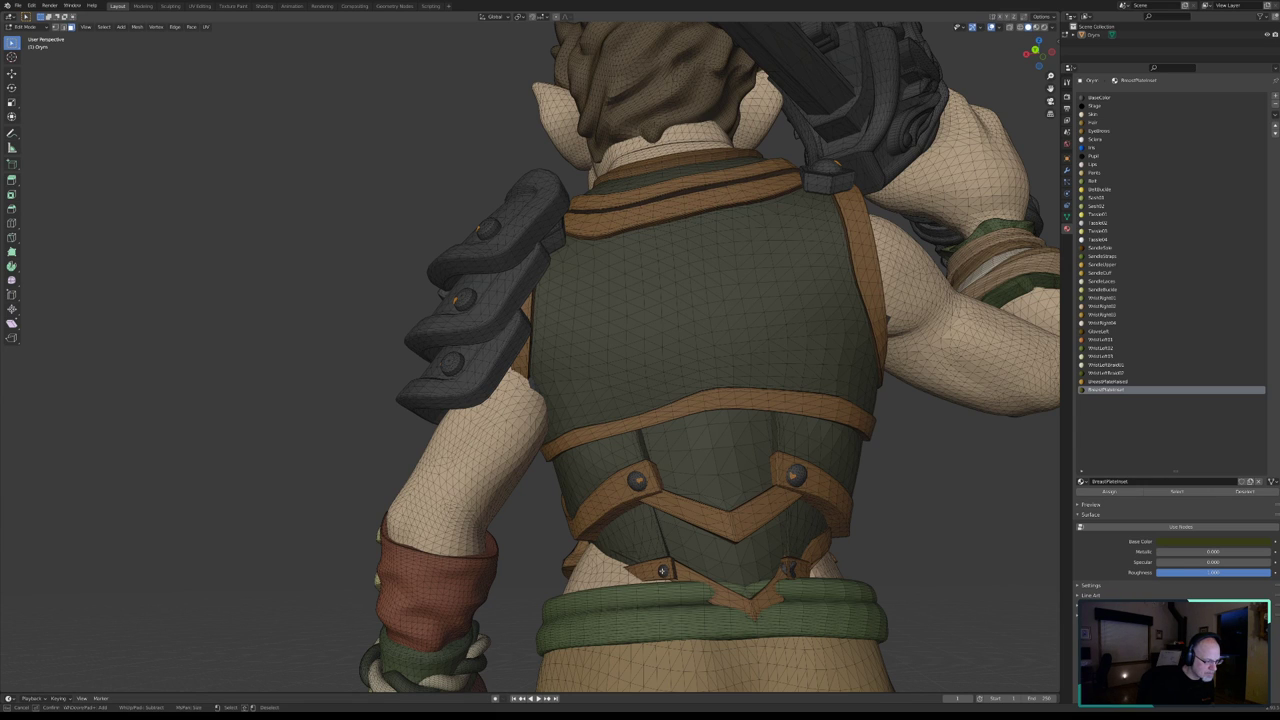
middle_drag(768, 569, 747, 567)
scroll(480, 340, up, 3)
mouse_move(480, 340)
middle_down()
mouse_move(541, 354)
mouse_move(580, 405)
middle_up()
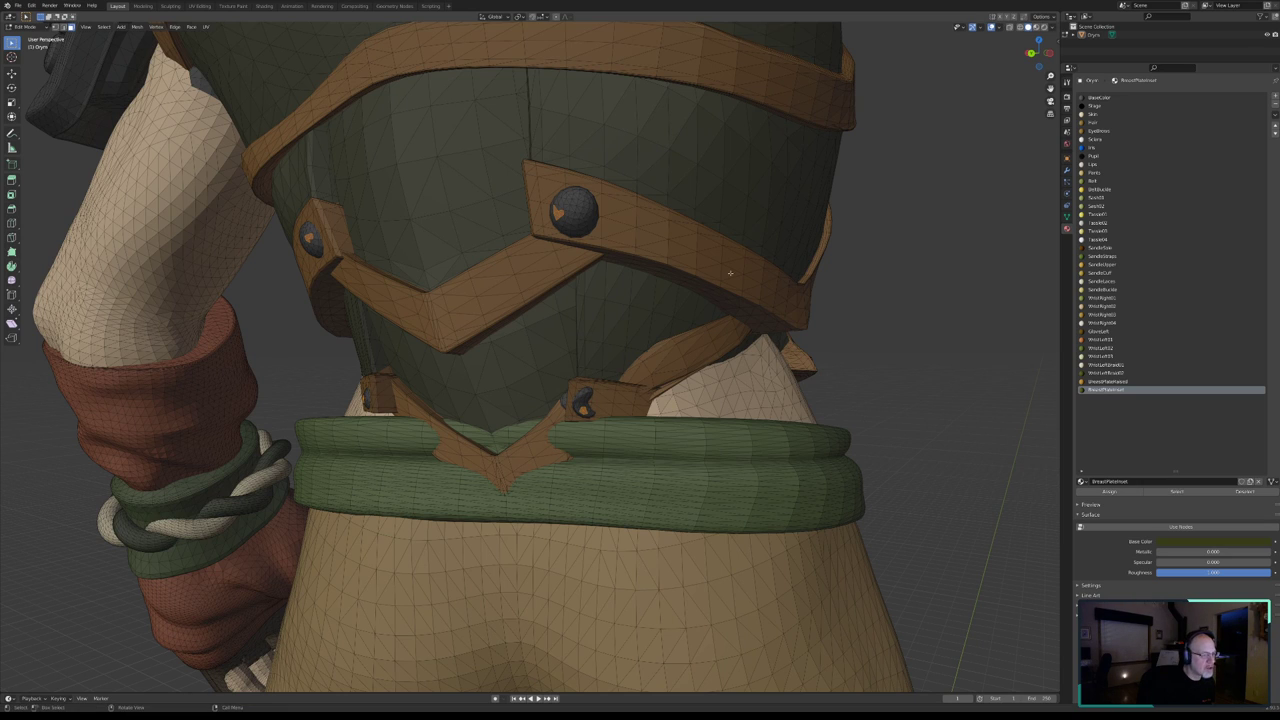
mouse_move(583, 410)
middle_down()
mouse_move(694, 283)
mouse_move(540, 380)
mouse_move(535, 323)
mouse_move(577, 532)
middle_up()
scroll(520, 395, up, 3)
scroll(520, 395, down, 3)
scroll(535, 323, up, 3)
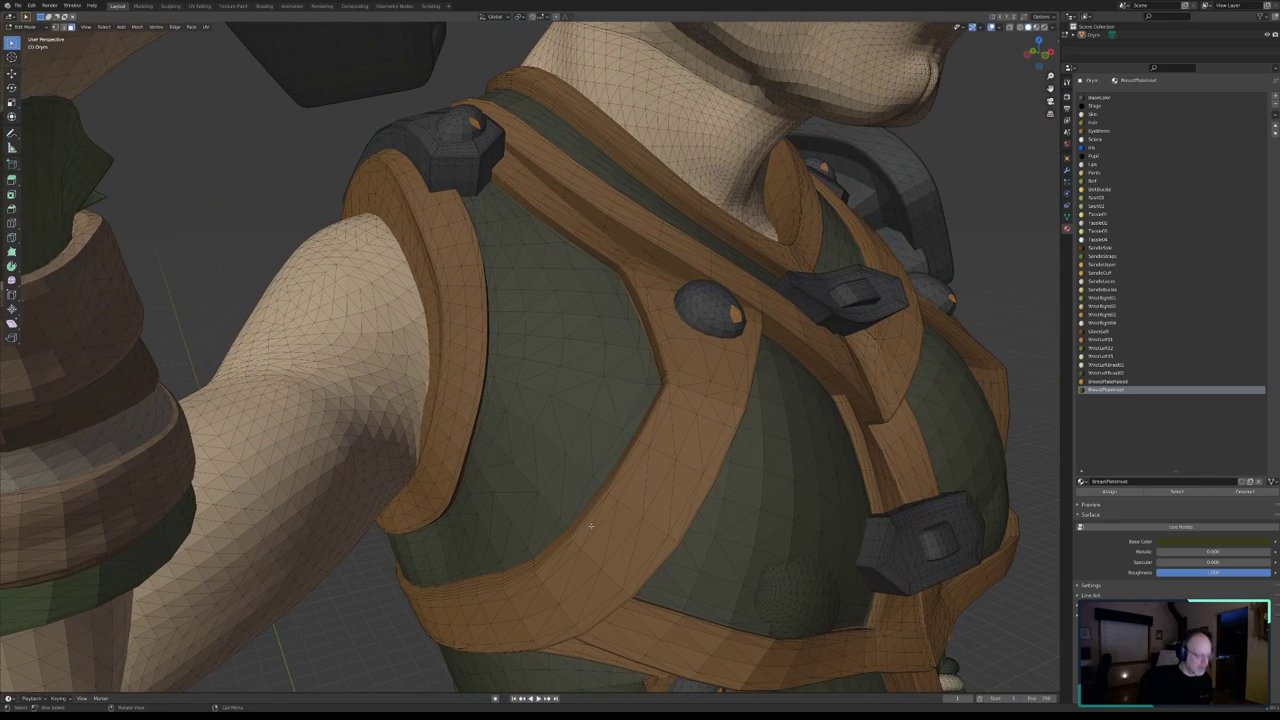
key(ctrl+l)
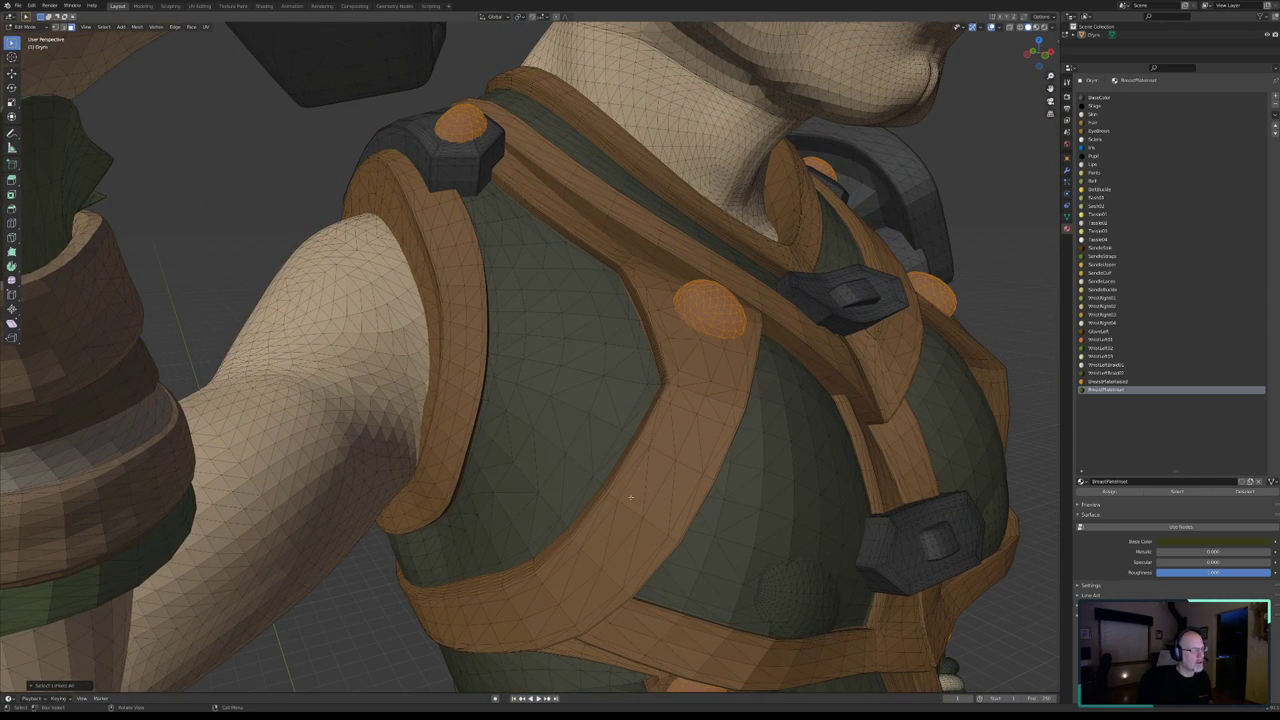
scroll(630, 497, down, 8)
mouse_move(630, 497)
middle_down()
mouse_move(762, 421)
mouse_move(842, 453)
mouse_move(802, 479)
mouse_move(993, 498)
mouse_move(1003, 480)
mouse_move(705, 486)
middle_up()
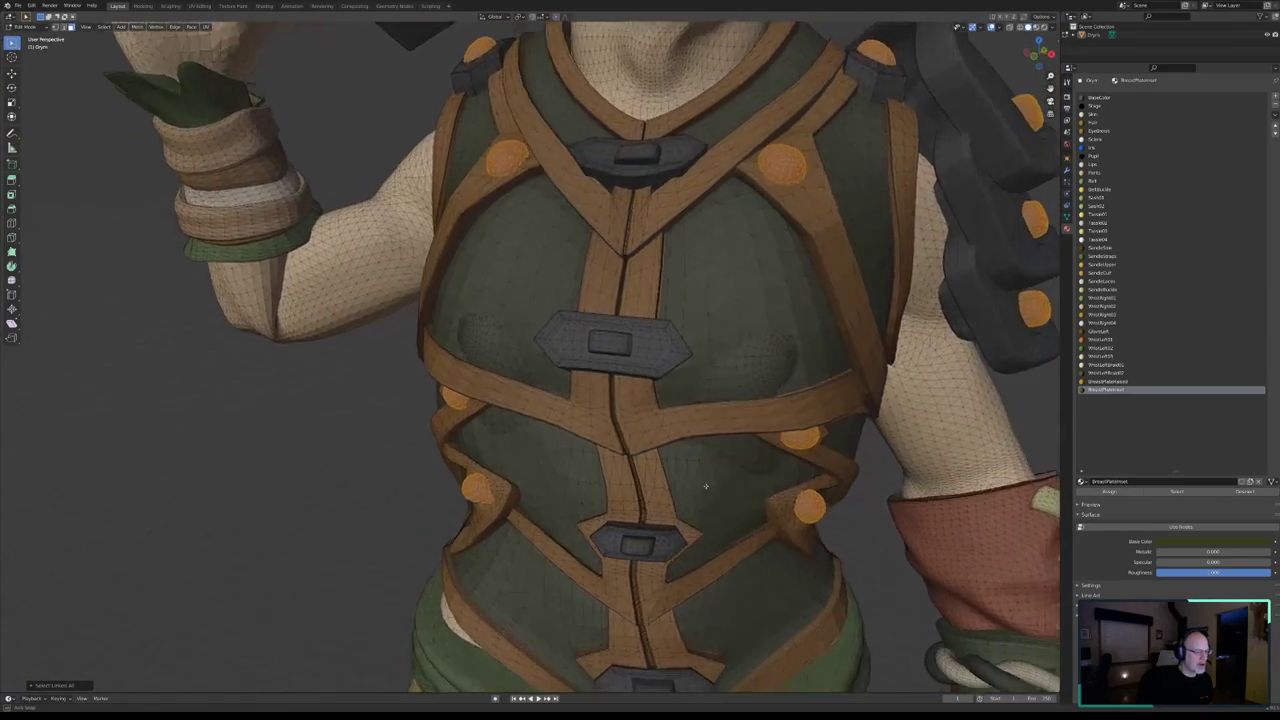
scroll(705, 486, down, 4)
scroll(710, 487, down, 2)
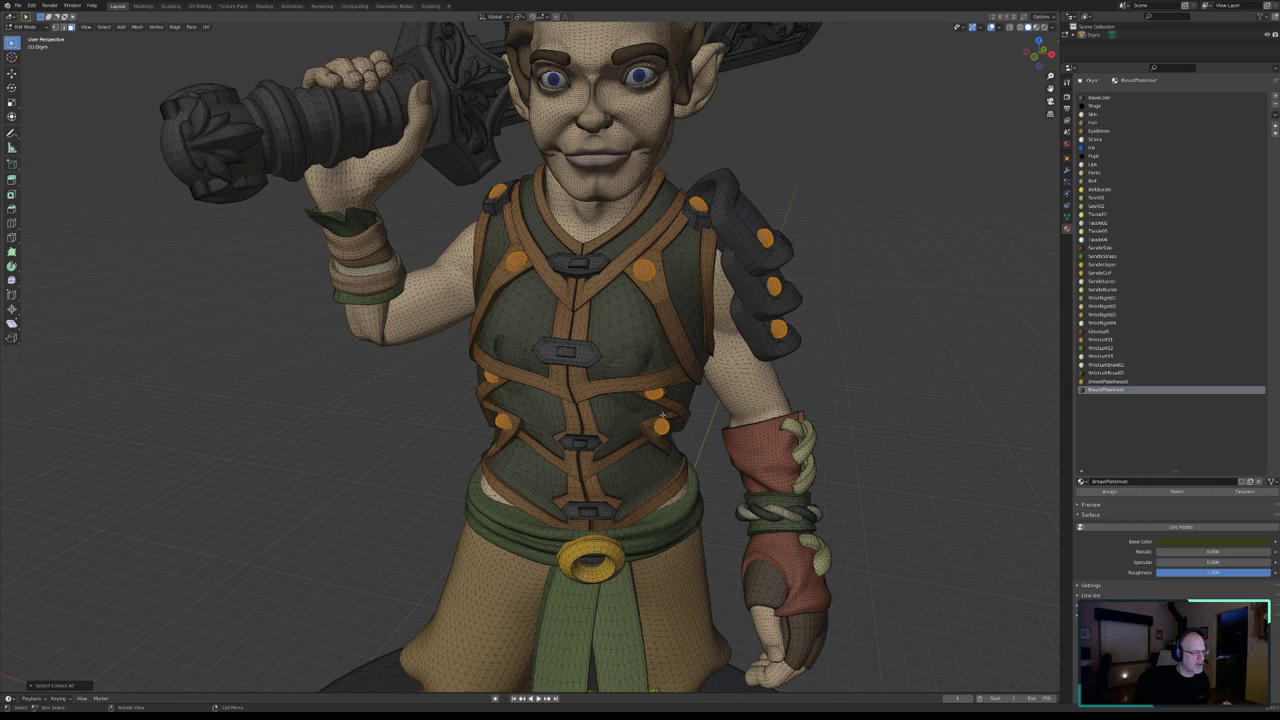
scroll(522, 444, down, 3)
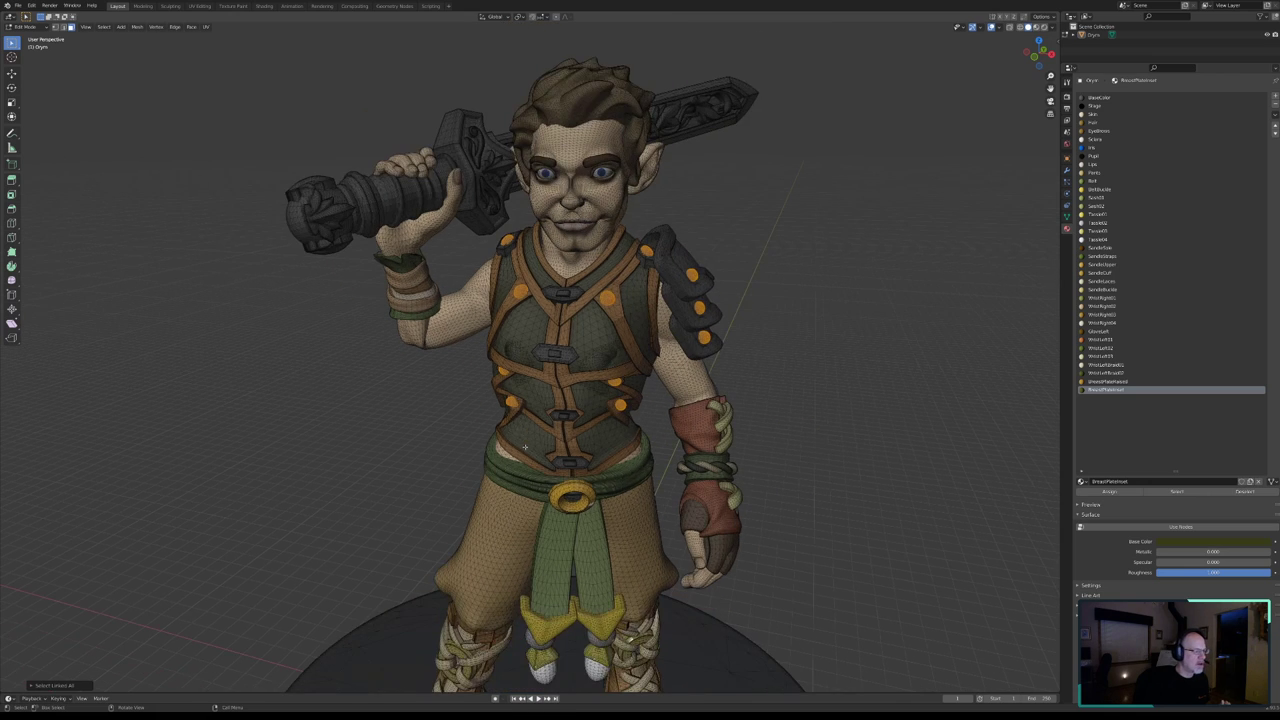
middle_drag(549, 427, 500, 400)
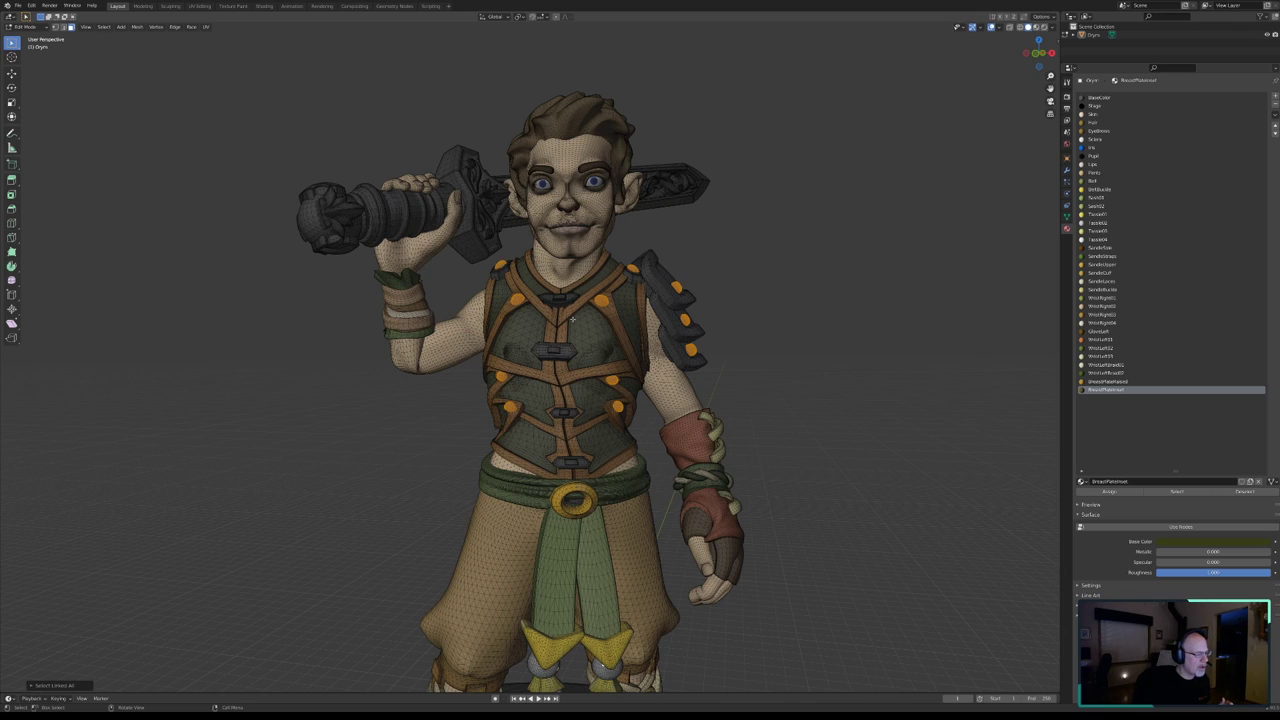
middle_drag(597, 397, 669, 378)
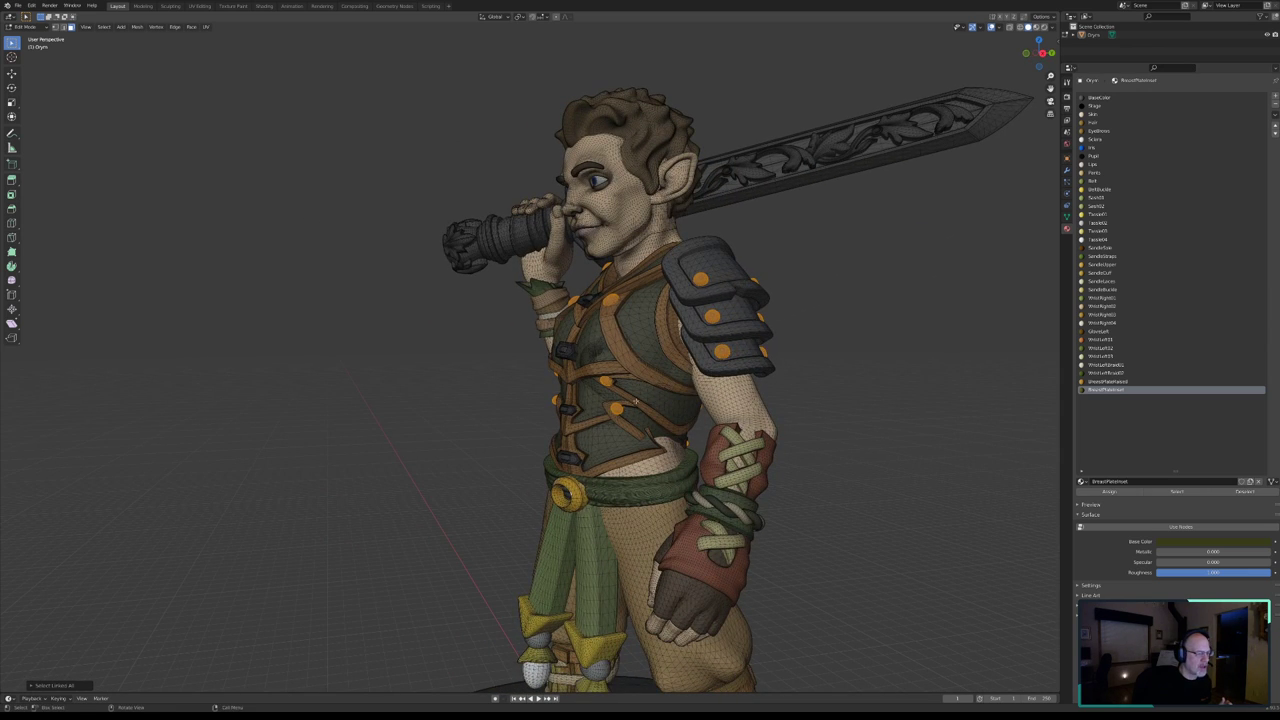
middle_drag(592, 400, 735, 335)
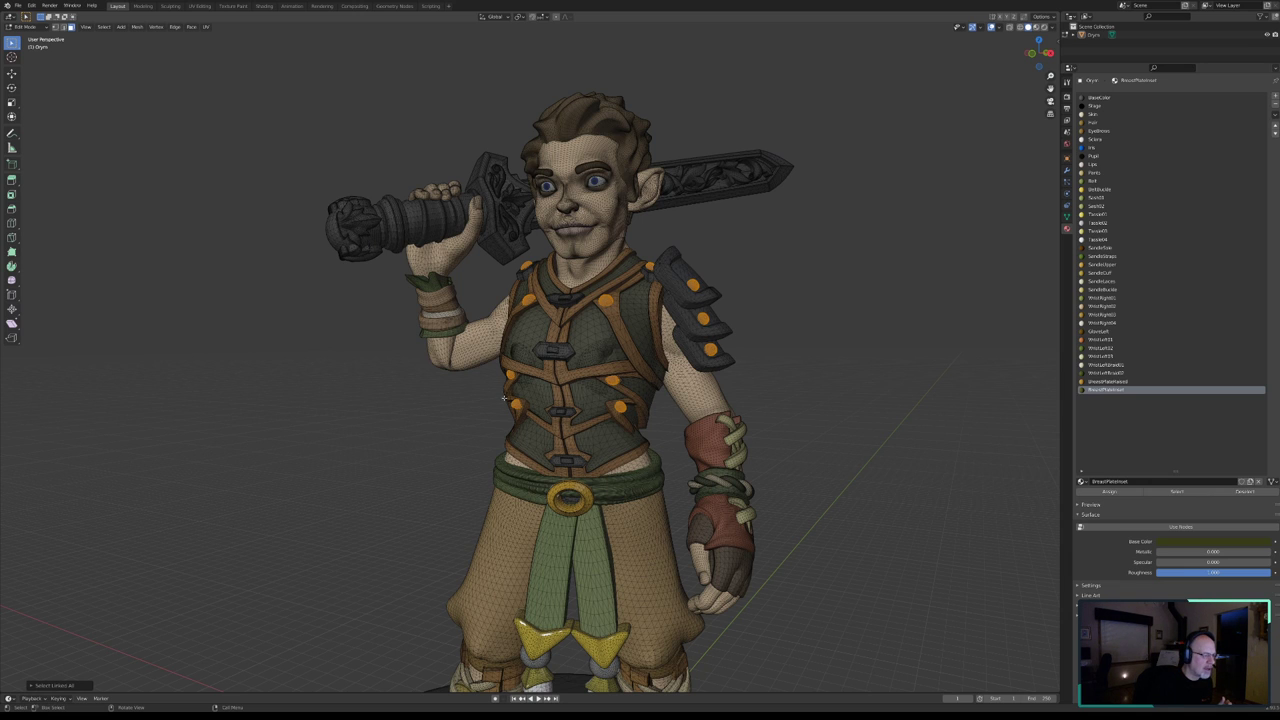
mouse_move(505, 398)
middle_down()
mouse_move(420, 410)
mouse_move(542, 420)
mouse_move(614, 401)
middle_up()
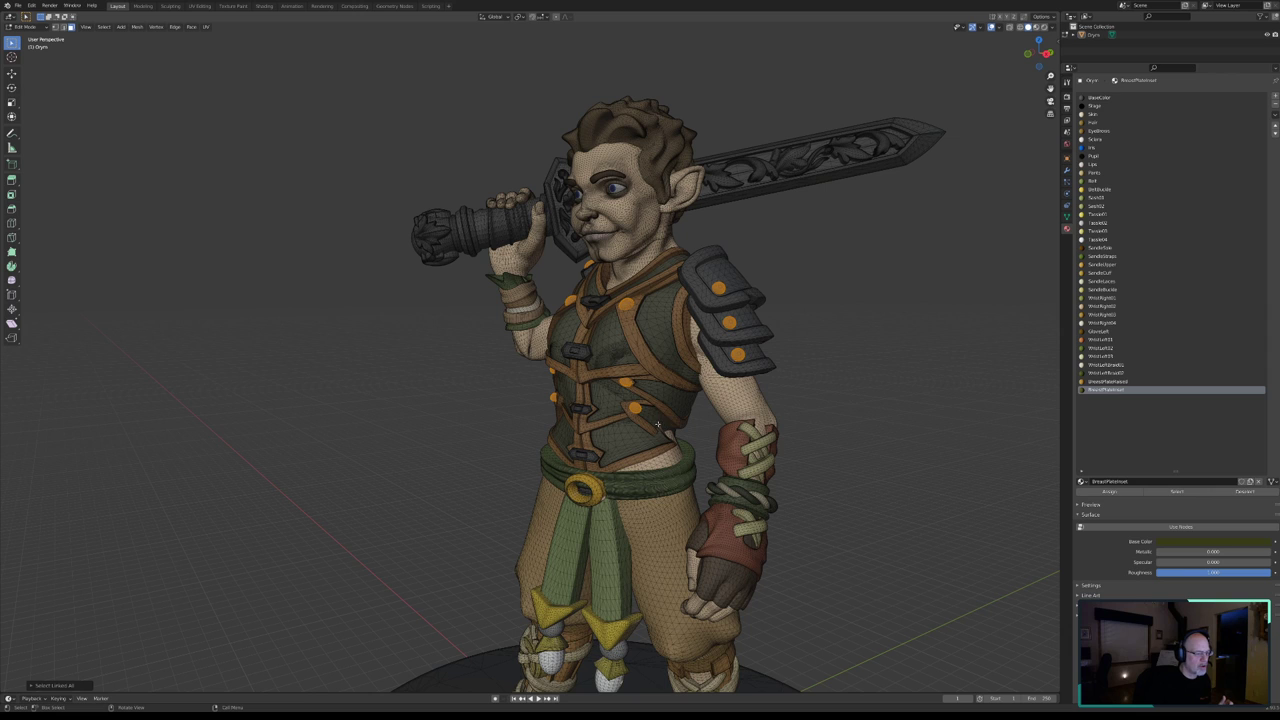
middle_drag(660, 411, 672, 450)
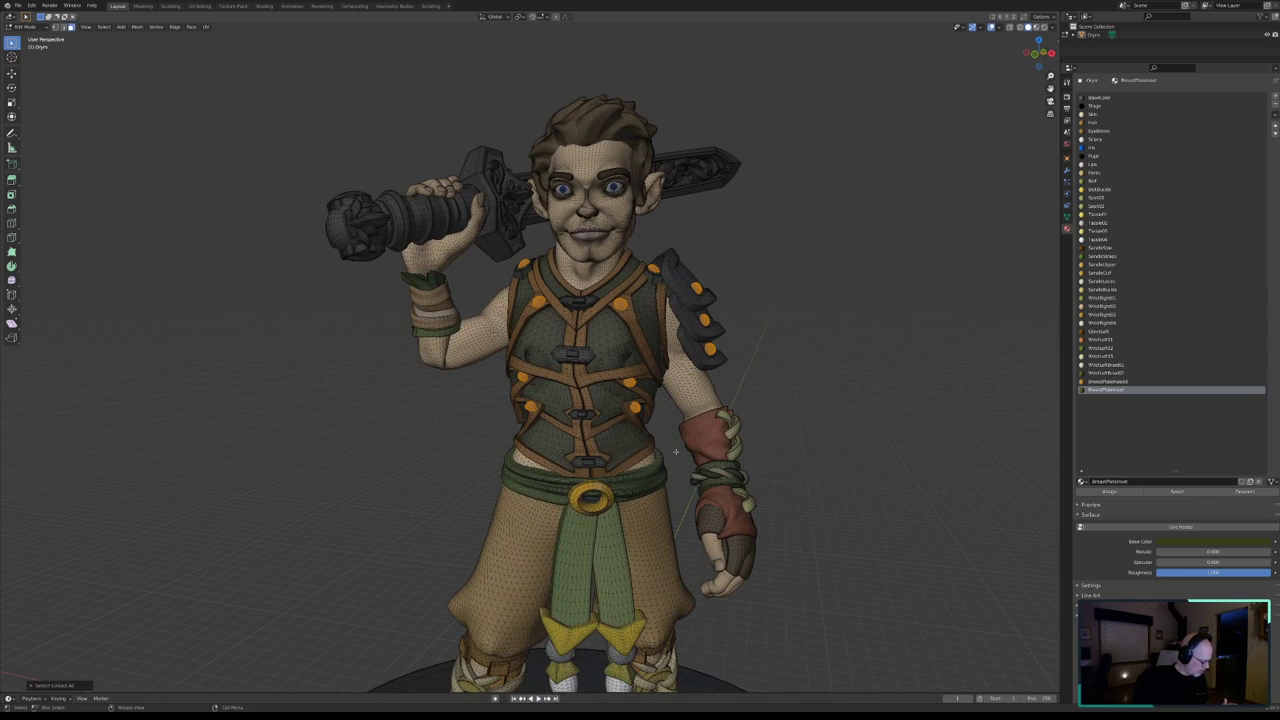
middle_drag(672, 450, 579, 414)
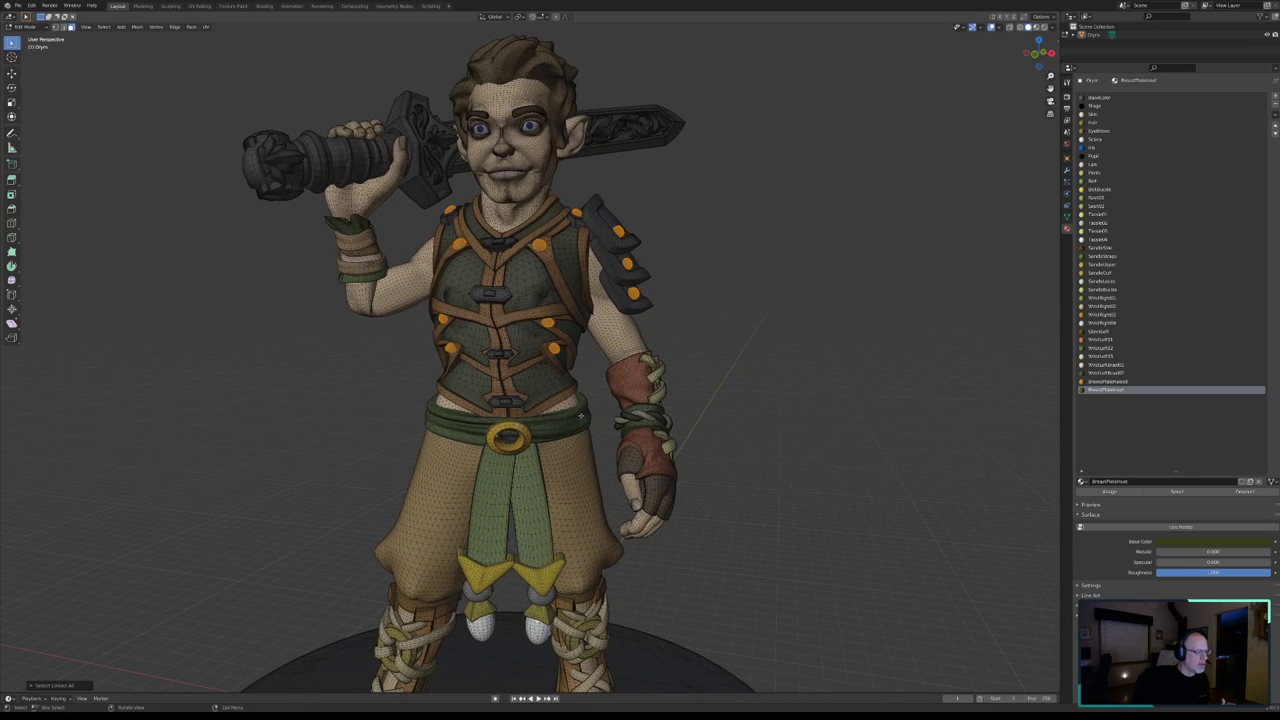
scroll(579, 416, down, 2)
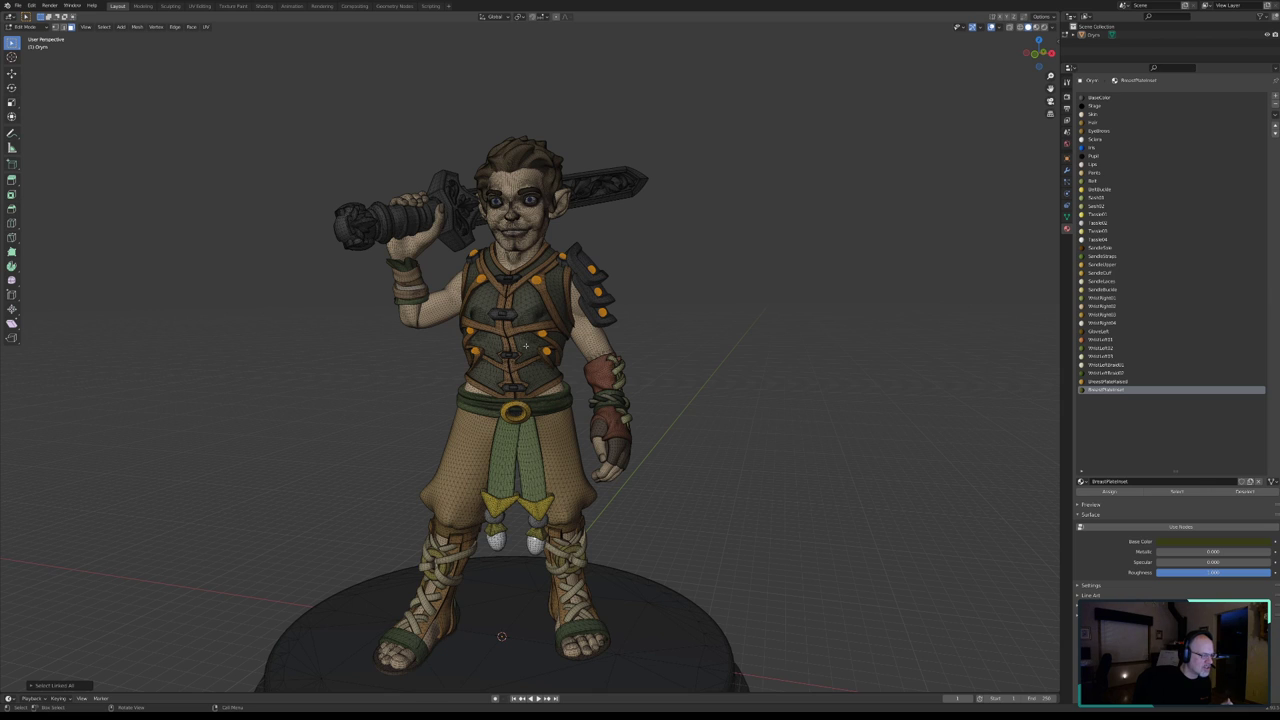
scroll(526, 346, down, 3)
scroll(520, 350, up, 5)
scroll(514, 352, up, 3)
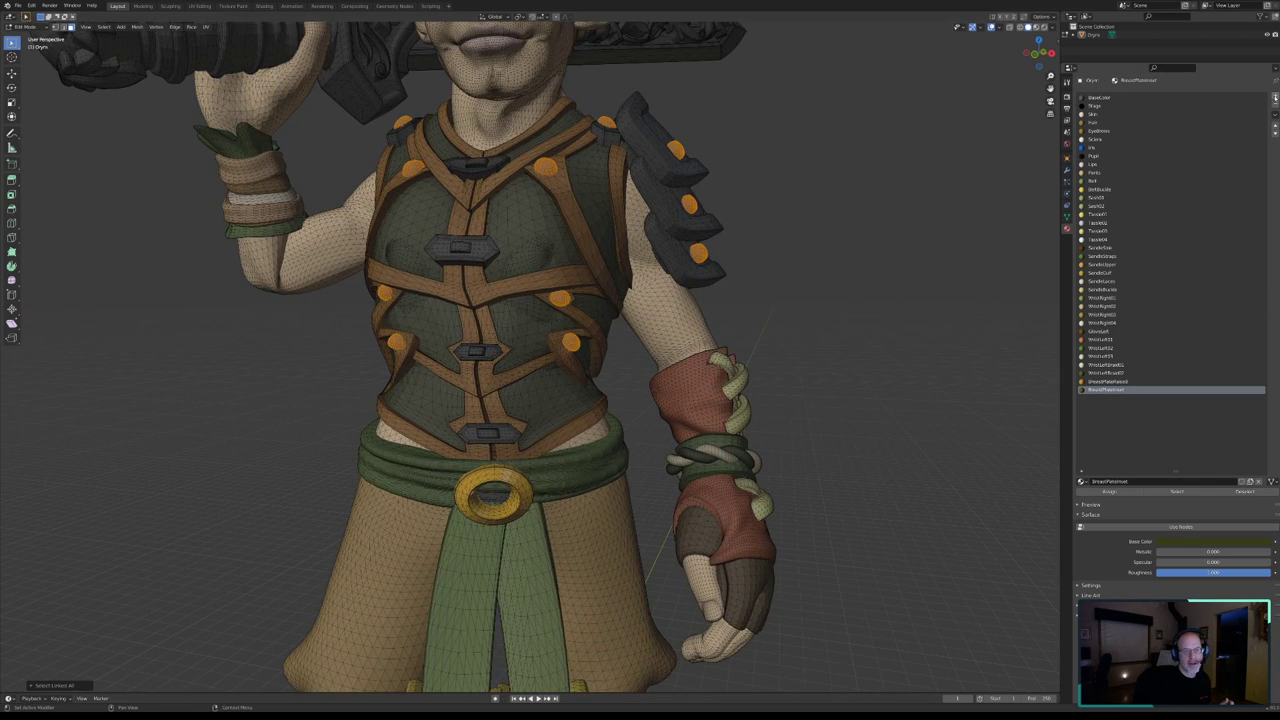
- Add a material slot holding a new material named Rivets
click(1275, 97)
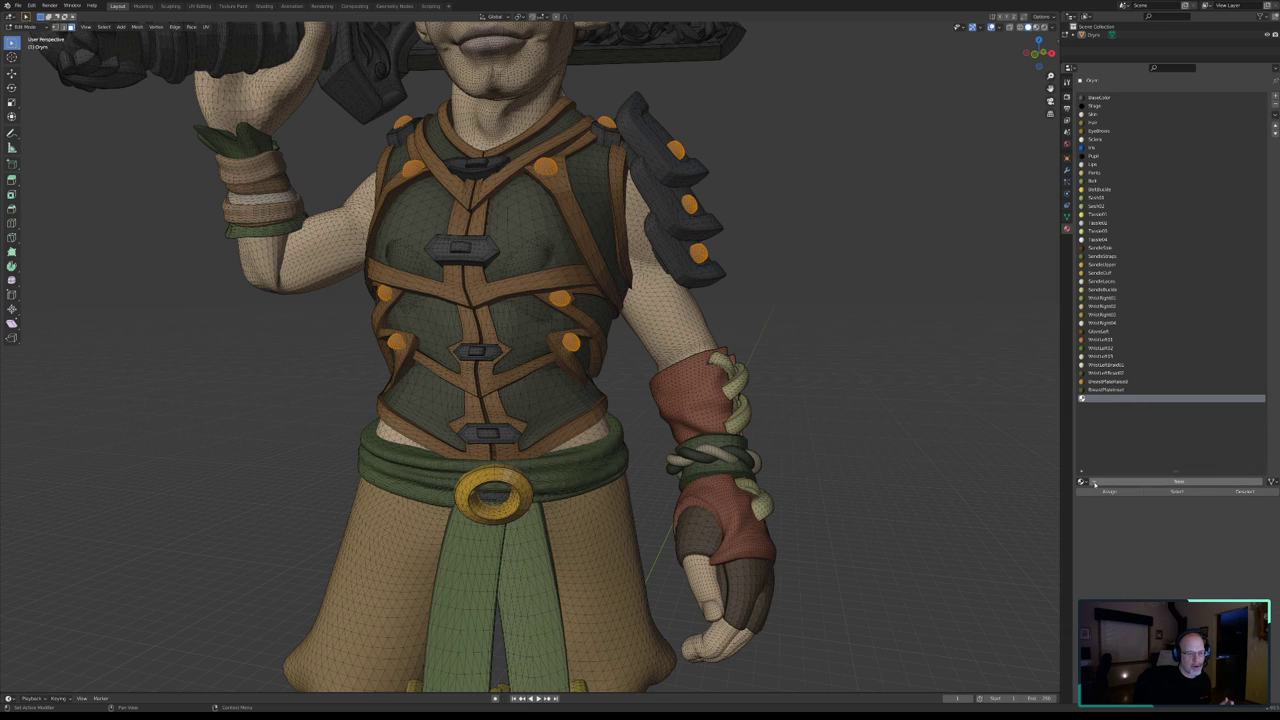
click(1100, 482)
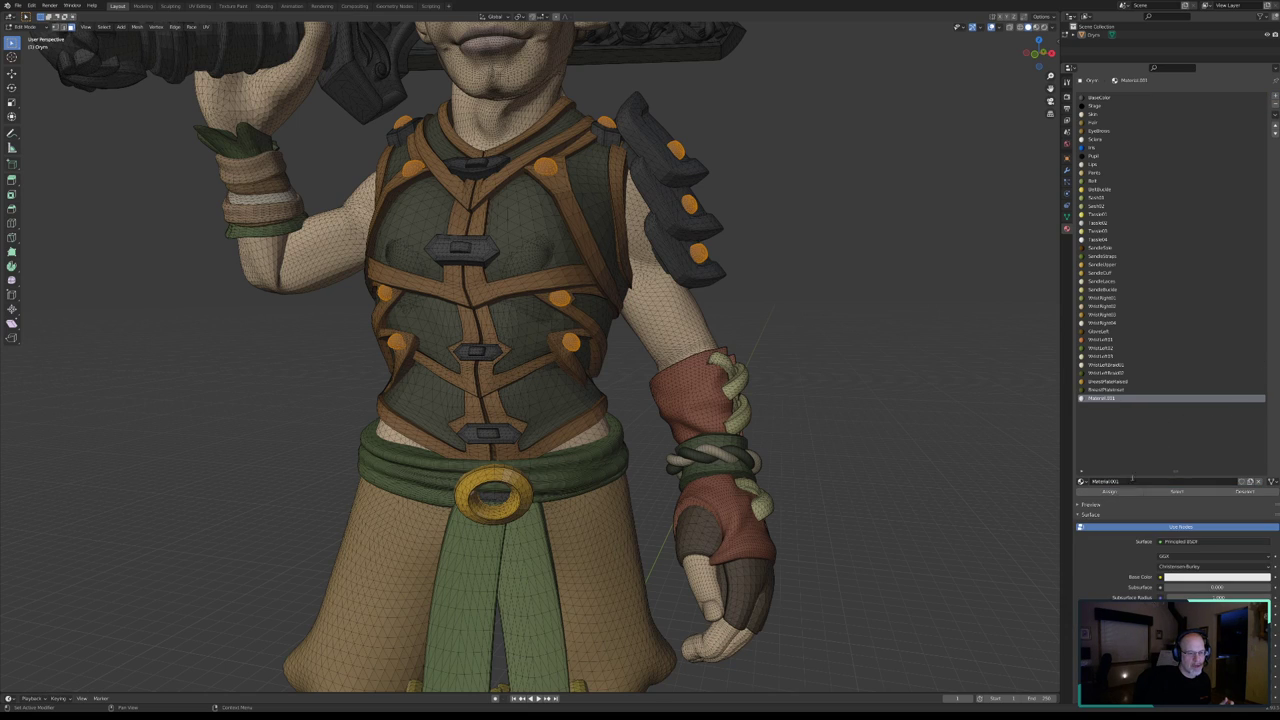
double_click(1132, 480)
key(BackSpace)
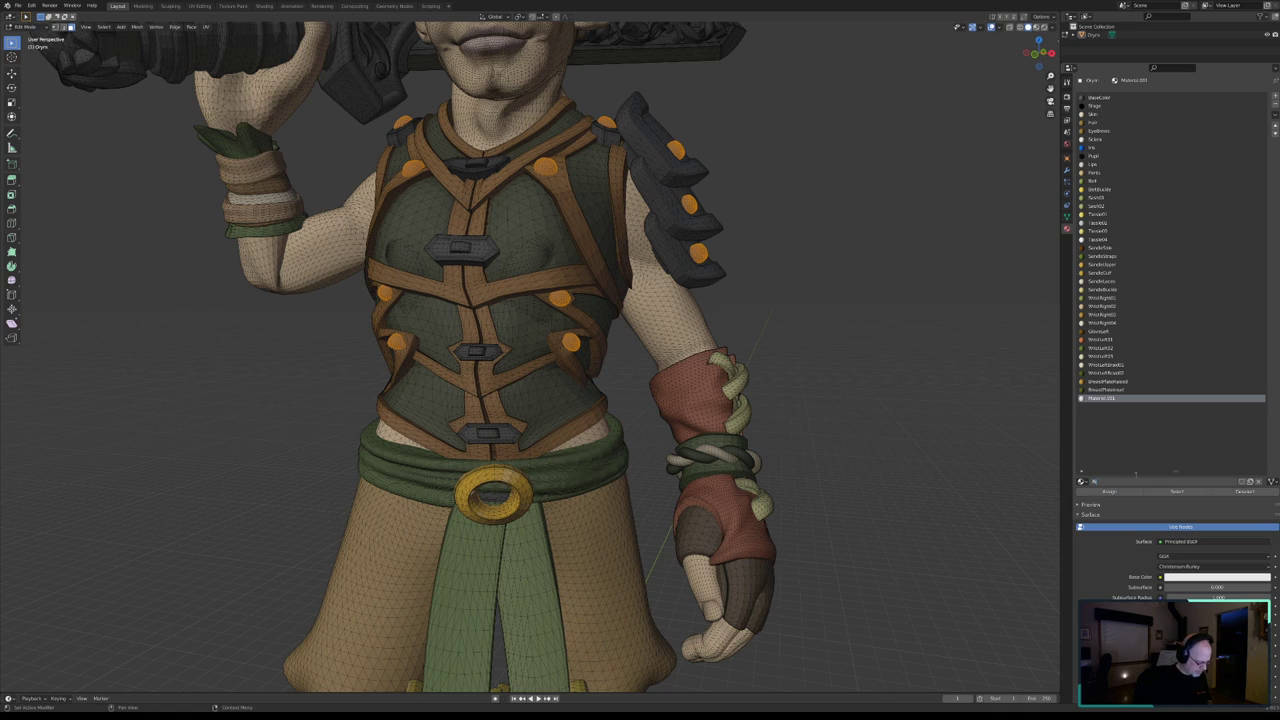
text(Rivets)
key(Return)
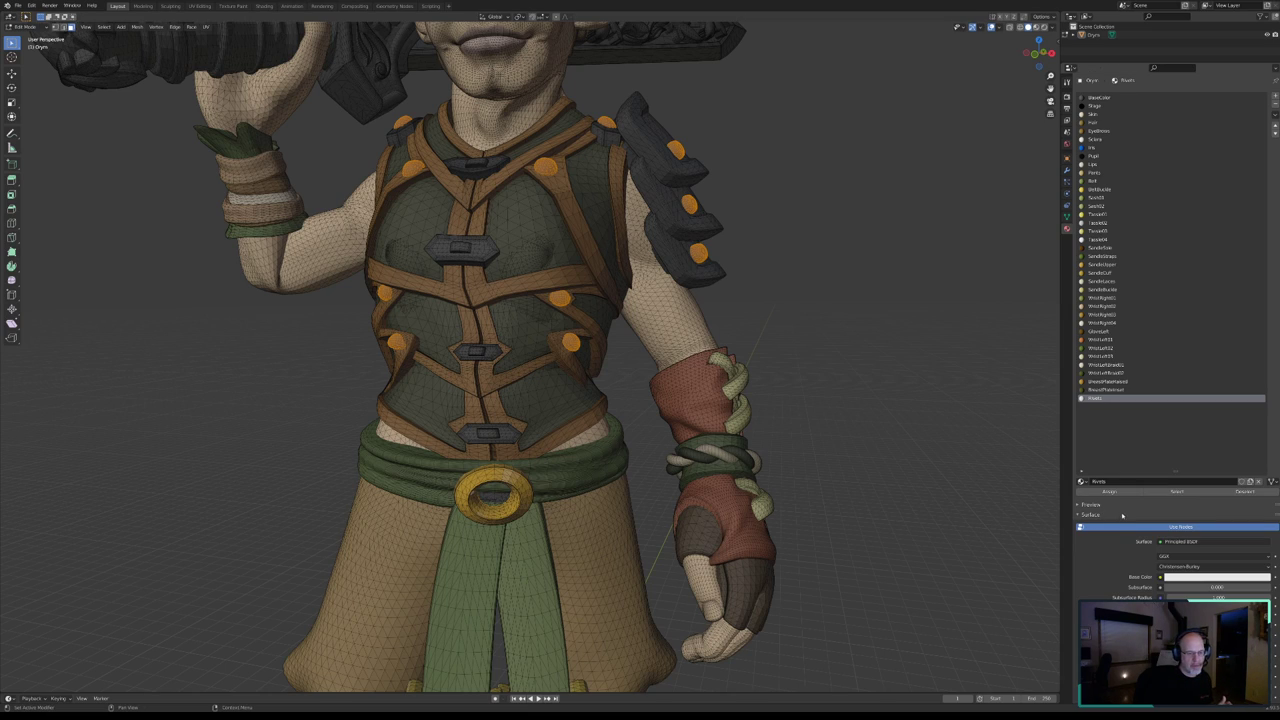
- Give Rivets non-node settings, specular 0.122 and a darker grey base colour
click(1185, 528)
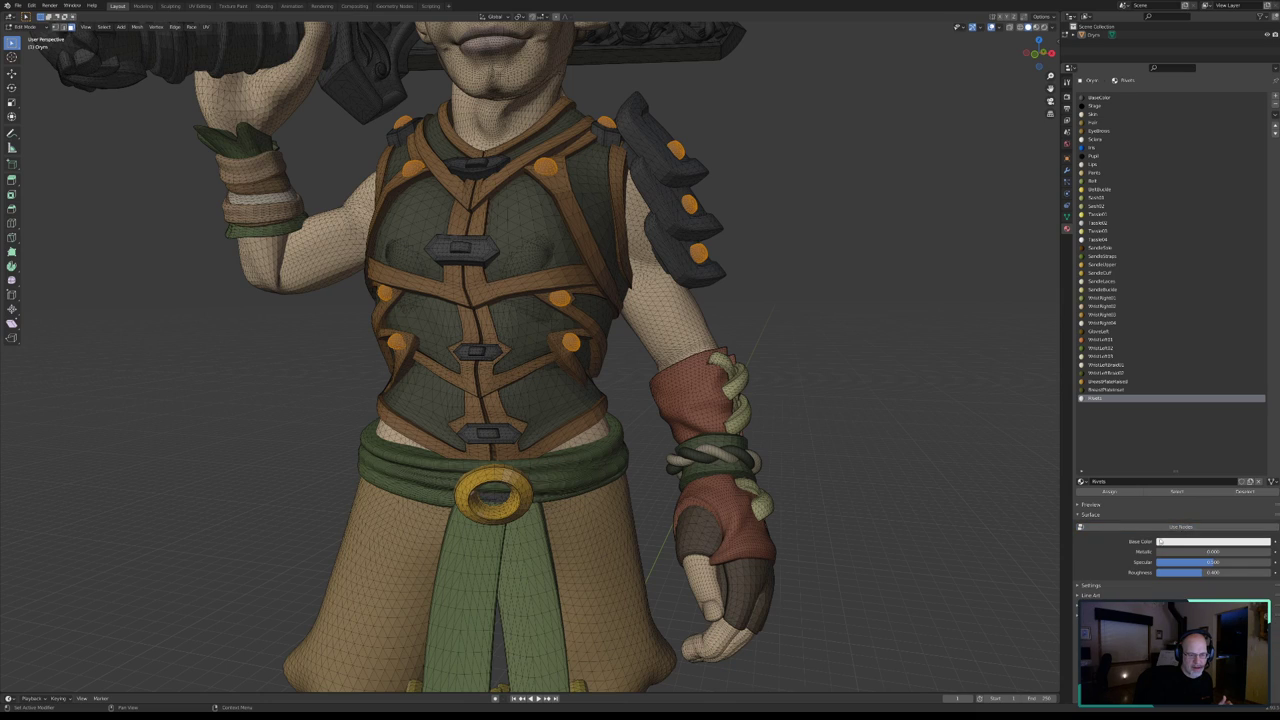
mouse_move(1210, 563)
mouse_down()
mouse_move(1172, 563)
mouse_move(1234, 573)
mouse_up()
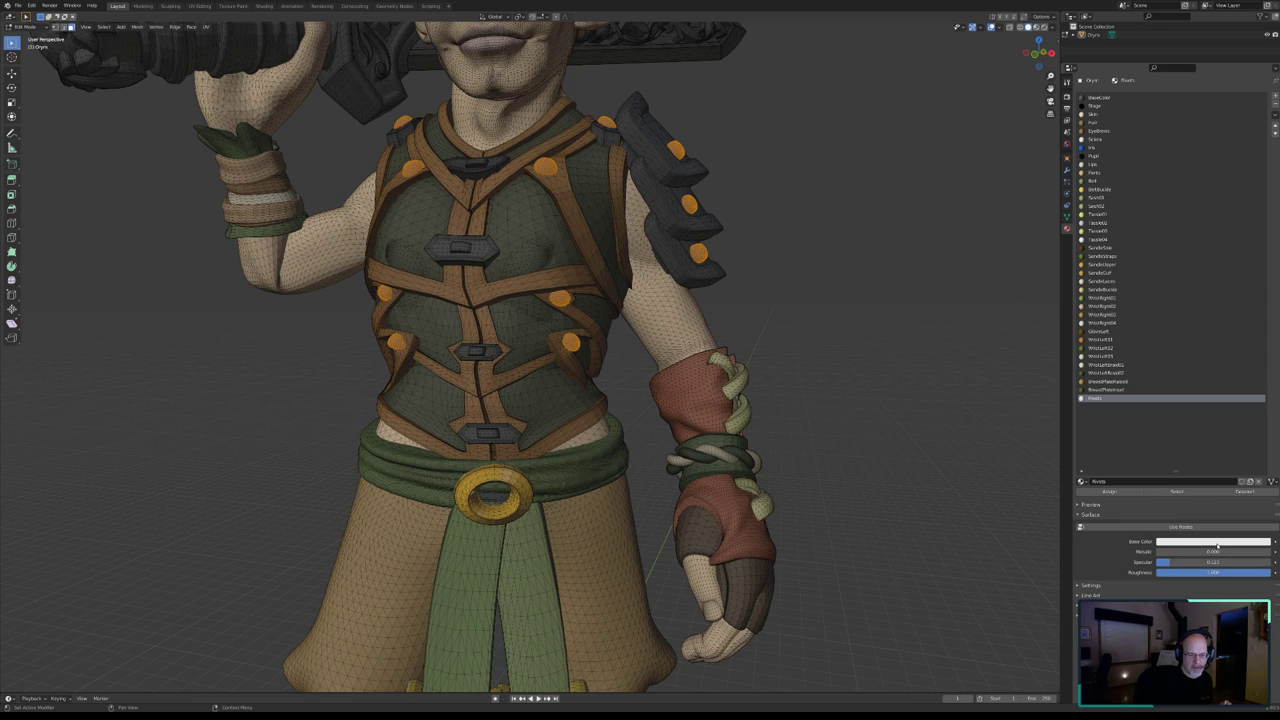
click(1217, 542)
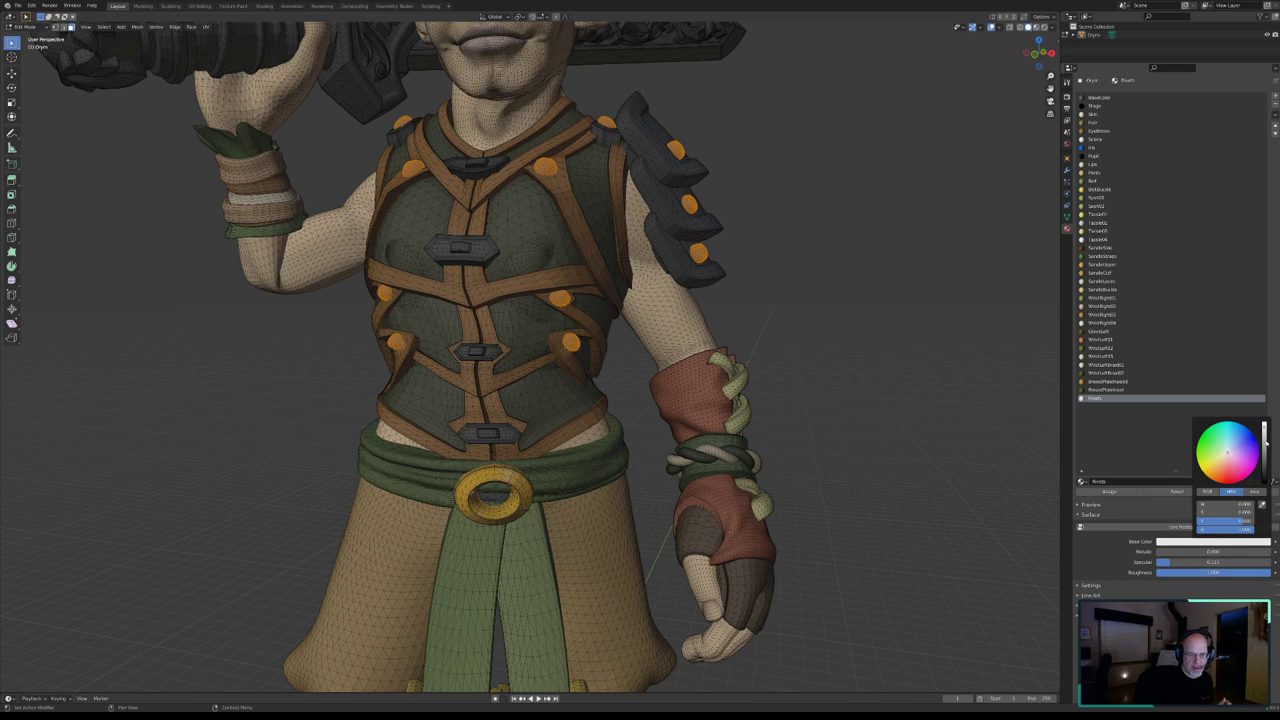
drag(1265, 428, 1264, 467)
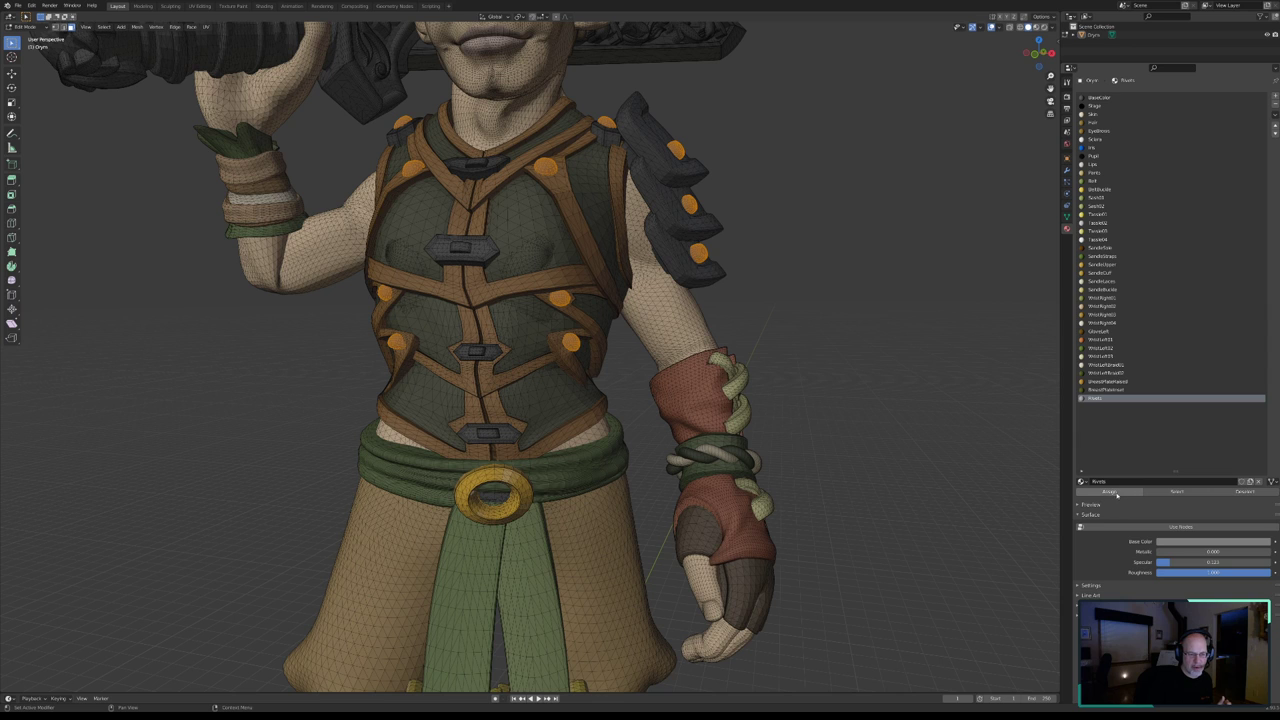
click(1245, 491)
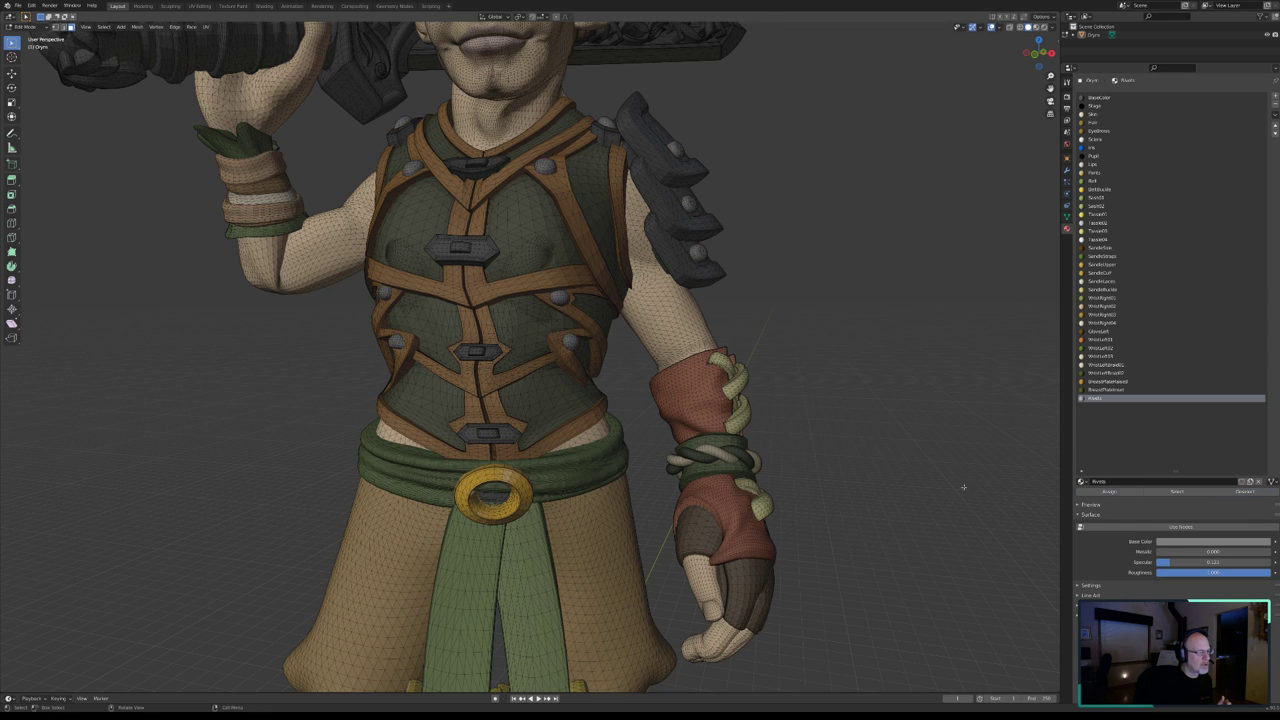
mouse_move(658, 380)
middle_down()
mouse_move(662, 357)
mouse_move(653, 387)
mouse_move(640, 375)
middle_up()
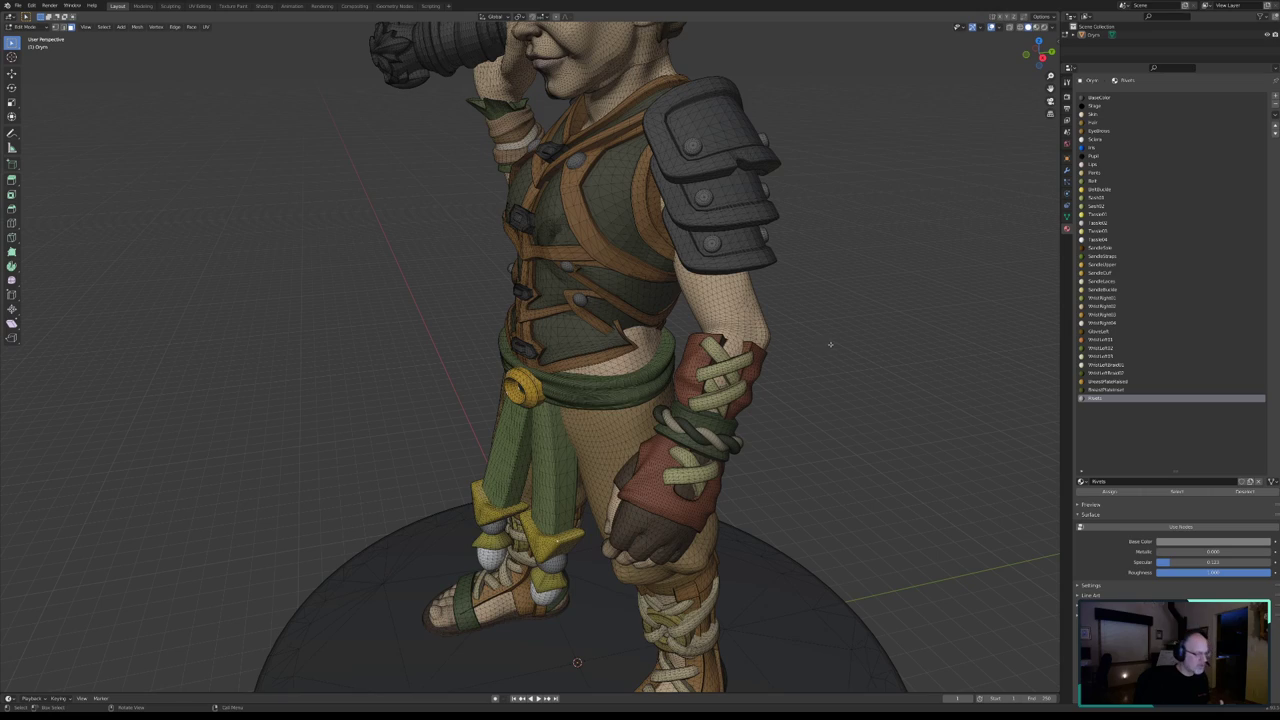
mouse_move(700, 430)
middle_down()
mouse_move(749, 427)
mouse_move(609, 423)
middle_up()
scroll(609, 423, down, 5)
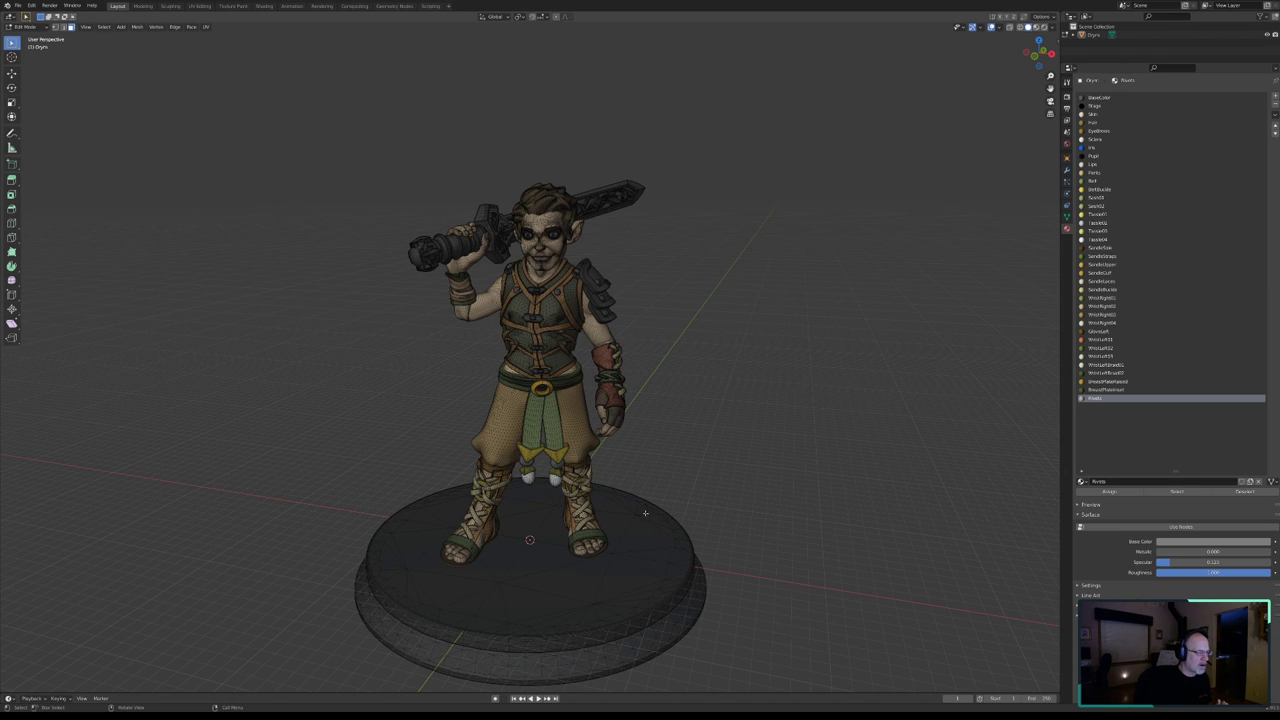
scroll(656, 530, down, 2)
scroll(647, 494, up, 4)
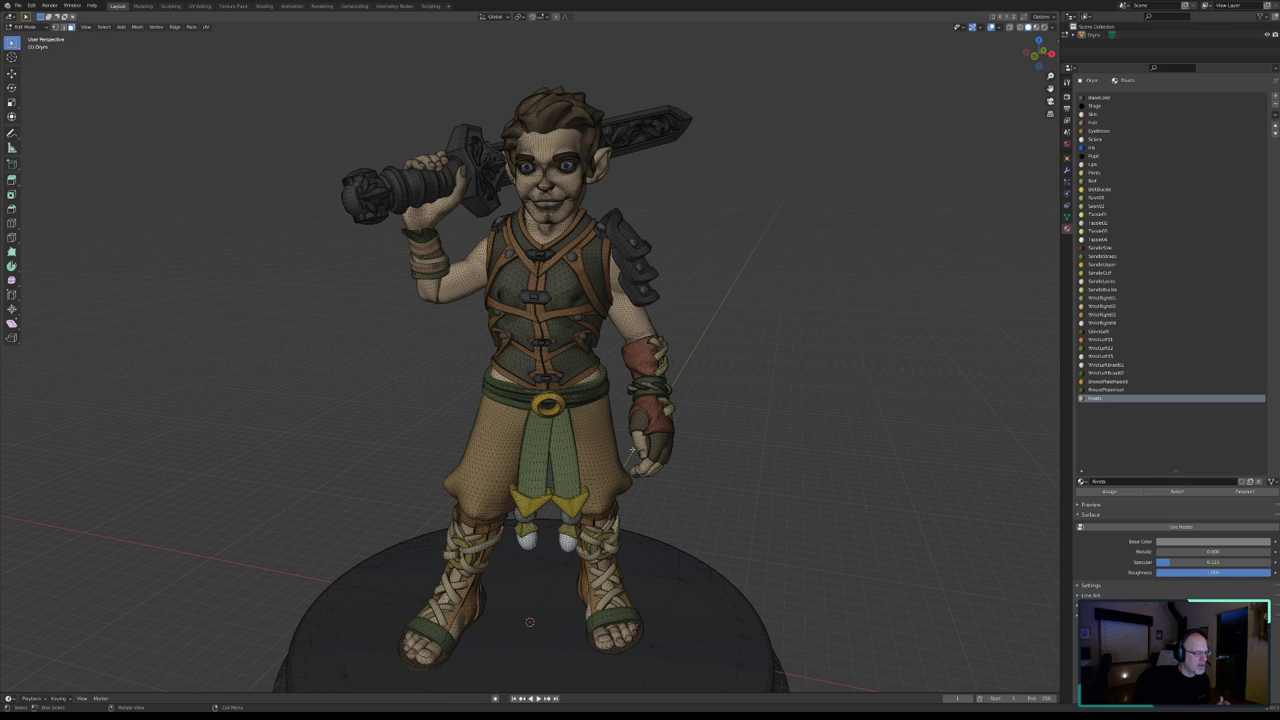
middle_drag(530, 400, 470, 390)
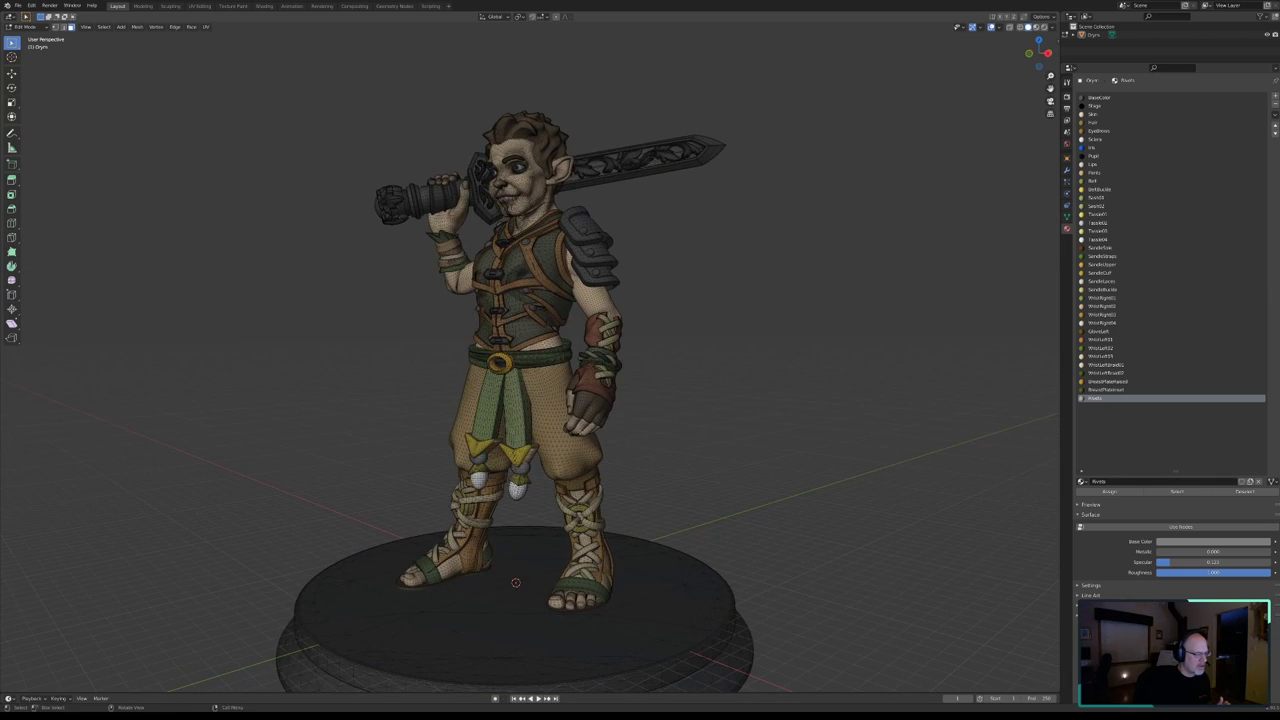
middle_drag(540, 310, 542, 355)
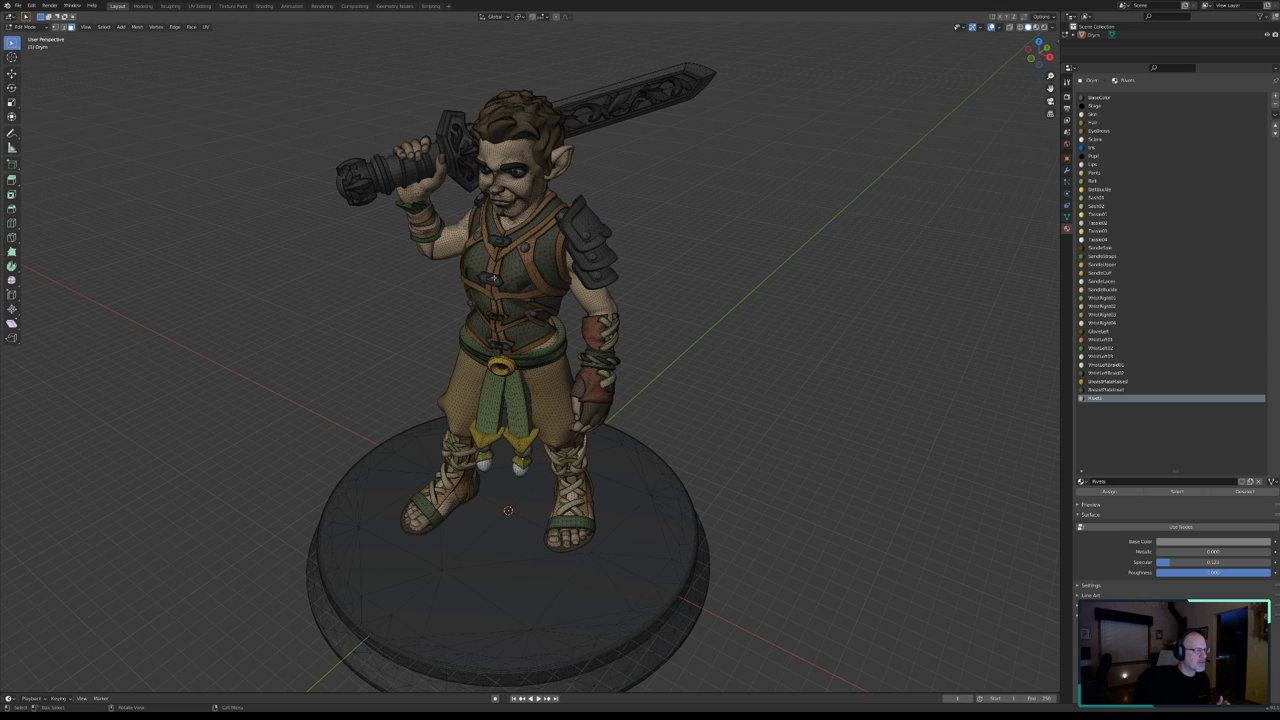
mouse_move(493, 278)
middle_down()
mouse_move(535, 273)
mouse_move(515, 288)
middle_up()
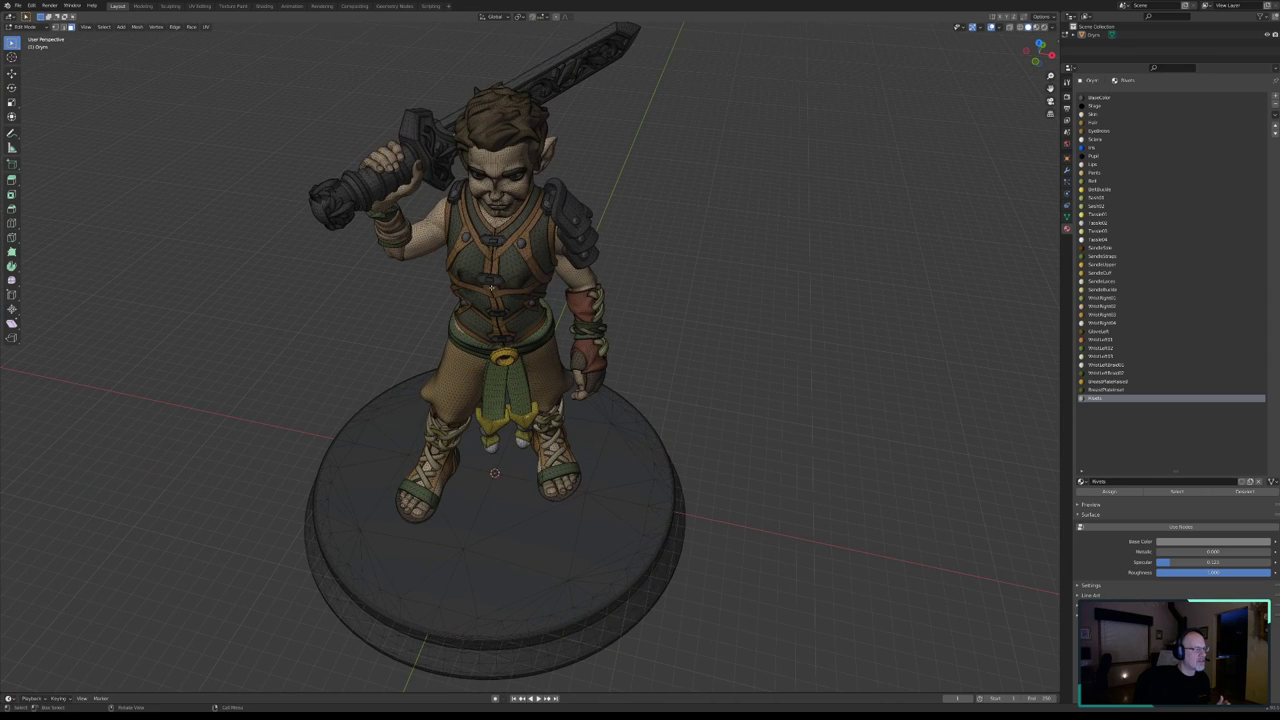
scroll(515, 288, up, 2)
scroll(490, 290, up, 2)
middle_drag(468, 290, 532, 328)
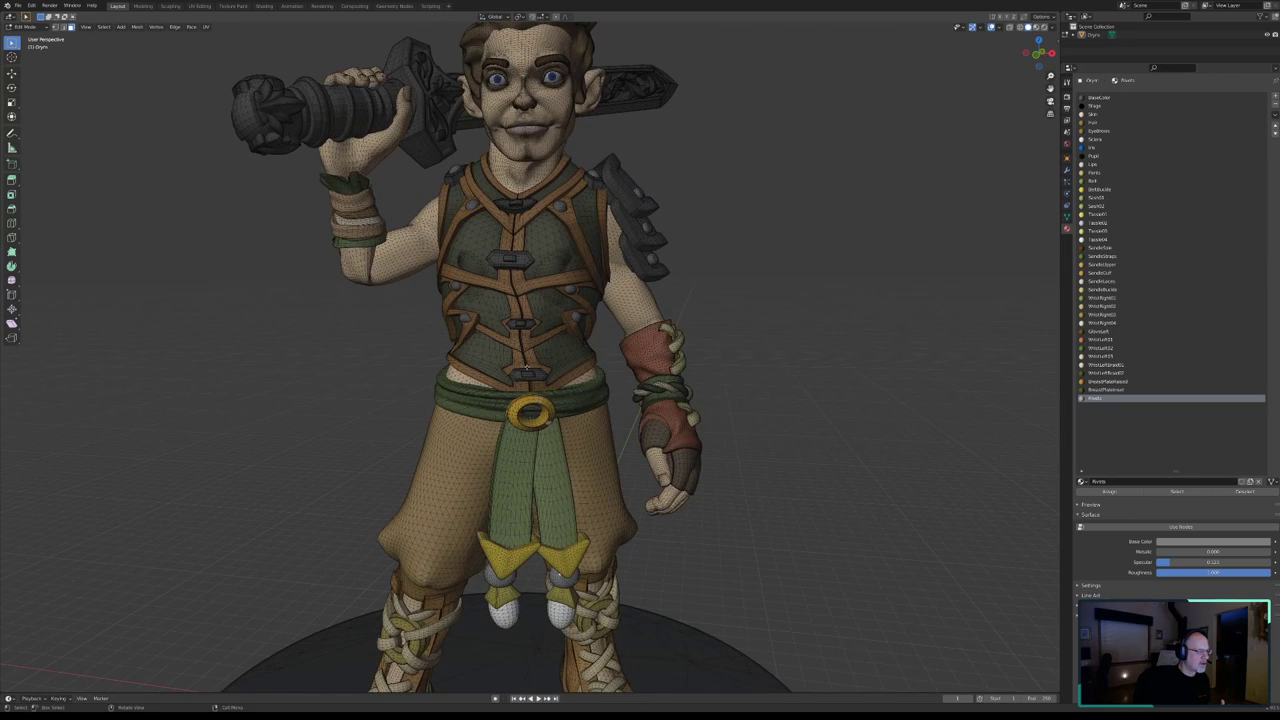
scroll(545, 350, up, 6)
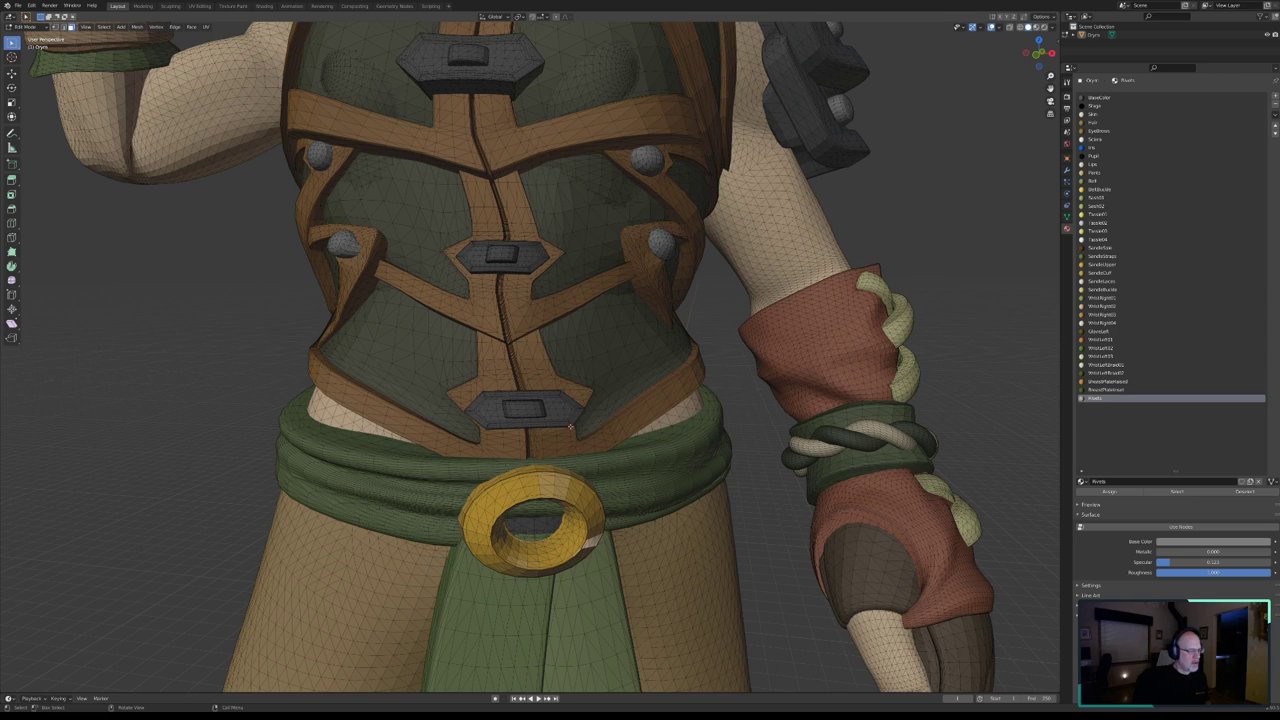
- Circle-select the inset faces of the lower and middle chest buckles
key(c)
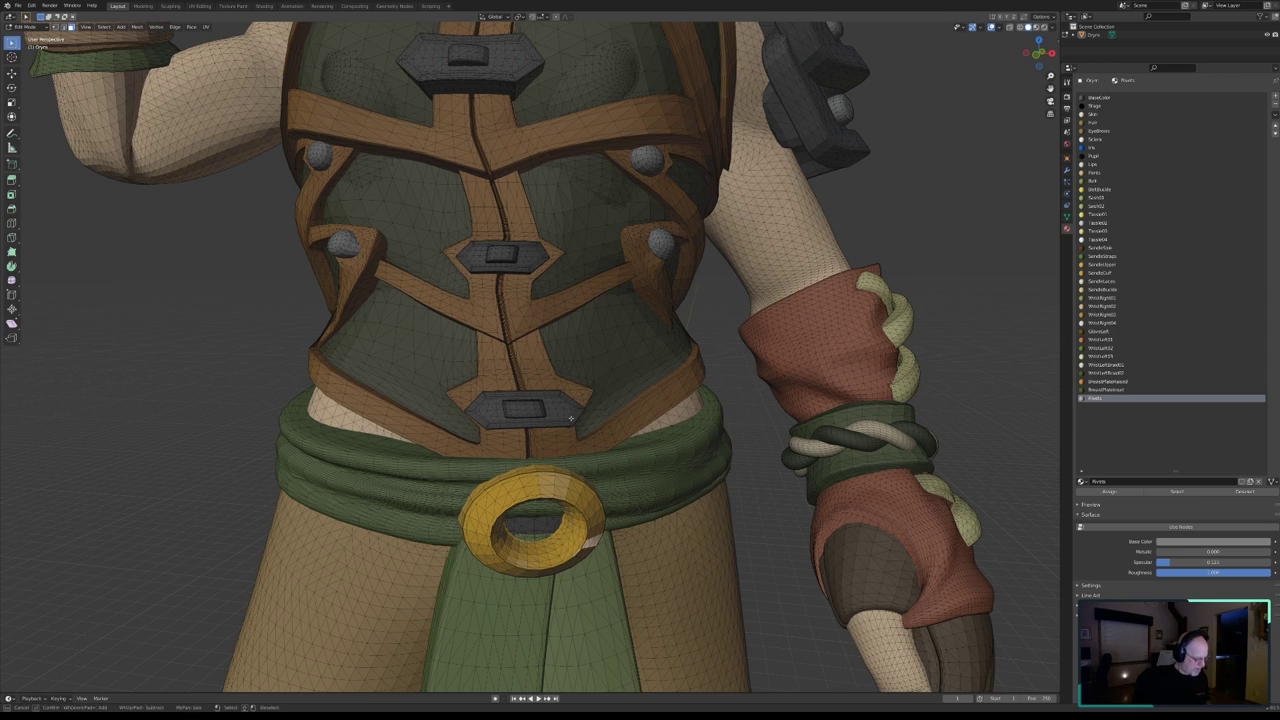
click(556, 412)
click(524, 263)
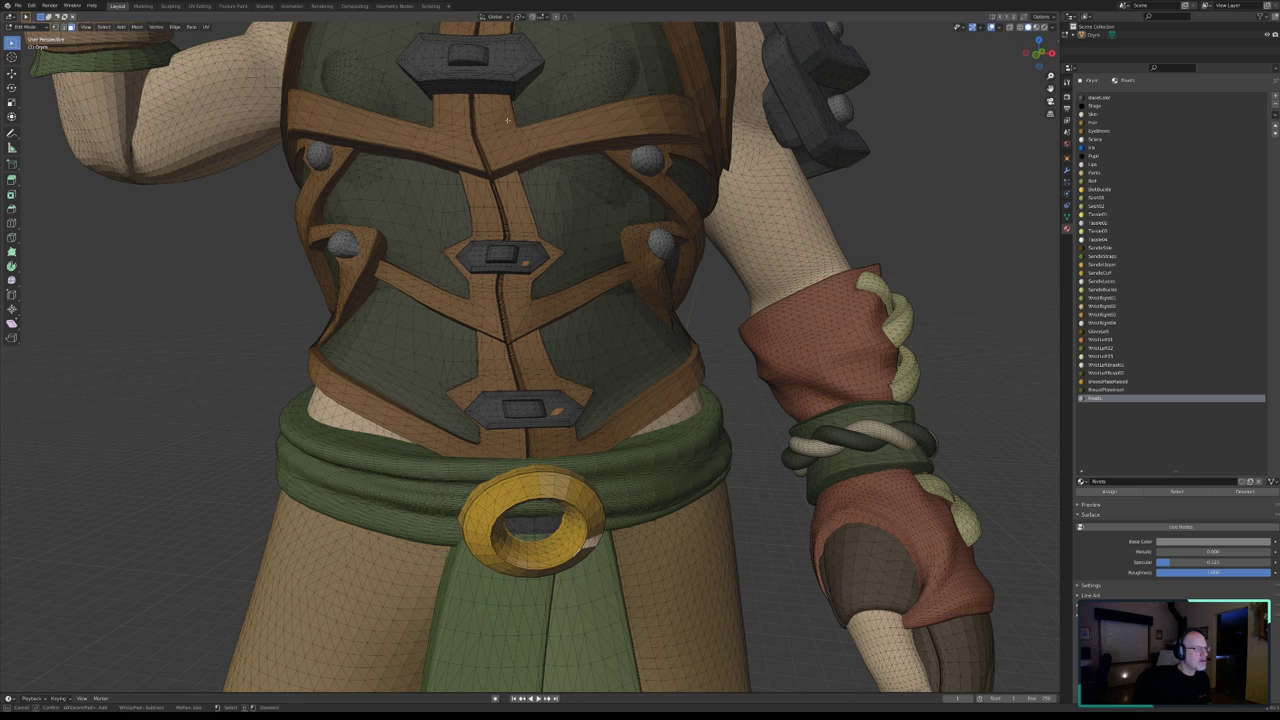
right_click(521, 84)
scroll(521, 90, down, 3)
scroll(523, 105, down, 2)
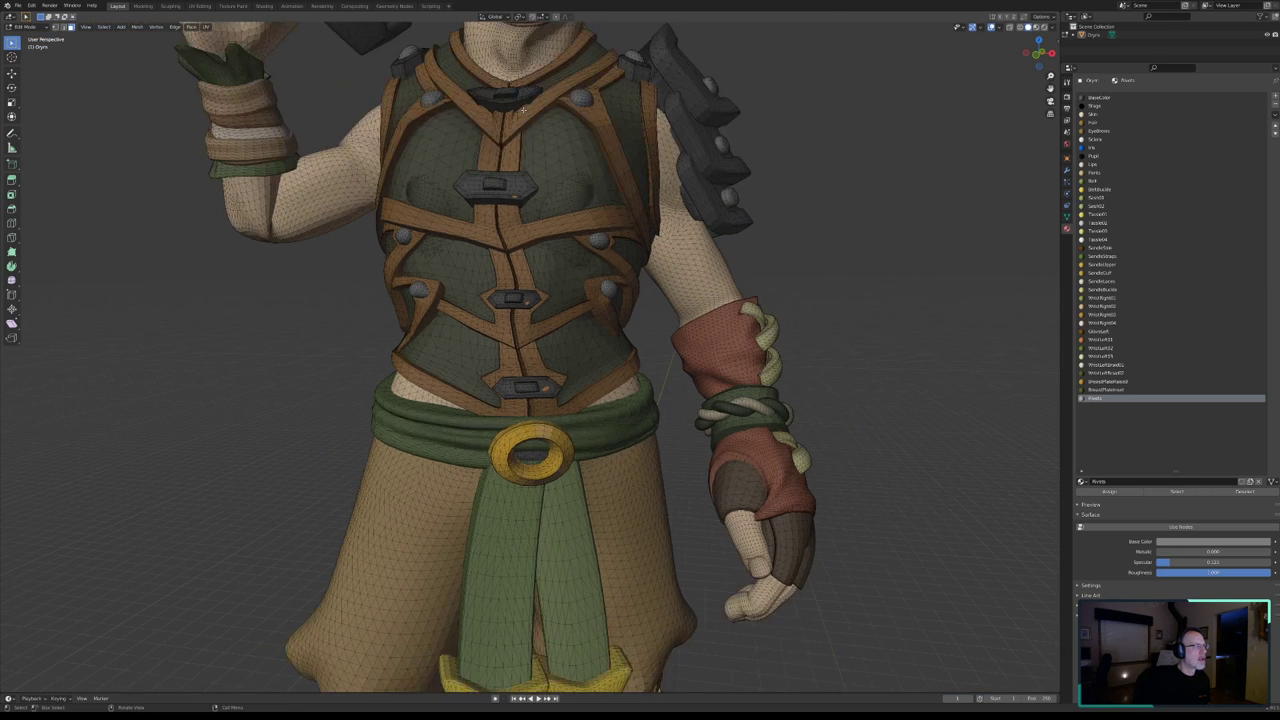
scroll(521, 105, down, 2)
middle_drag(521, 108, 528, 131)
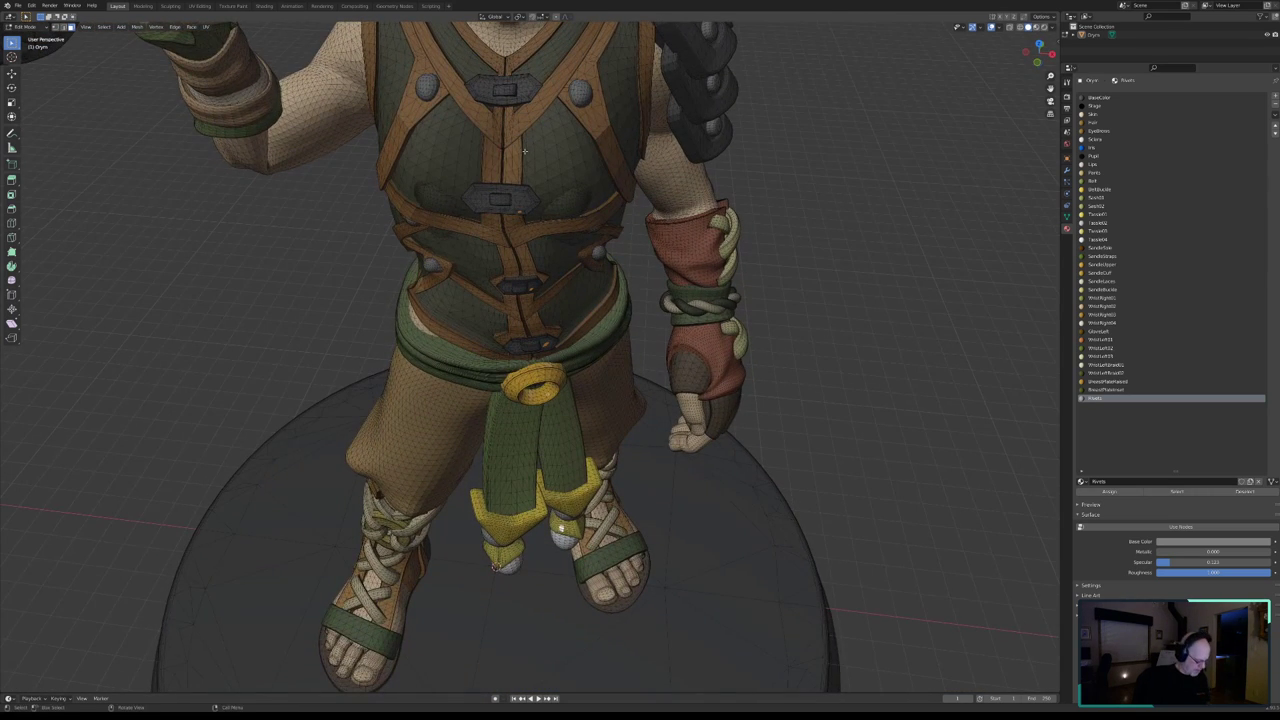
- Extend the selection to all linked parts of the four chest buckles and inspect them
key(c)
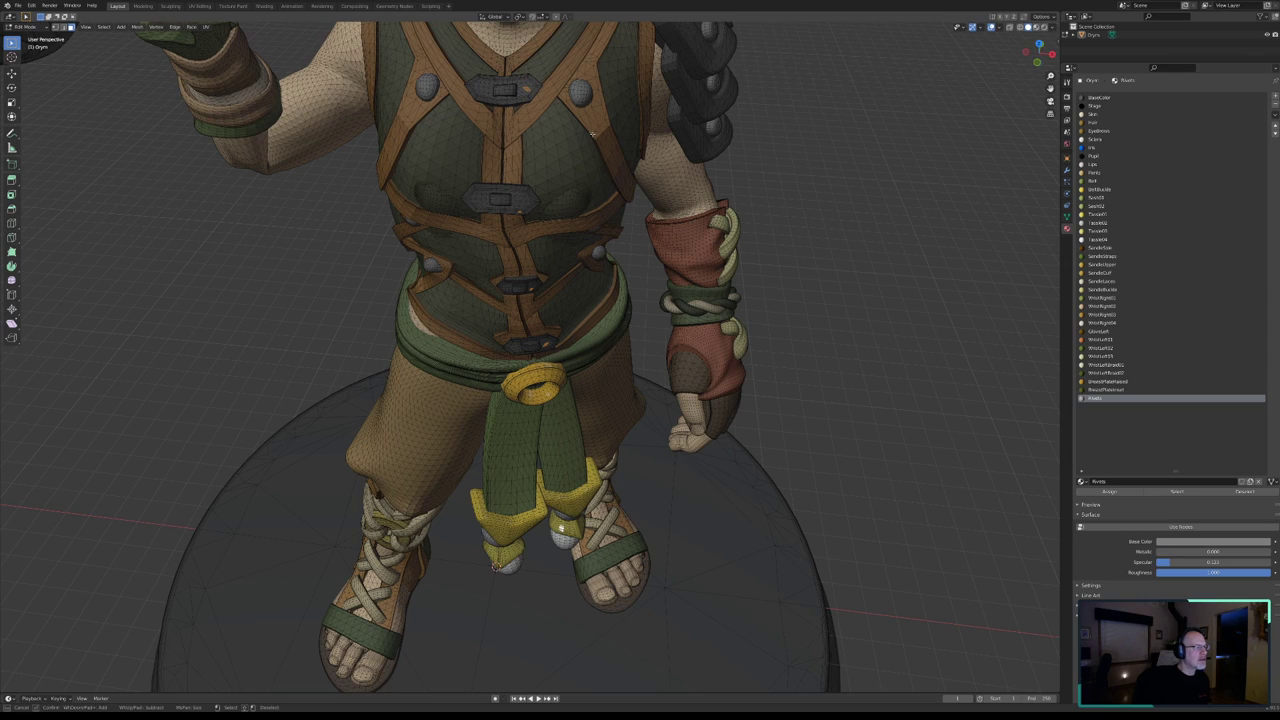
right_click(584, 196)
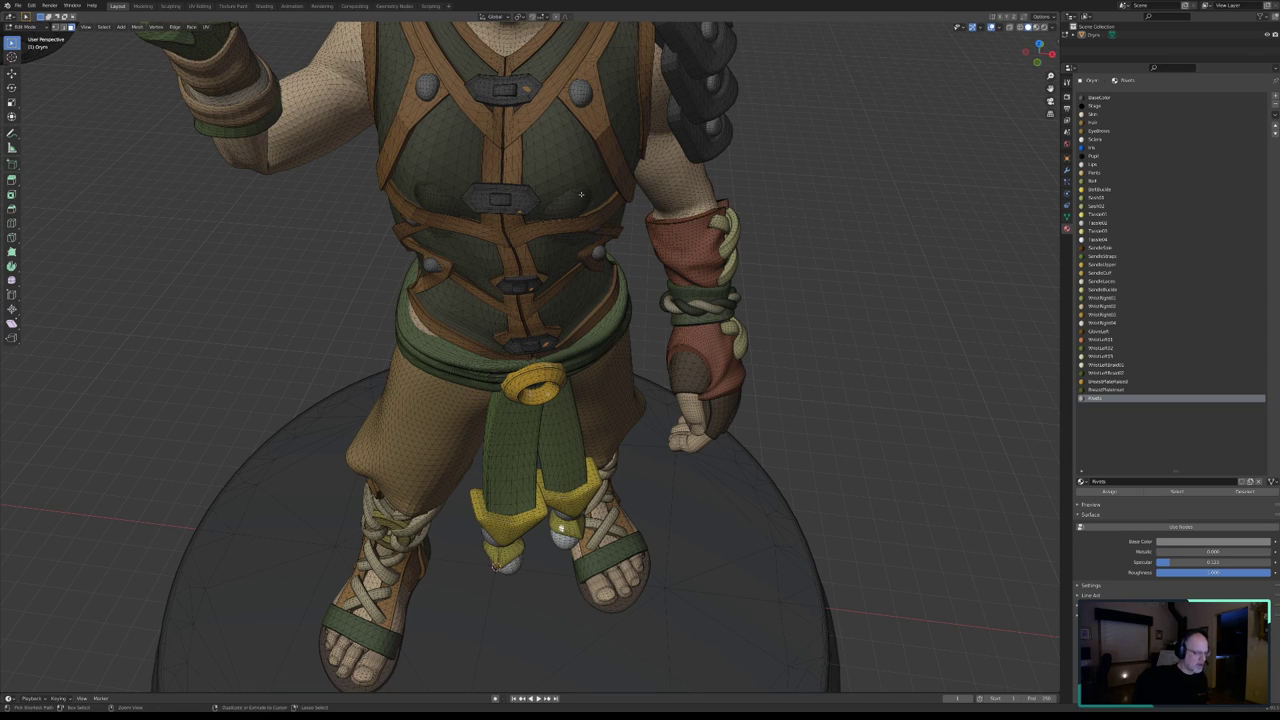
key(ctrl+l)
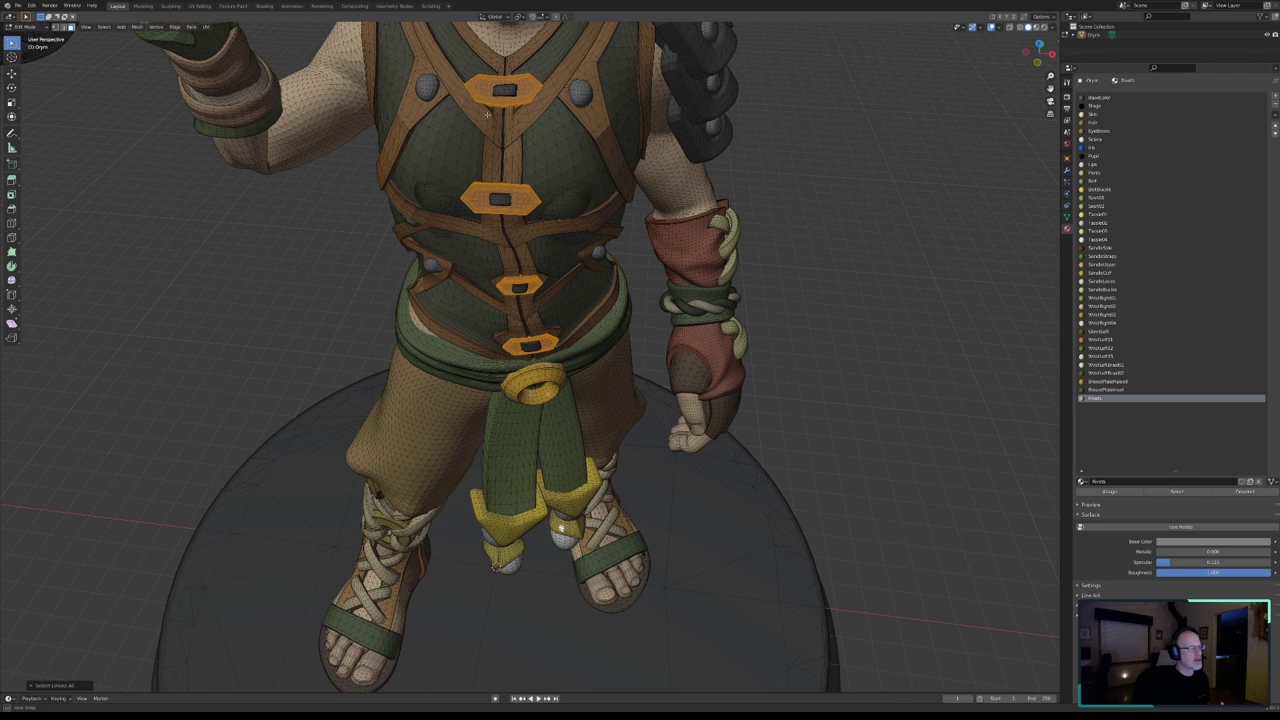
mouse_move(480, 134)
middle_down()
mouse_move(511, 90)
mouse_move(560, 100)
middle_up()
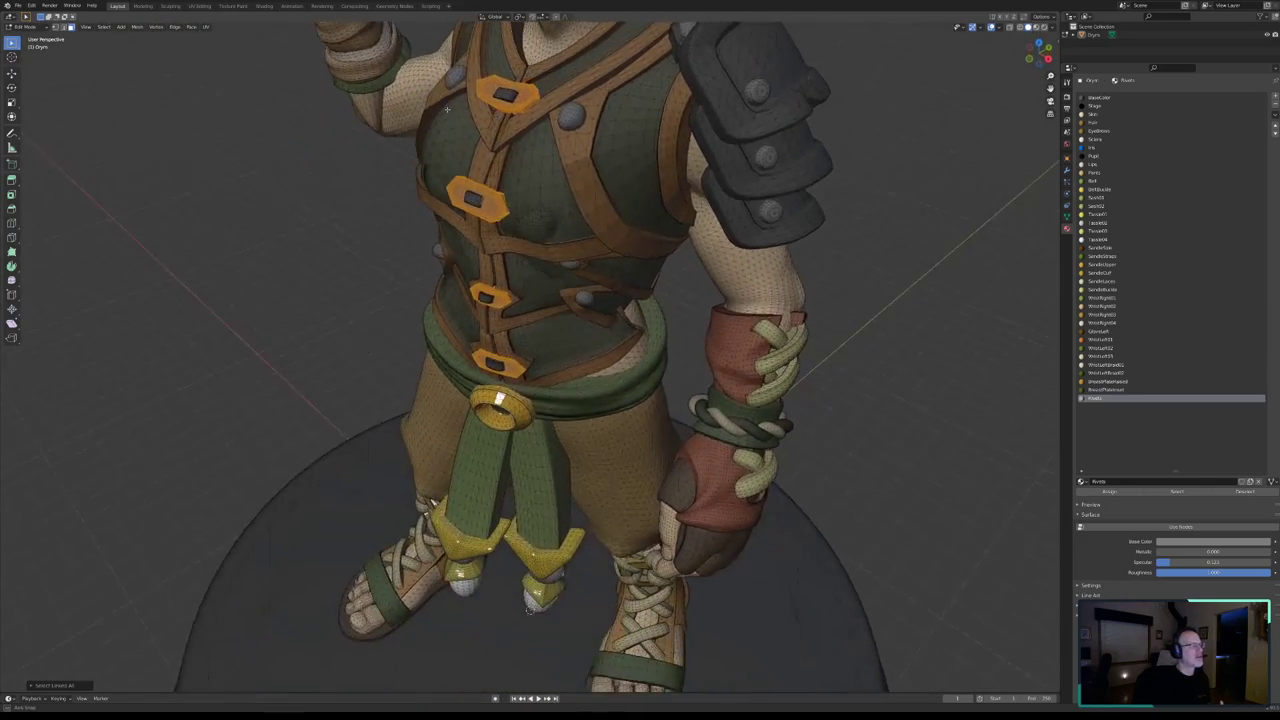
mouse_move(472, 88)
middle_down()
mouse_move(452, 90)
mouse_move(503, 72)
mouse_move(535, 90)
mouse_move(495, 110)
mouse_move(548, 104)
middle_up()
scroll(535, 90, down, 2)
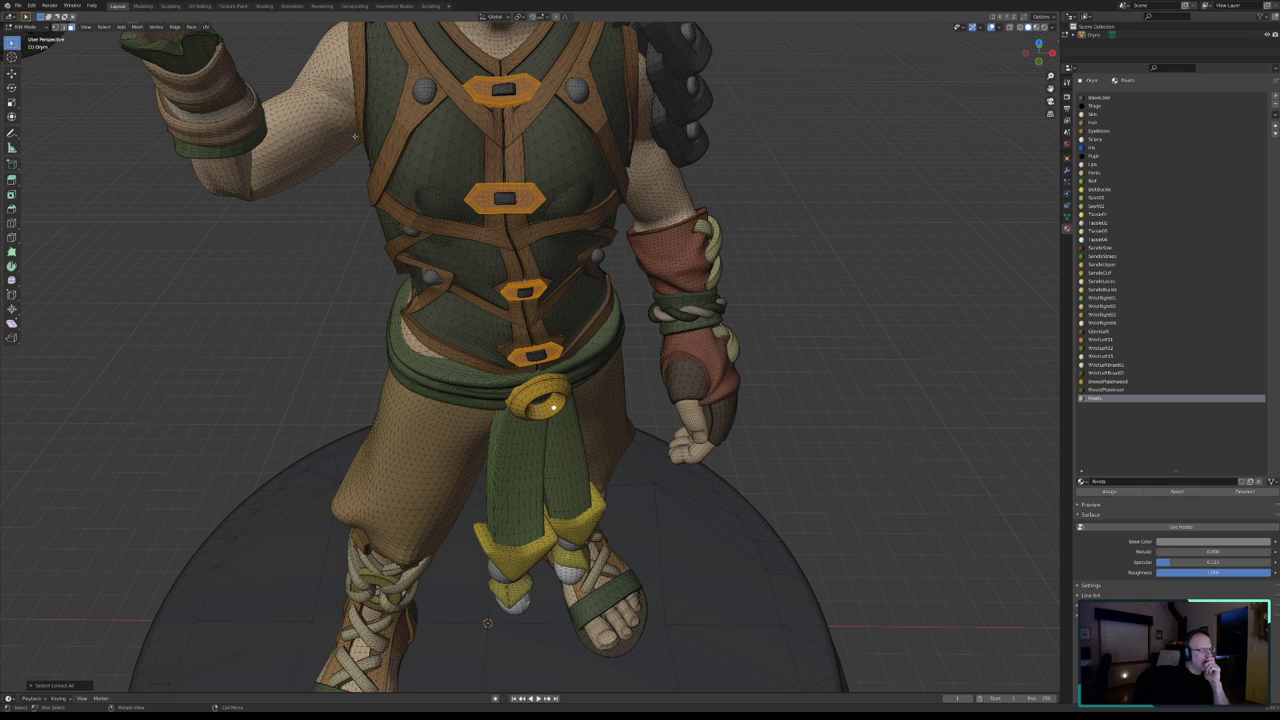
mouse_move(366, 160)
middle_down()
mouse_move(341, 258)
mouse_move(308, 286)
mouse_move(187, 305)
mouse_move(225, 310)
mouse_move(291, 201)
middle_up()
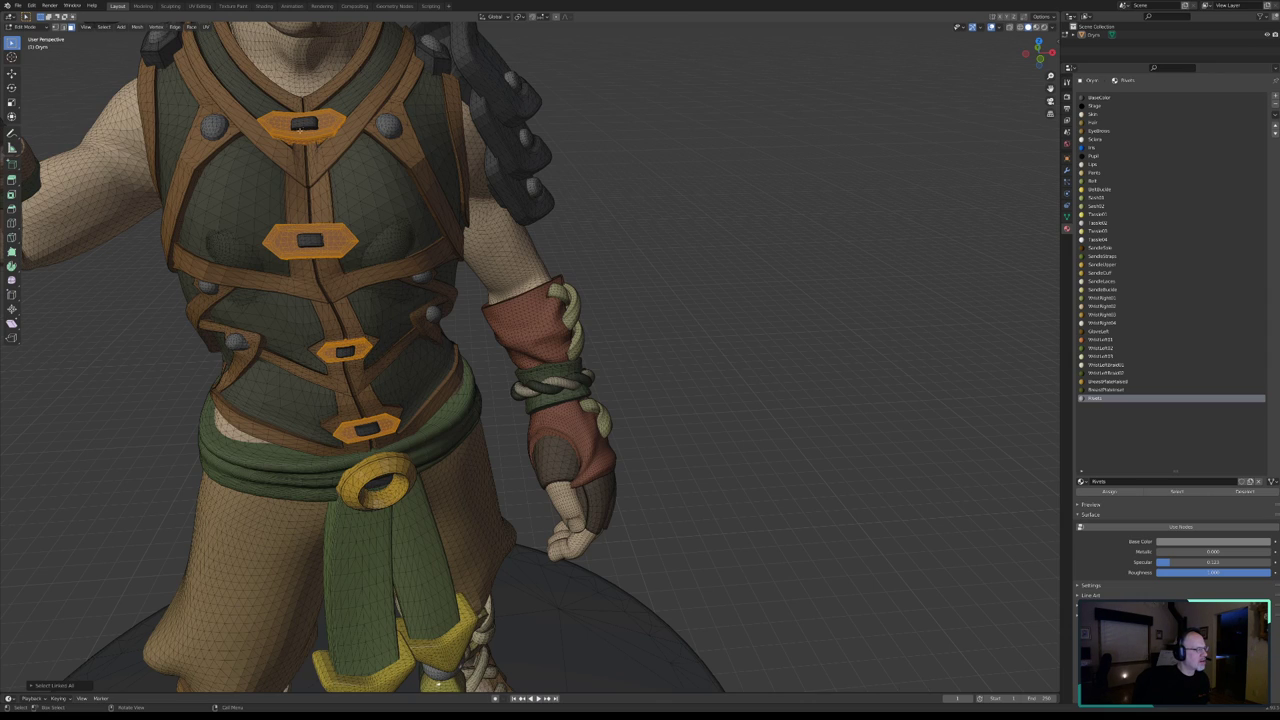
mouse_move(310, 200)
middle_down()
mouse_move(270, 192)
mouse_move(280, 140)
mouse_move(320, 145)
middle_up()
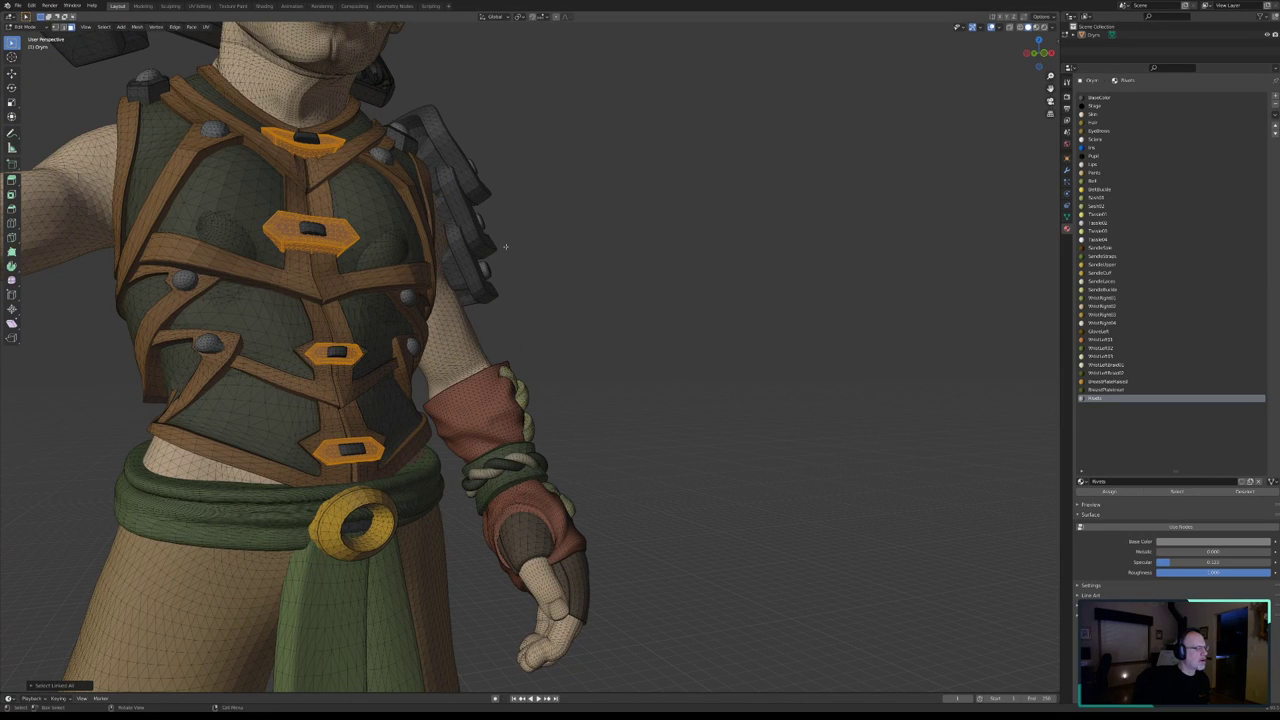
middle_drag(505, 246, 520, 330)
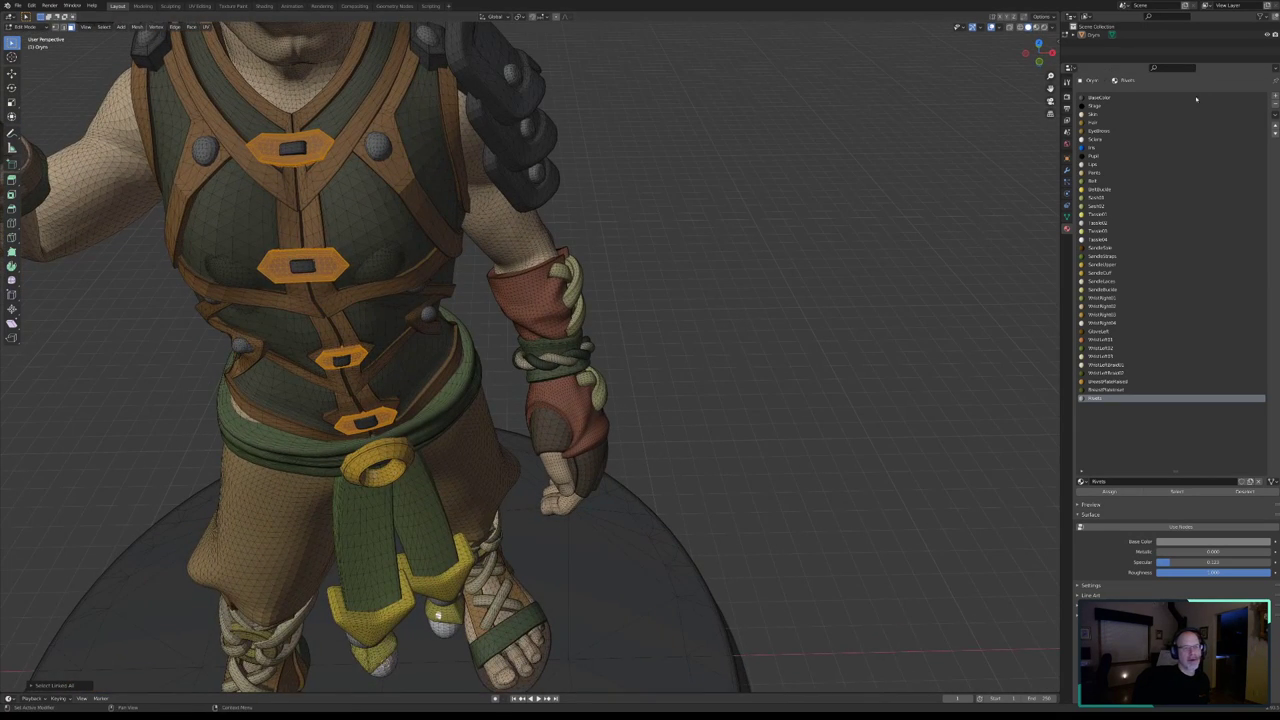
- Add a material slot with a new material named BreastPlateClips
click(1275, 96)
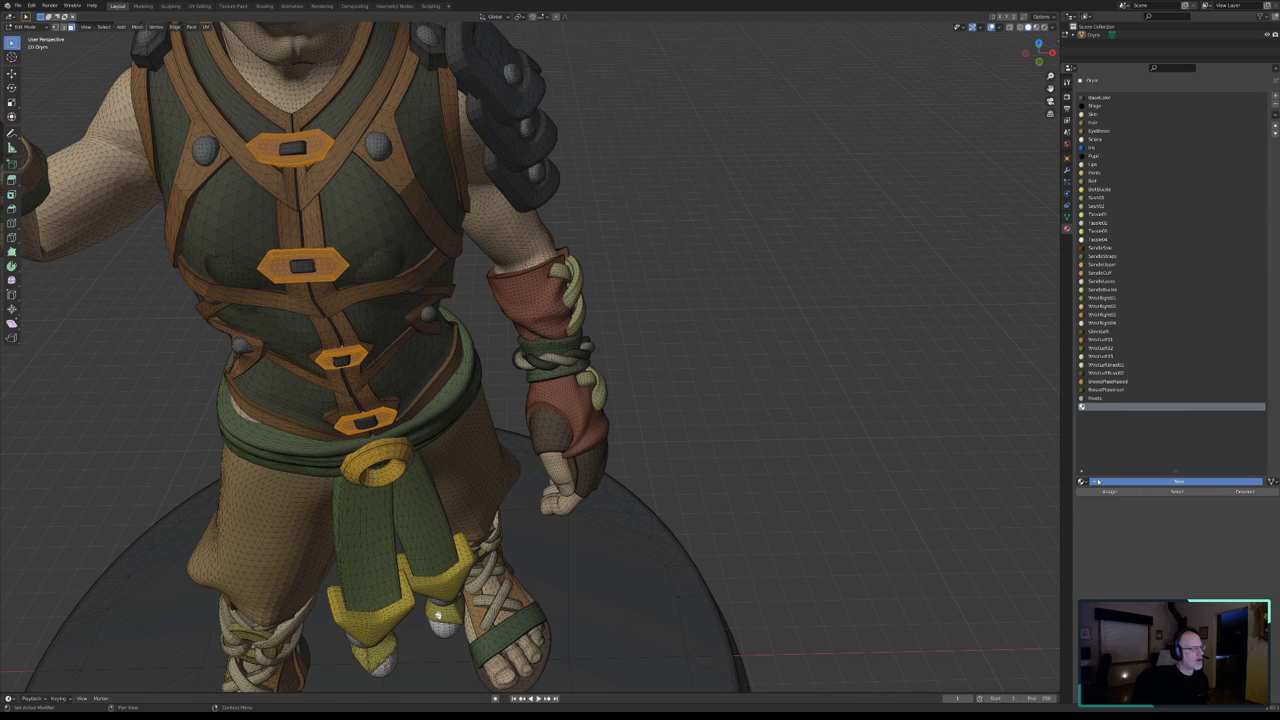
click(1100, 482)
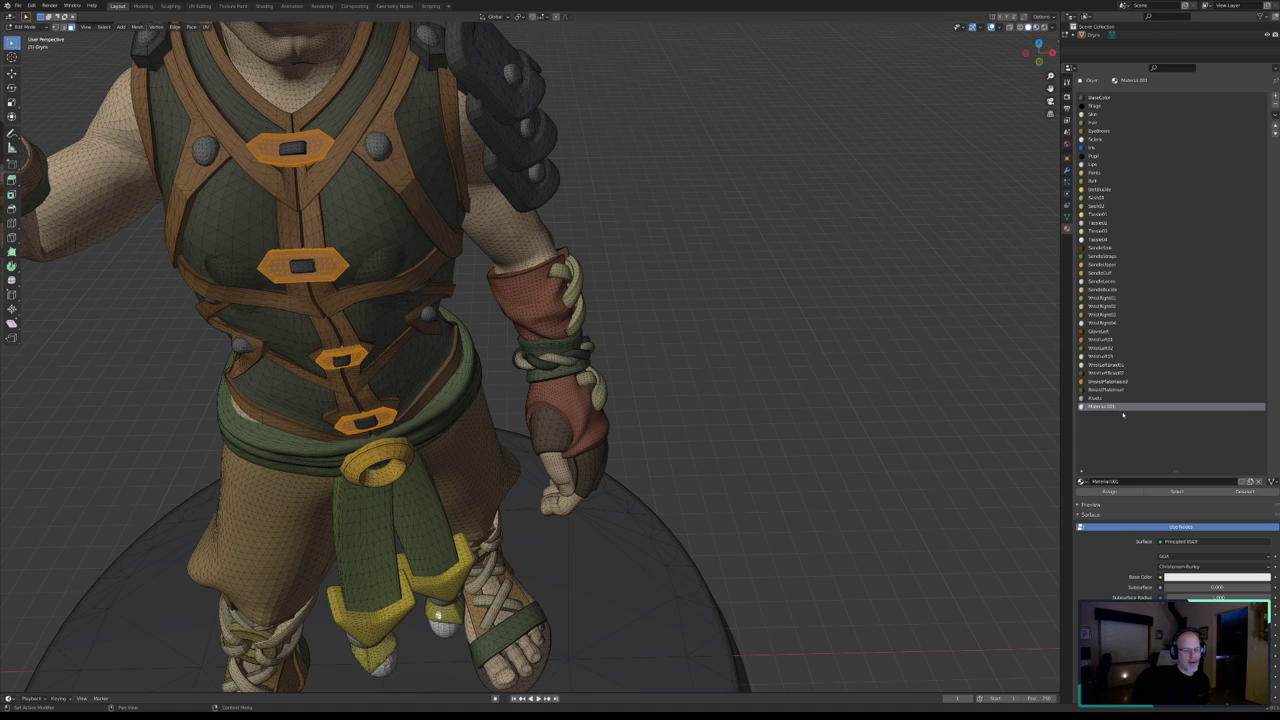
click(1110, 481)
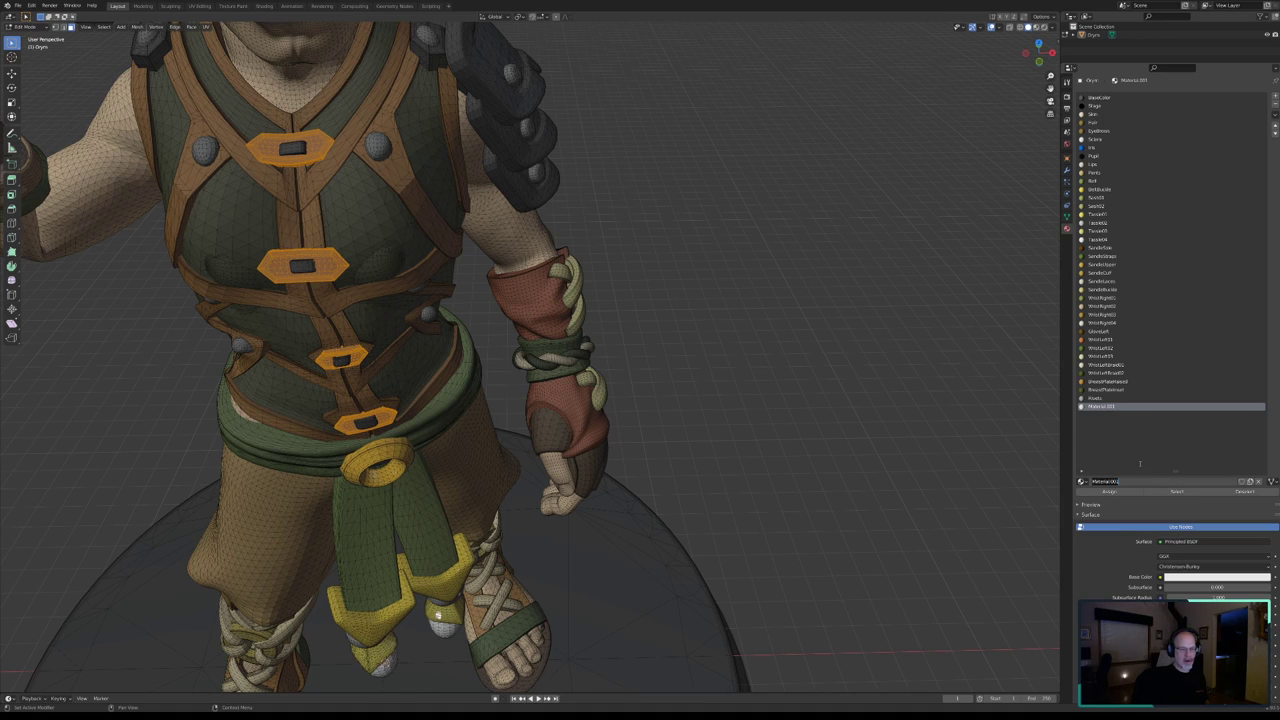
text(Brea)
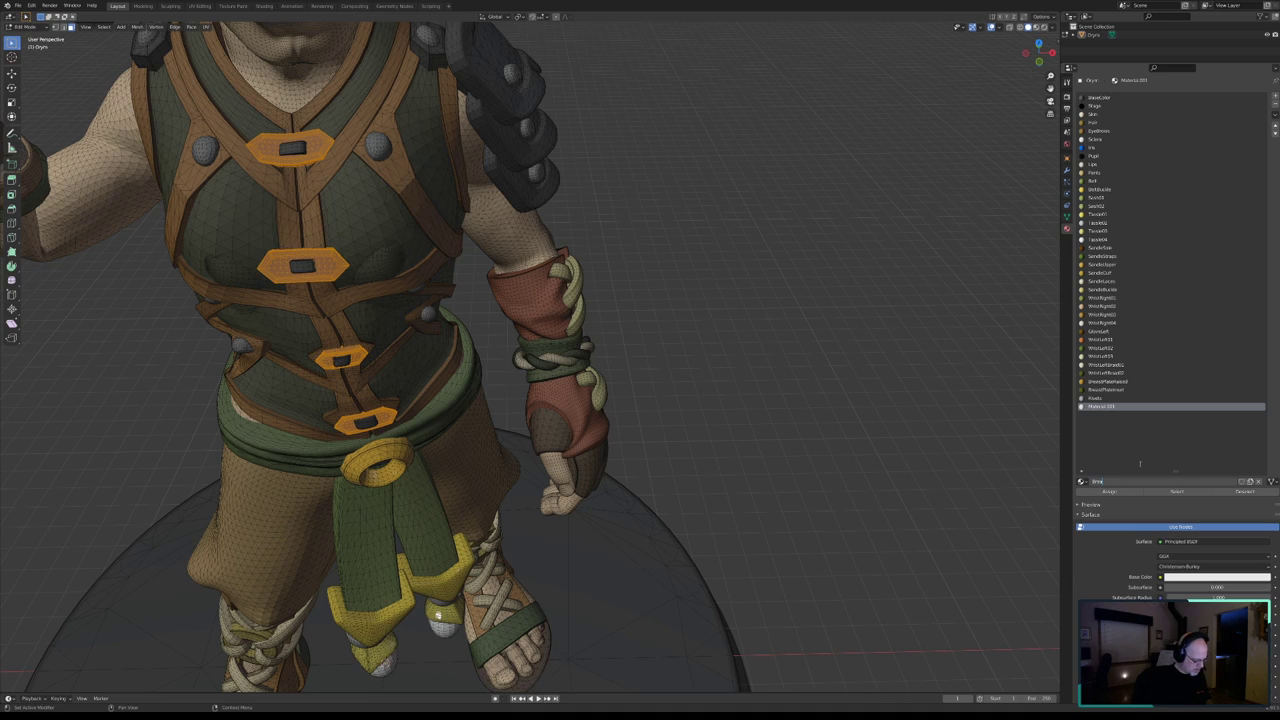
text(stPlate2)
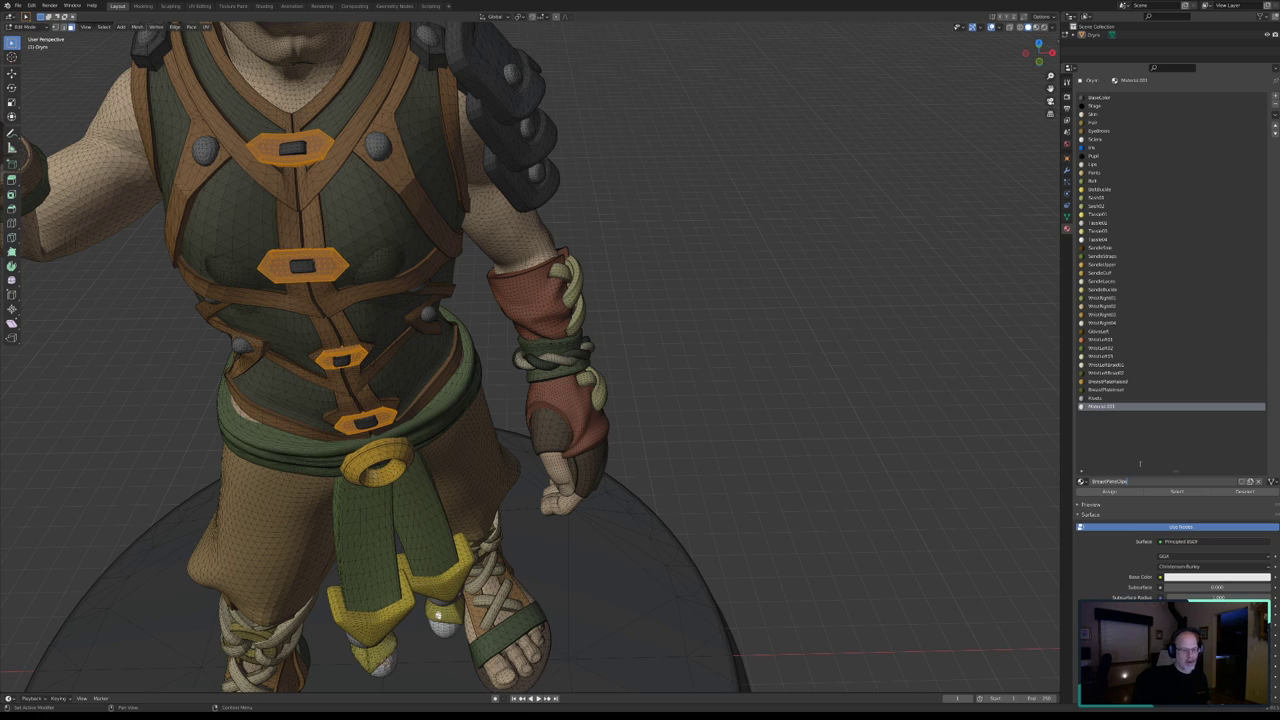
key(Return)
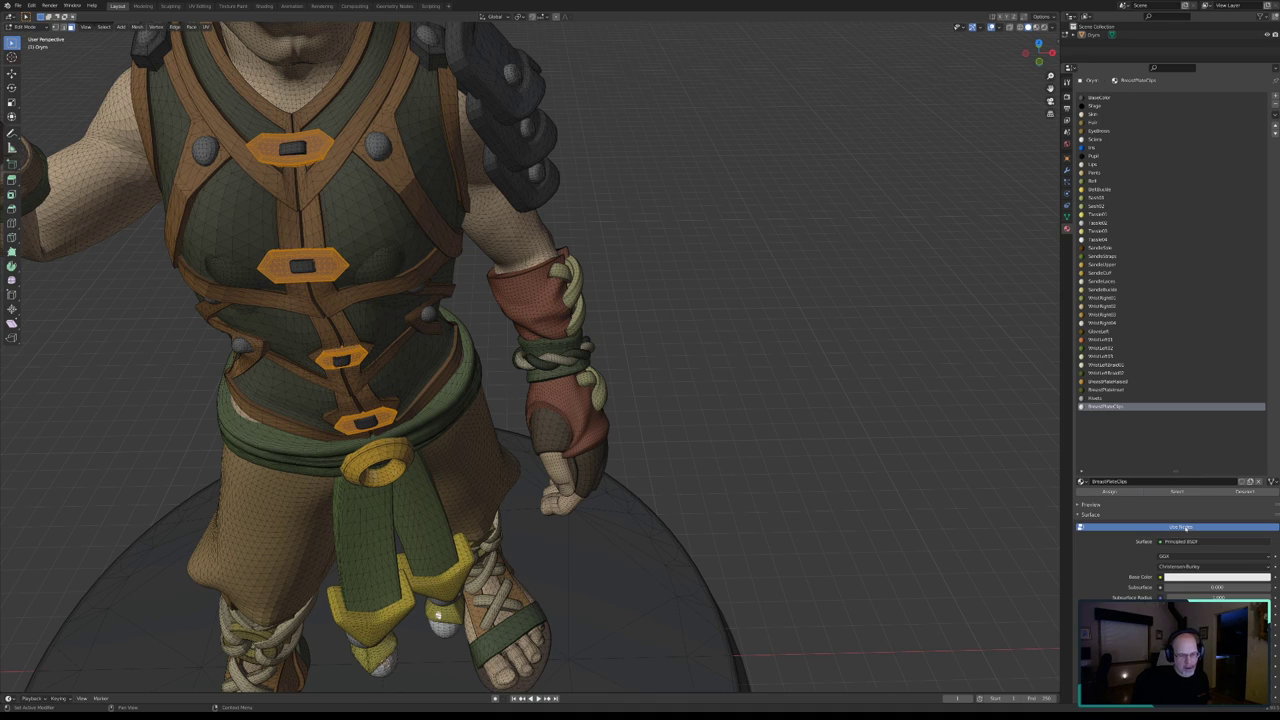
- Give BreastPlateClips non-node settings, a dark brown base colour and roughness 1.000
click(1183, 527)
click(1217, 542)
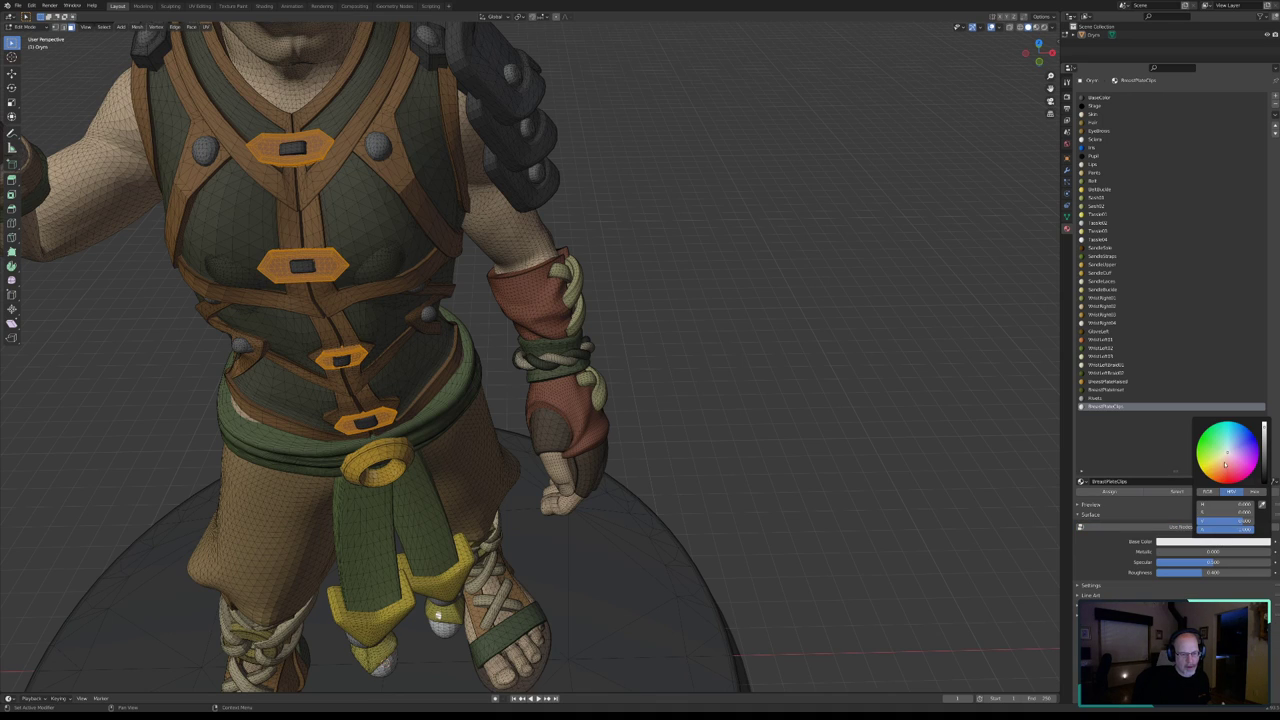
drag(1228, 455, 1264, 474)
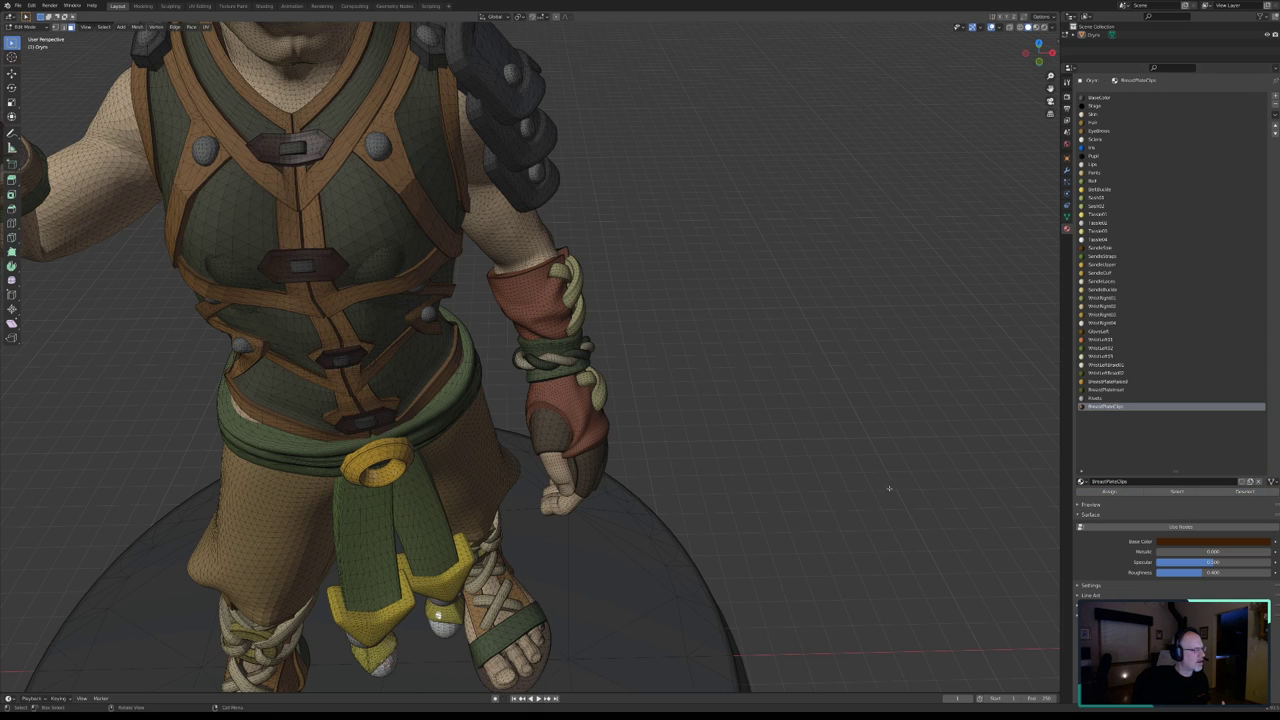
middle_drag(850, 500, 864, 510)
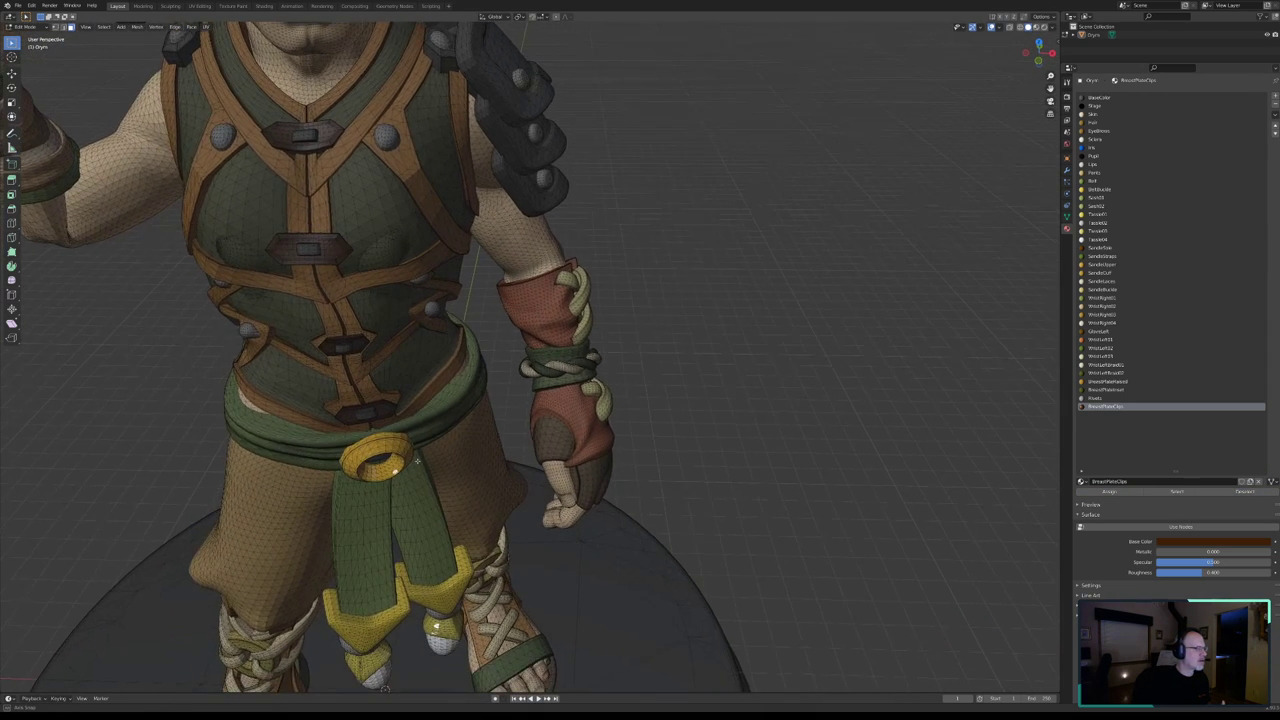
mouse_move(1205, 572)
mouse_down()
mouse_move(1265, 572)
mouse_move(1177, 563)
mouse_up()
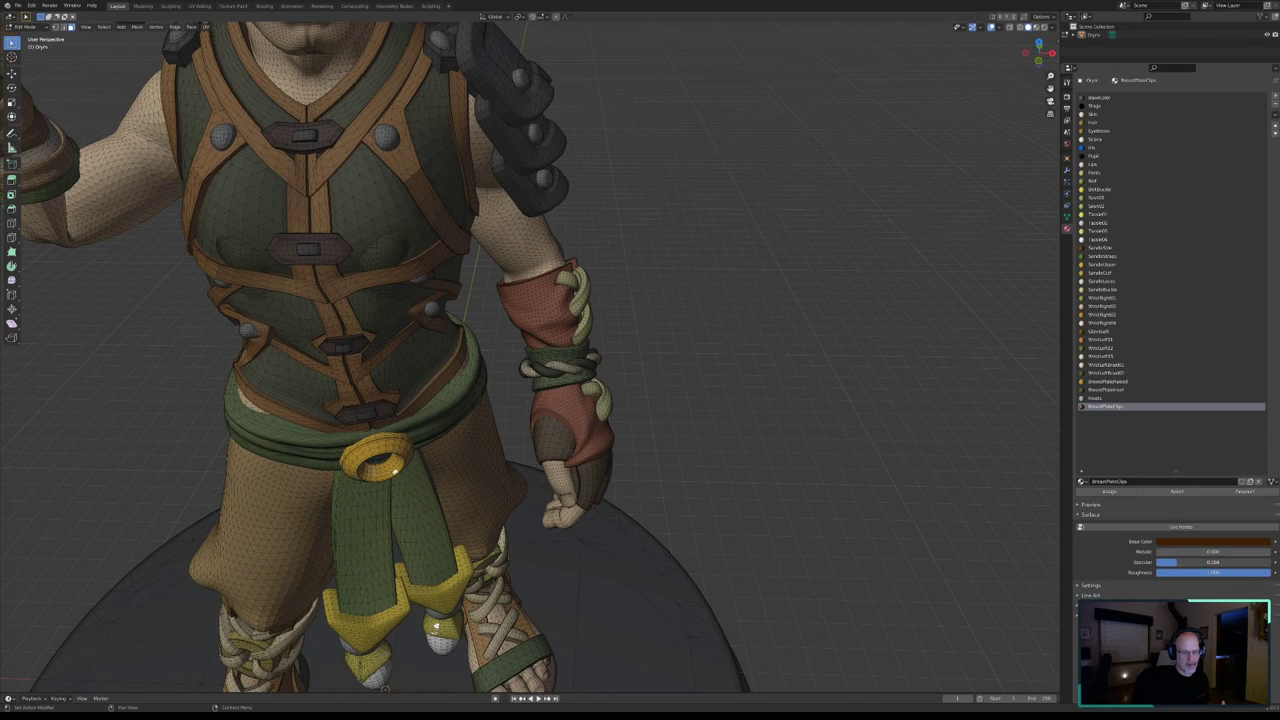
- Turn the view toward the face, then start and cancel a knife cut
middle_drag(540, 438, 480, 300)
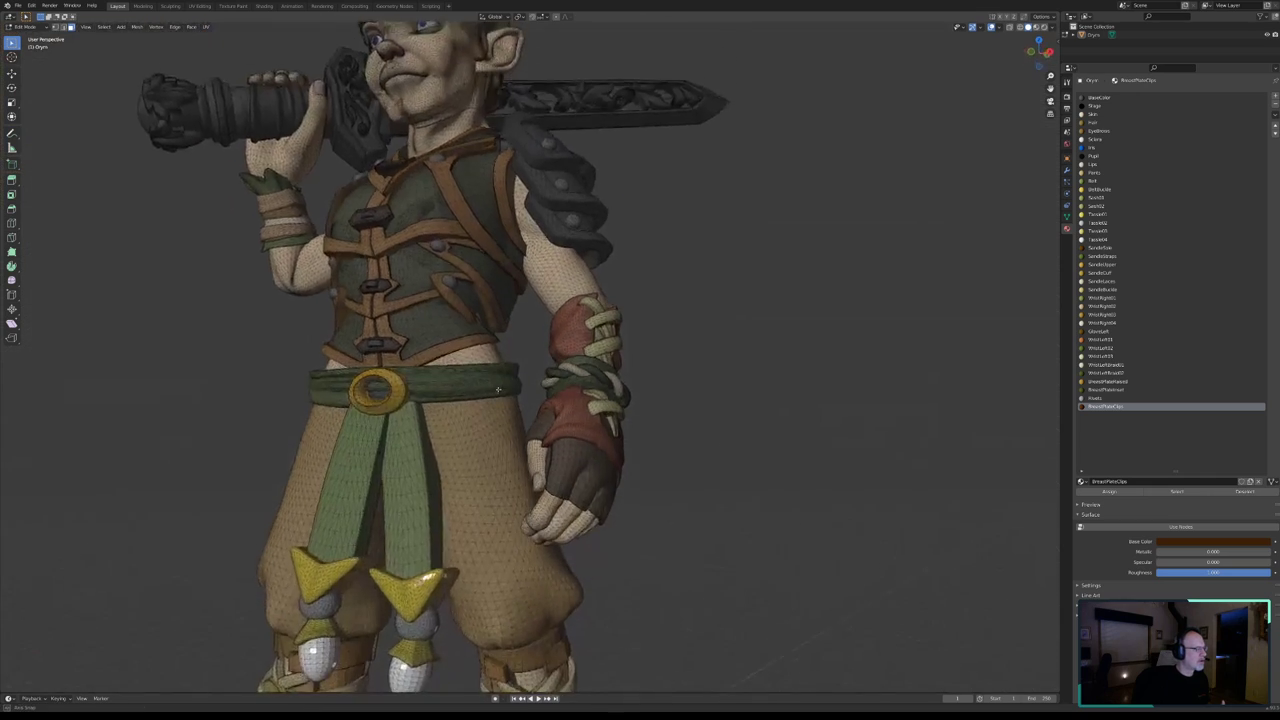
scroll(480, 300, up, 3)
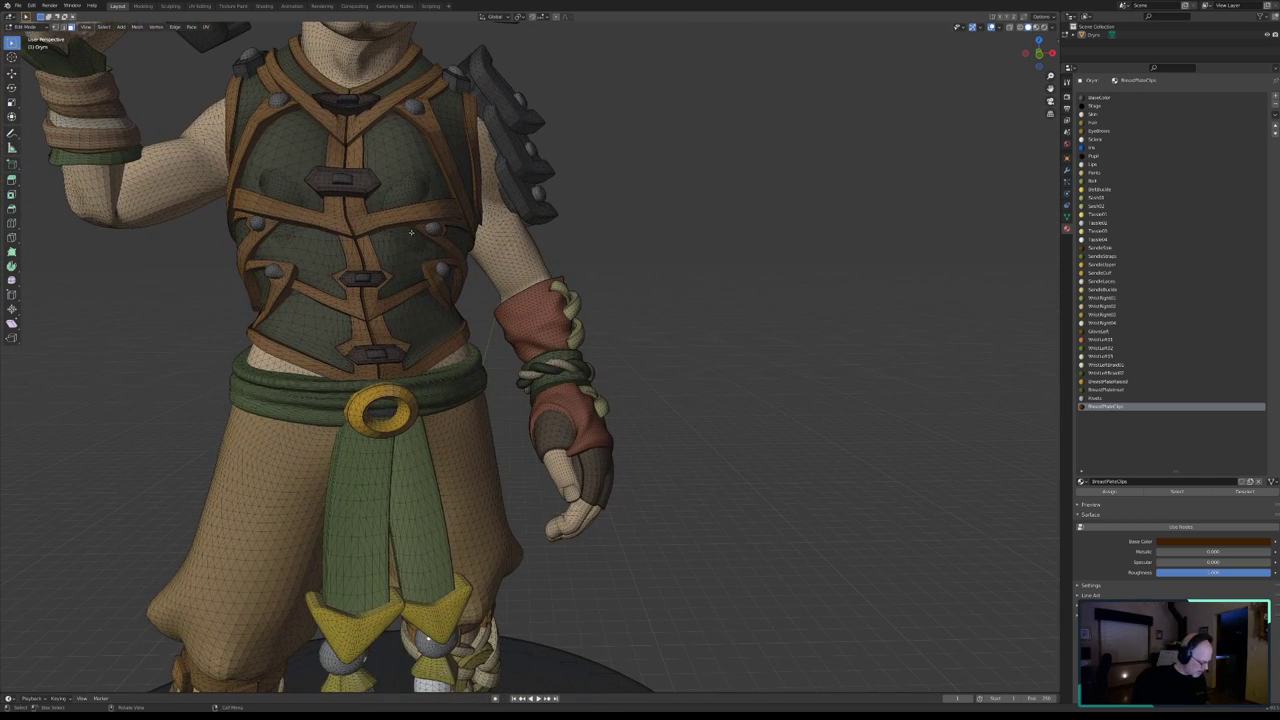
shift+middle_drag(410, 232, 487, 260)
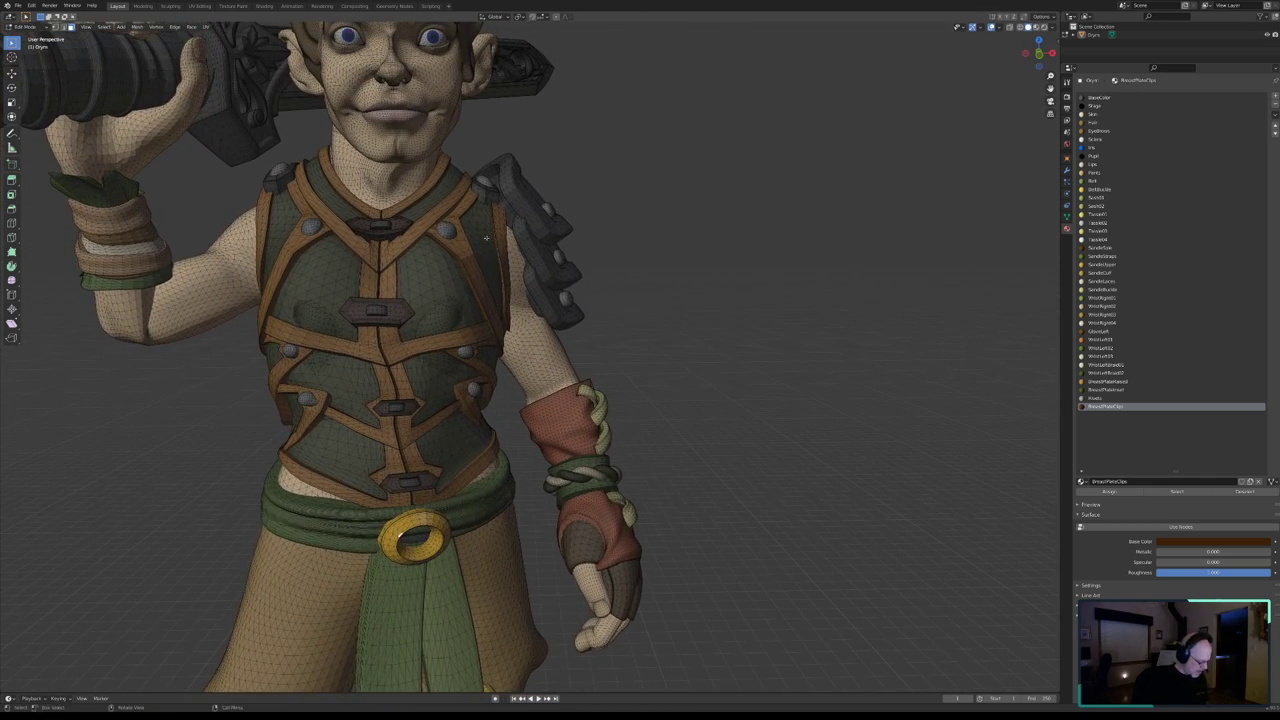
key(k)
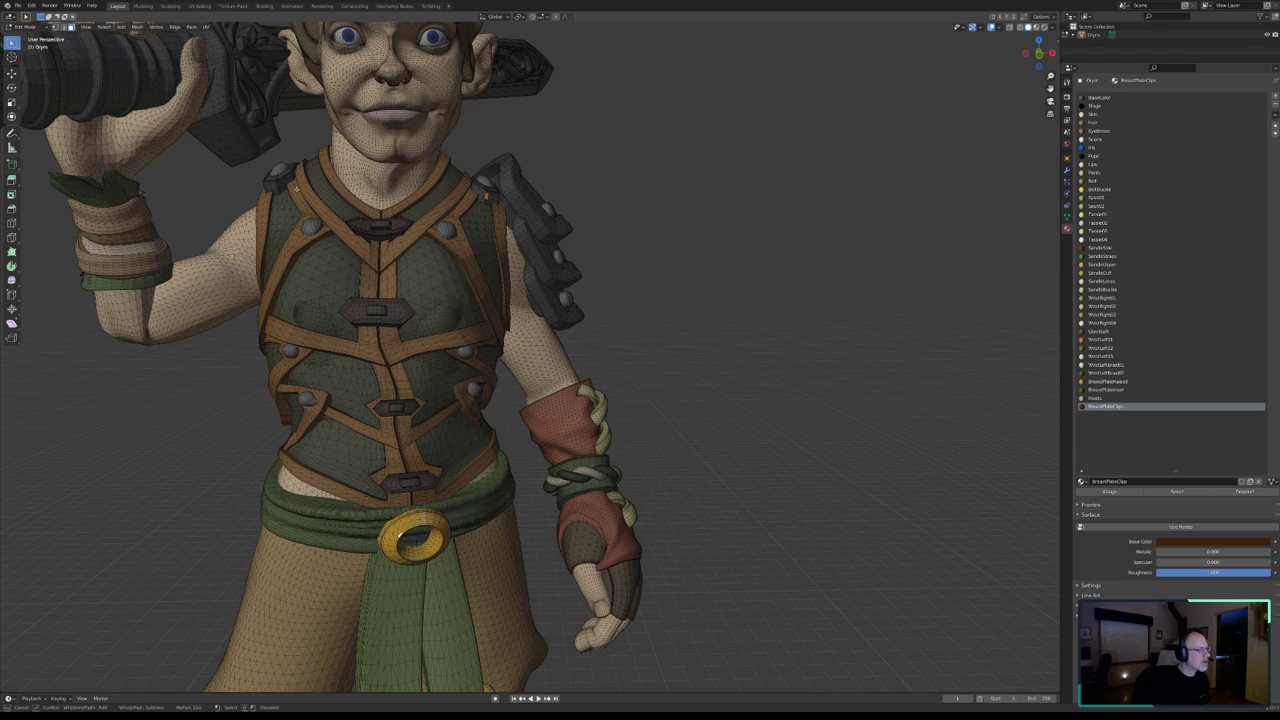
key(Escape)
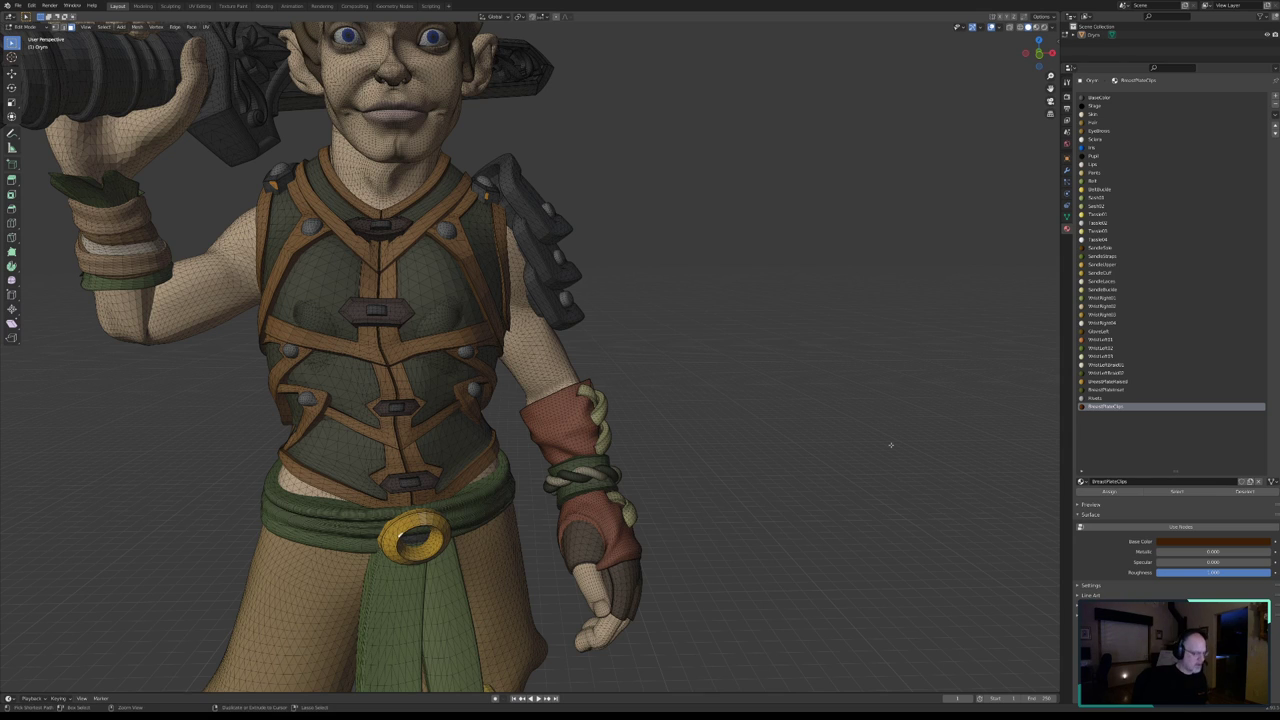
- Assign the dark brown BreastPlateClips material to the linked shoulder strap clips
key(ctrl+l)
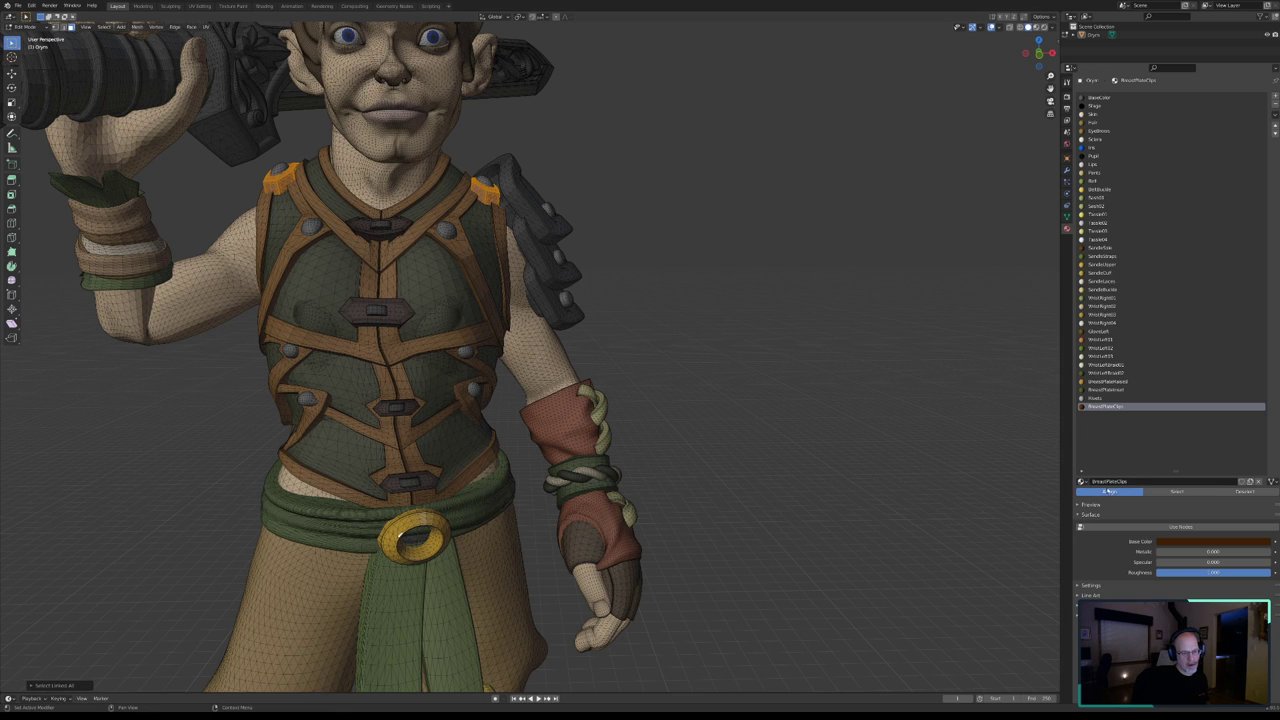
click(1110, 491)
mouse_move(330, 150)
middle_down()
mouse_move(370, 237)
mouse_move(443, 220)
mouse_move(376, 247)
middle_up()
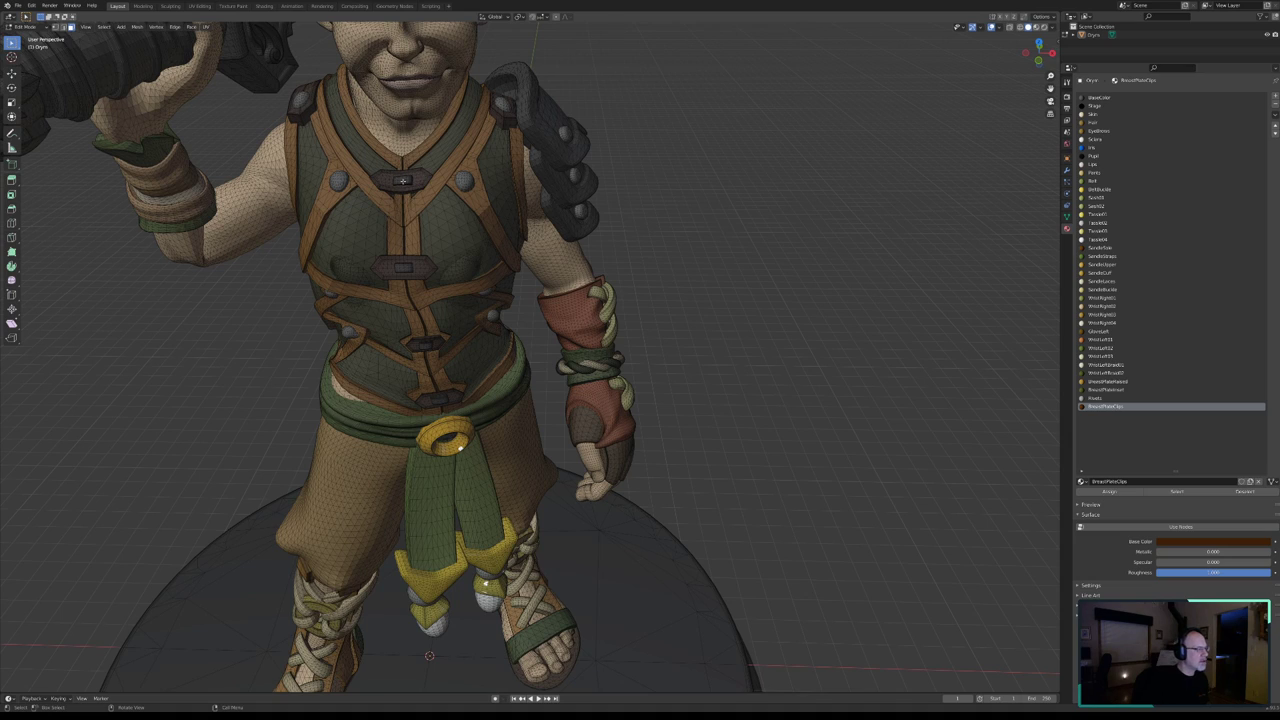
- Select the linked centre inserts of the chest buckles and pick the Rivets slot
key(c)
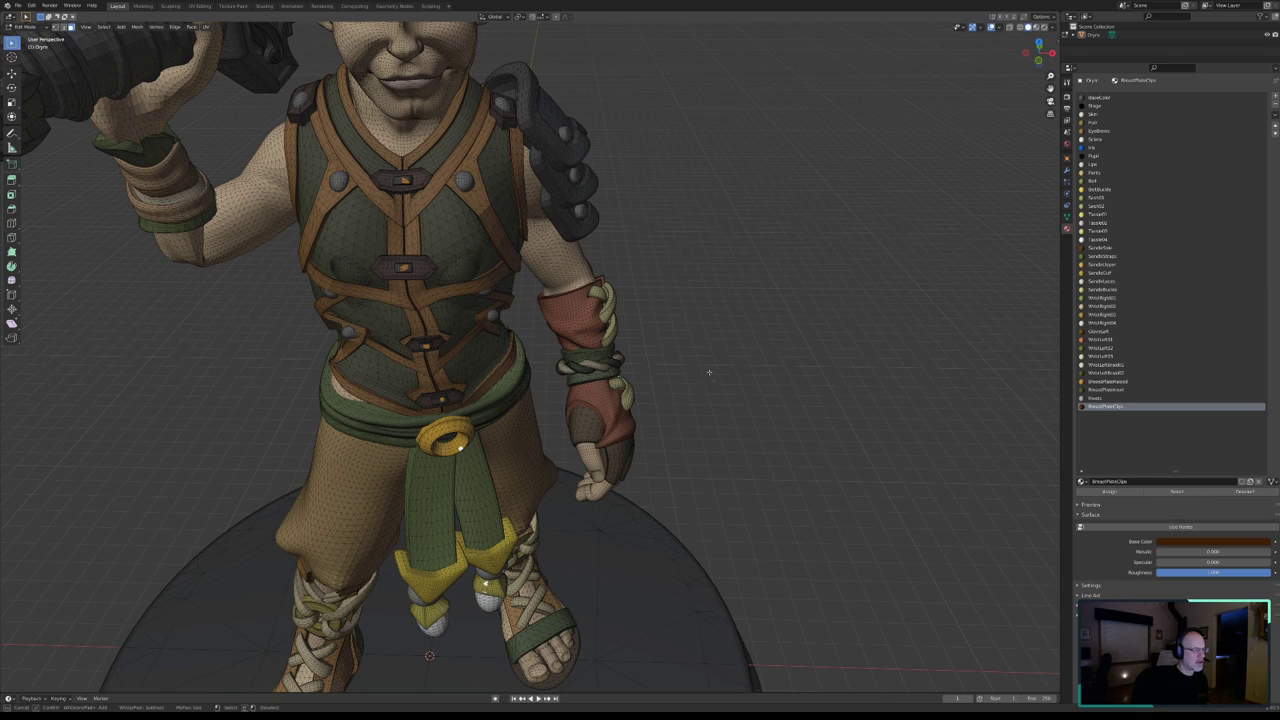
key(Escape)
key(ctrl+l)
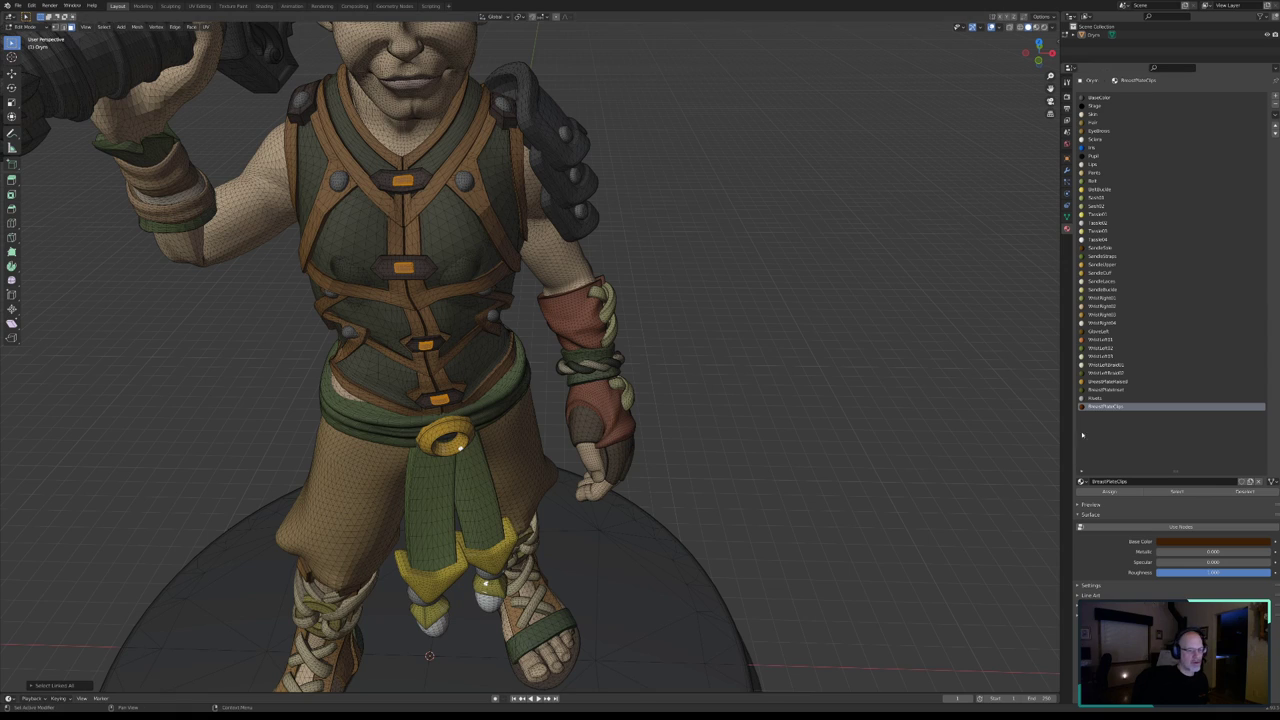
click(1098, 399)
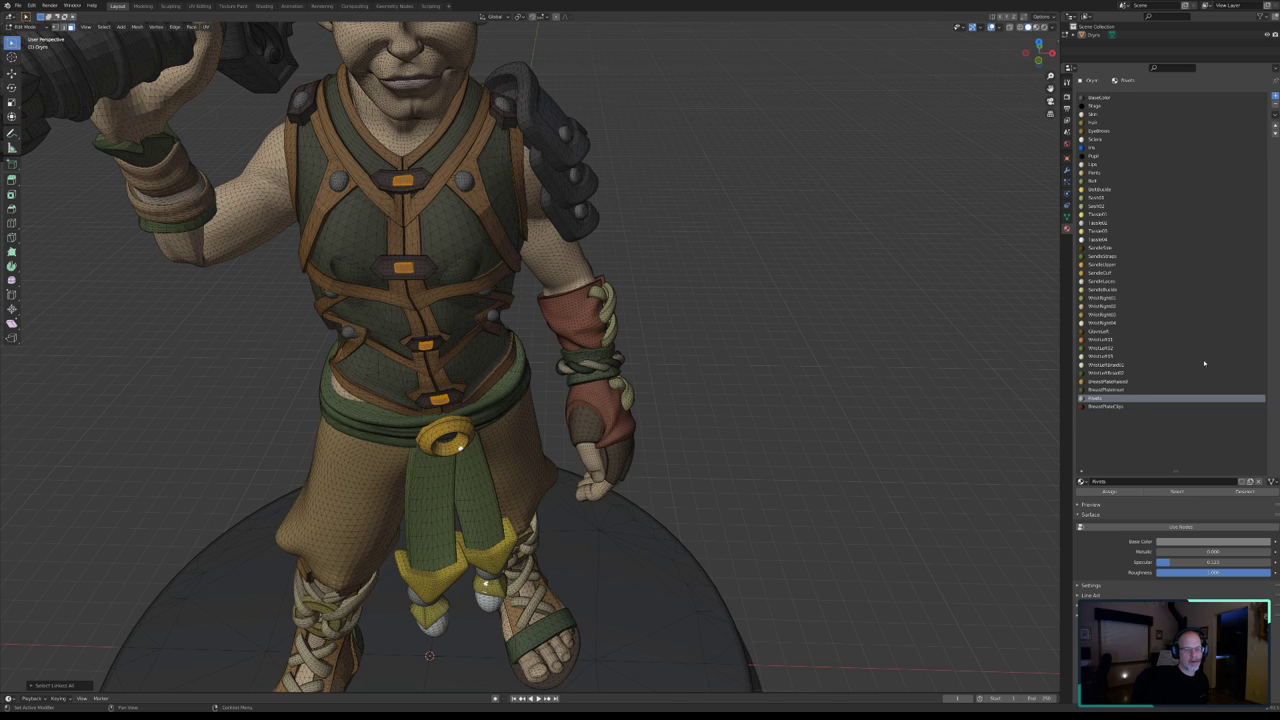
- Add another material slot with a new material named BreastPlateClipRivets
click(1274, 96)
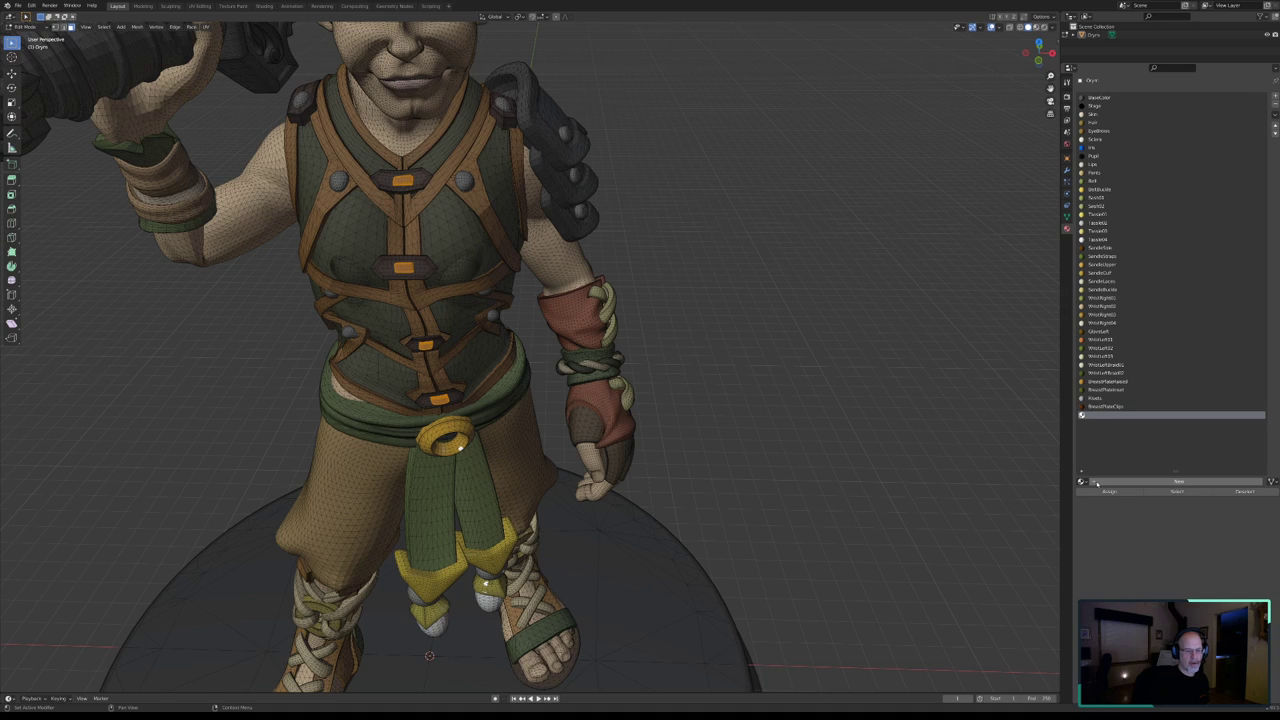
click(1155, 483)
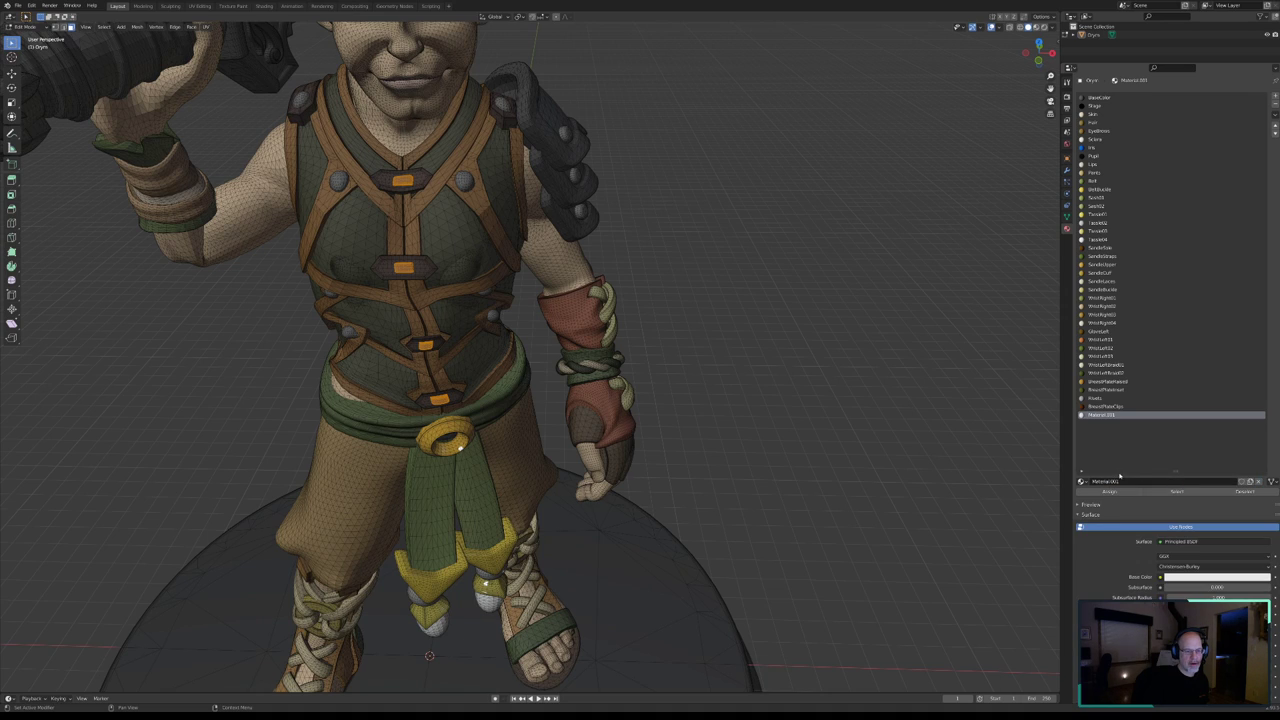
double_click(1120, 481)
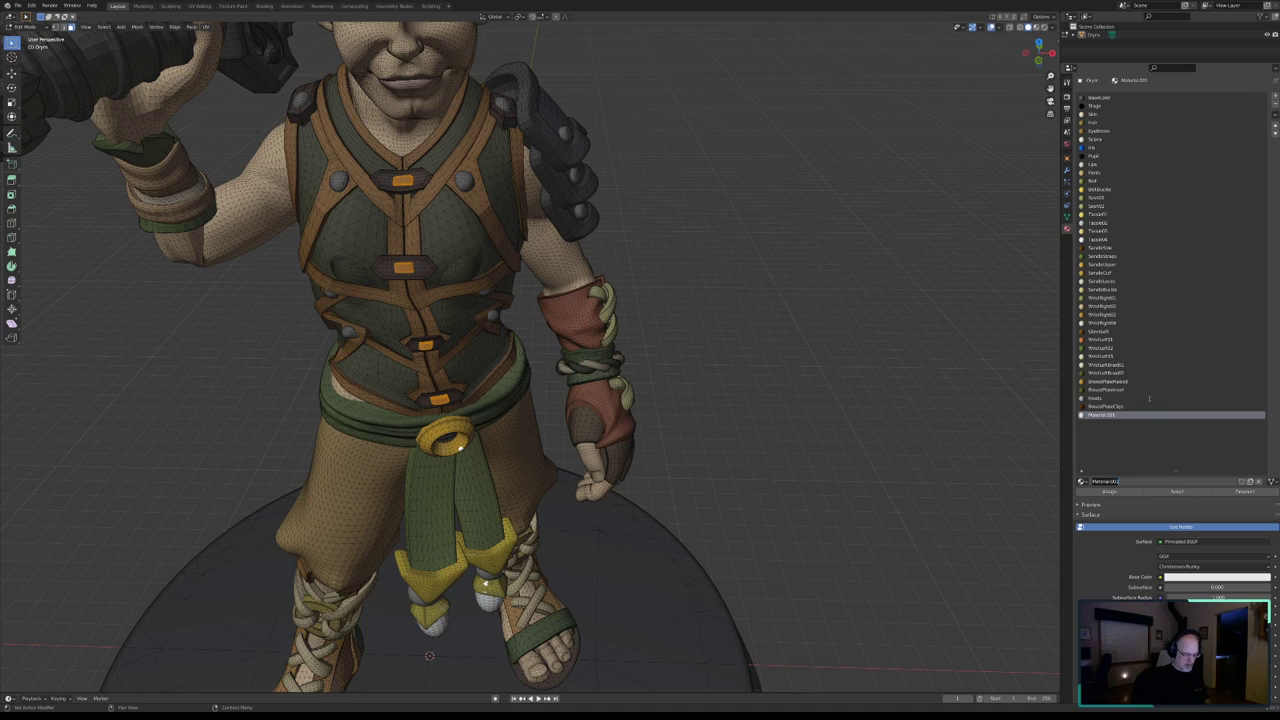
key(BackSpace)
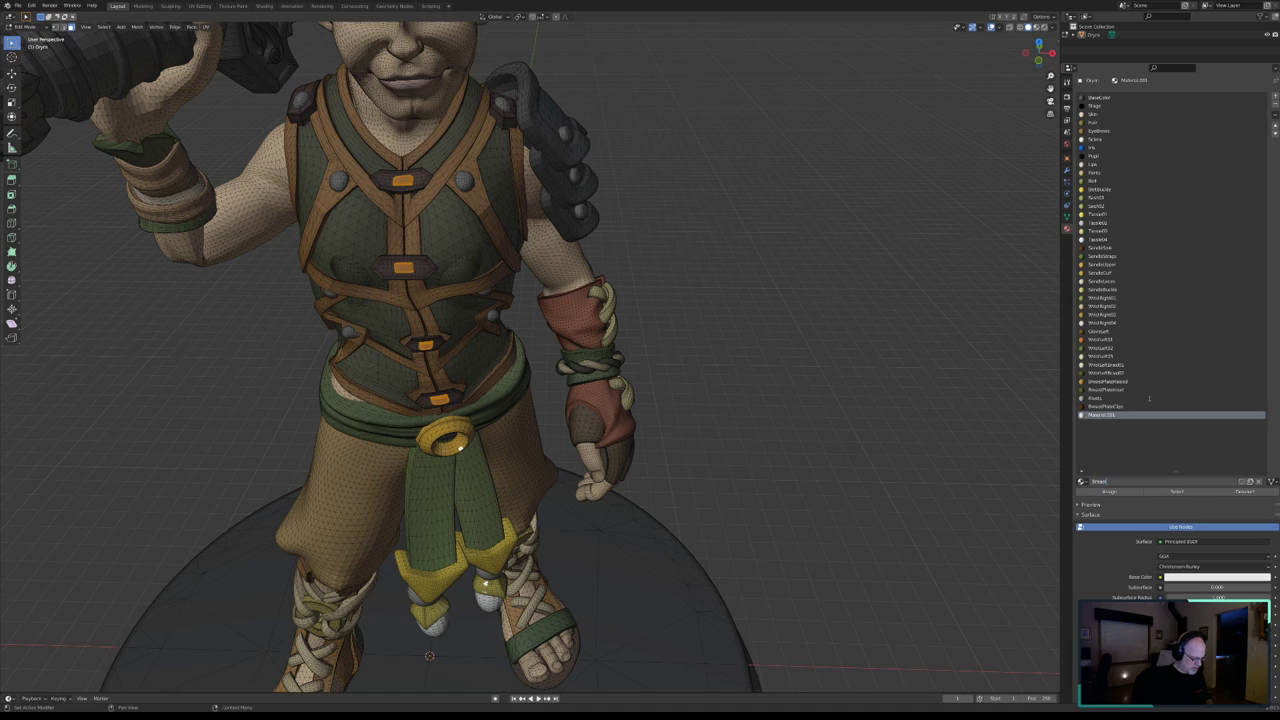
text(PlateC)
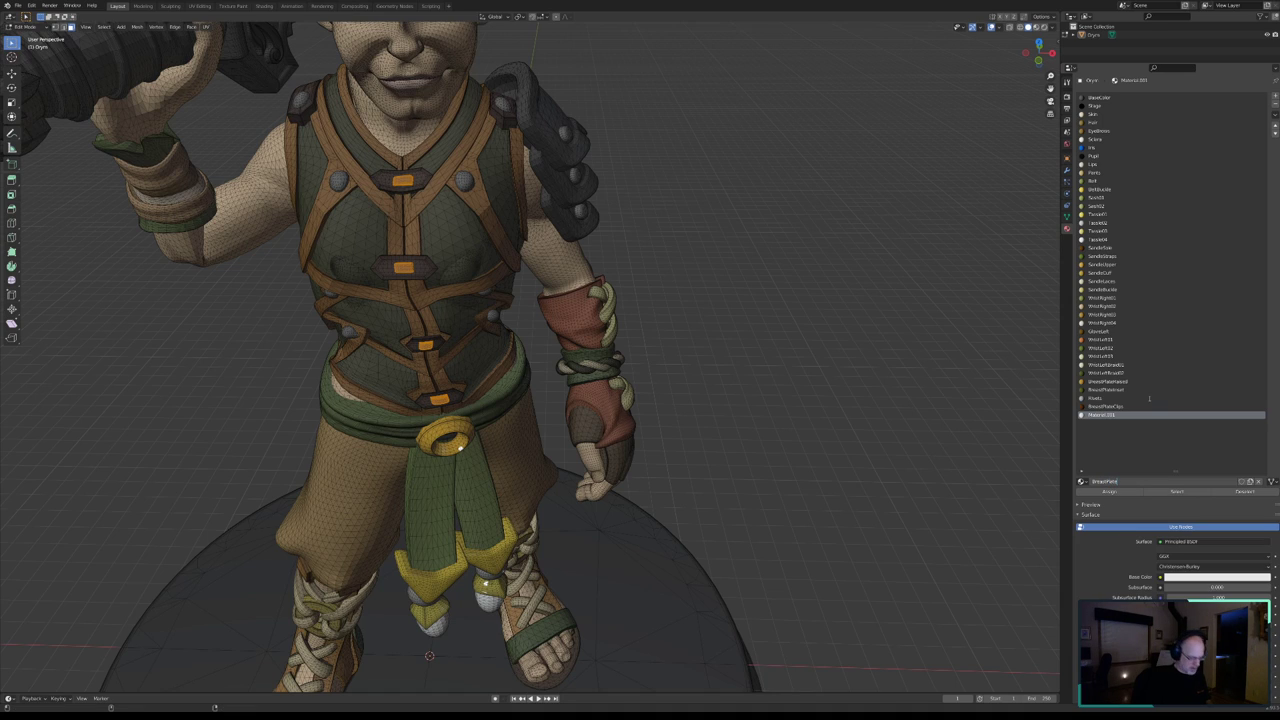
text(lipRivets)
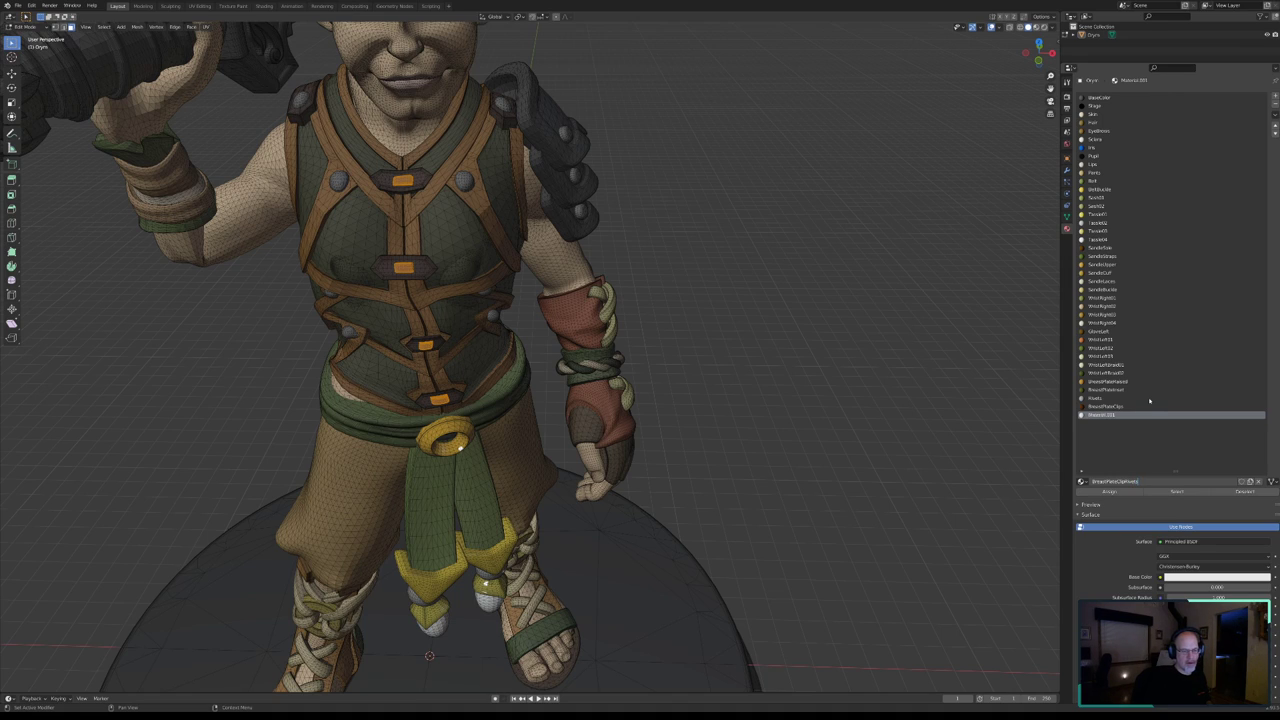
key(Return)
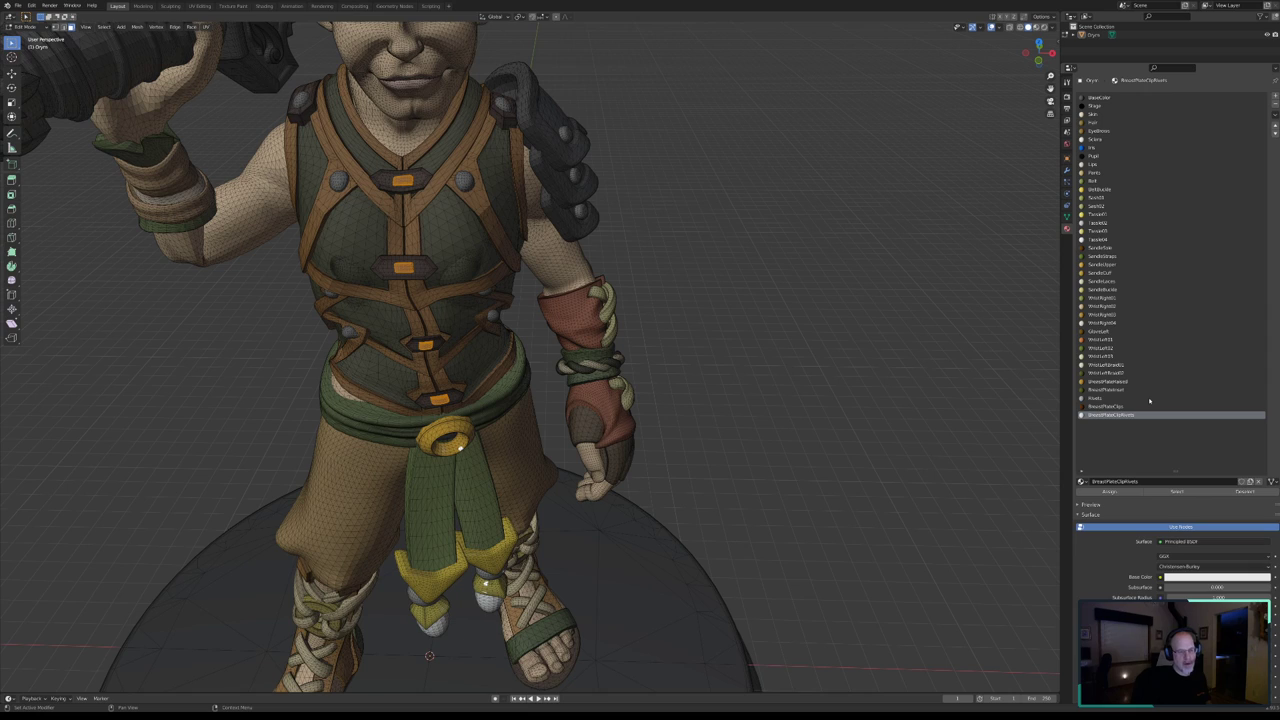
- Move the Rivets slot to the bottom of the list and reselect BreastPlateClipRivets
click(1108, 399)
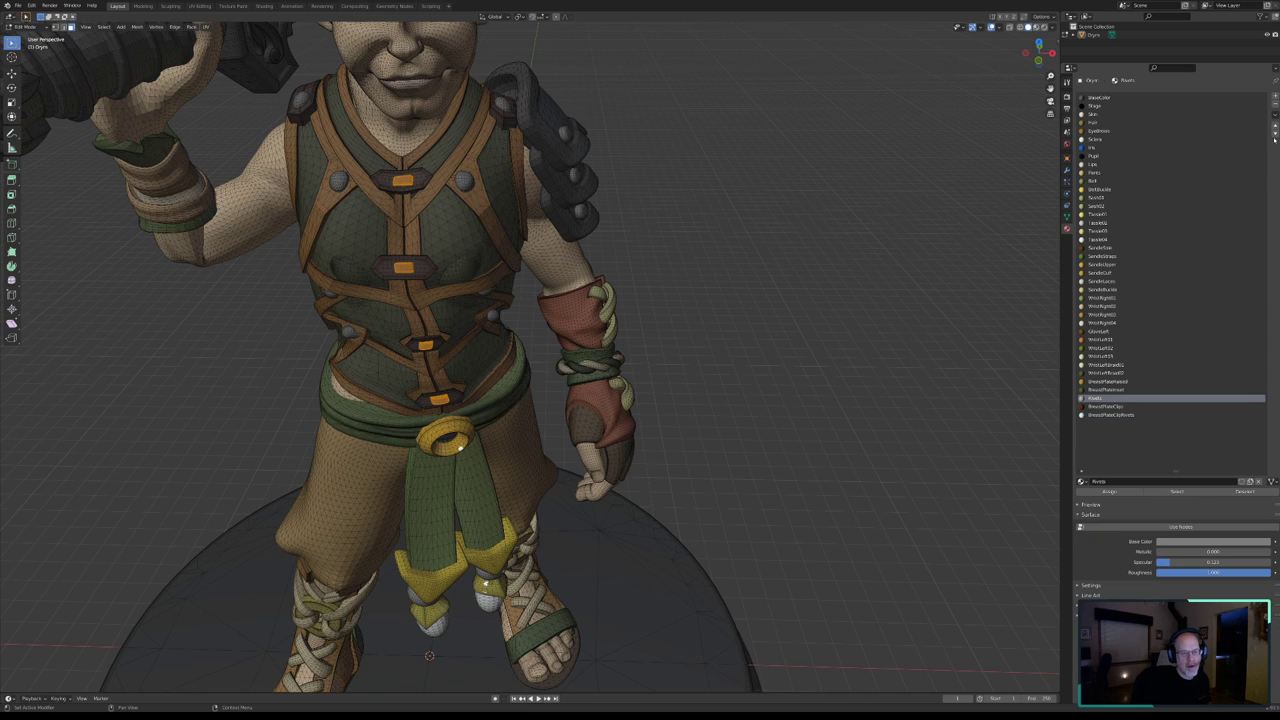
click(1275, 133)
click(1275, 133)
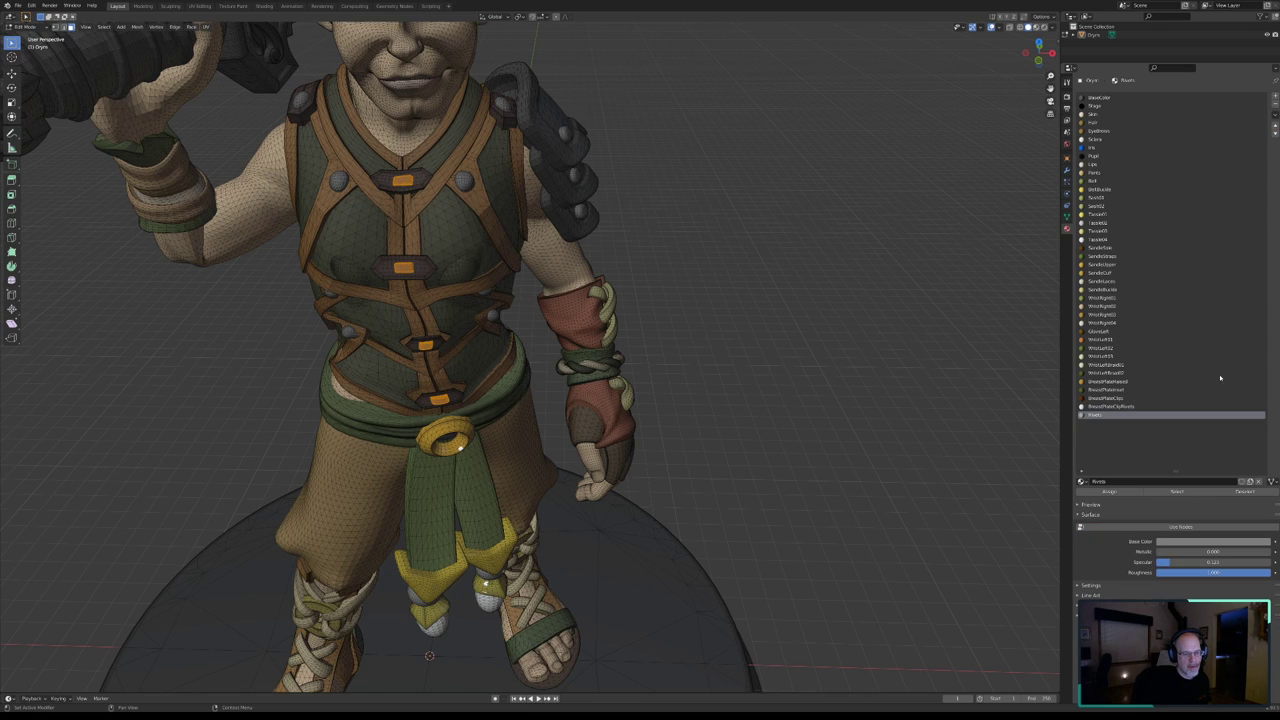
click(1114, 406)
- Give BreastPlateClipRivets non-node settings, a dark grey base colour and lower specular
click(1180, 527)
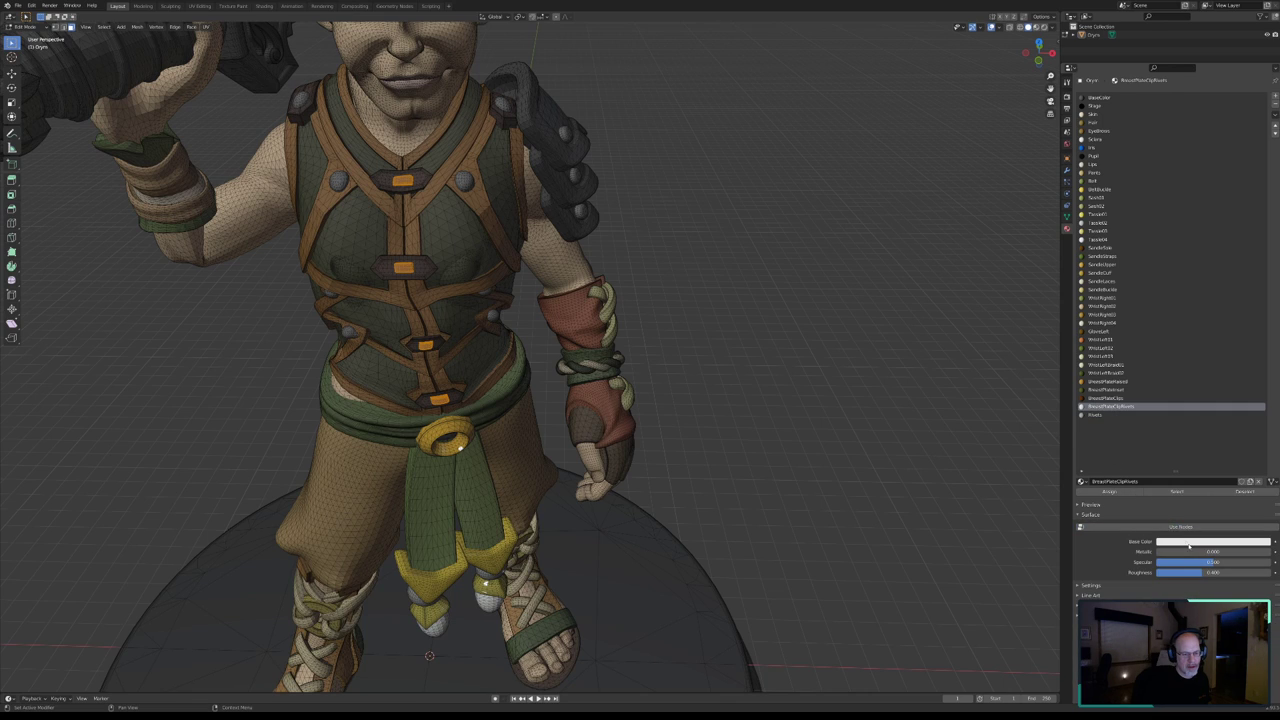
click(1201, 544)
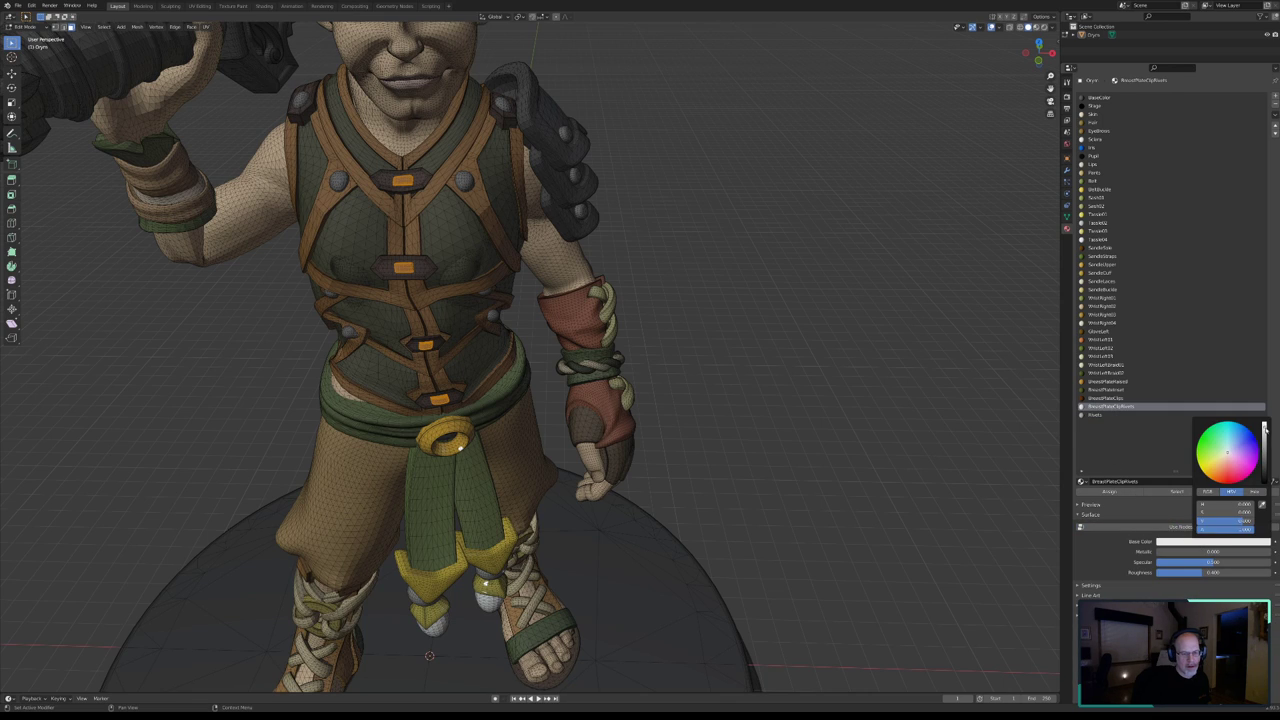
drag(1264, 427, 1264, 471)
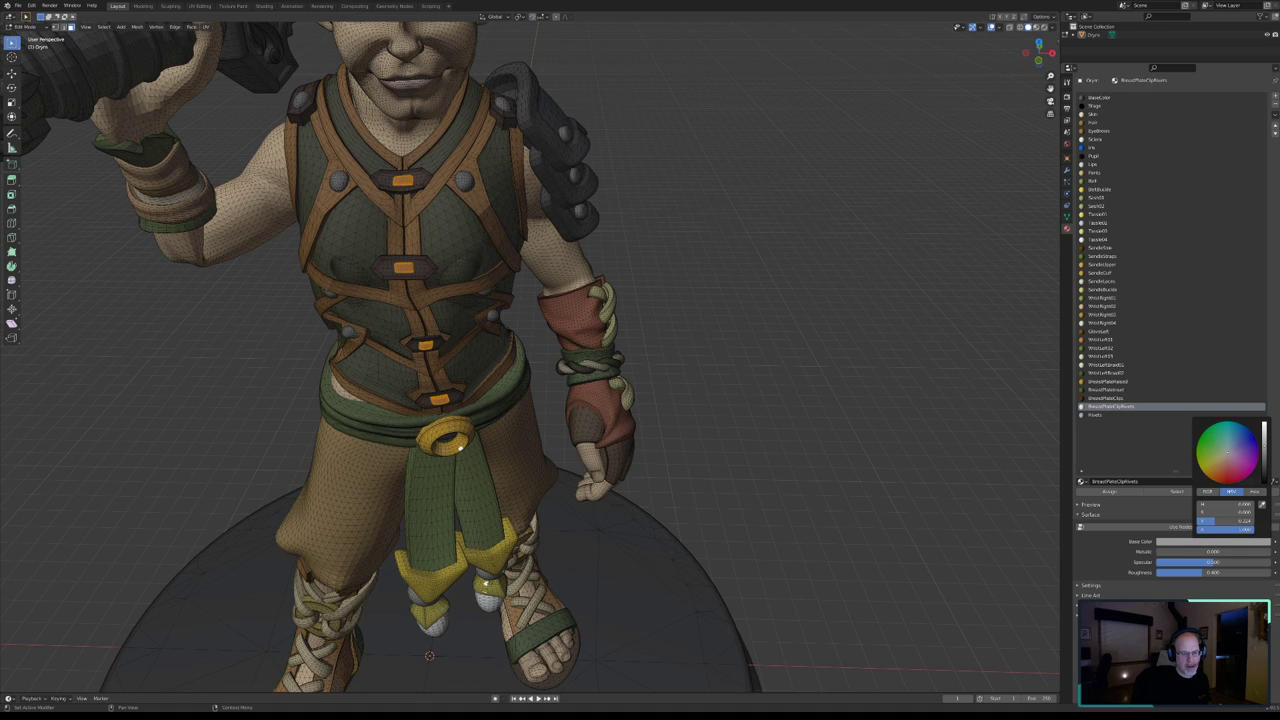
mouse_move(1214, 563)
mouse_down()
mouse_move(1177, 566)
mouse_move(1272, 571)
mouse_up()
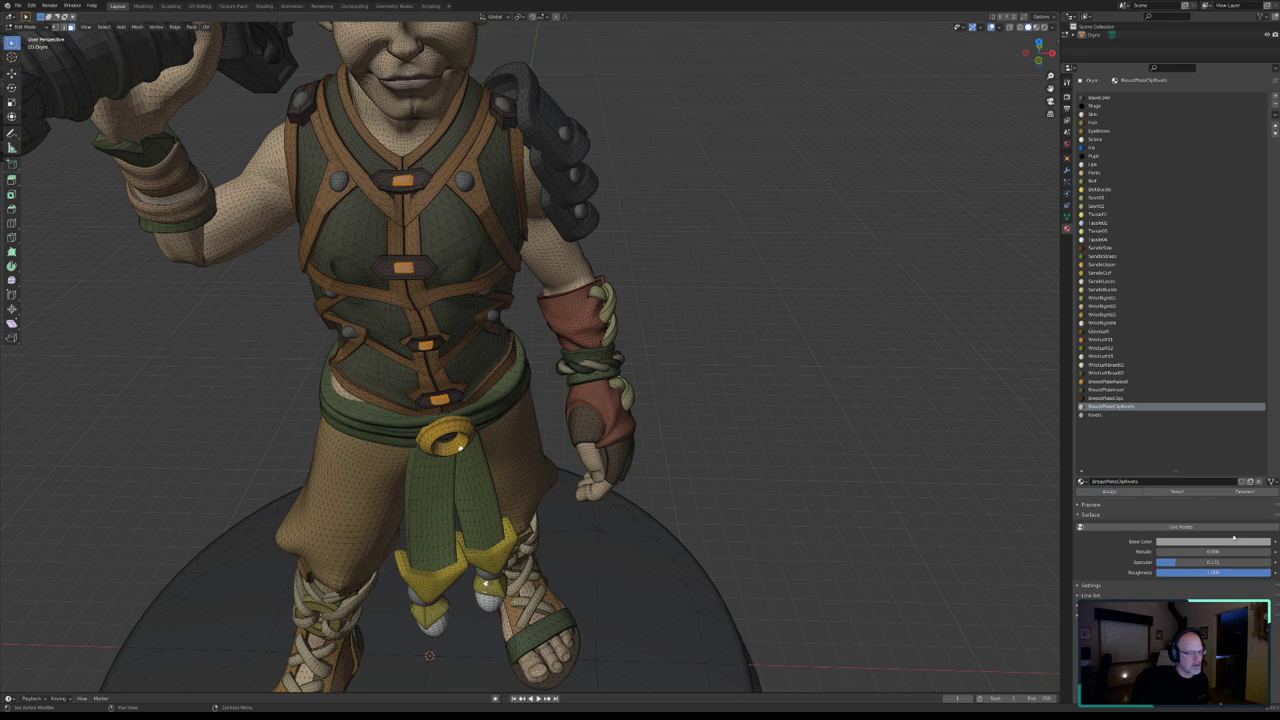
- Preview the clips, set specular to 0.364, brighten the colour slightly, and save Dryn.blend
click(1245, 491)
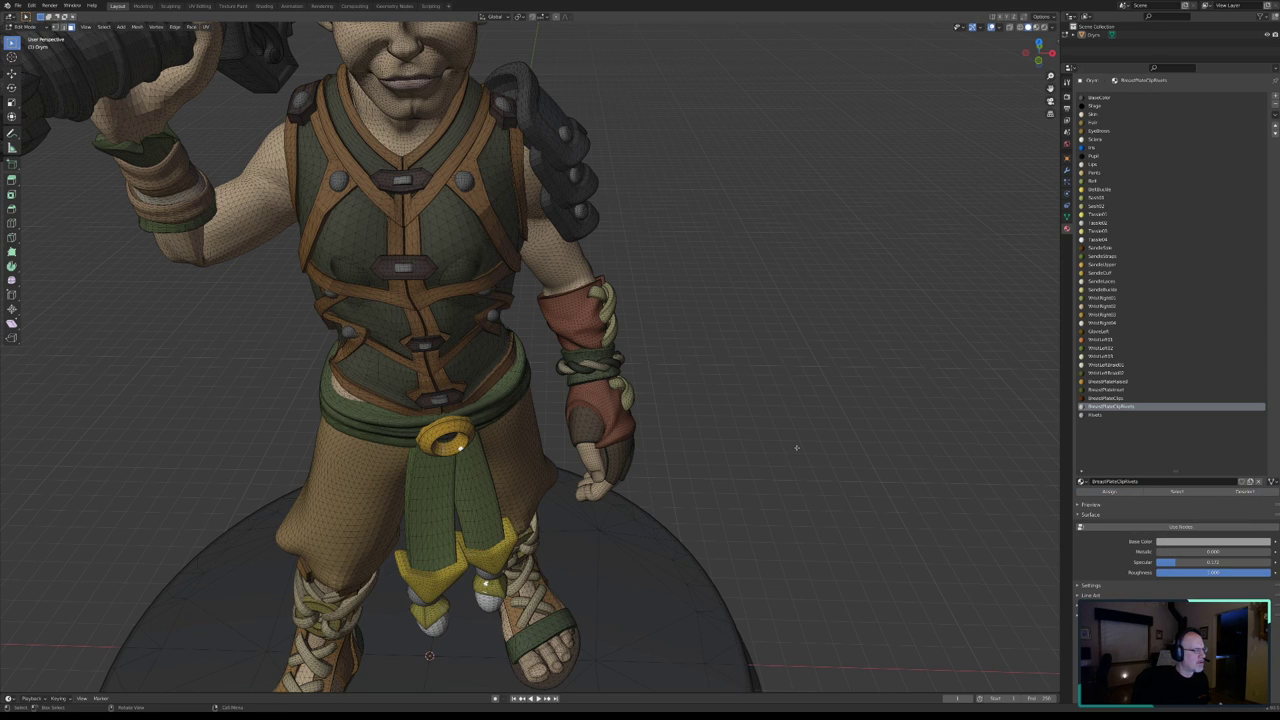
click(1208, 541)
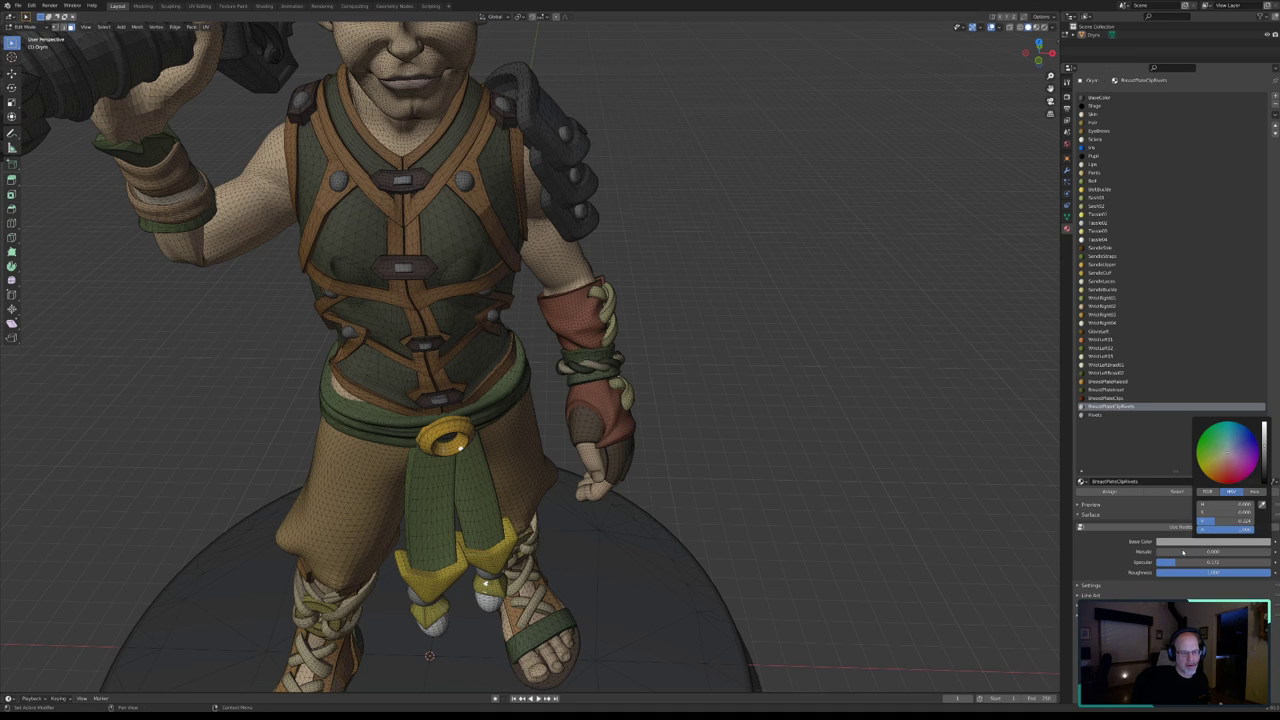
drag(1200, 562, 1206, 562)
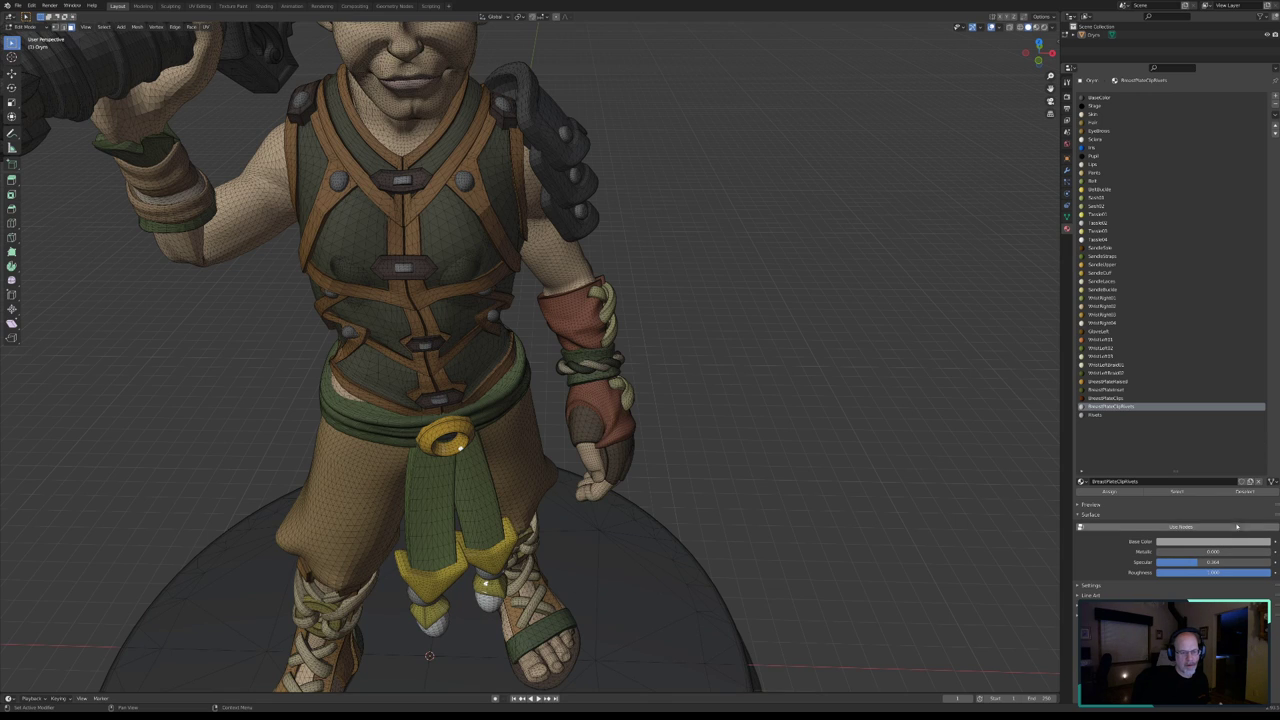
click(1208, 541)
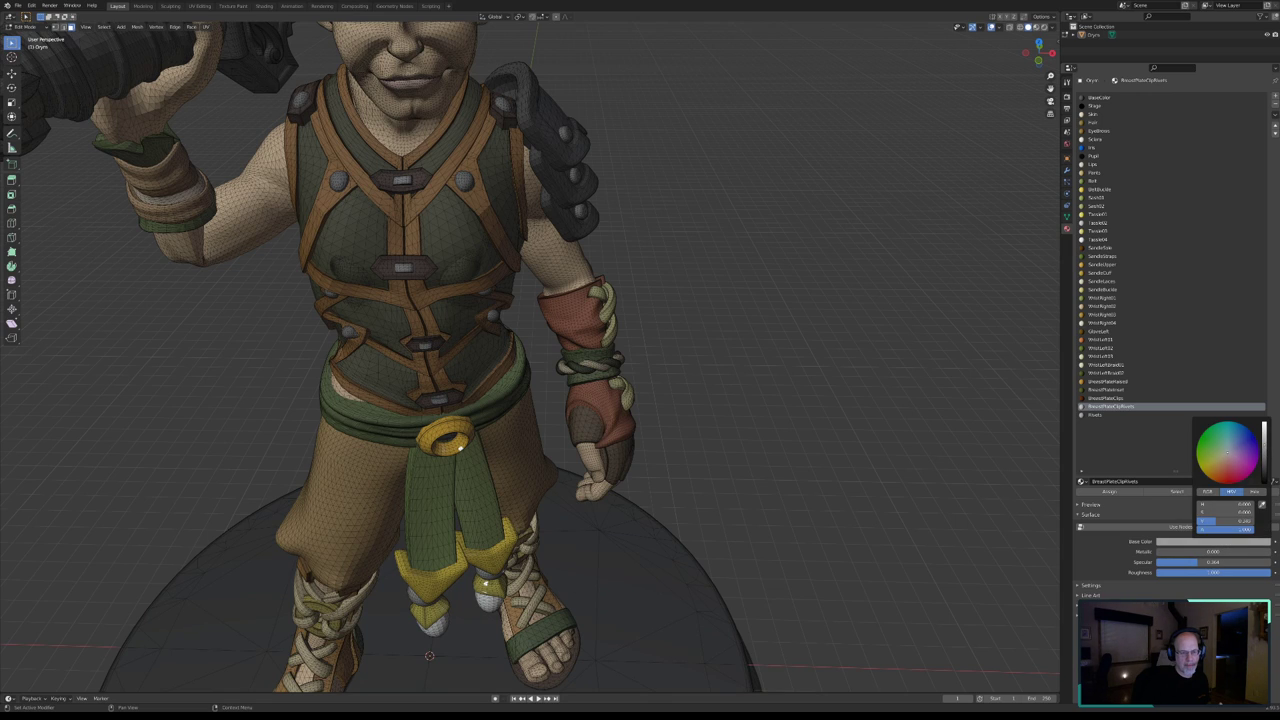
drag(1225, 521, 1226, 521)
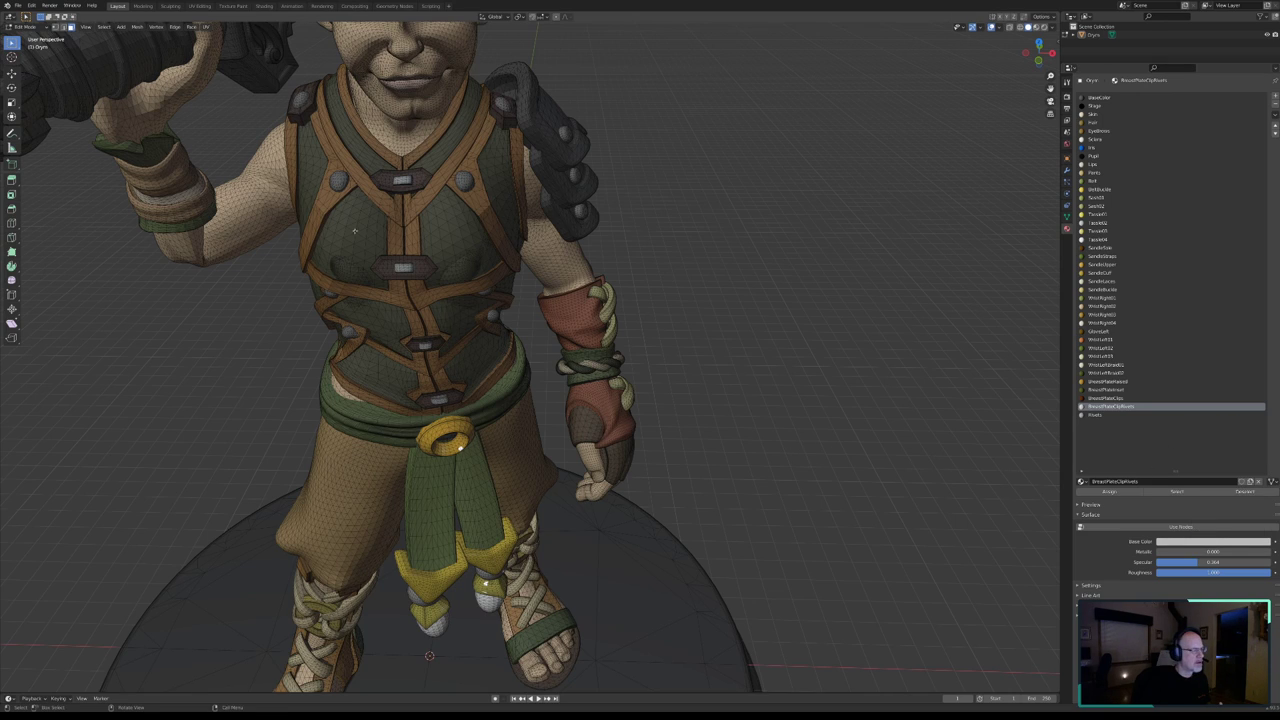
click(16, 6)
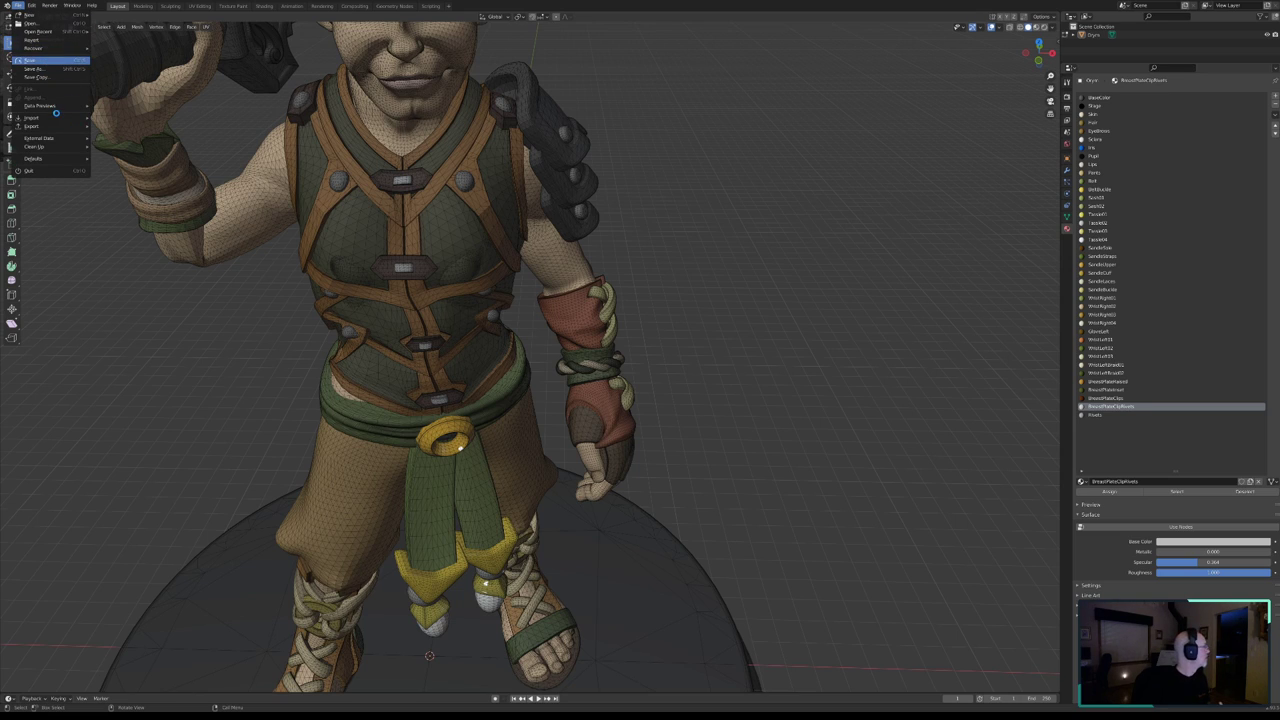
key(ctrl+s)
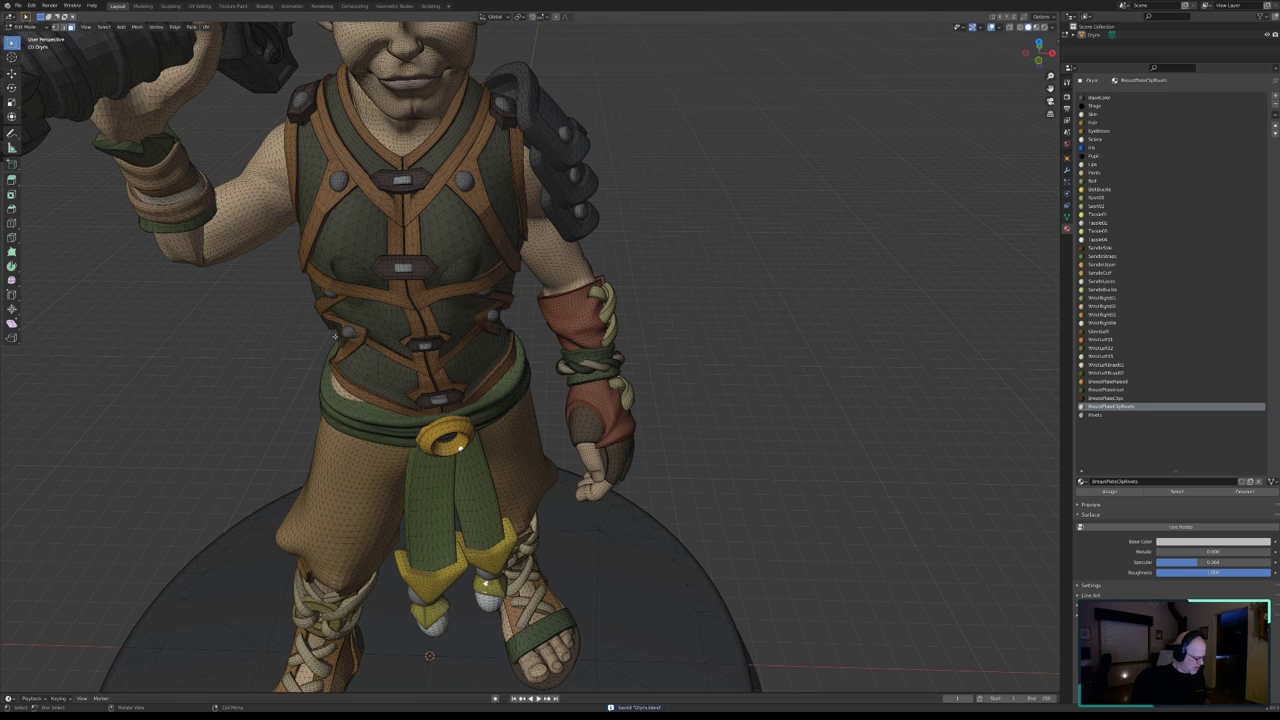
mouse_move(330, 348)
middle_down()
mouse_move(530, 296)
mouse_move(616, 340)
mouse_move(501, 364)
mouse_move(578, 380)
mouse_move(468, 383)
middle_up()
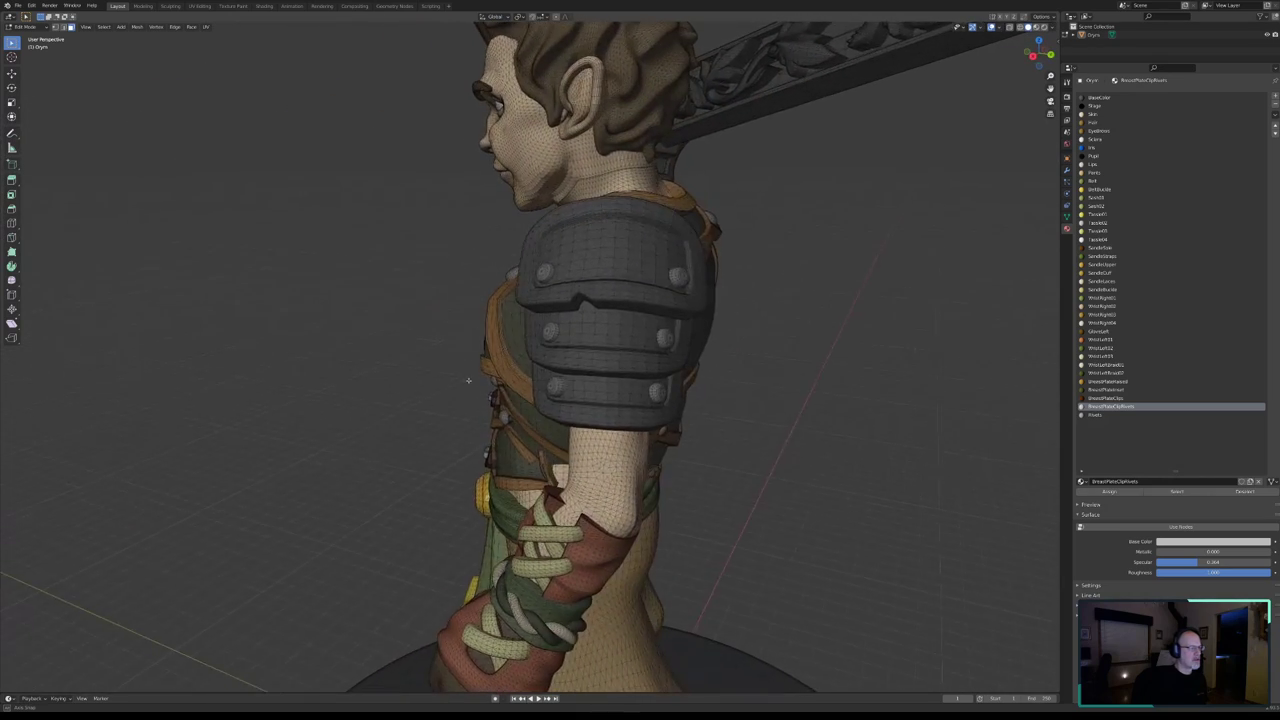
mouse_move(468, 383)
middle_down()
mouse_move(604, 382)
mouse_move(423, 342)
mouse_move(688, 372)
mouse_move(589, 373)
middle_up()
scroll(619, 365, up, 3)
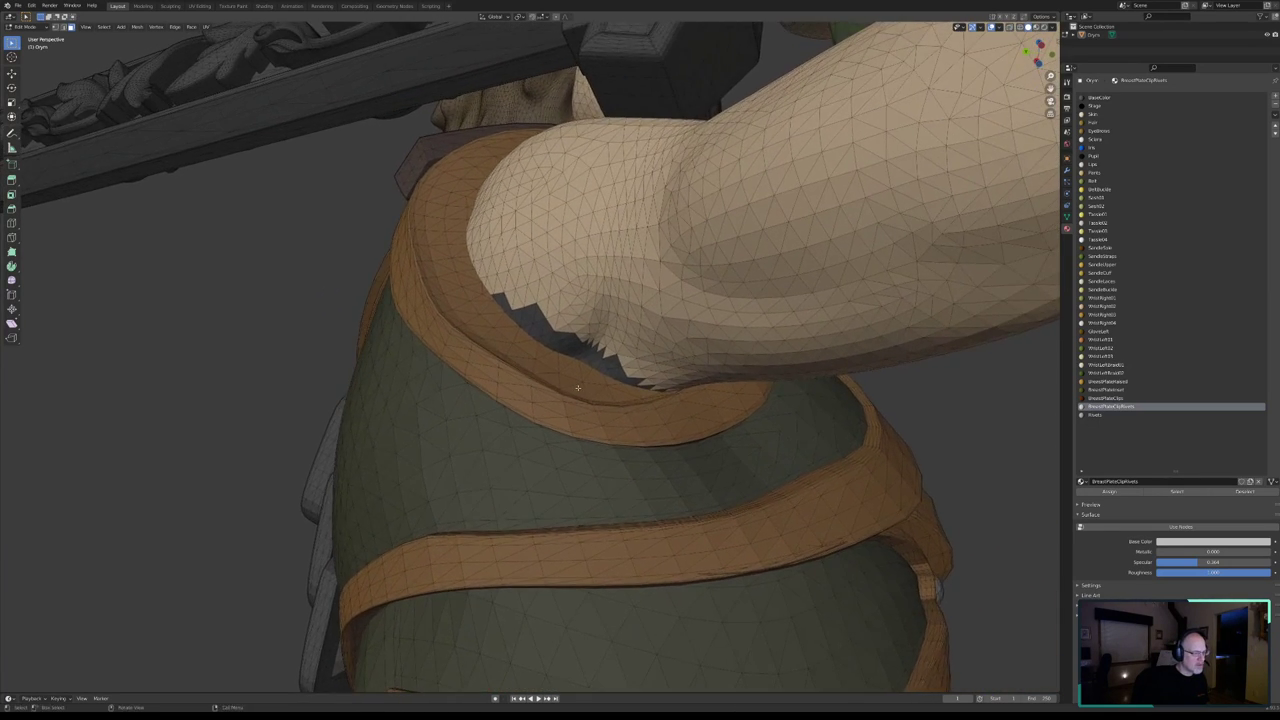
scroll(589, 373, up, 2)
key(c)
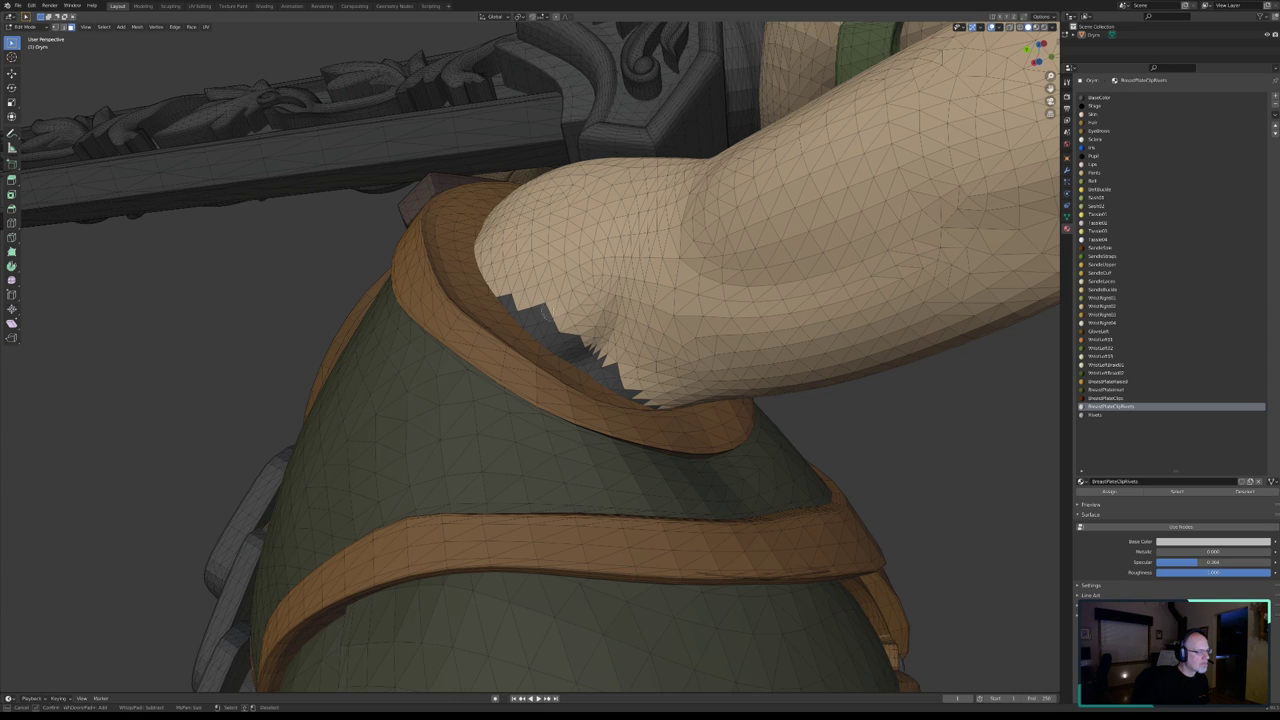
key(Escape)
scroll(545, 311, up, 2)
scroll(560, 309, up, 3)
scroll(577, 307, up, 3)
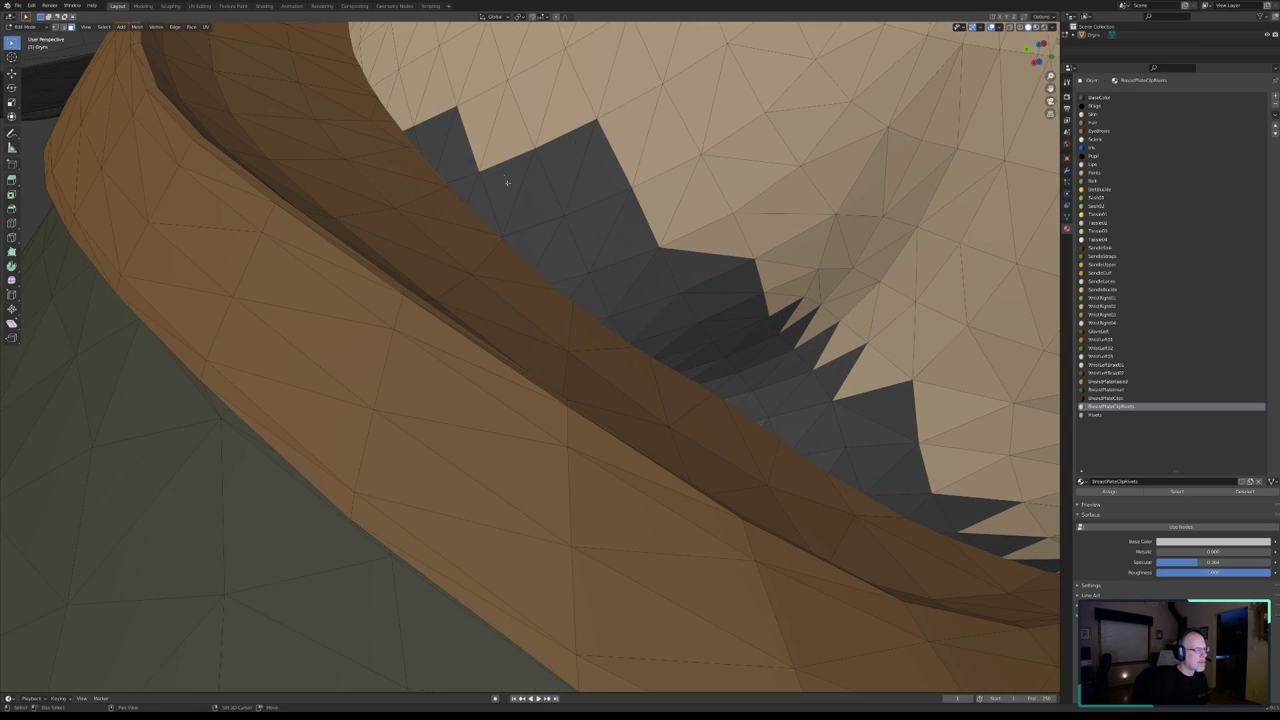
scroll(436, 133, down, 5)
scroll(537, 294, up, 5)
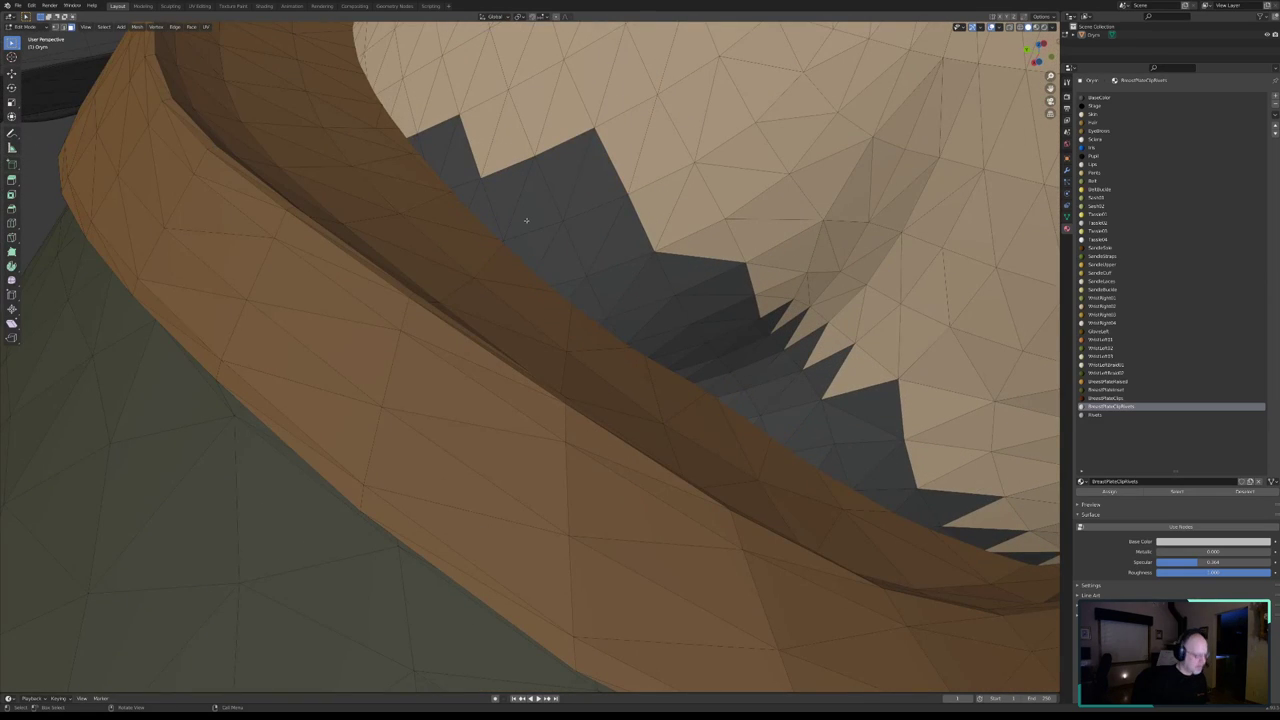
key(c)
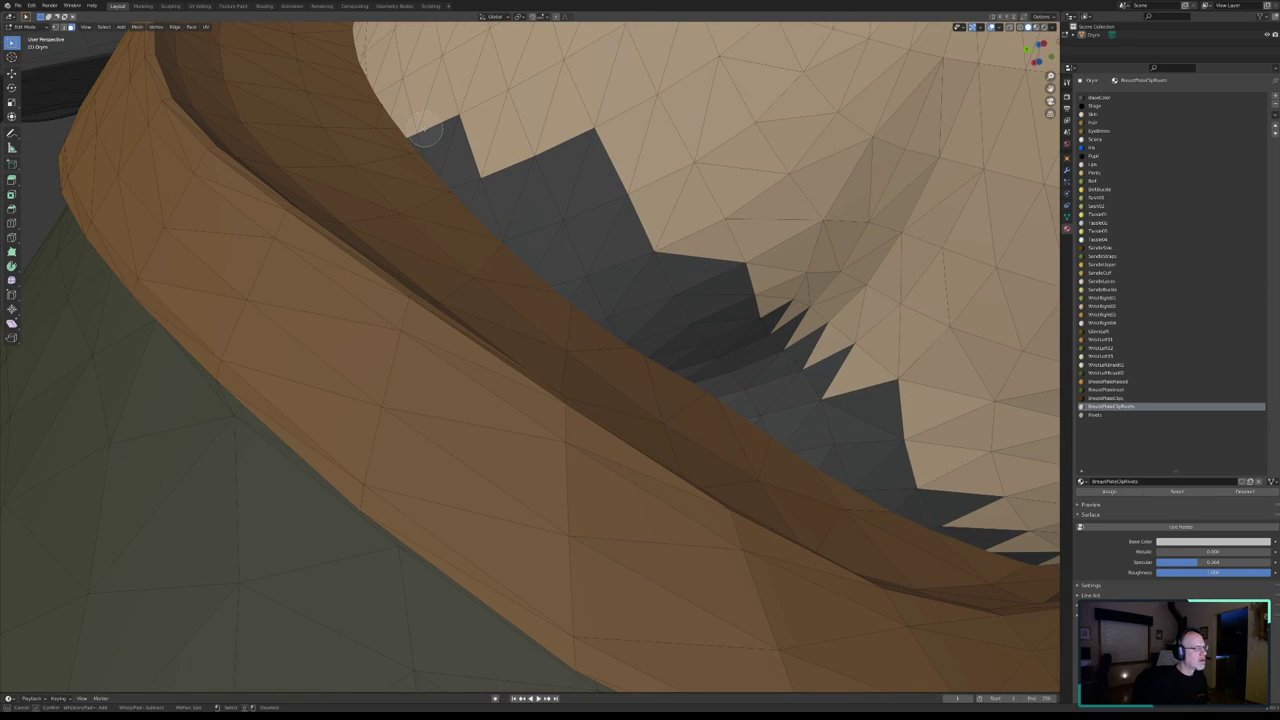
drag(428, 130, 518, 222)
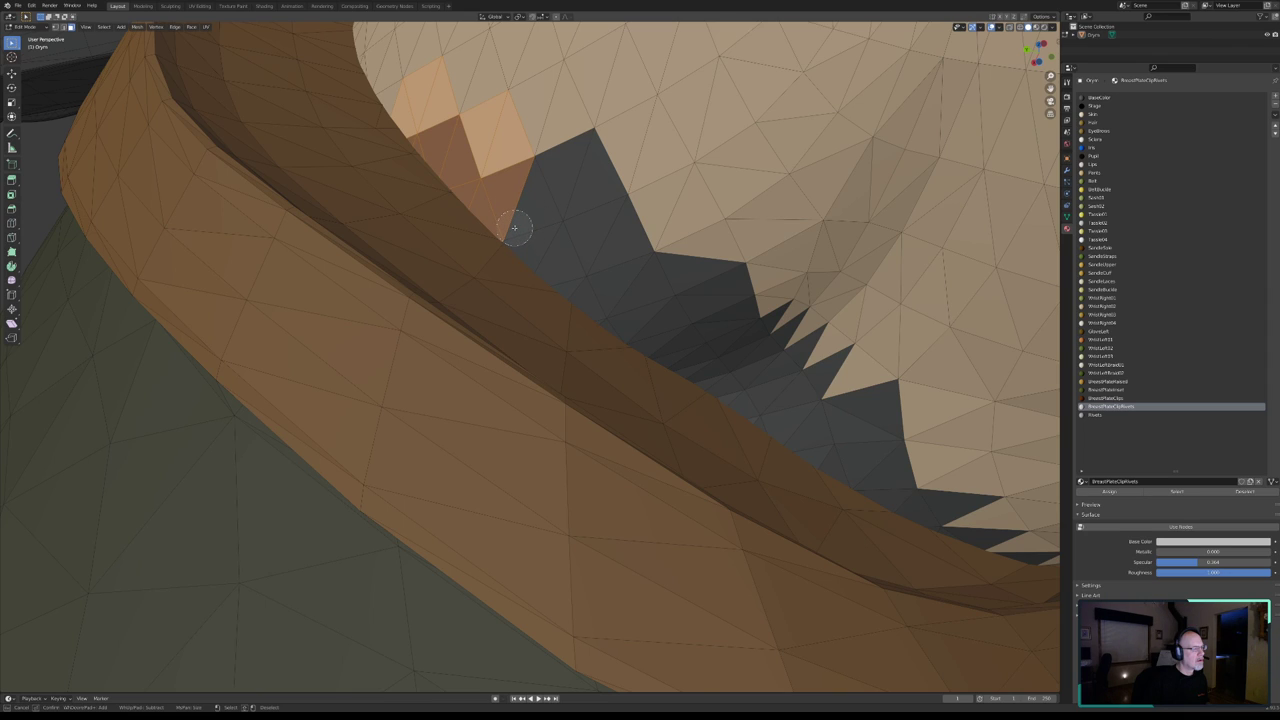
mouse_move(514, 228)
mouse_down()
mouse_move(620, 307)
mouse_move(980, 520)
mouse_up()
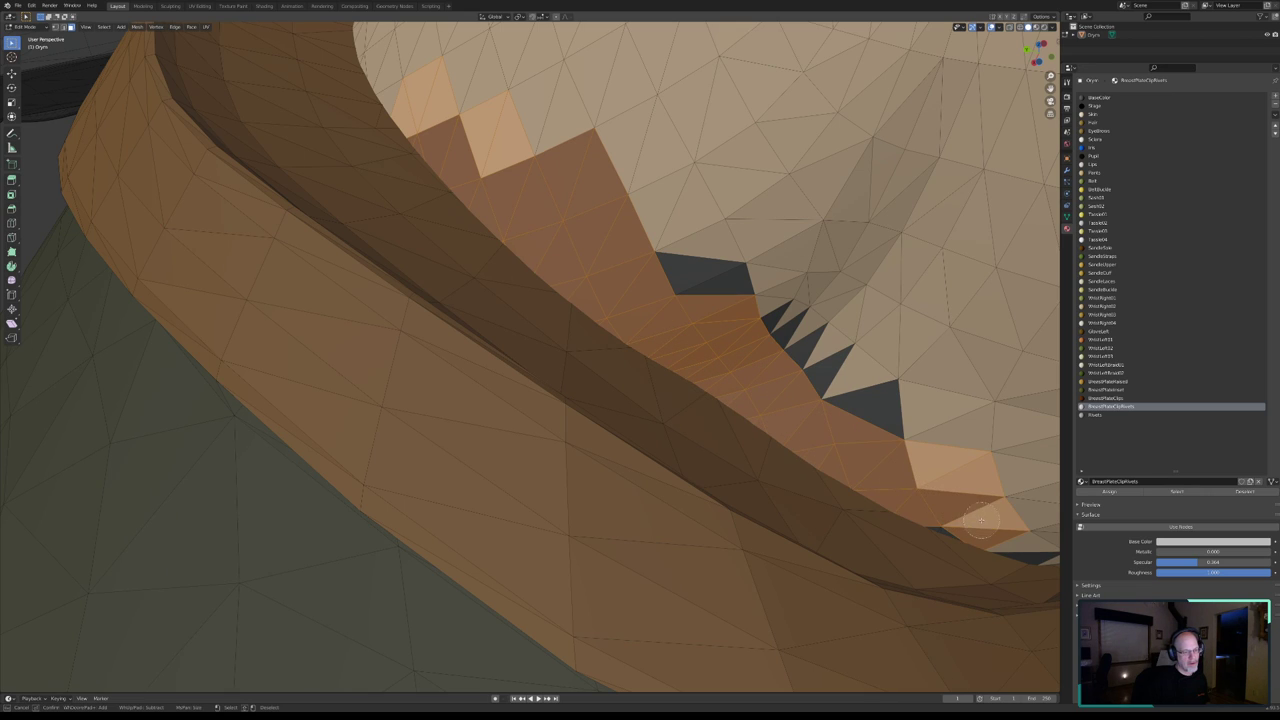
mouse_move(945, 511)
mouse_down()
mouse_move(898, 444)
mouse_move(508, 144)
mouse_up()
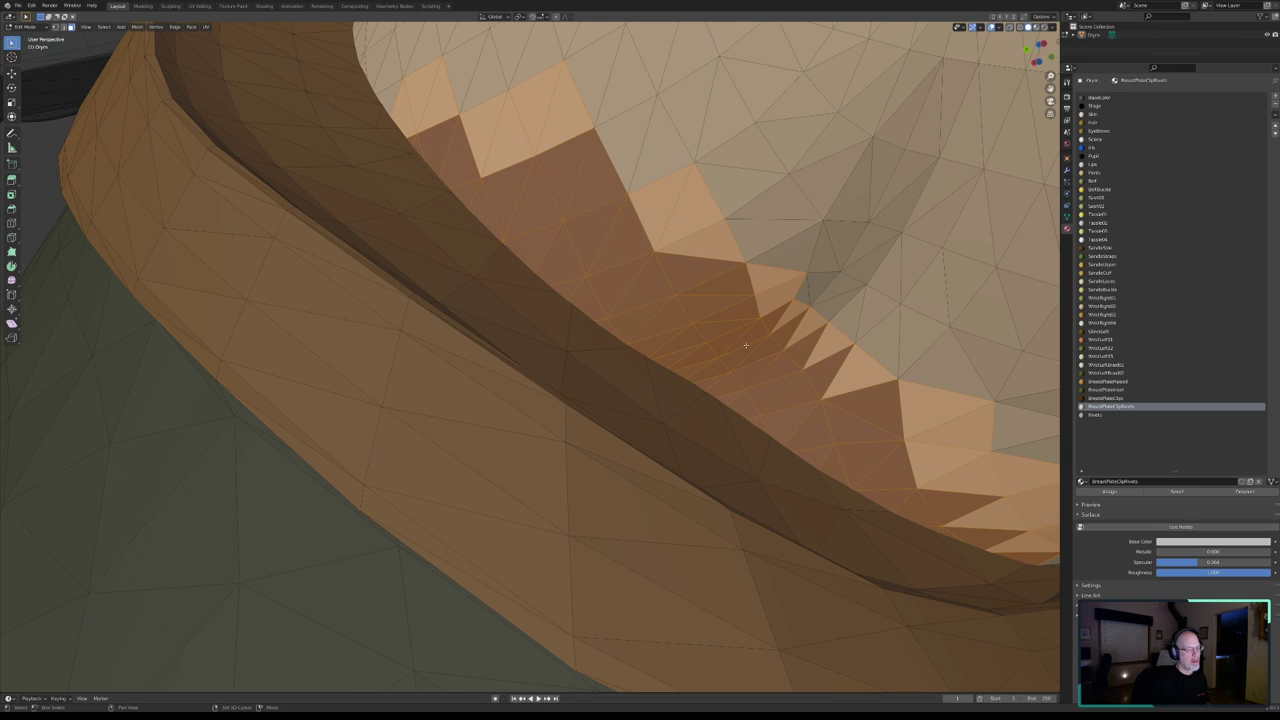
middle_drag(523, 147, 590, 290)
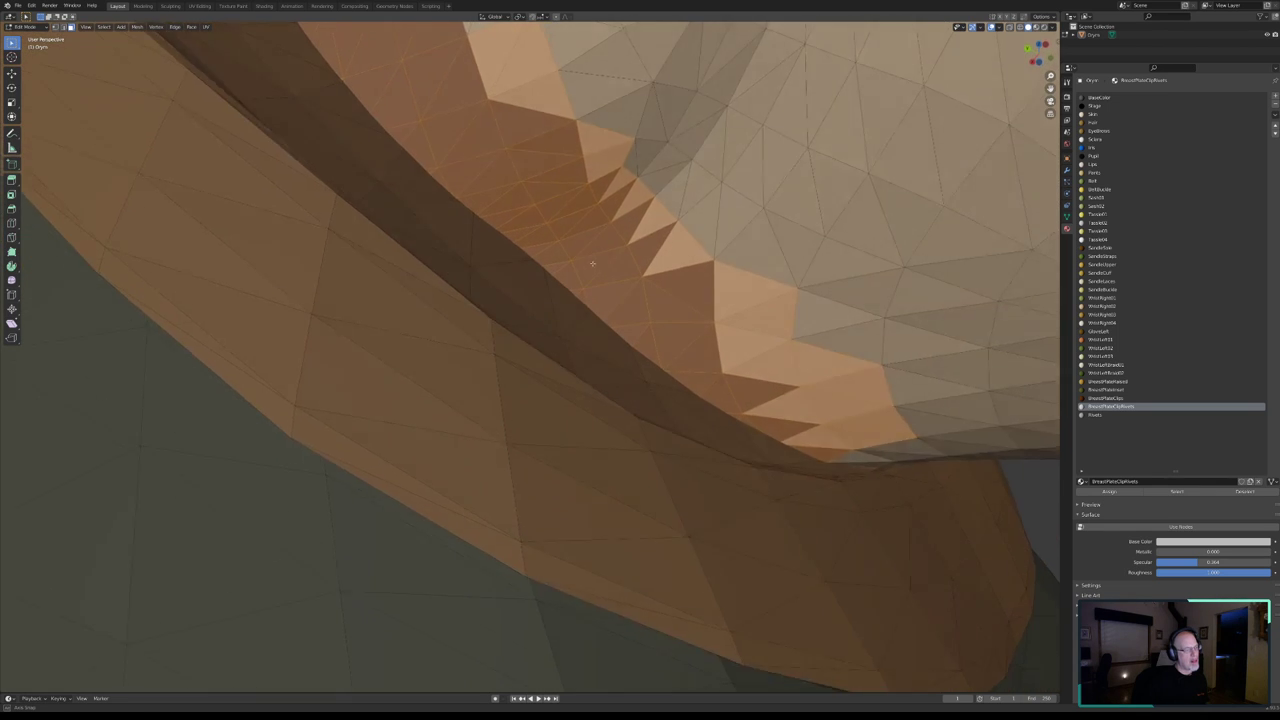
click(1093, 114)
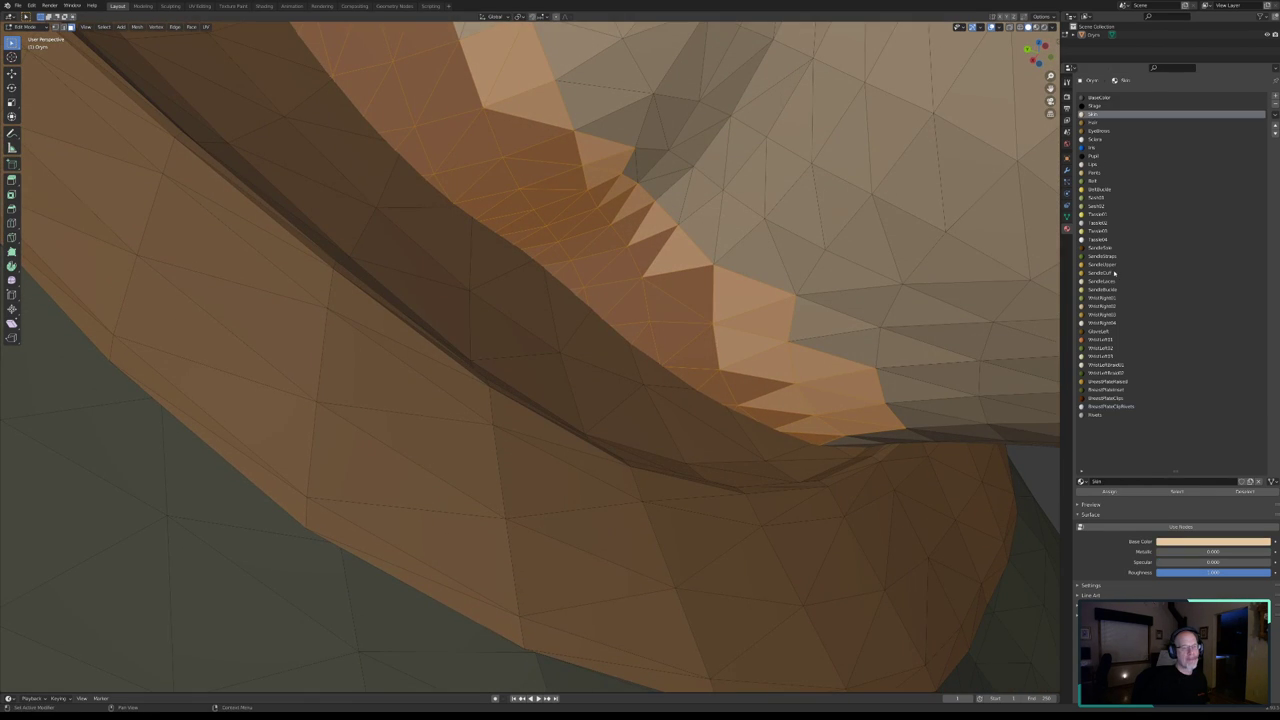
click(1108, 491)
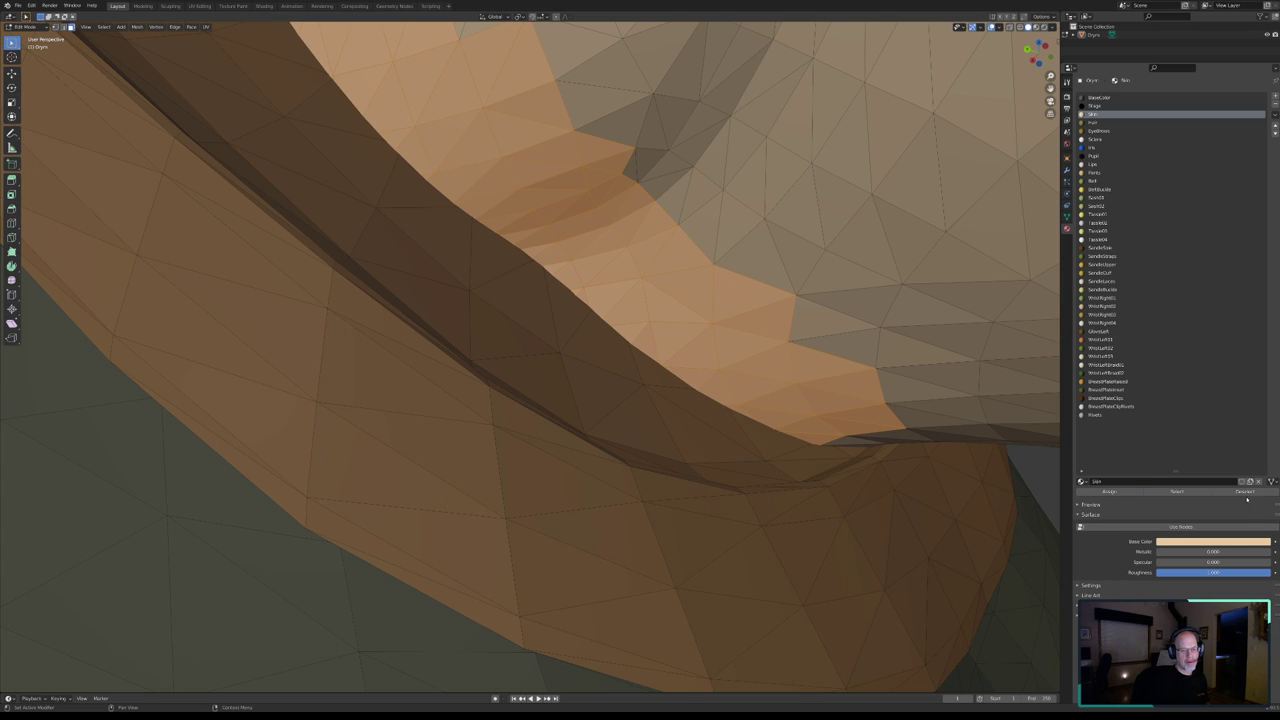
scroll(440, 402, down, 3)
scroll(430, 400, down, 3)
scroll(419, 394, down, 3)
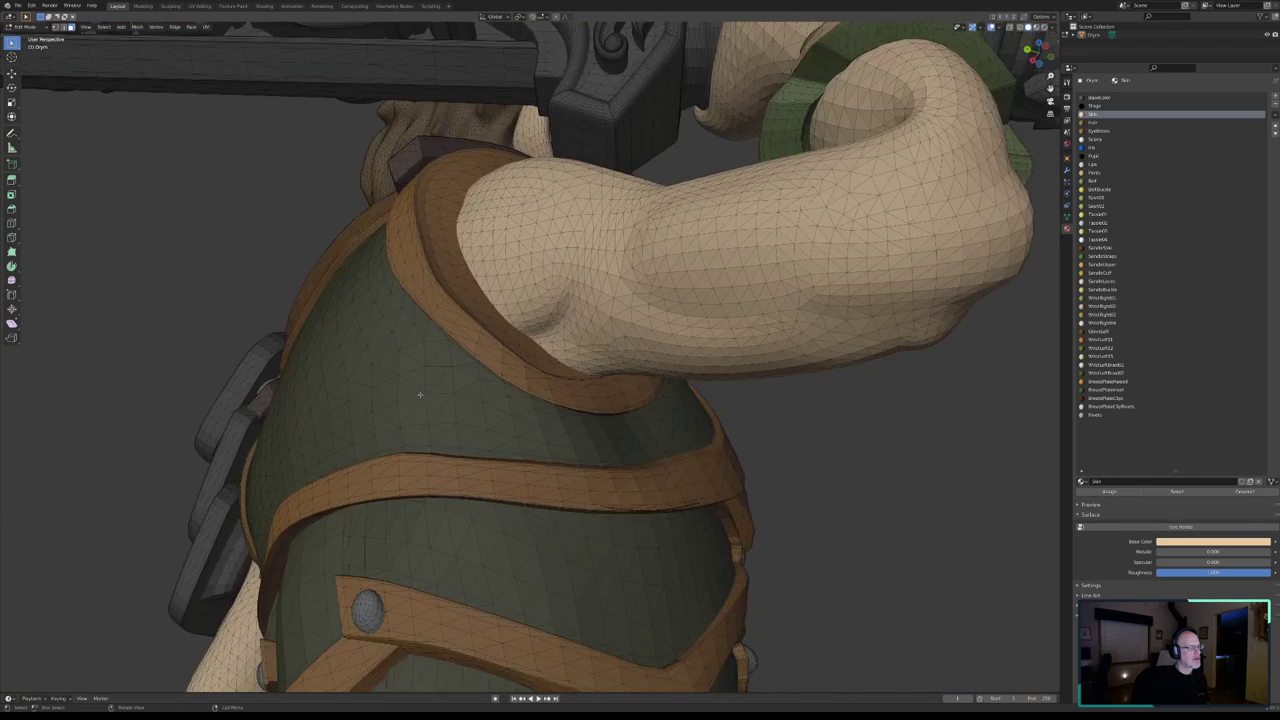
middle_drag(419, 394, 403, 375)
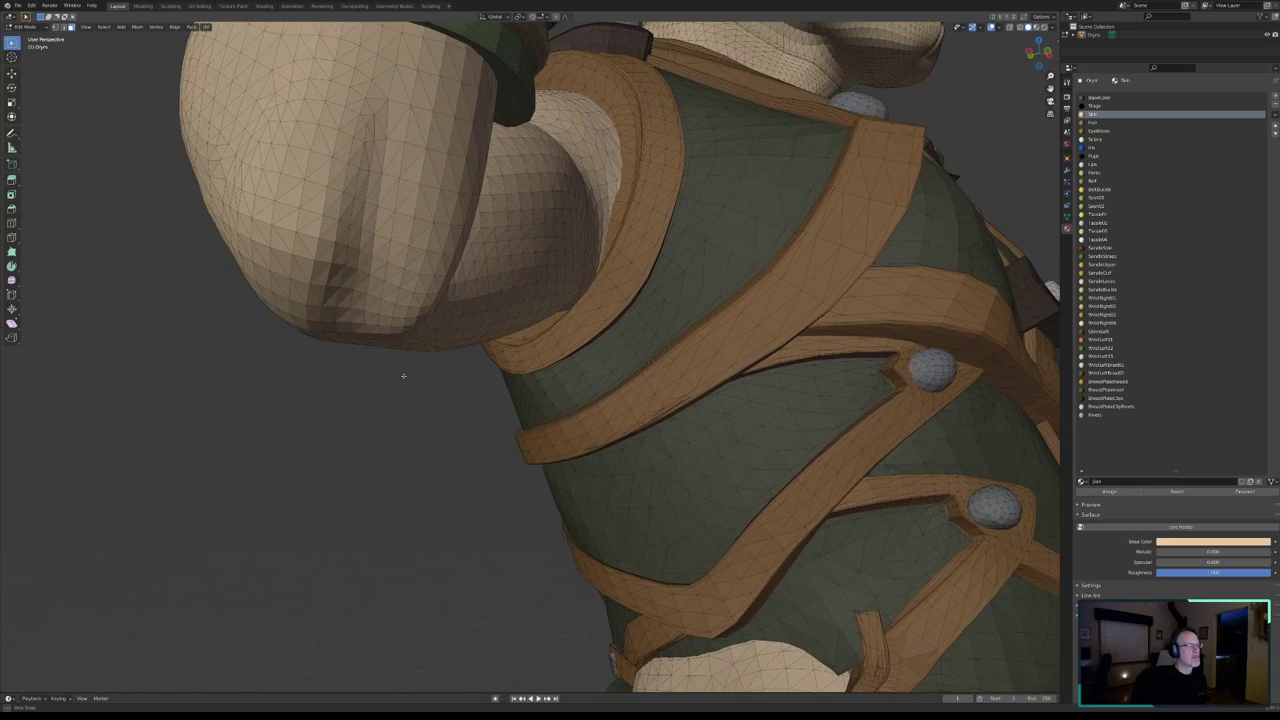
scroll(408, 370, down, 3)
scroll(420, 369, down, 3)
scroll(425, 375, down, 2)
mouse_move(426, 377)
middle_down()
mouse_move(518, 382)
mouse_move(403, 393)
middle_up()
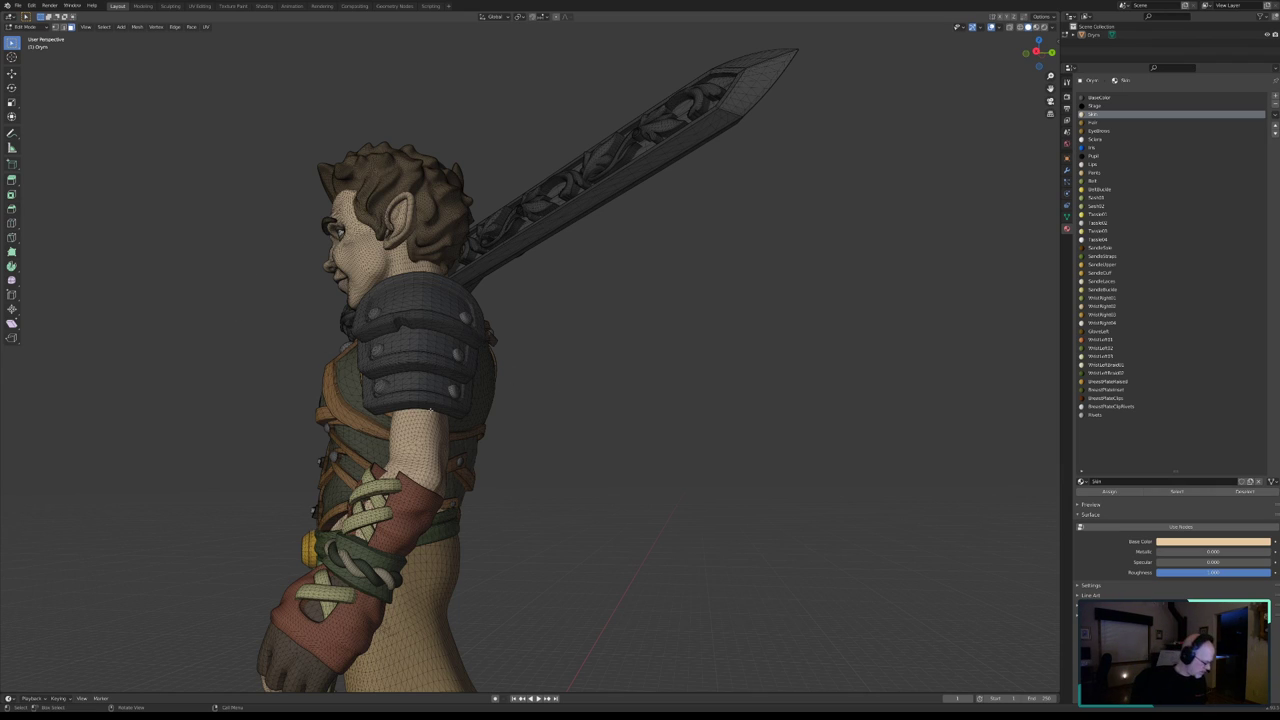
- Orbit to the shoulder pad and select its entire top plate via circle select and Ctrl+L
mouse_move(431, 410)
middle_down()
mouse_move(345, 389)
mouse_move(390, 444)
mouse_move(373, 426)
middle_up()
mouse_move(373, 420)
middle_down()
mouse_move(320, 443)
mouse_move(323, 454)
mouse_move(377, 452)
mouse_move(344, 480)
middle_up()
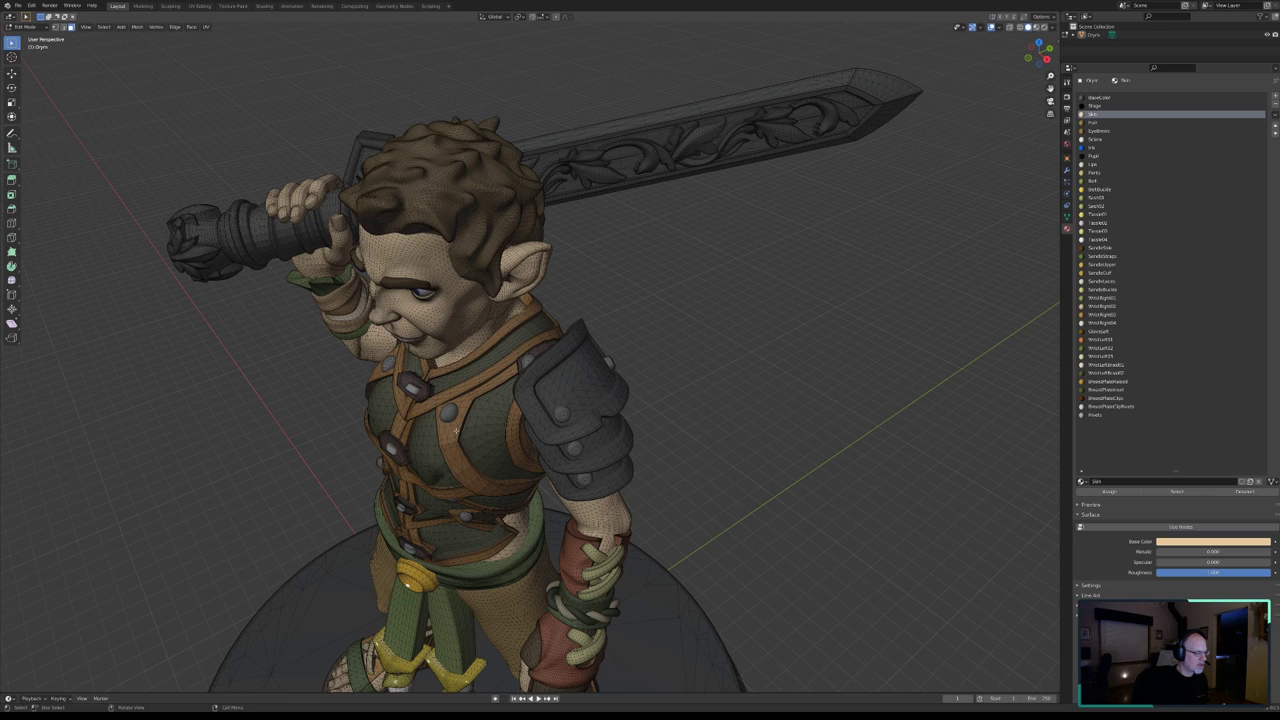
middle_drag(591, 401, 547, 398)
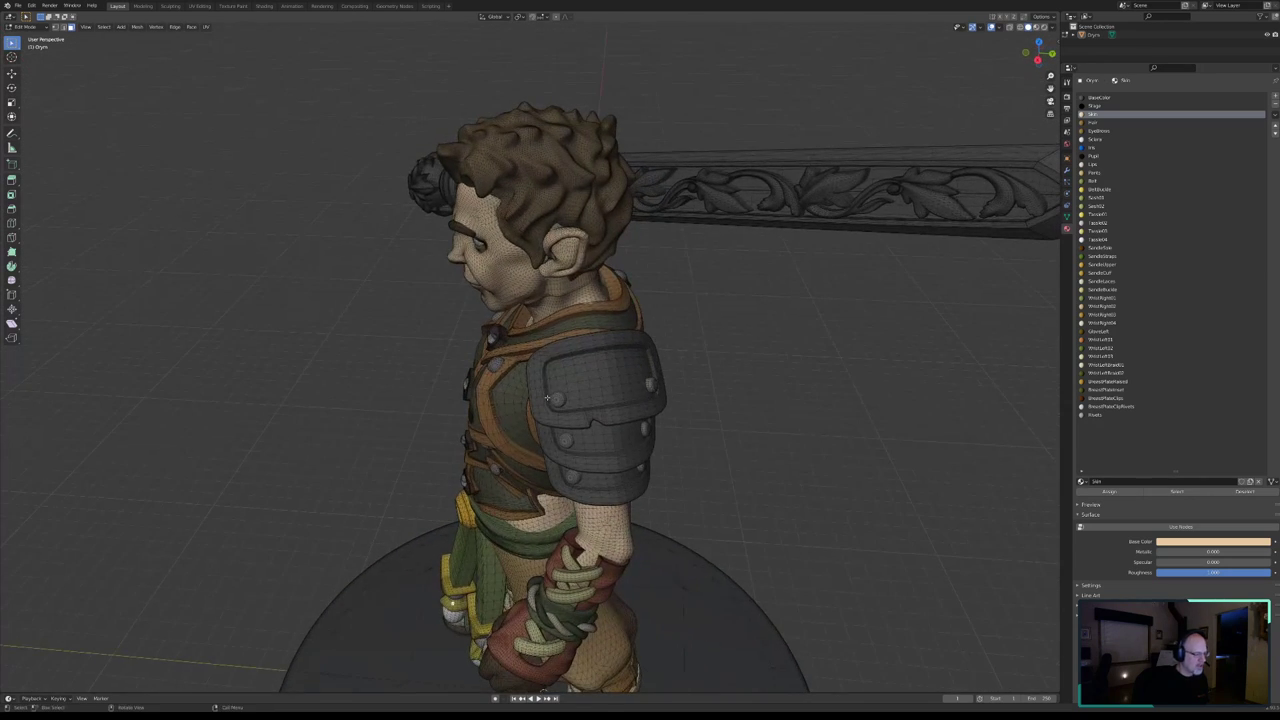
key(c)
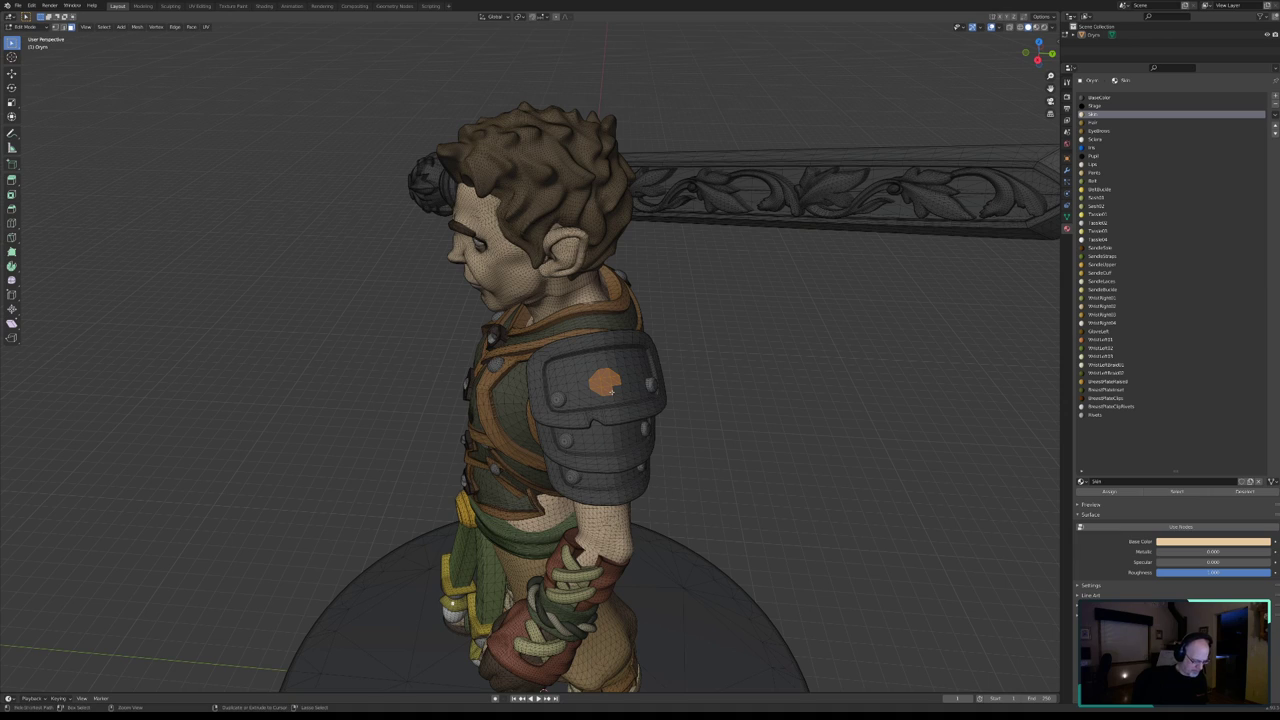
key(ctrl+l)
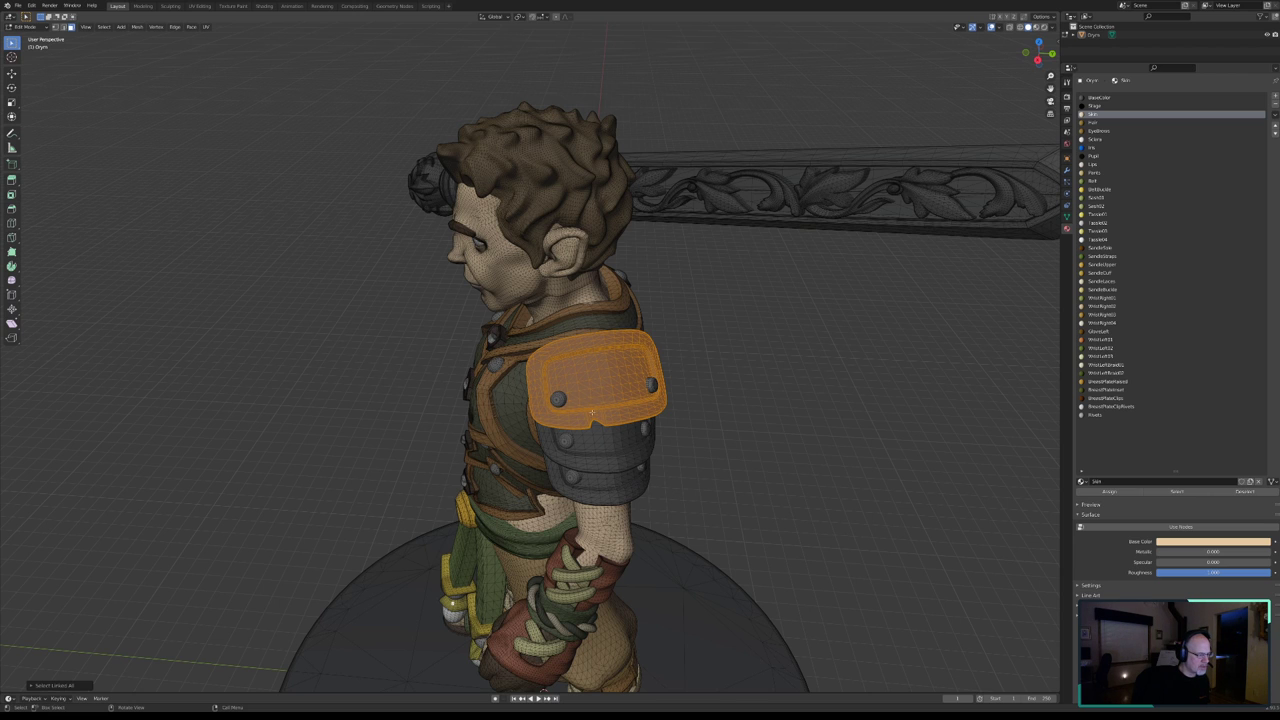
- Add the lower pauldron plates to the selection with Ctrl+L
mouse_move(558, 400)
middle_down()
mouse_move(649, 334)
mouse_move(663, 349)
mouse_move(541, 390)
middle_up()
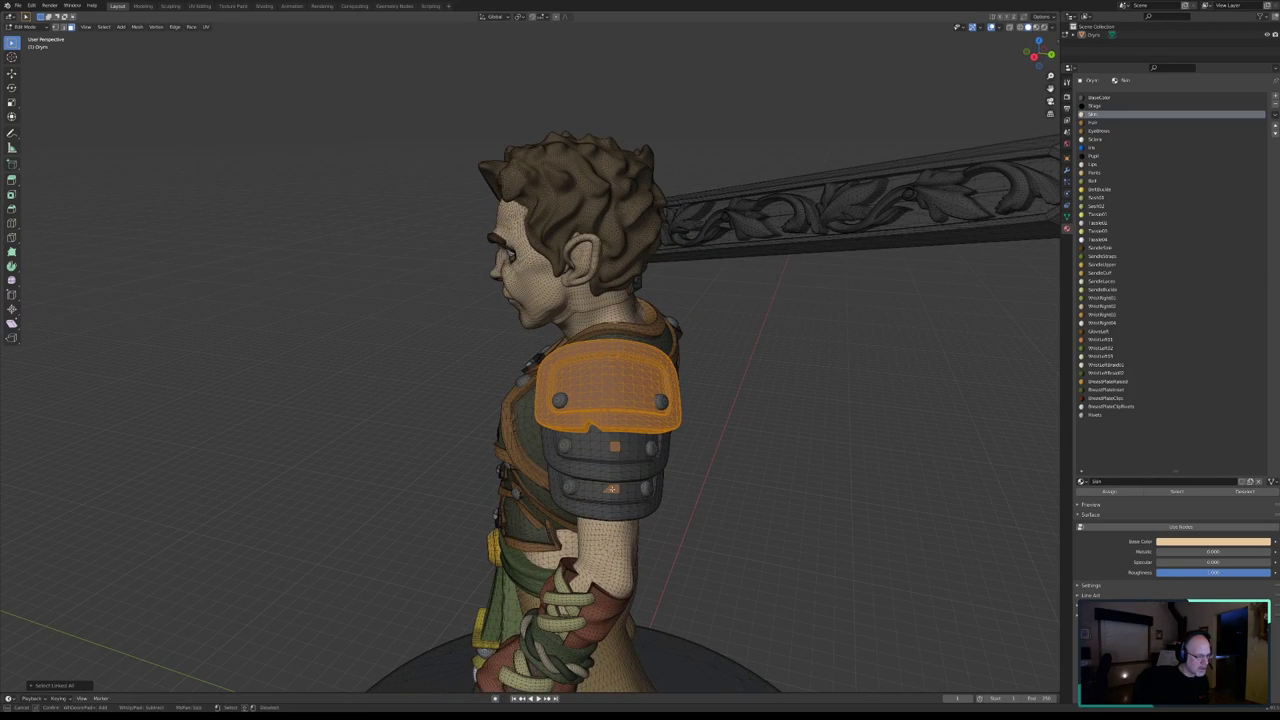
key(Escape)
key(ctrl+l)
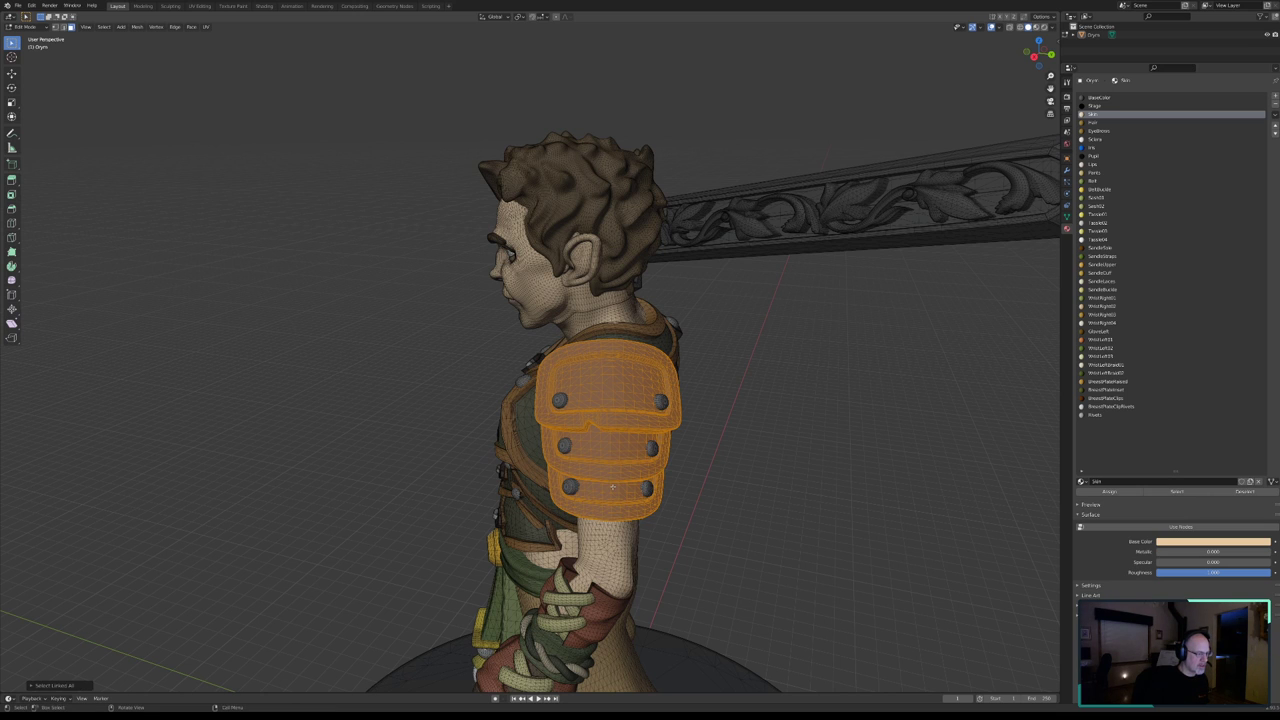
- Zoom in and deselect the top plate's recessed inner panel faces down to the rivet
scroll(594, 481, up, 2)
scroll(590, 470, up, 1)
scroll(586, 455, up, 2)
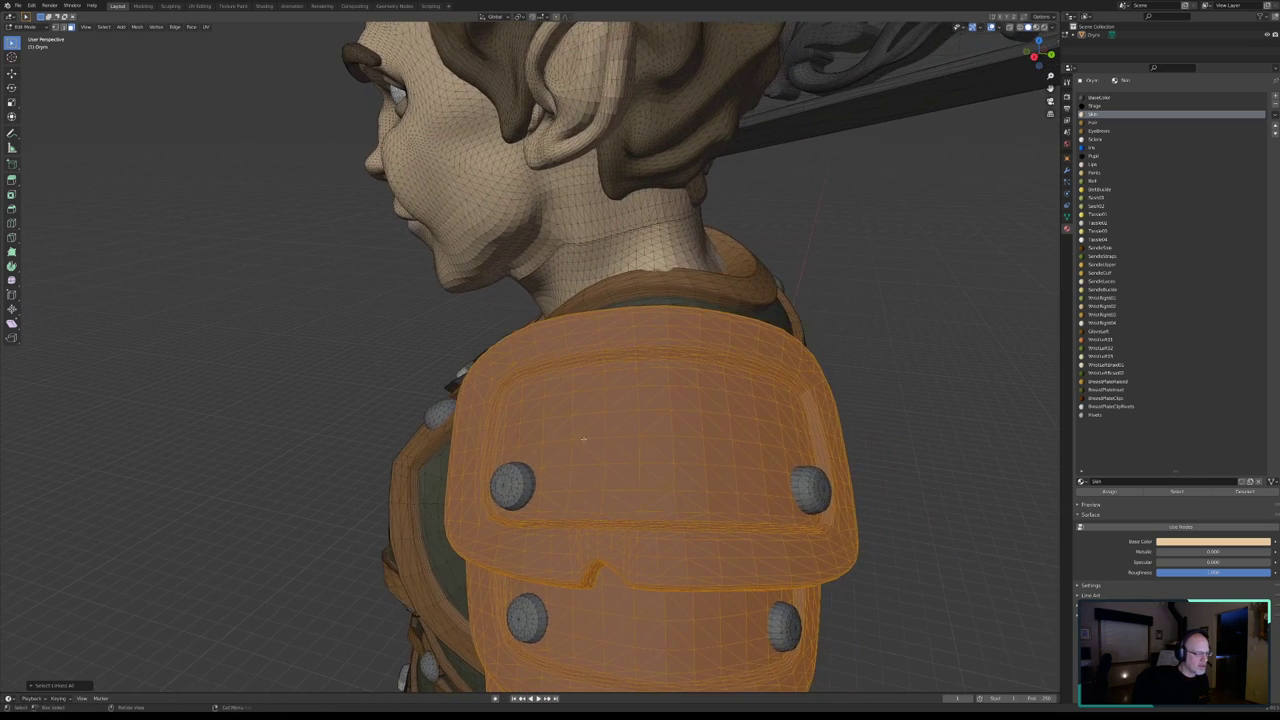
scroll(583, 445, up, 2)
mouse_move(583, 445)
middle_down()
mouse_move(553, 432)
mouse_move(543, 343)
middle_up()
scroll(553, 432, up, 3)
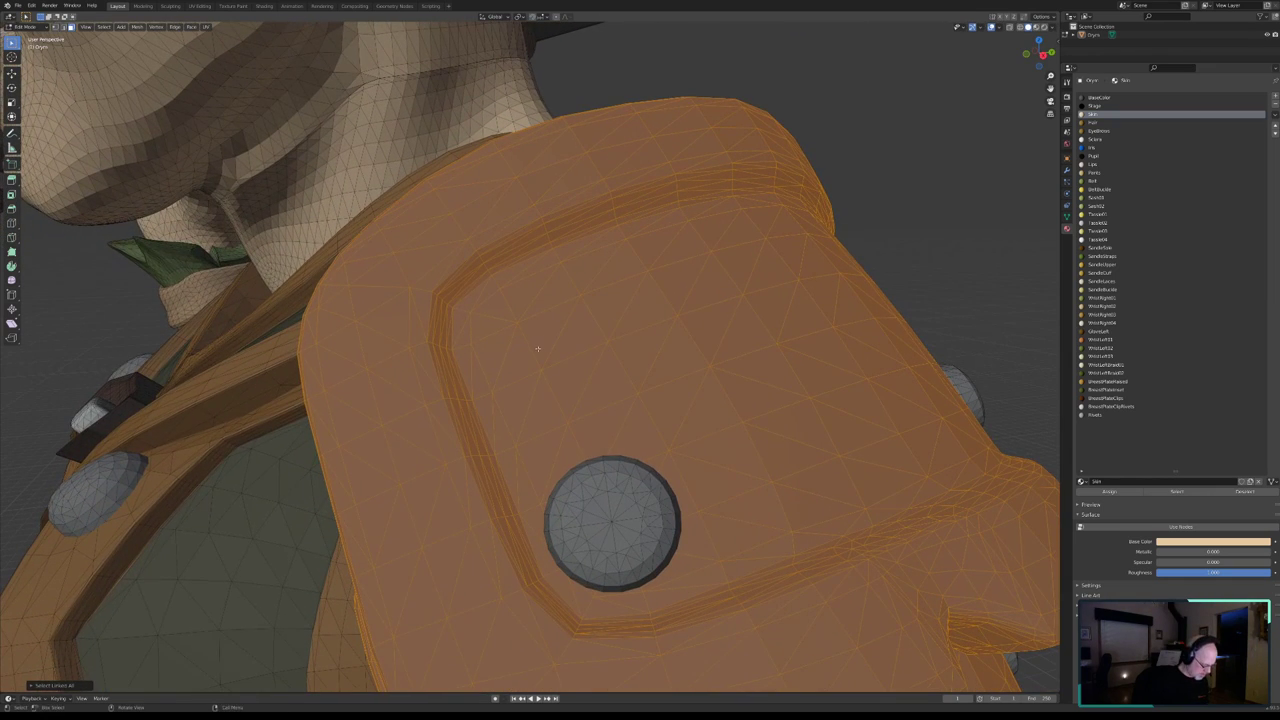
mouse_move(496, 329)
ctrl+mouse_down()
mouse_move(500, 357)
mouse_move(508, 294)
mouse_move(565, 292)
mouse_move(606, 266)
mouse_move(726, 246)
mouse_move(766, 223)
mouse_move(773, 266)
ctrl+mouse_up()
mouse_move(517, 395)
ctrl+mouse_down()
mouse_move(585, 590)
mouse_move(971, 429)
mouse_move(929, 400)
mouse_move(895, 331)
mouse_move(830, 272)
mouse_move(814, 347)
mouse_move(668, 426)
mouse_move(643, 414)
ctrl+mouse_up()
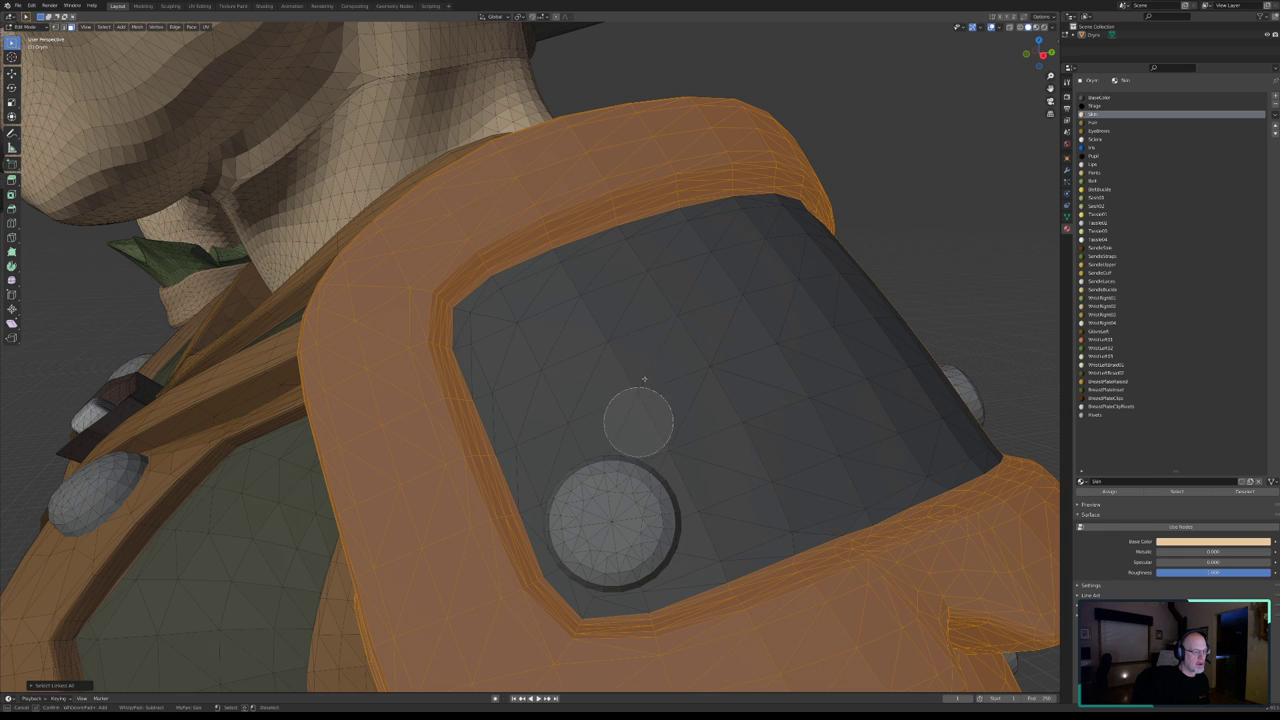
- Orbit around the shoulder pad and brush-deselect a first block of inner panel faces
key(Escape)
mouse_move(780, 326)
middle_down()
mouse_move(828, 331)
mouse_move(791, 323)
mouse_move(542, 370)
middle_up()
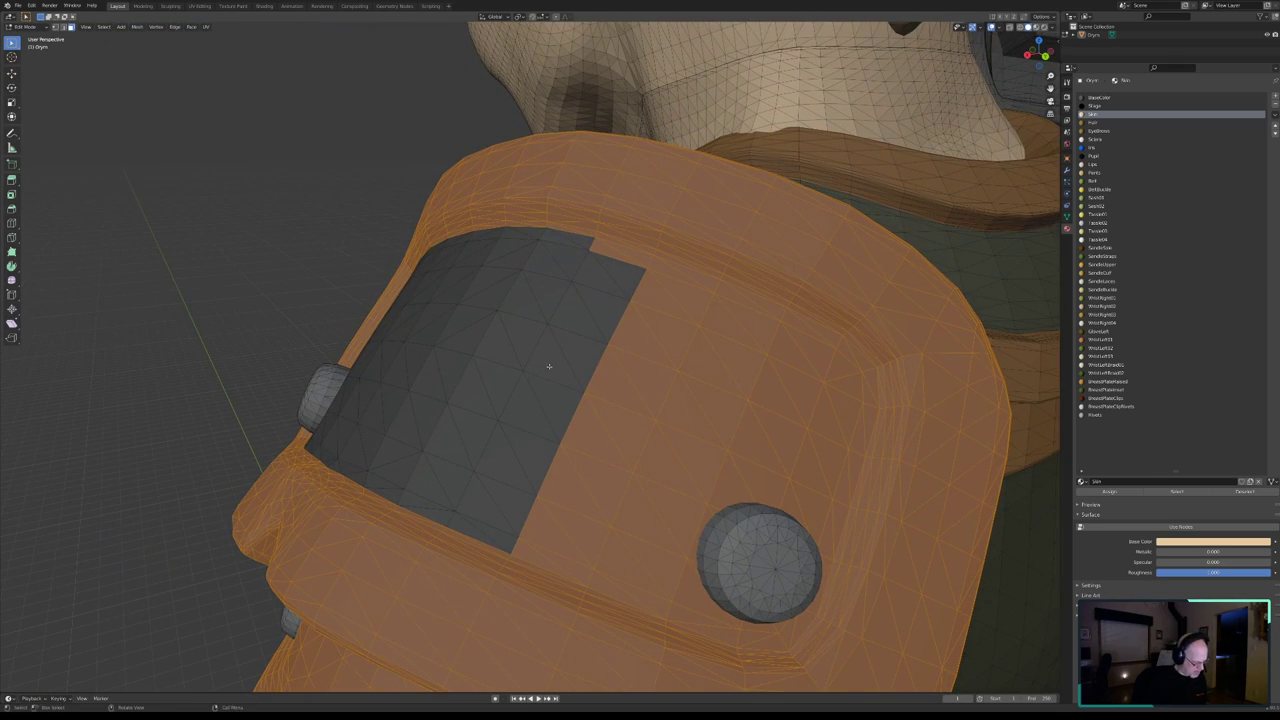
key(c)
drag(622, 309, 654, 323)
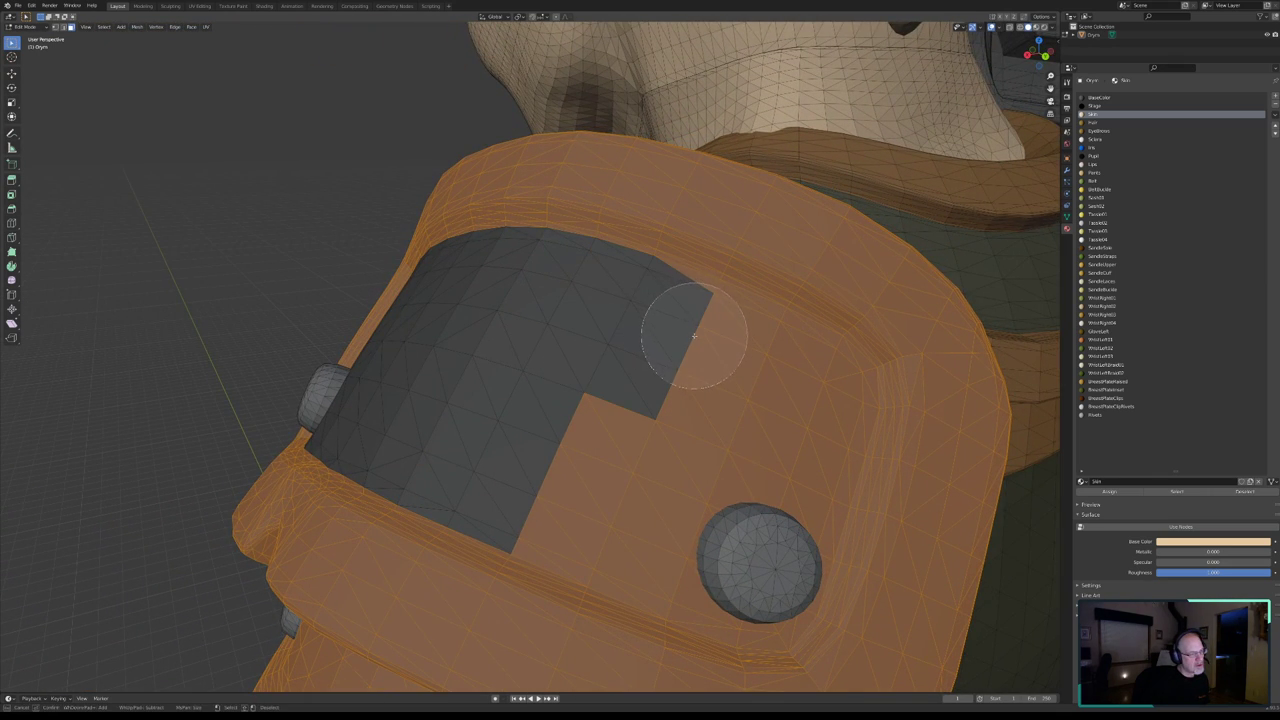
mouse_move(693, 335)
middle_down()
mouse_move(814, 380)
mouse_move(760, 587)
mouse_move(757, 543)
mouse_move(700, 543)
mouse_move(651, 509)
mouse_move(672, 553)
mouse_move(571, 514)
mouse_move(571, 491)
mouse_move(618, 445)
mouse_move(657, 443)
mouse_move(548, 462)
mouse_move(525, 426)
mouse_move(515, 455)
middle_up()
right_click(622, 444)
scroll(548, 462, down, 5)
scroll(532, 437, up, 2)
- Circle-deselect the remaining band of the middle plate's inner panel faces
key(c)
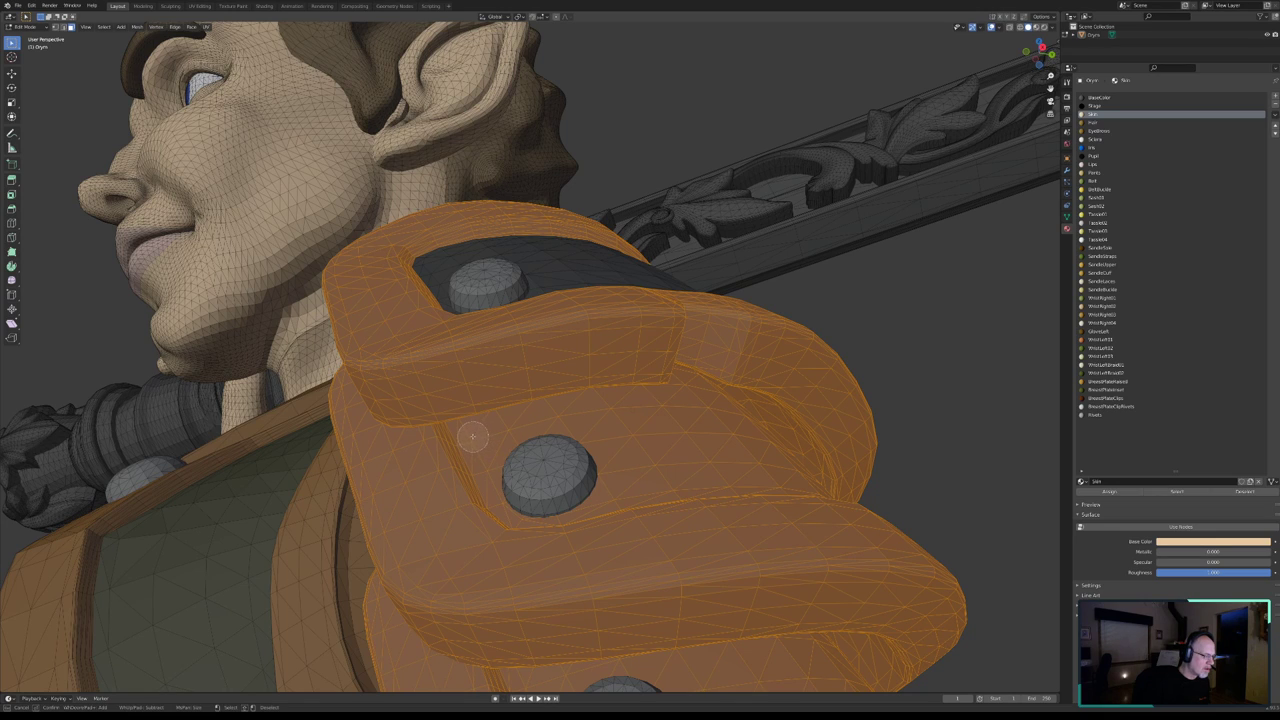
mouse_move(471, 434)
middle_down()
mouse_move(630, 405)
mouse_move(640, 422)
mouse_move(587, 493)
middle_up()
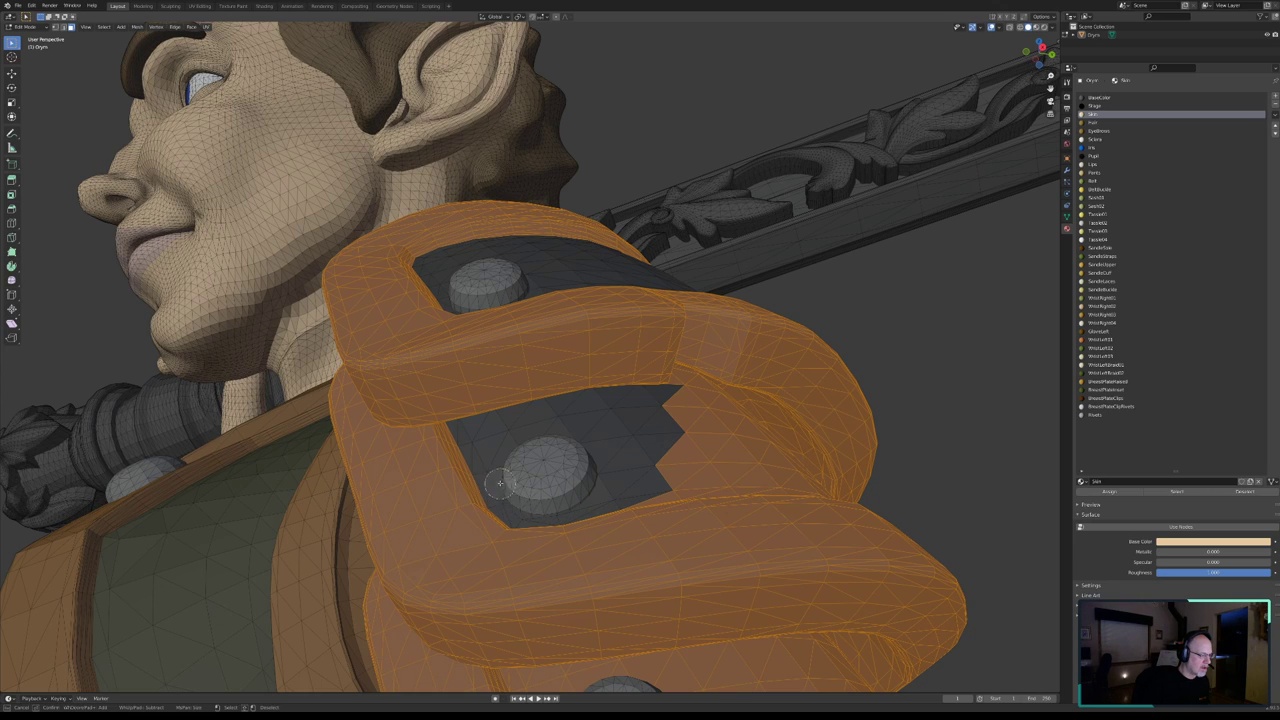
mouse_move(670, 481)
middle_down()
mouse_move(745, 465)
mouse_move(681, 408)
mouse_move(691, 423)
mouse_move(671, 456)
middle_up()
key(Escape)
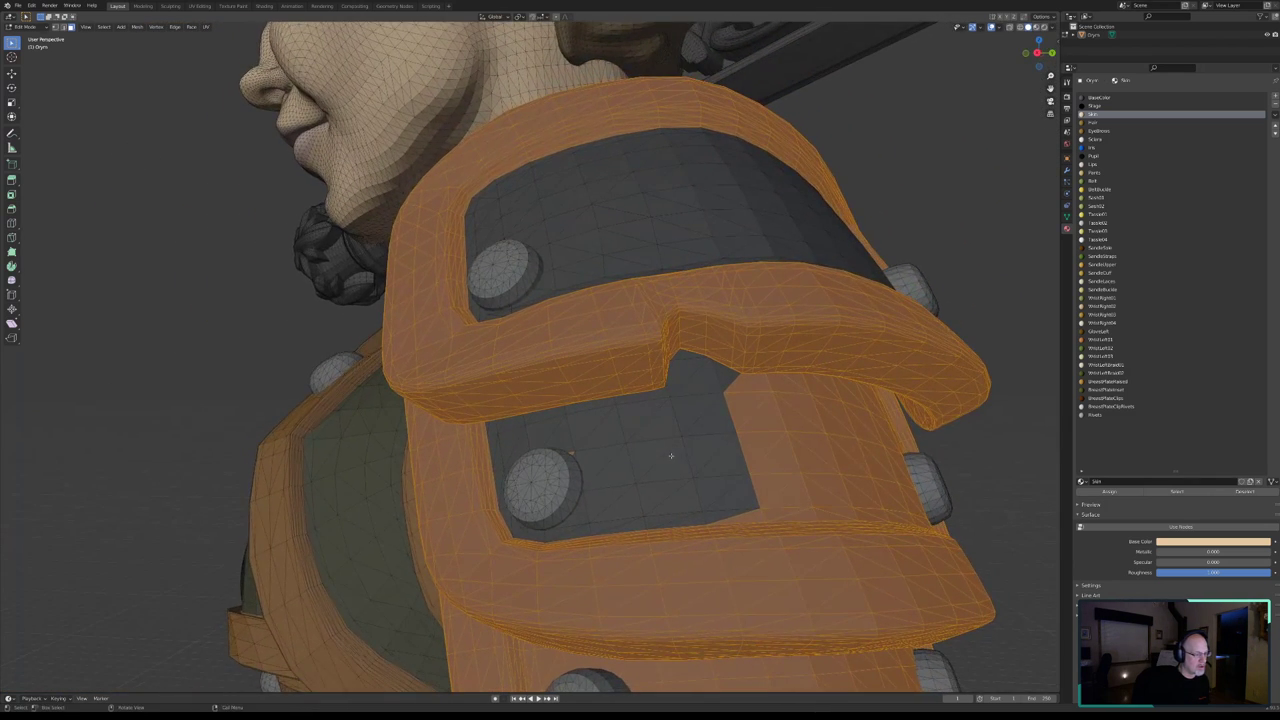
key(c)
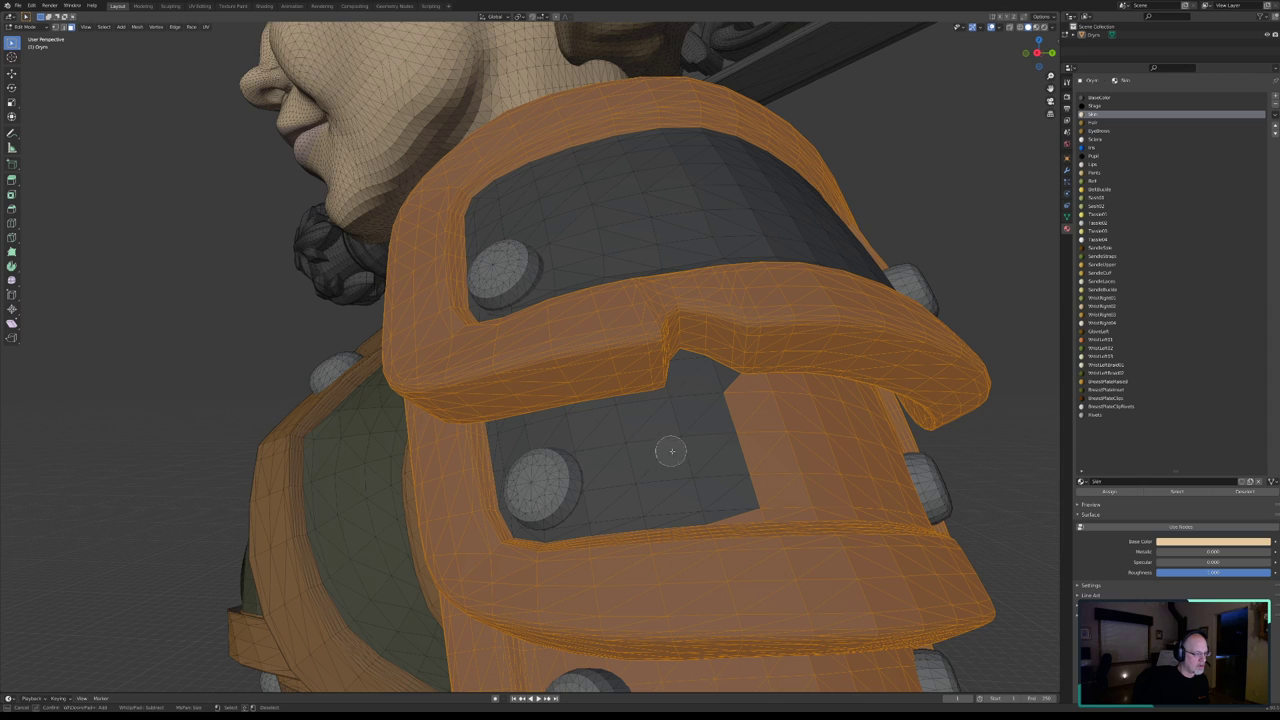
mouse_move(737, 440)
middle_down()
mouse_move(711, 429)
mouse_move(709, 396)
mouse_move(643, 452)
middle_up()
key(c)
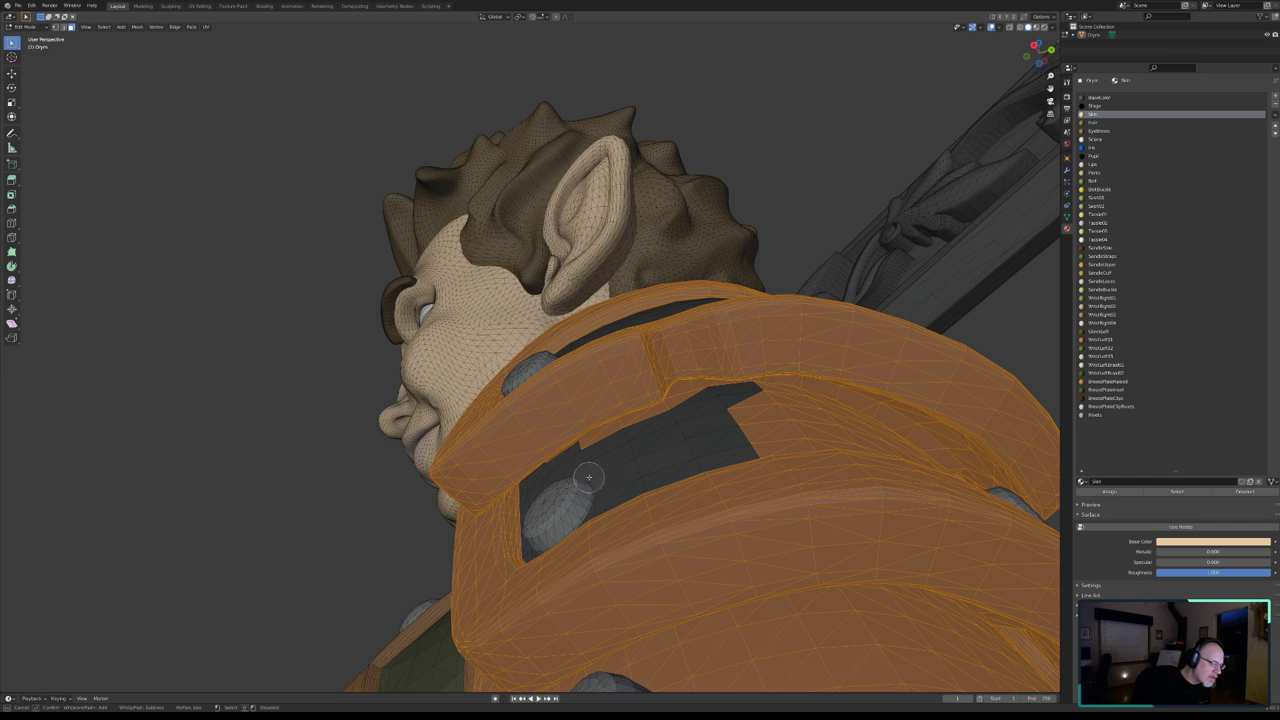
- Deselect inner panel faces on the right side and at the top-right corner
key(Escape)
mouse_move(588, 477)
middle_down()
mouse_move(566, 340)
mouse_move(586, 300)
mouse_move(575, 342)
middle_up()
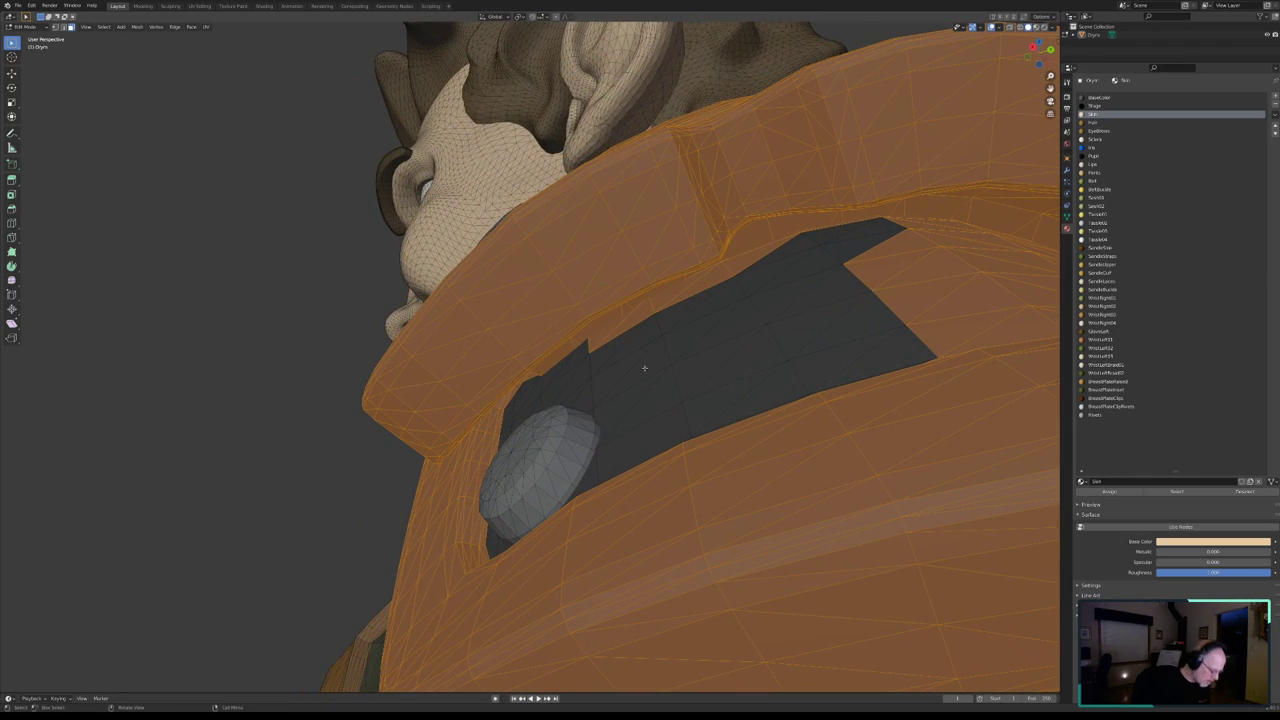
key(c)
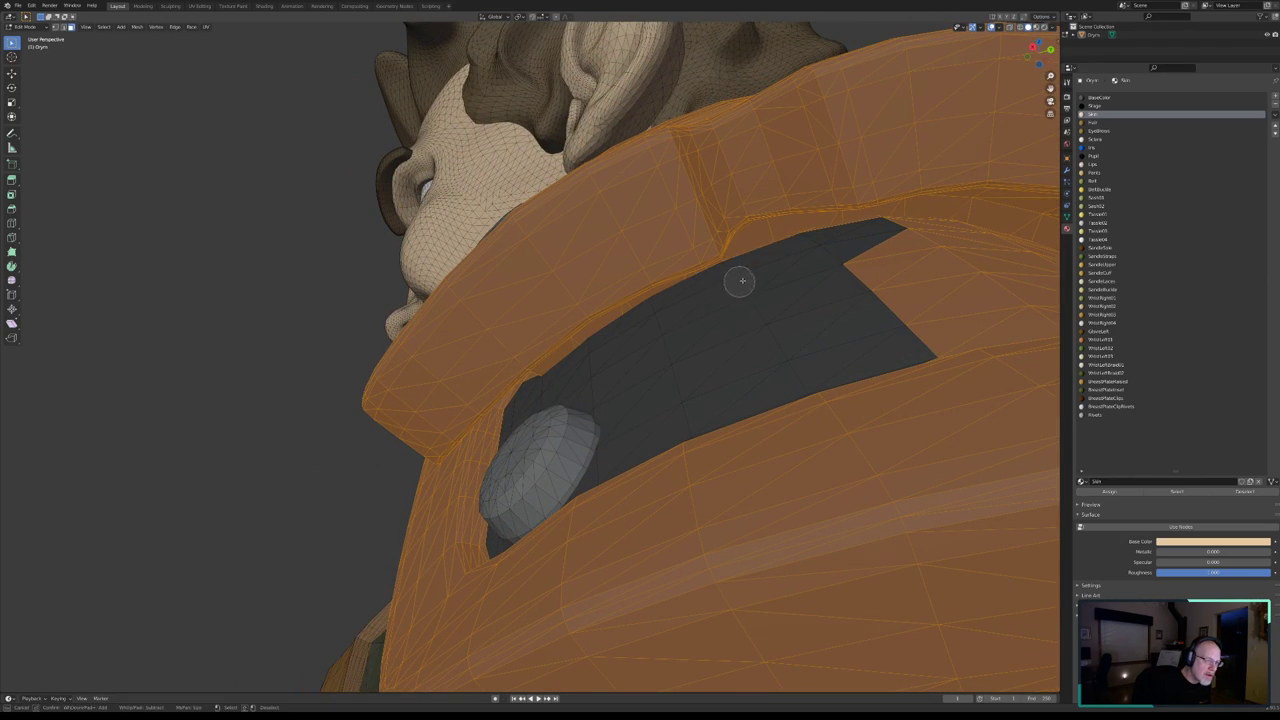
mouse_move(909, 243)
middle_down()
mouse_move(1017, 297)
mouse_move(1006, 263)
mouse_move(960, 240)
mouse_move(971, 277)
mouse_move(658, 269)
mouse_move(708, 274)
middle_up()
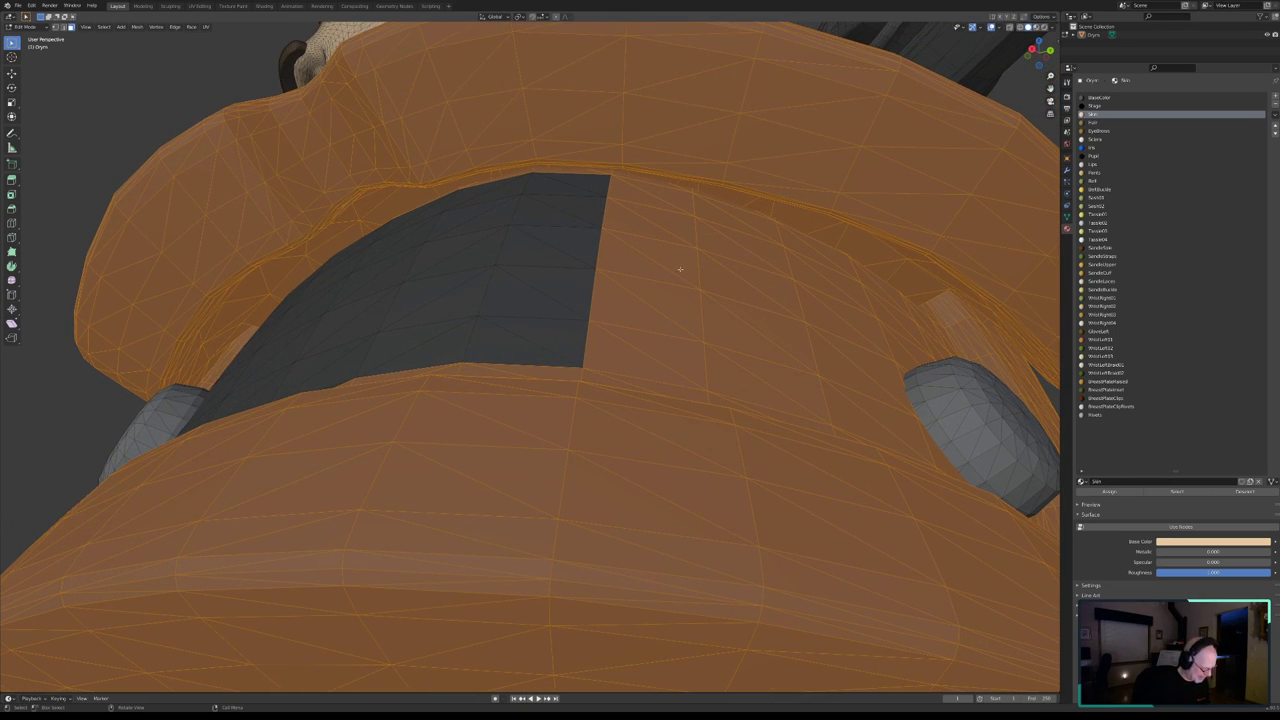
key(c)
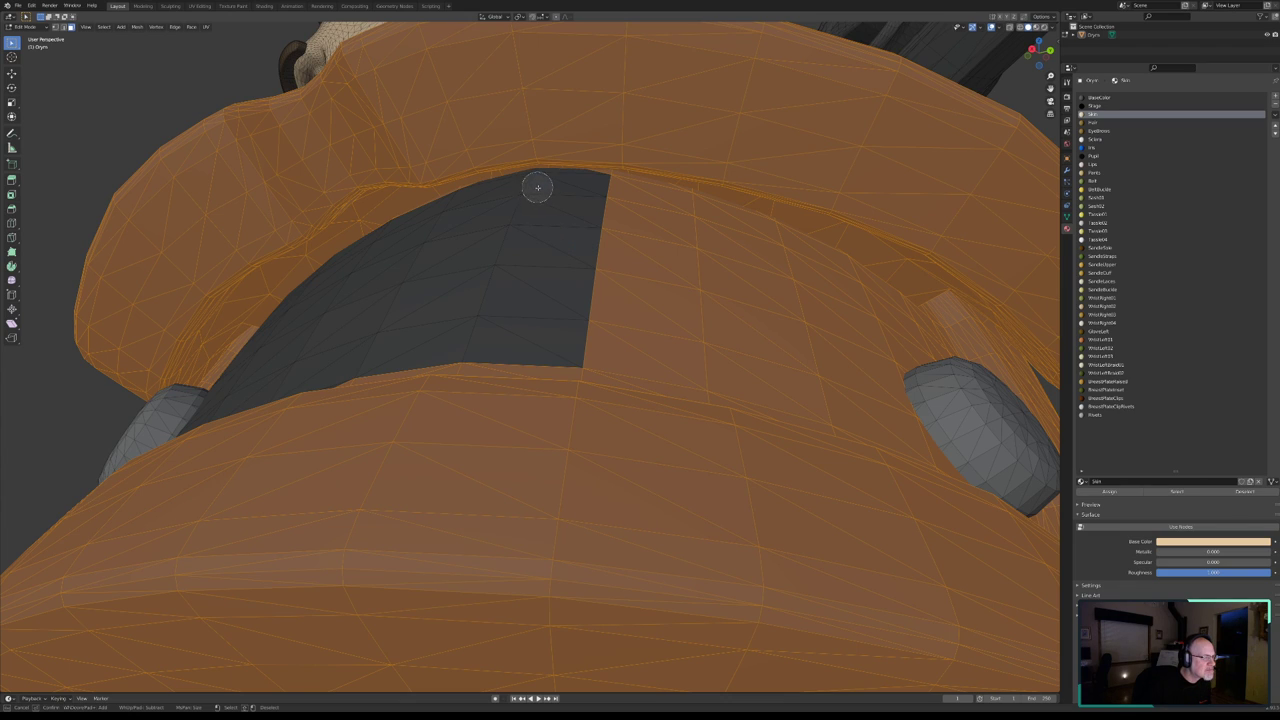
click(606, 193)
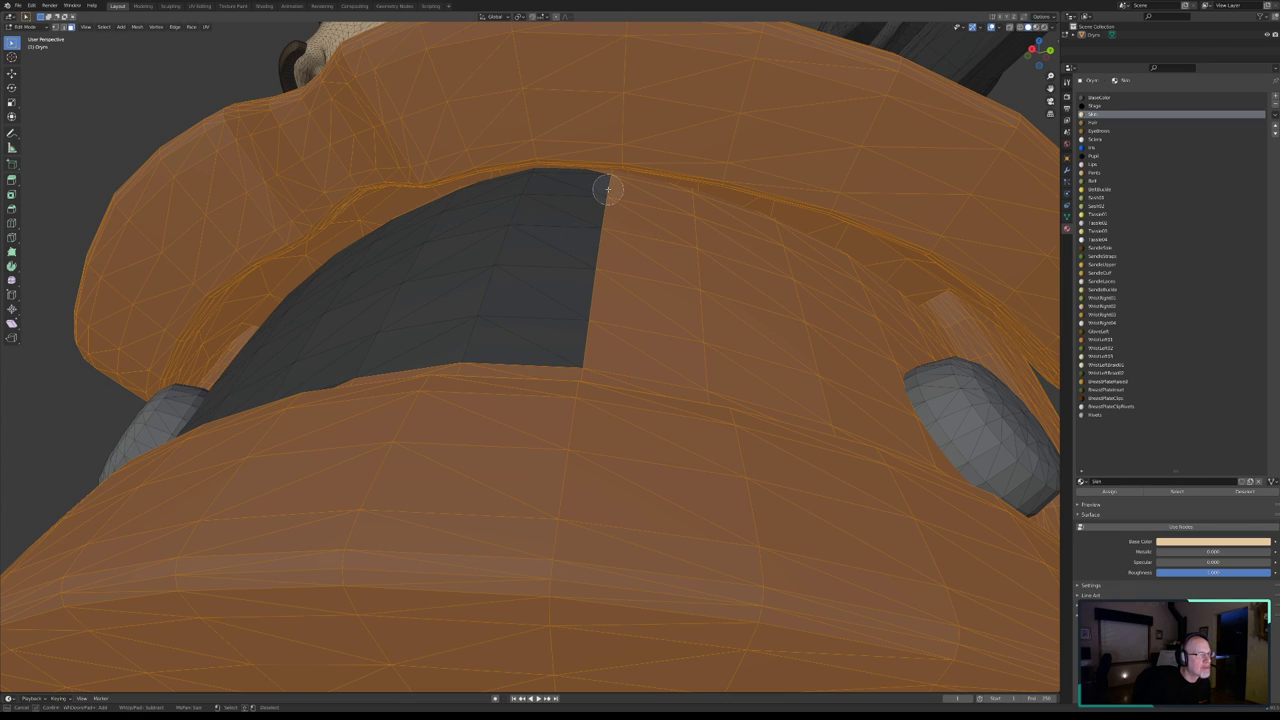
mouse_move(606, 196)
middle_down()
mouse_move(761, 242)
mouse_move(874, 316)
mouse_move(843, 366)
mouse_move(651, 334)
mouse_move(620, 303)
mouse_move(766, 291)
middle_up()
right_click(628, 298)
- From a frontal view, deselect the lower row of inner panel faces
mouse_move(628, 298)
middle_down()
mouse_move(580, 294)
mouse_move(585, 313)
middle_up()
key(c)
mouse_move(403, 377)
middle_down()
mouse_move(440, 403)
mouse_move(847, 424)
middle_up()
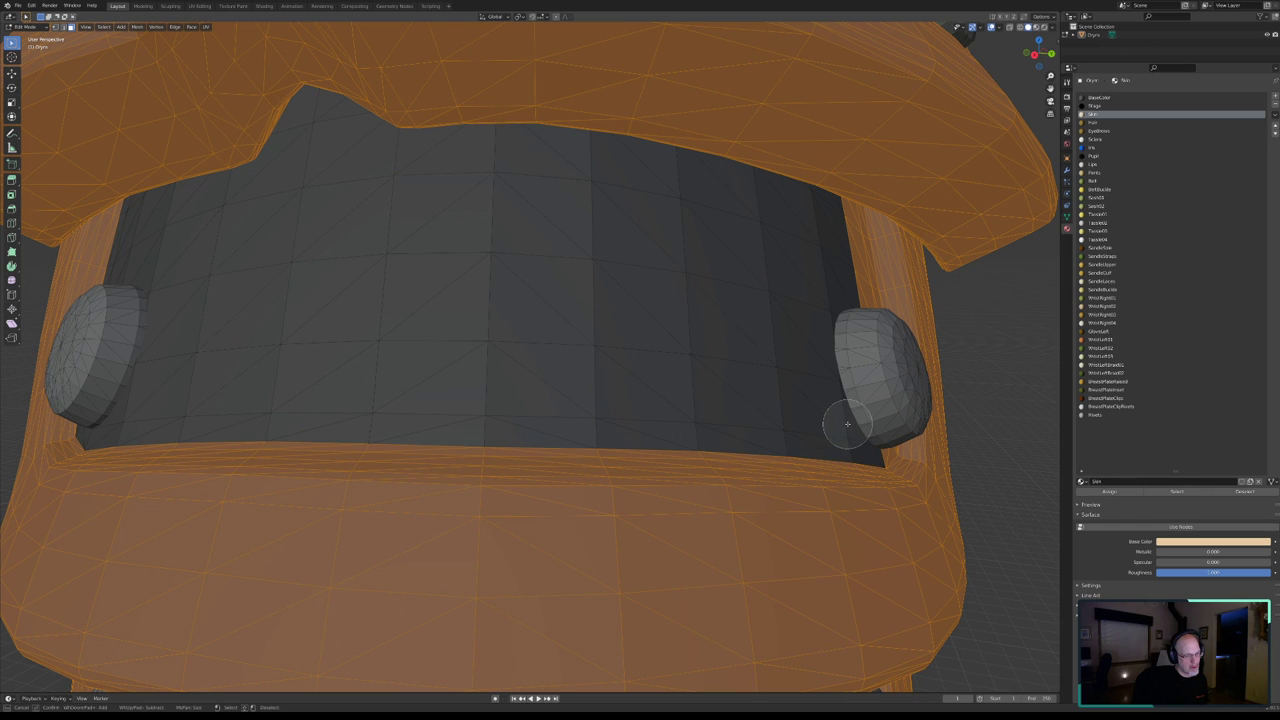
right_click(825, 352)
- Deselect the notch between the rivet and frame edge, then orbit to check for gaps
mouse_move(825, 352)
middle_down()
mouse_move(789, 329)
mouse_move(829, 331)
mouse_move(825, 321)
mouse_move(646, 297)
mouse_move(643, 314)
mouse_move(694, 332)
middle_up()
key(c)
scroll(660, 318, up, 2)
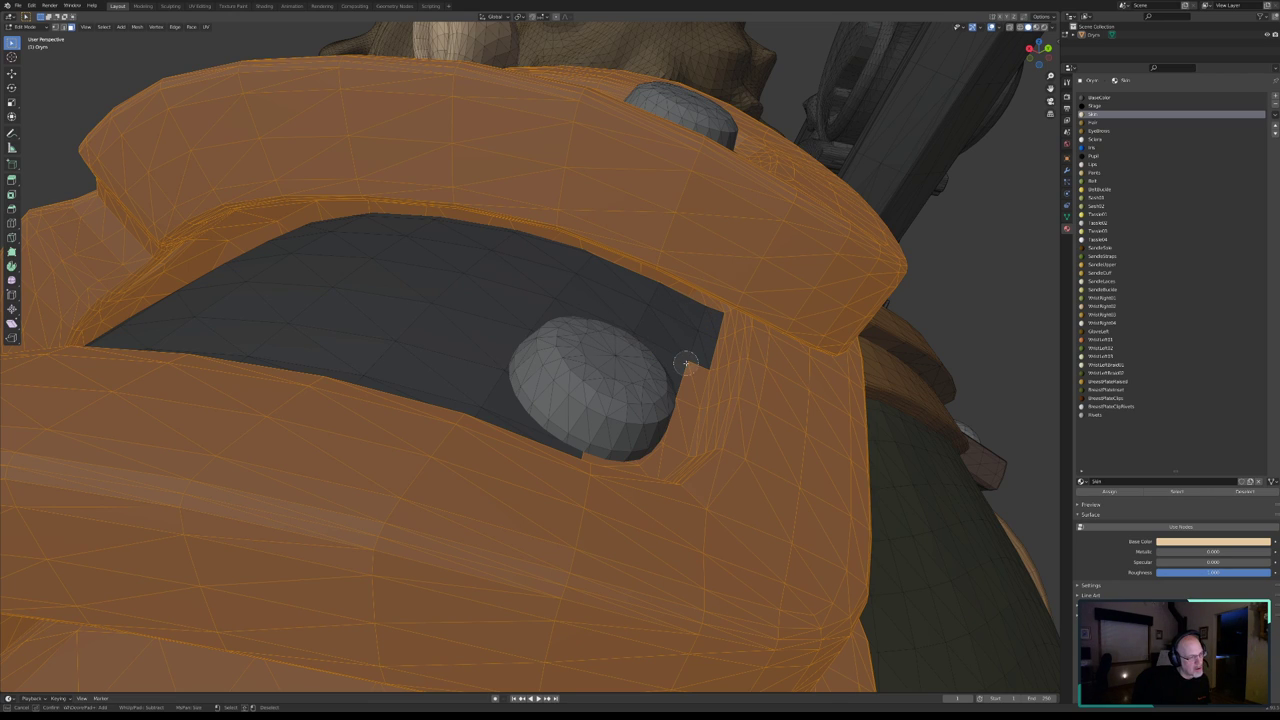
middle_drag(686, 363, 640, 450)
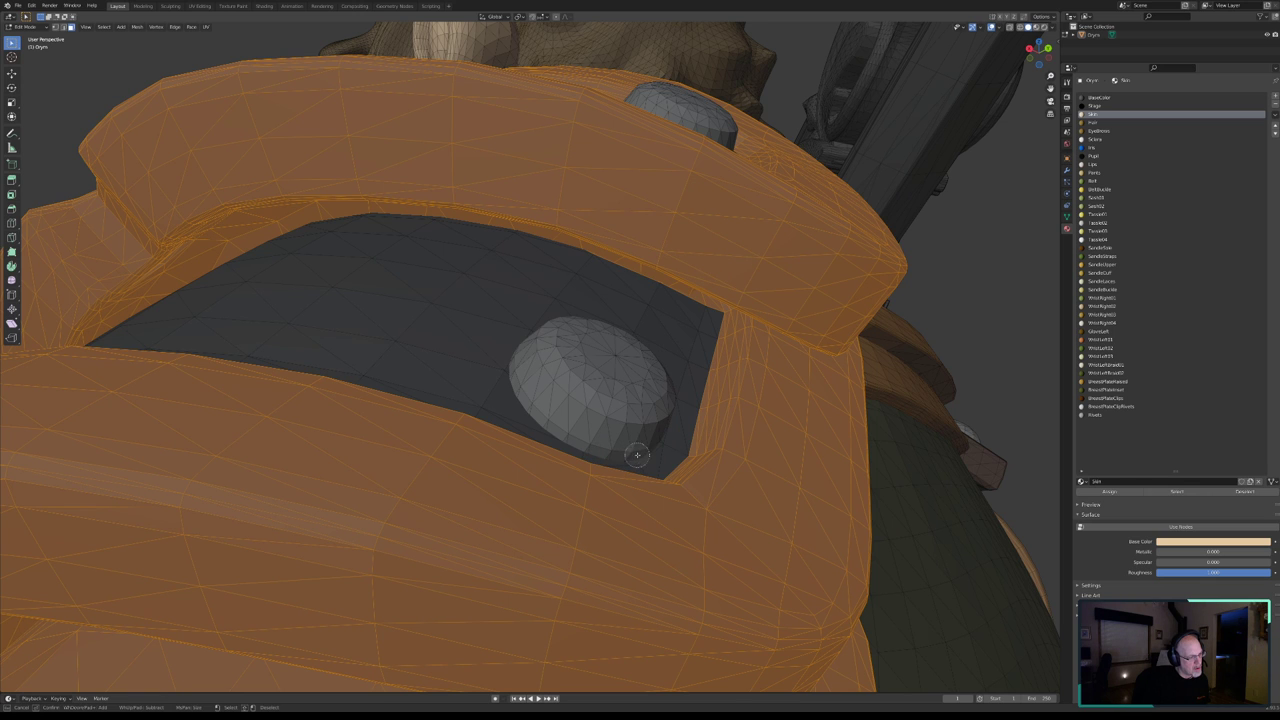
key(Escape)
middle_drag(619, 372, 628, 364)
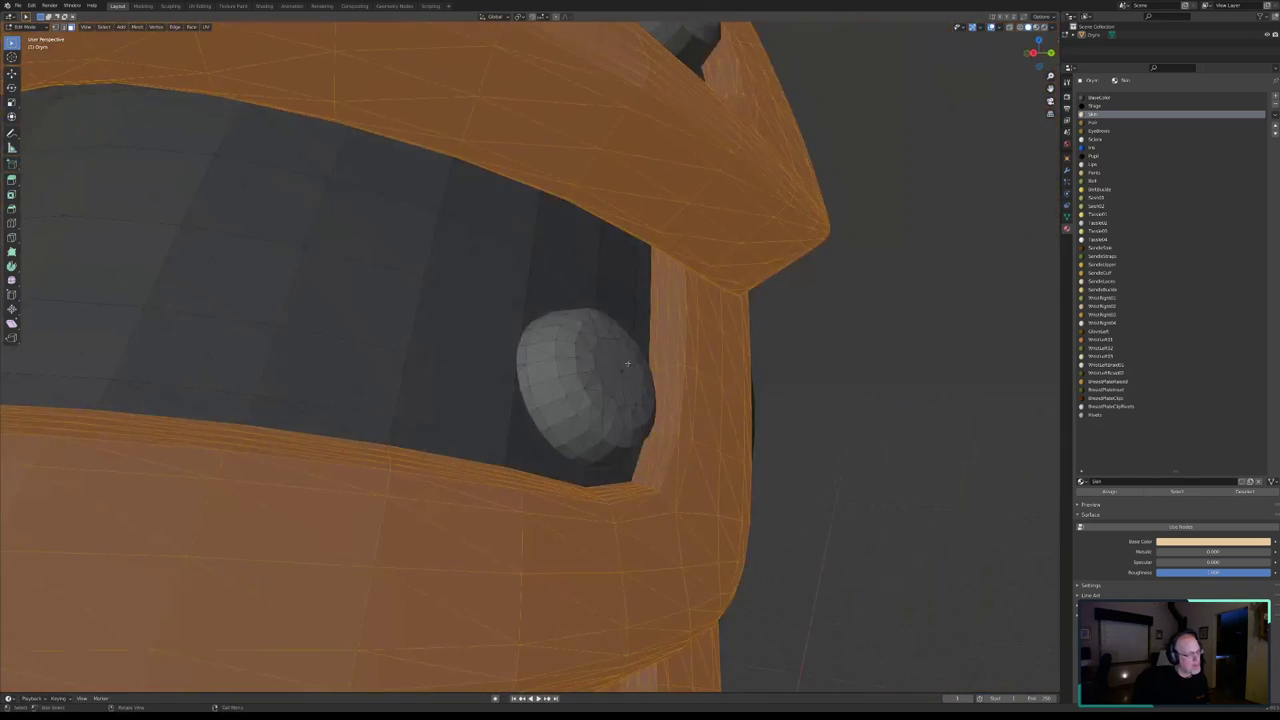
scroll(628, 364, down, 5)
middle_drag(400, 363, 380, 337)
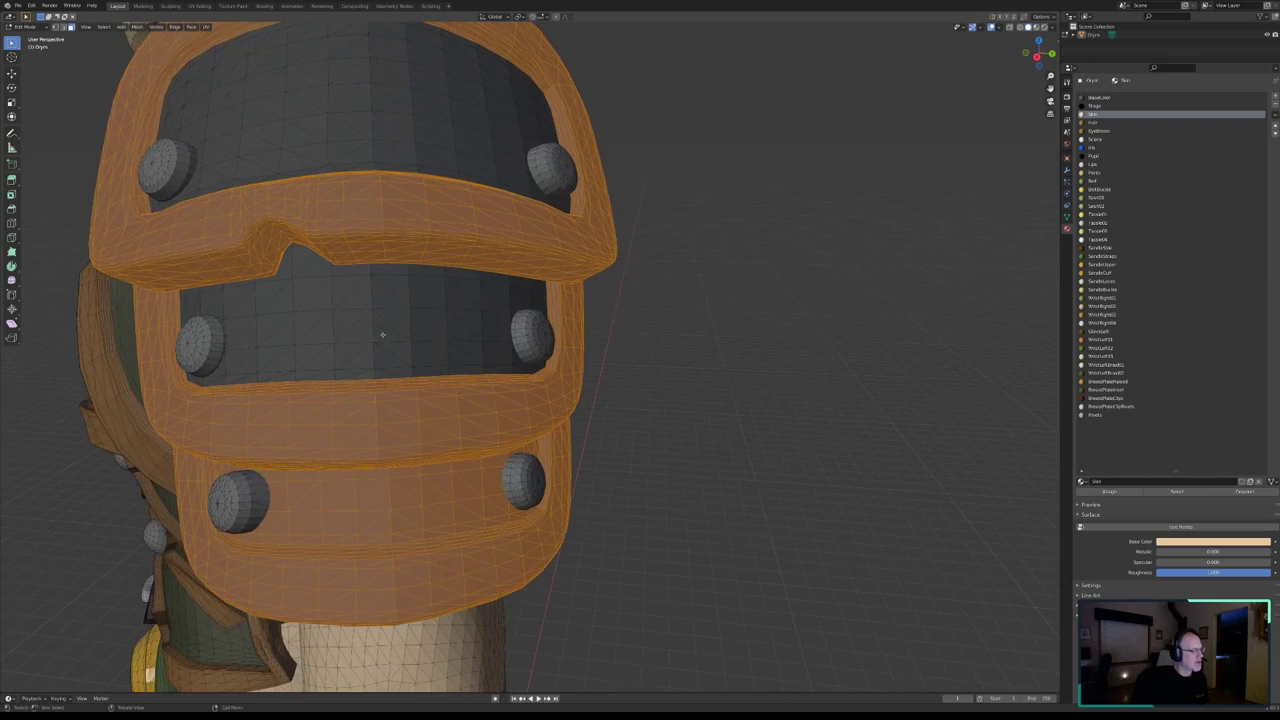
- Orbit beneath the pauldron and deselect the socket faces around the rivet
scroll(477, 275, up, 2)
middle_drag(477, 275, 443, 360)
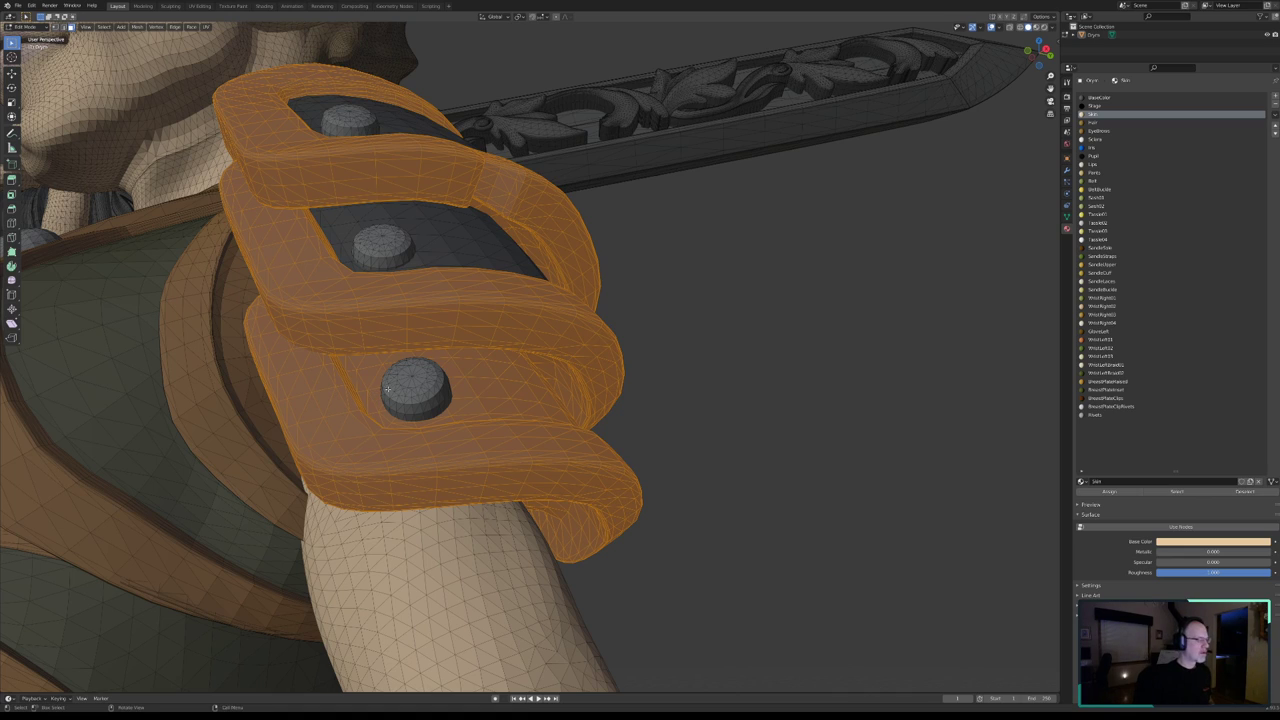
mouse_move(388, 389)
middle_down()
mouse_move(394, 399)
mouse_move(705, 262)
middle_up()
scroll(395, 400, up, 3)
scroll(395, 400, up, 3)
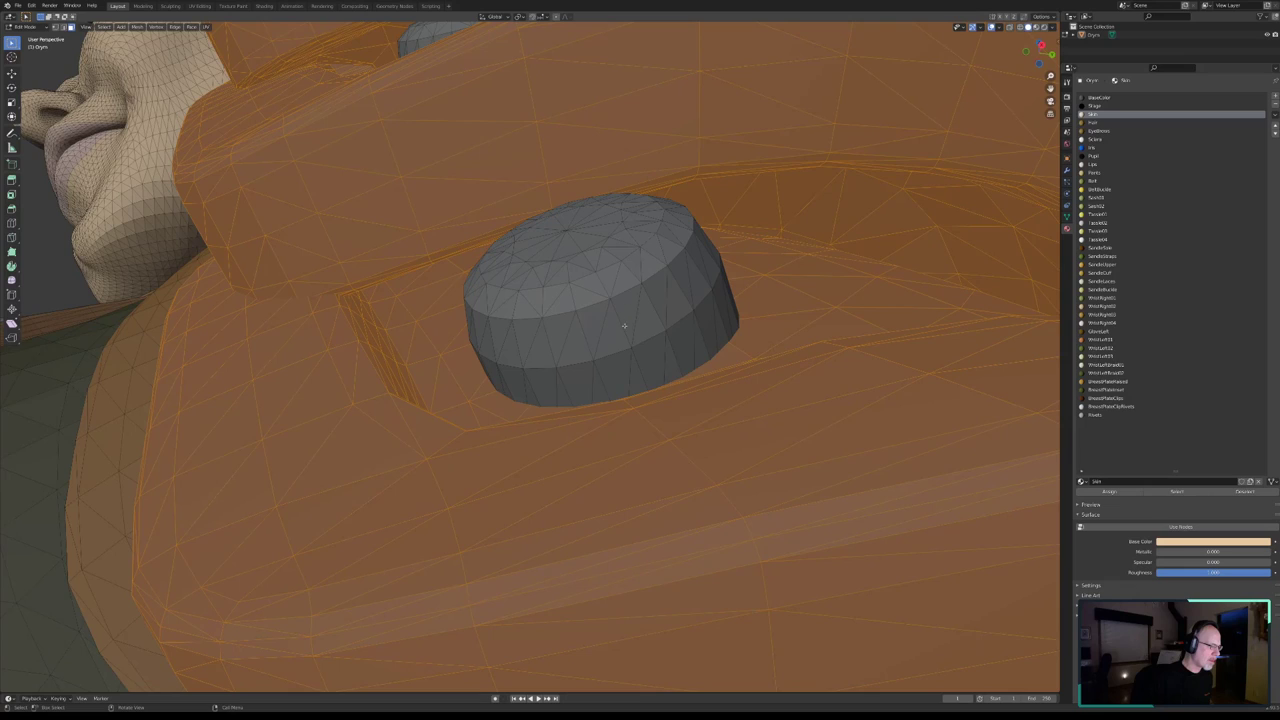
mouse_move(624, 325)
middle_down()
mouse_move(506, 366)
mouse_move(440, 246)
mouse_move(551, 198)
mouse_move(728, 206)
mouse_move(694, 334)
mouse_move(606, 363)
mouse_move(885, 277)
mouse_move(929, 277)
mouse_move(863, 194)
mouse_move(771, 137)
mouse_move(782, 134)
middle_up()
key(c)
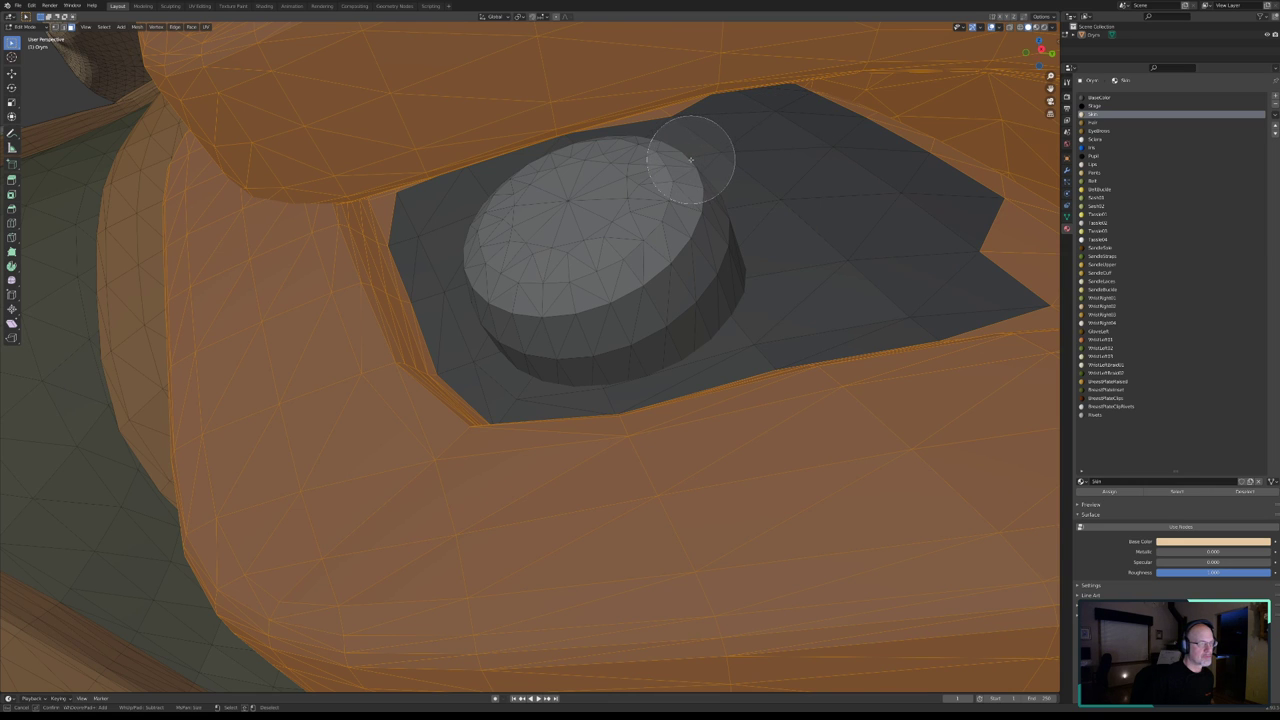
key(Escape)
scroll(544, 281, down, 3)
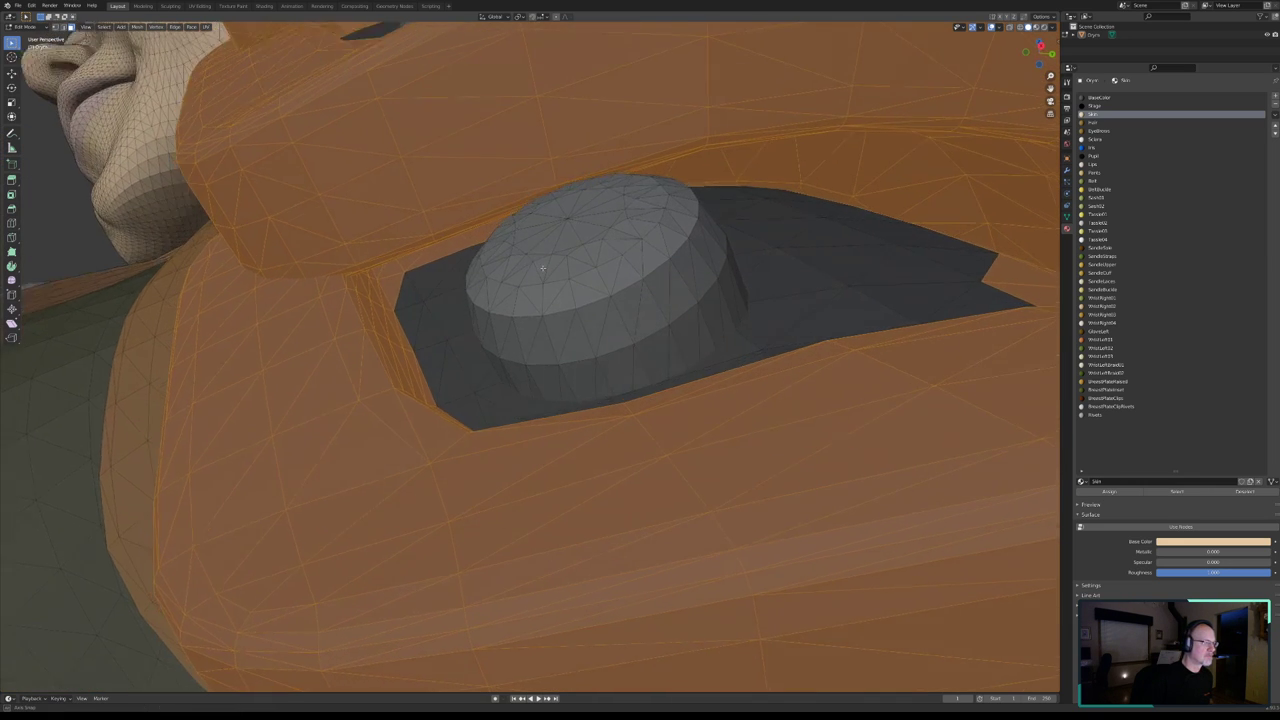
middle_drag(544, 281, 535, 278)
scroll(535, 278, up, 3)
middle_drag(481, 314, 484, 292)
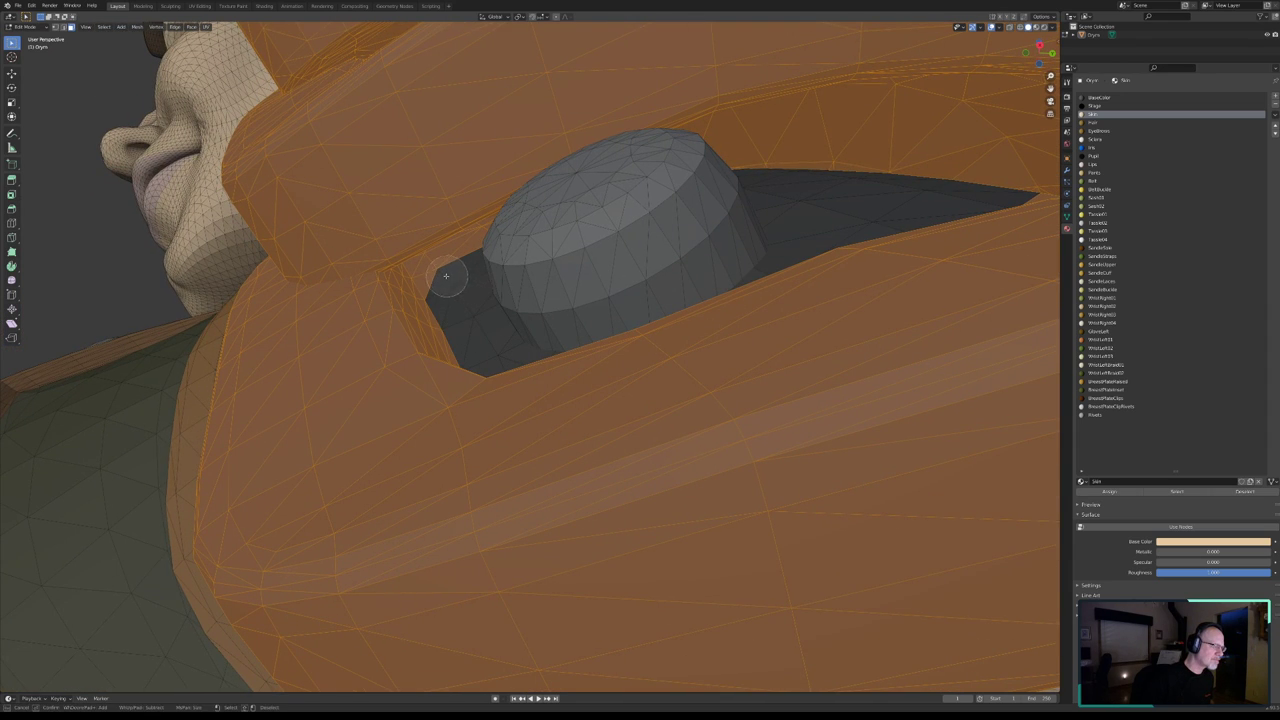
middle_drag(437, 270, 445, 265)
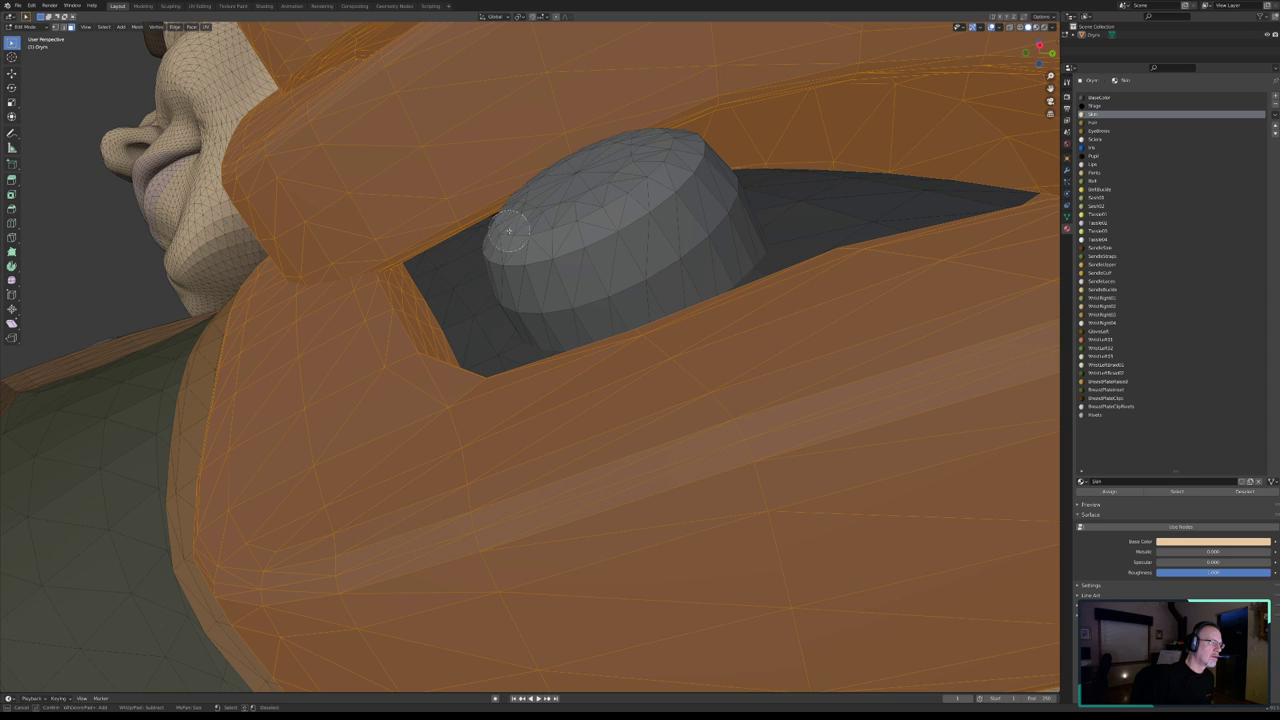
key(Escape)
- Deselect a large patch of recess faces plus the thin slivers along its edge
middle_drag(540, 250, 567, 238)
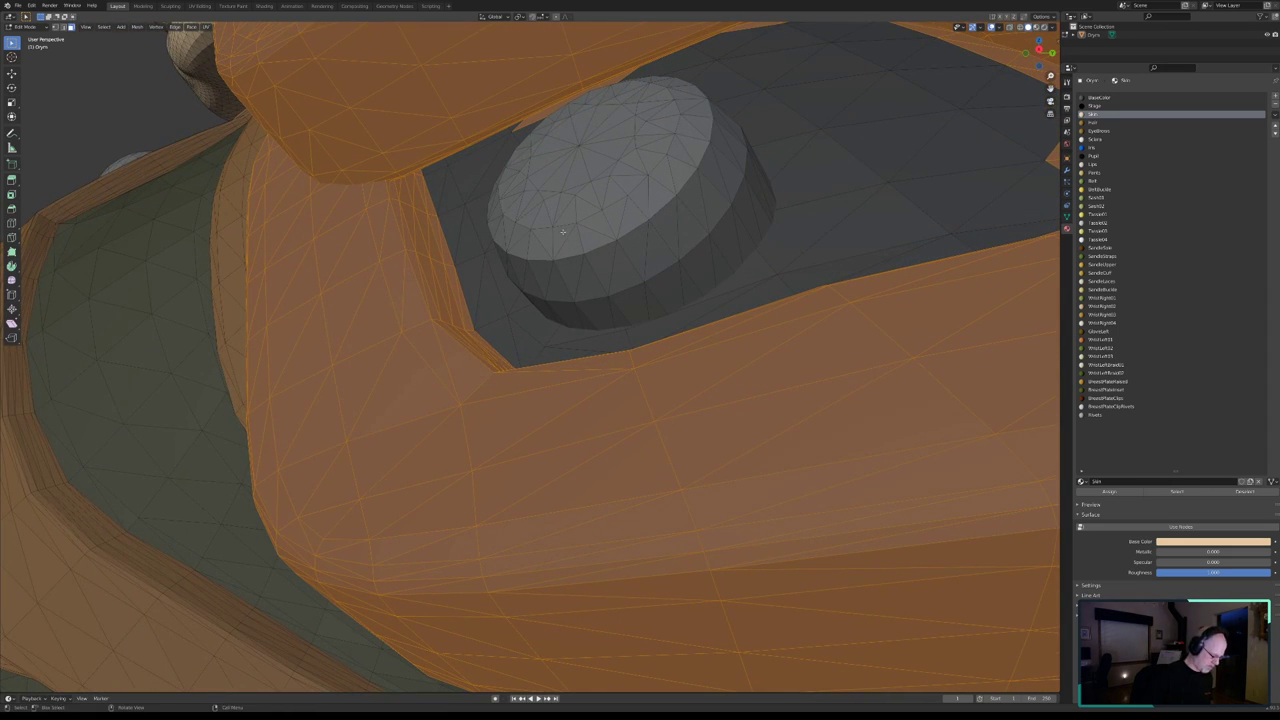
key(c)
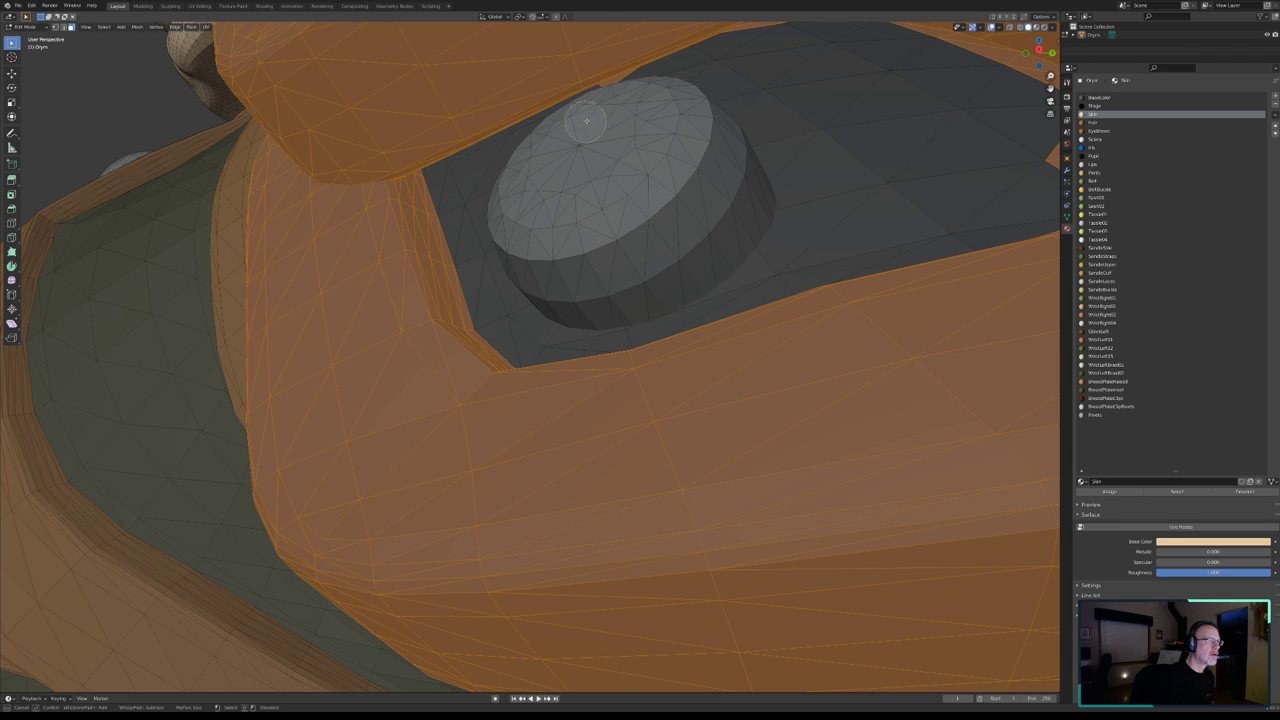
key(Escape)
mouse_move(720, 118)
middle_down()
mouse_move(733, 103)
mouse_move(700, 106)
mouse_move(642, 190)
middle_up()
key(c)
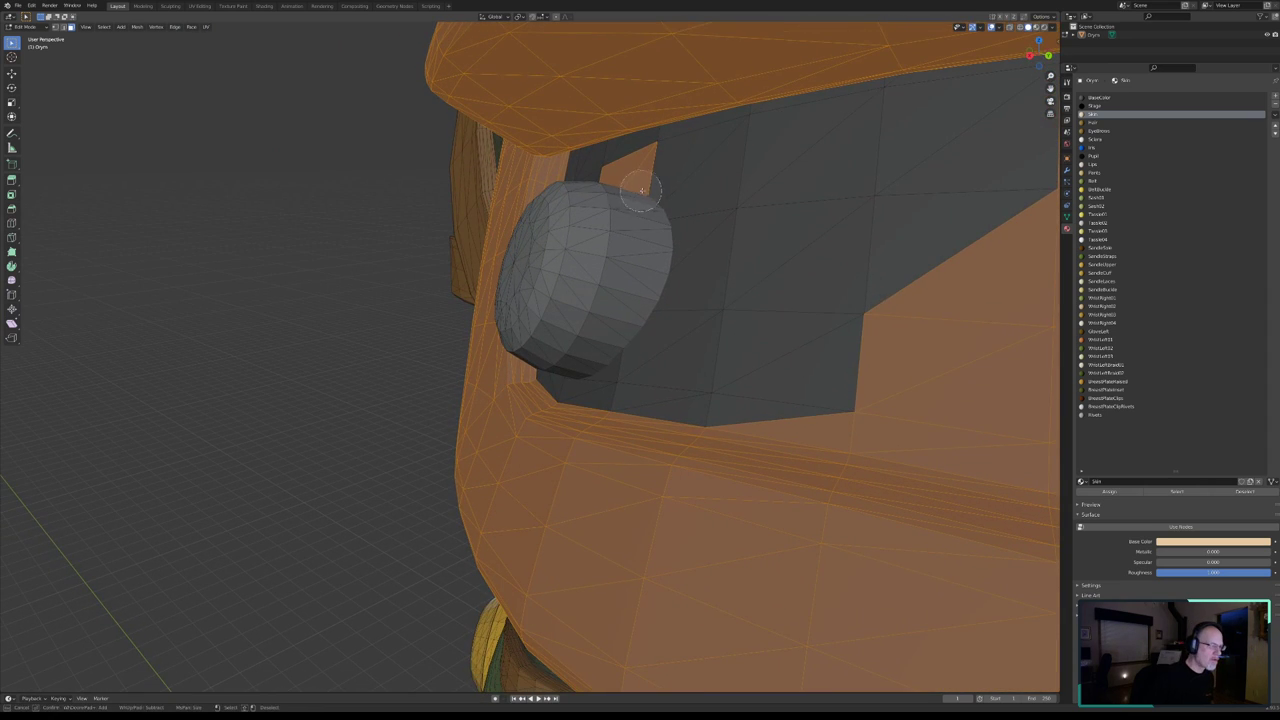
mouse_move(864, 405)
middle_down()
mouse_move(1029, 434)
mouse_move(1020, 349)
mouse_move(1048, 200)
middle_up()
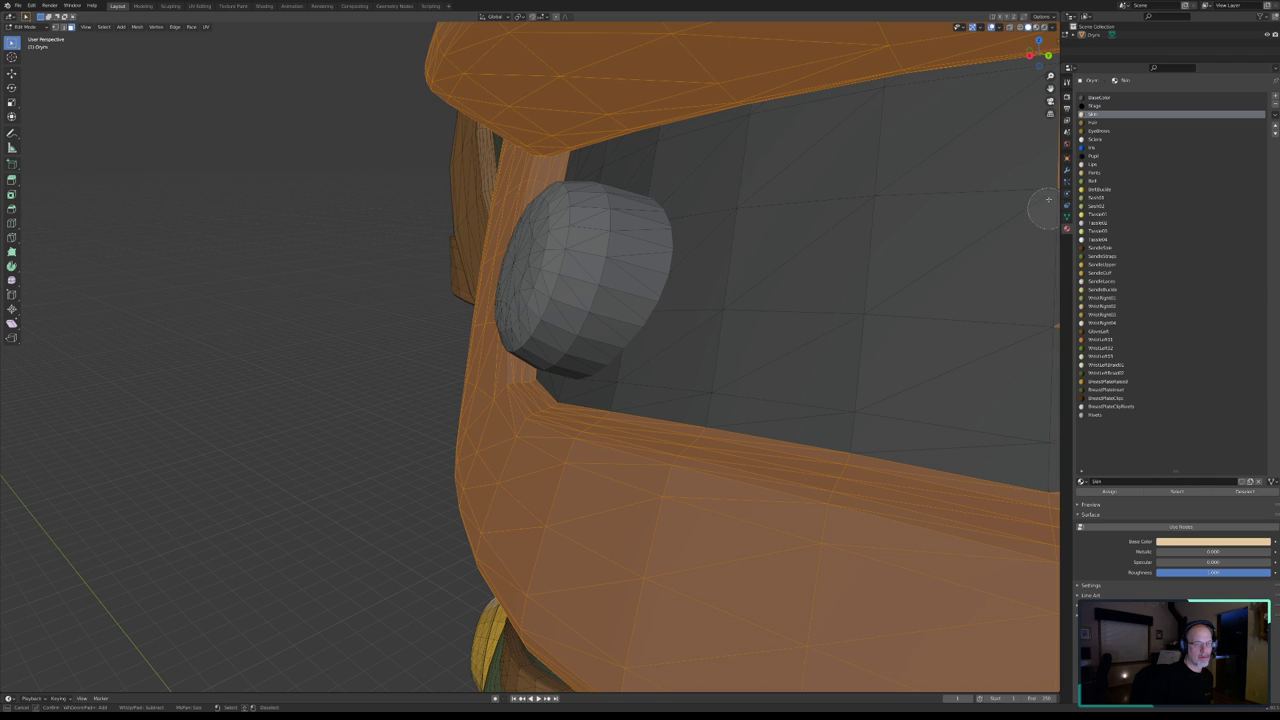
key(Escape)
mouse_move(849, 220)
middle_down()
mouse_move(837, 186)
mouse_move(830, 194)
middle_up()
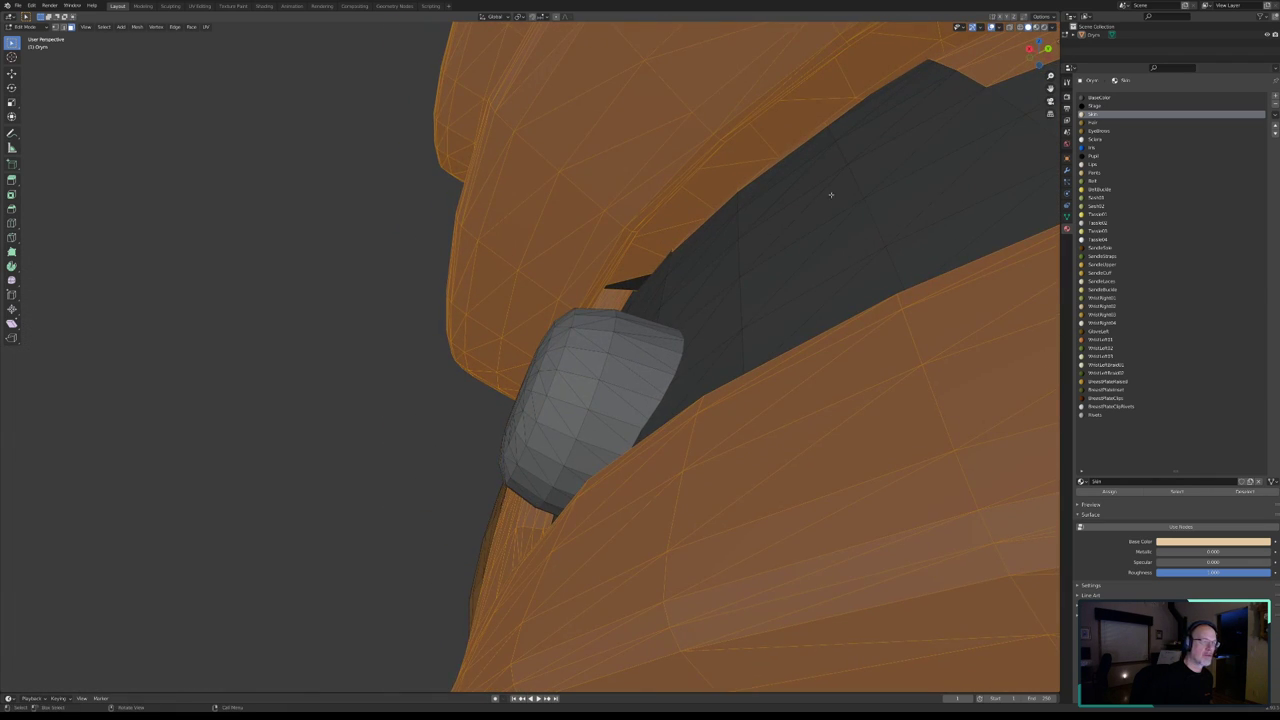
key(c)
click(629, 281)
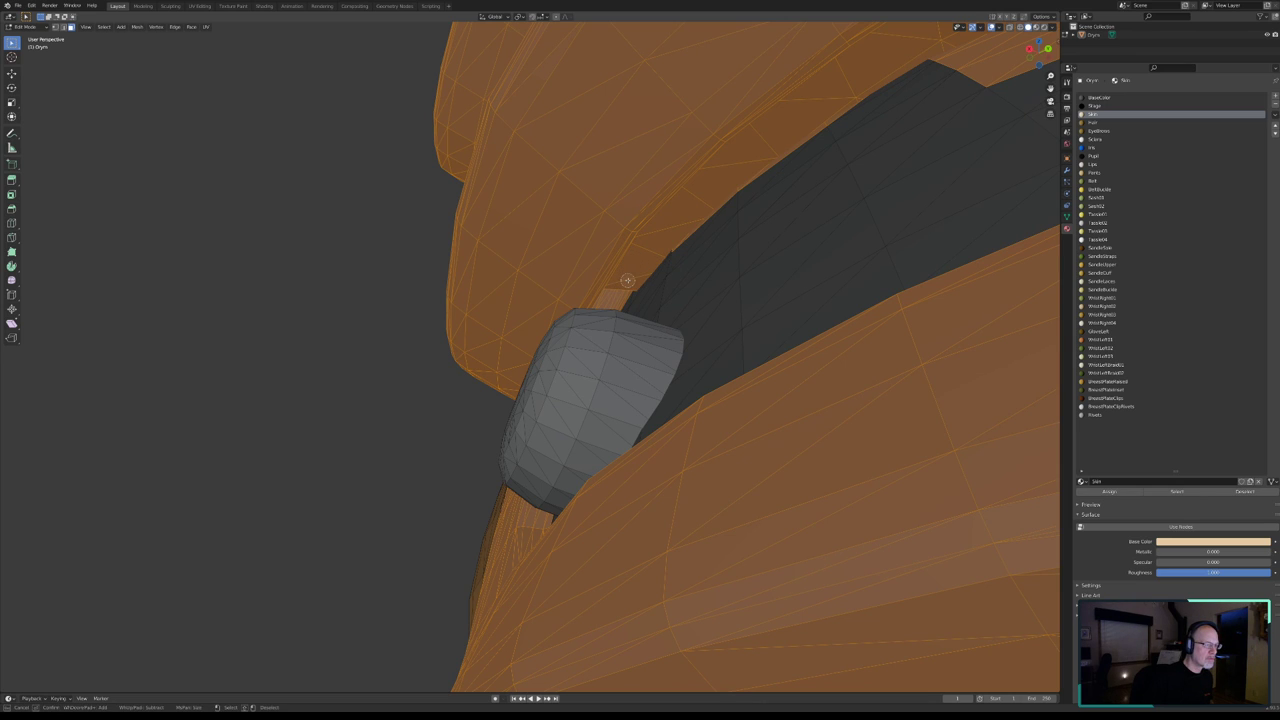
middle_drag(719, 256, 690, 252)
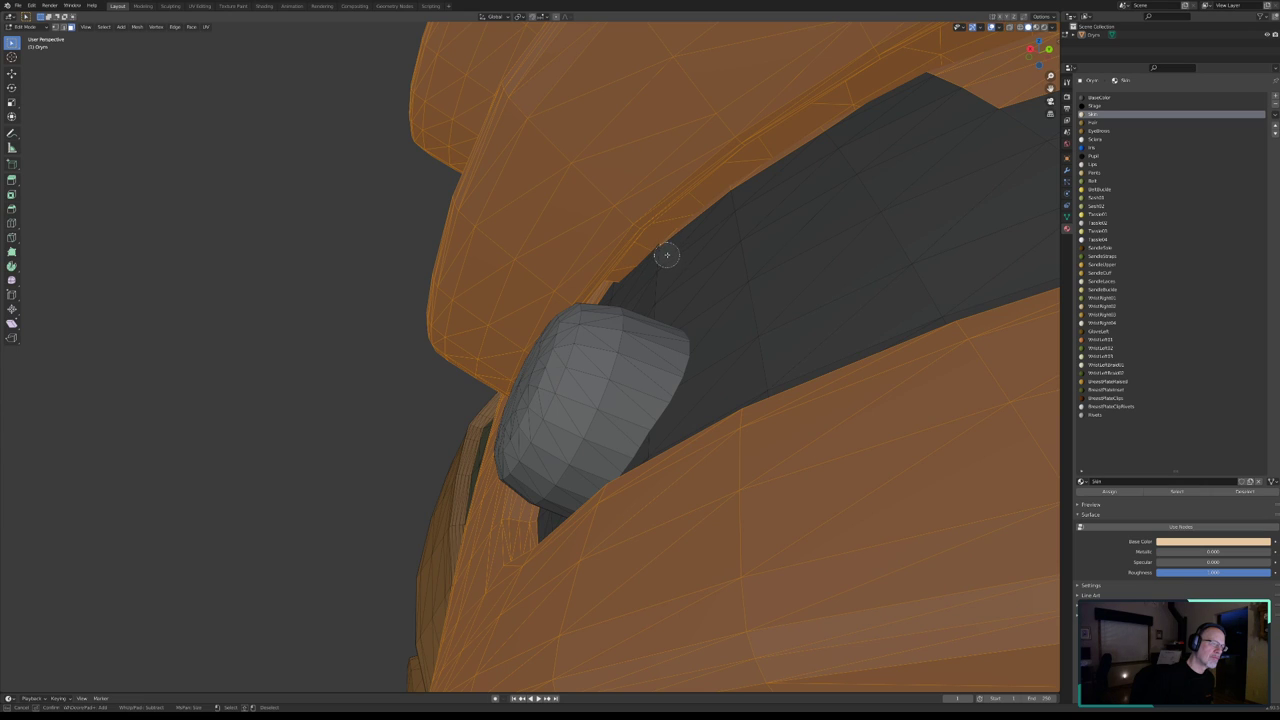
middle_click(671, 251)
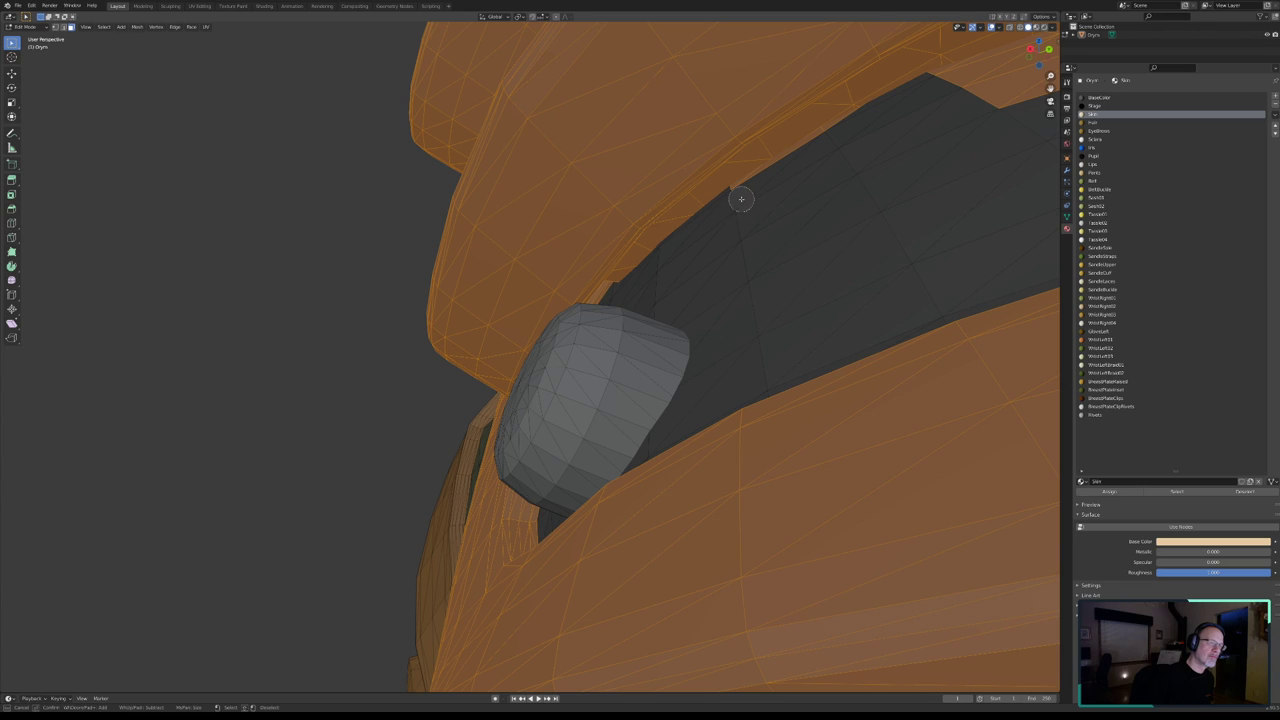
middle_click(860, 118)
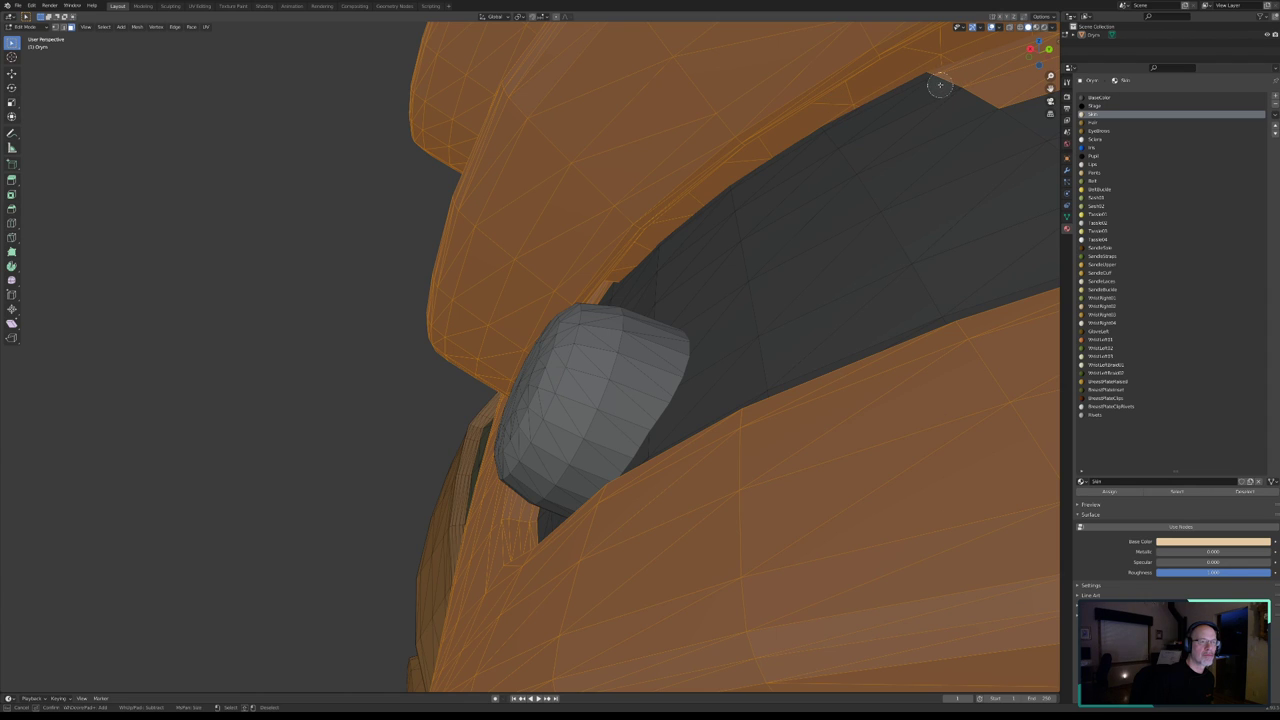
key(Escape)
- Deselect another recessed panel's faces, its thin lower strip, and the square and wedge faces
mouse_move(975, 123)
middle_down()
mouse_move(1008, 116)
mouse_move(1006, 134)
mouse_move(614, 211)
mouse_move(768, 220)
mouse_move(423, 209)
mouse_move(433, 224)
mouse_move(491, 191)
middle_up()
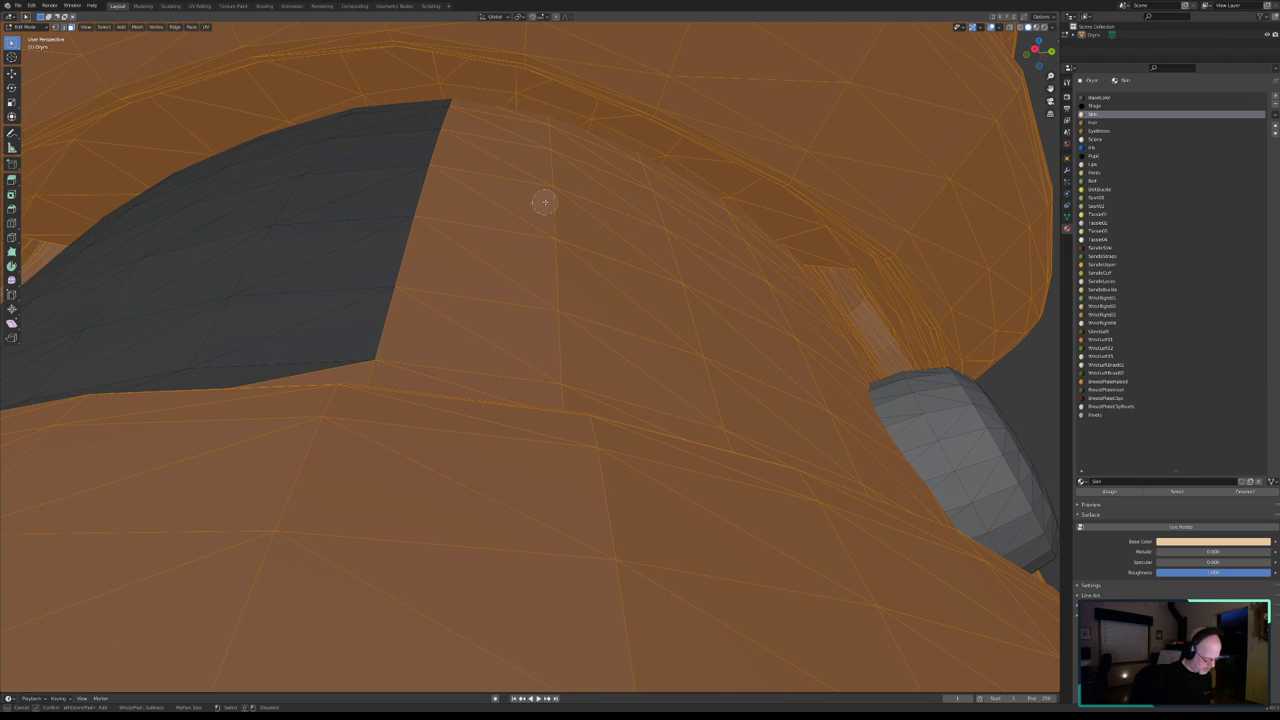
key(c)
mouse_move(540, 150)
middle_down()
mouse_move(709, 223)
mouse_move(672, 374)
mouse_move(554, 378)
middle_up()
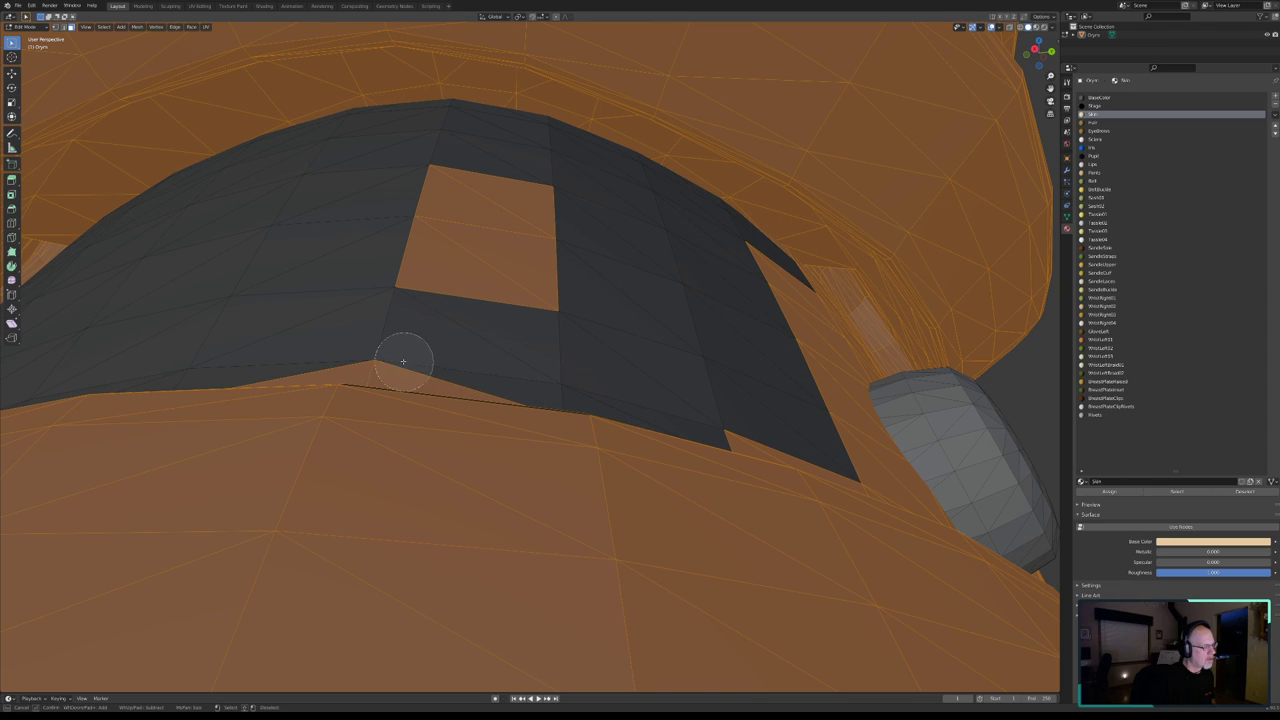
middle_drag(403, 360, 389, 363)
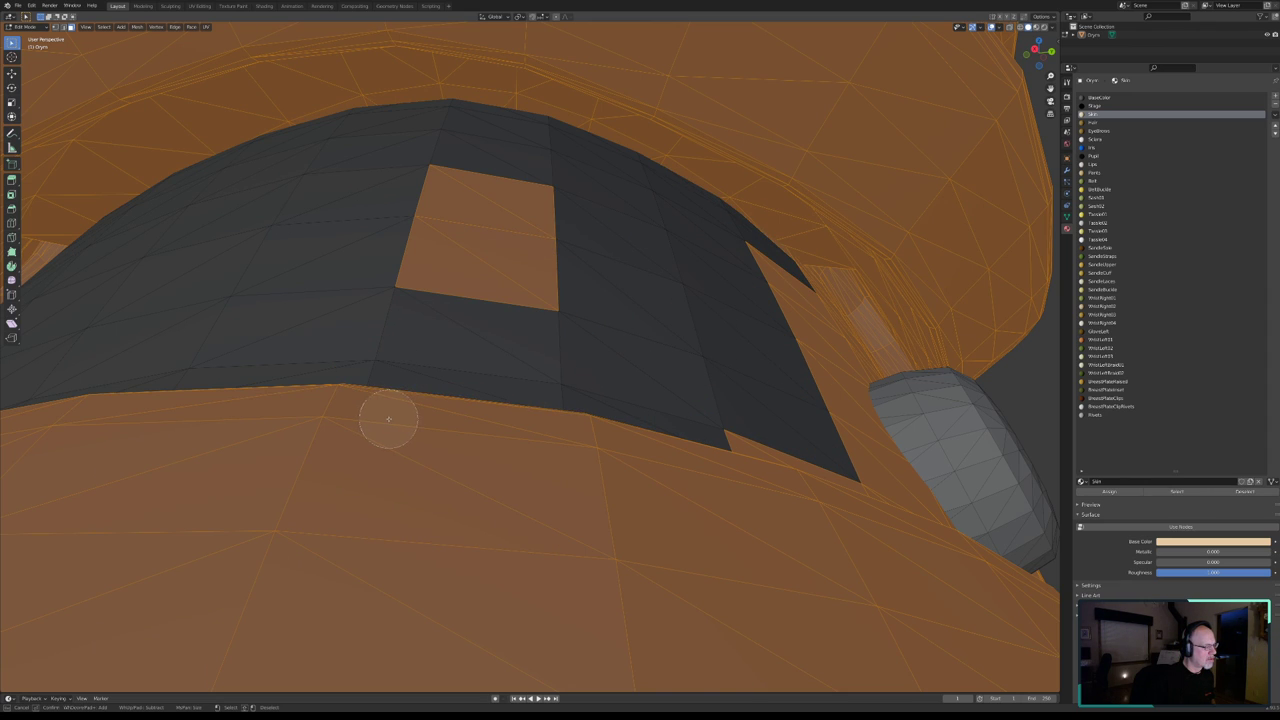
mouse_move(500, 276)
middle_down()
mouse_move(490, 254)
mouse_move(526, 200)
middle_up()
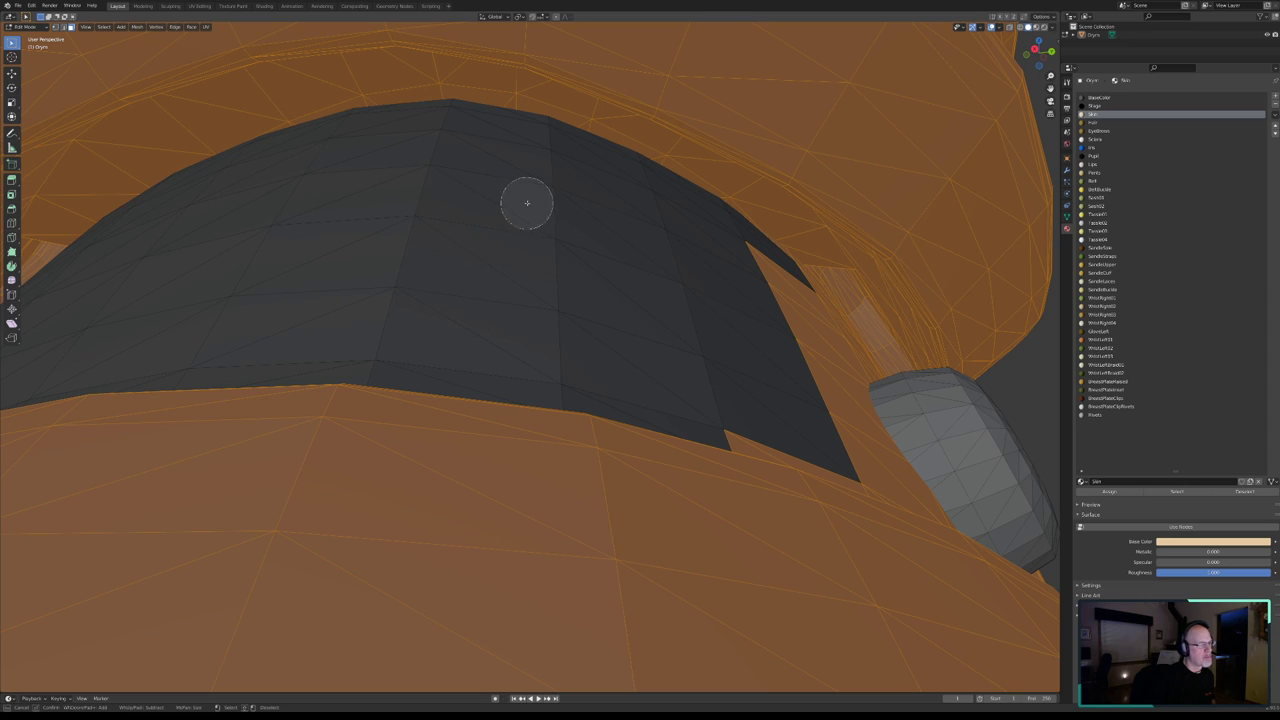
mouse_move(723, 269)
middle_down()
mouse_move(743, 269)
mouse_move(789, 398)
mouse_move(740, 409)
mouse_move(914, 468)
middle_up()
right_click(837, 384)
- Deselect the faces around the lower right of the next panel's rivet
middle_drag(837, 384, 798, 377)
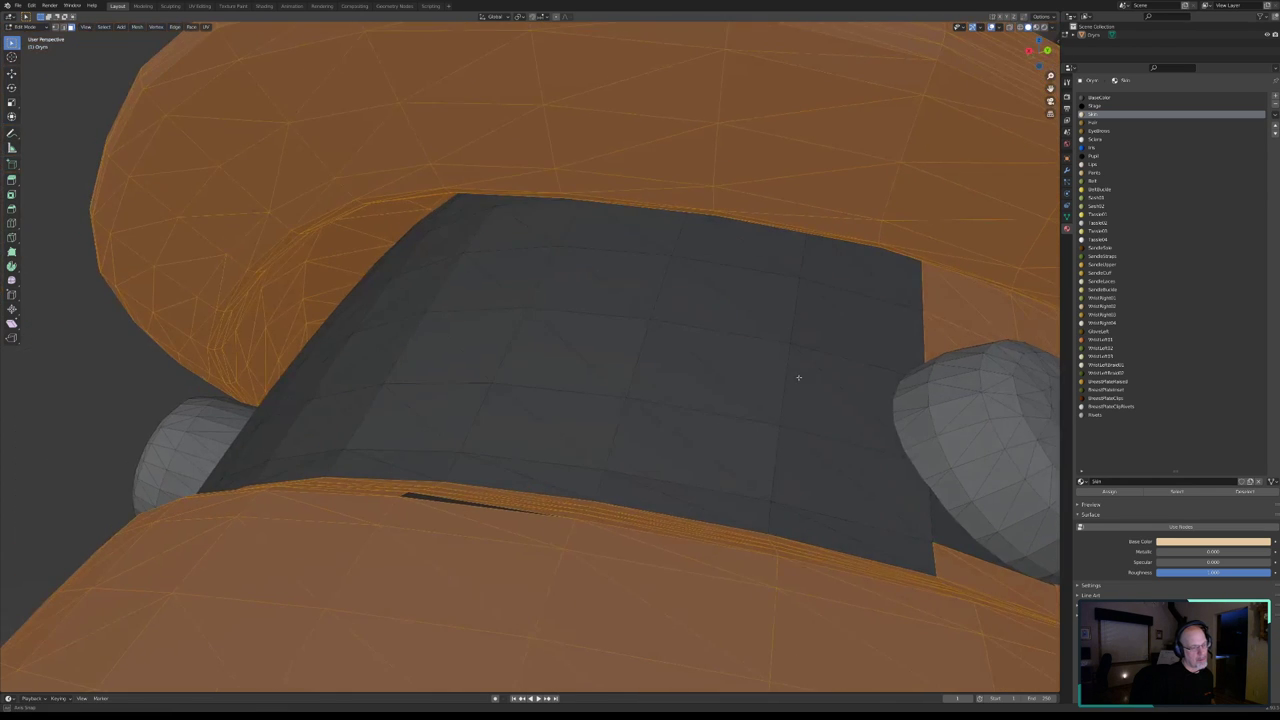
mouse_move(882, 395)
middle_down()
mouse_move(794, 417)
mouse_move(537, 406)
middle_up()
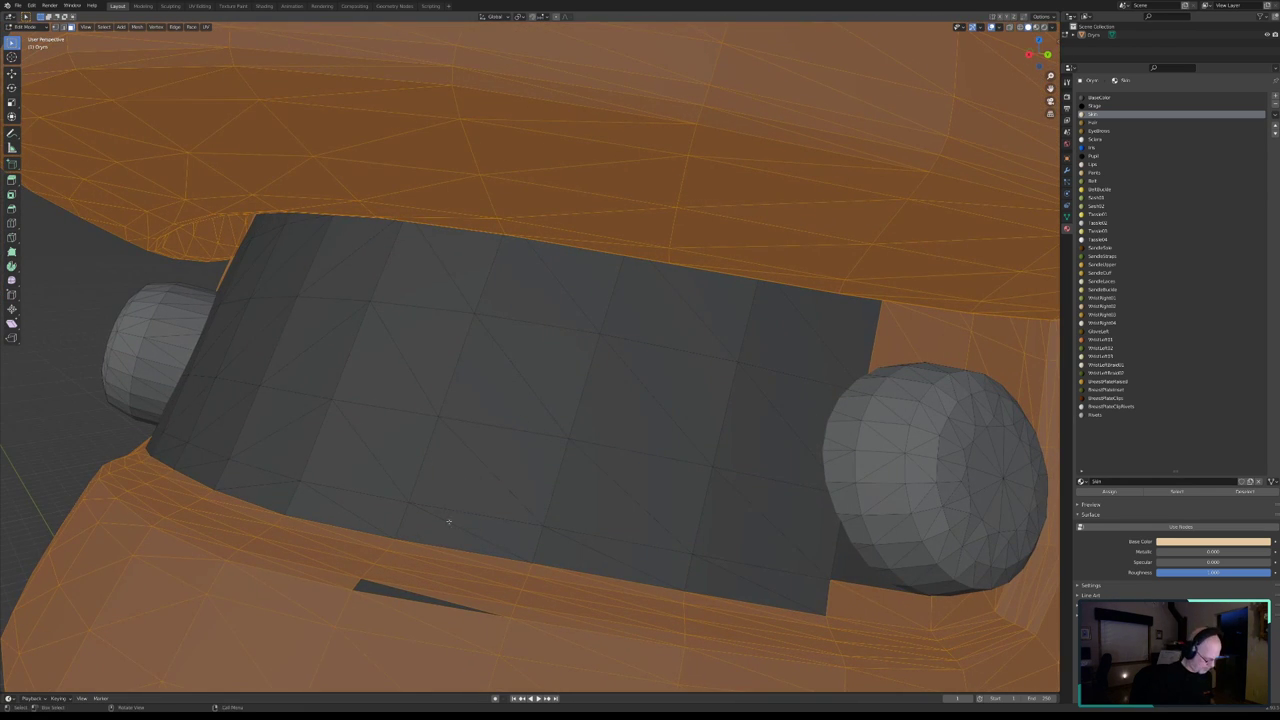
key(c)
click(375, 593)
right_click(776, 473)
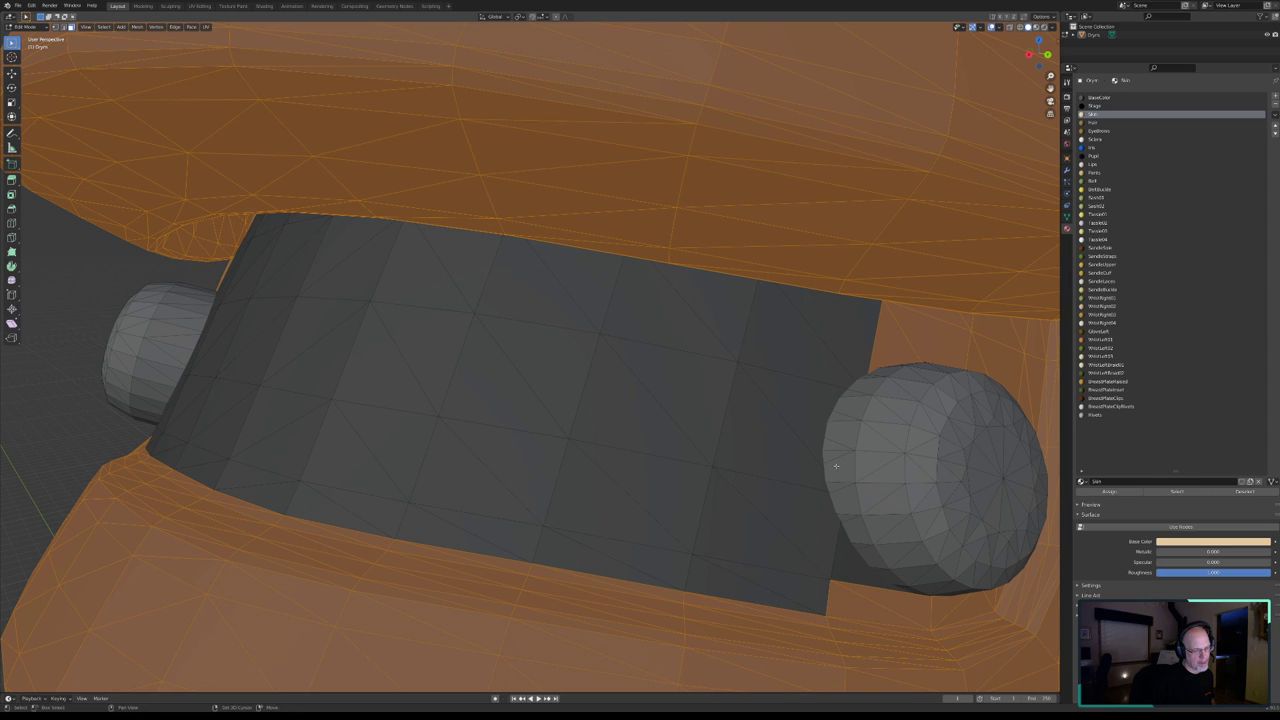
middle_drag(836, 465, 546, 430)
key(c)
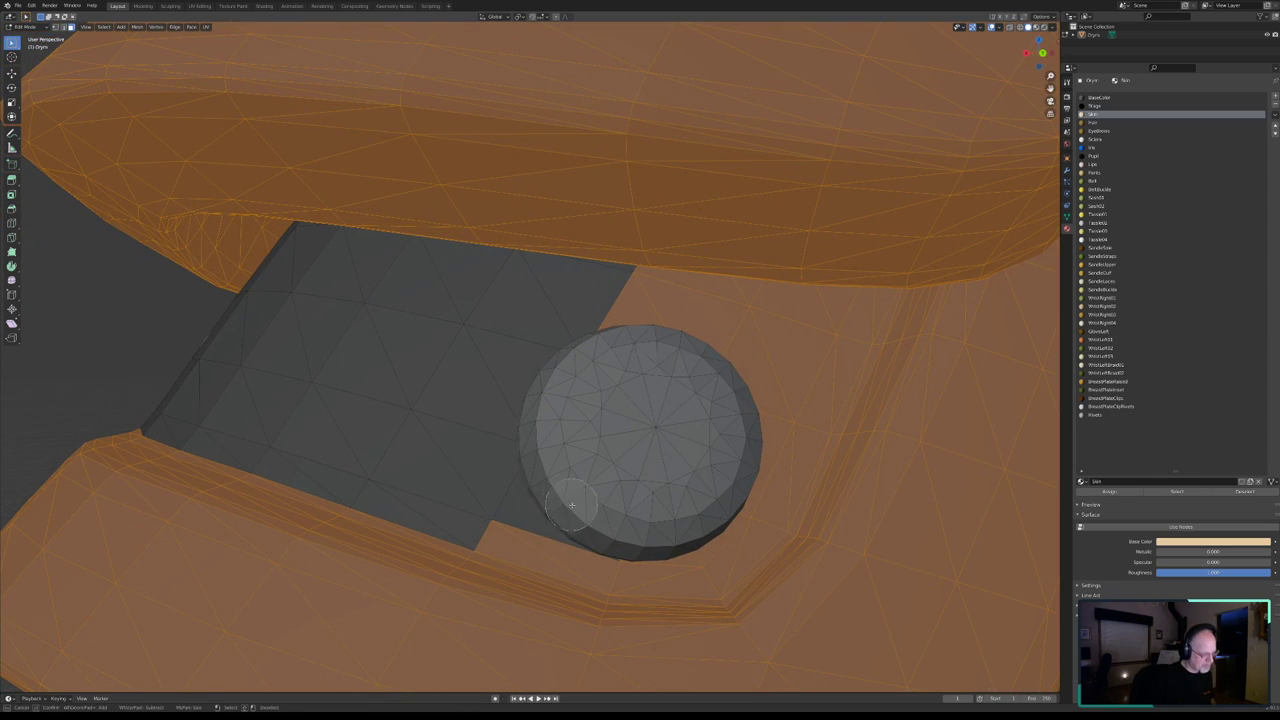
mouse_move(565, 540)
middle_down()
mouse_move(700, 545)
mouse_move(734, 513)
mouse_move(771, 428)
mouse_move(771, 486)
mouse_move(730, 475)
mouse_move(700, 445)
mouse_move(737, 500)
mouse_move(756, 462)
mouse_move(680, 400)
middle_up()
key(Escape)
- Deselect the last faces along the pit's right edge and upper notch
key(c)
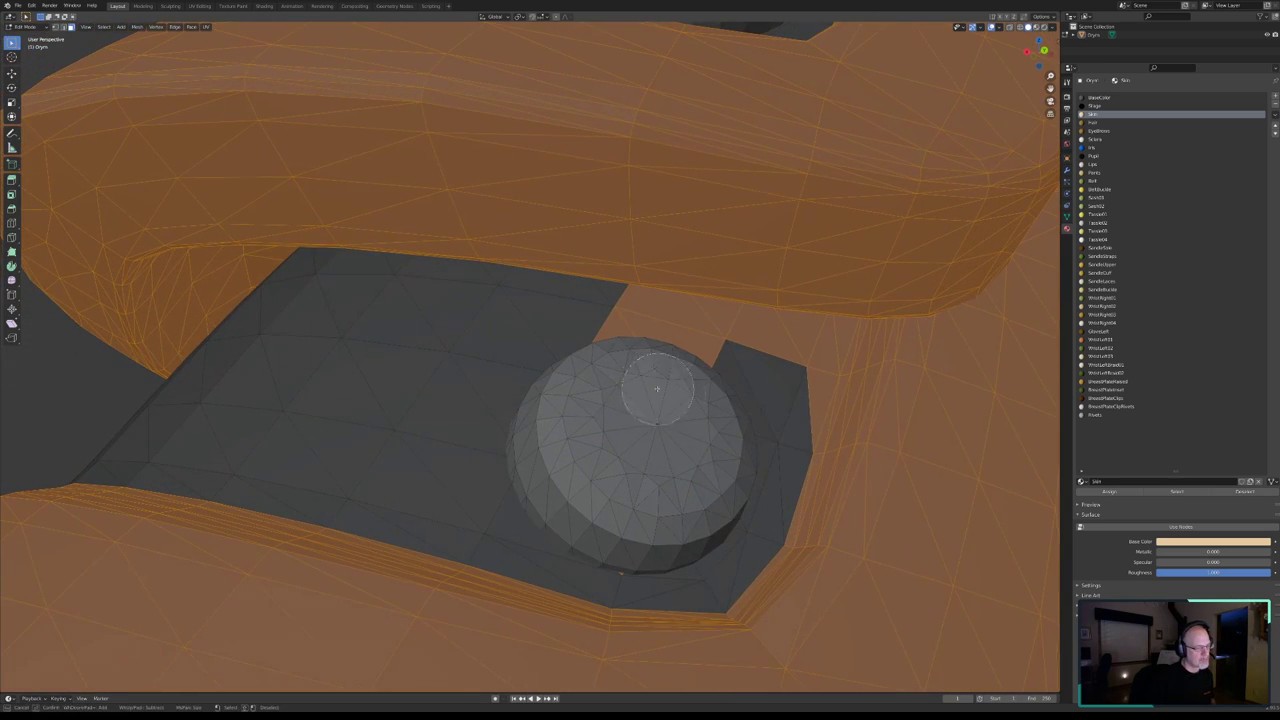
scroll(794, 357, up, 4)
mouse_move(823, 343)
middle_down()
mouse_move(791, 394)
mouse_move(783, 369)
mouse_move(757, 357)
middle_up()
mouse_move(658, 317)
middle_down()
mouse_move(666, 306)
mouse_move(809, 340)
mouse_move(817, 354)
middle_up()
right_click(794, 364)
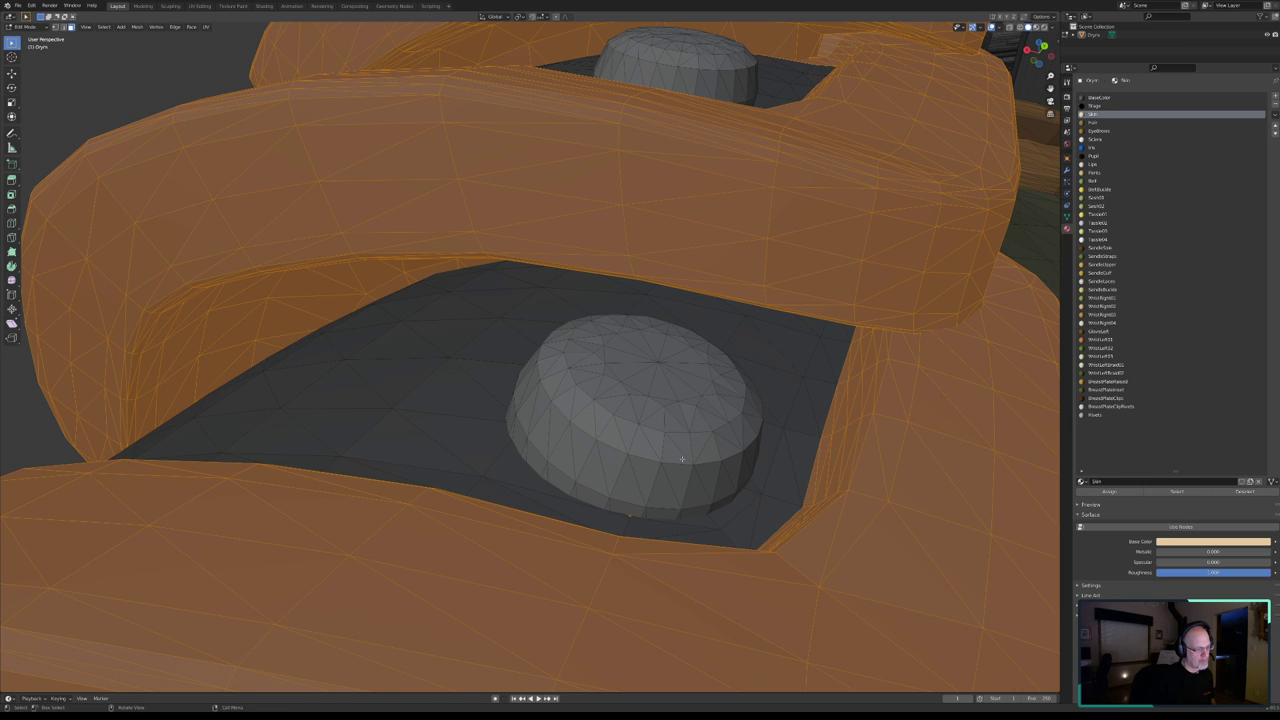
mouse_move(595, 451)
middle_down()
mouse_move(482, 408)
mouse_move(505, 430)
mouse_move(328, 410)
mouse_move(306, 348)
mouse_move(429, 362)
mouse_move(579, 303)
mouse_move(516, 344)
mouse_move(435, 318)
mouse_move(371, 327)
middle_up()
scroll(500, 449, down, 5)
- Add a new material slot with a new material named ShoulderPlateRaised
scroll(371, 327, down, 3)
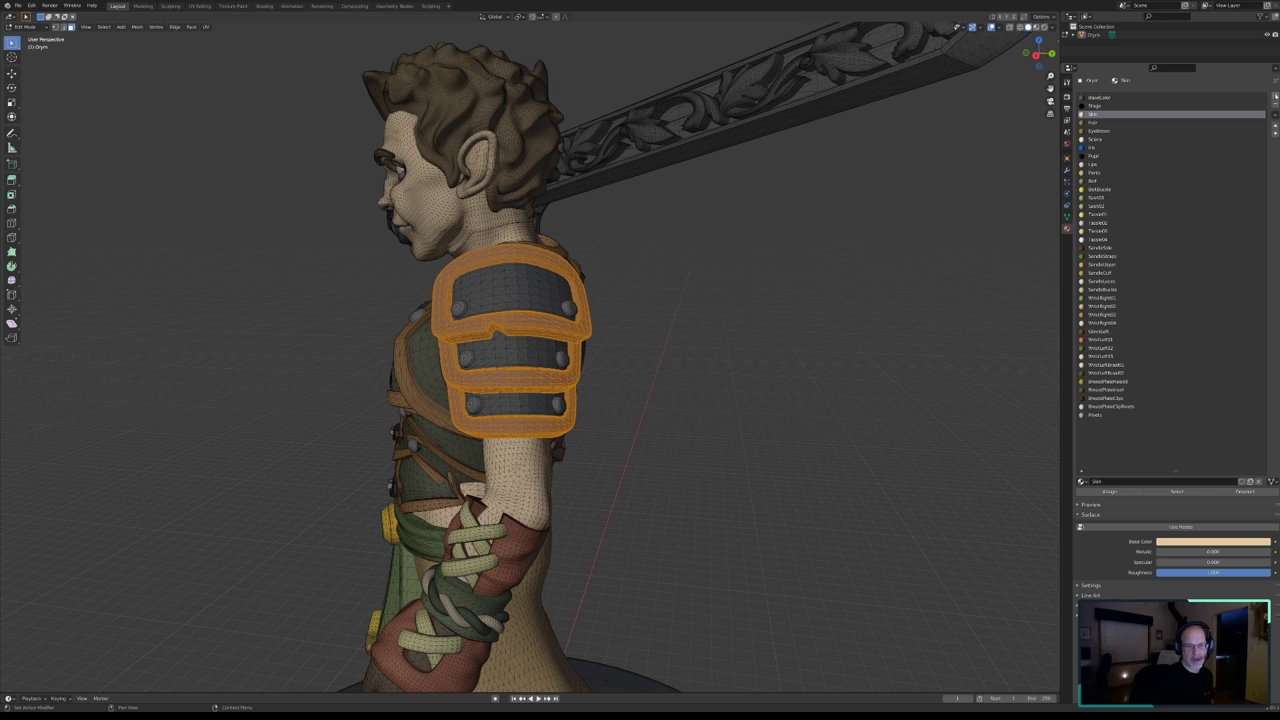
click(1274, 96)
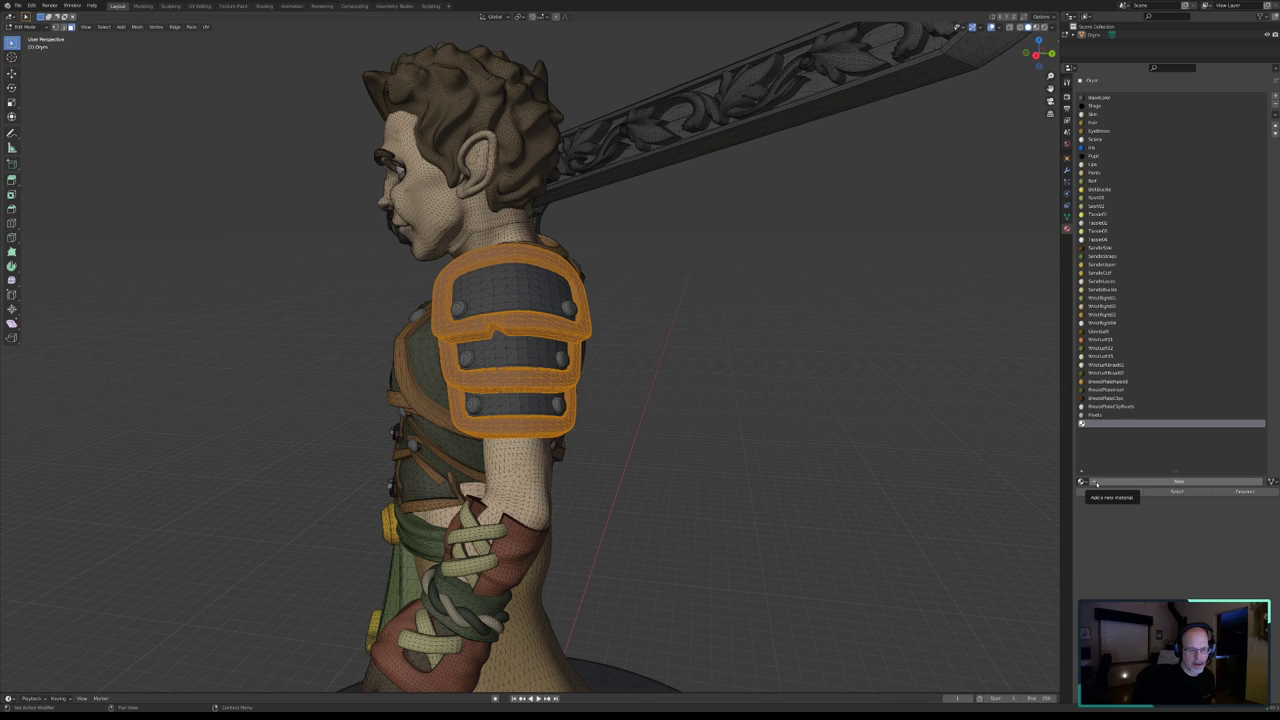
click(1095, 483)
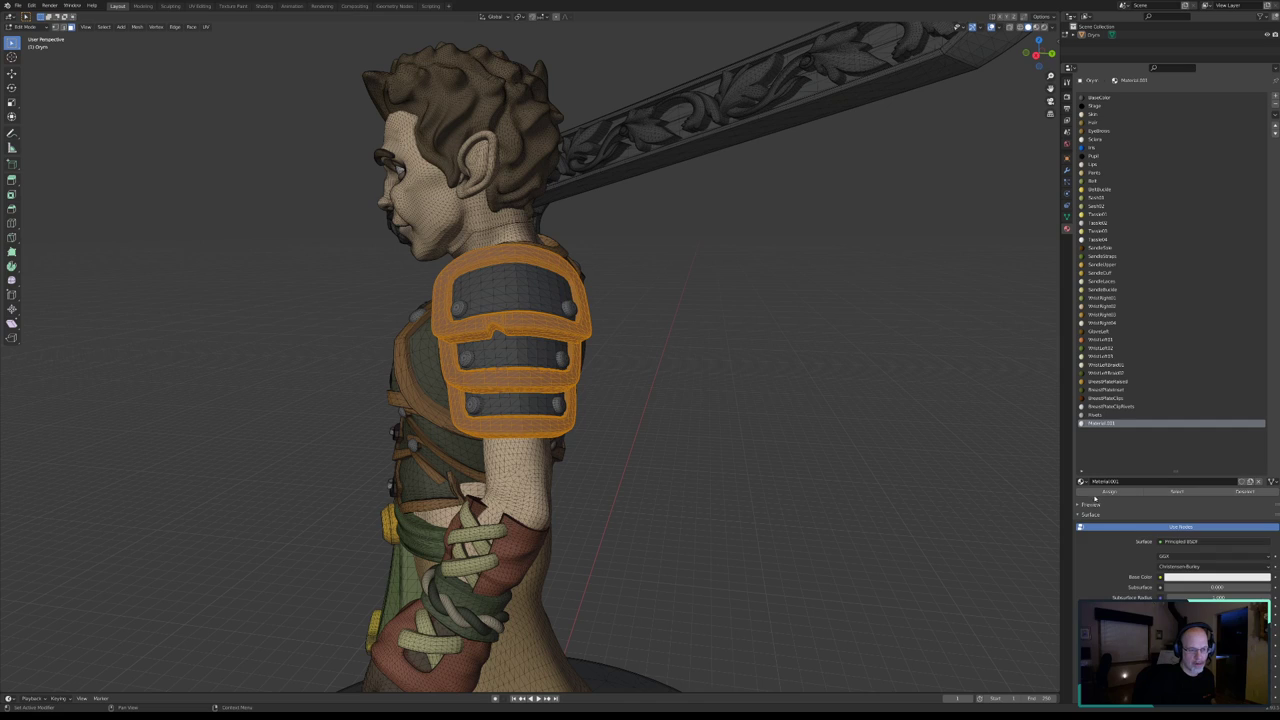
click(1120, 481)
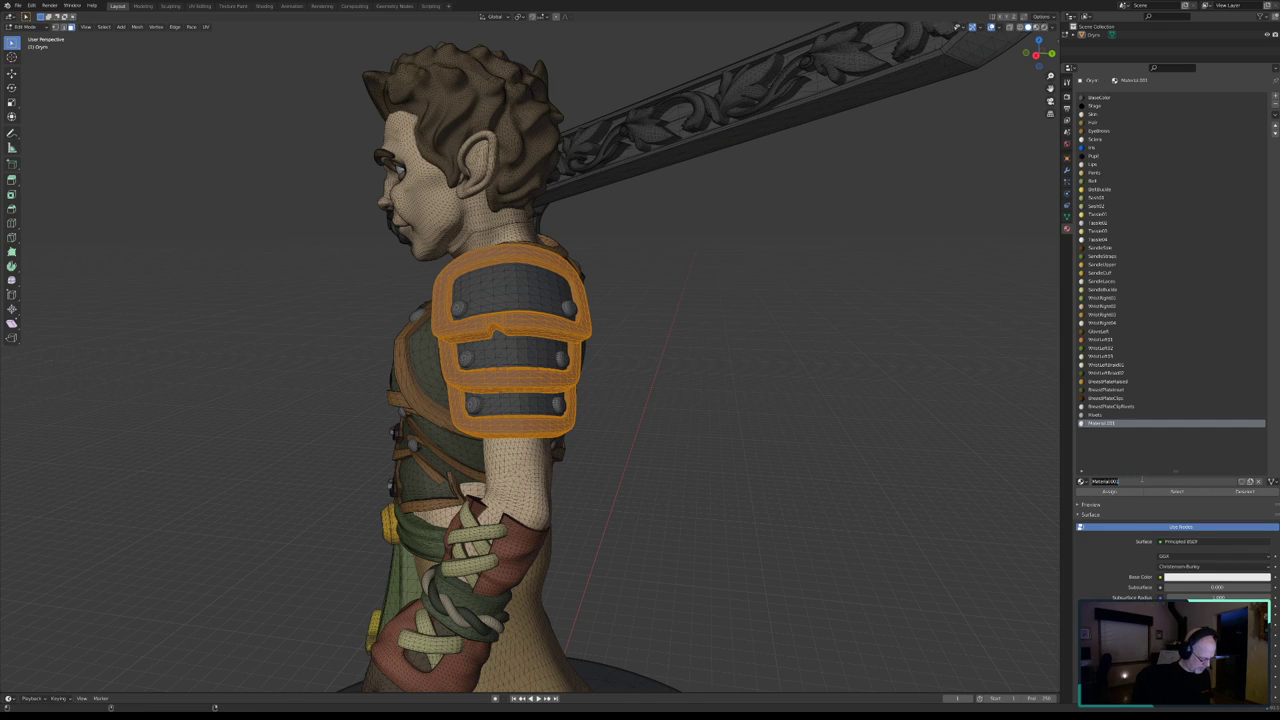
text(e)
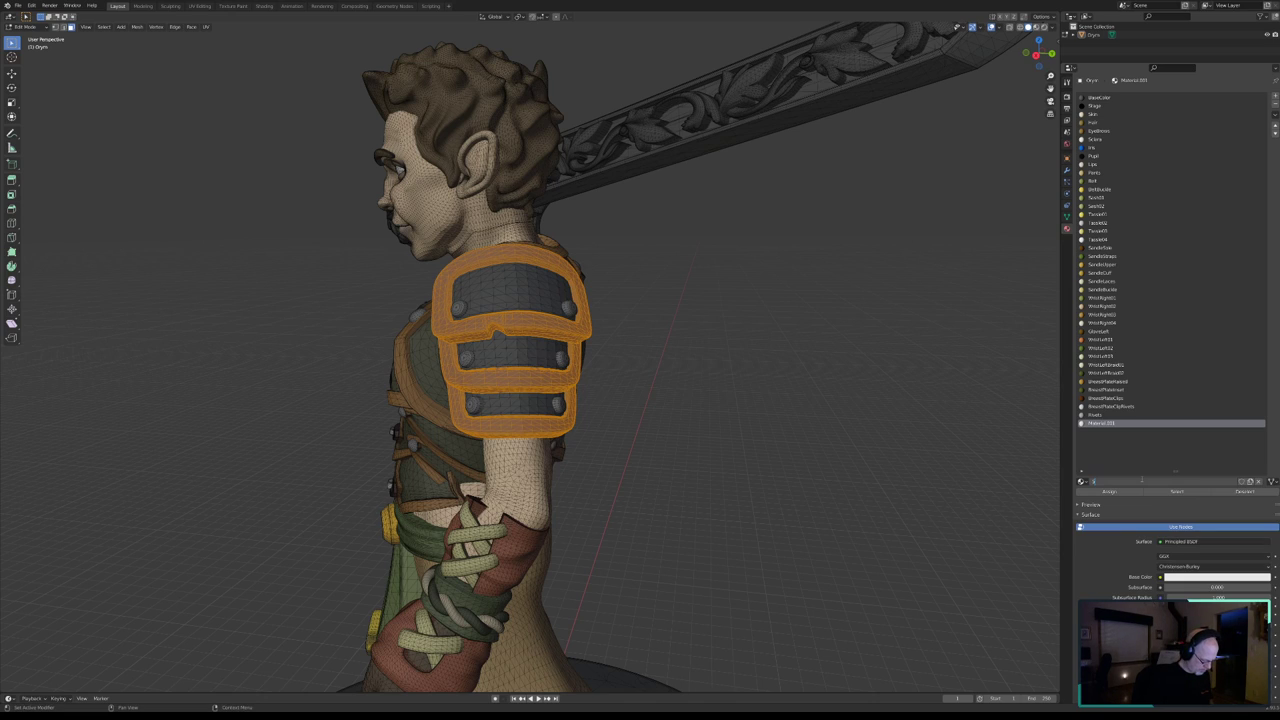
text(lderPlateHandel)
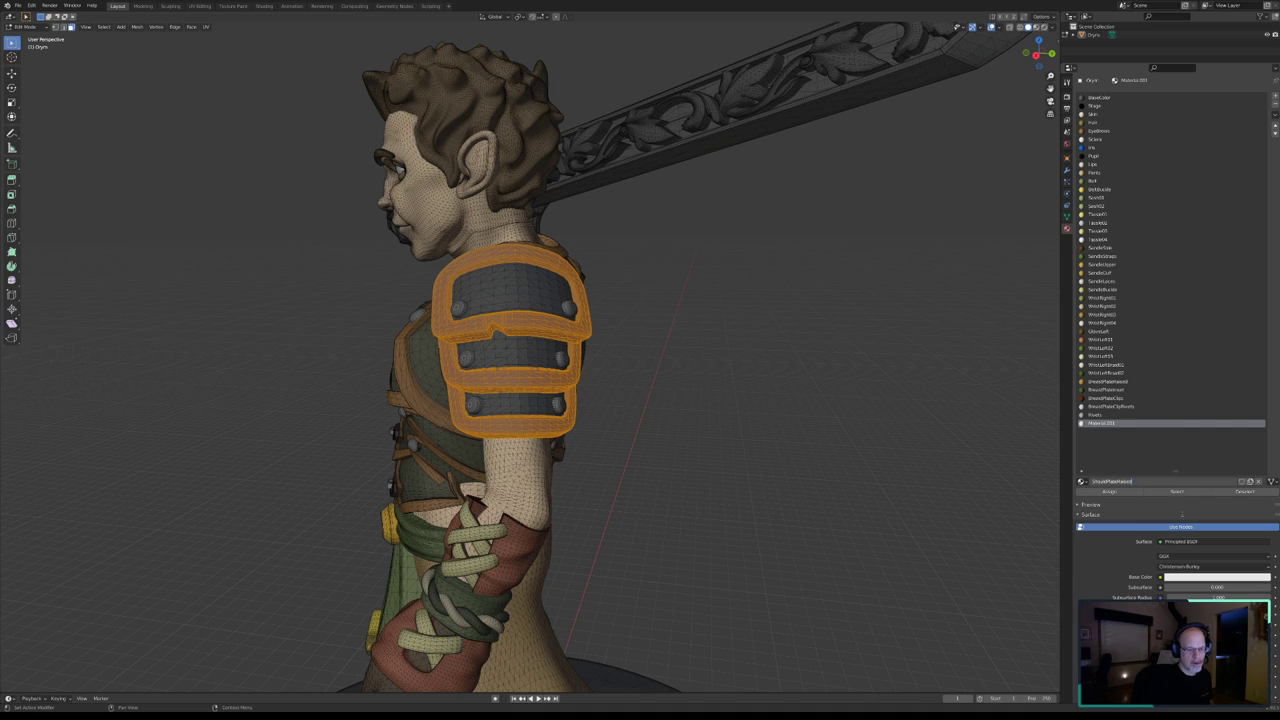
key(Return)
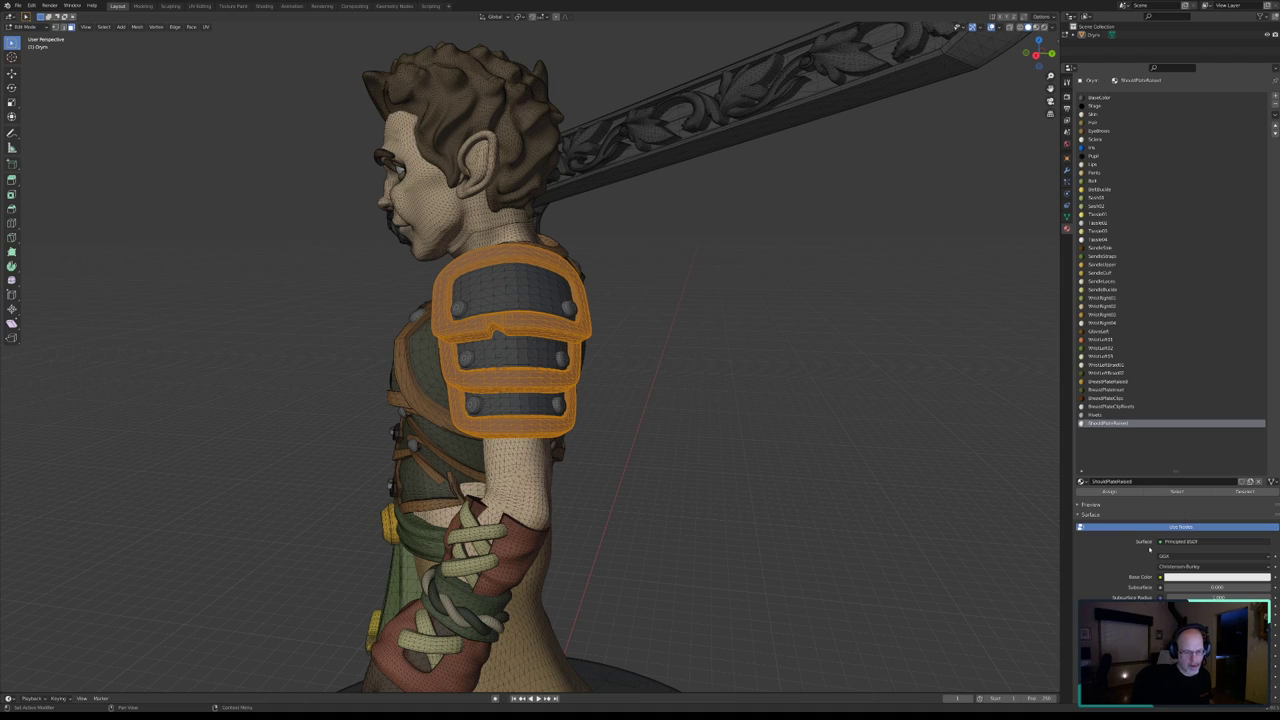
- Disable nodes for the material and set Specular 0 and Roughness 1
click(1192, 528)
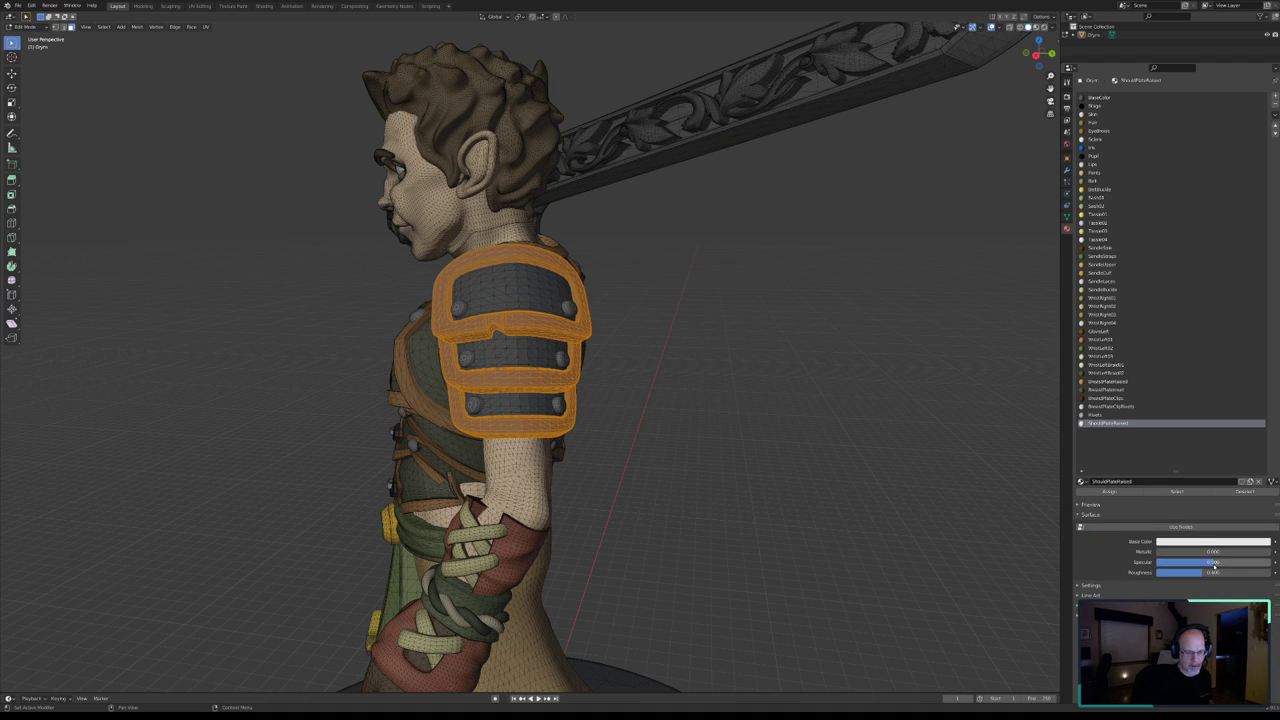
click(1214, 563)
text(0.146)
key(Return)
mouse_move(1214, 563)
mouse_down()
mouse_move(1160, 563)
mouse_move(1270, 573)
mouse_up()
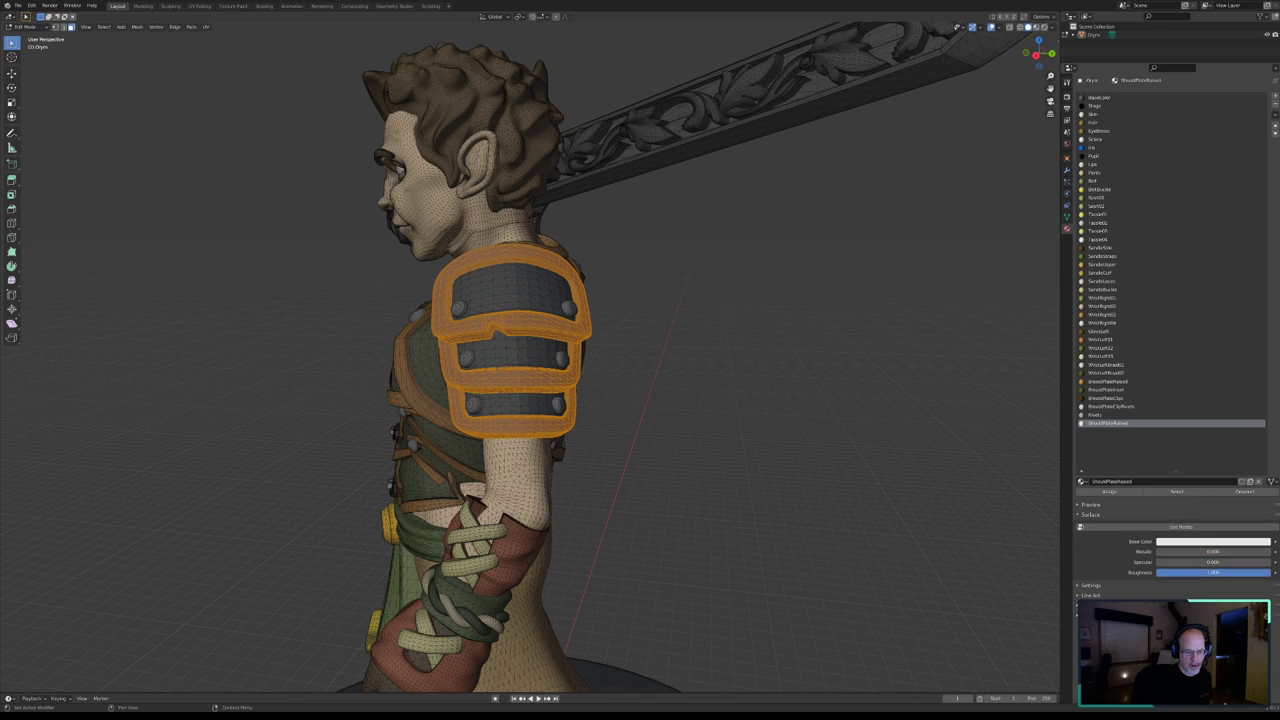
- Eyedrop an olive-green base colour, assign it to the raised faces, then deselect them
click(1220, 543)
click(1261, 505)
click(1084, 390)
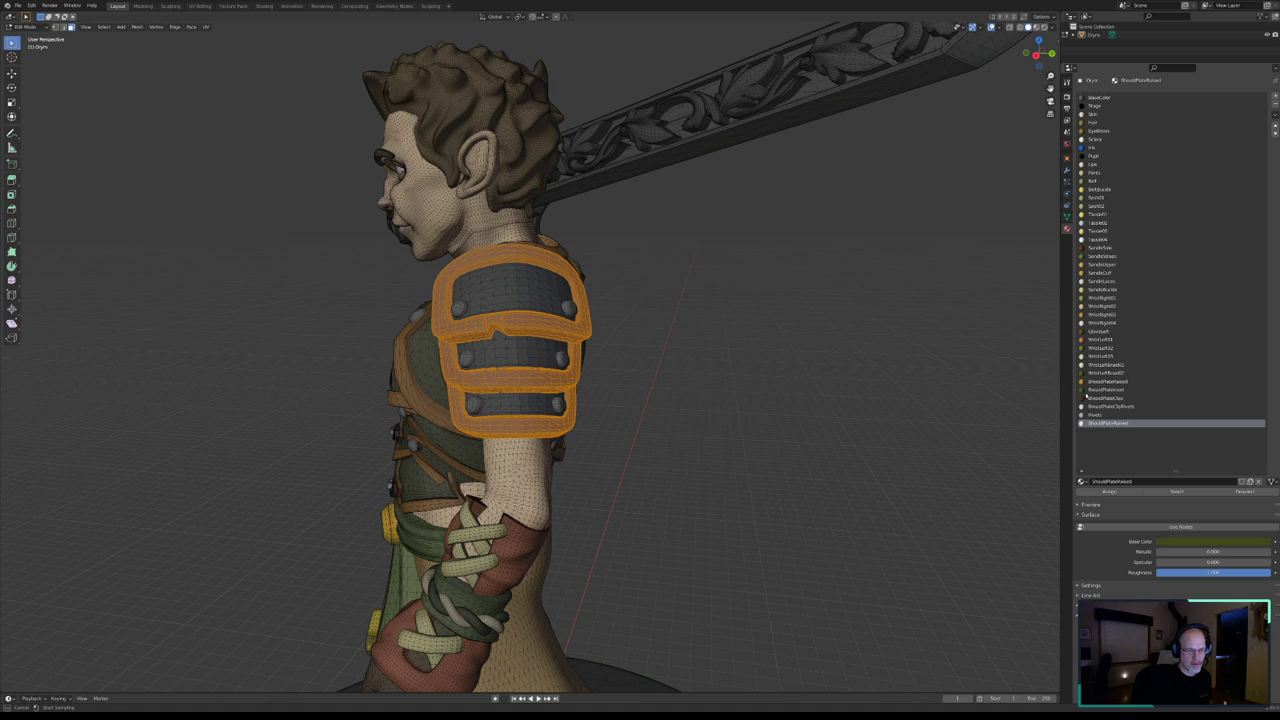
click(1121, 494)
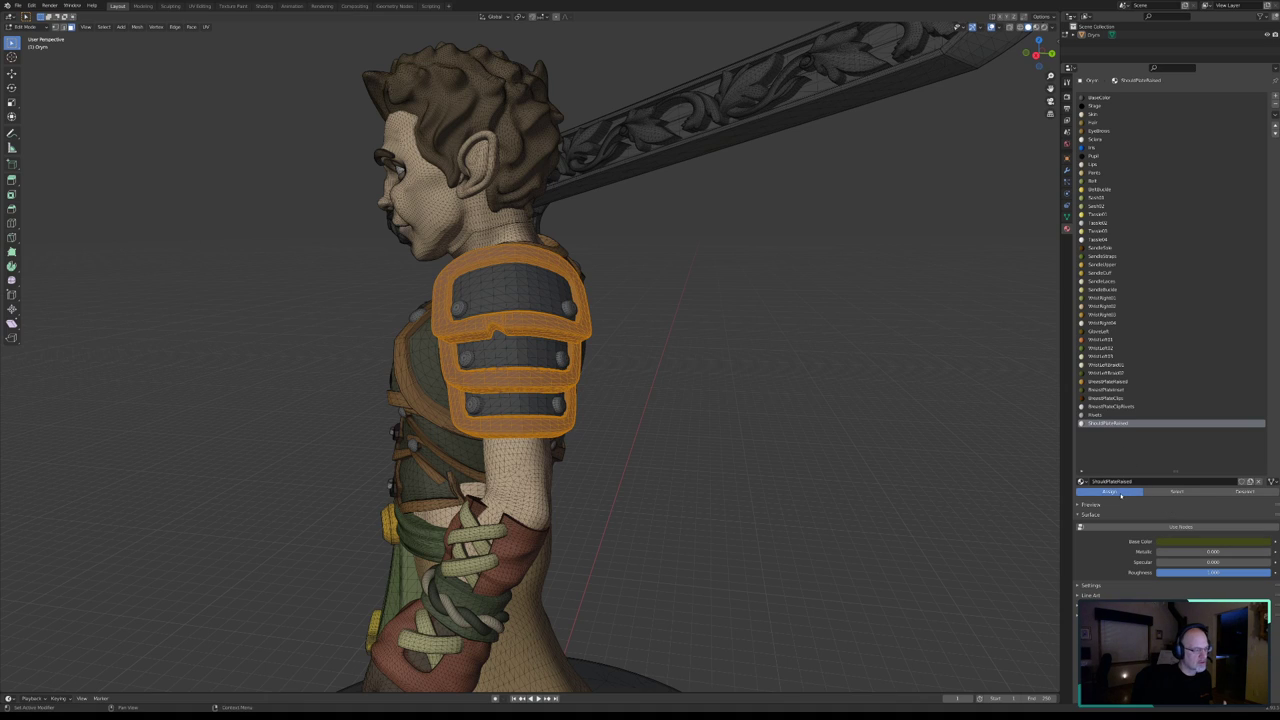
click(1244, 492)
- Select the upper and lower inset panels with circle select and Ctrl+L, excluding the green border
mouse_move(698, 447)
middle_down()
mouse_move(761, 450)
mouse_move(709, 457)
middle_up()
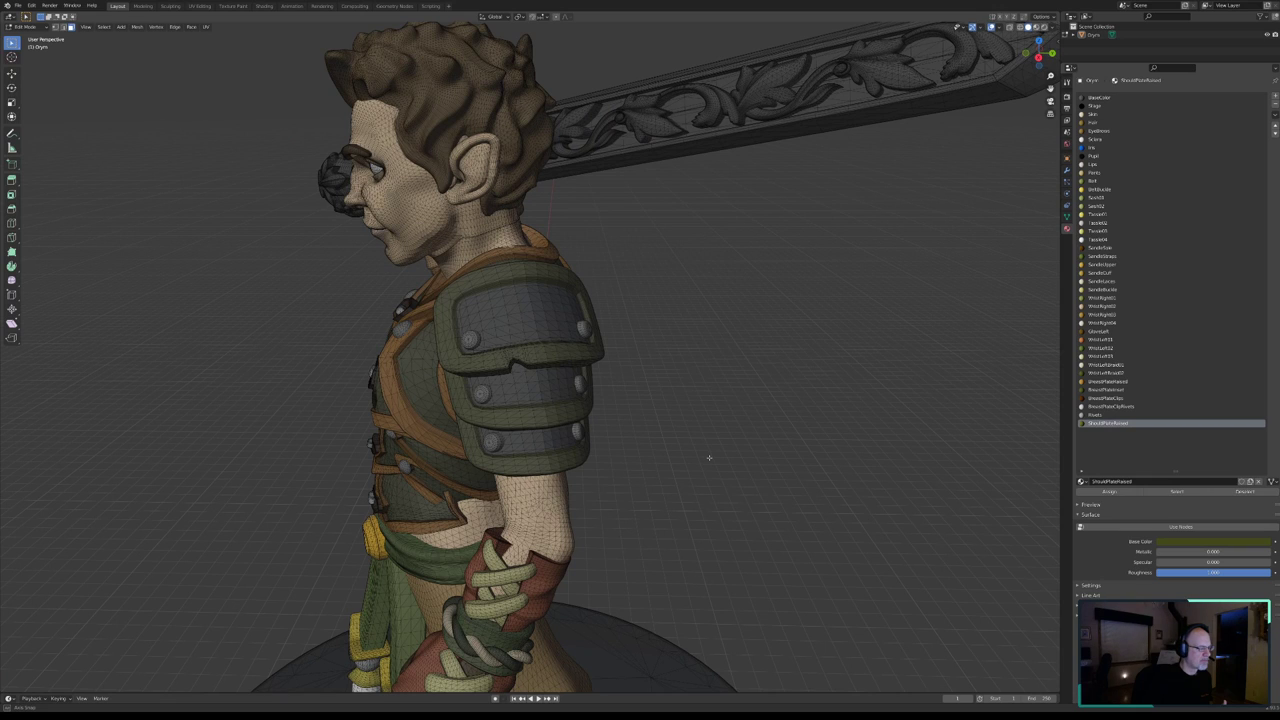
middle_drag(709, 457, 702, 468)
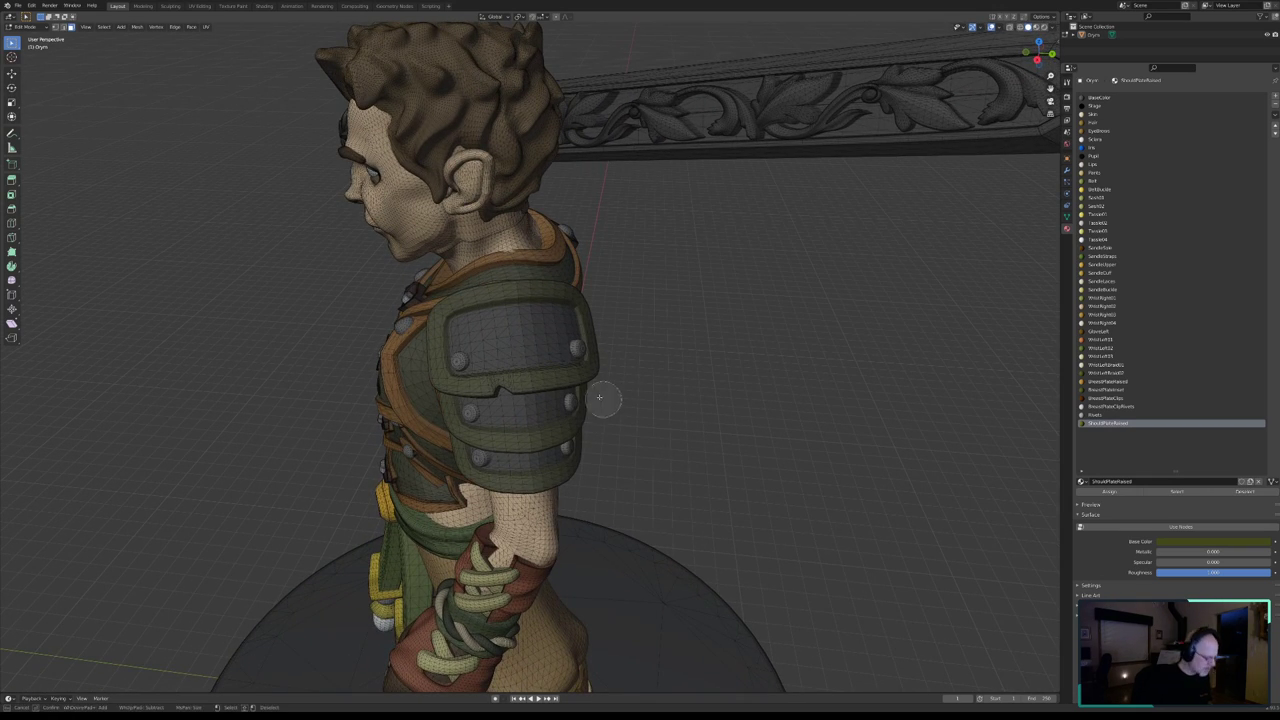
key(c)
click(513, 344)
click(523, 405)
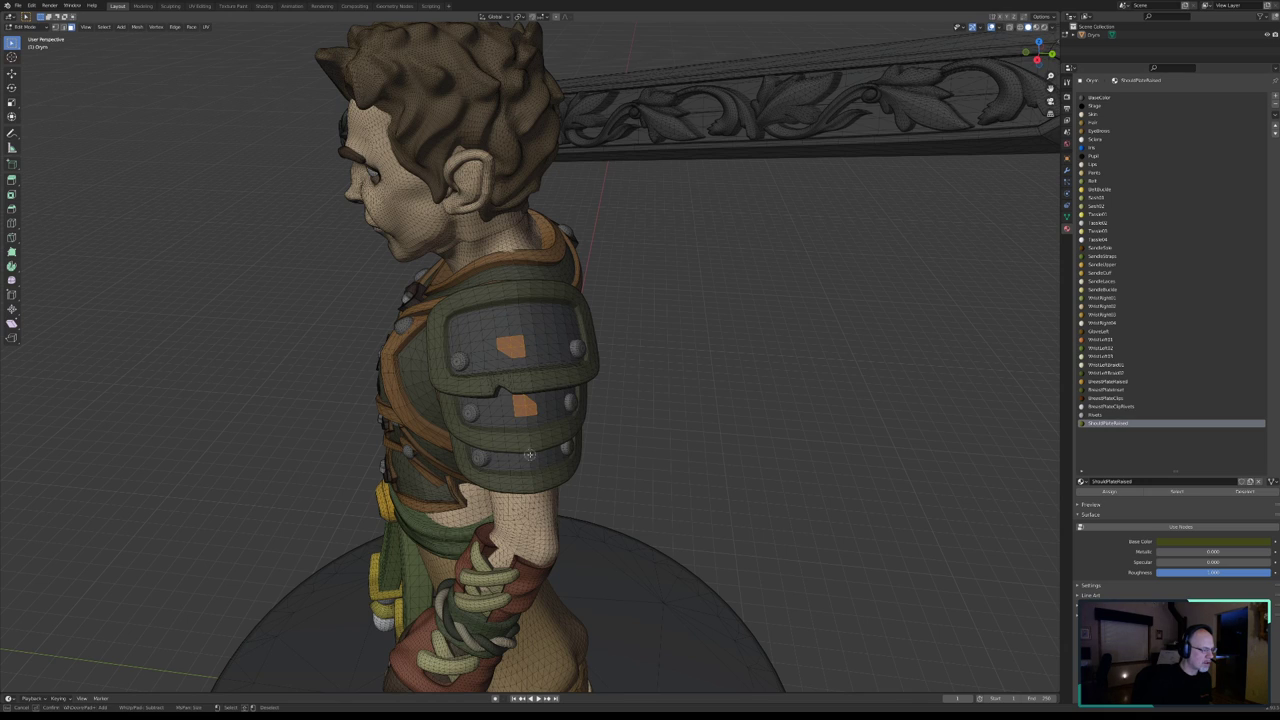
right_click(529, 460)
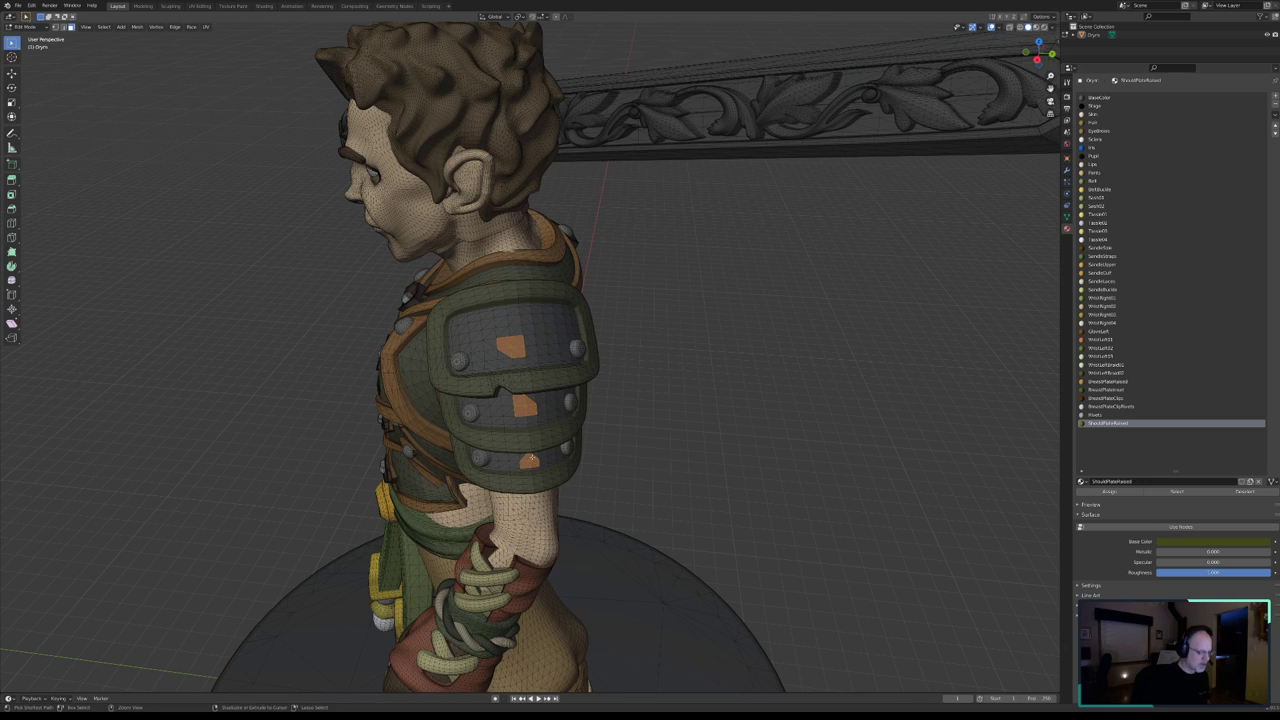
key(ctrl+l)
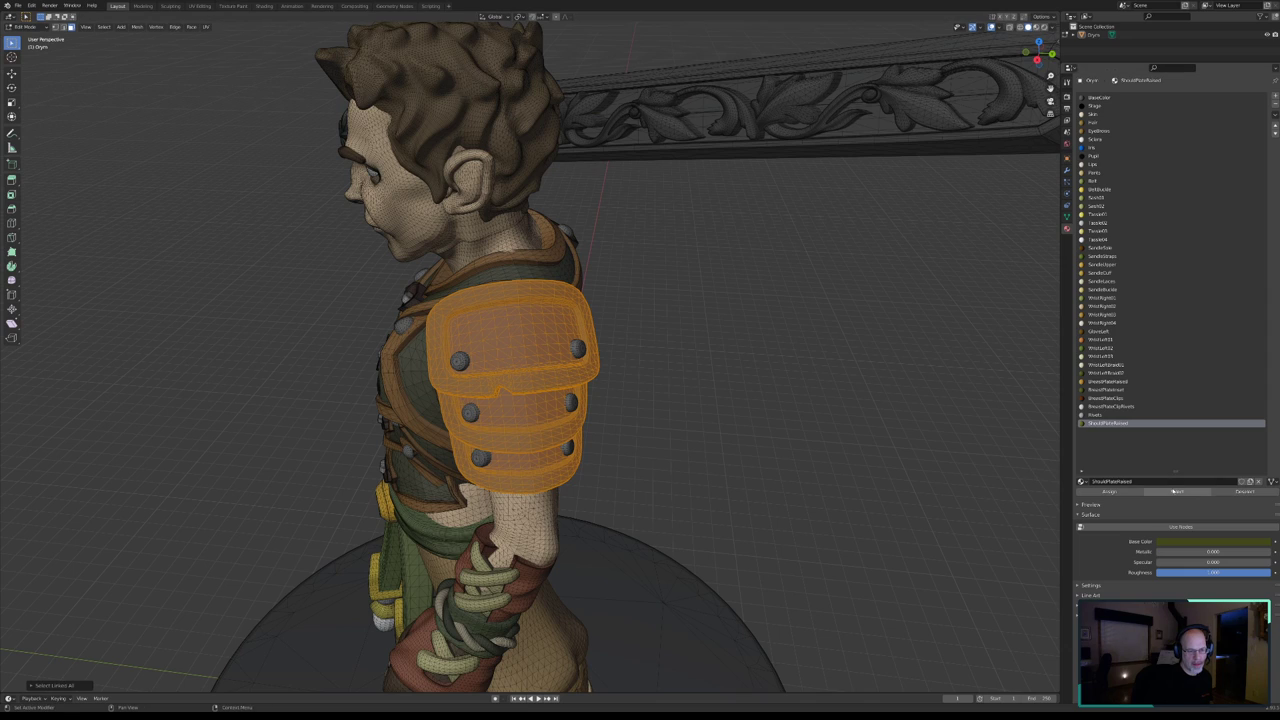
click(1233, 492)
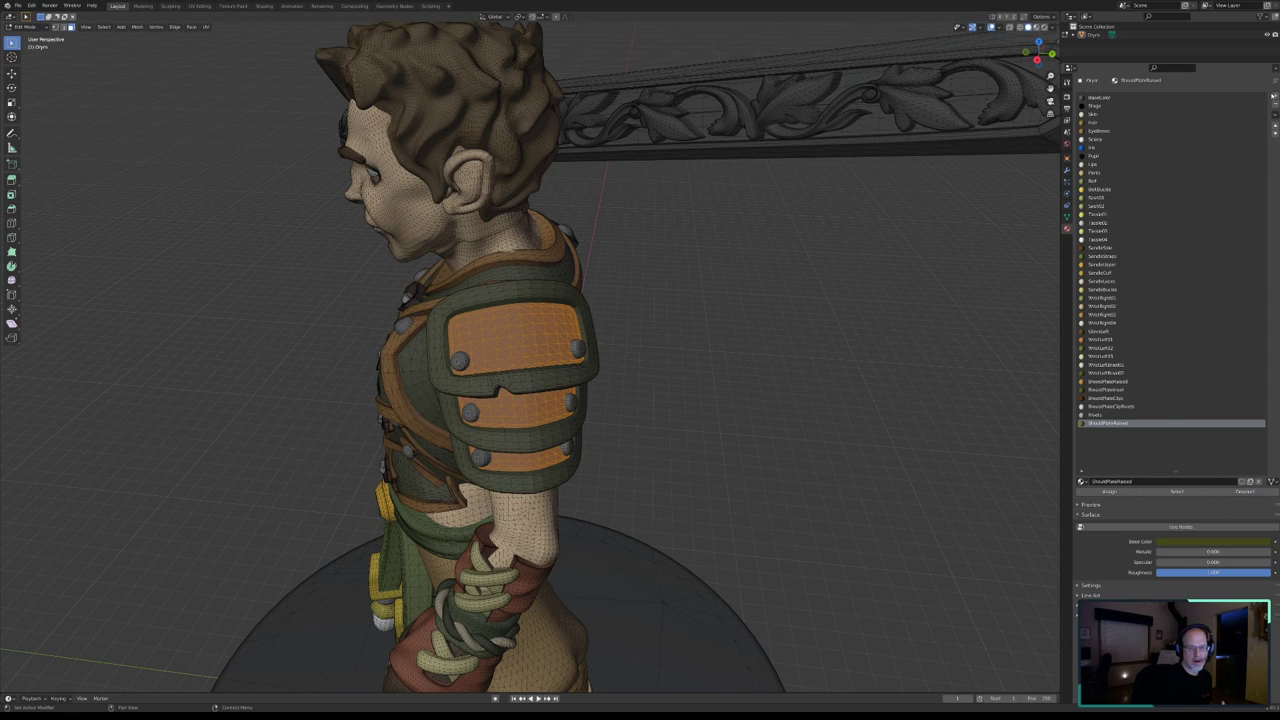
- Add an empty material slot below ShoulderPlateRaised
click(1275, 96)
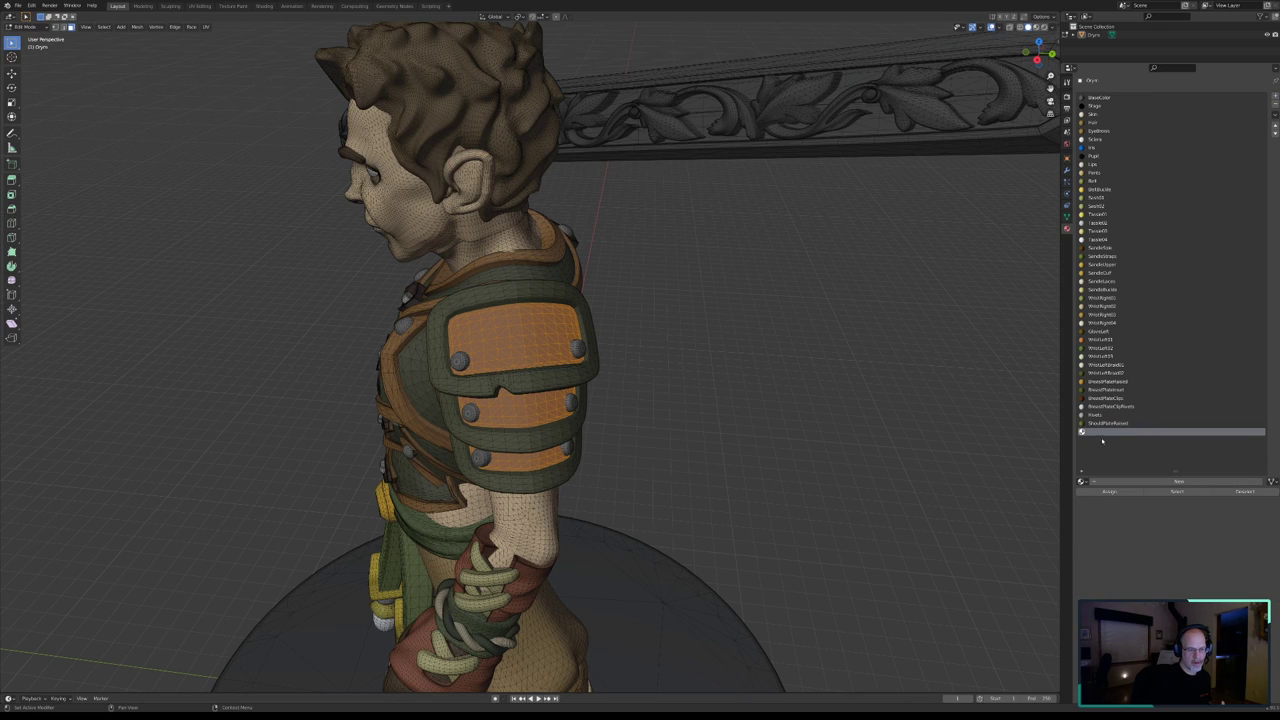
click(1104, 424)
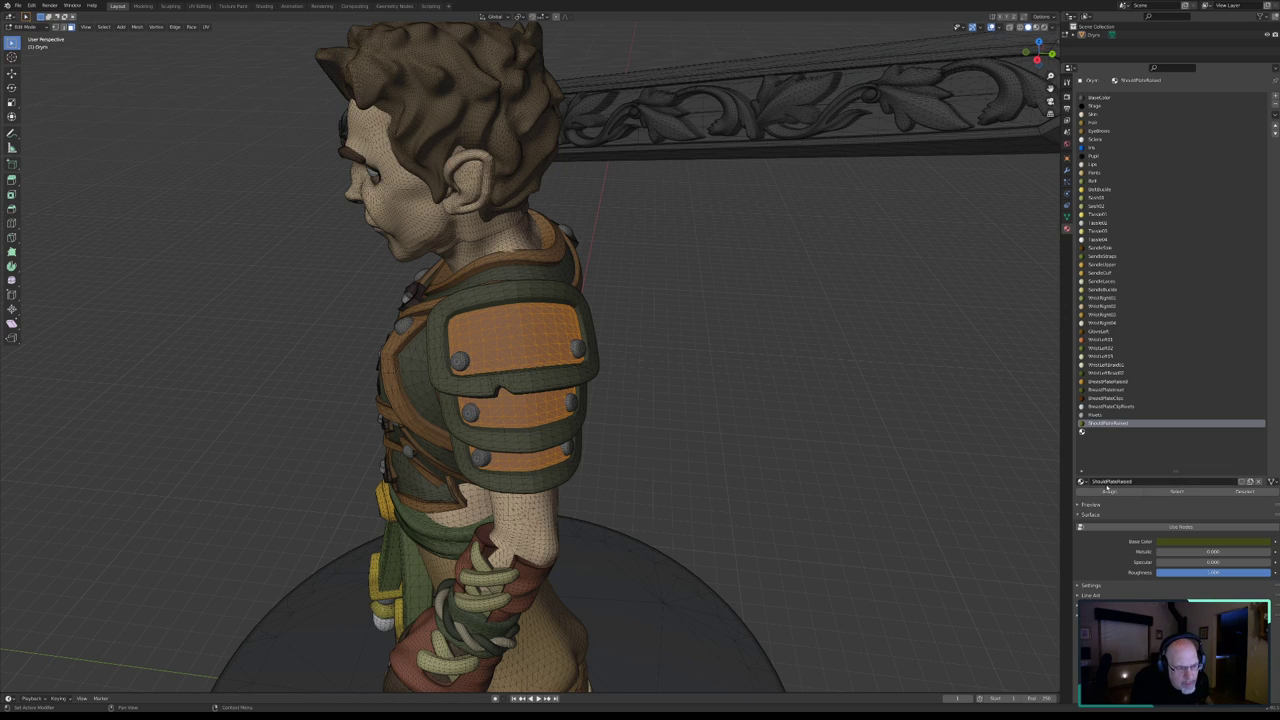
click(1110, 482)
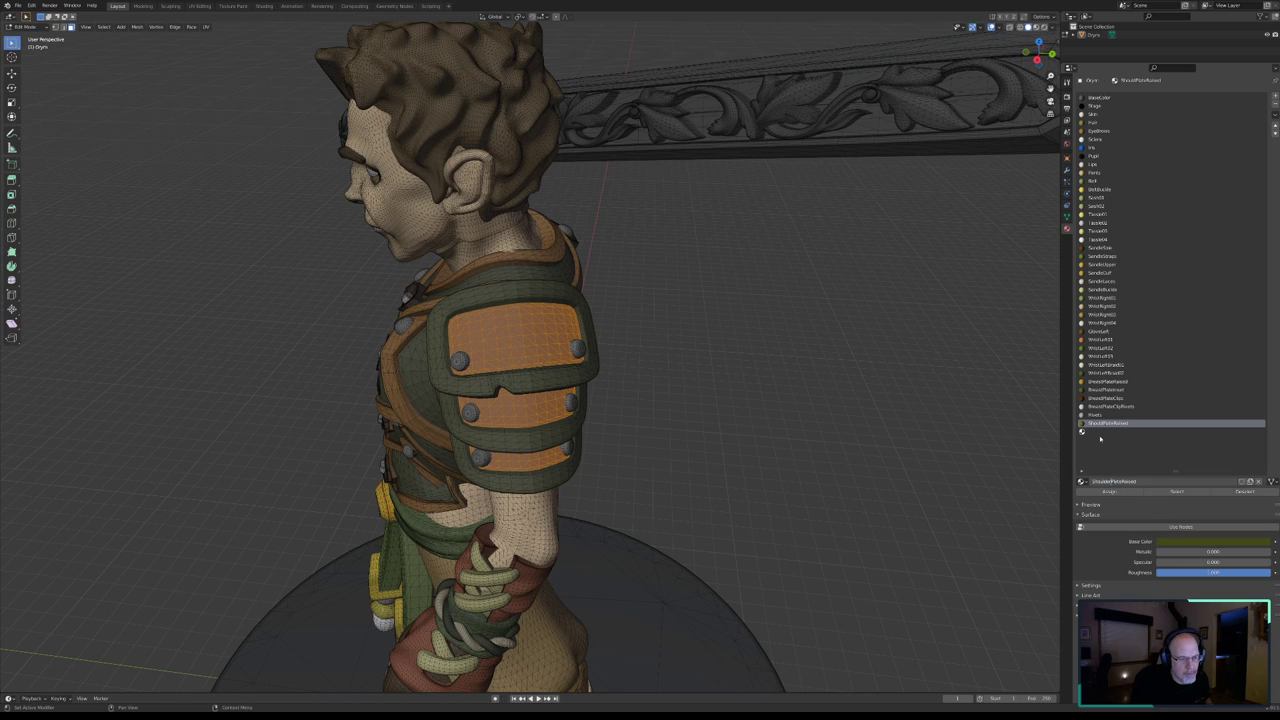
click(1098, 435)
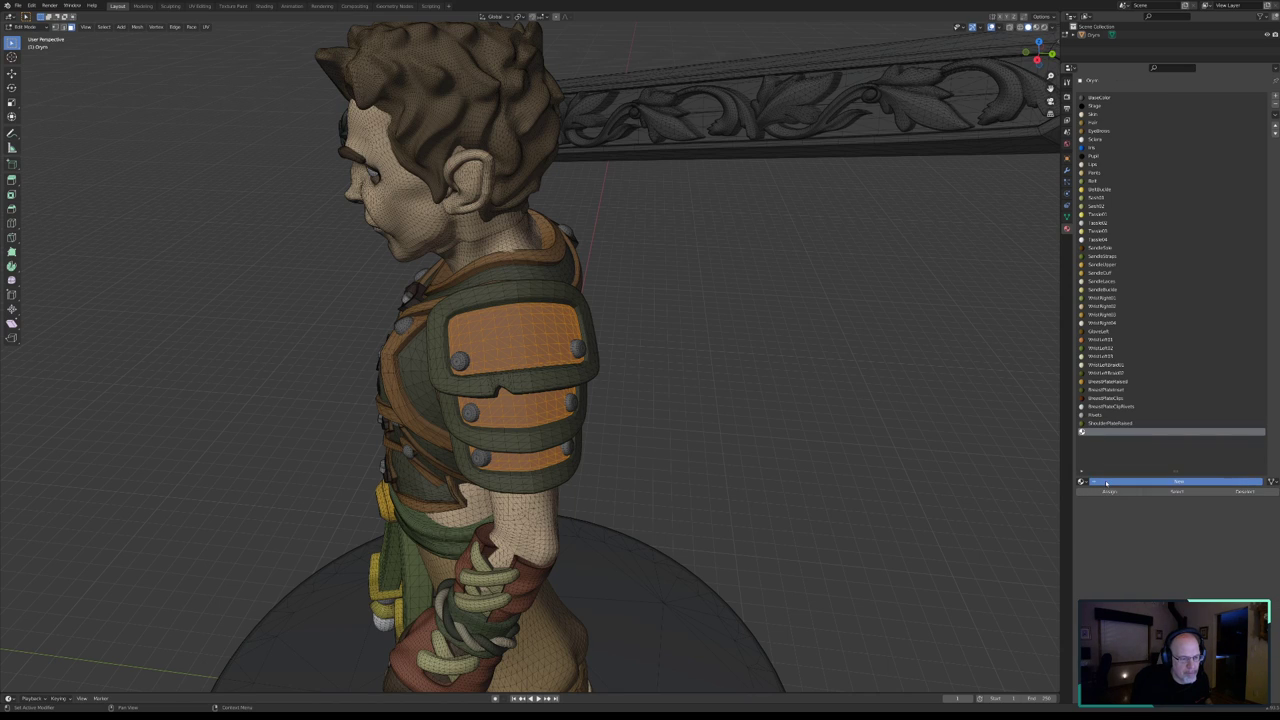
- Create a new material in the empty slot named ShoulderPlateInset
click(1103, 481)
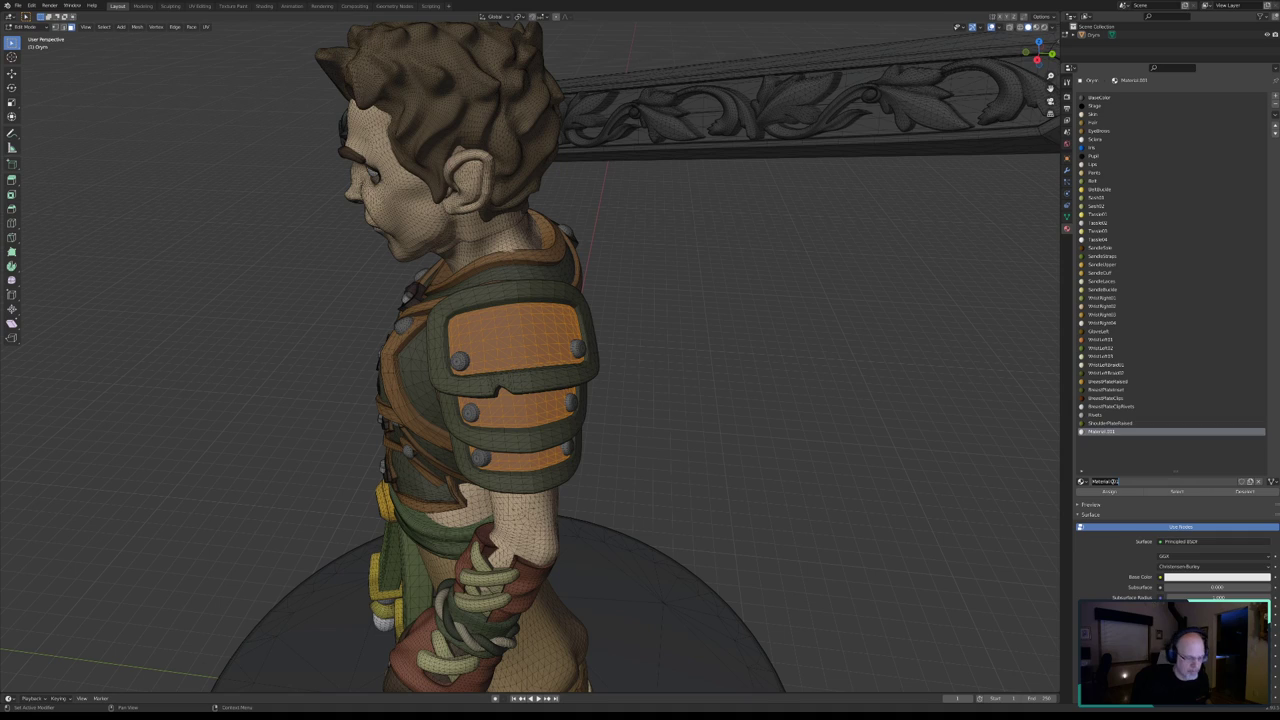
click(1108, 481)
key(BackSpace)
text(ShoulderPlateInner)
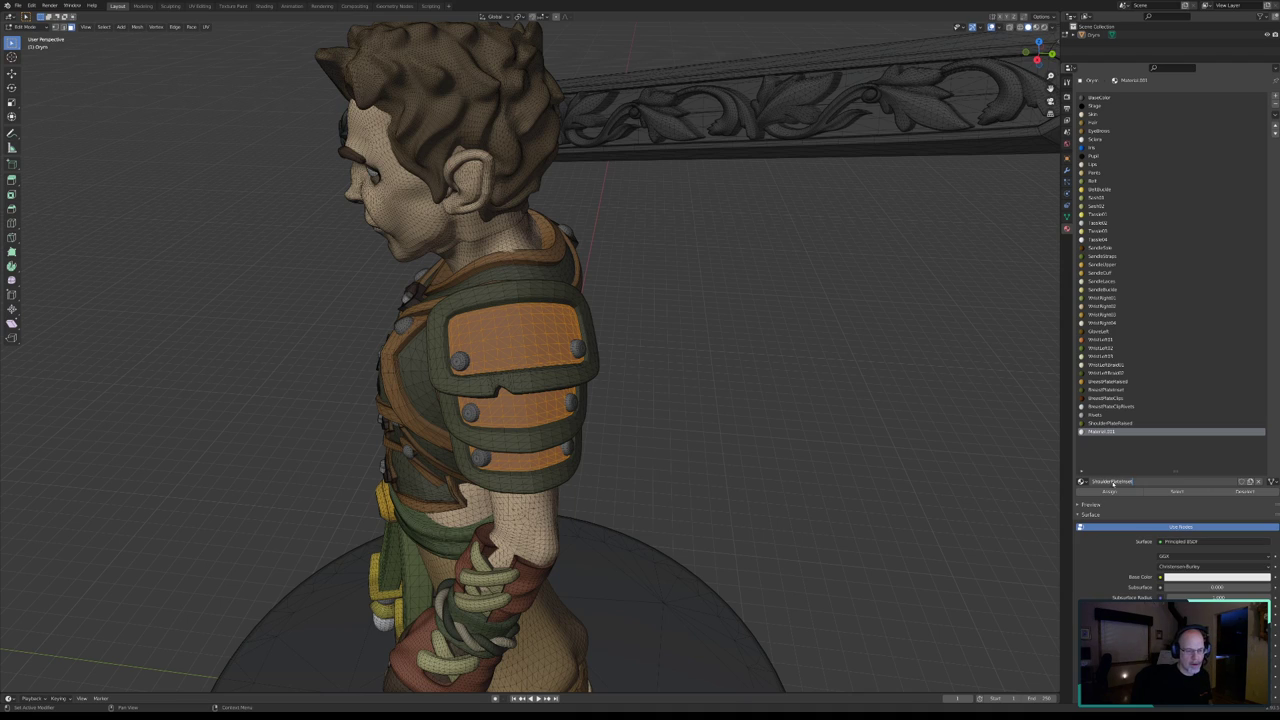
key(Return)
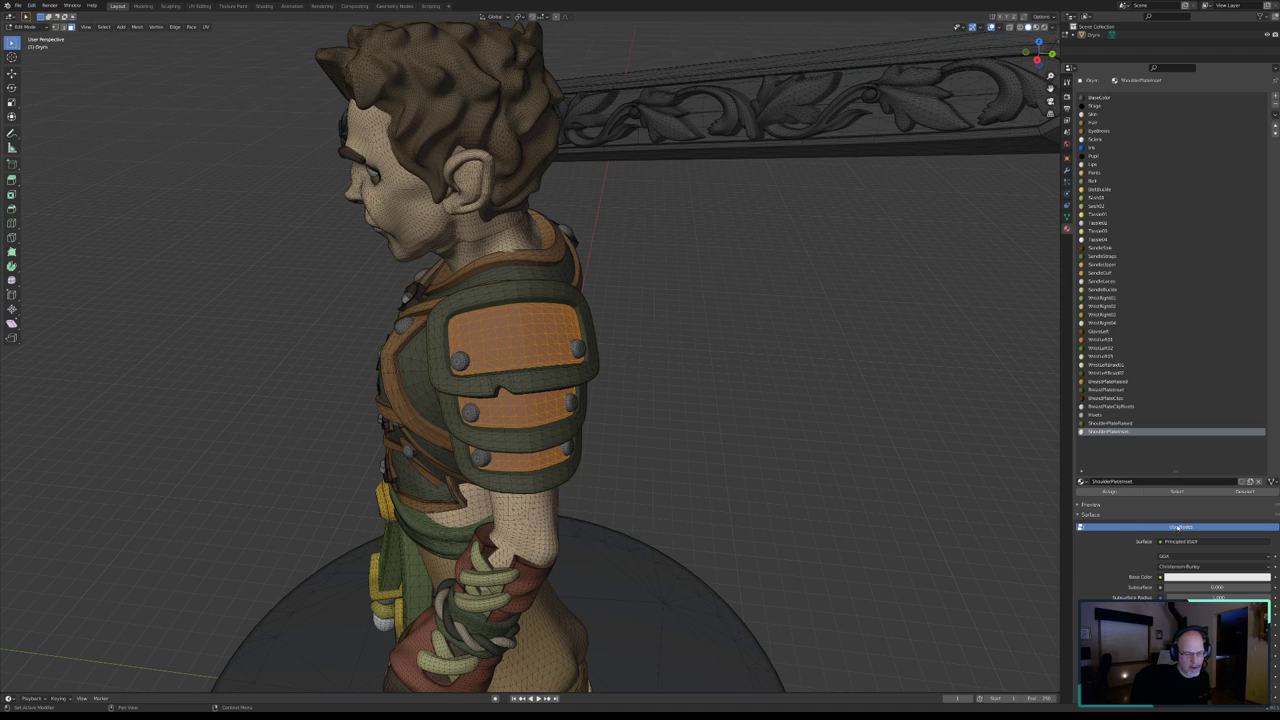
- Turn off nodes, set Specular 0 and Roughness 1, and eyedrop an orange-gold base colour
click(1178, 527)
mouse_move(1212, 562)
mouse_down()
mouse_move(1160, 563)
mouse_move(1250, 572)
mouse_up()
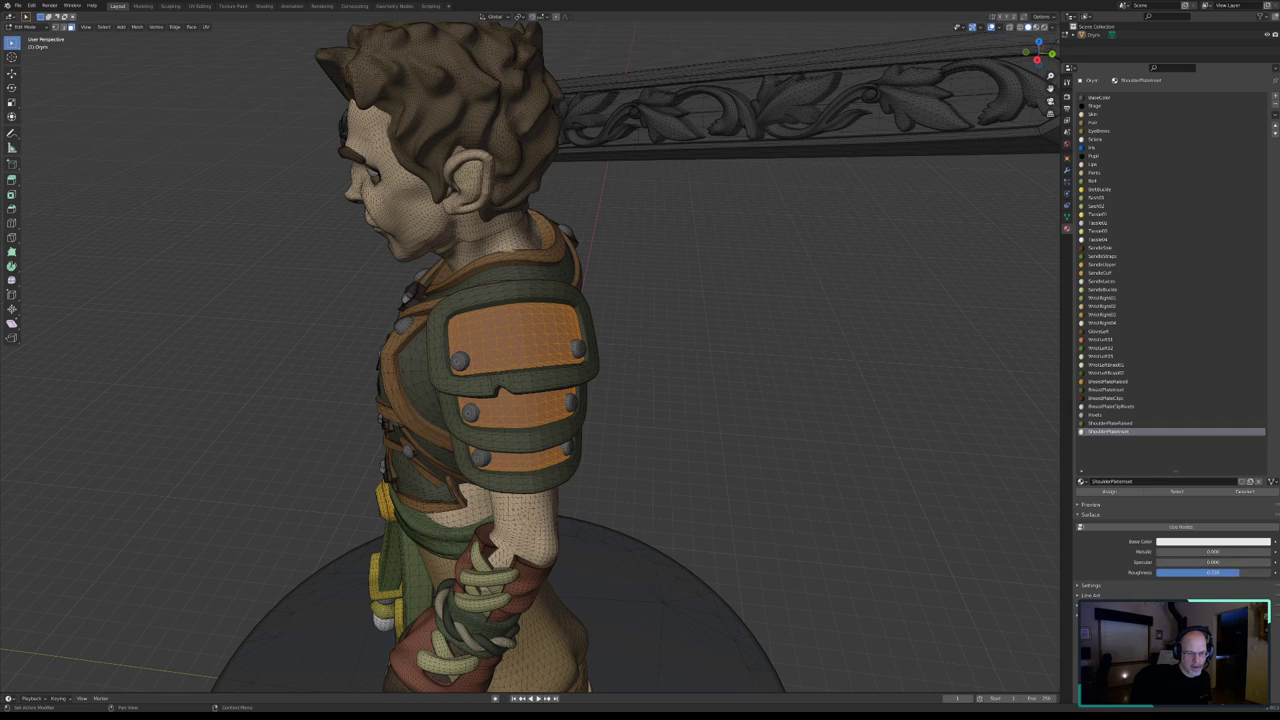
click(1219, 541)
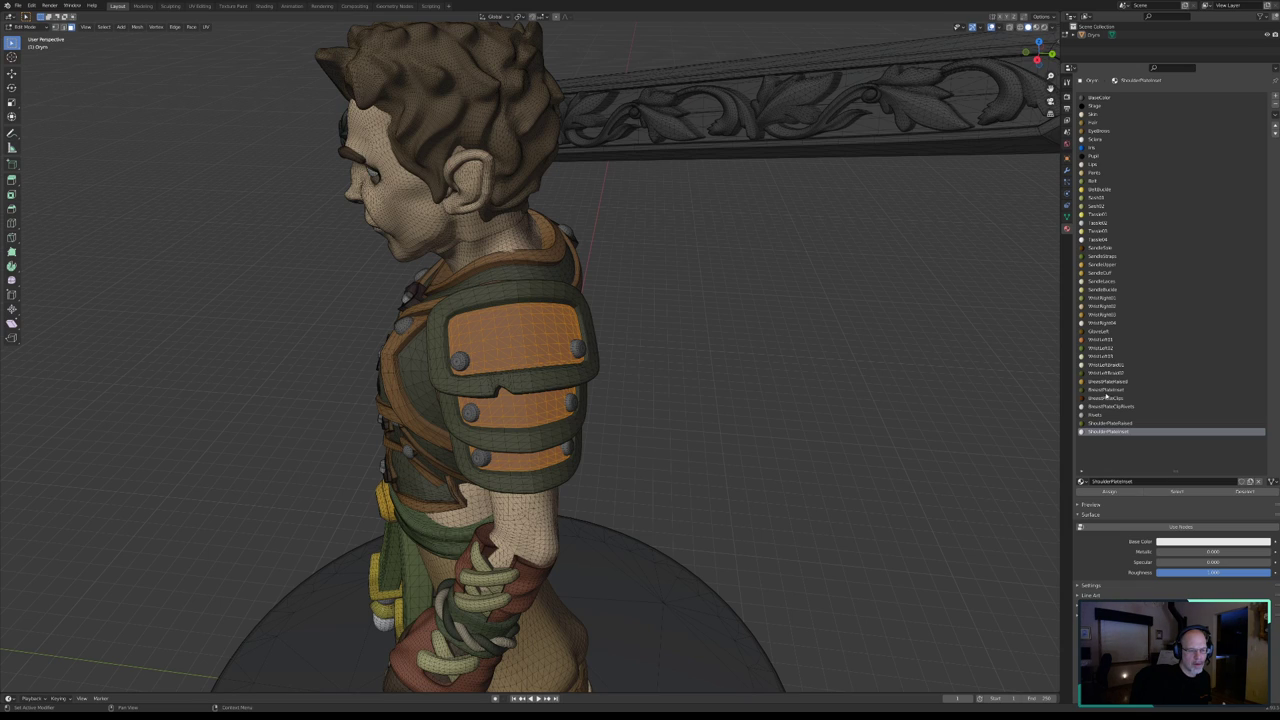
click(1227, 542)
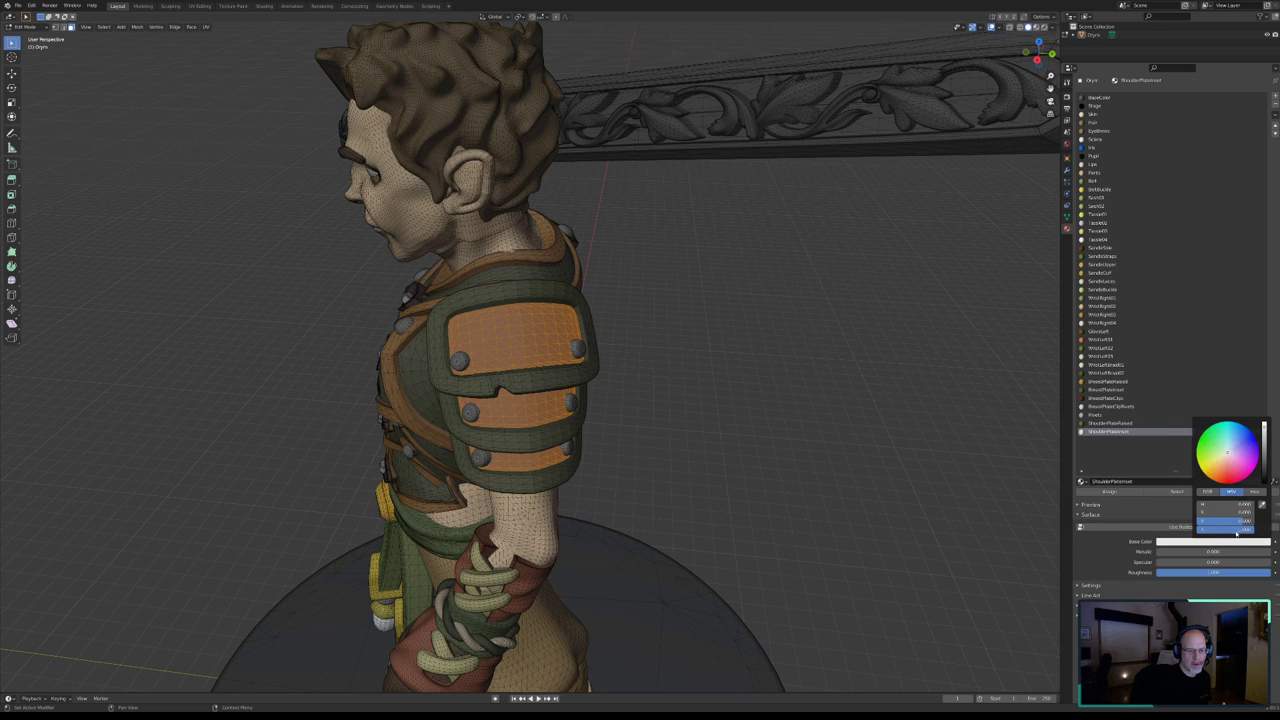
click(1262, 504)
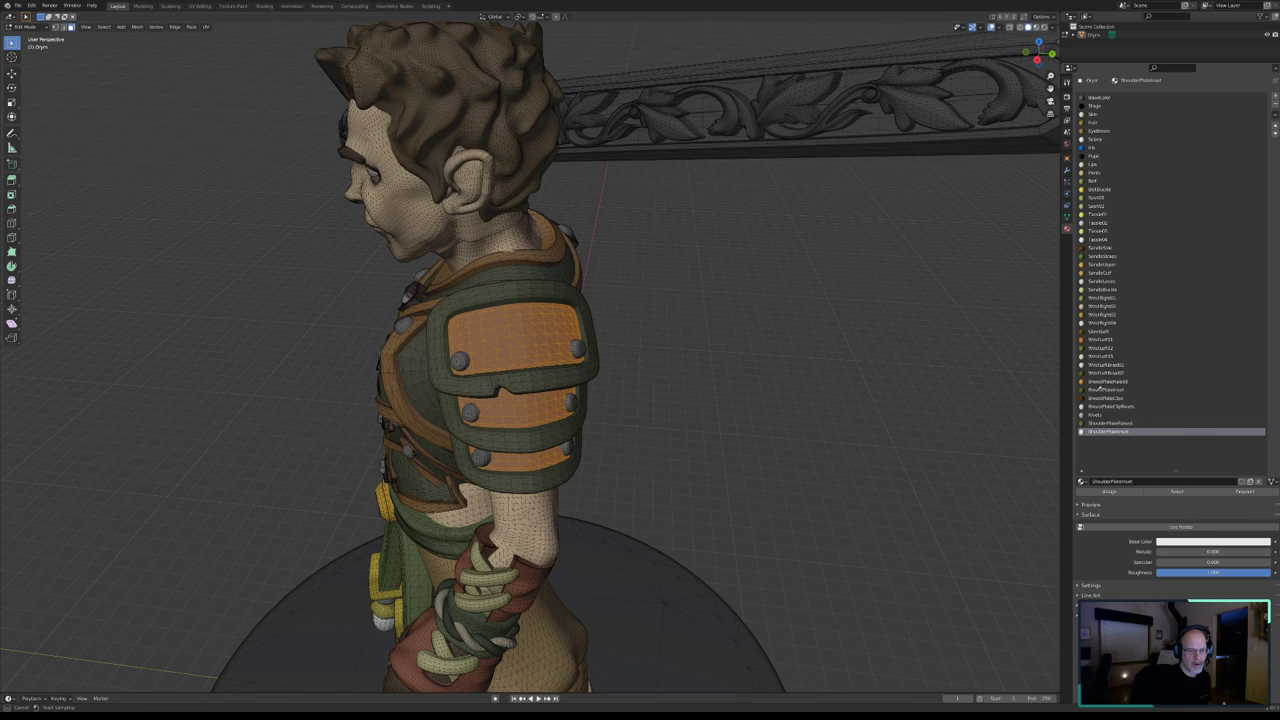
click(515, 335)
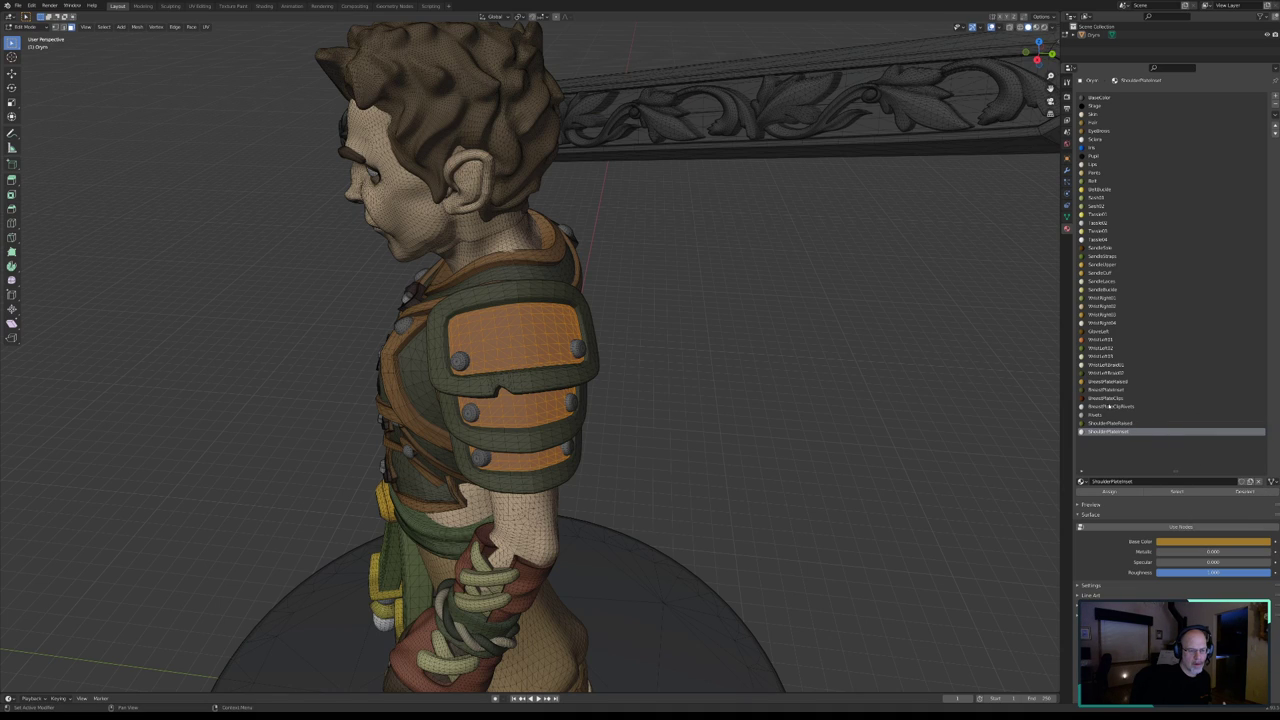
- Assign ShoulderPlateInset to the inset faces, deselect, and zoom out to the whole character
click(1109, 491)
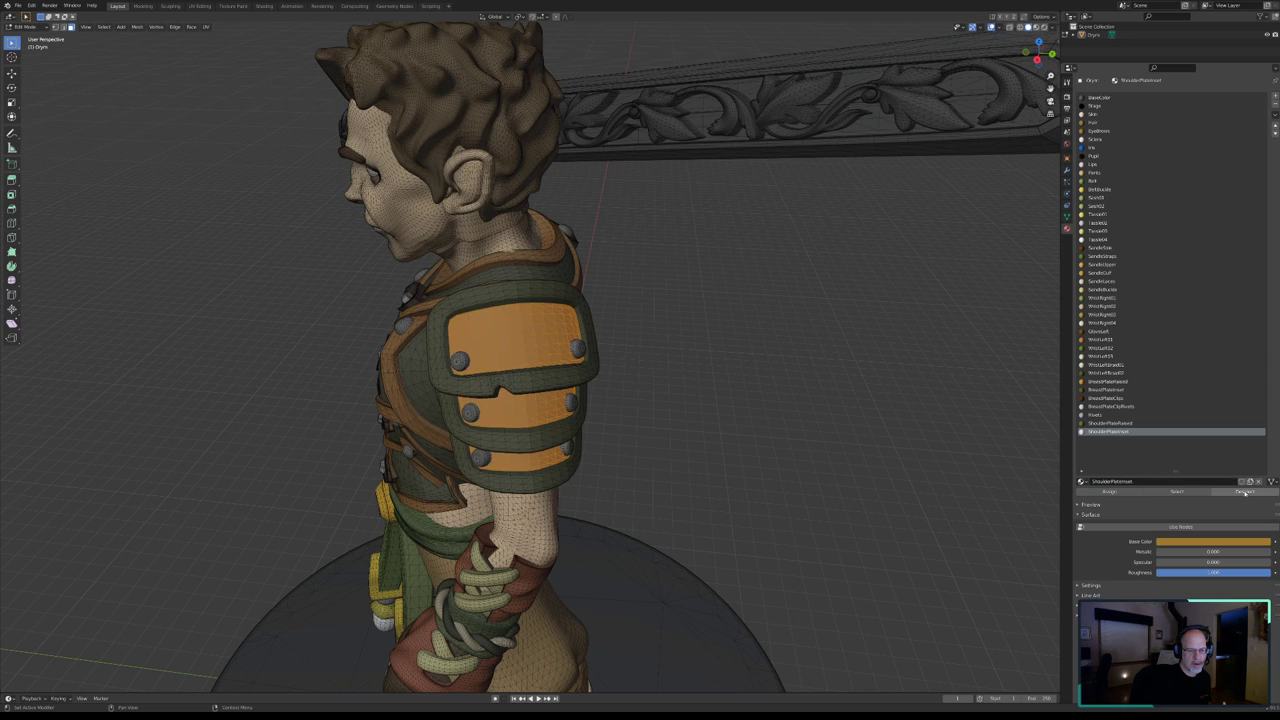
click(1244, 491)
mouse_move(858, 474)
middle_down()
mouse_move(762, 513)
mouse_move(773, 509)
mouse_move(753, 496)
mouse_move(517, 511)
mouse_move(374, 380)
middle_up()
scroll(754, 516, down, 5)
scroll(517, 511, down, 4)
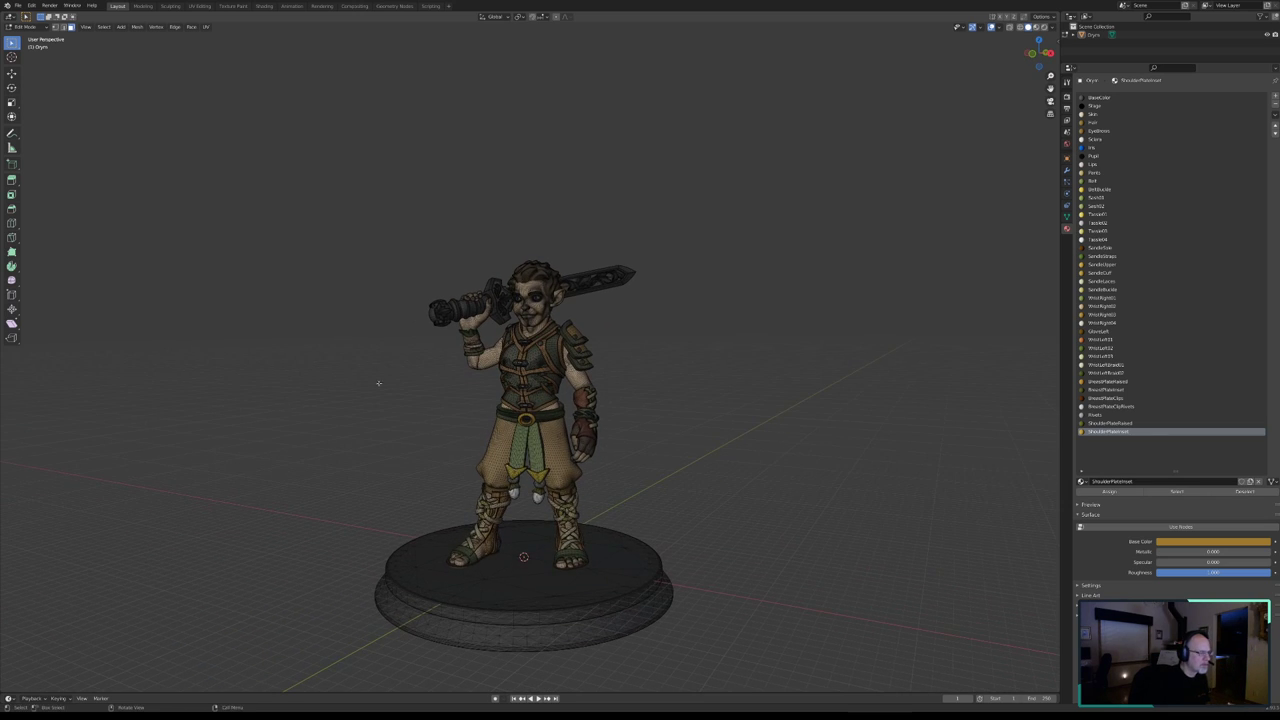
- Return to Object Mode, save Orym.blend, and view the finished character from the front
click(25, 27)
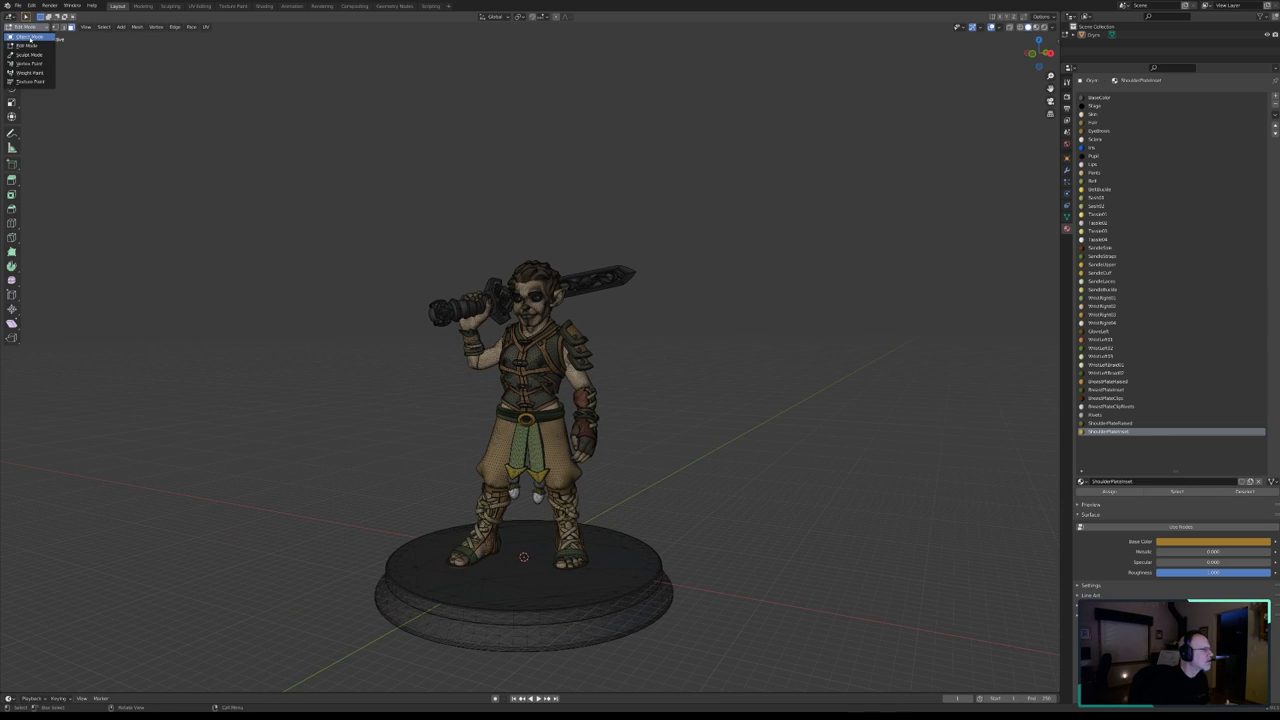
click(31, 37)
click(18, 5)
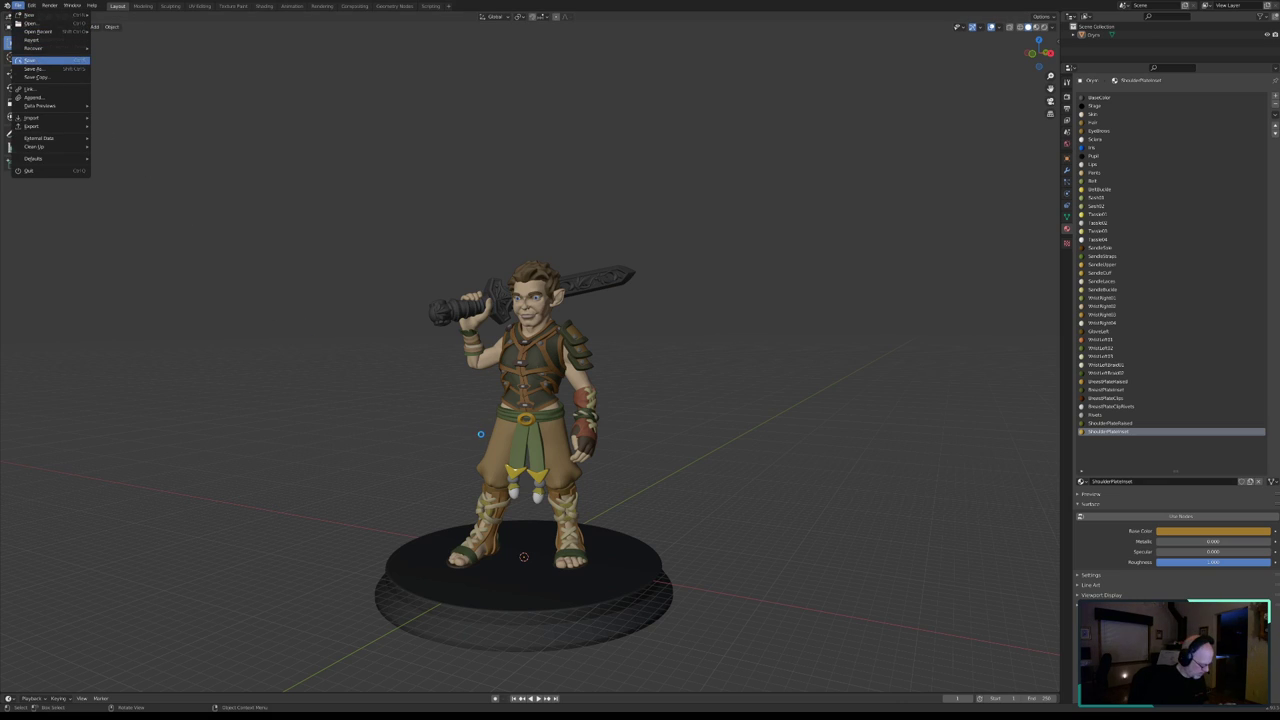
key(ctrl+s)
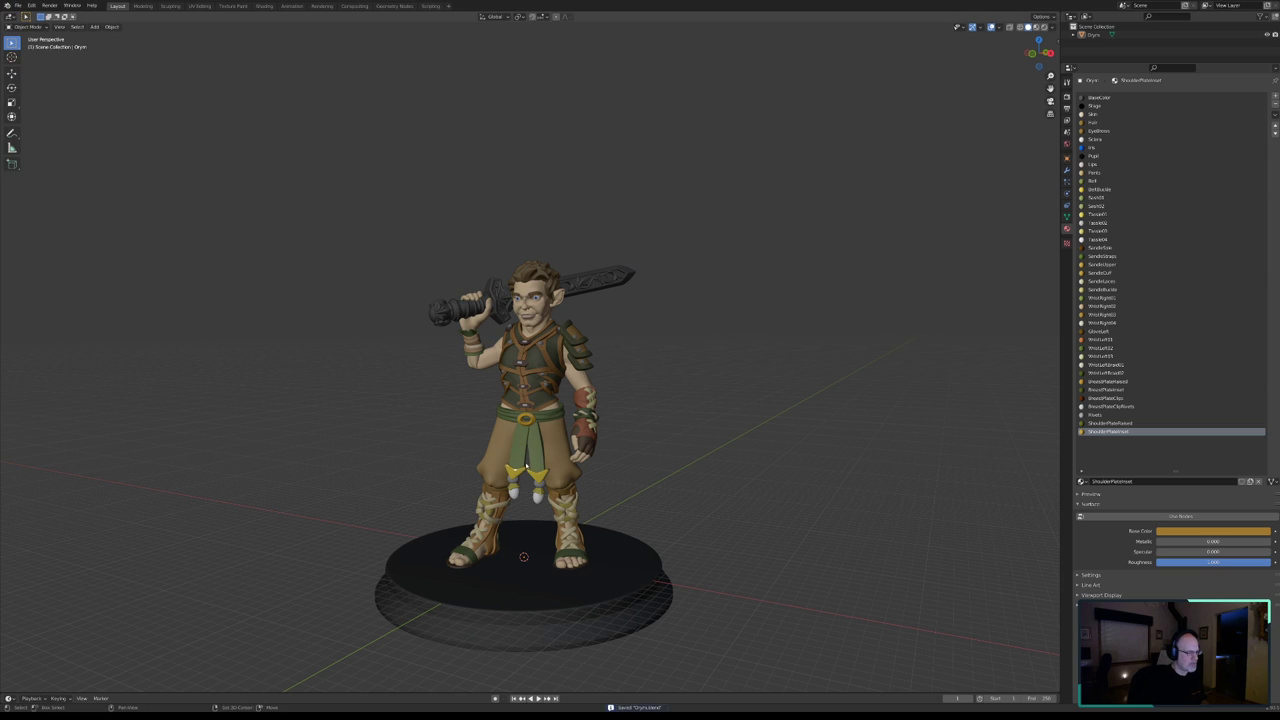
mouse_move(516, 444)
middle_down()
mouse_move(606, 425)
mouse_move(546, 346)
mouse_move(715, 343)
mouse_move(550, 349)
mouse_move(645, 335)
mouse_move(593, 343)
mouse_move(643, 320)
mouse_move(547, 344)
middle_up()
scroll(606, 425, up, 2)
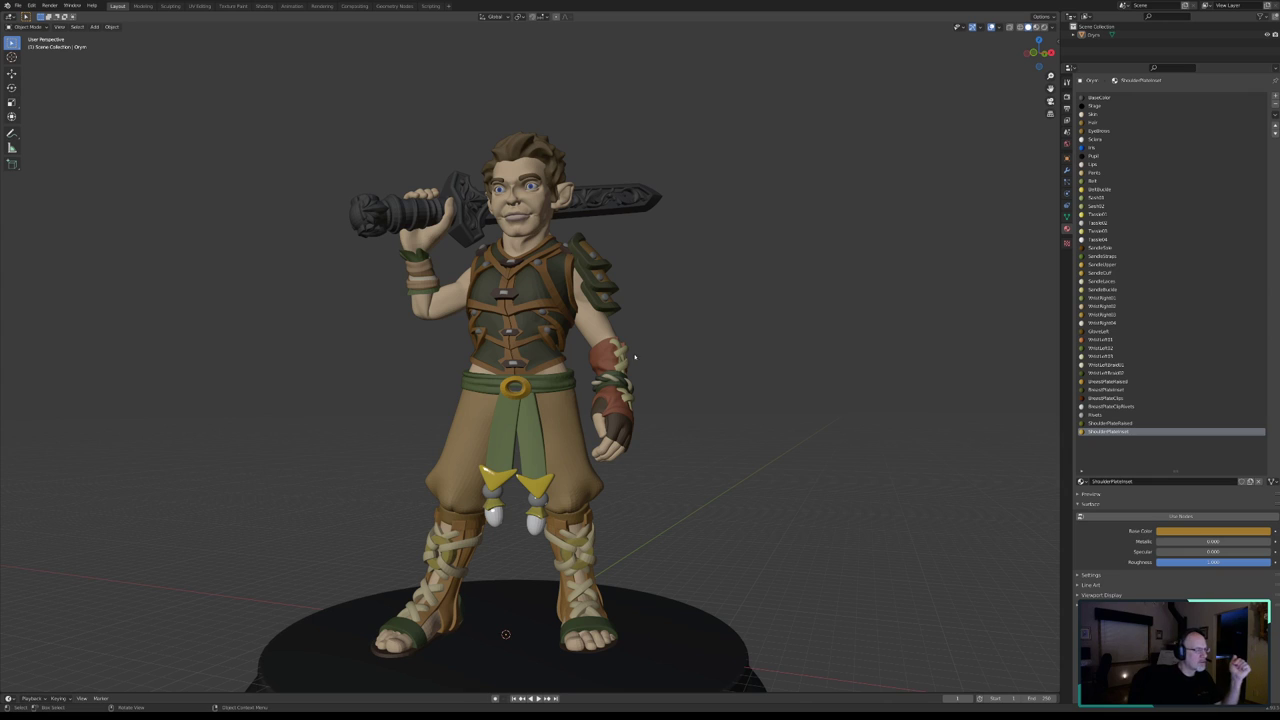
middle_drag(637, 356, 549, 314)
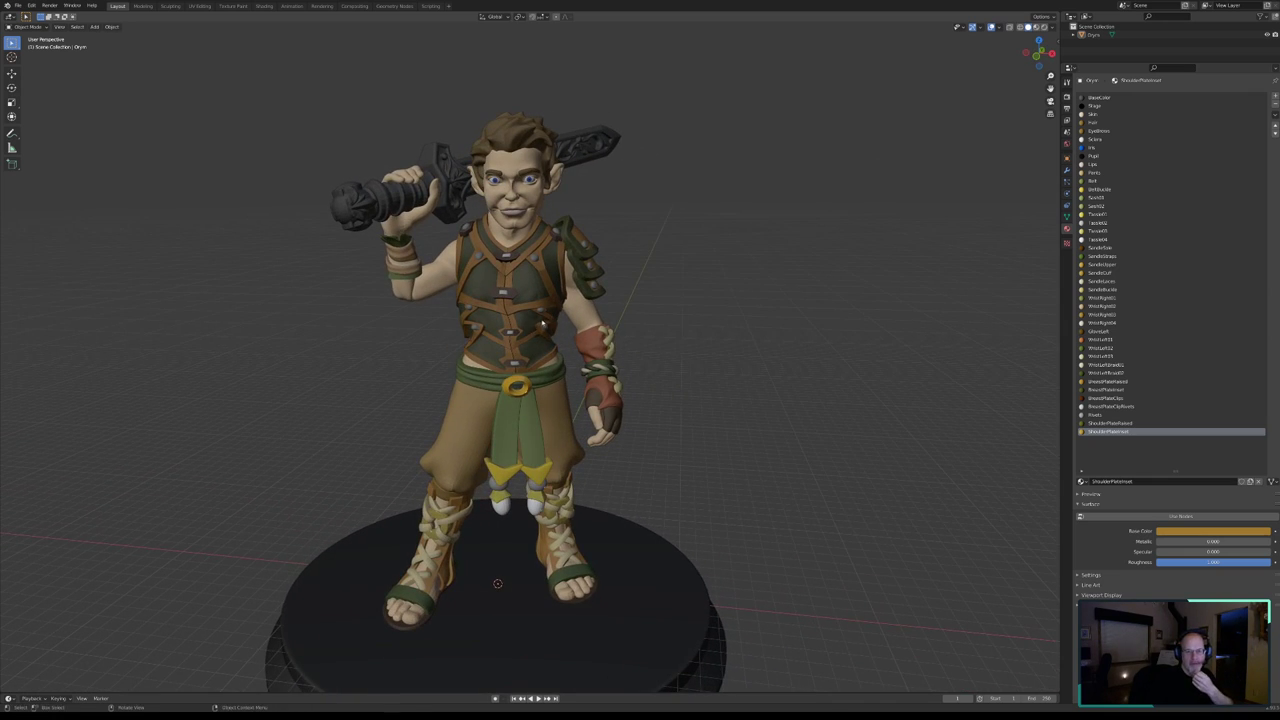
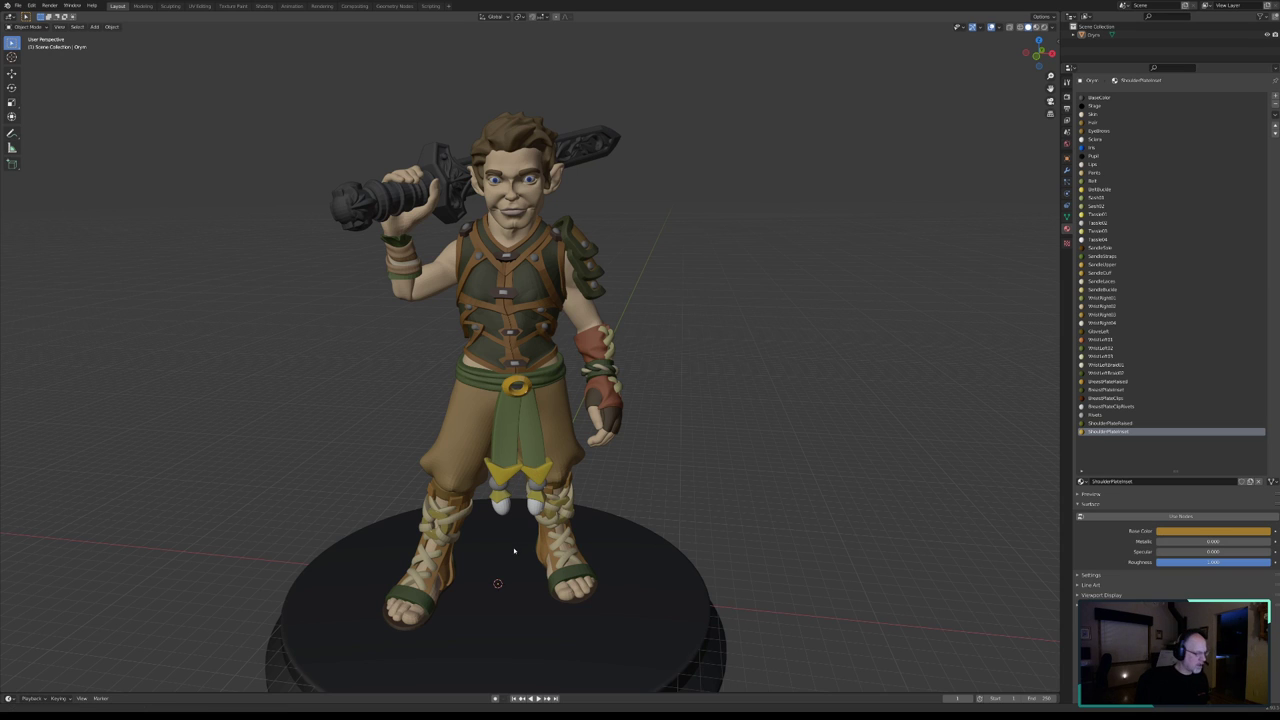
- Put the character mesh in Edit Mode and frame a close, low view of one sandal
middle_drag(513, 530, 513, 485)
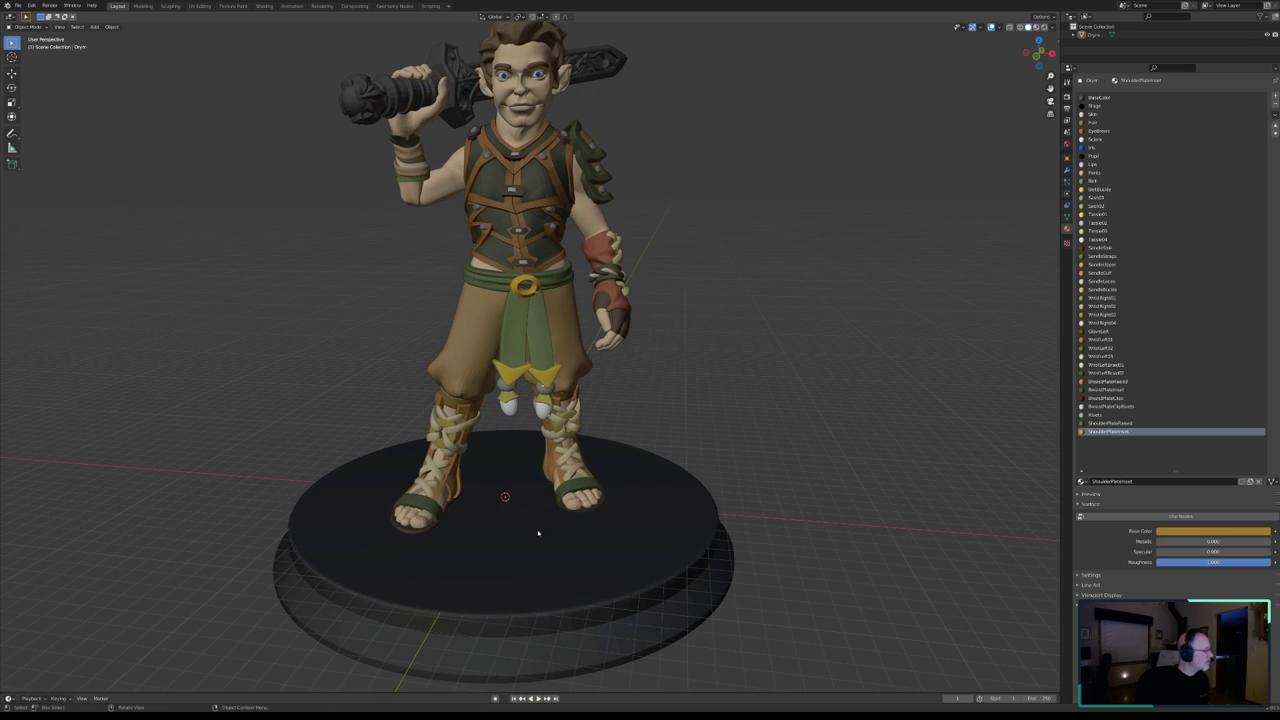
scroll(538, 533, up, 5)
mouse_move(538, 533)
middle_down()
mouse_move(612, 376)
mouse_move(608, 400)
mouse_move(714, 423)
middle_up()
scroll(742, 422, up, 4)
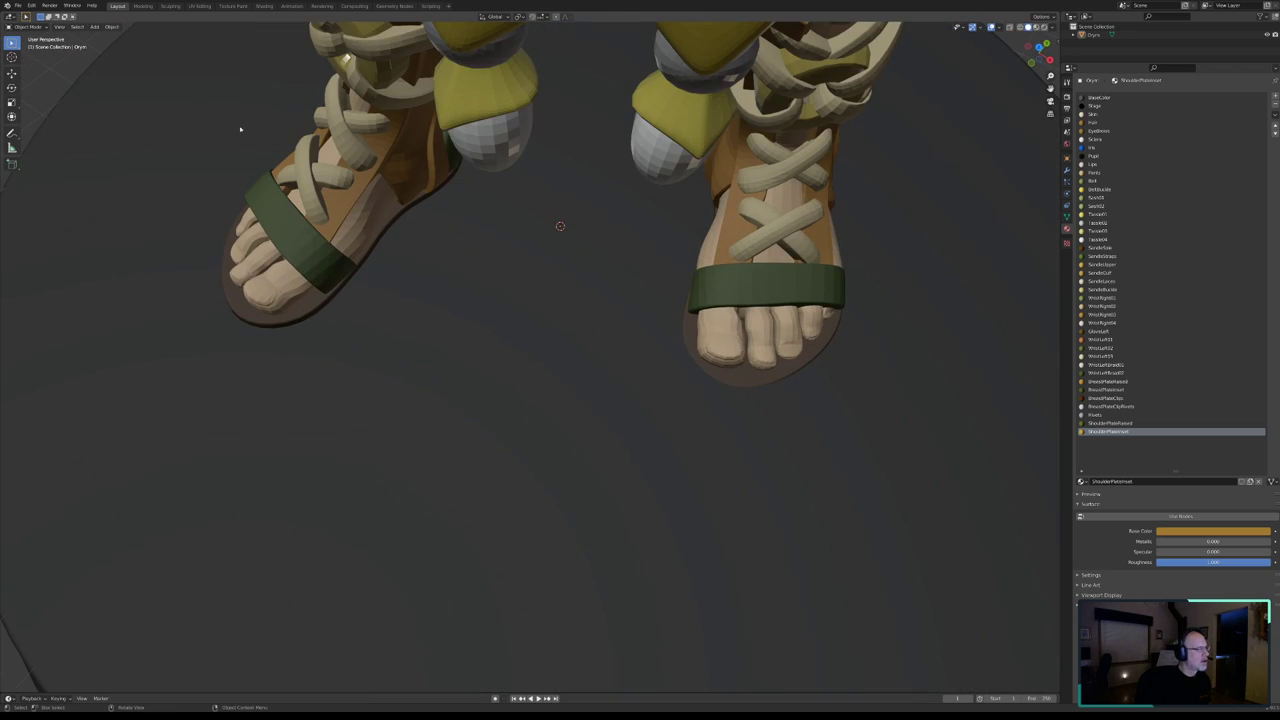
click(38, 27)
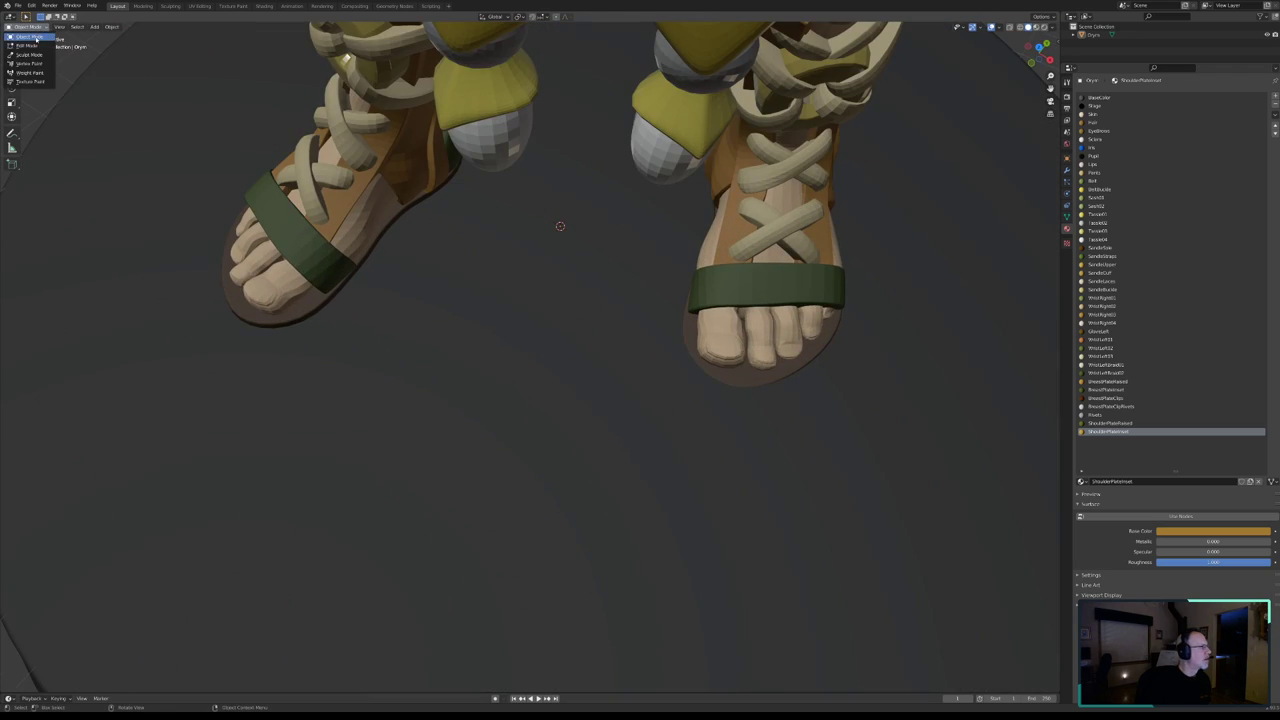
key(Tab)
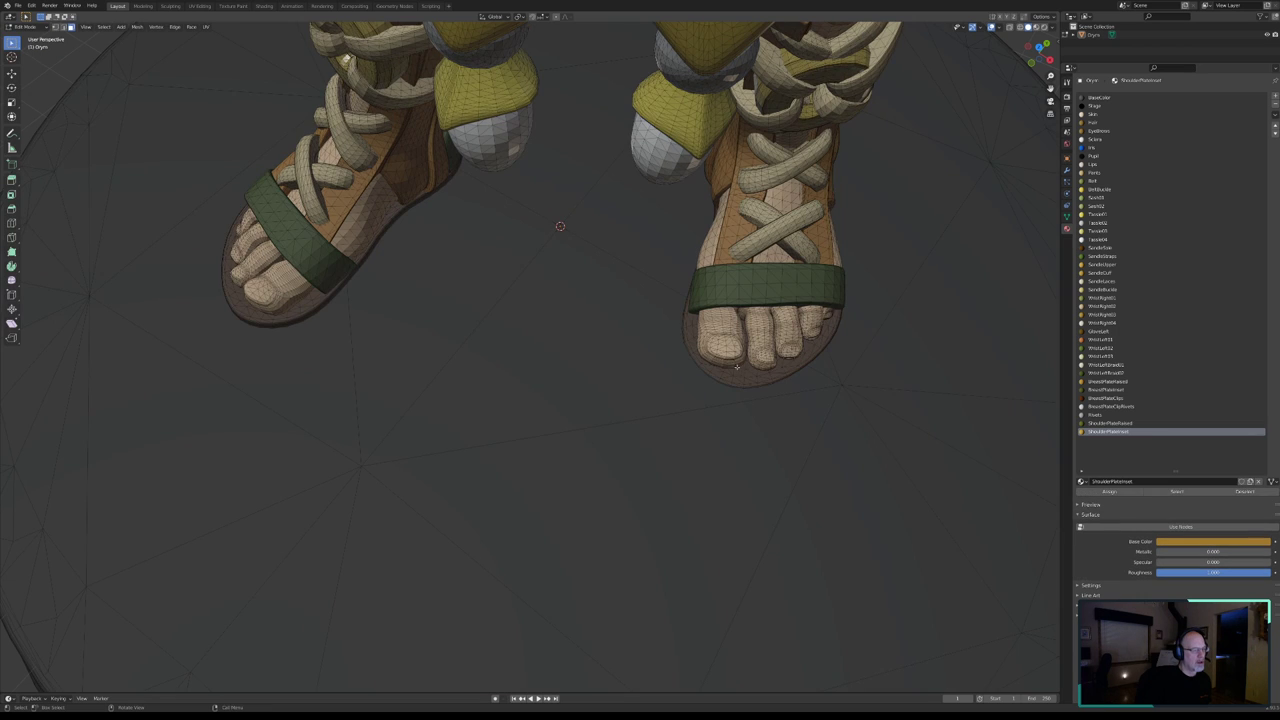
mouse_move(796, 380)
middle_down()
mouse_move(357, 380)
mouse_move(531, 391)
mouse_move(470, 405)
middle_up()
scroll(531, 391, up, 2)
scroll(525, 395, up, 2)
scroll(515, 400, up, 2)
scroll(506, 407, up, 1)
- Circle-select the nail faces on the middle, third and fourth toes
key(c)
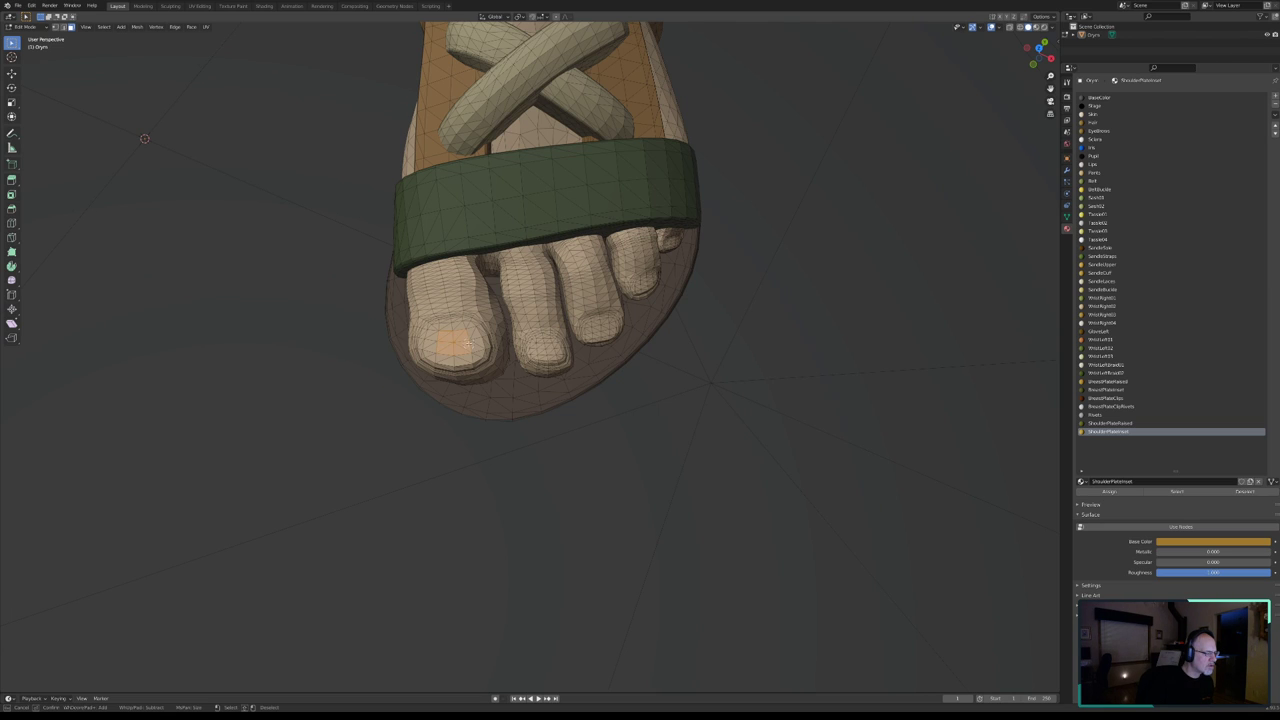
key(Escape)
scroll(538, 347, up, 1)
scroll(531, 338, up, 3)
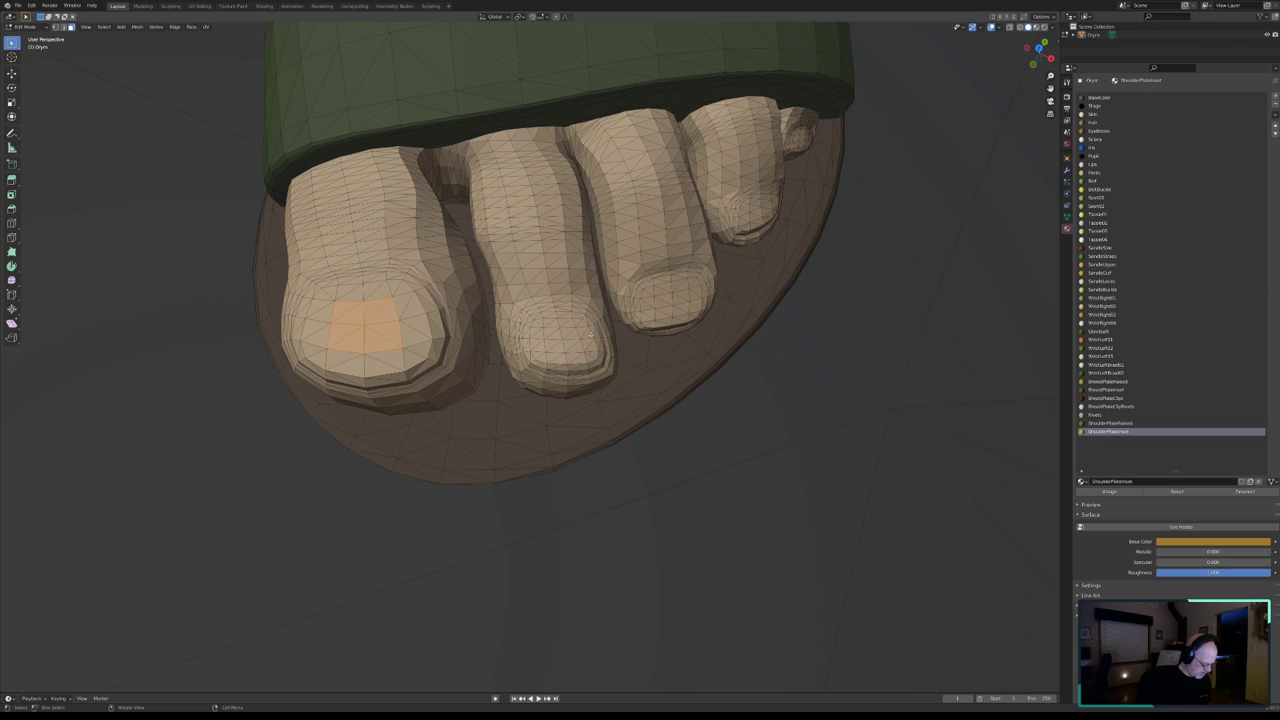
key(c)
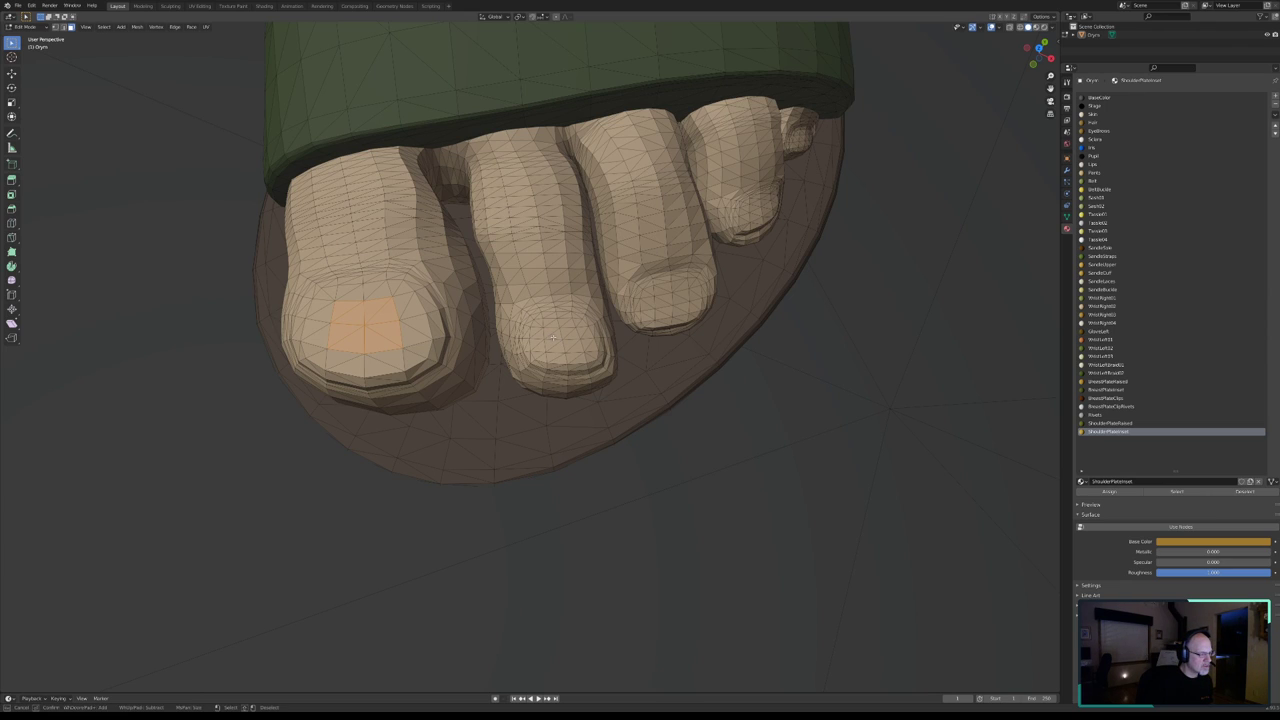
drag(553, 335, 563, 339)
drag(672, 305, 679, 298)
key(Escape)
mouse_move(779, 243)
middle_down()
mouse_move(685, 234)
mouse_move(700, 210)
middle_up()
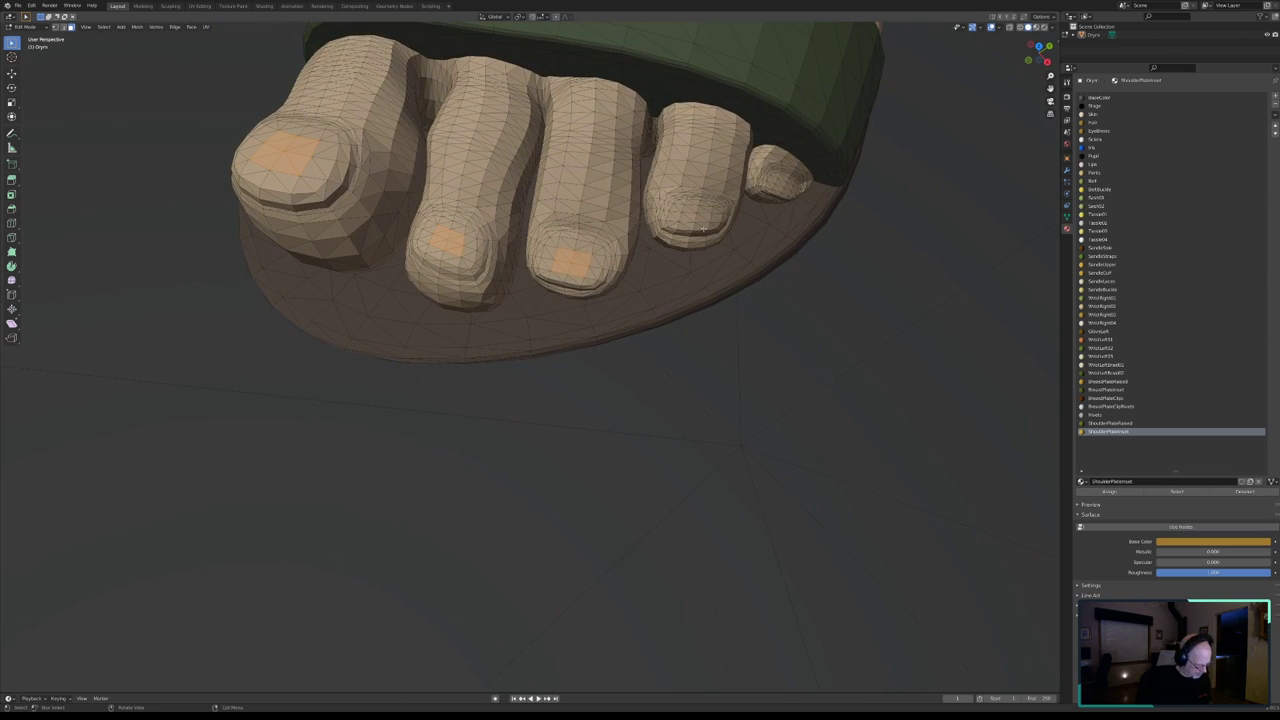
key(c)
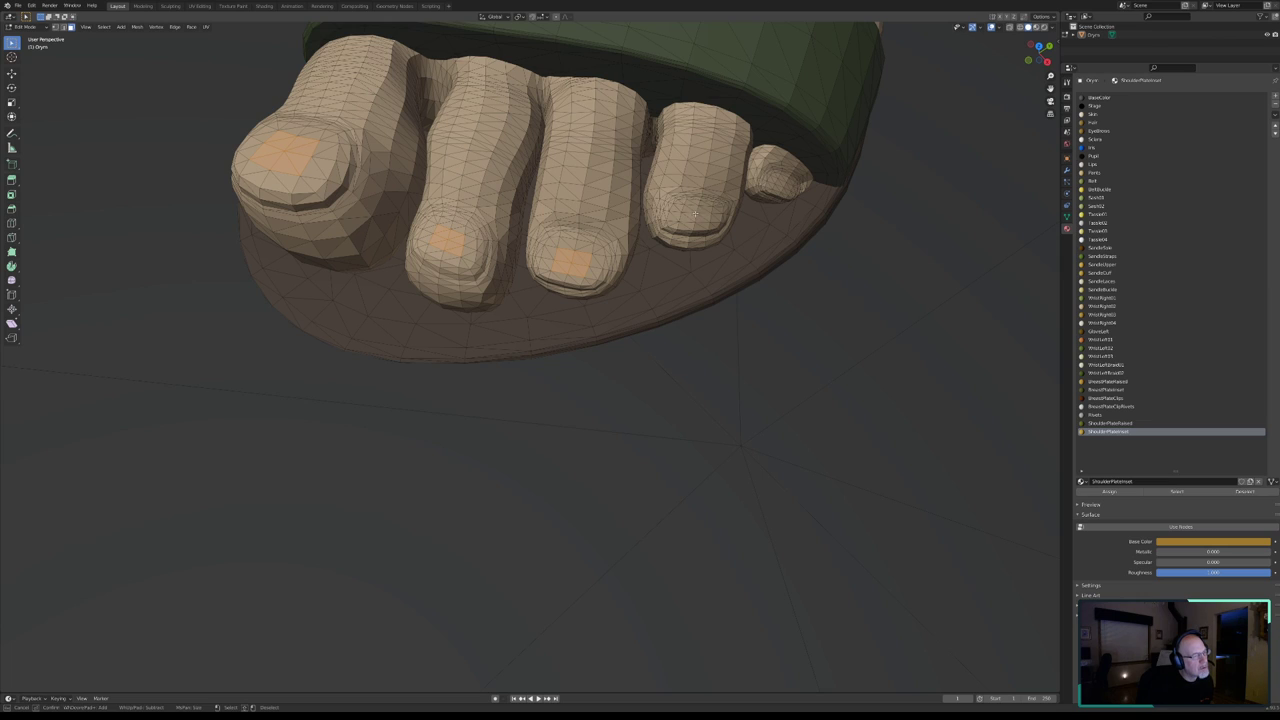
click(695, 213)
key(Escape)
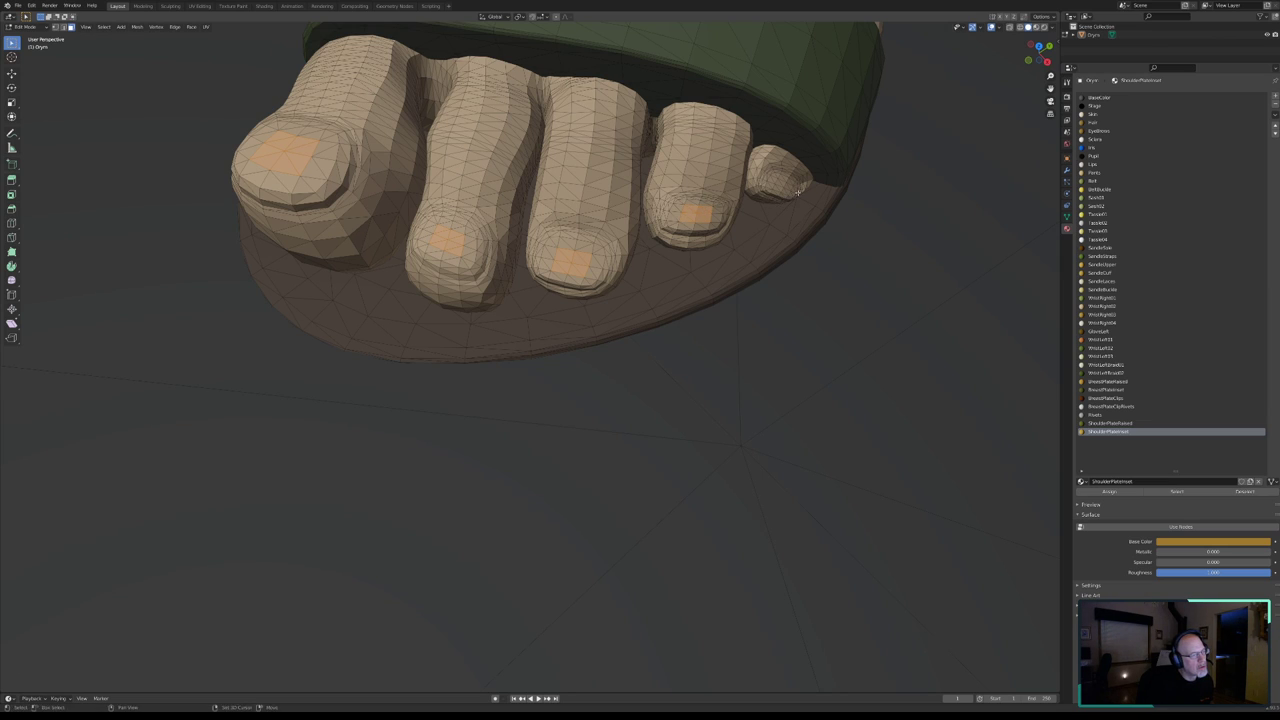
- Add the small toe's nail faces to the circle selection
mouse_move(779, 203)
middle_down()
mouse_move(690, 230)
mouse_move(451, 423)
middle_up()
scroll(666, 237, up, 2)
scroll(694, 205, up, 2)
scroll(694, 205, down, 2)
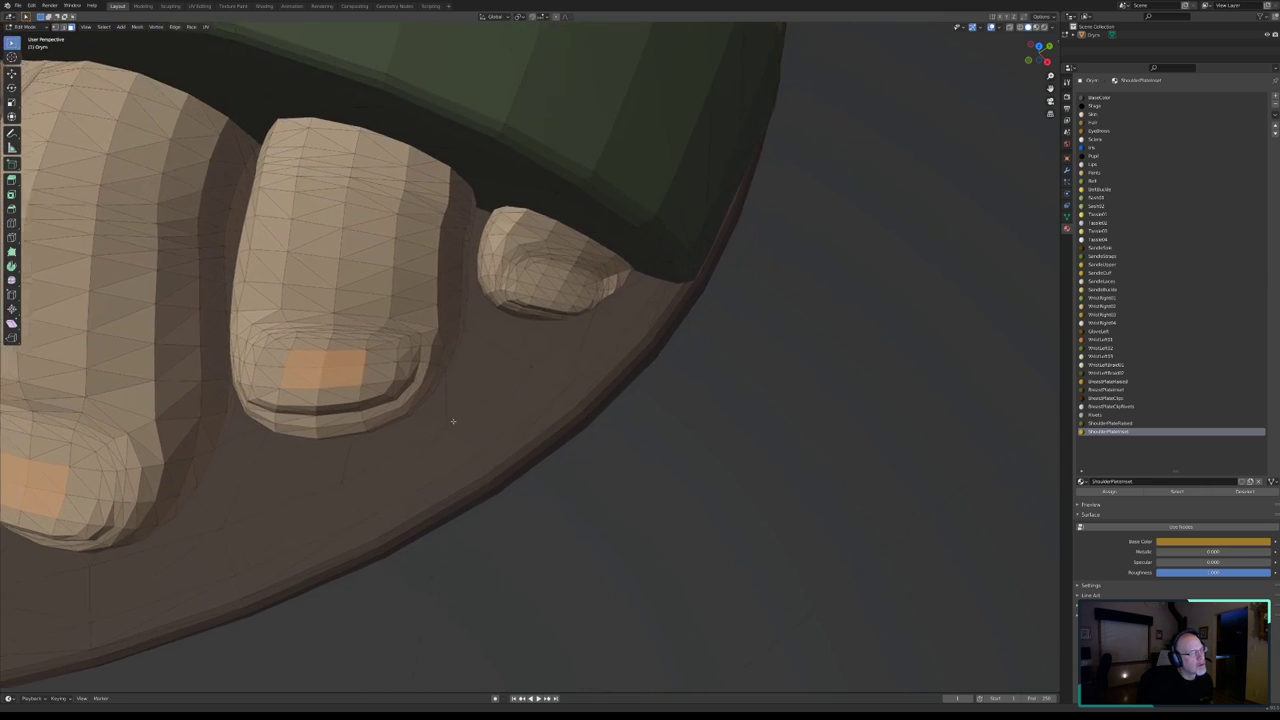
scroll(560, 326, up, 2)
key(c)
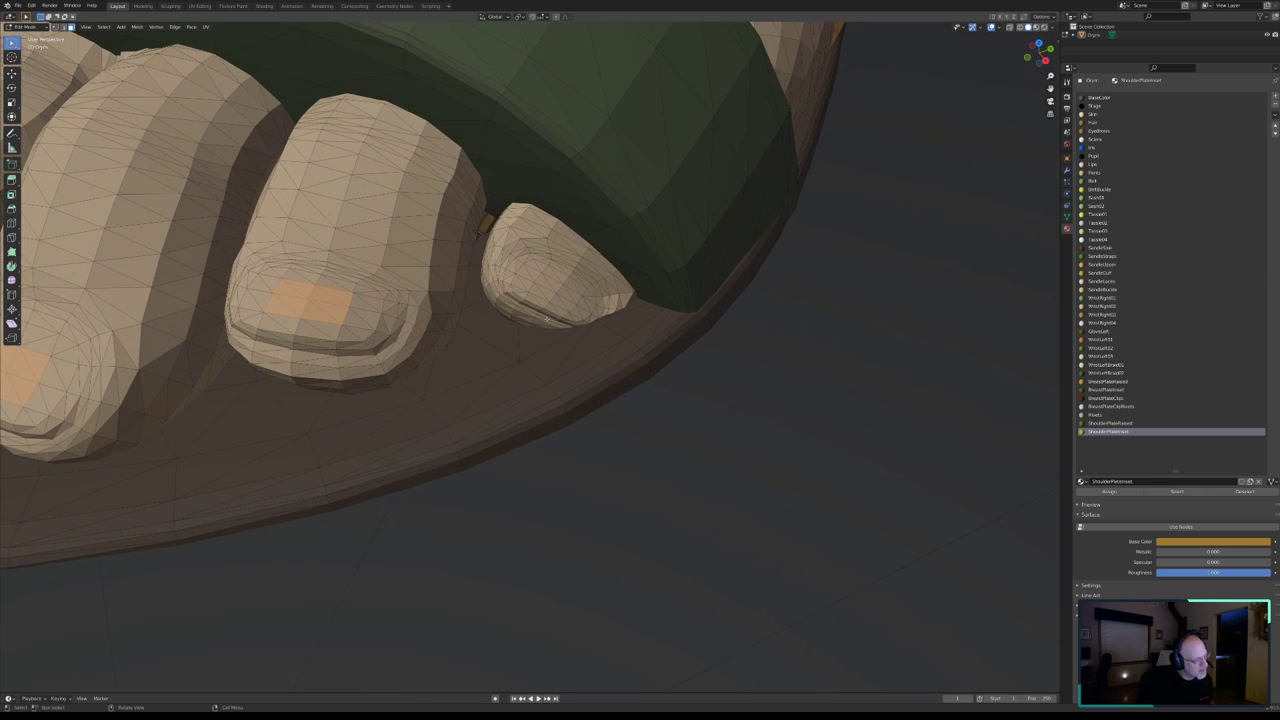
click(553, 292)
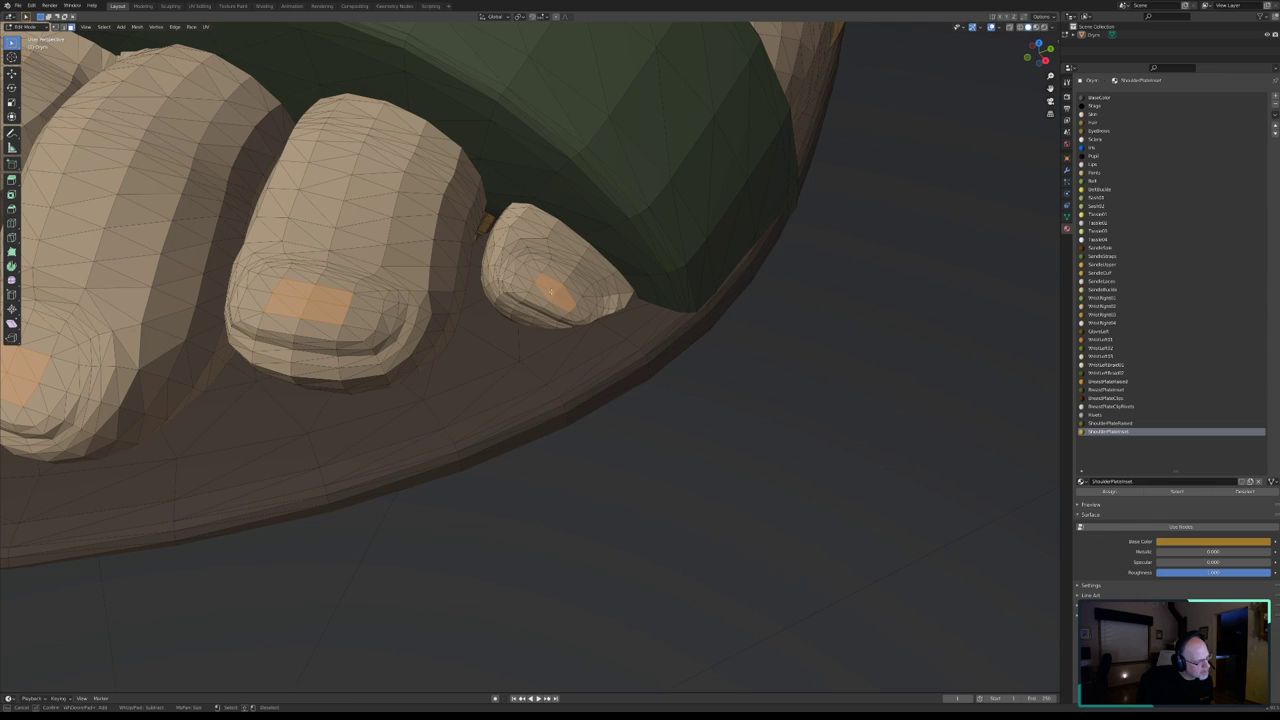
drag(544, 290, 566, 292)
right_click(570, 296)
- Grow the toenail selection by two rings with Ctrl+Numpad+
mouse_move(570, 296)
middle_down()
mouse_move(541, 283)
mouse_move(411, 318)
middle_up()
scroll(541, 283, down, 5)
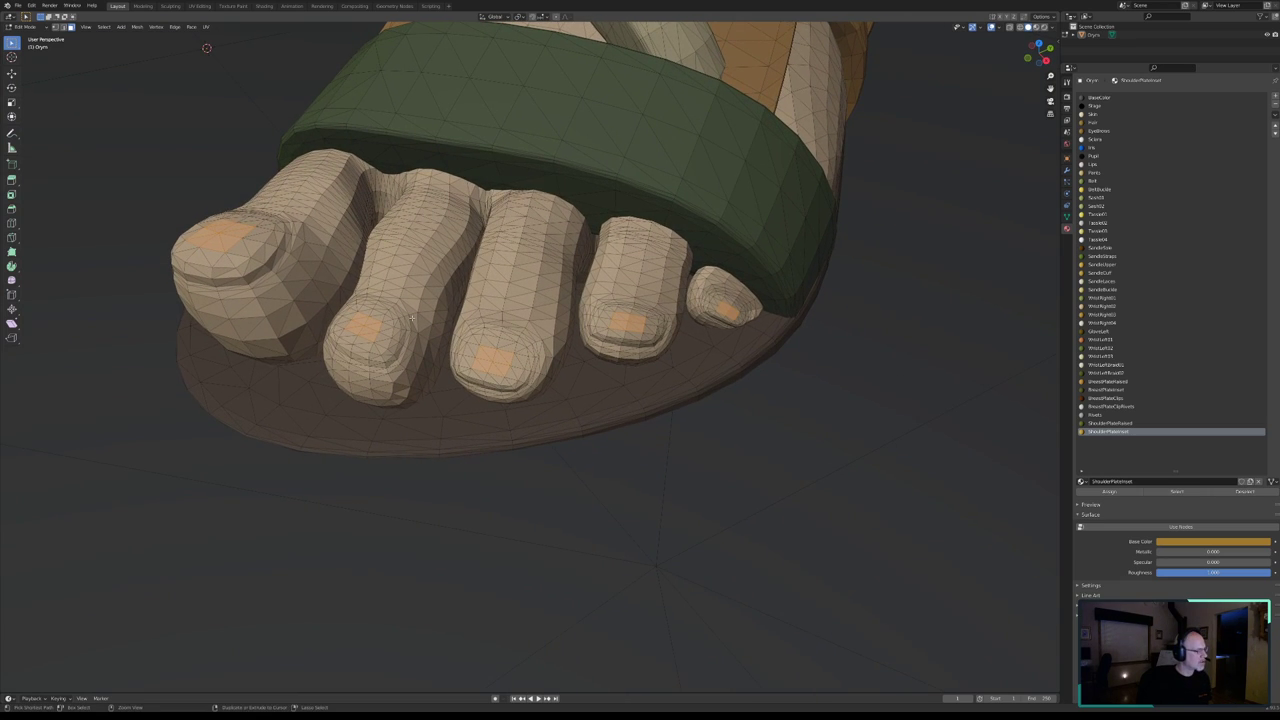
key(ctrl+KP_Add)
key(ctrl+KP_Add)
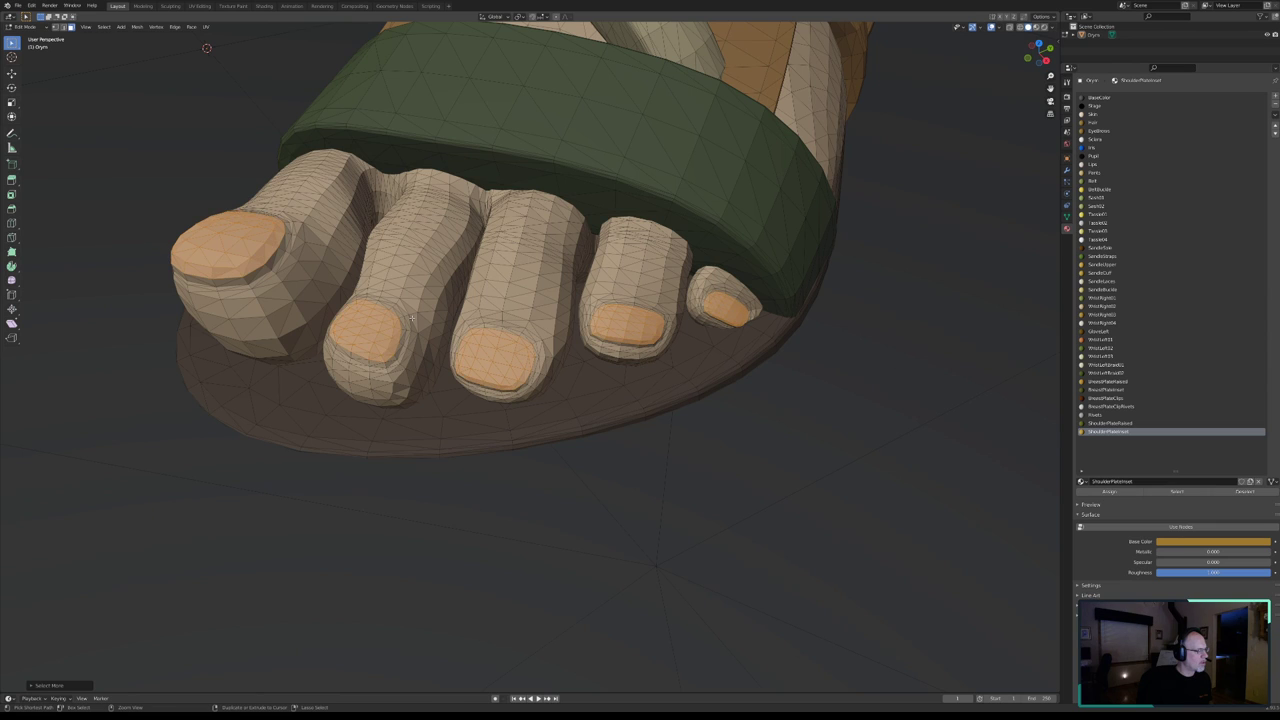
key(ctrl+KP_Add)
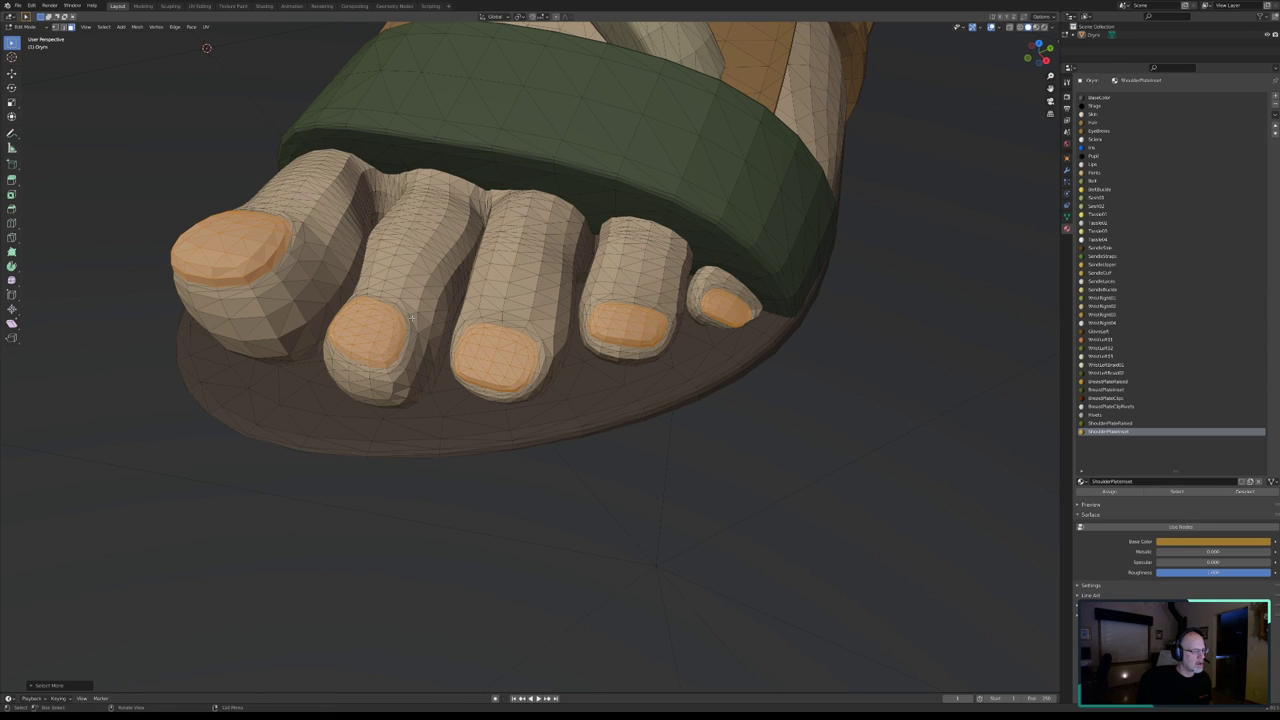
mouse_move(325, 303)
middle_down()
mouse_move(222, 343)
mouse_move(228, 320)
middle_up()
scroll(222, 343, down, 2)
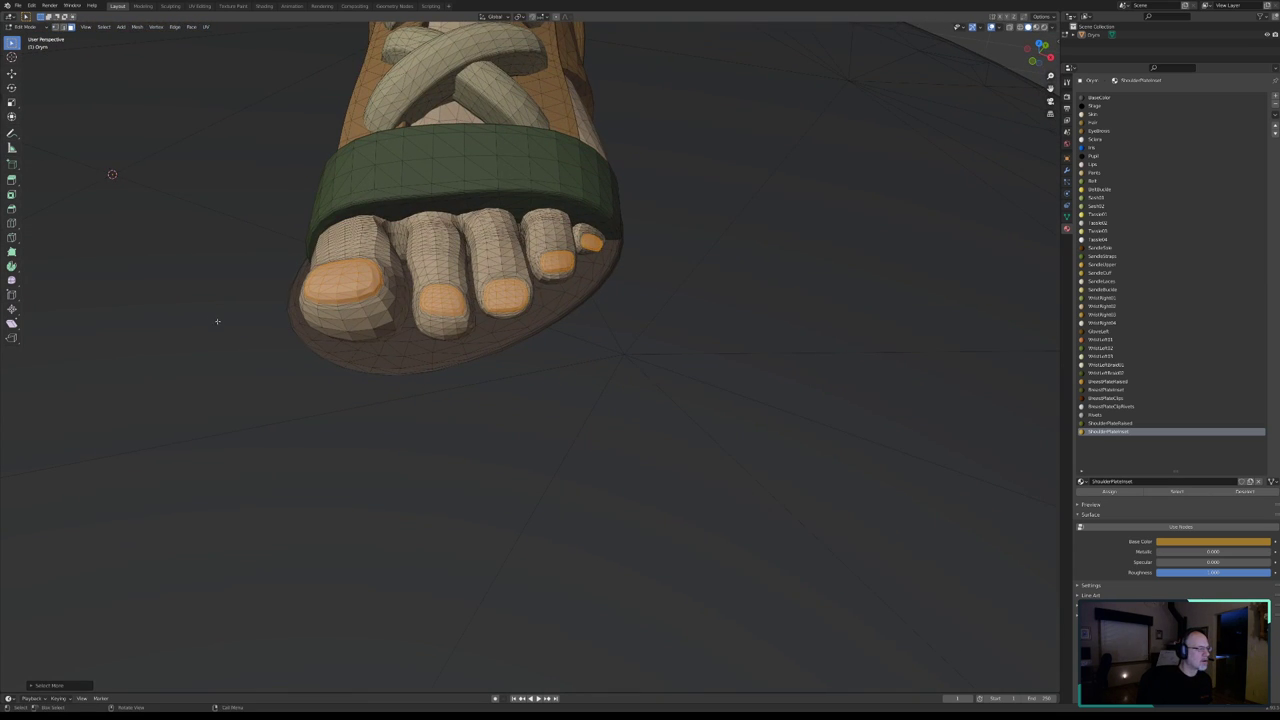
- Add a material slot with a new material named 'Nails'
click(1274, 97)
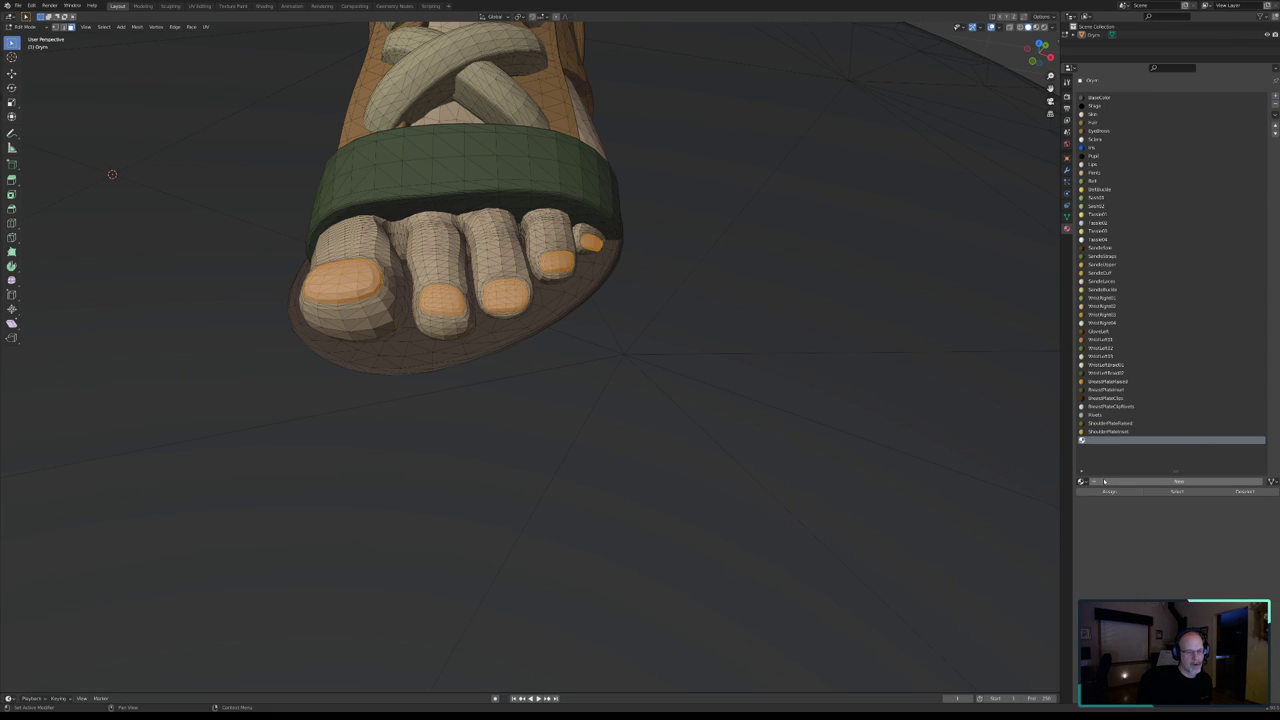
click(1147, 482)
double_click(1147, 482)
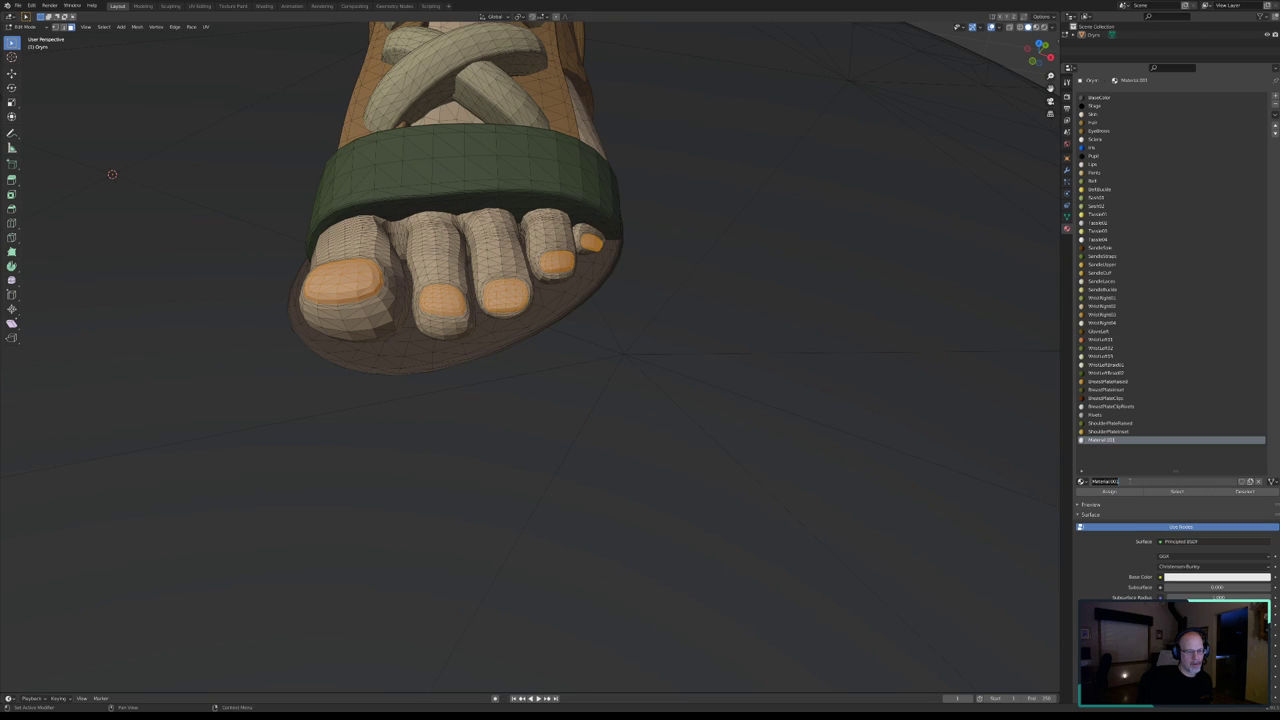
key(BackSpace)
text(Nails)
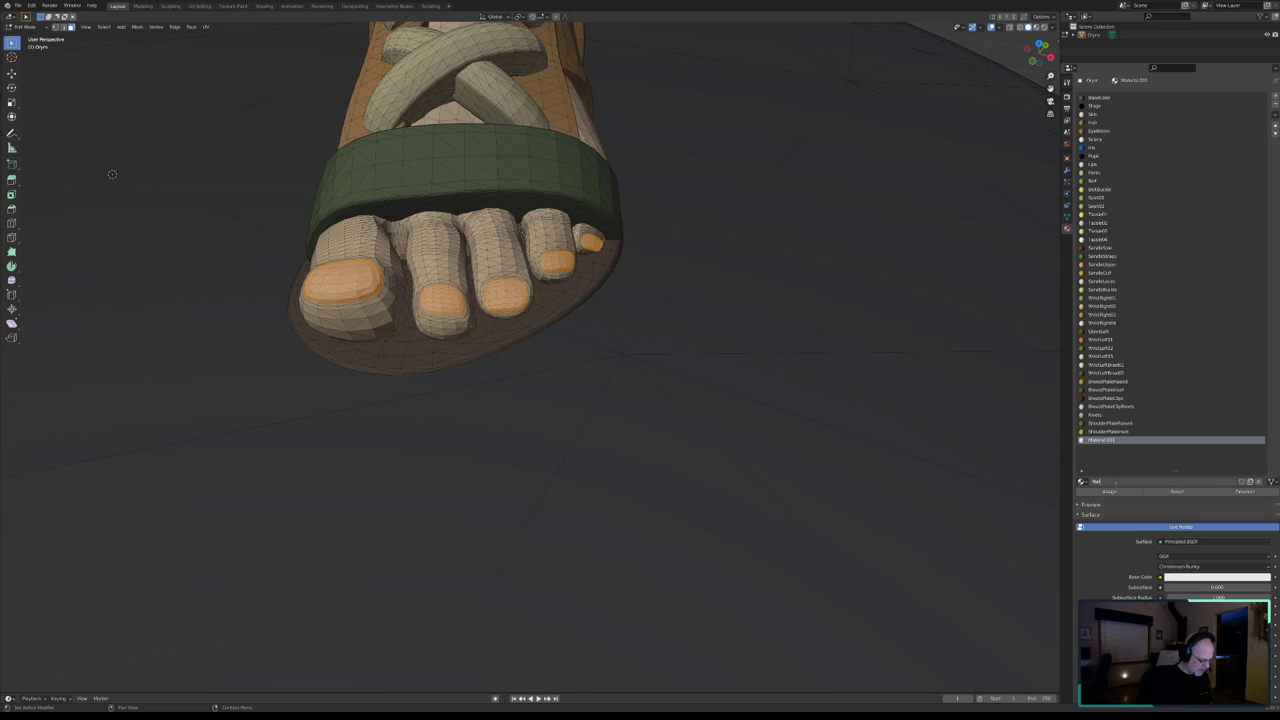
key(Return)
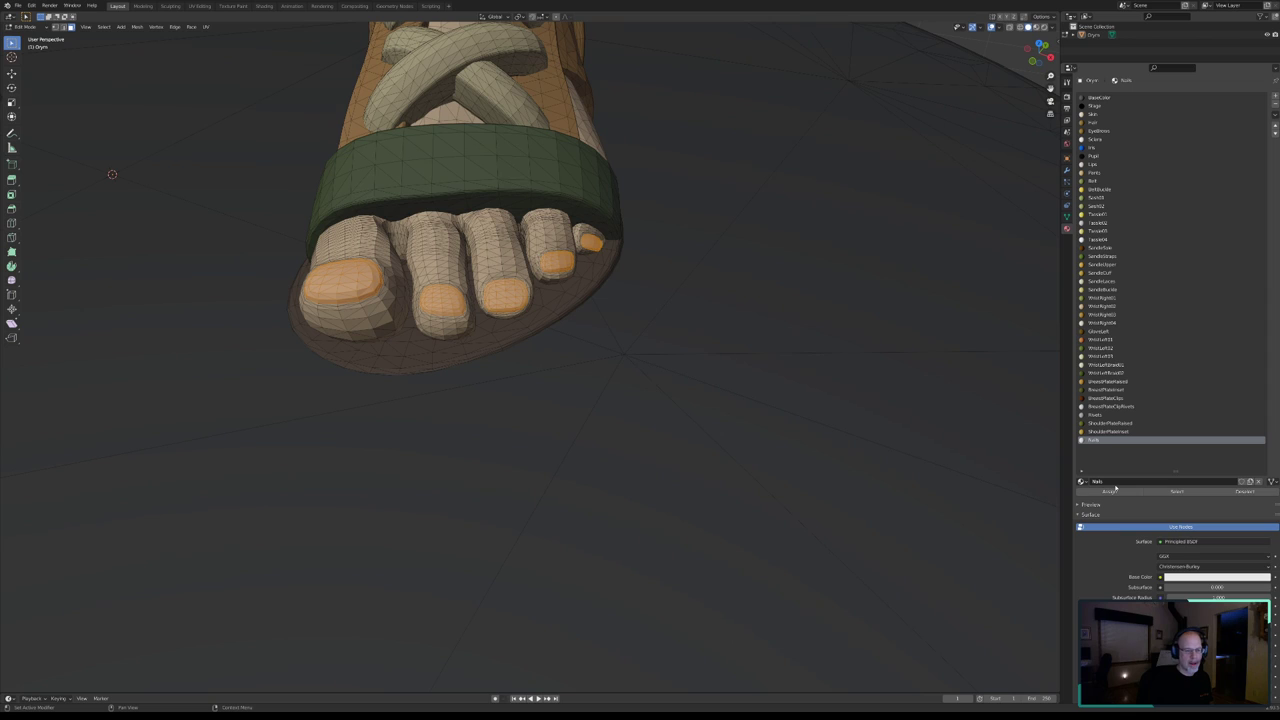
- Disable nodes, set specular 0.007, darken the base colour to pale beige, and assign Nails
click(1183, 528)
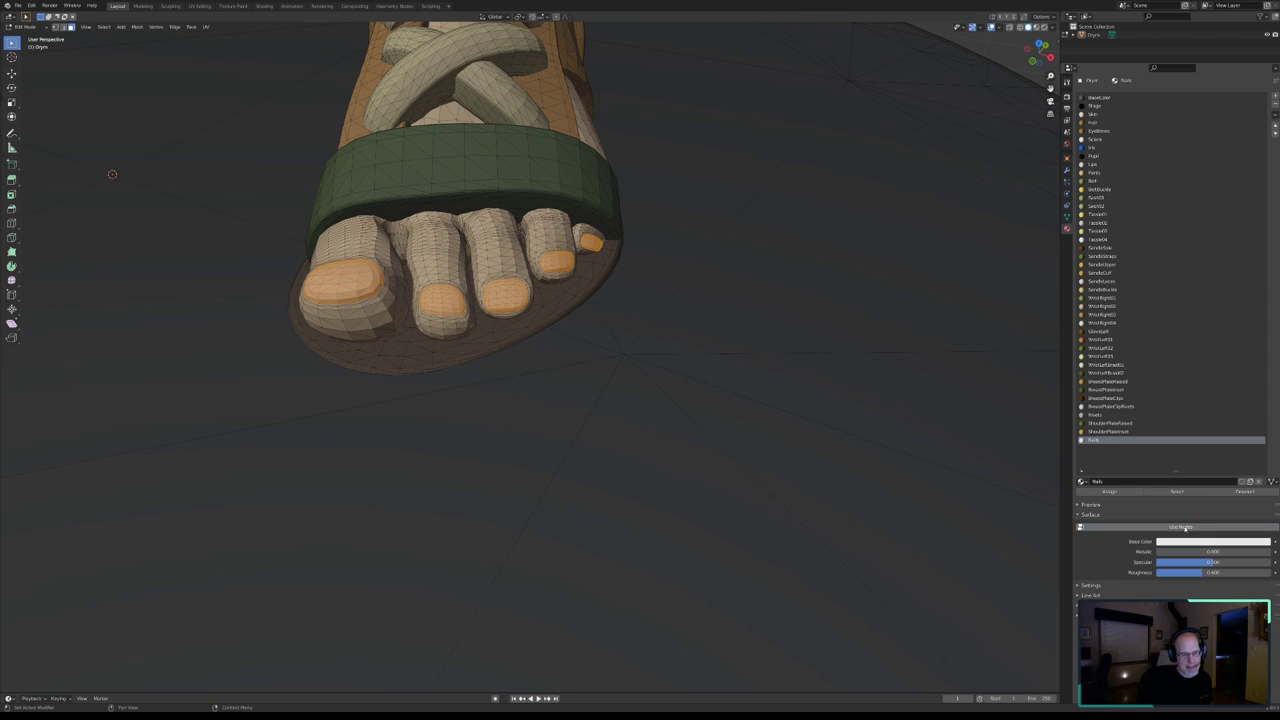
mouse_move(1212, 562)
mouse_down()
mouse_move(1160, 562)
mouse_move(1270, 572)
mouse_up()
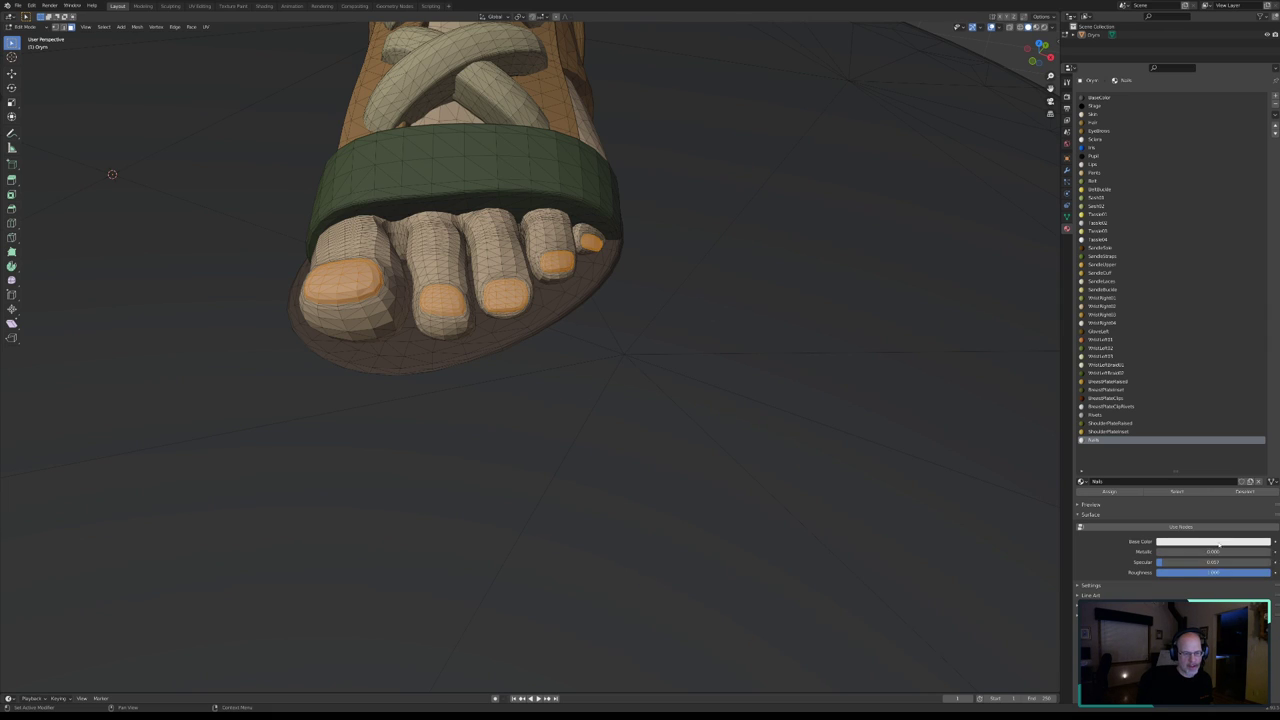
click(1219, 541)
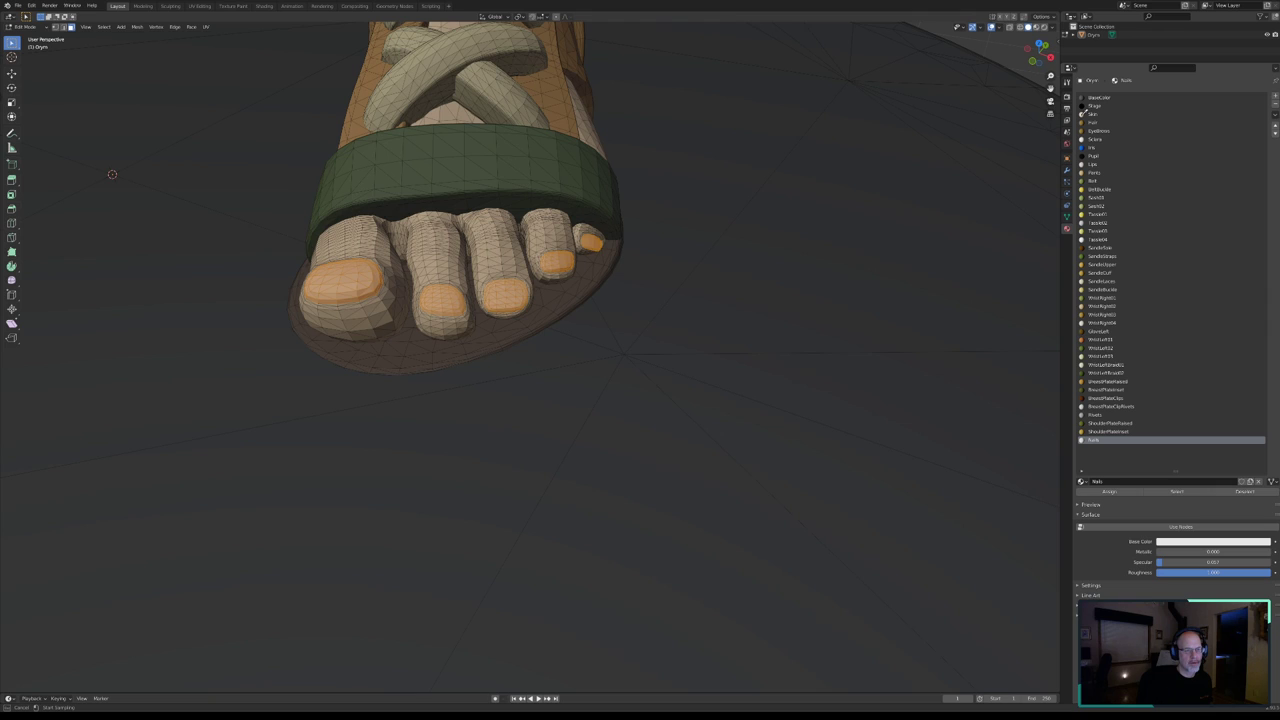
click(1231, 541)
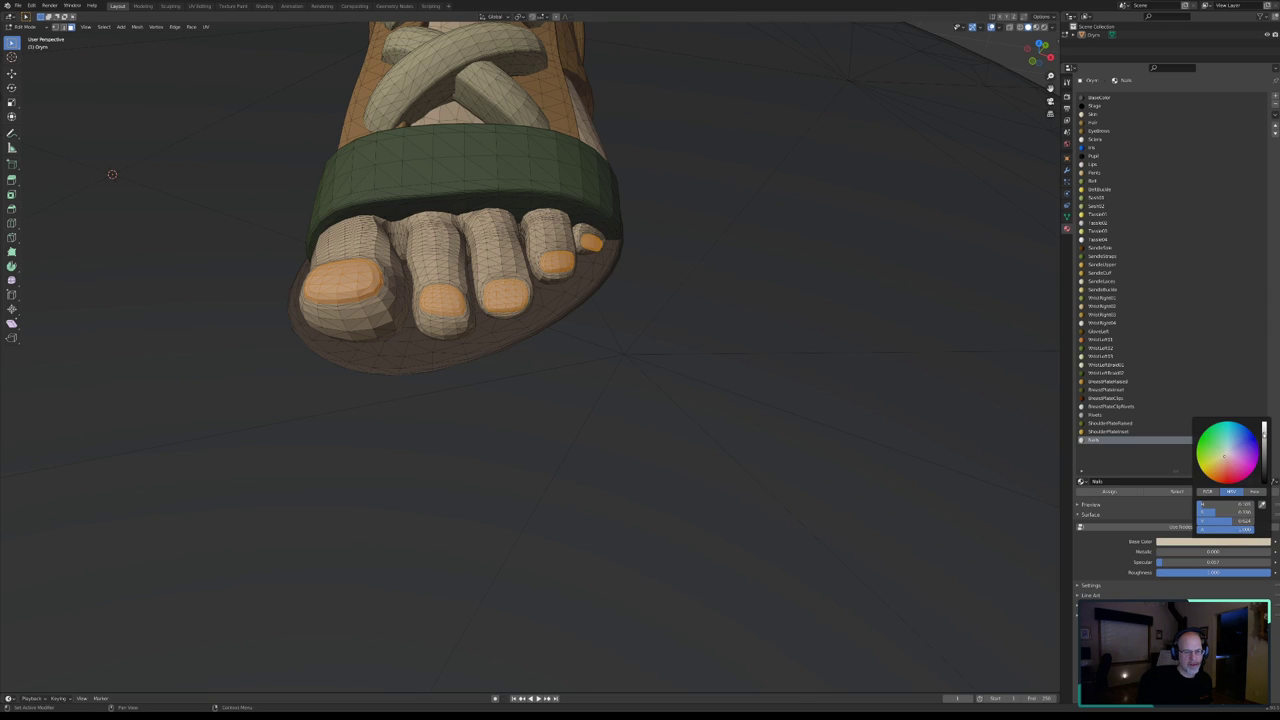
drag(1263, 455, 1263, 459)
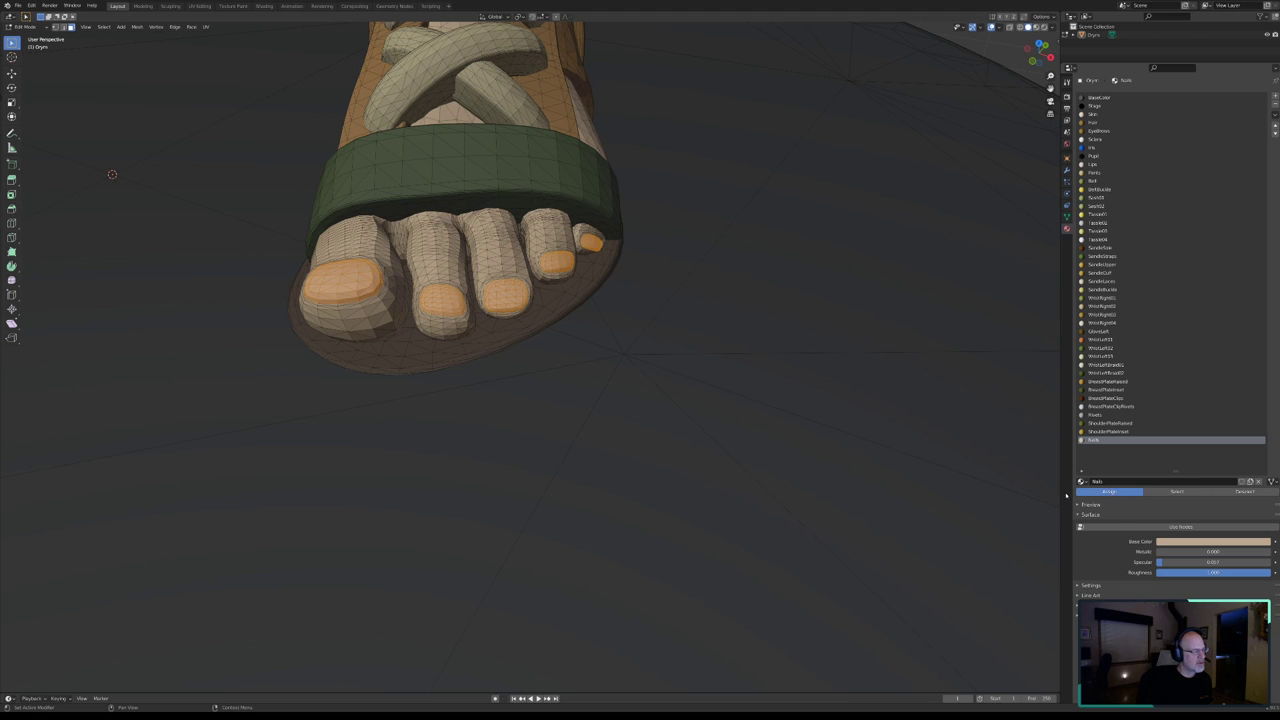
click(1000, 480)
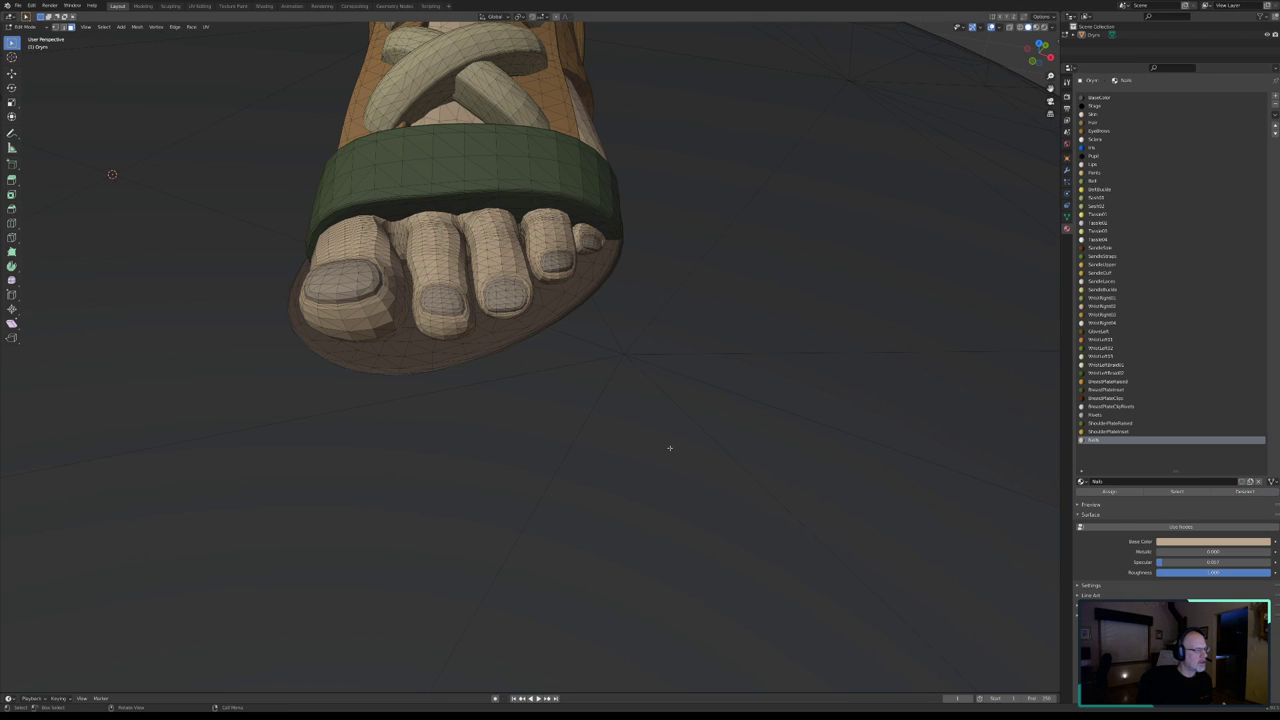
scroll(643, 445, down, 2)
scroll(634, 458, down, 2)
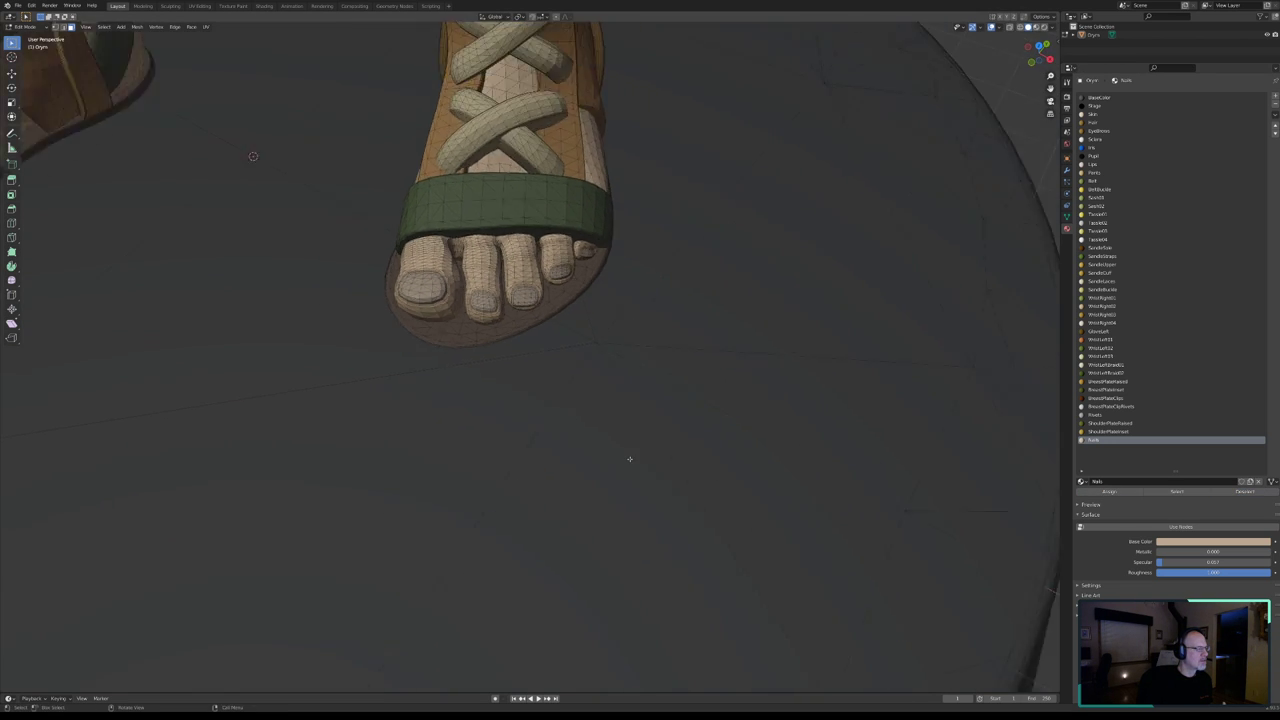
scroll(628, 458, down, 3)
scroll(600, 455, down, 2)
middle_drag(581, 452, 590, 450)
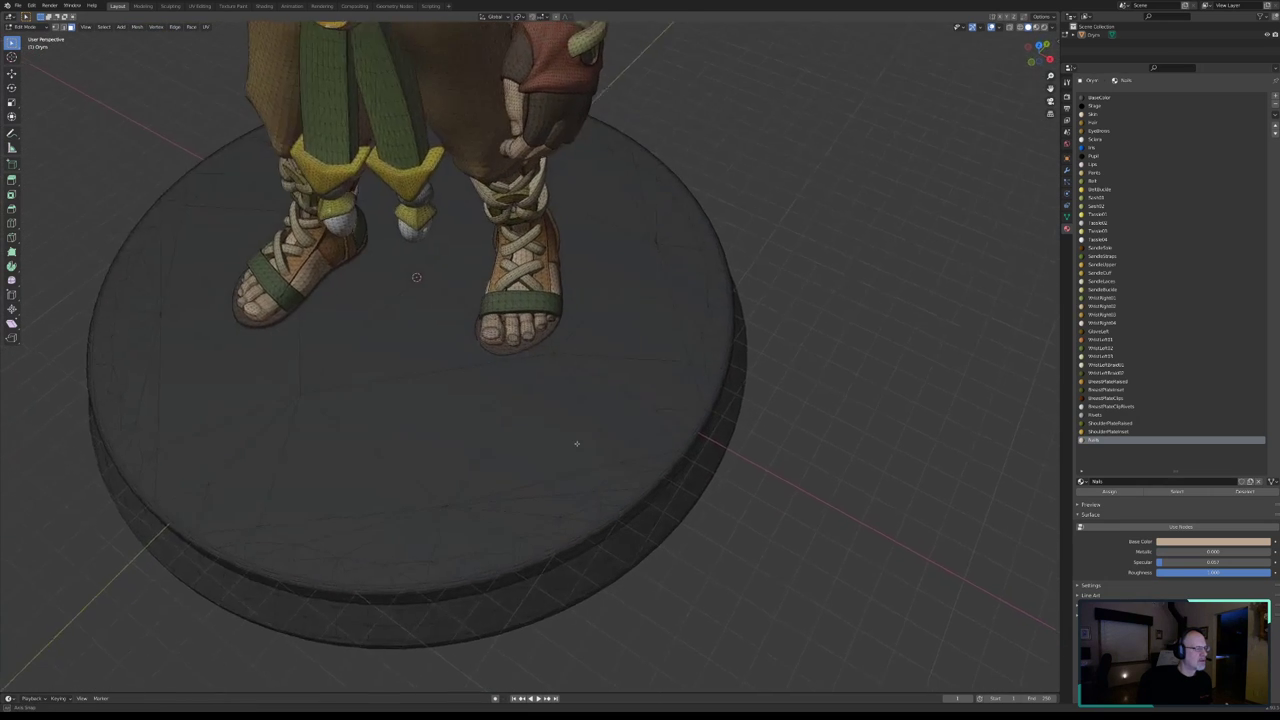
click(1200, 539)
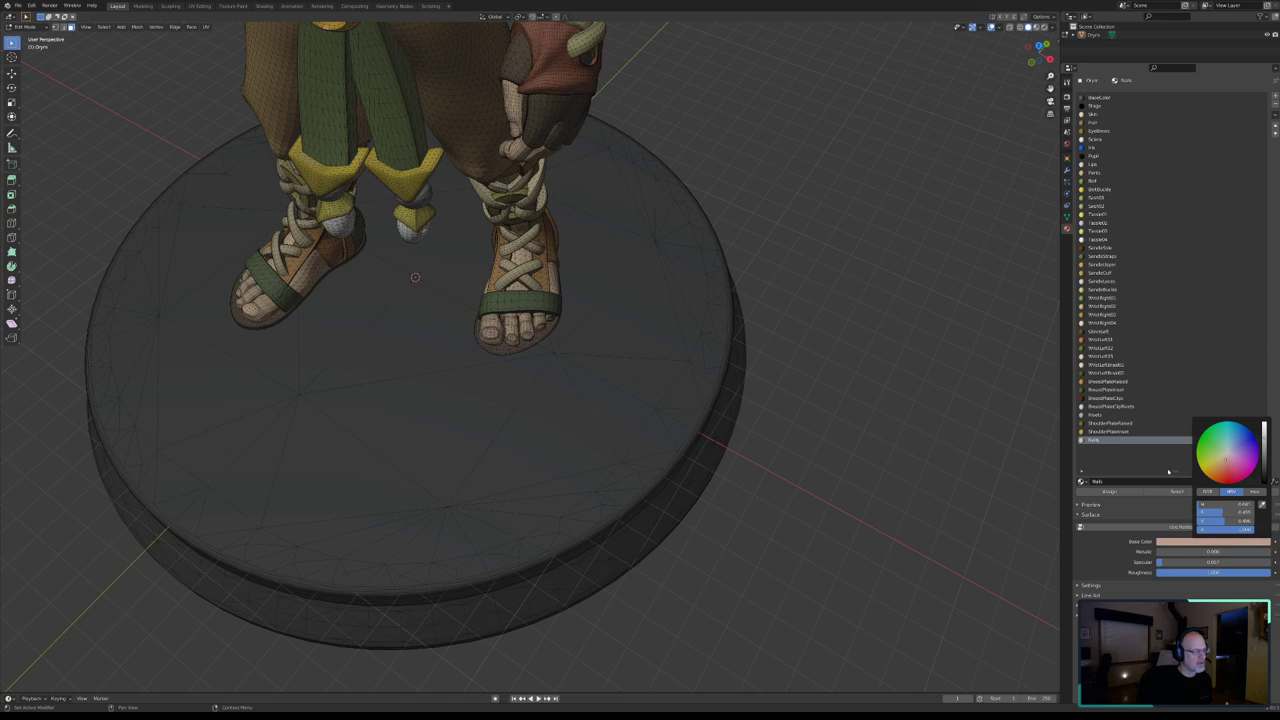
middle_drag(630, 435, 618, 419)
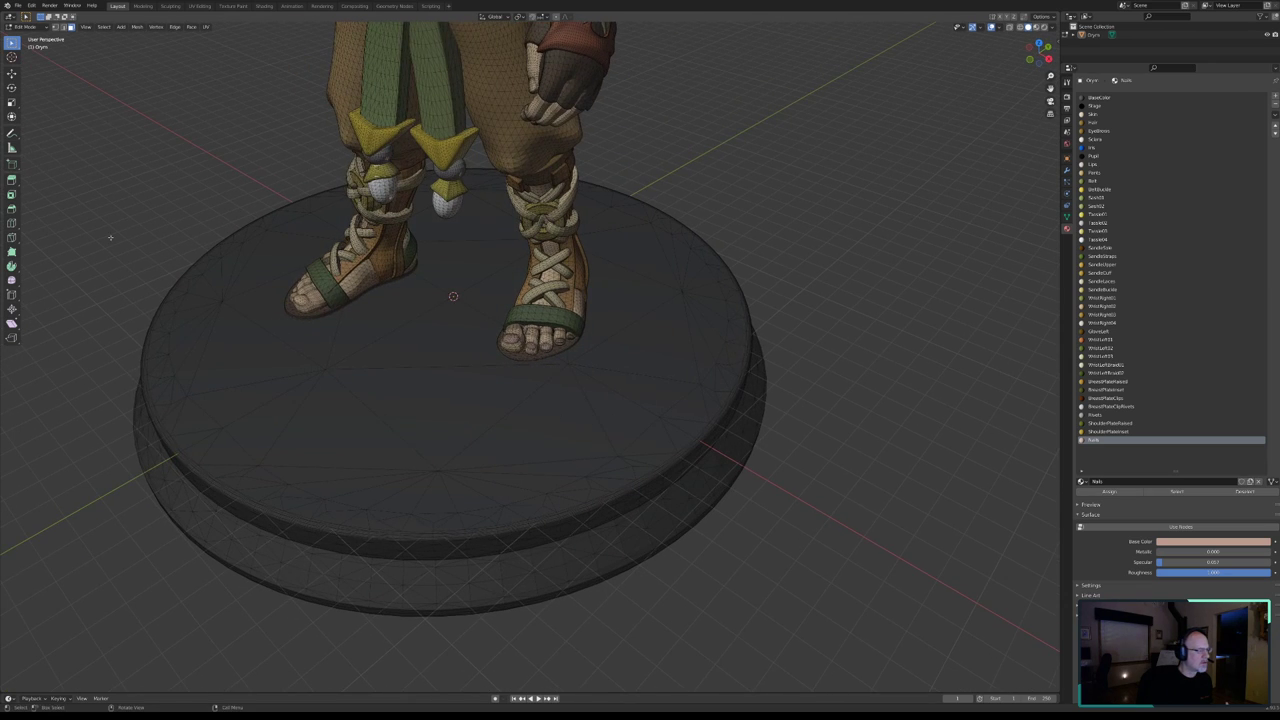
click(28, 27)
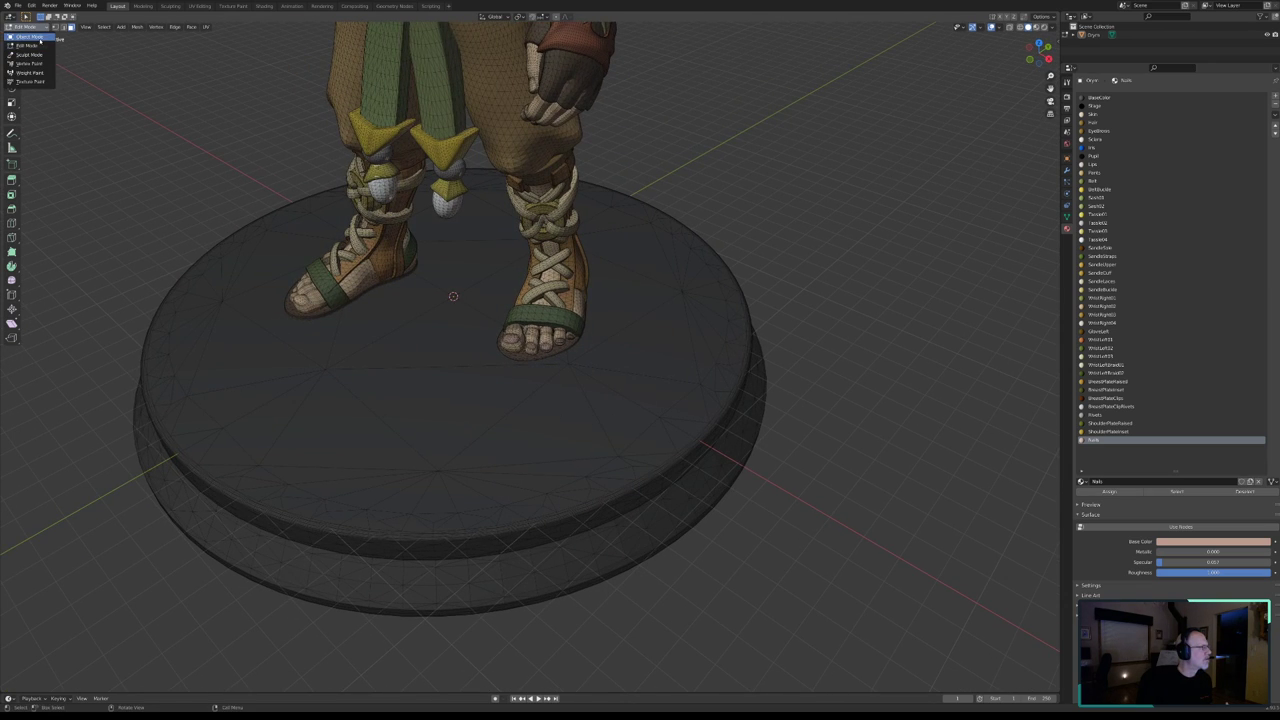
click(38, 37)
middle_drag(366, 297, 393, 332)
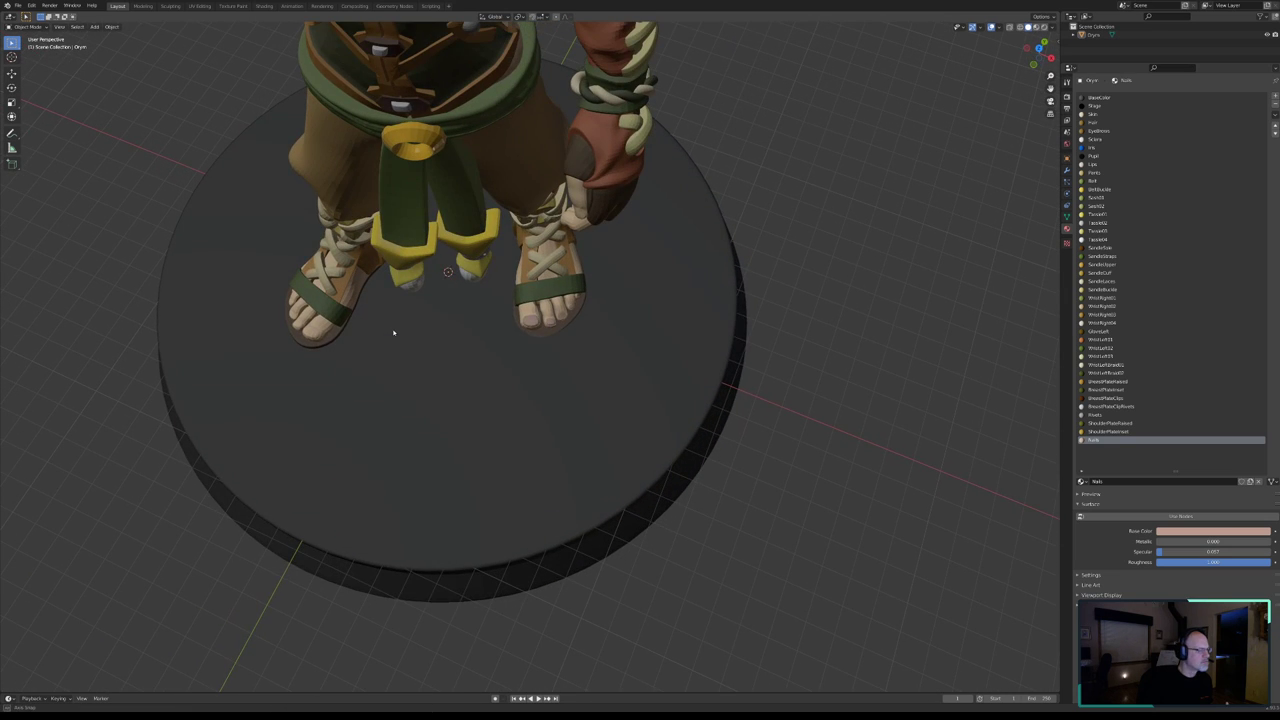
click(30, 27)
- Return the mesh to Edit Mode and frame a top-down view of the sandal
click(28, 45)
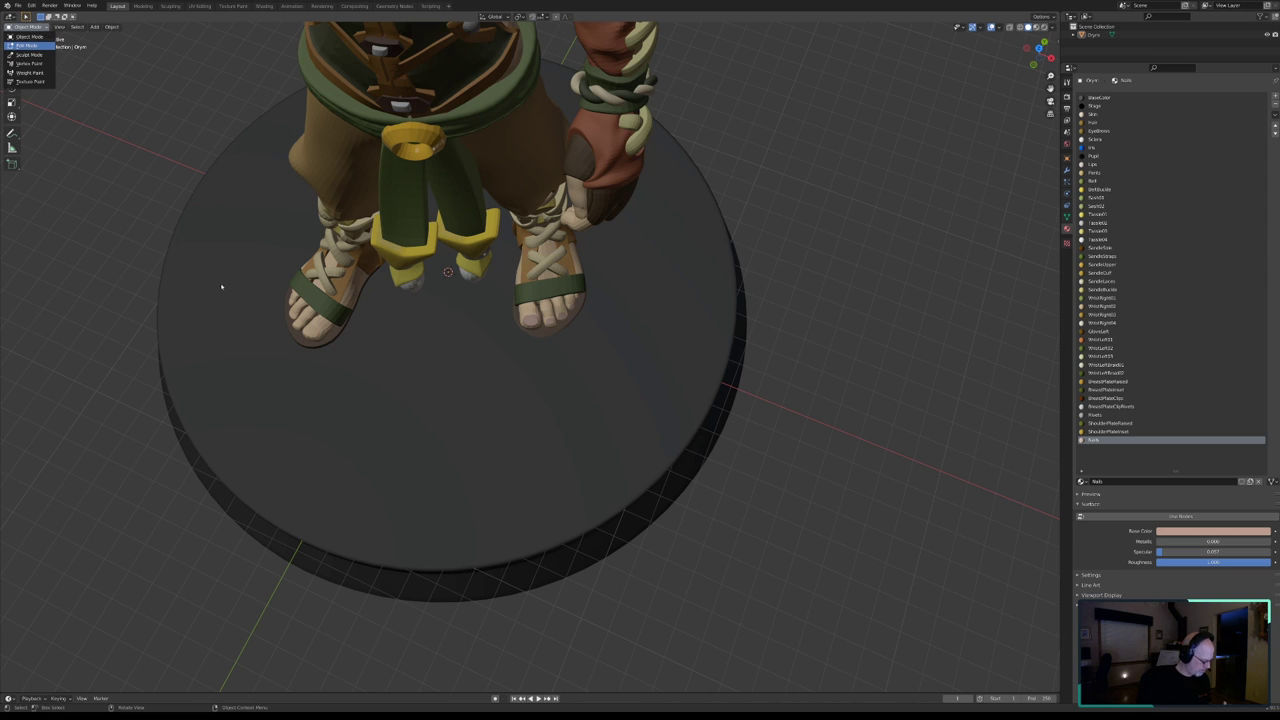
mouse_move(214, 286)
shift+middle_down()
mouse_move(394, 320)
mouse_move(420, 386)
shift+middle_up()
scroll(447, 311, up, 5)
middle_drag(447, 311, 623, 500)
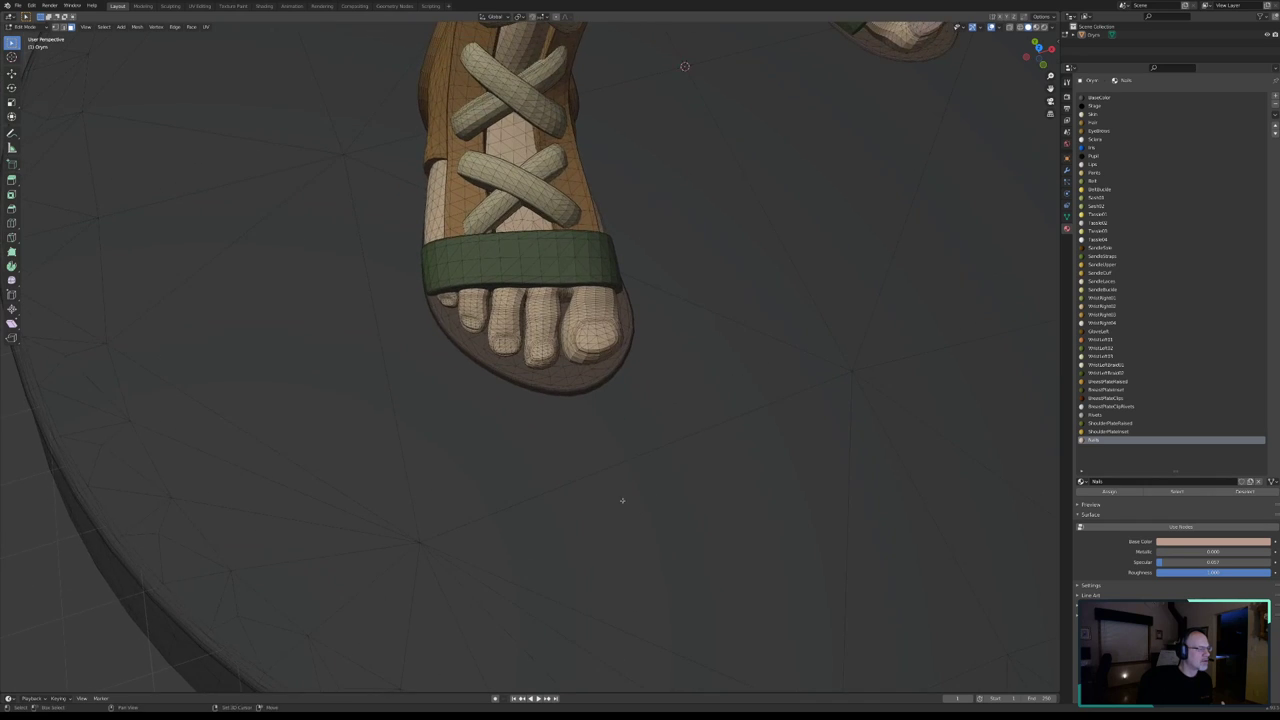
scroll(560, 463, up, 4)
scroll(563, 470, up, 1)
scroll(563, 470, up, 1)
scroll(570, 478, up, 1)
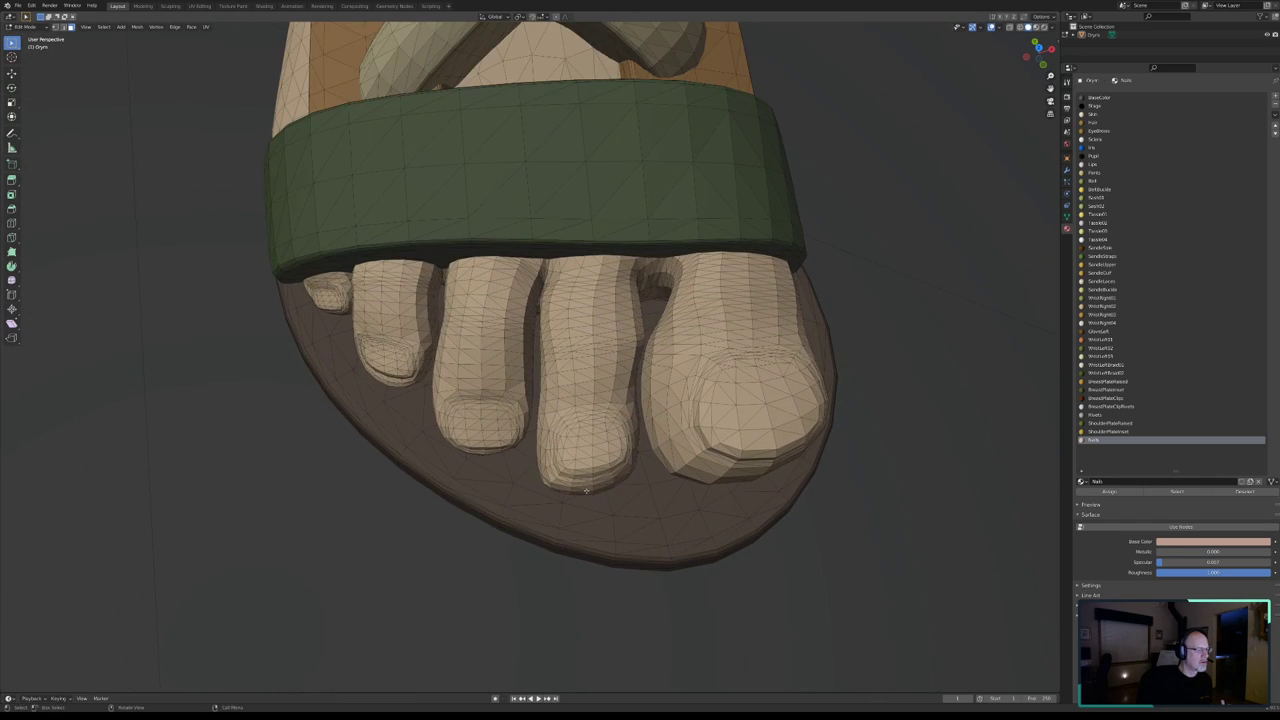
scroll(580, 486, up, 2)
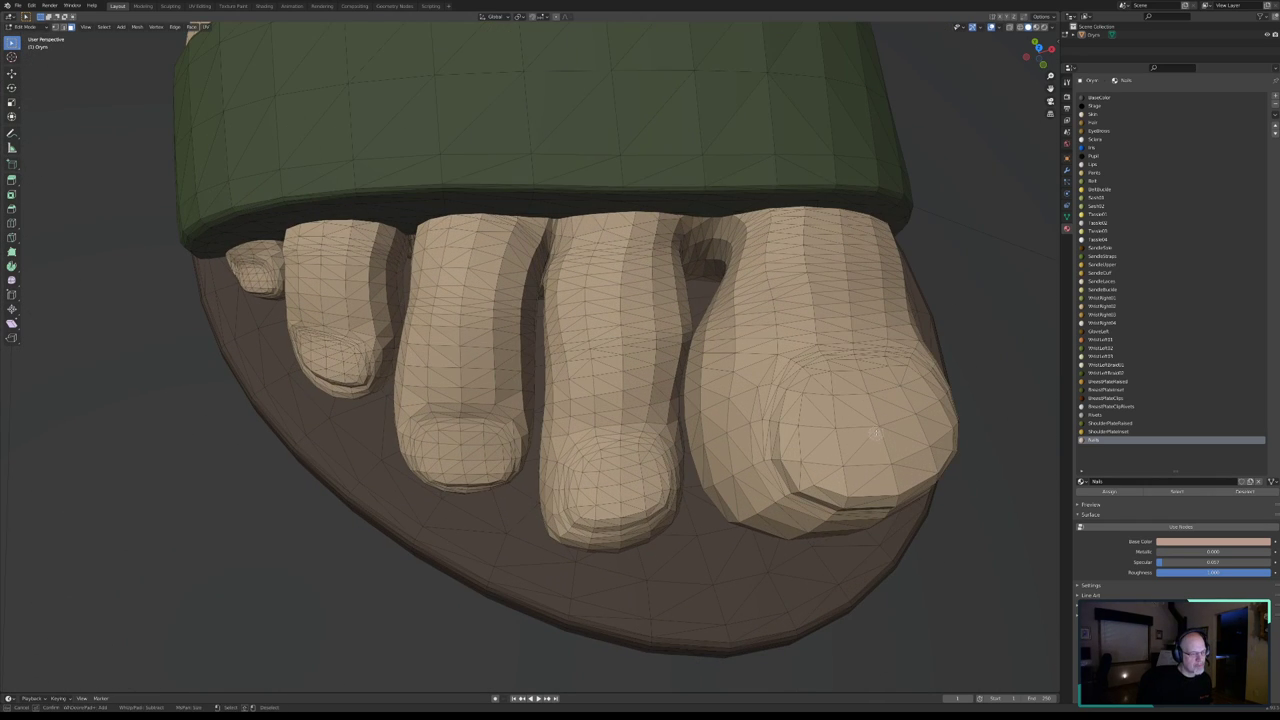
- Circle-select faces on all five toenails, from the big toe to the small toe
key(c)
mouse_move(891, 408)
mouse_down()
mouse_move(880, 420)
mouse_move(900, 445)
mouse_move(891, 429)
mouse_up()
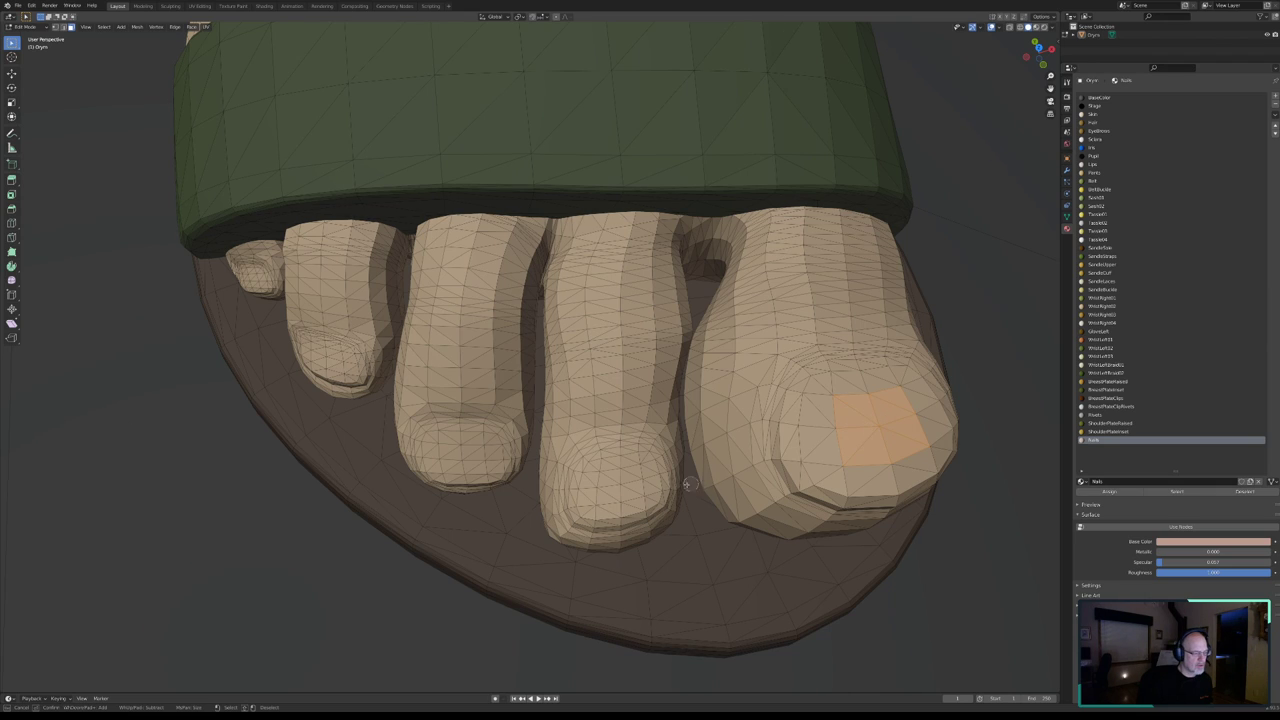
drag(628, 476, 612, 488)
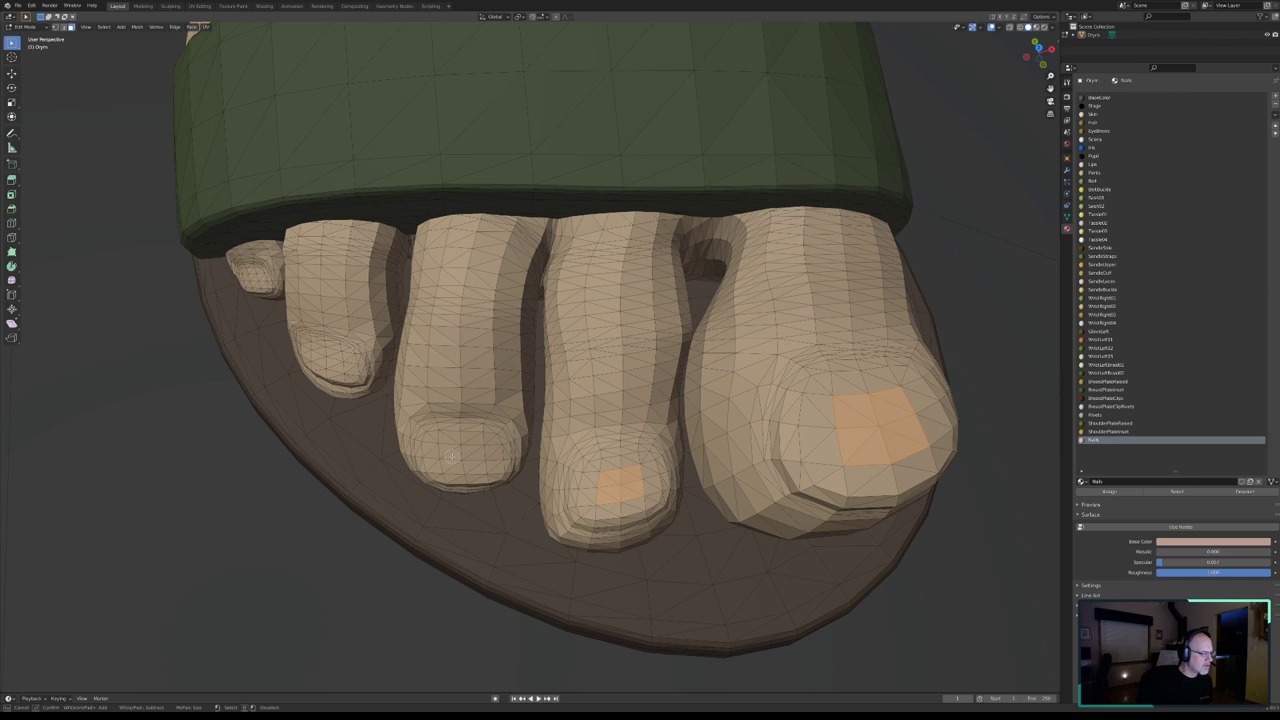
drag(451, 456, 464, 461)
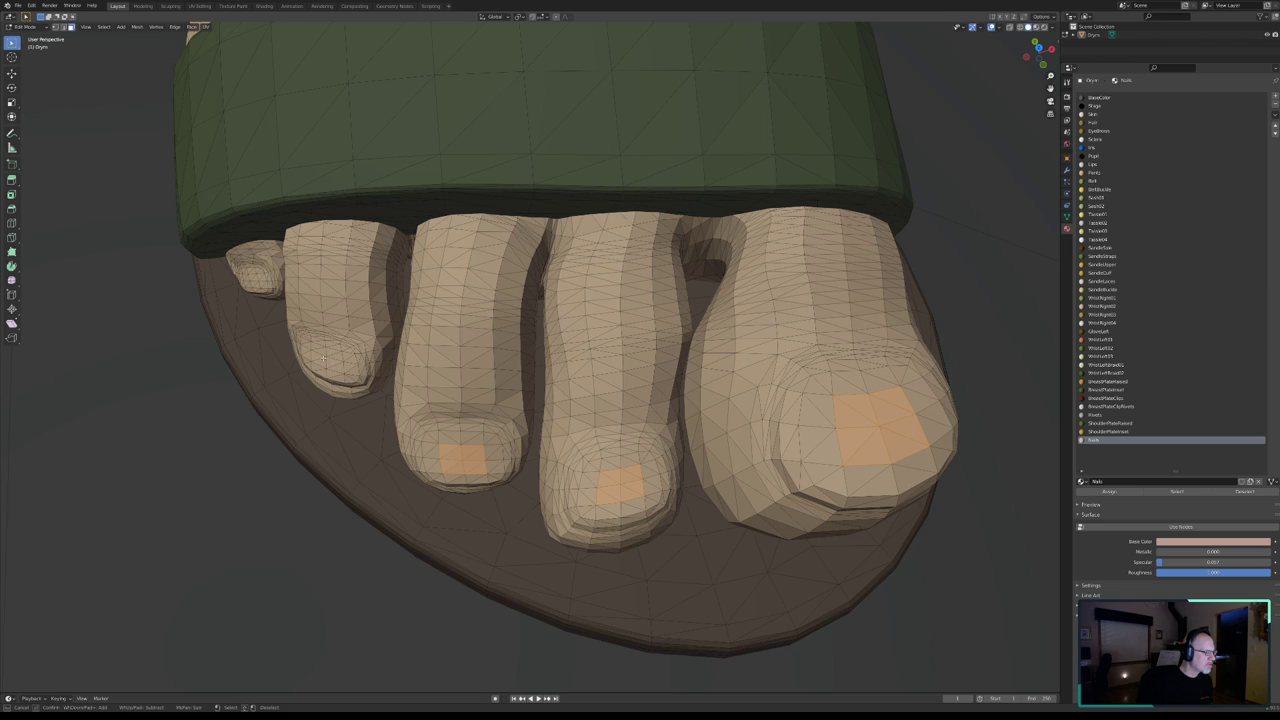
drag(326, 356, 334, 359)
mouse_move(245, 283)
middle_down()
mouse_move(267, 330)
mouse_move(362, 377)
mouse_move(531, 398)
middle_up()
scroll(380, 390, up, 4)
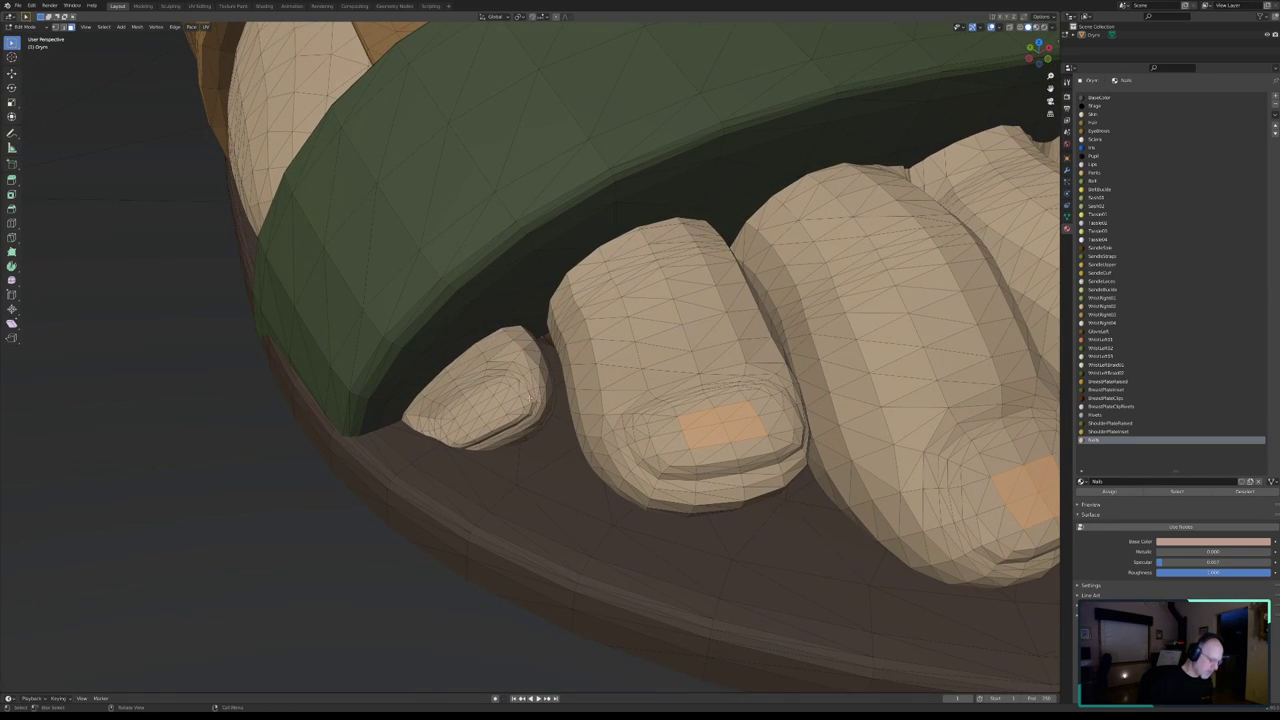
key(k)
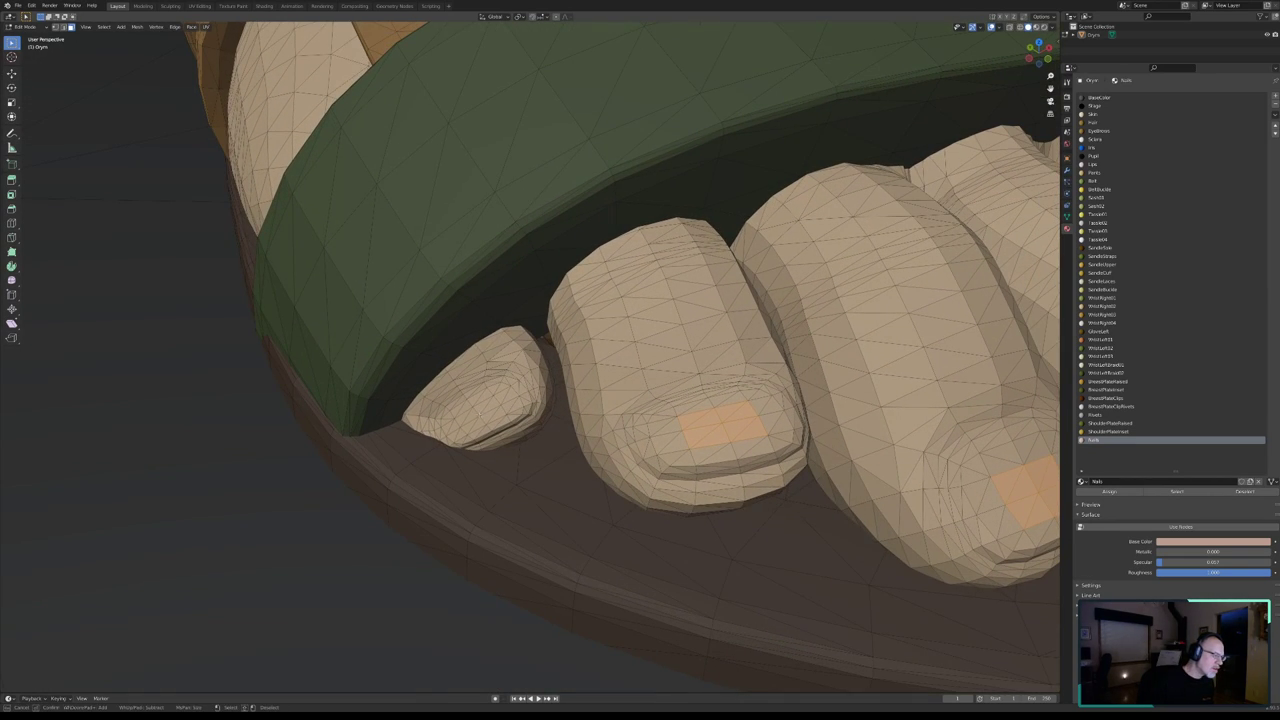
click(470, 414)
mouse_move(491, 413)
middle_down()
mouse_move(658, 100)
mouse_move(866, 410)
middle_up()
key(Return)
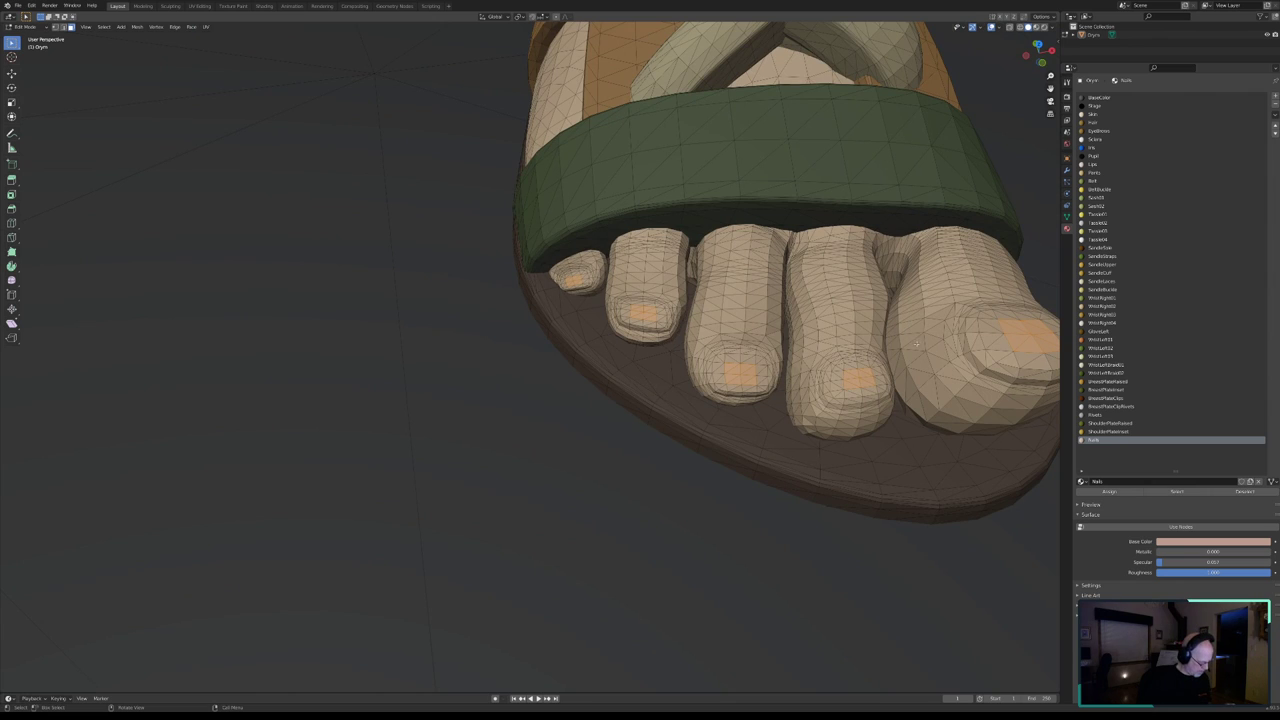
middle_drag(916, 342, 706, 410)
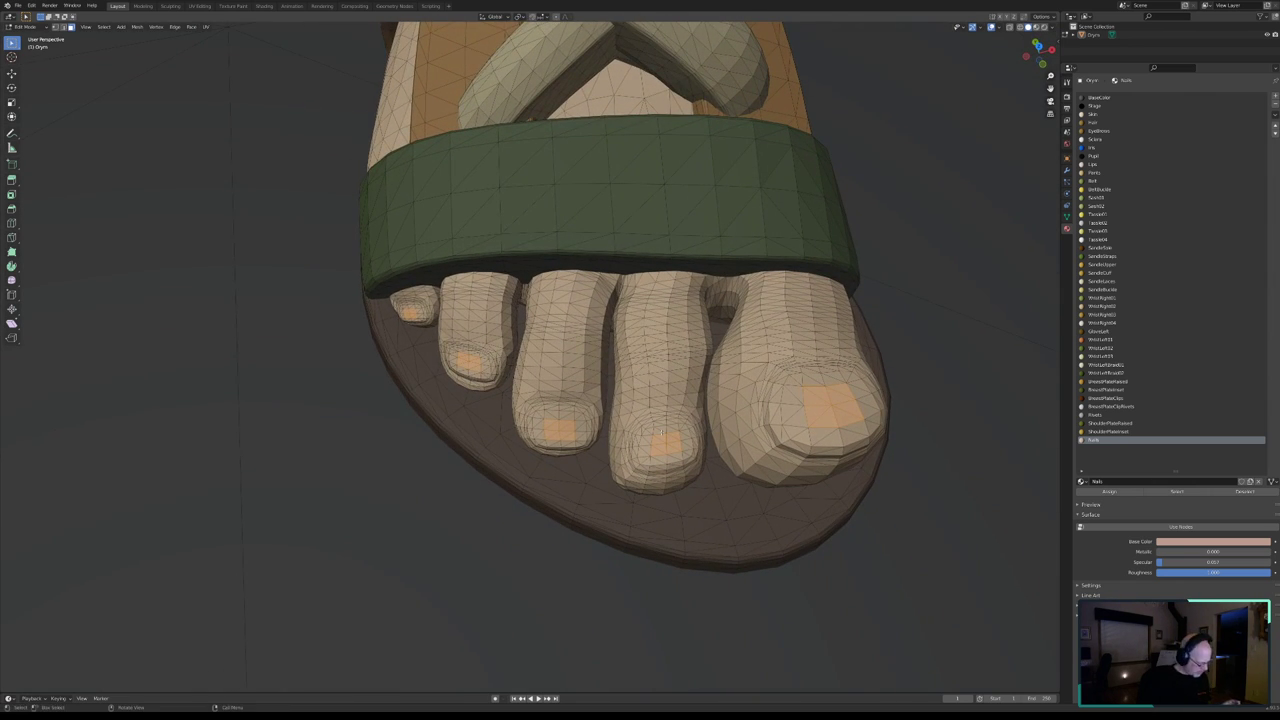
- Grow the toenail selection two rings, assign Nails, deselect, and open its base colour
key(ctrl+KP_Add)
key(ctrl+KP_Add)
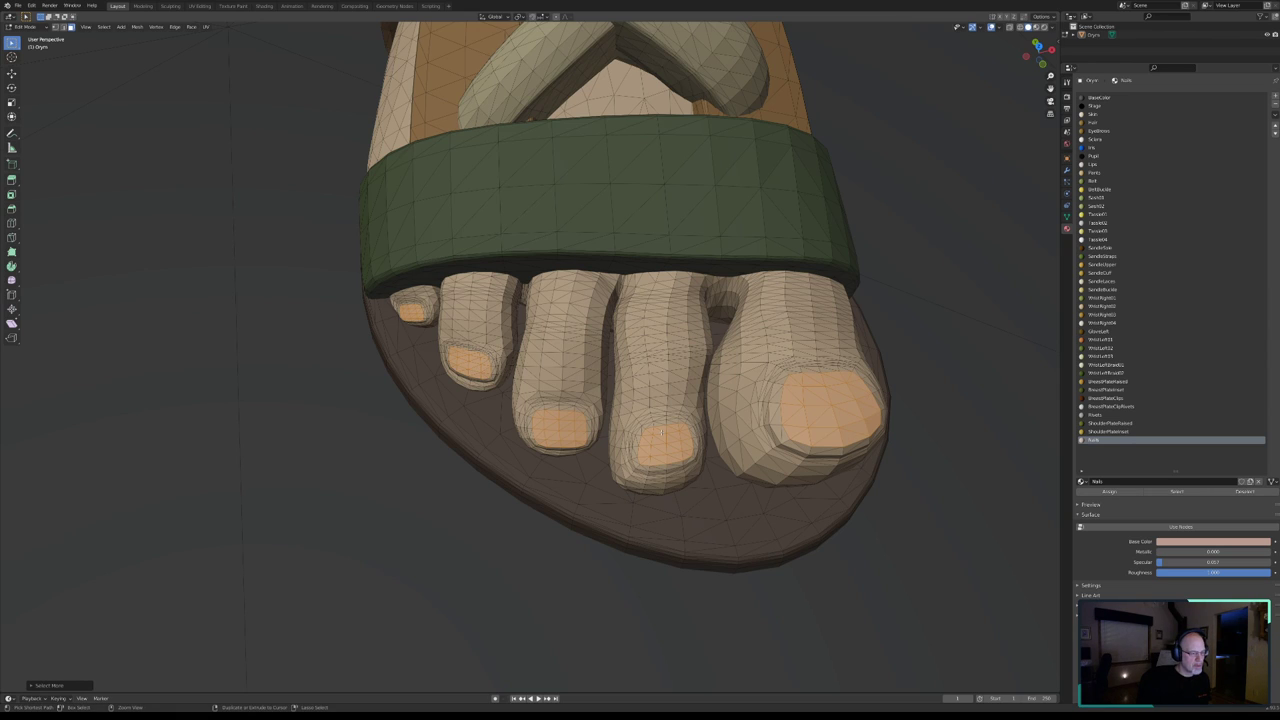
key(ctrl+KP_Add)
key(ctrl+KP_Add)
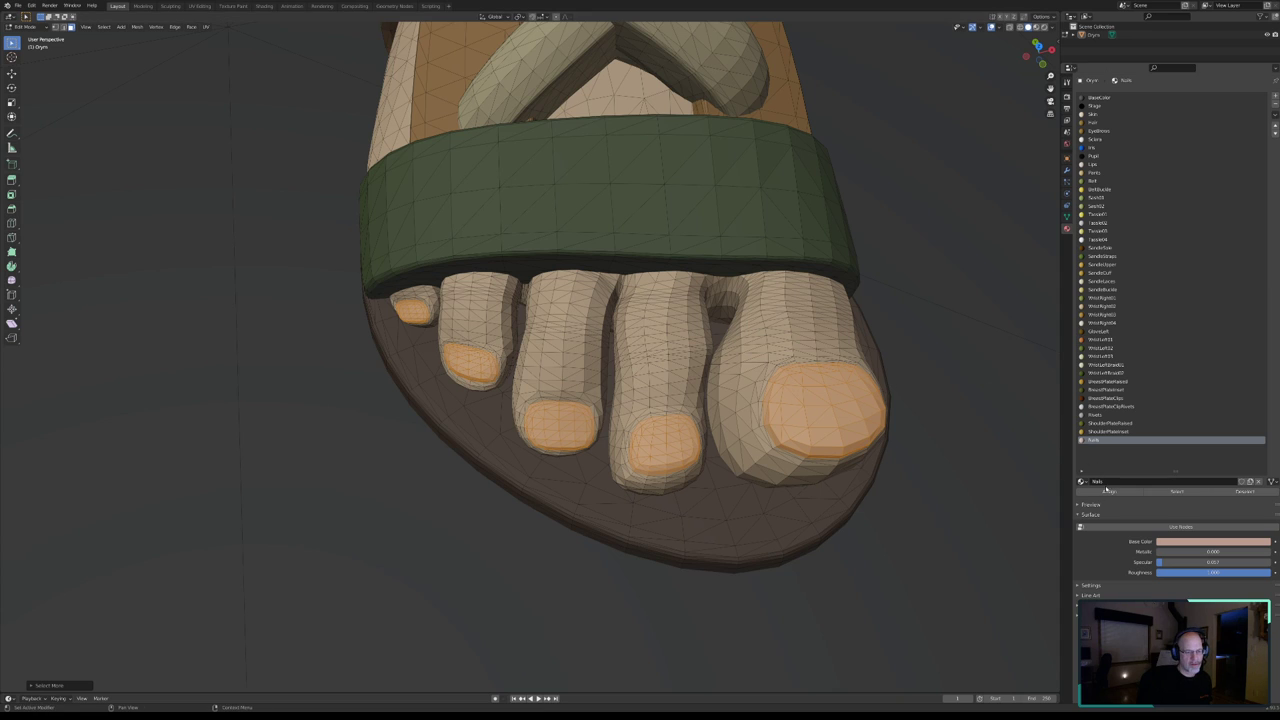
click(1143, 492)
key(alt+a)
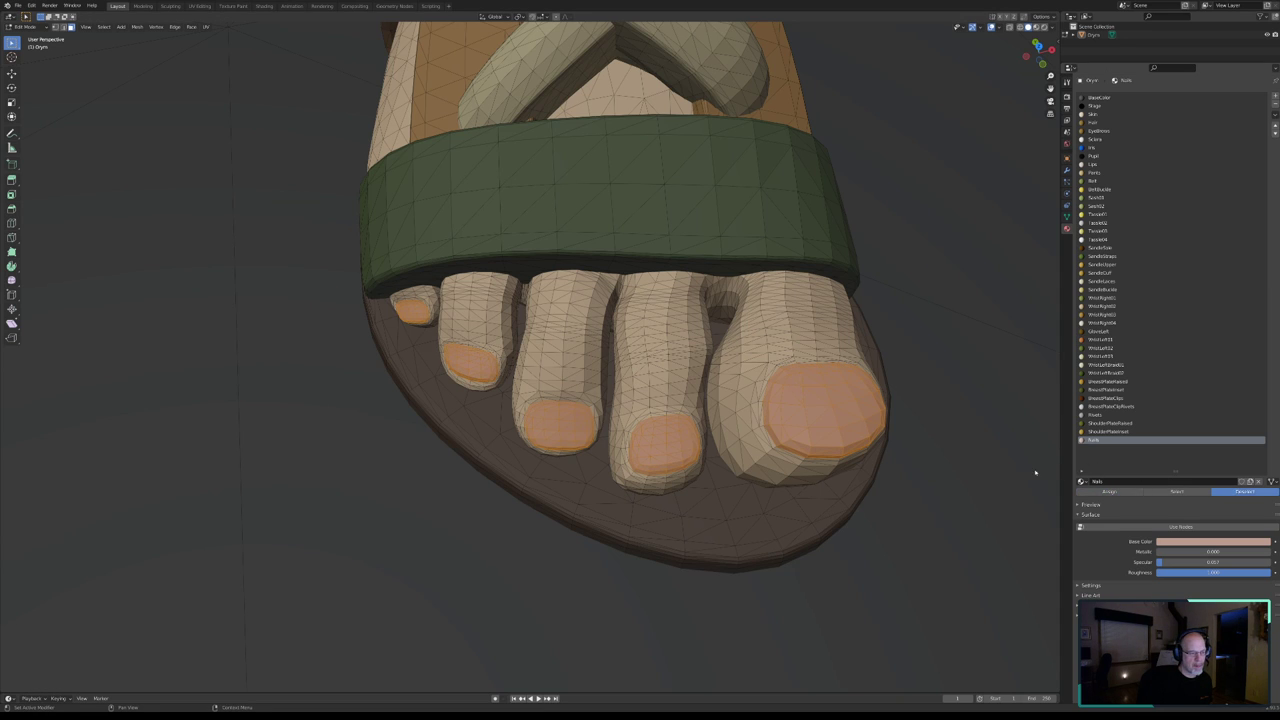
scroll(876, 466, down, 5)
middle_drag(860, 420, 876, 466)
scroll(876, 466, down, 3)
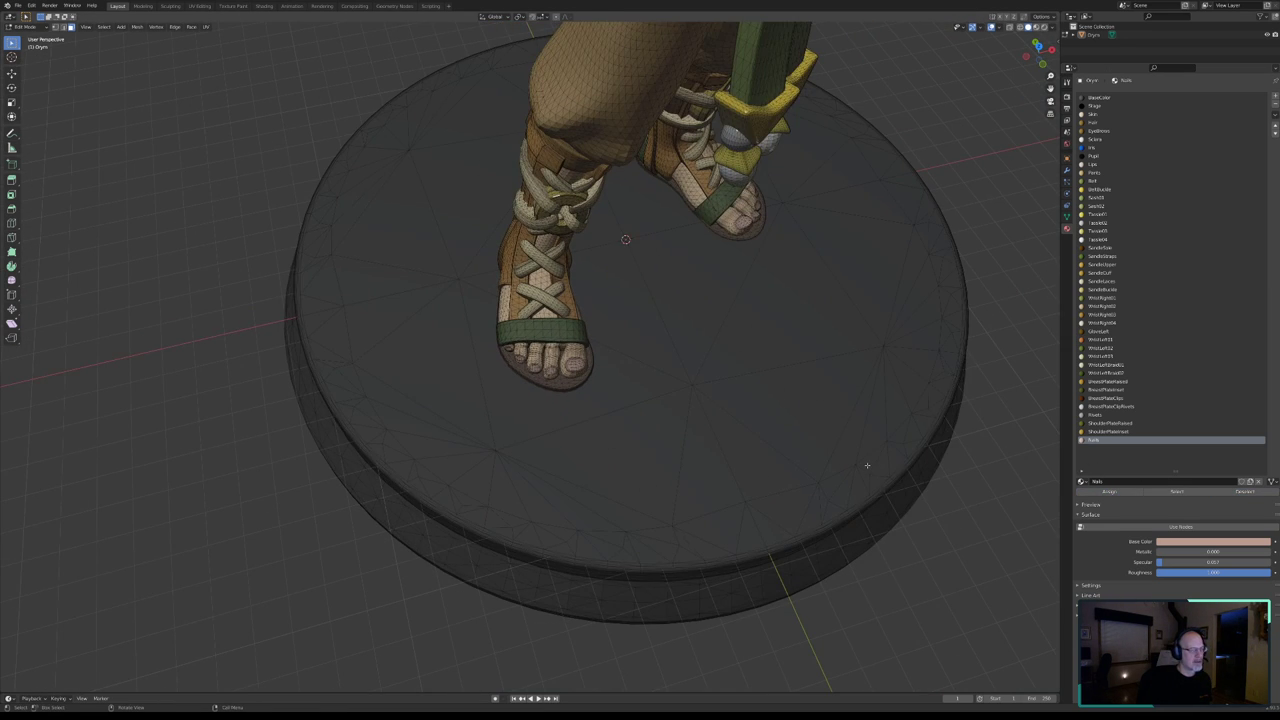
click(1238, 541)
mouse_move(556, 337)
middle_down()
mouse_move(549, 275)
mouse_move(604, 420)
mouse_move(620, 430)
middle_up()
scroll(549, 275, down, 5)
scroll(620, 430, up, 3)
scroll(622, 432, up, 2)
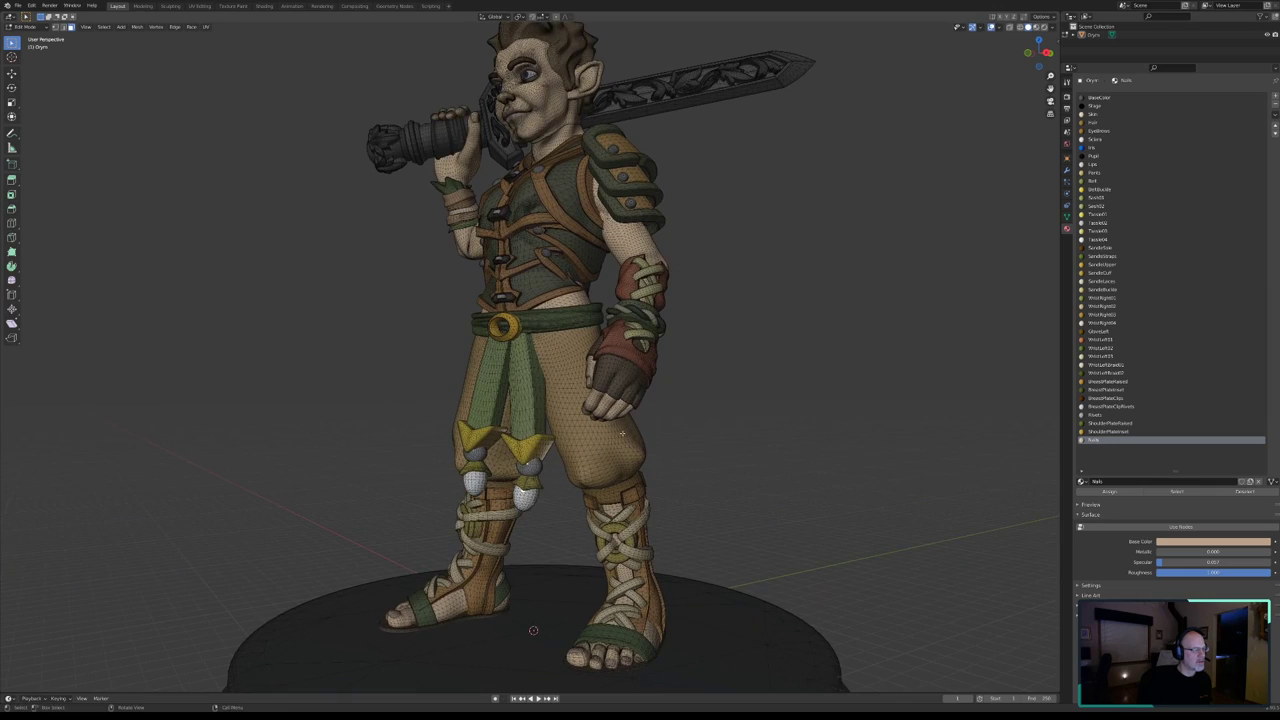
scroll(622, 432, up, 3)
mouse_move(622, 434)
middle_down()
mouse_move(632, 463)
mouse_move(517, 398)
mouse_move(620, 368)
middle_up()
scroll(620, 448, up, 2)
scroll(606, 457, up, 3)
scroll(520, 390, up, 2)
scroll(520, 390, up, 2)
scroll(520, 390, up, 2)
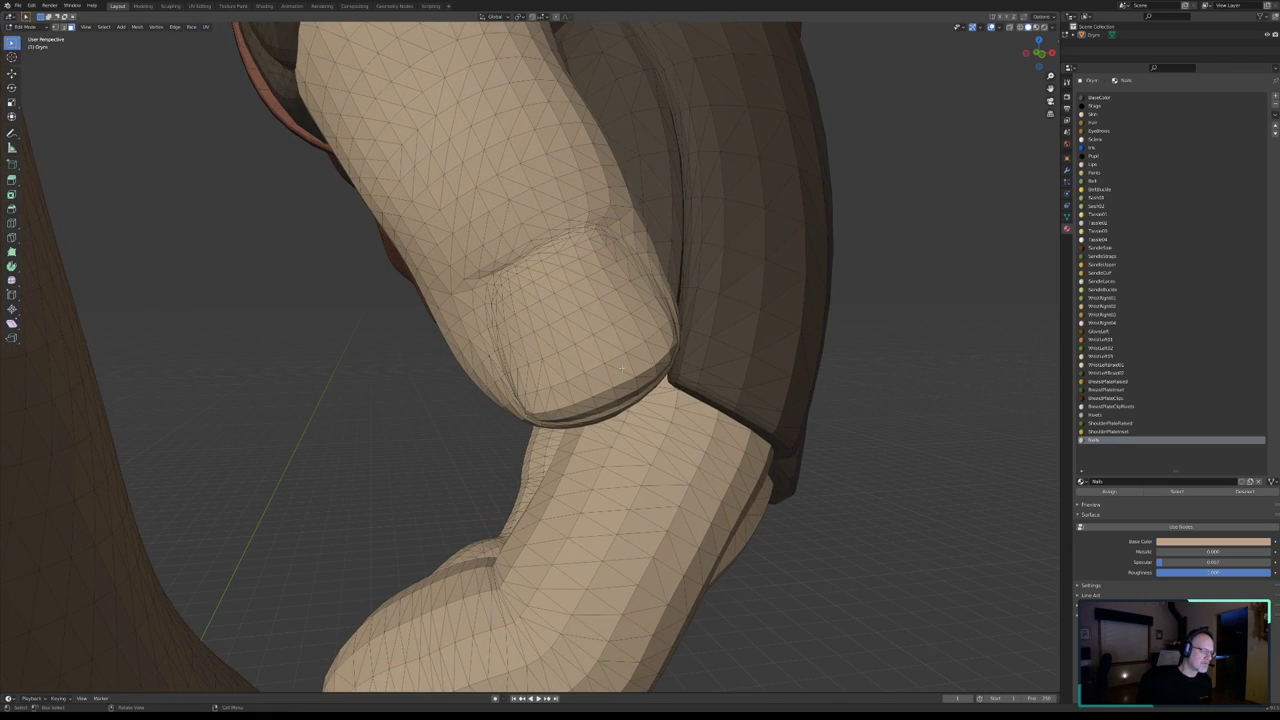
key(c)
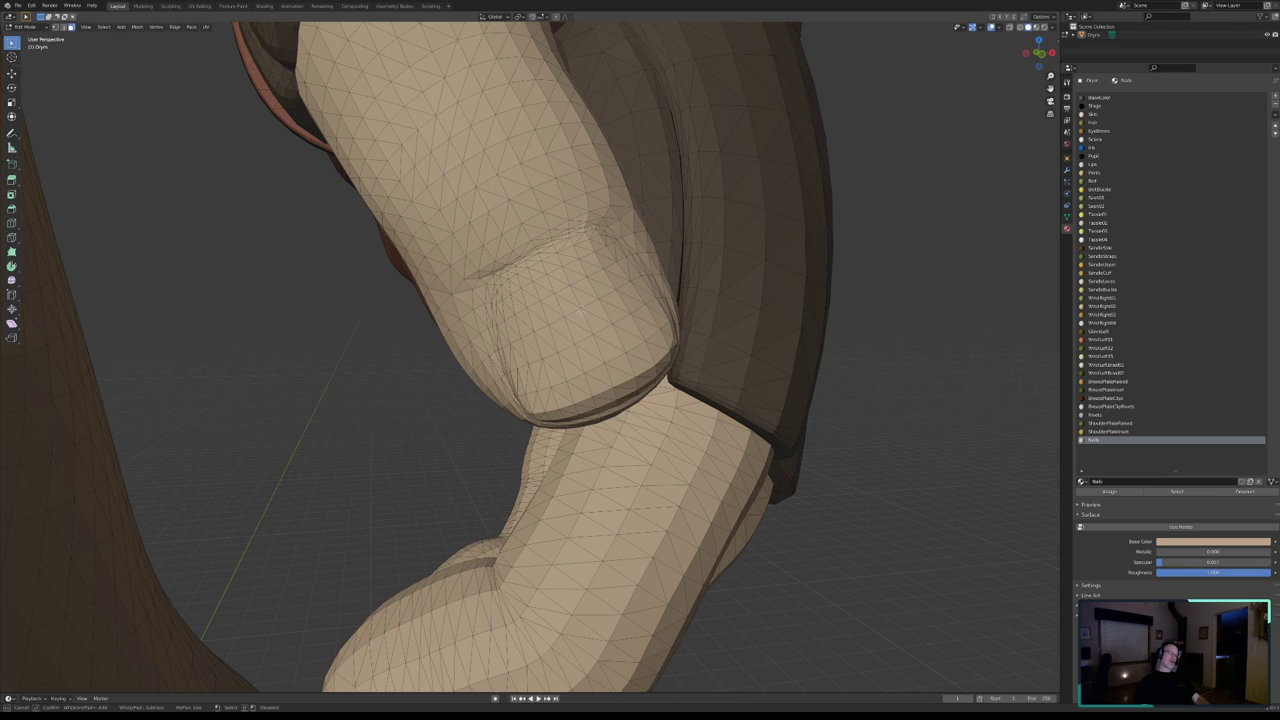
- Circle-select a patch on the thumbnail and grow it three rings over the nail
click(580, 309)
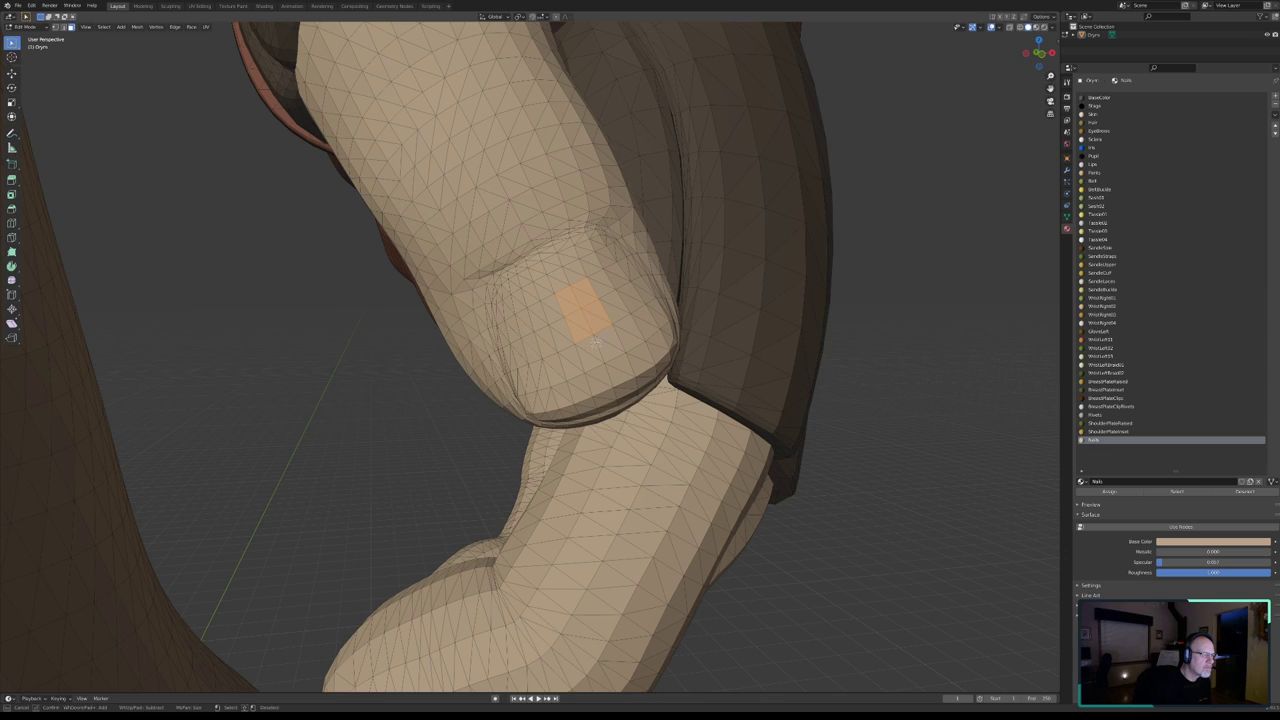
right_click(600, 340)
key(ctrl+z)
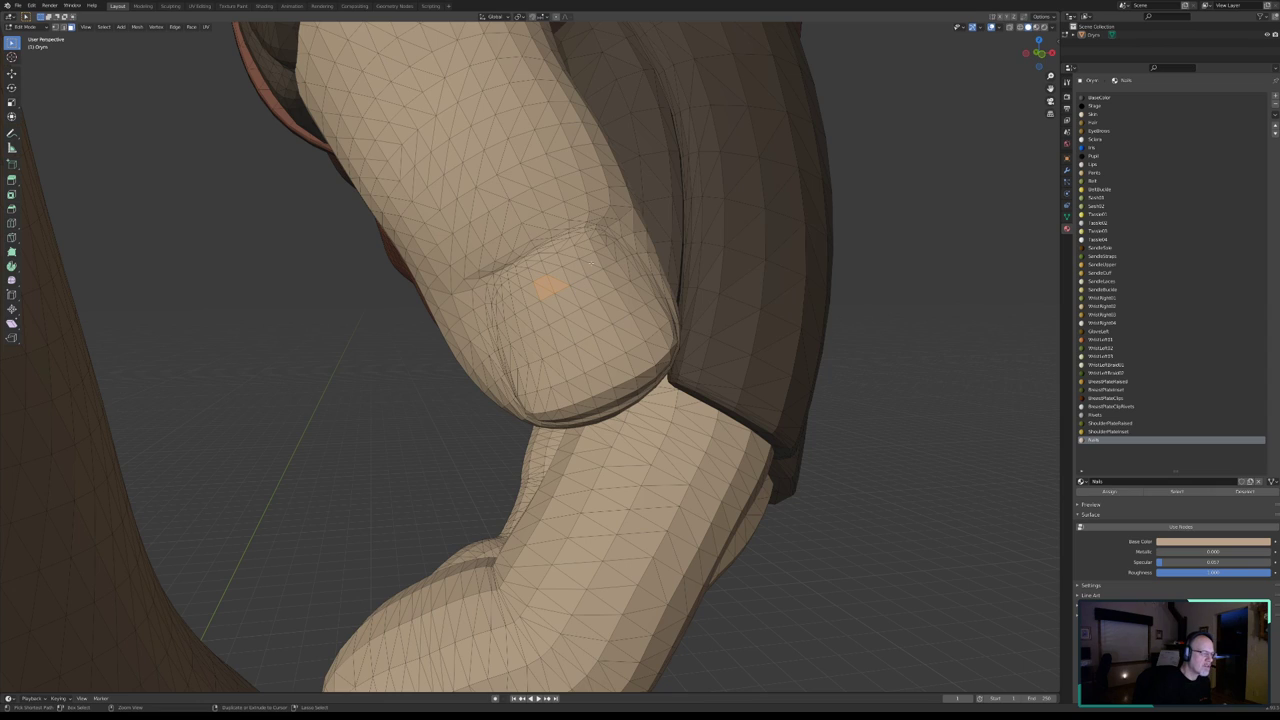
key(ctrl+shift+z)
key(c)
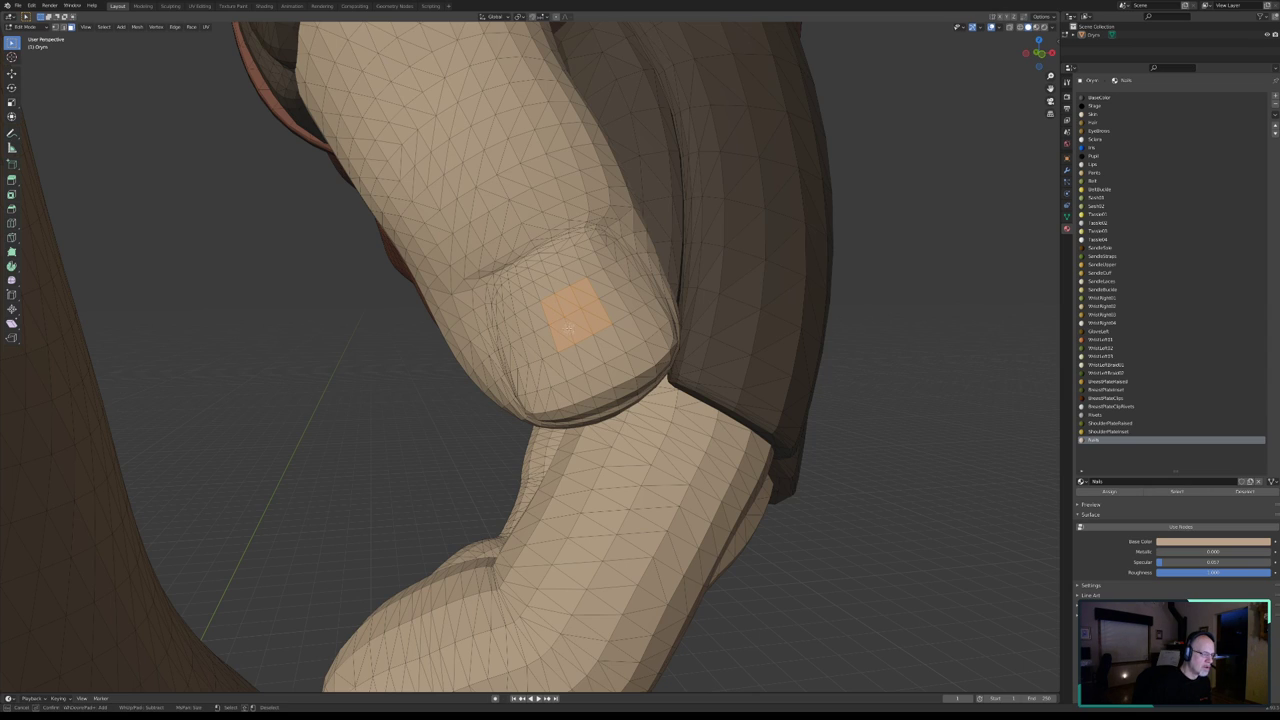
right_click(573, 322)
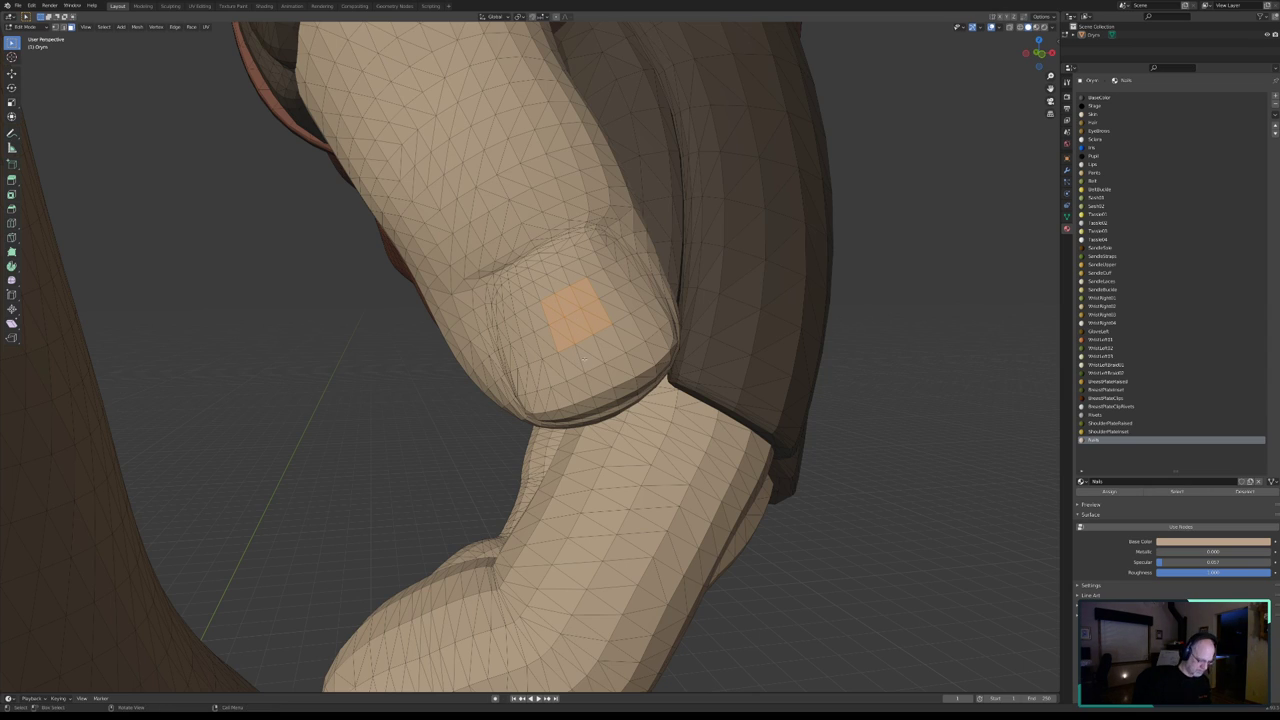
key(ctrl+KP_Add)
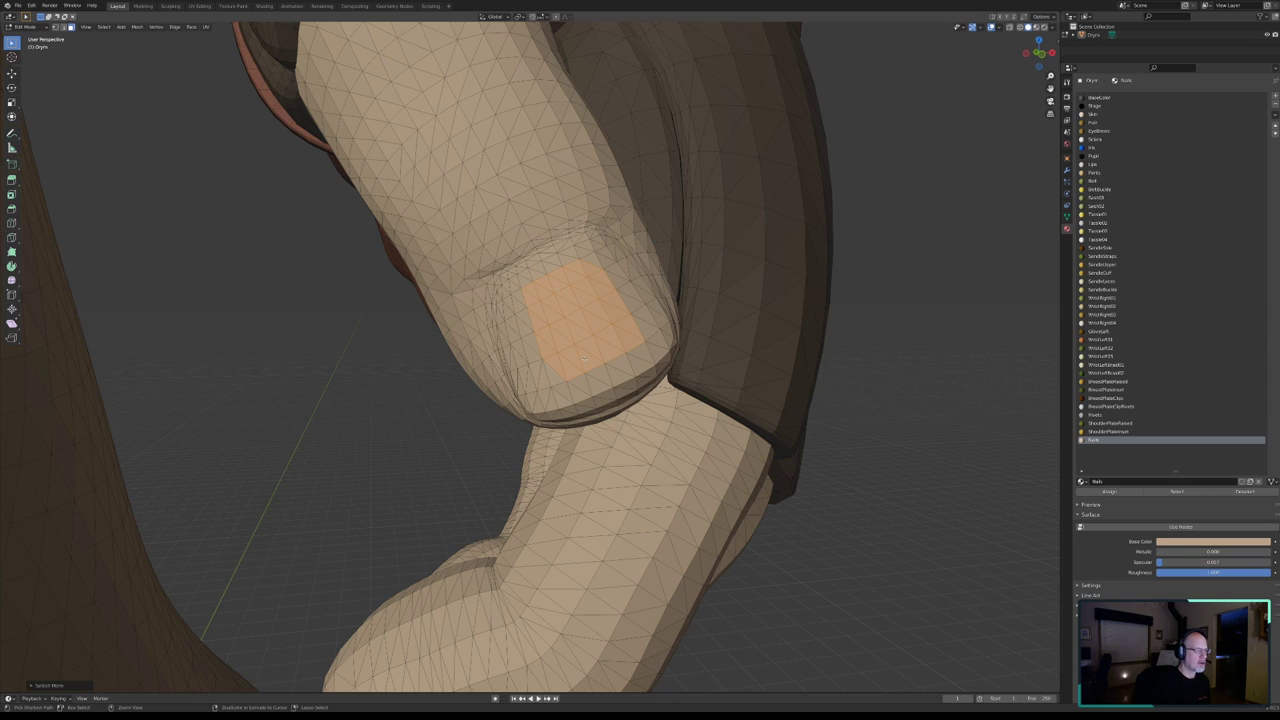
key(ctrl+KP_Add)
key(ctrl+KP_Add)
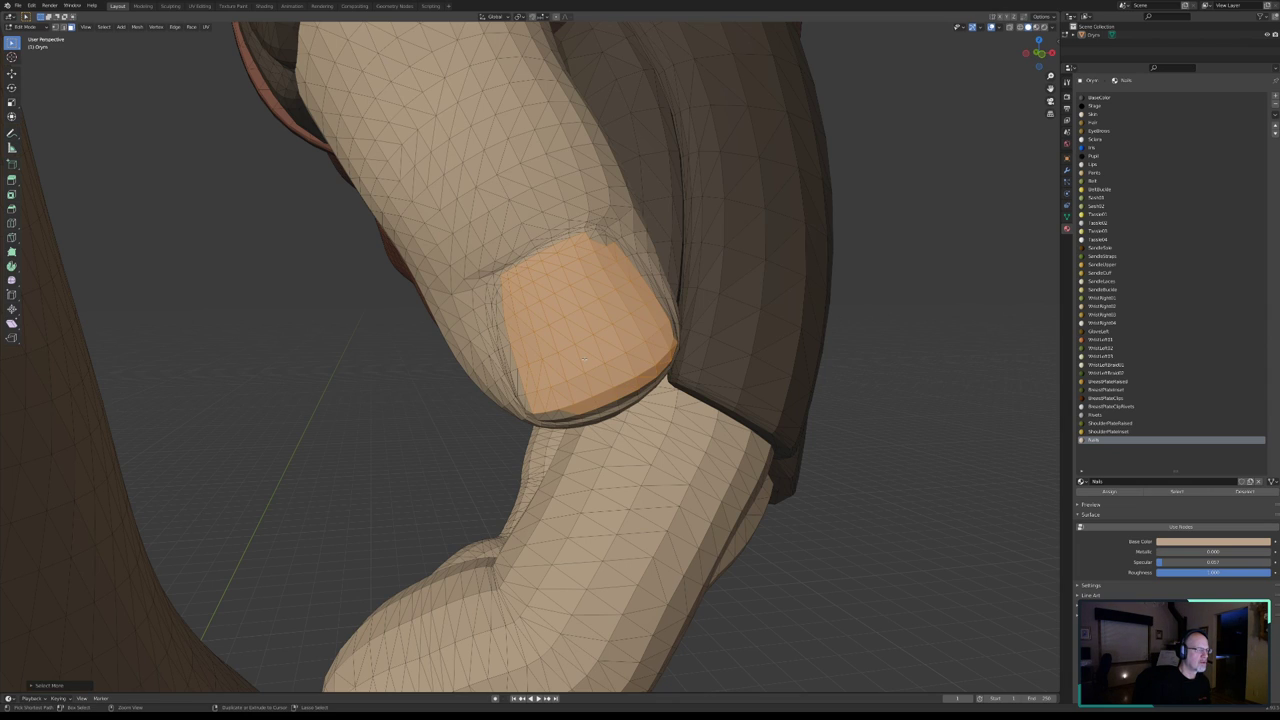
key(ctrl+KP_Add)
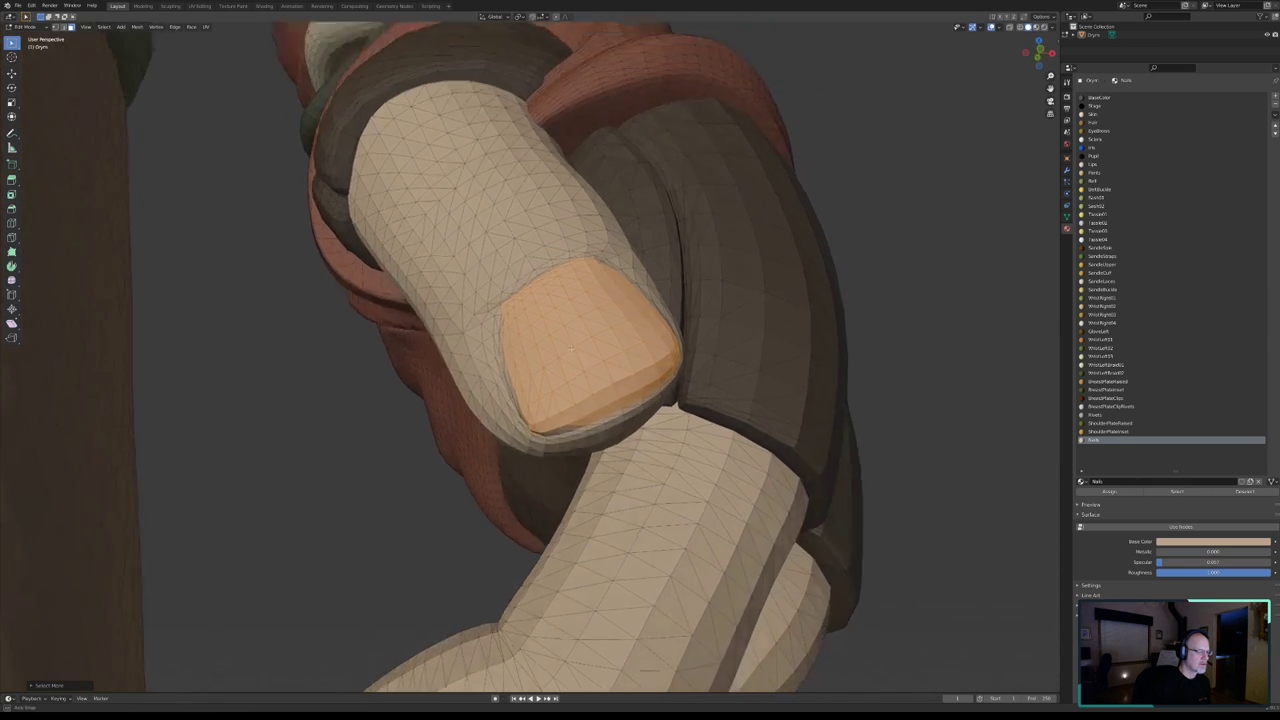
- Add faces along the thumbnail's bottom and left edges to the selection
middle_drag(577, 374, 574, 371)
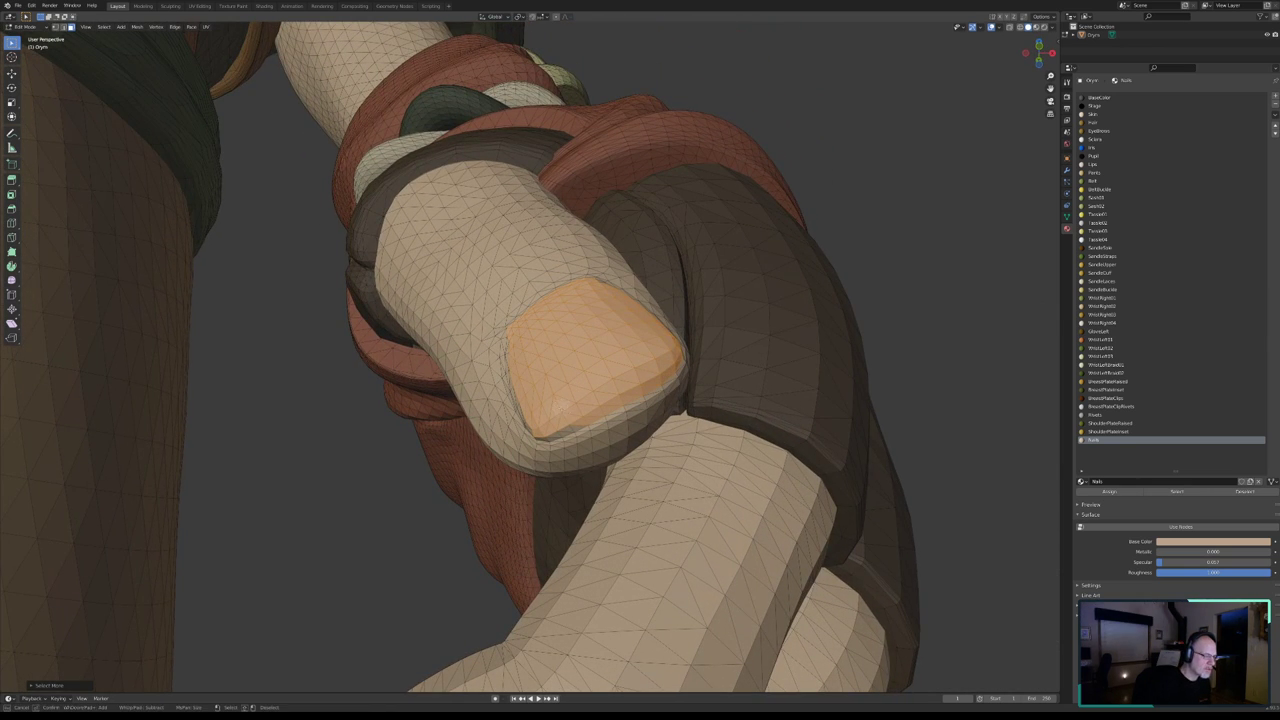
shift+click(571, 428)
shift+click(548, 430)
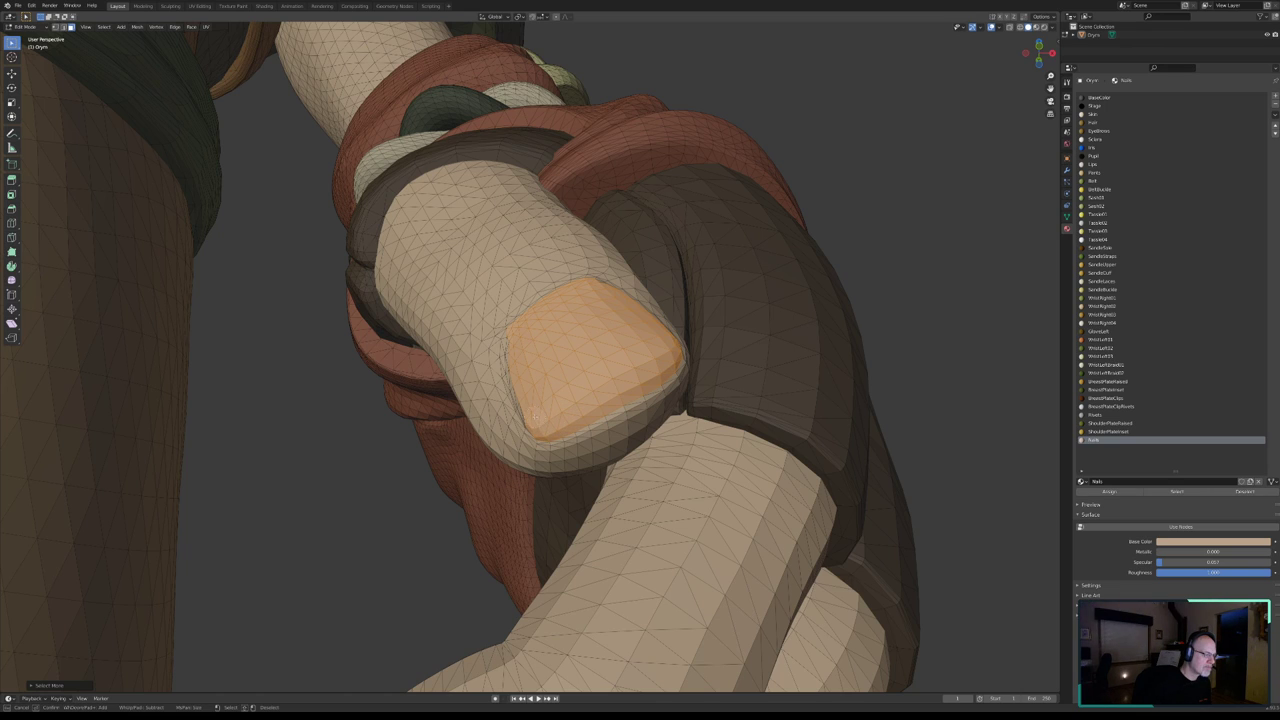
middle_drag(536, 391, 470, 340)
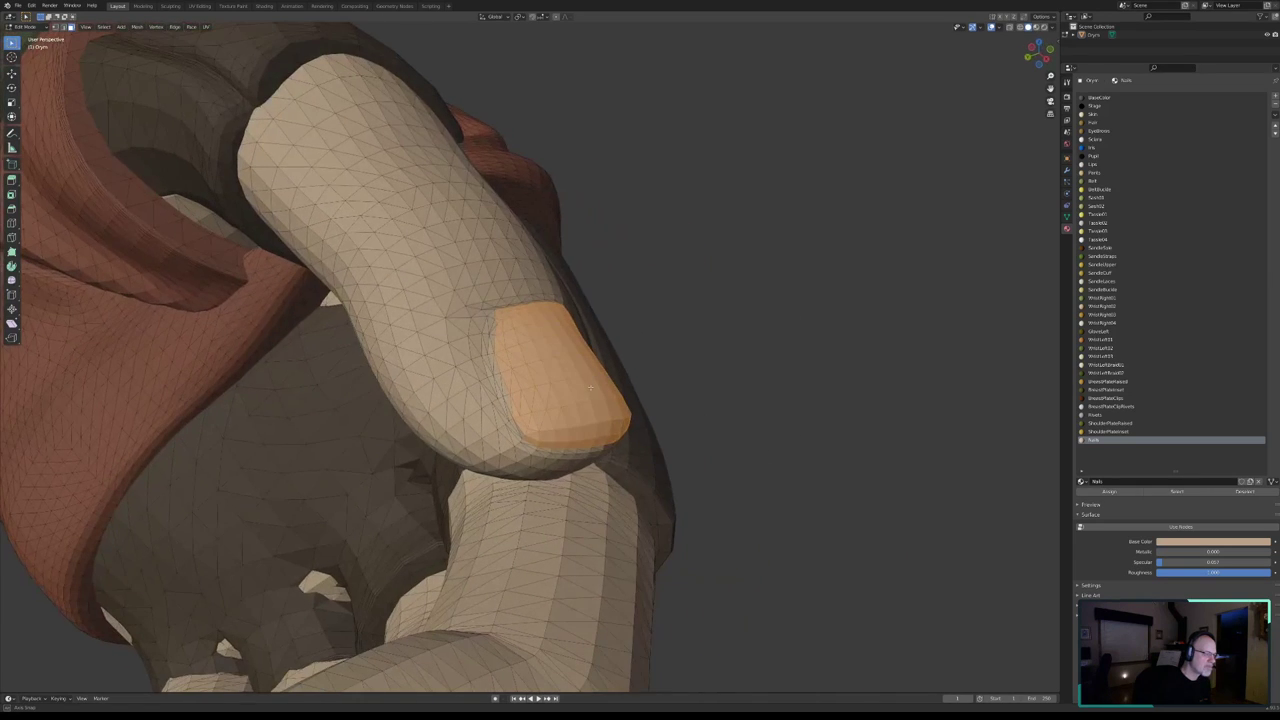
shift+click(496, 339)
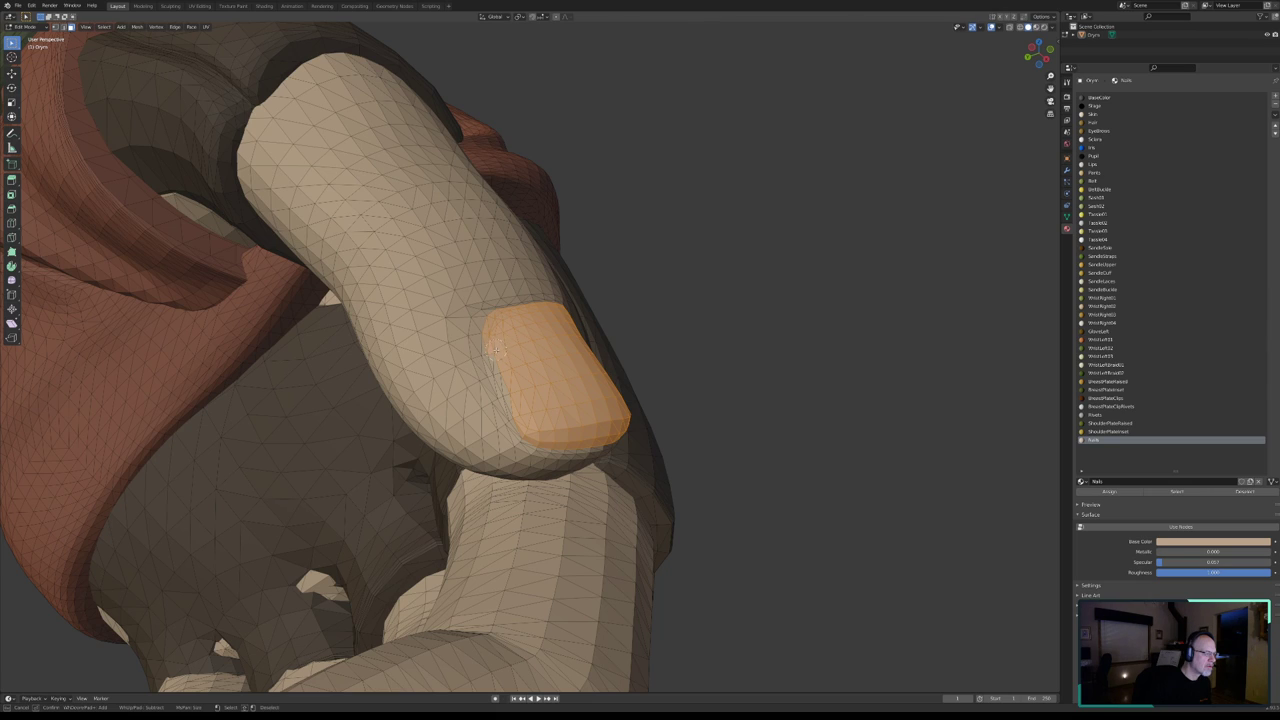
shift+click(501, 366)
shift+click(508, 388)
shift+click(508, 411)
- Assign the Nails material to the selected thumbnail faces and clear the selection
middle_drag(555, 377, 558, 352)
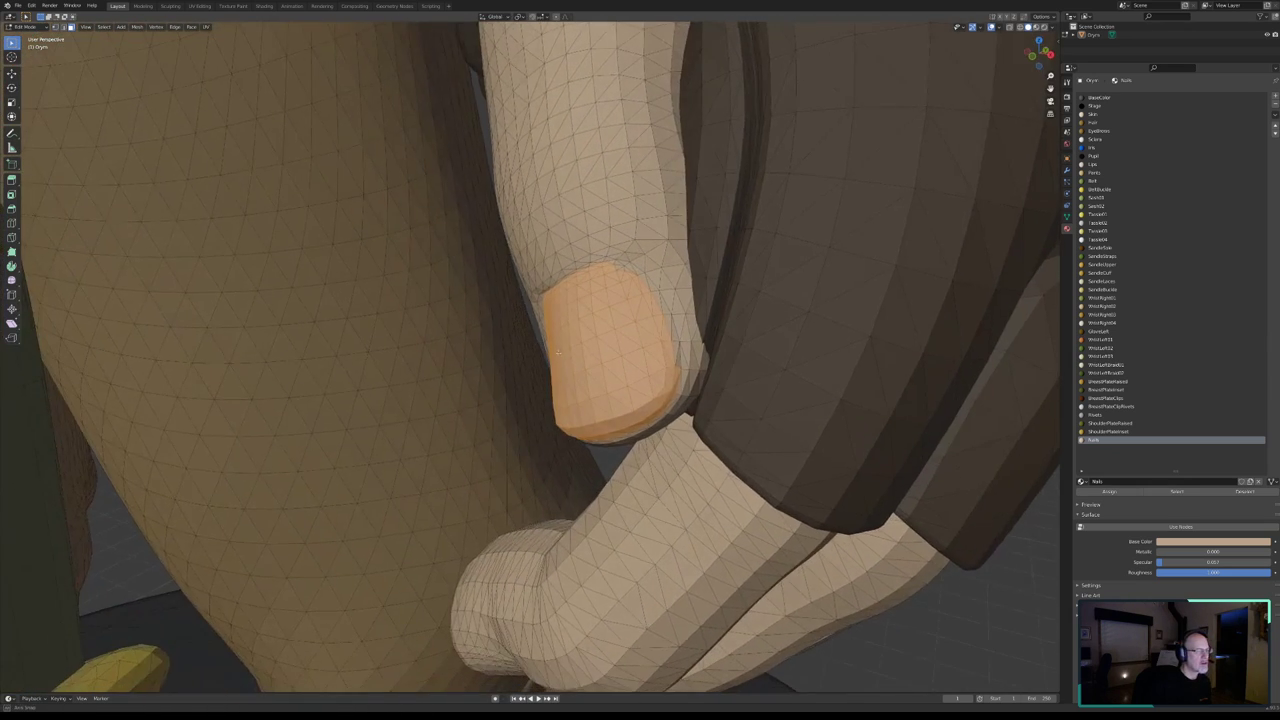
scroll(560, 351, up, 2)
middle_drag(560, 351, 505, 404)
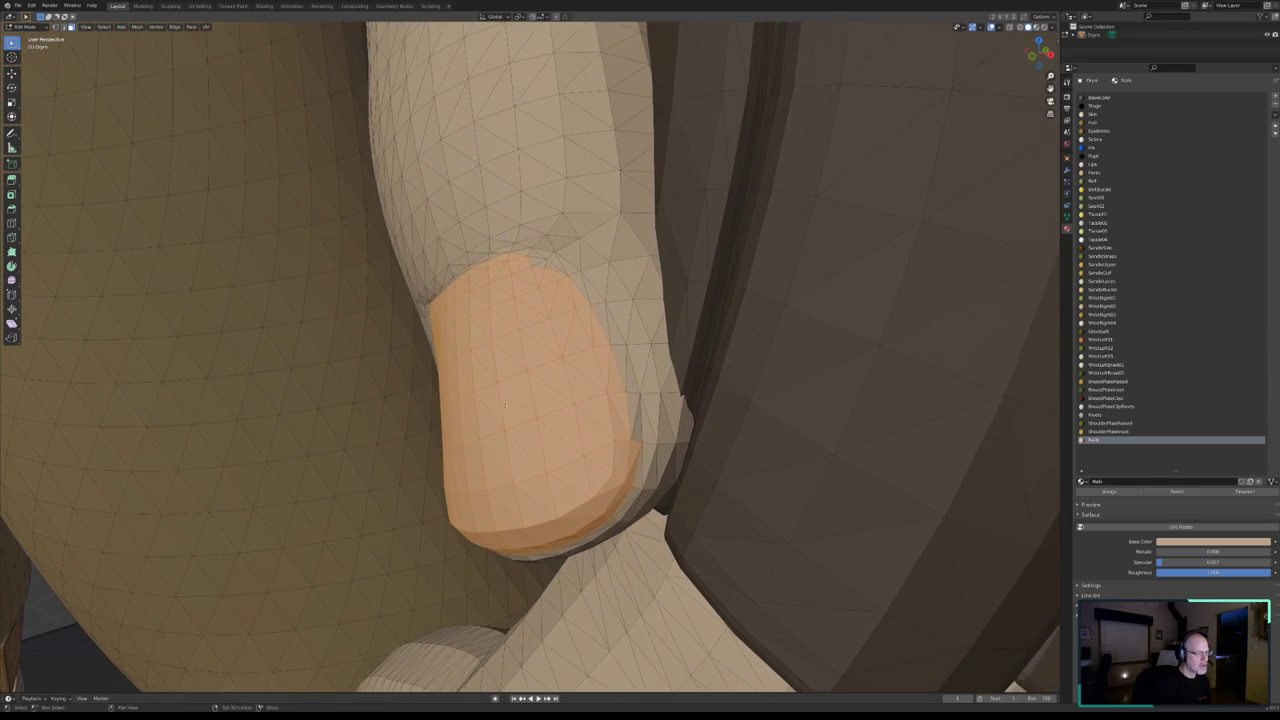
key(ctrl+r)
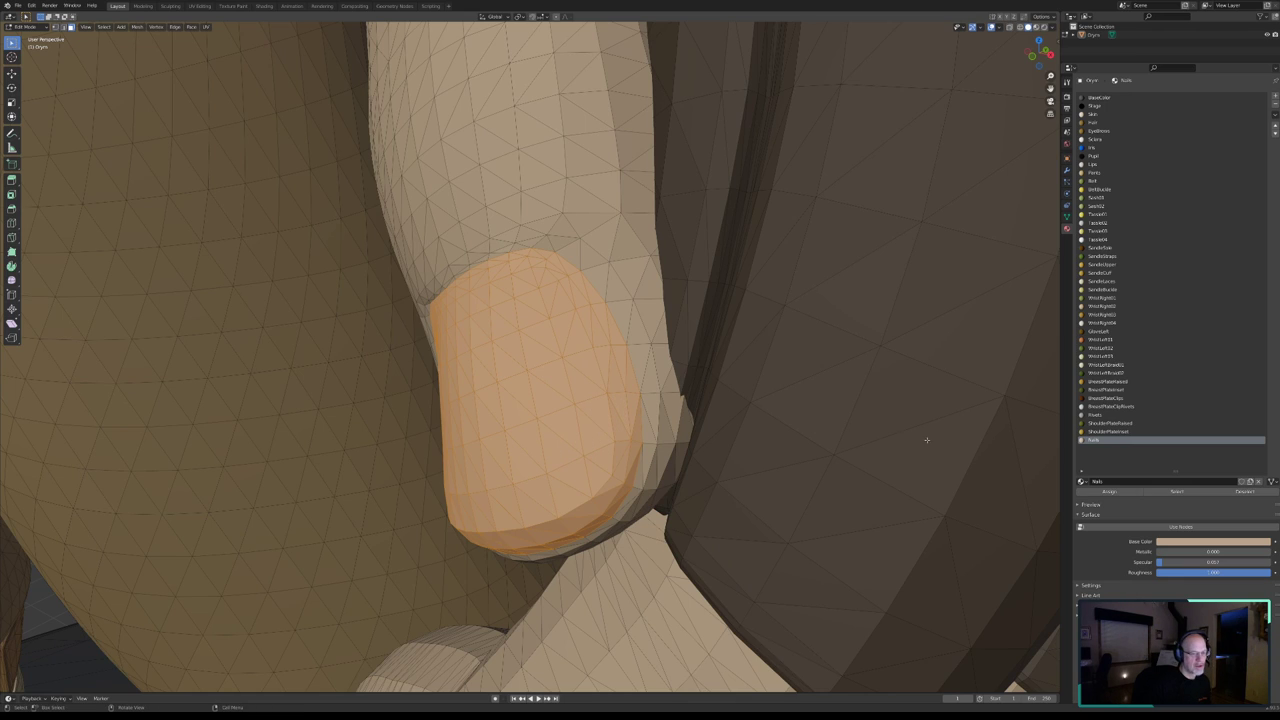
click(1109, 492)
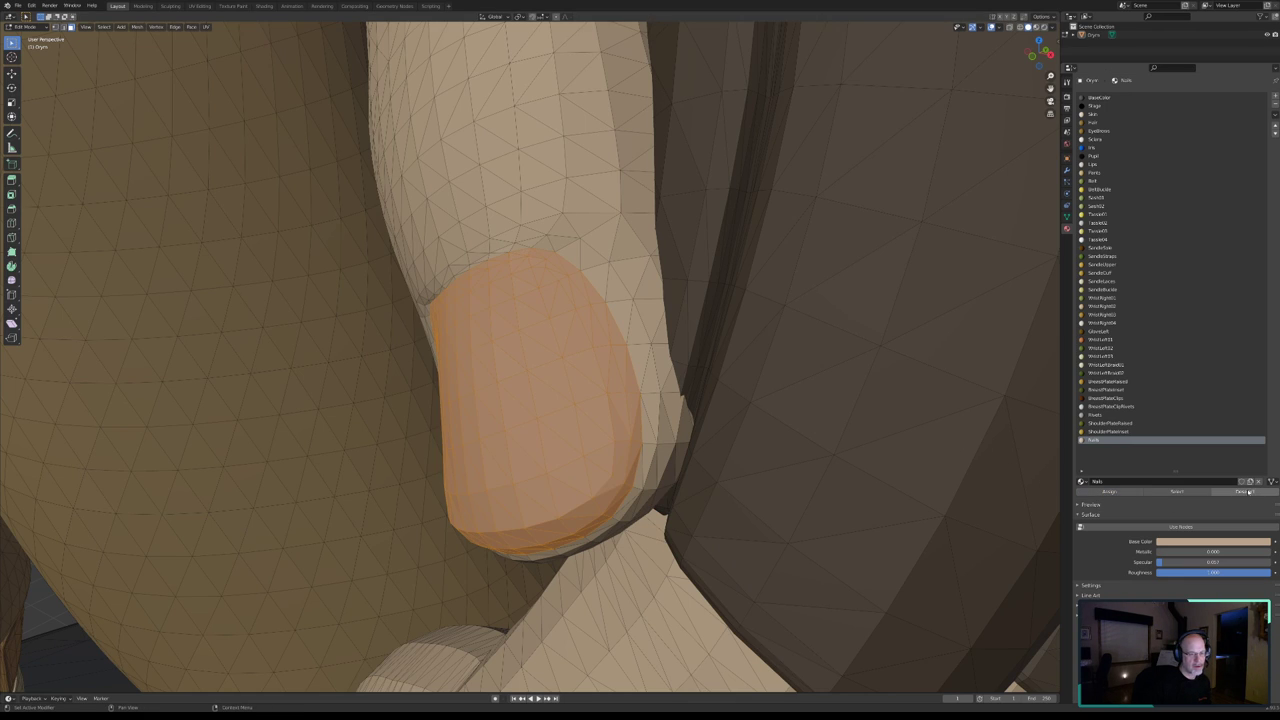
key(alt+a)
mouse_move(794, 457)
middle_down()
mouse_move(727, 452)
mouse_move(437, 356)
mouse_move(603, 398)
mouse_move(578, 411)
middle_up()
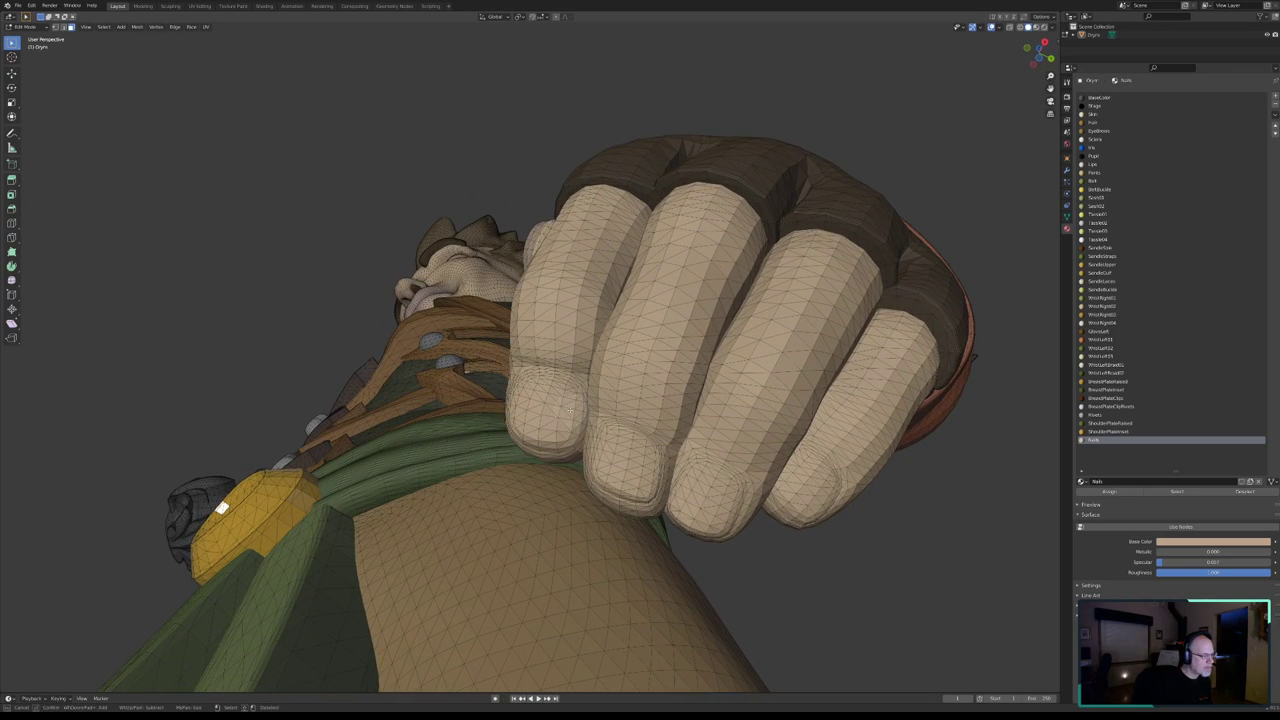
- Select one face on each of the four fingernails, grow three rings, then shrink one
click(543, 404)
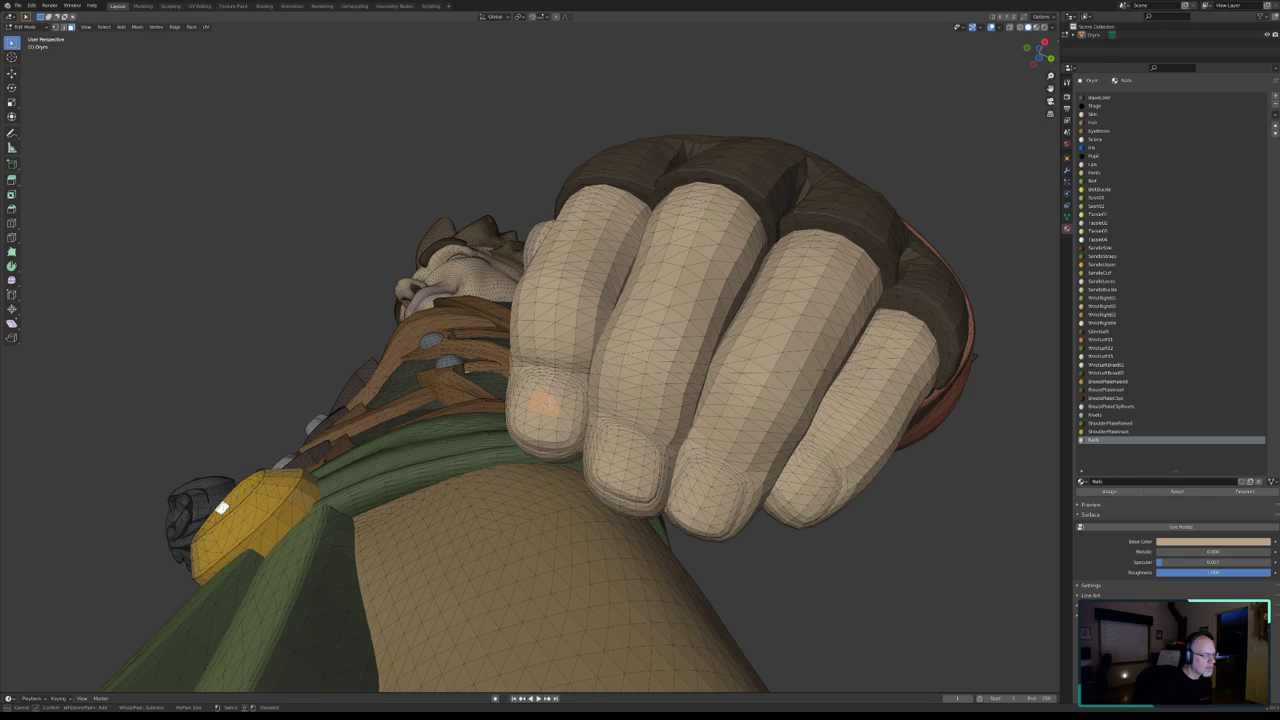
shift+click(627, 461)
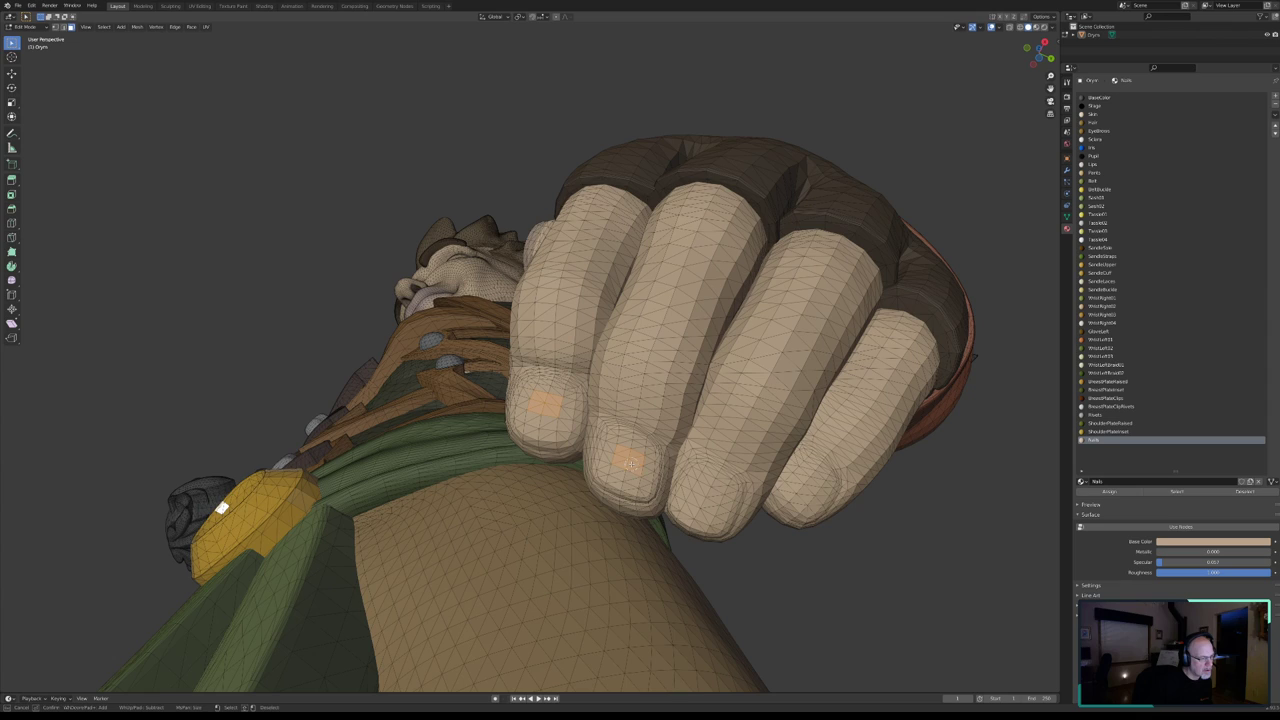
shift+click(704, 494)
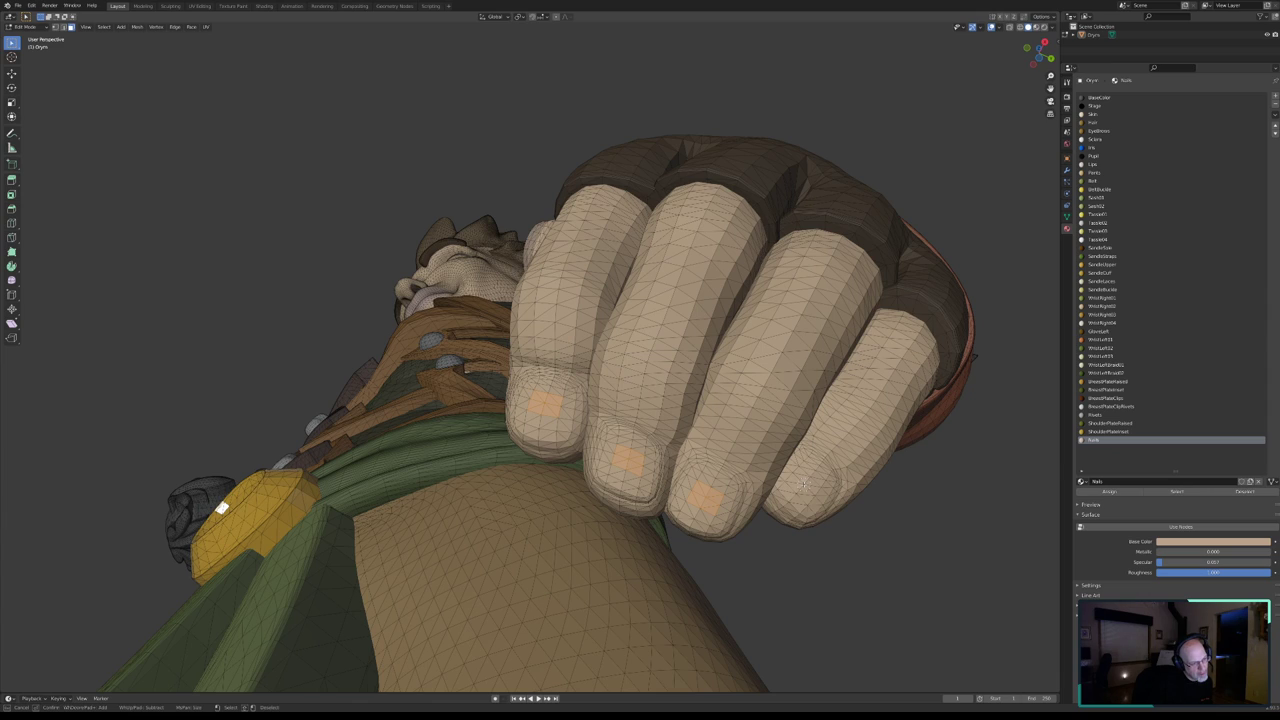
shift+click(801, 483)
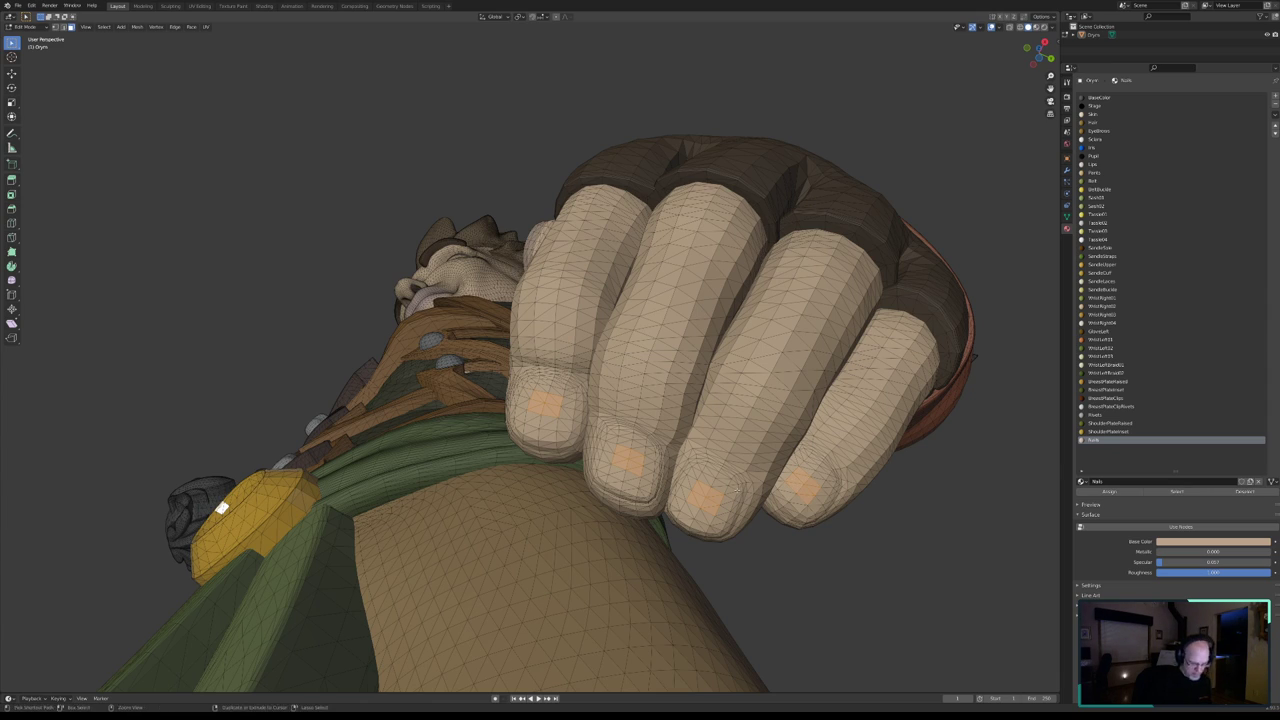
key(ctrl+KP_Add)
key(ctrl+KP_Add)
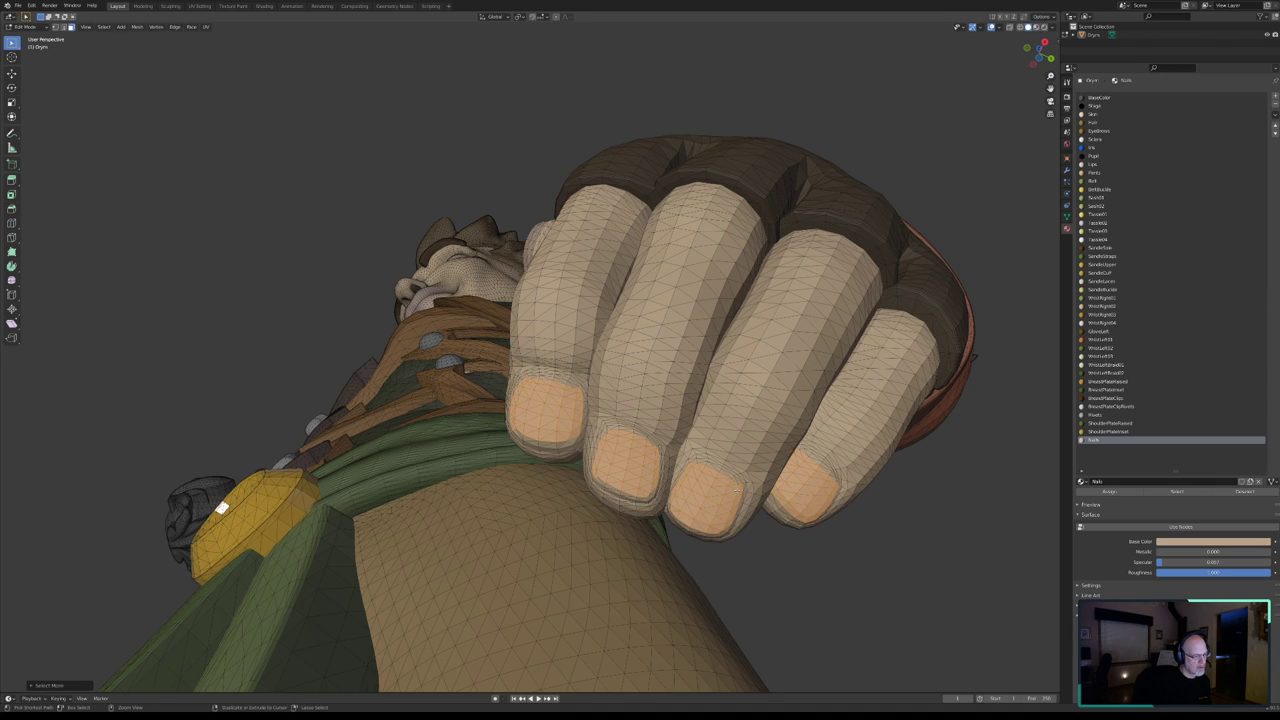
key(ctrl+KP_Add)
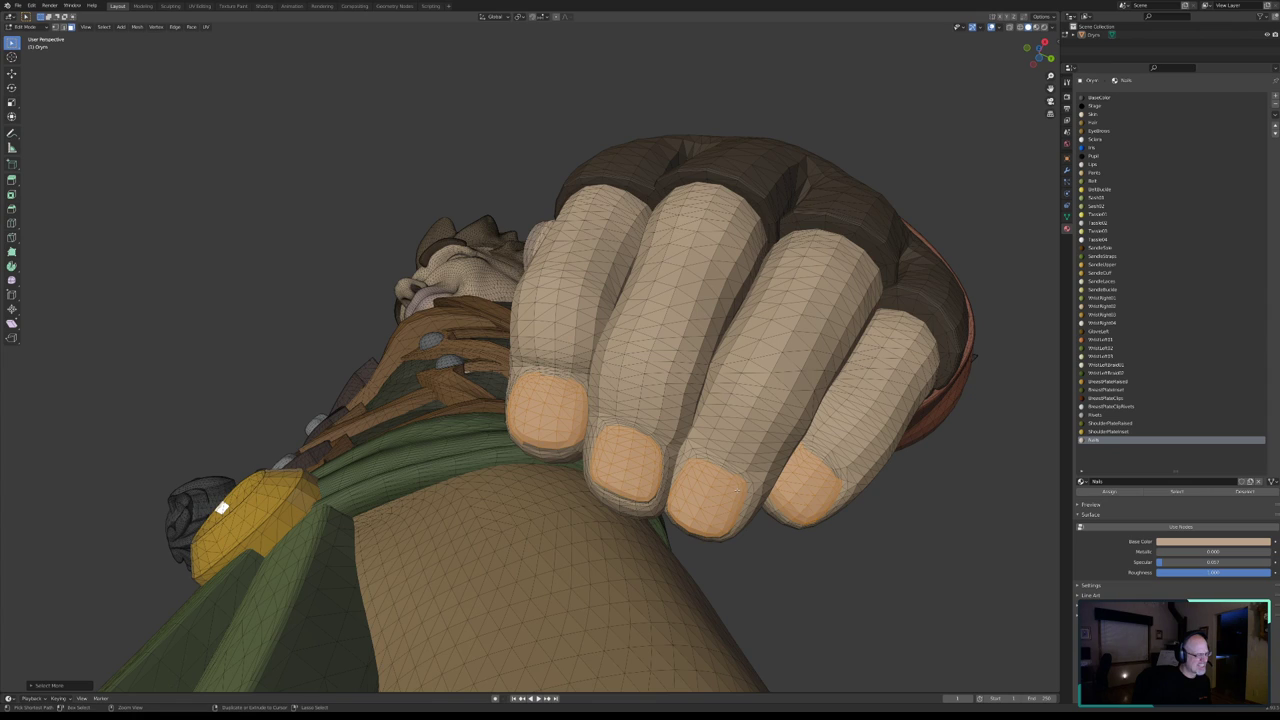
key(ctrl+KP_Add)
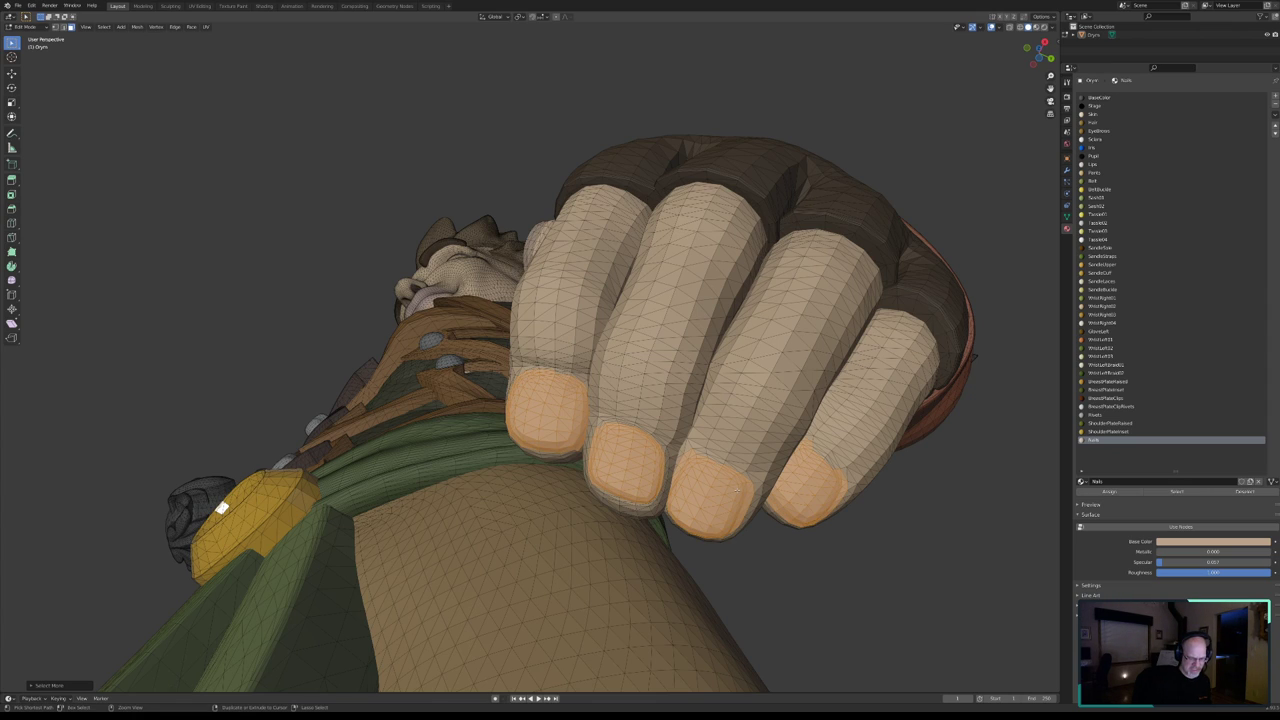
key(ctrl+KP_Subtract)
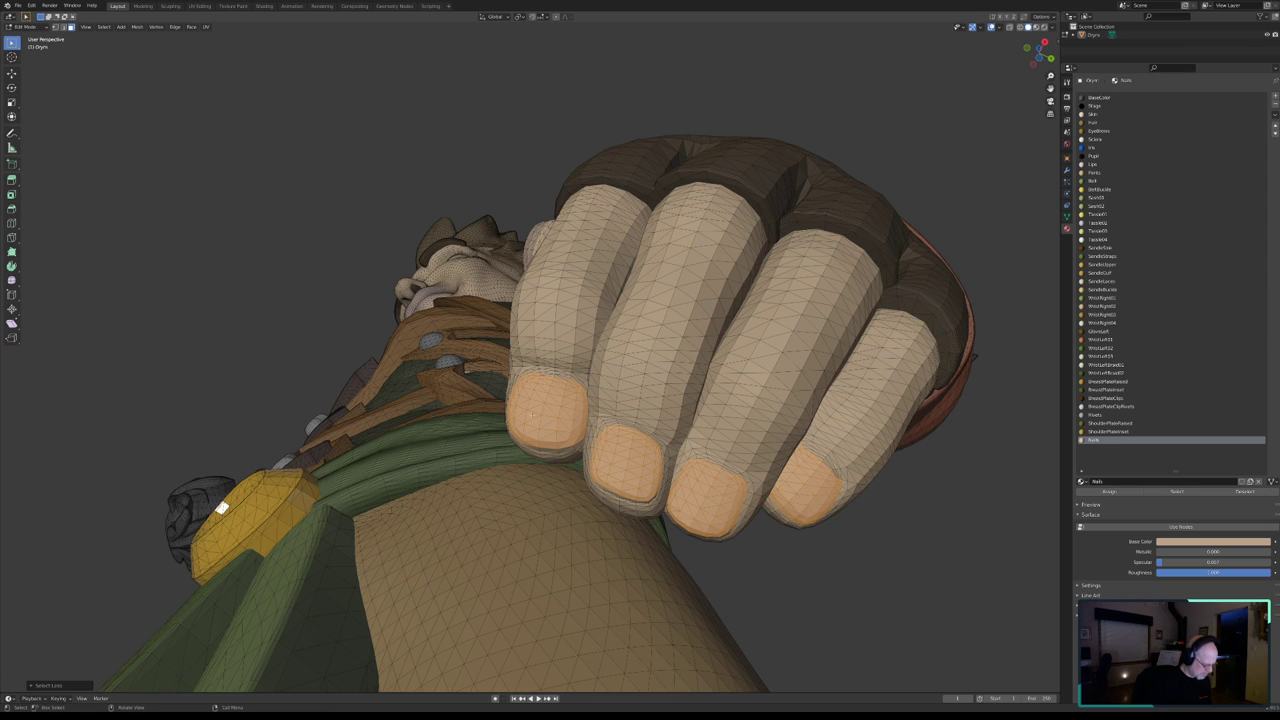
middle_drag(532, 413, 422, 236)
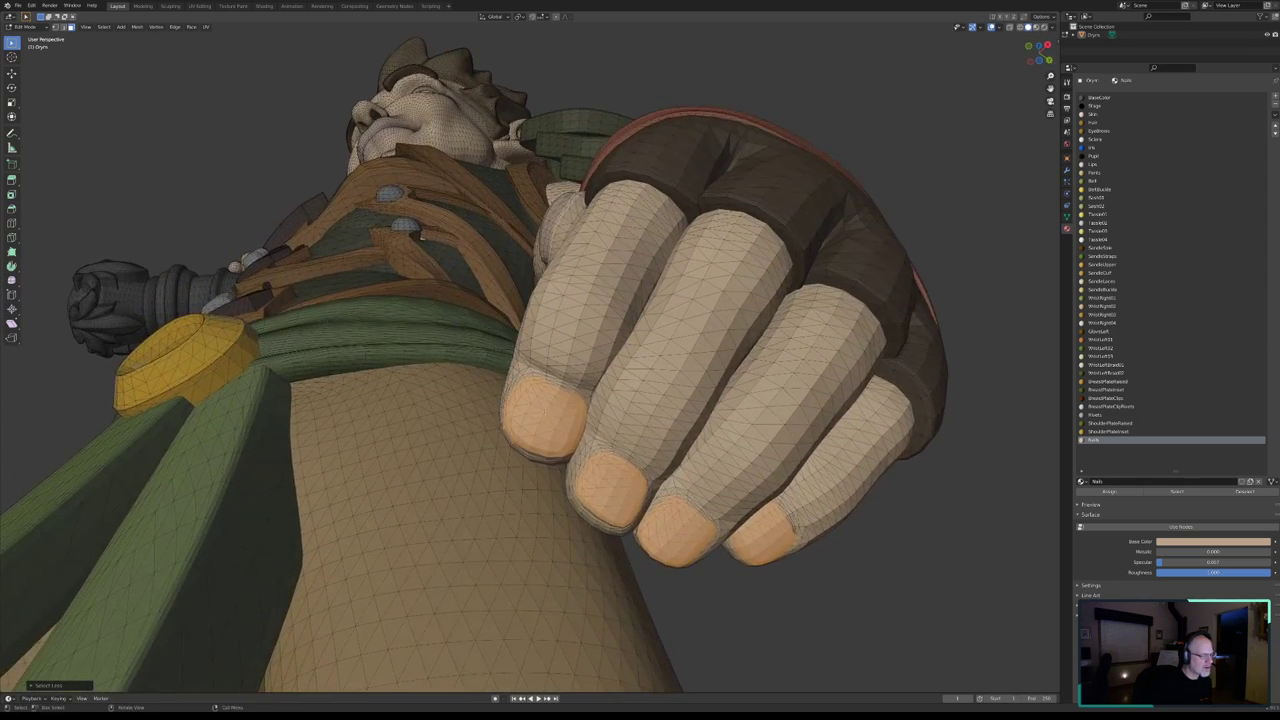
- Circle-select faces along the lower rims and tops of the first fingernails
scroll(422, 236, up, 6)
mouse_move(560, 250)
middle_down()
mouse_move(694, 260)
mouse_move(682, 264)
middle_up()
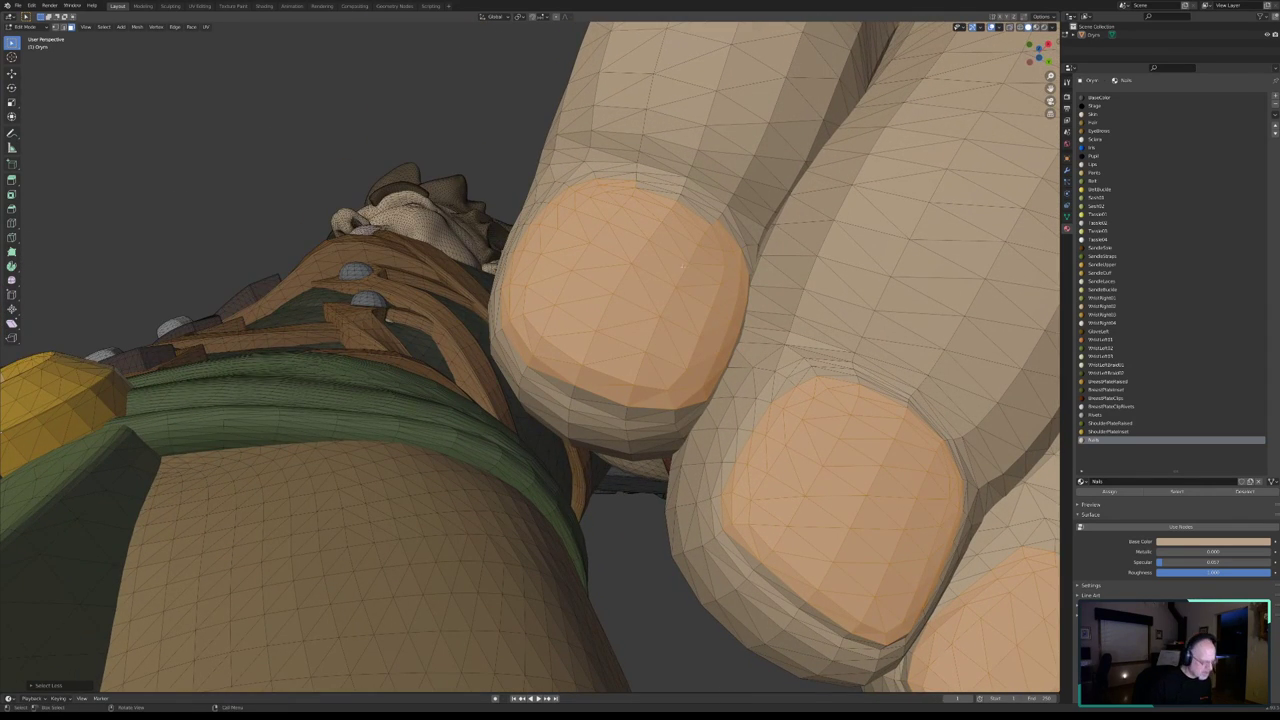
key(c)
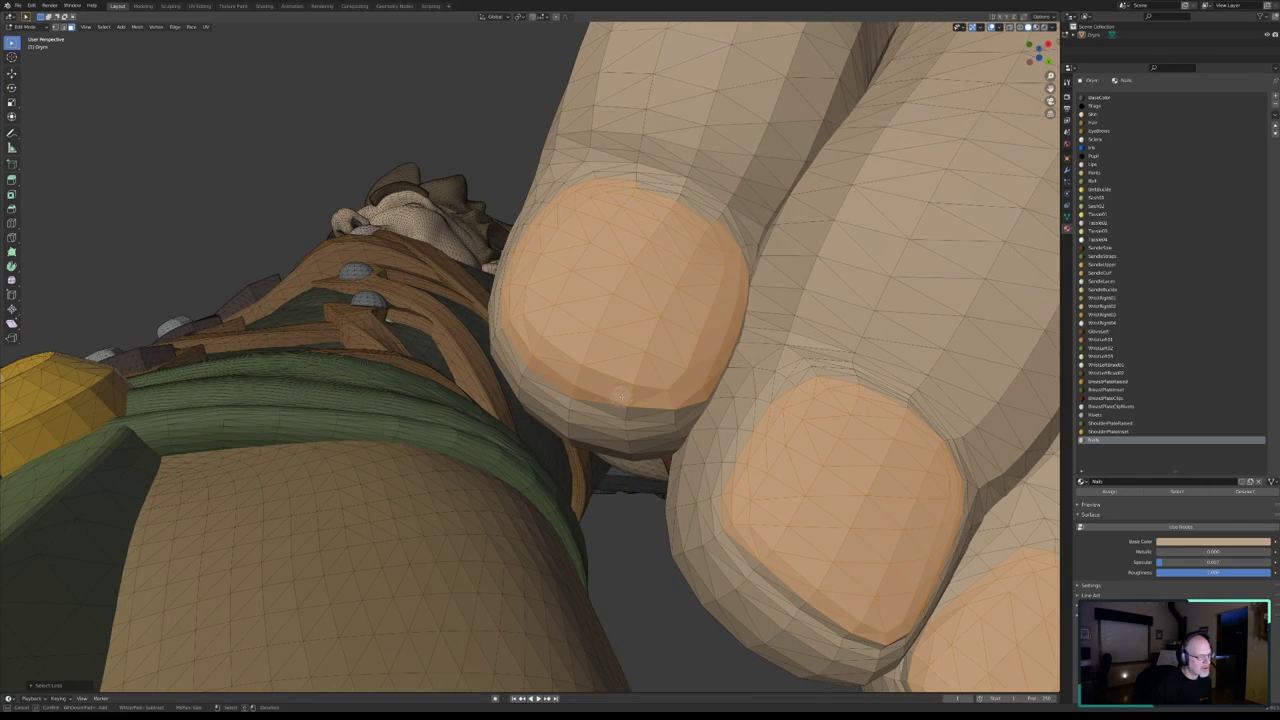
drag(582, 402, 672, 393)
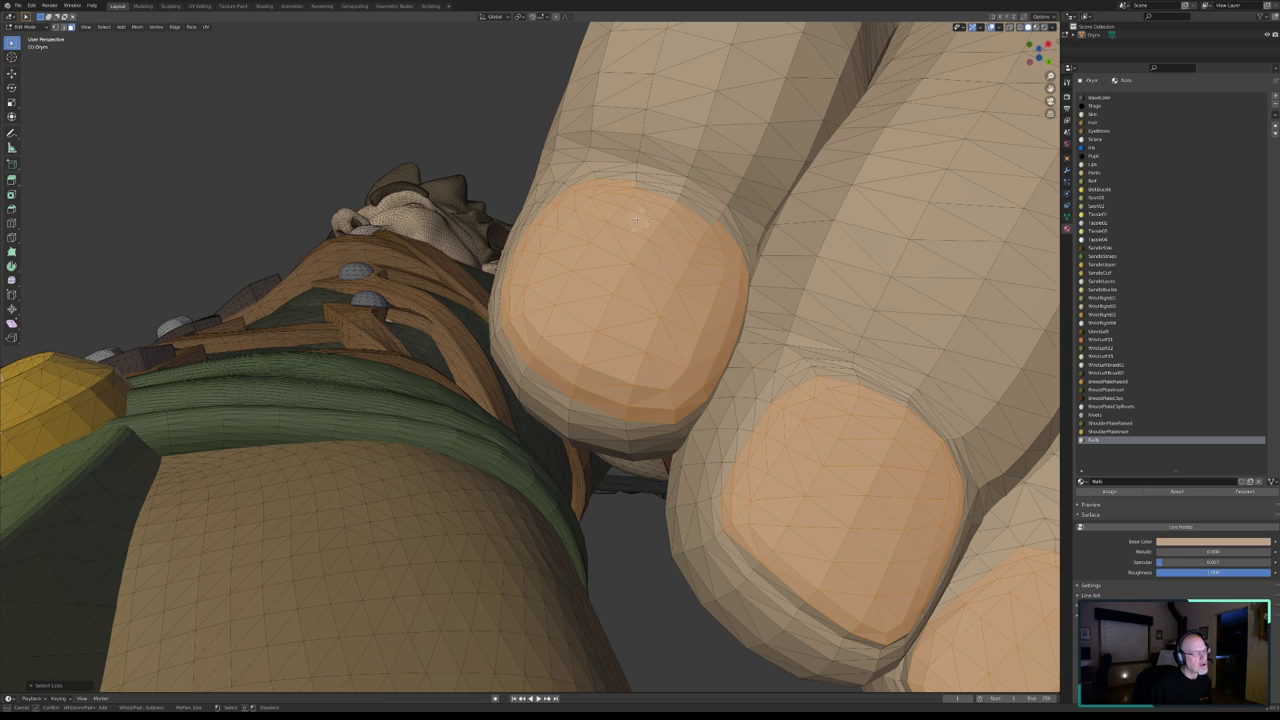
drag(695, 221, 697, 226)
middle_drag(852, 470, 656, 300)
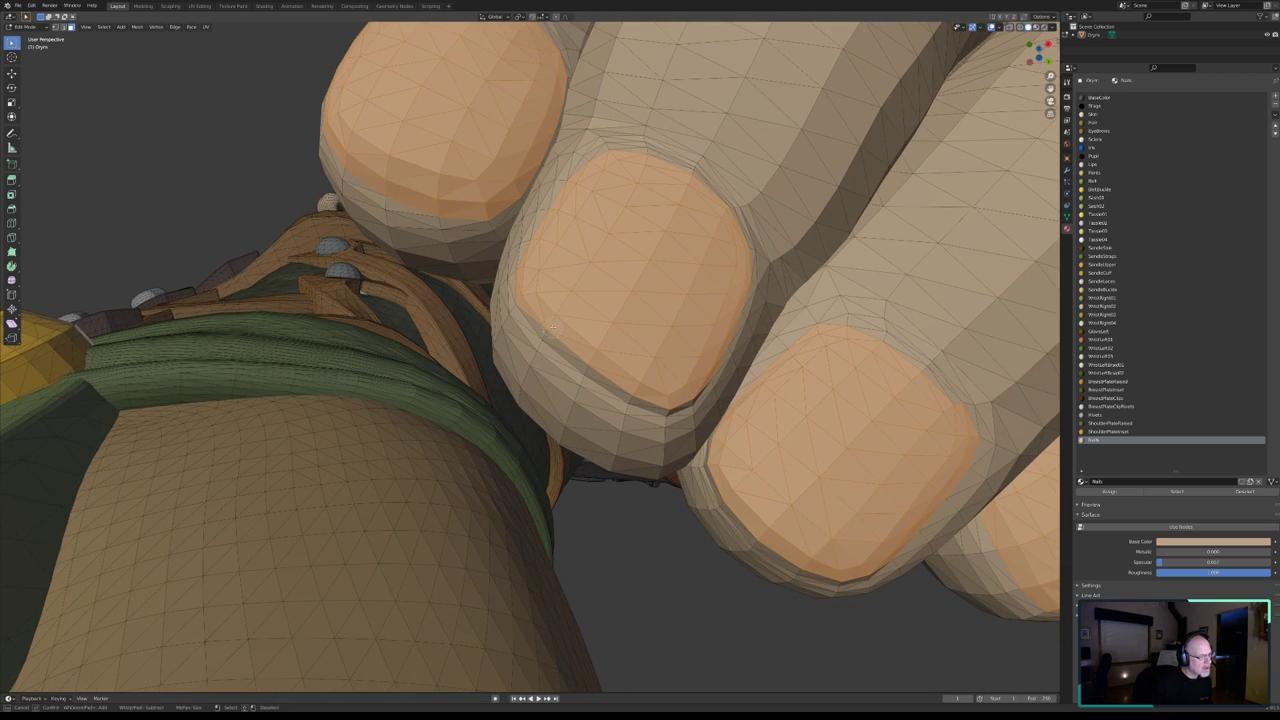
mouse_move(592, 356)
mouse_down()
mouse_move(654, 398)
mouse_move(681, 393)
mouse_up()
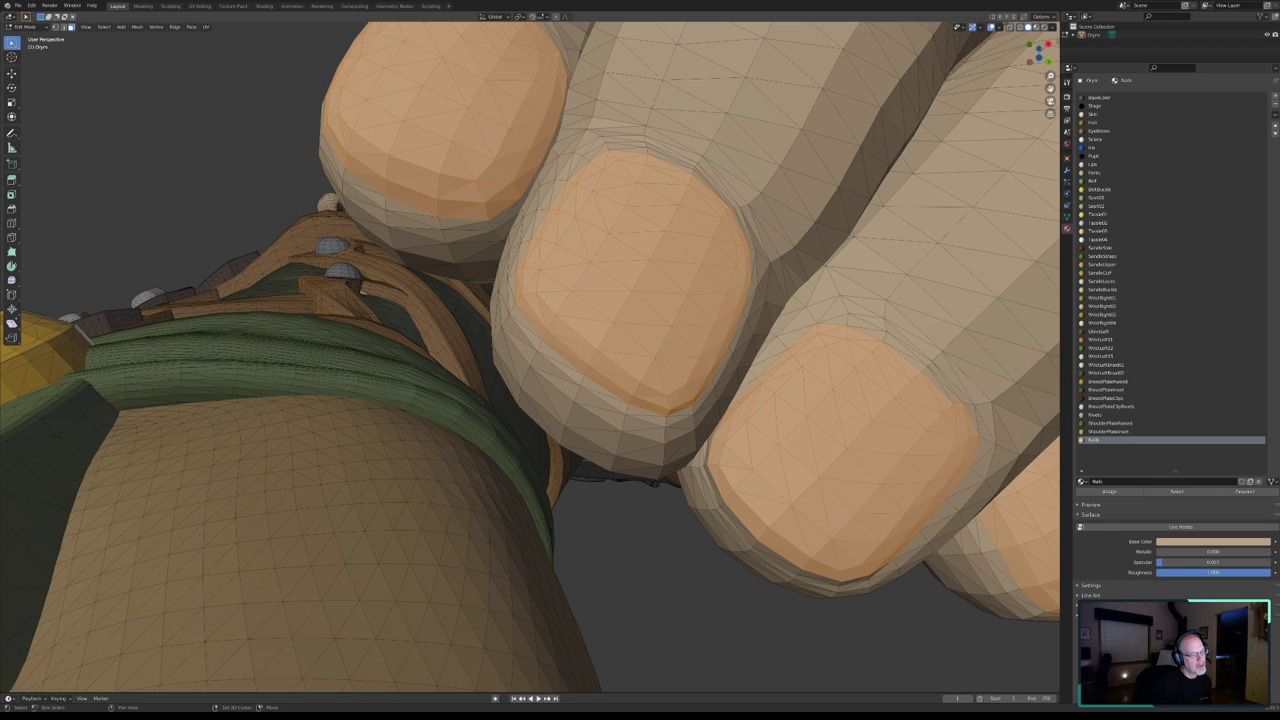
mouse_move(666, 218)
middle_down()
mouse_move(626, 300)
mouse_move(560, 330)
middle_up()
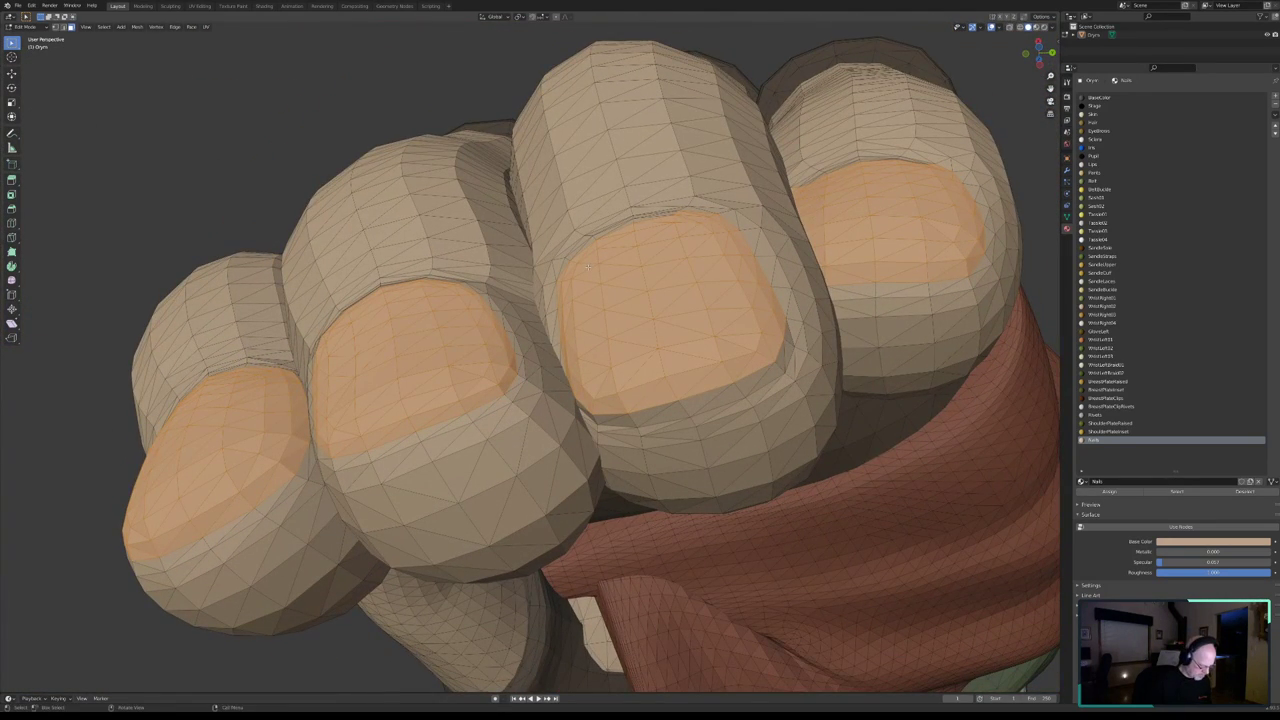
- Add the middle fingernail's lower-edge faces, then deselect the faces using the Nails material
key(c)
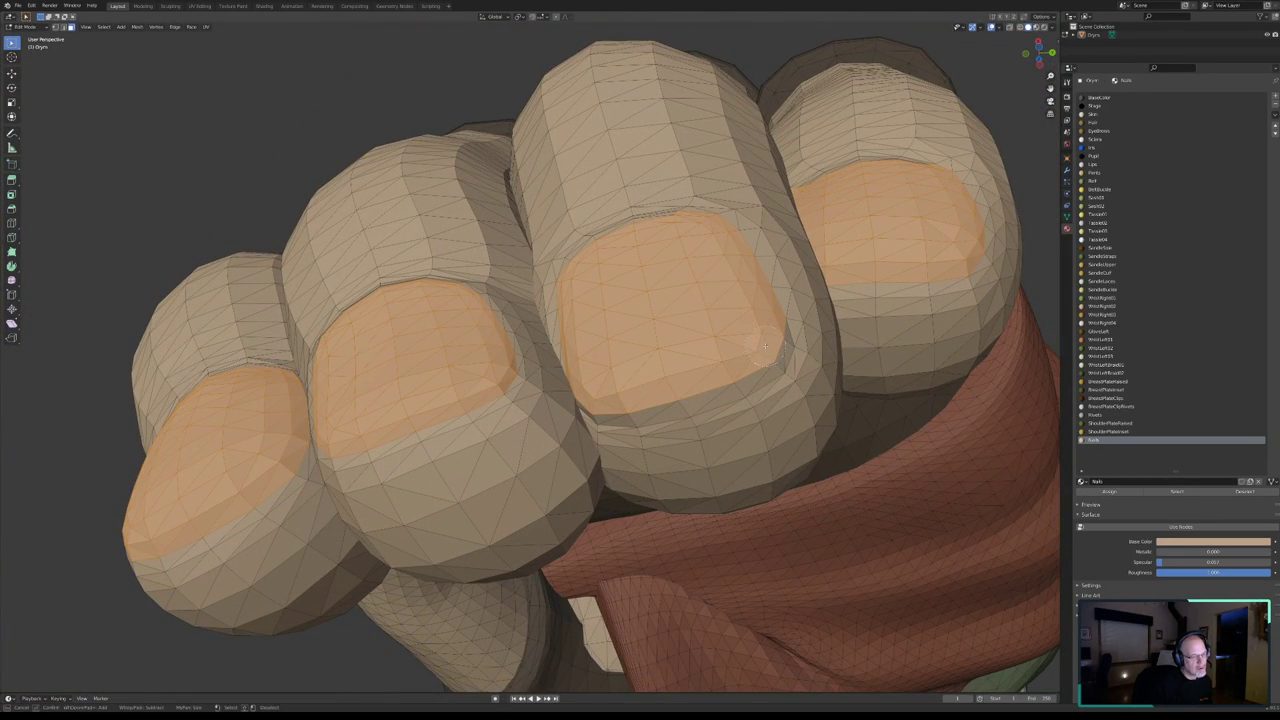
mouse_move(765, 346)
mouse_down()
mouse_move(601, 402)
mouse_move(616, 397)
mouse_up()
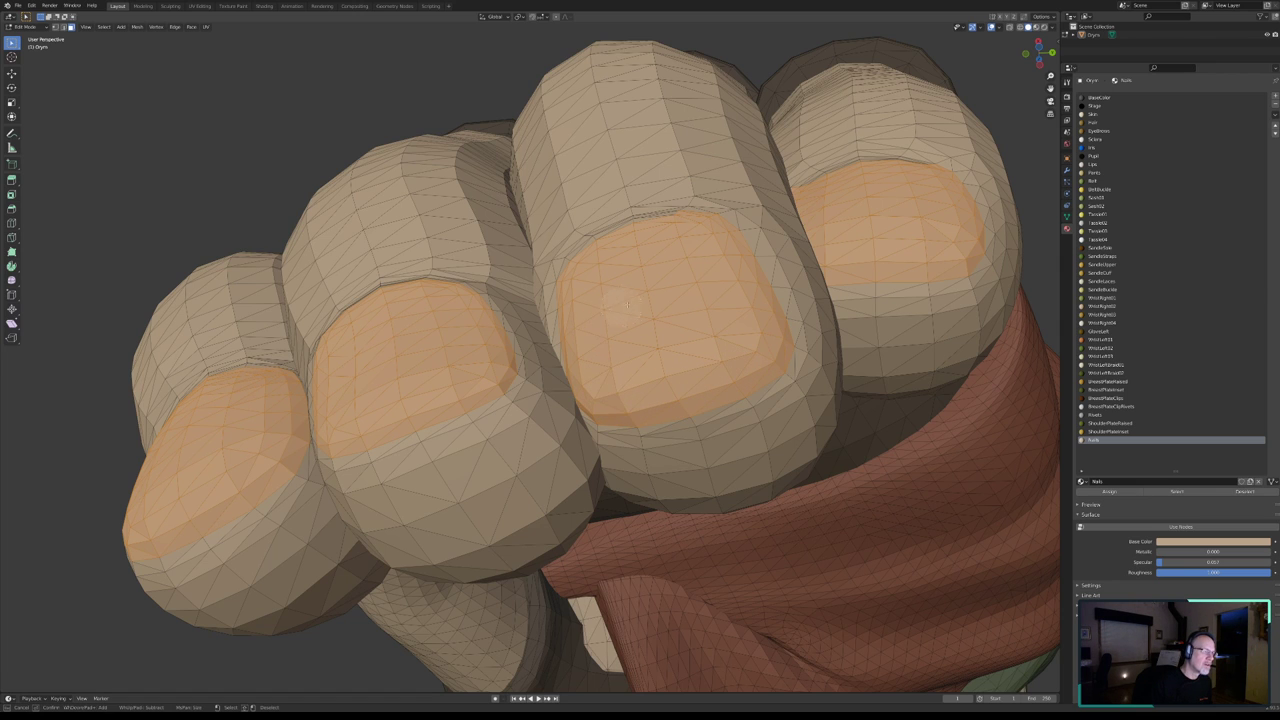
mouse_move(662, 275)
middle_down()
mouse_move(614, 304)
mouse_move(648, 260)
middle_up()
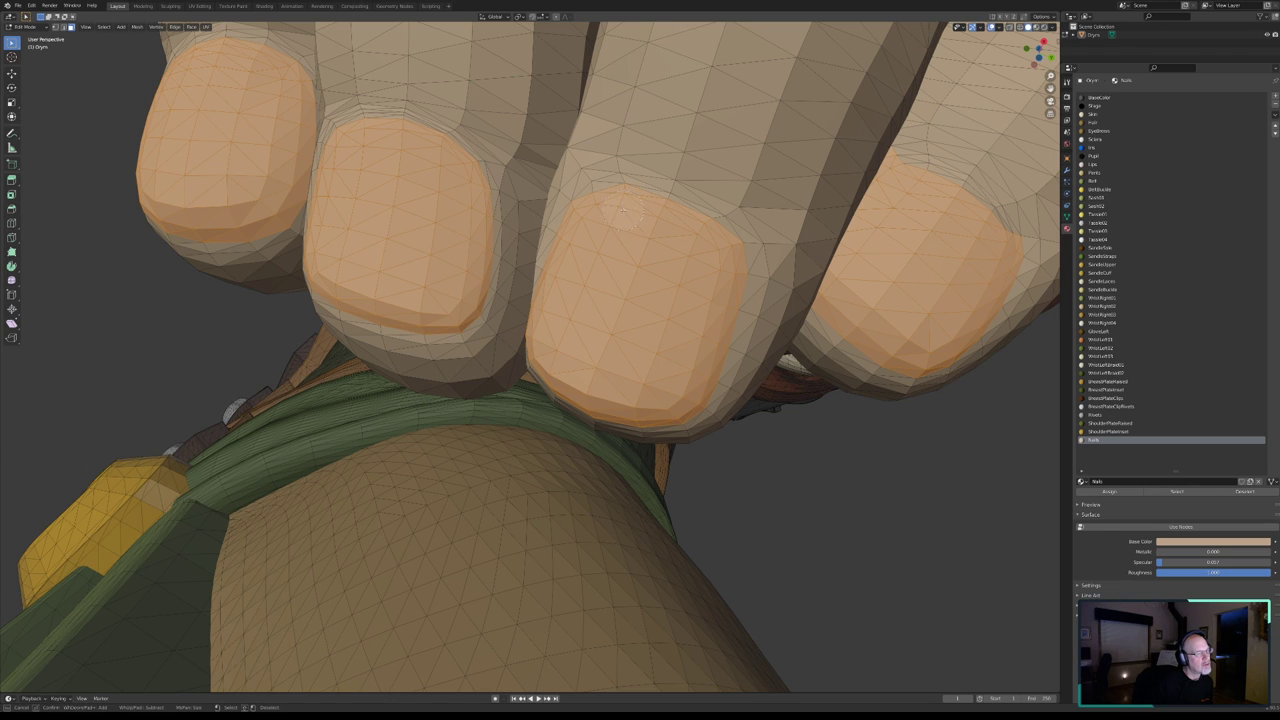
mouse_move(600, 275)
middle_down()
mouse_move(600, 288)
mouse_move(631, 257)
mouse_move(604, 245)
middle_up()
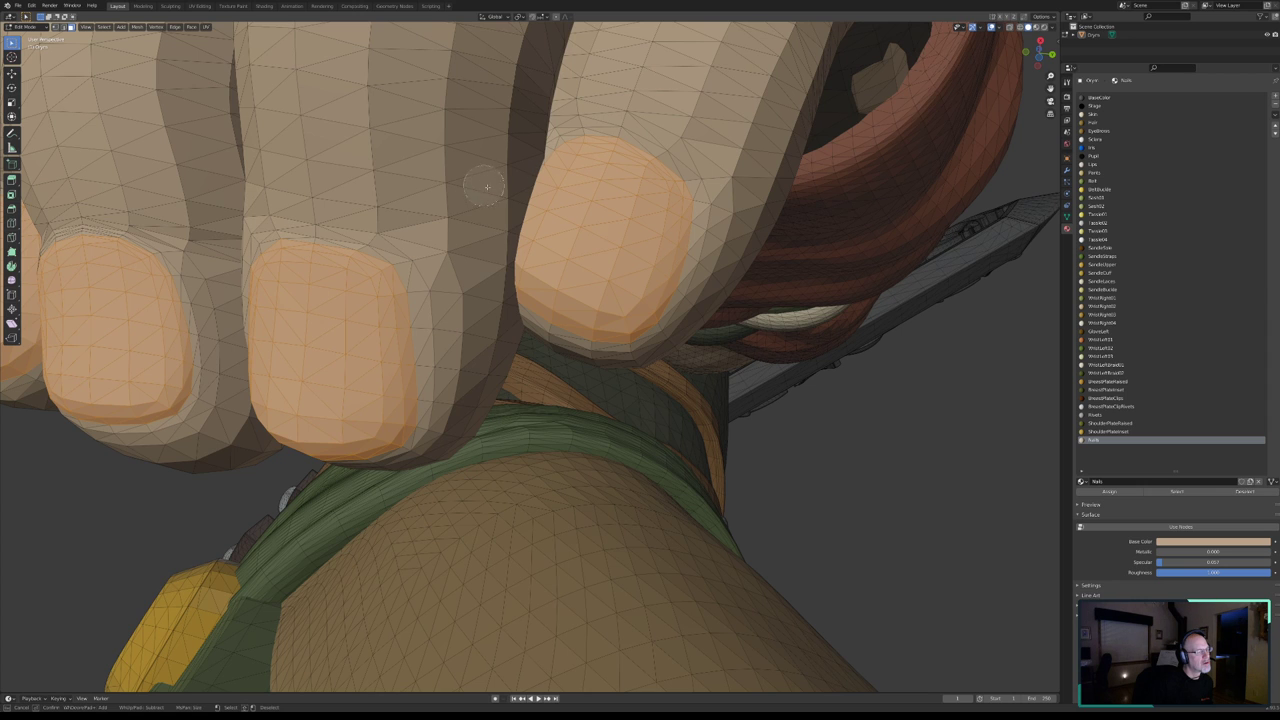
mouse_move(480, 190)
middle_down()
mouse_move(550, 203)
mouse_move(610, 160)
middle_up()
scroll(550, 203, down, 2)
scroll(550, 203, down, 3)
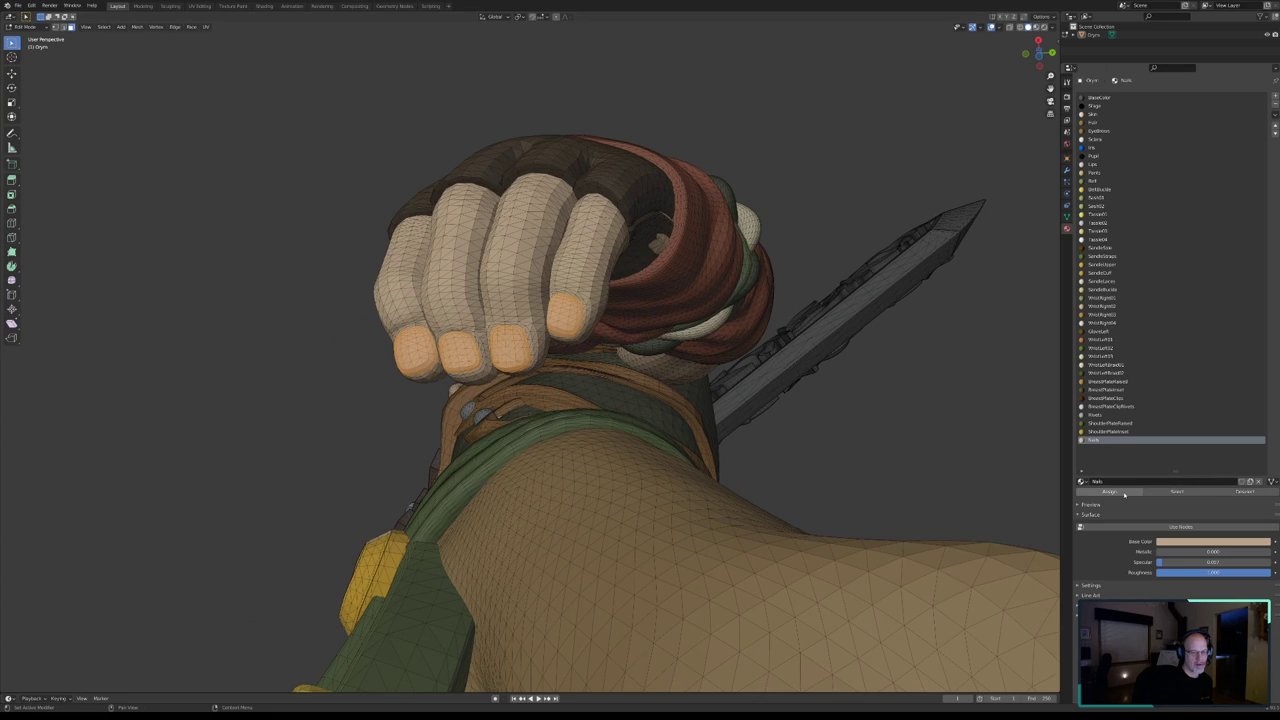
click(1245, 491)
key(h)
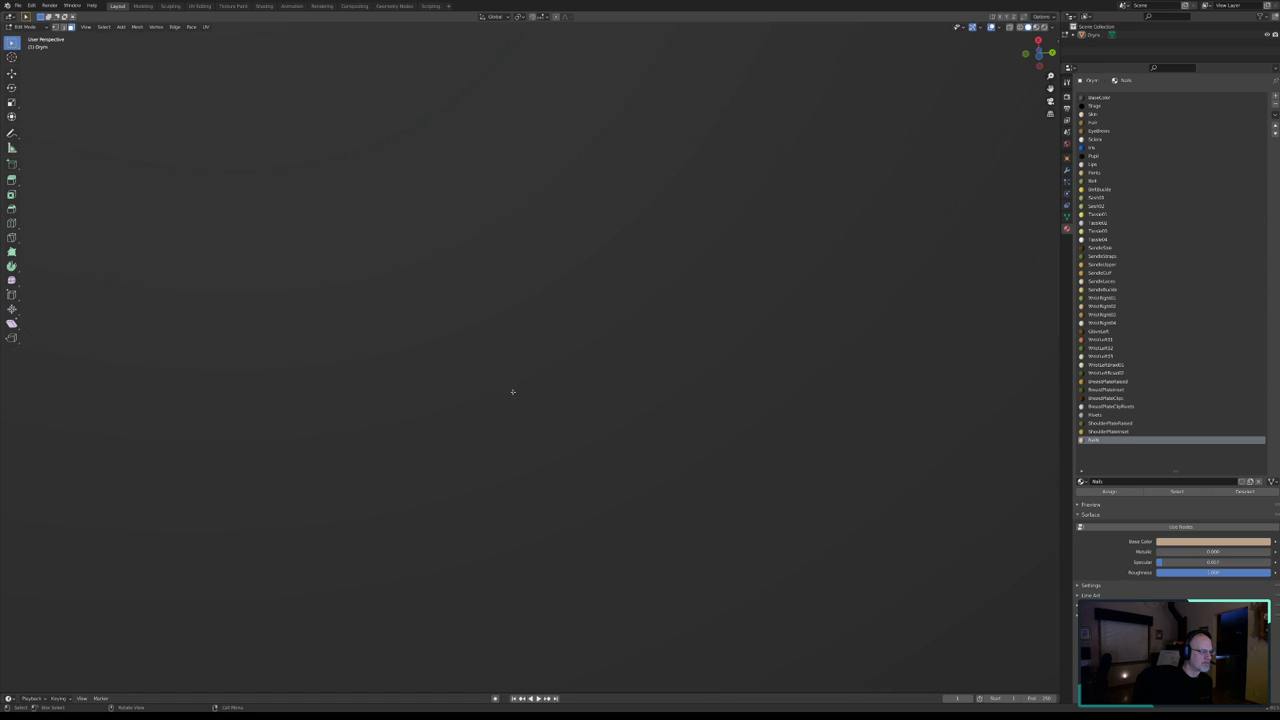
key(alt+h)
mouse_move(512, 391)
middle_down()
mouse_move(567, 457)
mouse_move(577, 433)
middle_up()
scroll(567, 450, down, 5)
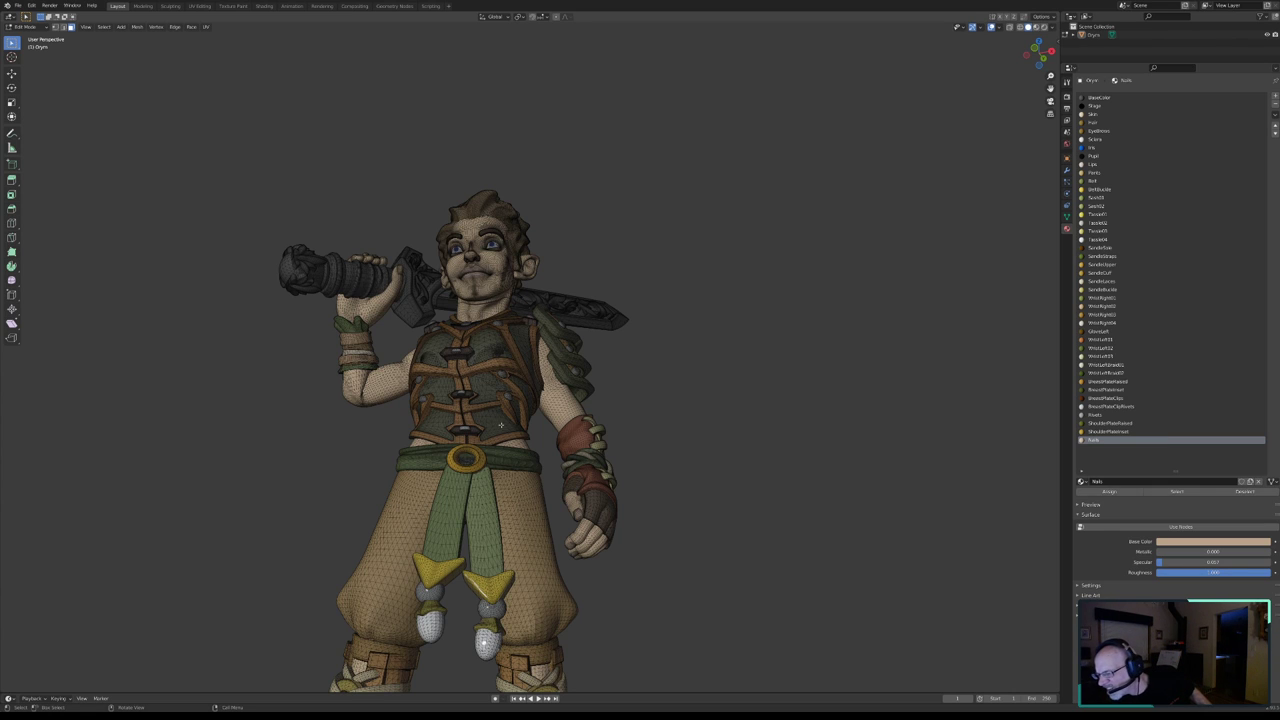
mouse_move(501, 424)
middle_down()
mouse_move(381, 345)
mouse_move(527, 480)
mouse_move(577, 497)
mouse_move(545, 420)
mouse_move(560, 390)
mouse_move(620, 370)
mouse_move(600, 372)
mouse_move(540, 500)
mouse_move(521, 507)
middle_up()
scroll(577, 497, up, 2)
scroll(577, 497, up, 2)
- Zoom in on the thumb and circle-select faces in the middle of the thumbnail
scroll(598, 374, up, 2)
scroll(600, 372, up, 3)
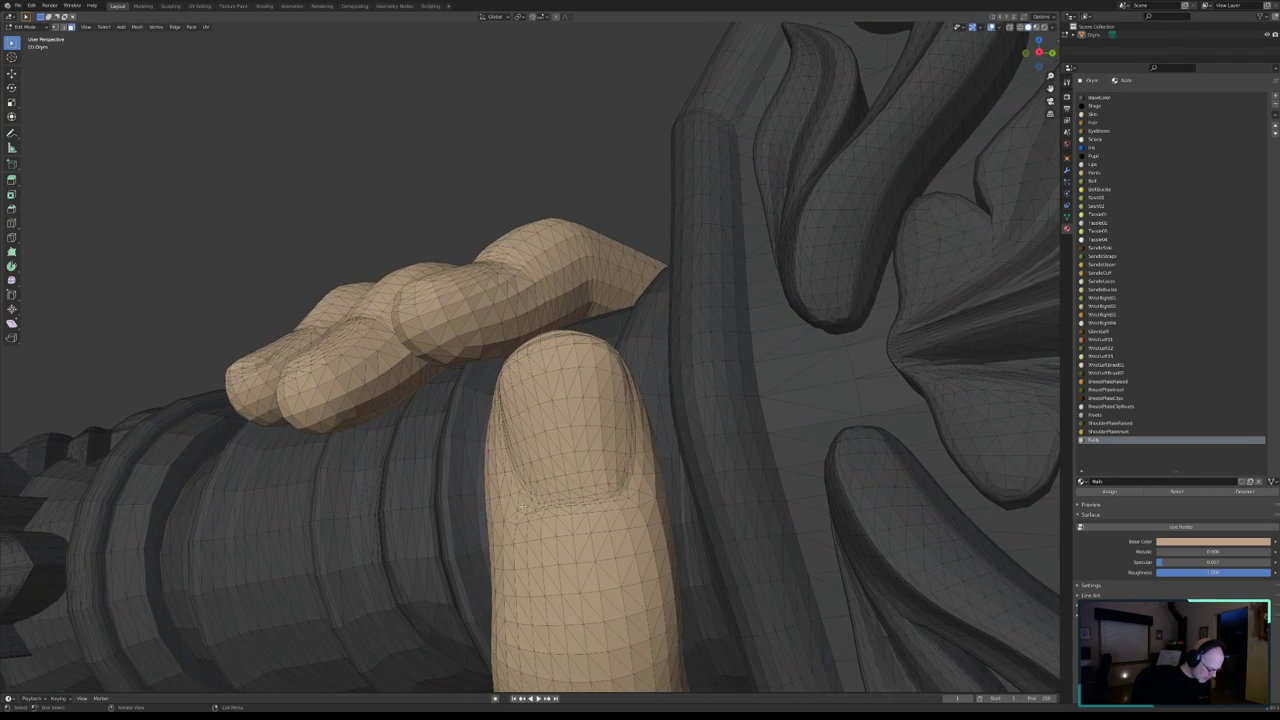
key(c)
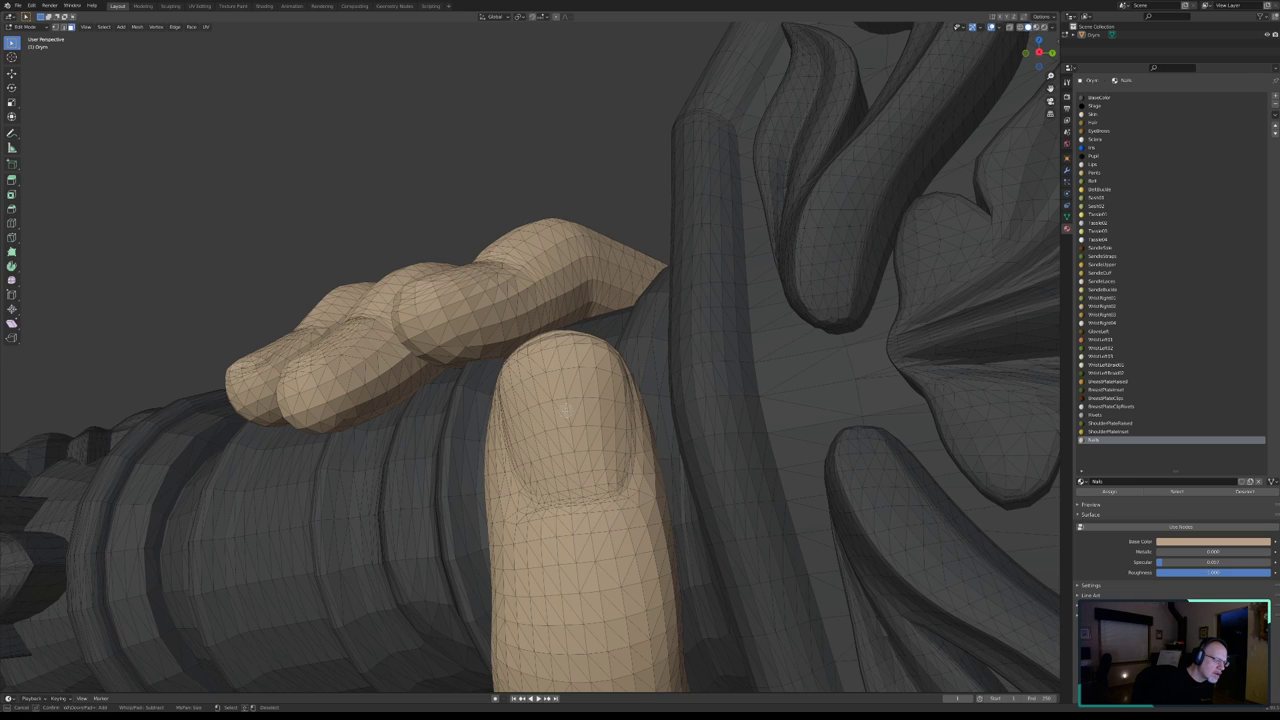
key(Escape)
middle_drag(566, 430, 570, 476)
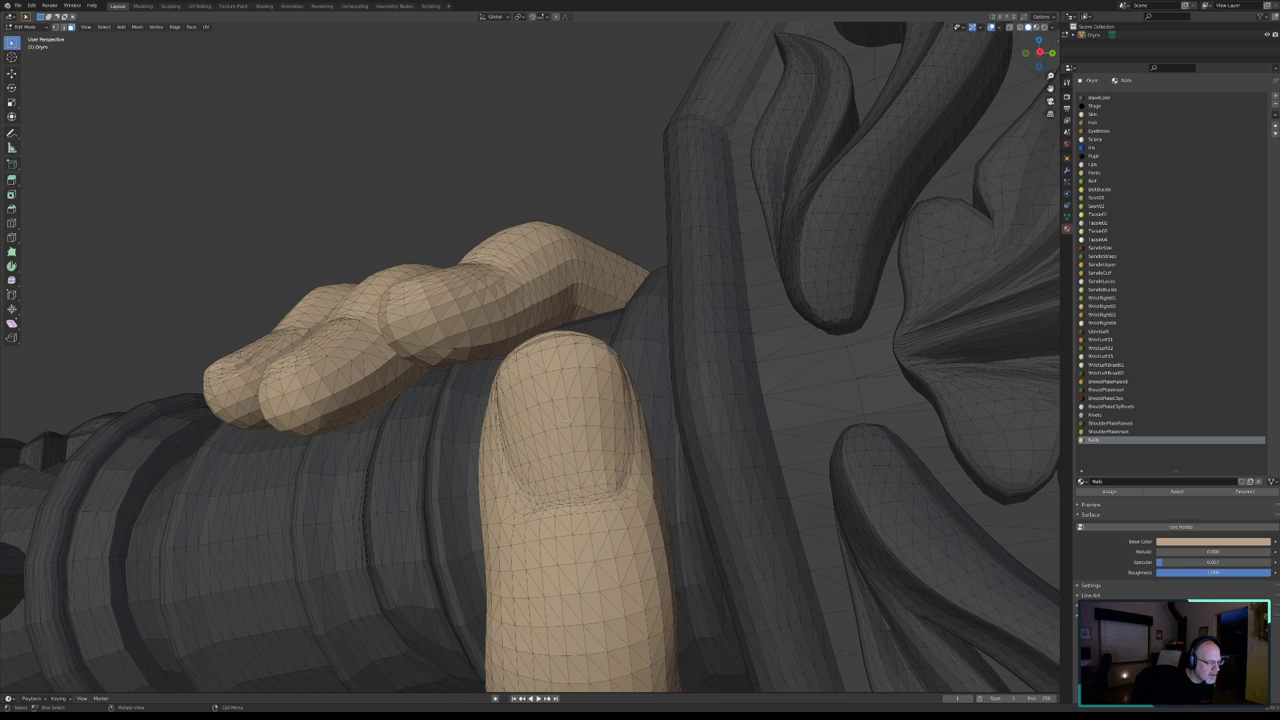
key(c)
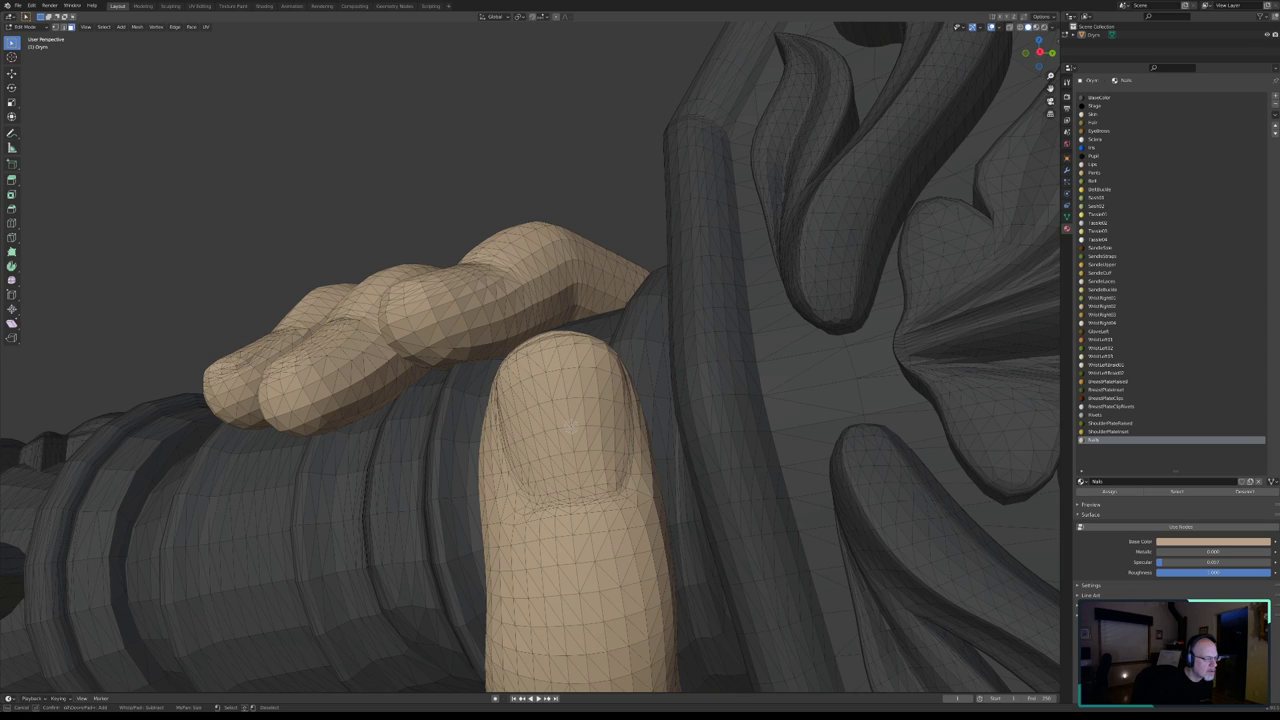
click(570, 424)
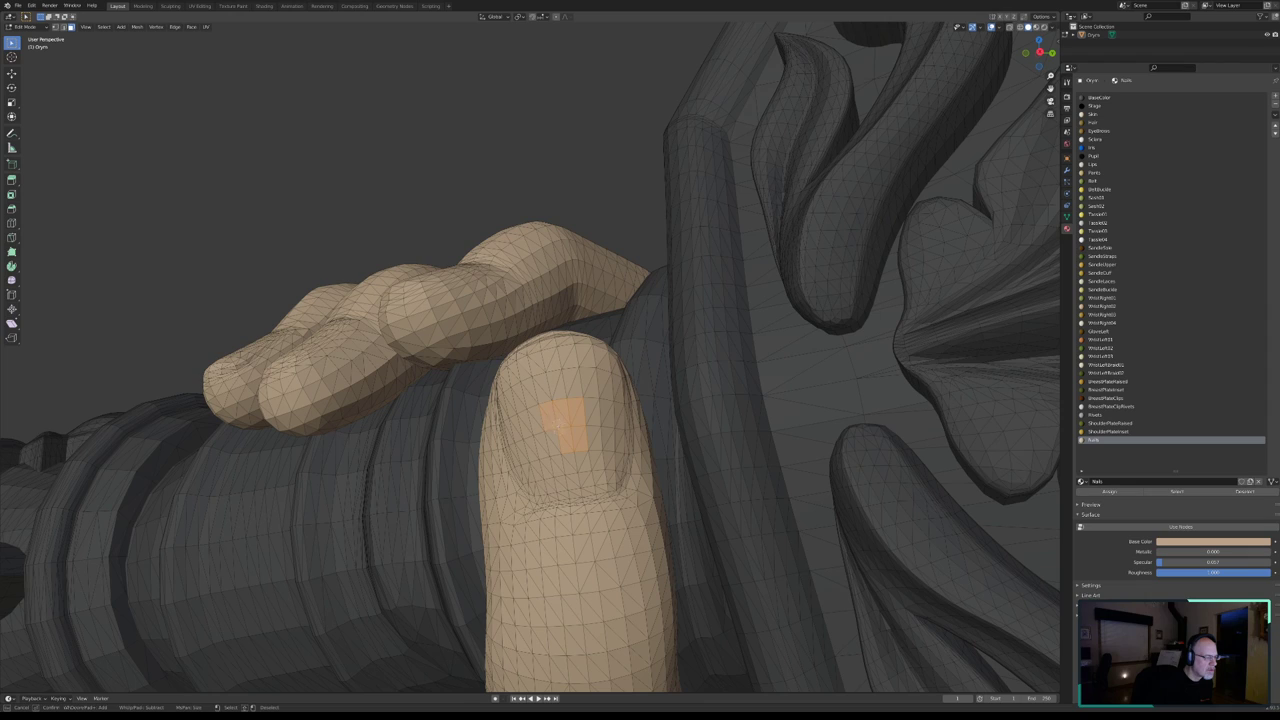
- Extend the selection rightward, then grow it twice with Ctrl+Numpad+ to cover the nail
drag(581, 414, 589, 436)
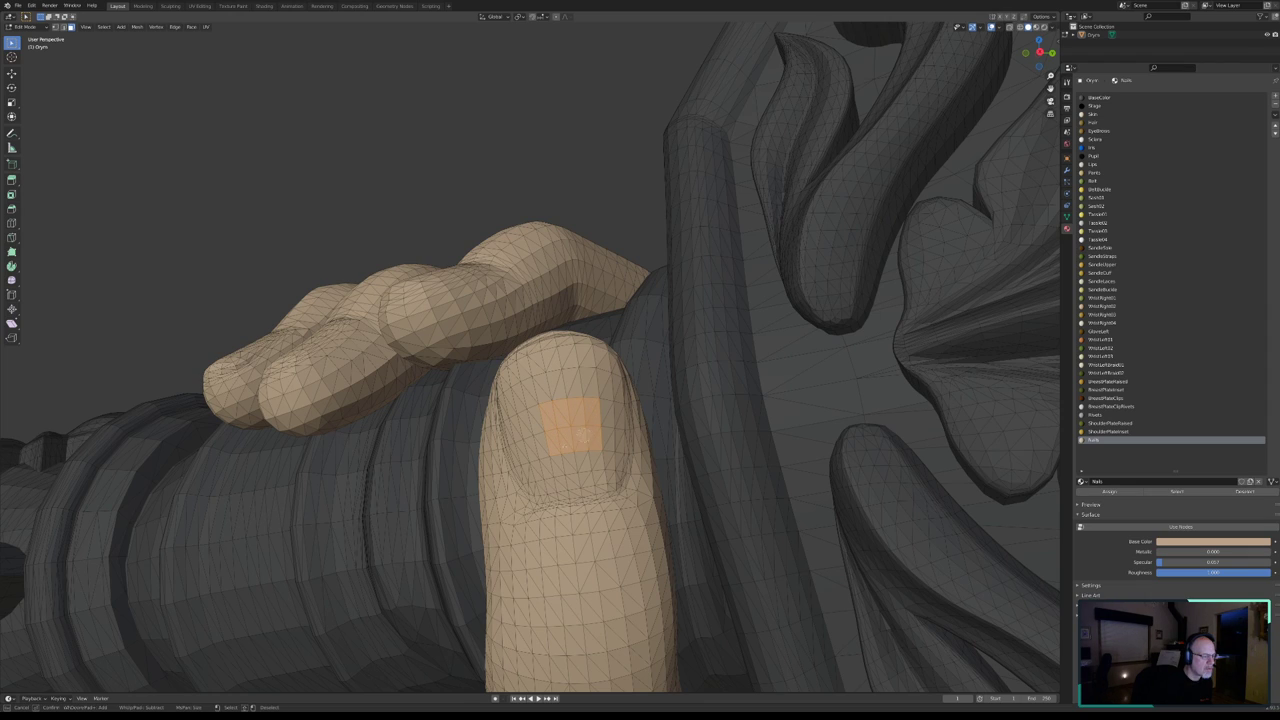
right_click(581, 434)
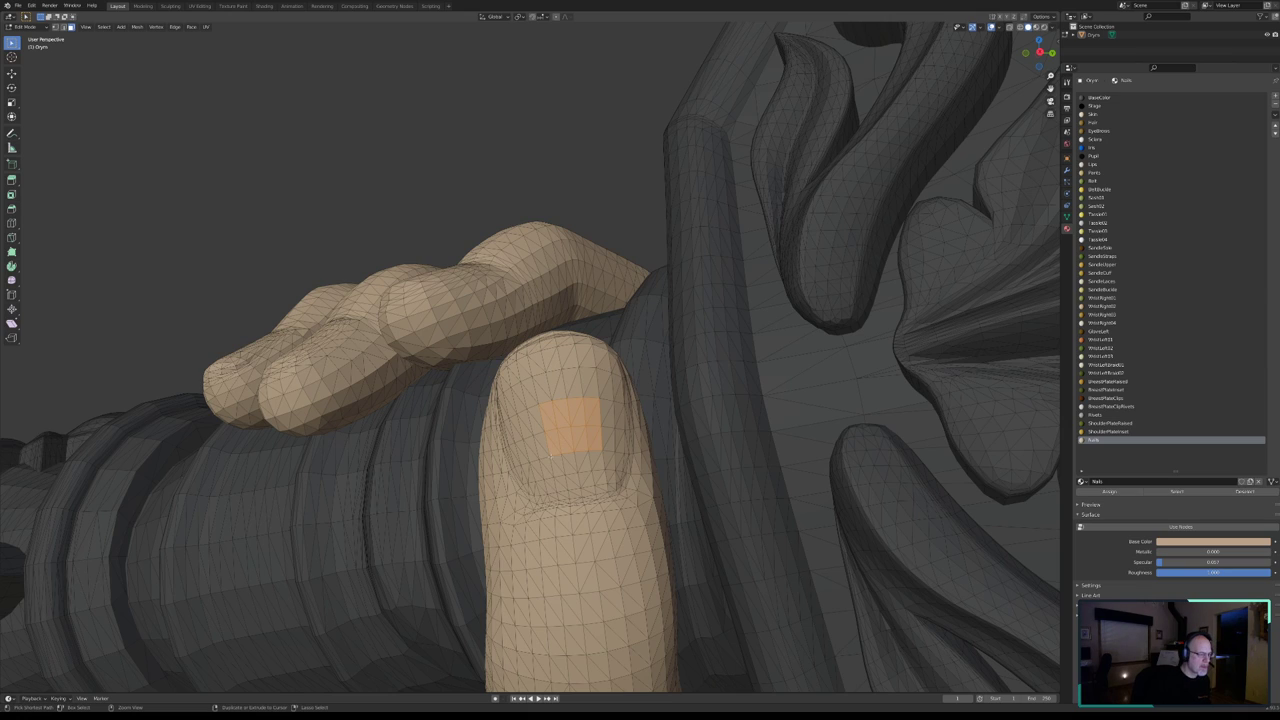
key(ctrl+KP_Add)
key(ctrl+KP_Add)
key(ctrl+KP_Add)
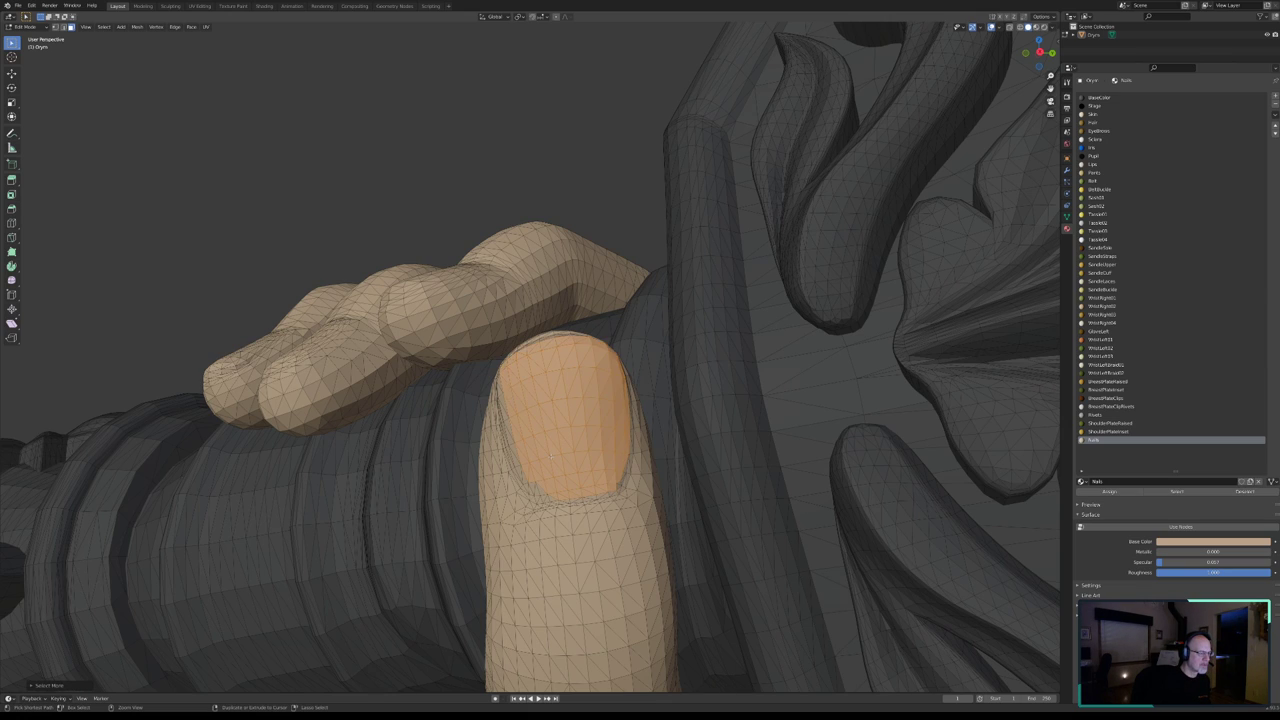
key(ctrl+KP_Add)
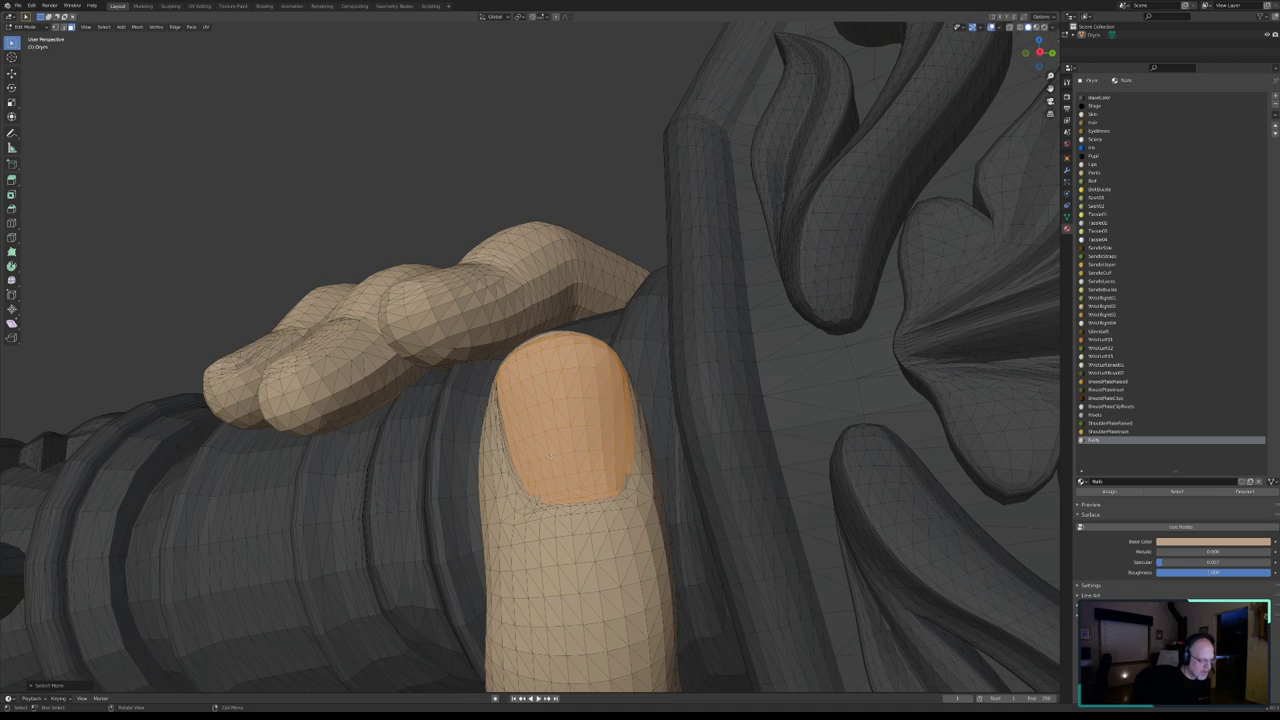
key(b)
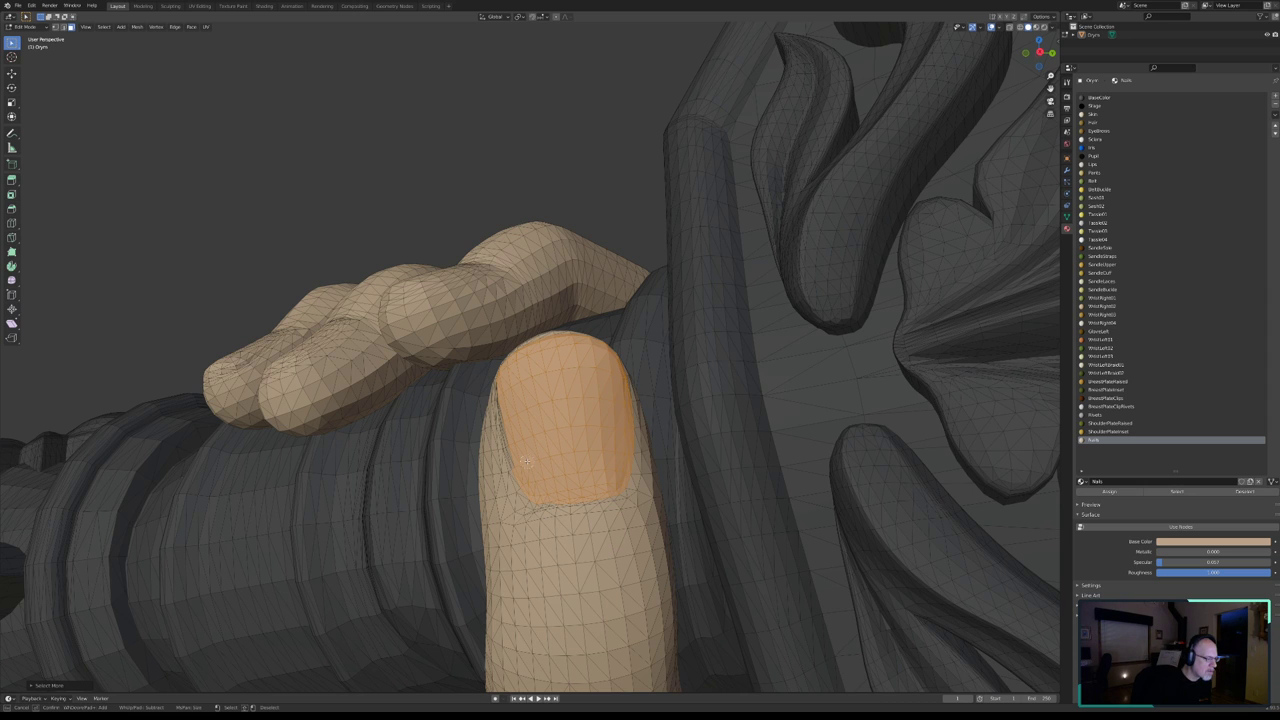
middle_drag(525, 452, 549, 440)
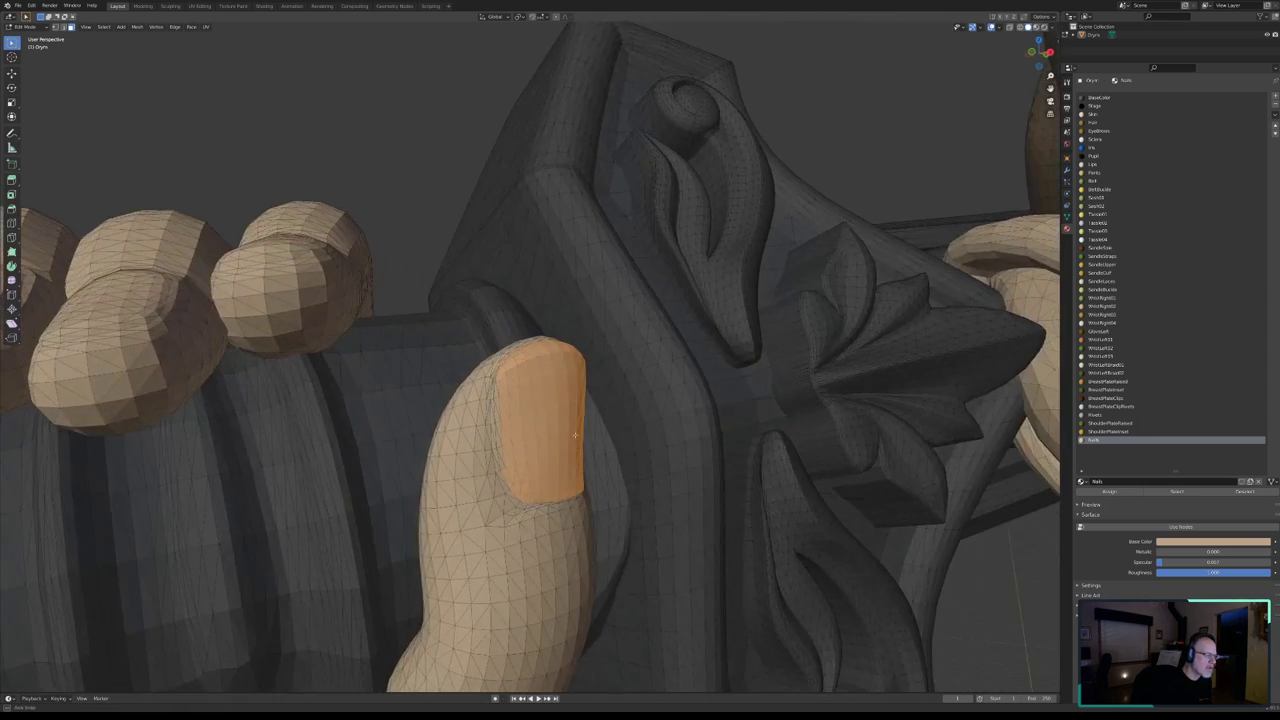
- Add the four faces along the thumbnail's left edge to the selection
scroll(549, 440, up, 4)
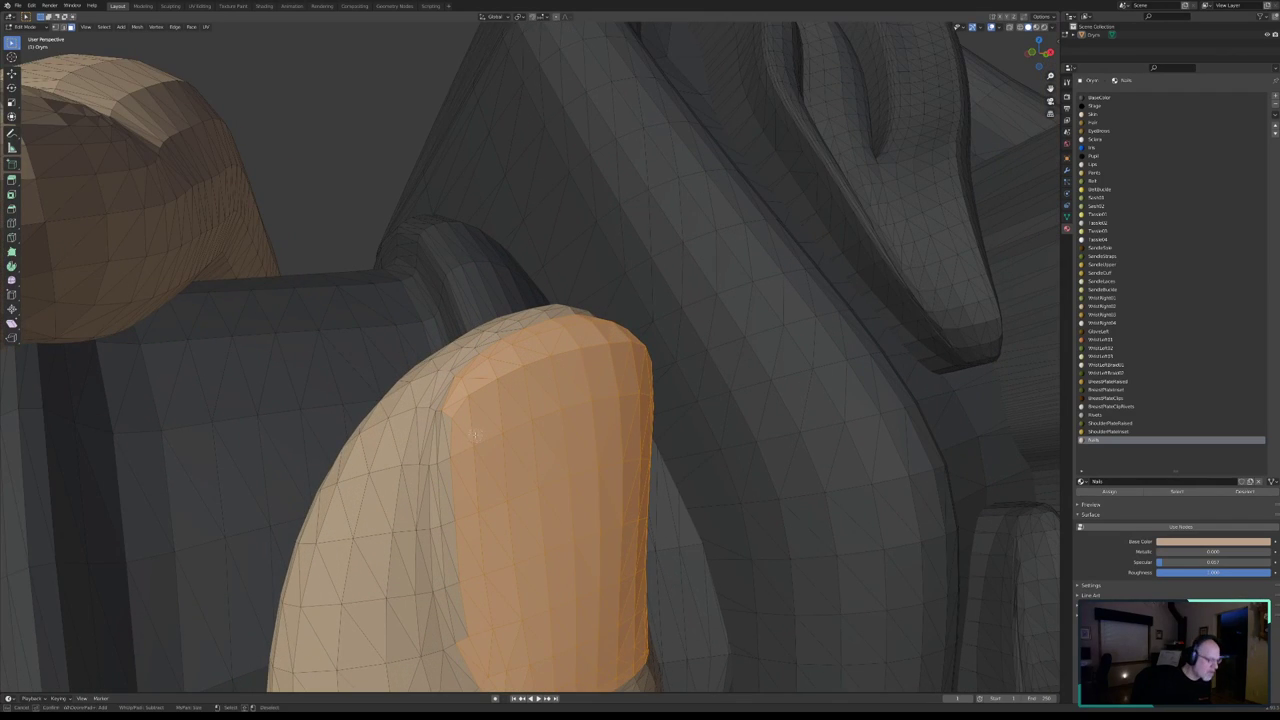
ctrl+click(455, 459)
ctrl+click(458, 527)
ctrl+click(462, 580)
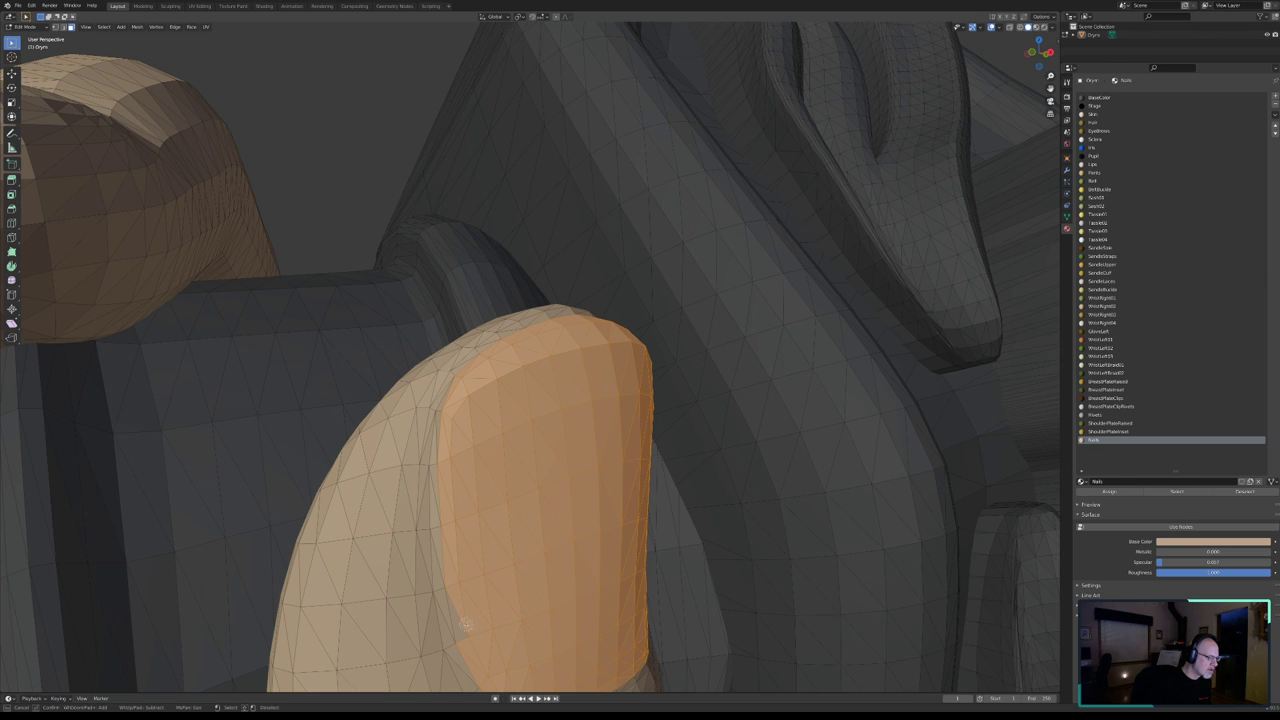
ctrl+click(465, 625)
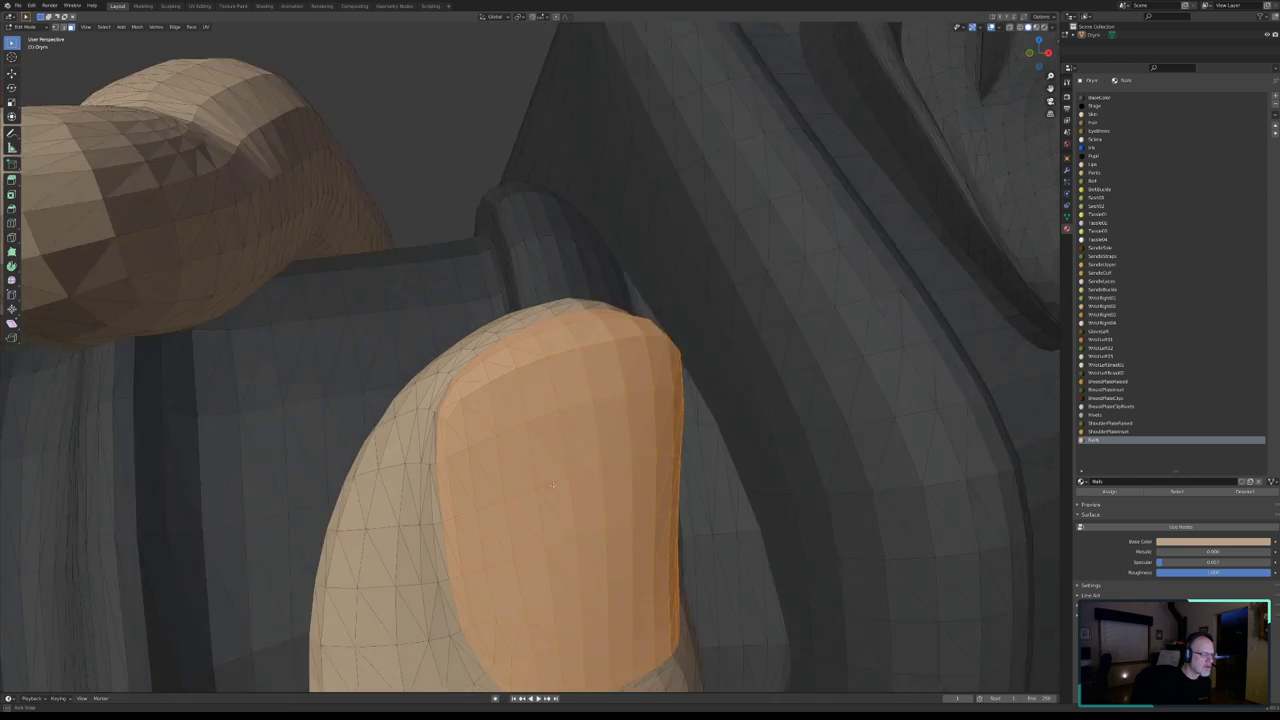
middle_drag(520, 510, 560, 470)
- Assign the Nails material to the selected thumbnail and clear the selection
scroll(523, 498, down, 5)
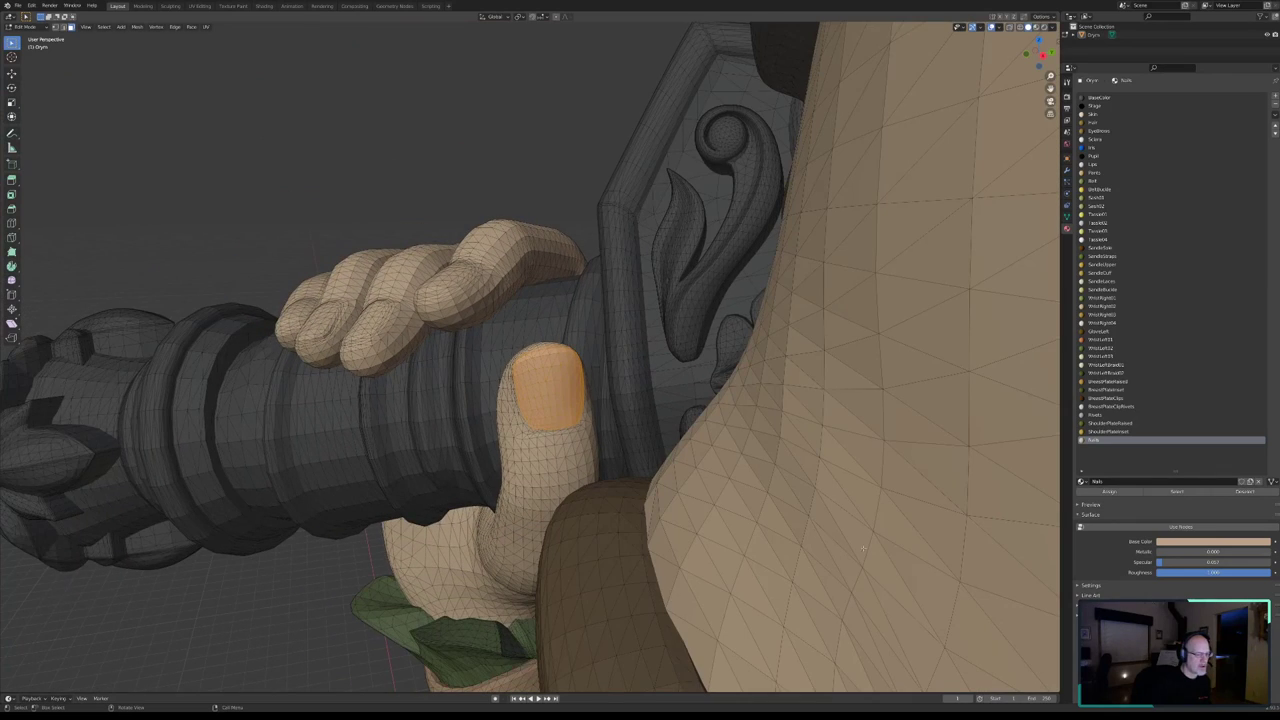
click(1108, 491)
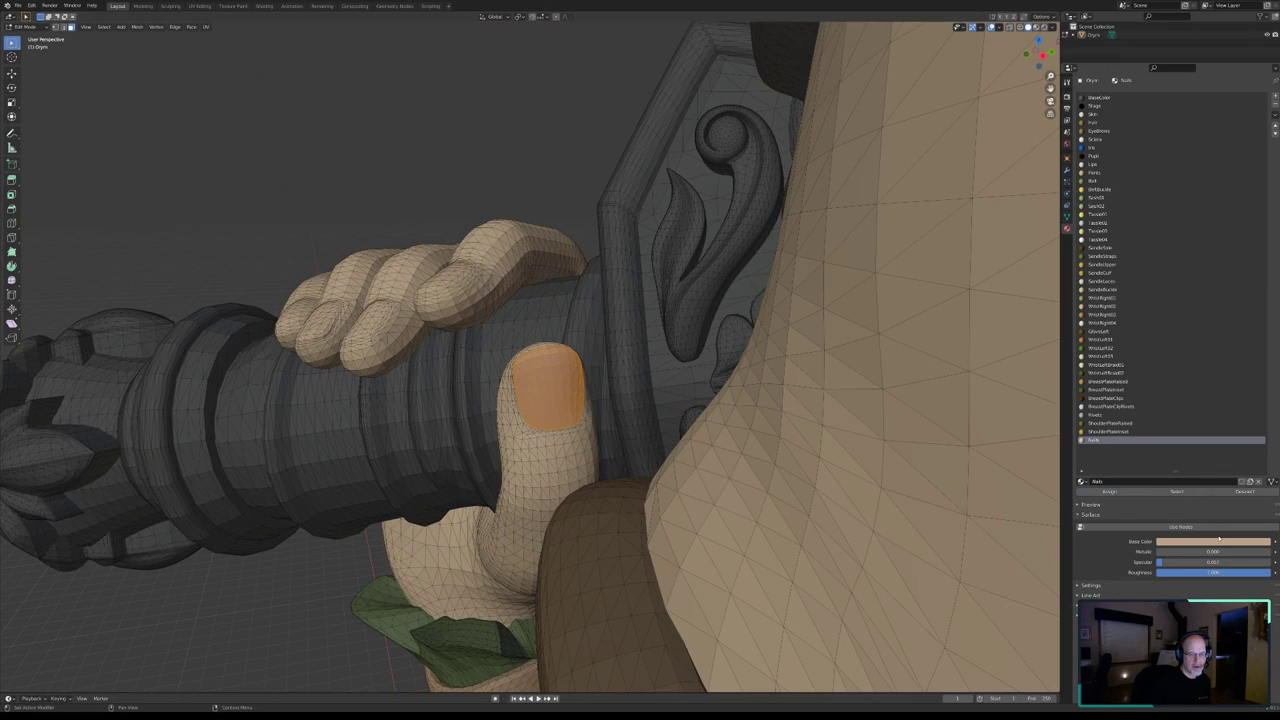
click(1243, 492)
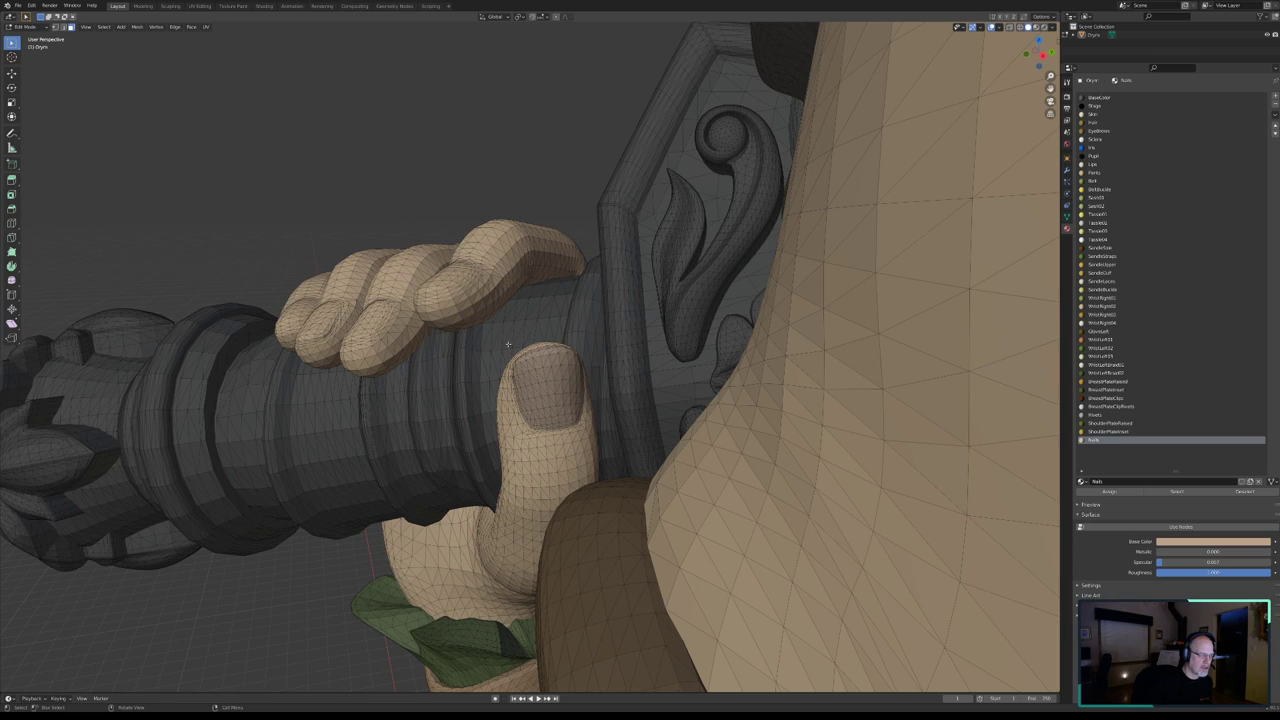
- Orbit to the hand's side and select and grow a patch on the rightmost fingernail
key(b)
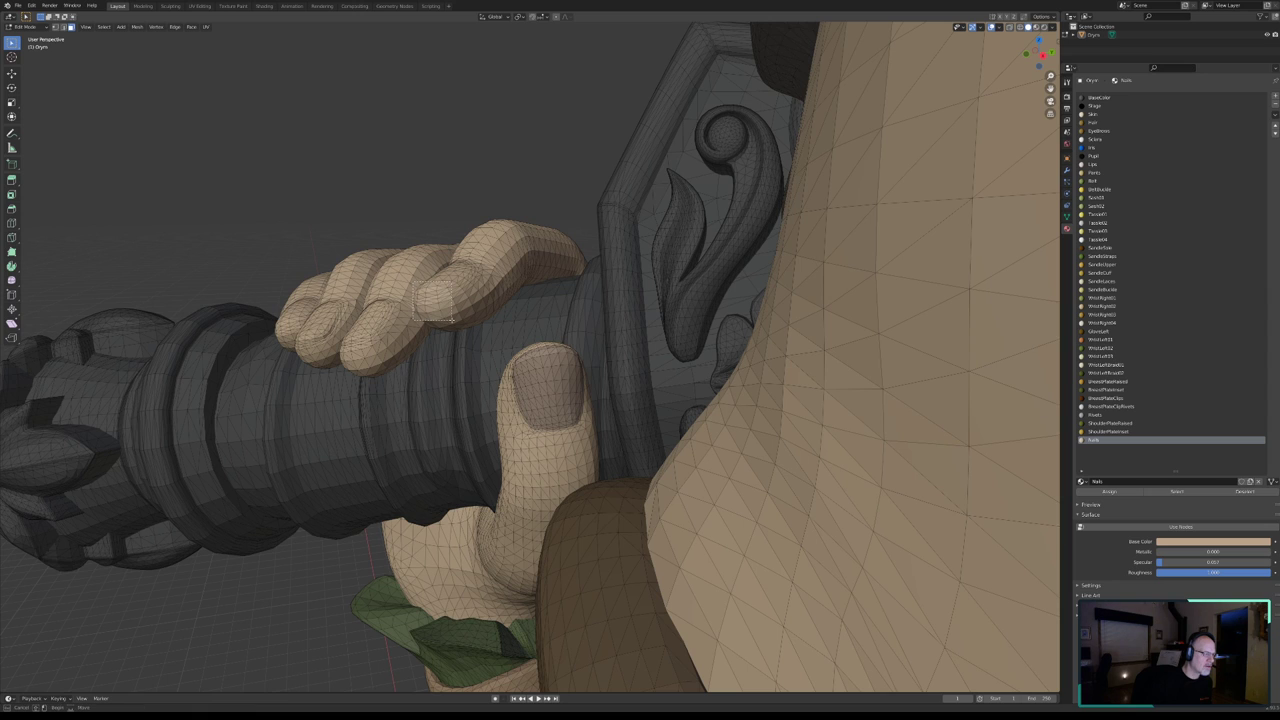
key(Escape)
middle_drag(429, 293, 451, 334)
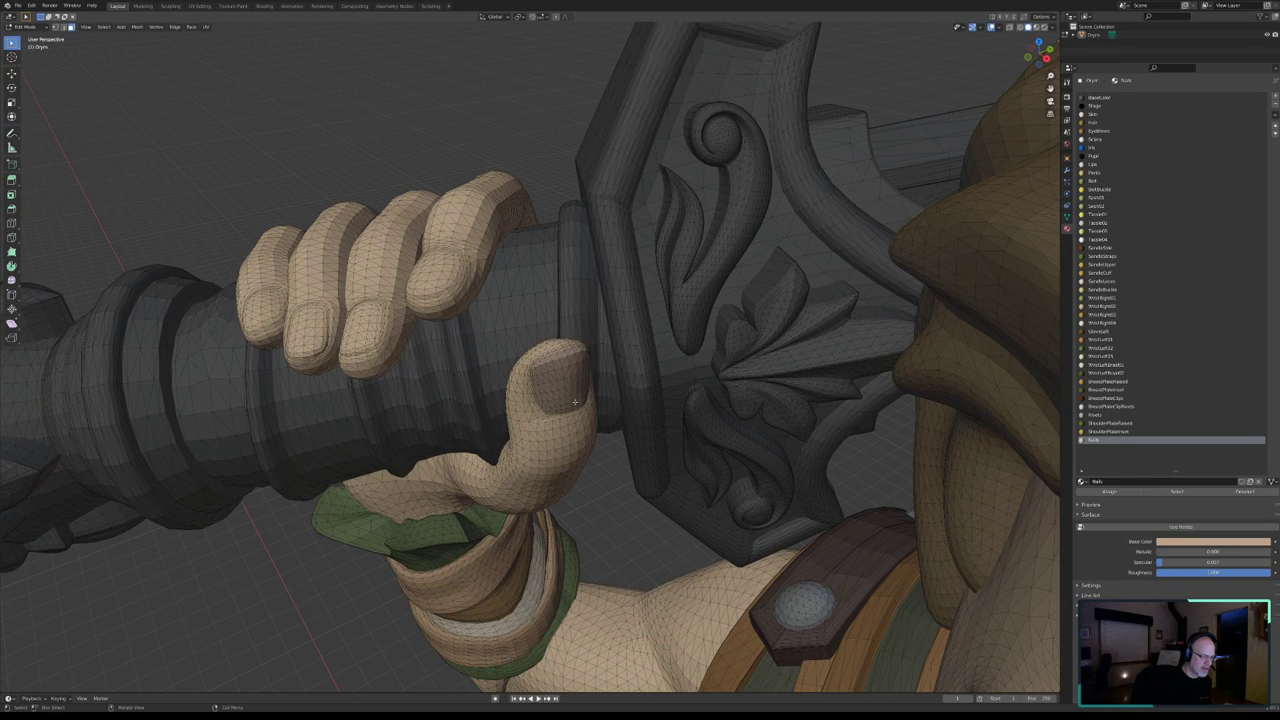
mouse_move(545, 374)
middle_down()
mouse_move(440, 368)
mouse_move(634, 628)
mouse_move(546, 367)
middle_up()
scroll(546, 367, up, 3)
scroll(659, 335, up, 1)
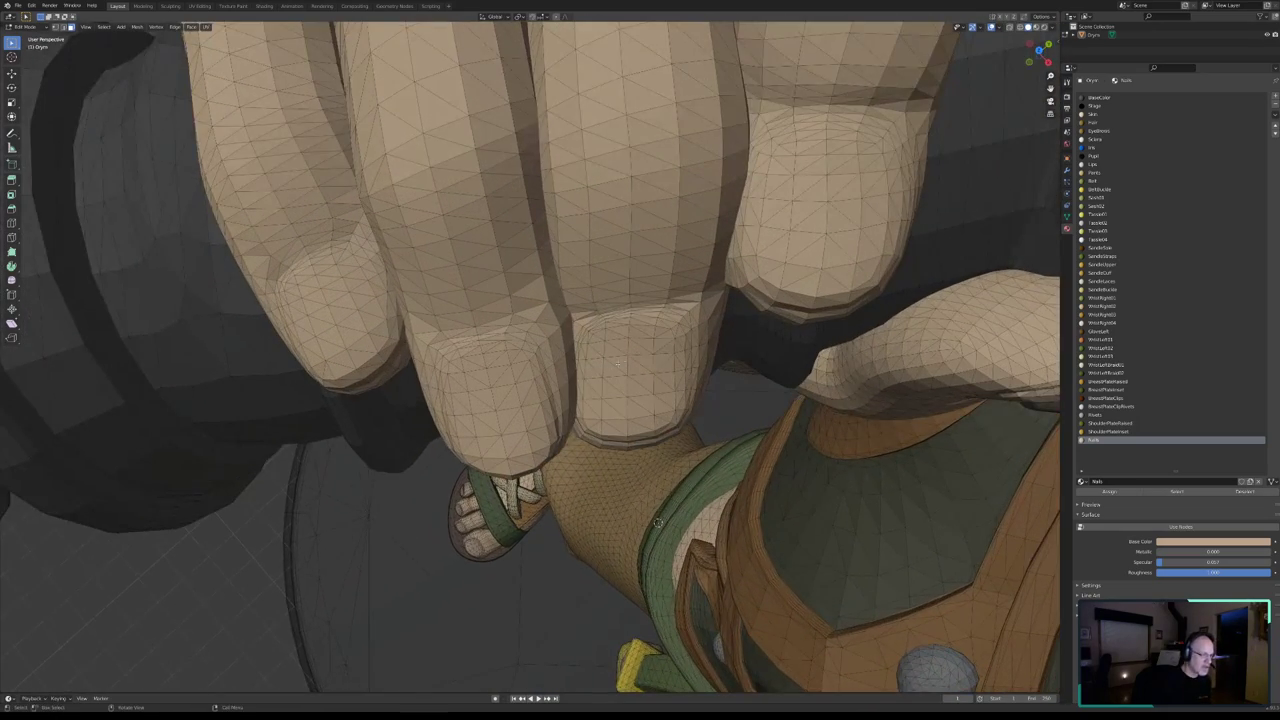
click(816, 198)
key(ctrl+KP_Add)
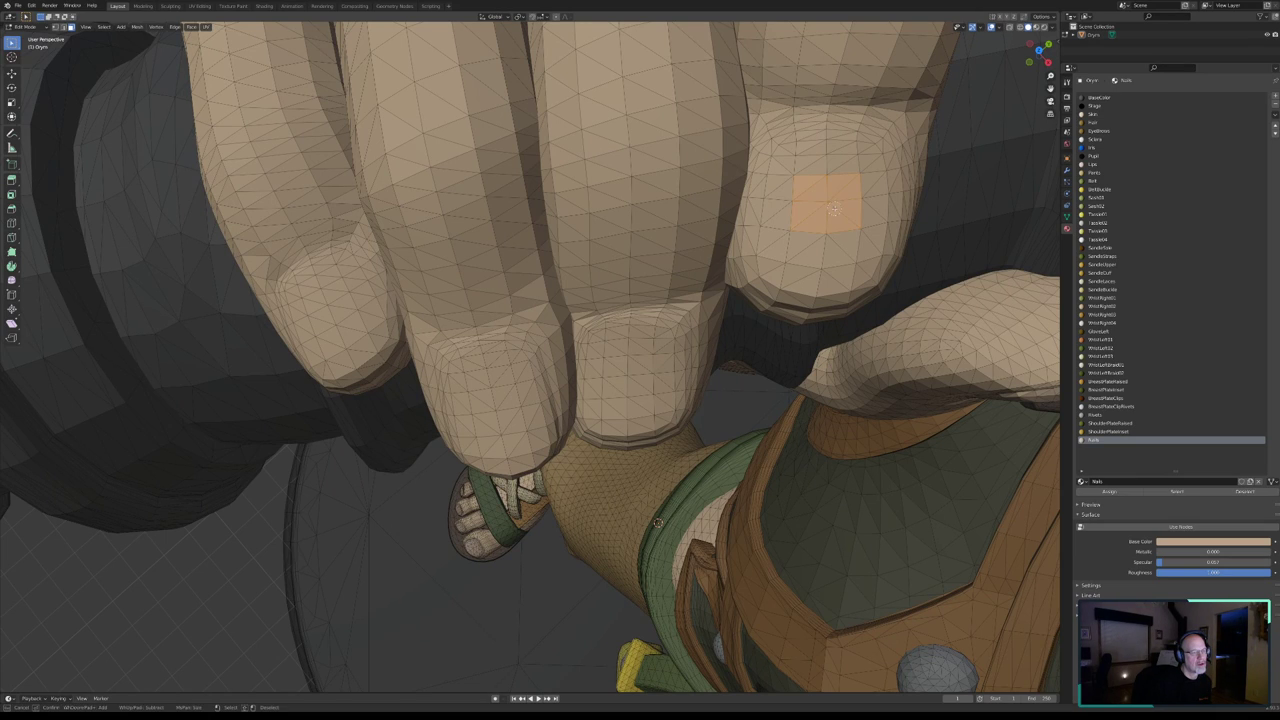
- Add patches on the middle, next and leftmost fingernails and grow them over the nails
shift+click(631, 372)
key(ctrl+KP_Add)
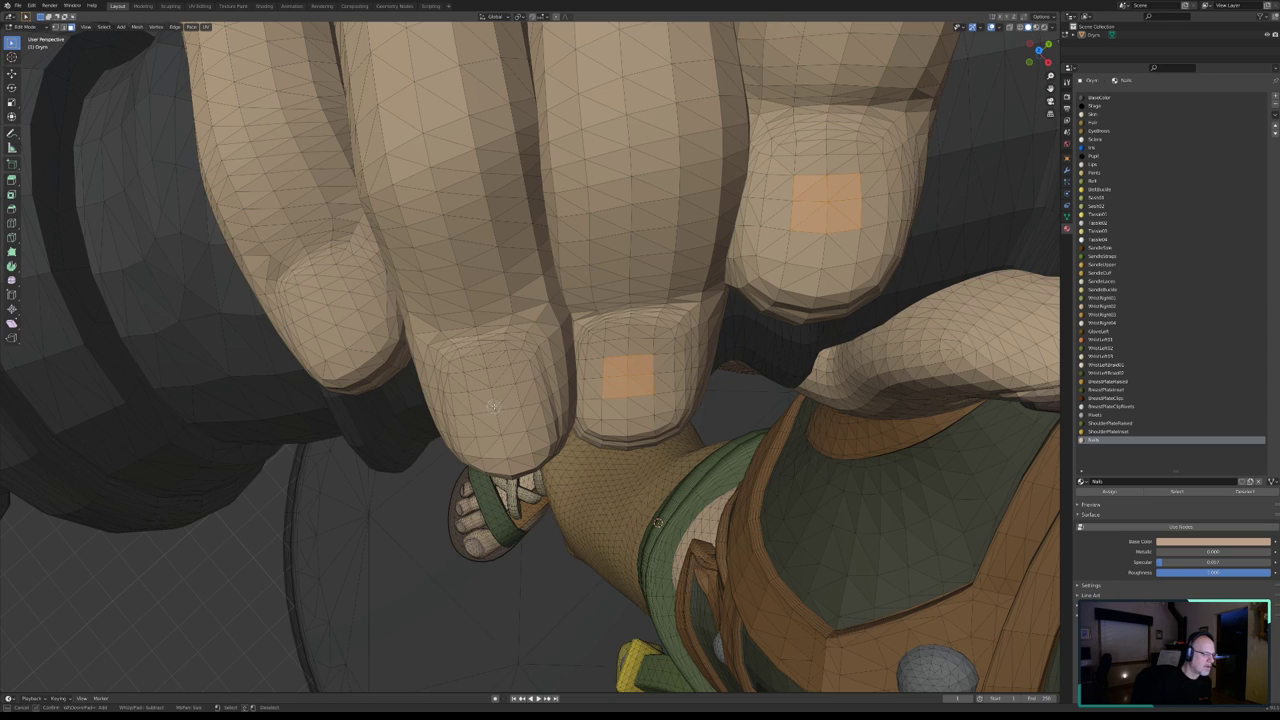
key(l)
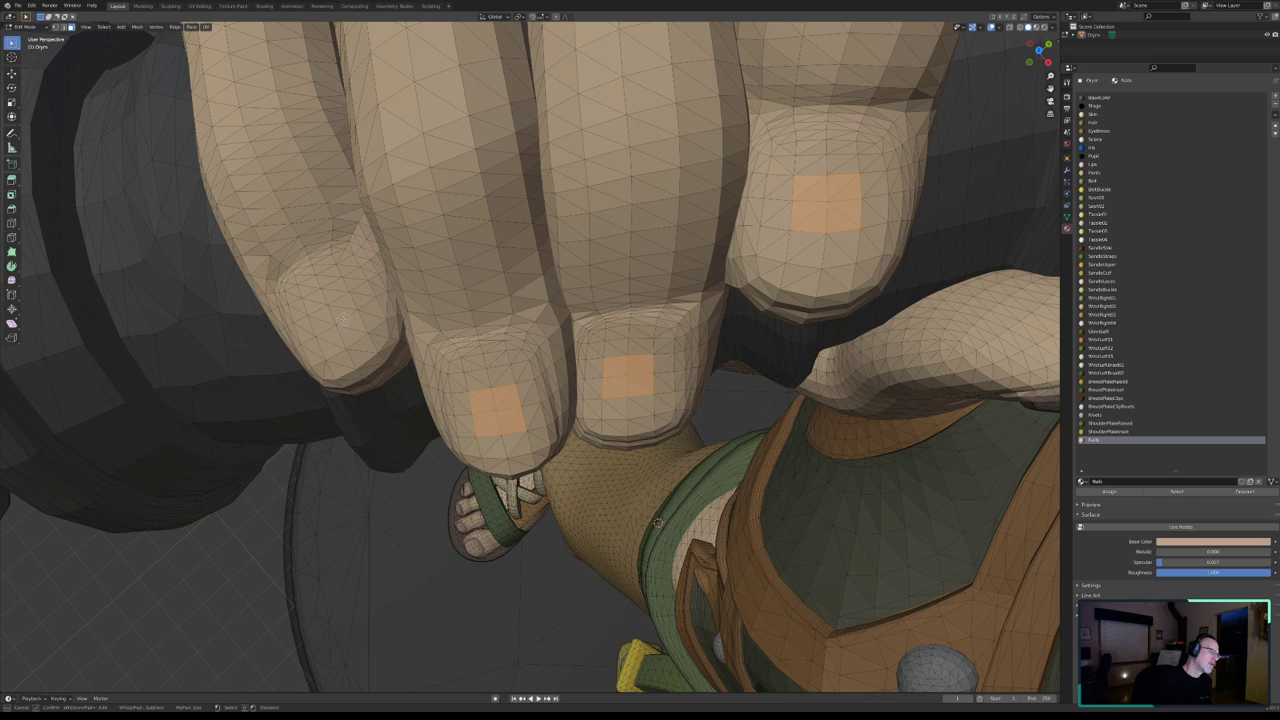
key(l)
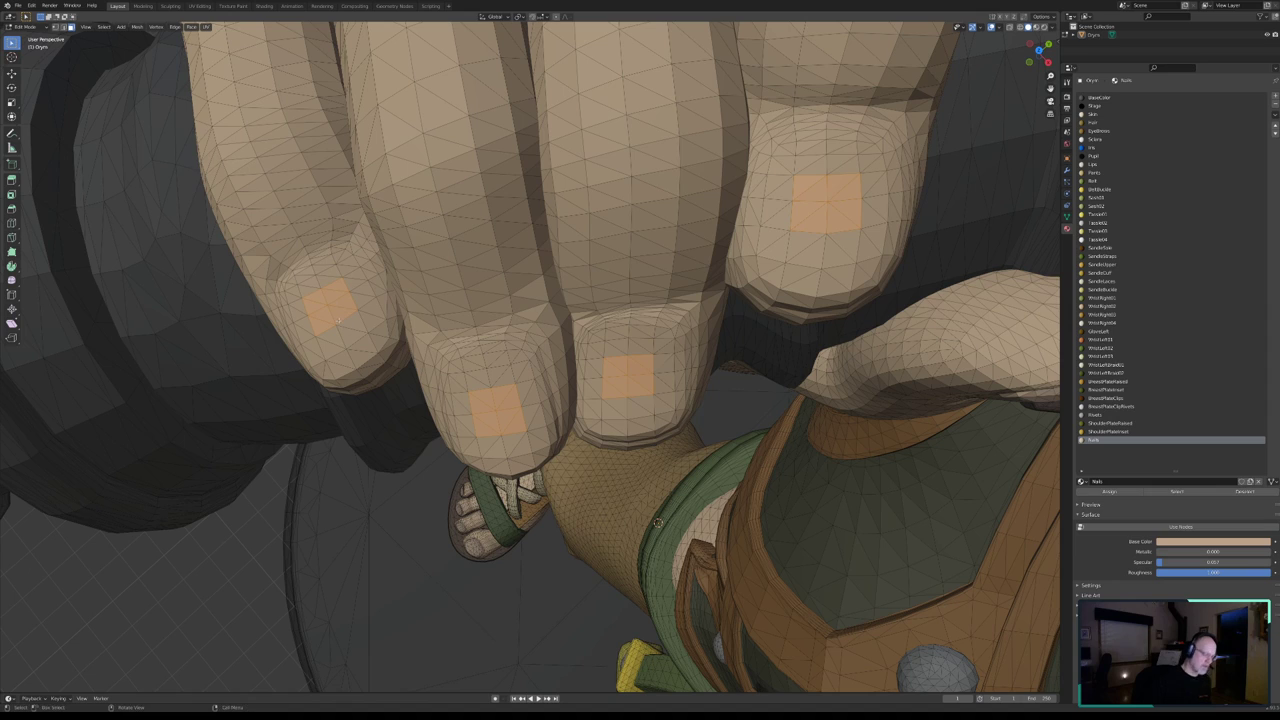
key(ctrl+KP_Add)
key(ctrl+KP_Add)
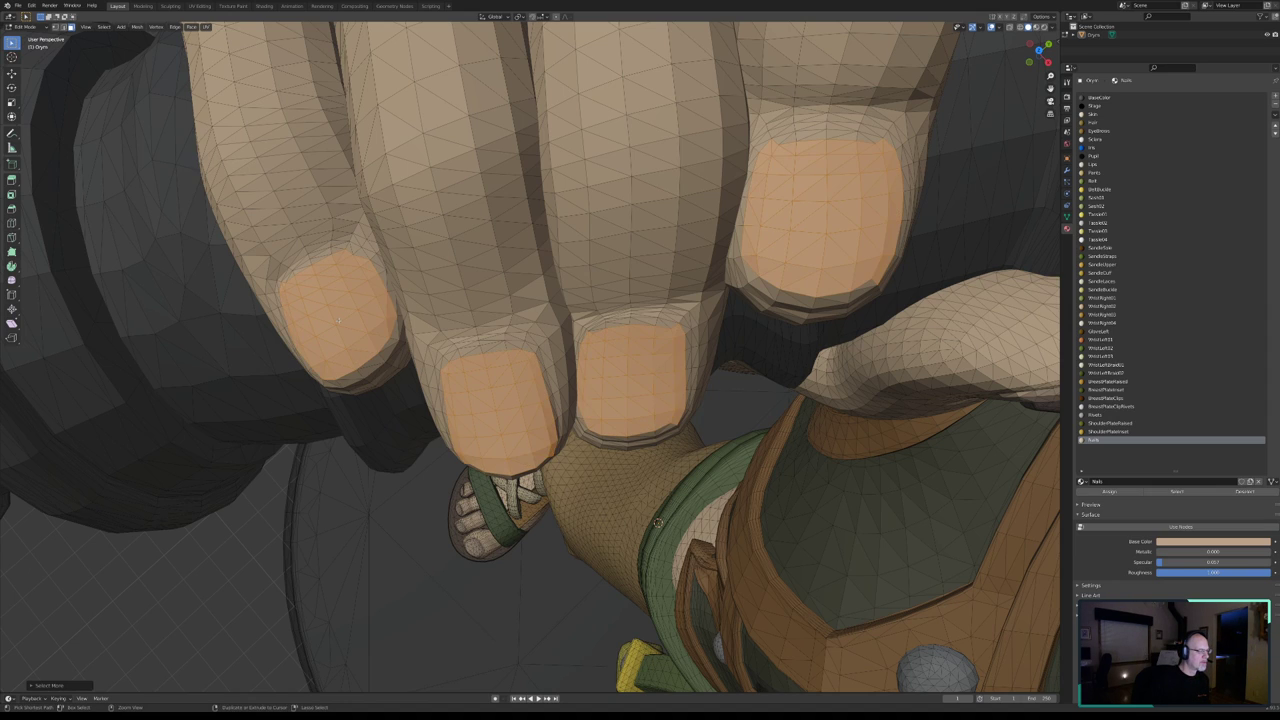
key(ctrl+KP_Add)
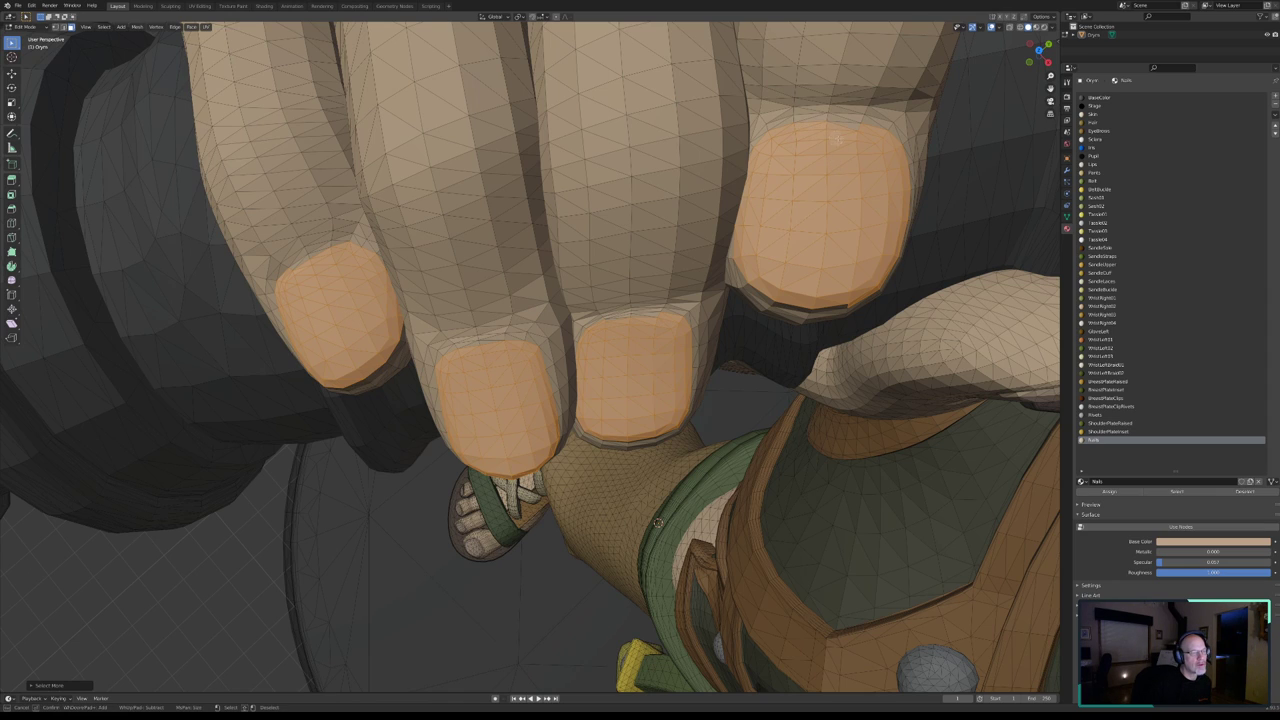
middle_drag(822, 191, 781, 256)
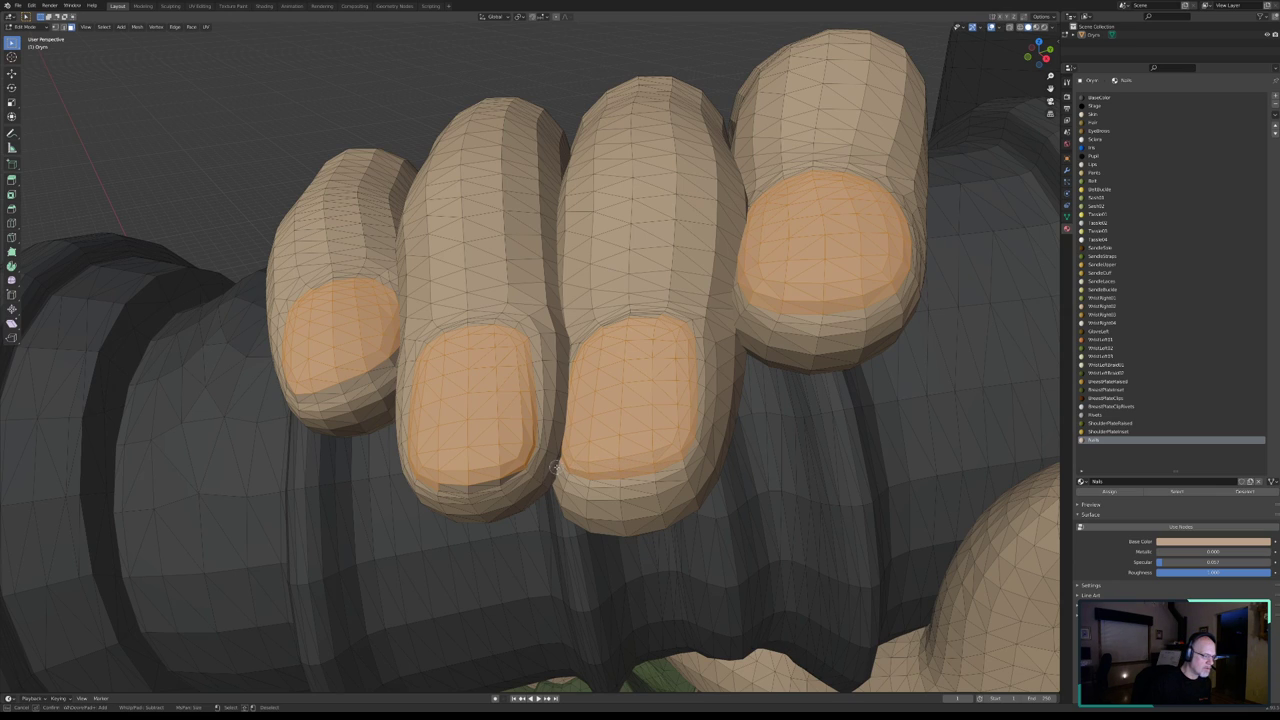
- Circle-select the missing notch faces on the second fingernail
middle_drag(628, 342, 612, 345)
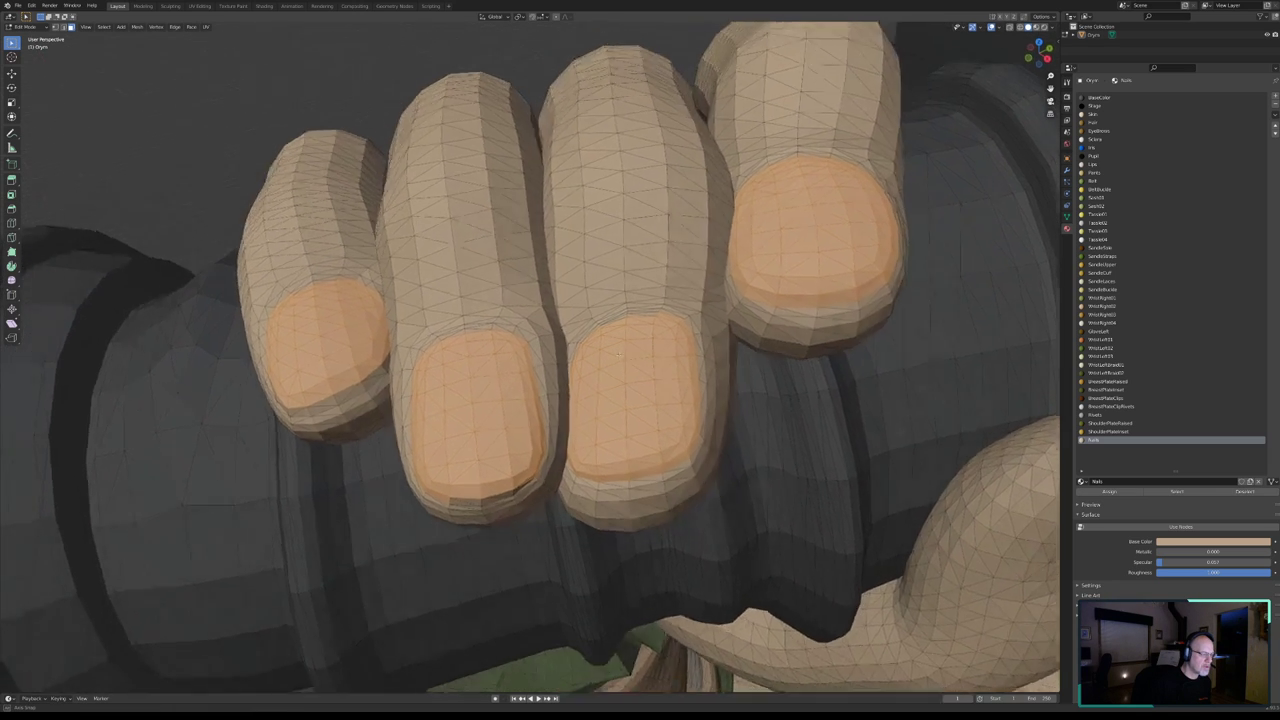
key(c)
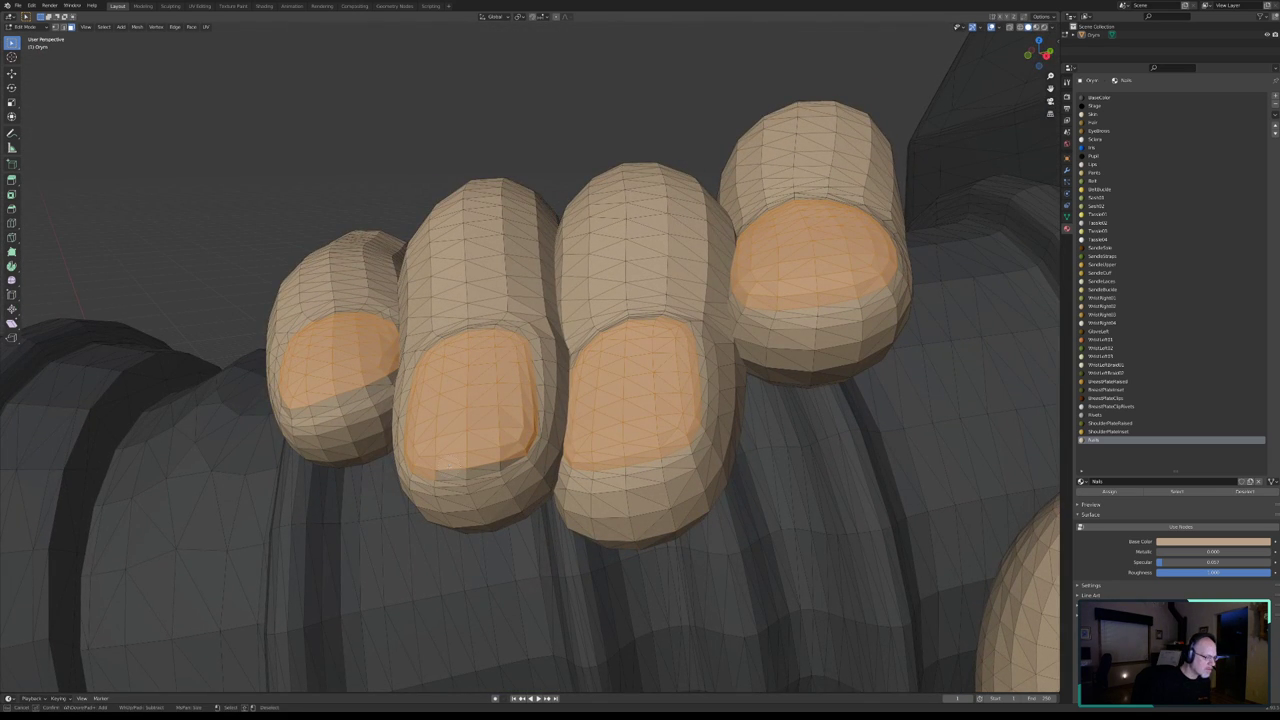
drag(468, 458, 494, 455)
key(Escape)
middle_drag(500, 378, 640, 382)
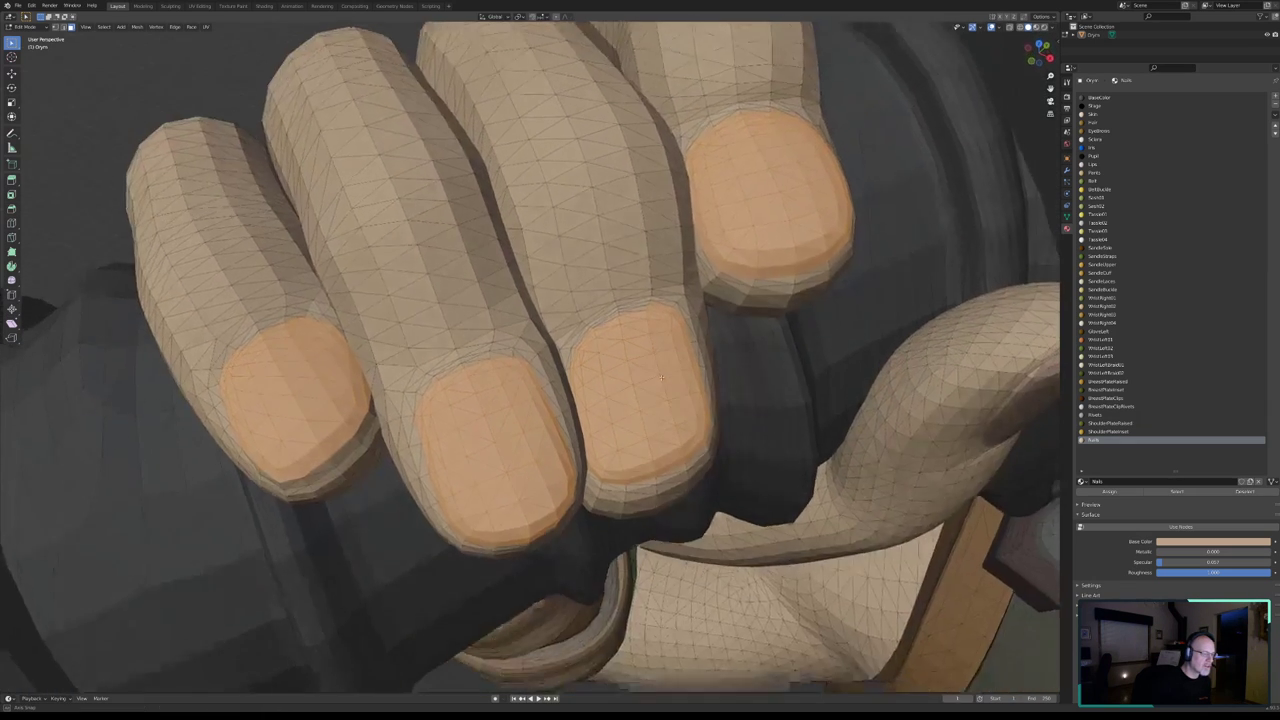
scroll(660, 385, up, 3)
key(c)
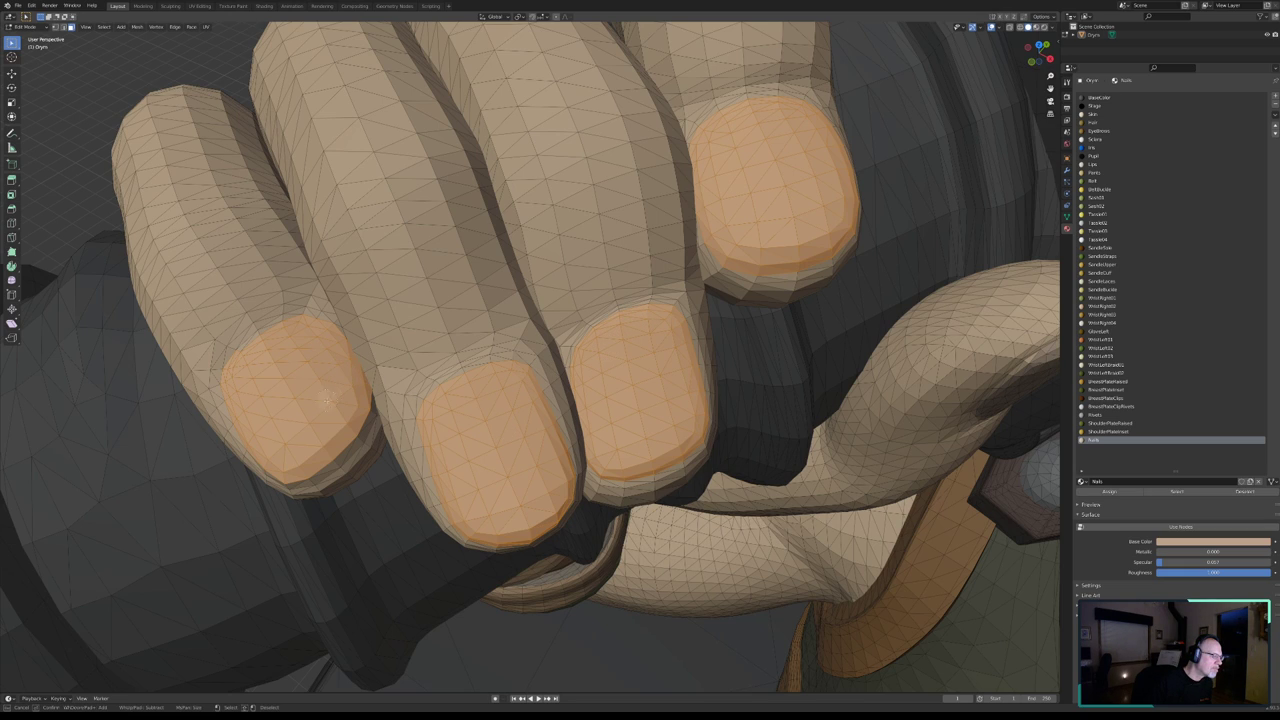
key(Escape)
mouse_move(312, 402)
middle_down()
mouse_move(259, 388)
mouse_move(294, 344)
mouse_move(280, 346)
middle_up()
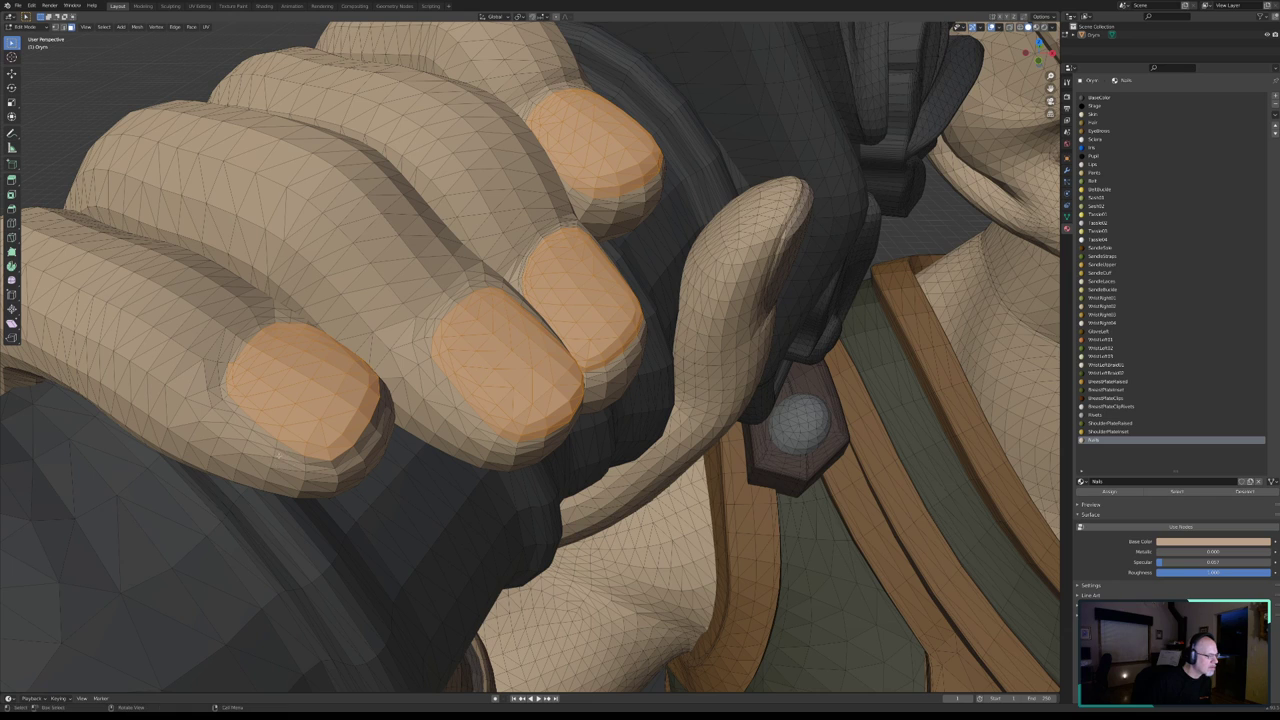
- Assign the Nails material to the four fingernails and clear the selection
scroll(283, 459, down, 3)
middle_drag(283, 459, 408, 456)
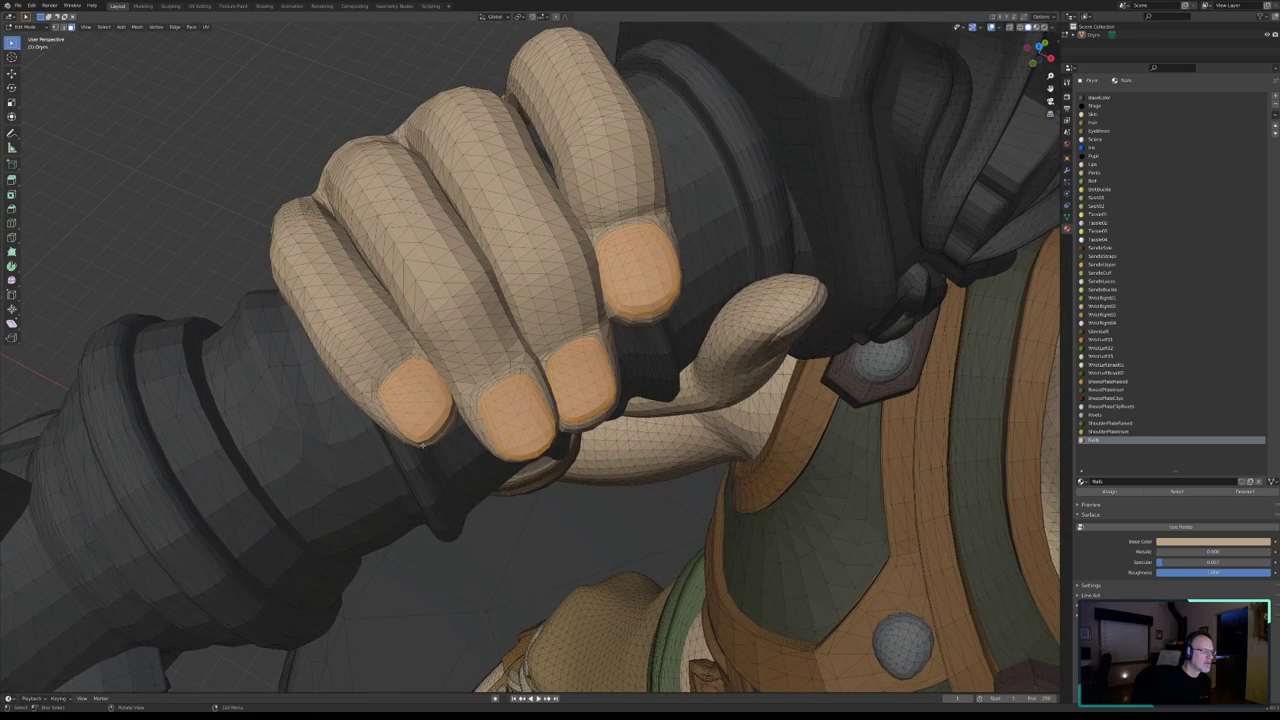
scroll(463, 430, up, 3)
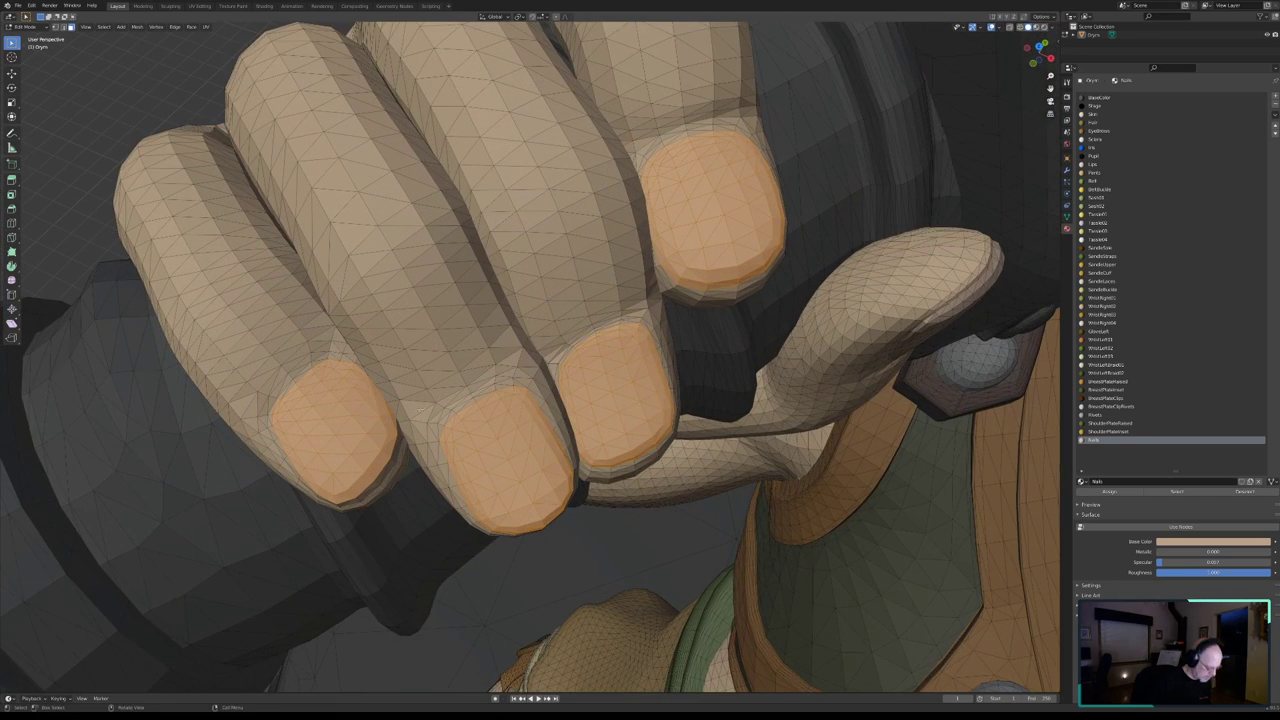
key(b)
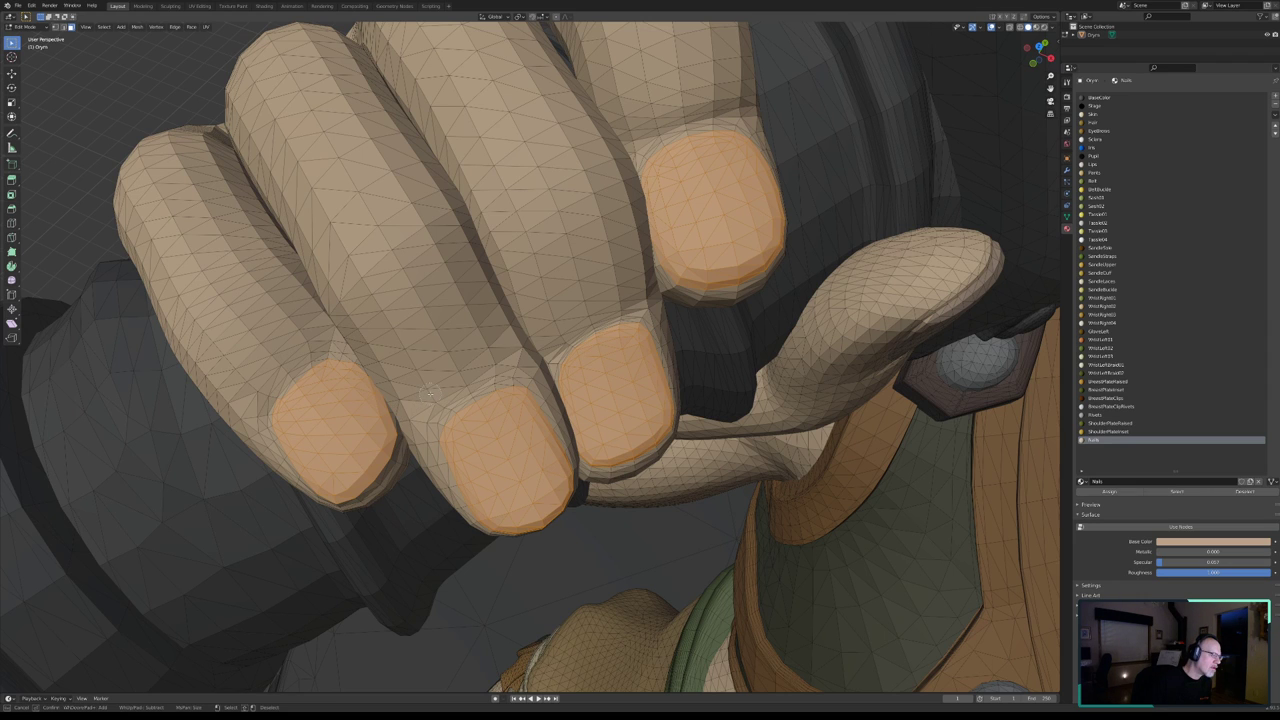
key(Escape)
scroll(434, 390, down, 4)
scroll(434, 388, down, 4)
scroll(432, 381, down, 1)
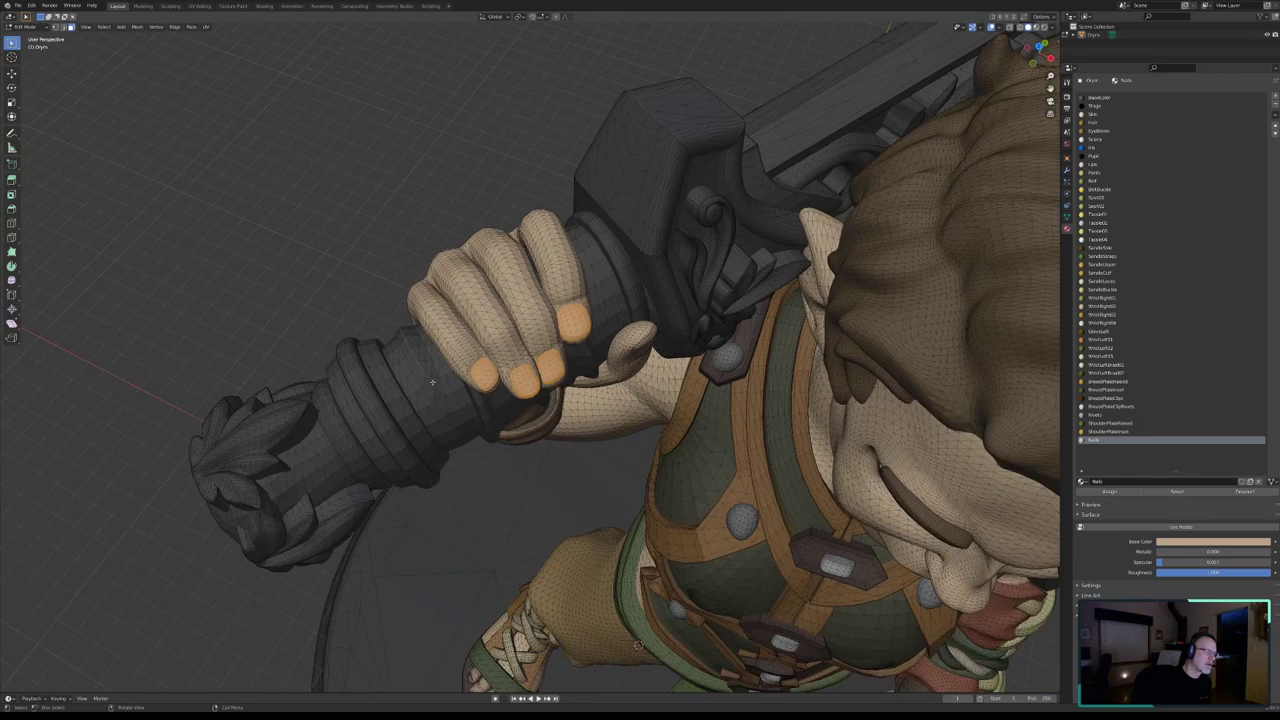
click(1110, 493)
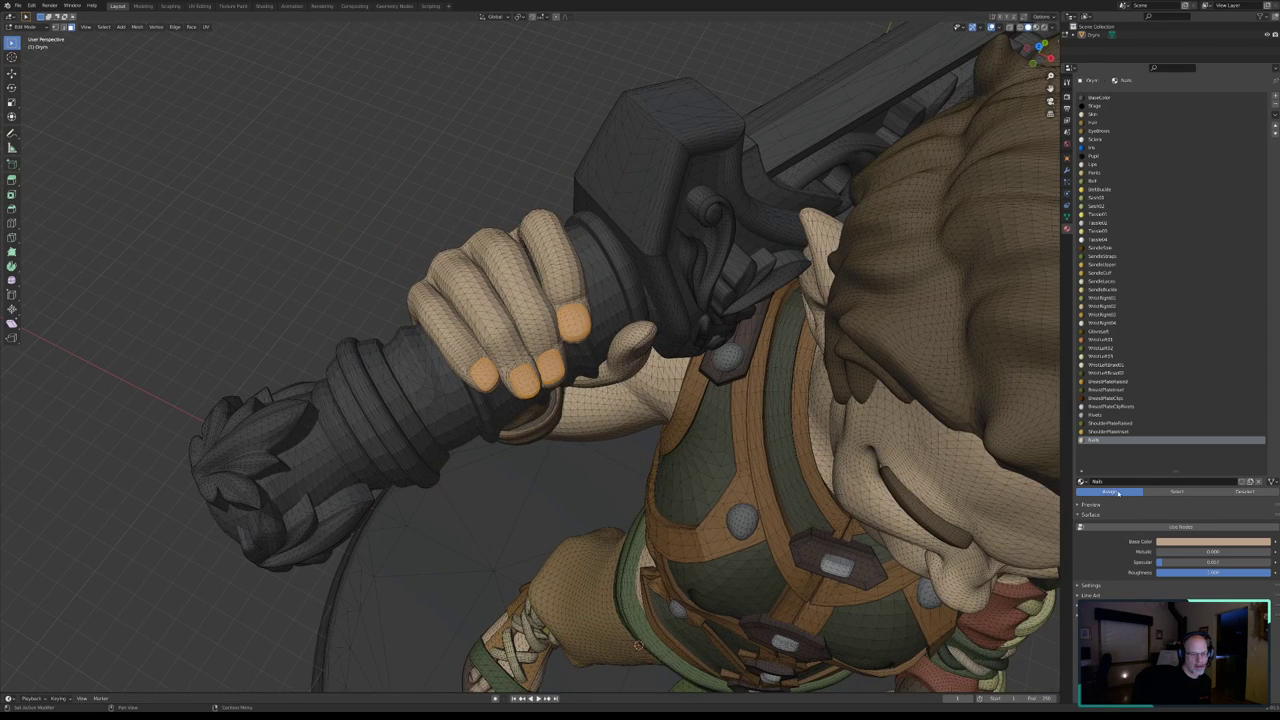
click(1244, 492)
mouse_move(760, 450)
middle_down()
mouse_move(798, 476)
mouse_move(770, 427)
mouse_move(633, 333)
mouse_move(817, 358)
middle_up()
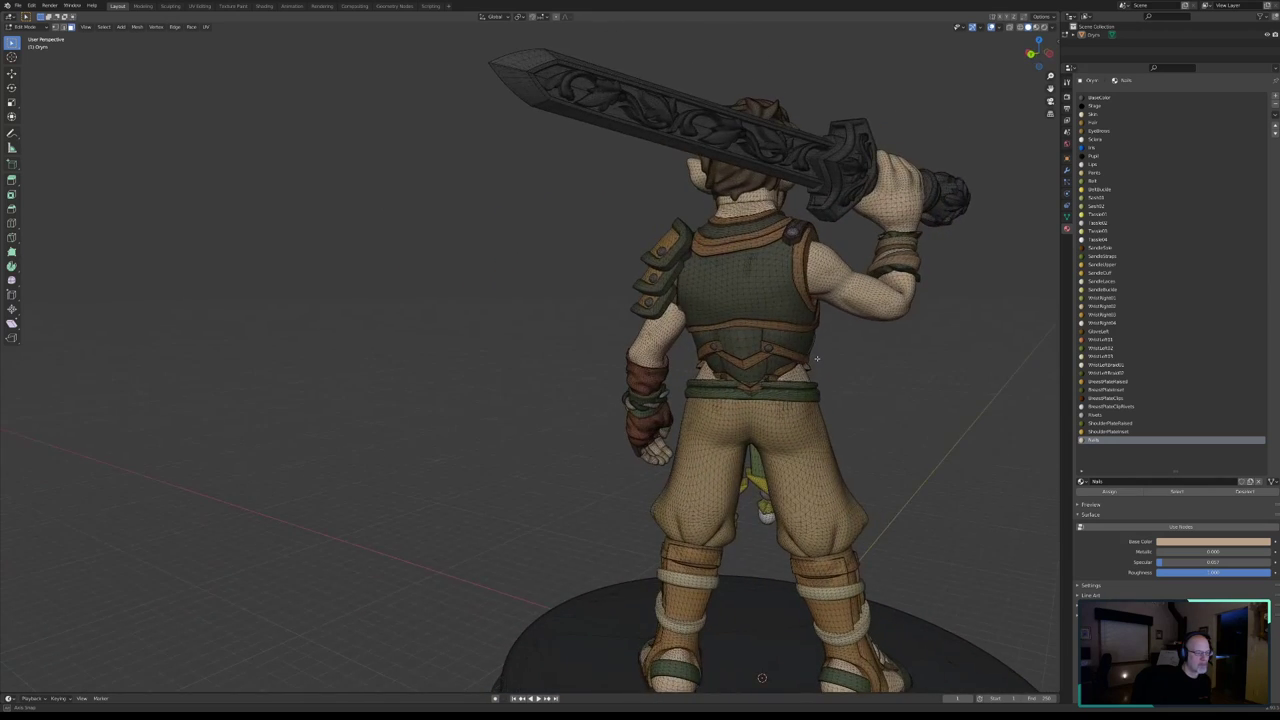
- Save the scene as Dryn's.blend, then orbit round to the character's back and sword blade
middle_drag(817, 358, 612, 366)
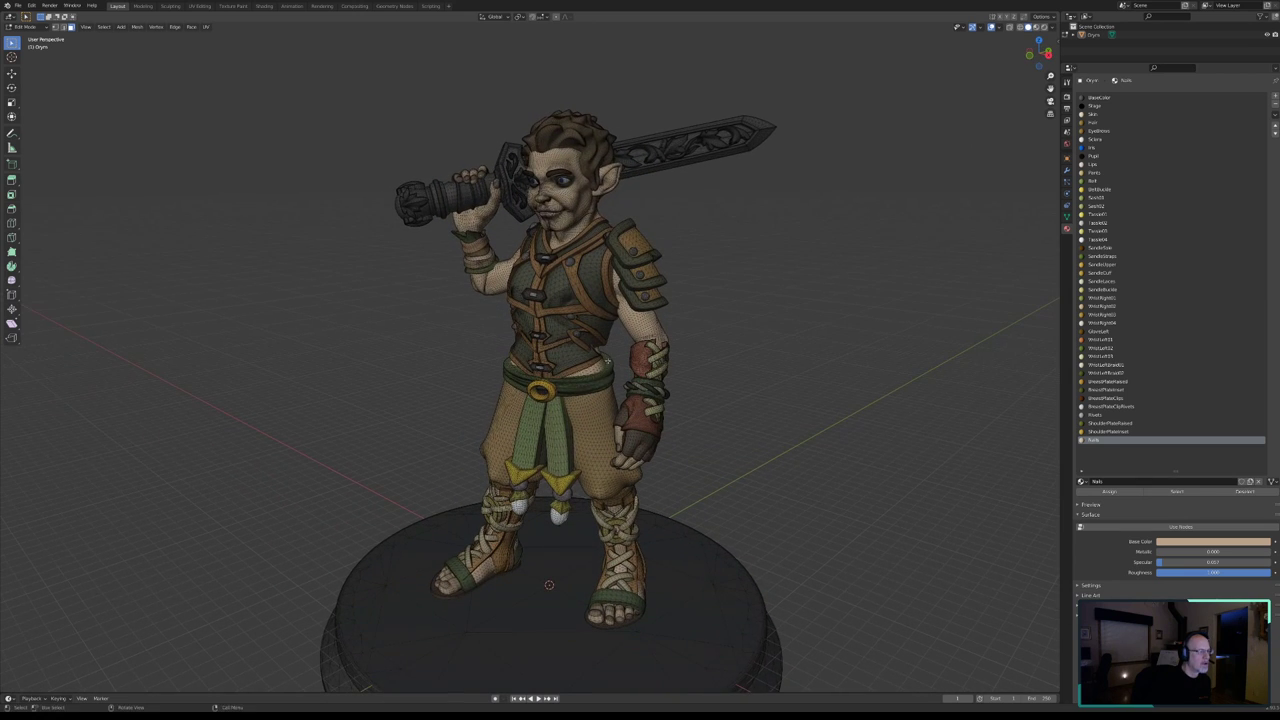
click(18, 5)
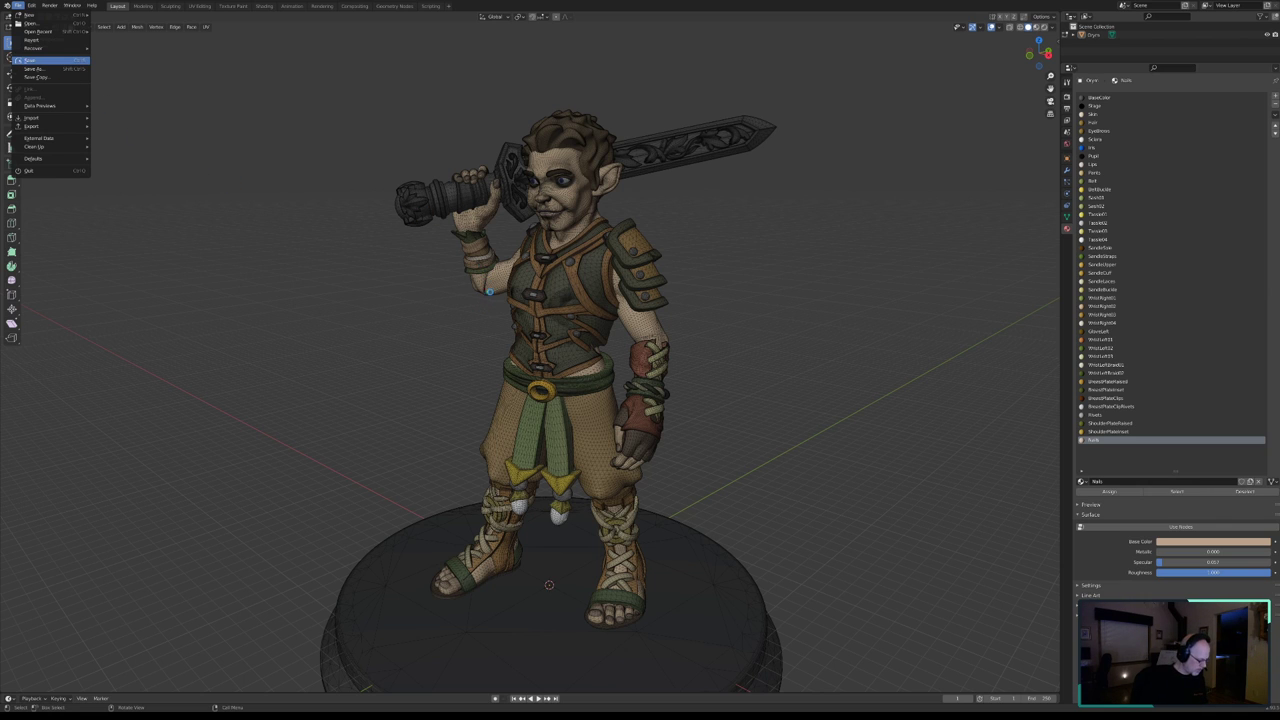
click(30, 60)
mouse_move(480, 380)
middle_down()
mouse_move(629, 366)
mouse_move(421, 357)
mouse_move(612, 395)
mouse_move(510, 379)
middle_up()
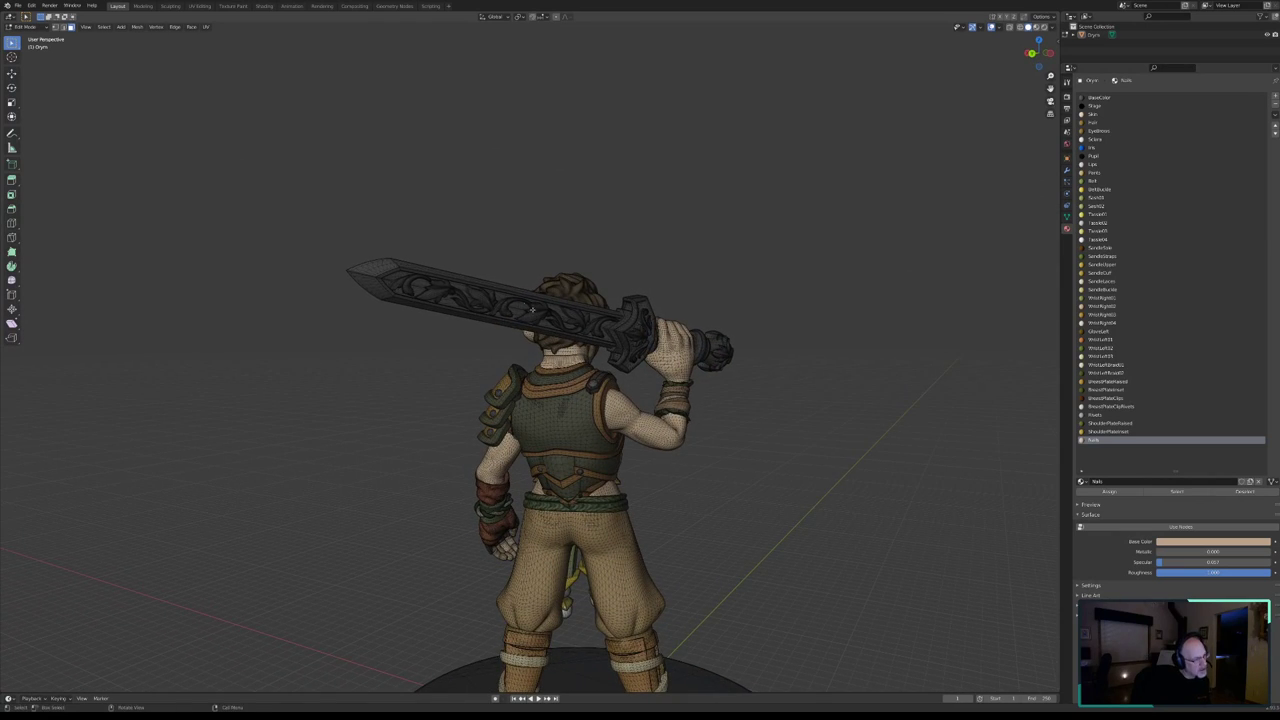
middle_drag(608, 333, 571, 343)
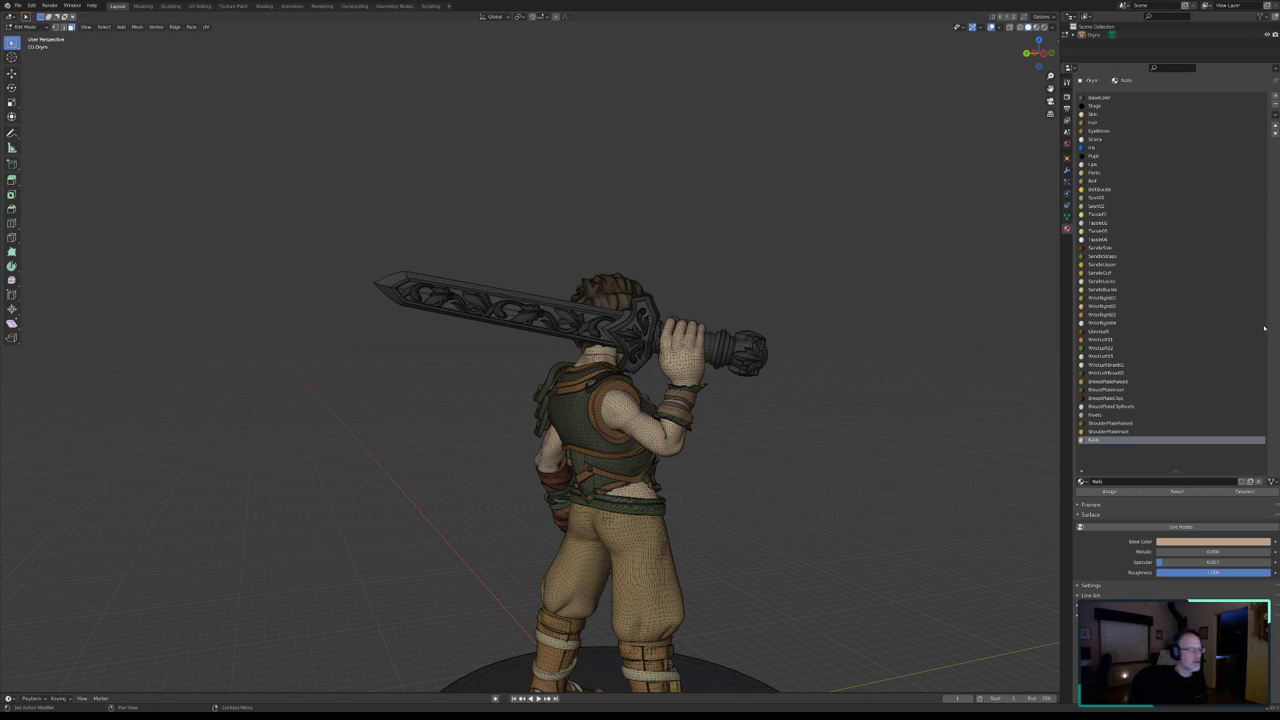
mouse_move(880, 370)
middle_down()
mouse_move(851, 349)
mouse_move(840, 289)
mouse_move(857, 286)
middle_up()
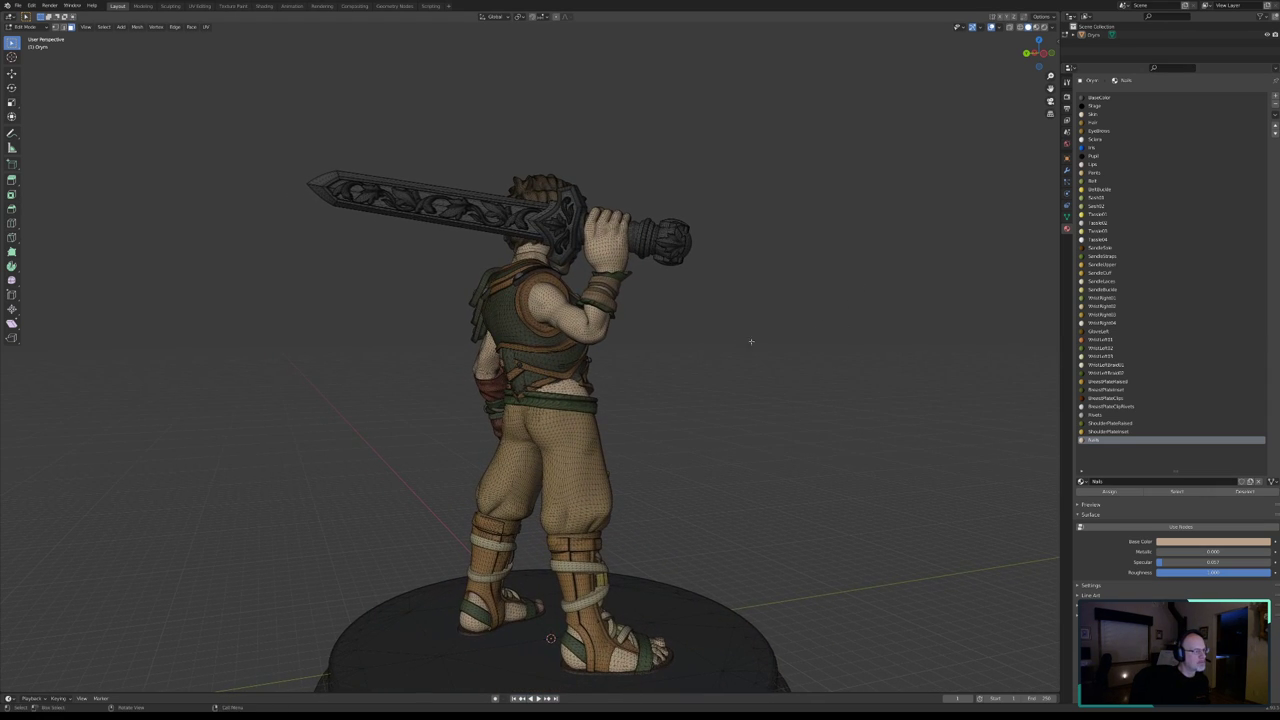
middle_drag(573, 361, 850, 425)
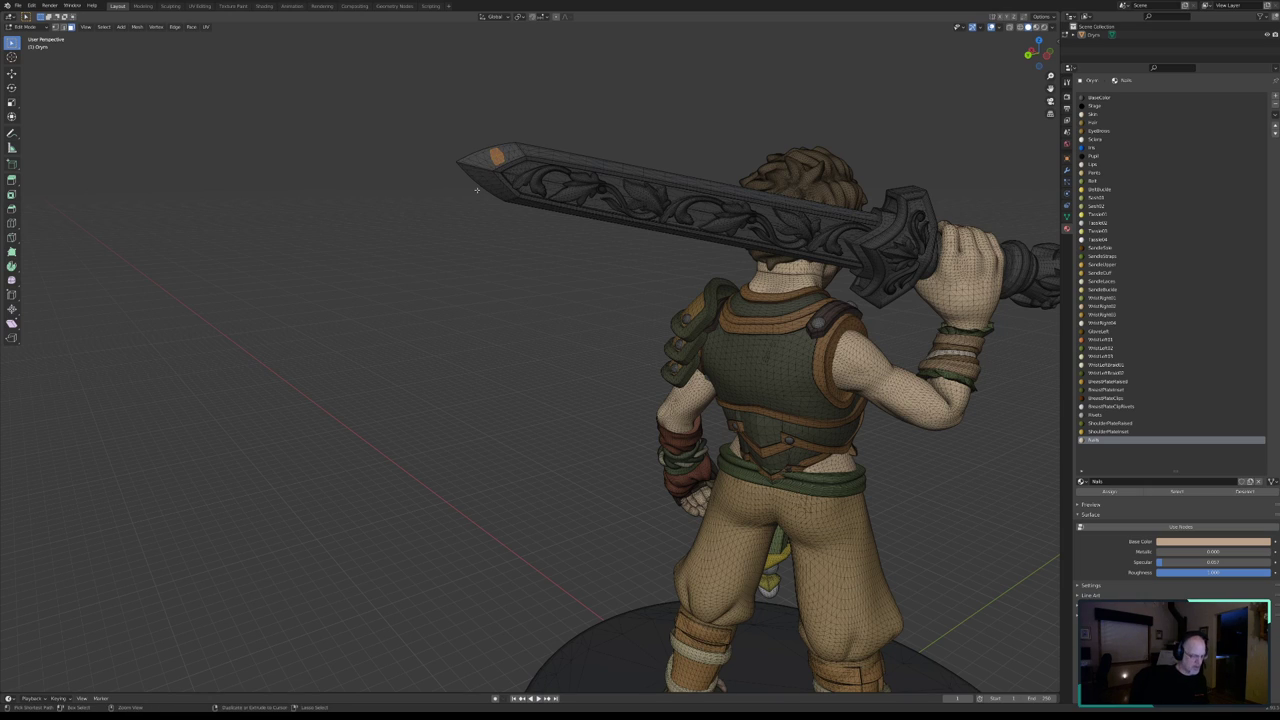
- Select the connected sword blade with Ctrl+L and zoom in on its tip and ornament
key(ctrl+l)
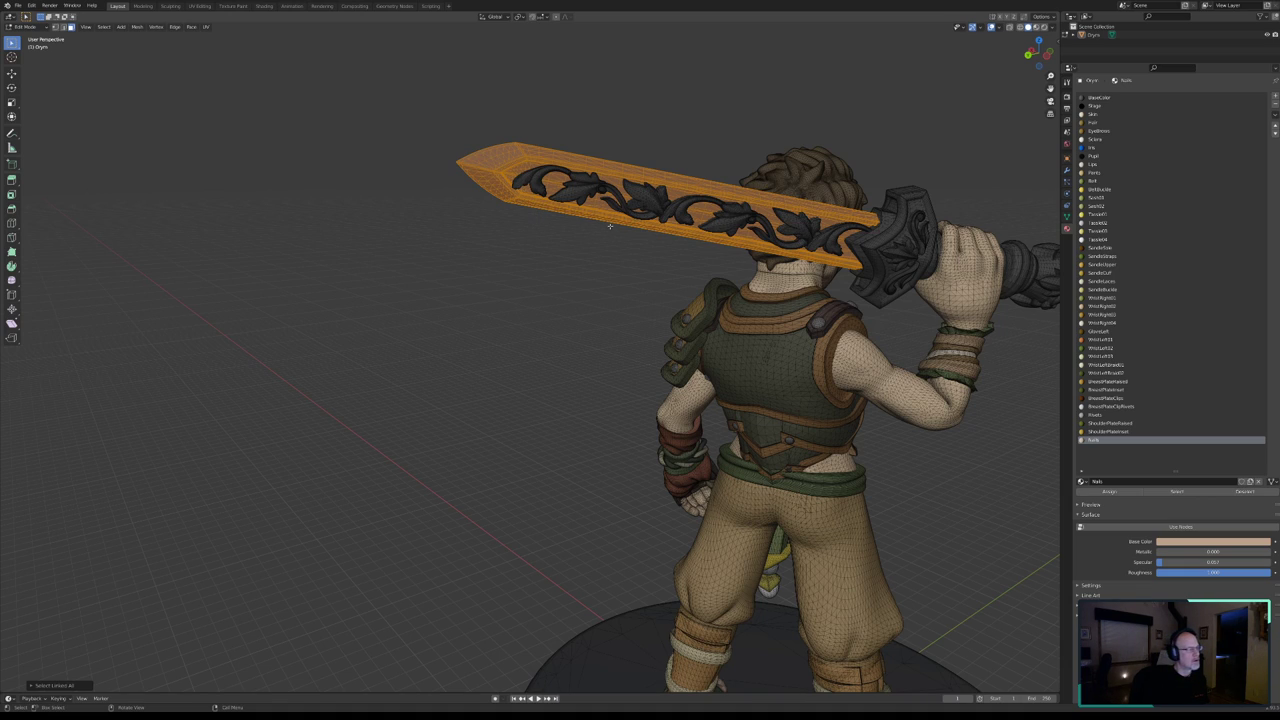
scroll(560, 197, up, 3)
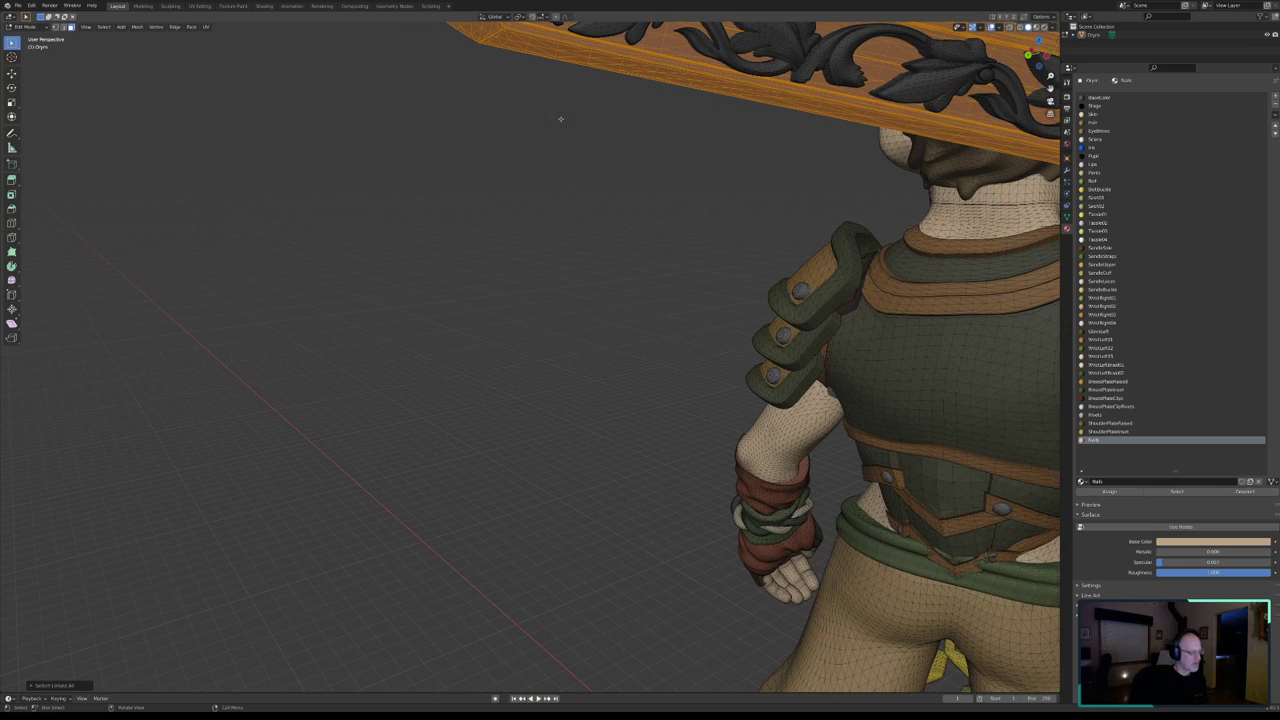
middle_drag(576, 102, 462, 295)
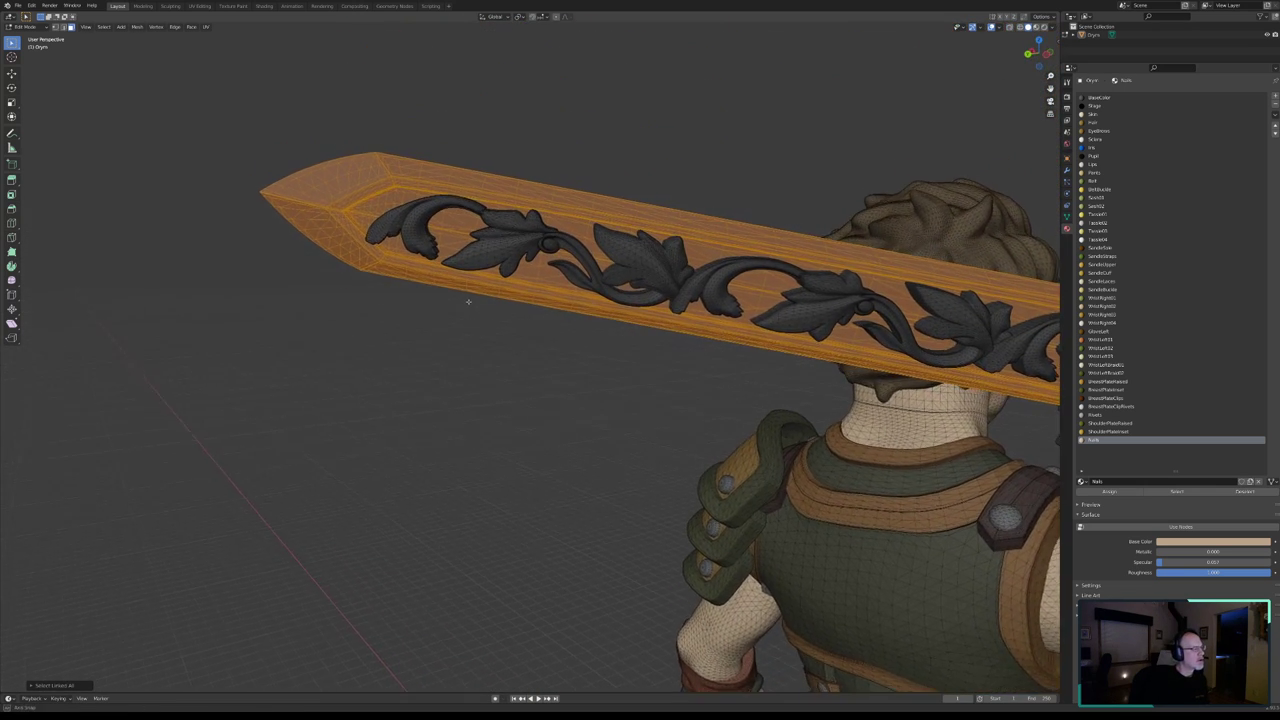
scroll(462, 295, up, 4)
mouse_move(430, 260)
middle_down()
mouse_move(626, 520)
mouse_move(543, 452)
middle_up()
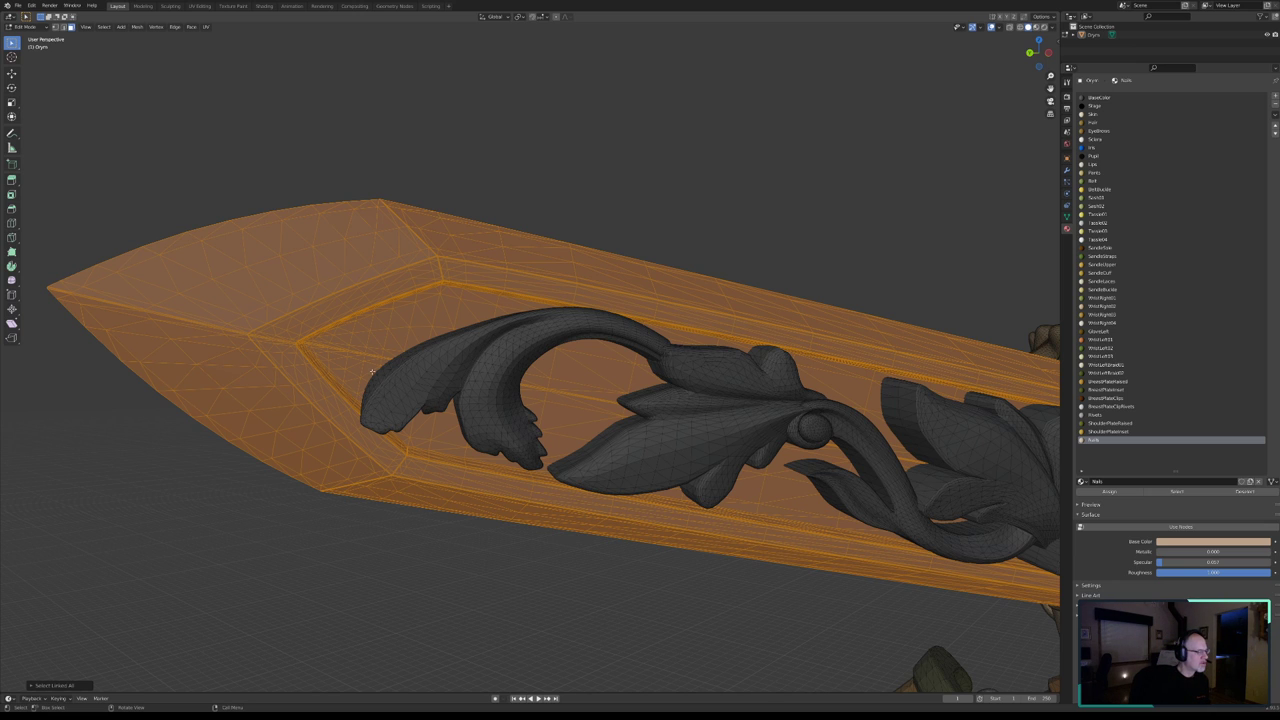
scroll(371, 372, up, 2)
scroll(450, 355, up, 2)
scroll(522, 336, up, 2)
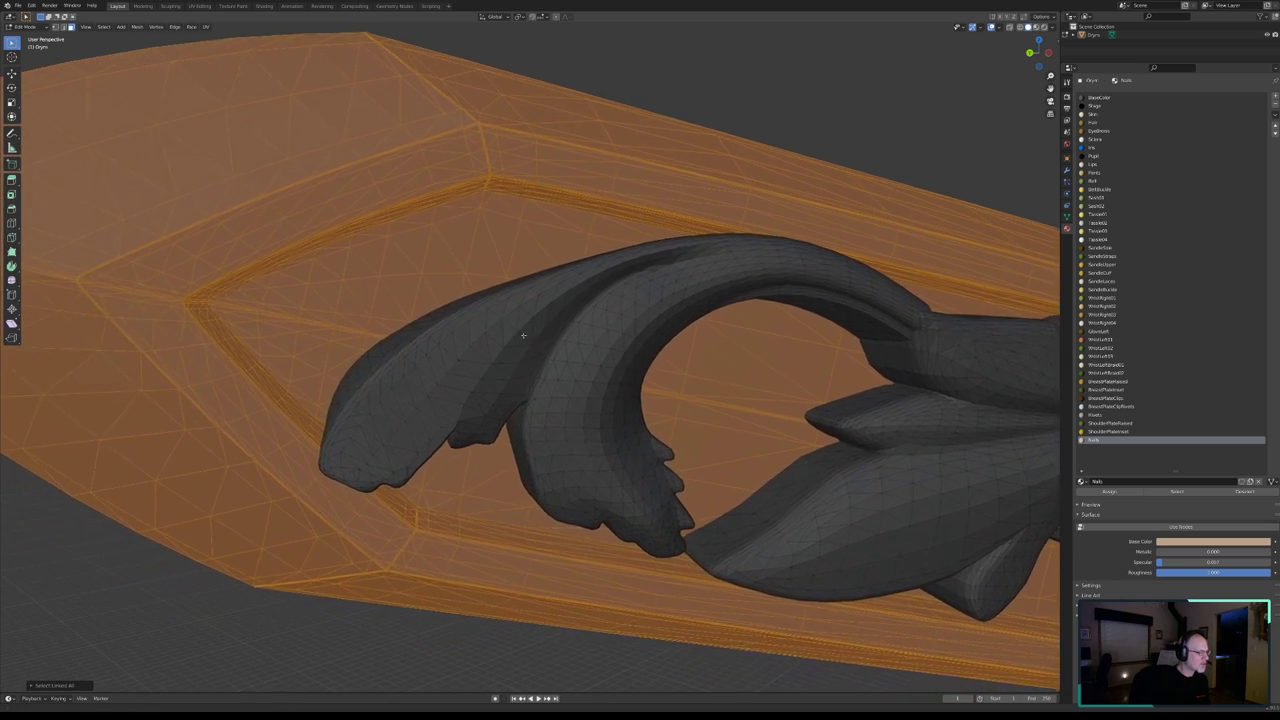
mouse_move(522, 336)
middle_down()
mouse_move(443, 357)
mouse_move(465, 354)
middle_up()
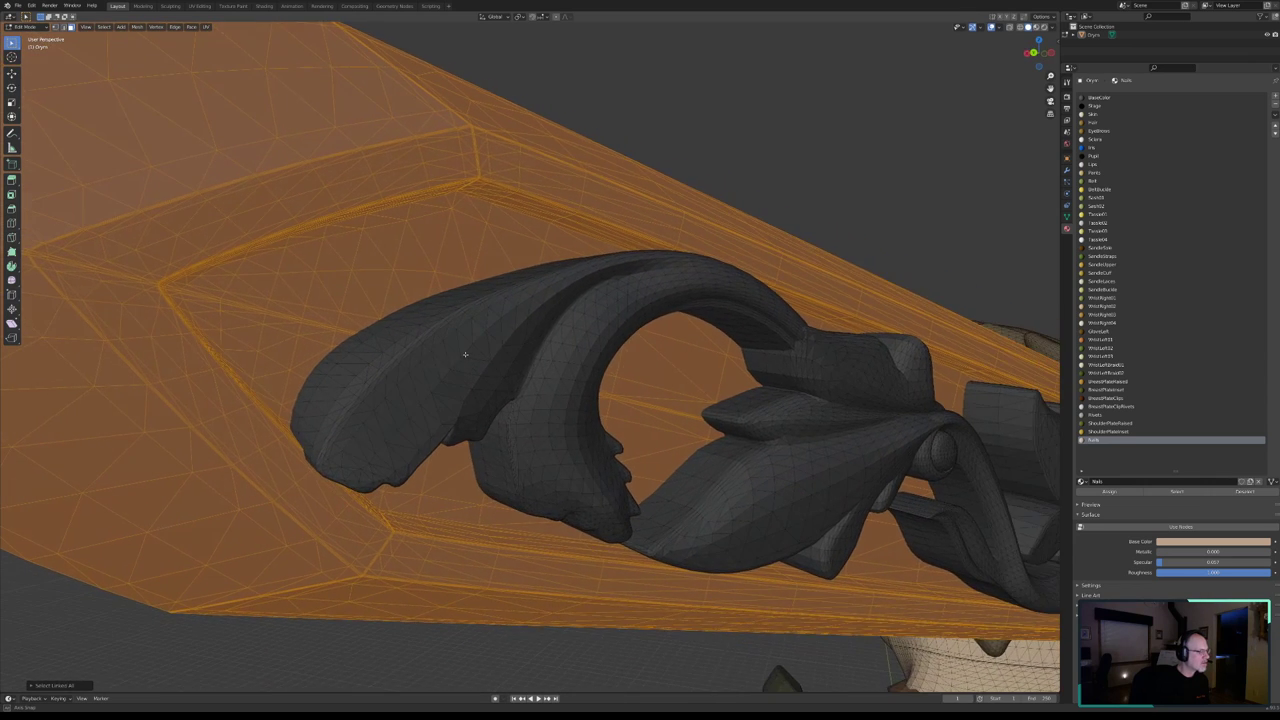
- Brush-deselect the recess faces behind the ornament's first curl and along the recess mouth
key(s)
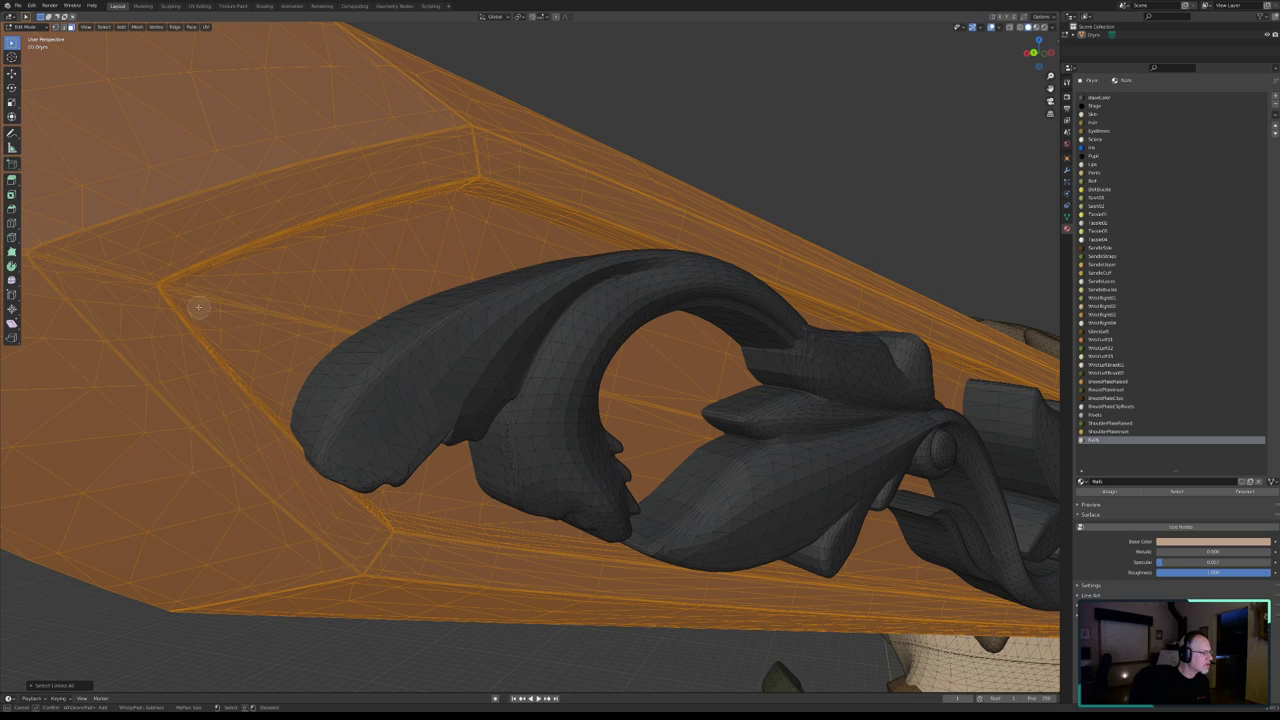
key(shift+l)
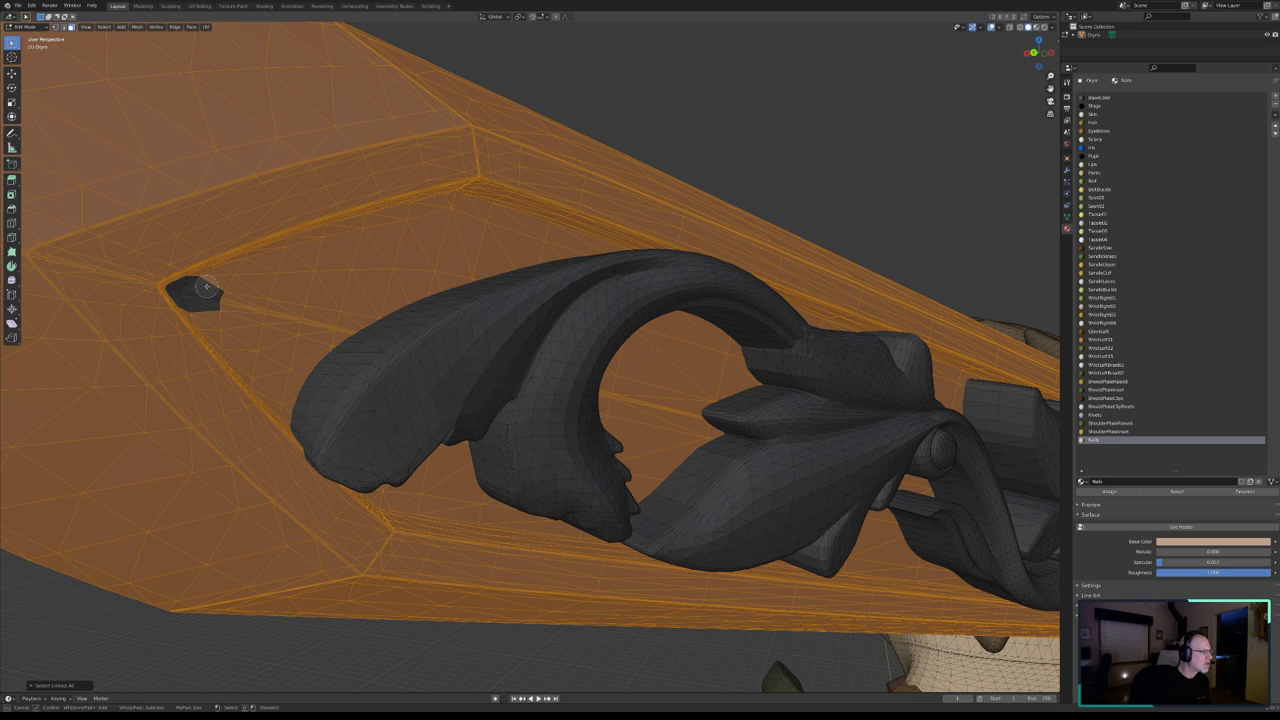
mouse_move(206, 286)
middle_down()
mouse_move(320, 243)
mouse_move(466, 214)
mouse_move(600, 263)
mouse_move(471, 277)
mouse_move(376, 323)
mouse_move(337, 323)
mouse_move(311, 294)
mouse_move(240, 317)
mouse_move(212, 317)
mouse_move(200, 300)
mouse_move(292, 404)
middle_up()
middle_drag(283, 355, 374, 429)
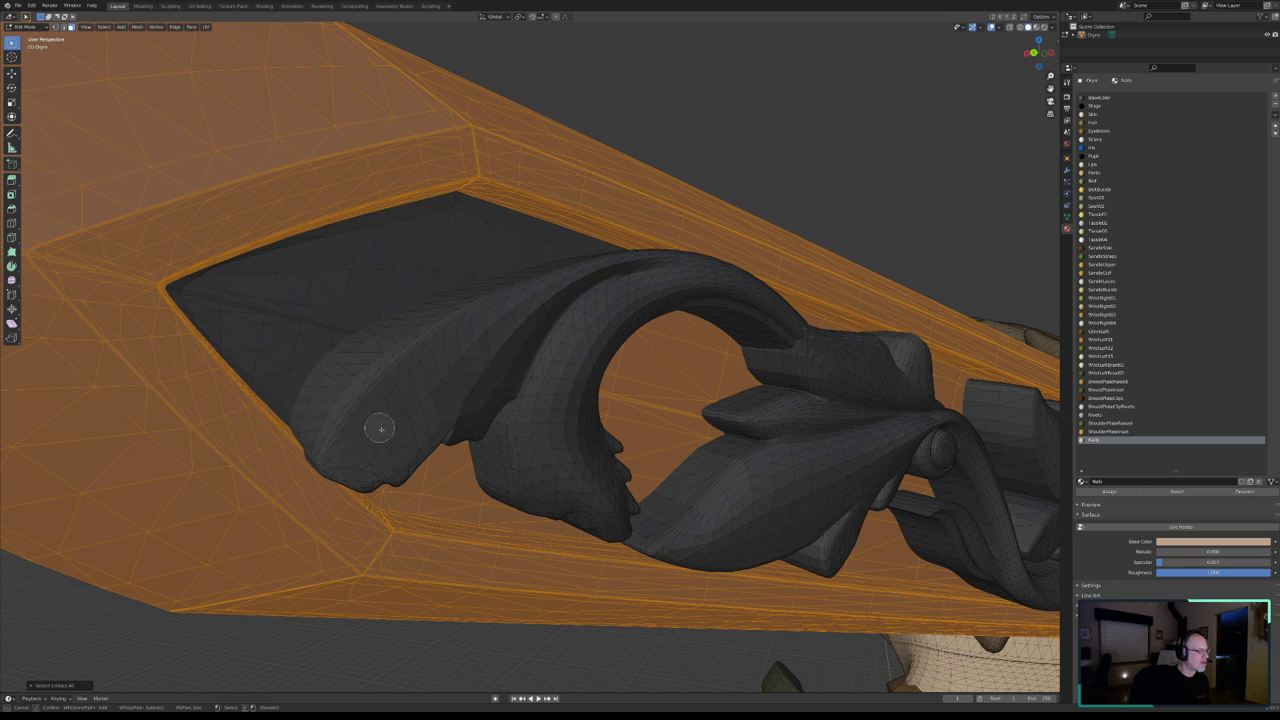
mouse_move(387, 484)
middle_down()
mouse_move(414, 486)
mouse_move(457, 449)
mouse_move(471, 486)
mouse_move(454, 436)
mouse_move(508, 505)
mouse_move(598, 520)
mouse_move(640, 470)
mouse_move(670, 400)
mouse_move(745, 405)
mouse_move(711, 430)
mouse_move(729, 343)
mouse_move(634, 349)
mouse_move(597, 434)
middle_up()
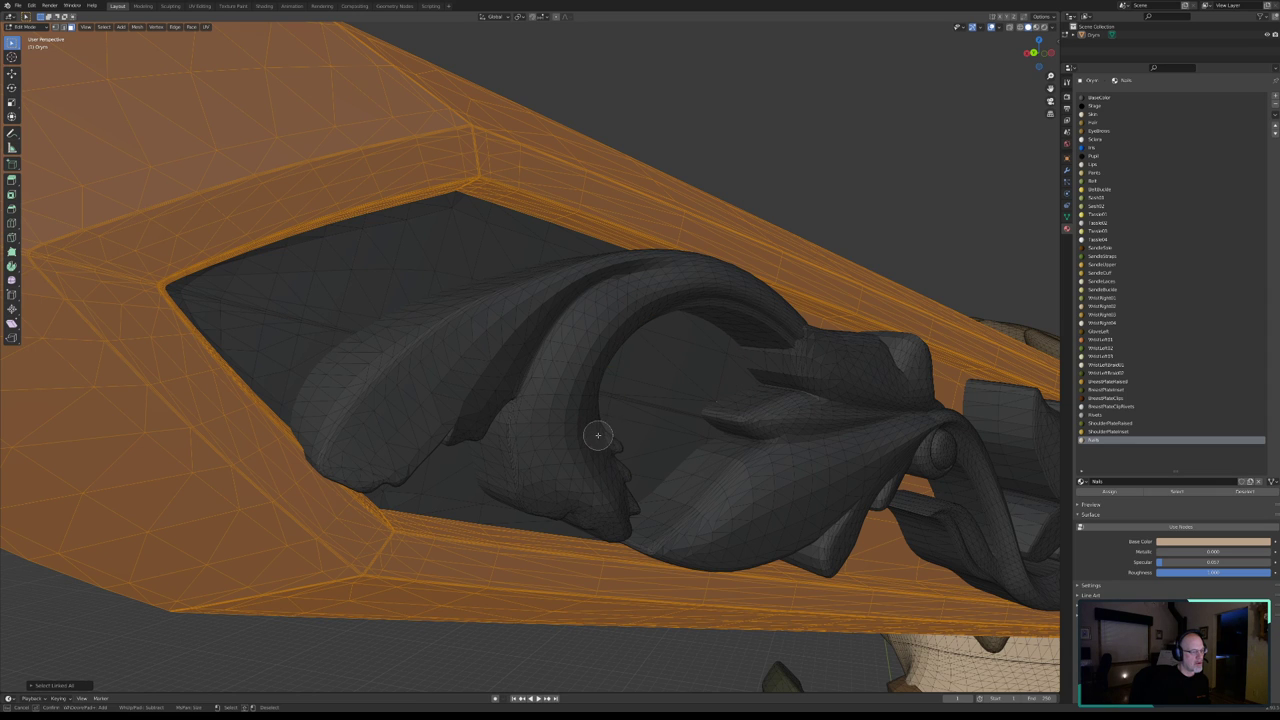
right_click(643, 363)
middle_drag(643, 363, 643, 363)
- Deselect recess faces between the carved fingers and along the leaf's lower edge
key(c)
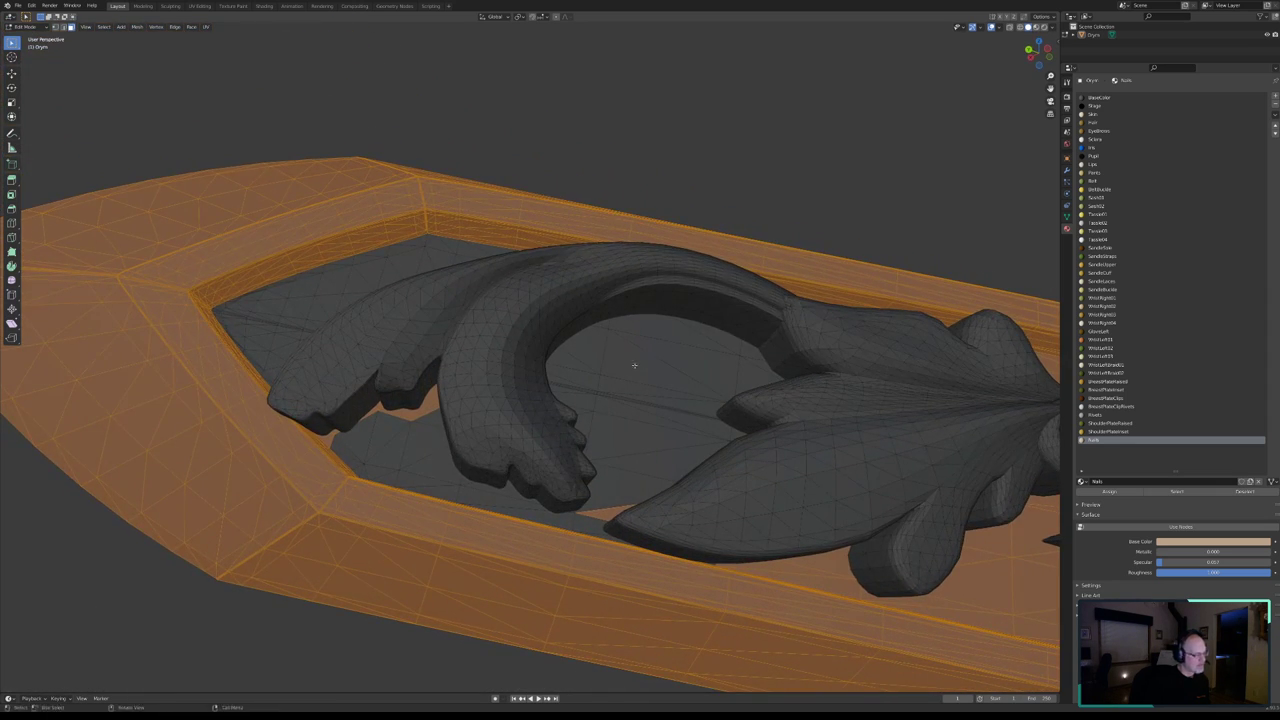
mouse_move(395, 430)
middle_down()
mouse_move(349, 423)
mouse_move(420, 395)
middle_up()
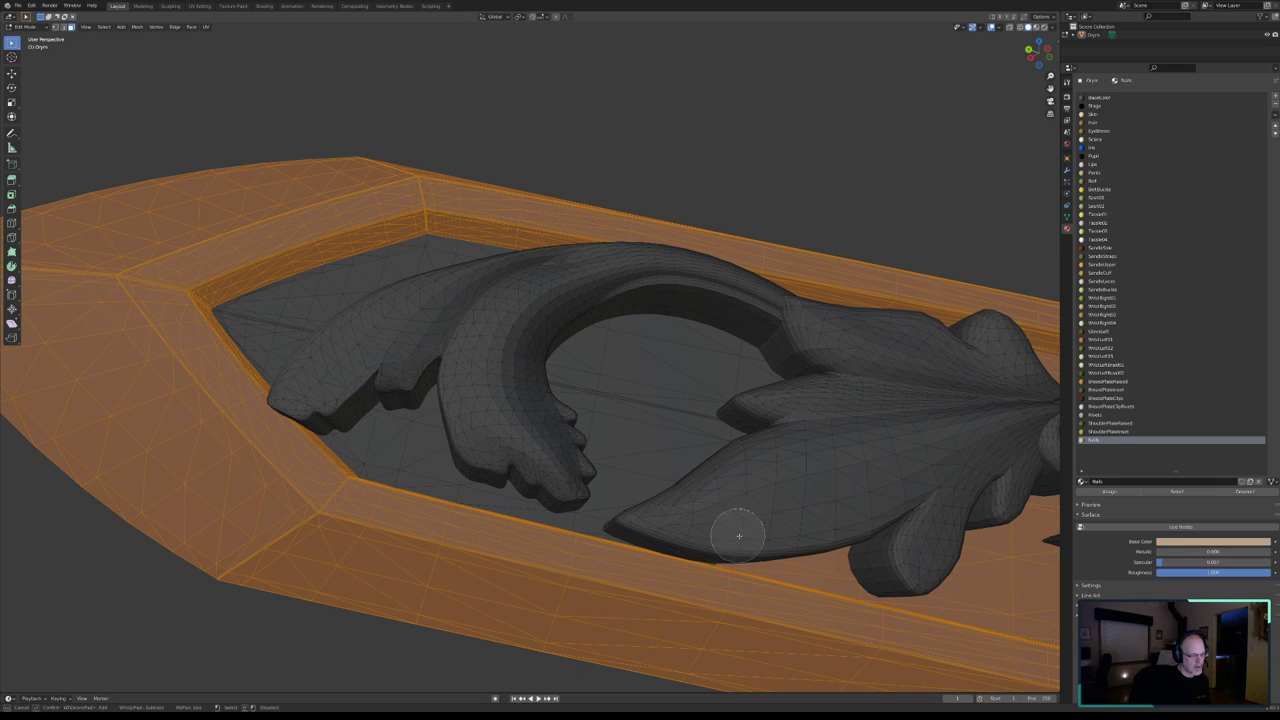
middle_drag(829, 557, 871, 566)
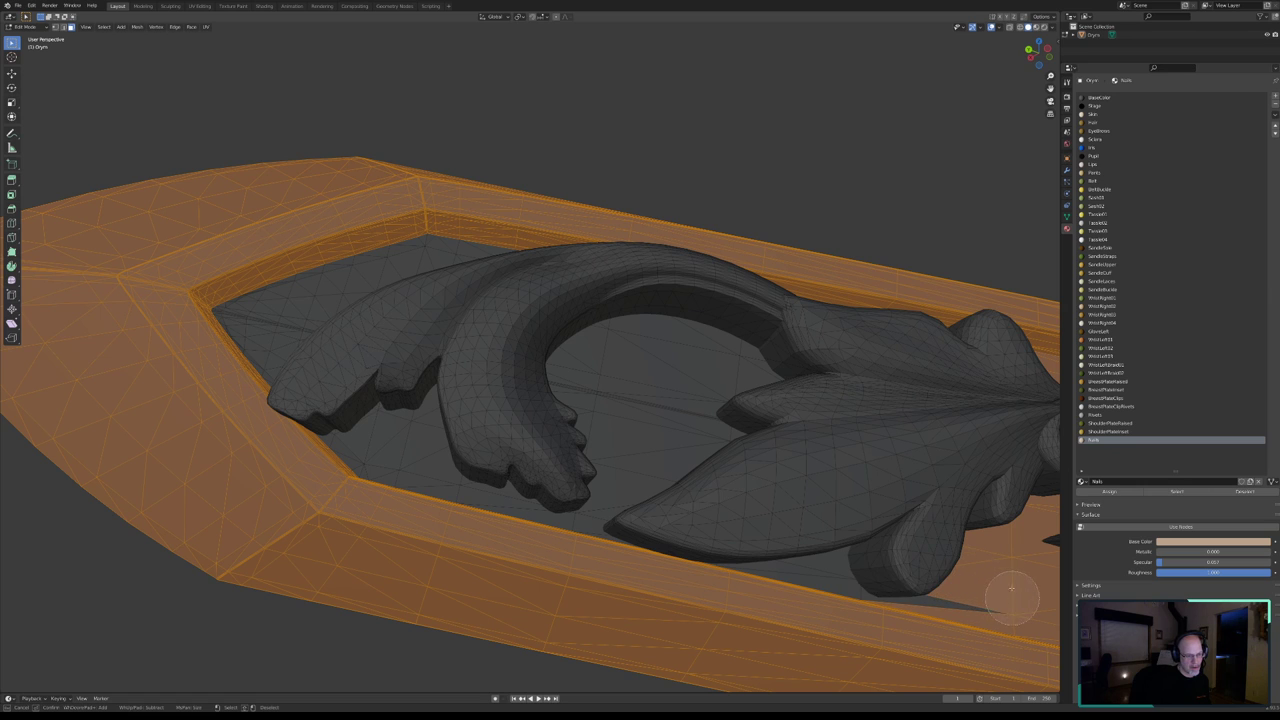
middle_drag(1006, 591, 1006, 528)
right_click(883, 438)
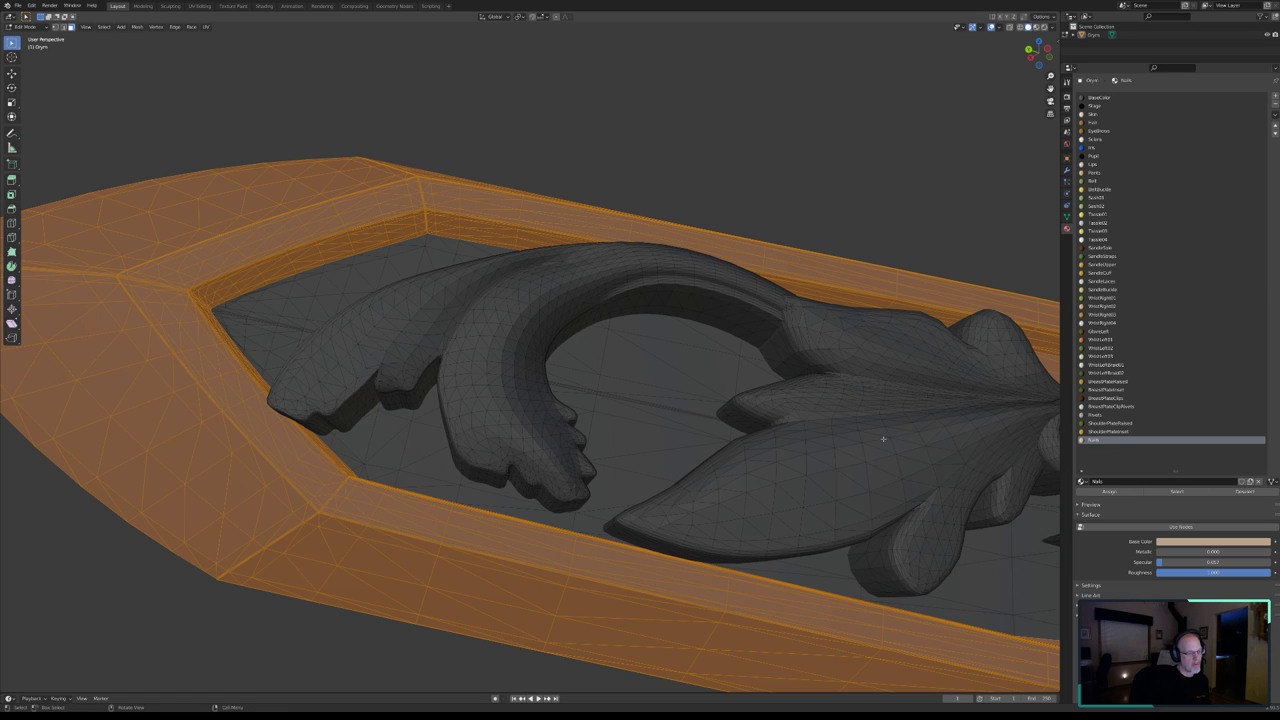
mouse_move(868, 445)
middle_down()
mouse_move(514, 466)
mouse_move(457, 443)
mouse_move(470, 445)
middle_up()
- Deselect recess faces behind the leaf, the right stem and the lower leaf
key(c)
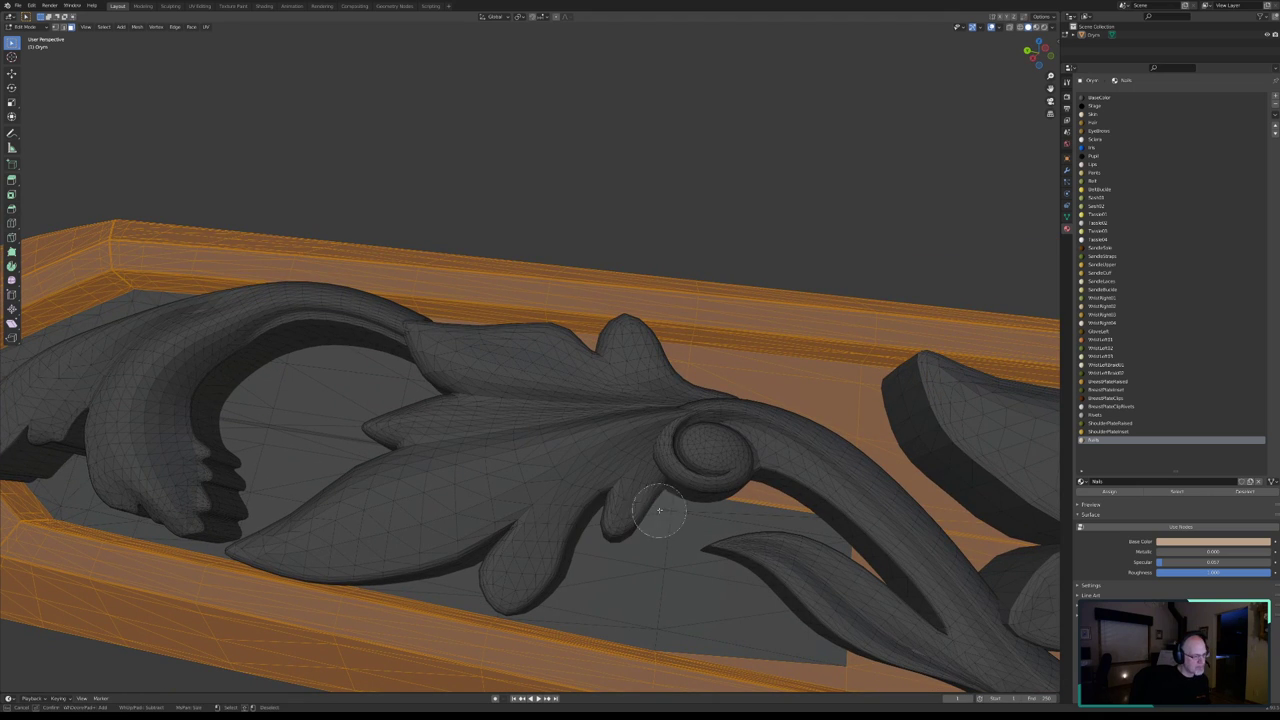
mouse_move(857, 400)
middle_down()
mouse_move(748, 400)
mouse_move(670, 376)
middle_up()
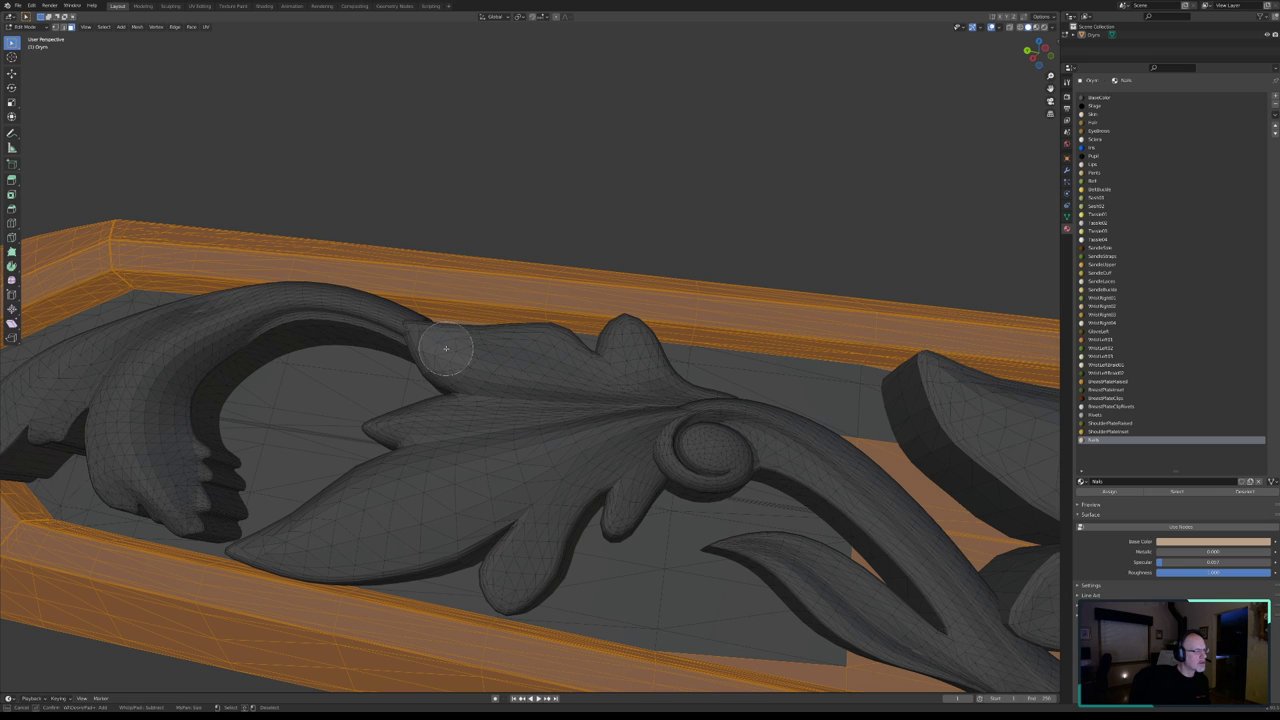
key(Escape)
middle_drag(431, 386, 431, 386)
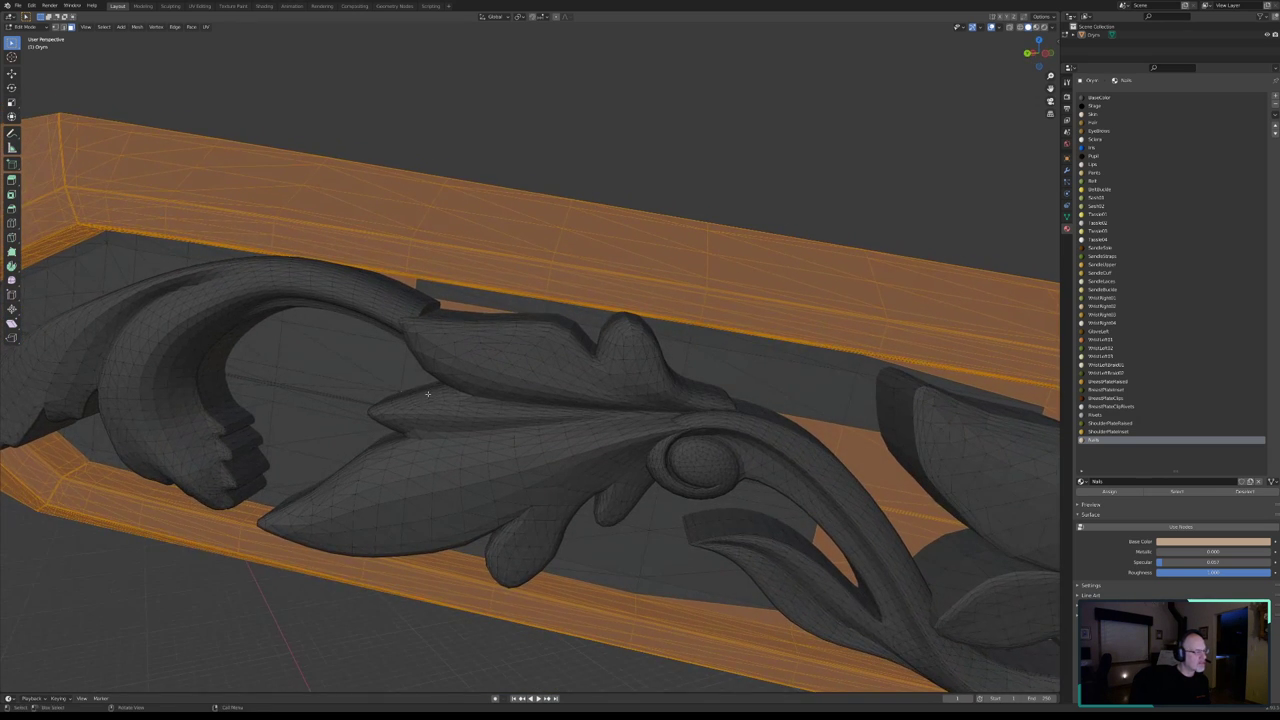
key(c)
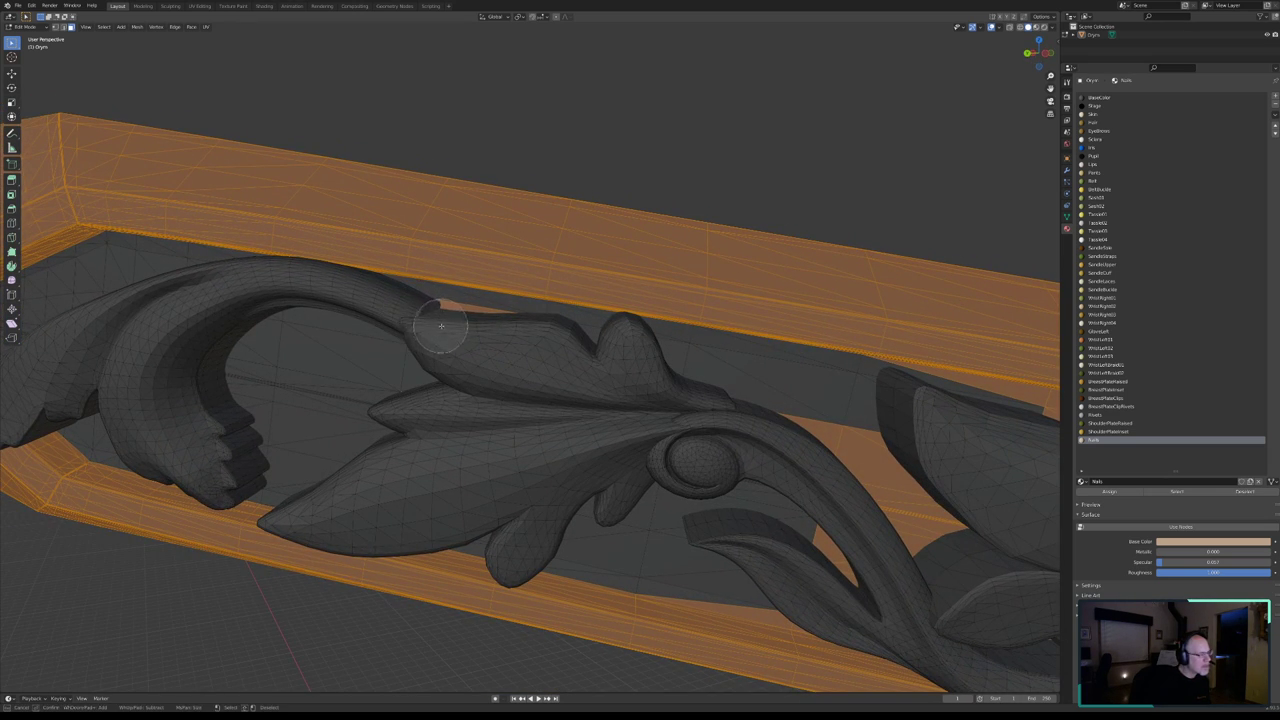
mouse_move(899, 505)
mouse_down()
mouse_move(857, 557)
mouse_move(797, 592)
mouse_up()
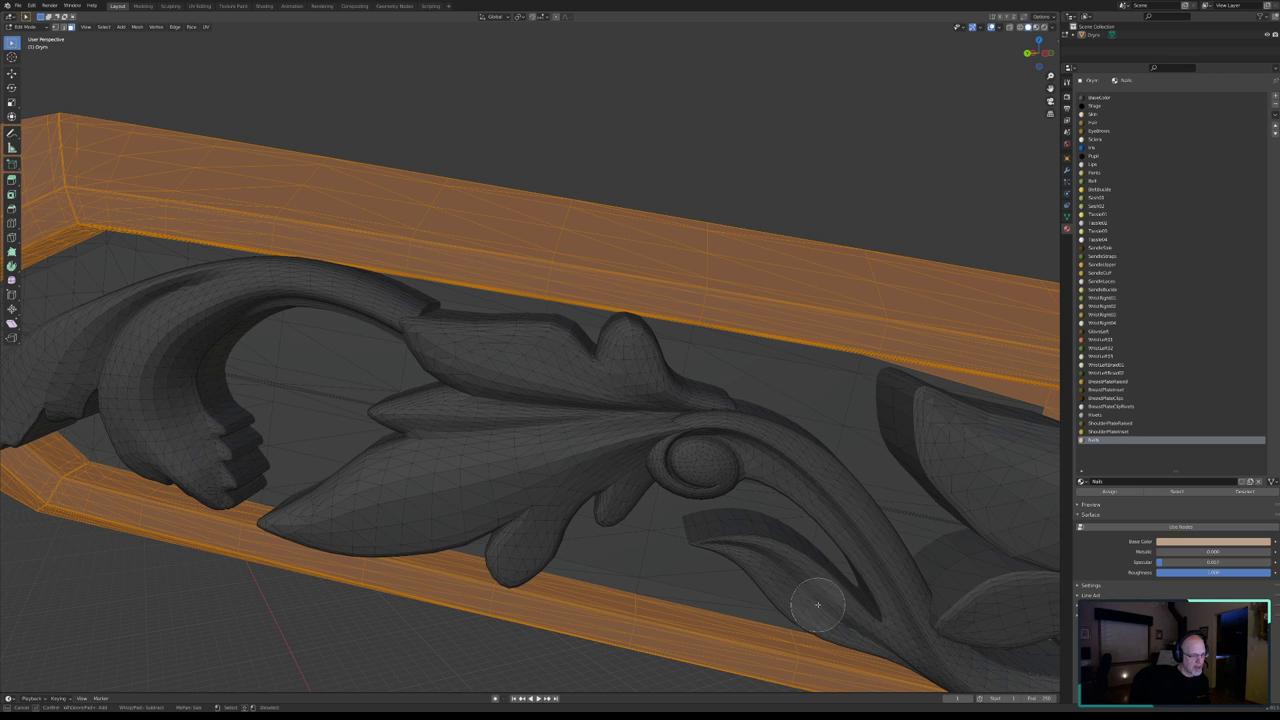
mouse_move(851, 539)
middle_down()
mouse_move(531, 474)
mouse_move(614, 509)
middle_up()
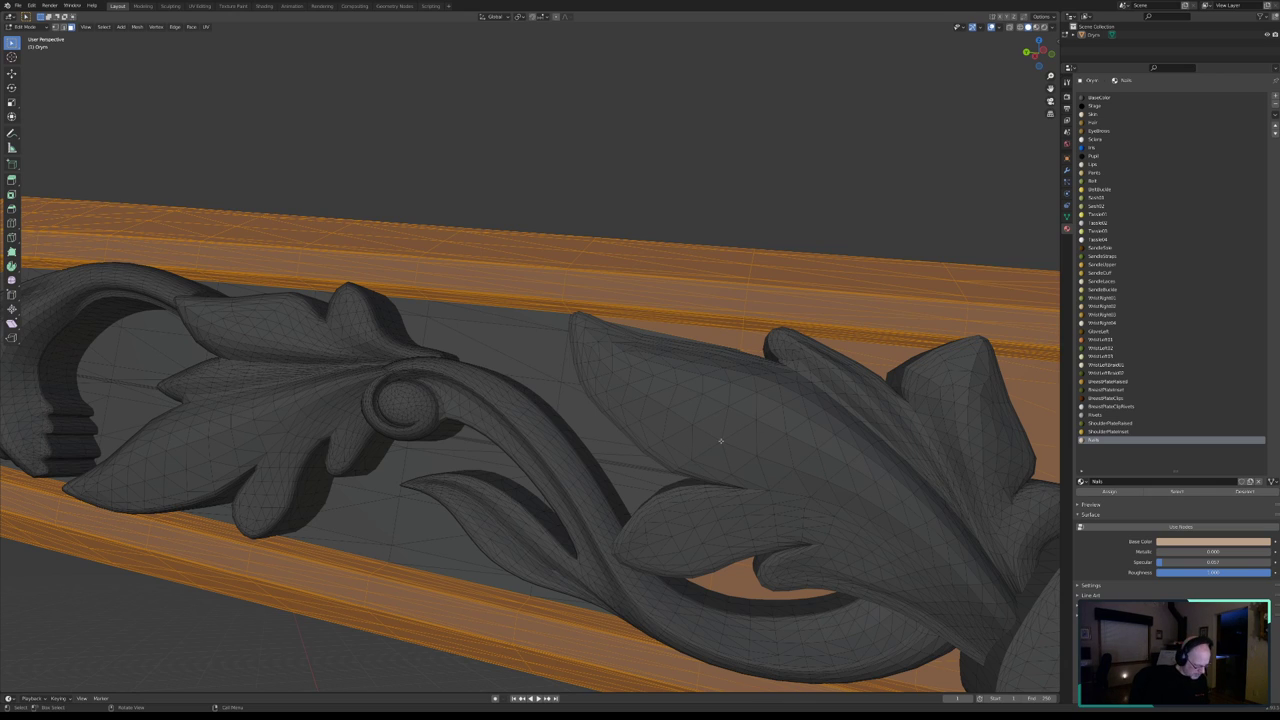
key(c)
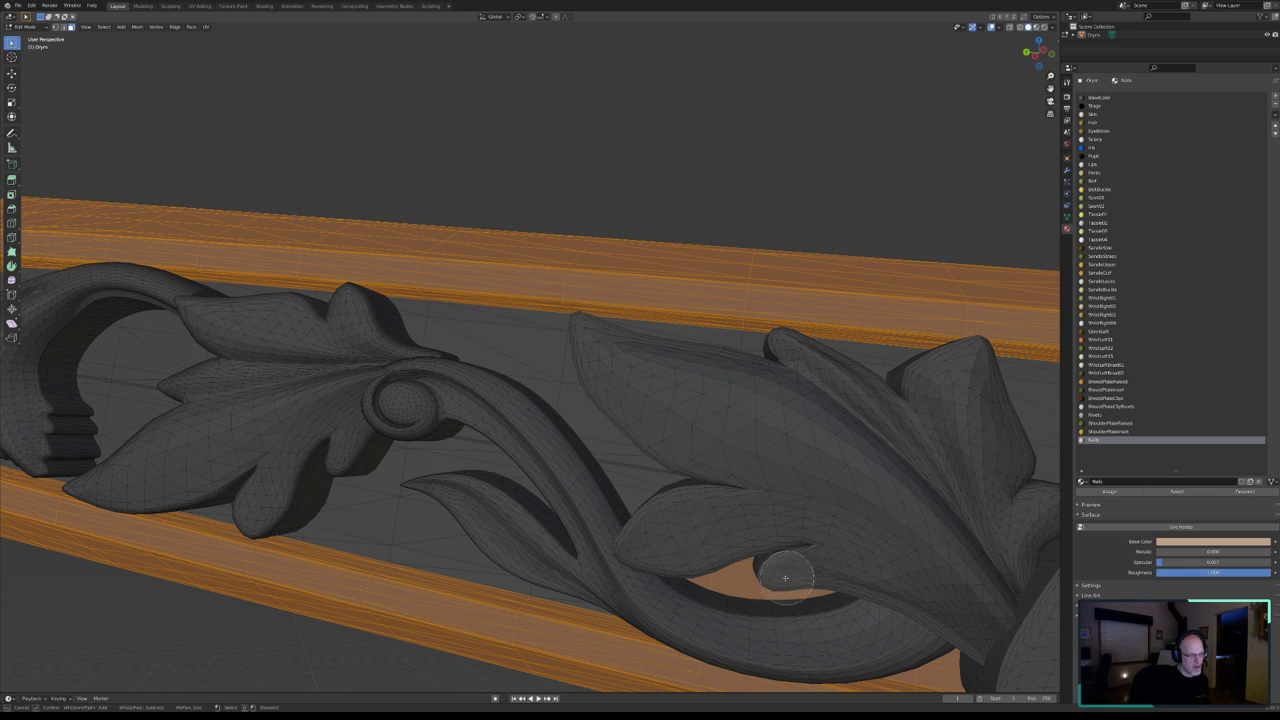
mouse_move(785, 578)
middle_down()
mouse_move(905, 626)
mouse_move(954, 666)
middle_up()
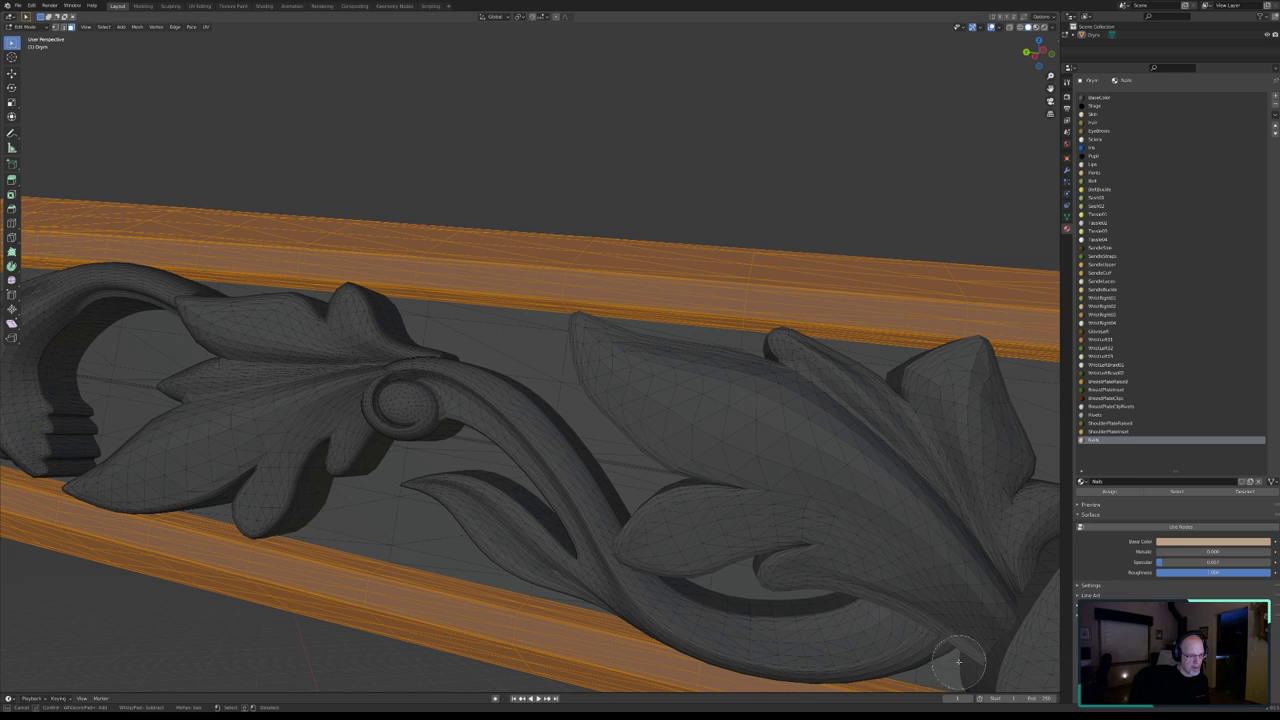
mouse_move(948, 637)
middle_down()
mouse_move(806, 467)
mouse_move(798, 475)
middle_up()
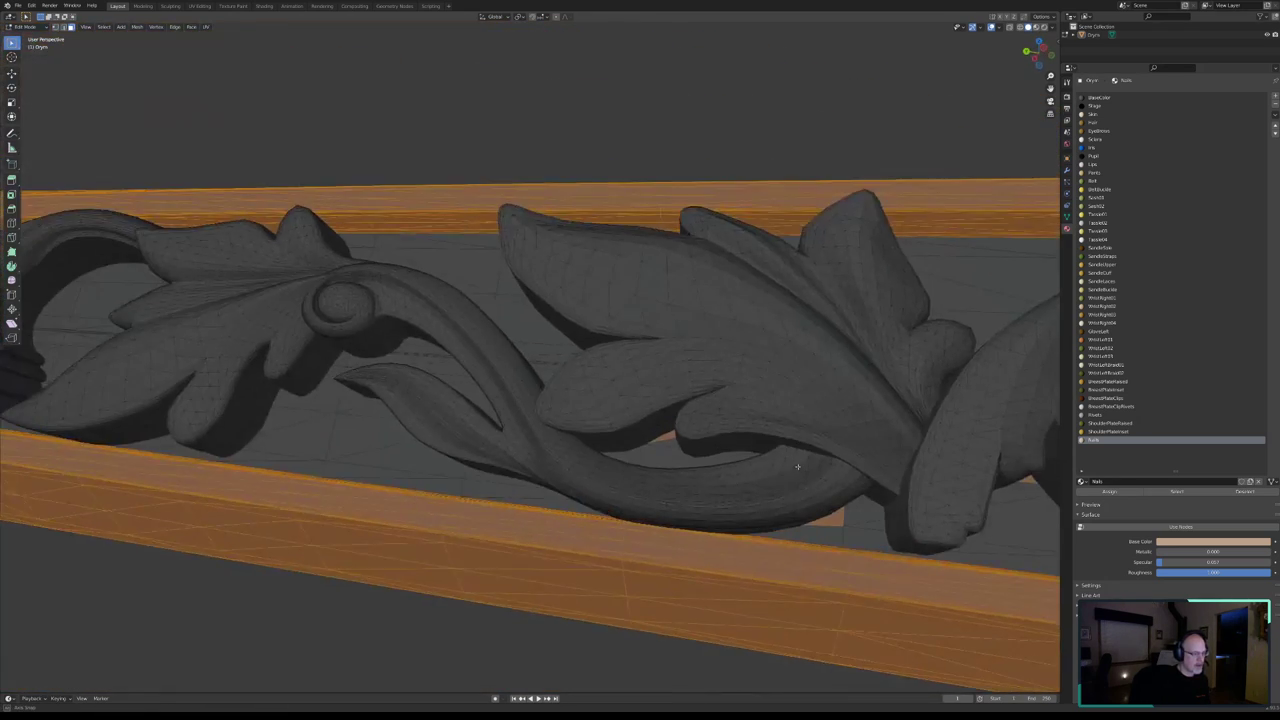
- Deselect the back faces showing under the ornament's curl
key(c)
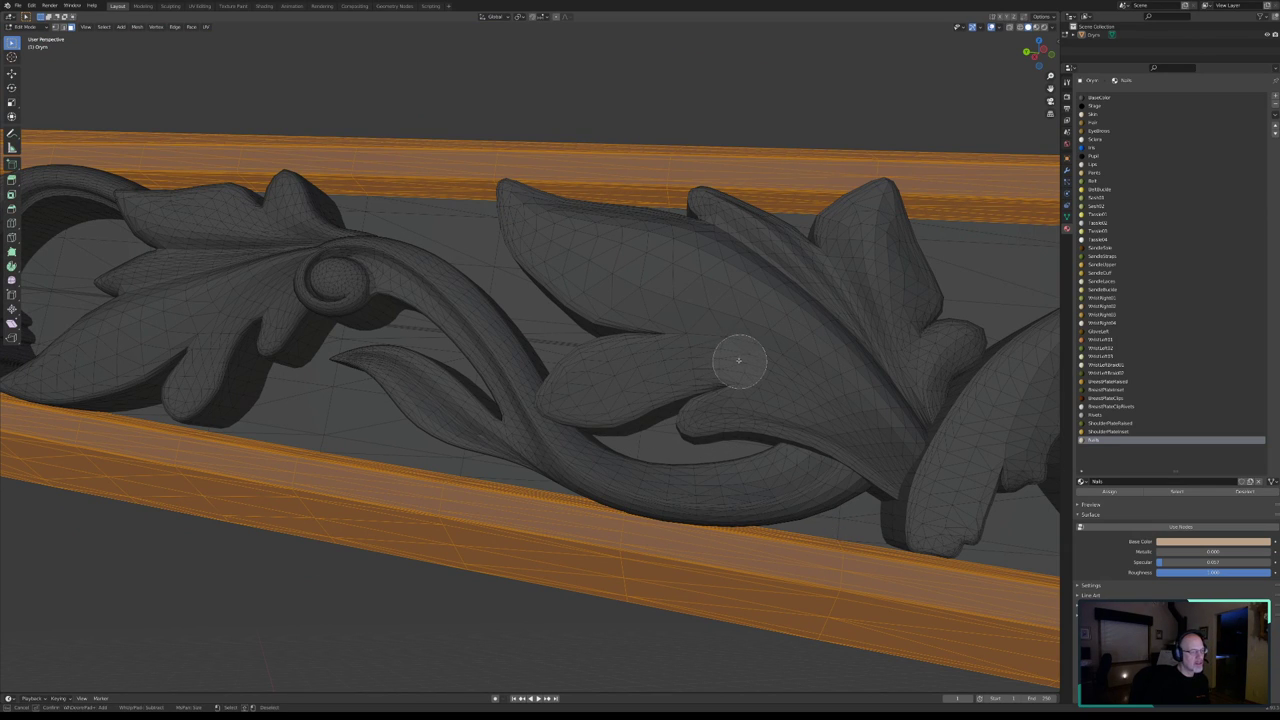
key(Escape)
shift+middle_drag(739, 360, 579, 403)
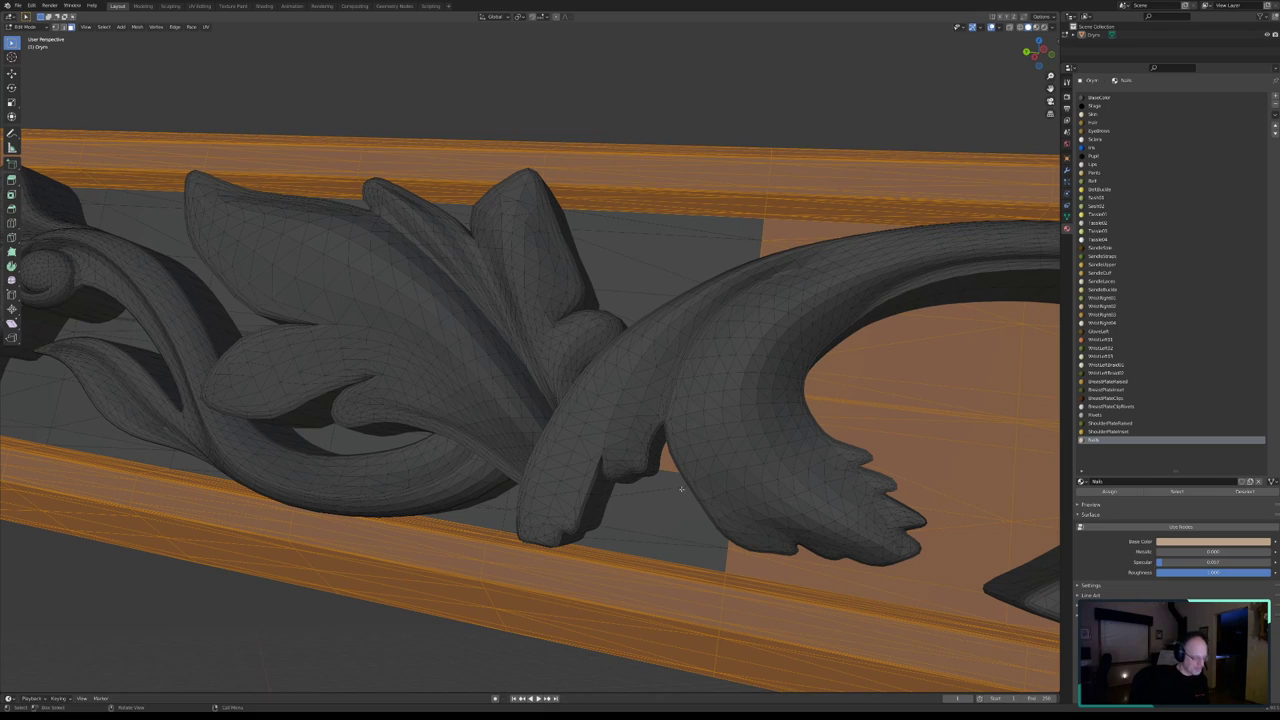
key(c)
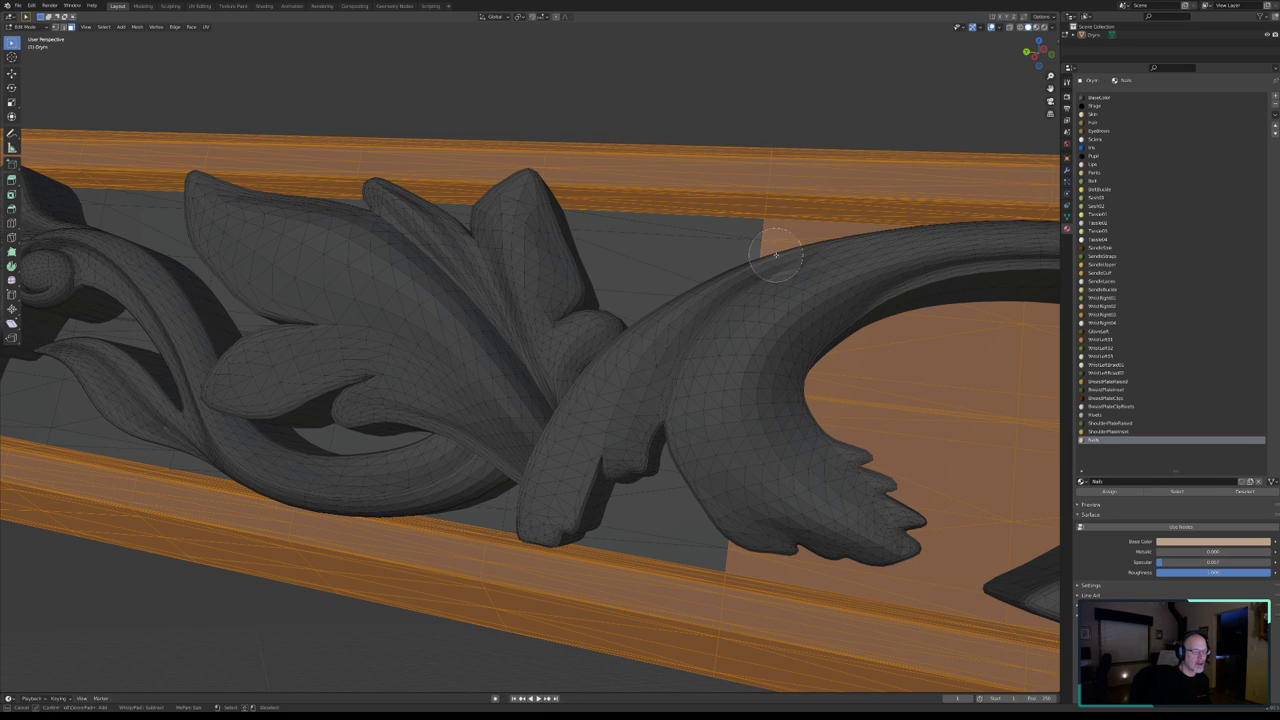
mouse_move(775, 255)
middle_down()
mouse_move(891, 334)
mouse_move(829, 371)
mouse_move(796, 528)
mouse_move(751, 538)
mouse_move(857, 528)
mouse_move(1006, 414)
mouse_move(1036, 348)
mouse_move(1000, 514)
mouse_move(980, 517)
middle_up()
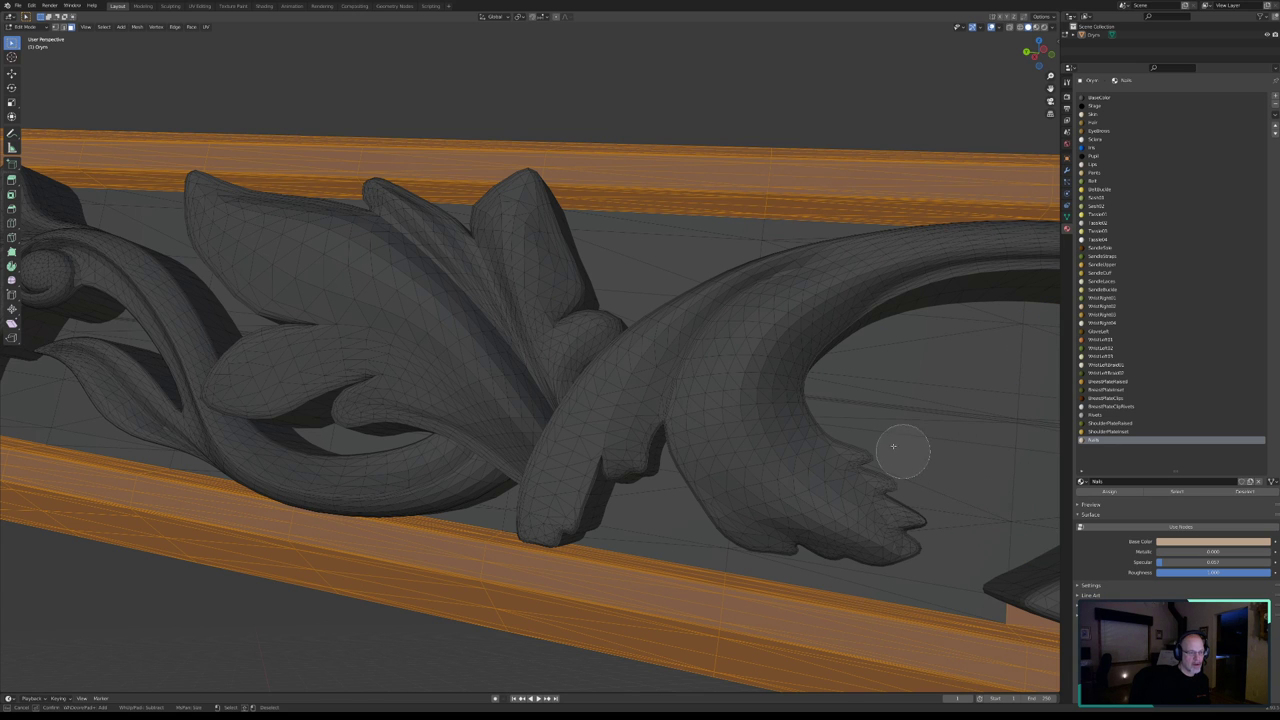
key(Tab)
mouse_move(893, 447)
middle_down()
mouse_move(766, 400)
mouse_move(443, 343)
middle_up()
mouse_move(694, 357)
middle_down()
mouse_move(727, 369)
mouse_move(724, 382)
middle_up()
- Deselect stray faces behind the leaf tips near the lower rail and the upper leaf
key(c)
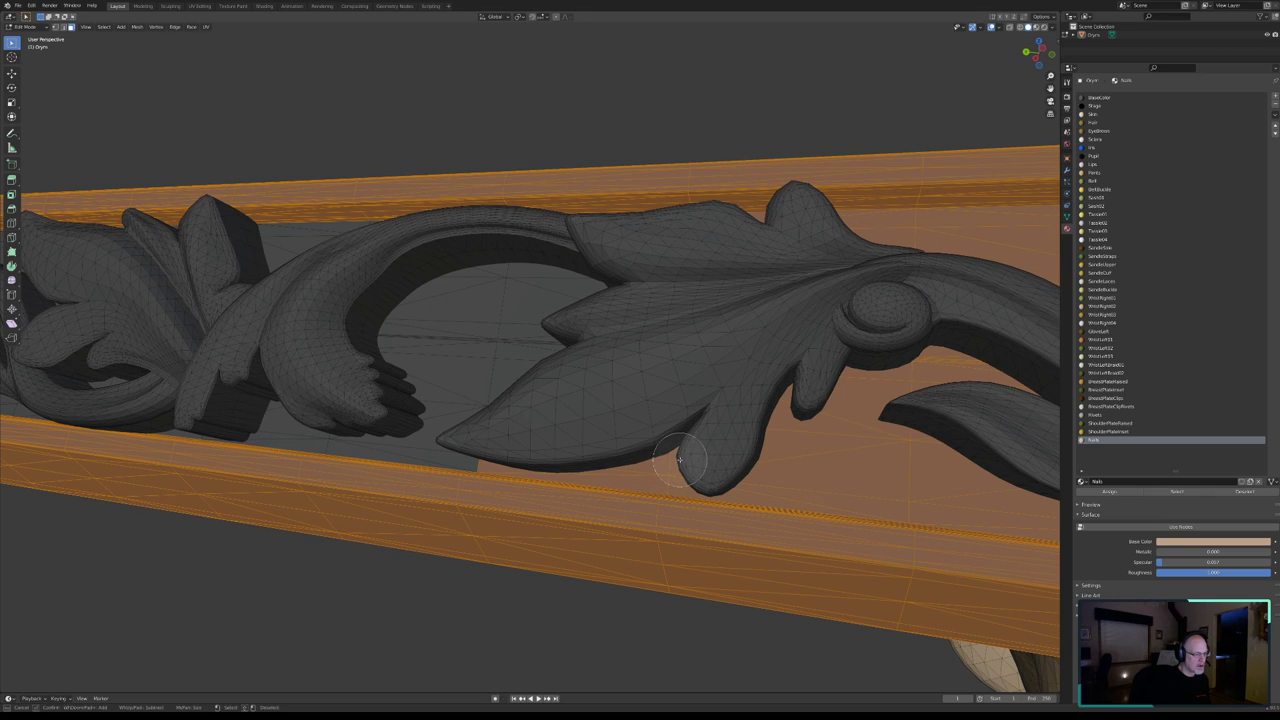
mouse_move(679, 458)
middle_down()
mouse_move(851, 449)
mouse_move(900, 423)
mouse_move(914, 366)
mouse_move(942, 487)
mouse_move(1014, 503)
middle_up()
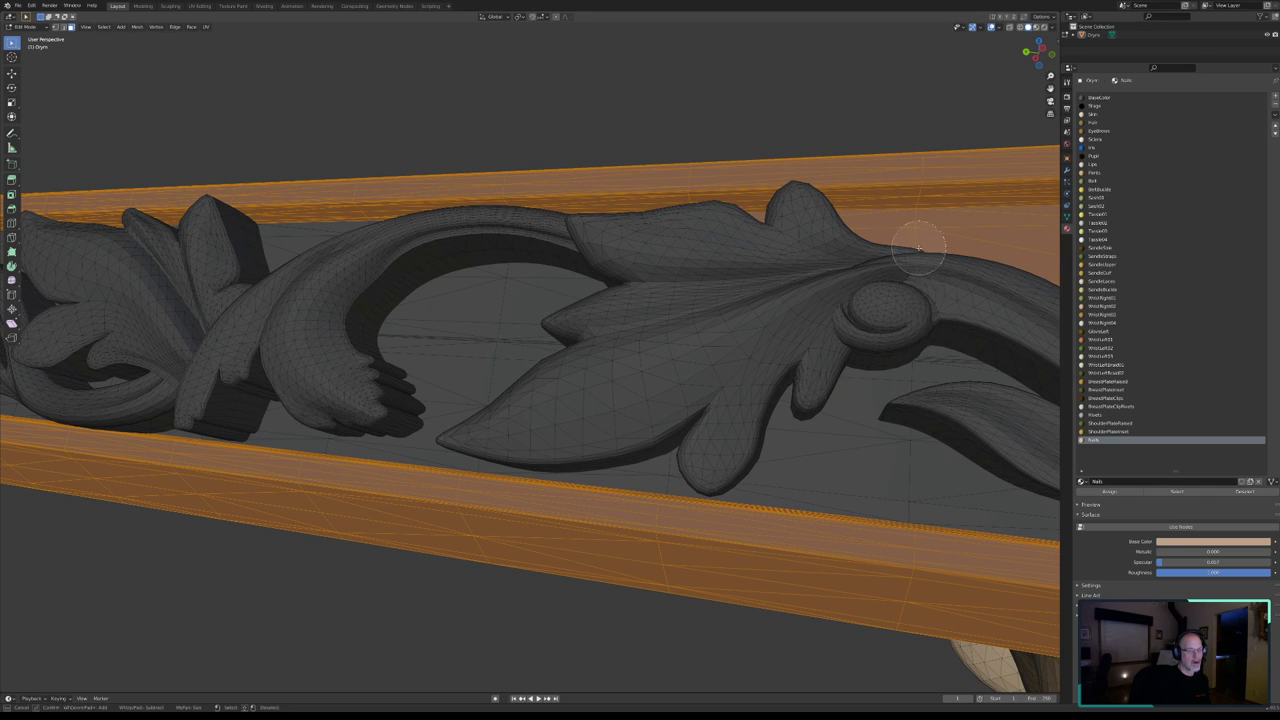
middle_drag(918, 247, 837, 243)
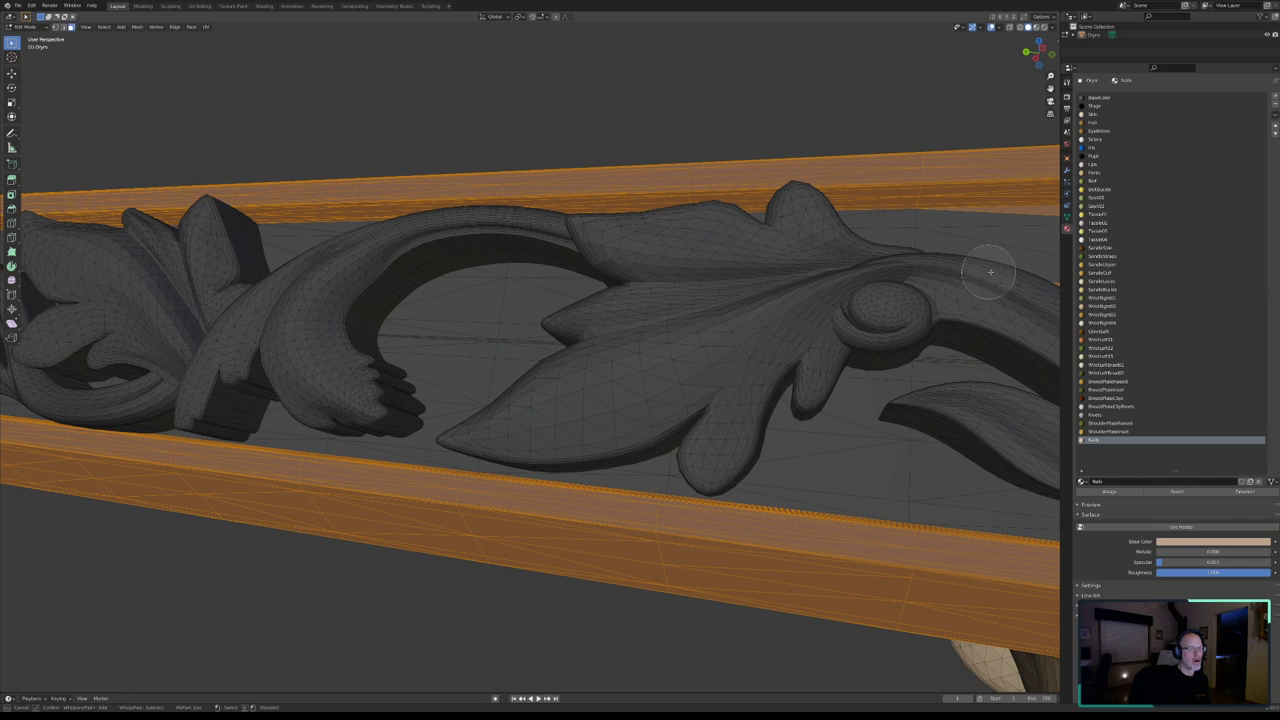
key(Escape)
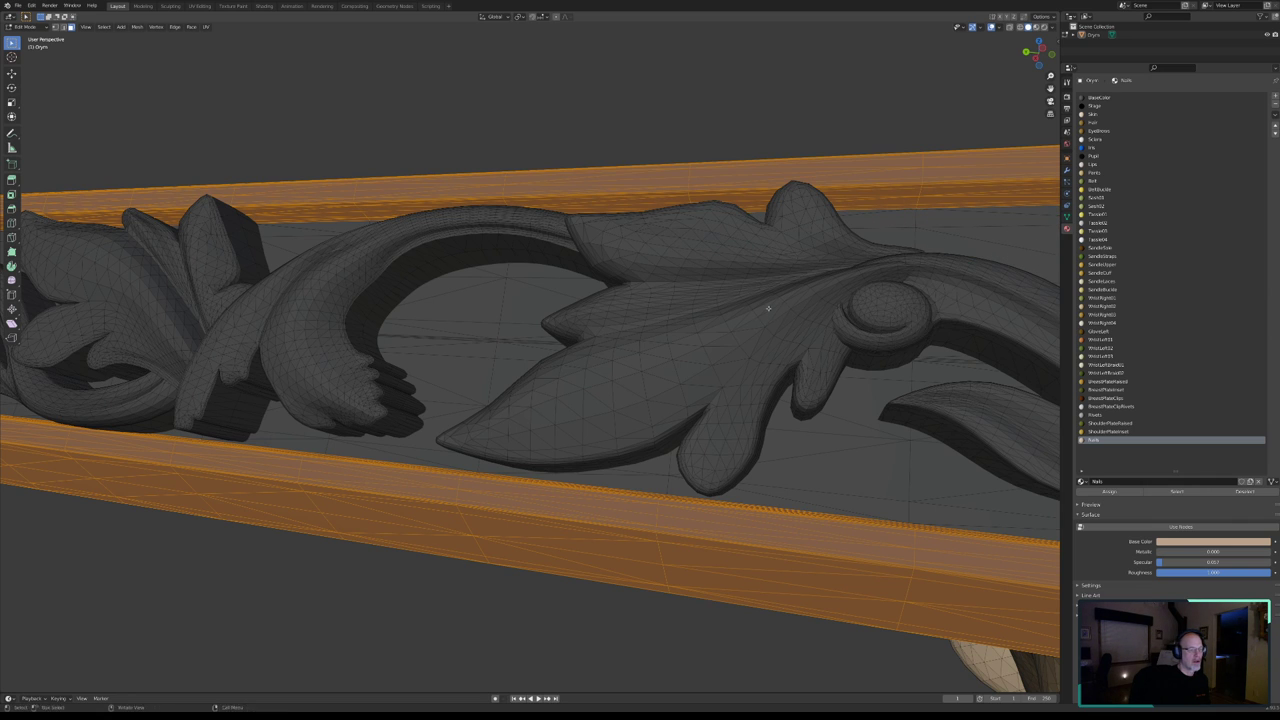
middle_drag(768, 308, 773, 335)
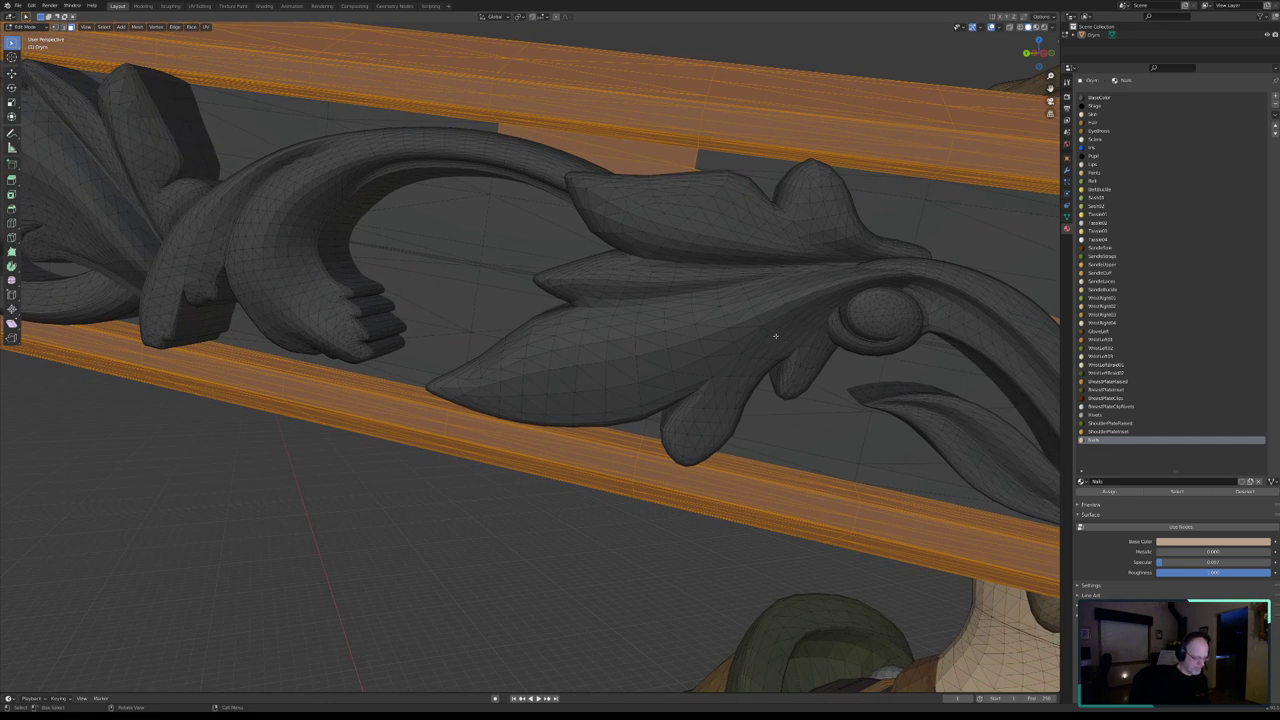
key(c)
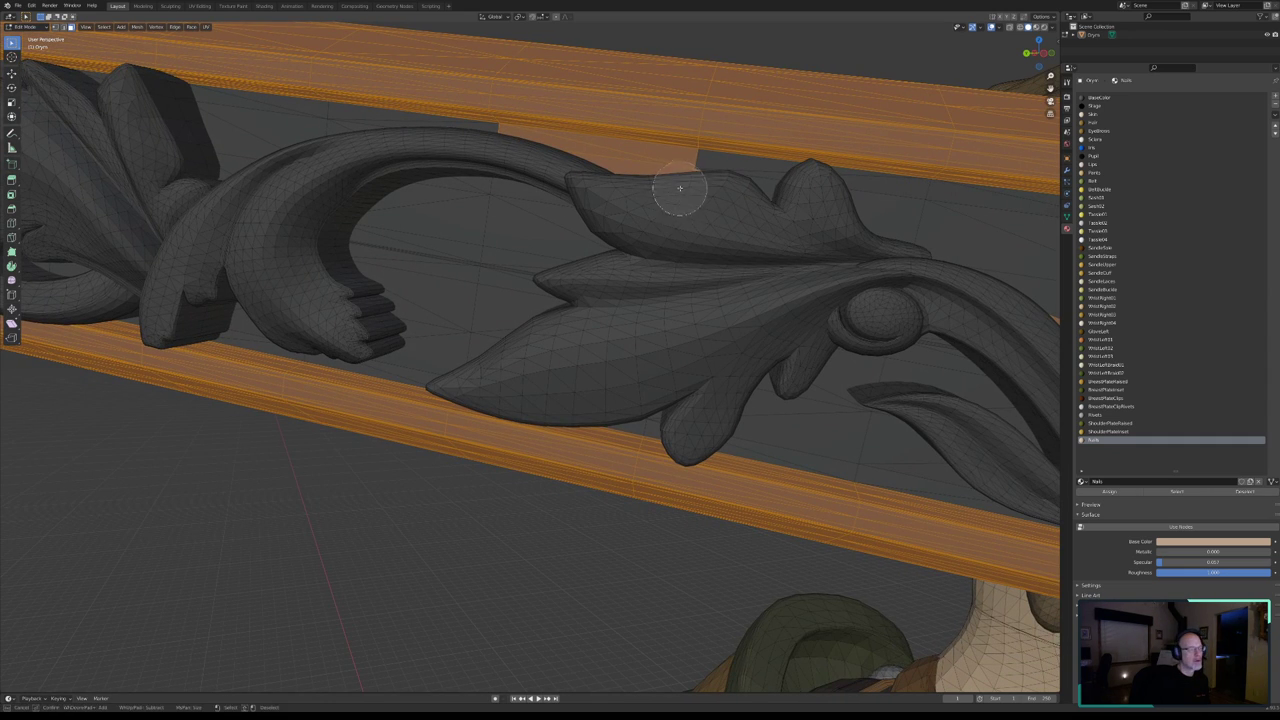
middle_drag(676, 192, 672, 200)
key(Escape)
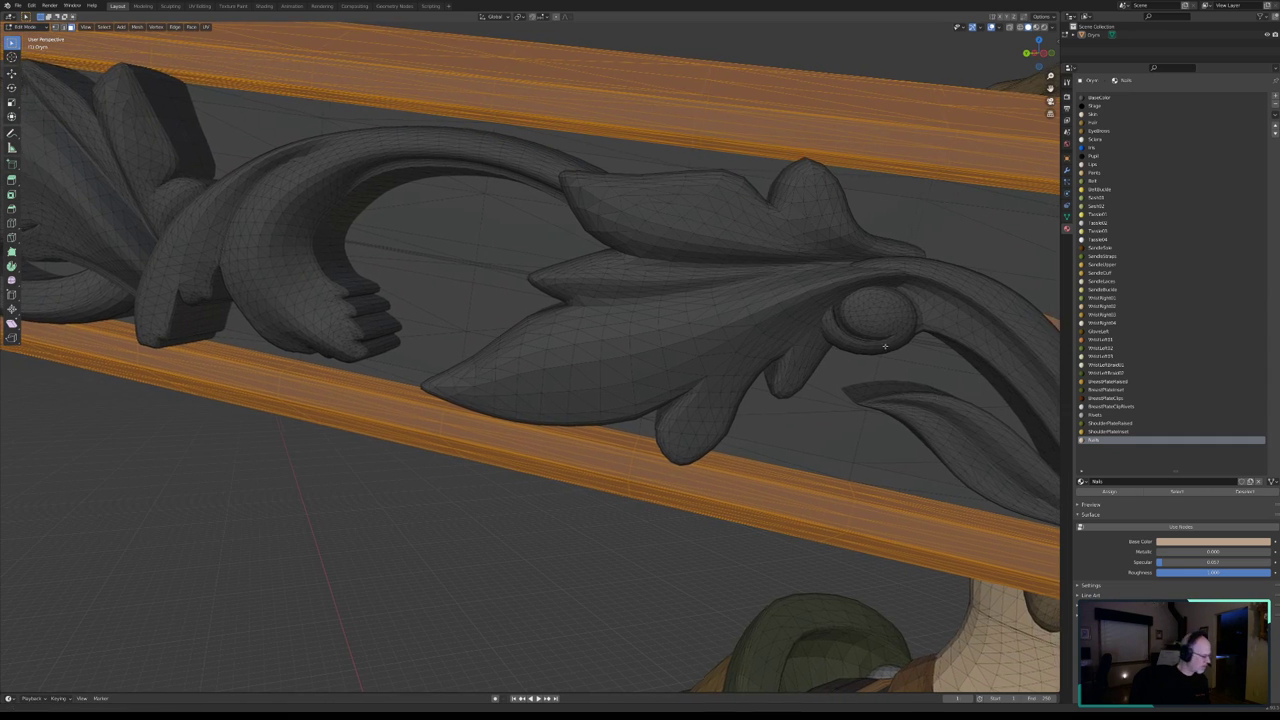
middle_drag(770, 278, 750, 333)
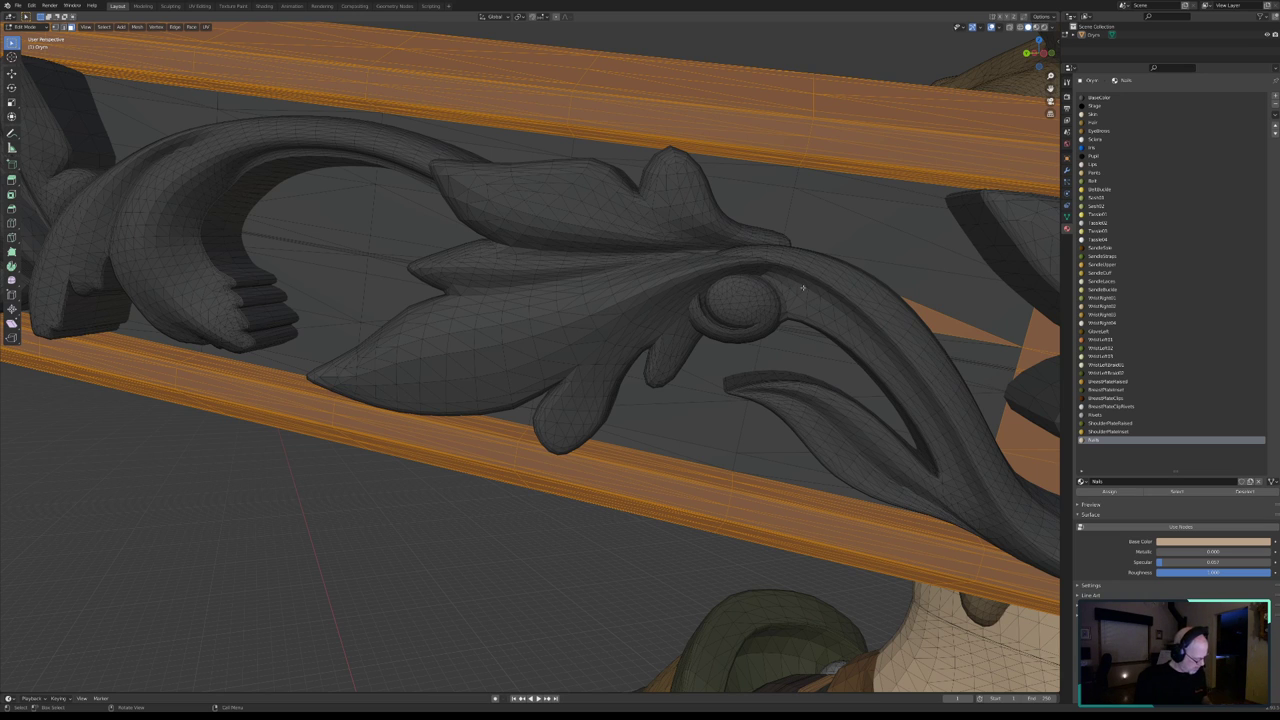
scroll(958, 323, down, 5)
scroll(850, 318, up, 3)
scroll(760, 314, up, 1)
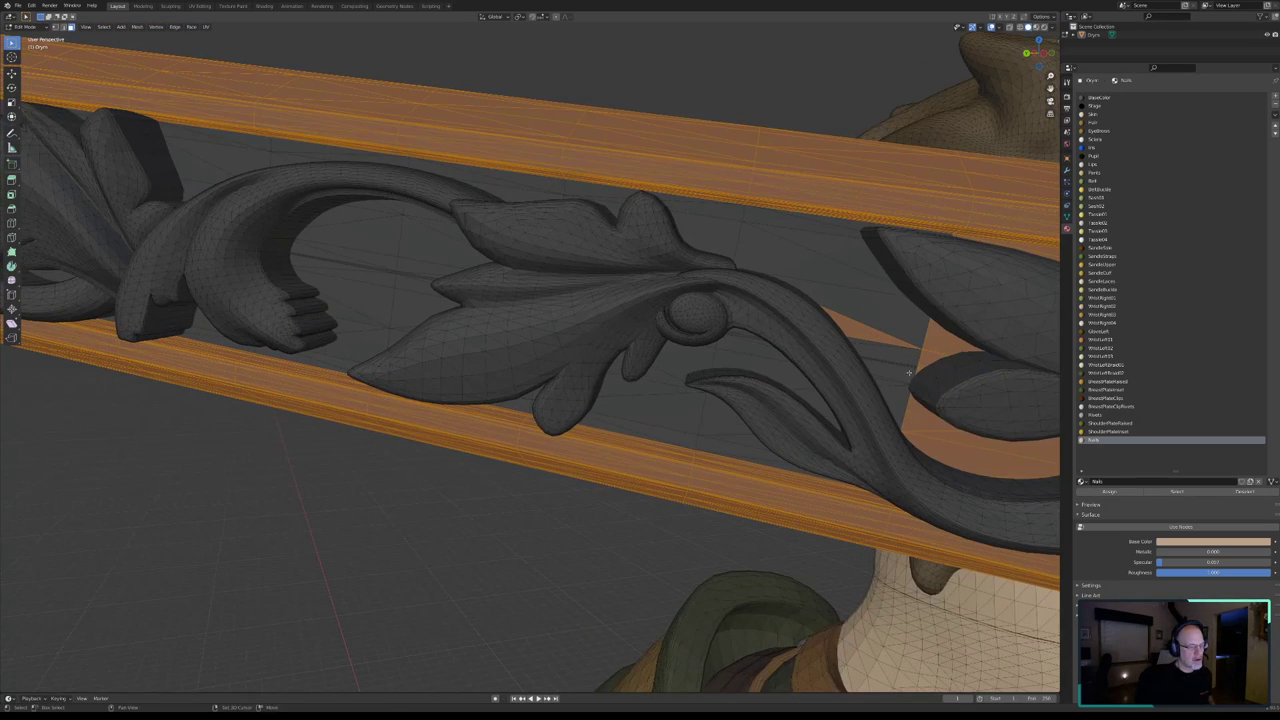
scroll(708, 311, up, 1)
scroll(708, 311, up, 1)
key(c)
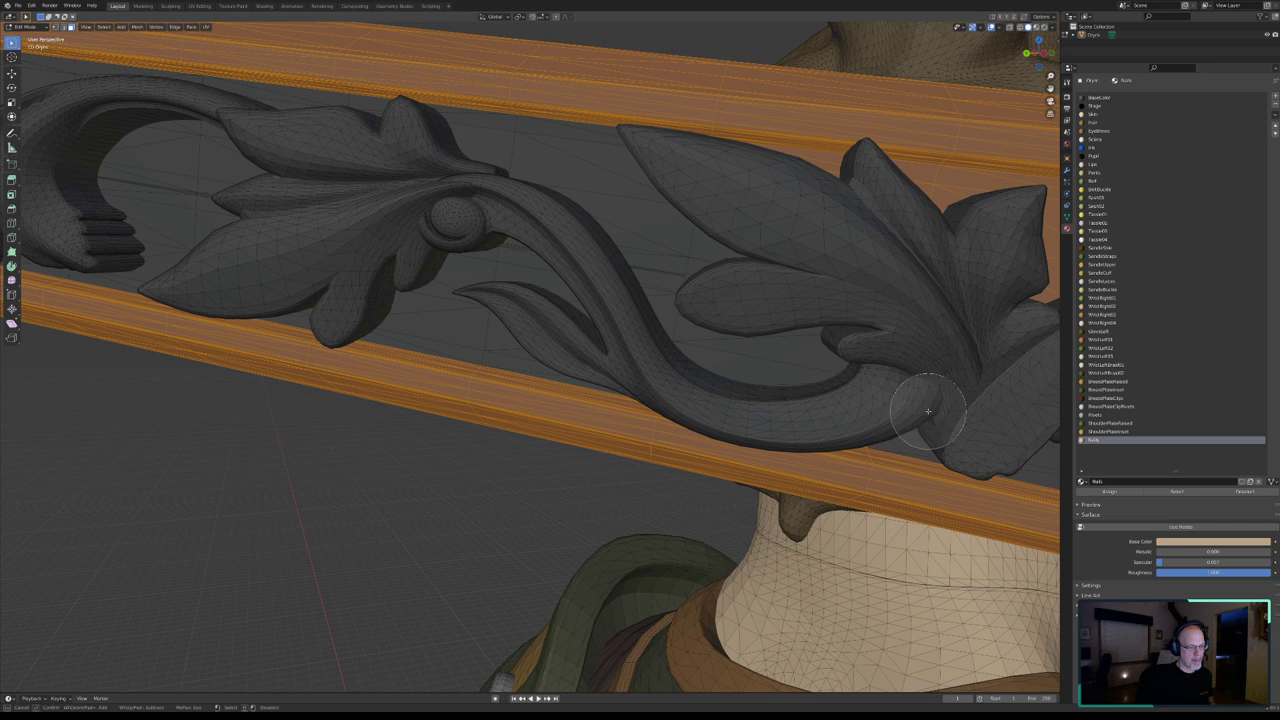
key(Escape)
scroll(686, 289, up, 2)
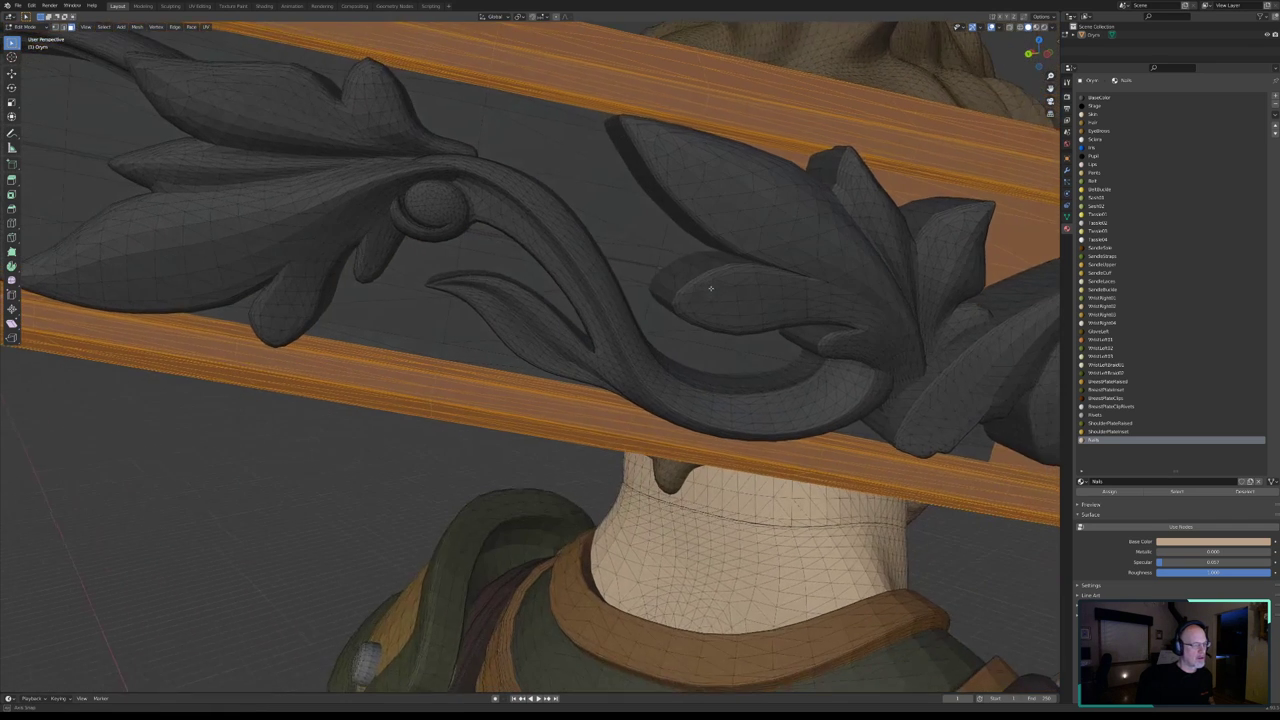
scroll(654, 289, up, 3)
scroll(767, 216, up, 2)
scroll(560, 360, up, 3)
scroll(674, 346, up, 2)
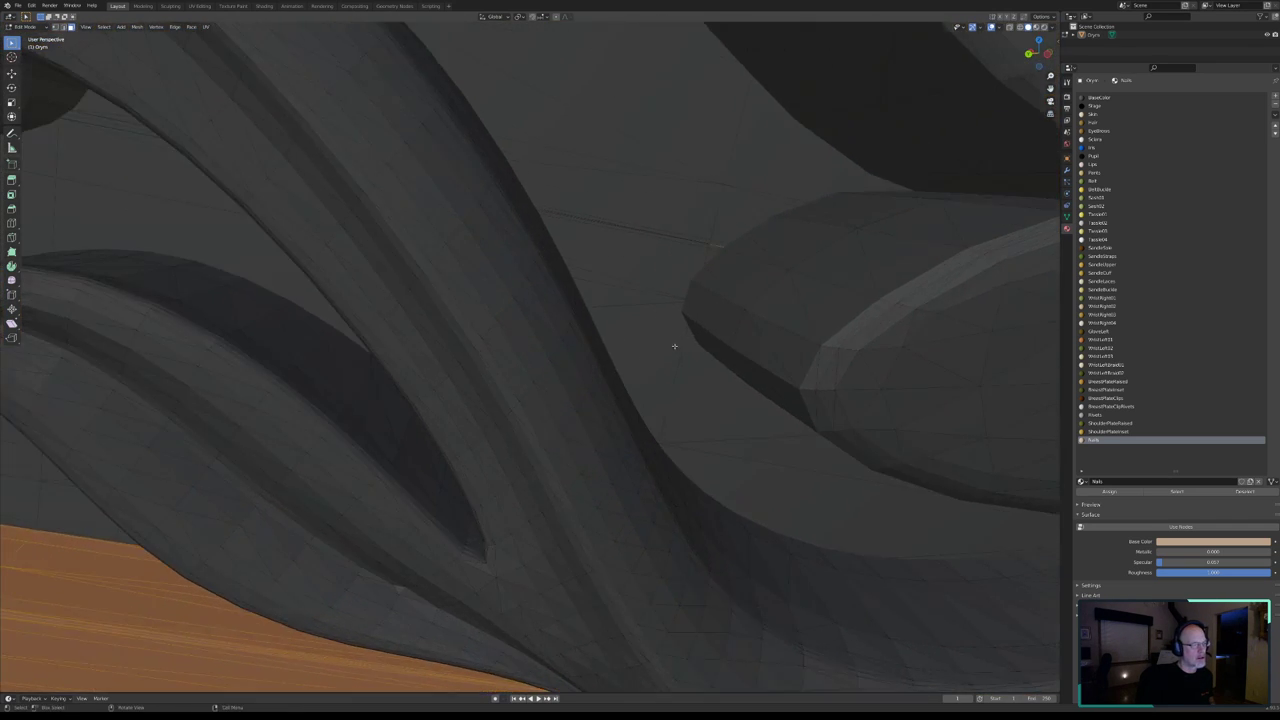
scroll(763, 286, up, 3)
scroll(506, 400, up, 3)
scroll(571, 366, up, 2)
scroll(629, 303, up, 2)
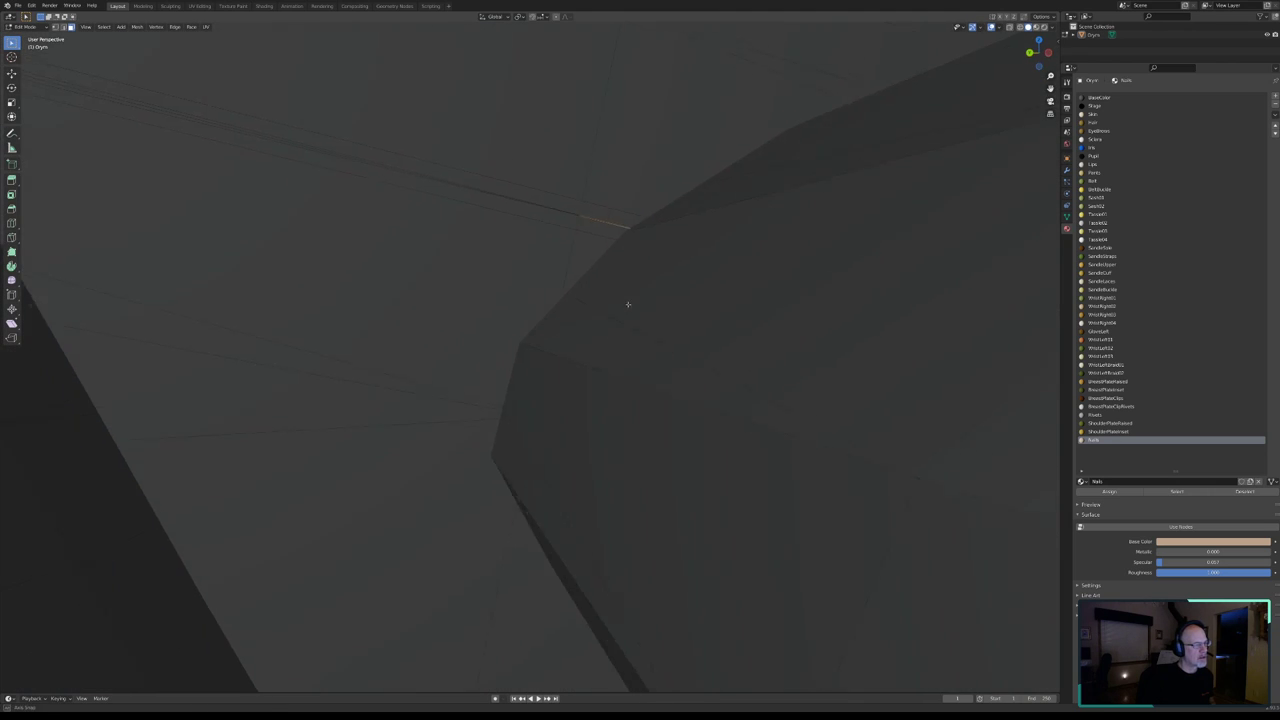
scroll(646, 311, up, 3)
key(c)
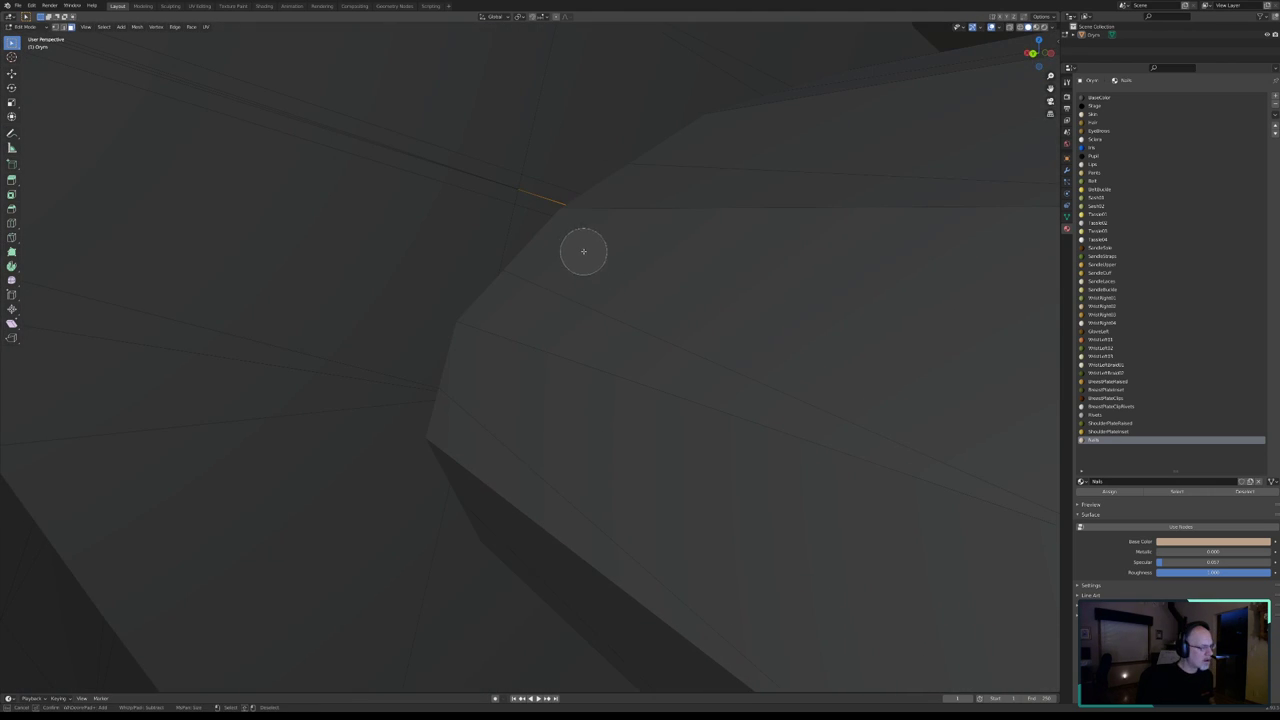
scroll(584, 244, down, 3)
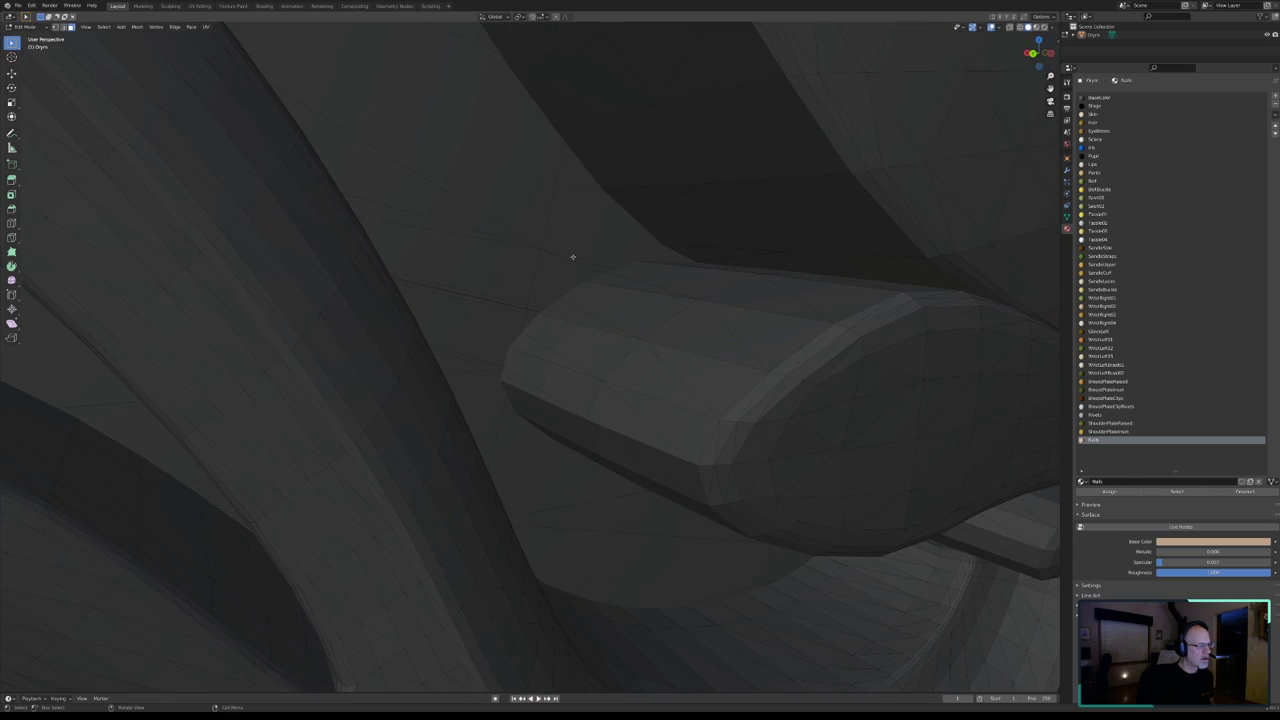
scroll(571, 257, down, 3)
scroll(771, 400, down, 2)
scroll(737, 371, down, 1)
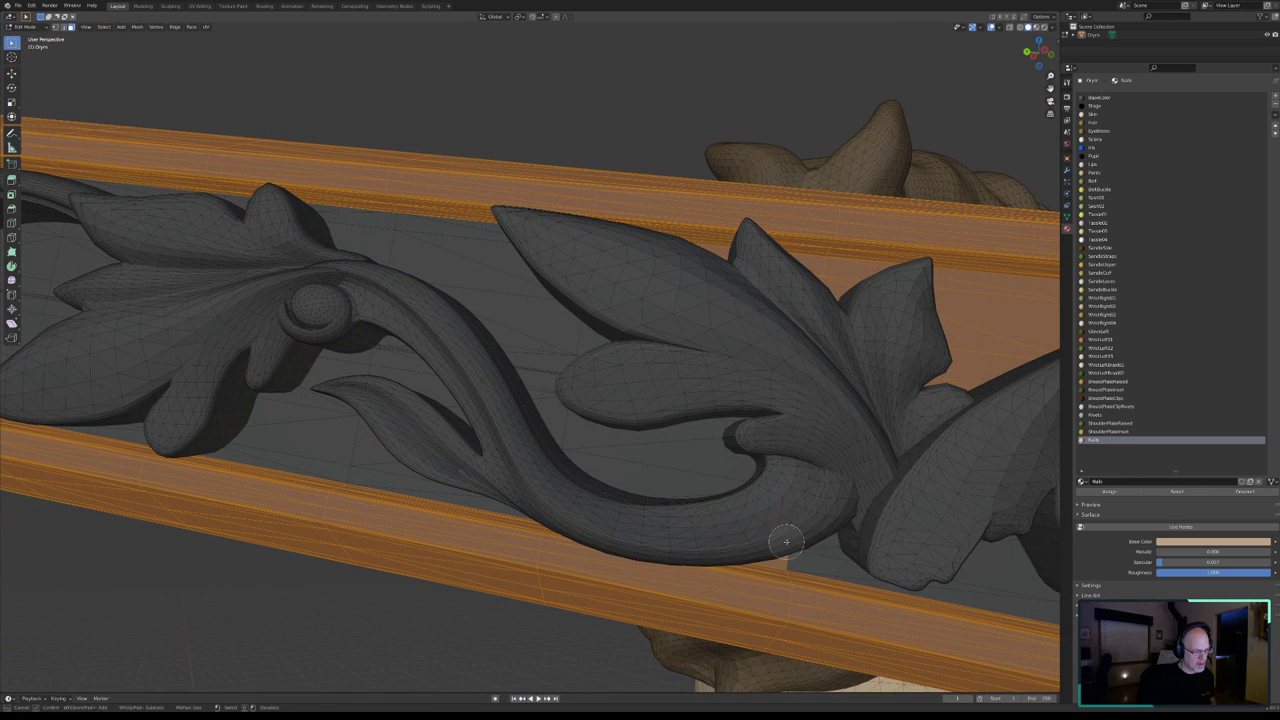
- Deselect the faces behind the right leaf of the ornament
key(Escape)
middle_drag(800, 537, 818, 545)
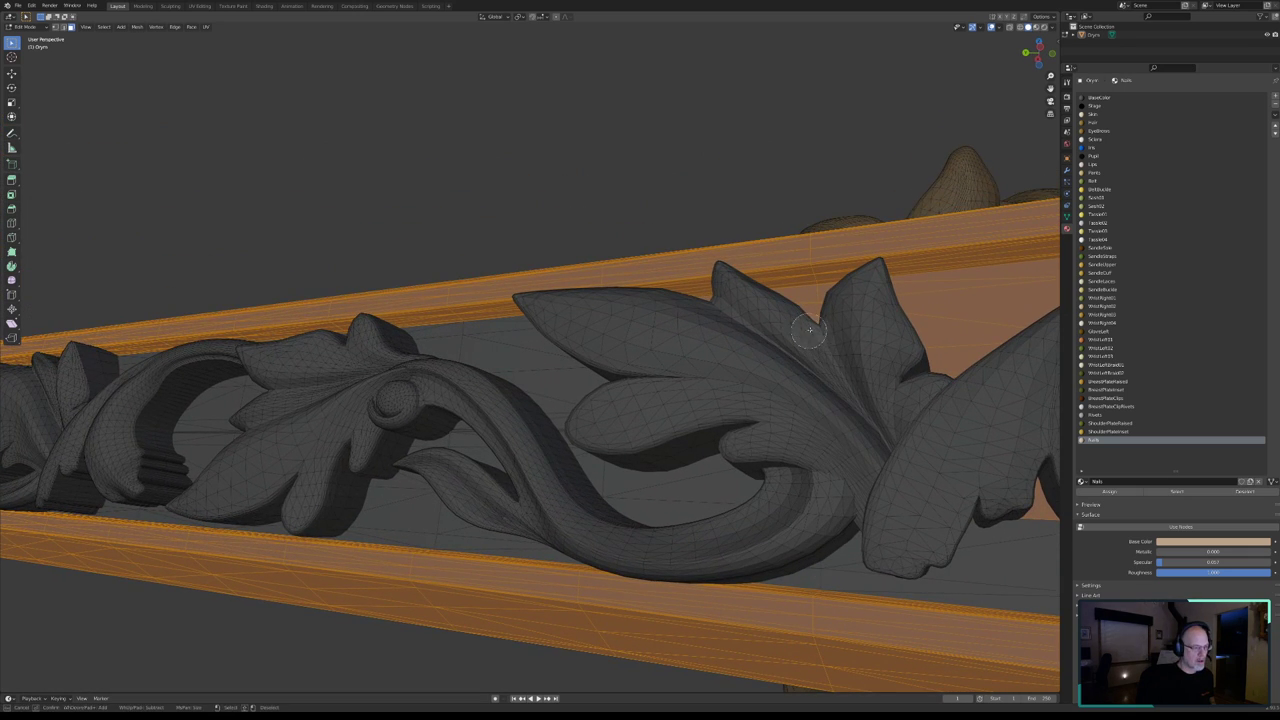
mouse_move(815, 310)
middle_down()
mouse_move(929, 329)
mouse_move(988, 432)
middle_up()
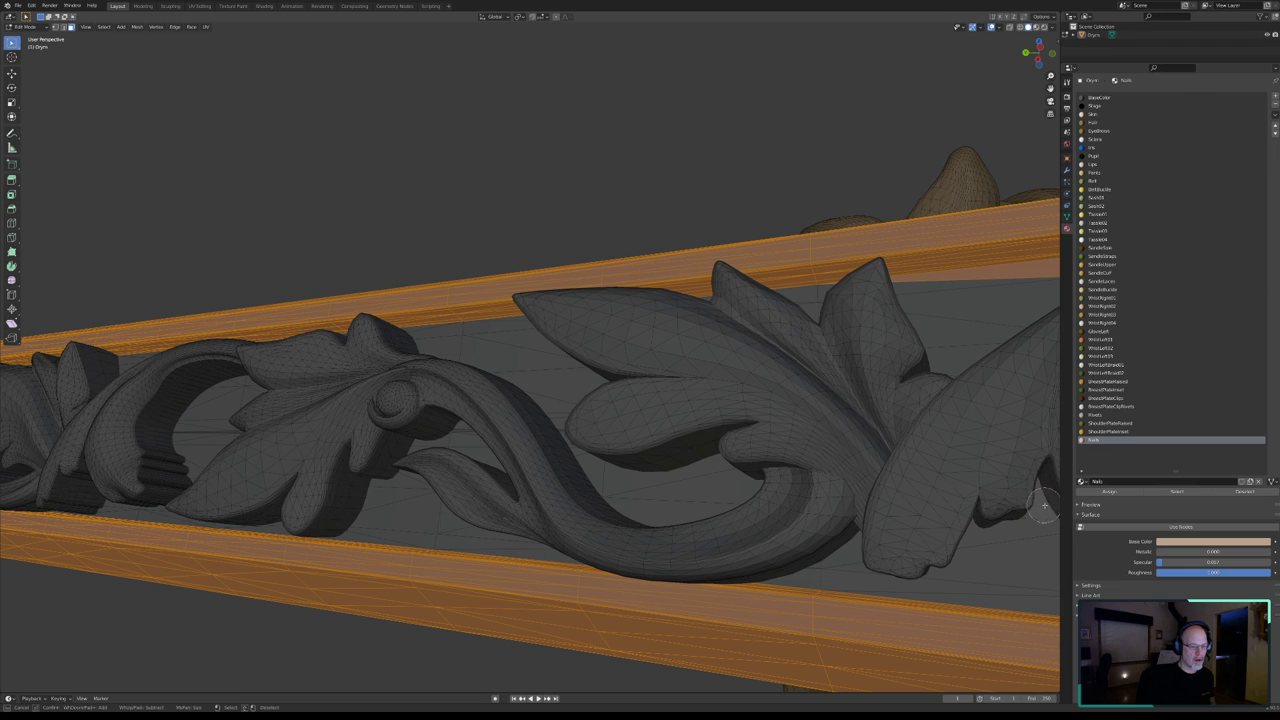
mouse_move(1022, 287)
middle_down()
mouse_move(820, 335)
mouse_move(800, 374)
middle_up()
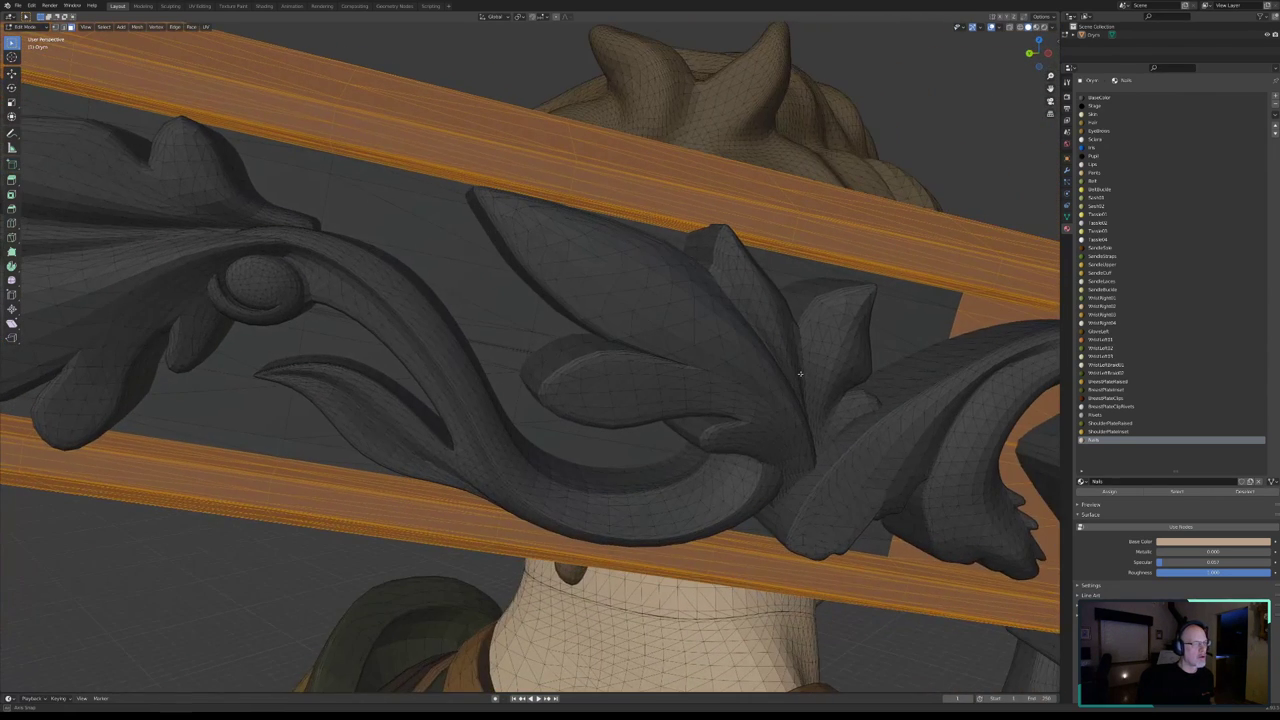
- Deselect the remaining faces behind the leaf cluster, then orbit around the carving
middle_drag(900, 402, 552, 315)
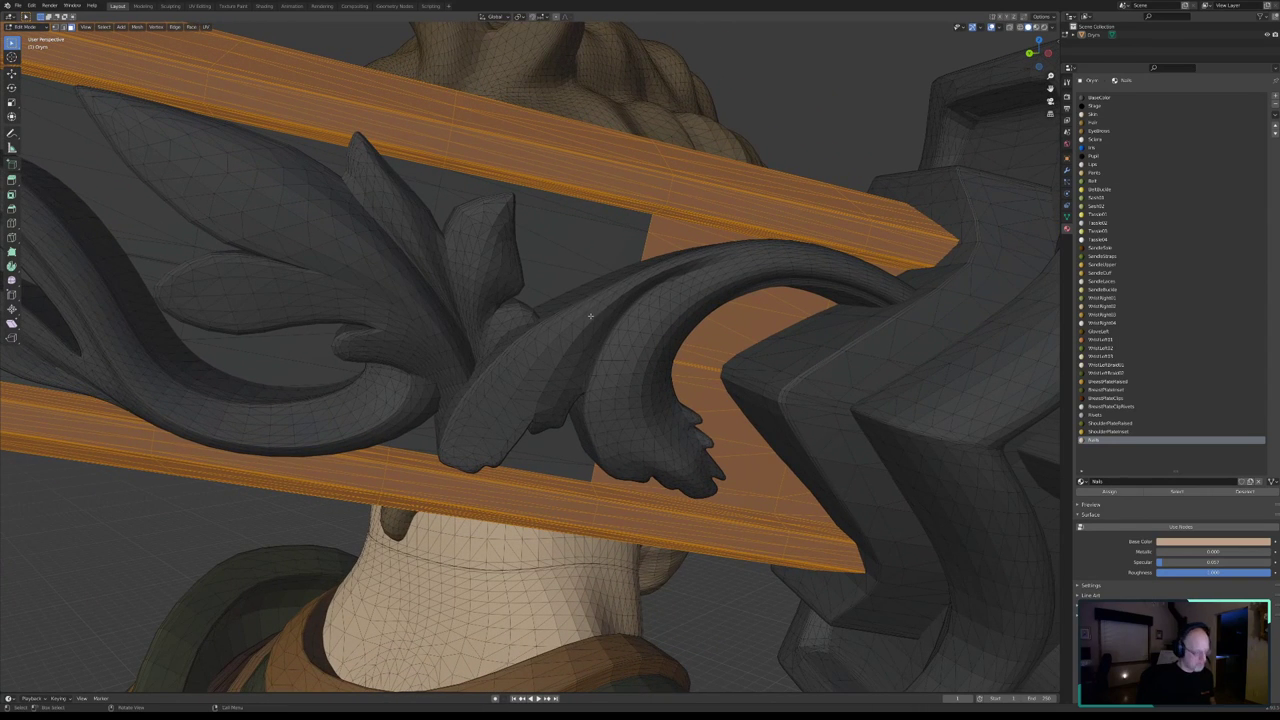
mouse_move(729, 254)
middle_down()
mouse_move(700, 277)
mouse_move(669, 240)
middle_up()
mouse_move(784, 295)
middle_down()
mouse_move(840, 310)
mouse_move(886, 290)
mouse_move(766, 329)
mouse_move(706, 392)
mouse_move(812, 498)
middle_up()
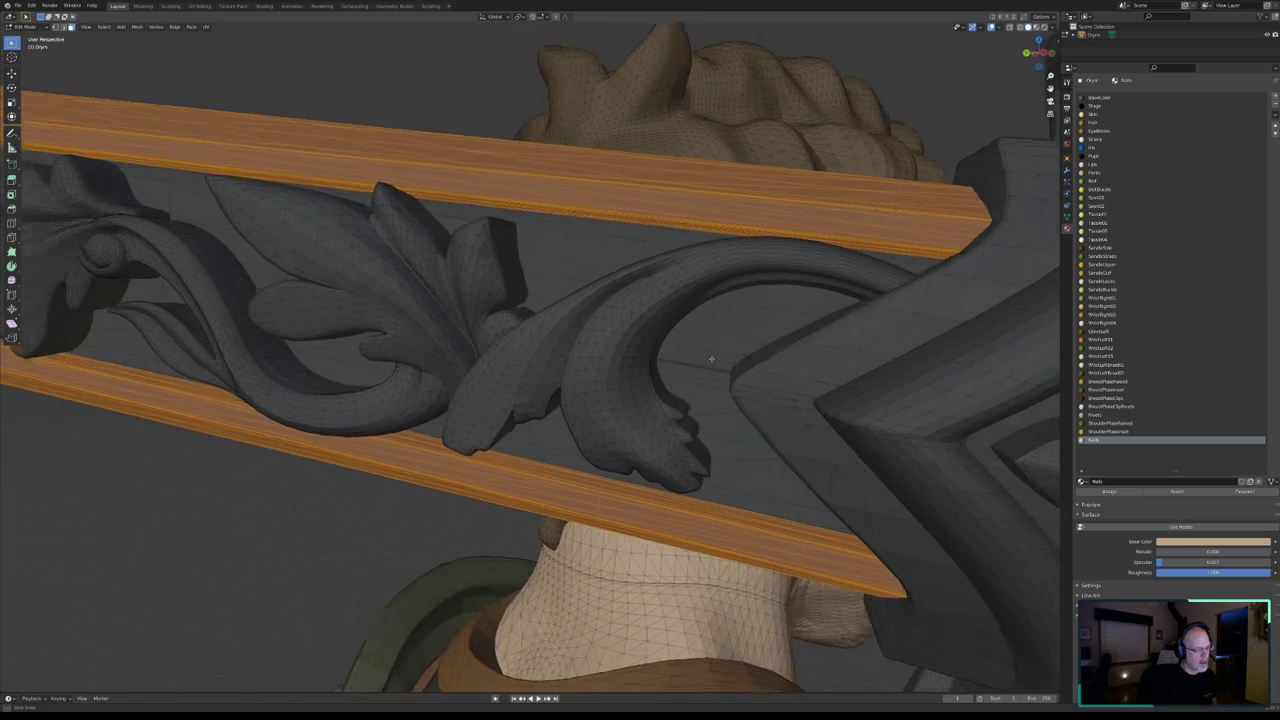
right_click(723, 380)
mouse_move(723, 380)
middle_down()
mouse_move(704, 377)
mouse_move(905, 344)
mouse_move(851, 333)
middle_up()
key(c)
right_click(864, 347)
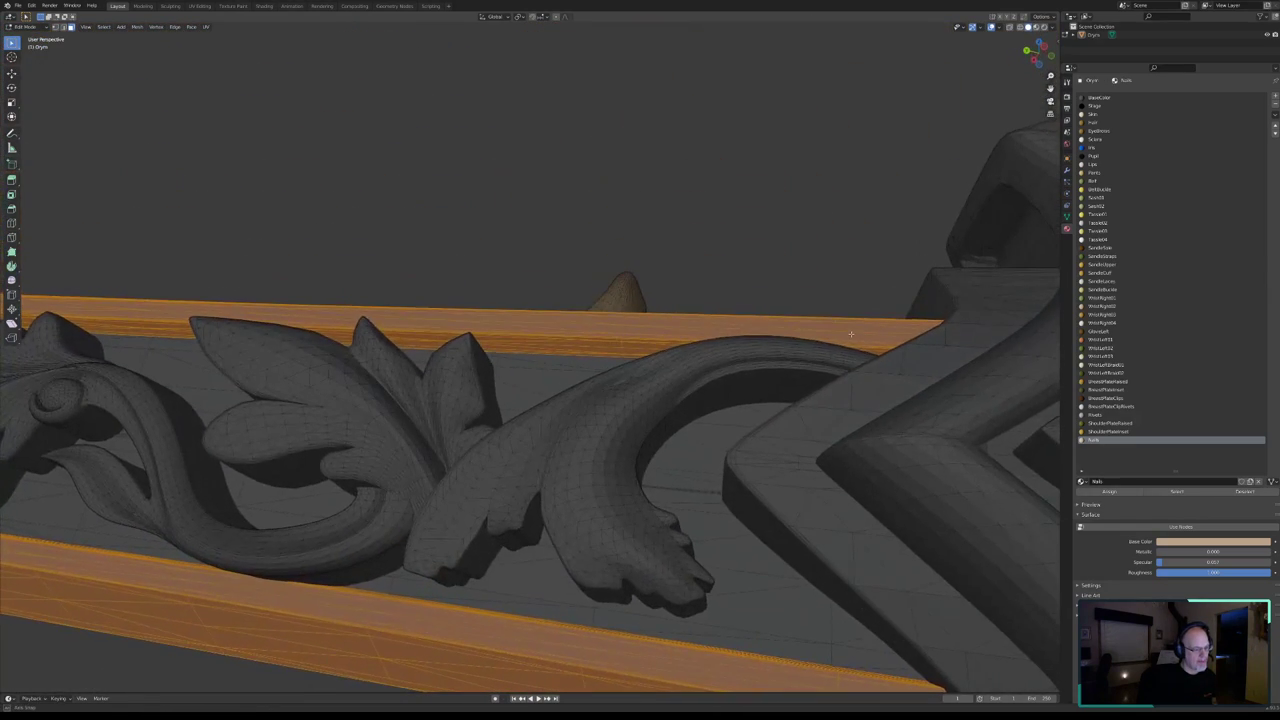
mouse_move(648, 361)
middle_down()
mouse_move(419, 427)
mouse_move(563, 443)
mouse_move(537, 449)
mouse_move(552, 450)
mouse_move(818, 403)
mouse_move(768, 410)
middle_up()
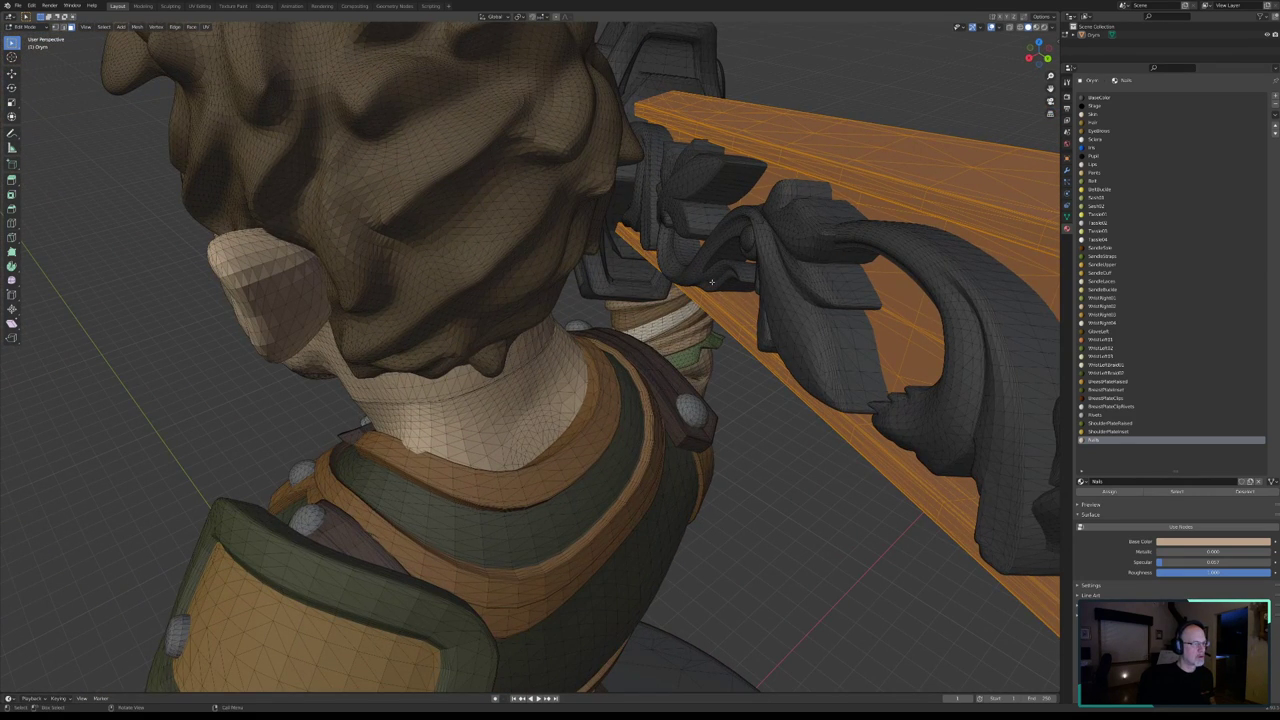
mouse_move(714, 275)
middle_down()
mouse_move(795, 390)
mouse_move(848, 350)
mouse_move(765, 350)
mouse_move(811, 366)
mouse_move(835, 405)
mouse_move(655, 400)
mouse_move(894, 409)
middle_up()
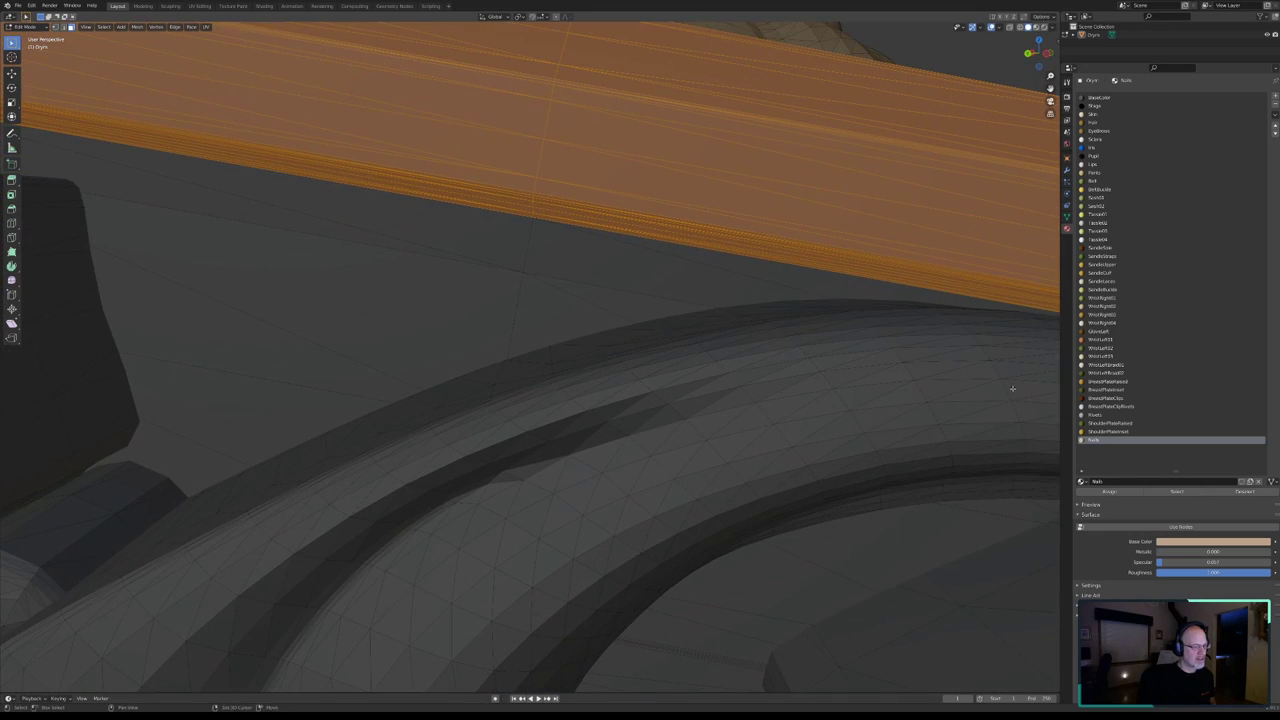
- Zoom in on the ornament's scroll curve and deselect the faces across it
mouse_move(1012, 388)
middle_down()
mouse_move(843, 429)
mouse_move(774, 251)
mouse_move(700, 123)
mouse_move(726, 247)
middle_up()
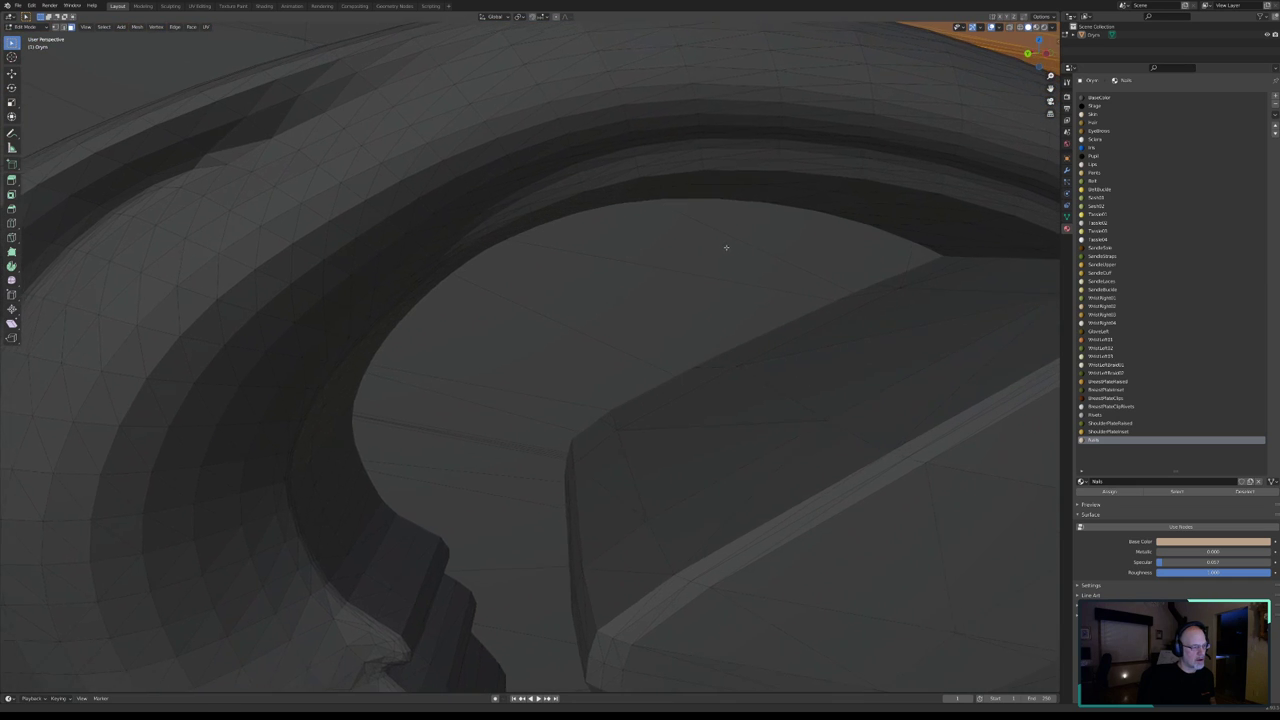
scroll(726, 247, up, 2)
scroll(714, 260, up, 3)
scroll(740, 257, up, 2)
scroll(743, 257, up, 1)
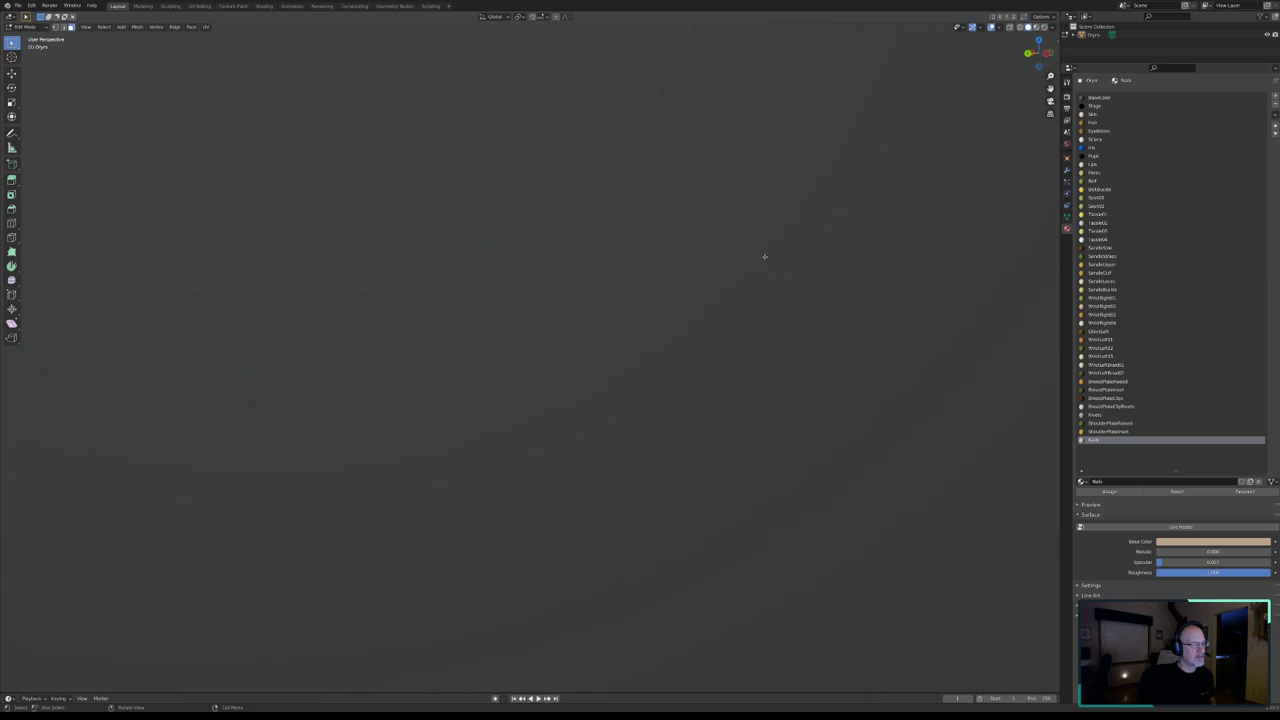
scroll(764, 255, down, 1)
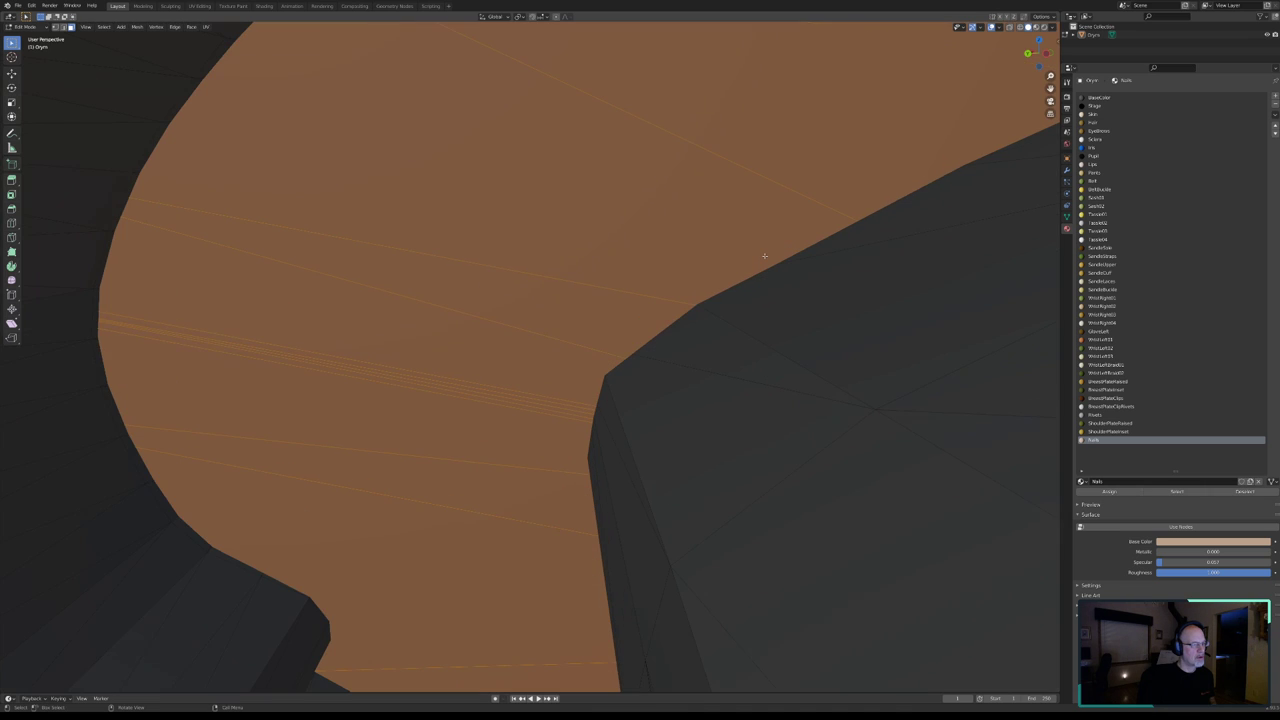
scroll(764, 255, up, 1)
scroll(764, 255, down, 1)
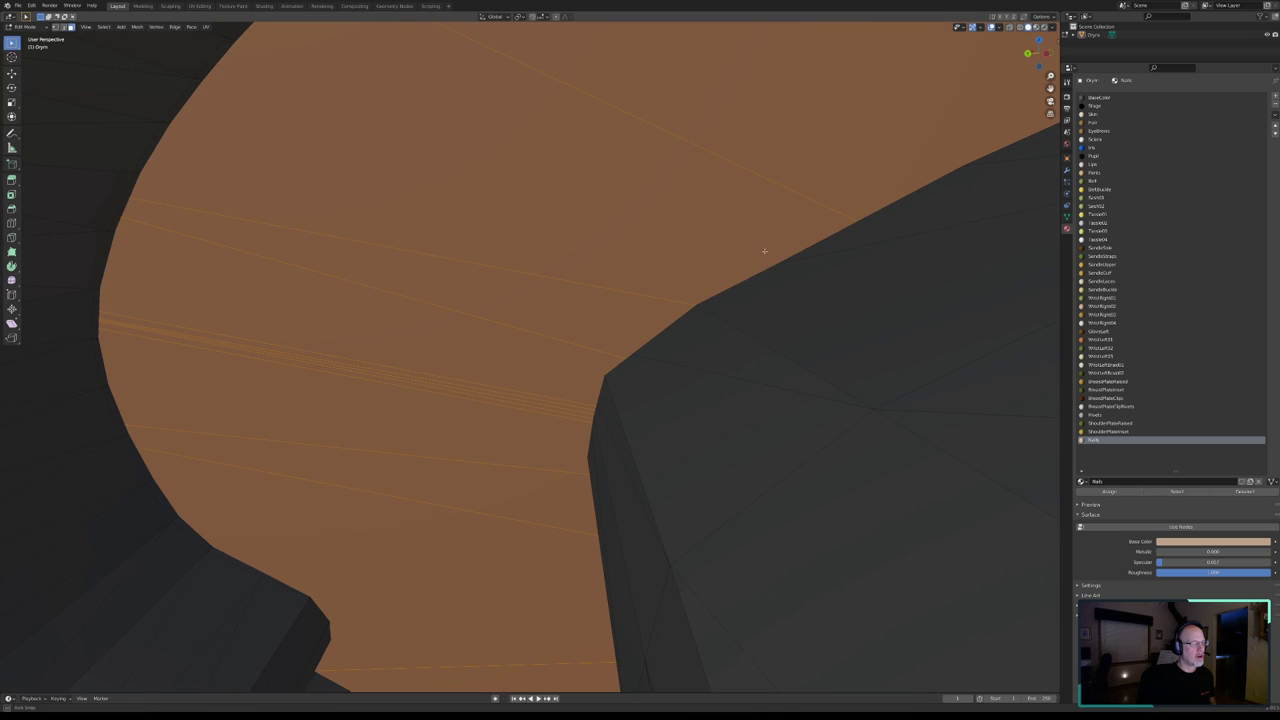
middle_drag(764, 250, 728, 297)
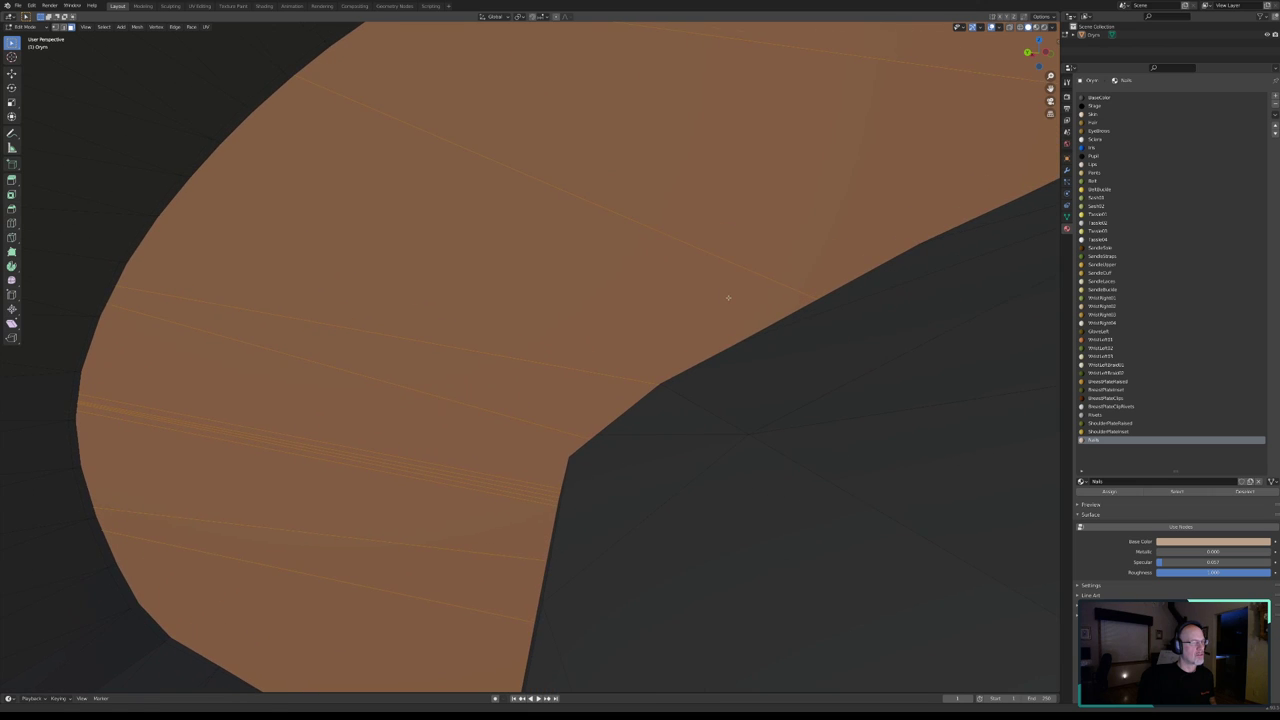
scroll(835, 205, down, 2)
middle_drag(851, 194, 854, 189)
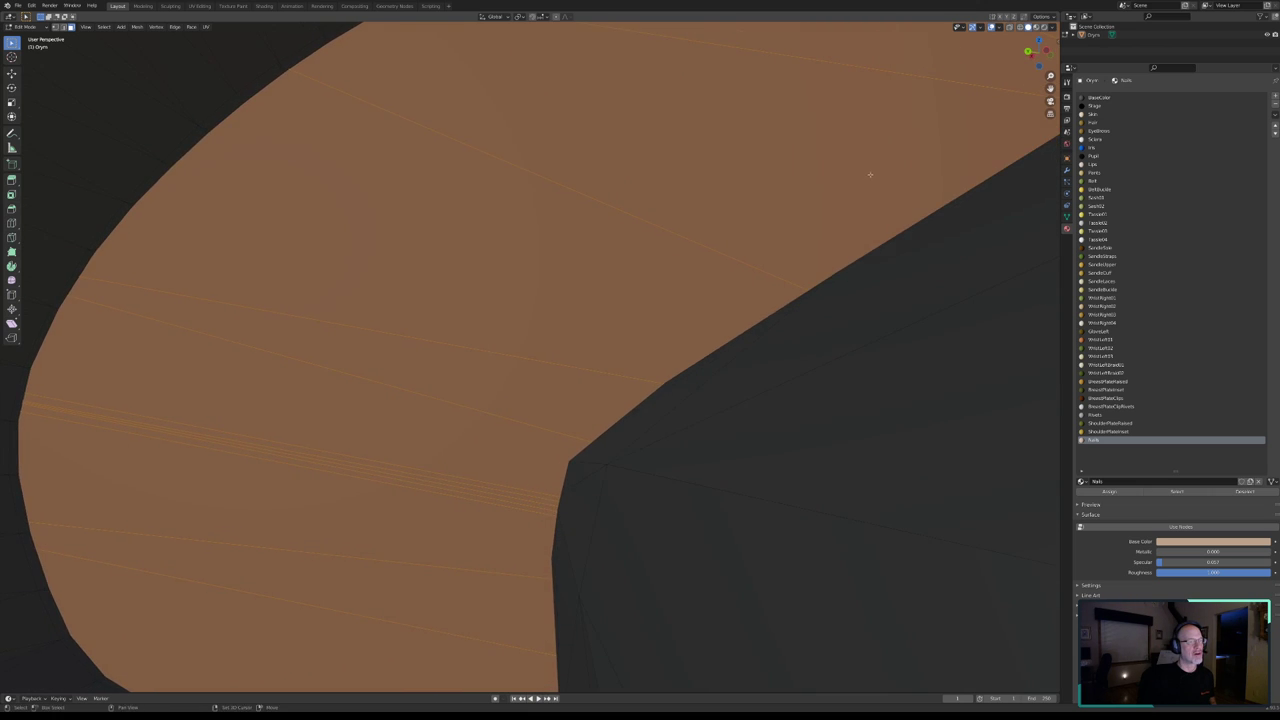
scroll(865, 200, up, 2)
middle_drag(854, 252, 836, 315)
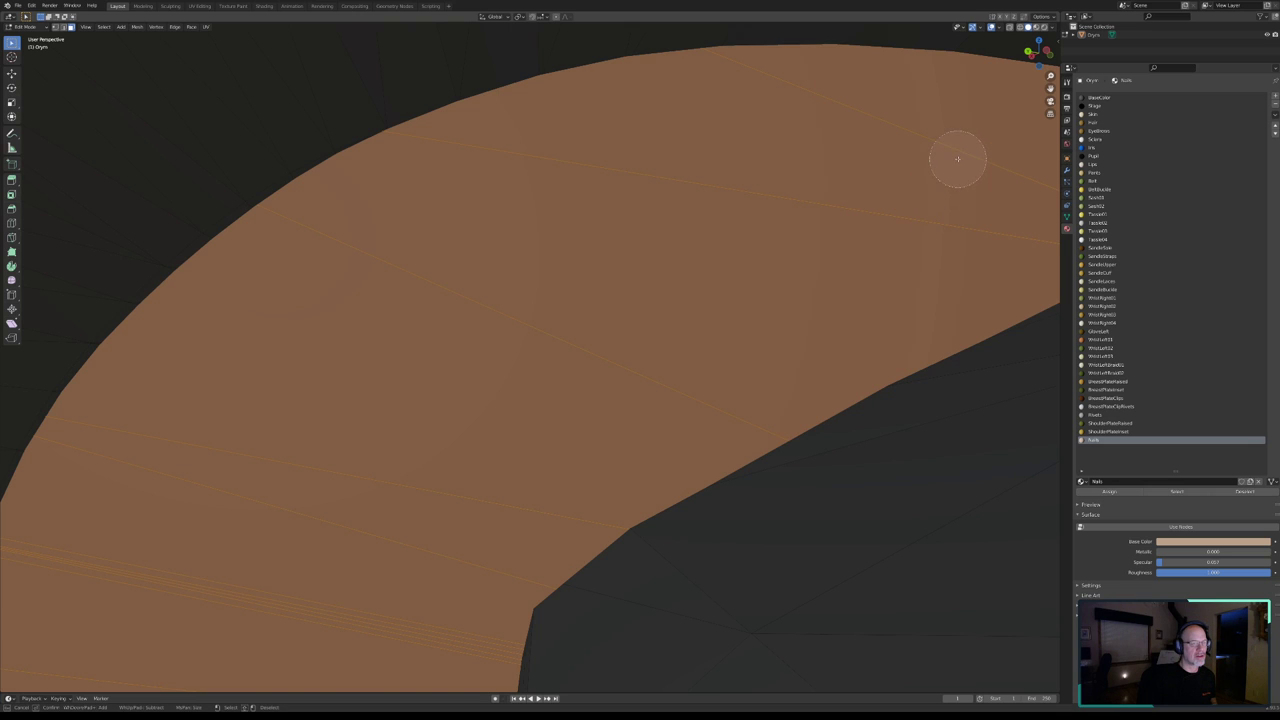
mouse_move(957, 158)
middle_down()
mouse_move(811, 249)
mouse_move(531, 477)
mouse_move(408, 614)
middle_up()
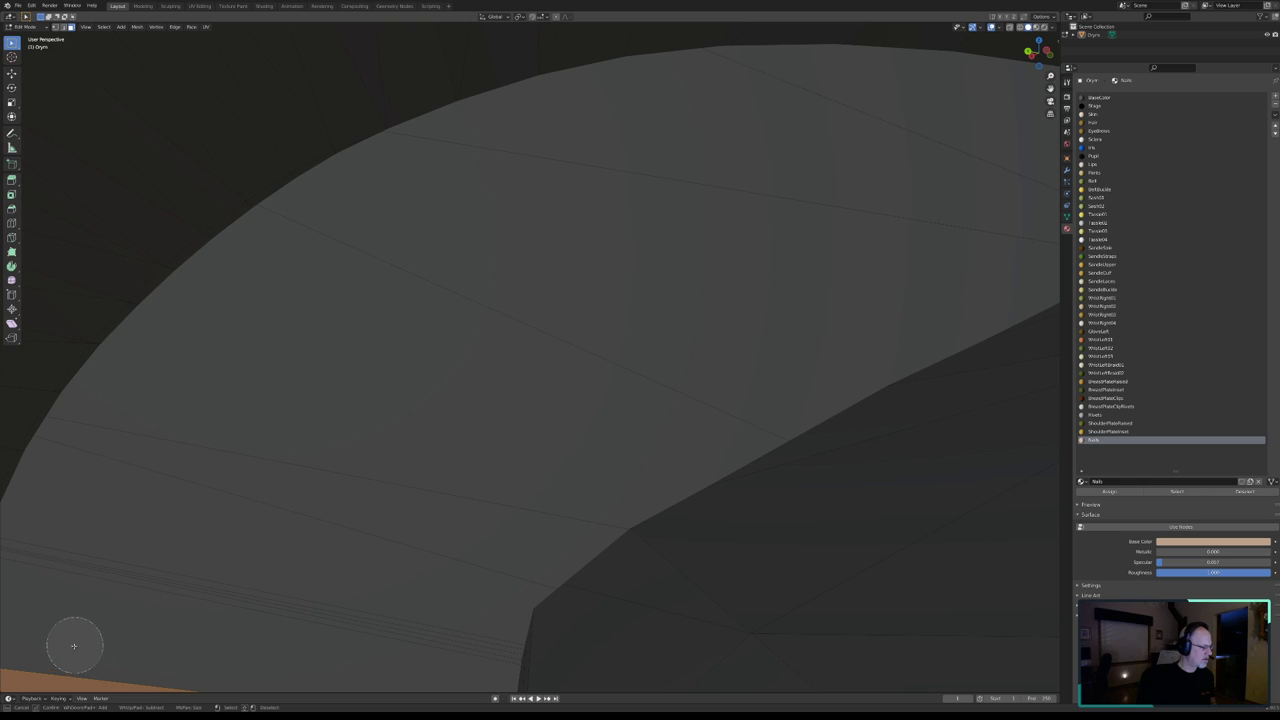
key(Escape)
- Circle-deselect more stray orange ornament faces, including the upper-right face
mouse_move(869, 266)
middle_down()
mouse_move(560, 311)
mouse_move(576, 316)
middle_up()
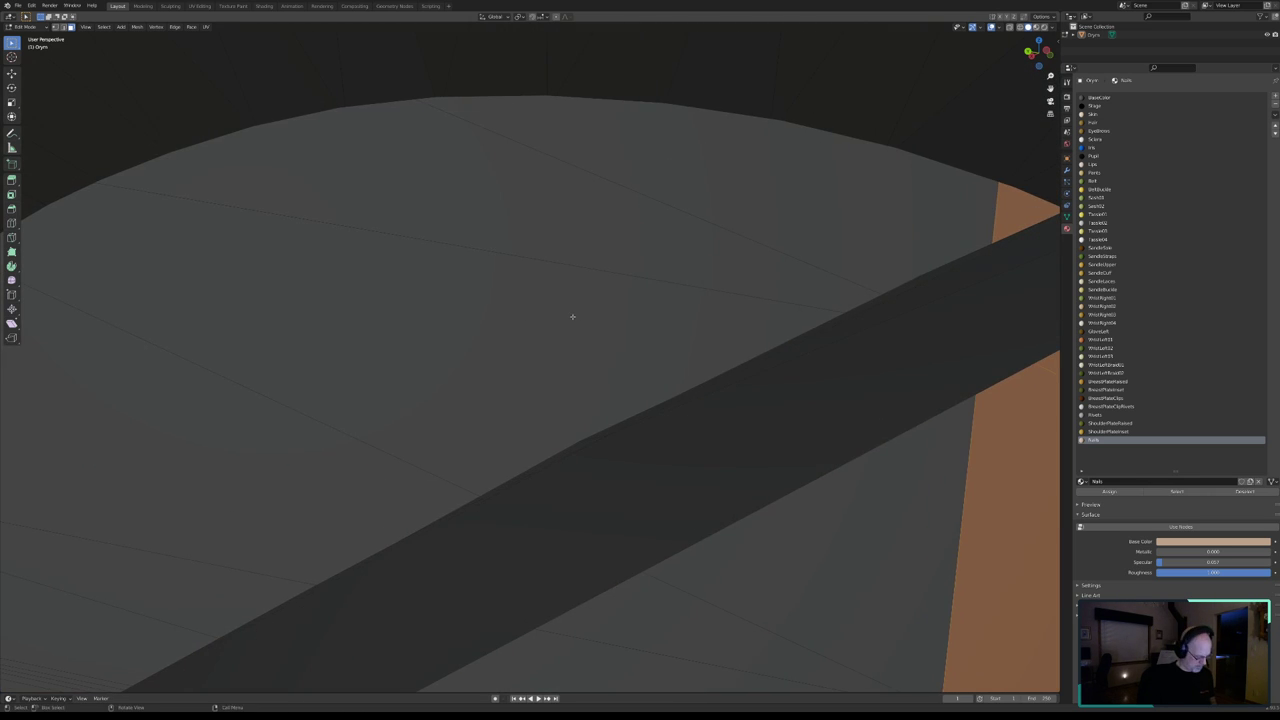
key(c)
mouse_move(1000, 223)
middle_down()
mouse_move(1006, 451)
mouse_move(1029, 399)
mouse_move(1006, 394)
middle_up()
key(Escape)
mouse_move(983, 451)
middle_down()
mouse_move(934, 477)
mouse_move(871, 434)
mouse_move(616, 37)
middle_up()
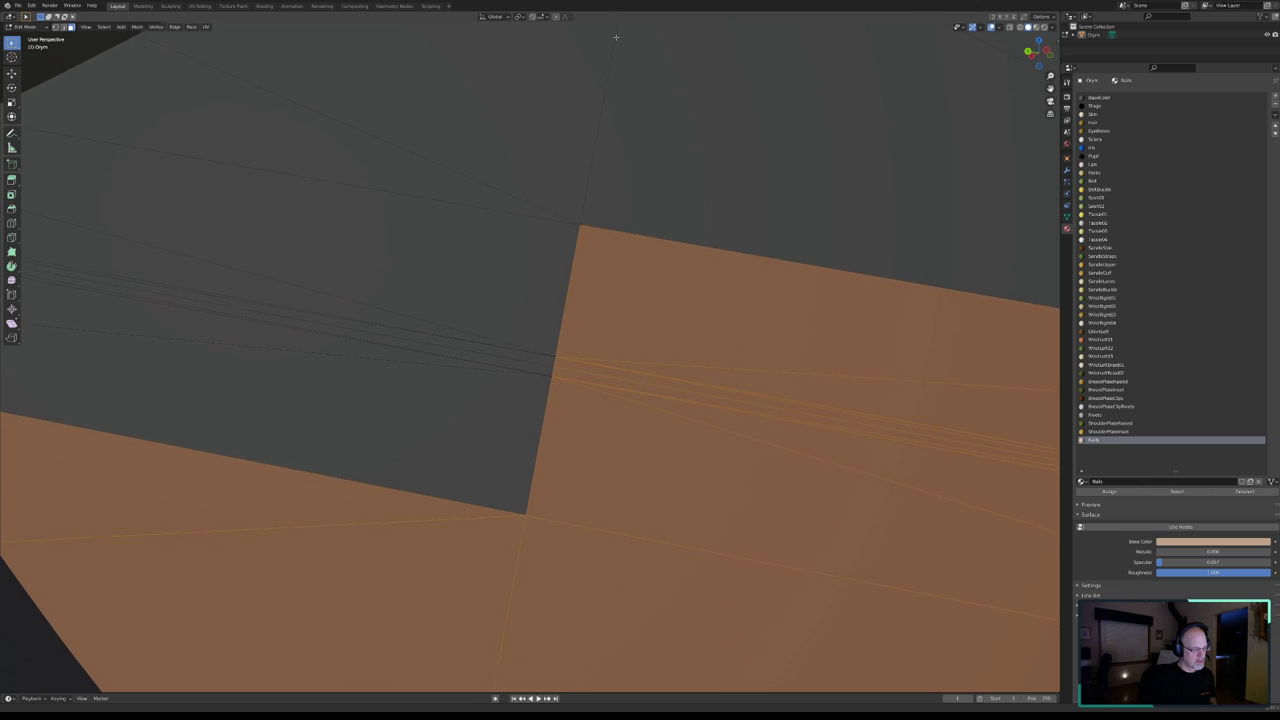
key(c)
mouse_move(574, 363)
middle_down()
mouse_move(559, 455)
mouse_move(409, 555)
middle_up()
key(Escape)
- Deselect the remaining orange faces in view and inspect the blade from below
mouse_move(697, 463)
middle_down()
mouse_move(869, 463)
mouse_move(635, 299)
mouse_move(543, 209)
mouse_move(480, 63)
mouse_move(483, 84)
mouse_move(613, 34)
middle_up()
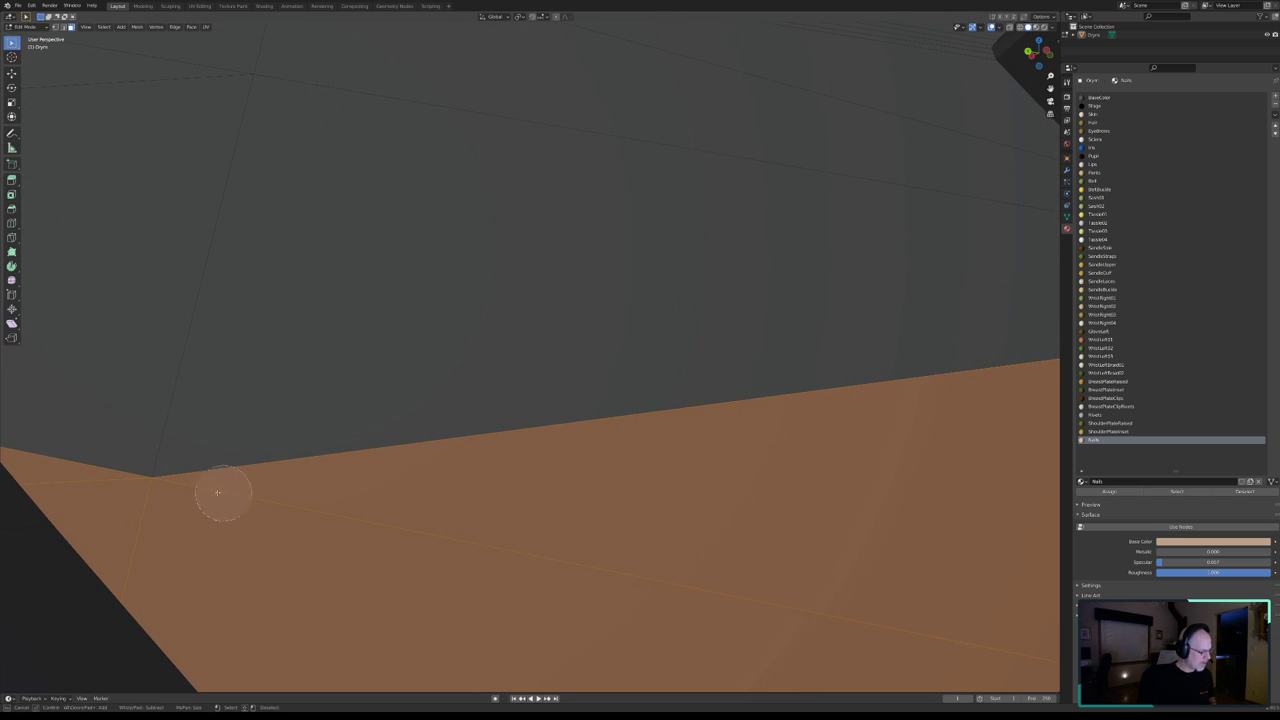
middle_drag(149, 466, 614, 486)
key(Escape)
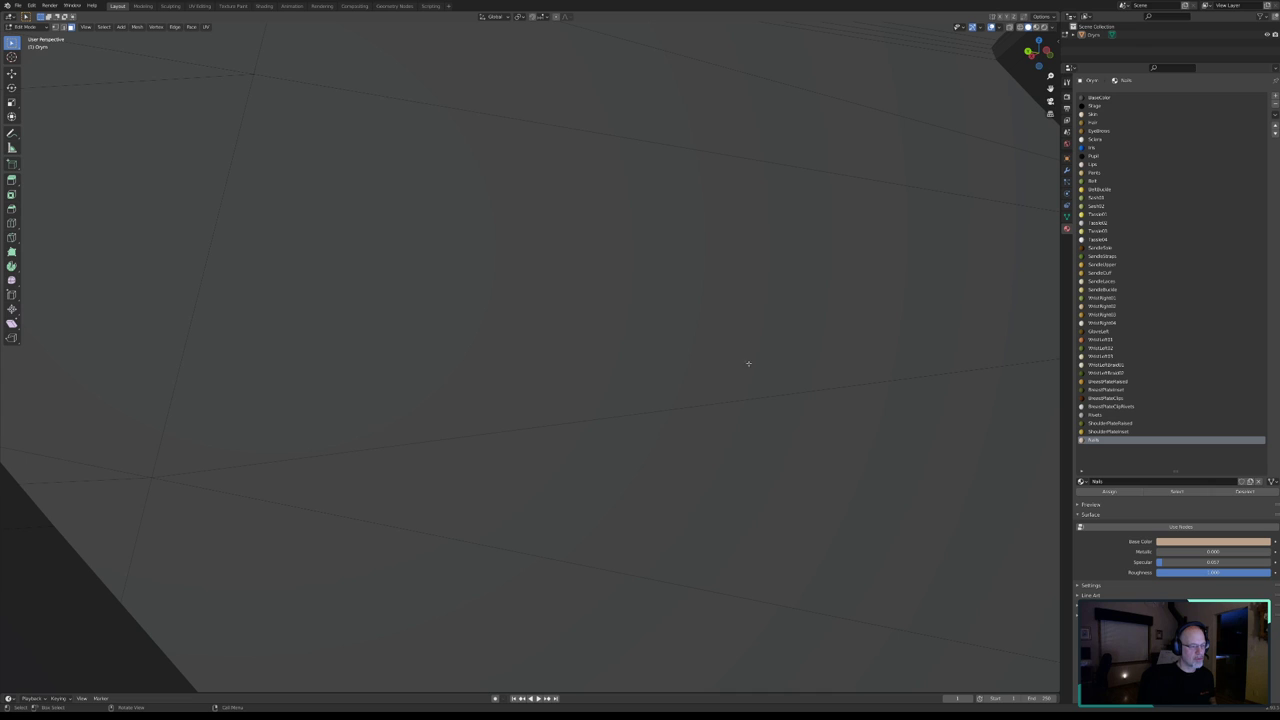
scroll(533, 336, down, 2)
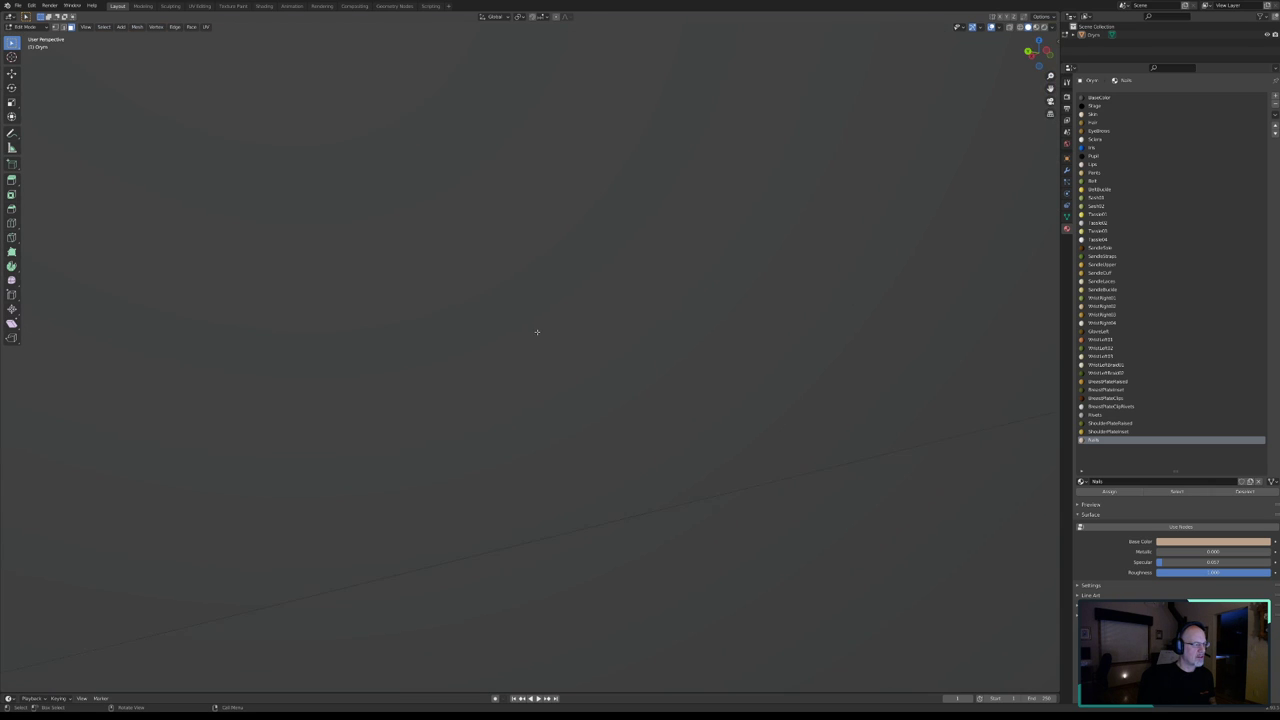
scroll(533, 336, down, 3)
scroll(533, 336, down, 3)
scroll(424, 341, down, 3)
mouse_move(424, 341)
middle_down()
mouse_move(477, 309)
mouse_move(563, 317)
mouse_move(564, 341)
middle_up()
scroll(563, 325, up, 3)
scroll(567, 337, down, 3)
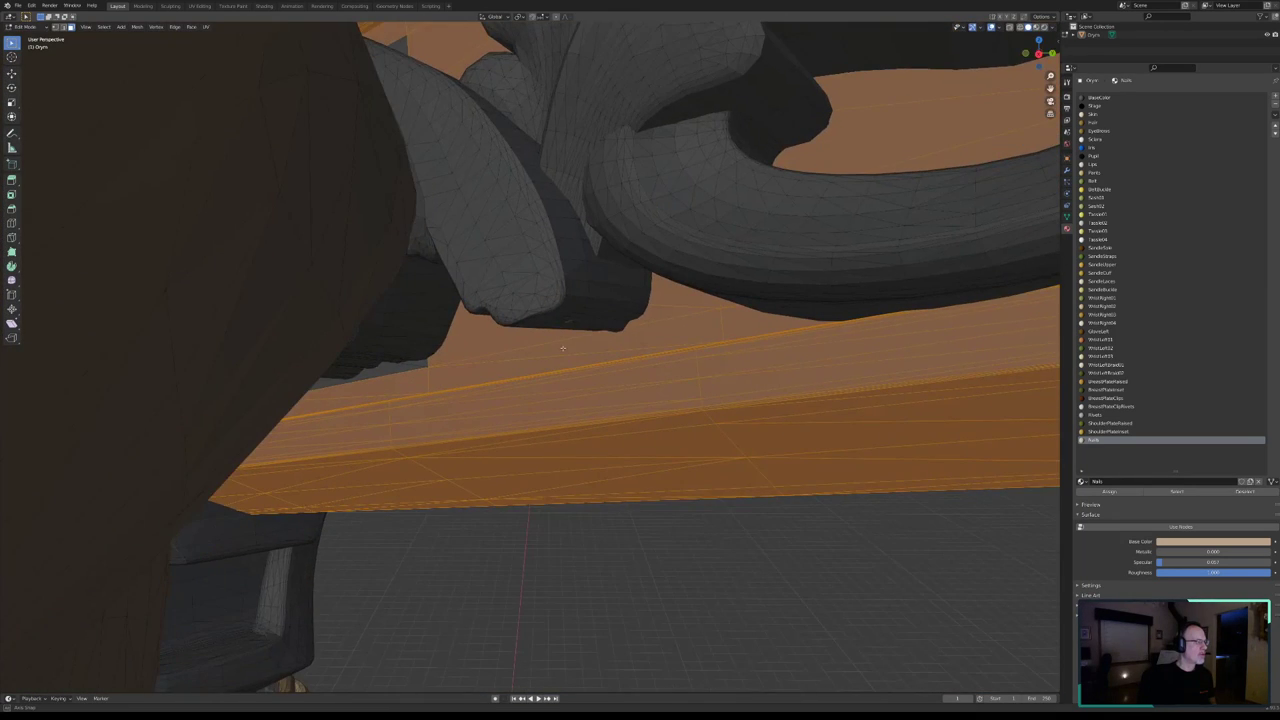
- Circle-deselect the faces just above the blade and on the upper ornament
scroll(562, 345, down, 2)
key(c)
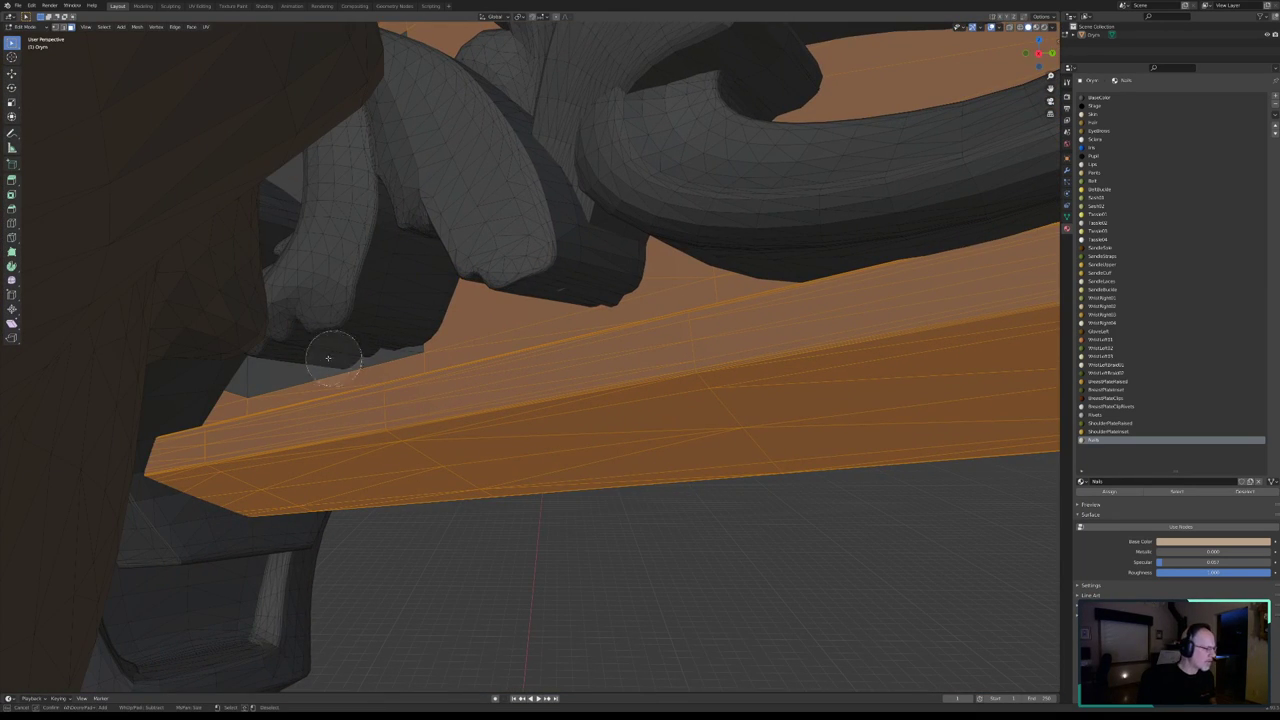
middle_drag(205, 392, 490, 289)
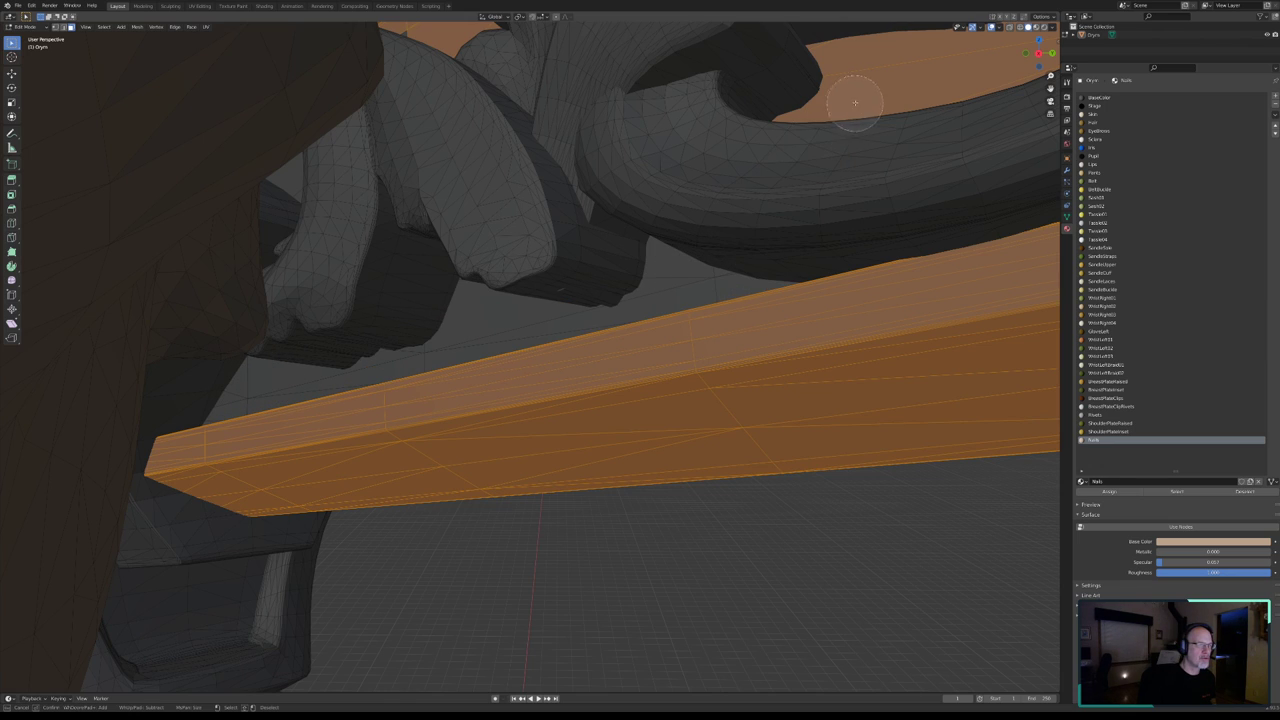
middle_drag(855, 102, 843, 70)
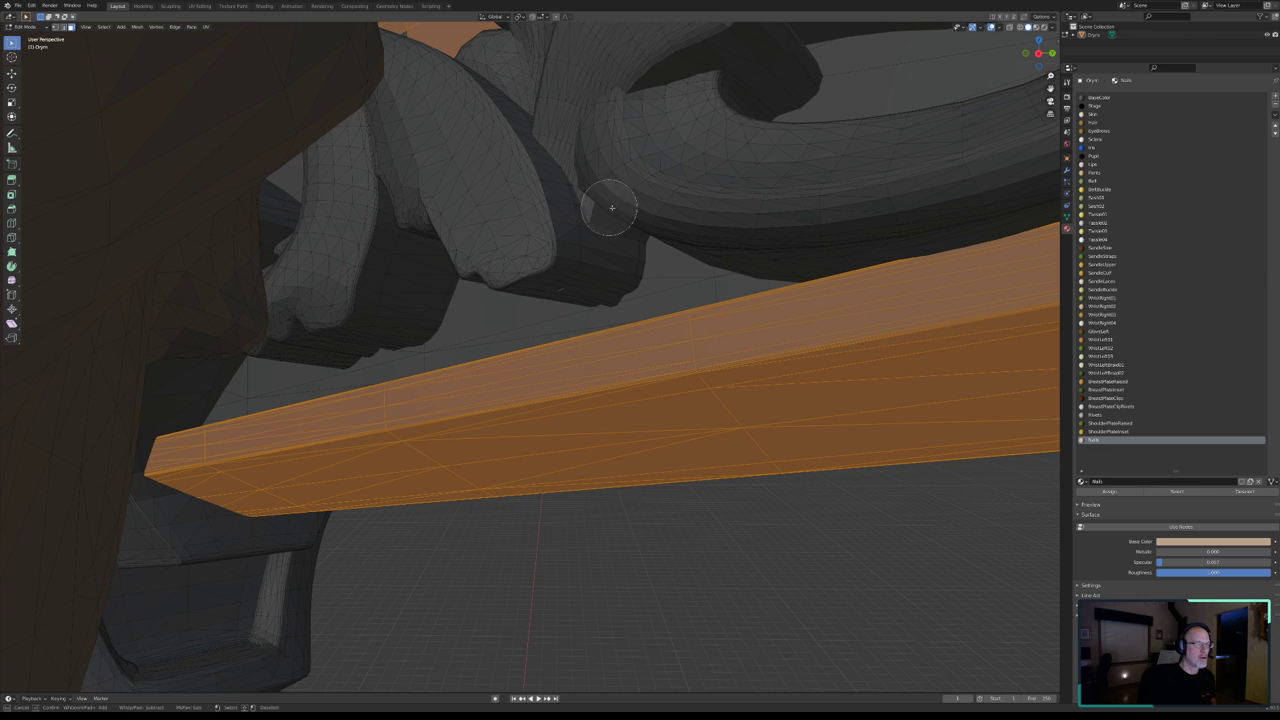
key(Escape)
- Deselect the orange patch on the leaf ornament's dark block and the strip beneath it
mouse_move(611, 207)
middle_down()
mouse_move(466, 237)
mouse_move(424, 262)
mouse_move(449, 235)
middle_up()
mouse_move(578, 147)
middle_down()
mouse_move(551, 349)
mouse_move(512, 427)
middle_up()
key(c)
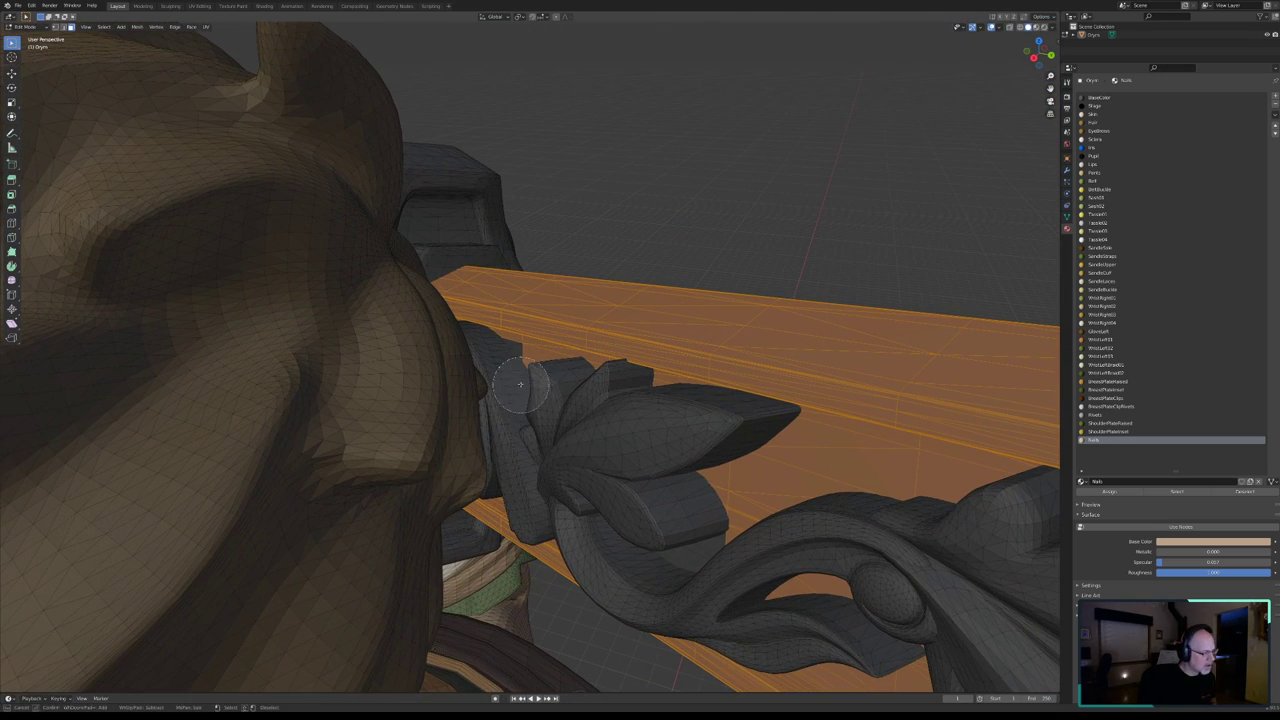
mouse_move(522, 369)
middle_down()
mouse_move(660, 400)
mouse_move(735, 522)
middle_up()
mouse_move(791, 486)
middle_down()
mouse_move(871, 457)
mouse_move(889, 473)
middle_up()
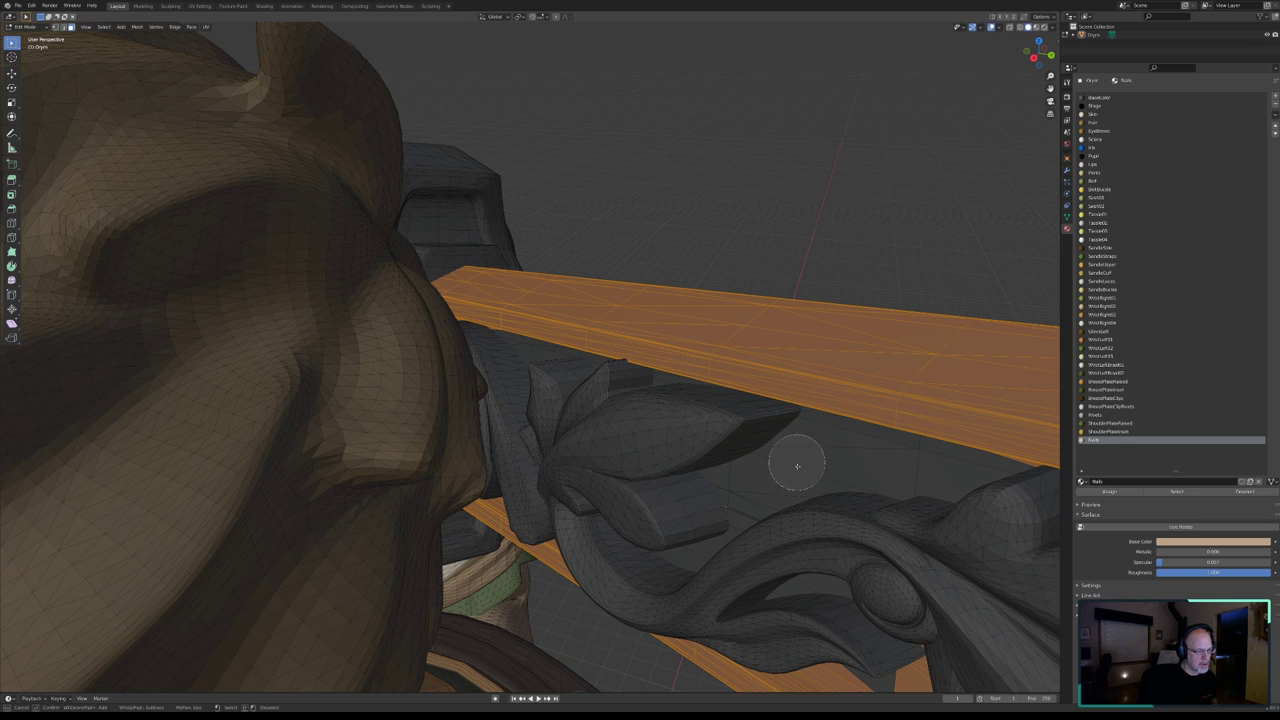
right_click(738, 558)
middle_drag(737, 558, 600, 420)
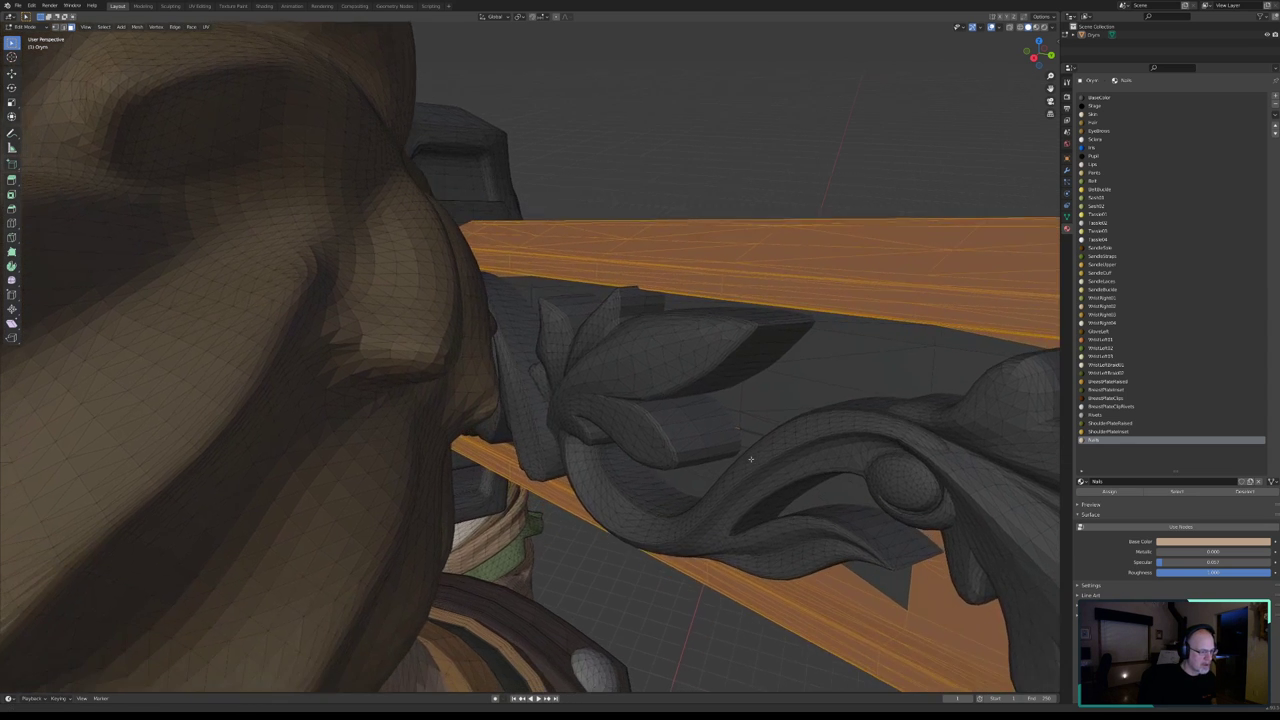
scroll(580, 330, up, 3)
scroll(580, 330, up, 2)
mouse_move(580, 330)
middle_down()
mouse_move(514, 314)
mouse_move(600, 363)
middle_up()
scroll(611, 340, up, 3)
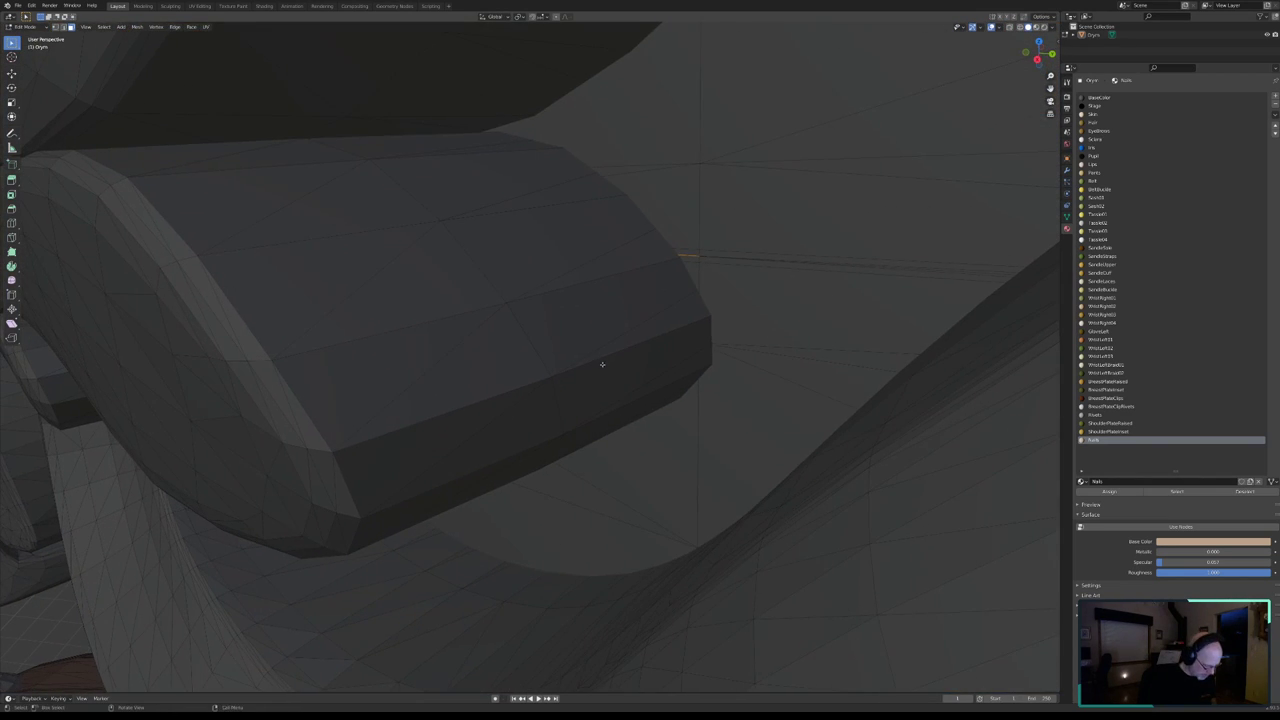
key(c)
key(Escape)
scroll(626, 283, down, 5)
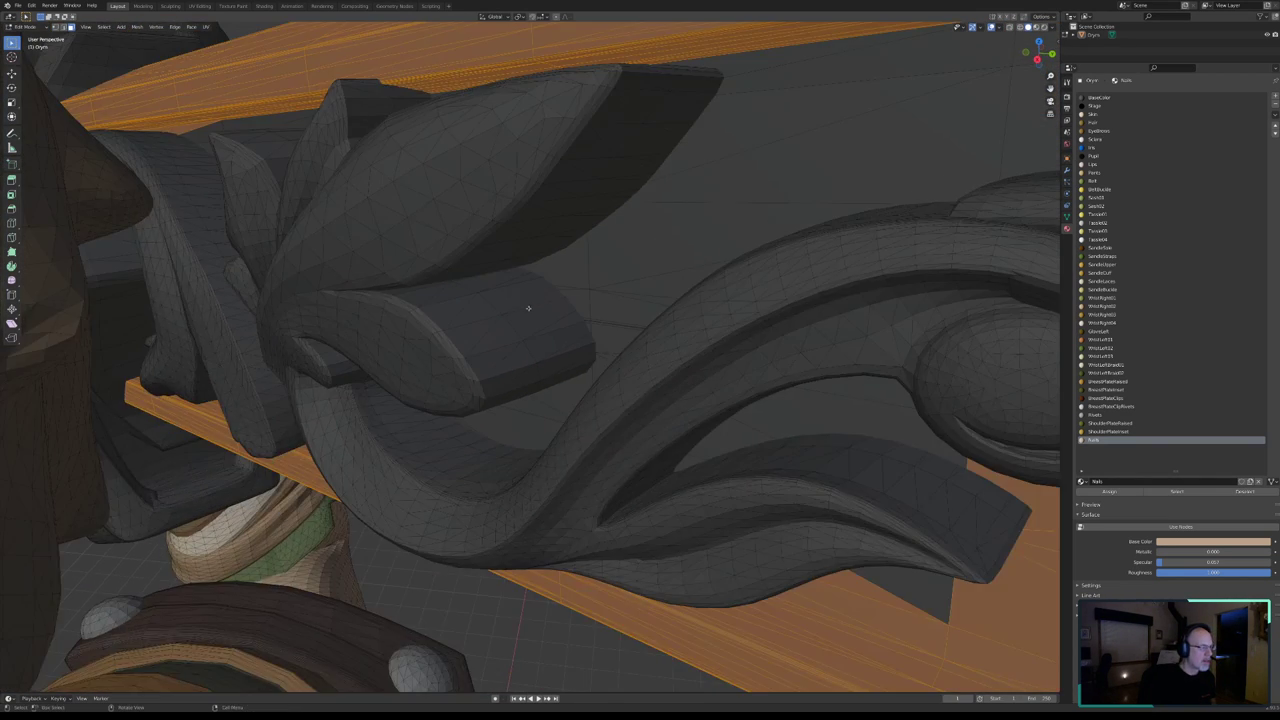
mouse_move(626, 283)
middle_down()
mouse_move(420, 300)
mouse_move(475, 458)
middle_up()
scroll(433, 295, up, 2)
scroll(433, 295, down, 3)
scroll(419, 307, up, 3)
scroll(419, 307, down, 3)
scroll(475, 453, up, 3)
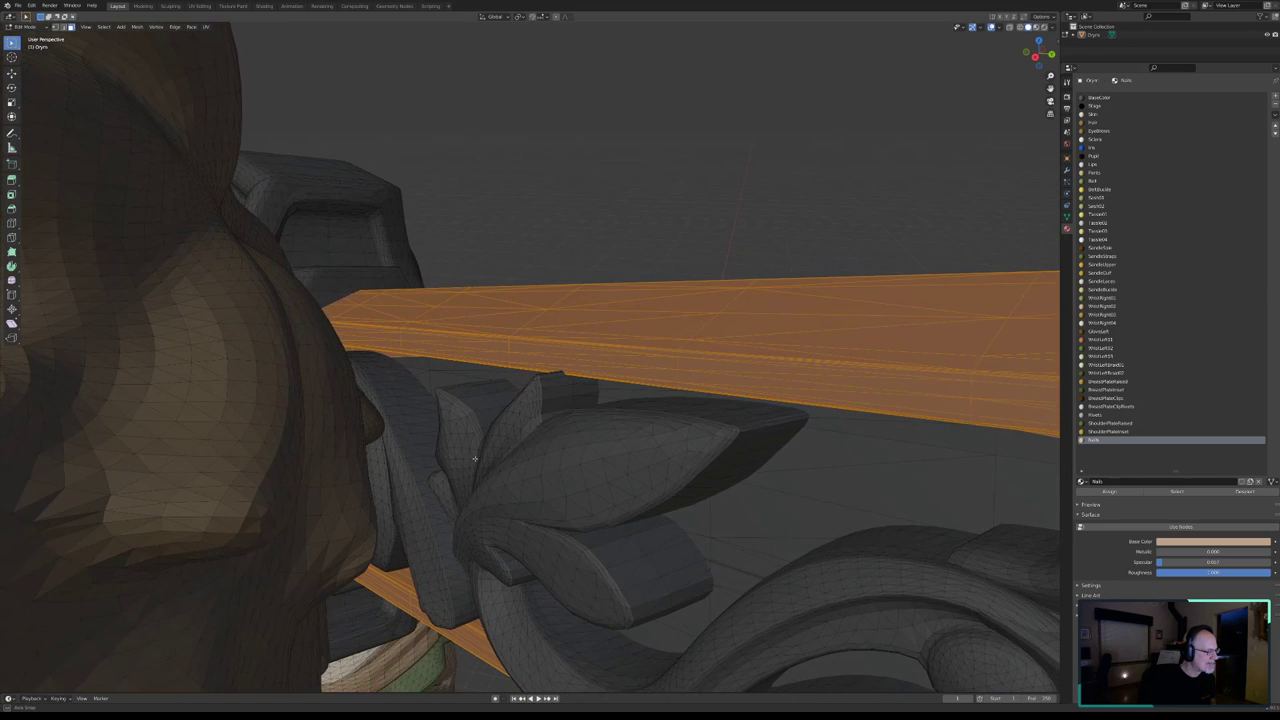
key(c)
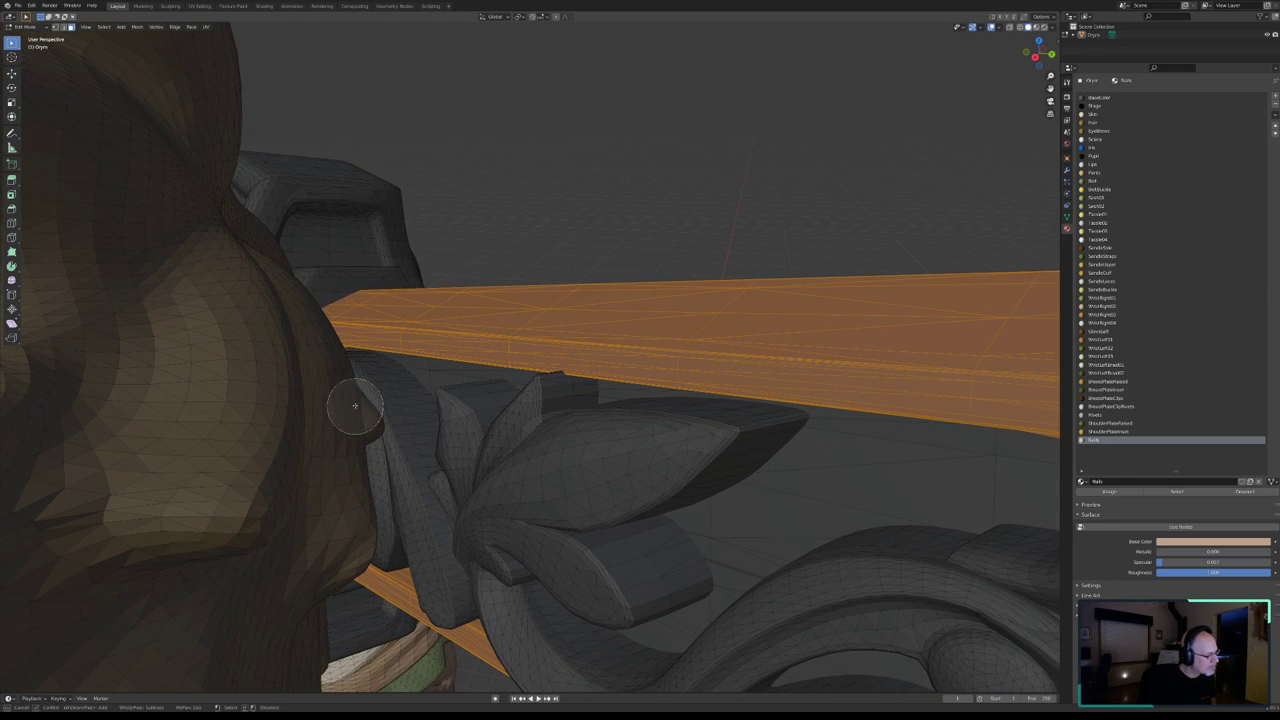
right_click(355, 405)
mouse_move(355, 405)
middle_down()
mouse_move(371, 403)
mouse_move(390, 434)
mouse_move(491, 456)
mouse_move(443, 349)
mouse_move(435, 359)
middle_up()
right_click(340, 377)
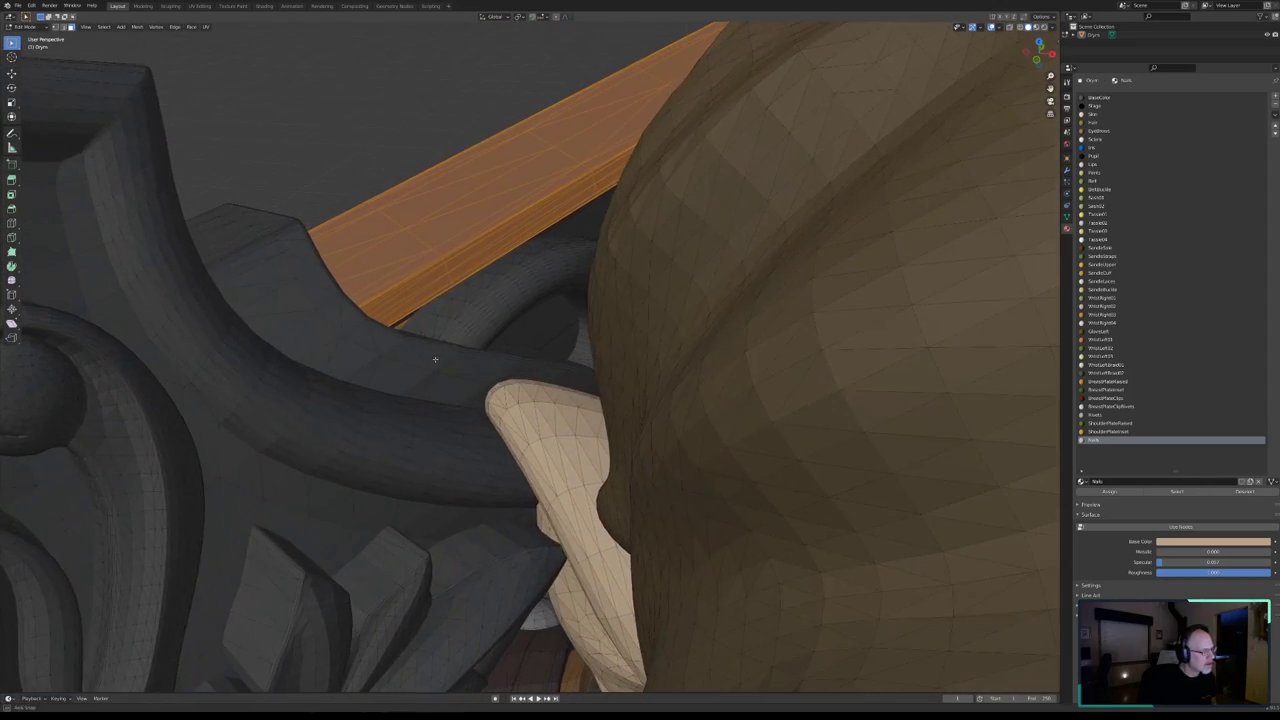
key(c)
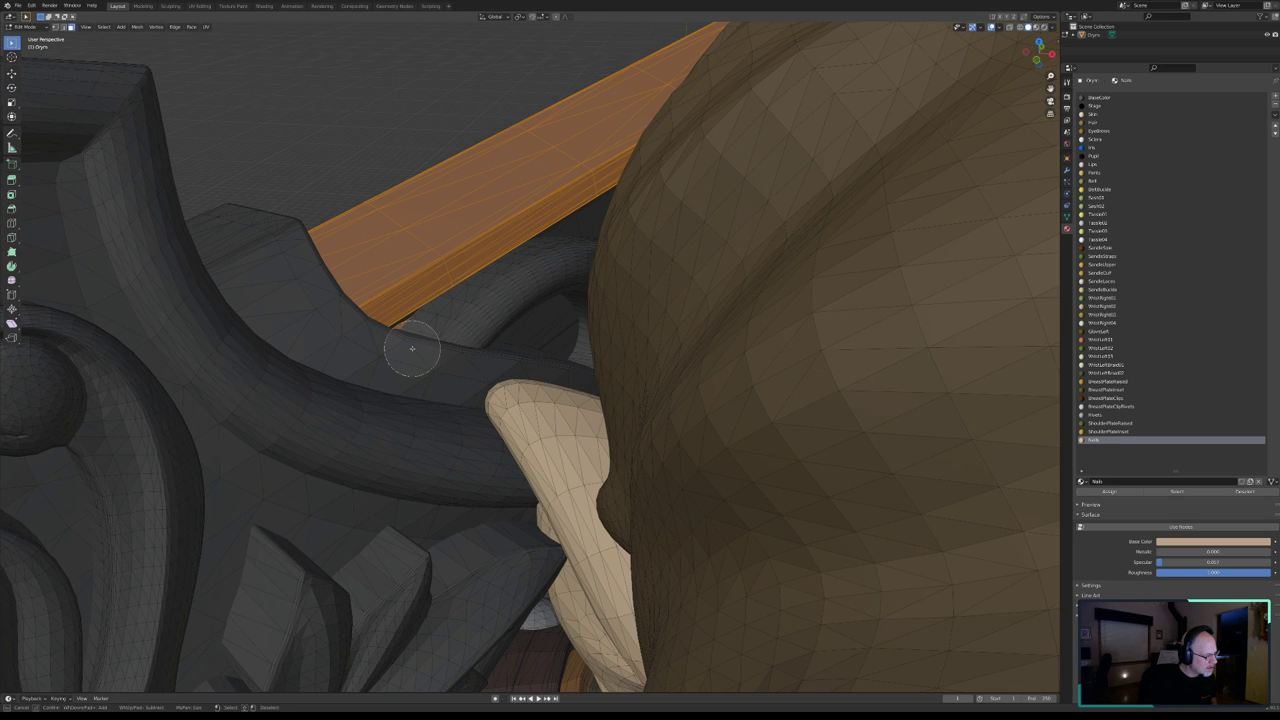
right_click(420, 355)
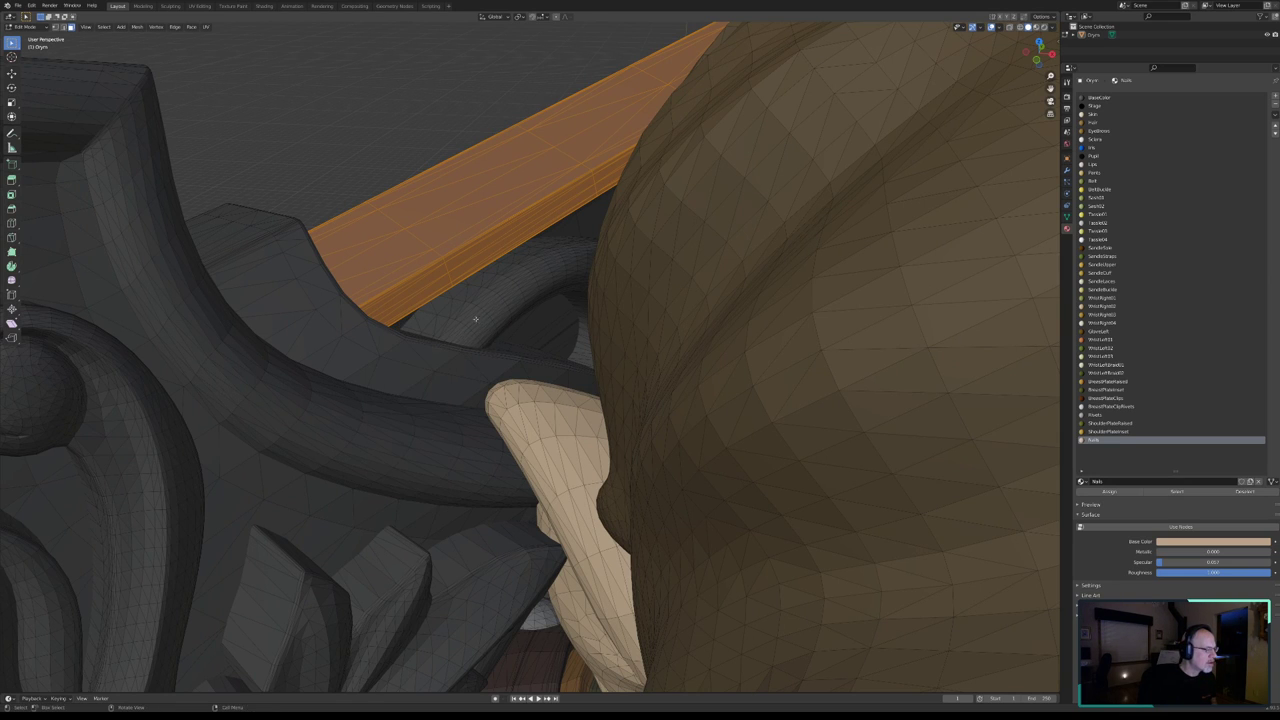
mouse_move(440, 340)
middle_down()
mouse_move(444, 350)
mouse_move(423, 309)
mouse_move(637, 506)
mouse_move(560, 517)
mouse_move(537, 494)
middle_up()
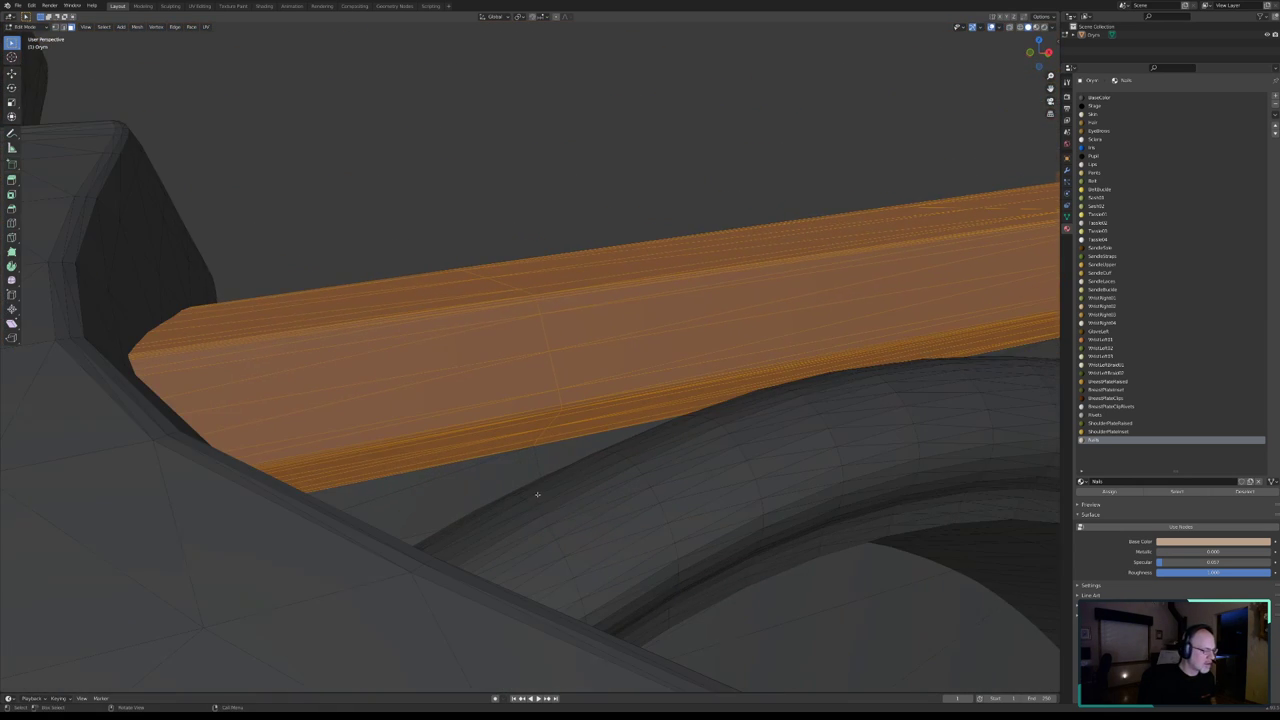
- Circle-deselect the stray orange faces beside the curved dark ornament, keeping the blade selected
mouse_move(643, 481)
middle_down()
mouse_move(823, 486)
mouse_move(224, 497)
middle_up()
scroll(224, 497, up, 2)
scroll(237, 491, up, 3)
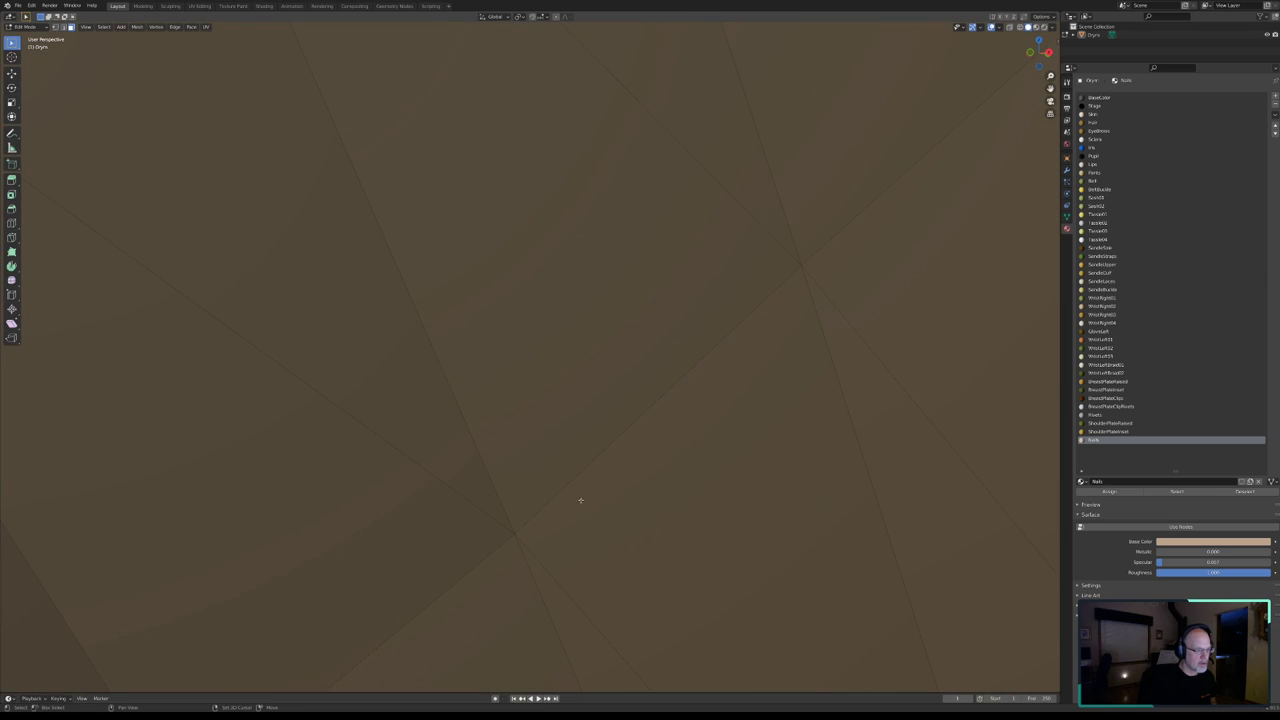
scroll(643, 494, down, 3)
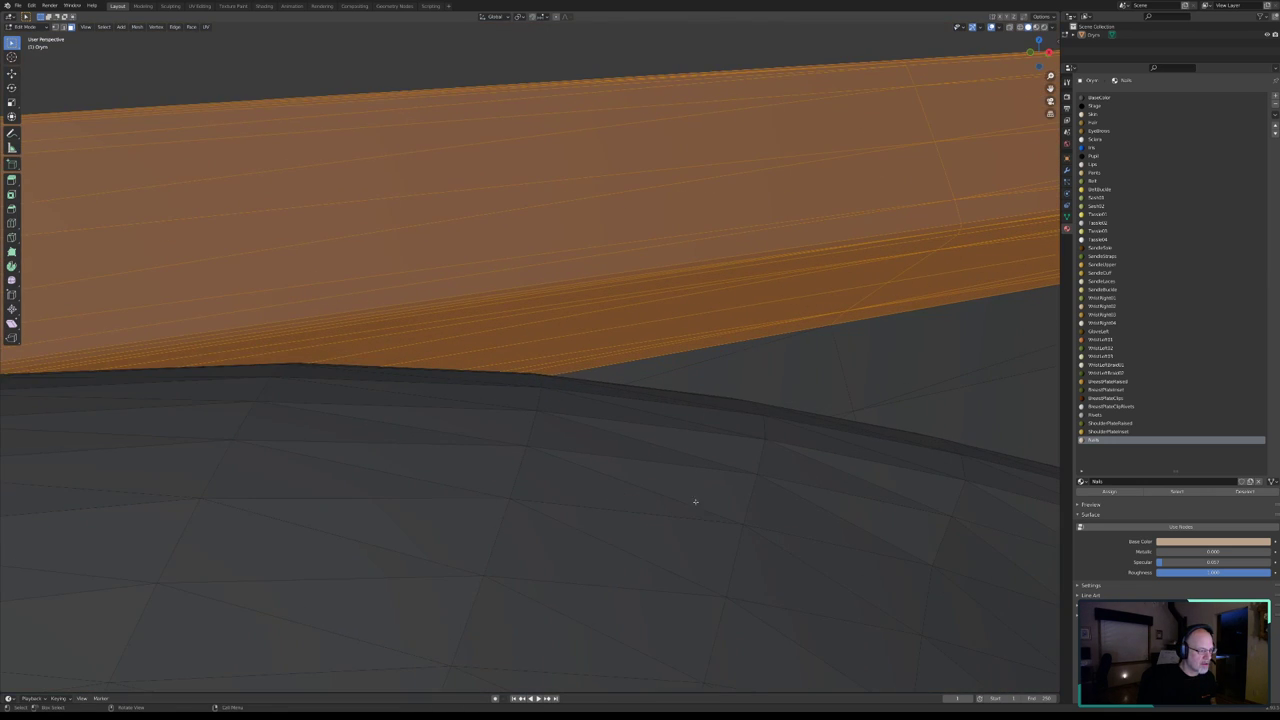
mouse_move(694, 500)
middle_down()
mouse_move(520, 506)
mouse_move(525, 515)
middle_up()
scroll(534, 491, up, 1)
middle_drag(815, 464, 380, 477)
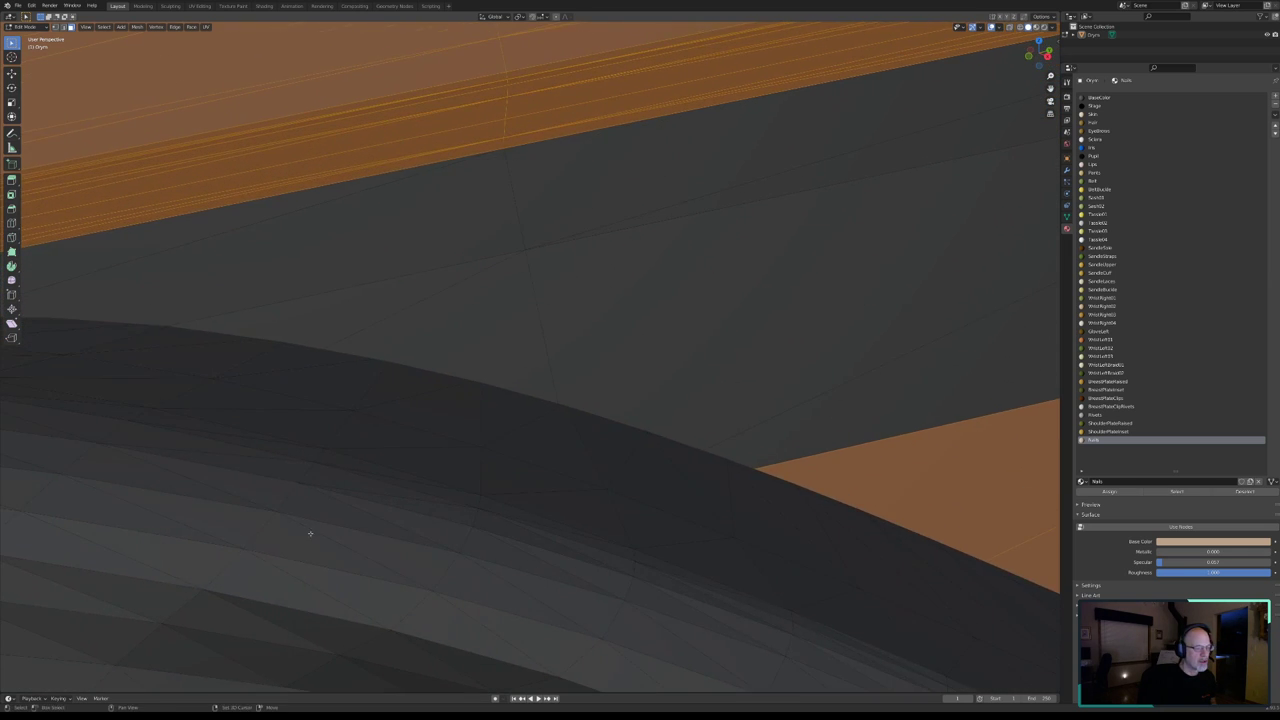
scroll(920, 323, up, 3)
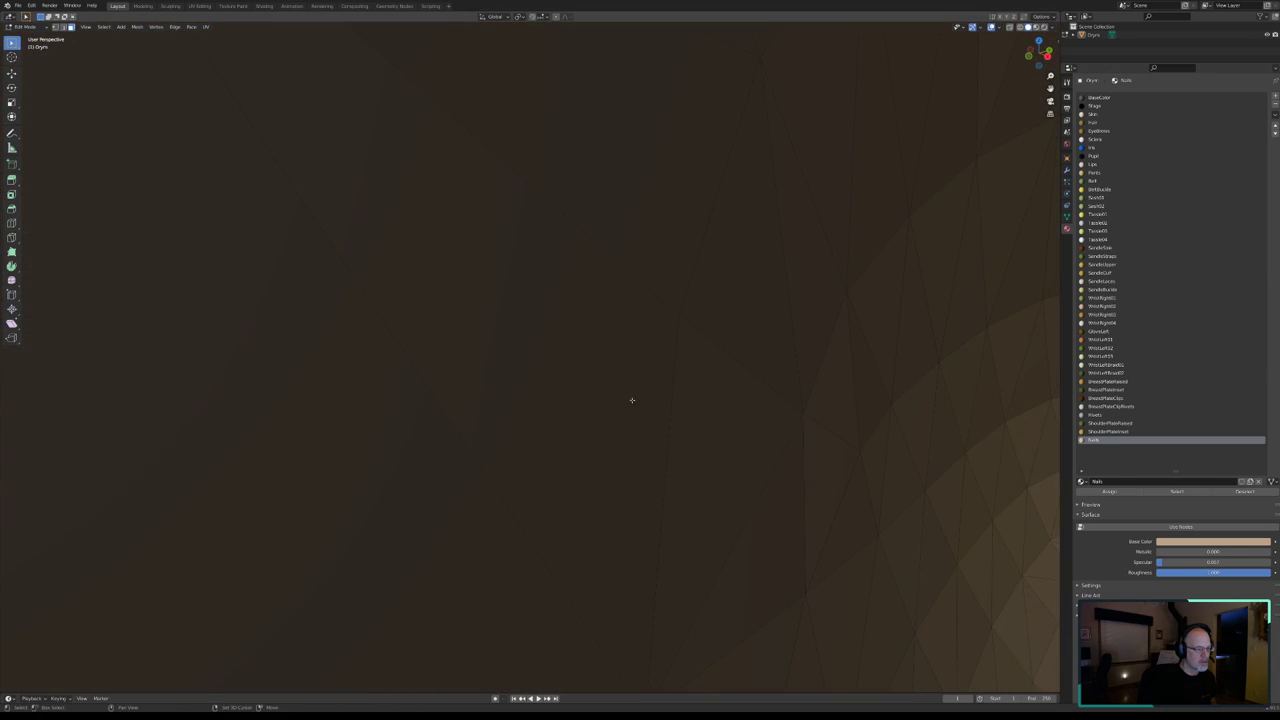
scroll(632, 400, down, 4)
key(c)
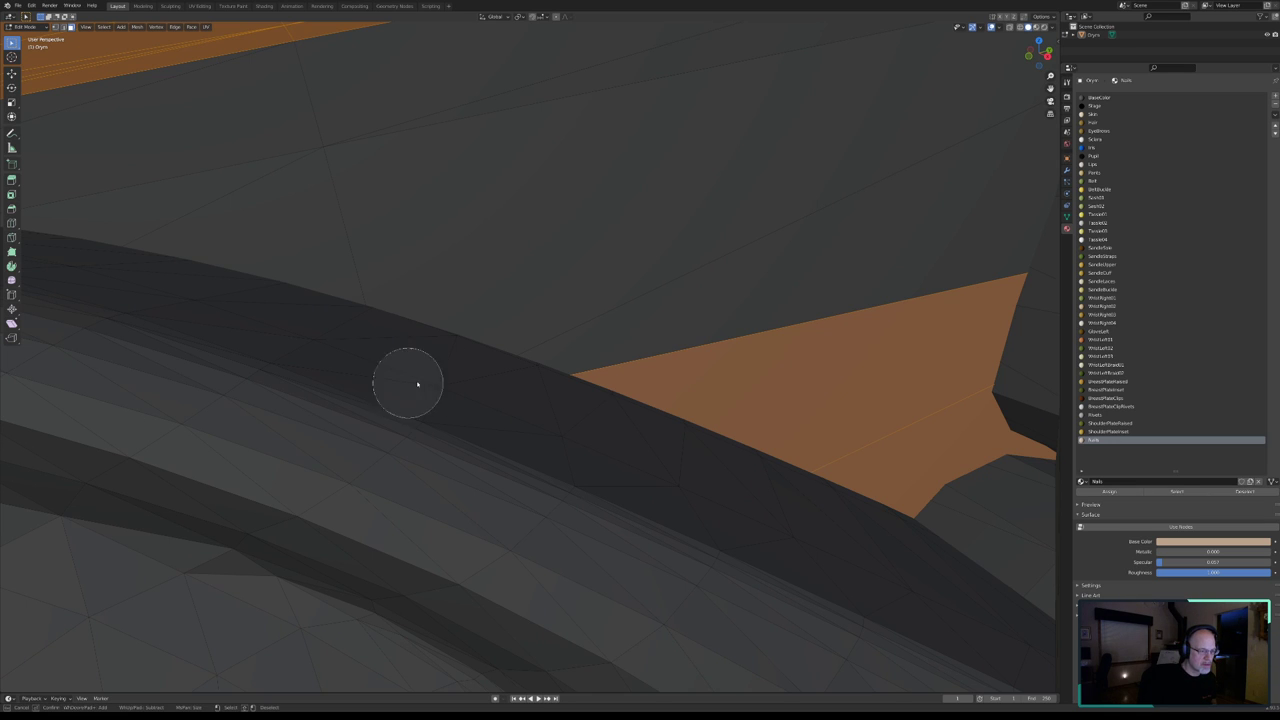
middle_drag(860, 357, 966, 463)
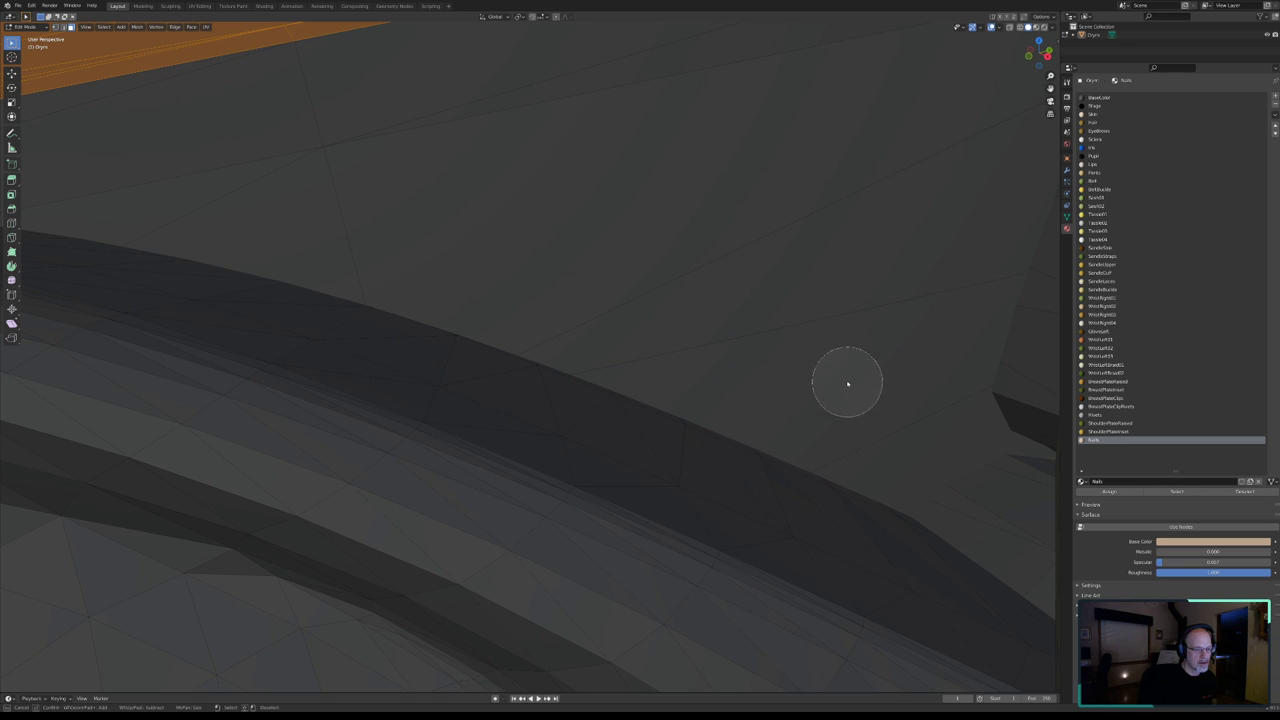
right_click(798, 357)
- Orbit around the hilt mesh to inspect it from new angles
middle_drag(815, 269, 257, 480)
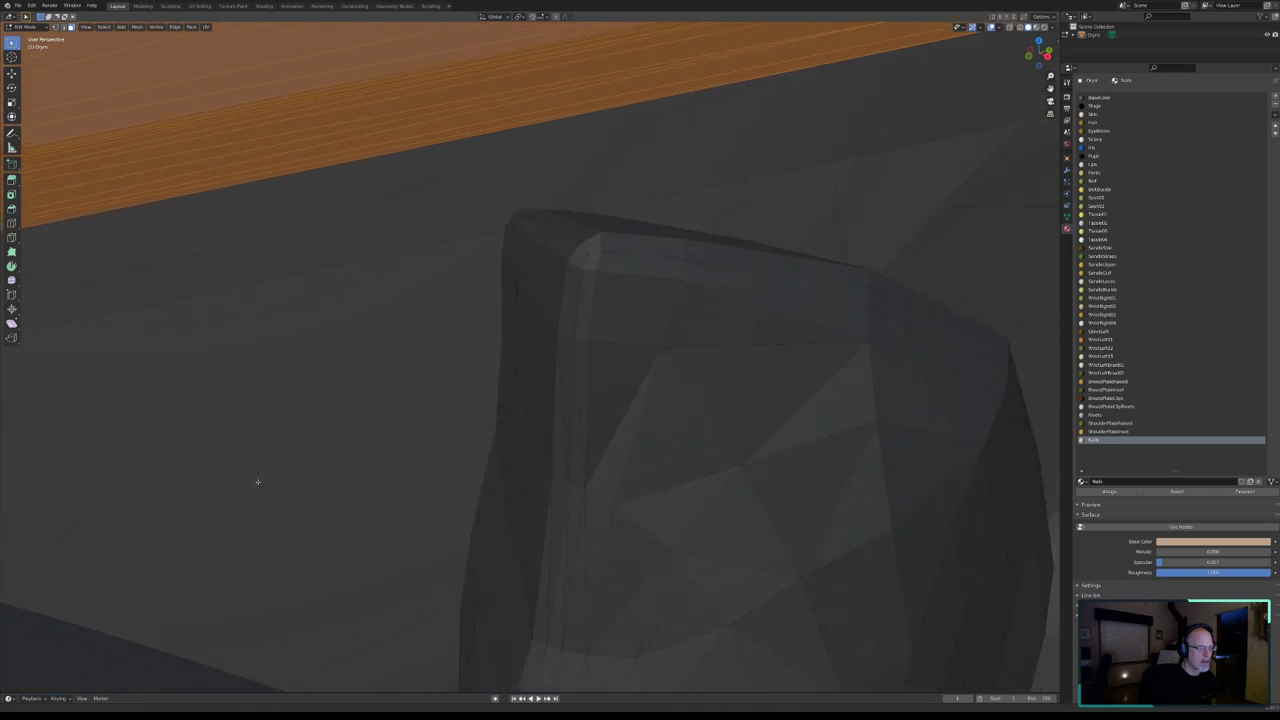
mouse_move(629, 343)
middle_down()
mouse_move(128, 291)
mouse_move(500, 471)
mouse_move(189, 200)
middle_up()
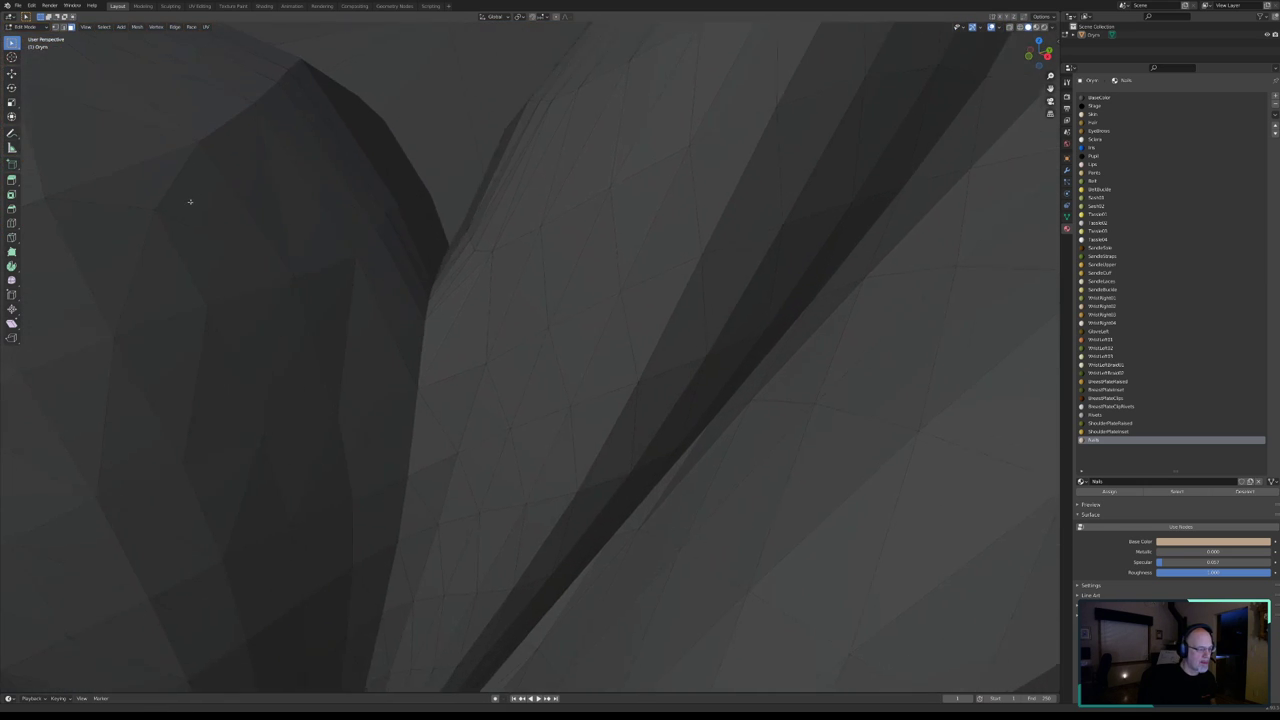
mouse_move(526, 414)
middle_down()
mouse_move(242, 219)
mouse_move(400, 477)
mouse_move(335, 282)
middle_up()
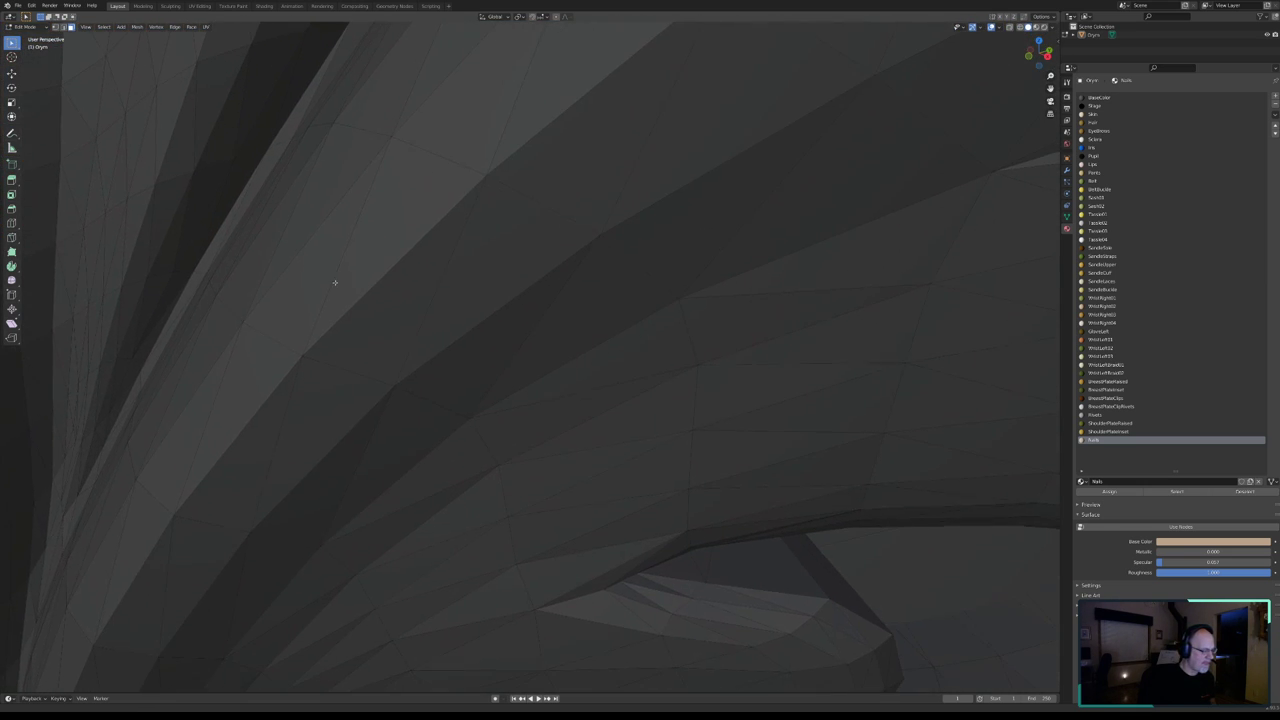
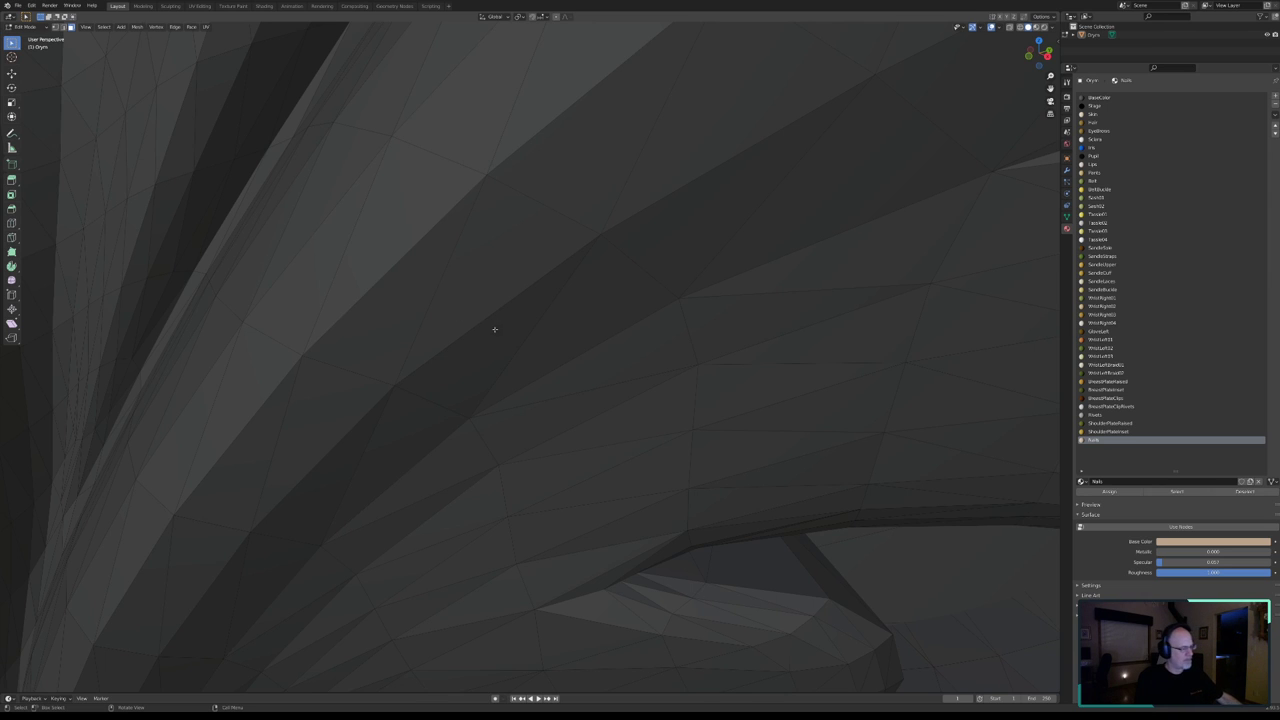
- Frame the carved blade and circle-deselect the recessed plate faces beside the leaf carving
scroll(600, 346, up, 3)
scroll(594, 349, up, 2)
scroll(580, 380, up, 2)
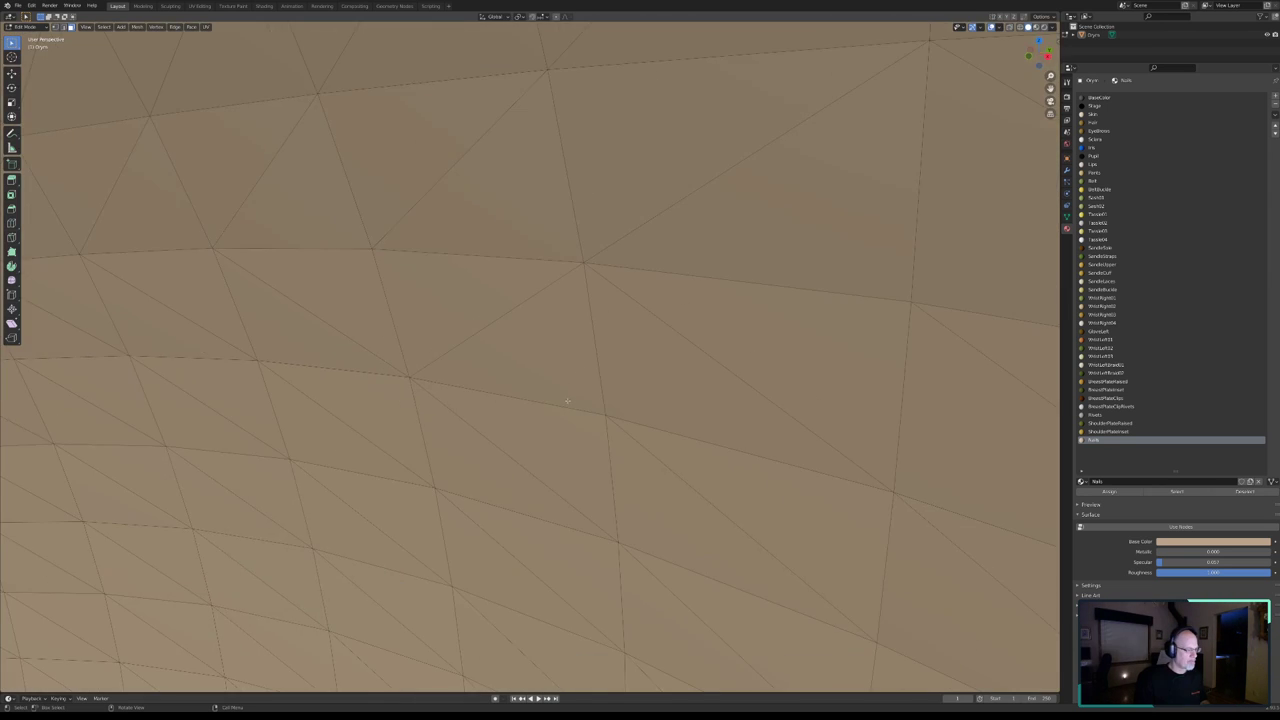
scroll(560, 420, up, 2)
scroll(558, 425, down, 3)
scroll(557, 429, down, 2)
scroll(558, 433, down, 3)
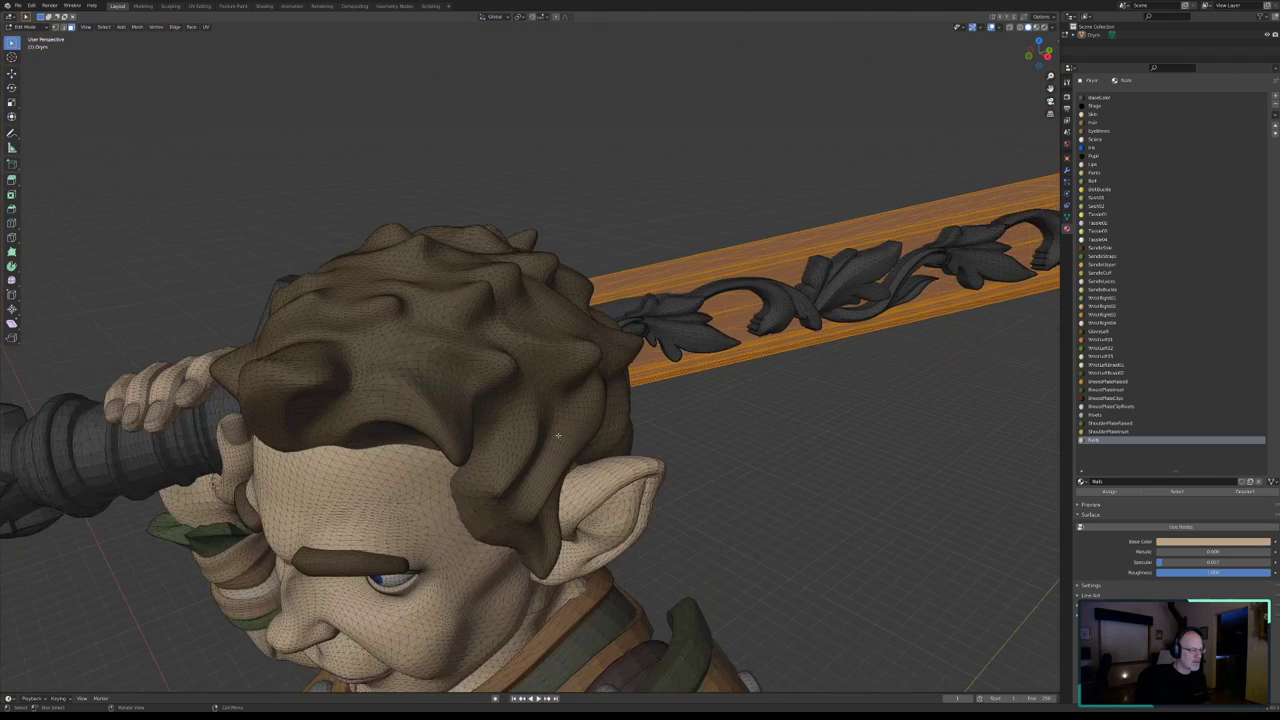
middle_drag(728, 409, 379, 536)
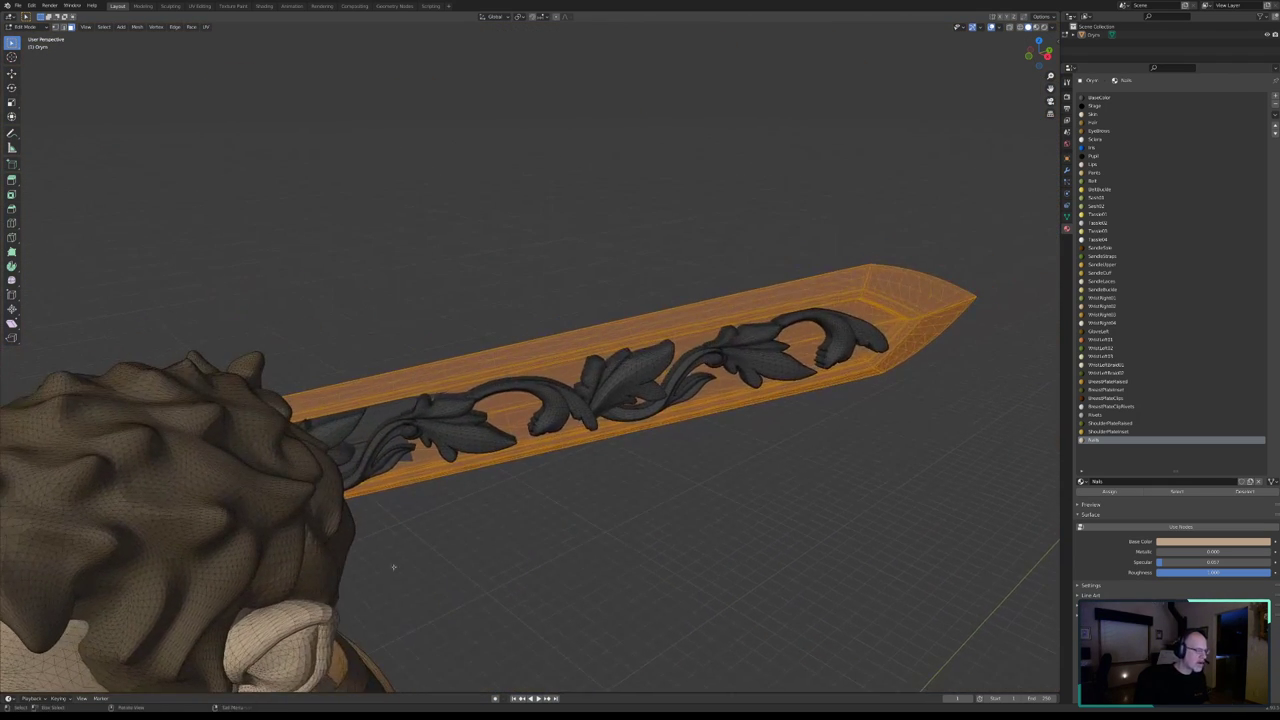
scroll(379, 536, up, 2)
scroll(375, 520, up, 2)
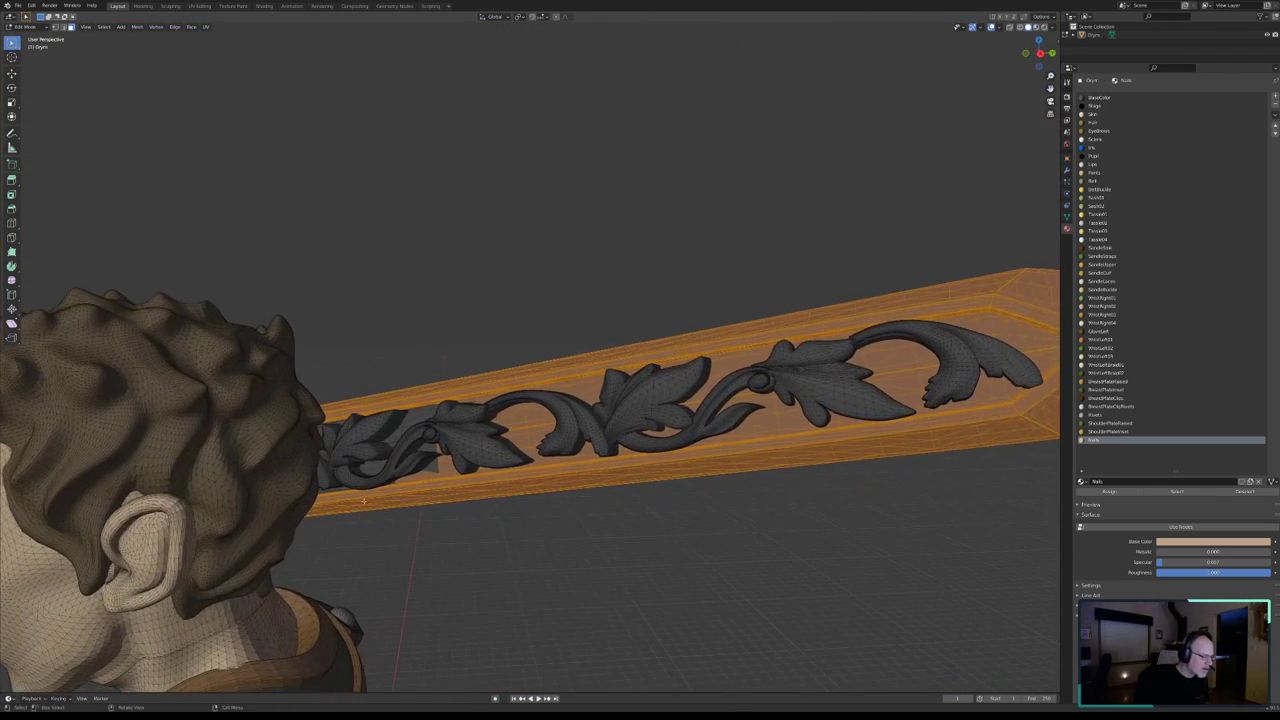
scroll(370, 500, up, 2)
scroll(364, 483, up, 2)
shift+middle_drag(364, 484, 420, 425)
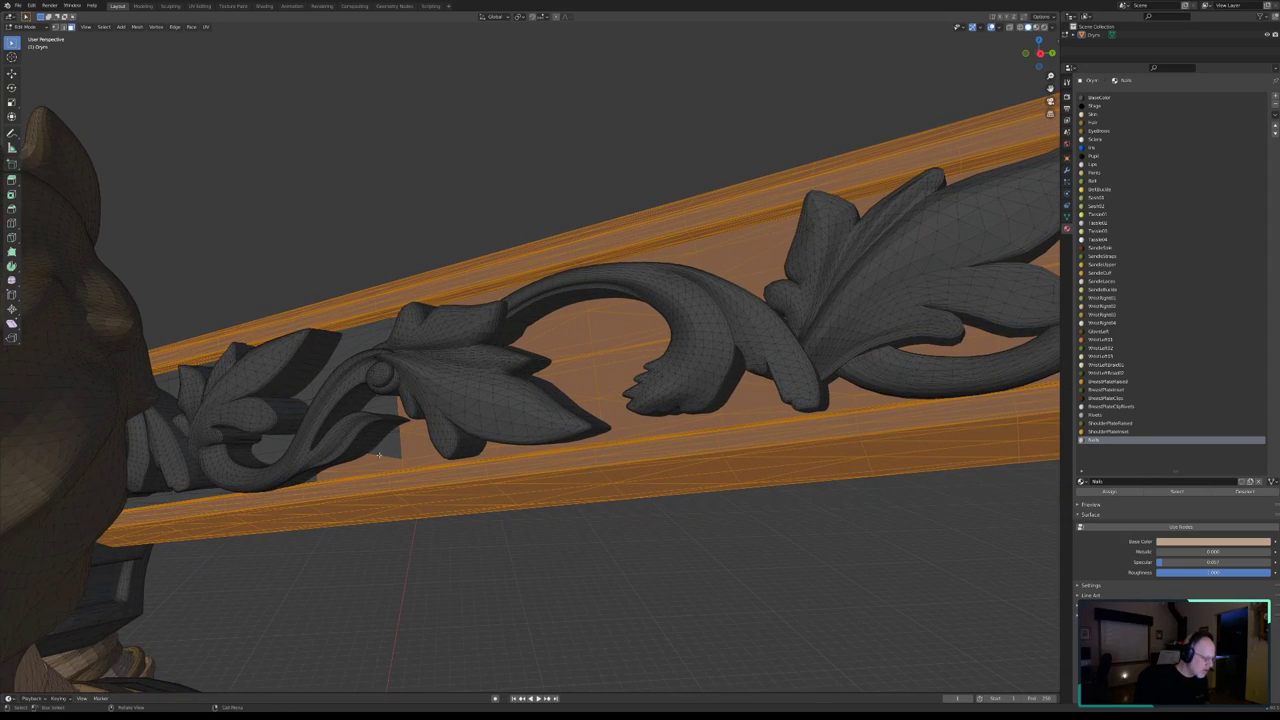
key(c)
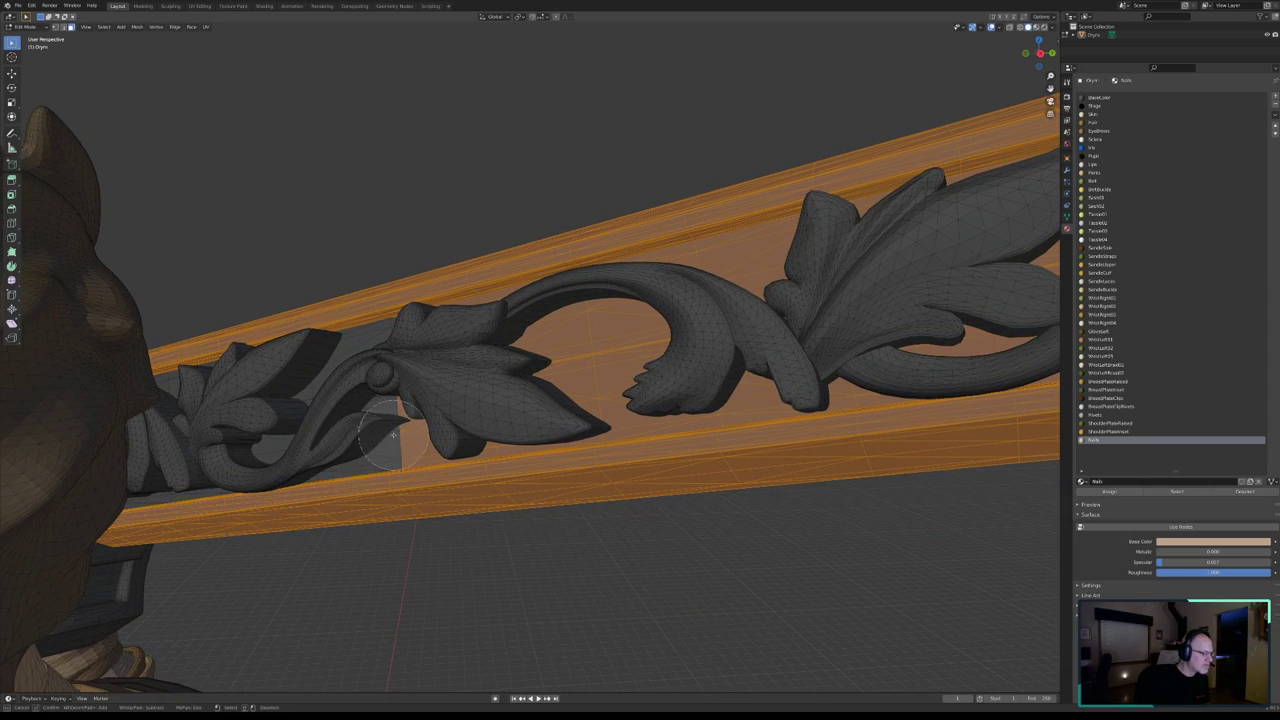
drag(401, 425, 476, 428)
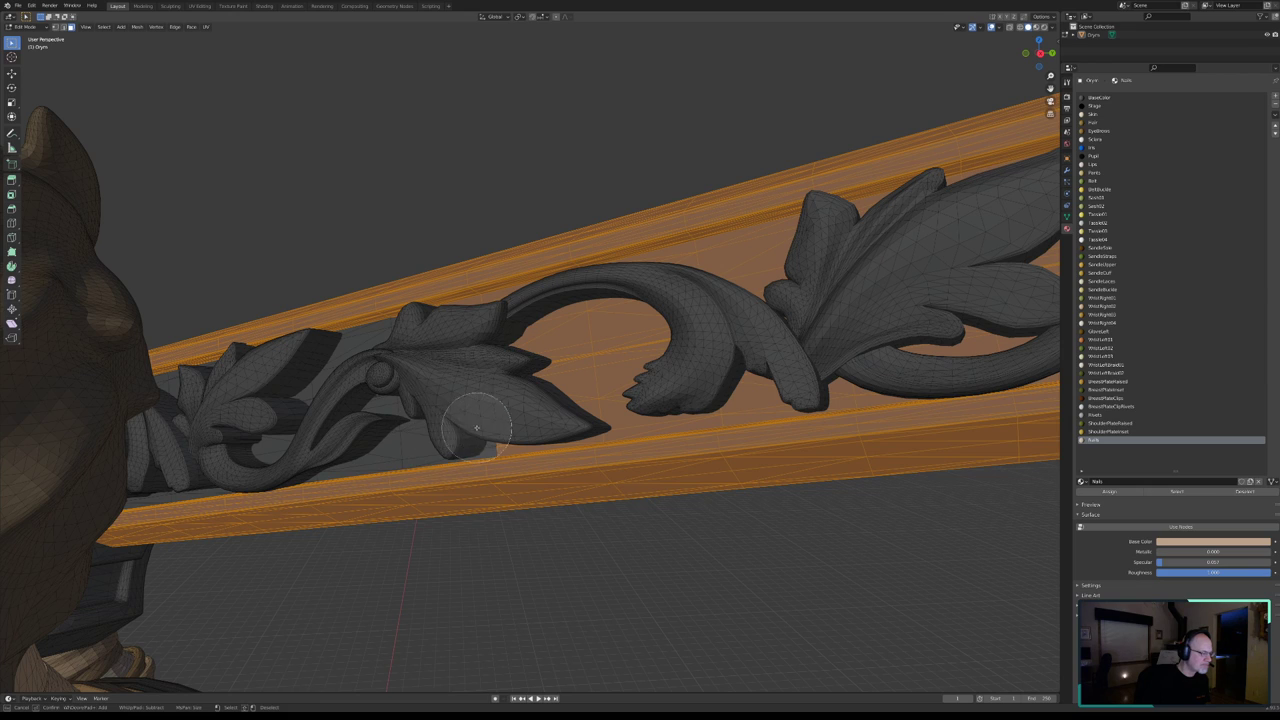
mouse_move(490, 418)
middle_down()
mouse_move(560, 390)
mouse_move(586, 334)
mouse_move(606, 389)
mouse_move(643, 397)
mouse_move(880, 372)
mouse_move(995, 329)
mouse_move(700, 271)
mouse_move(728, 286)
mouse_move(862, 240)
middle_up()
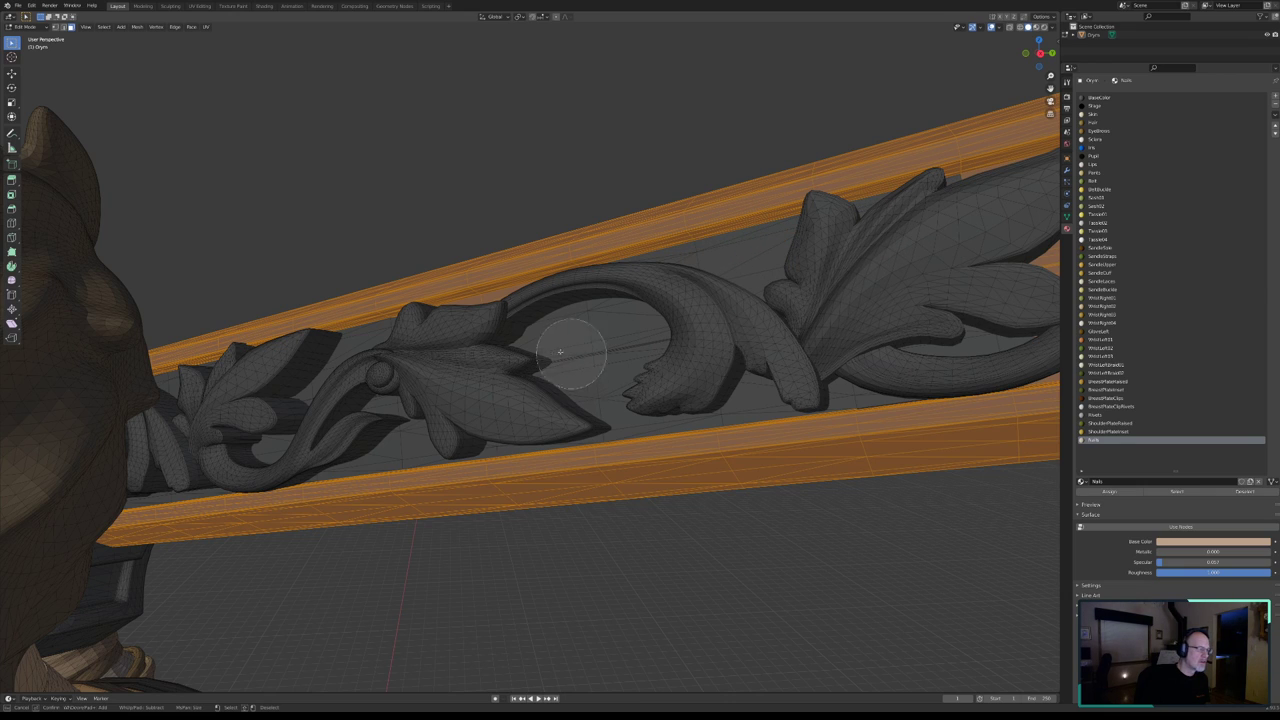
- From a new angle, deselect more back-plate faces along the leaf carving
key(Escape)
middle_drag(470, 360, 468, 367)
key(c)
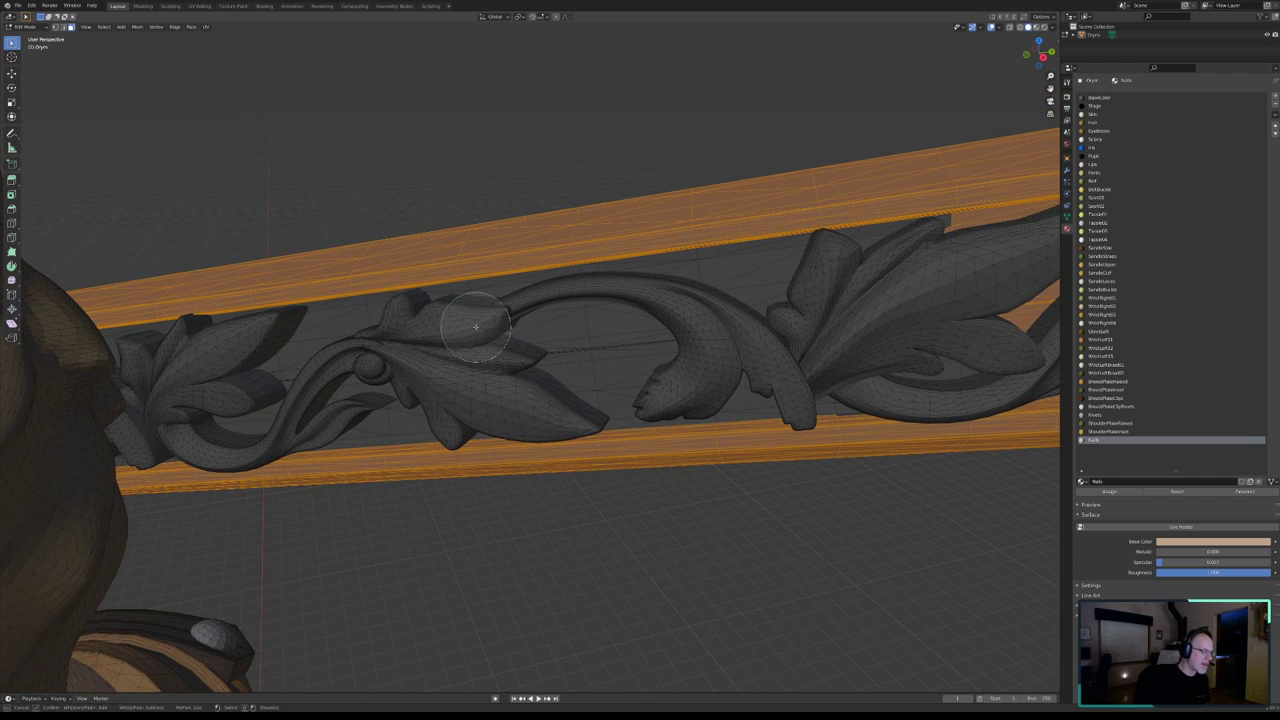
key(Escape)
mouse_move(372, 350)
middle_down()
mouse_move(557, 349)
mouse_move(563, 438)
mouse_move(395, 511)
middle_up()
scroll(557, 349, up, 3)
scroll(563, 438, down, 4)
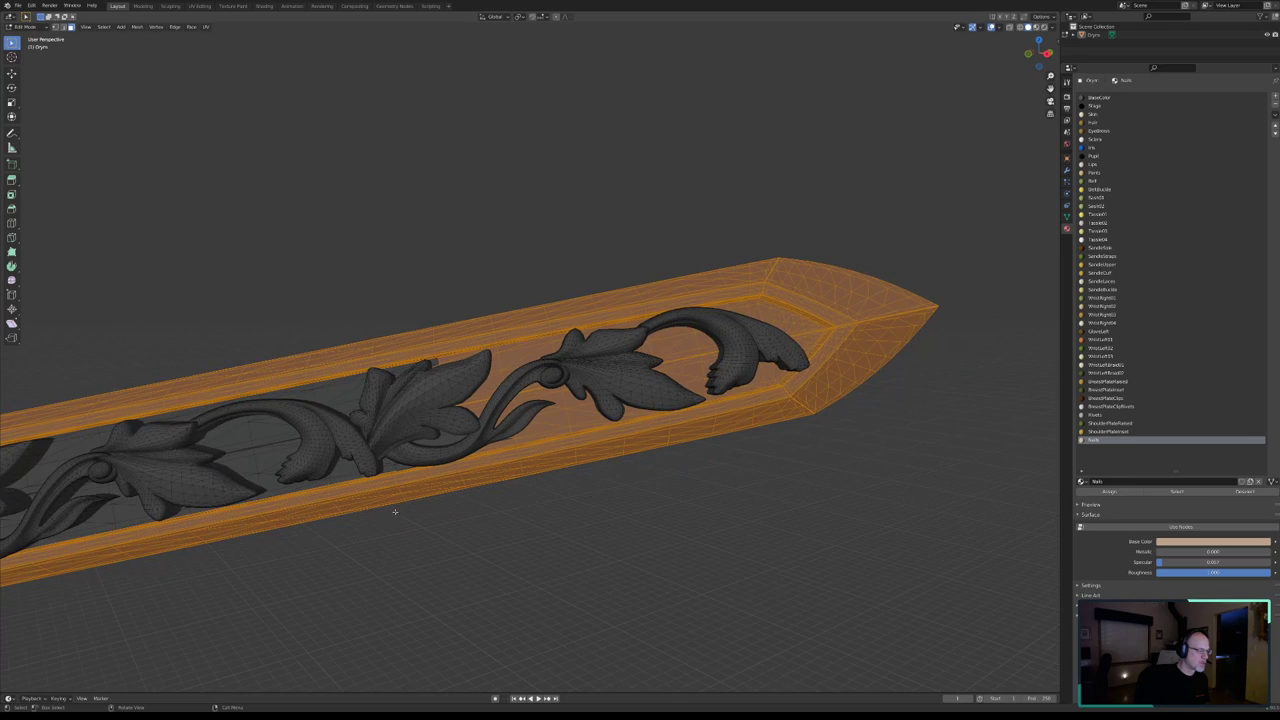
key(c)
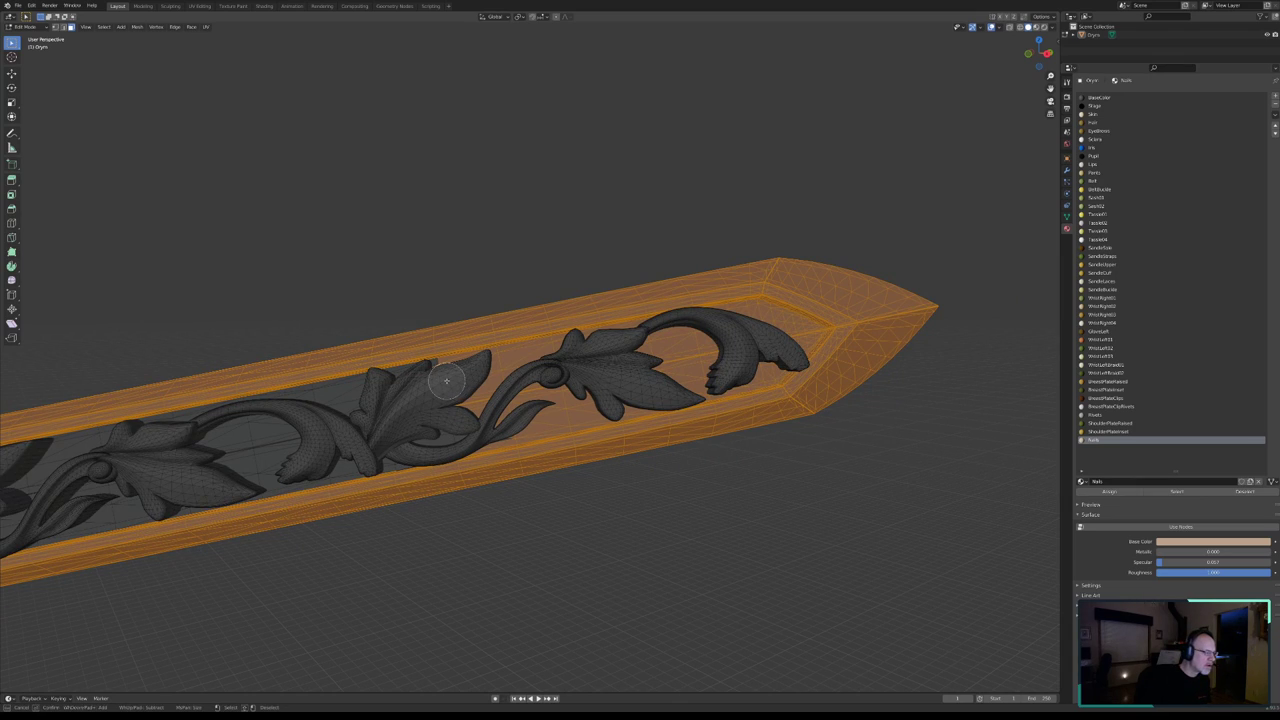
middle_click(503, 370)
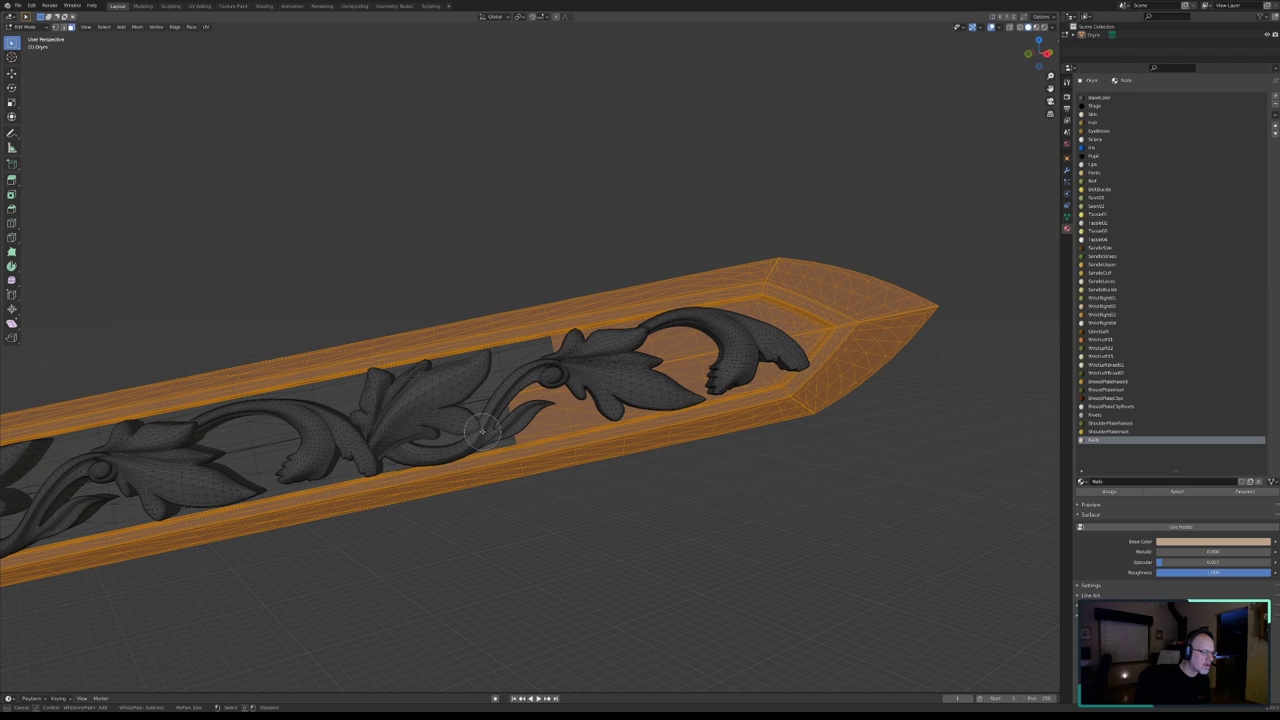
middle_drag(482, 431, 677, 360)
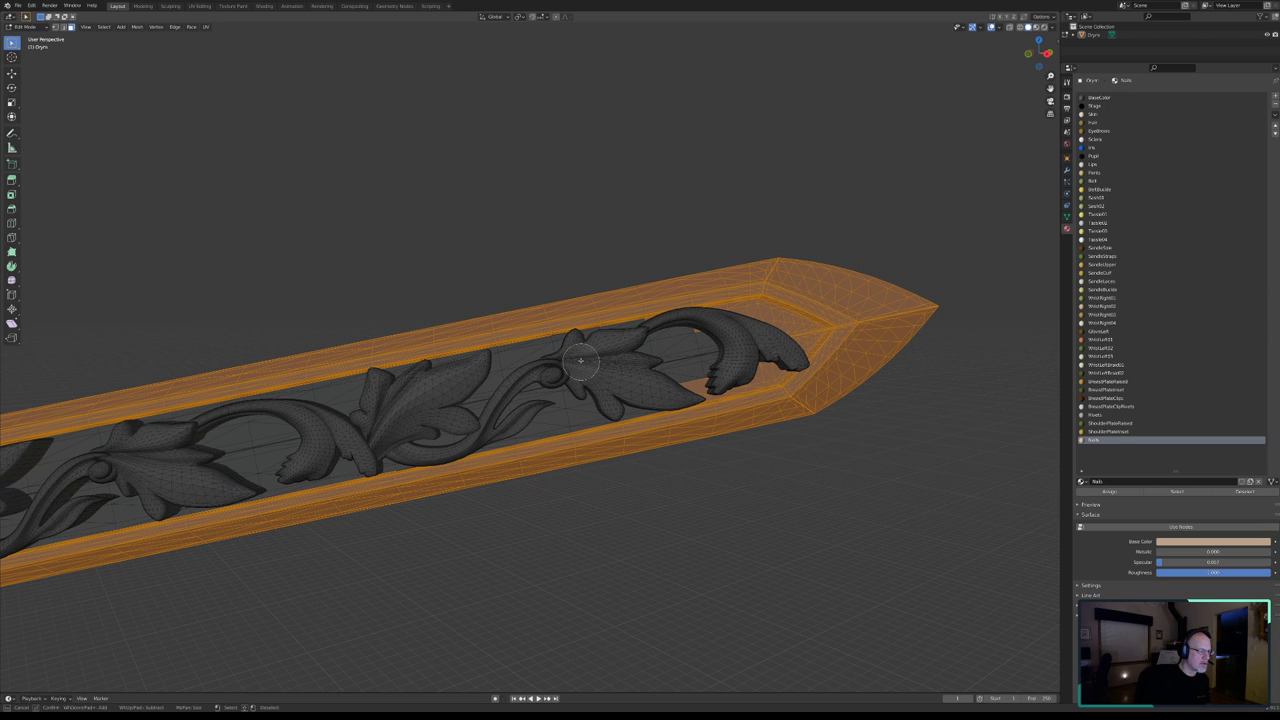
- Zoom toward the blade tip and add the missed strip along the frame's lower edge
key(Escape)
scroll(550, 385, up, 2)
scroll(520, 410, up, 2)
scroll(490, 440, up, 3)
scroll(453, 464, up, 2)
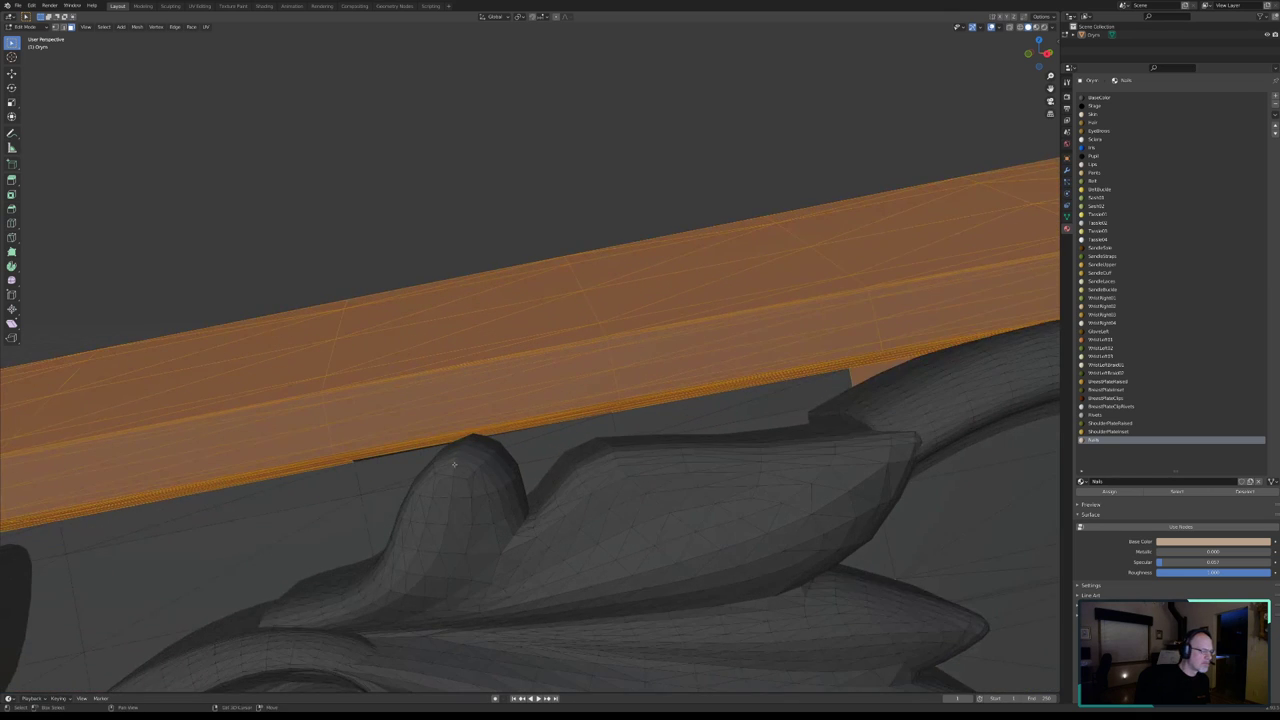
middle_drag(453, 464, 481, 410)
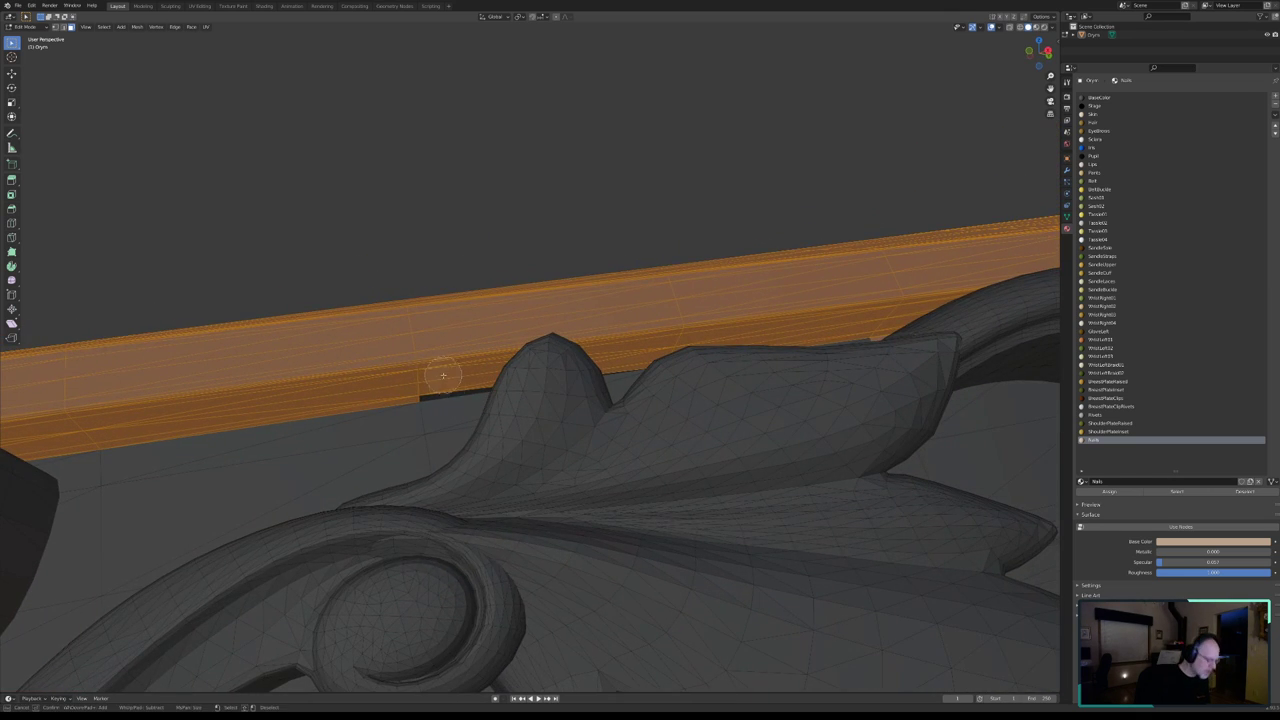
drag(439, 377, 493, 371)
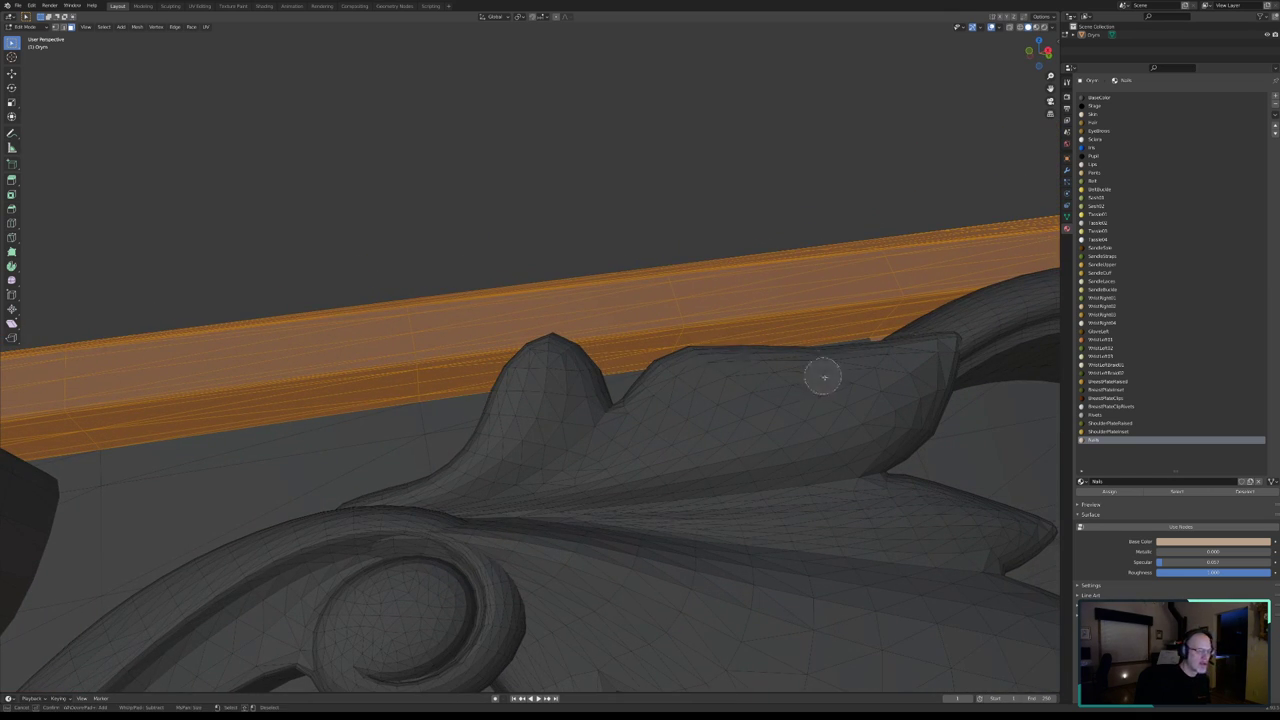
- Deselect stray plate patches behind the hook-shaped carving
scroll(883, 357, up, 3)
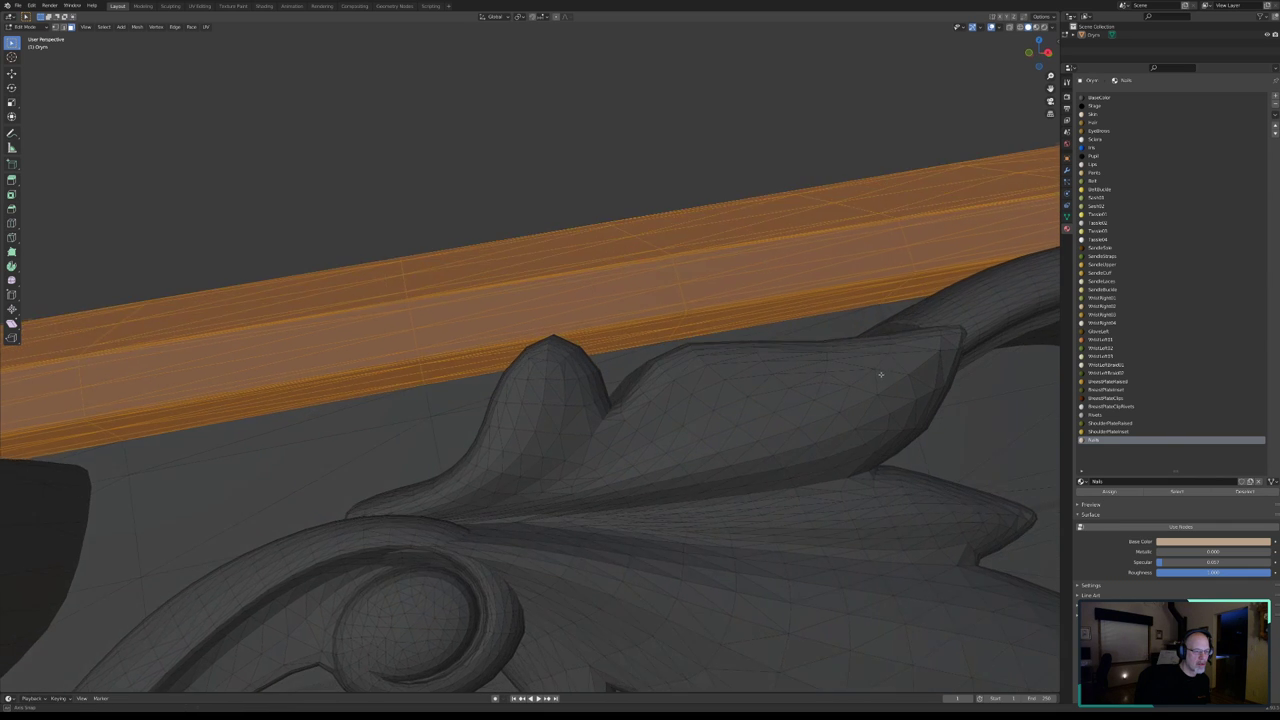
shift+middle_drag(880, 377, 548, 393)
key(c)
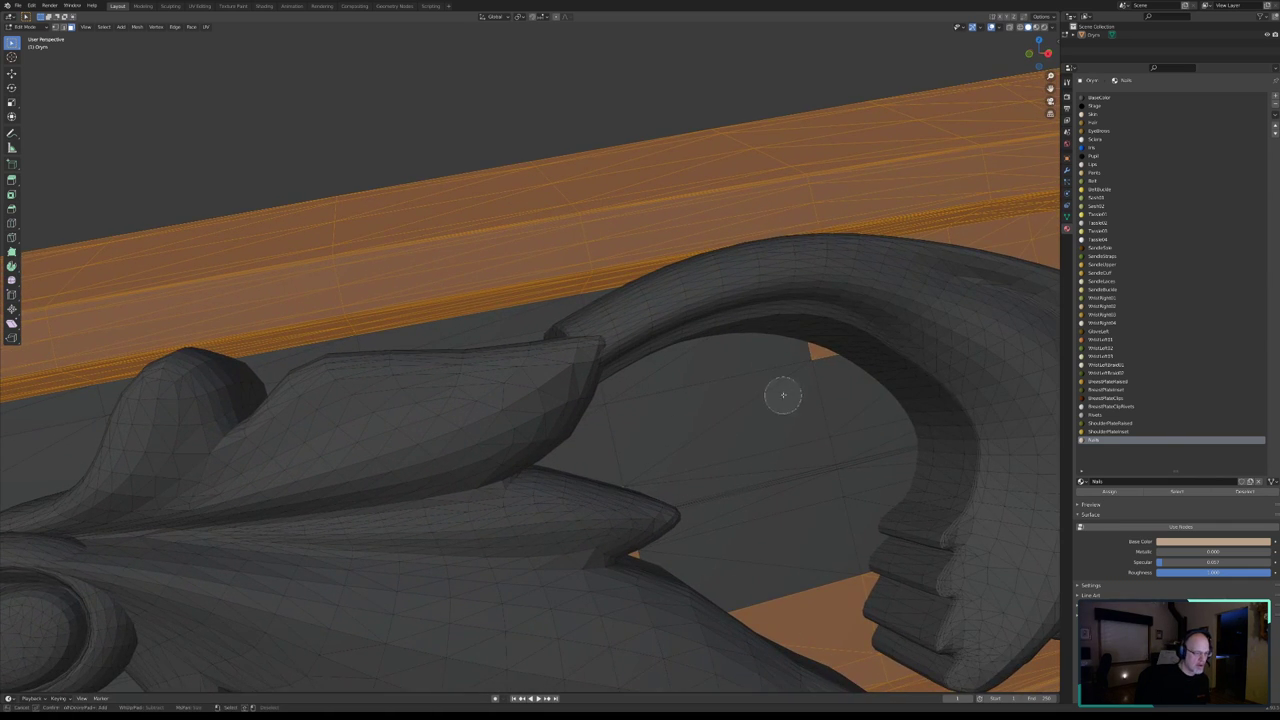
middle_drag(820, 357, 877, 674)
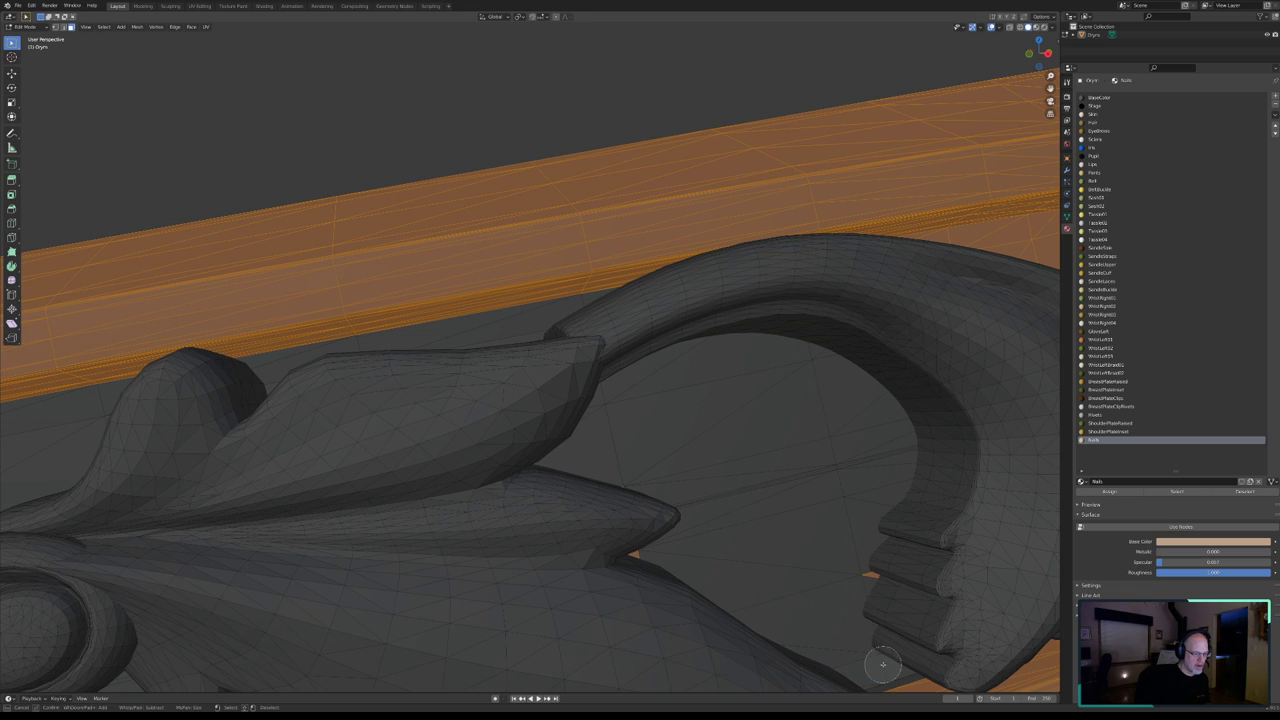
right_click(726, 535)
mouse_move(726, 535)
middle_down()
mouse_move(677, 520)
mouse_move(717, 599)
mouse_move(563, 343)
middle_up()
key(c)
middle_click(683, 378)
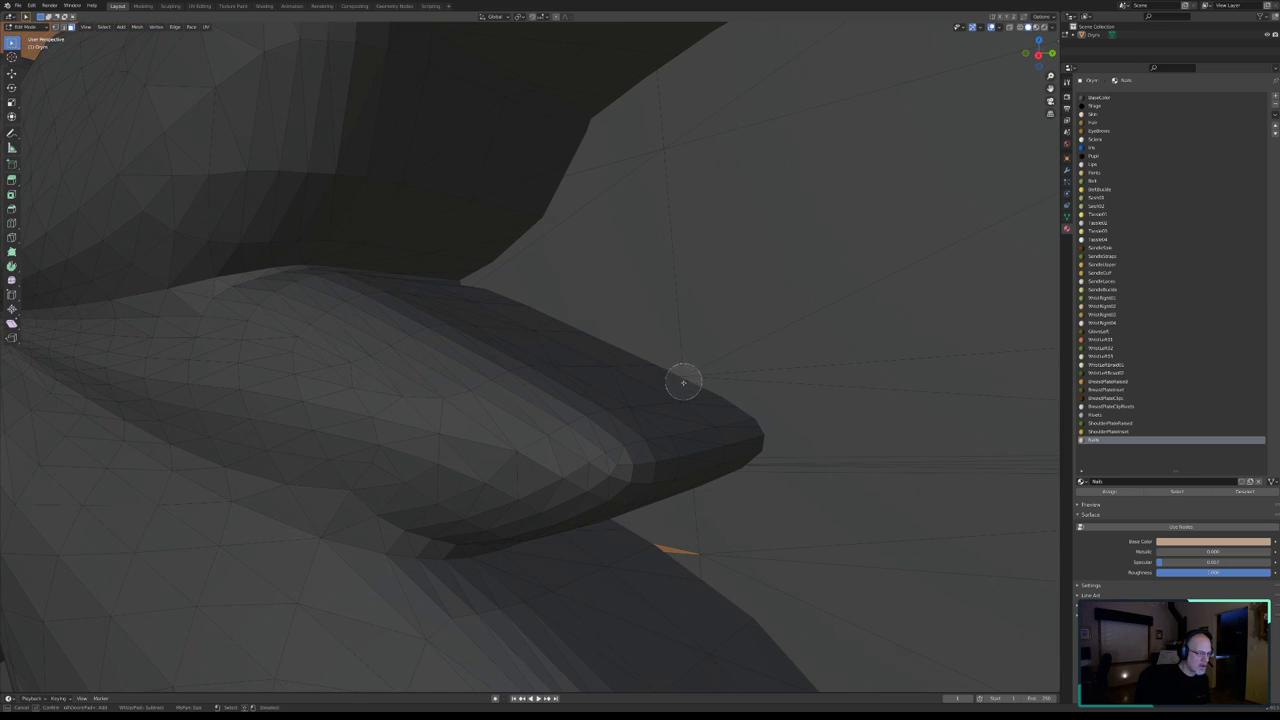
right_click(711, 548)
- Deselect plate faces above and along the lower edge of the hook carving
scroll(766, 531, down, 5)
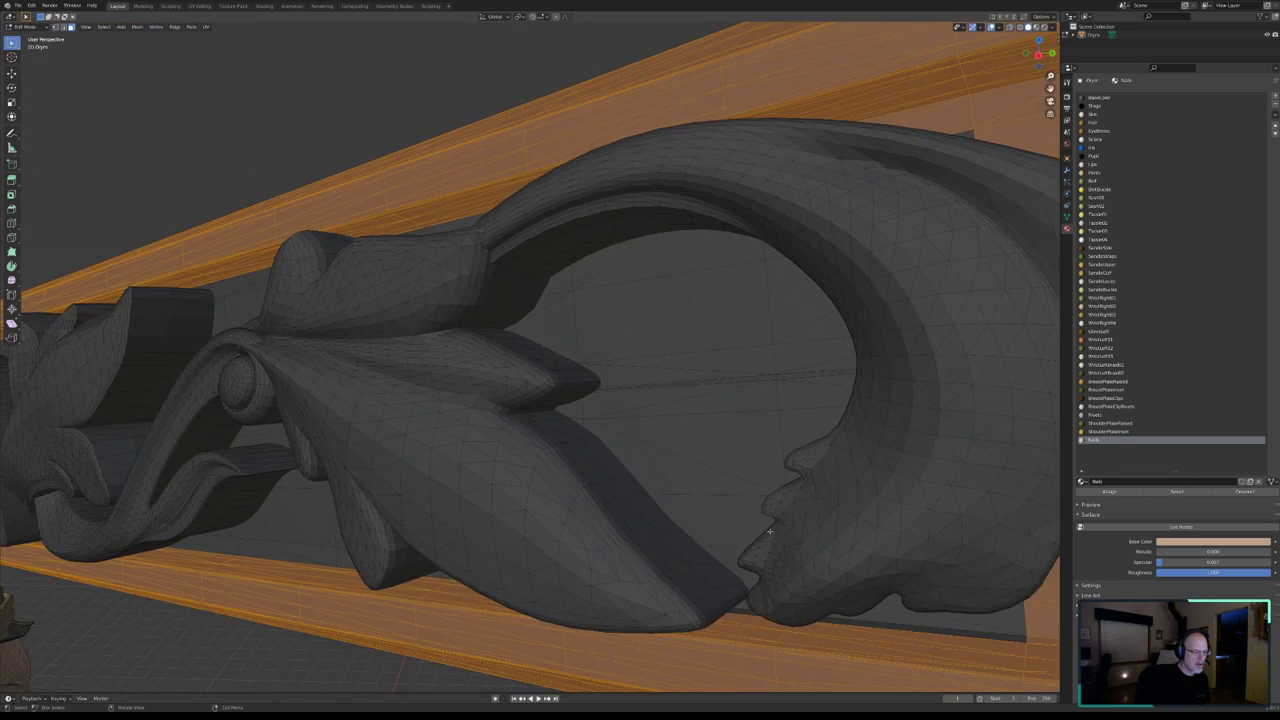
scroll(788, 530, down, 1)
middle_drag(906, 422, 779, 487)
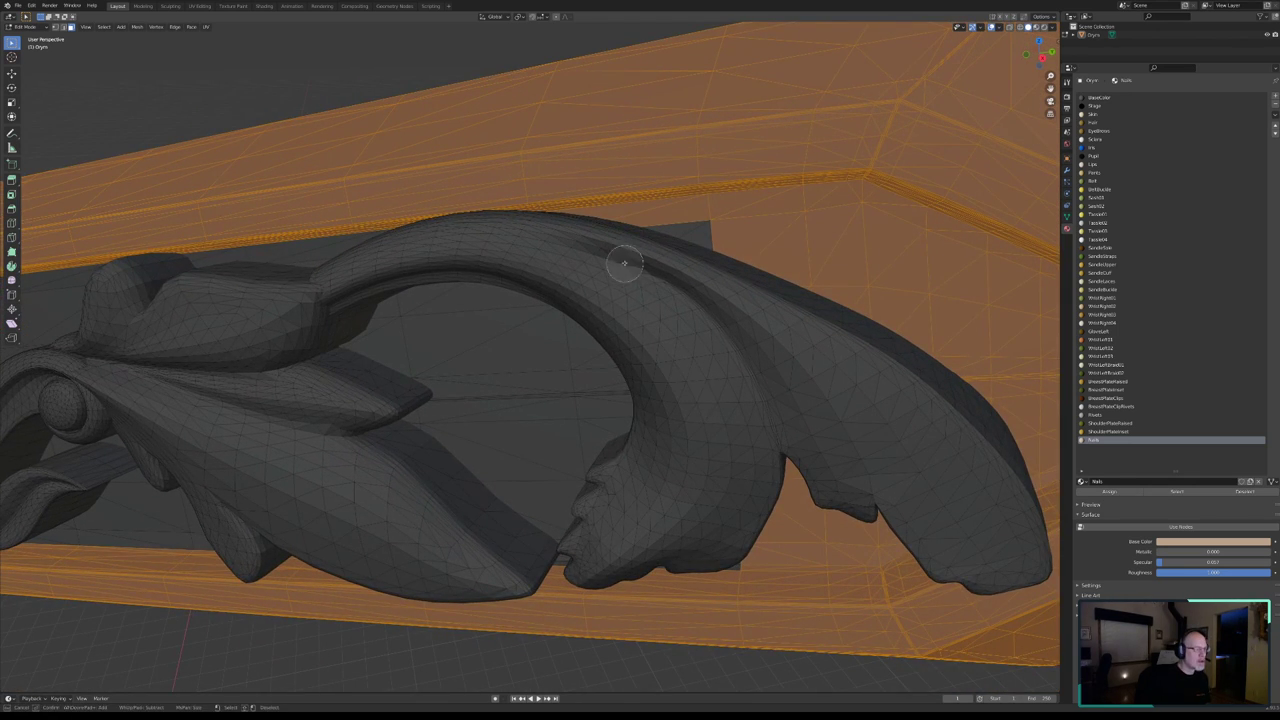
mouse_move(623, 229)
middle_down()
mouse_move(851, 209)
mouse_move(951, 251)
mouse_move(952, 324)
mouse_move(857, 289)
mouse_move(943, 357)
mouse_move(1006, 380)
mouse_move(1041, 307)
middle_up()
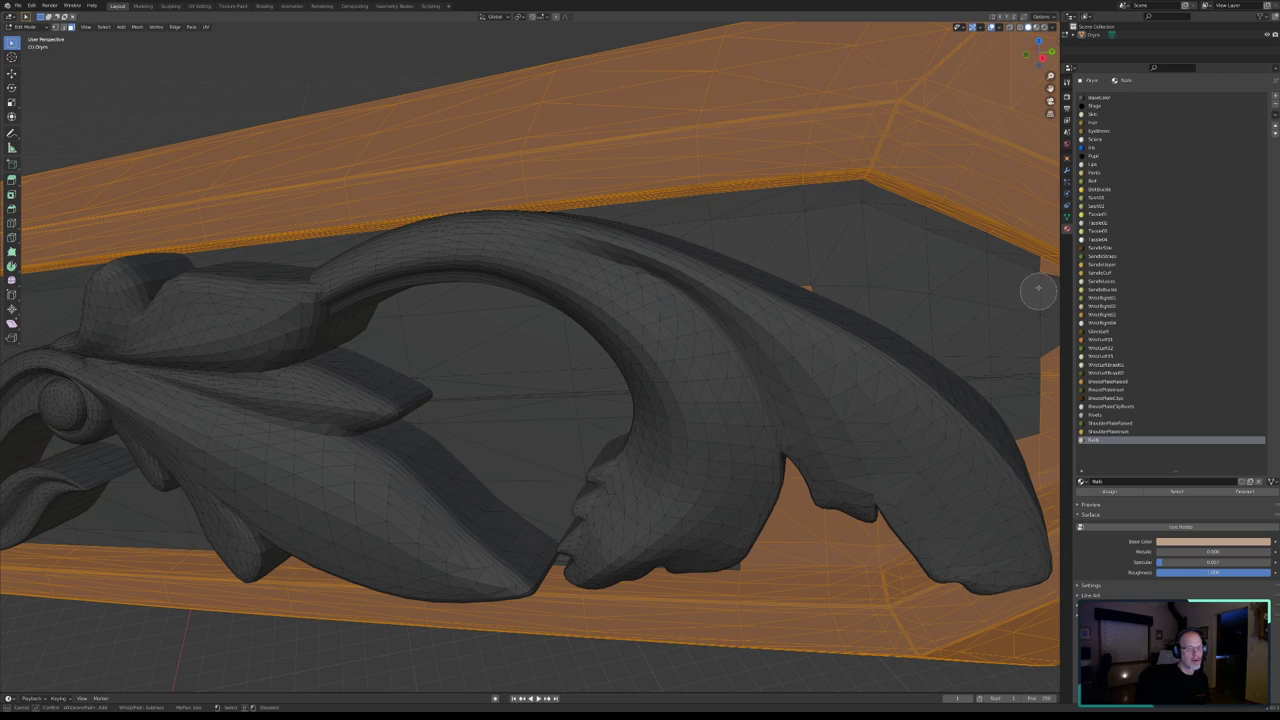
mouse_move(791, 289)
middle_down()
mouse_move(803, 489)
mouse_move(762, 535)
mouse_move(877, 530)
mouse_move(791, 517)
mouse_move(806, 509)
mouse_move(782, 445)
mouse_move(852, 457)
middle_up()
key(Escape)
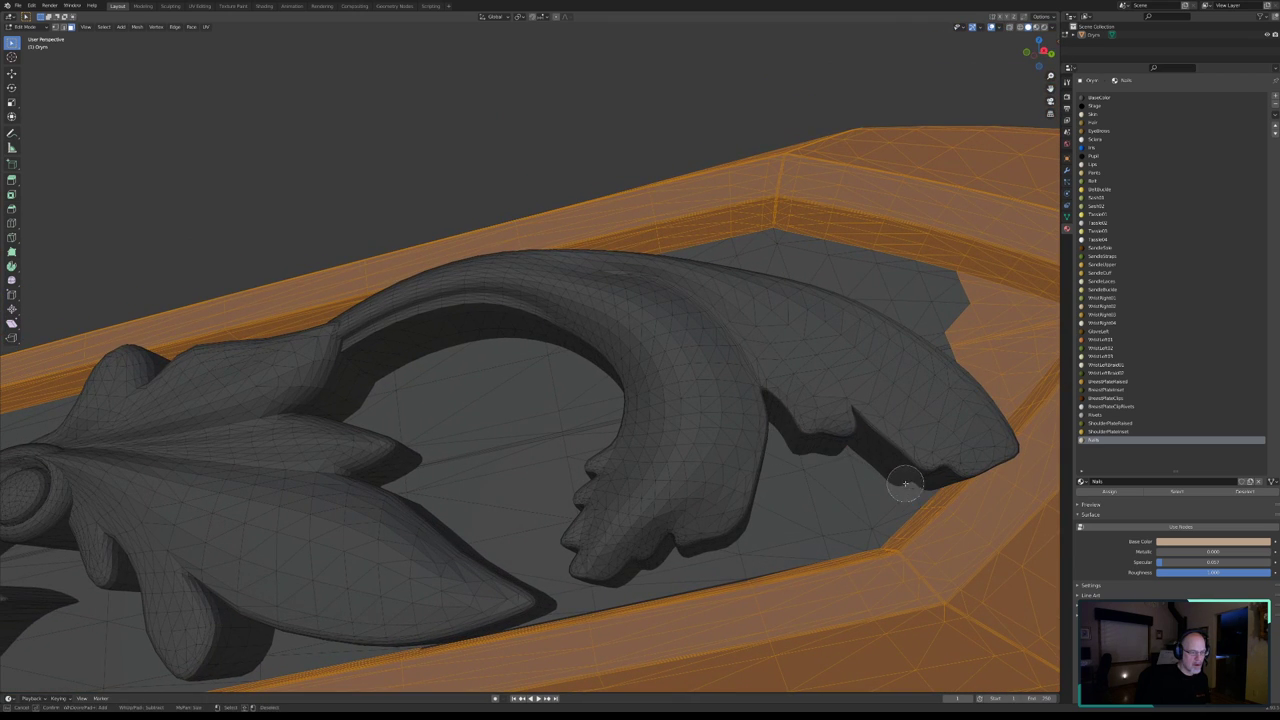
- Orbit around the blade tip closer to the frame's inner corner
key(Escape)
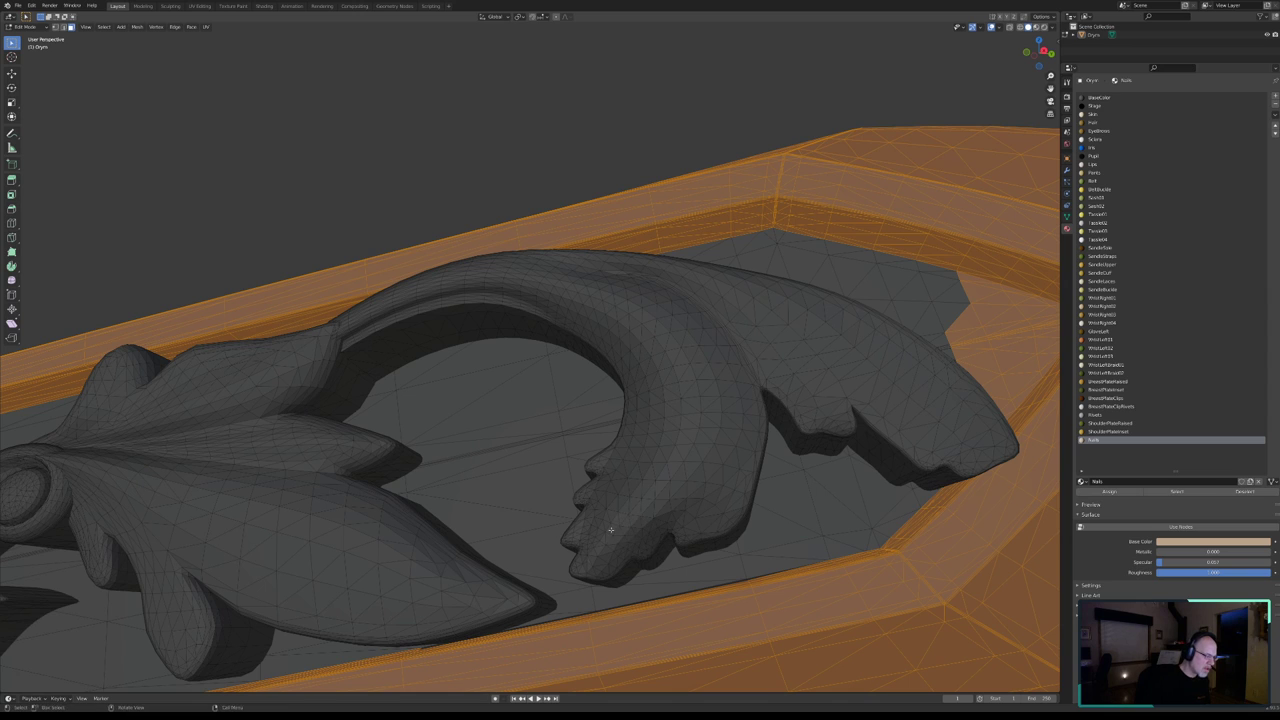
middle_drag(620, 538, 613, 543)
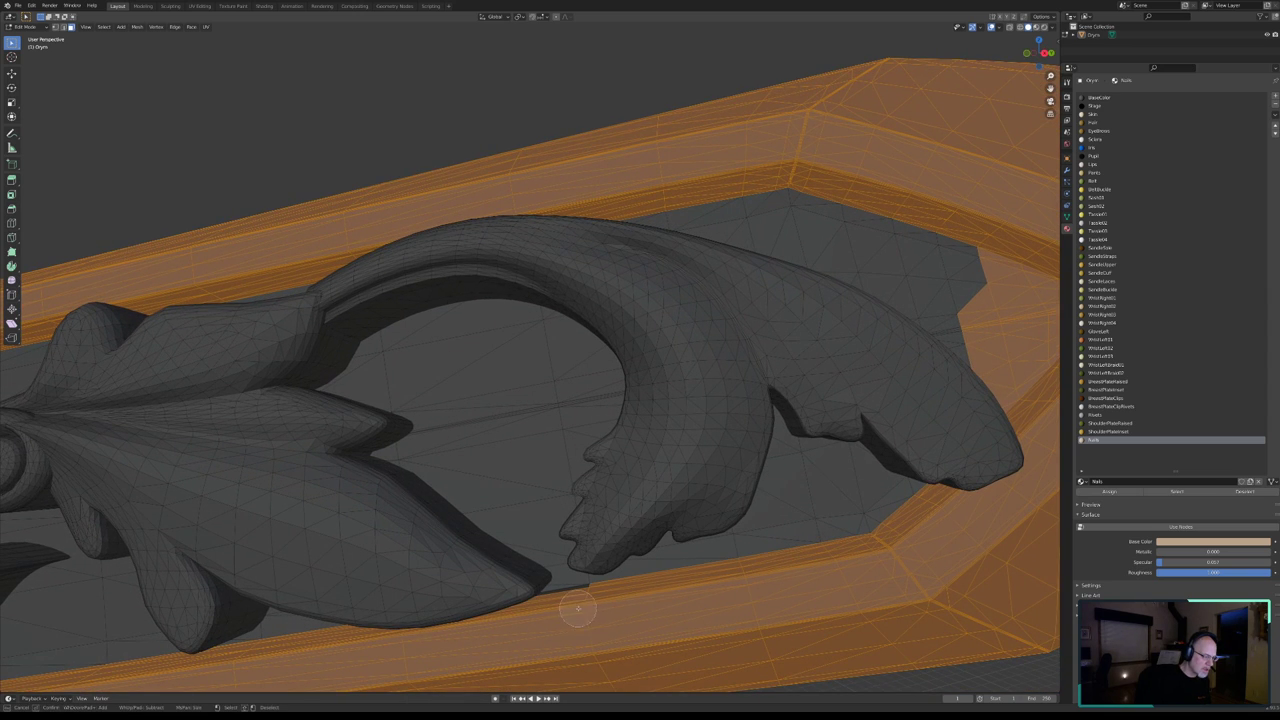
right_click(529, 617)
middle_drag(529, 617, 417, 643)
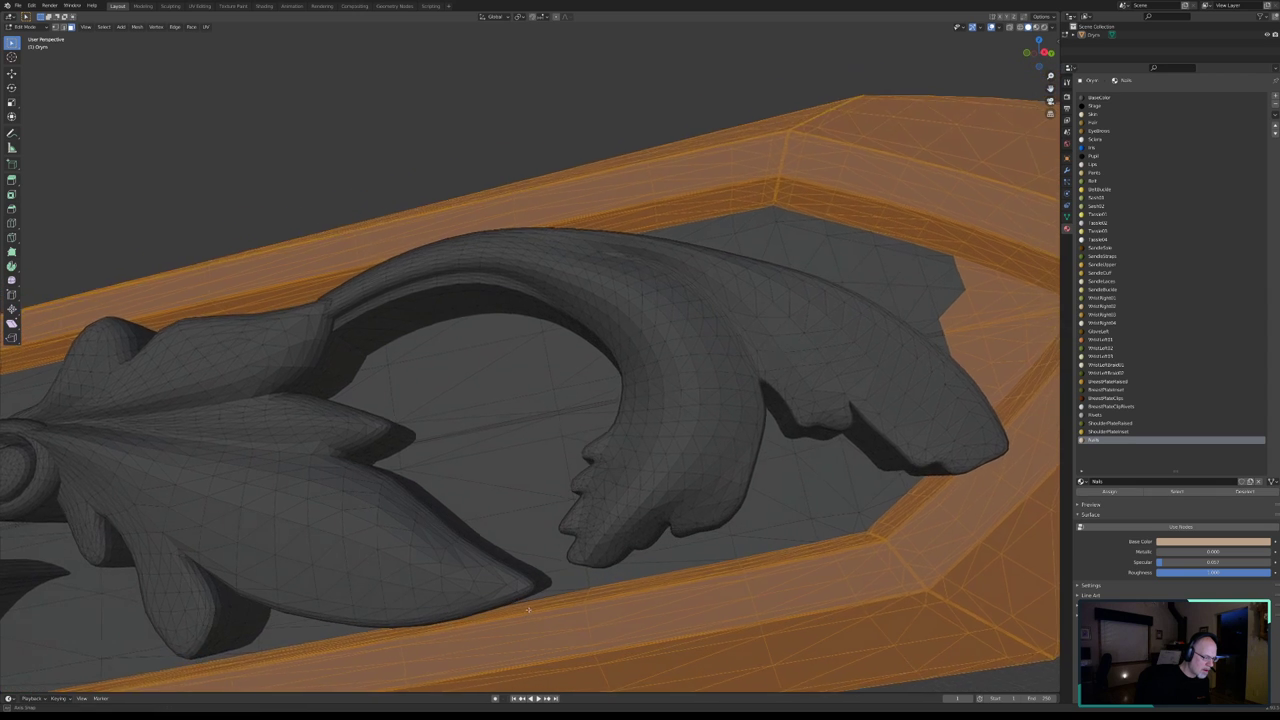
key(c)
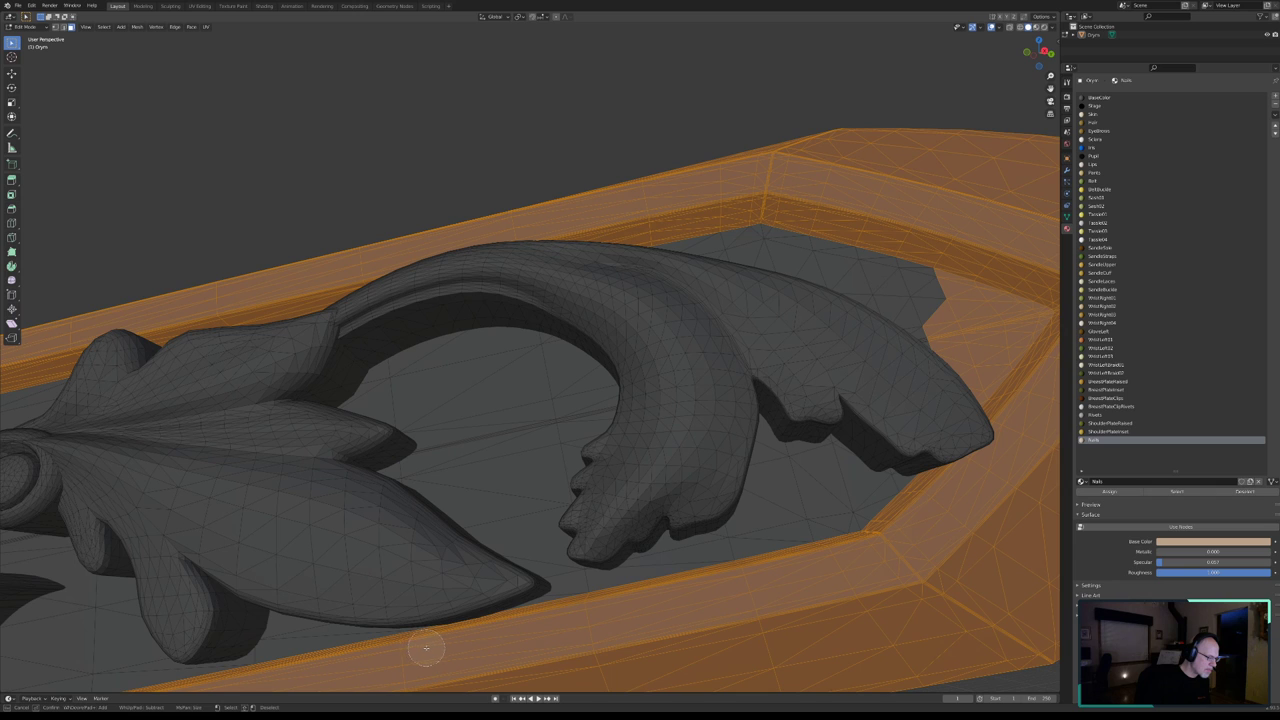
right_click(842, 427)
middle_drag(842, 427, 549, 570)
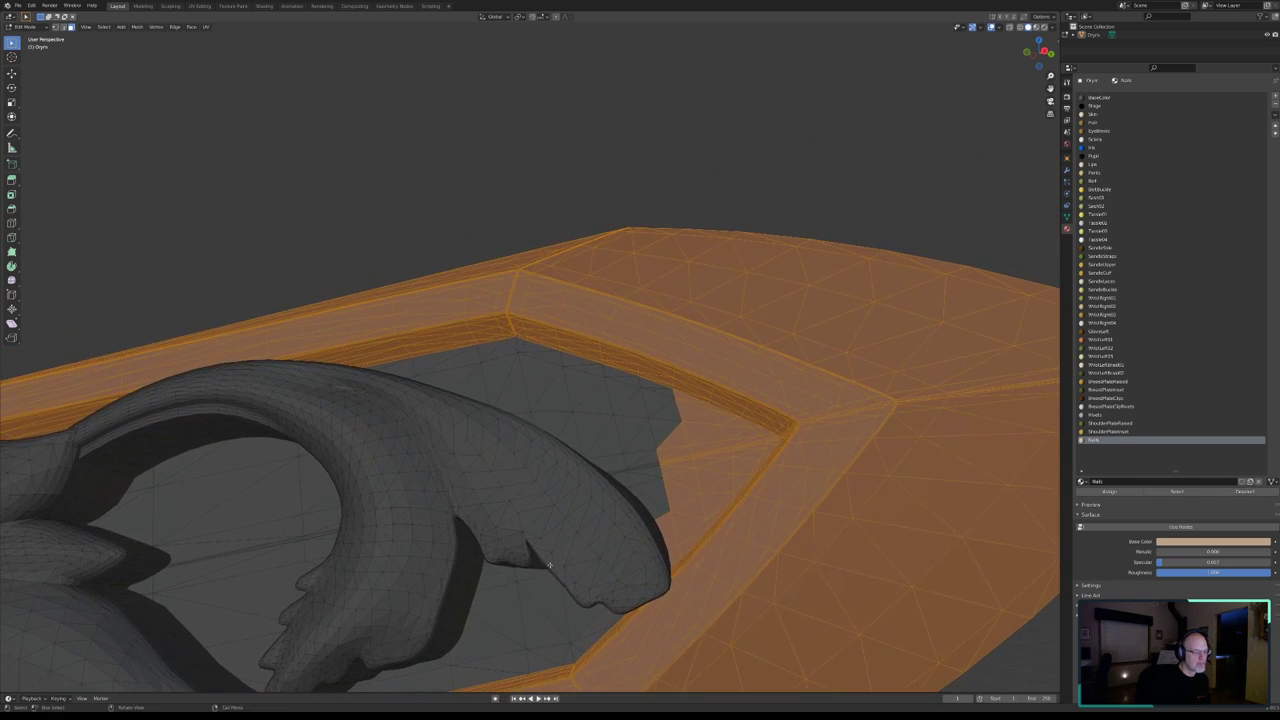
- Deselect the jagged plate faces in the blade's inner corner, then view the whole blade
key(c)
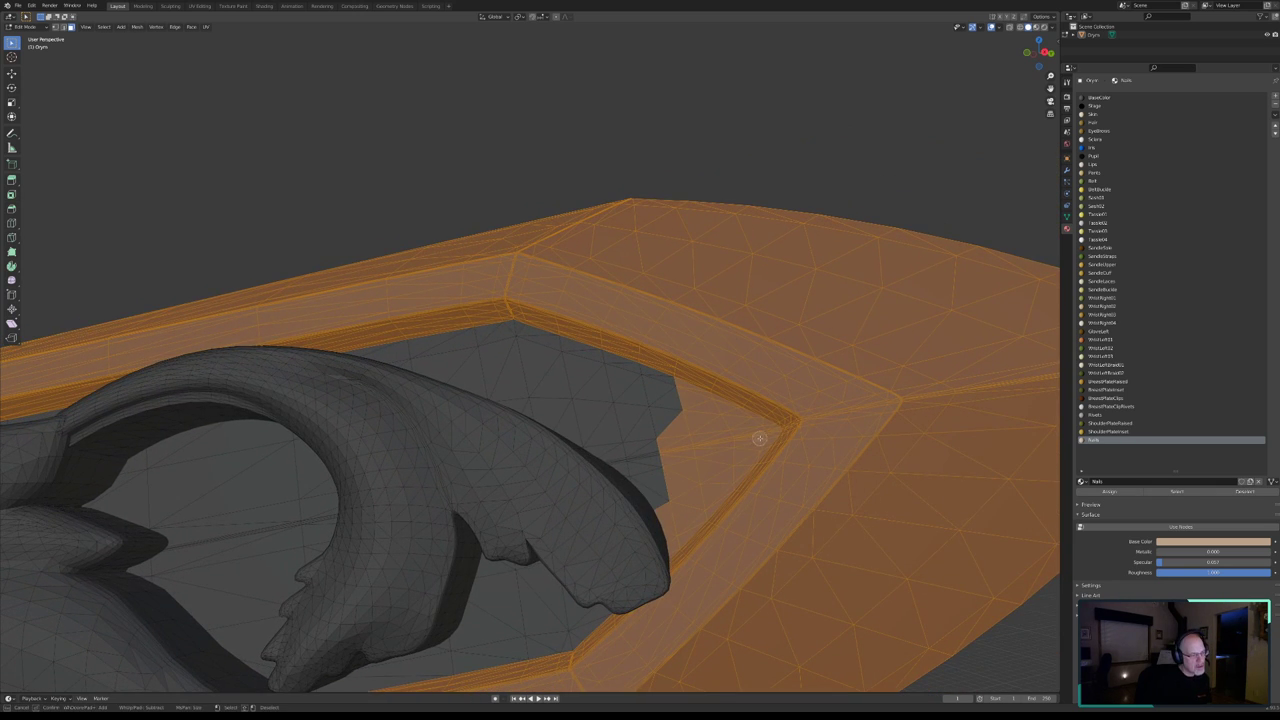
mouse_move(765, 431)
middle_down()
mouse_move(691, 400)
mouse_move(721, 384)
middle_up()
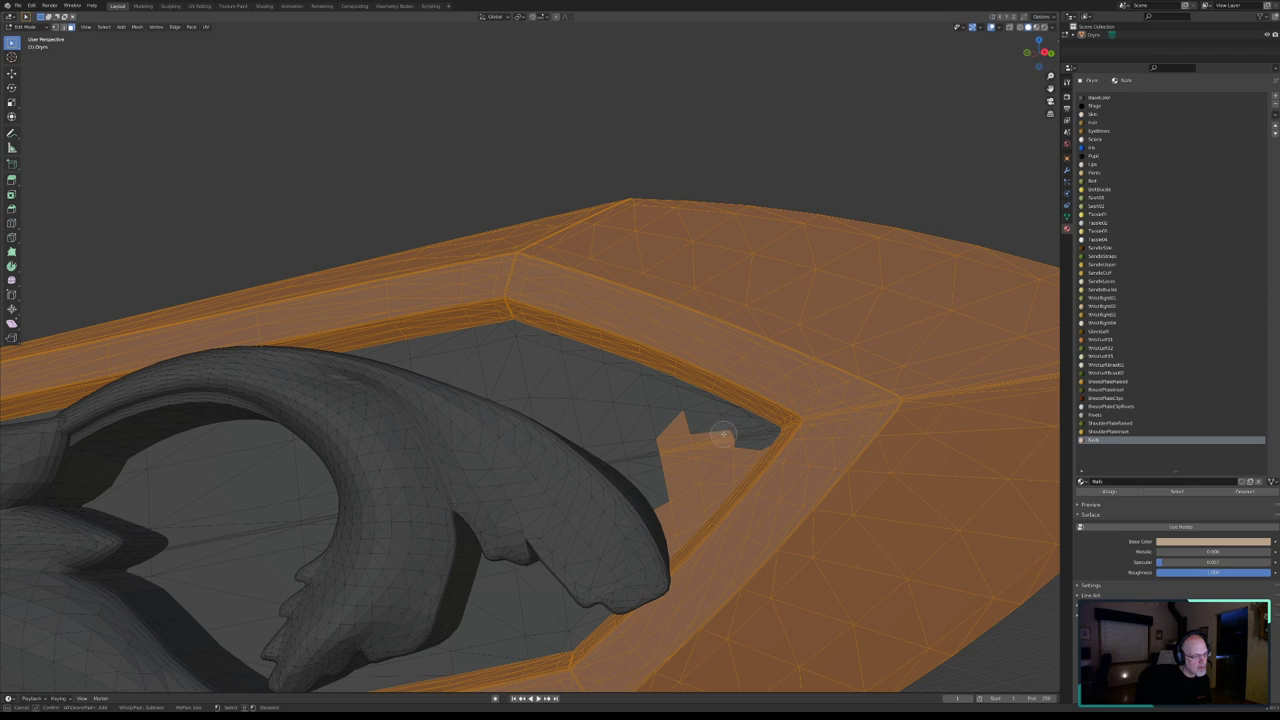
mouse_move(723, 433)
middle_down()
mouse_move(690, 450)
mouse_move(655, 513)
middle_up()
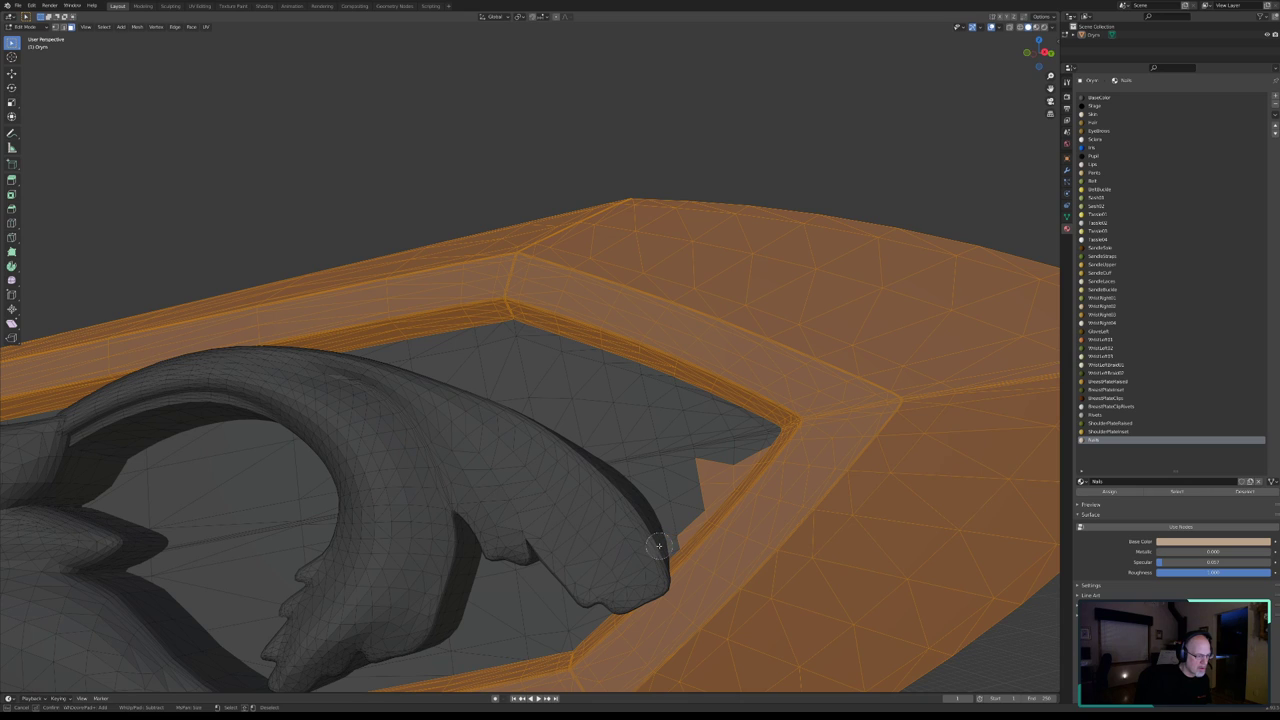
middle_drag(668, 530, 729, 466)
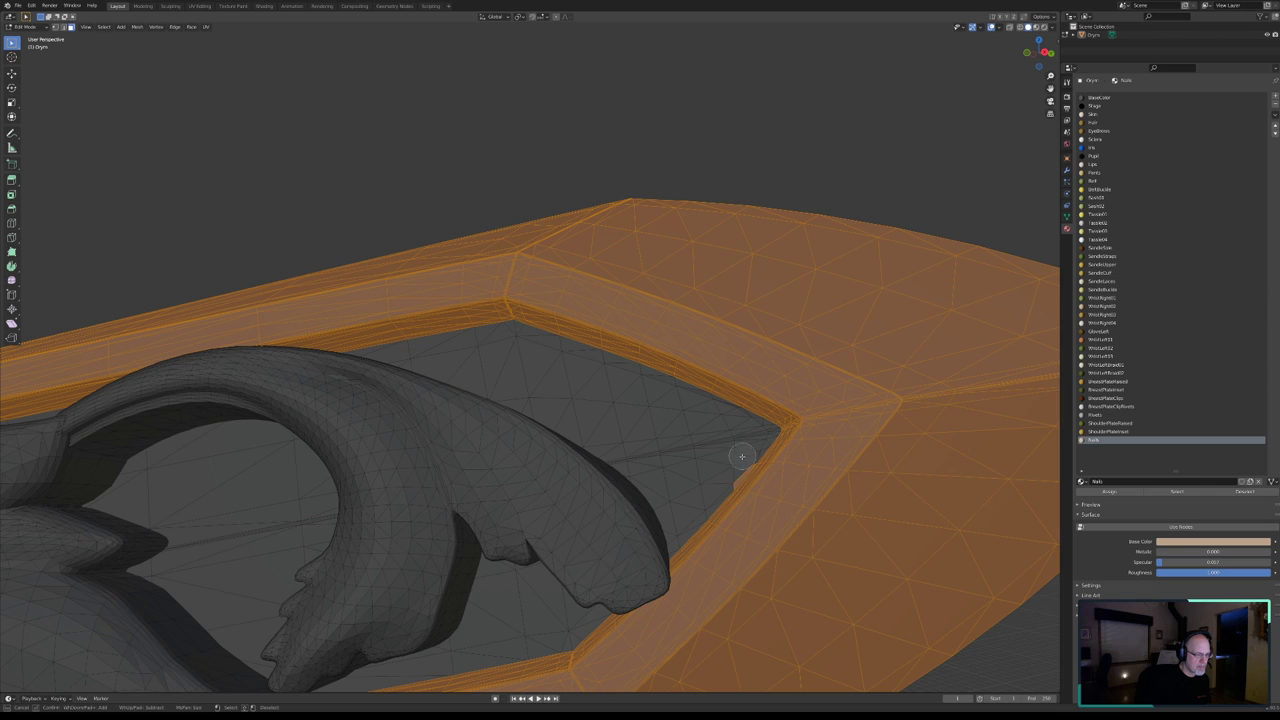
right_click(707, 470)
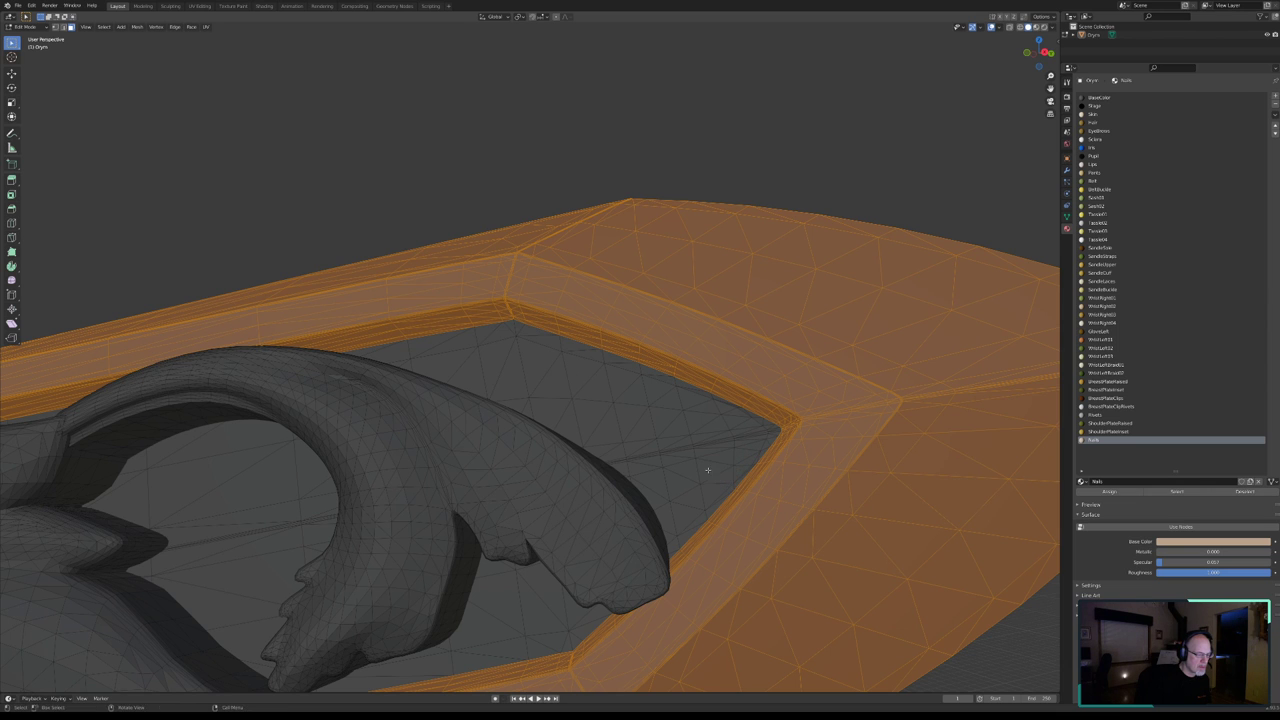
mouse_move(707, 470)
middle_down()
mouse_move(677, 509)
mouse_move(709, 451)
mouse_move(757, 457)
mouse_move(657, 497)
mouse_move(404, 438)
mouse_move(392, 418)
mouse_move(569, 486)
mouse_move(602, 436)
mouse_move(751, 471)
mouse_move(604, 414)
mouse_move(486, 437)
mouse_move(483, 460)
middle_up()
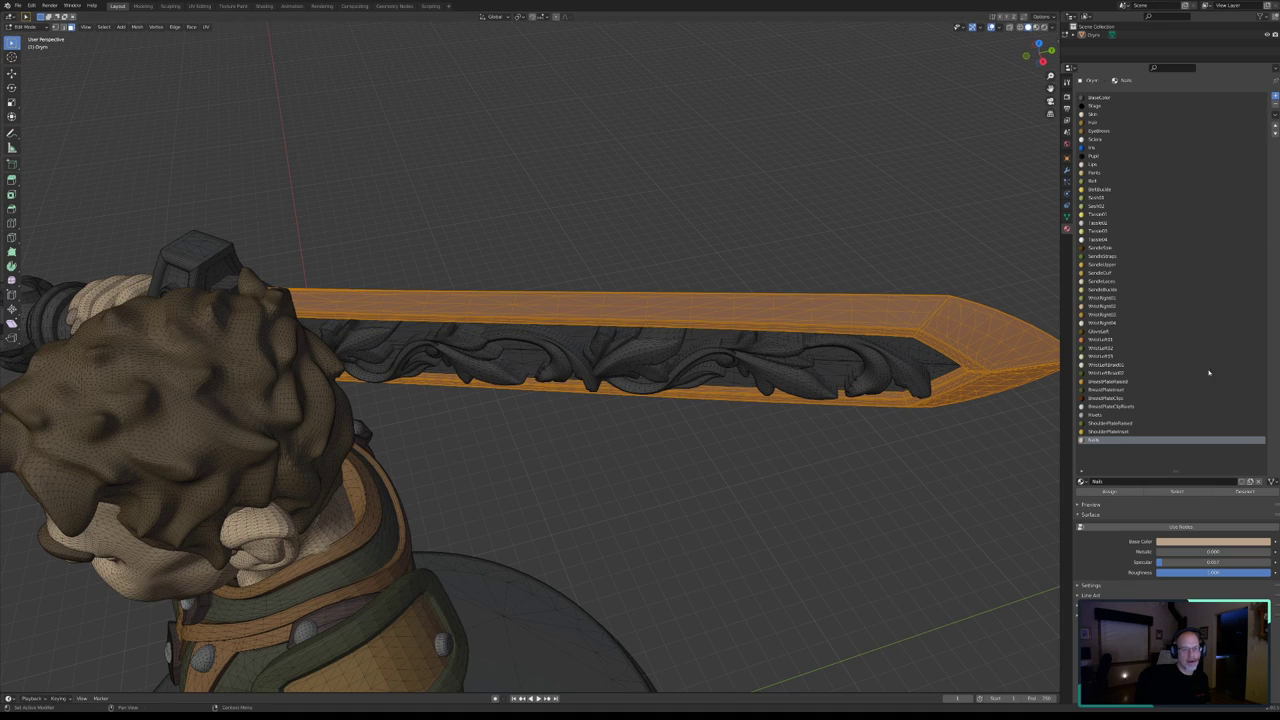
- Add a new material slot with a material named SwordBladeEdge
click(1274, 96)
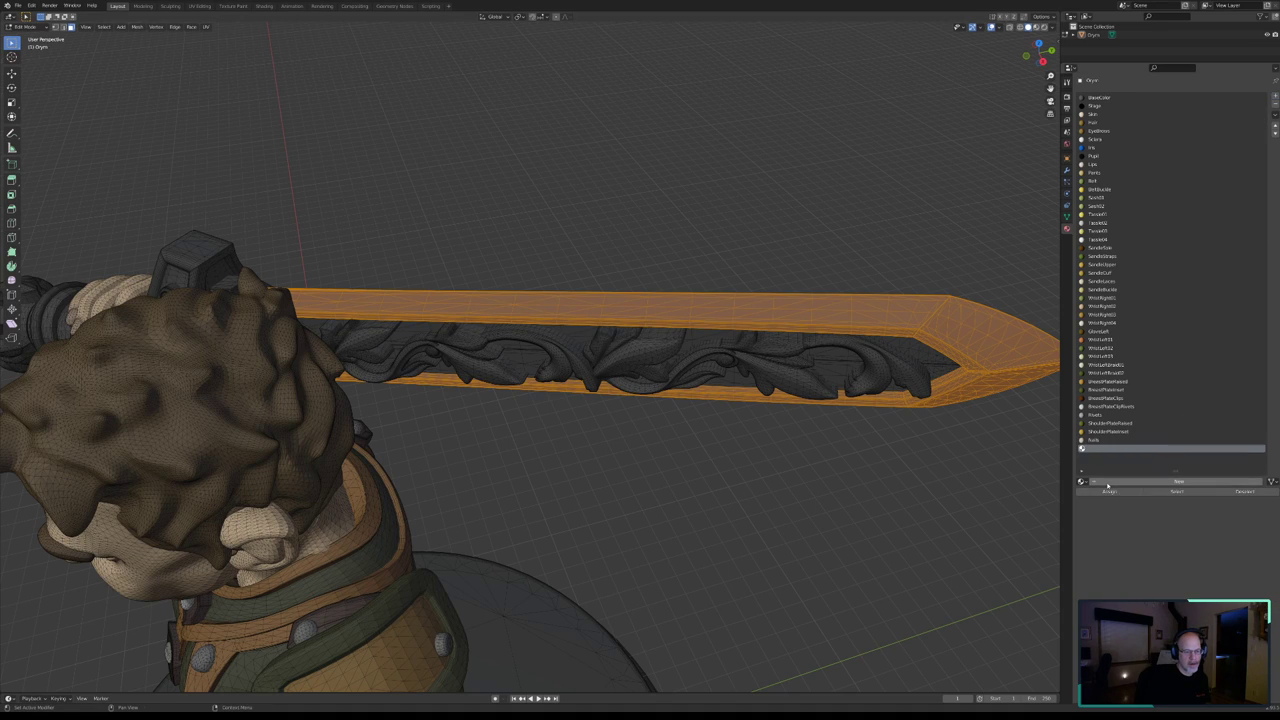
click(1110, 482)
click(1113, 482)
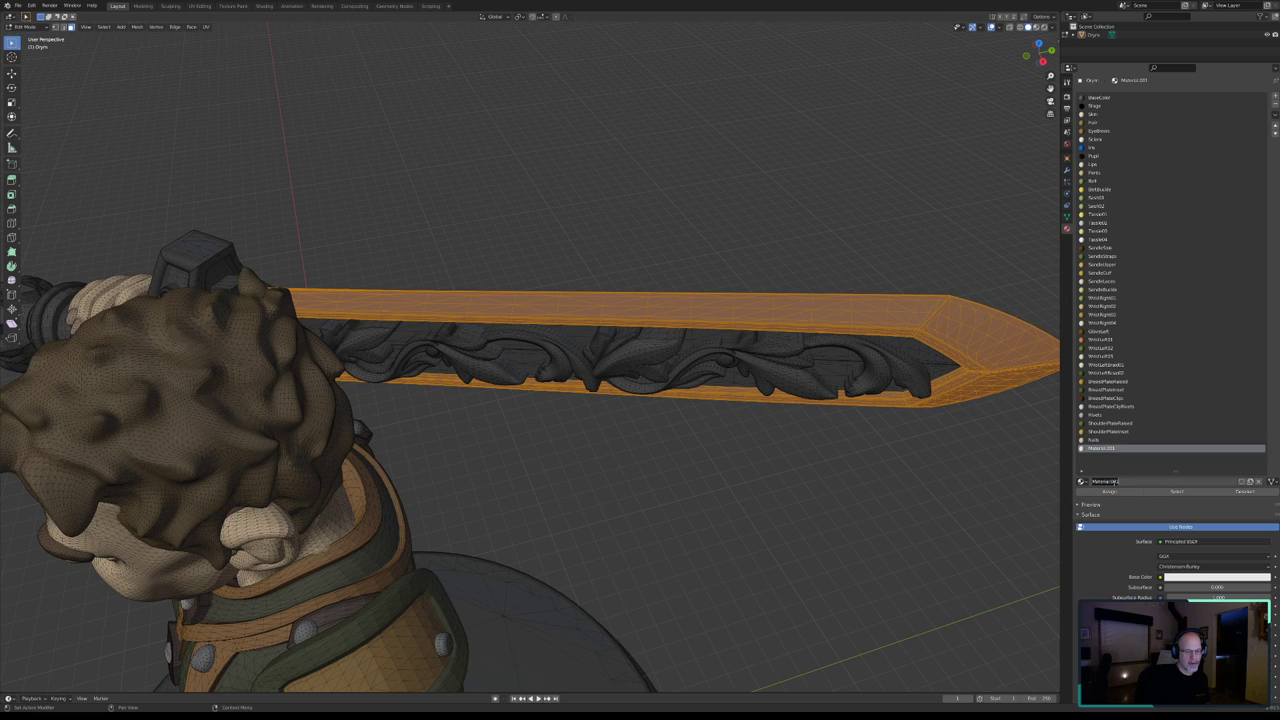
key(BackSpace)
text(Sword)
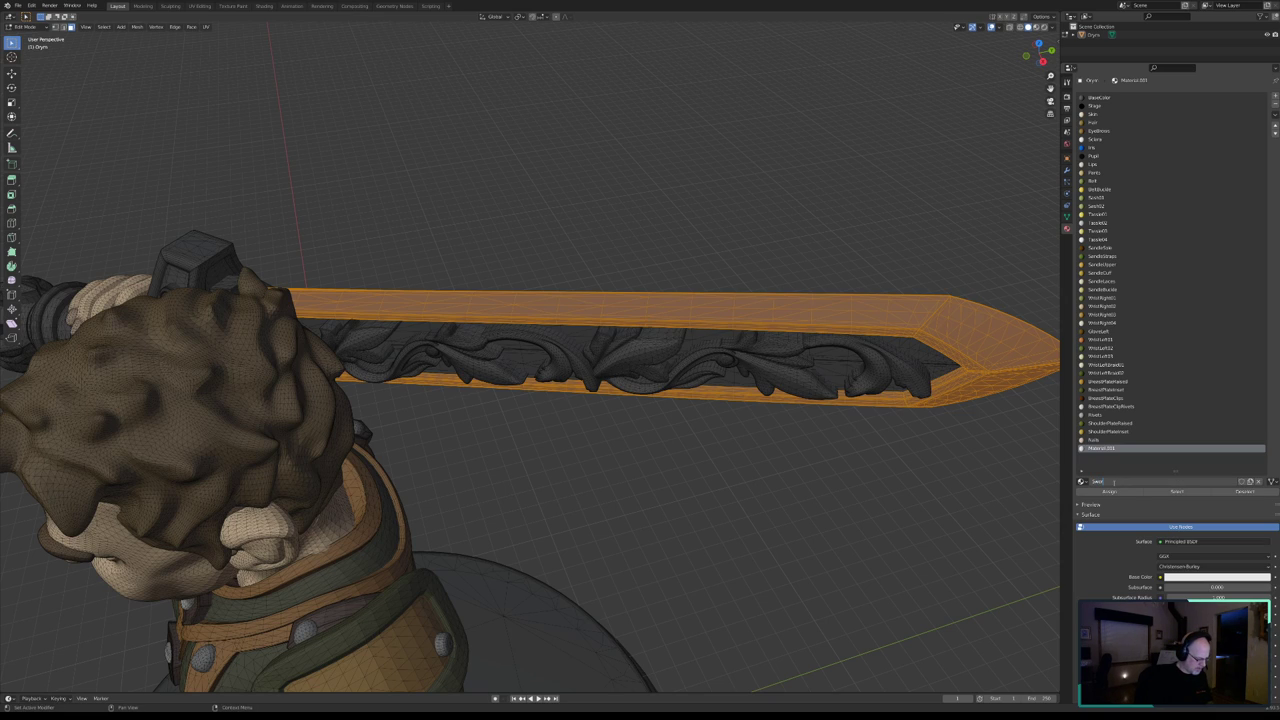
text(BladeEdge)
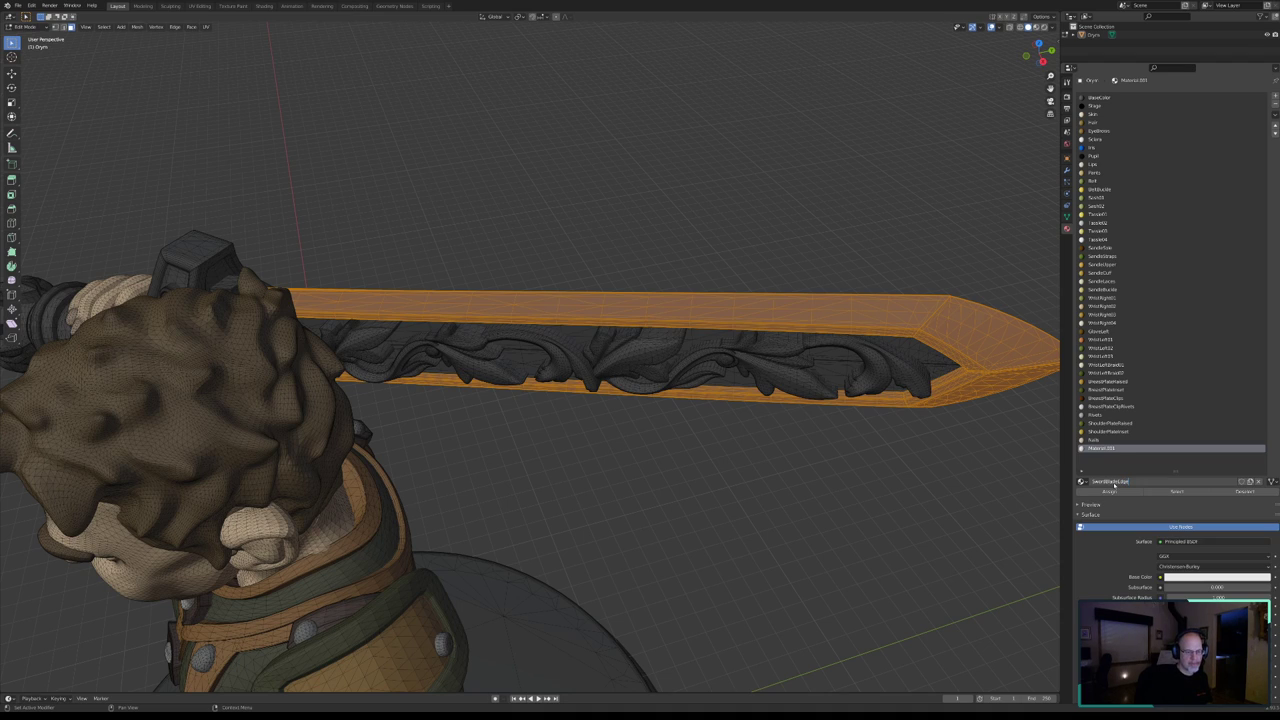
key(Return)
- Turn off nodes for SwordBladeEdge, adjust its specular and set a dark grey base colour
click(1180, 527)
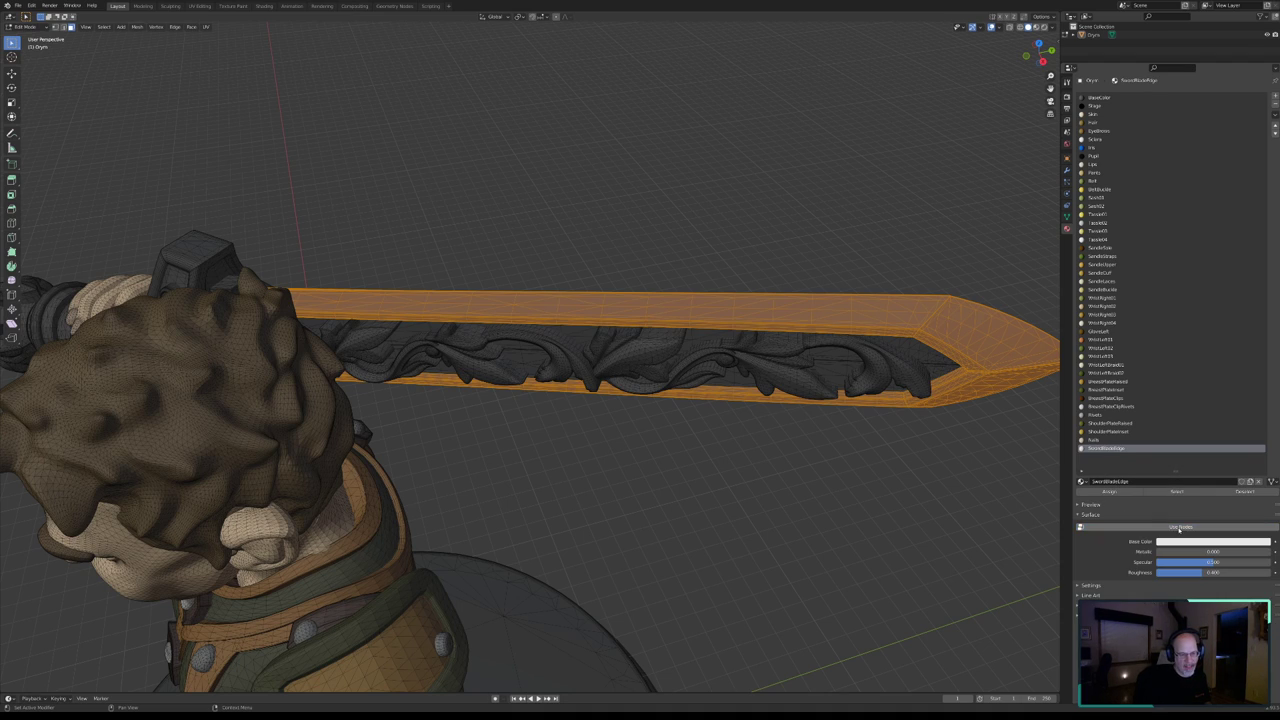
drag(1212, 563, 1270, 572)
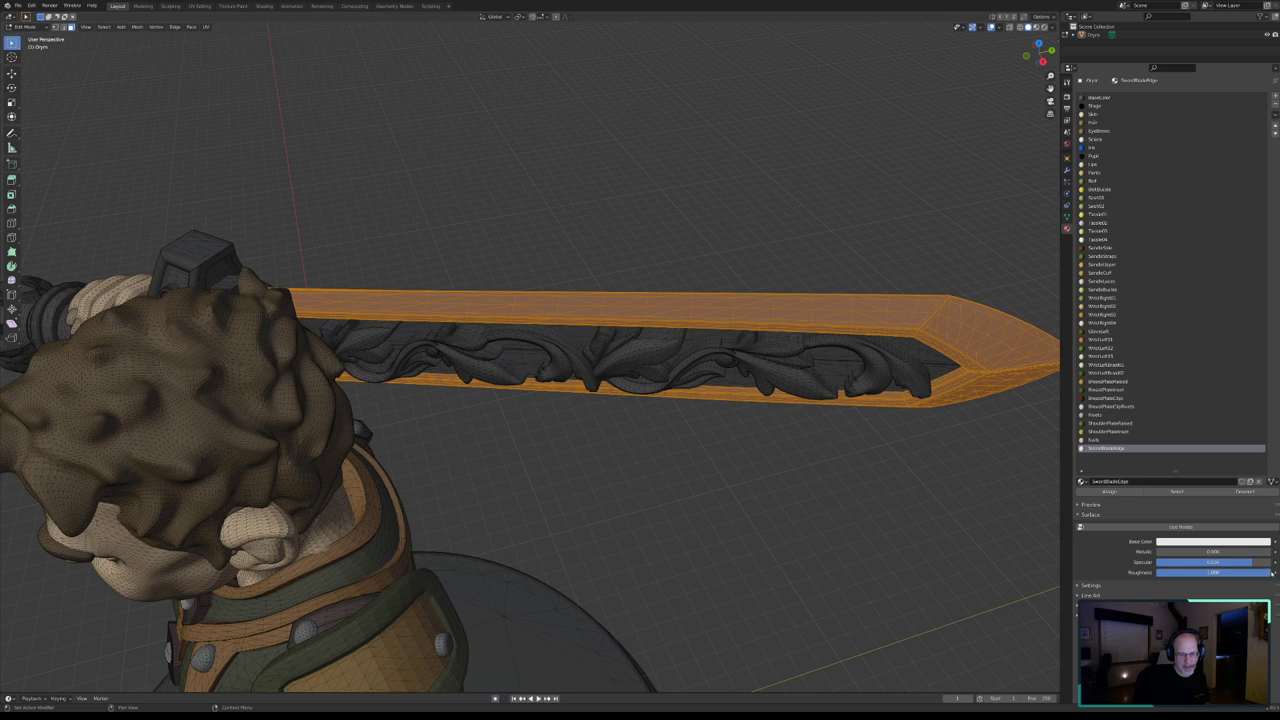
click(1215, 542)
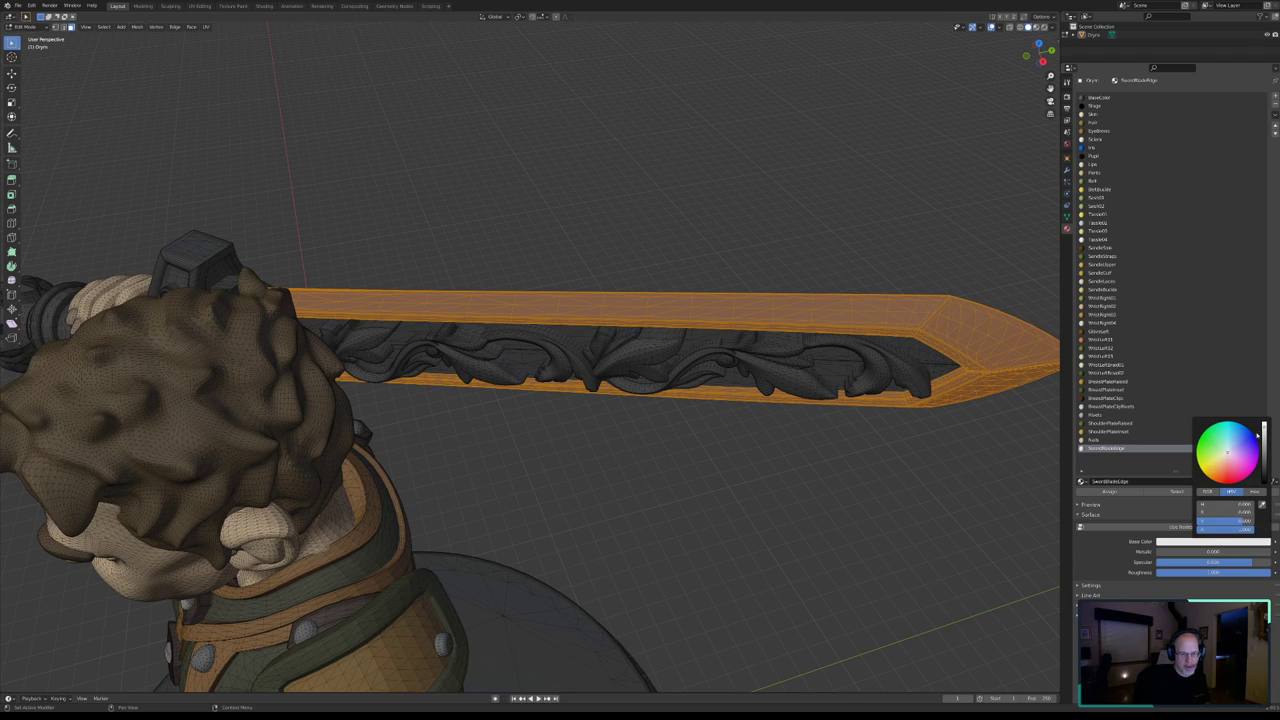
drag(1264, 427, 1264, 470)
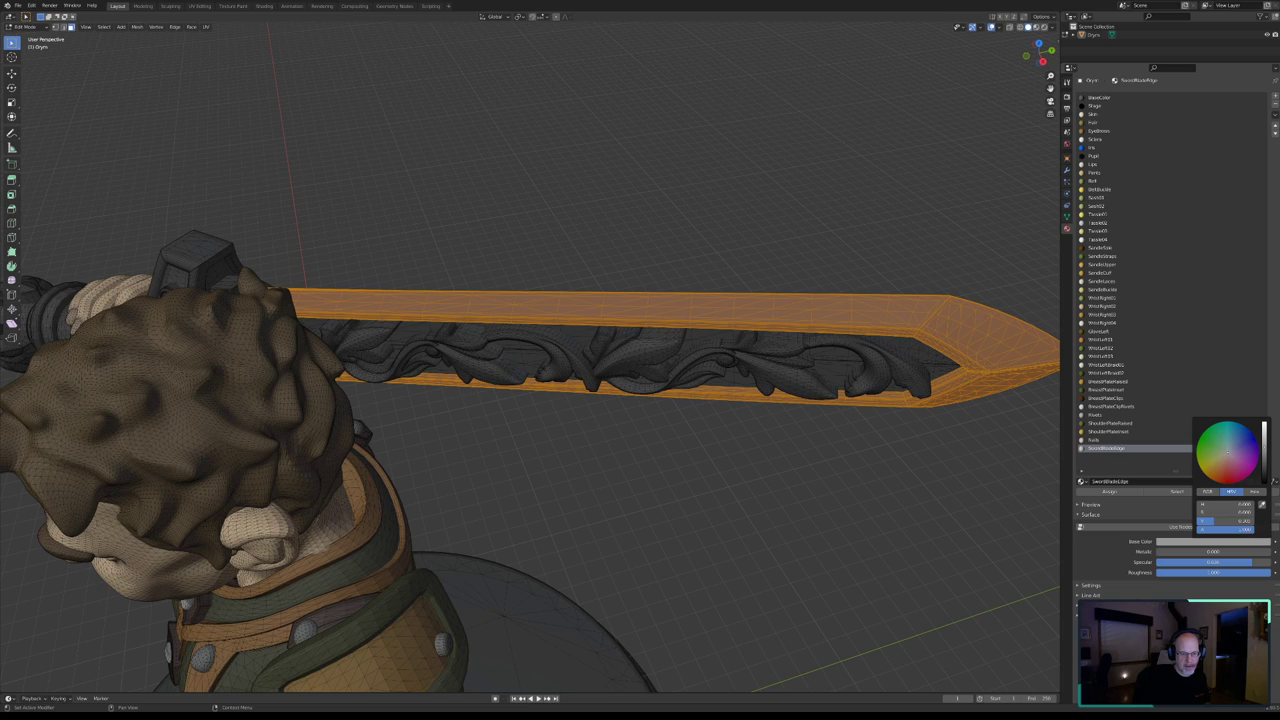
- Assign SwordBladeEdge to the selected rim faces, deselect all and zoom out
click(1110, 493)
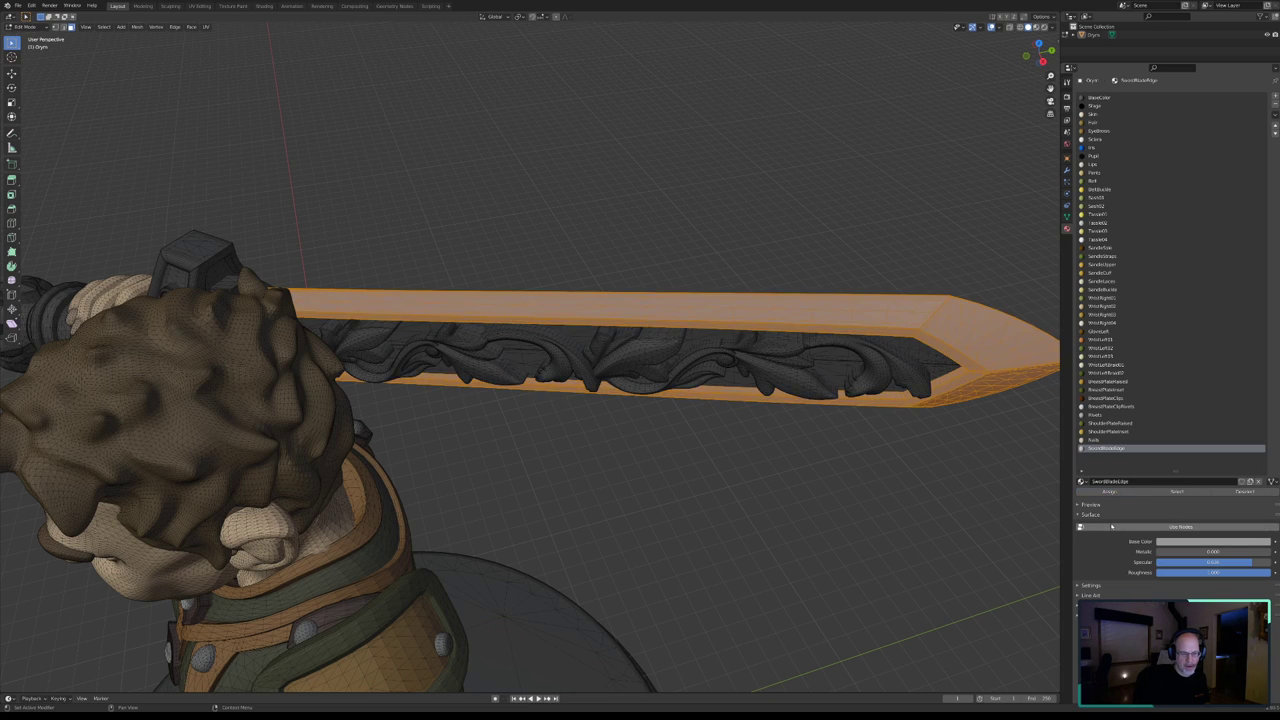
click(846, 523)
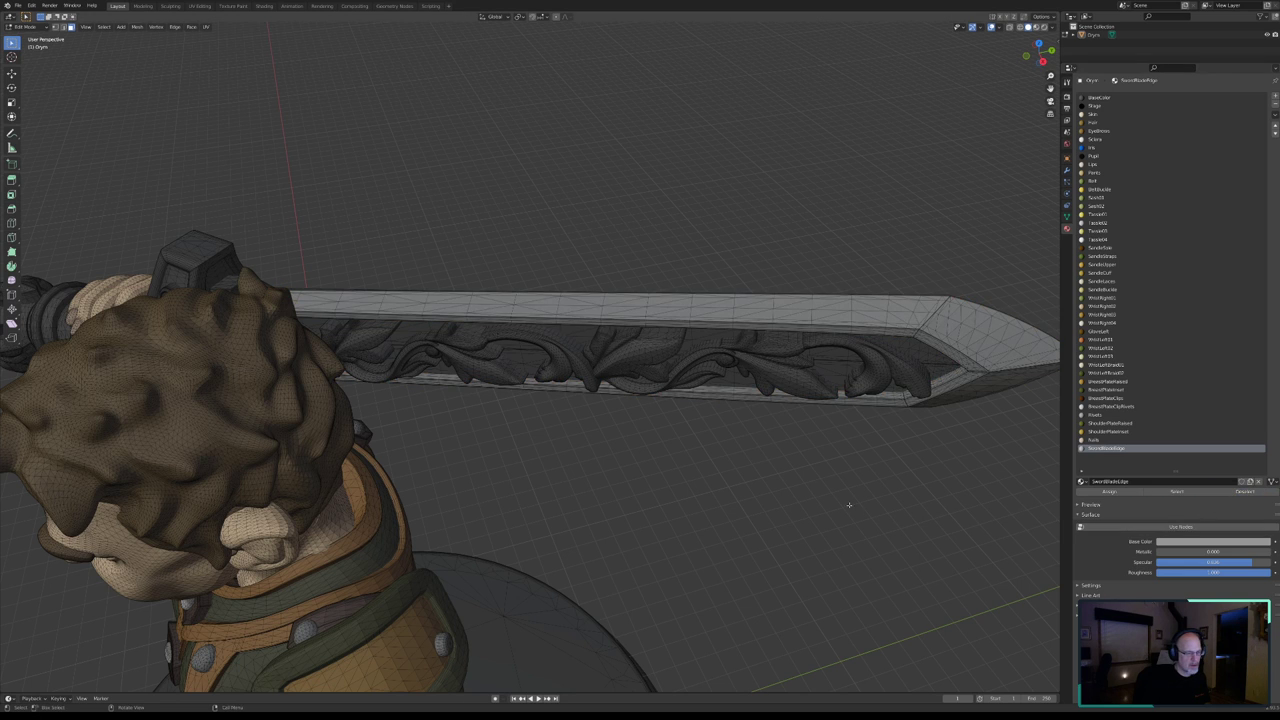
mouse_move(838, 500)
middle_down()
mouse_move(823, 463)
mouse_move(710, 463)
mouse_move(690, 445)
mouse_move(717, 437)
middle_up()
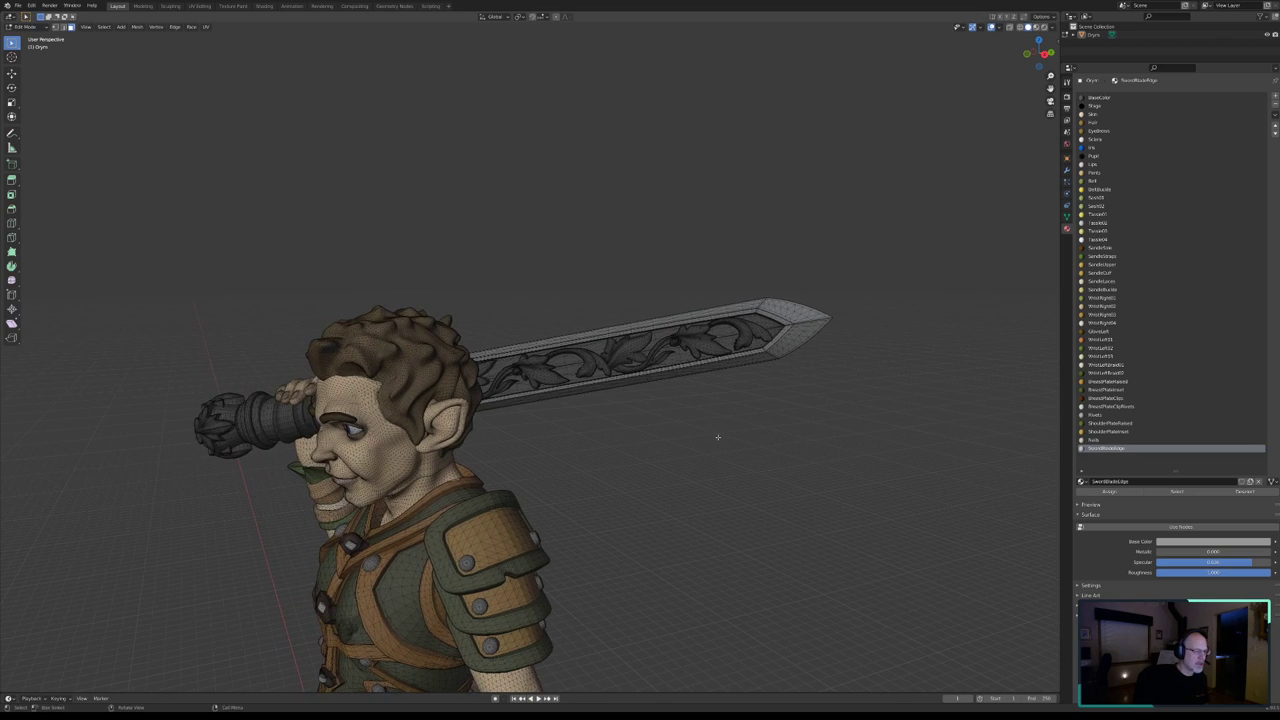
- Select the whole linked sword mesh from its tip, excluding the SwordBladeEdge faces
key(c)
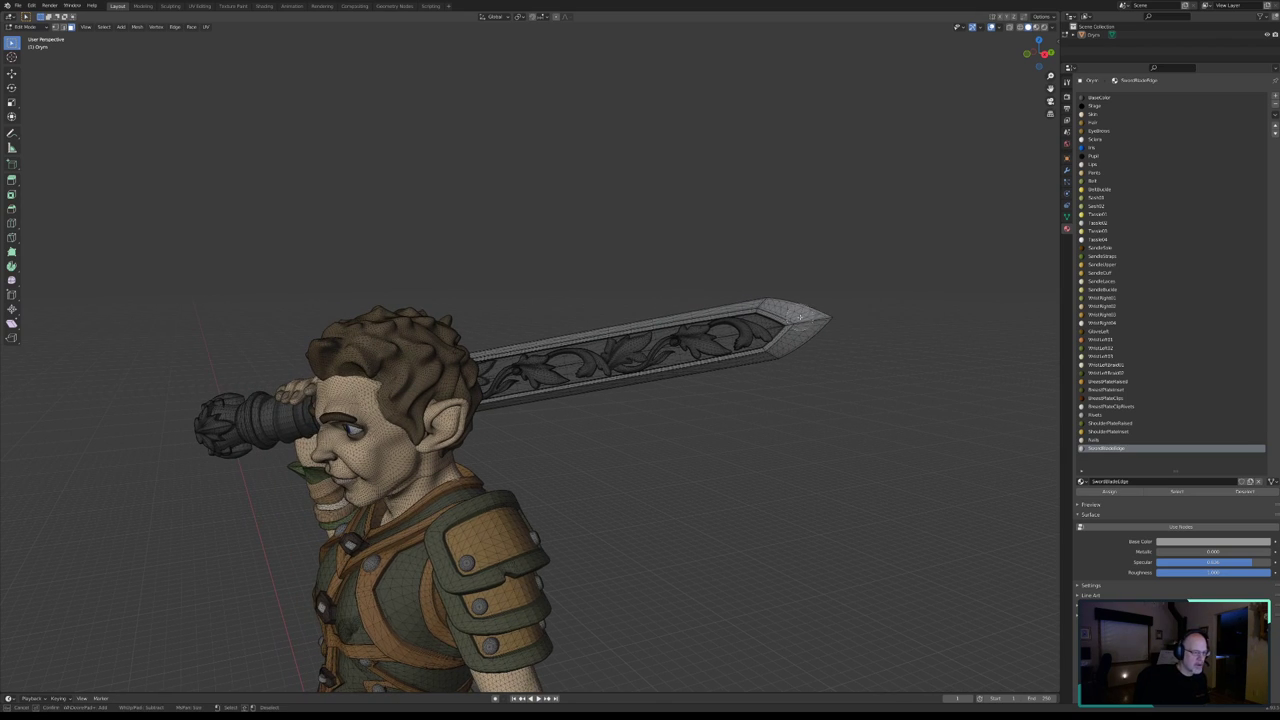
drag(804, 320, 850, 323)
right_click(858, 323)
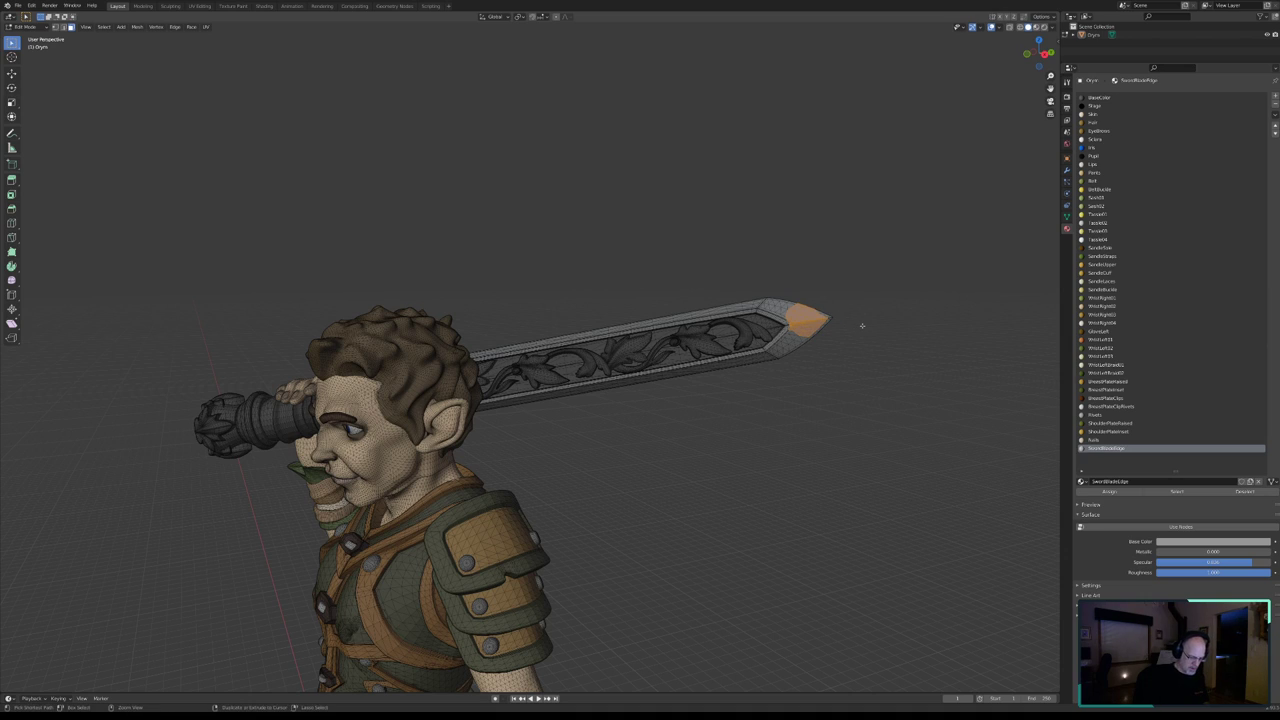
key(ctrl+l)
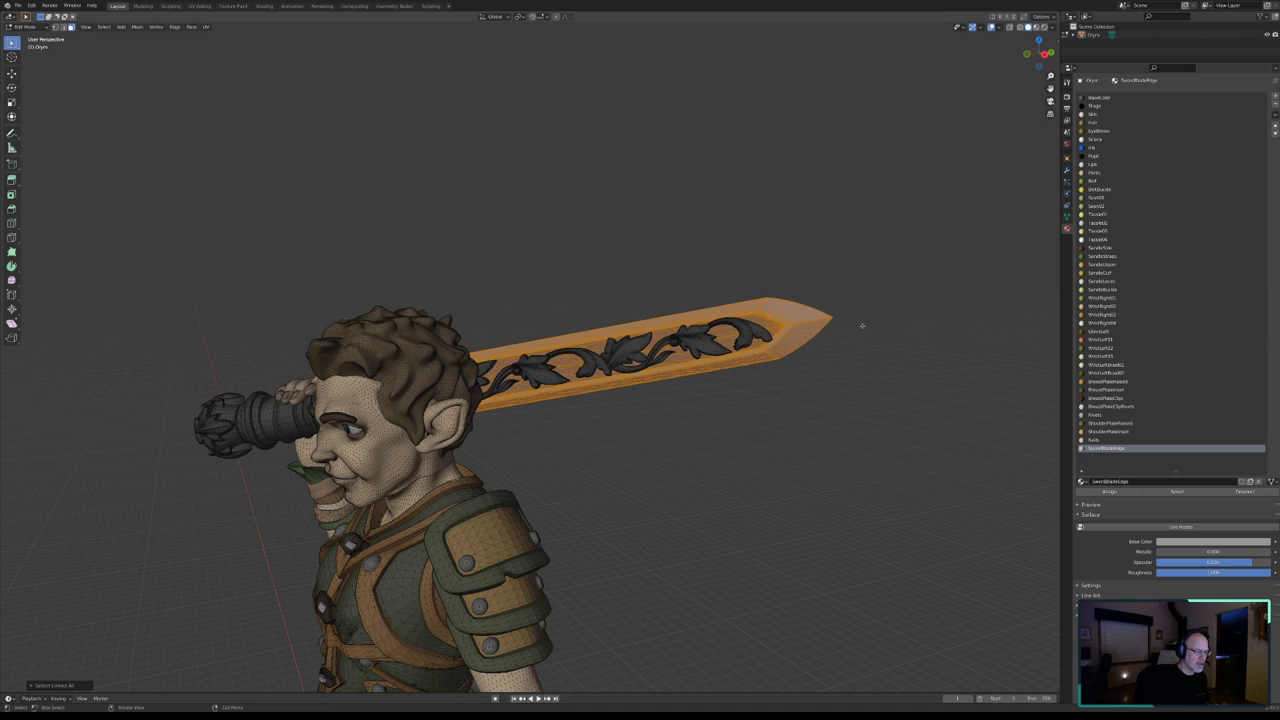
click(1240, 492)
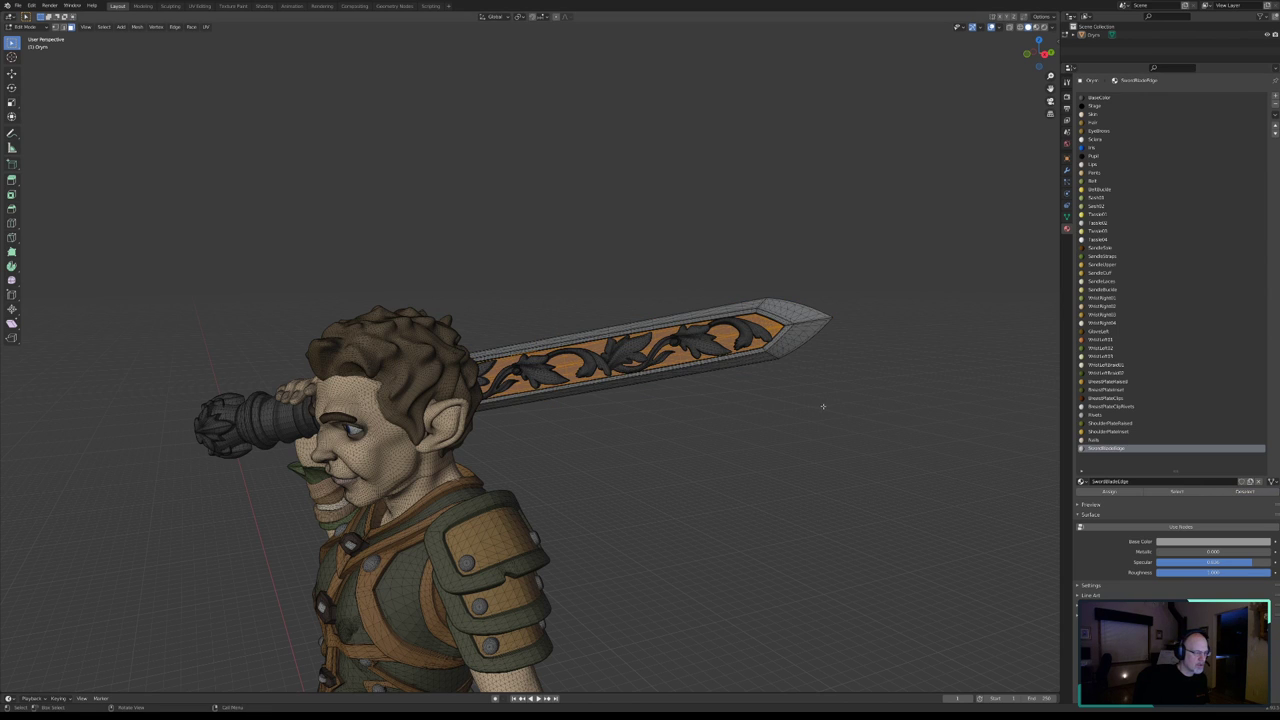
middle_drag(867, 350, 784, 345)
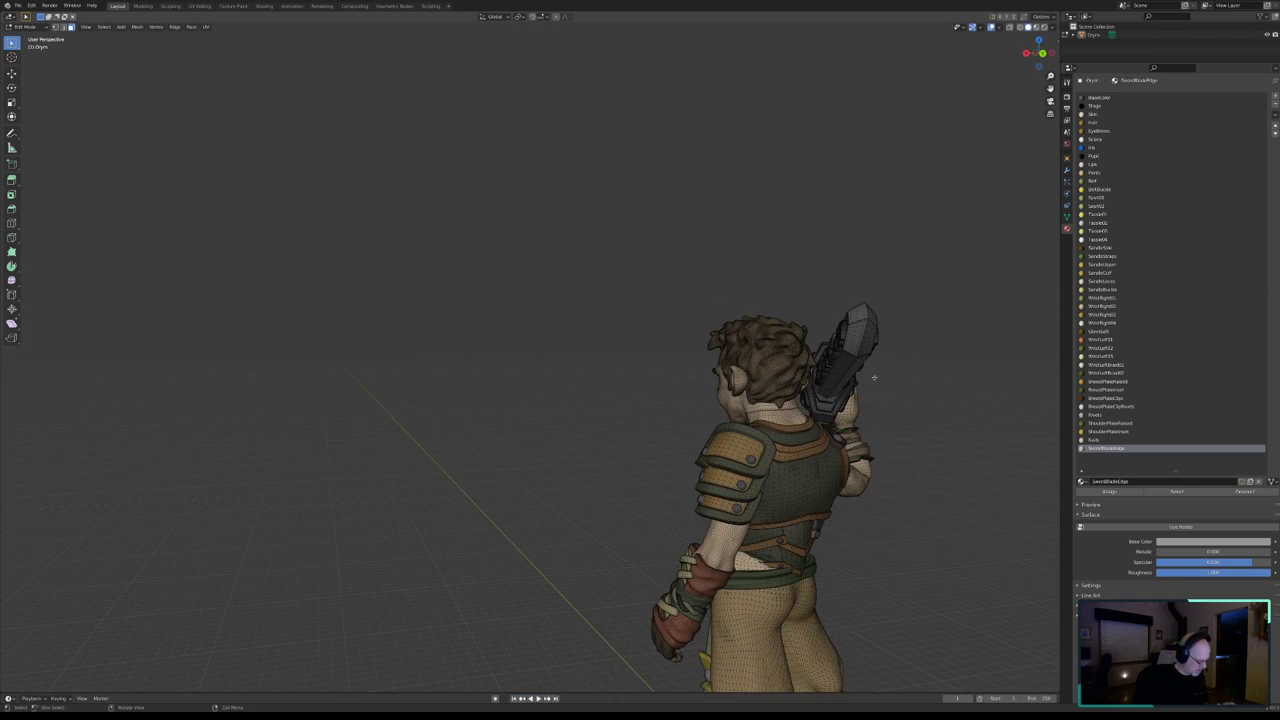
mouse_move(874, 377)
middle_down()
mouse_move(857, 430)
mouse_move(610, 405)
middle_up()
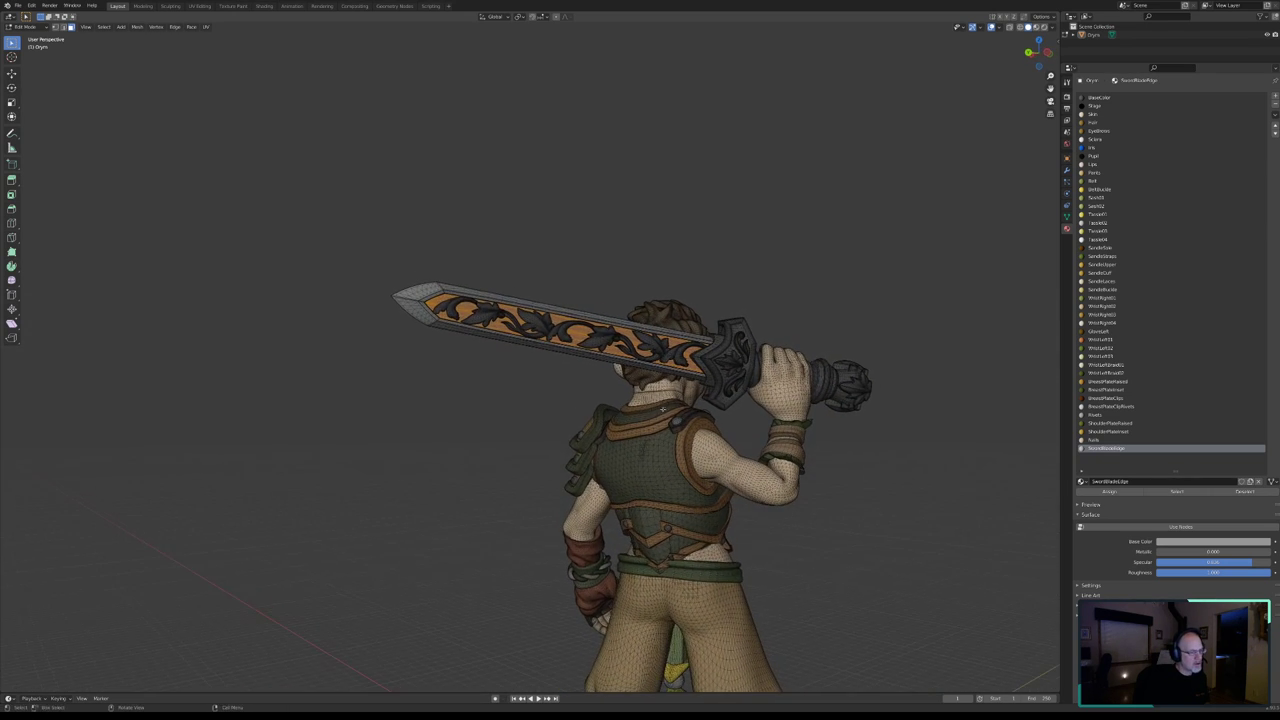
- Add another material slot with a new material named SwordBladeInset
click(1274, 96)
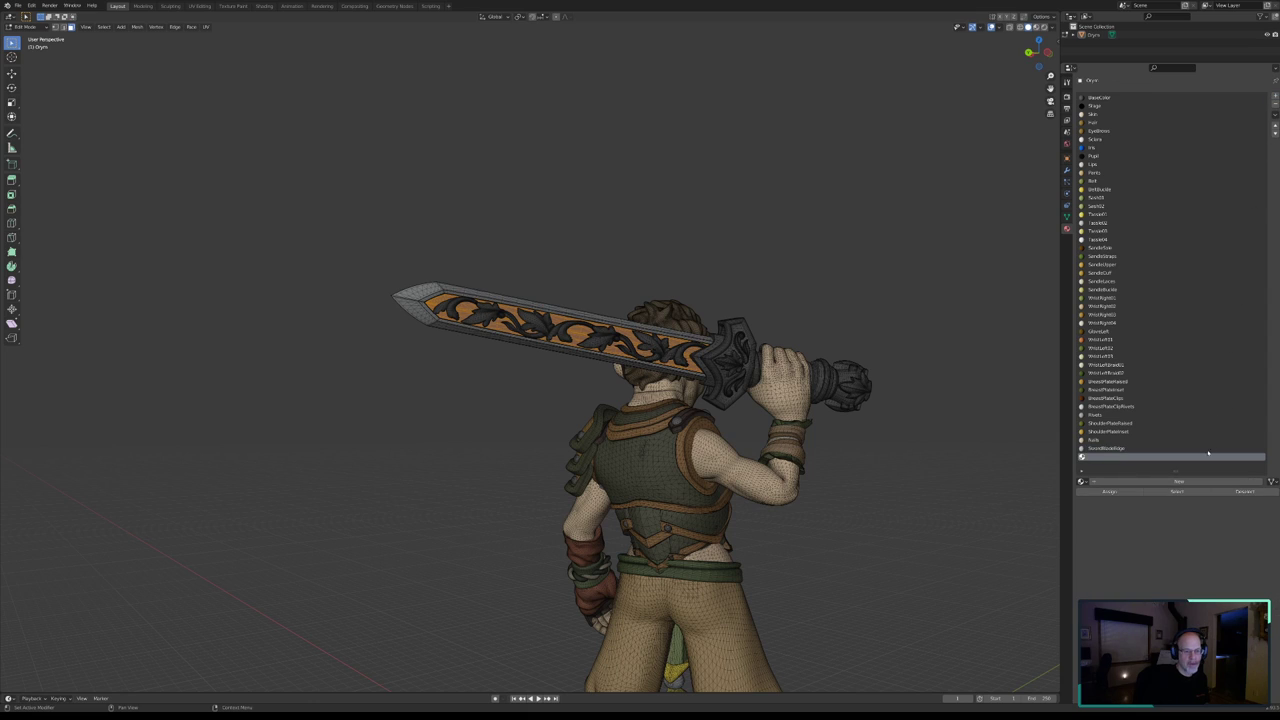
click(1100, 482)
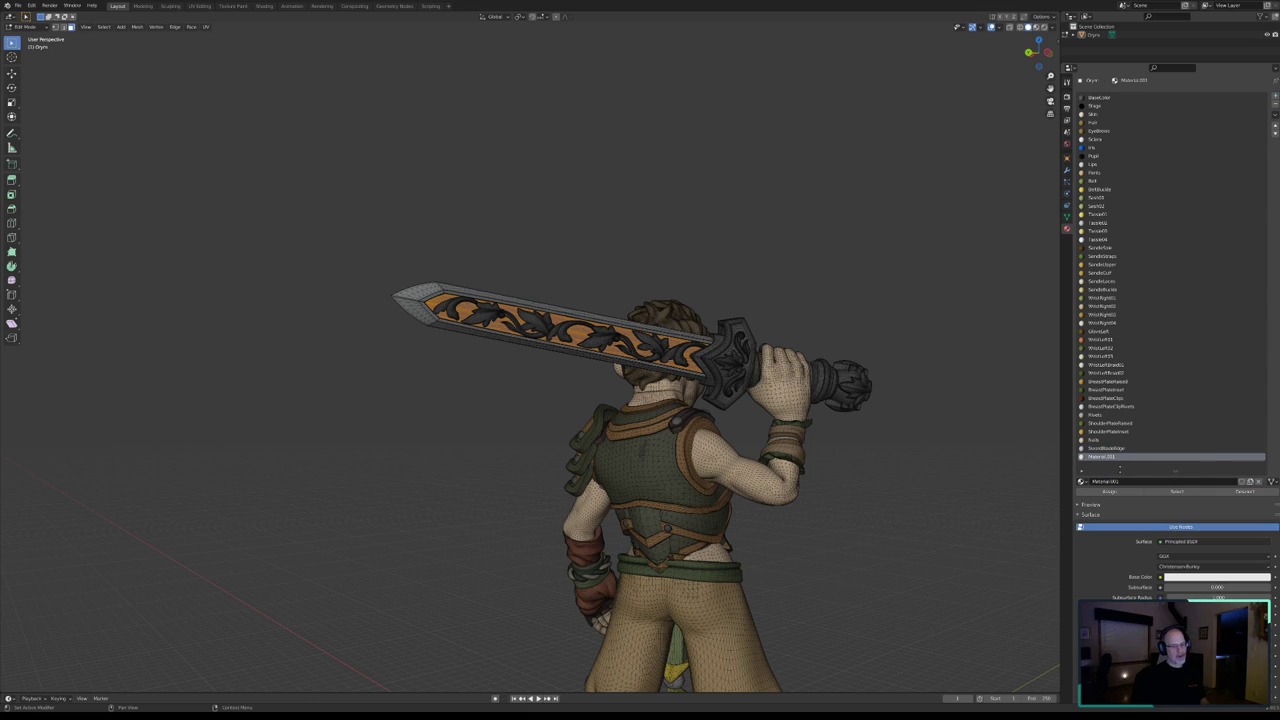
double_click(1126, 481)
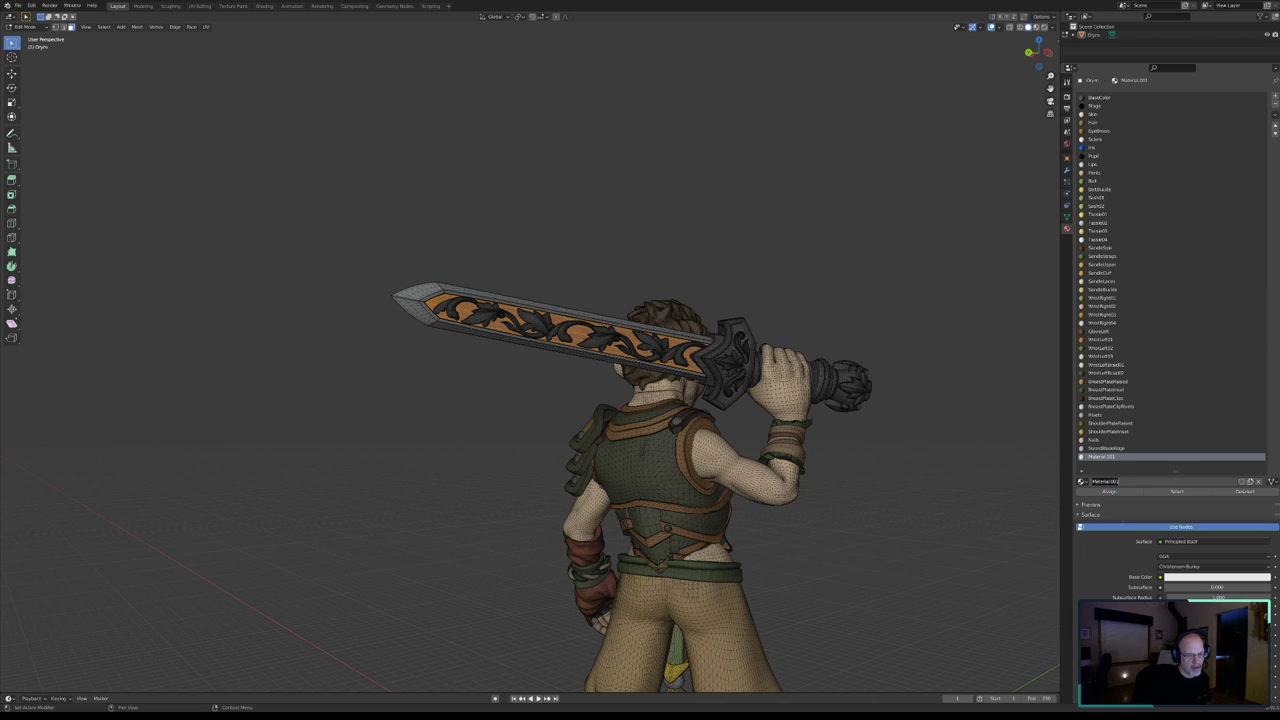
key(BackSpace)
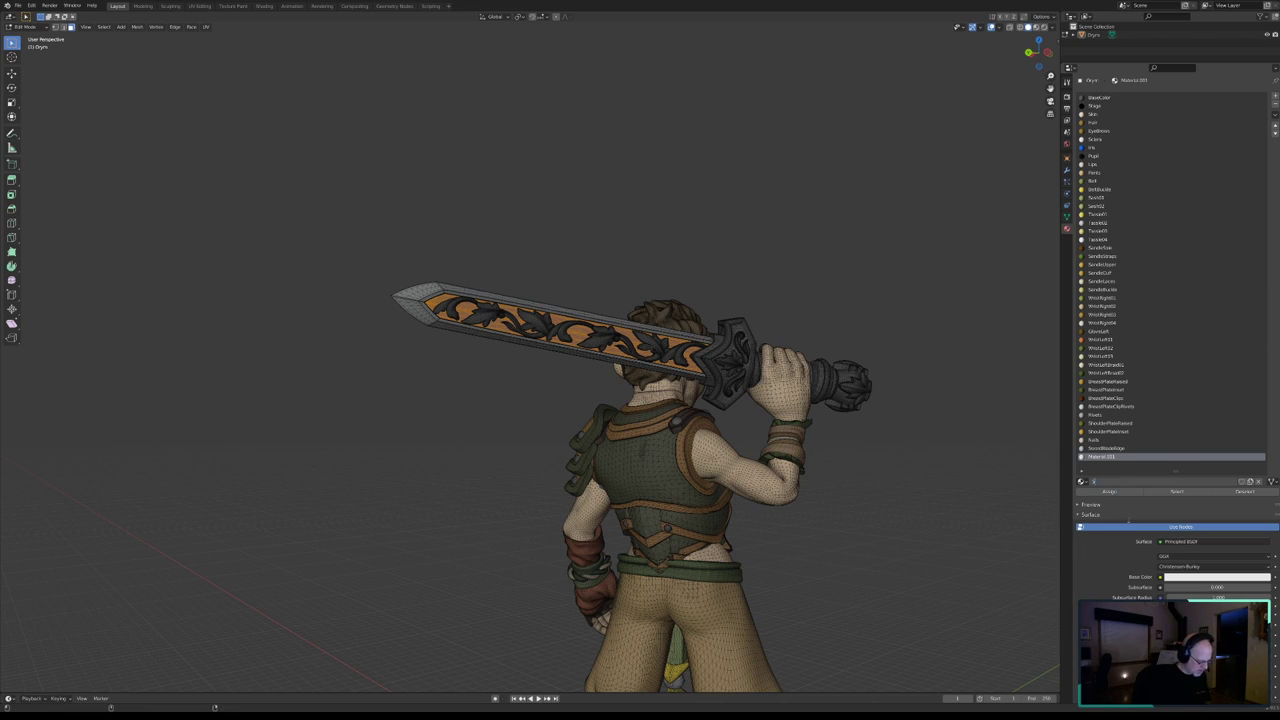
text(SwordBlade)
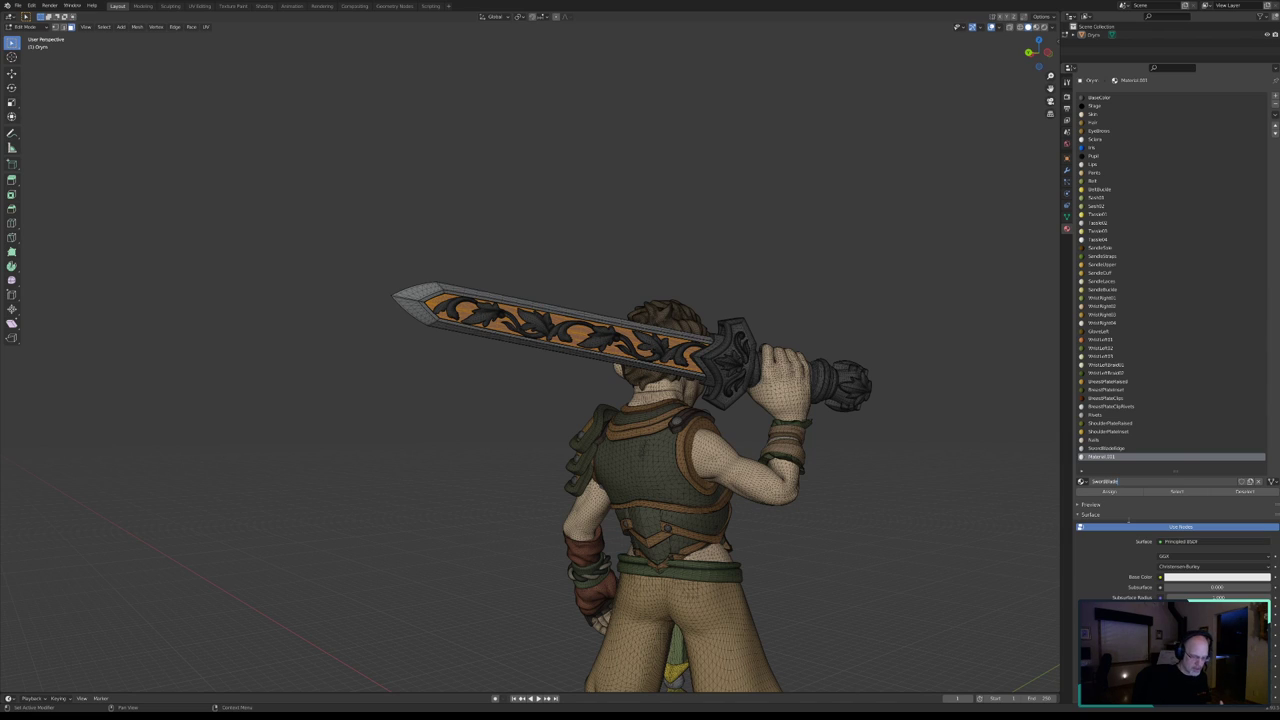
text(Inse)
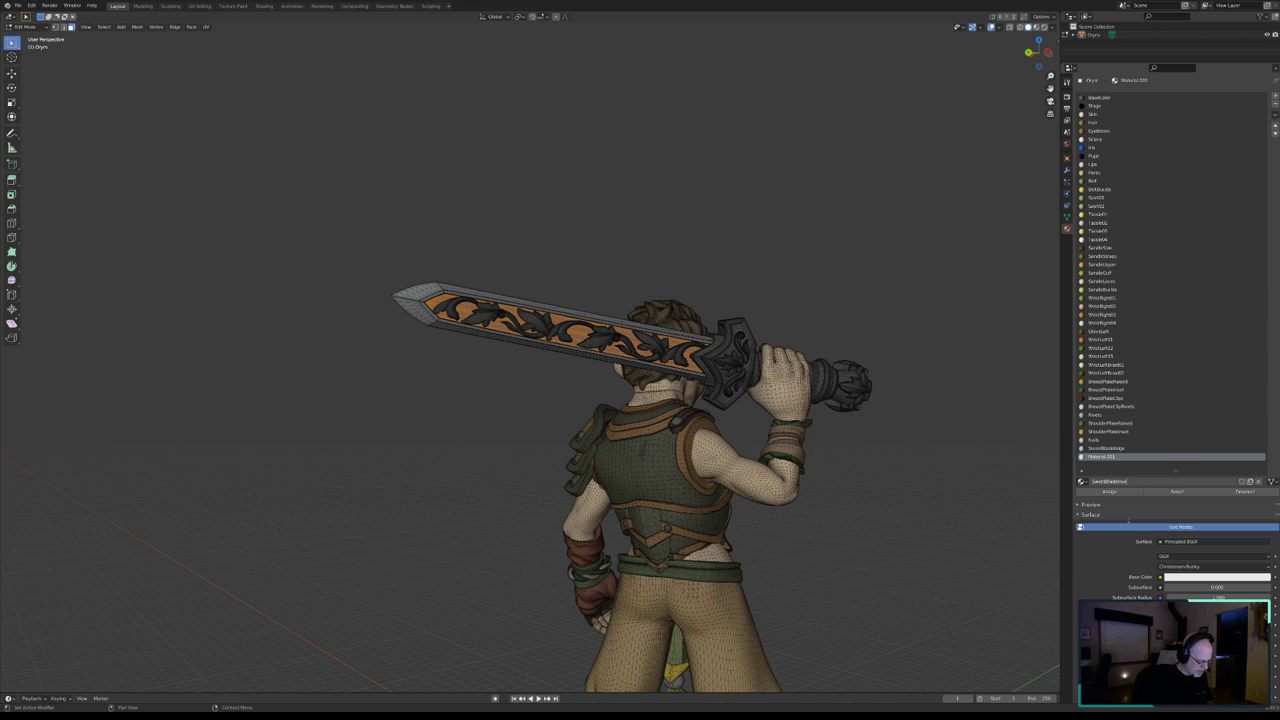
text(t)
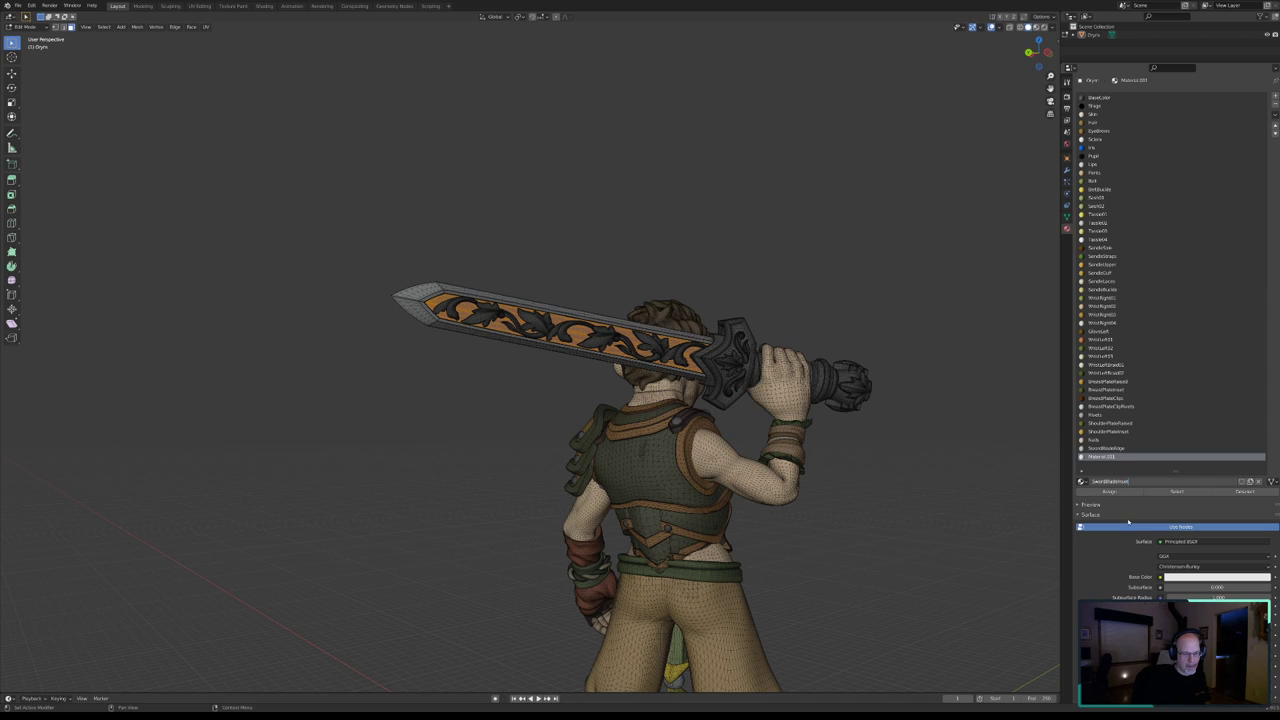
key(Return)
- Turn off nodes for SwordBladeInset, set roughness 1.000 and a very dark base colour
click(1172, 528)
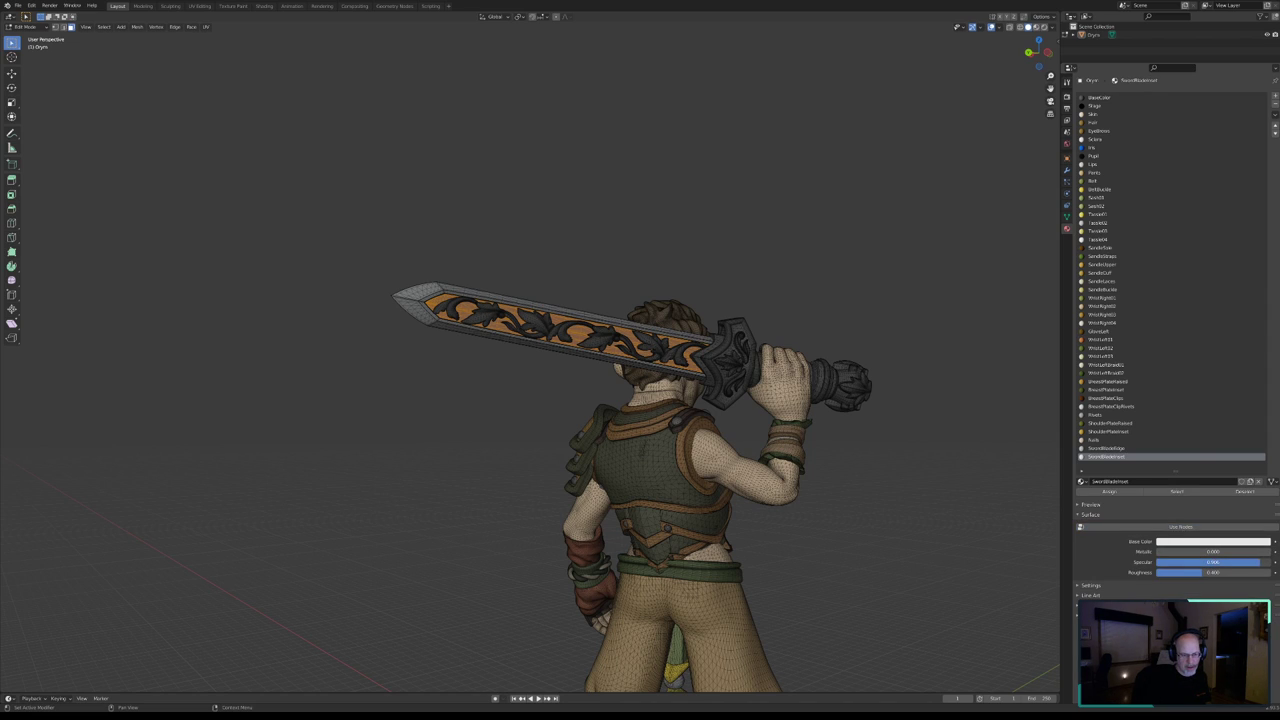
drag(1210, 572, 1270, 572)
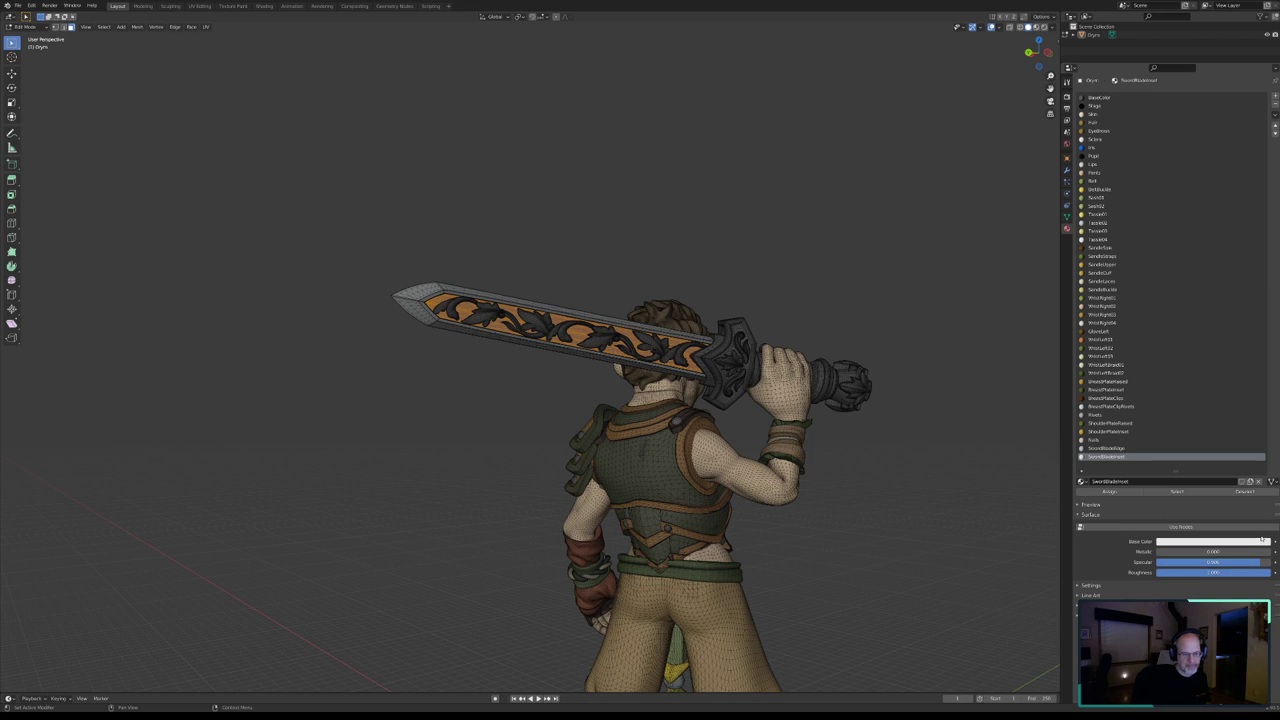
click(1215, 543)
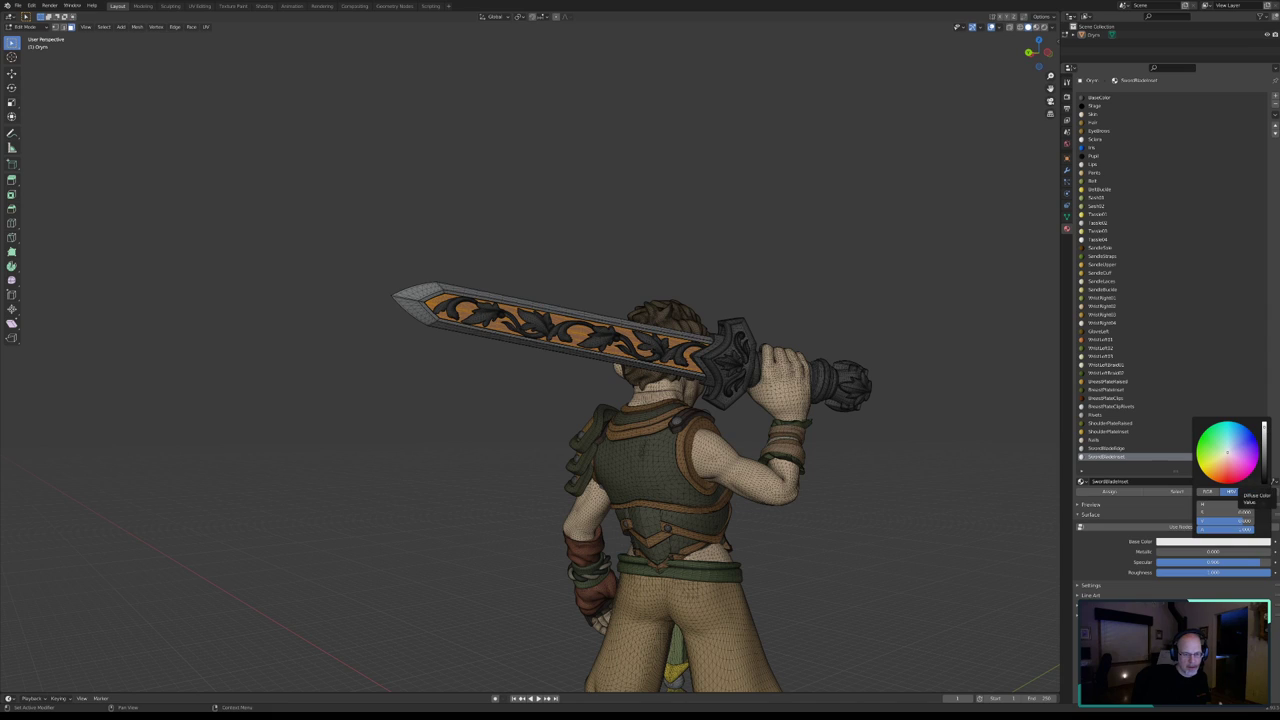
click(1264, 472)
drag(1264, 430, 1264, 455)
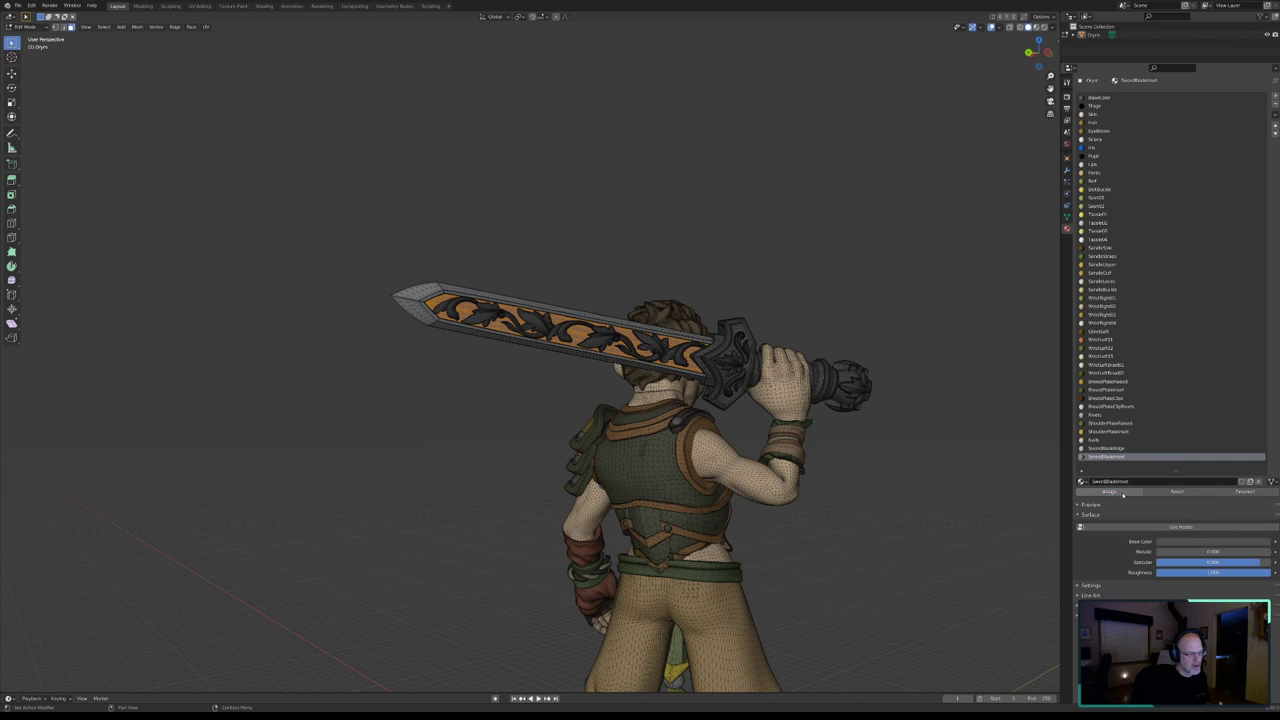
- Deselect all, save Dryn.blend, and orbit to inspect the sword hilt from the side
key(alt+a)
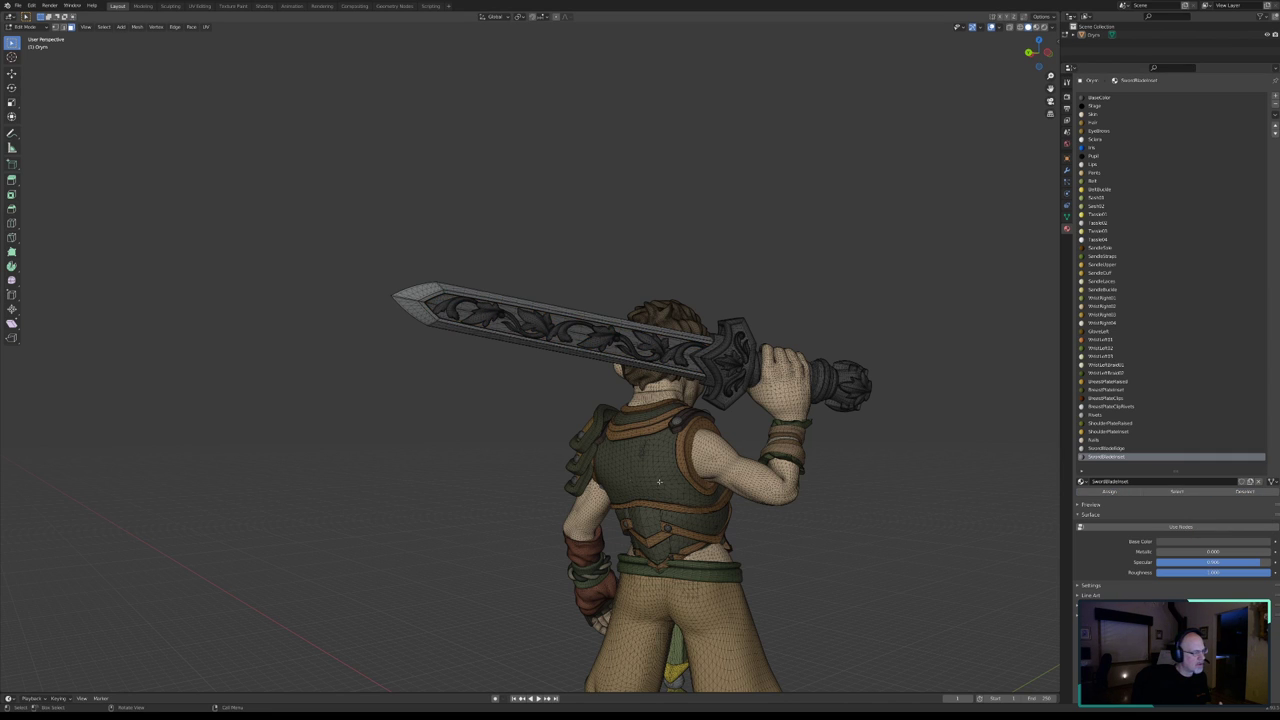
middle_drag(659, 482, 620, 441)
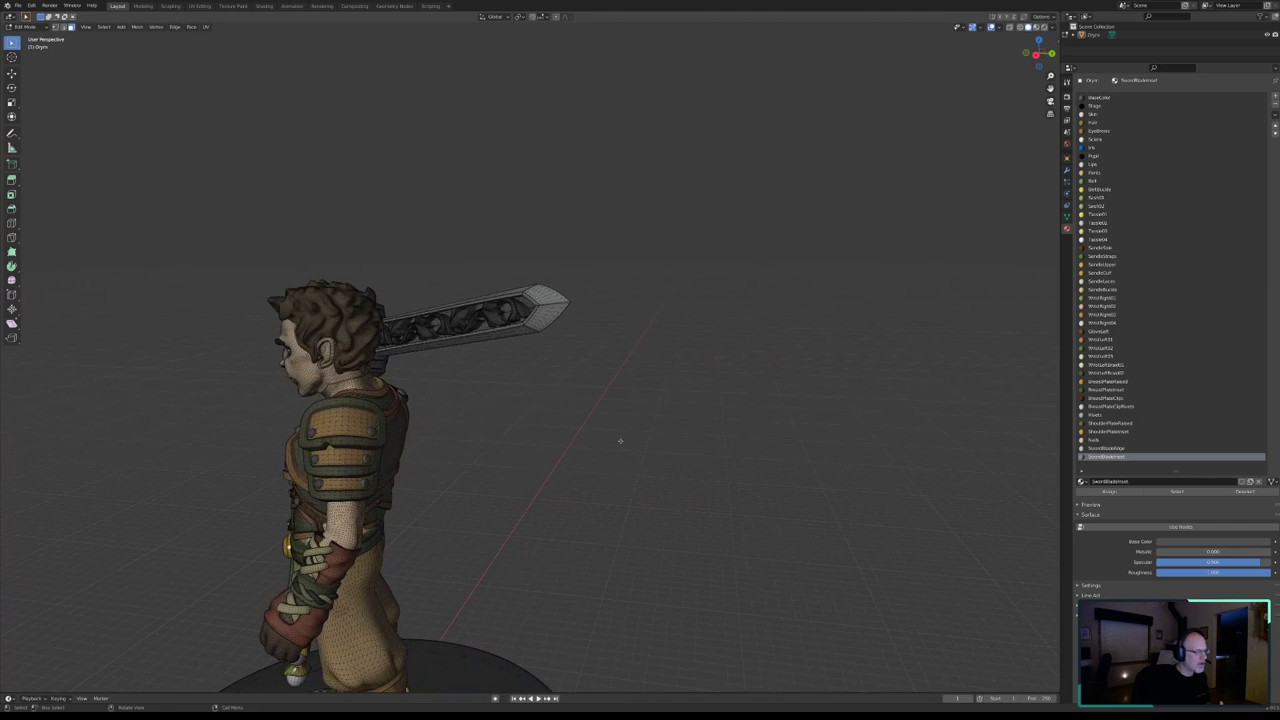
click(18, 6)
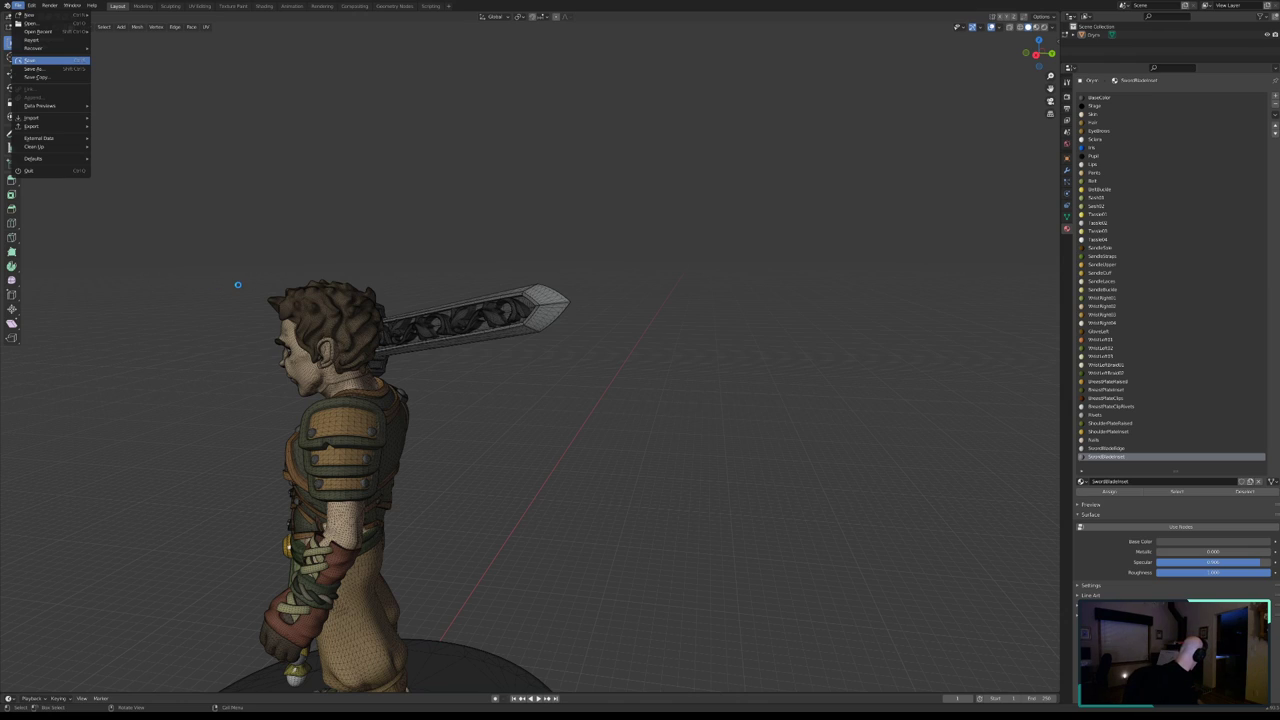
key(ctrl+s)
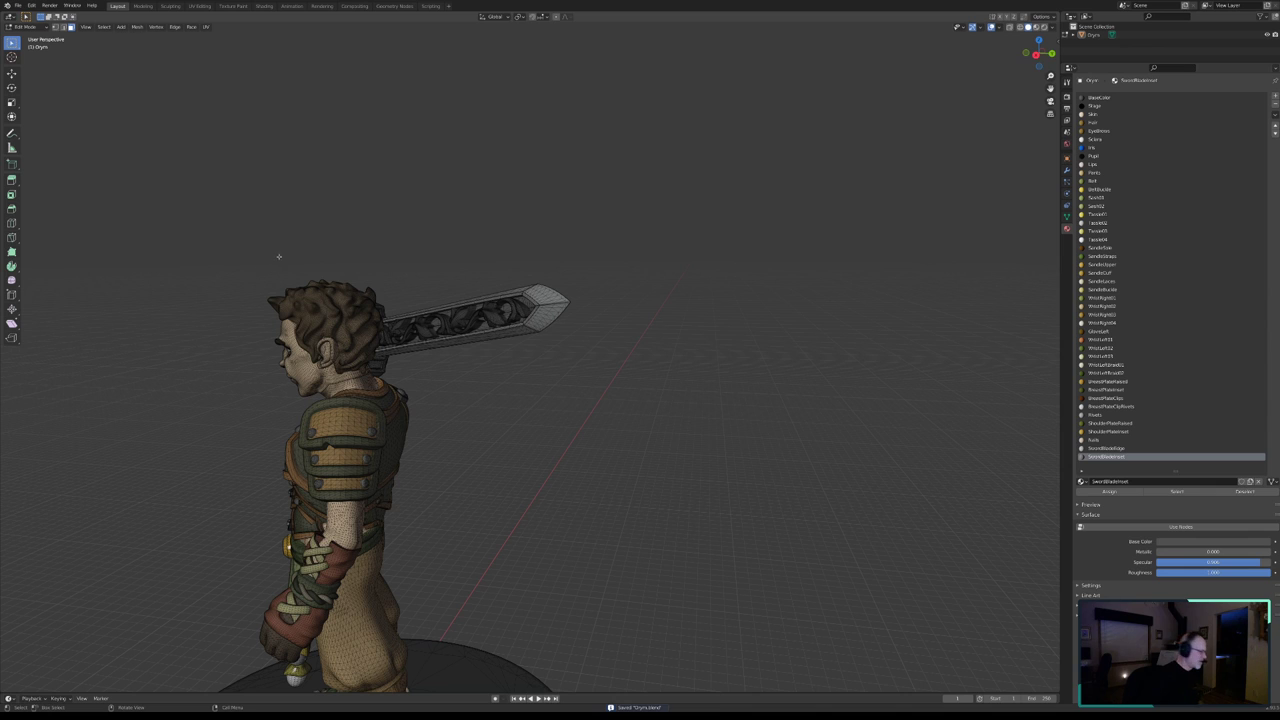
mouse_move(443, 459)
middle_down()
mouse_move(743, 294)
mouse_move(643, 274)
mouse_move(408, 427)
mouse_move(470, 415)
mouse_move(507, 404)
mouse_move(385, 379)
mouse_move(454, 361)
mouse_move(395, 363)
middle_up()
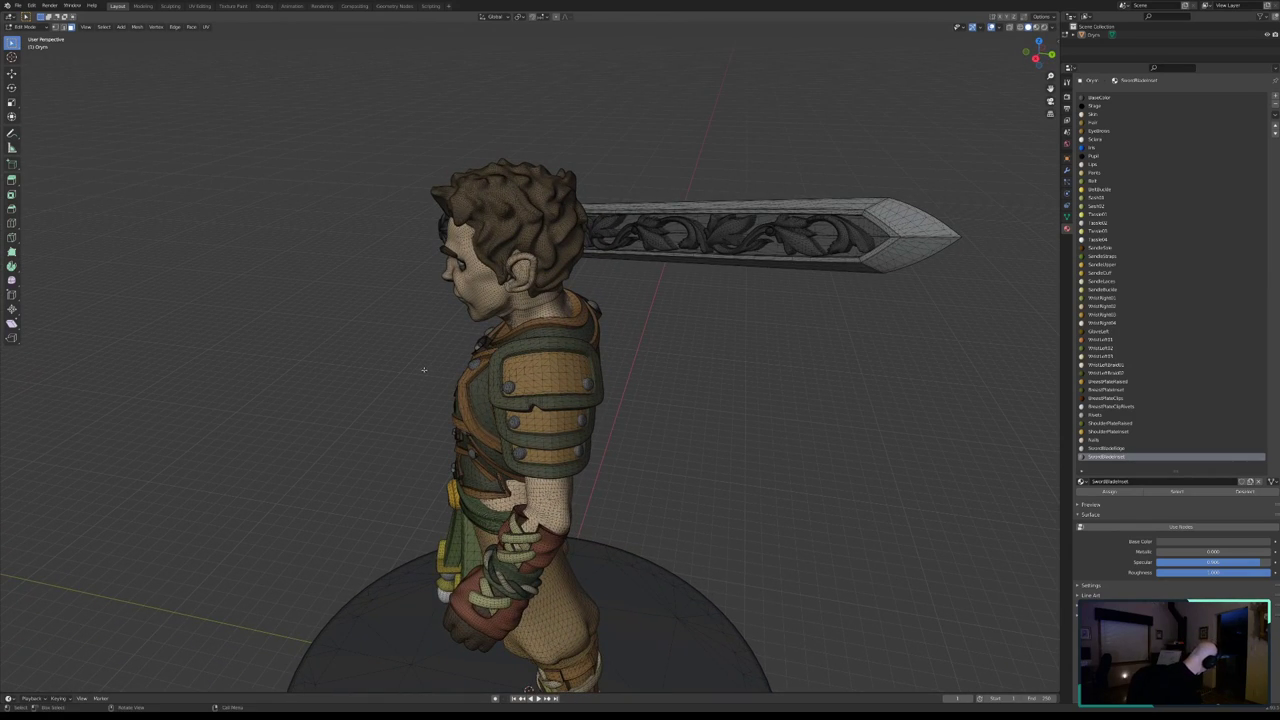
middle_drag(734, 318, 855, 252)
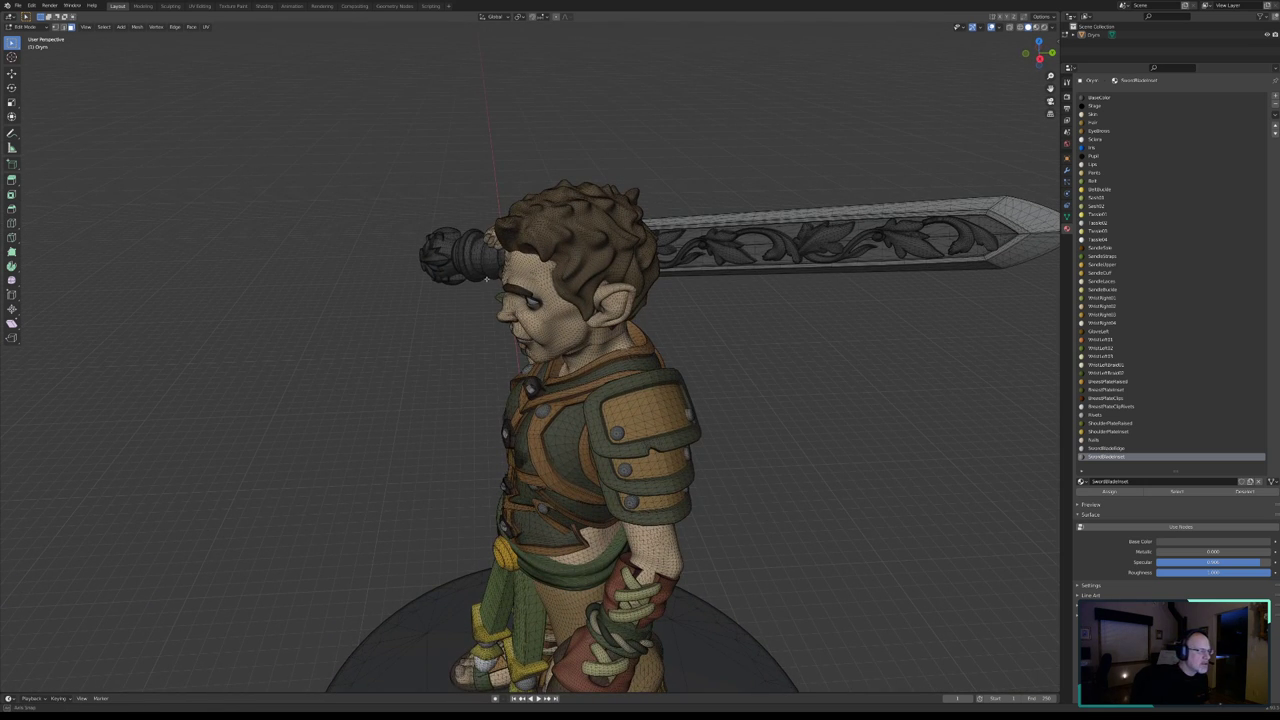
mouse_move(729, 256)
middle_down()
mouse_move(543, 278)
mouse_move(458, 262)
mouse_move(502, 300)
mouse_move(515, 344)
middle_up()
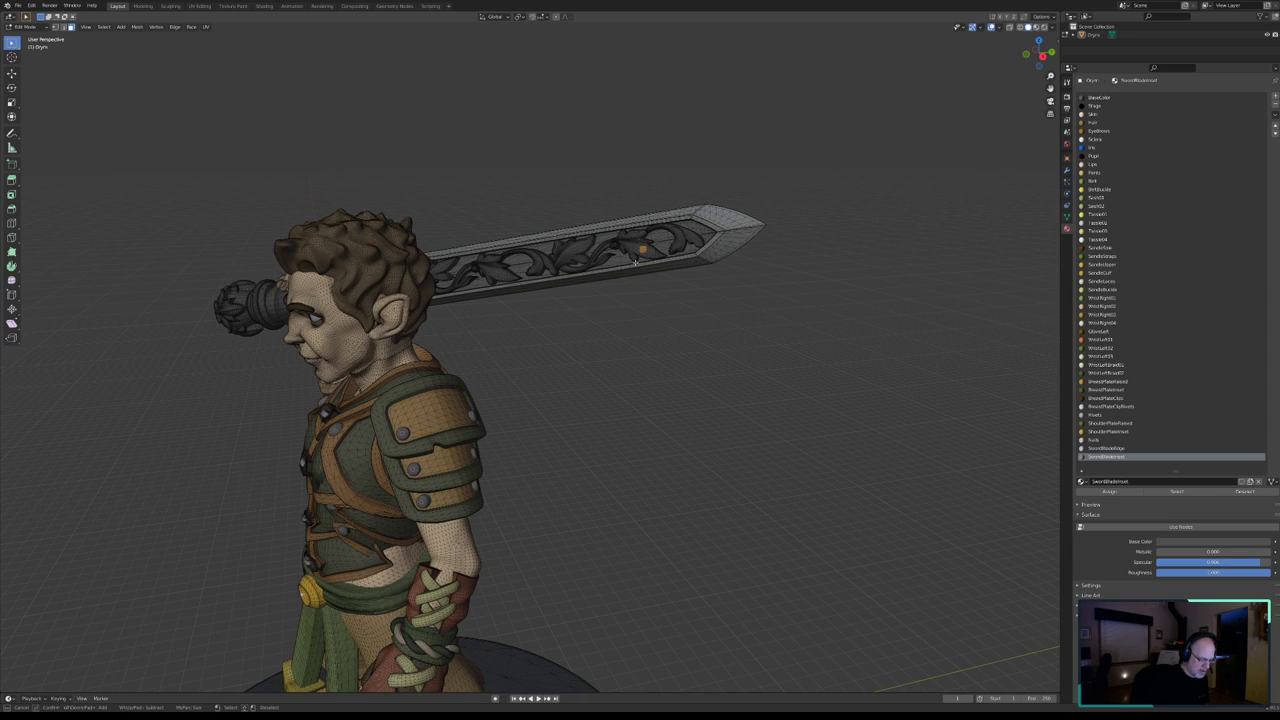
- Select all four leaf ornaments on the blade as linked geometry, viewing from behind
key(ctrl+l)
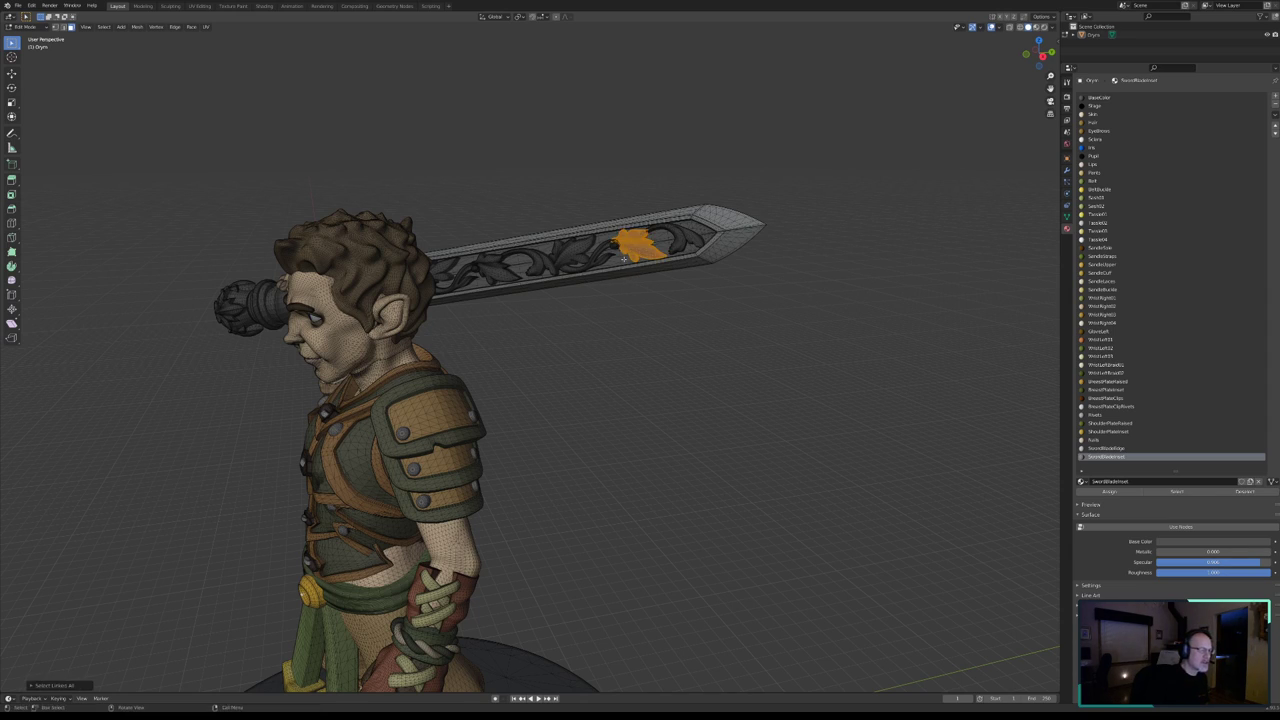
key(c)
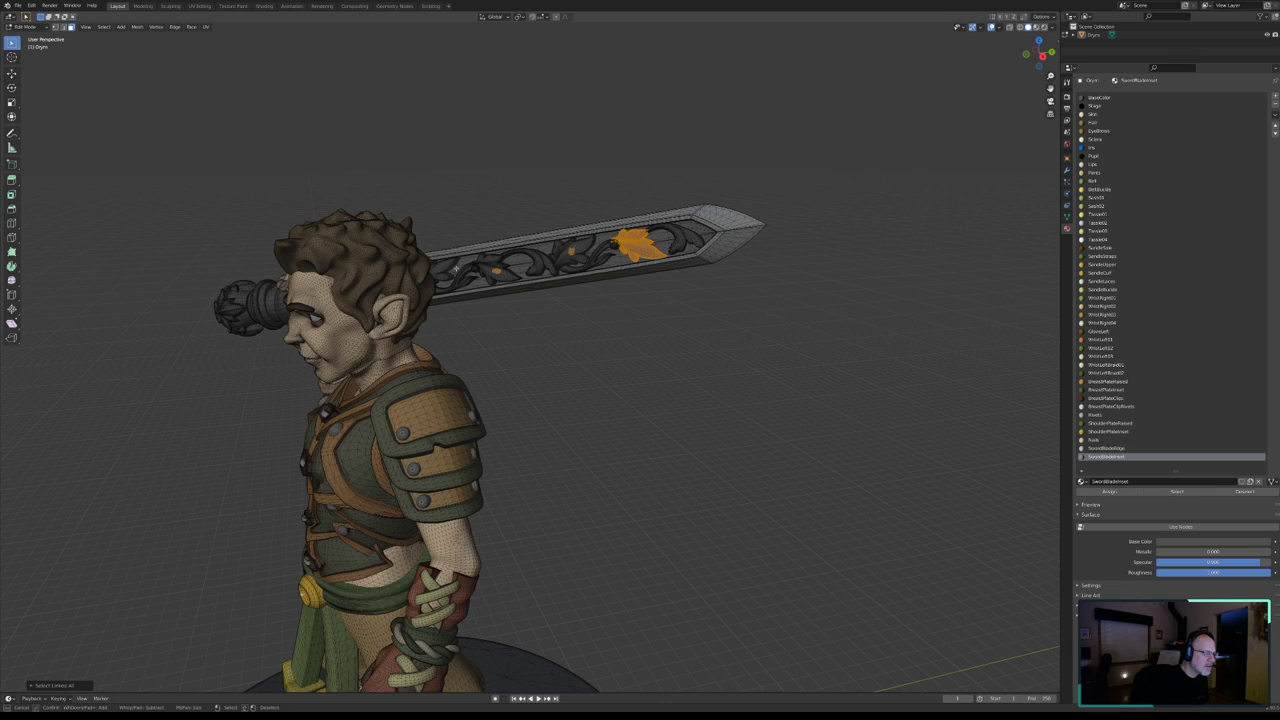
key(Escape)
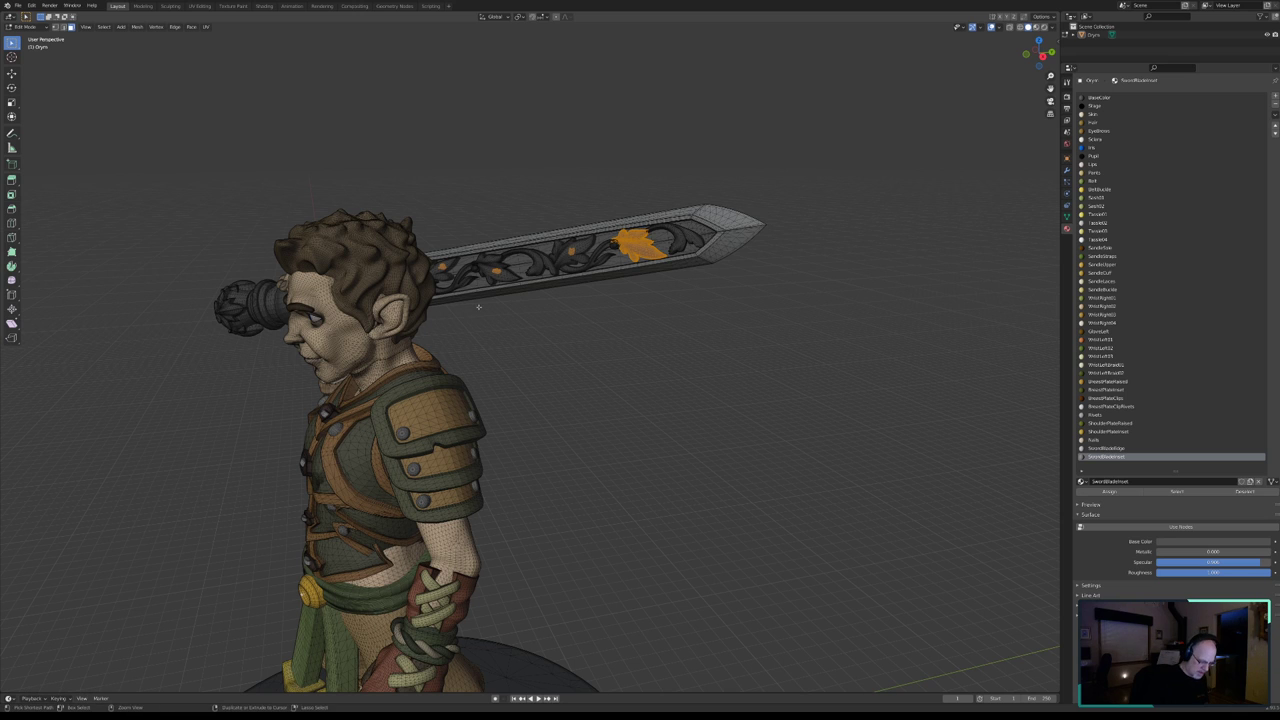
key(ctrl+l)
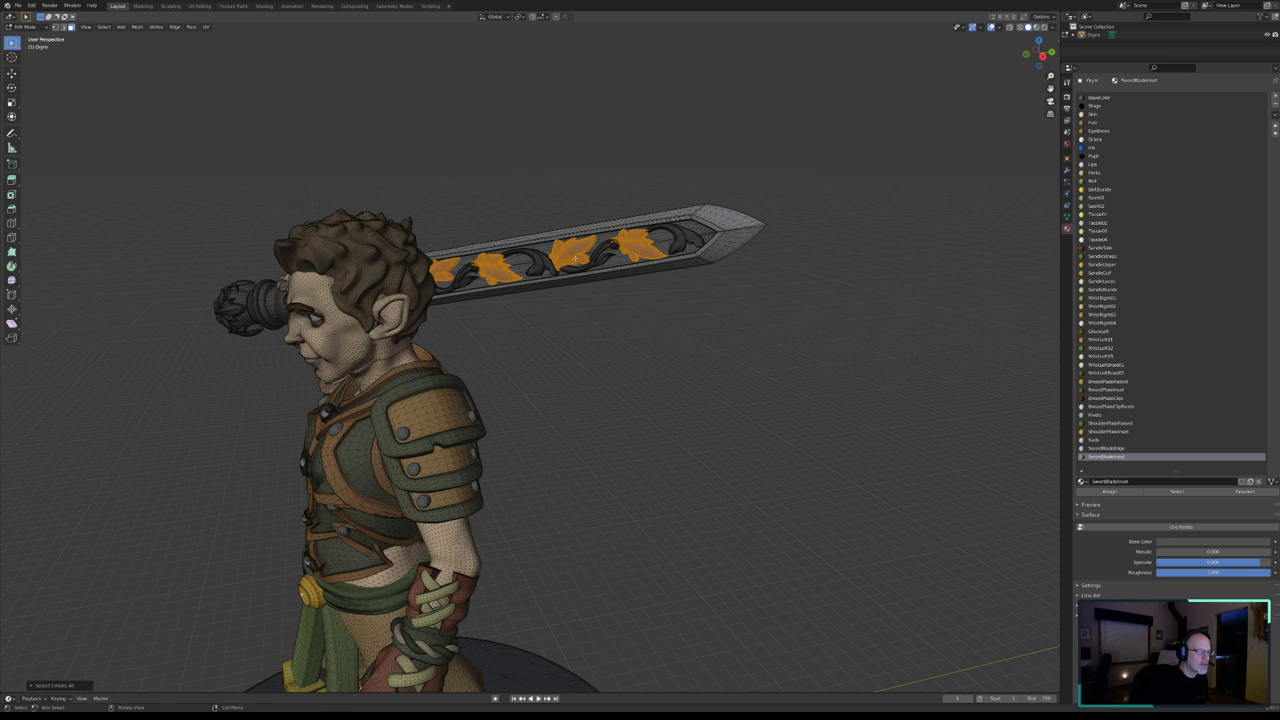
mouse_move(507, 218)
middle_down()
mouse_move(509, 285)
mouse_move(537, 283)
middle_up()
mouse_move(572, 264)
middle_down()
mouse_move(438, 248)
mouse_move(331, 204)
mouse_move(361, 202)
middle_up()
scroll(400, 228, up, 3)
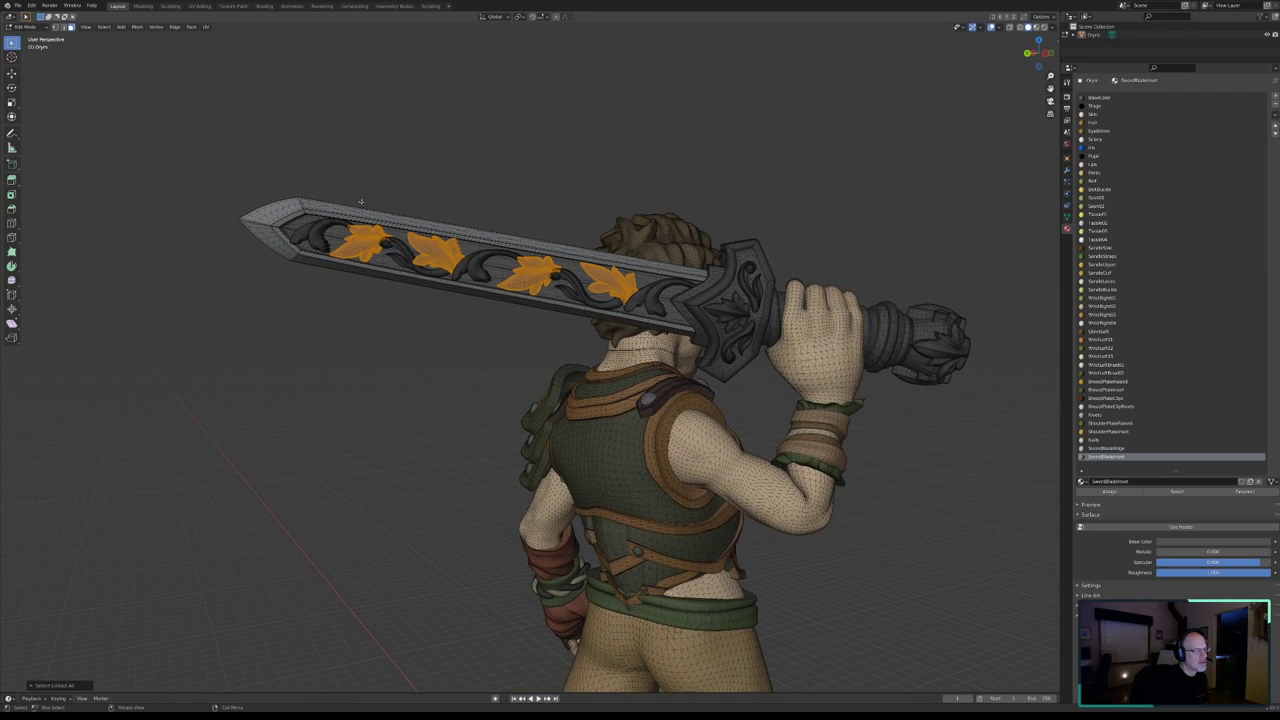
- Add a material slot with a new material named SwordBladeLeaves
click(1274, 97)
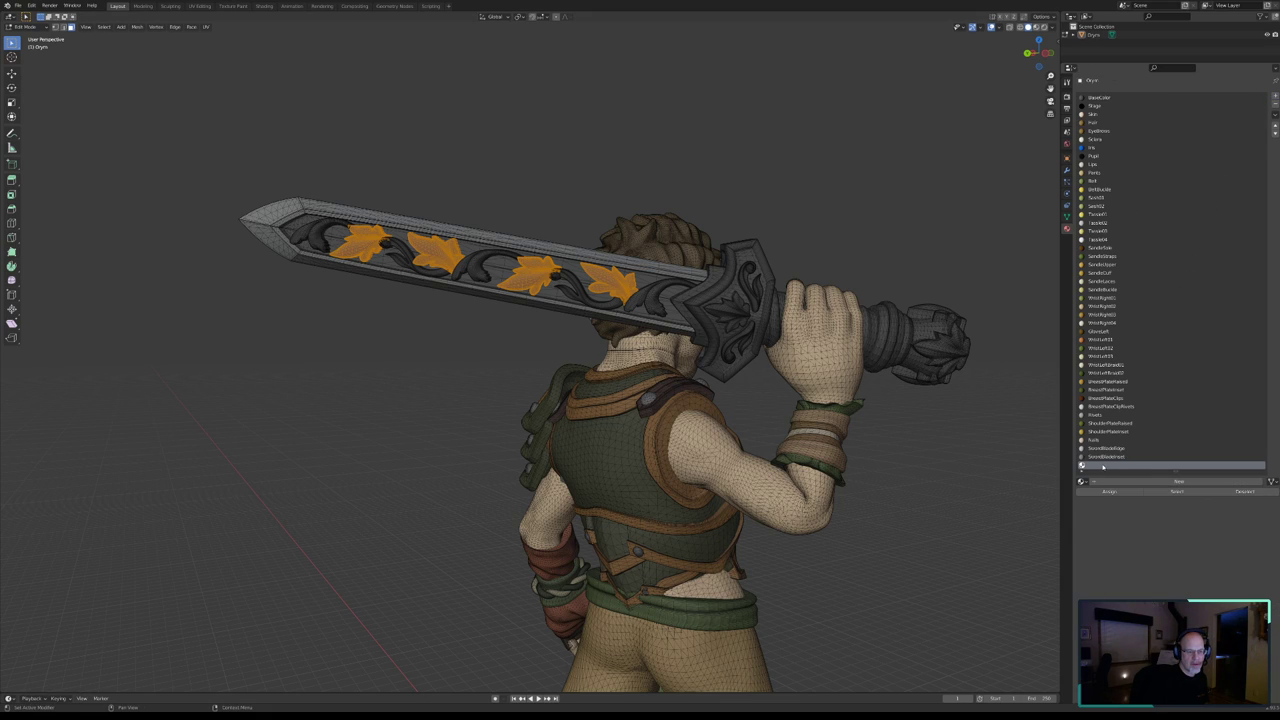
click(1104, 481)
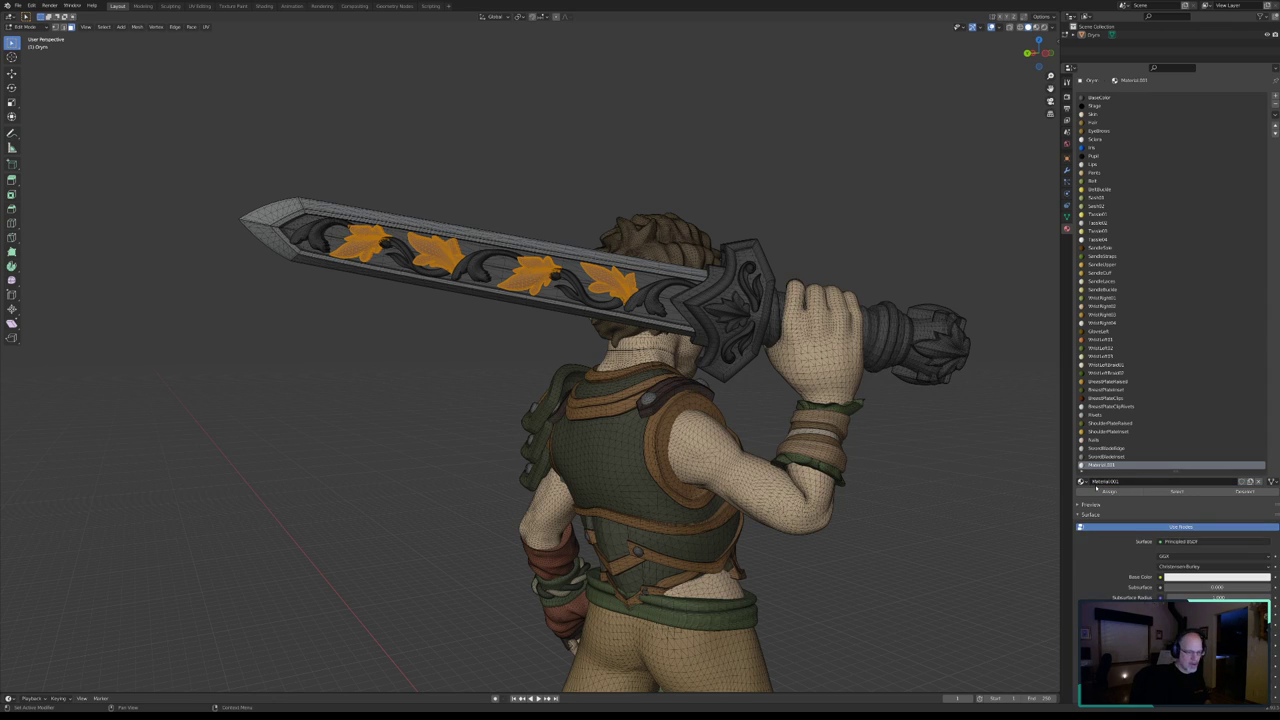
double_click(1108, 481)
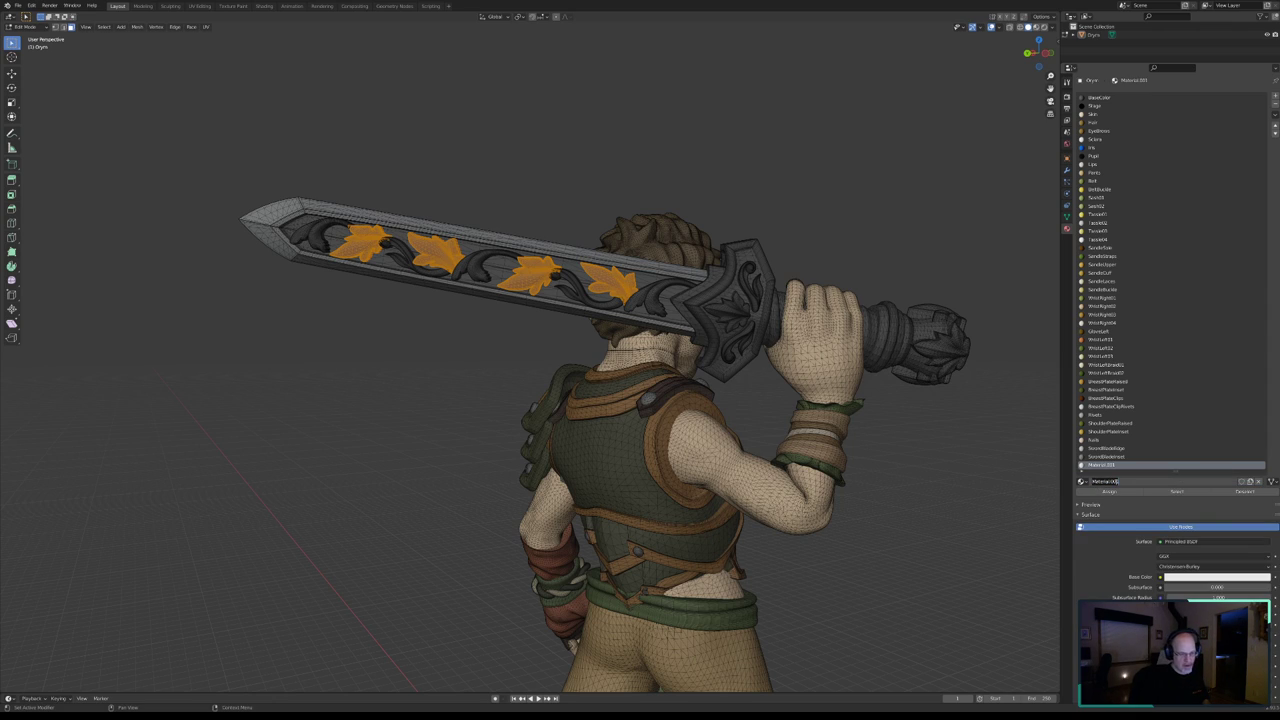
key(BackSpace)
text(Sword03)
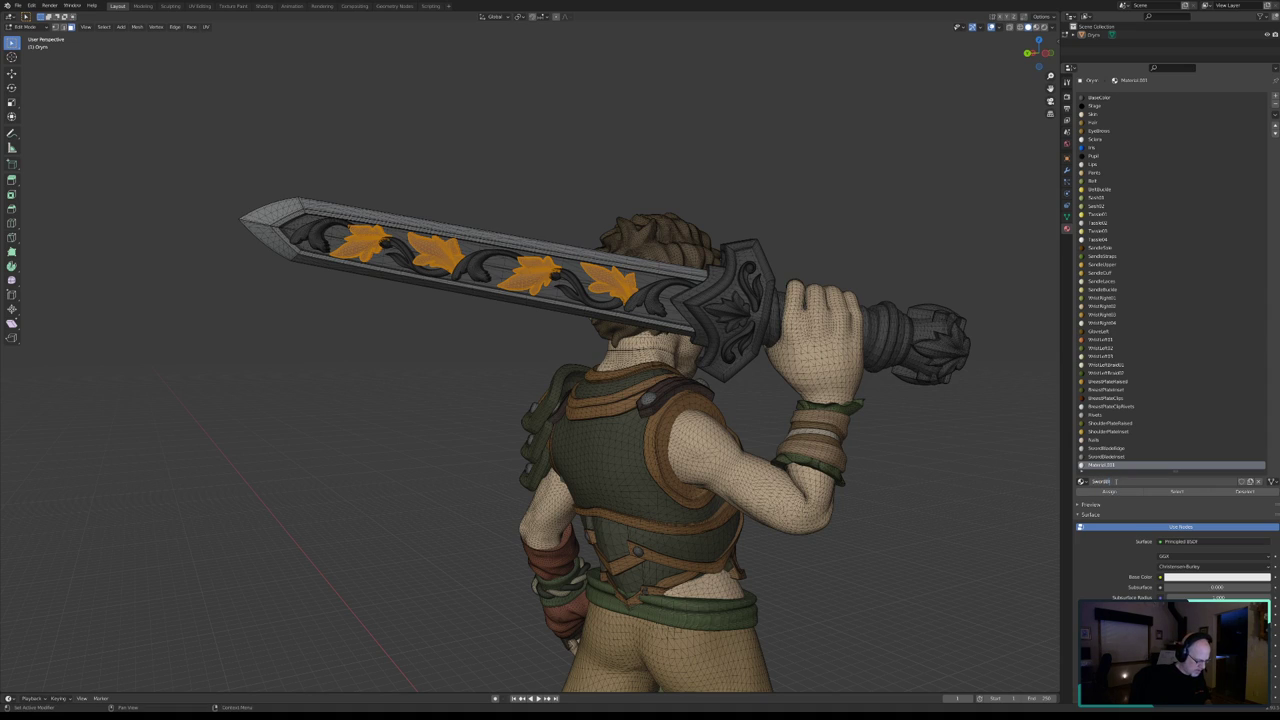
text(BladeLe)
key(Return)
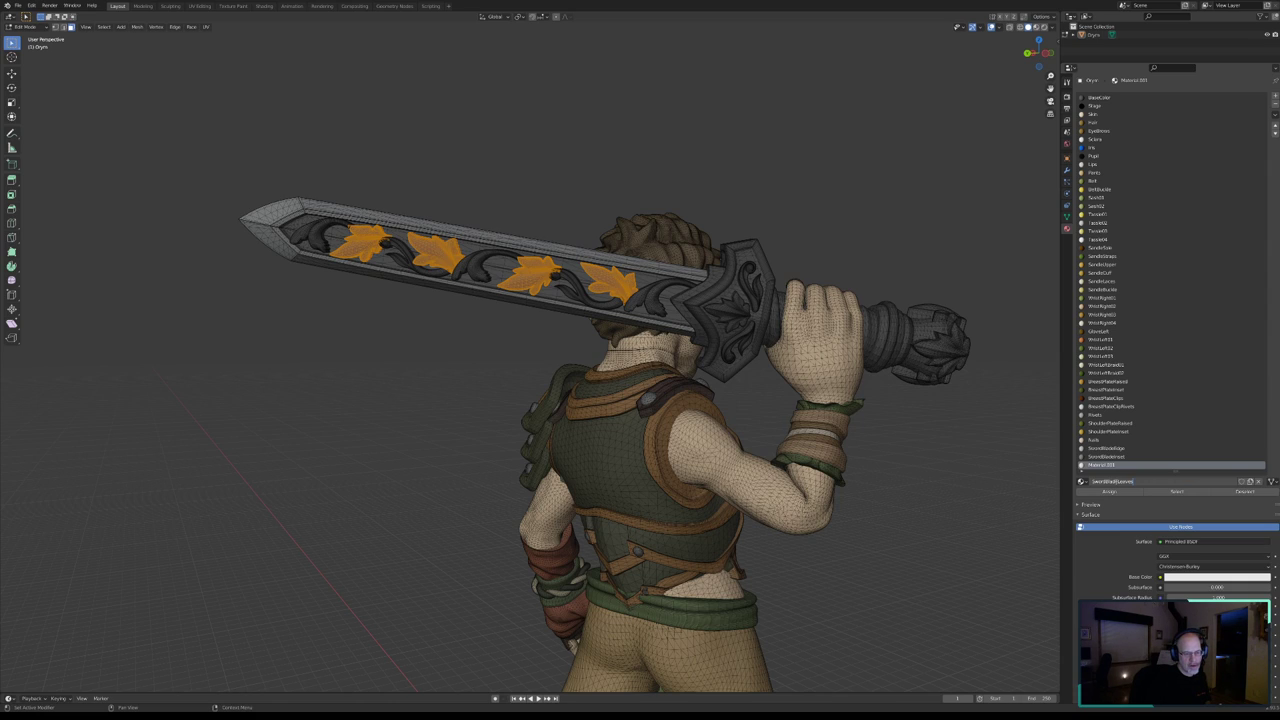
key(Return)
- Turn off nodes for SwordBladeLeaves, raise specular to about 0.71, and make it green
click(1180, 527)
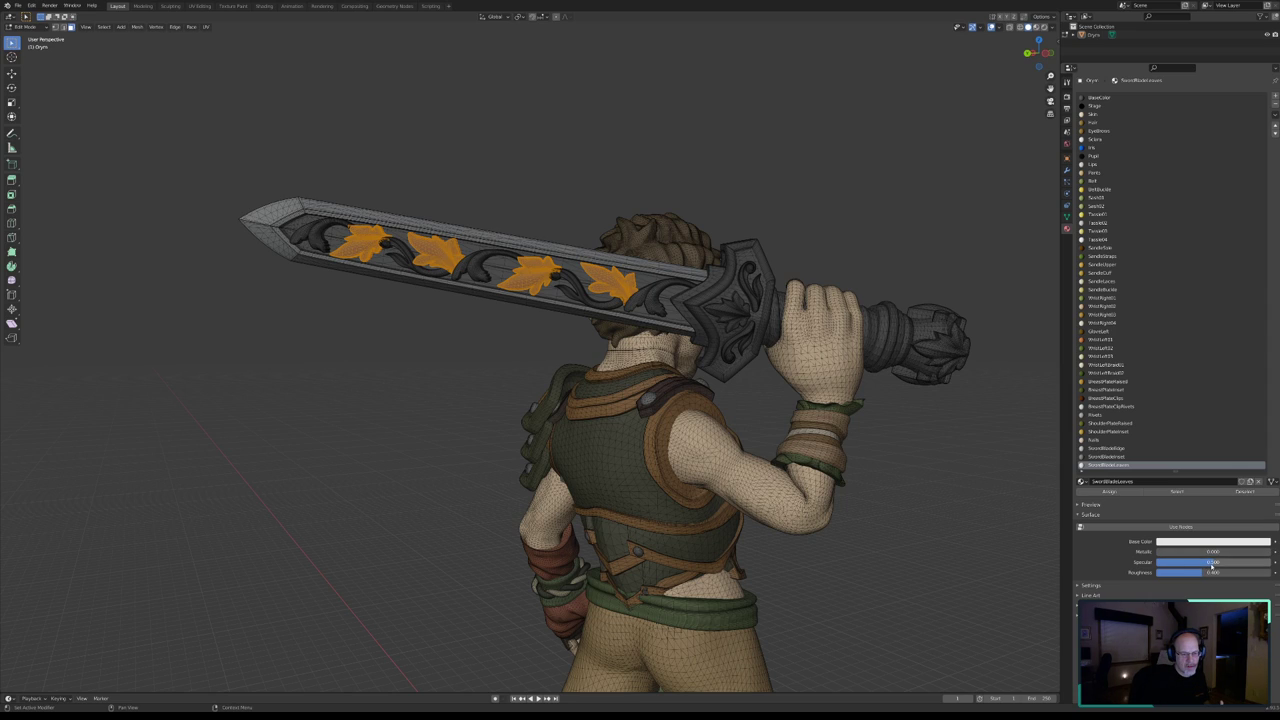
click(1213, 566)
drag(1213, 566, 1270, 572)
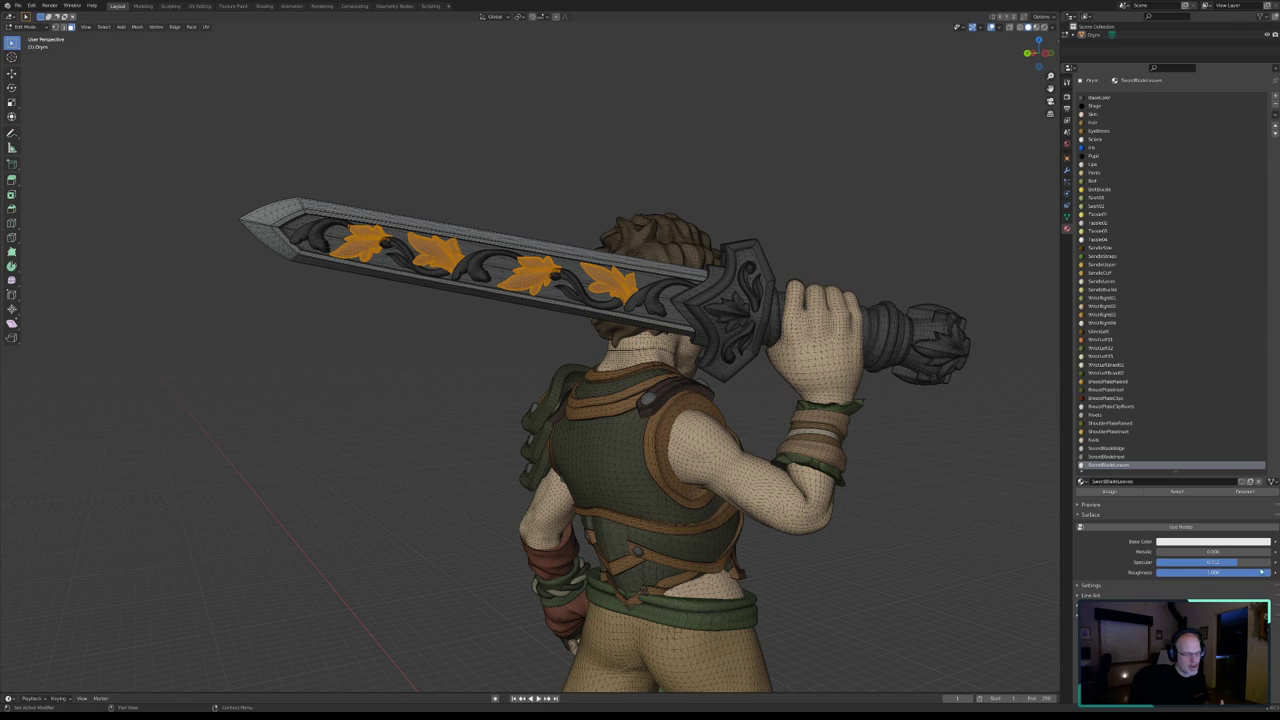
click(1228, 541)
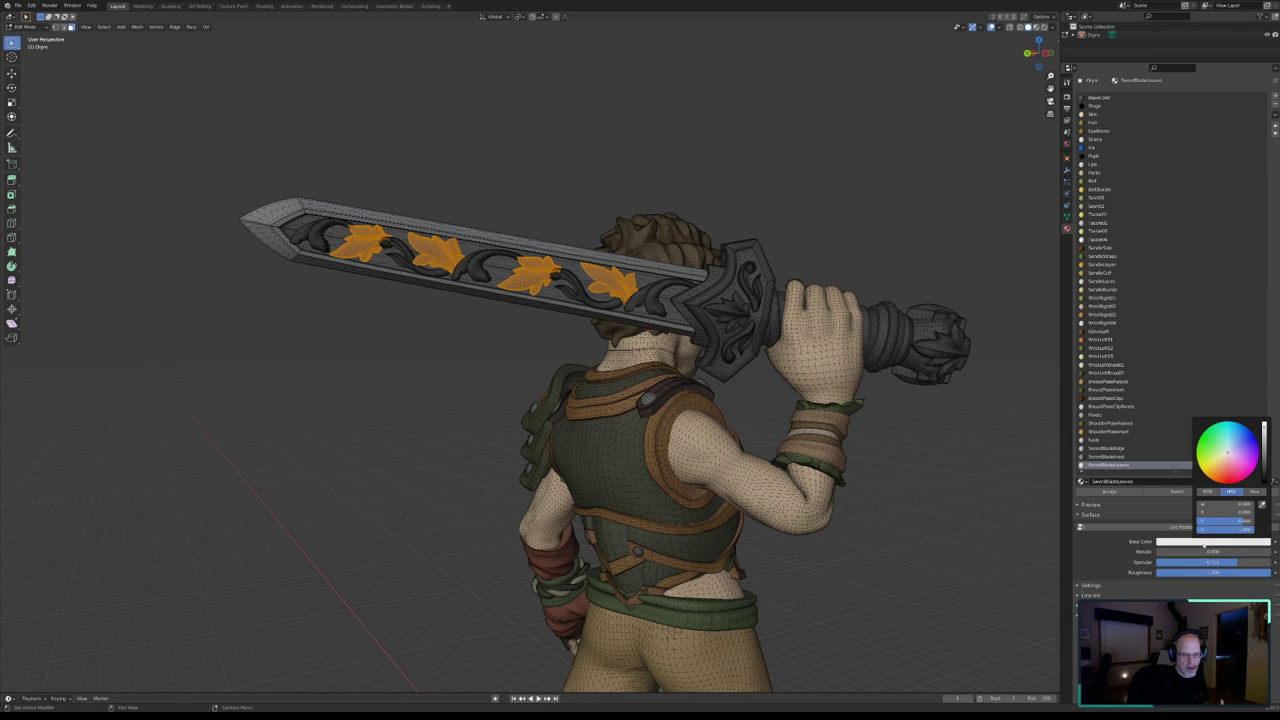
drag(1228, 452, 1212, 432)
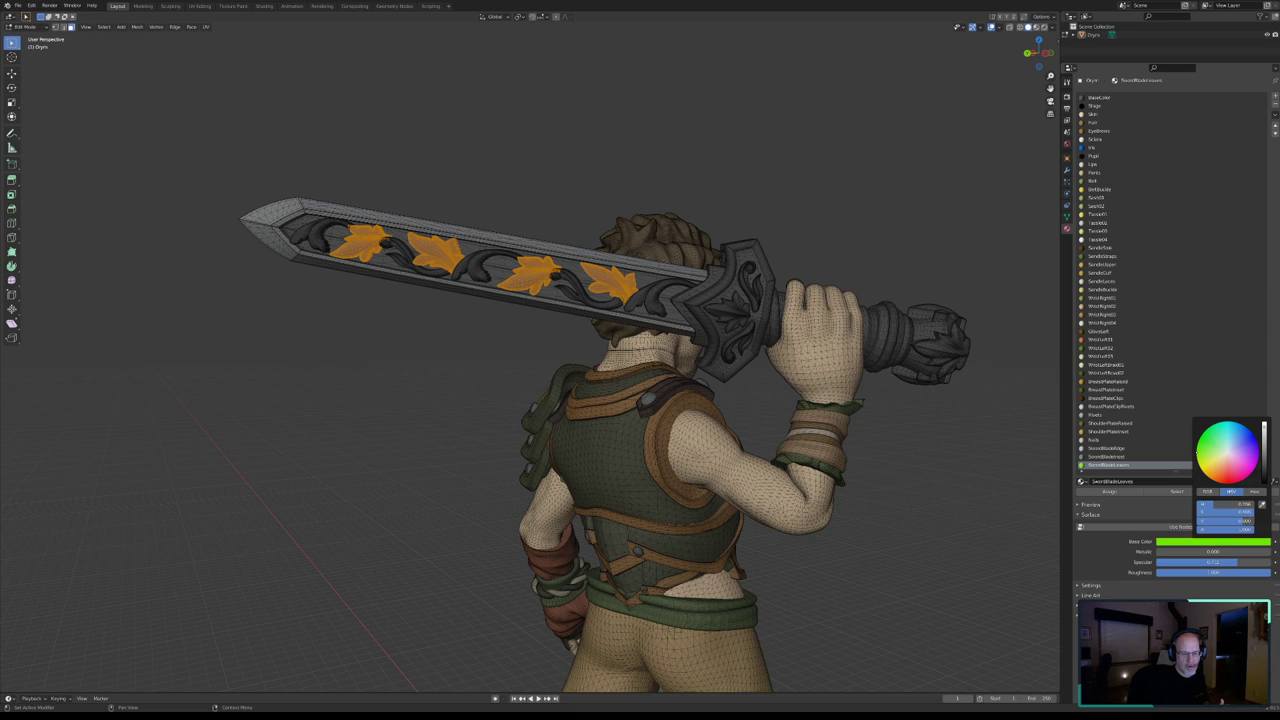
- Assign SwordBladeLeaves to the selected leaf ornaments and inspect the green leaves
scroll(1225, 440, down, 1)
scroll(1225, 440, down, 1)
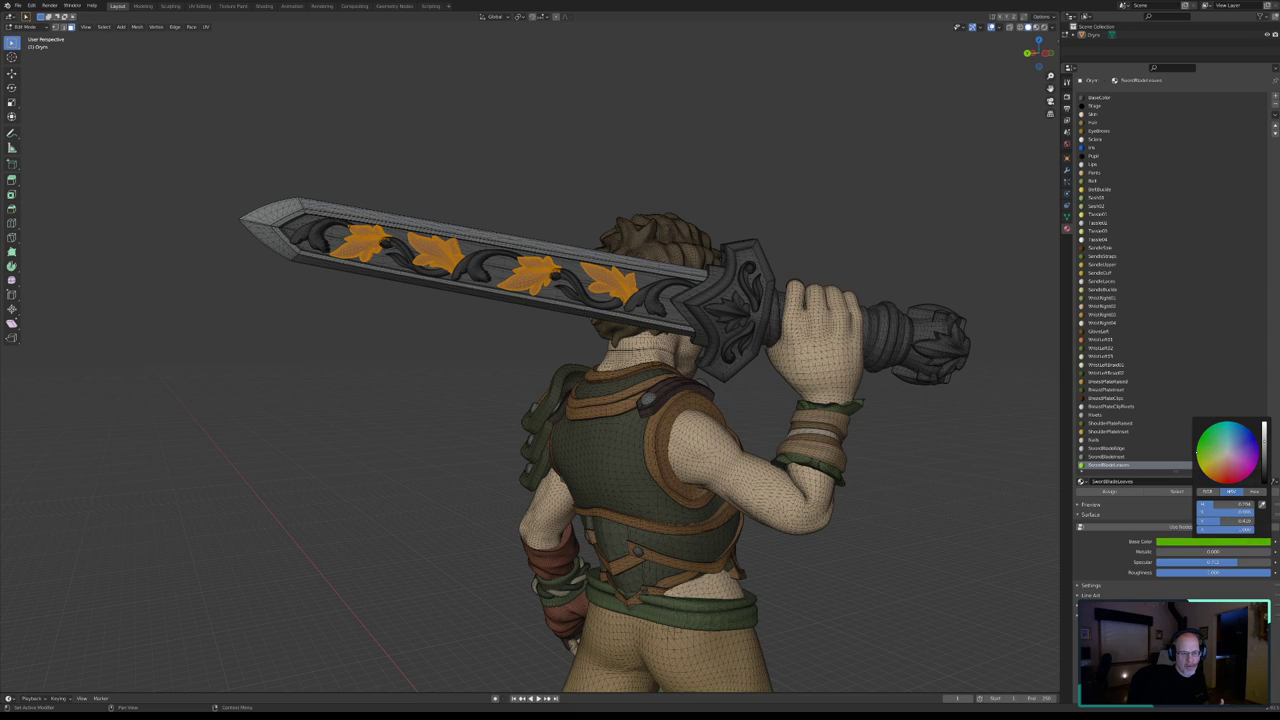
scroll(1225, 440, down, 1)
scroll(1225, 440, down, 1)
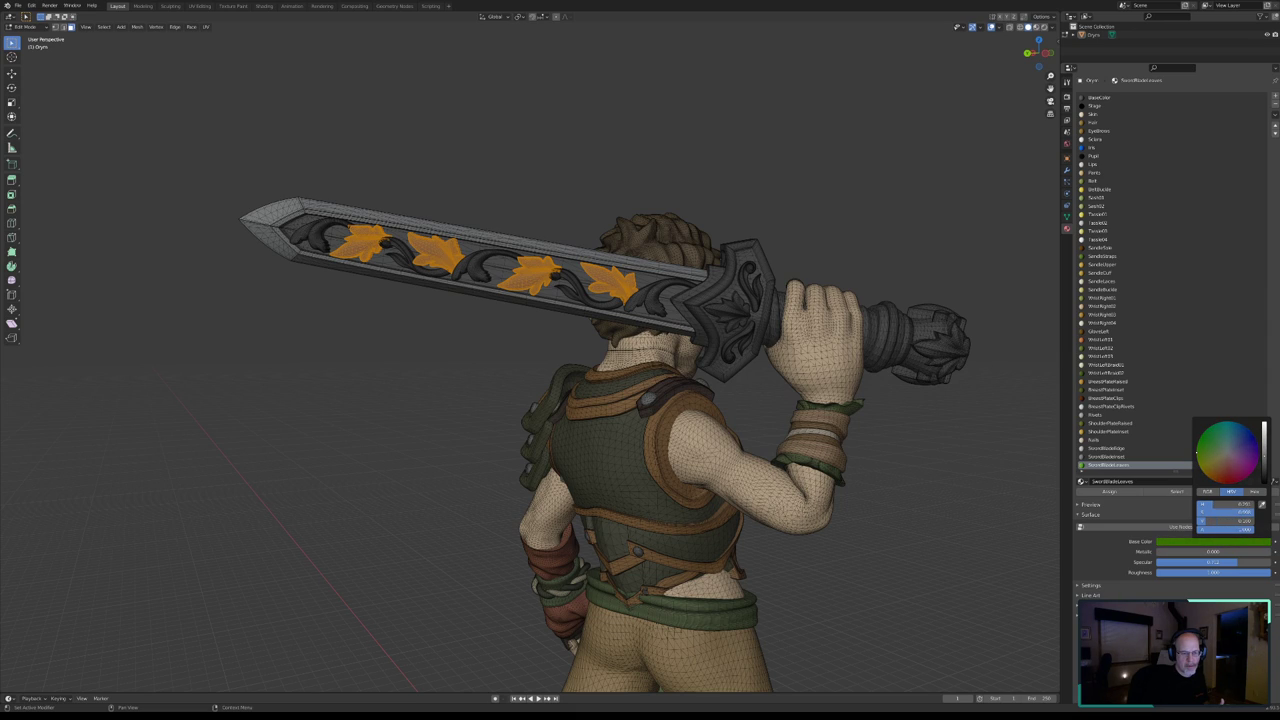
click(1121, 494)
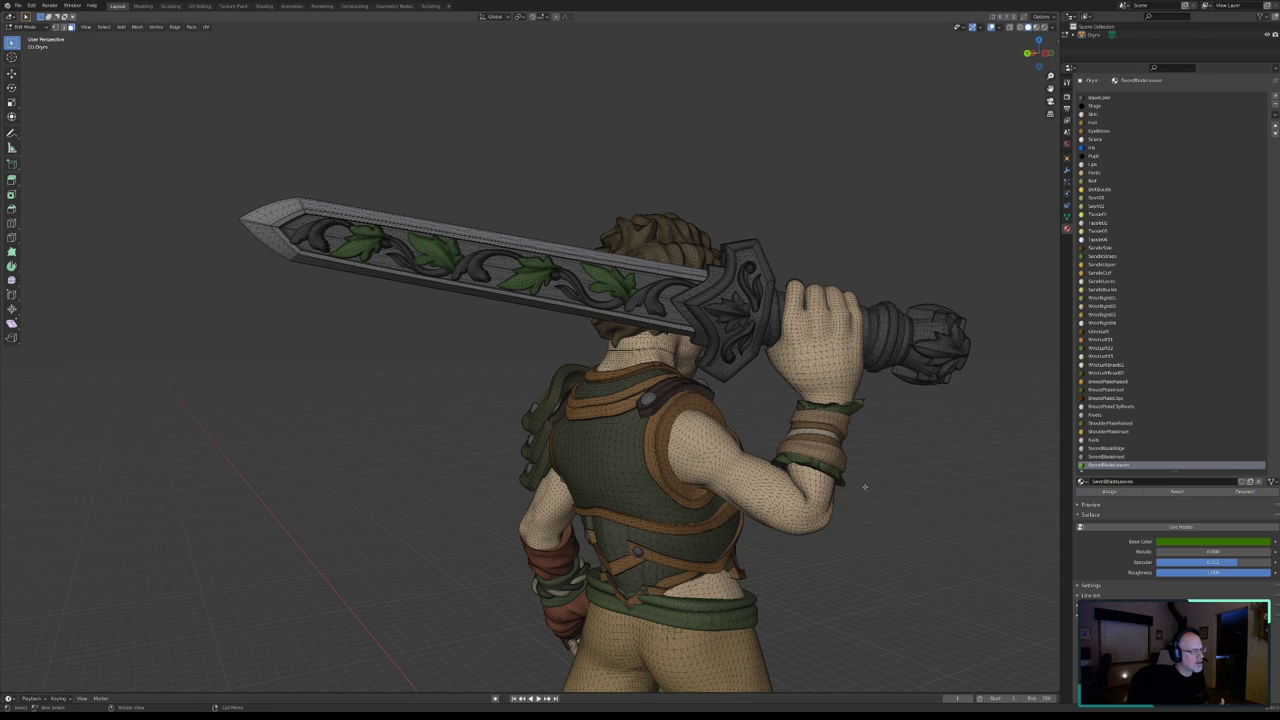
mouse_move(710, 464)
middle_down()
mouse_move(746, 452)
mouse_move(703, 467)
middle_up()
scroll(746, 452, up, 2)
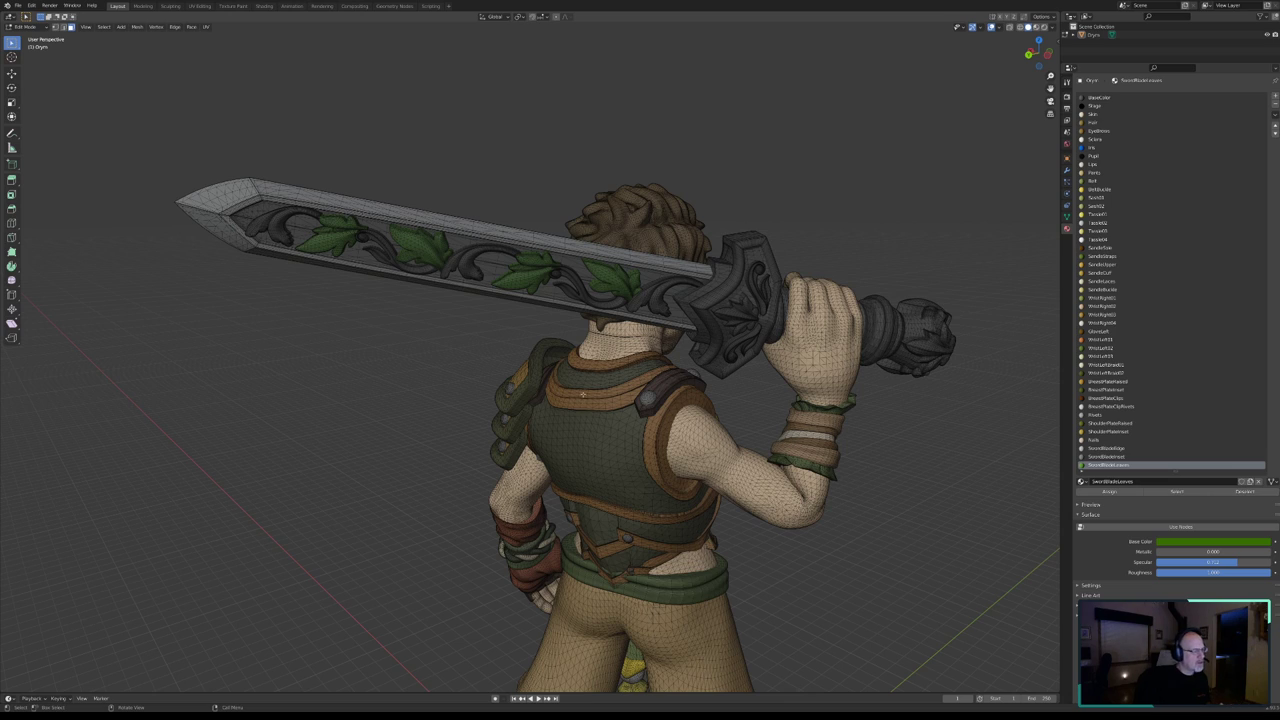
- Select the blade's vine scrolls by circle-selecting two spots and extending to linked geometry
key(c)
click(657, 303)
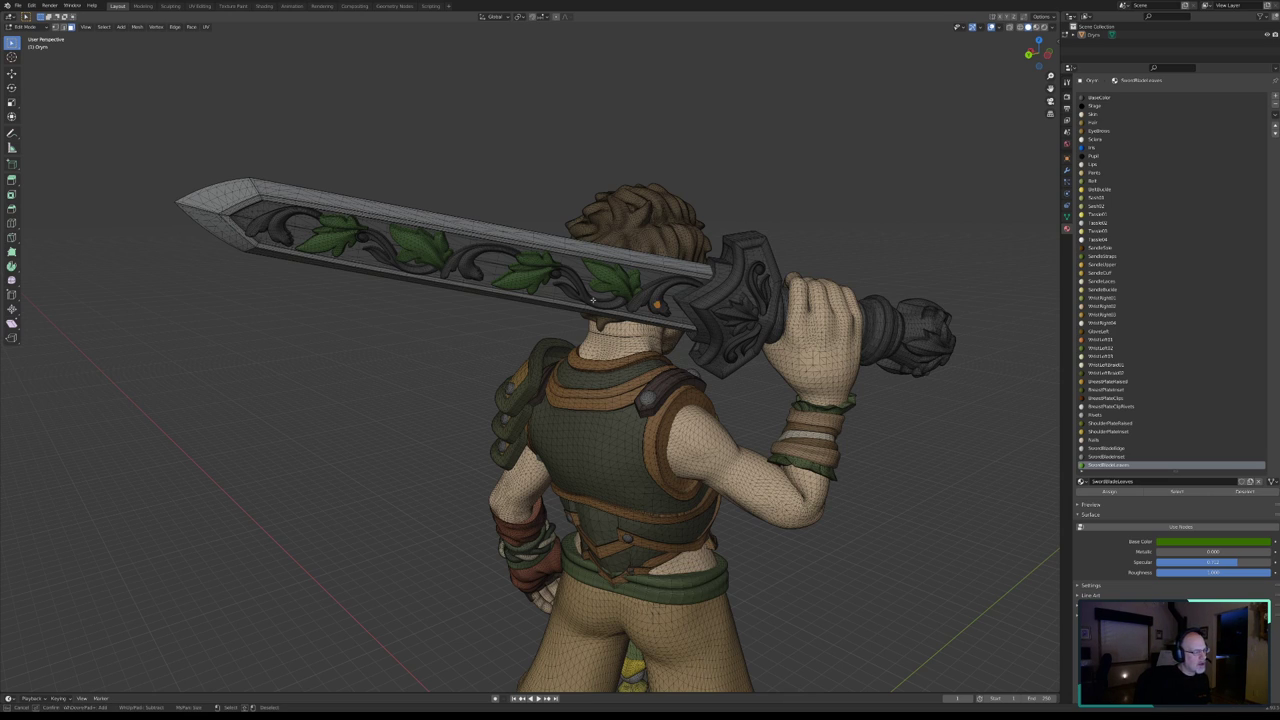
click(465, 267)
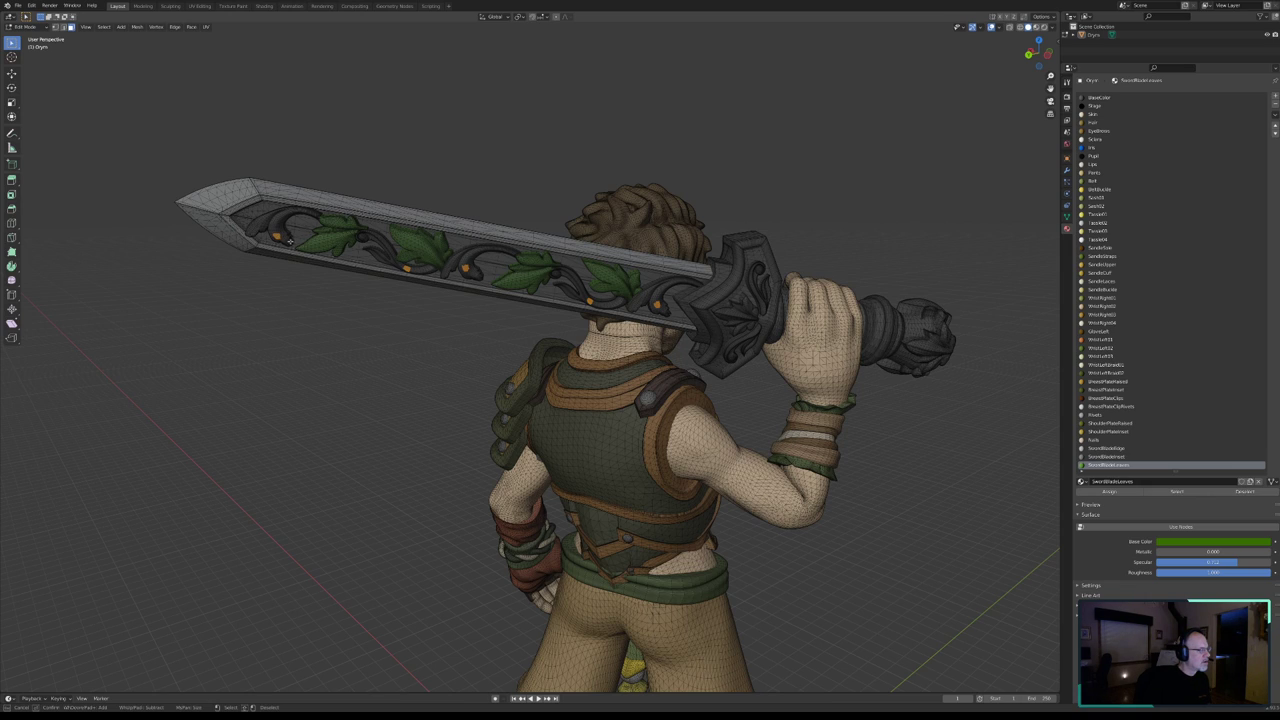
key(Escape)
key(ctrl+l)
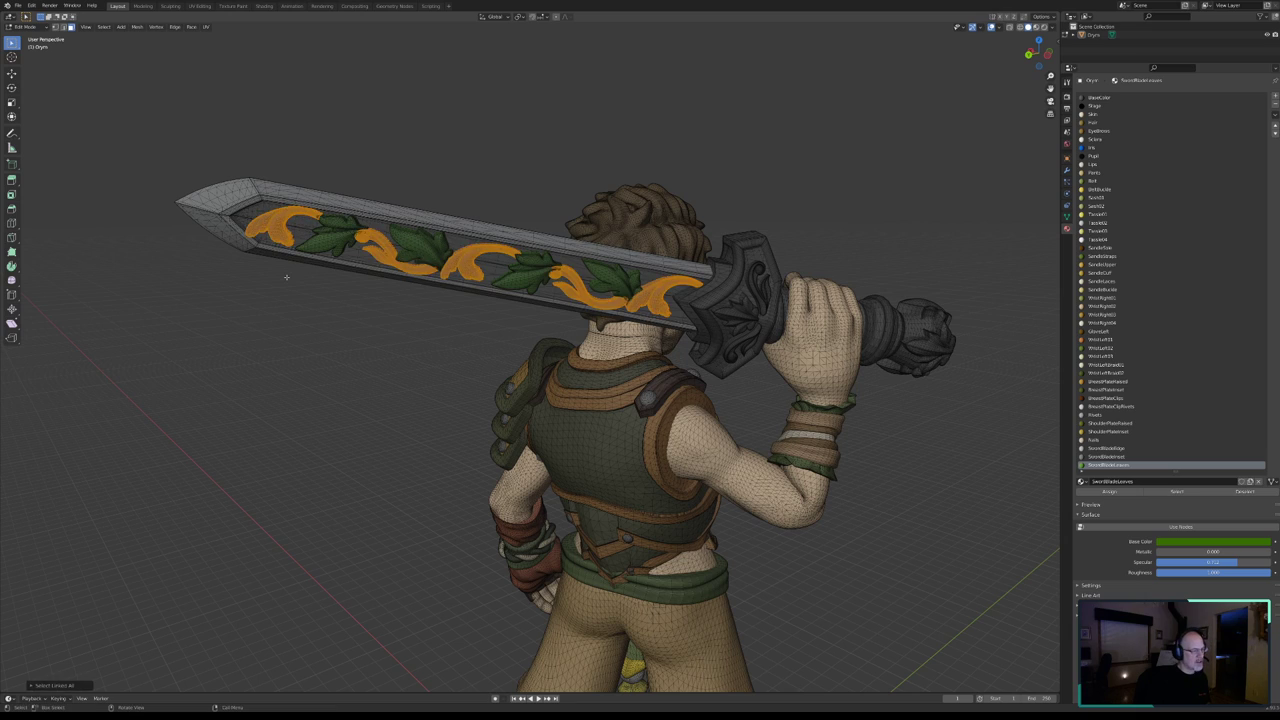
- Add a material slot with a new material named SwordBladeStems
click(1273, 96)
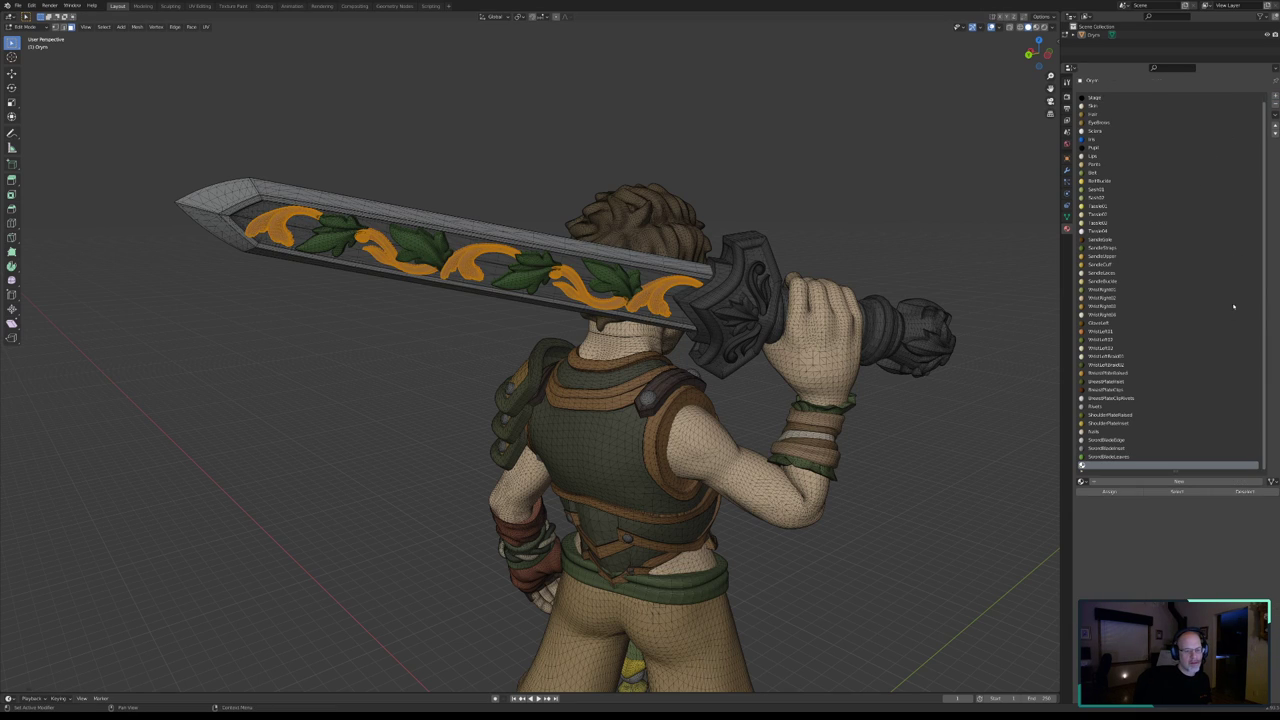
click(1109, 484)
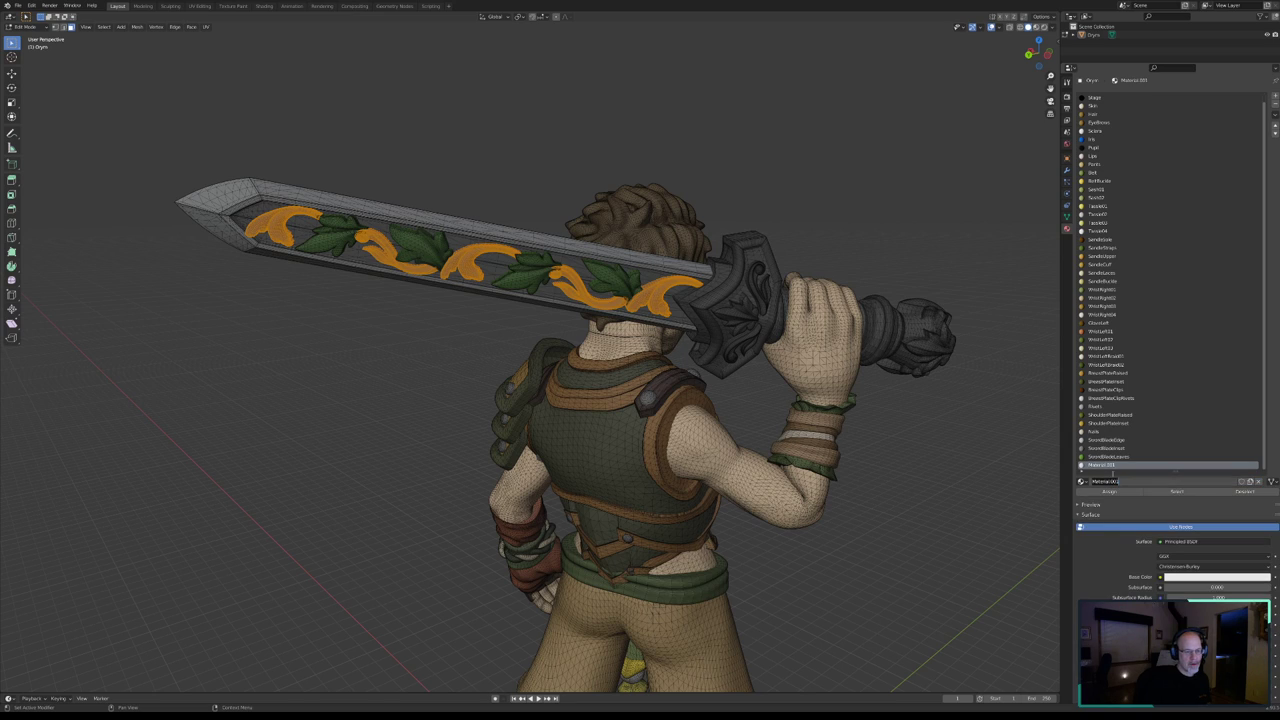
text(SwordHilt)
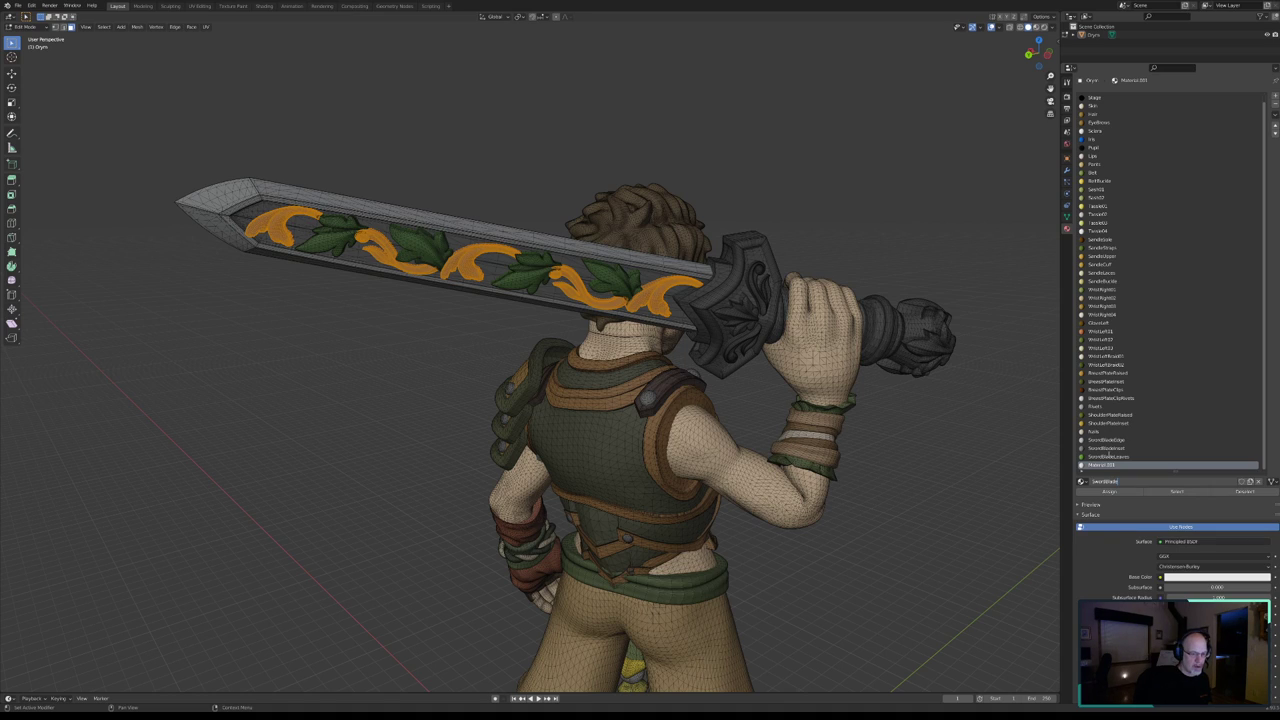
text(Edge)
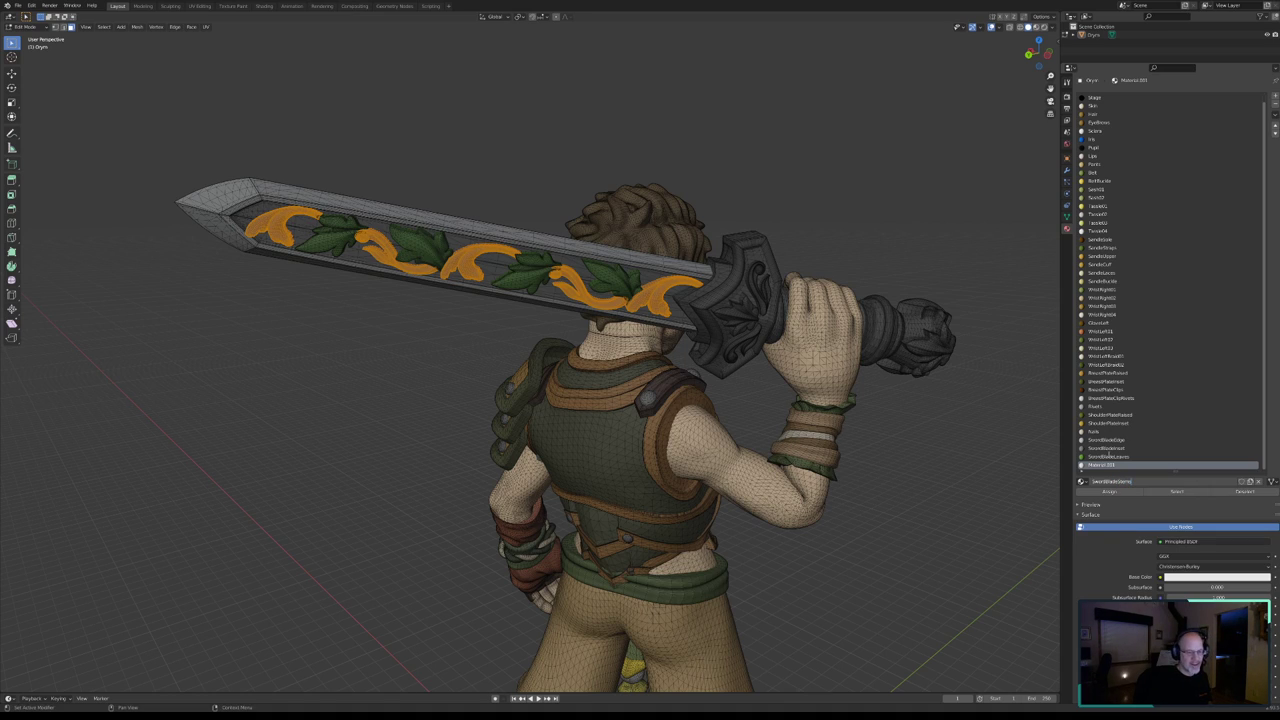
key(Return)
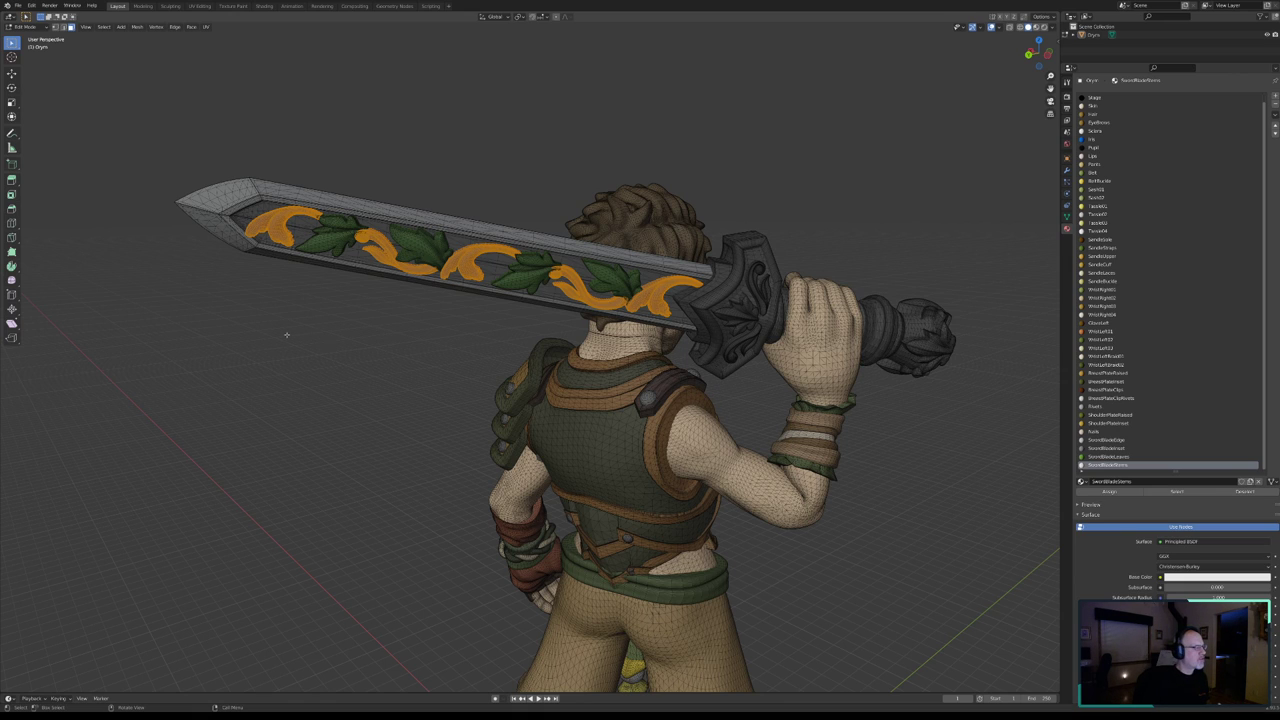
mouse_move(663, 366)
middle_down()
mouse_move(425, 327)
mouse_move(300, 340)
mouse_move(573, 386)
mouse_move(522, 385)
mouse_move(578, 348)
mouse_move(594, 367)
middle_up()
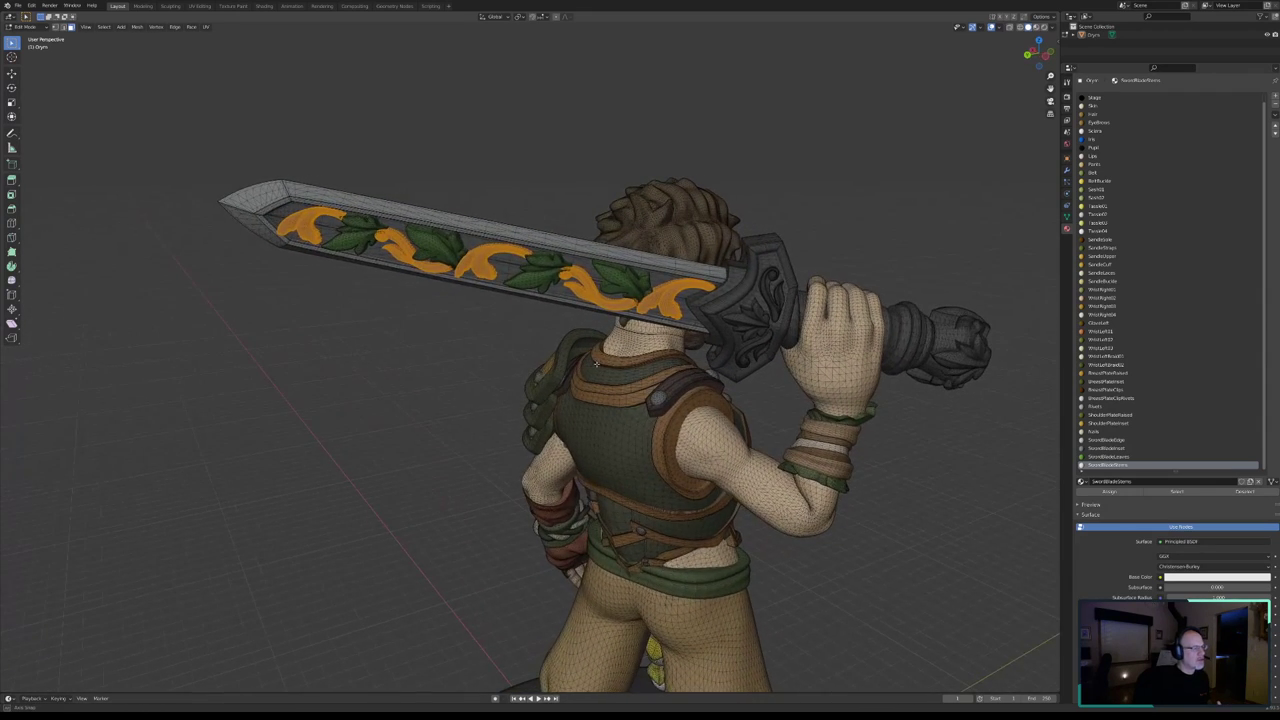
mouse_move(510, 352)
middle_down()
mouse_move(468, 353)
mouse_move(516, 353)
middle_up()
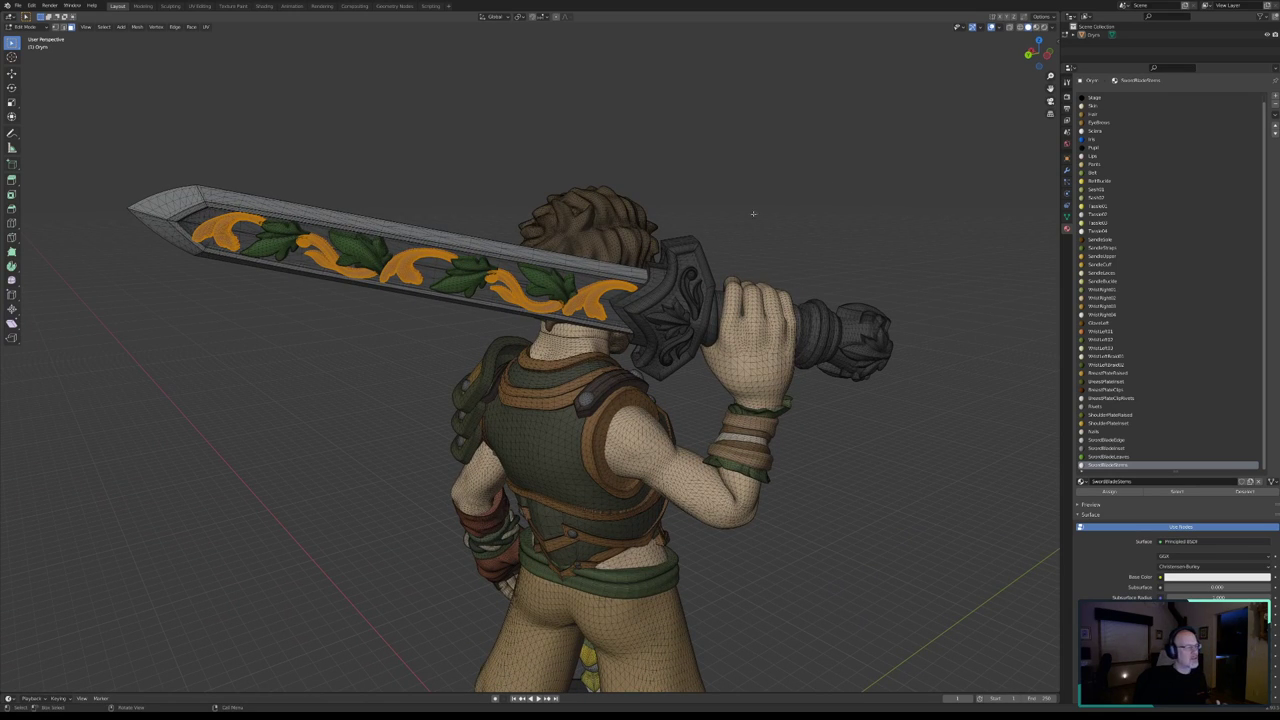
scroll(537, 367, down, 3)
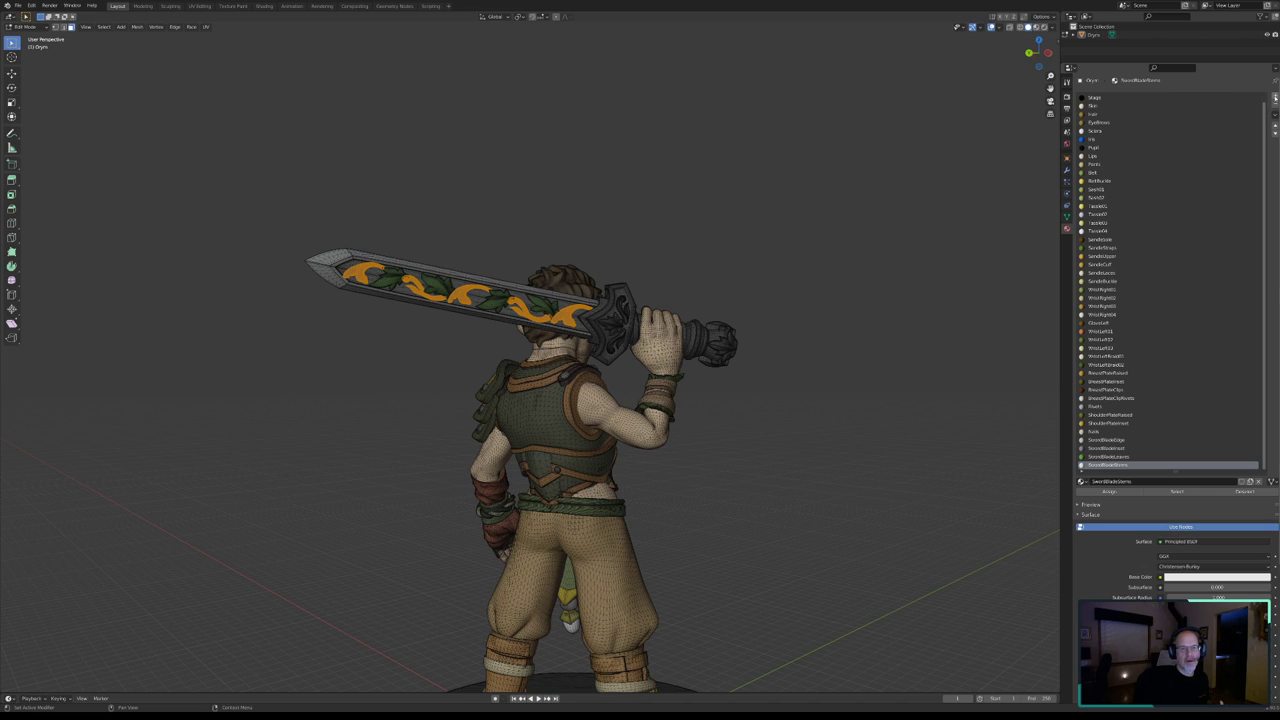
- Pick the SwordBladeStems material, turn off Use Nodes and raise its specular
click(1274, 100)
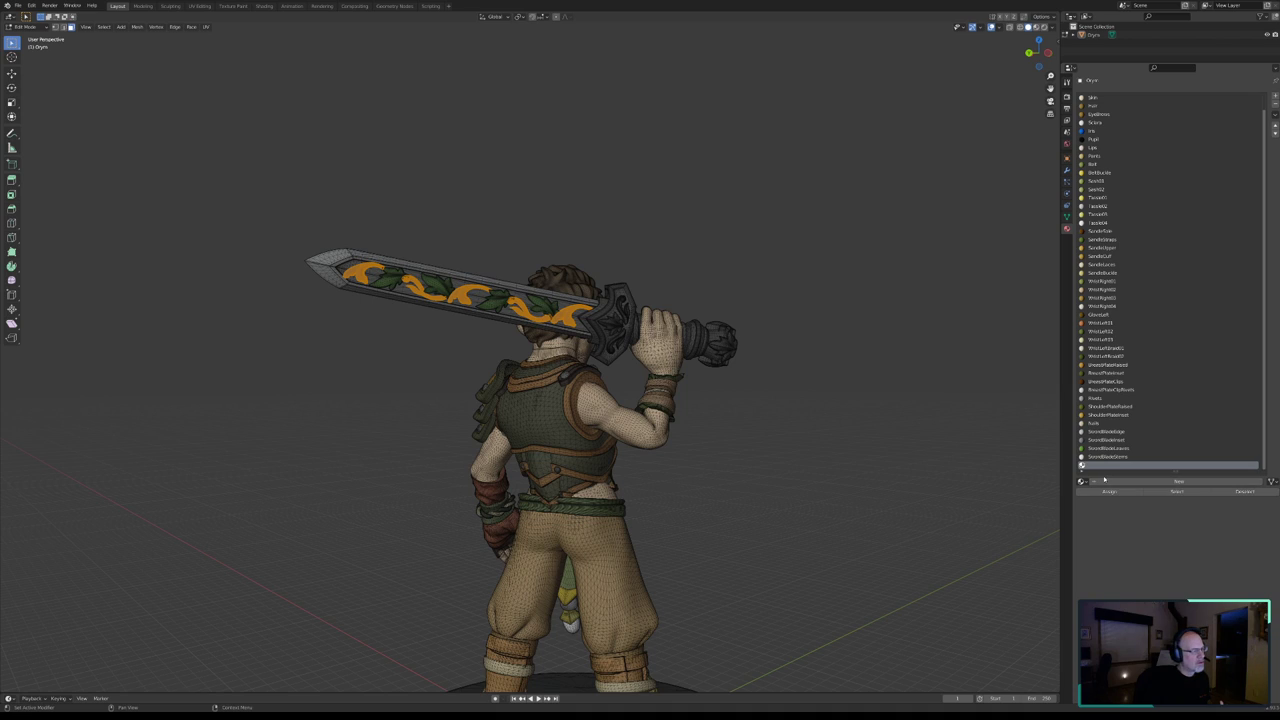
click(1113, 457)
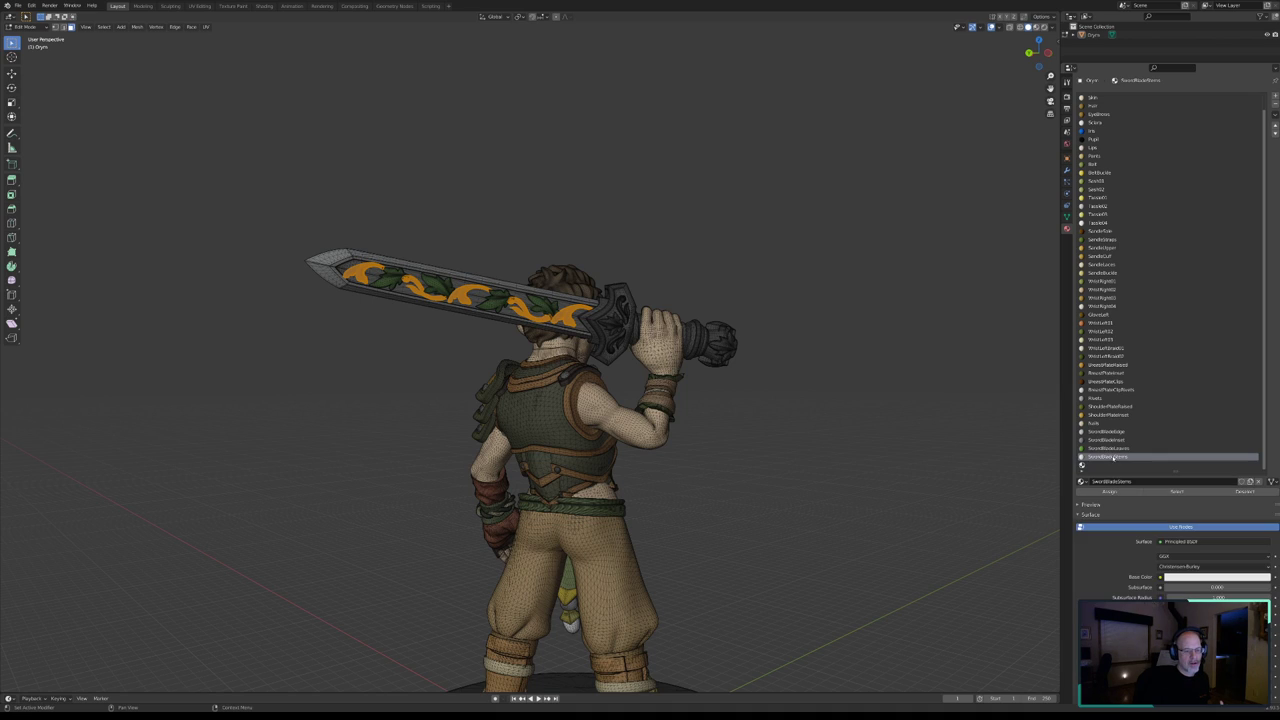
click(1185, 526)
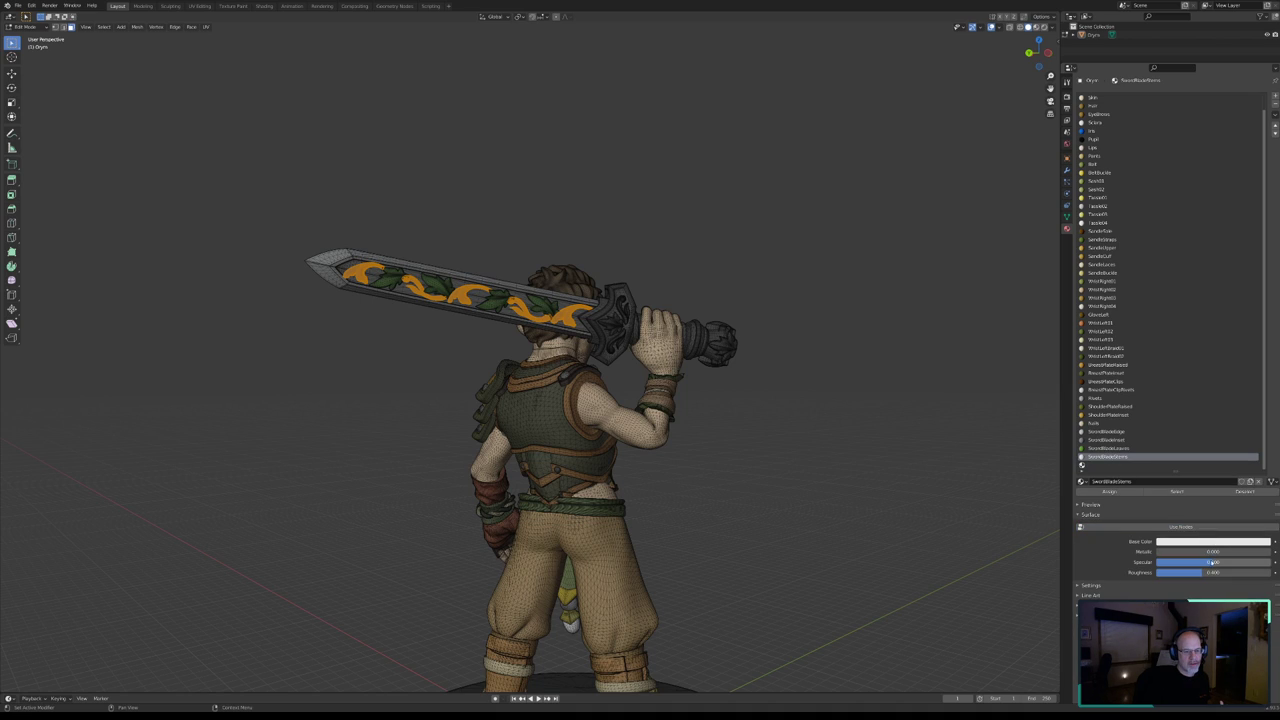
drag(1212, 562, 1266, 573)
- Give SwordBladeStems a yellow-green base colour and assign it to the selected vines
click(1220, 541)
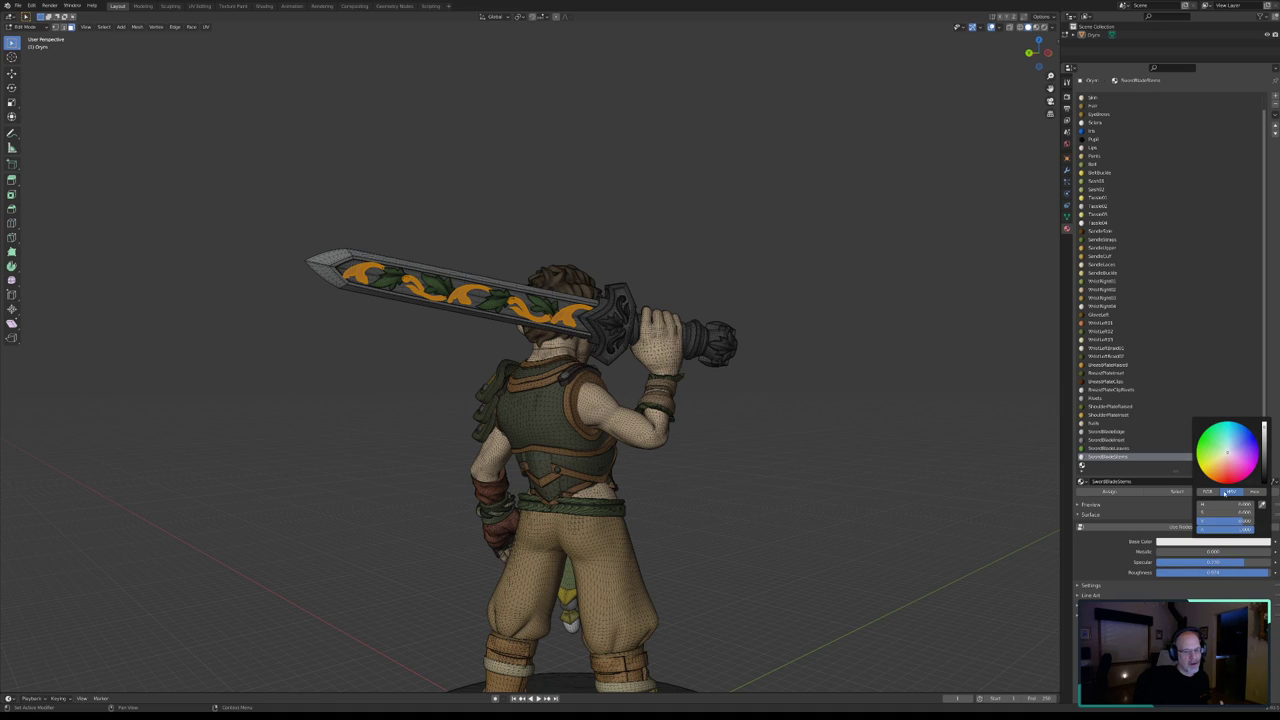
click(1208, 461)
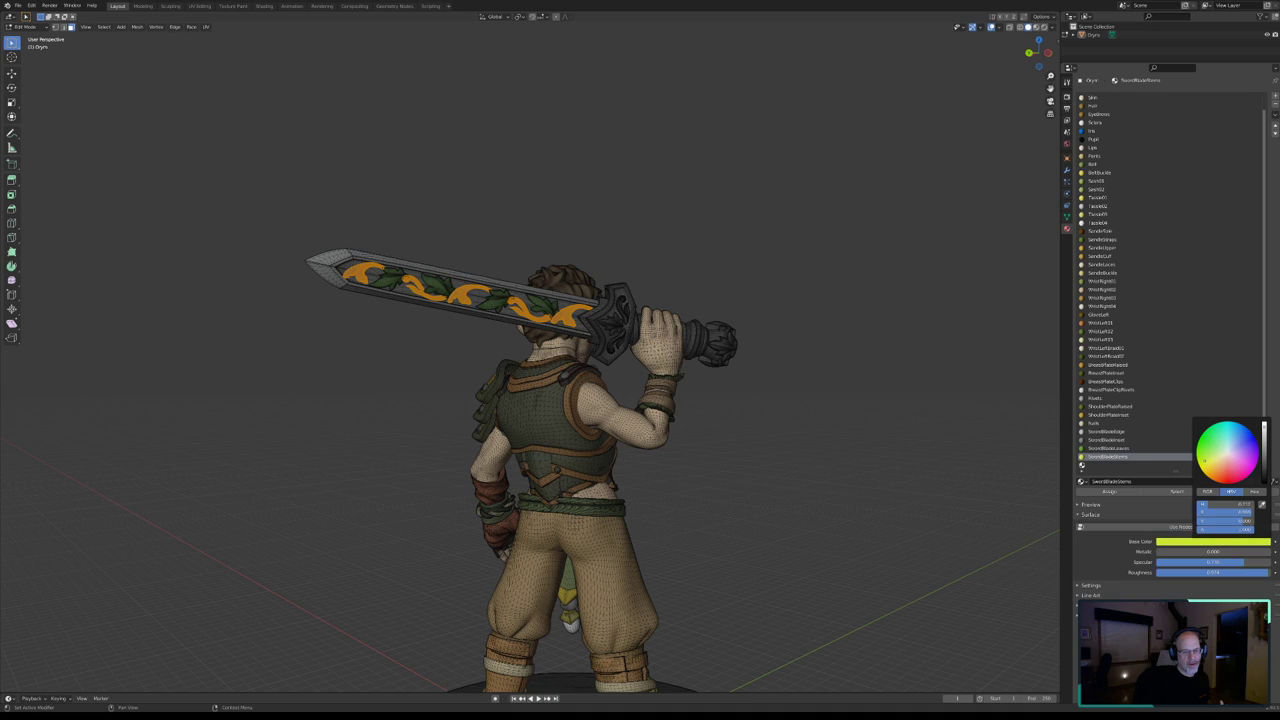
drag(1204, 460, 1206, 464)
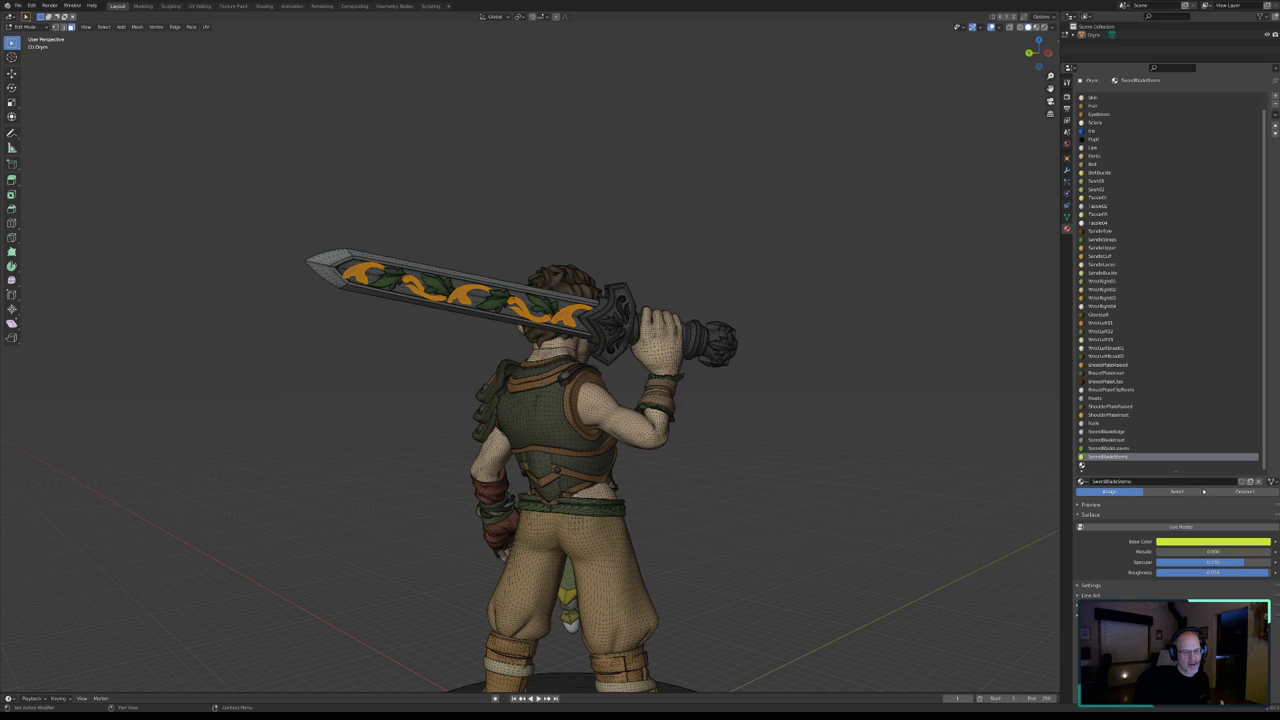
click(1227, 492)
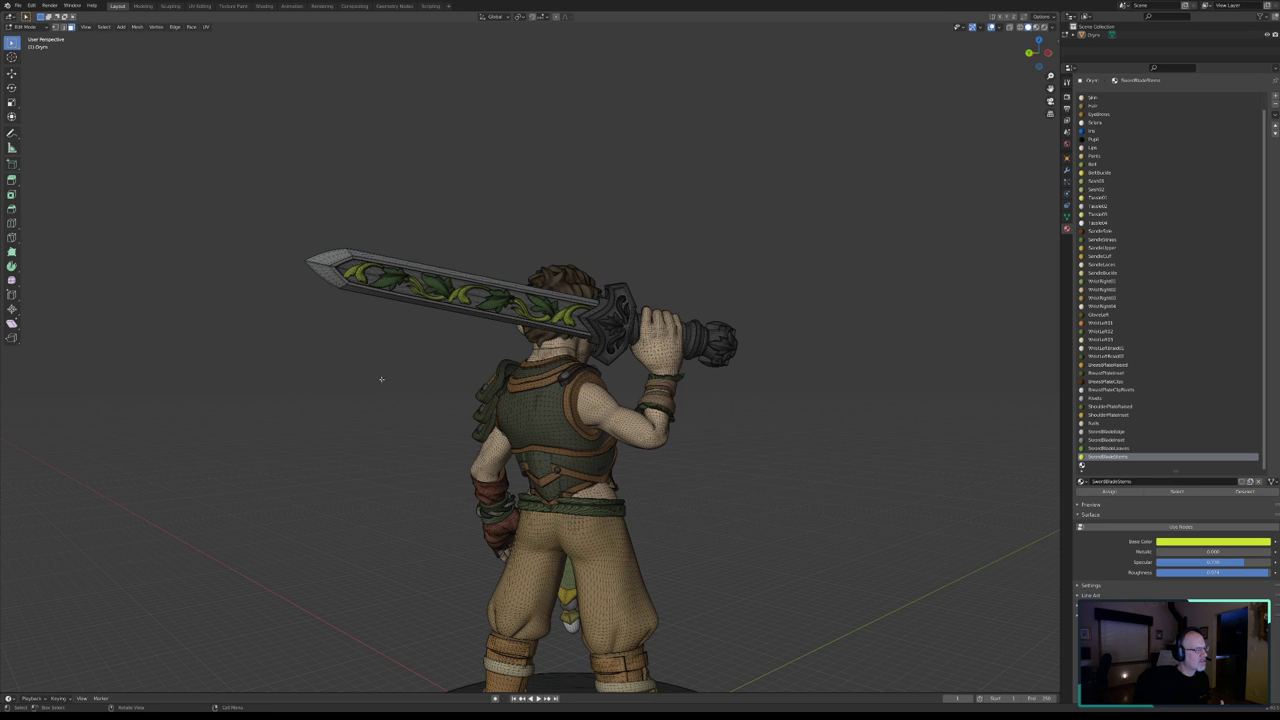
mouse_move(376, 353)
middle_down()
mouse_move(350, 365)
mouse_move(364, 346)
middle_up()
mouse_move(446, 357)
middle_down()
mouse_move(492, 430)
mouse_move(623, 423)
mouse_move(549, 410)
mouse_move(442, 363)
middle_up()
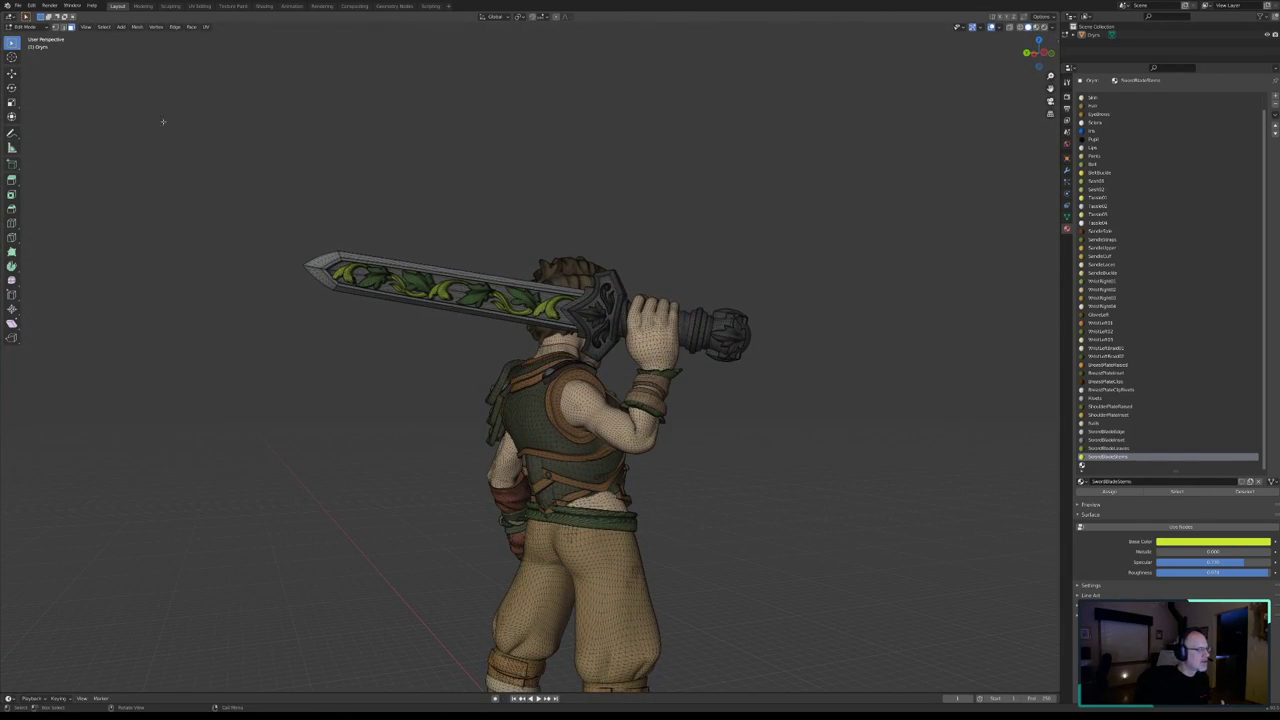
- Save the file, then zoom in close to the inner sword guard
click(17, 5)
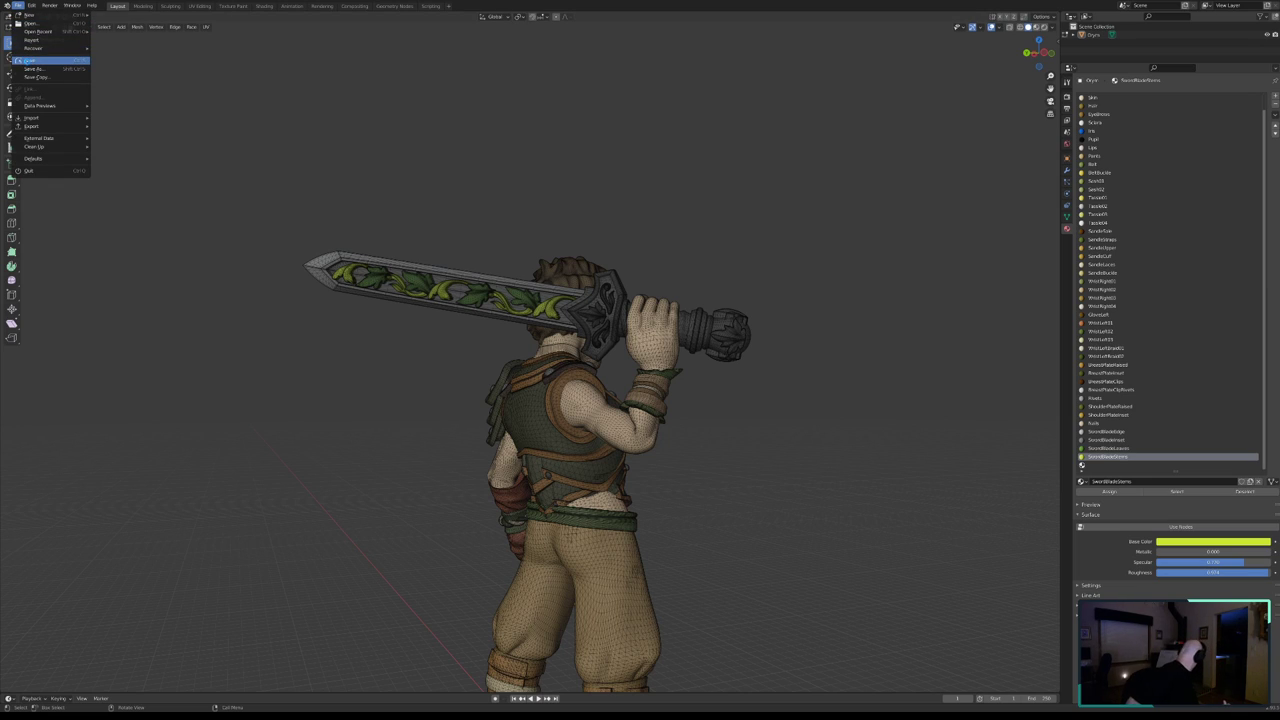
click(20, 61)
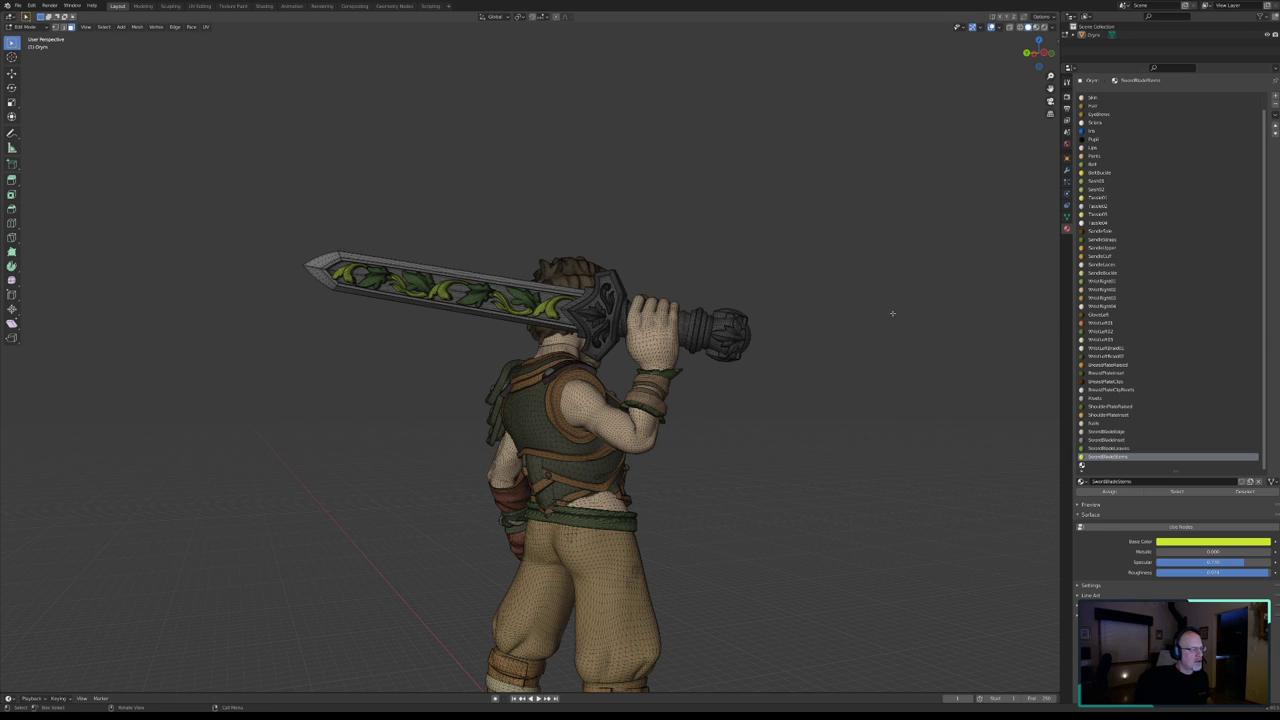
scroll(598, 317, up, 4)
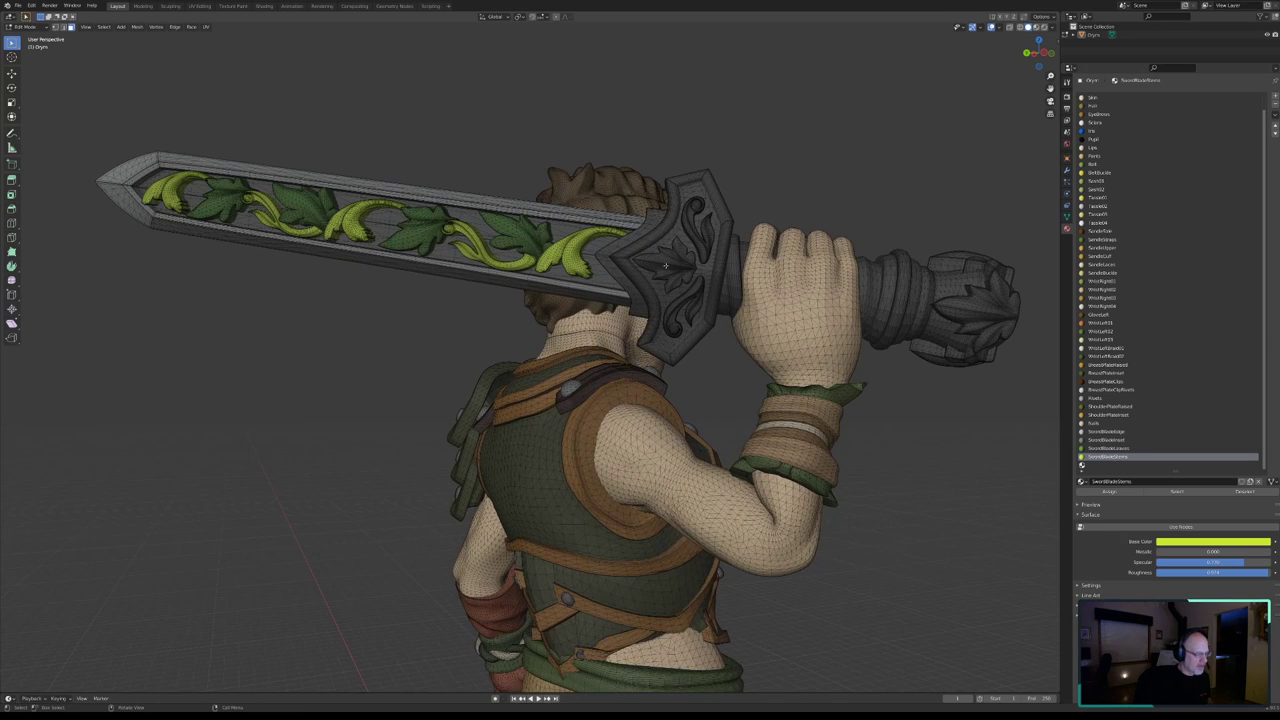
mouse_move(665, 266)
middle_down()
mouse_move(620, 326)
mouse_move(654, 323)
middle_up()
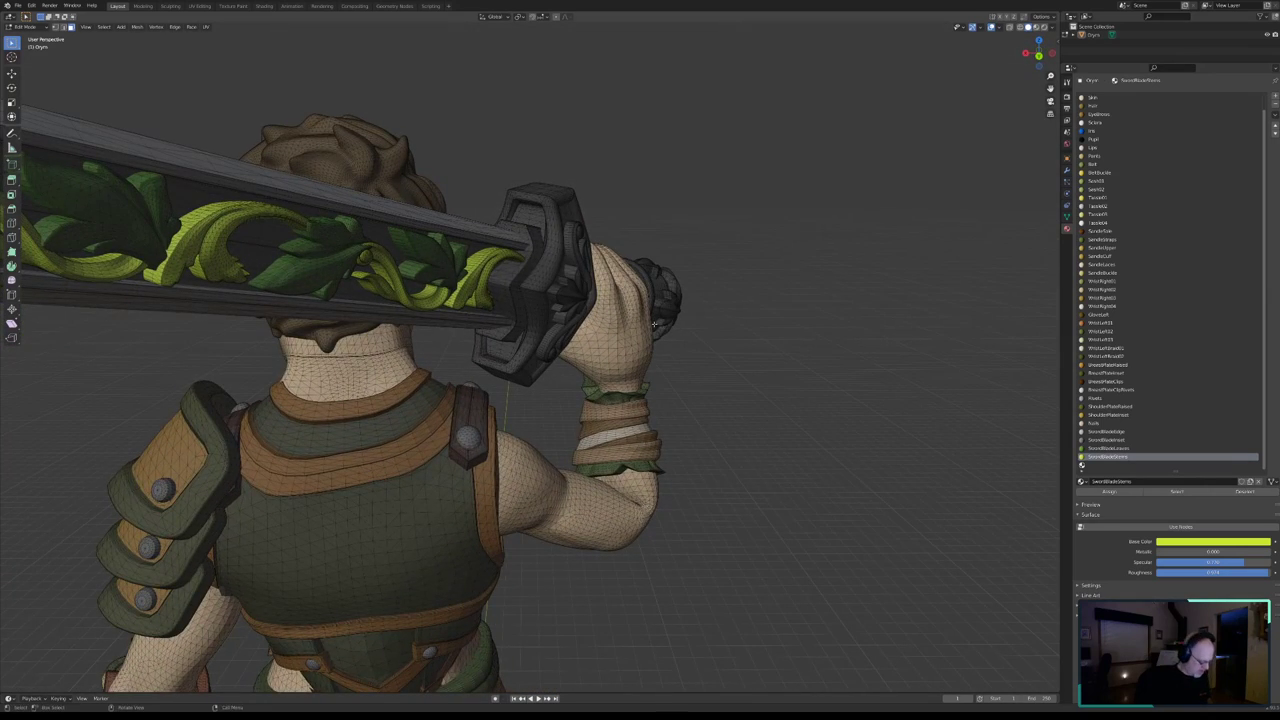
- Select the linked inner guard ring and add a new material named SwordGuard01
click(512, 277)
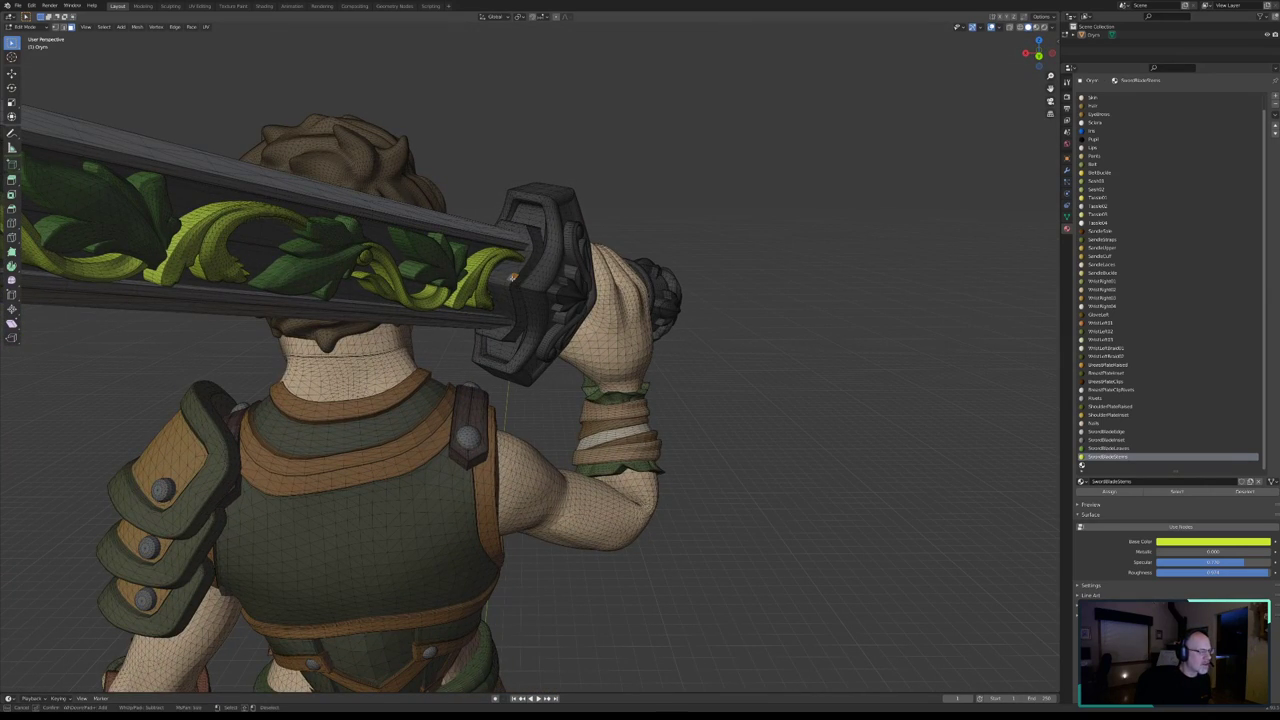
key(ctrl+l)
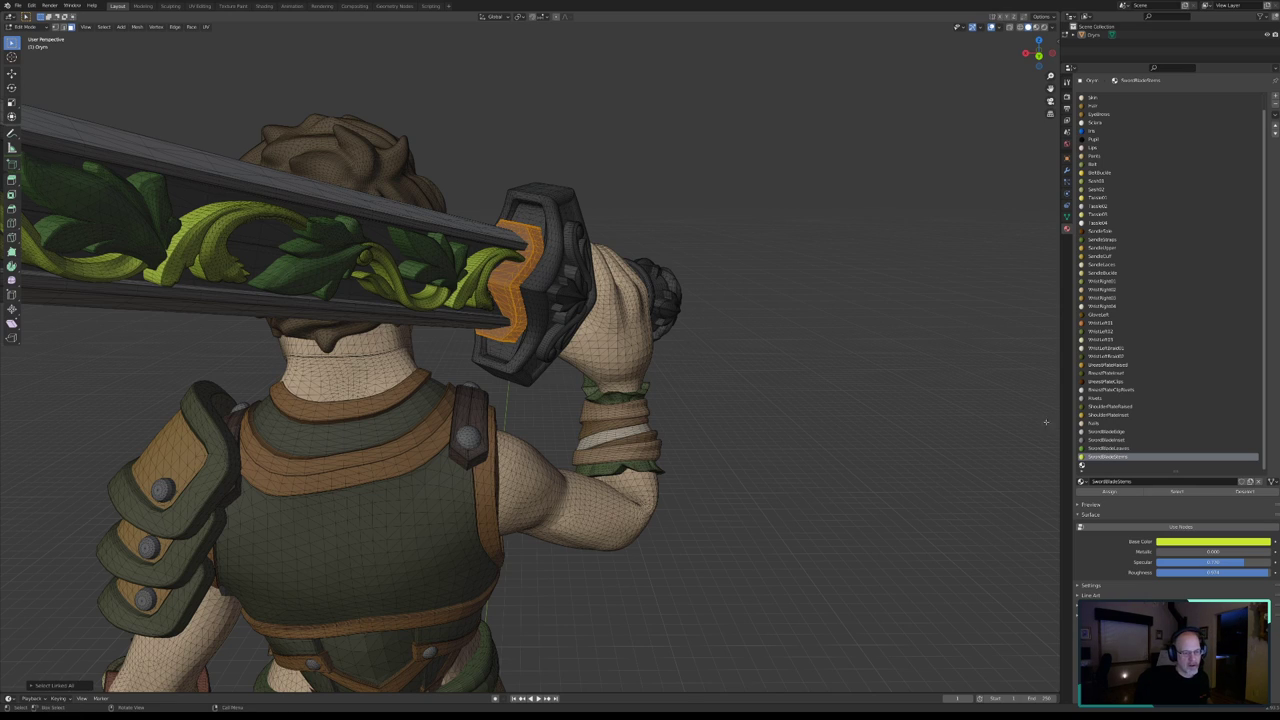
click(1274, 97)
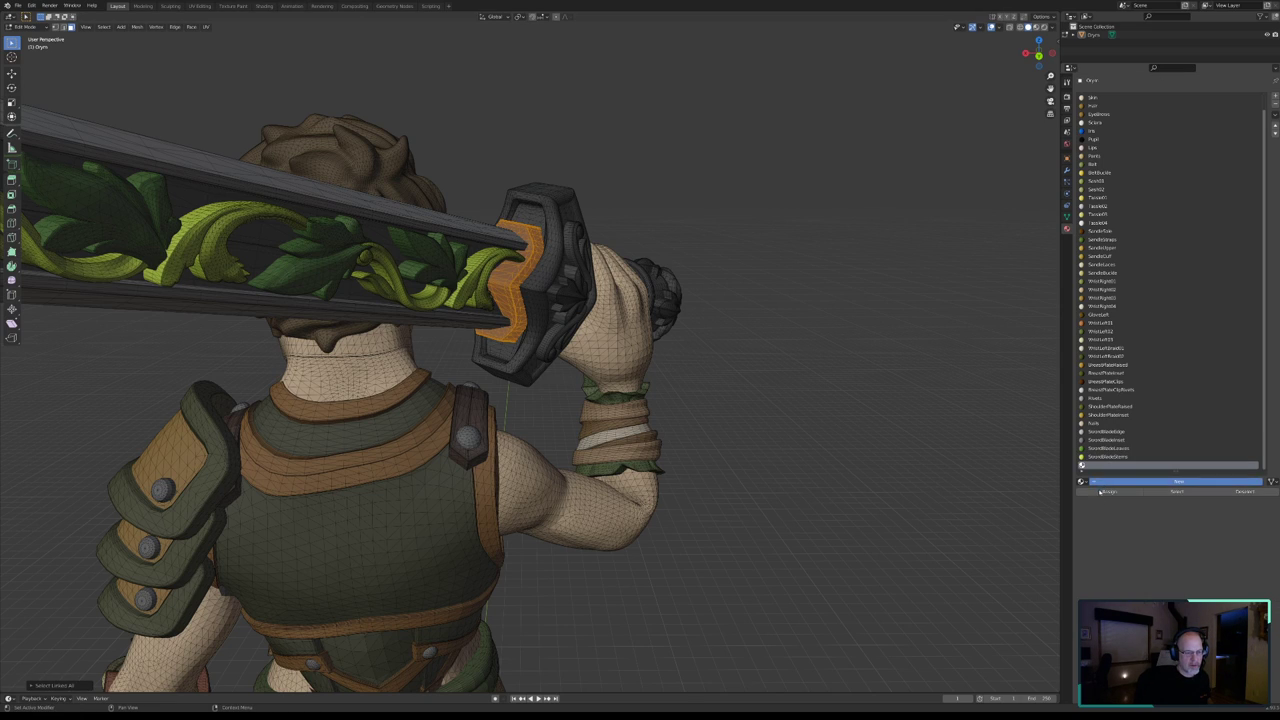
click(1101, 484)
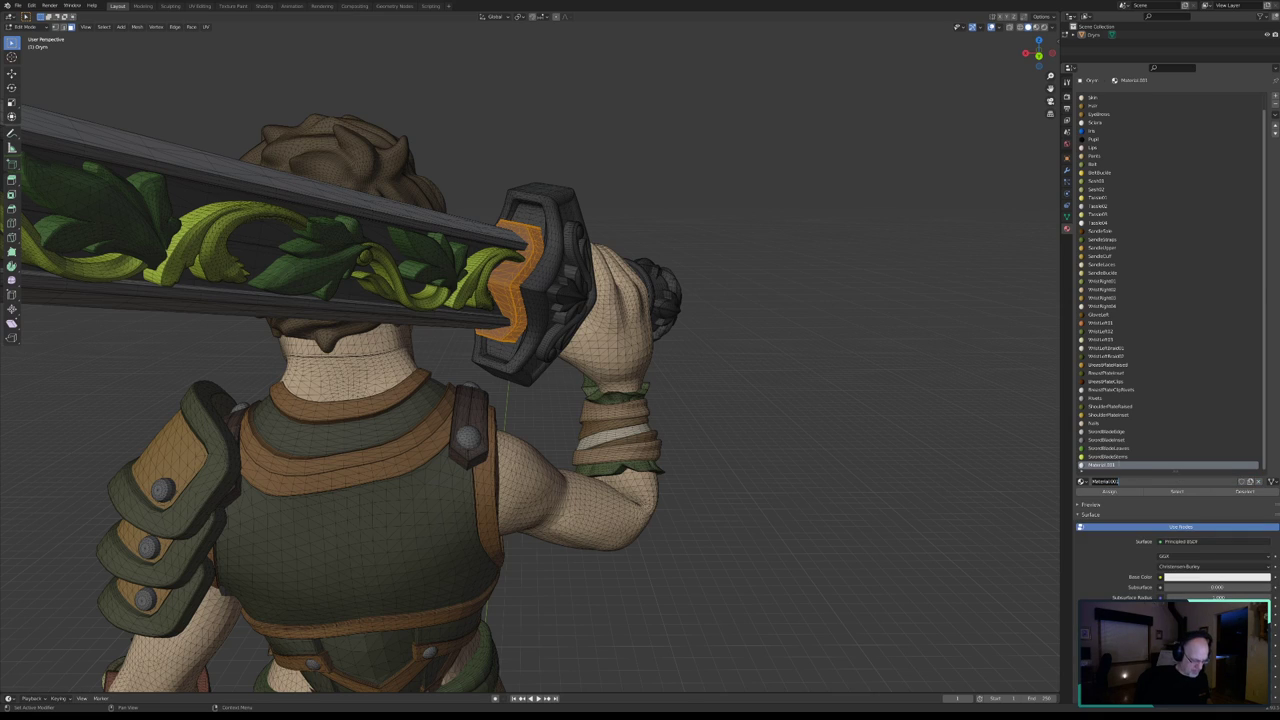
text(SwordGuard01)
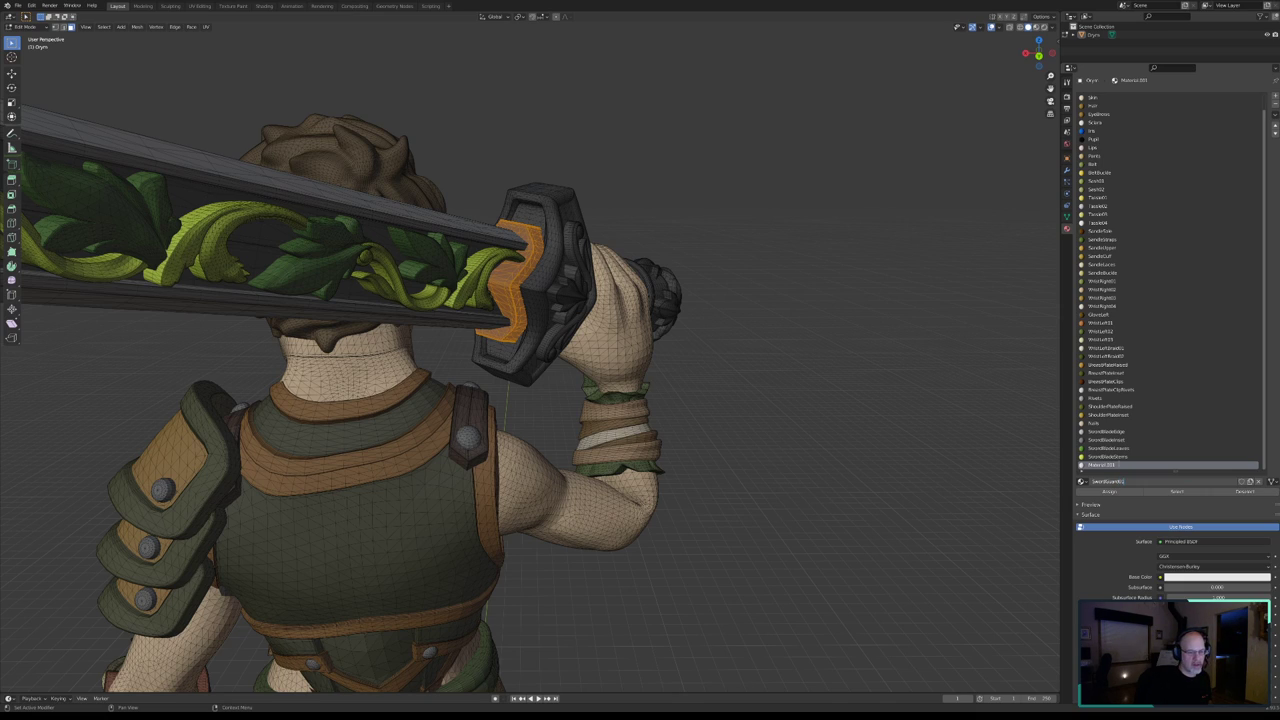
key(Return)
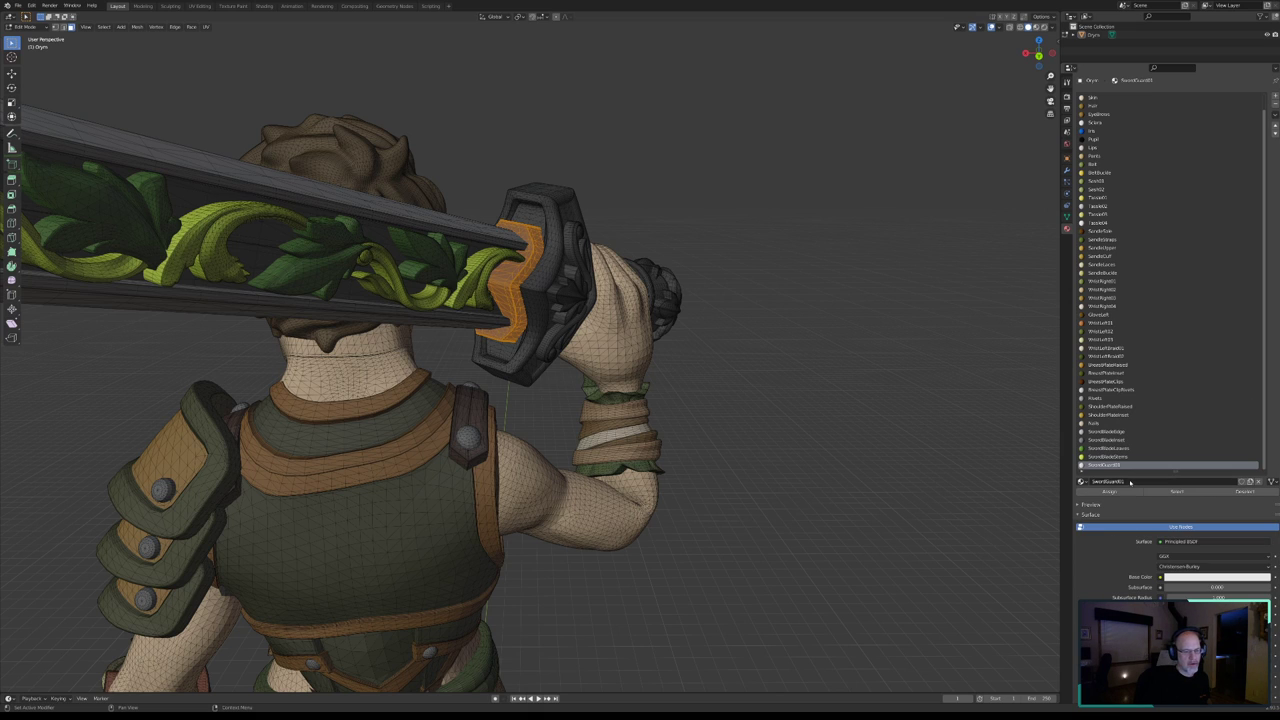
mouse_move(786, 423)
middle_down()
mouse_move(808, 409)
mouse_move(787, 413)
middle_up()
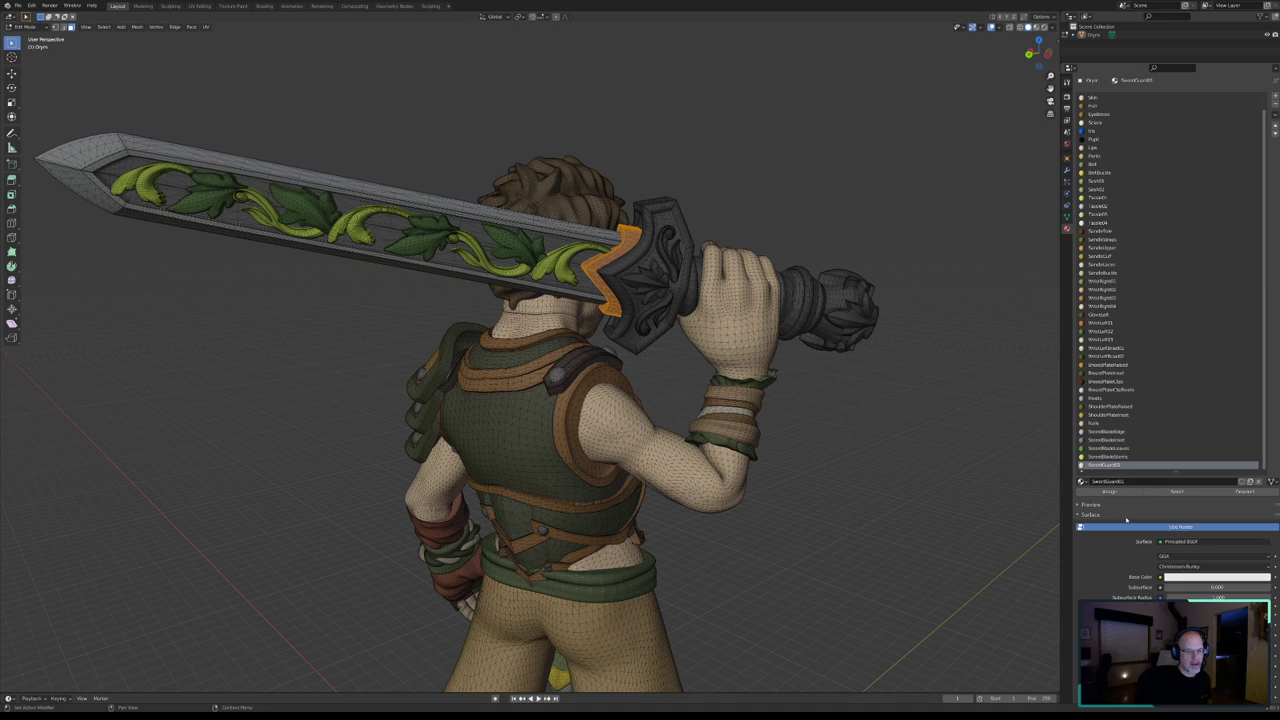
- Make SwordGuard01 non-node with high specular and yellow colour, assign it, then warm it to gold
click(1154, 525)
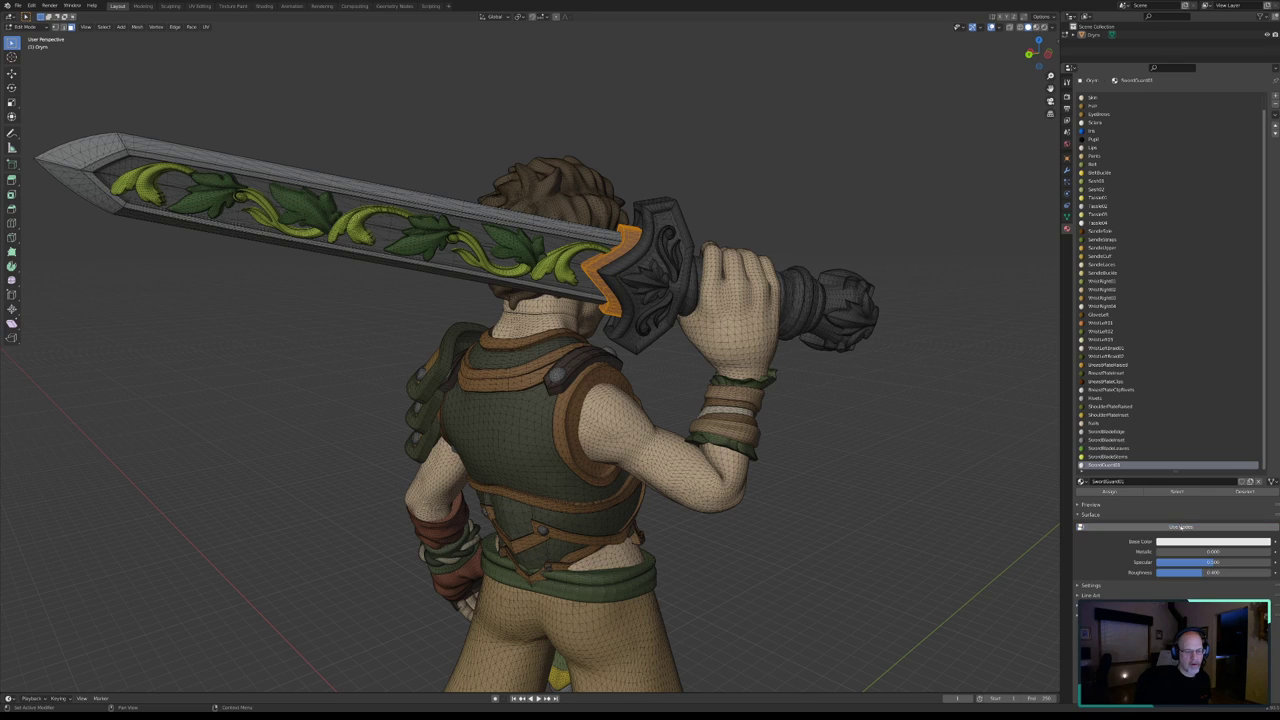
mouse_move(1235, 562)
mouse_down()
mouse_move(1268, 572)
mouse_move(1160, 572)
mouse_up()
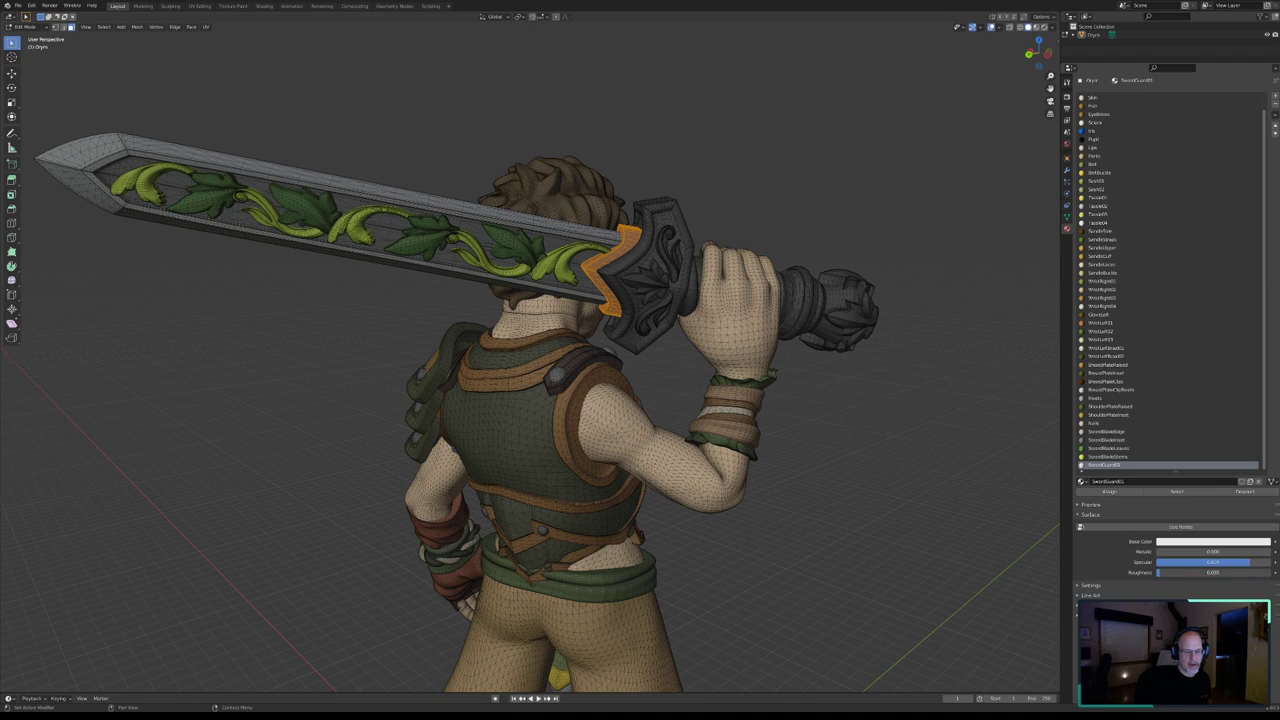
click(1213, 541)
drag(1226, 454, 1204, 466)
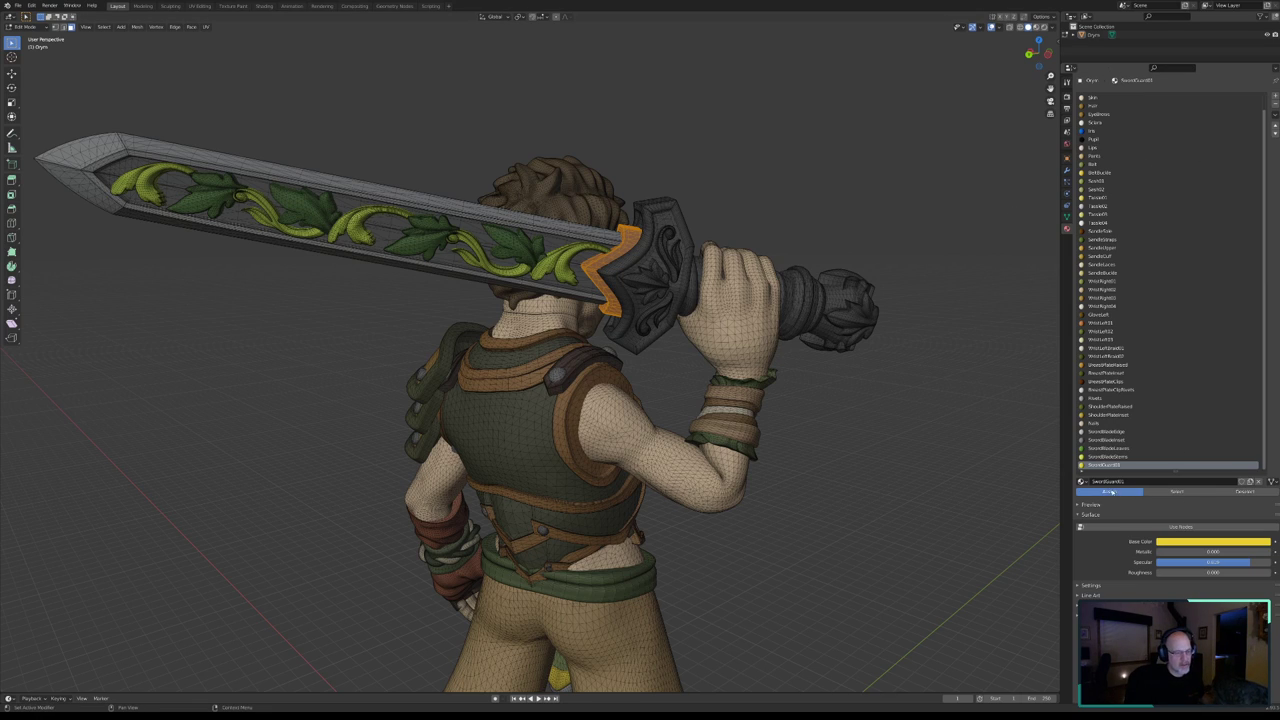
click(1115, 492)
click(1245, 492)
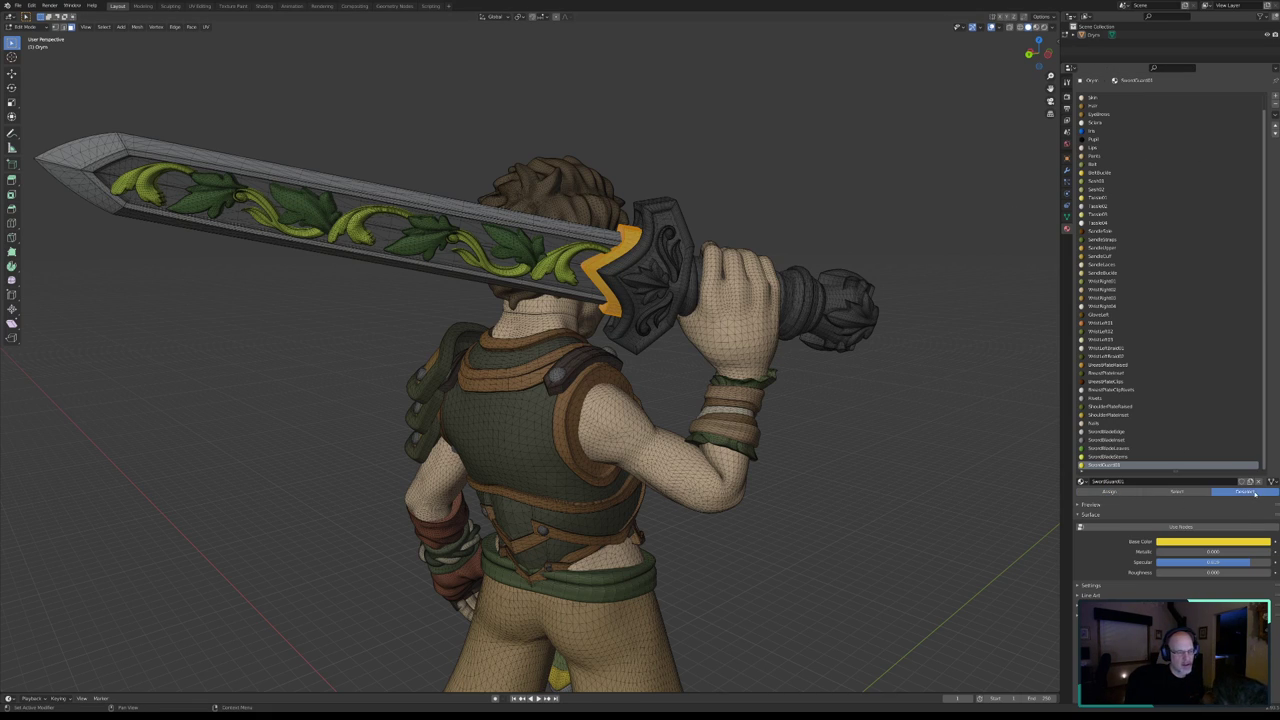
click(1205, 541)
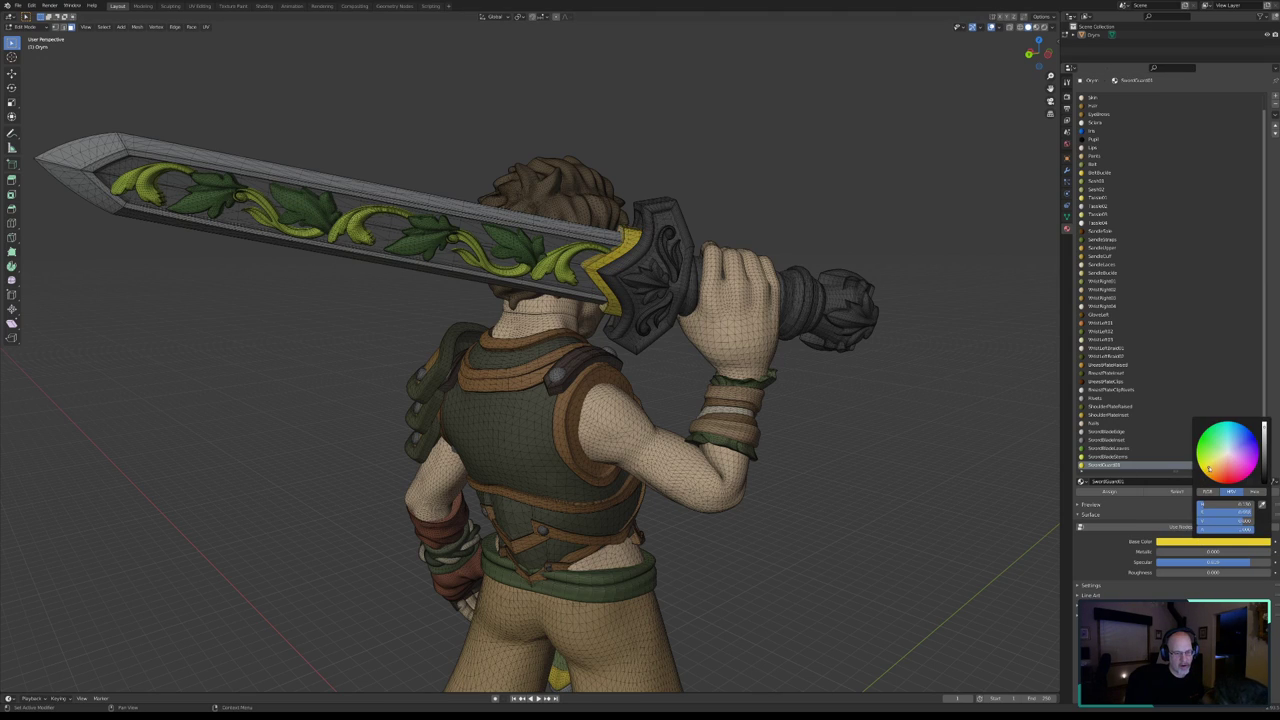
drag(1211, 470, 1252, 463)
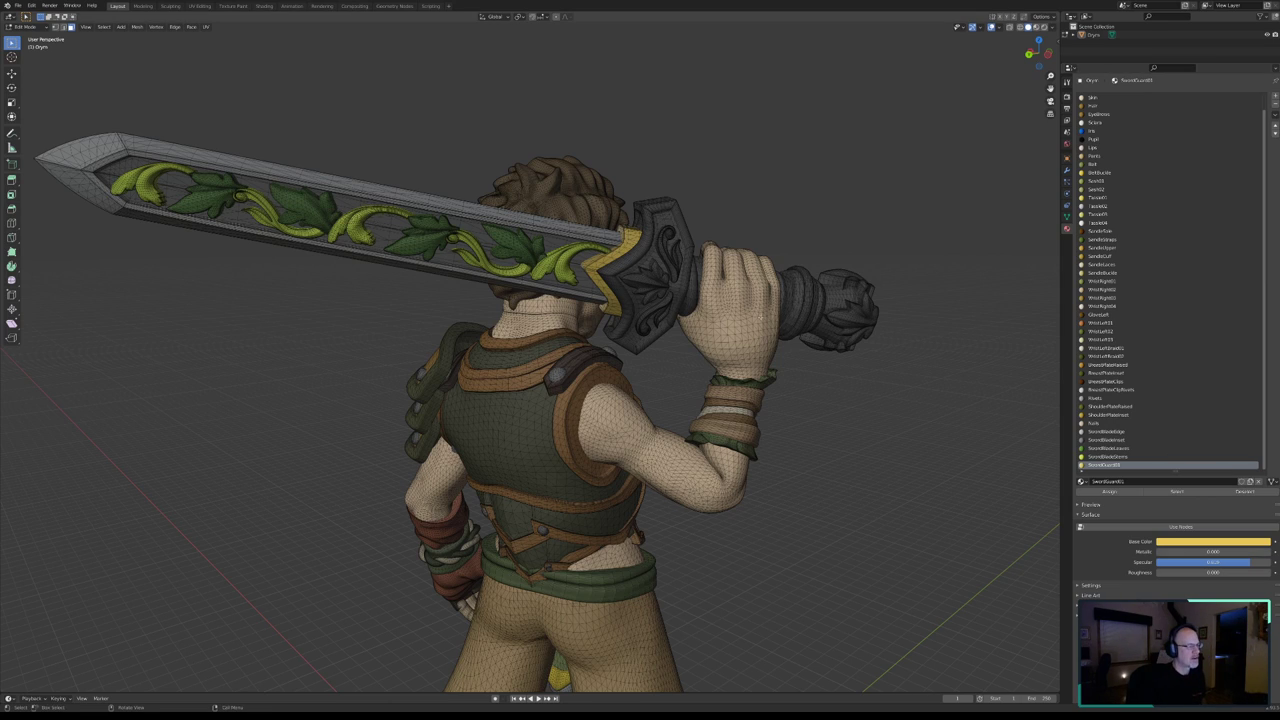
- Save the file again and select the whole linked crossguard
click(17, 5)
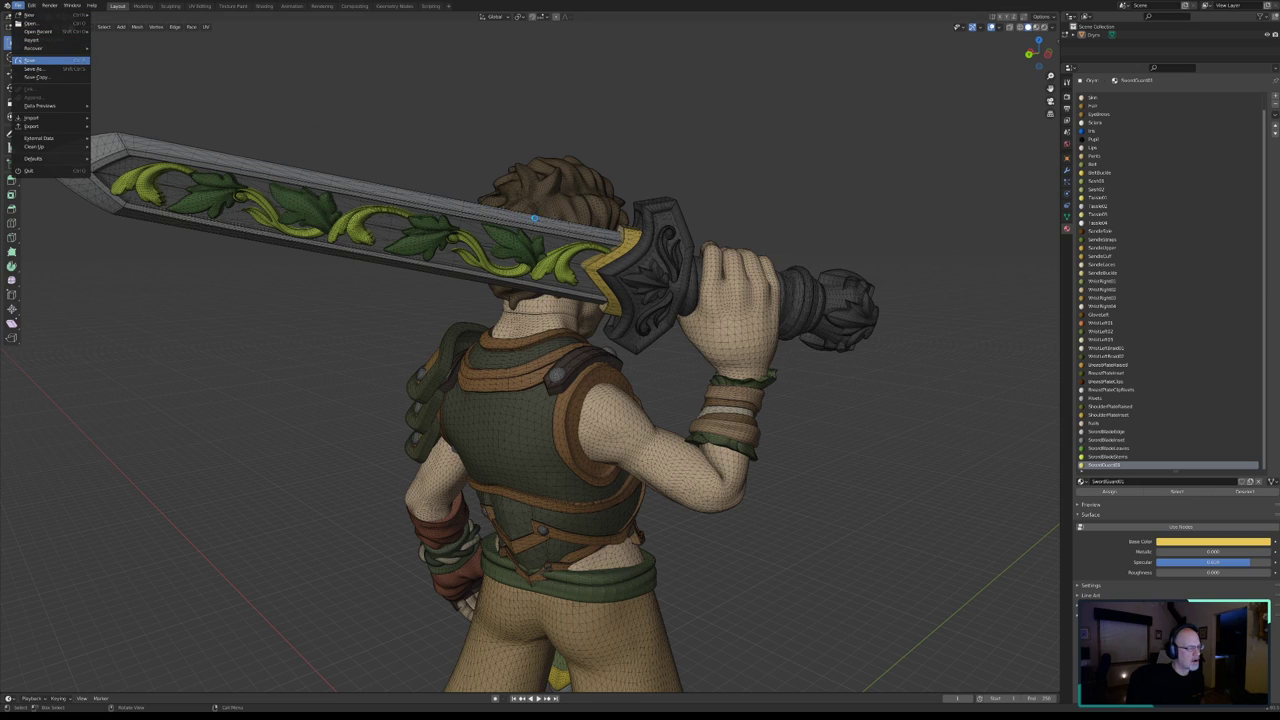
key(ctrl+s)
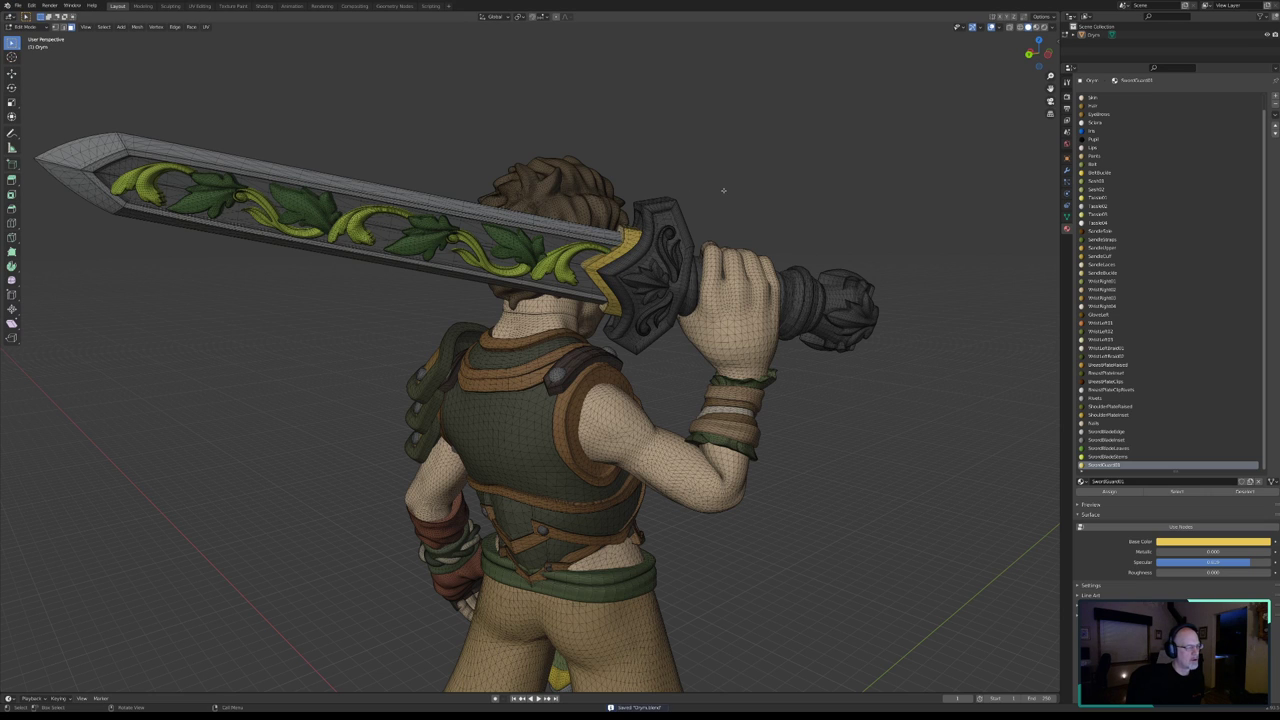
mouse_move(721, 190)
middle_down()
mouse_move(751, 200)
mouse_move(690, 212)
mouse_move(700, 215)
middle_up()
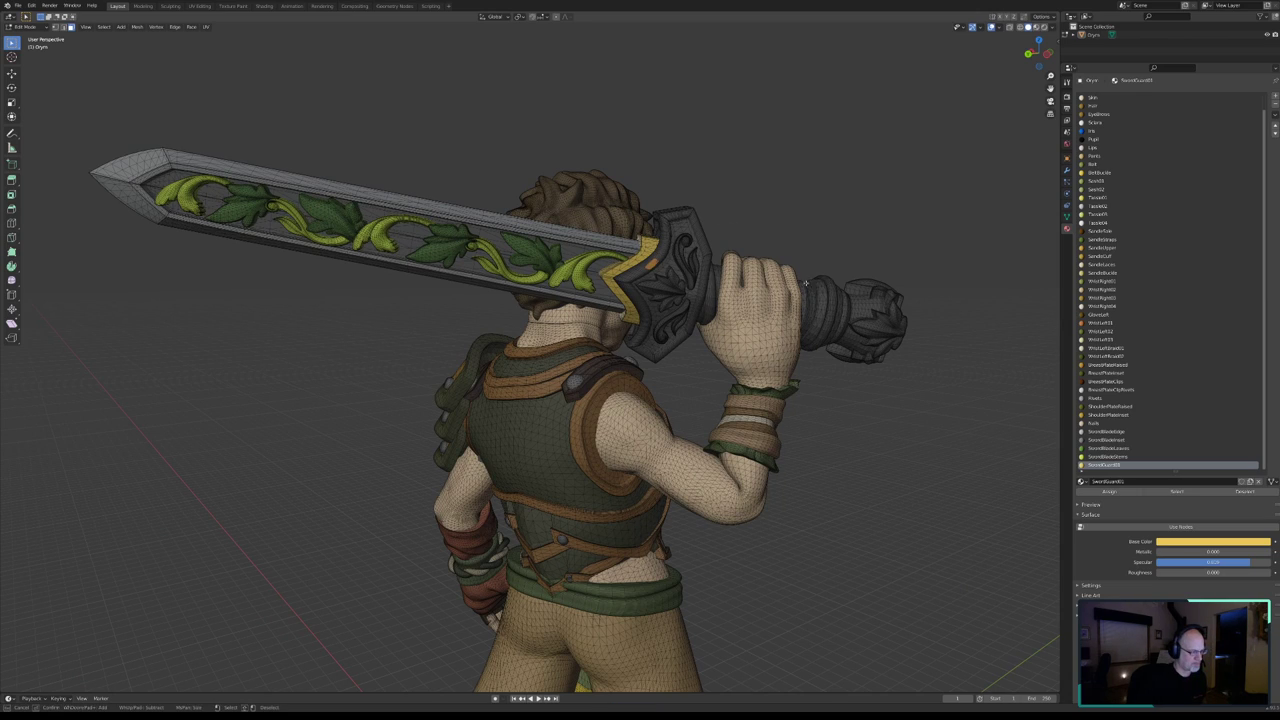
key(ctrl+l)
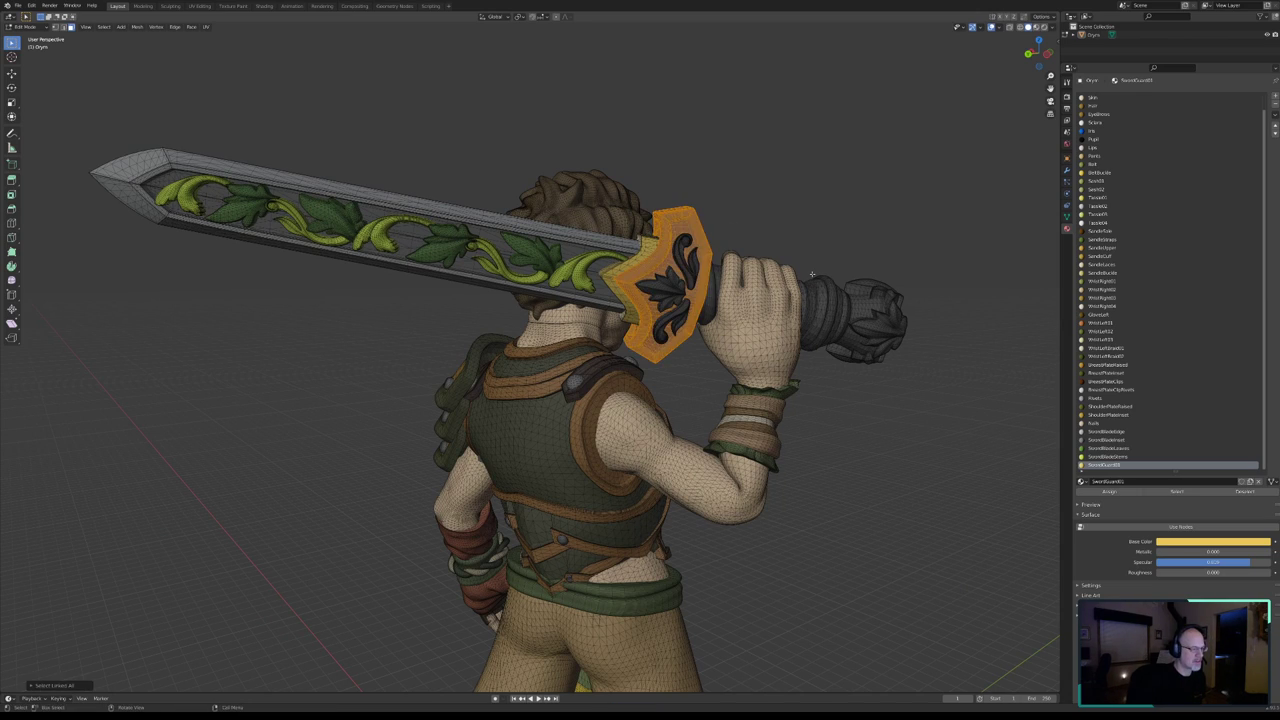
middle_drag(704, 206, 689, 204)
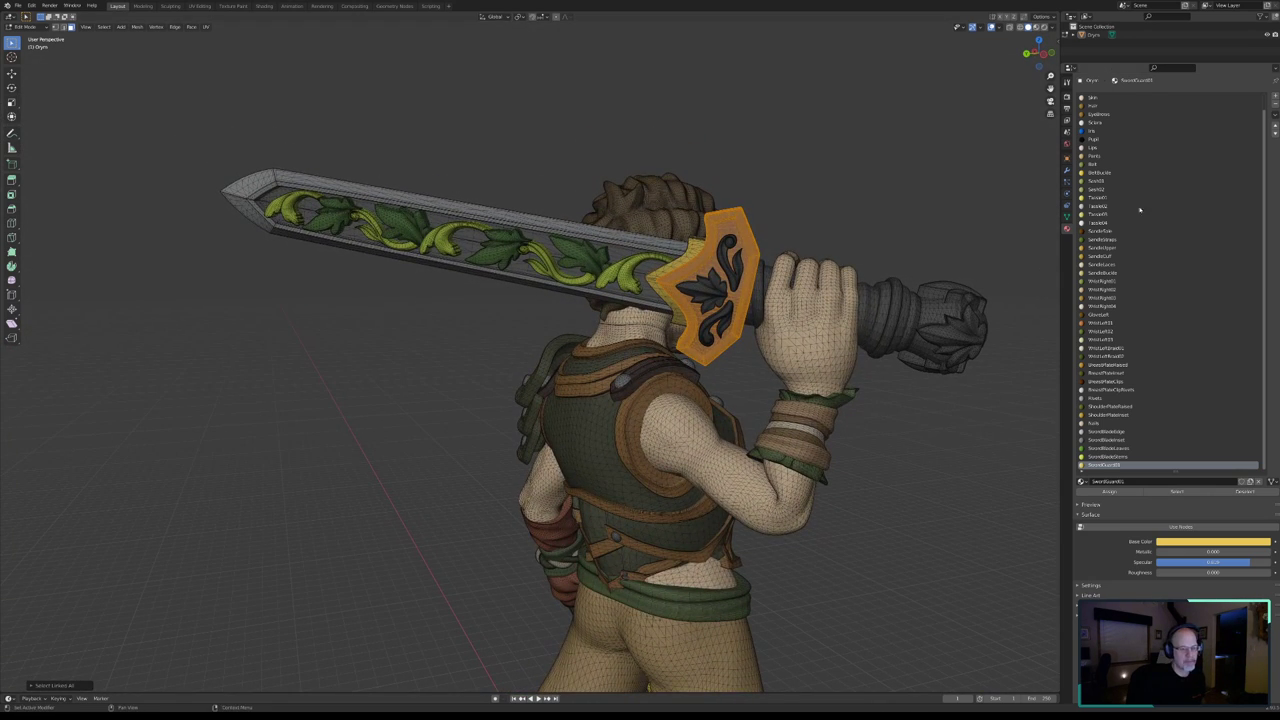
- Add a material slot with a new material named SwordGuard
click(1274, 97)
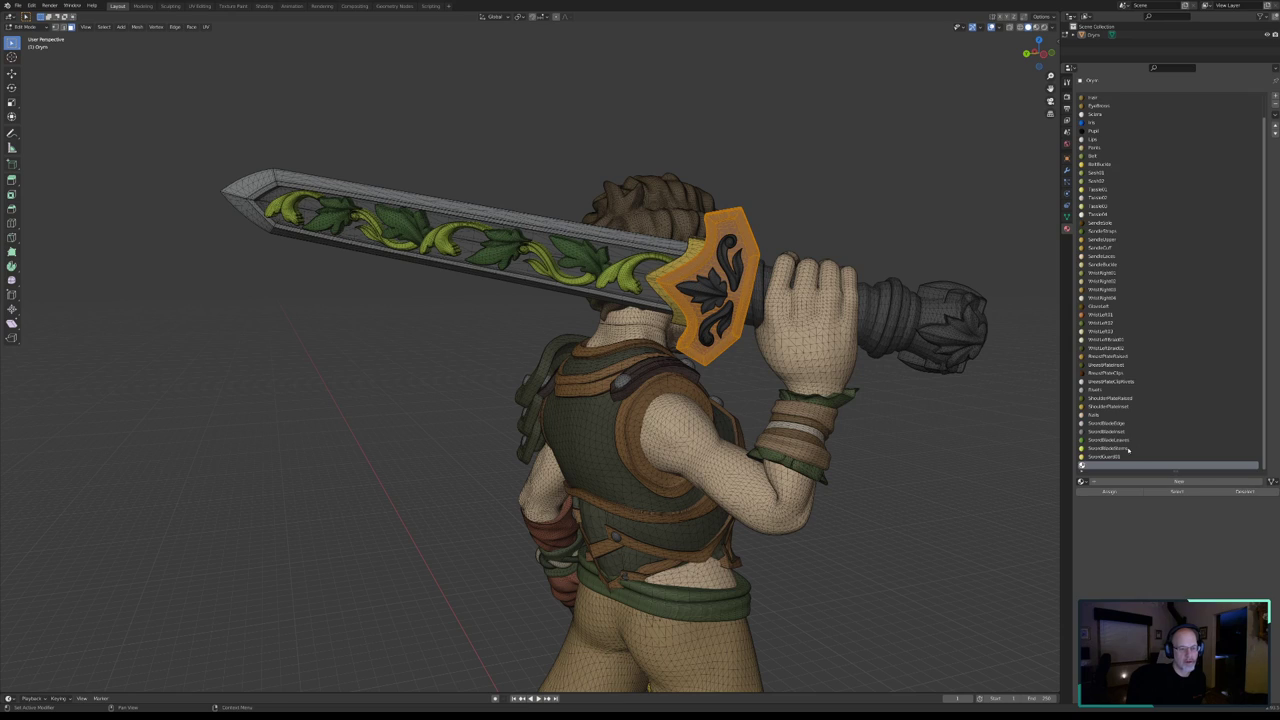
click(1103, 482)
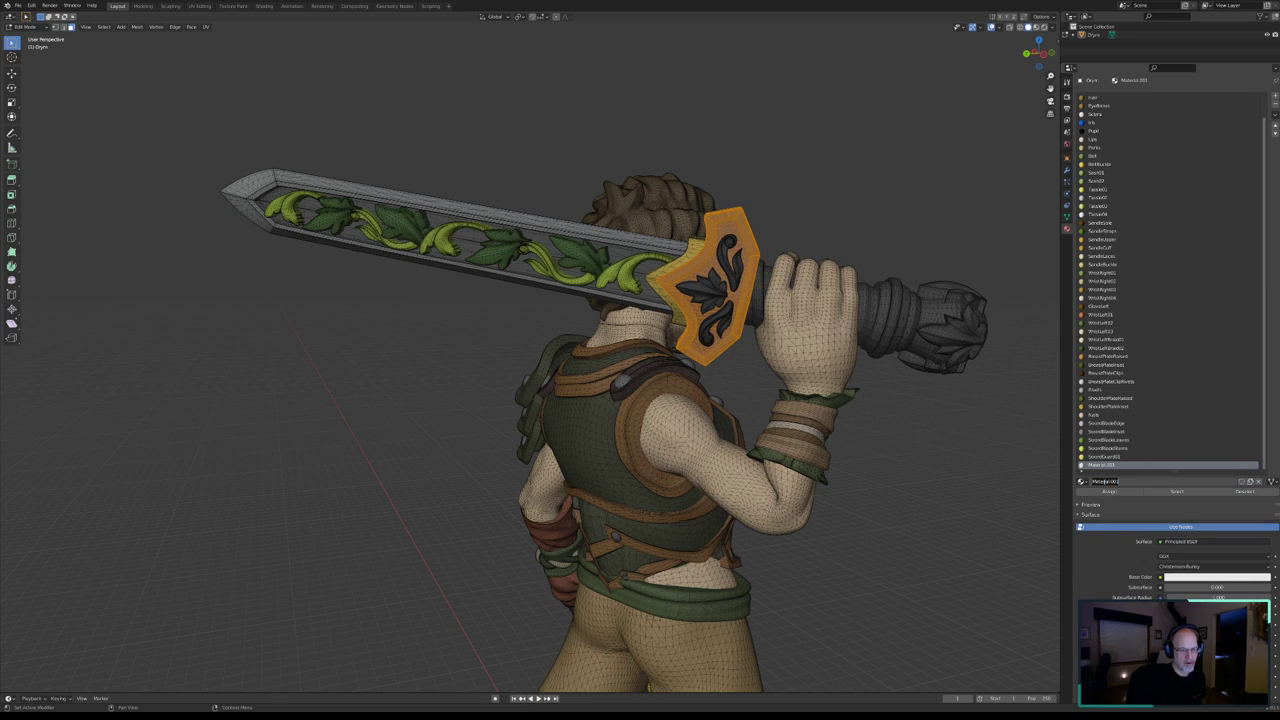
key(Escape)
text(Sword)
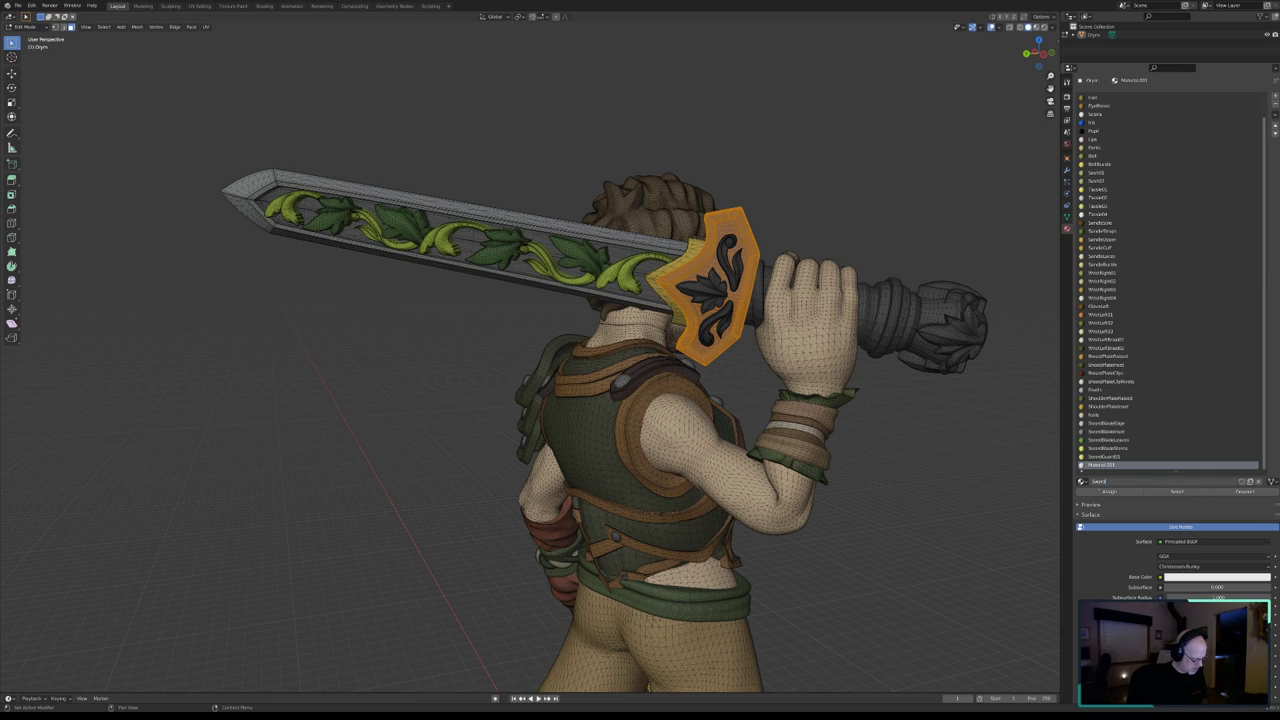
text(Guard)
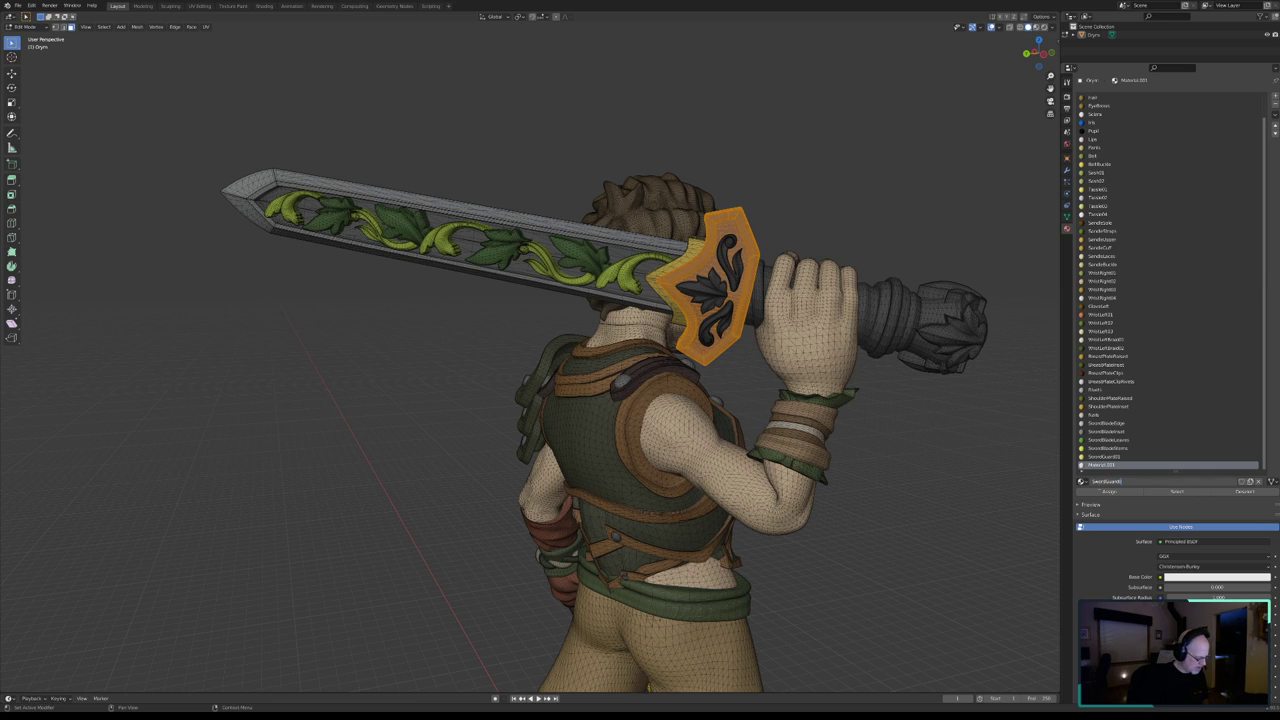
key(Return)
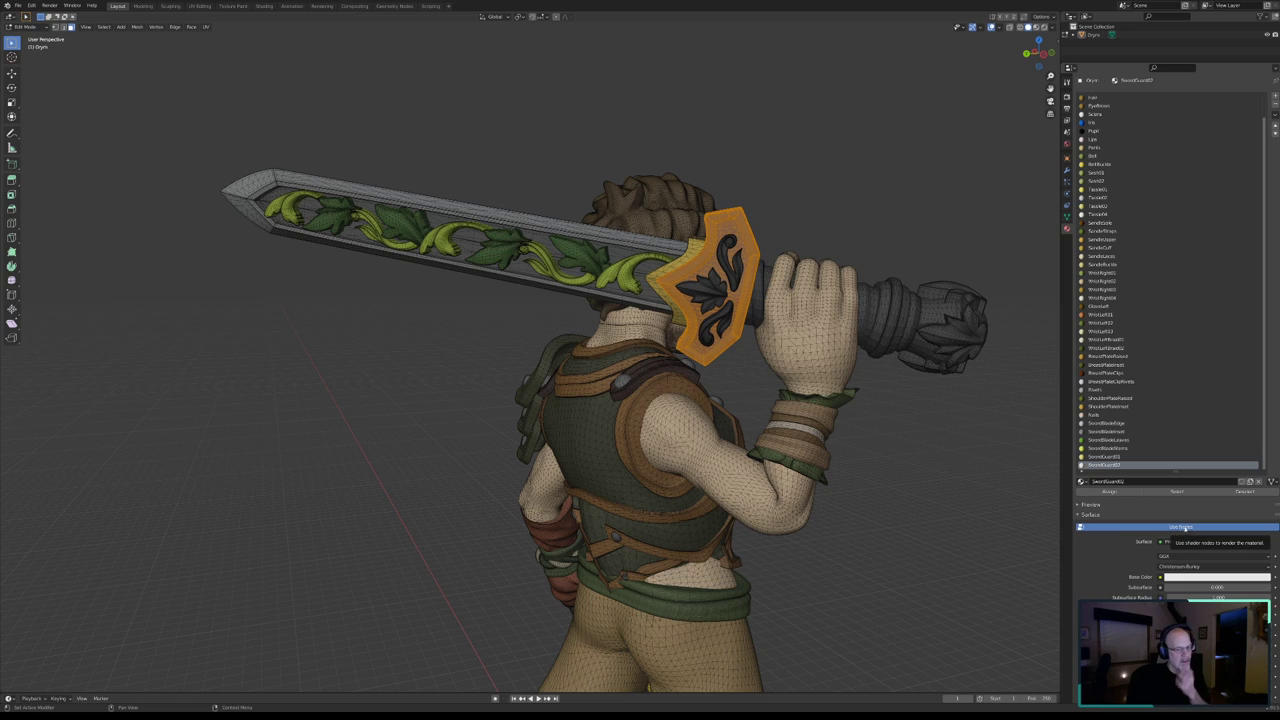
- Make SwordGuard non-node, specular about 0.968, dark orange-brown, and assign it to the crossguard
click(1182, 527)
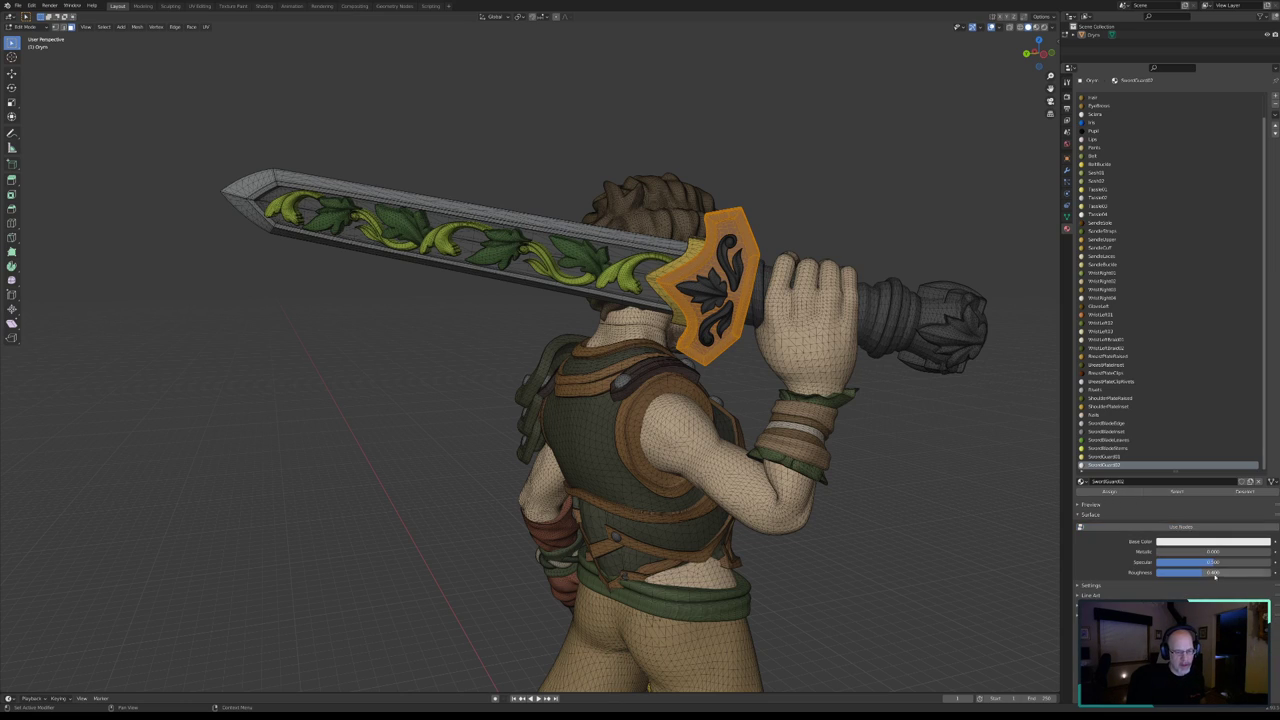
mouse_move(1214, 563)
mouse_down()
mouse_move(1262, 563)
mouse_move(1156, 574)
mouse_up()
click(1227, 541)
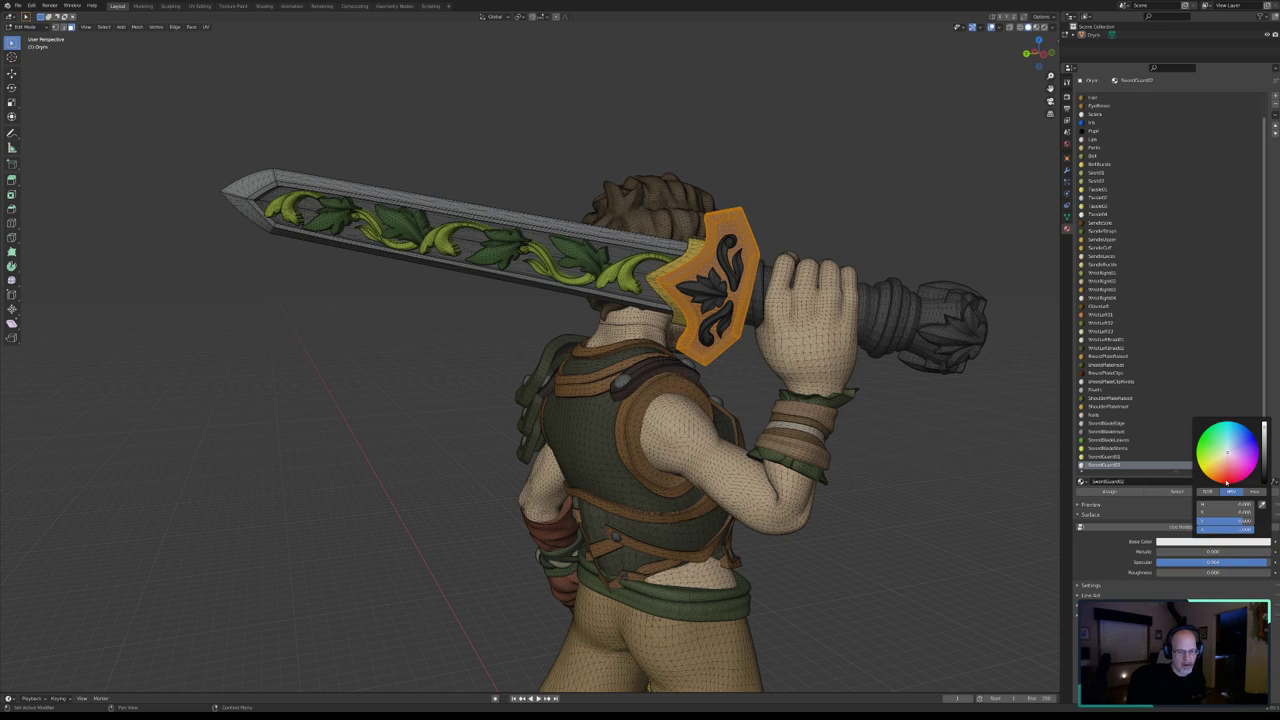
mouse_move(1228, 453)
mouse_down()
mouse_move(1215, 470)
mouse_move(1234, 512)
mouse_up()
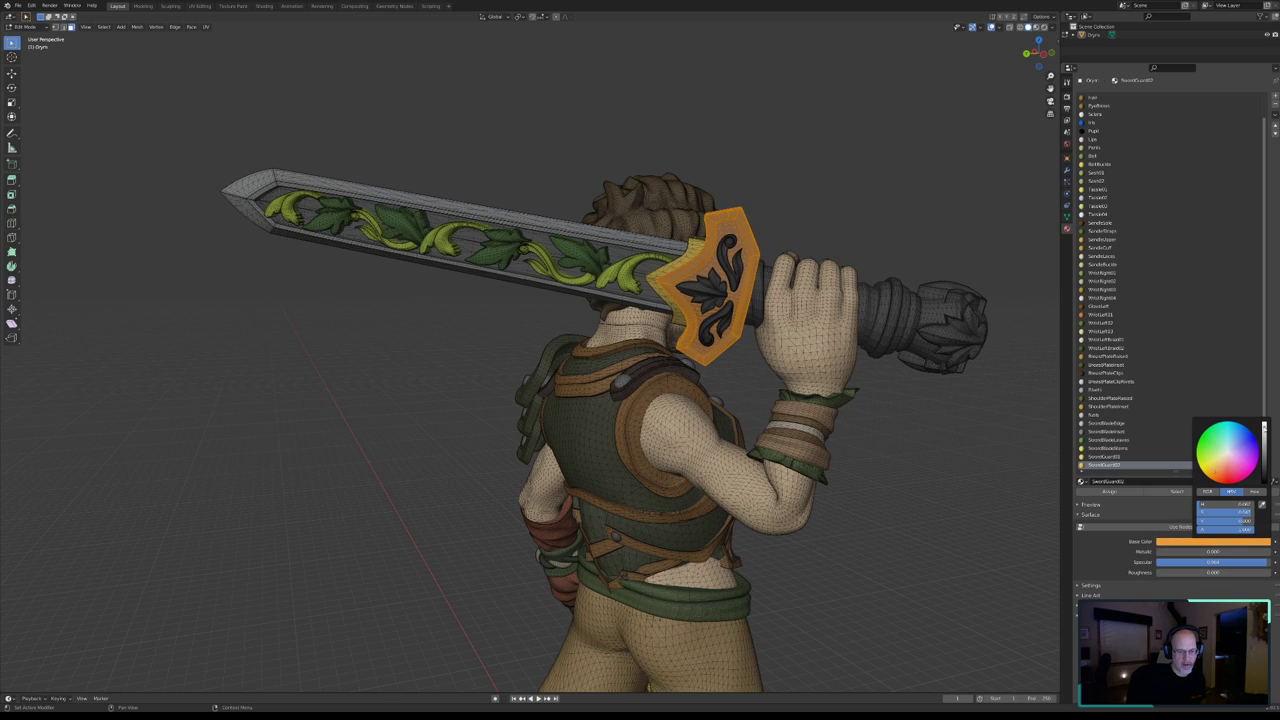
mouse_move(1234, 521)
mouse_down()
mouse_move(1212, 521)
mouse_move(1234, 512)
mouse_up()
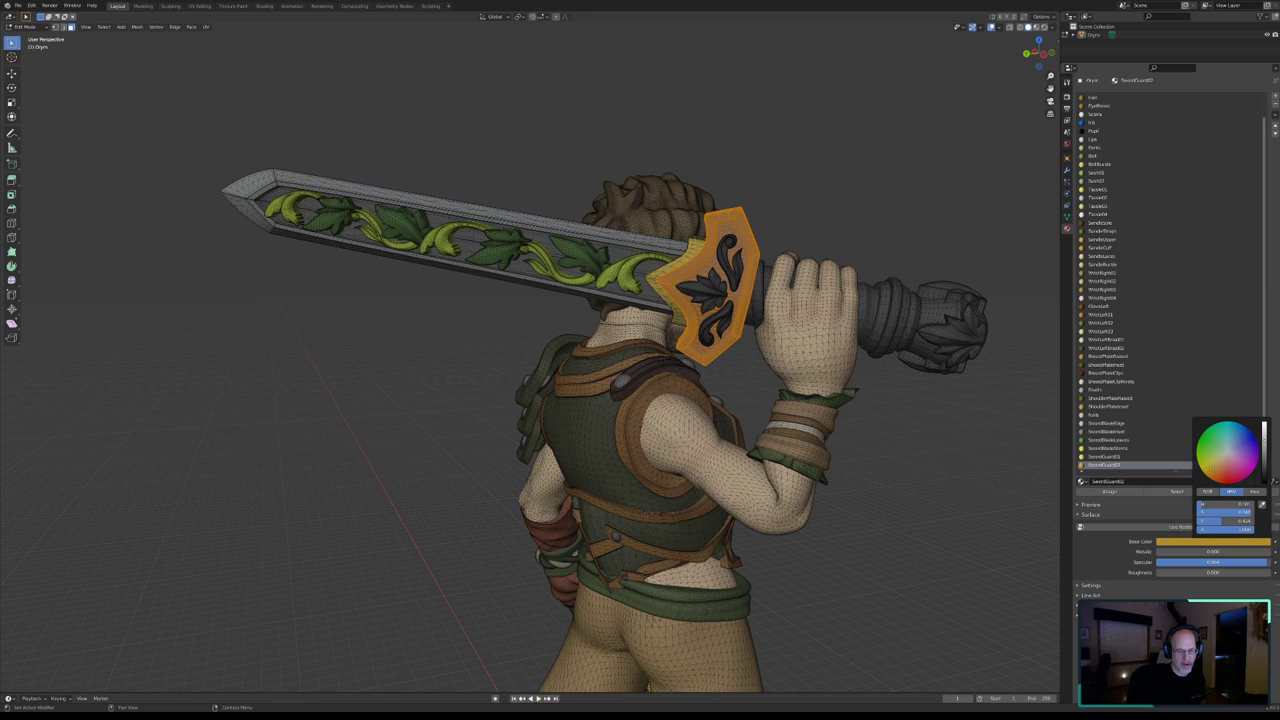
drag(1209, 470, 1215, 473)
click(1122, 493)
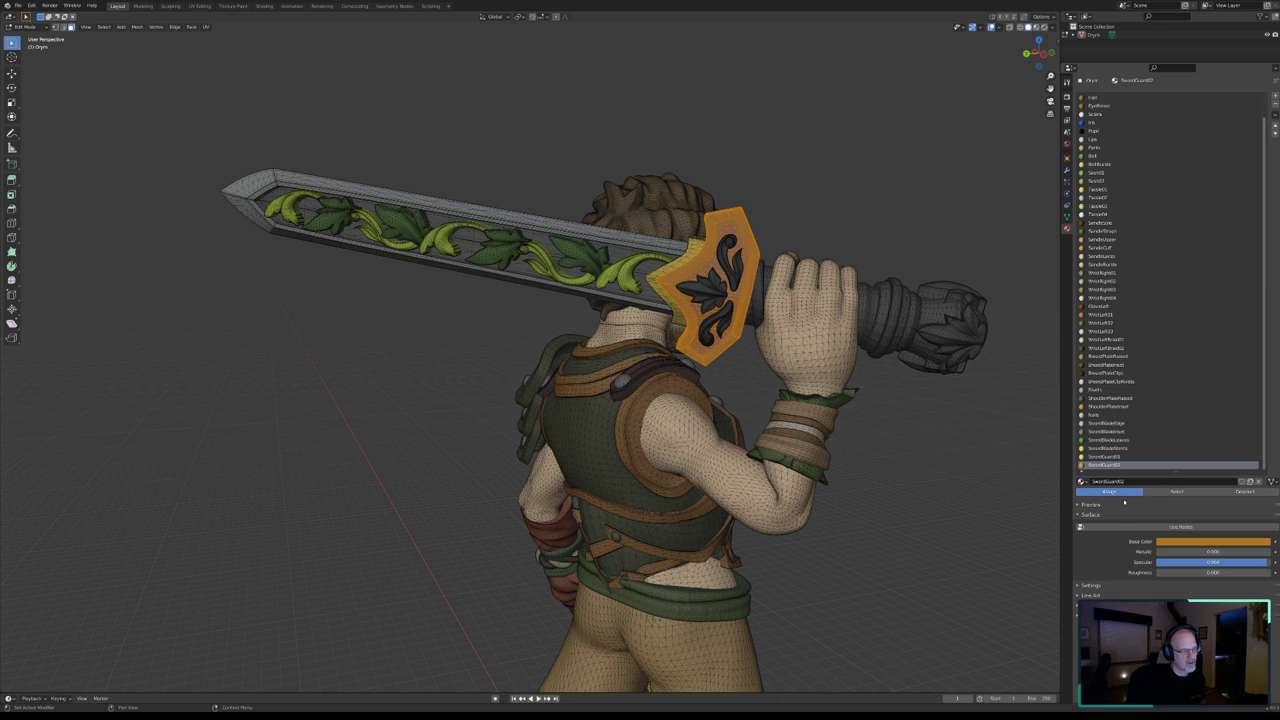
click(1244, 493)
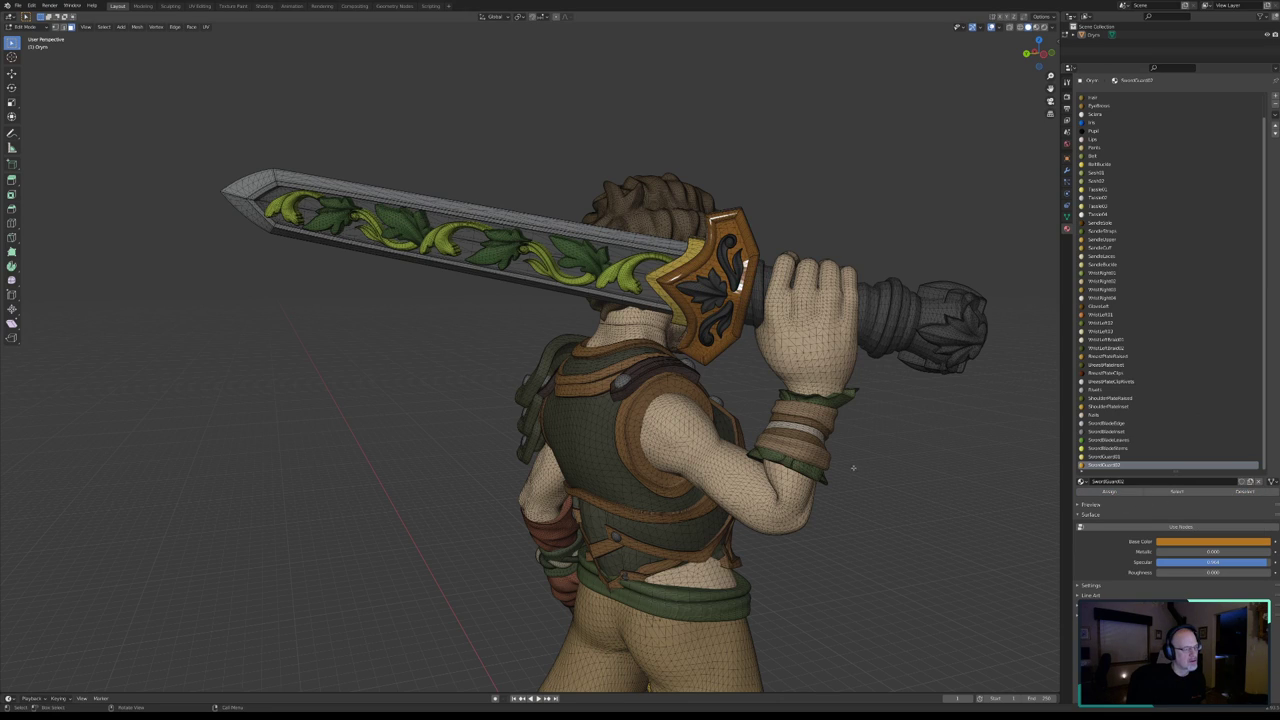
- Orbit around the character and select the guard's linked leaf inset
mouse_move(690, 384)
middle_down()
mouse_move(586, 643)
mouse_move(694, 378)
mouse_move(679, 370)
mouse_move(694, 378)
mouse_move(786, 344)
middle_up()
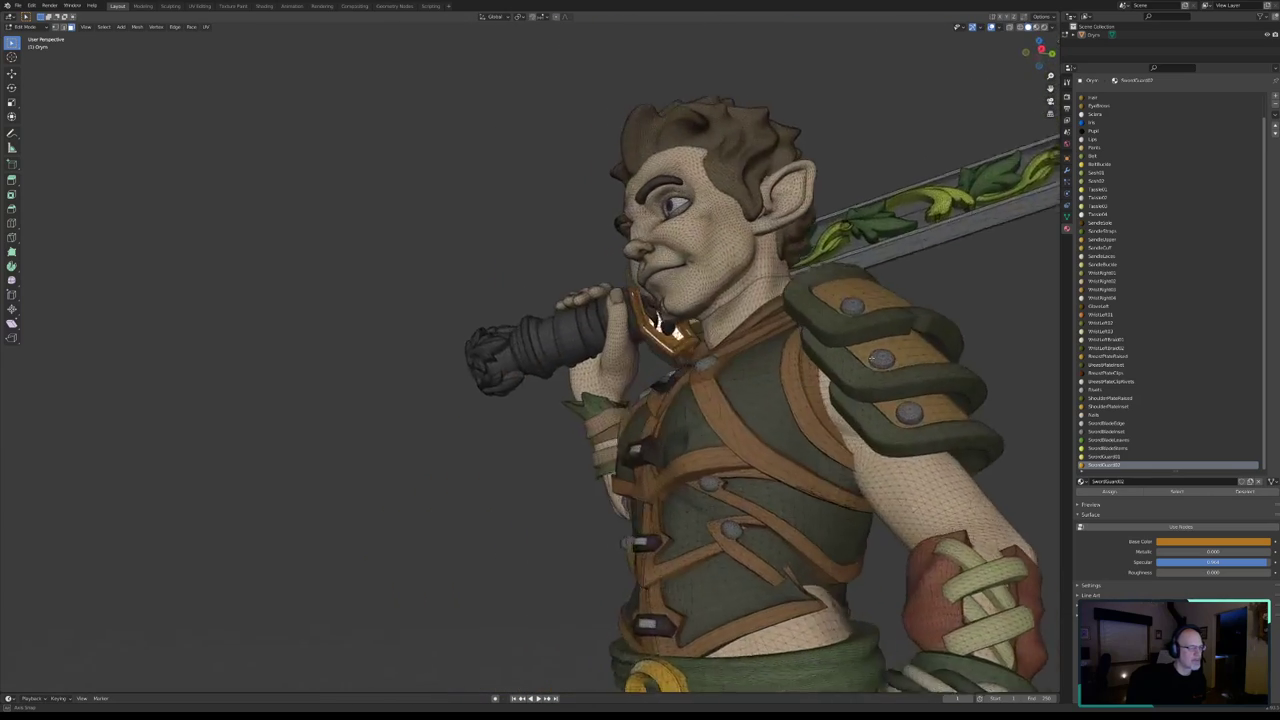
mouse_move(786, 344)
middle_down()
mouse_move(771, 371)
mouse_move(706, 335)
middle_up()
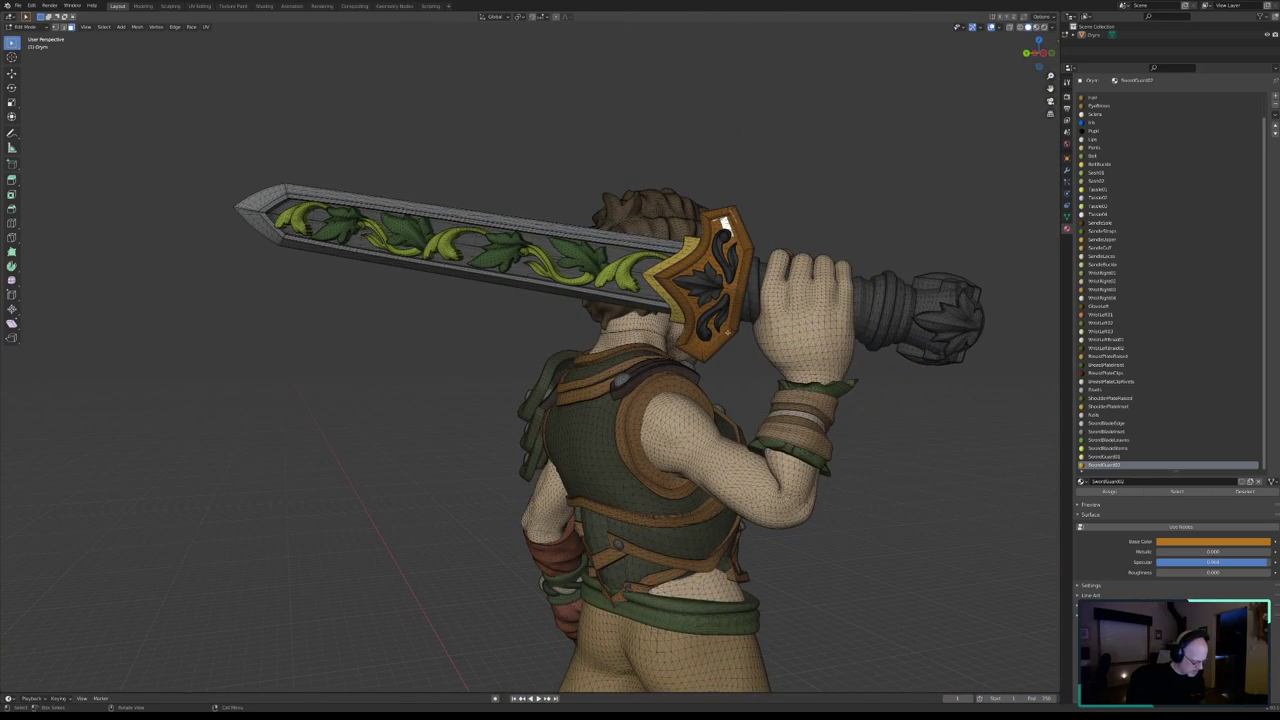
key(c)
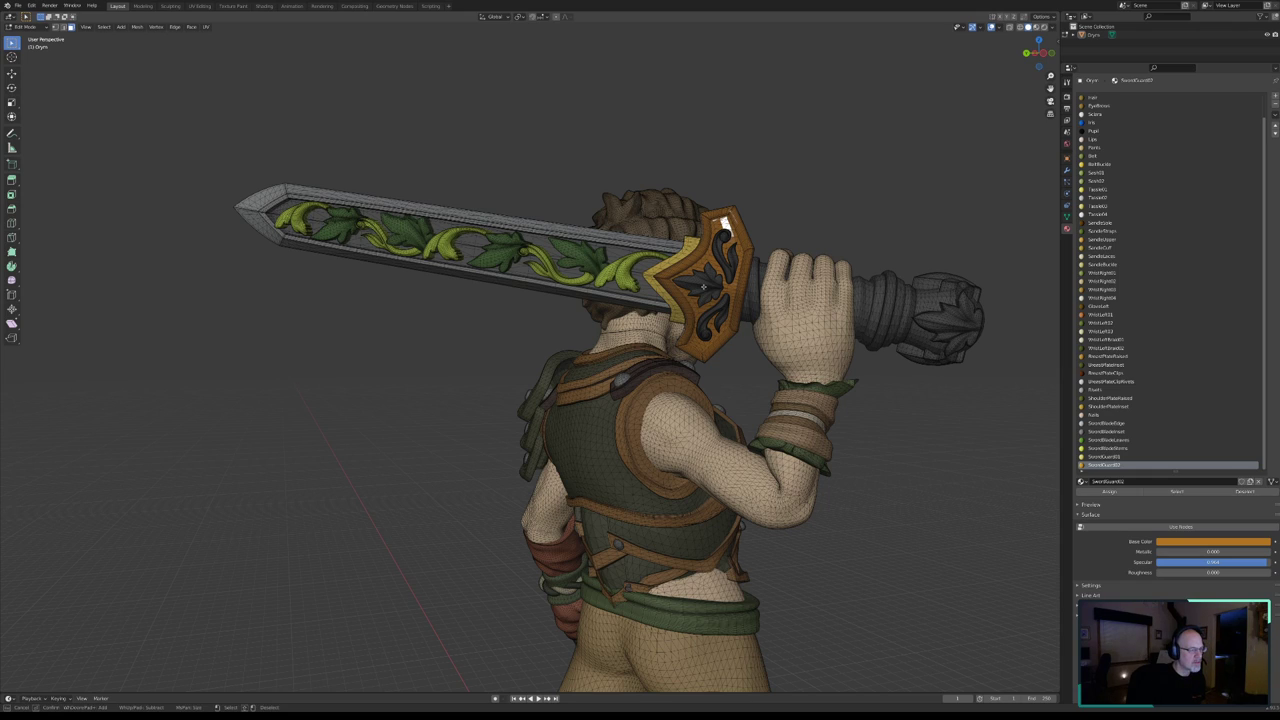
key(Escape)
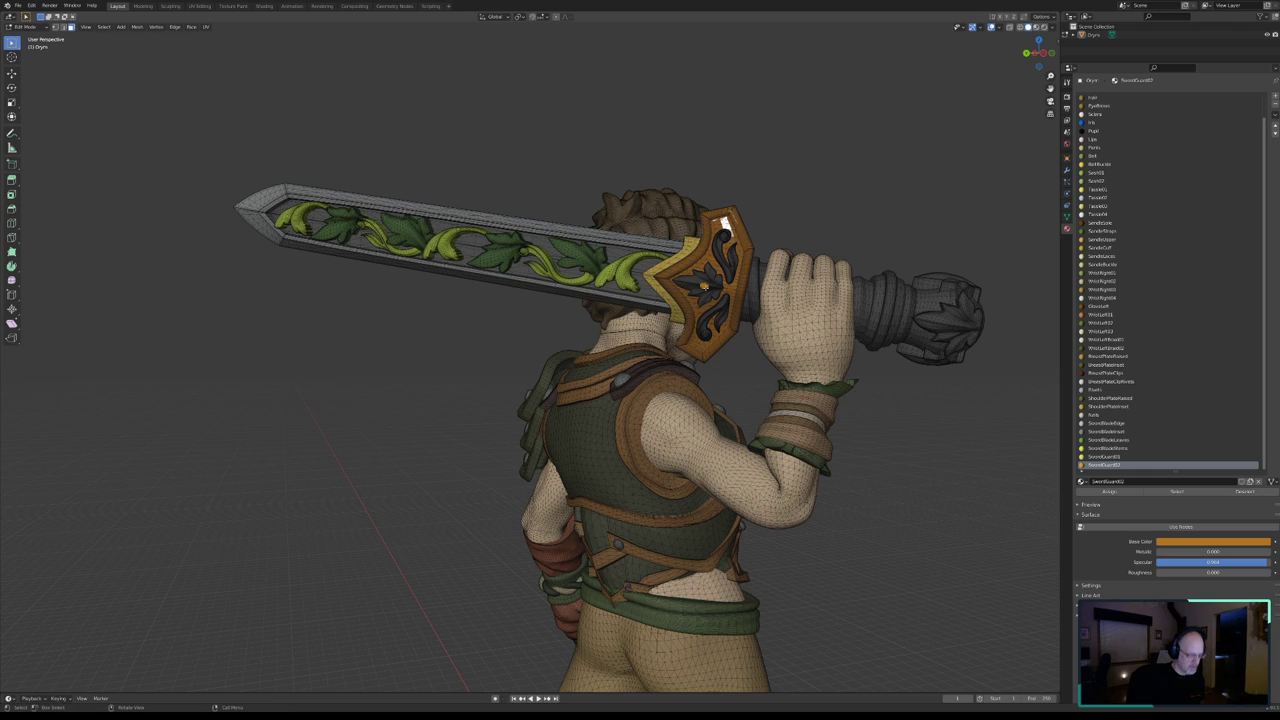
key(ctrl+l)
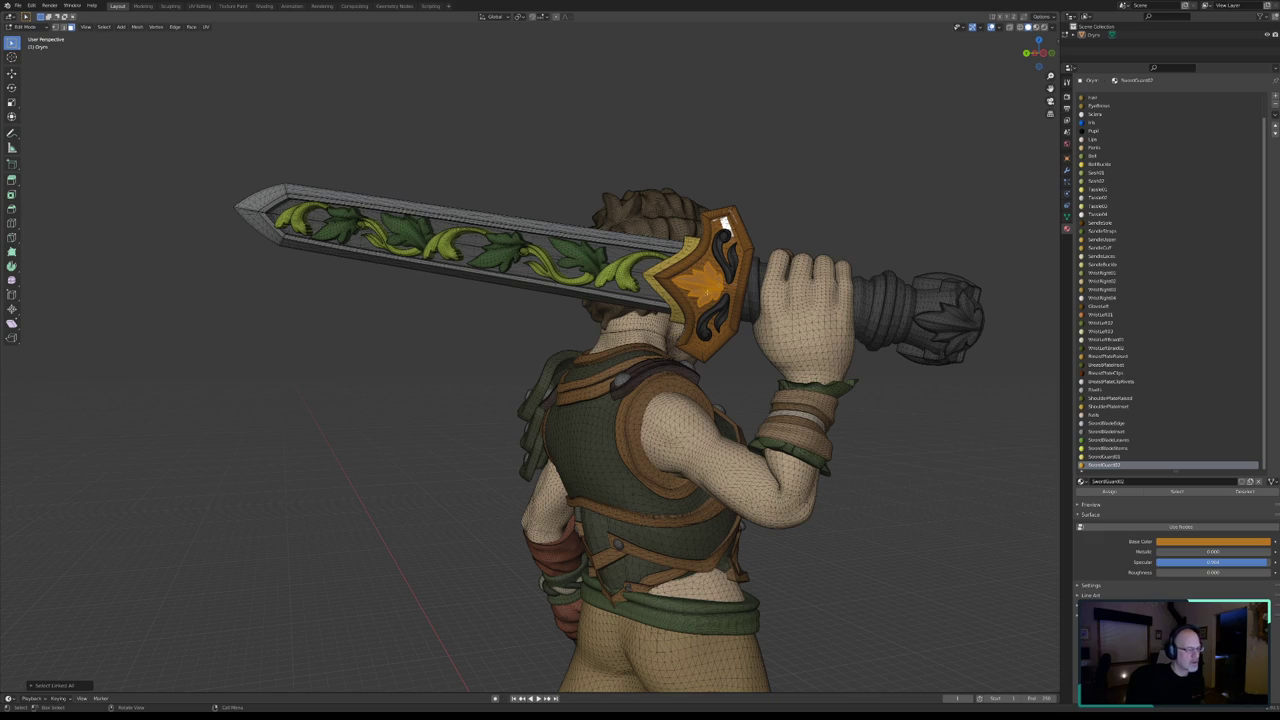
mouse_move(543, 311)
middle_down()
mouse_move(772, 301)
mouse_move(548, 303)
middle_up()
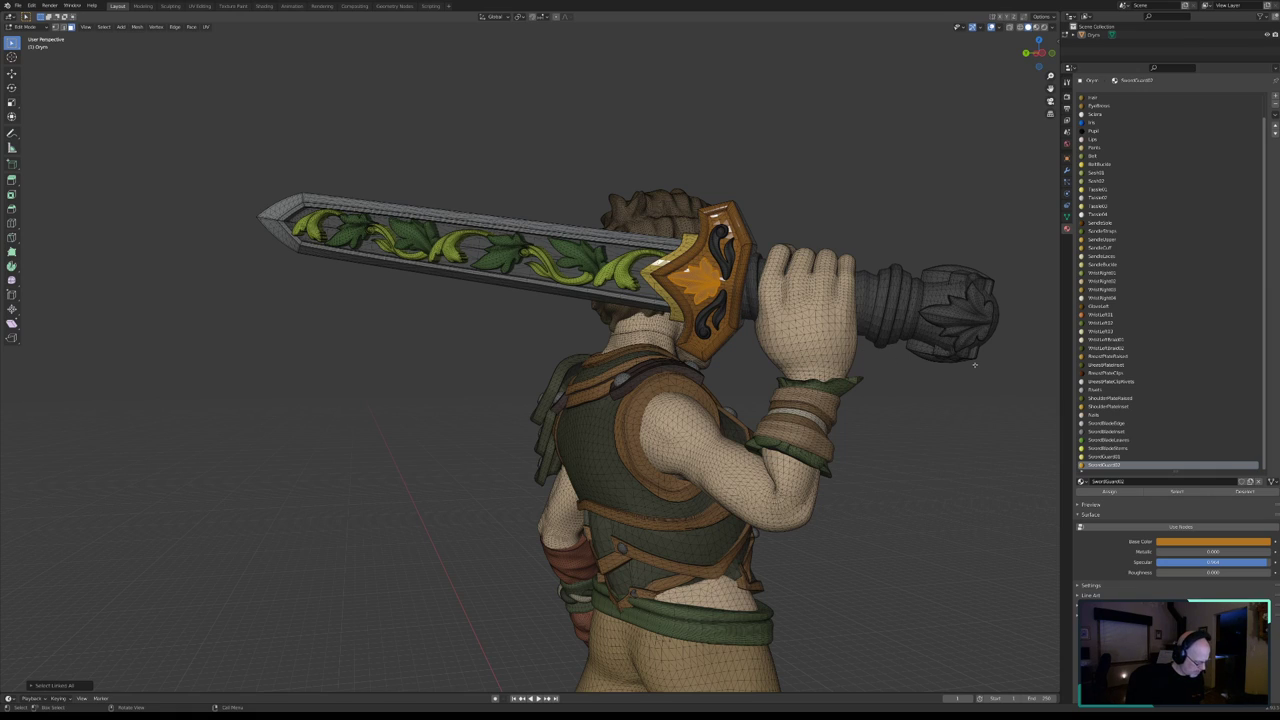
- Select the linked pommel leaf ornament and pick the SwordBladeLeaves material slot
key(b)
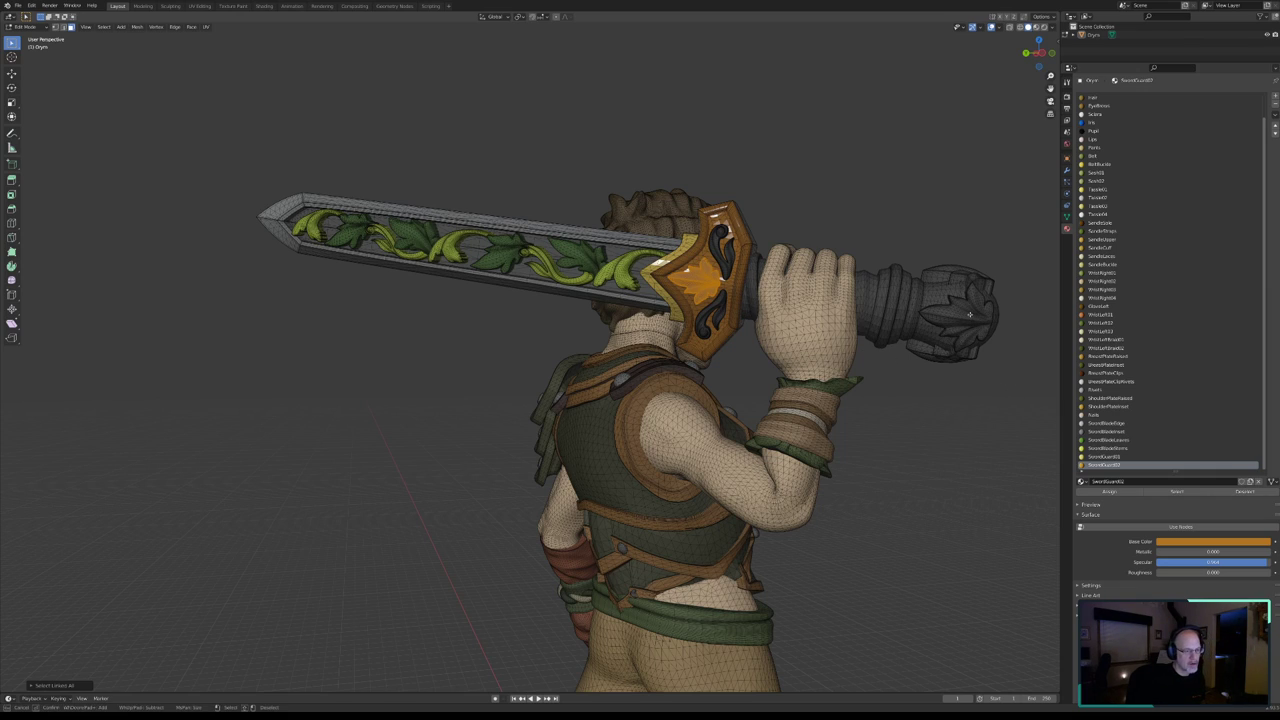
key(Escape)
mouse_move(1038, 317)
middle_down()
mouse_move(900, 337)
mouse_move(975, 330)
middle_up()
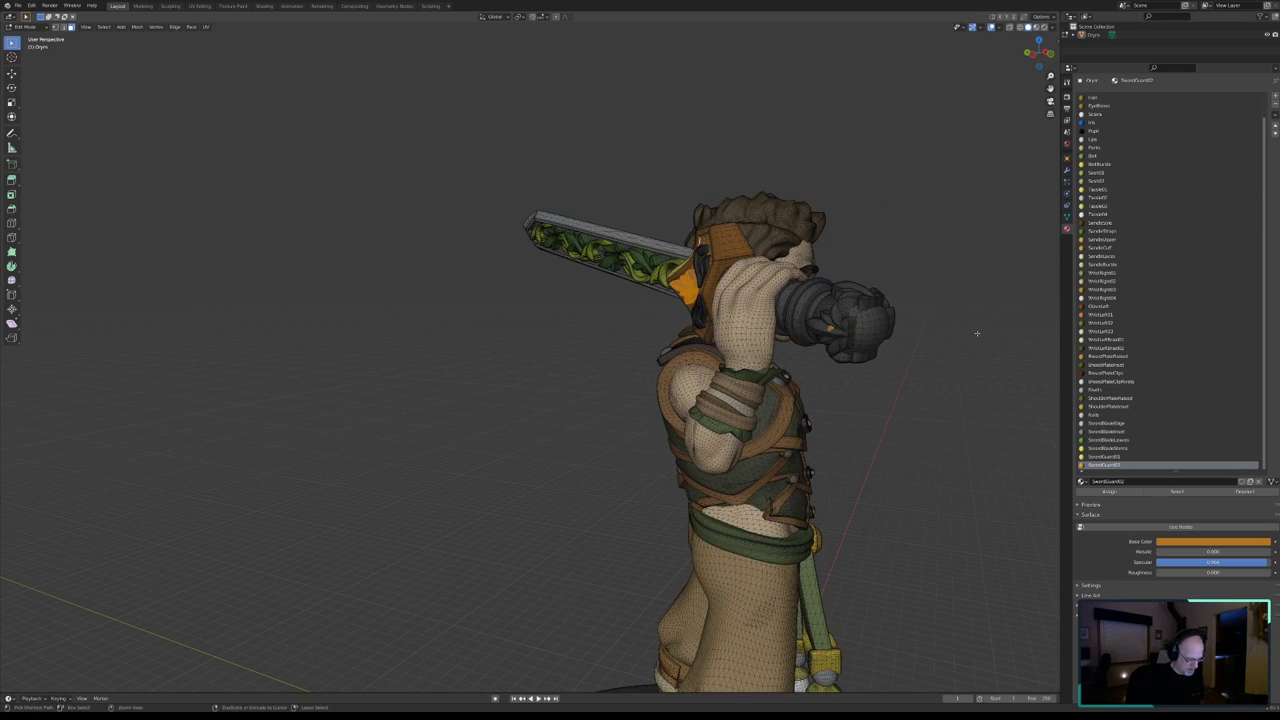
key(ctrl+l)
middle_drag(977, 333, 764, 355)
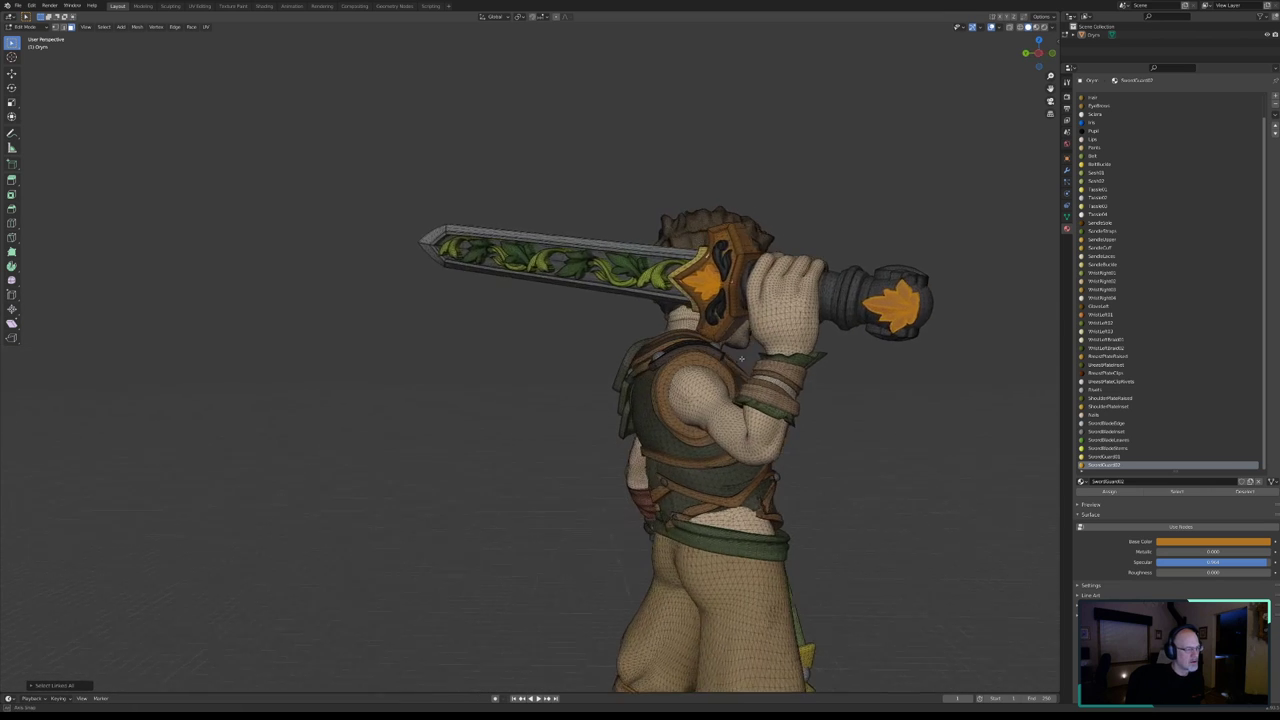
click(1117, 440)
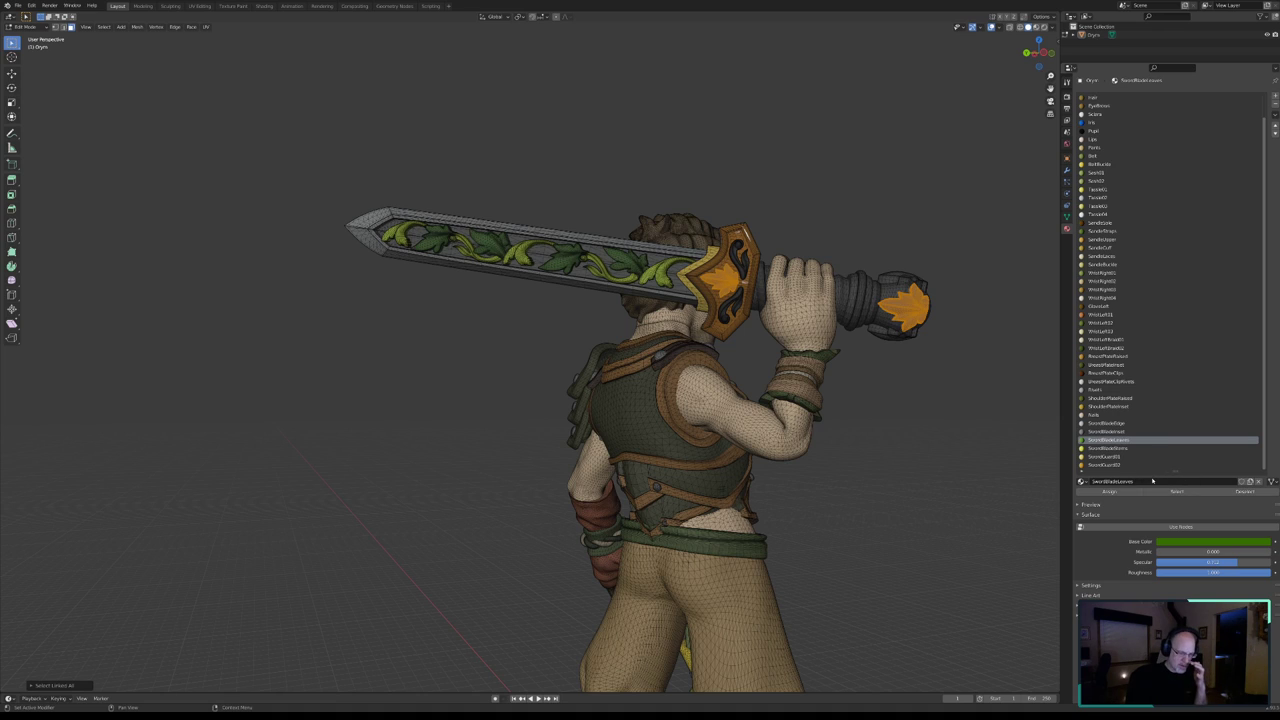
- Add a material slot with a new material named SwordHiltLeaves
click(1273, 97)
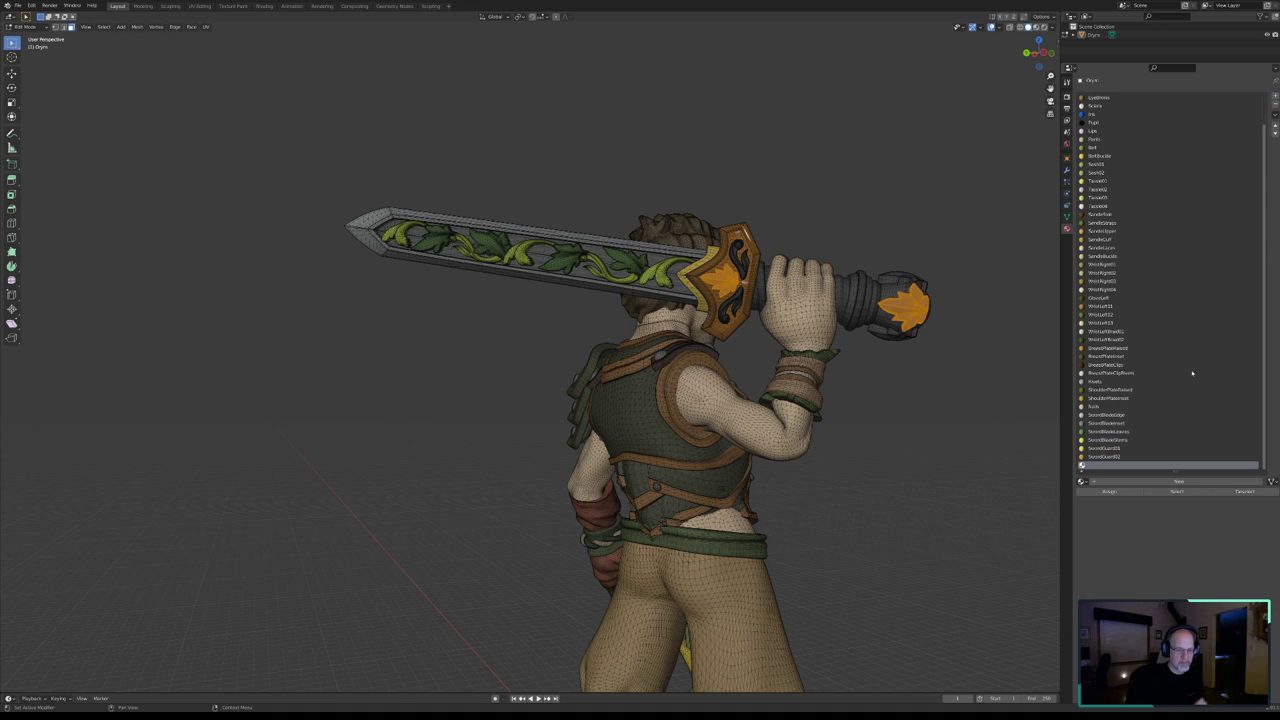
click(1112, 482)
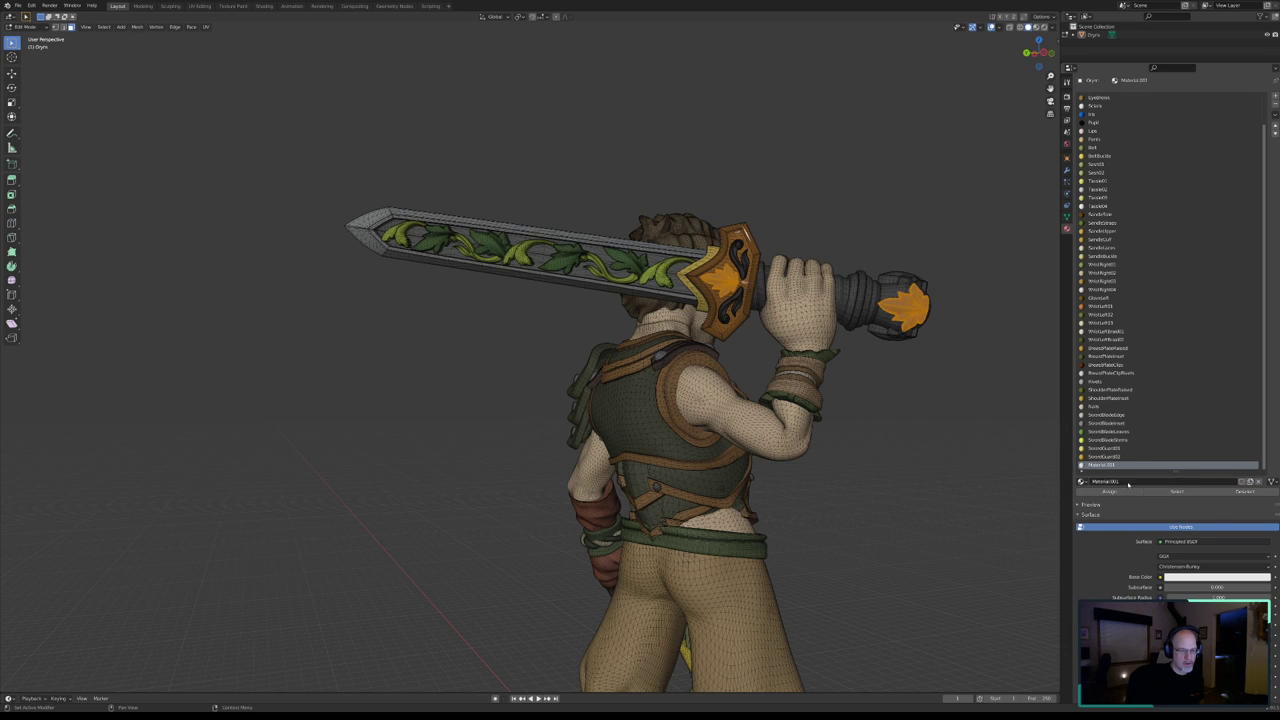
click(1128, 481)
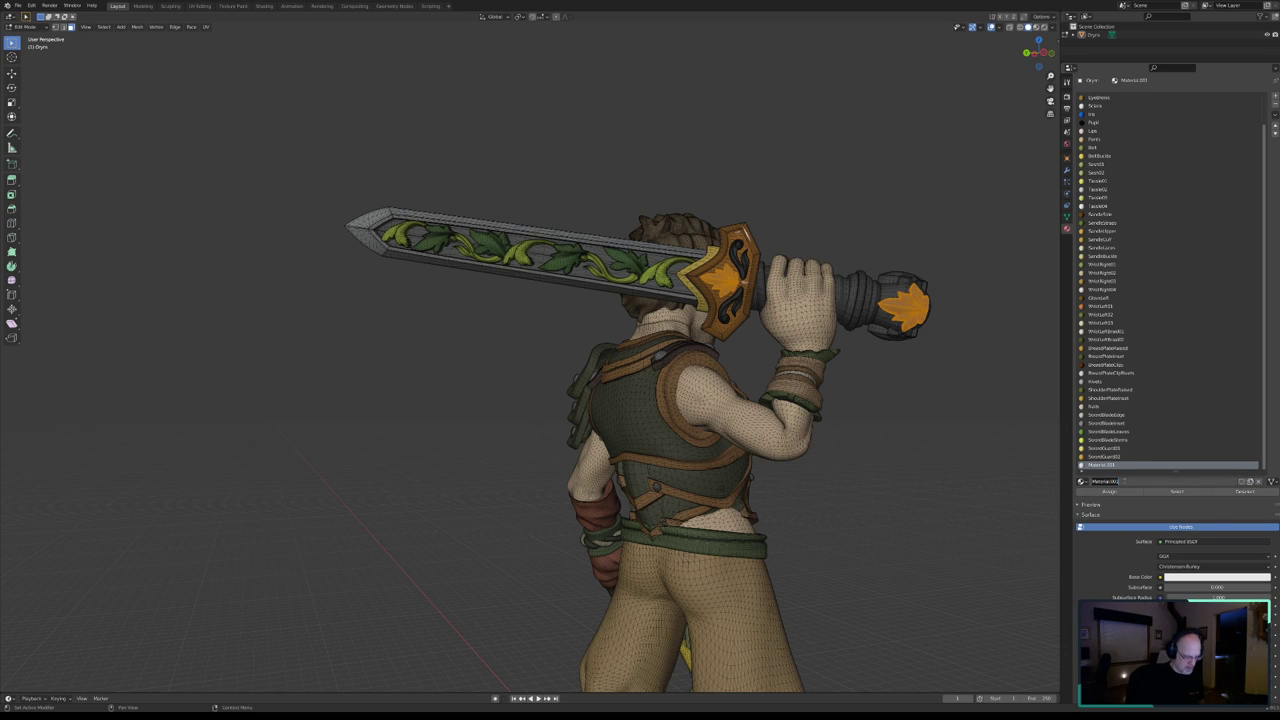
key(BackSpace)
text(Hilt)
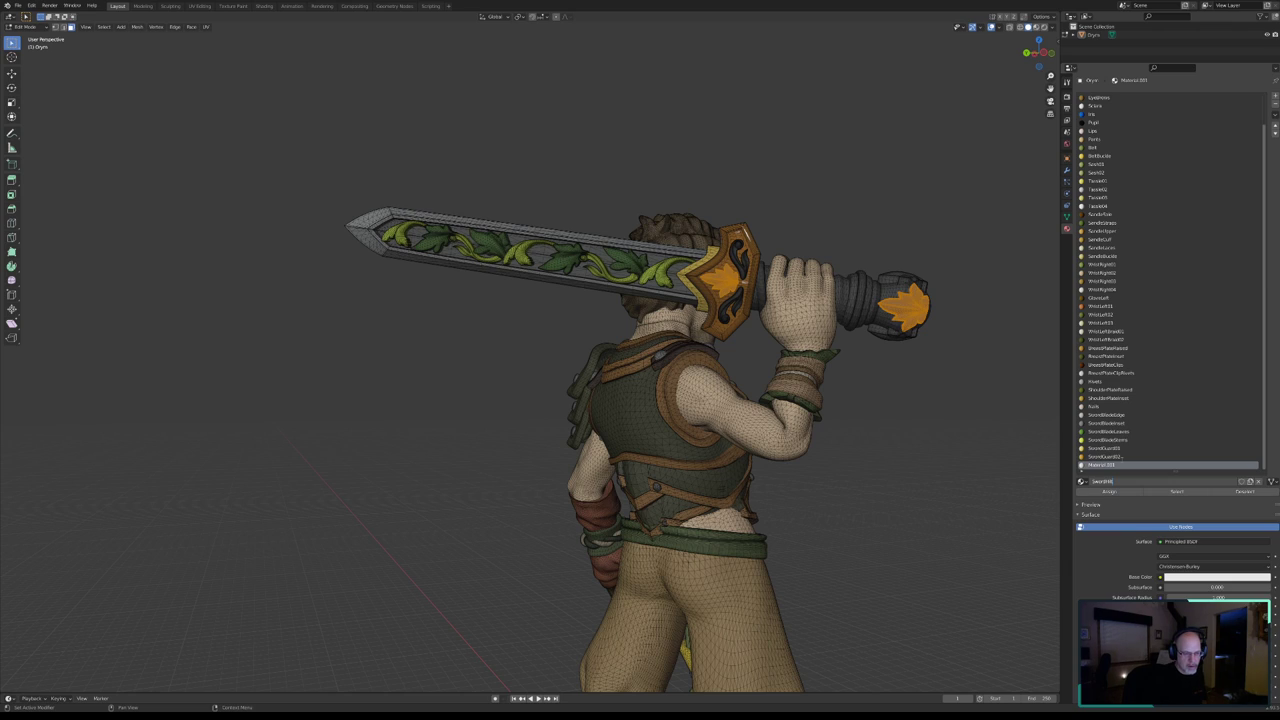
text(ltLea)
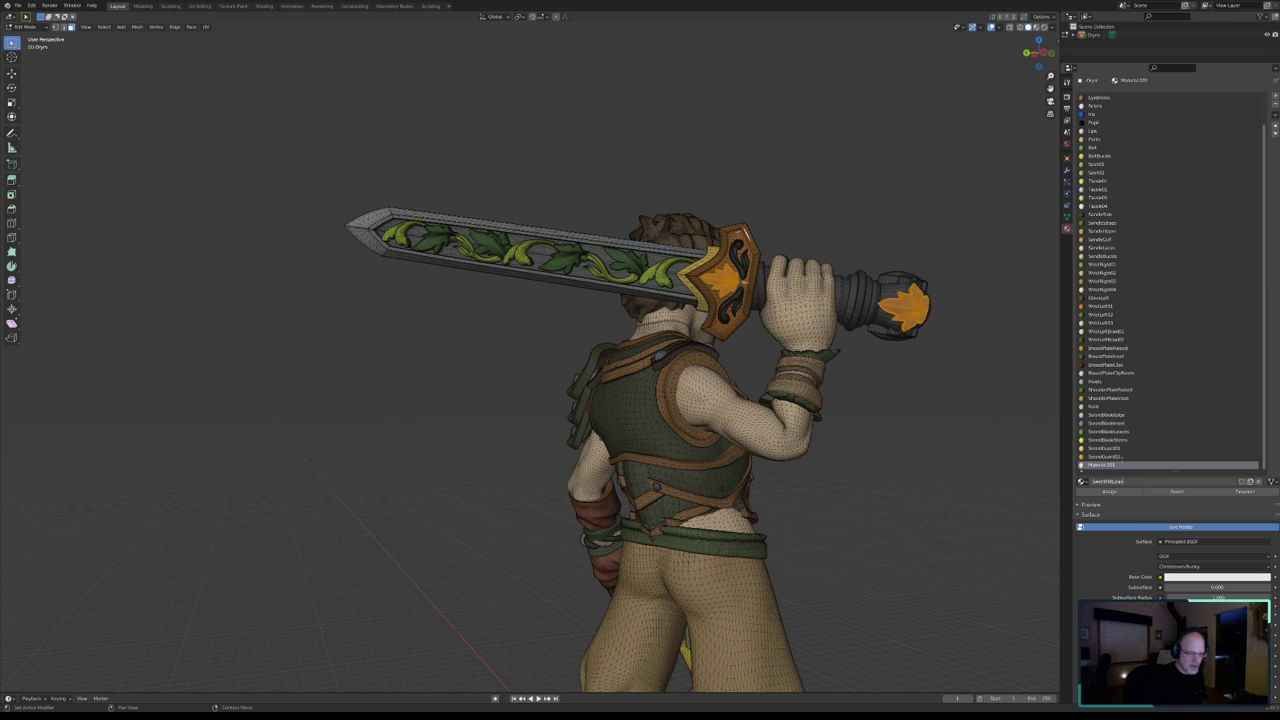
text(ves)
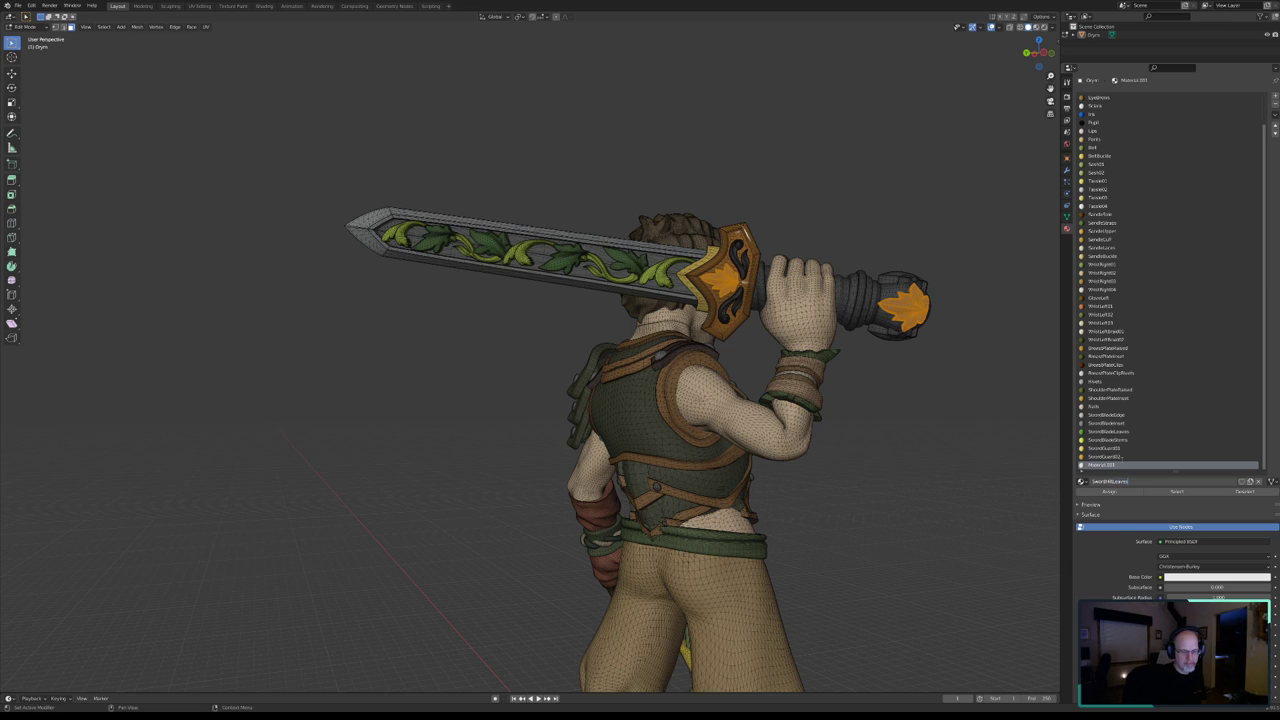
key(Return)
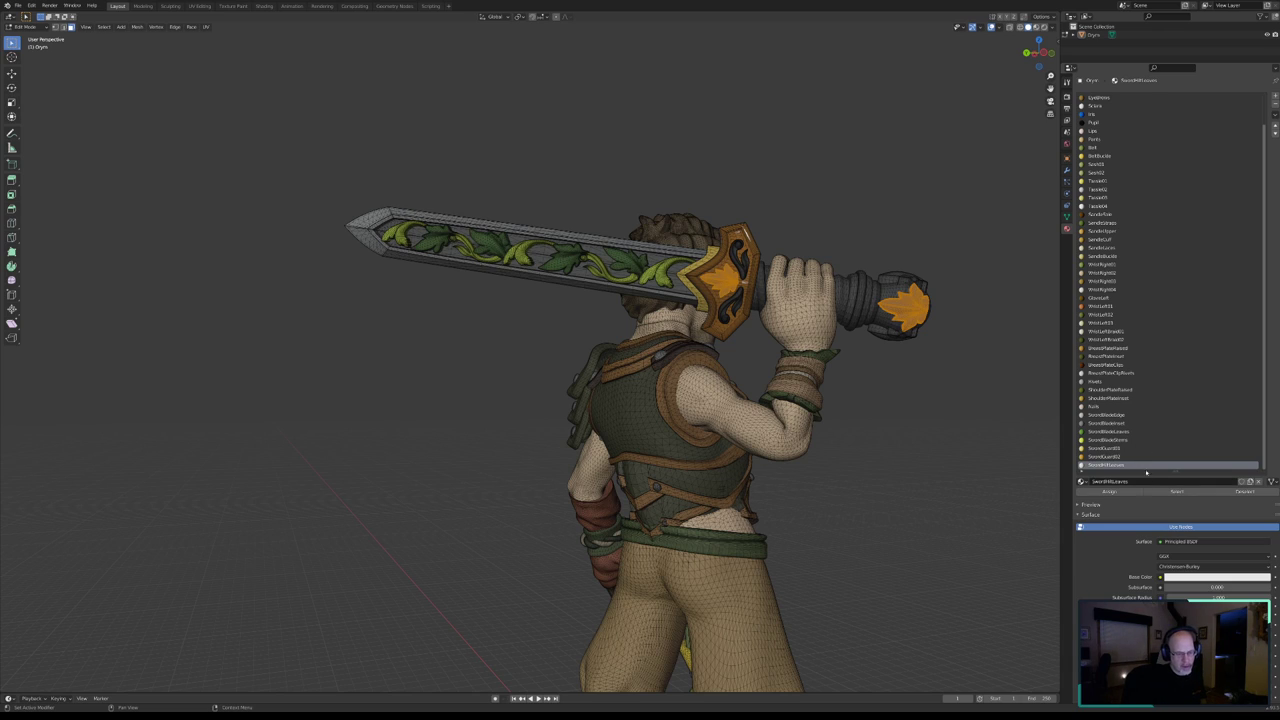
- Make SwordHiltLeaves non-node with raised specular and a green base colour sampled from the leaves
click(1198, 525)
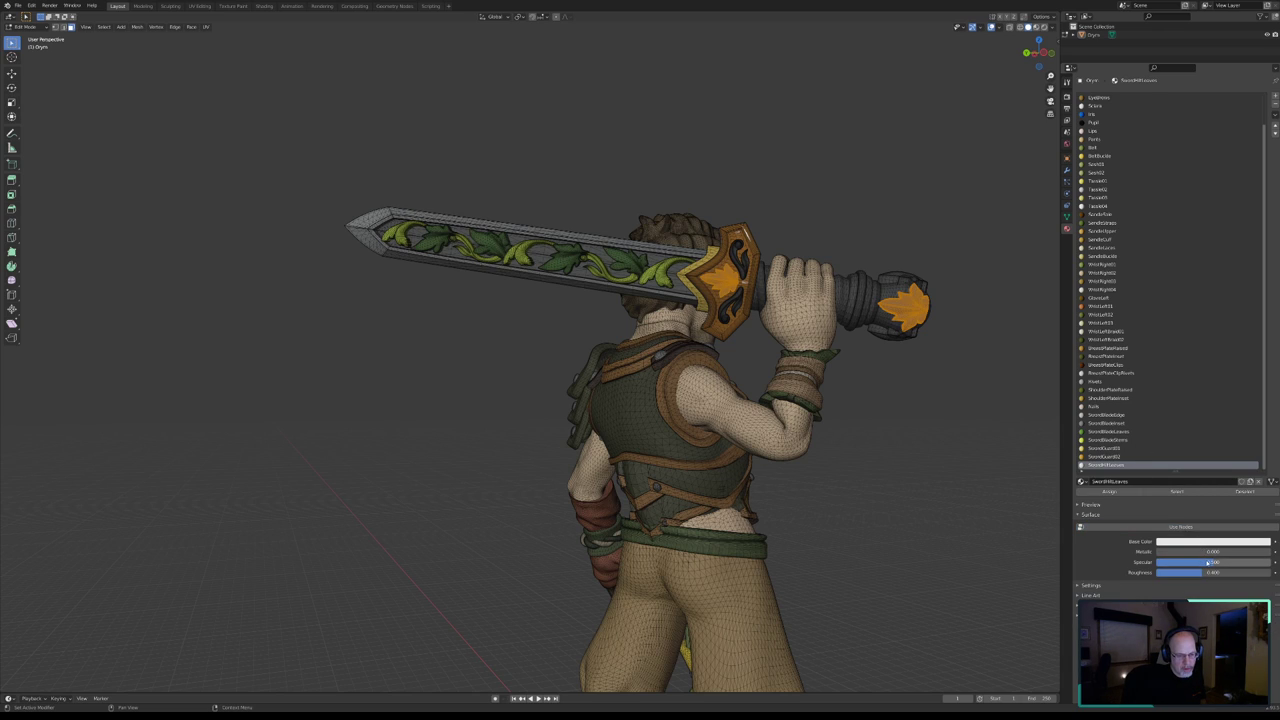
mouse_move(1220, 562)
mouse_down()
mouse_move(1242, 562)
mouse_move(1146, 574)
mouse_up()
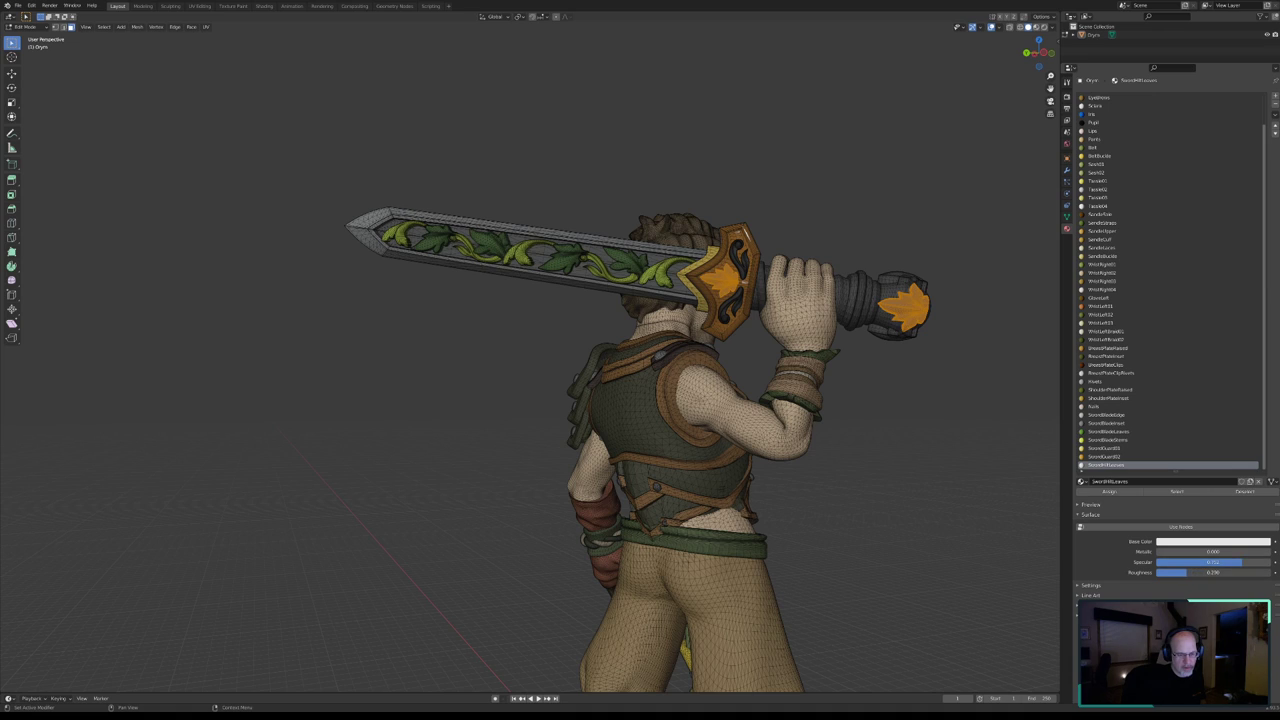
click(1217, 543)
click(1264, 504)
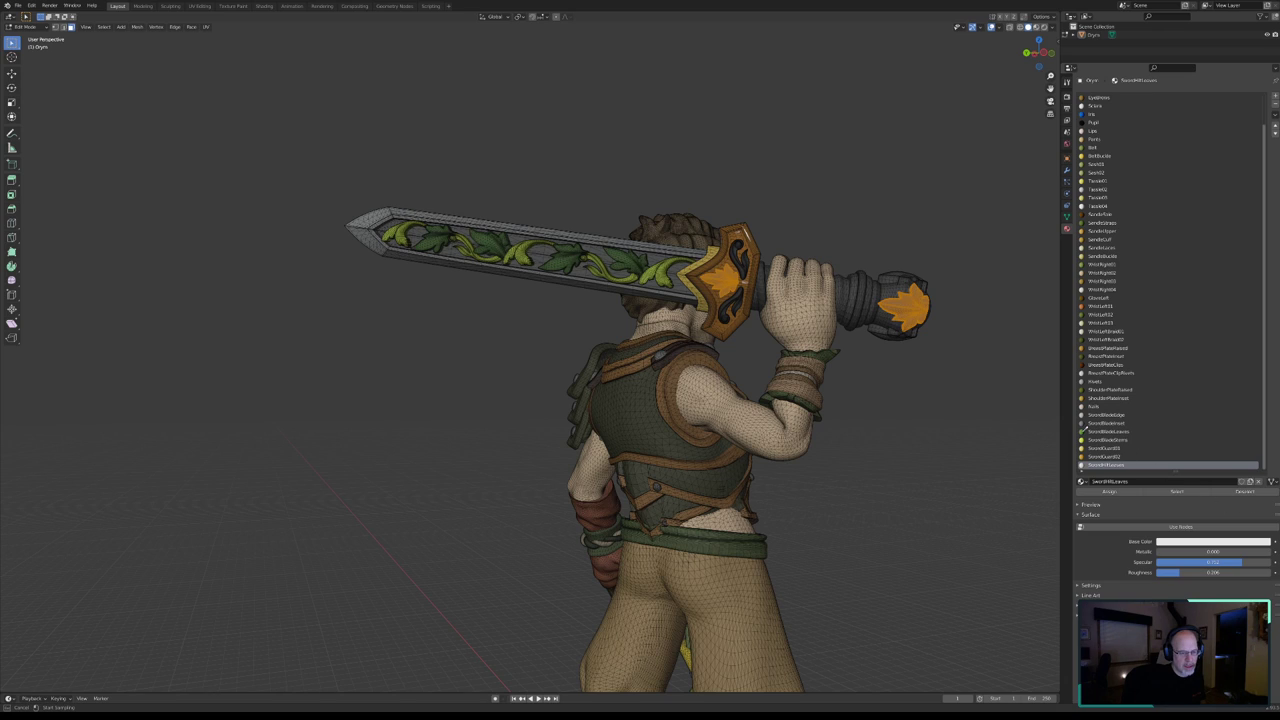
click(545, 255)
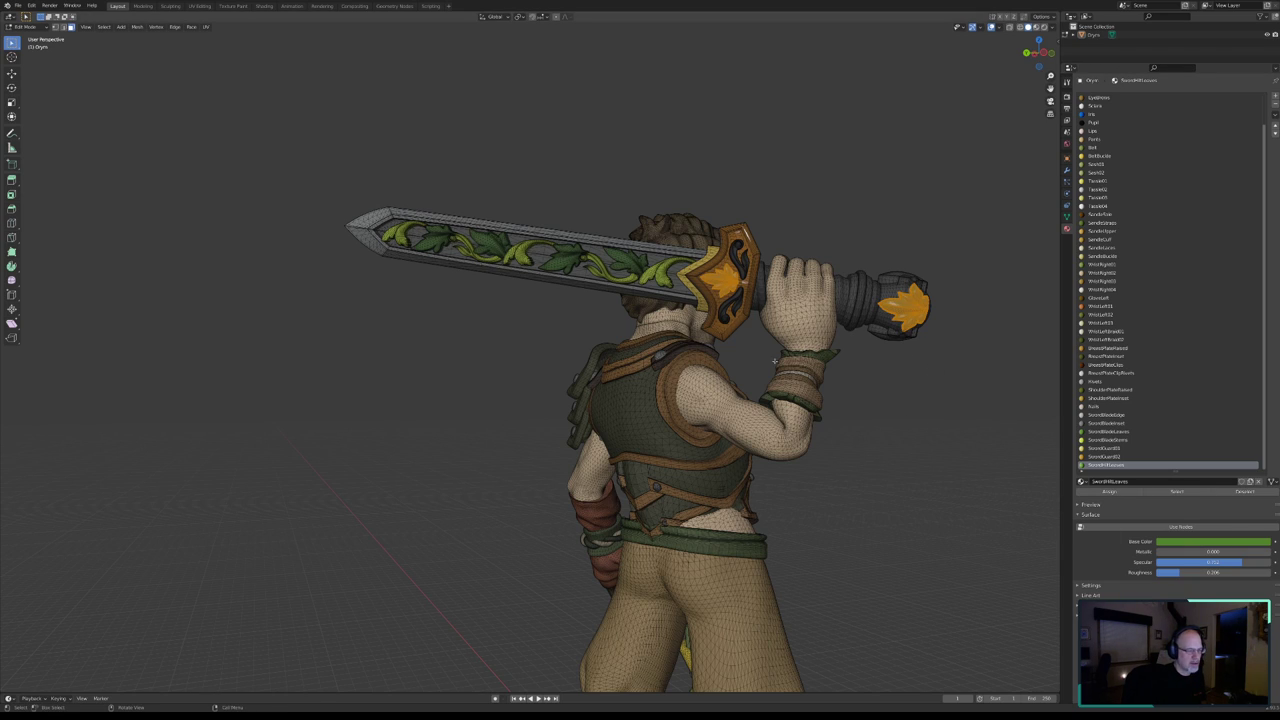
- Deselect the pommel leaf and select the whole linked guard vine pieces
click(1244, 491)
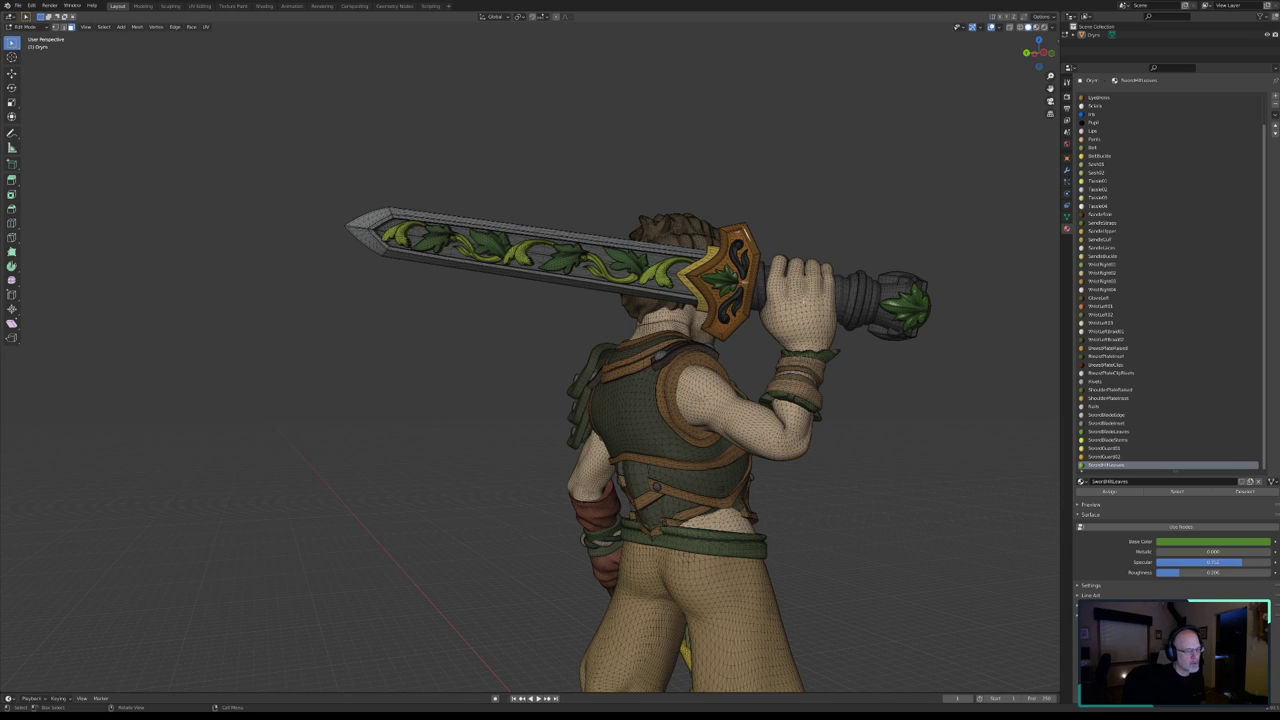
key(c)
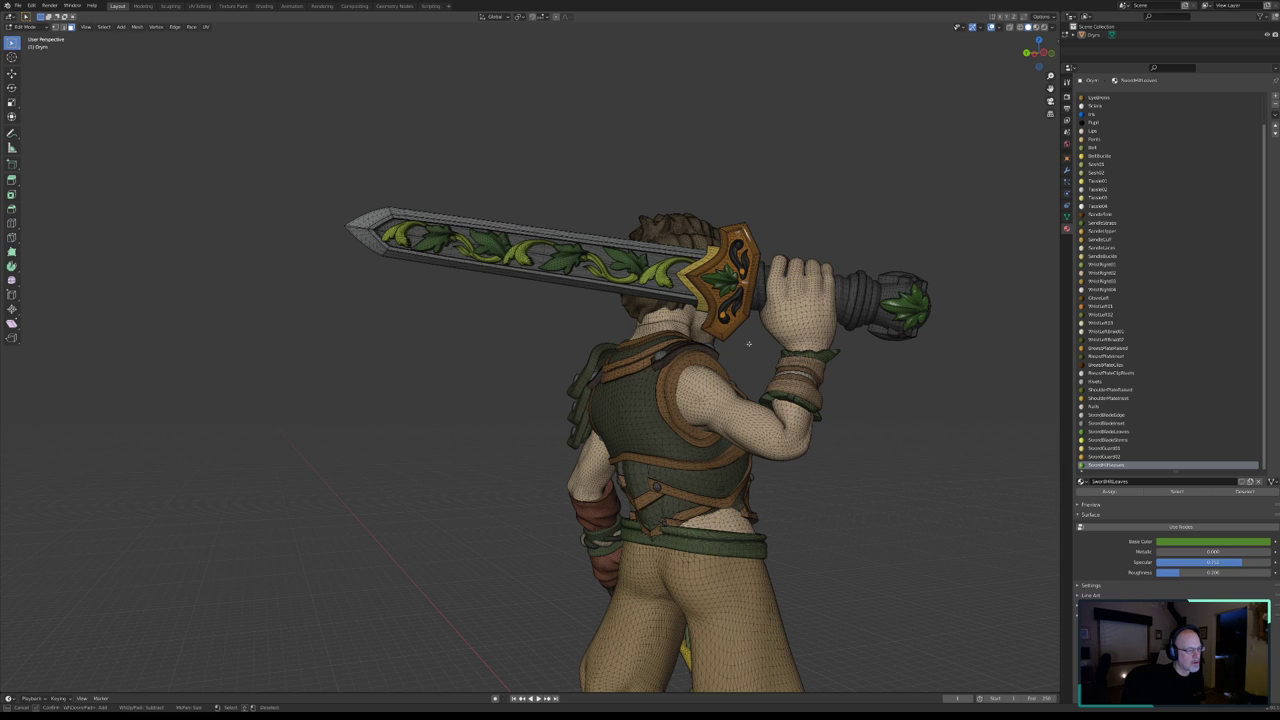
key(Escape)
key(ctrl+l)
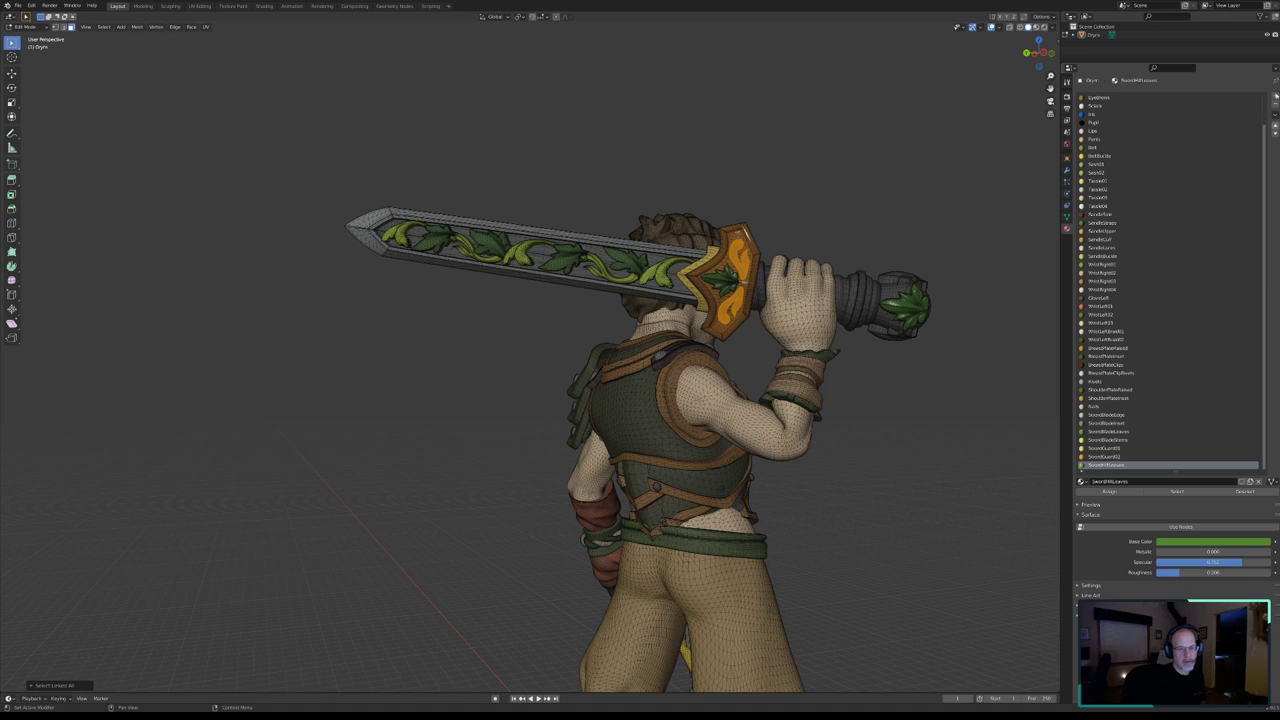
- Add a new material slot with a new material named SwordHiltStems
click(1274, 97)
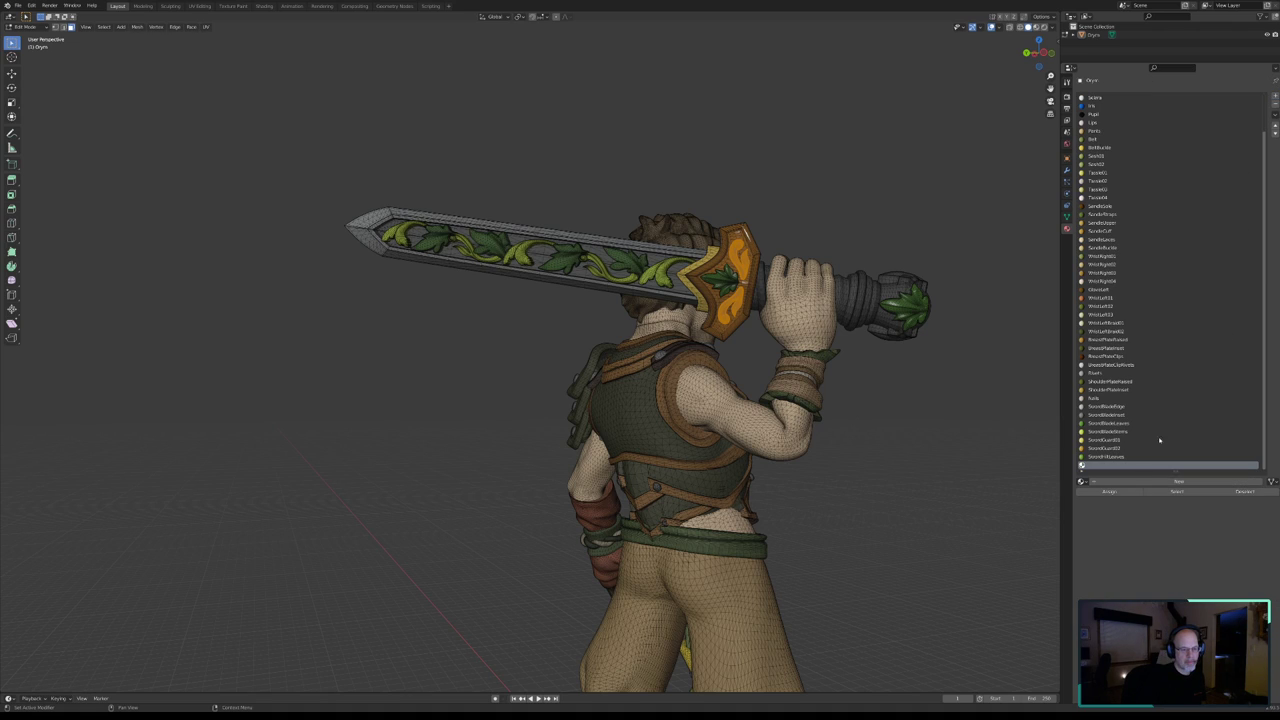
click(1106, 480)
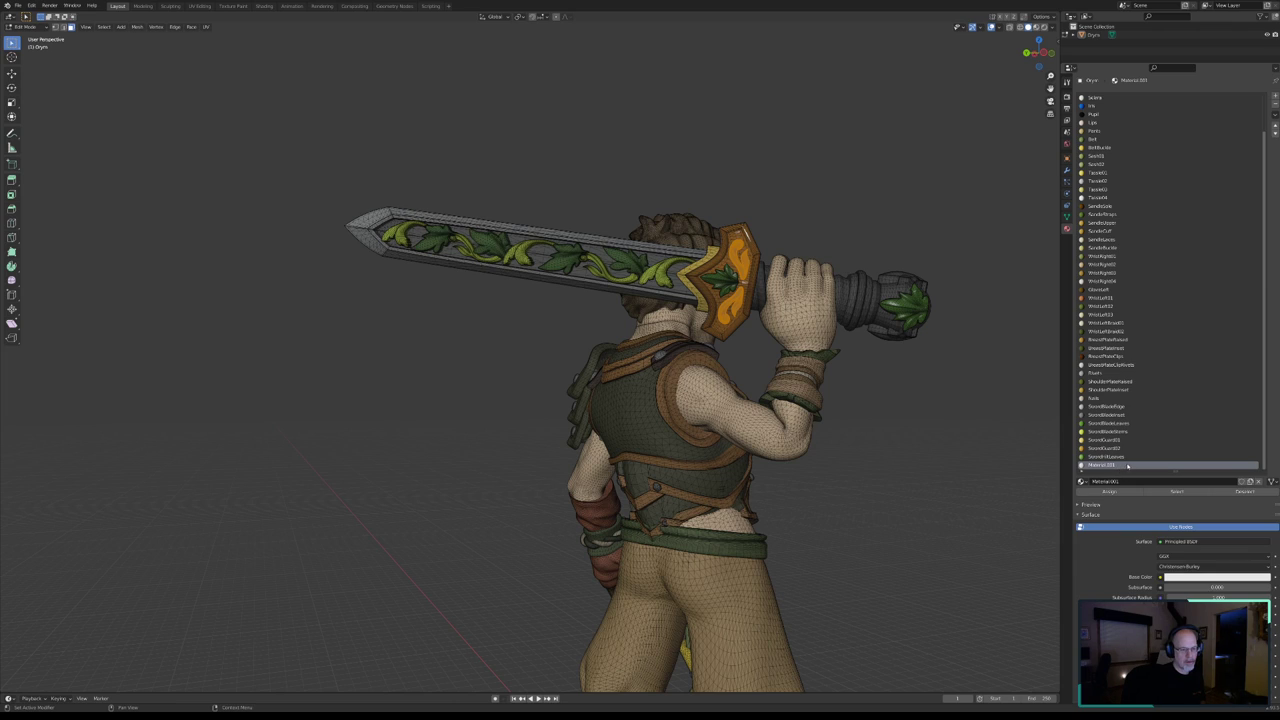
double_click(1121, 481)
text(Sw)
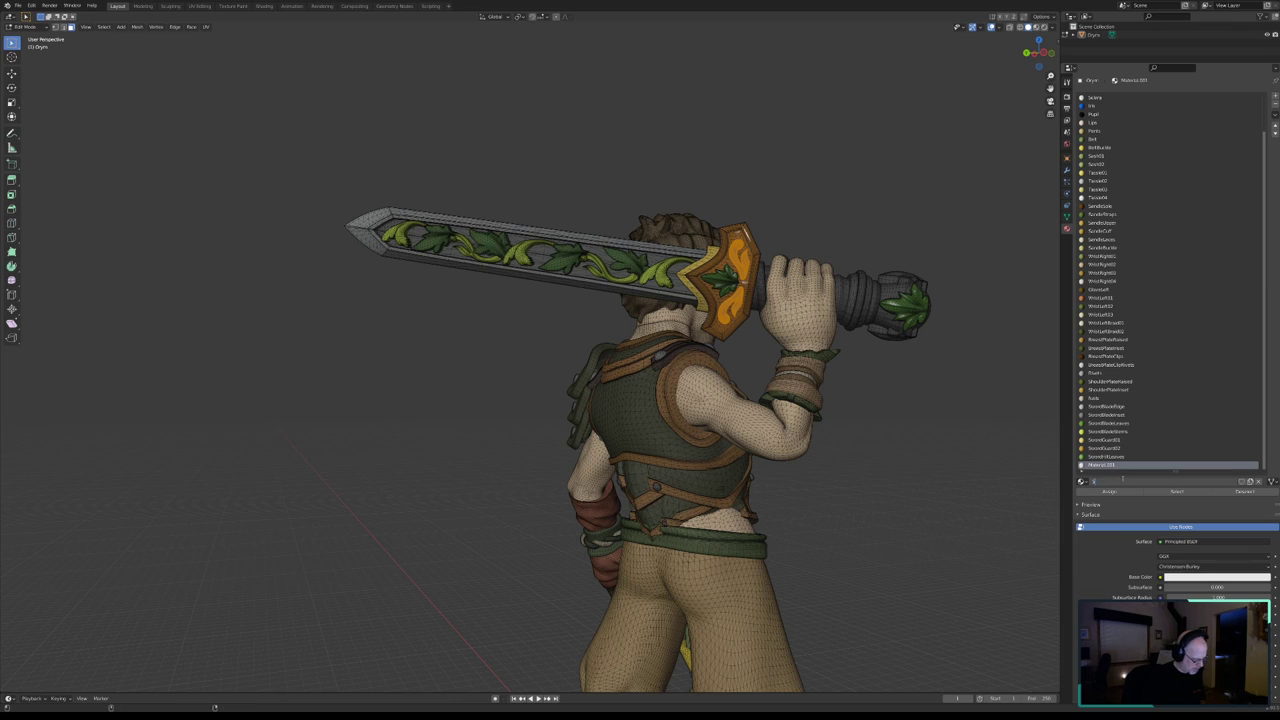
text(ordH)
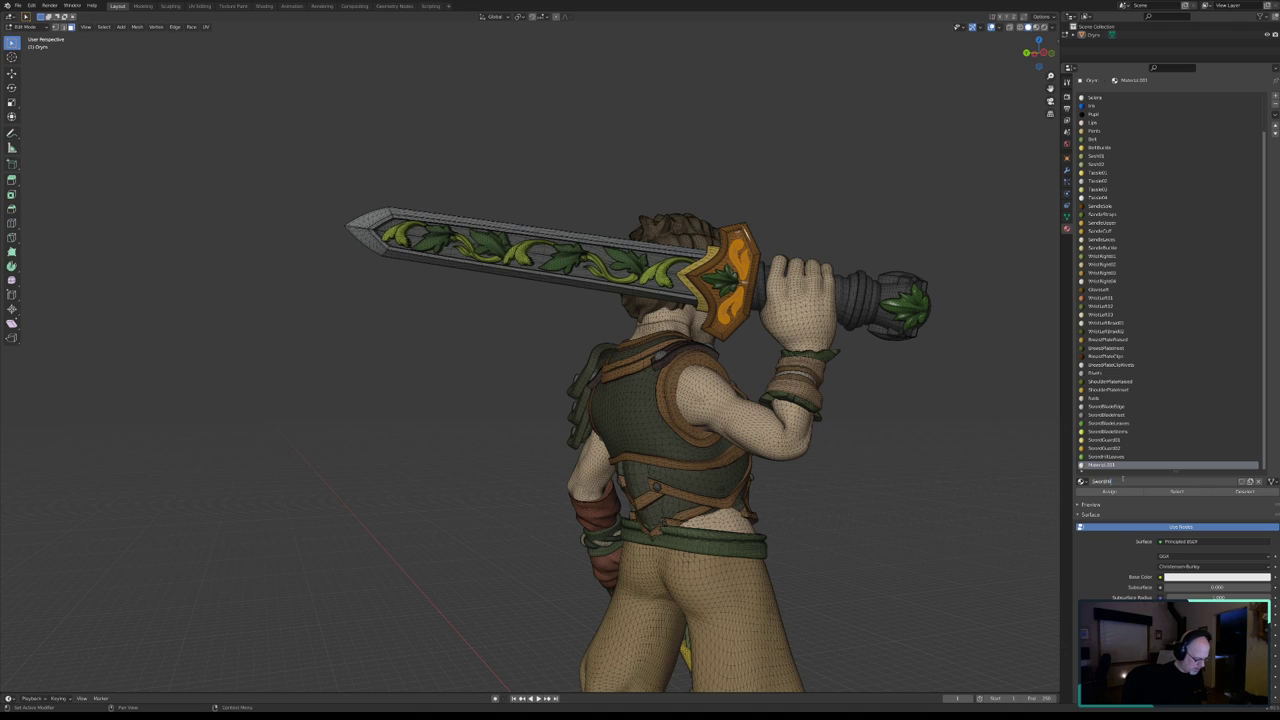
text(iltL)
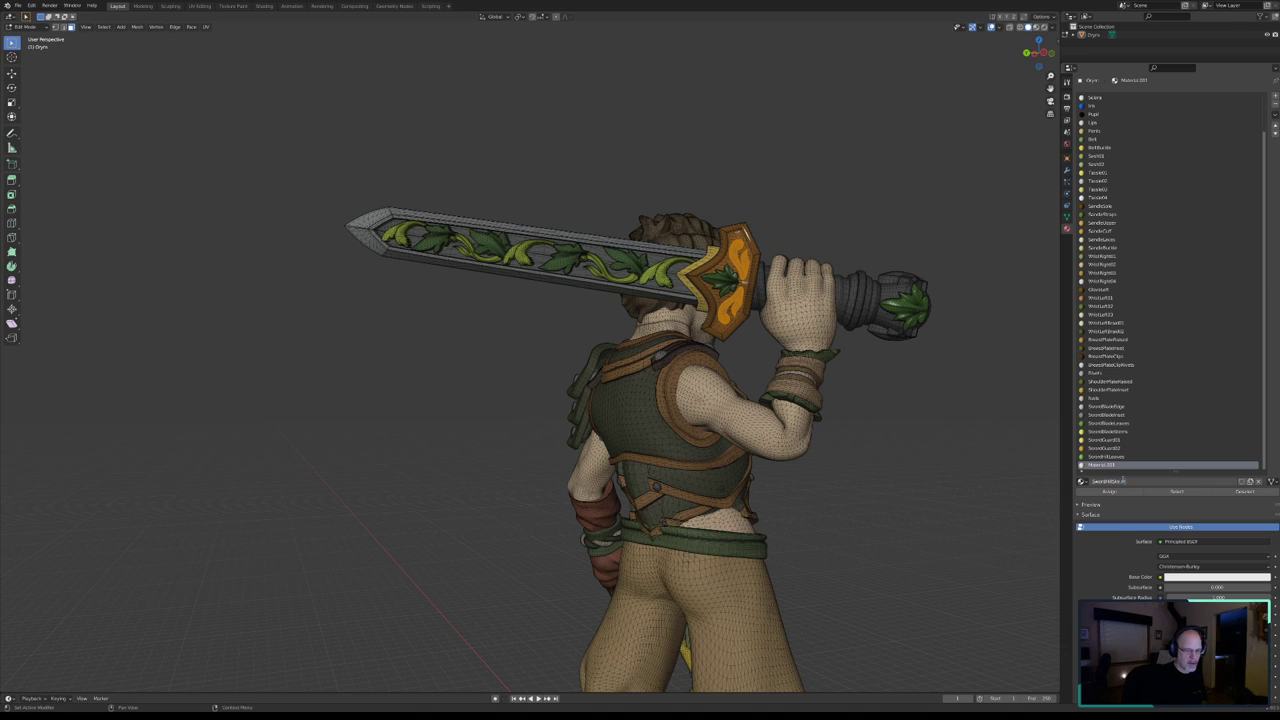
text(ea)
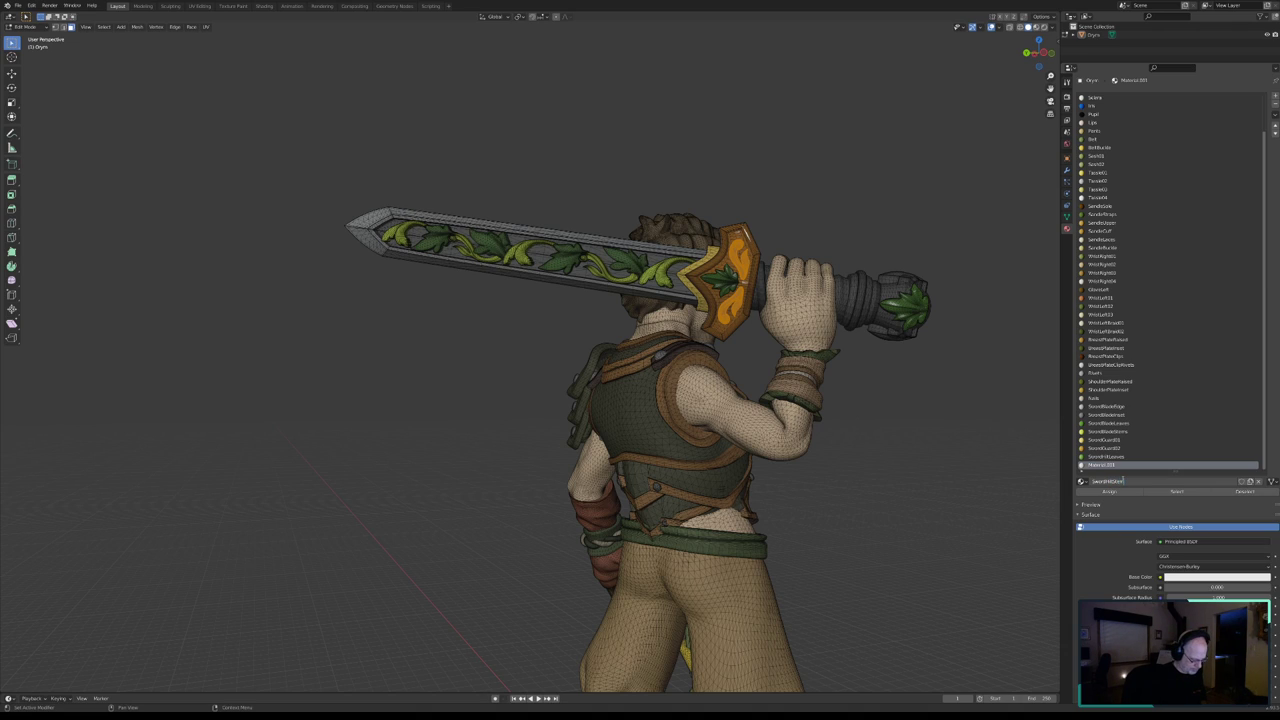
key(Return)
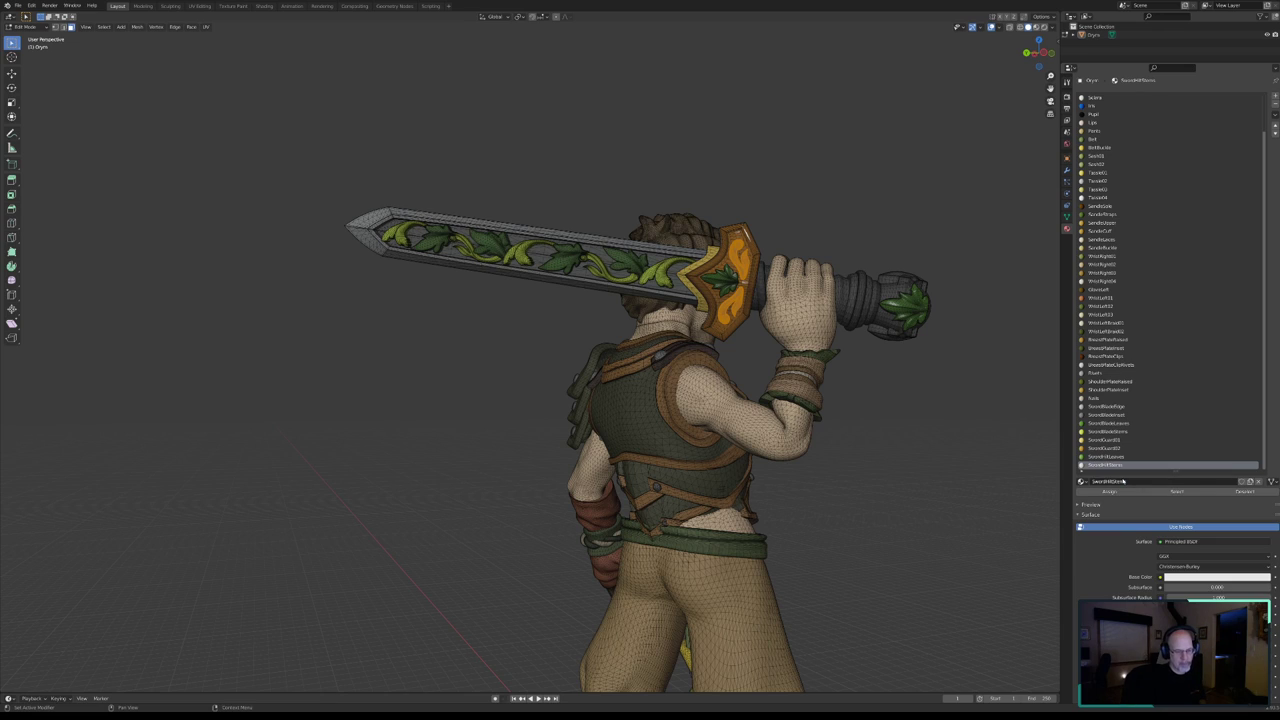
- Make it non-node, roughness about 0.7, blade-stem yellow-green, and assign it to the guard vines
click(1190, 527)
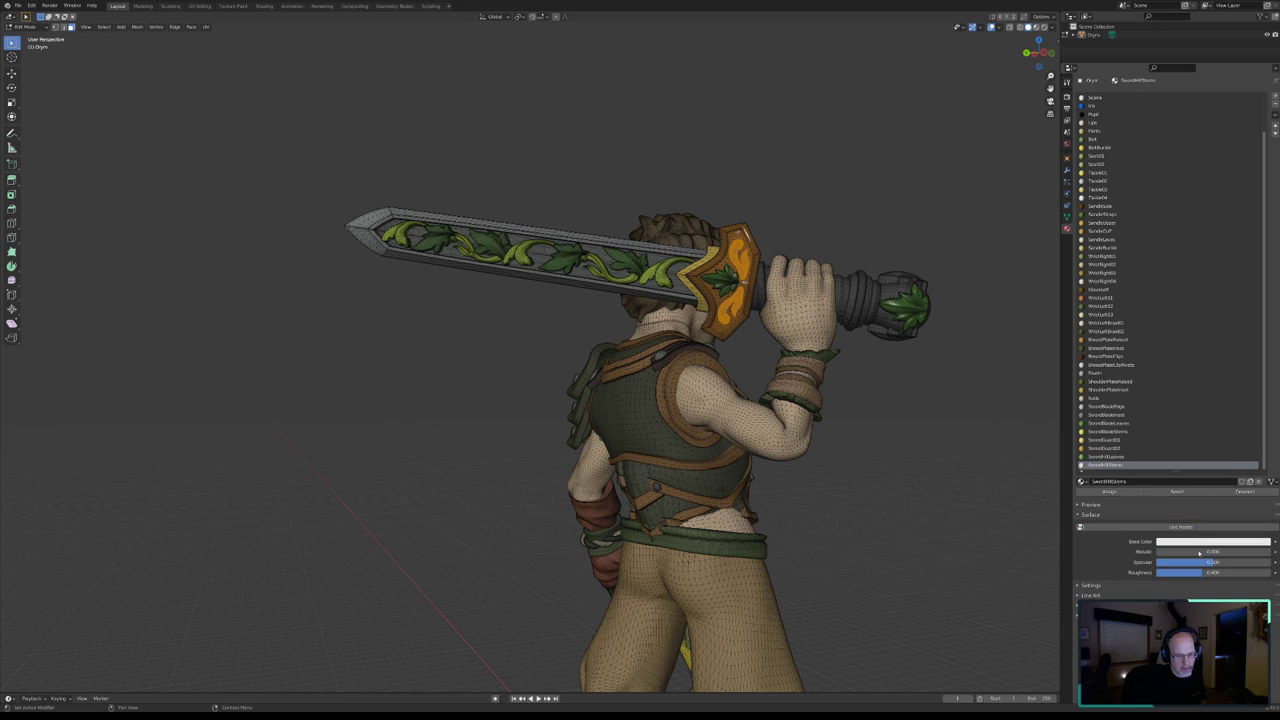
drag(1212, 572, 1240, 572)
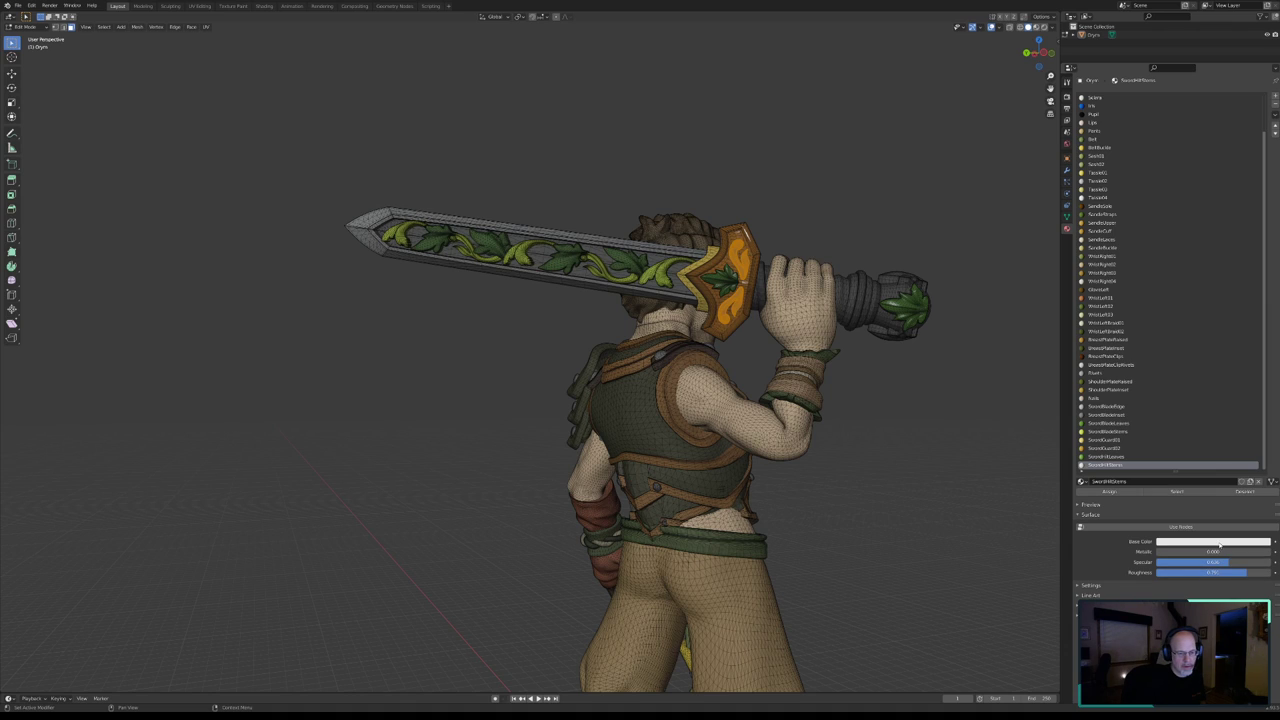
click(1249, 545)
click(1261, 505)
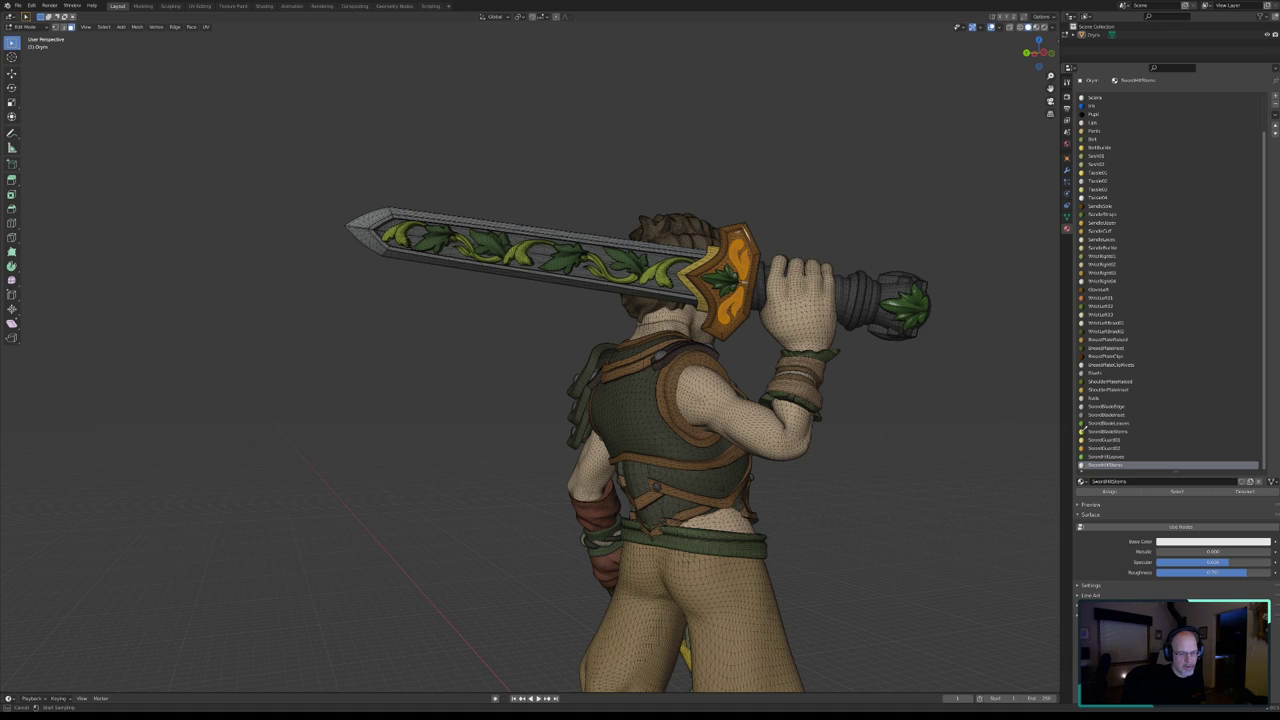
click(1081, 428)
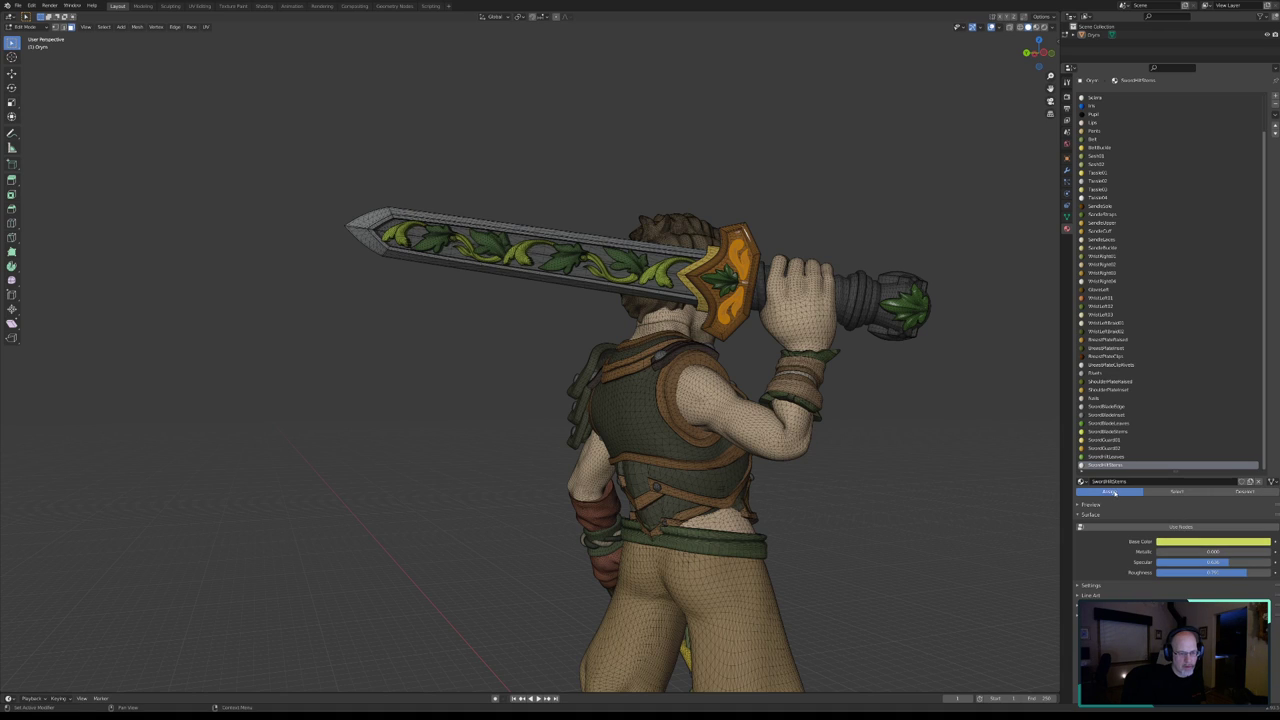
click(1116, 495)
click(1116, 493)
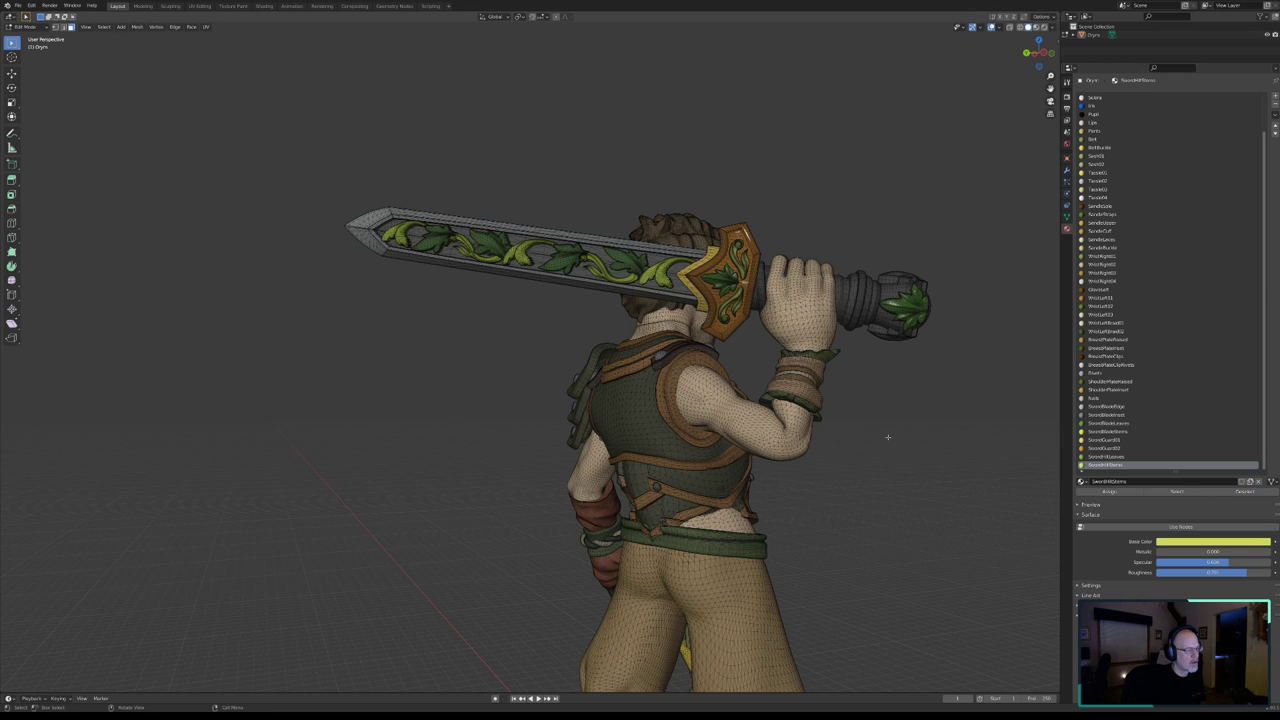
- Select the whole pommel leaf emblem using circle select and linked selection
mouse_move(886, 437)
middle_down()
mouse_move(874, 420)
mouse_move(768, 463)
mouse_move(768, 377)
mouse_move(700, 394)
mouse_move(731, 437)
mouse_move(810, 432)
mouse_move(786, 458)
mouse_move(795, 425)
middle_up()
click(1112, 457)
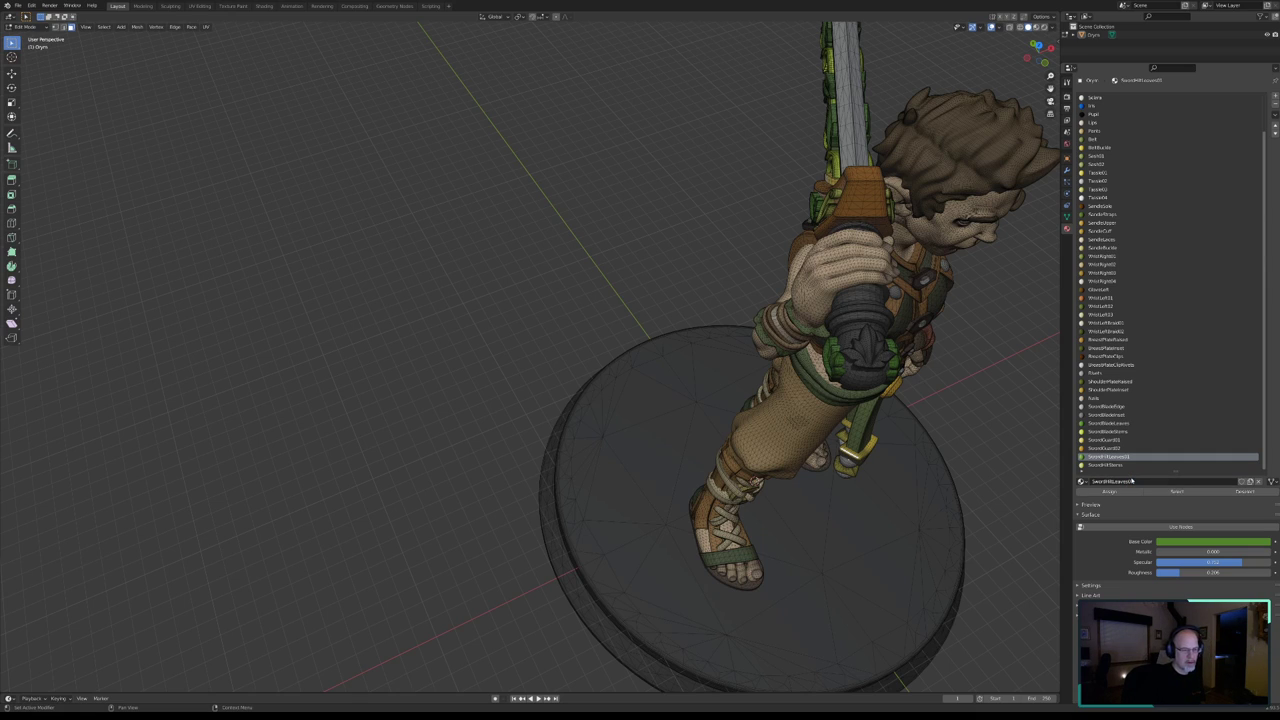
key(c)
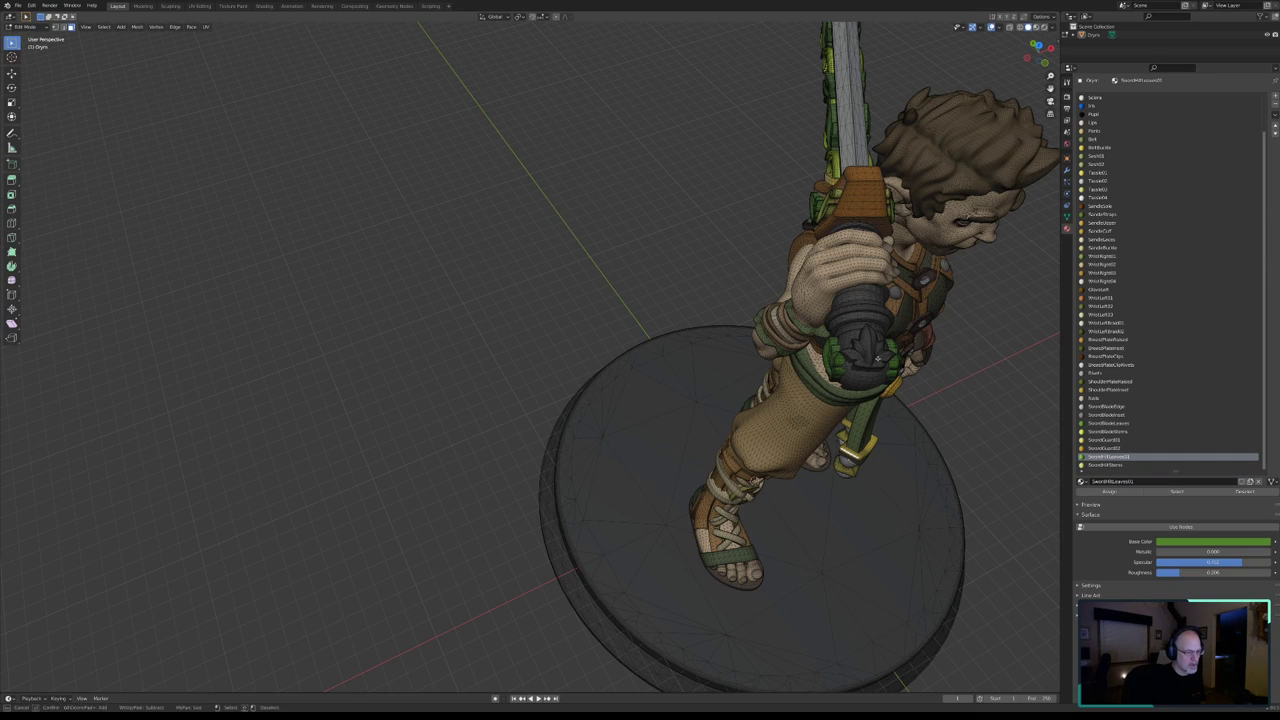
key(Escape)
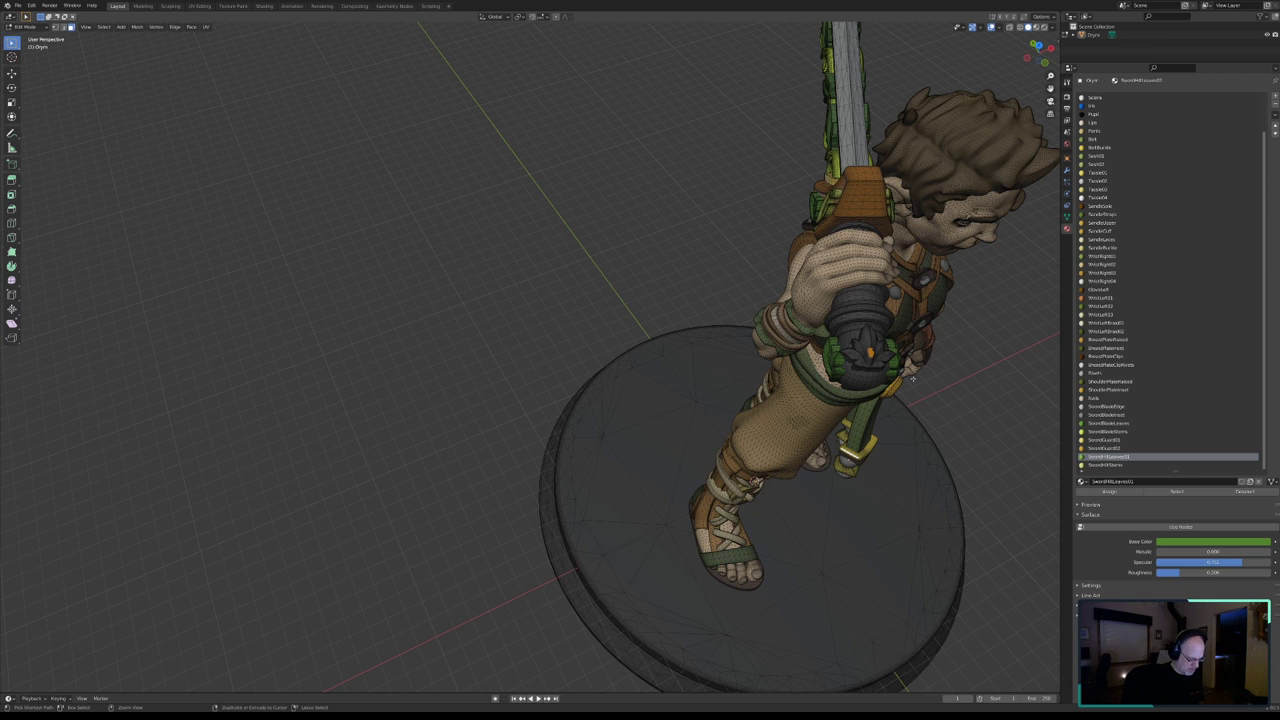
key(ctrl+l)
mouse_move(912, 378)
middle_down()
mouse_move(873, 397)
mouse_move(880, 360)
middle_up()
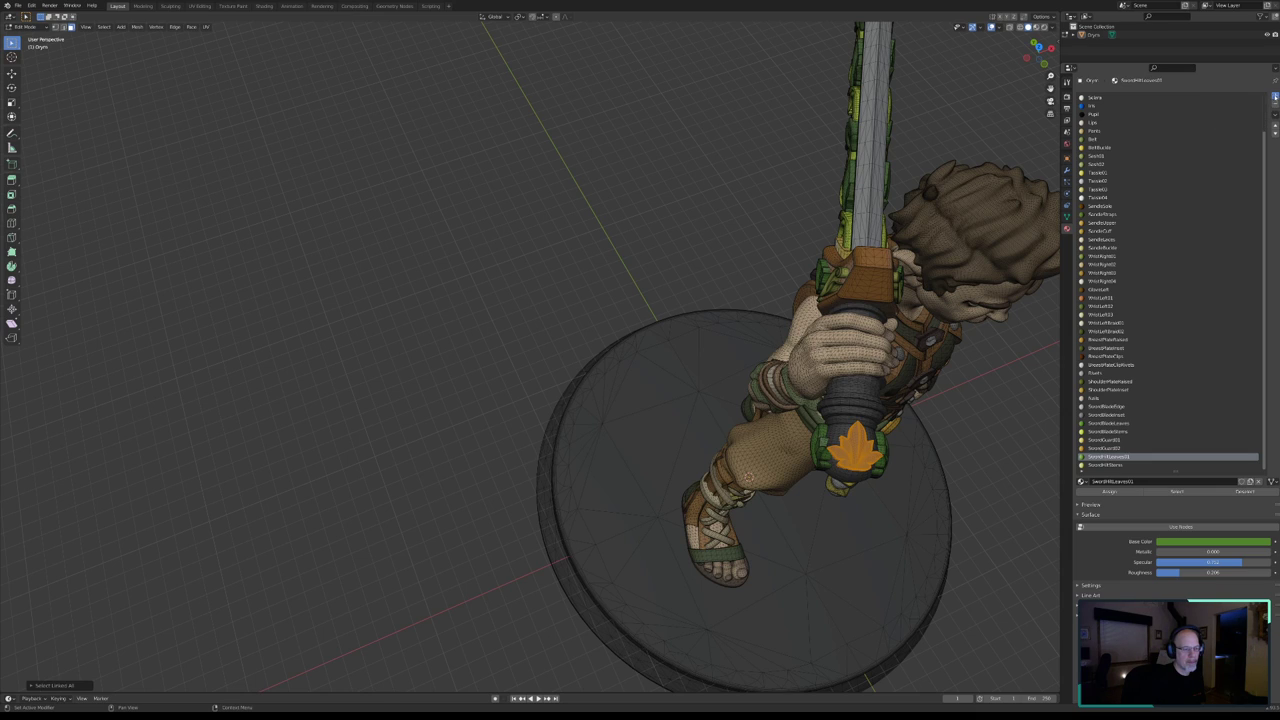
- Add a slot with new material SwordHiltLeaves02 and move it up one place
click(1274, 97)
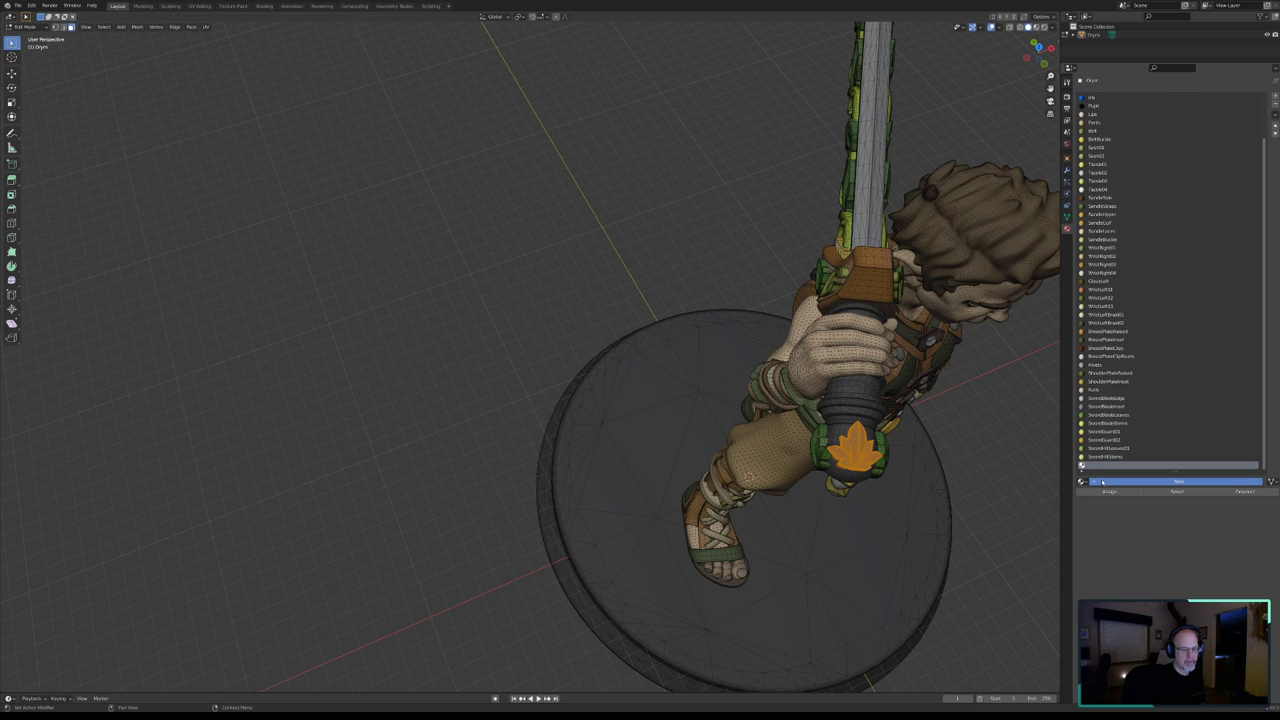
click(1150, 481)
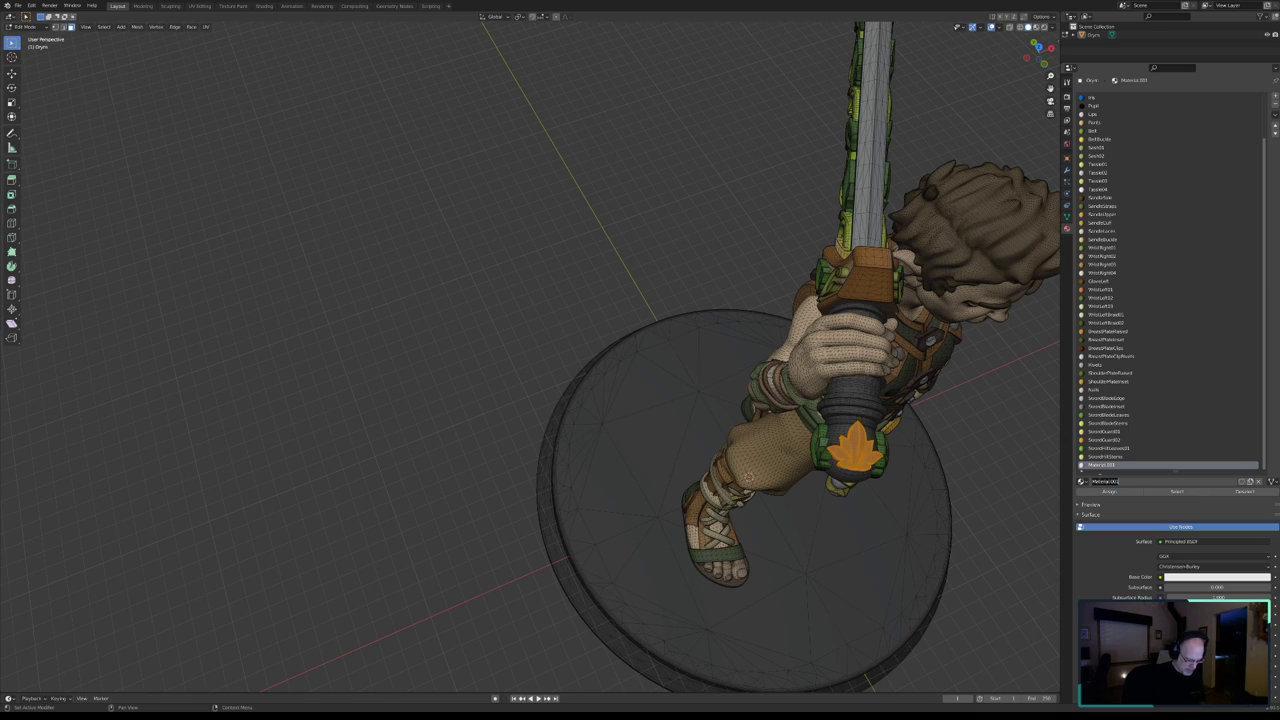
text(SwordHiltLeath)
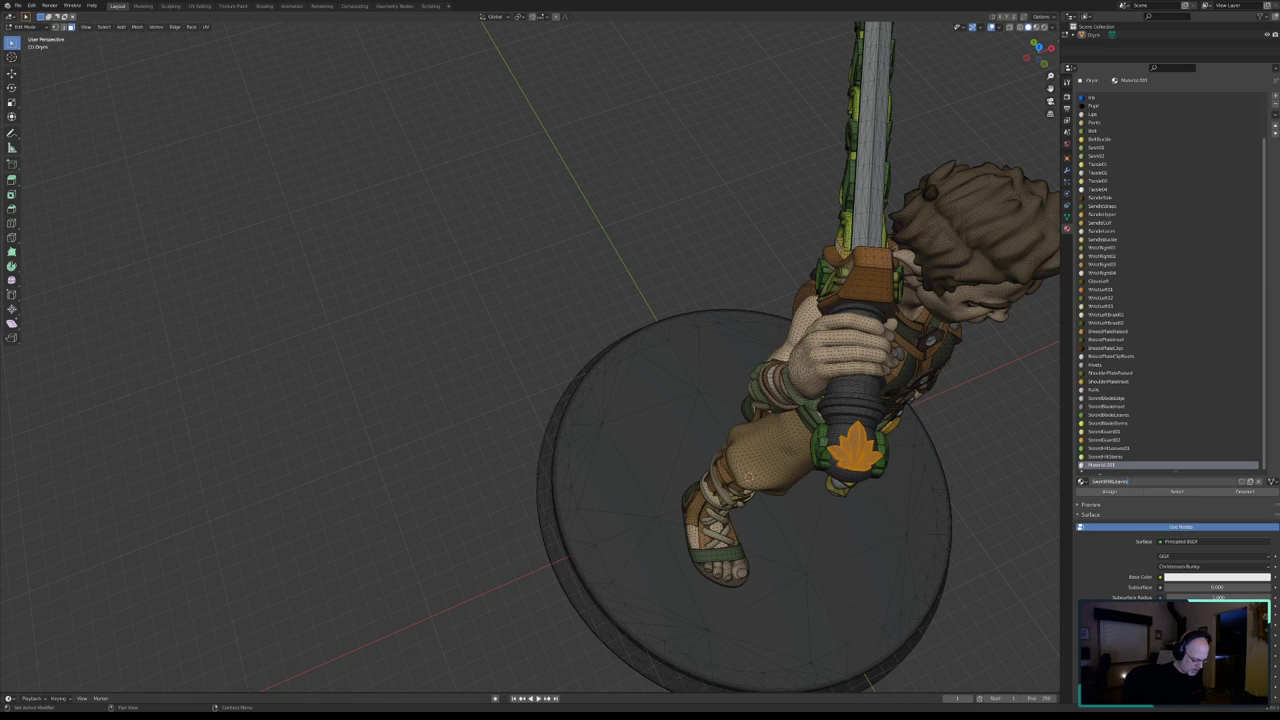
text(ves02)
key(Return)
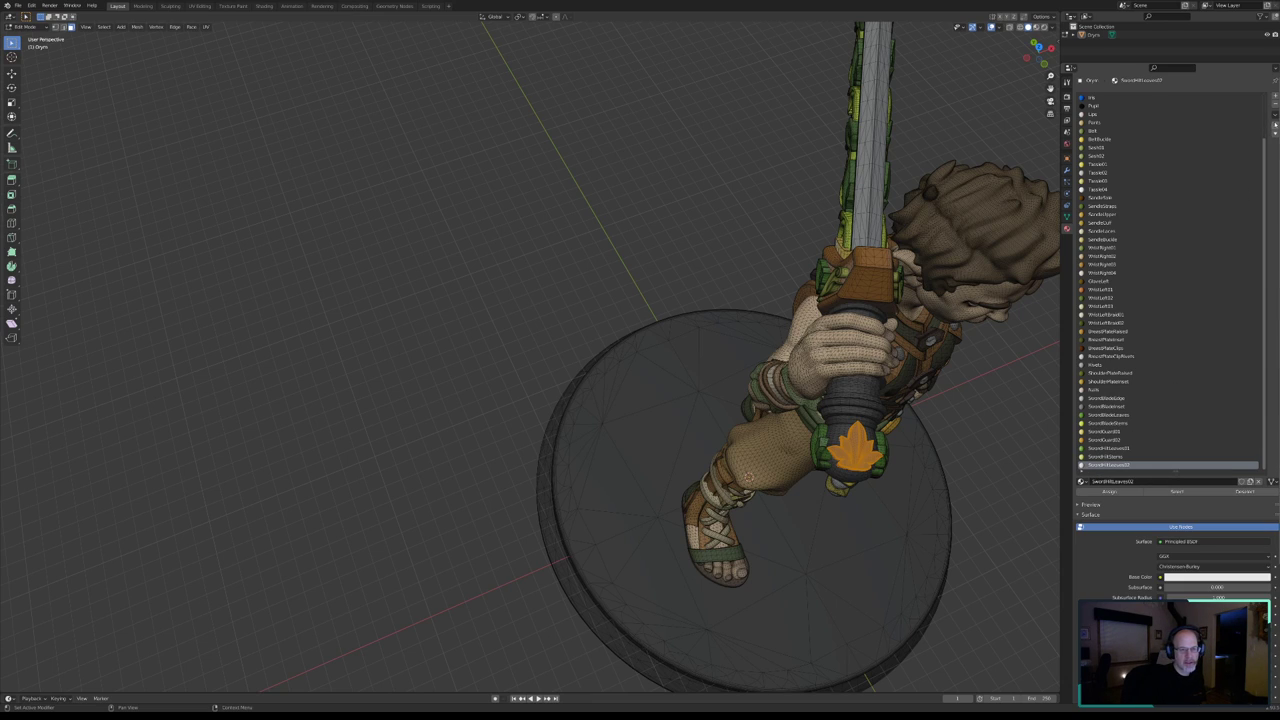
click(1274, 127)
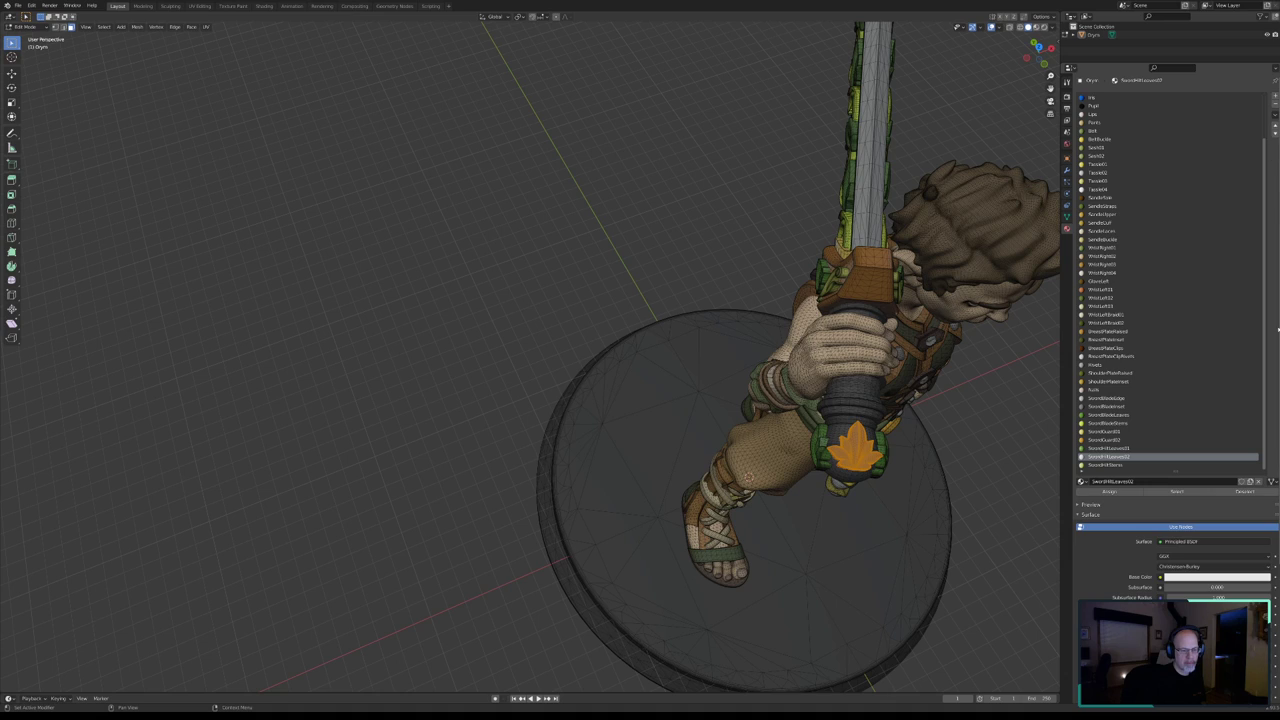
- Make SwordHiltLeaves02 non-node with roughness about 0.27 and a dark green base colour
click(1172, 526)
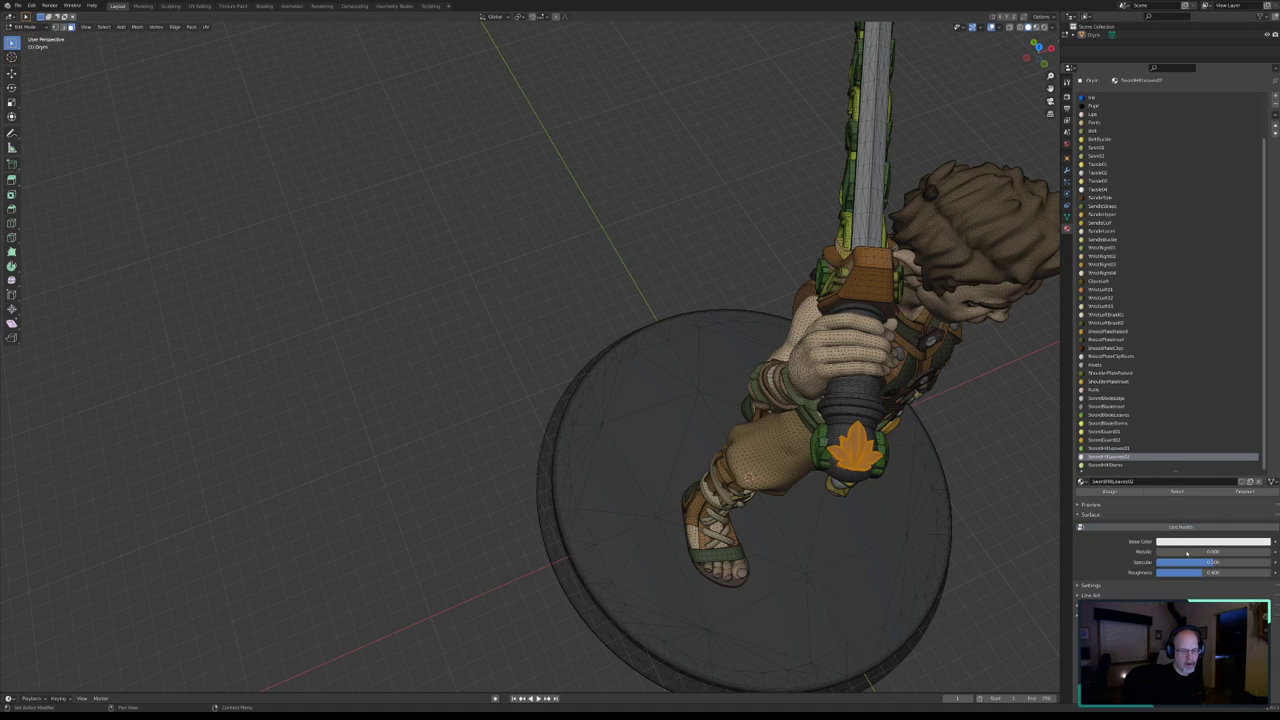
drag(1210, 572, 1190, 572)
click(1211, 542)
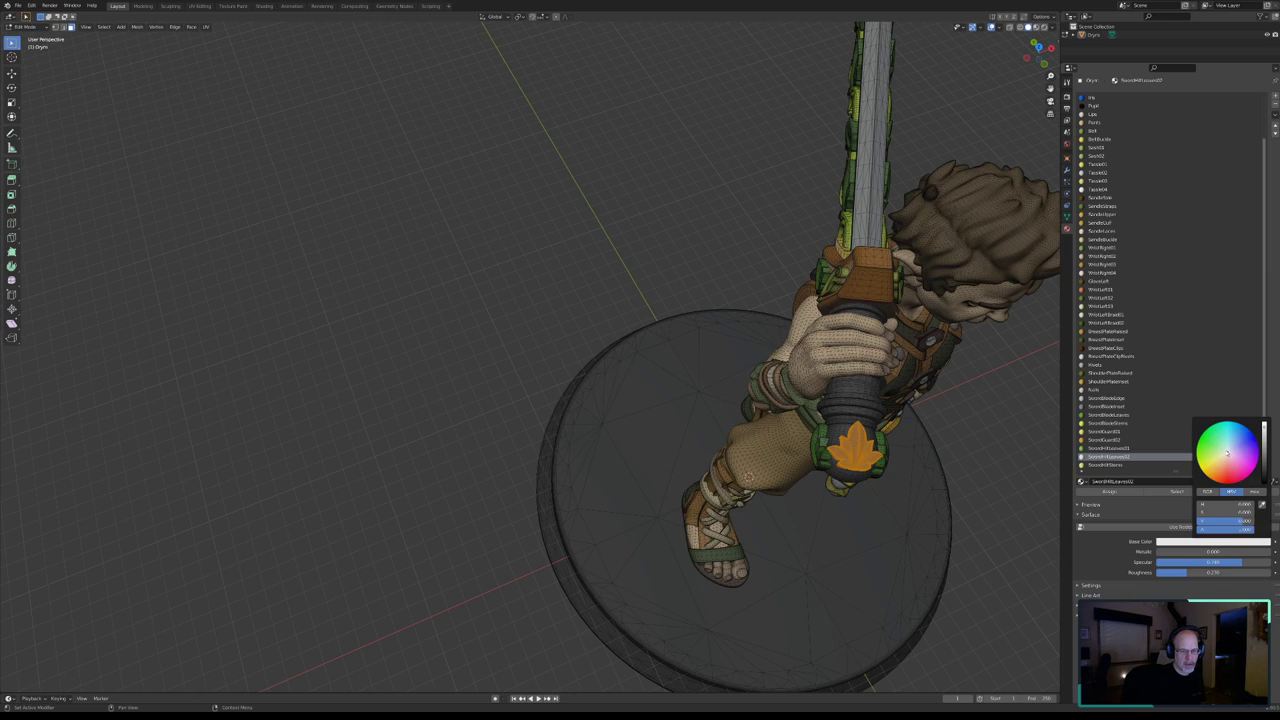
drag(1227, 452, 1215, 438)
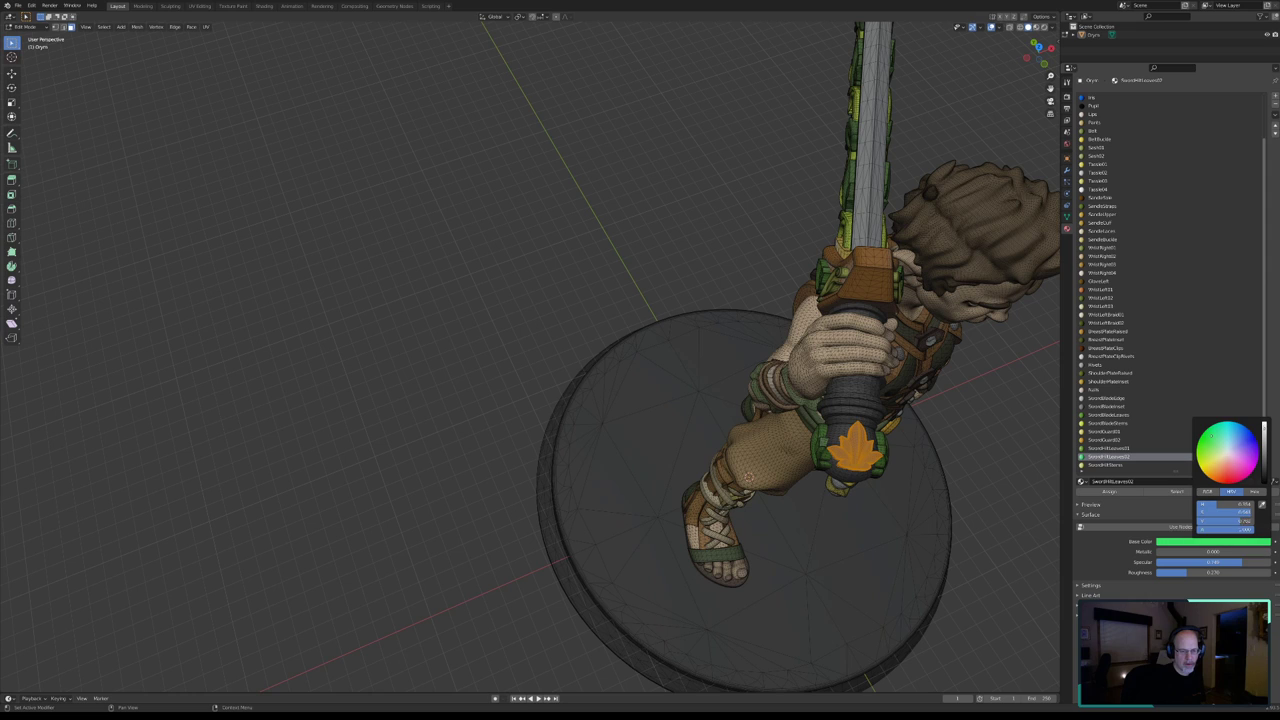
drag(1264, 440, 1266, 468)
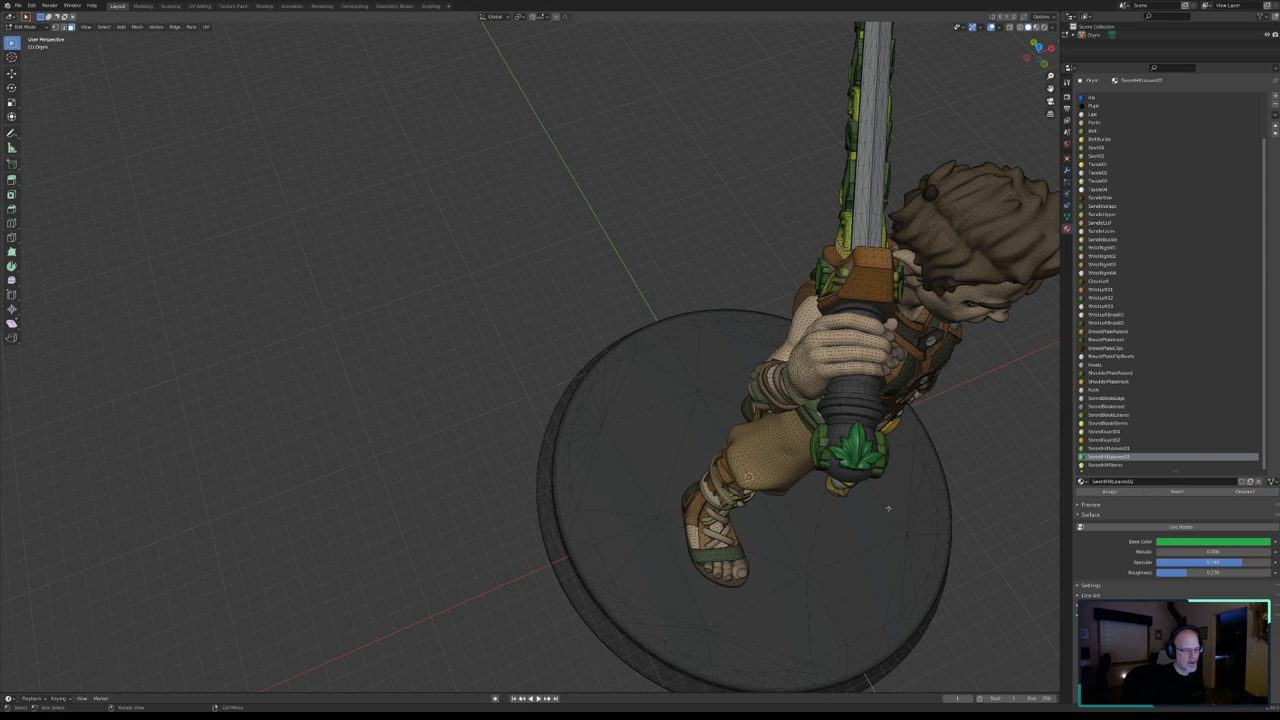
mouse_move(887, 508)
middle_down()
mouse_move(800, 500)
mouse_move(896, 434)
mouse_move(584, 298)
middle_up()
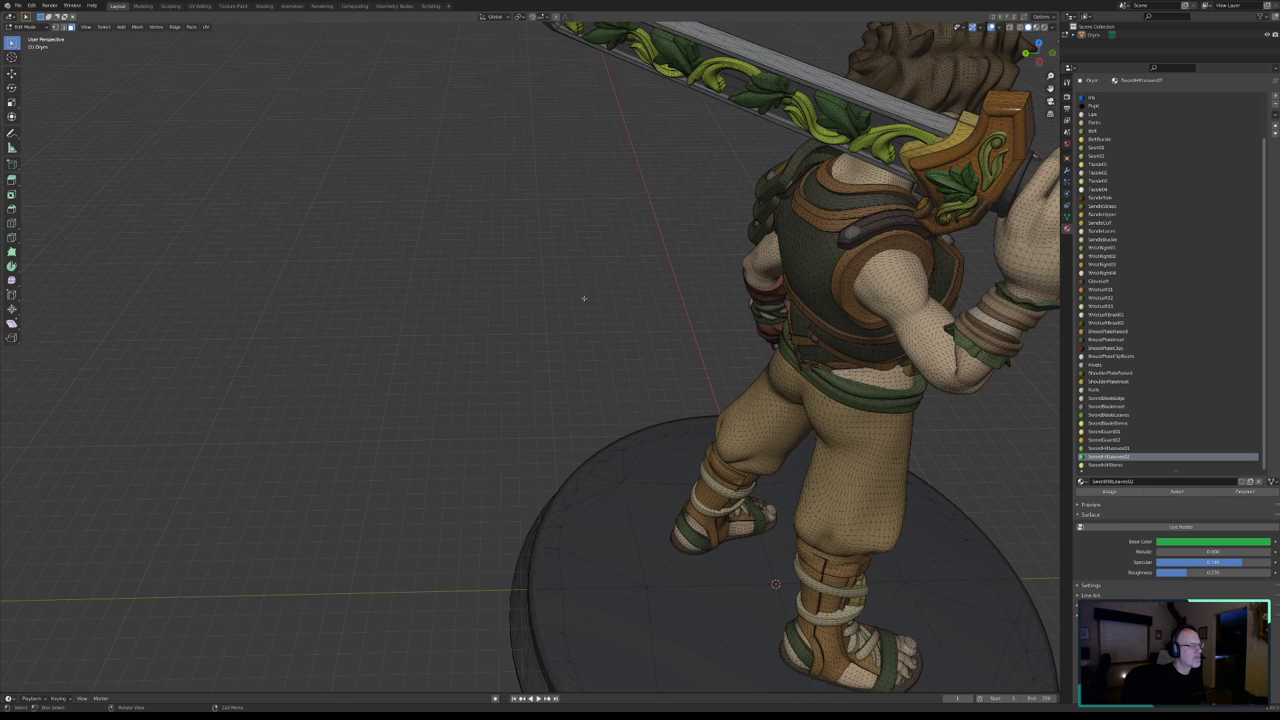
- Select the entire sword pommel piece using circle select and linked selection
middle_drag(584, 298, 542, 275)
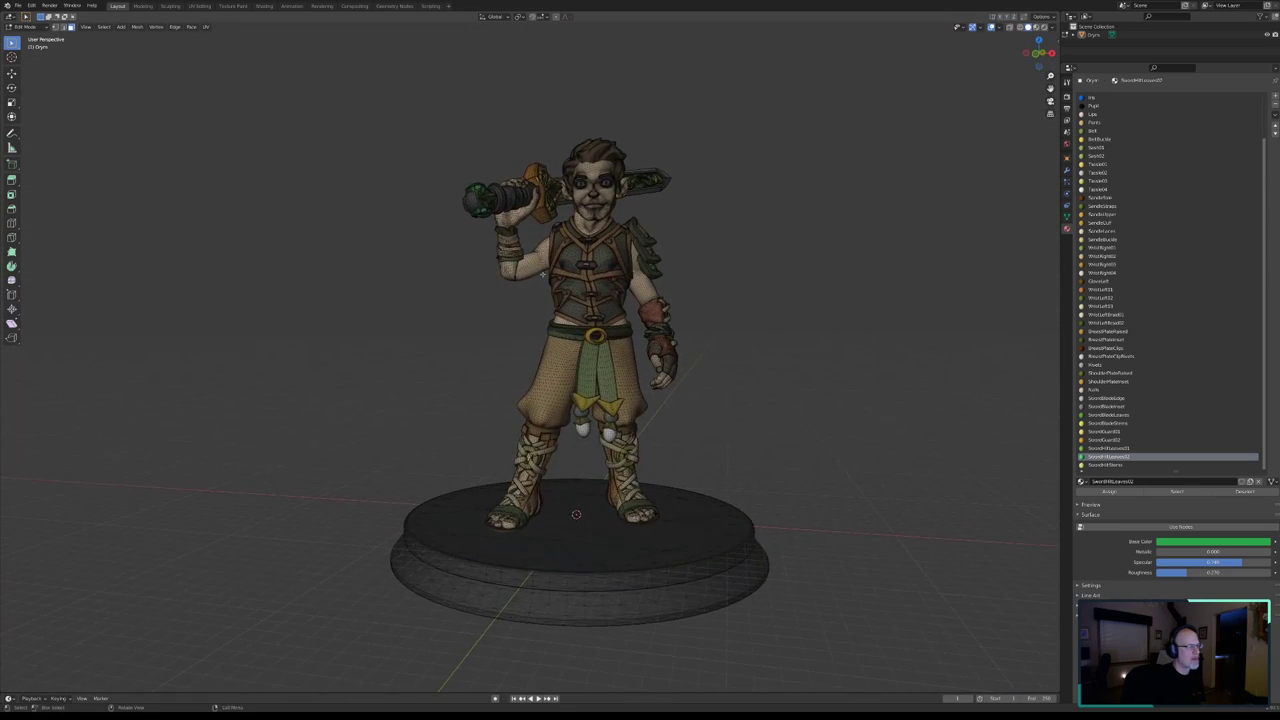
scroll(600, 268, up, 3)
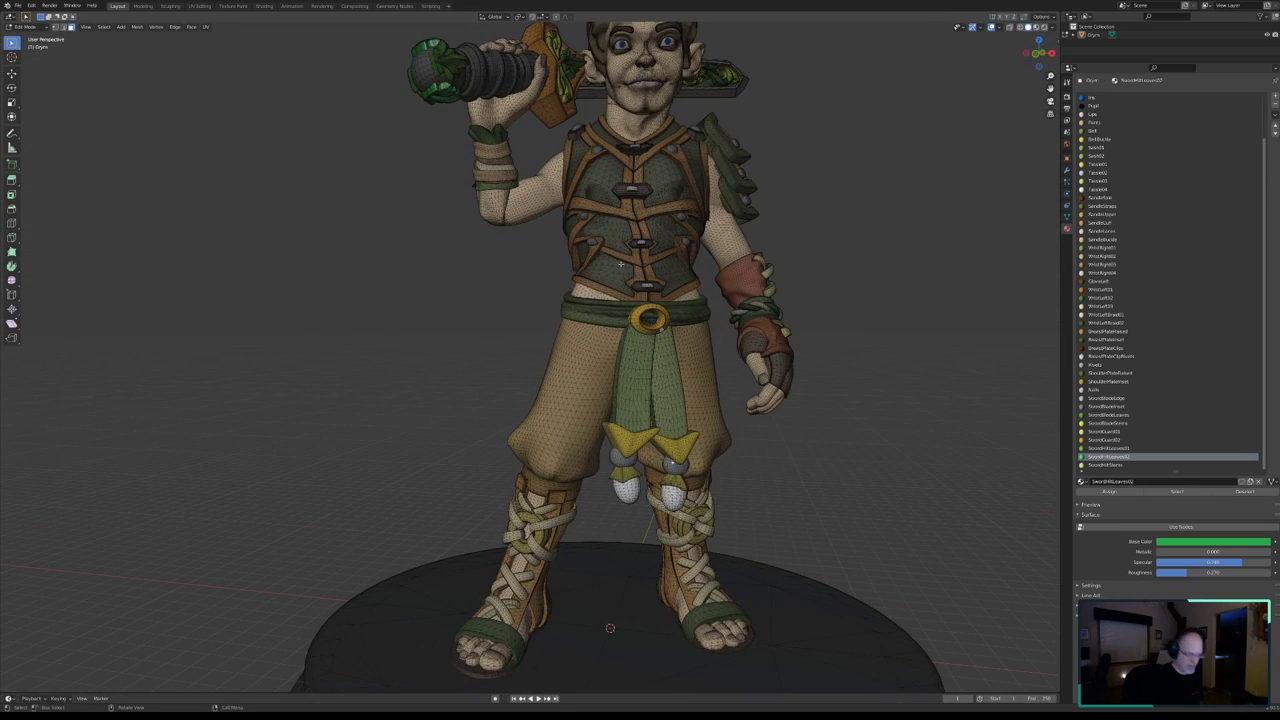
shift+middle_drag(619, 264, 610, 368)
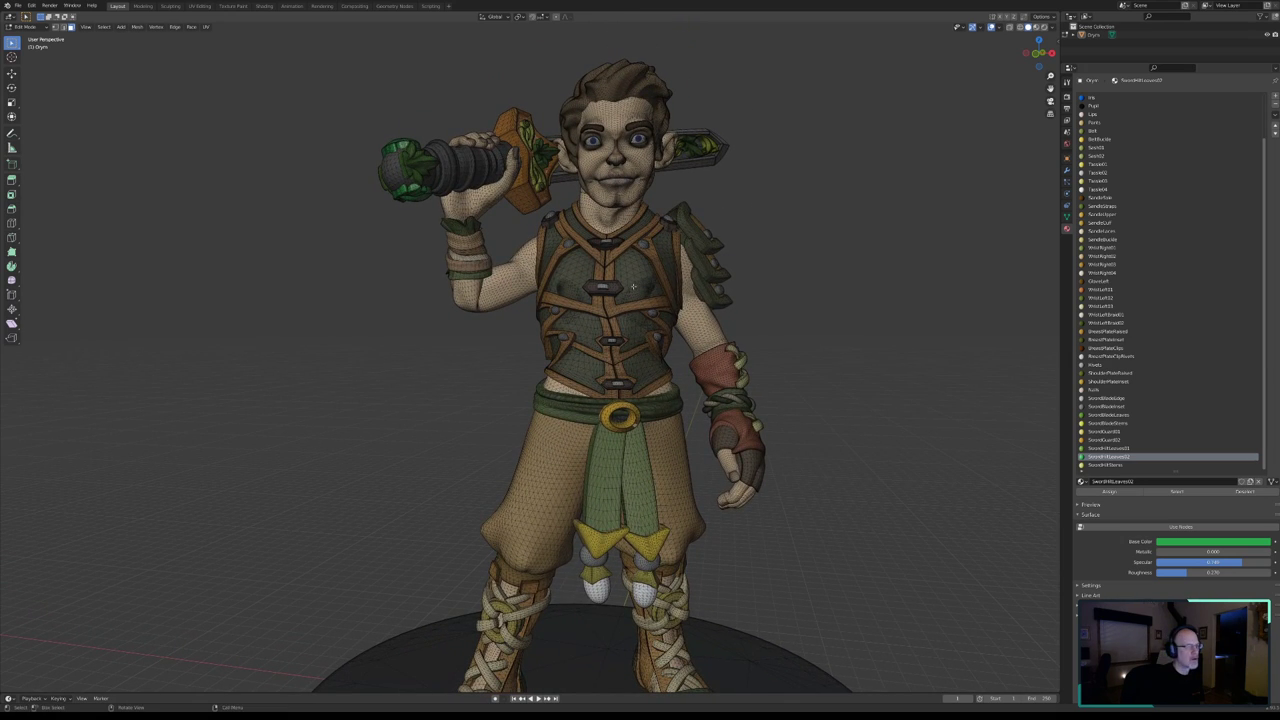
mouse_move(736, 343)
middle_down()
mouse_move(548, 237)
mouse_move(700, 232)
middle_up()
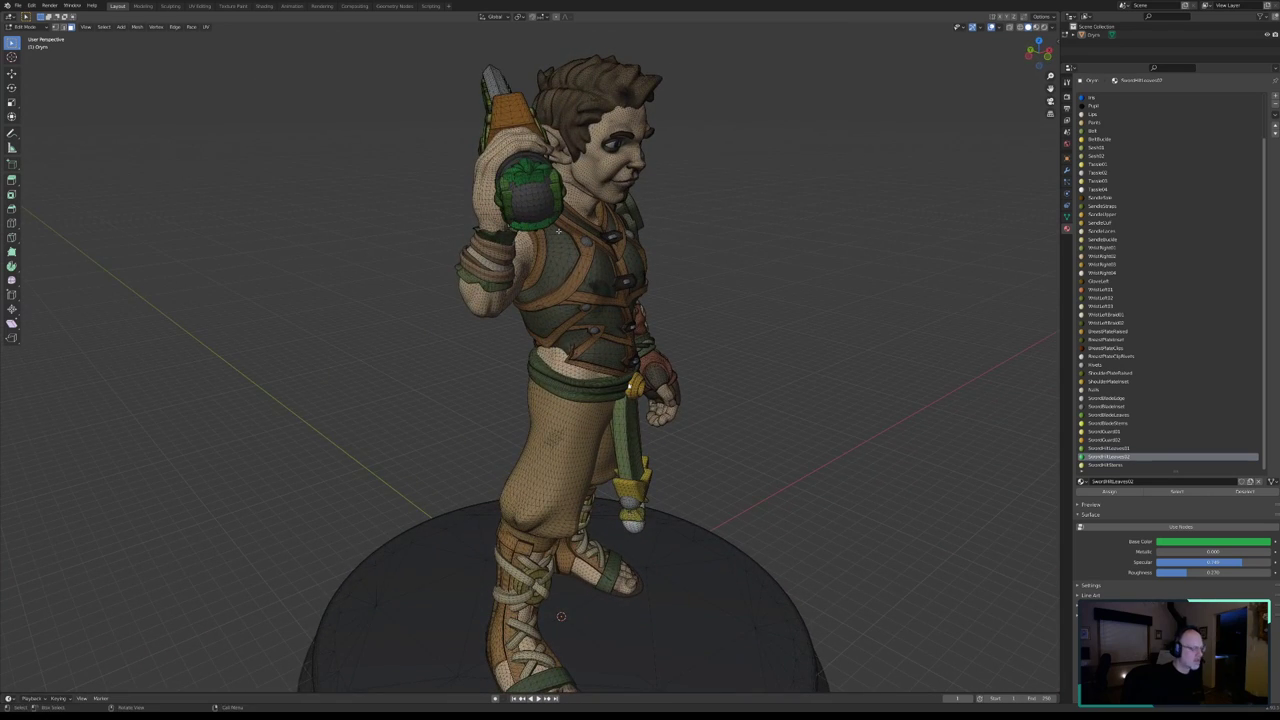
key(c)
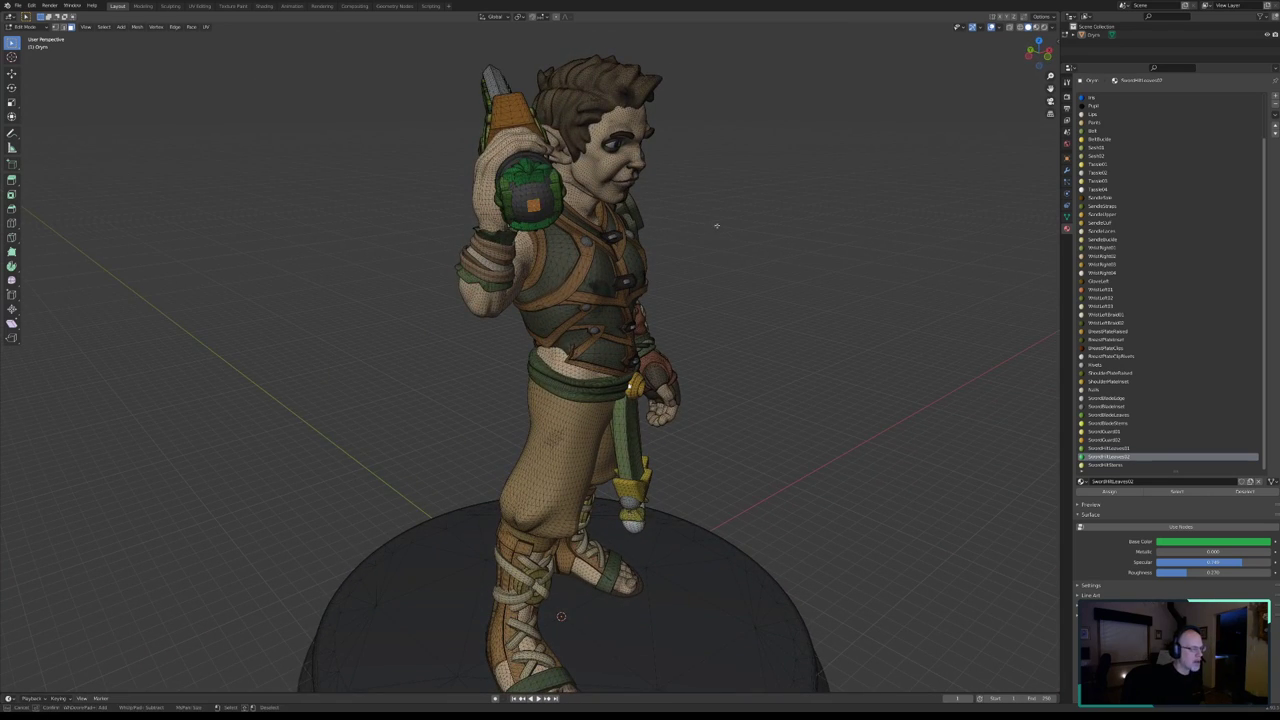
key(Escape)
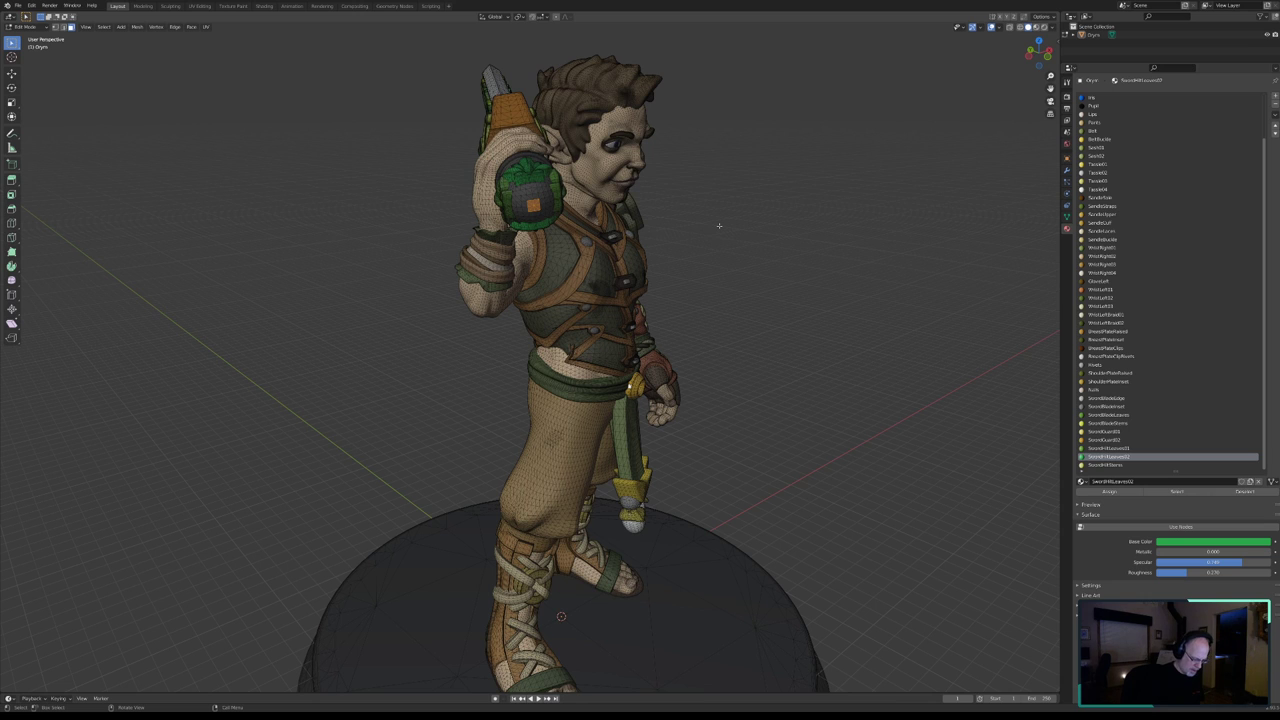
key(ctrl+l)
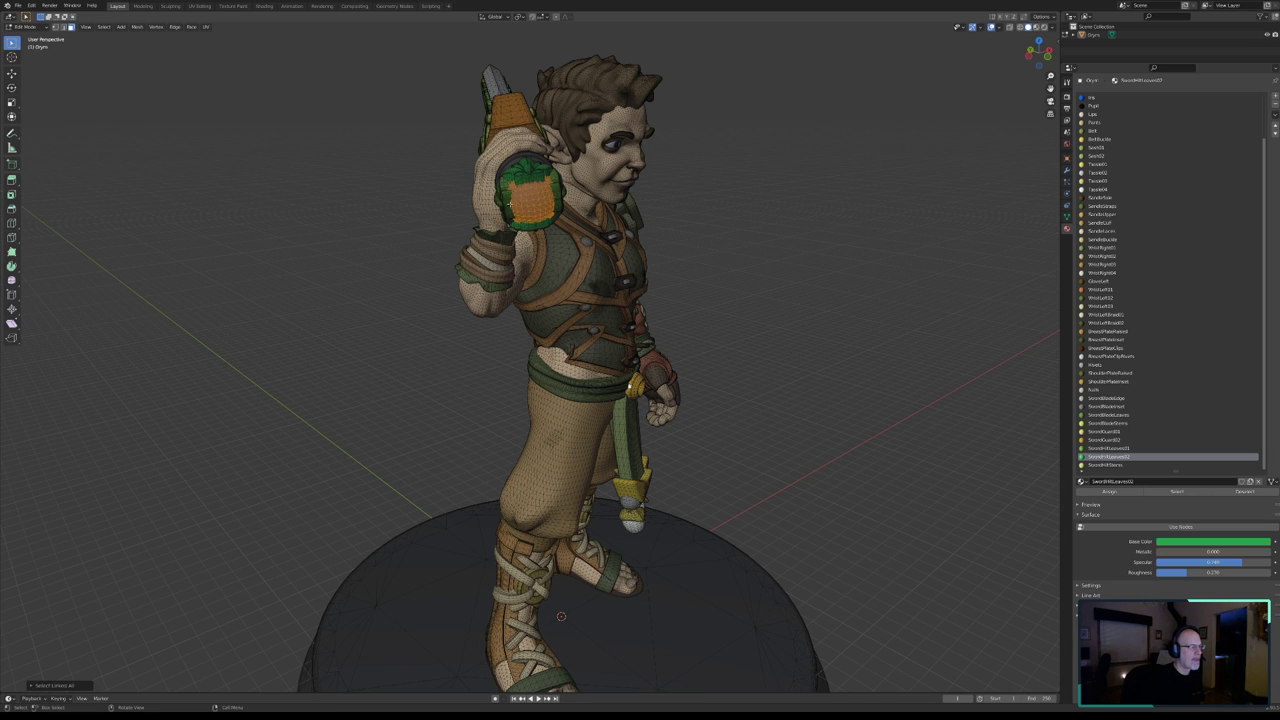
mouse_move(508, 202)
middle_down()
mouse_move(504, 272)
mouse_move(414, 200)
mouse_move(445, 202)
middle_up()
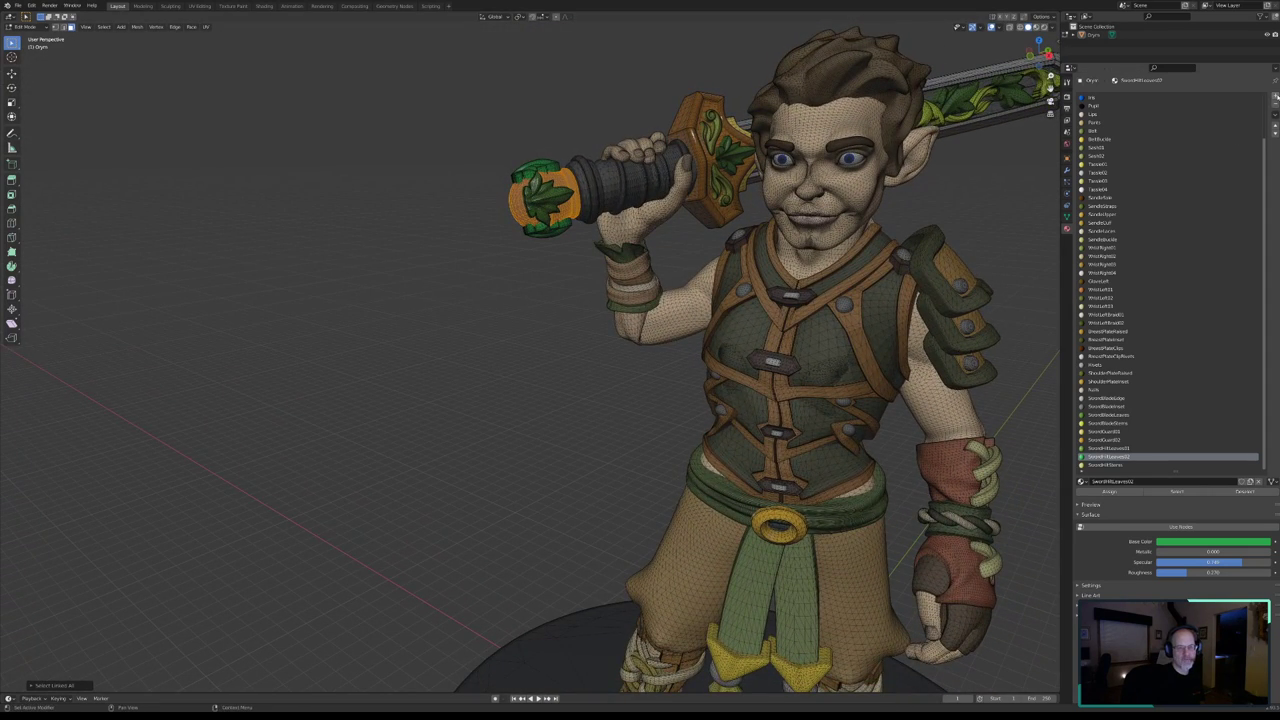
- Add a material slot with a new material named SwordPommel
click(1275, 97)
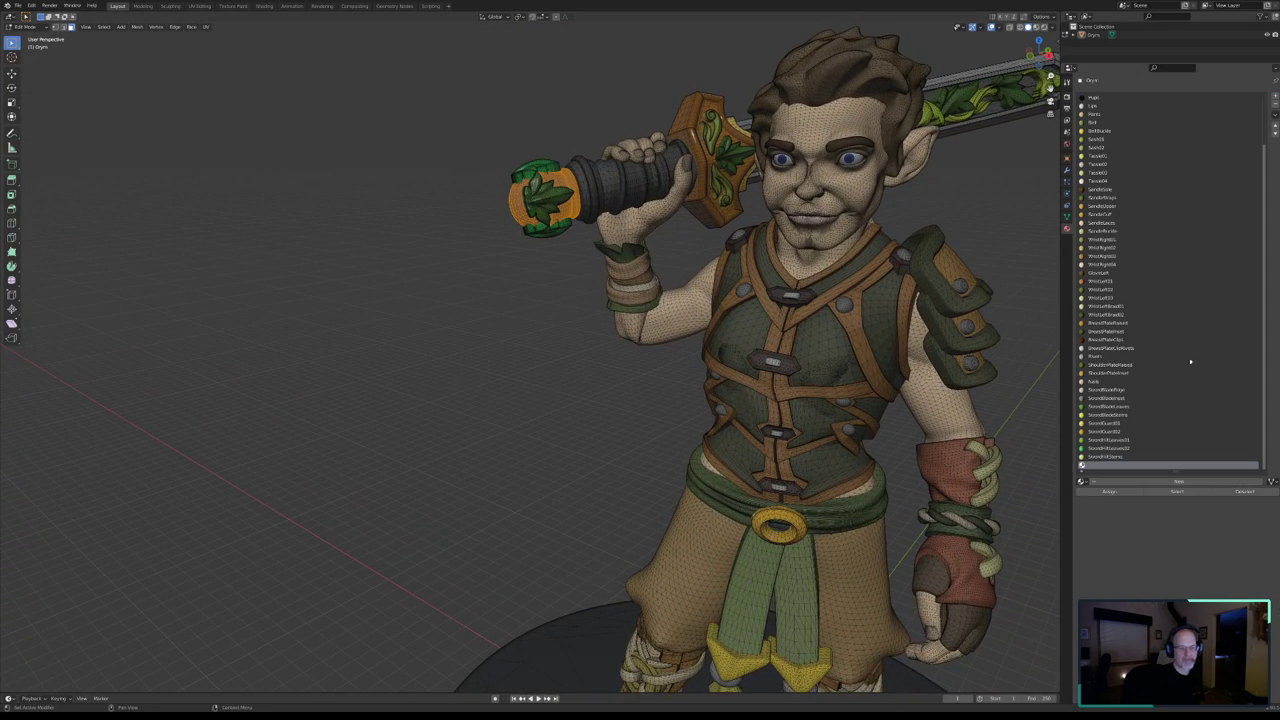
click(1095, 482)
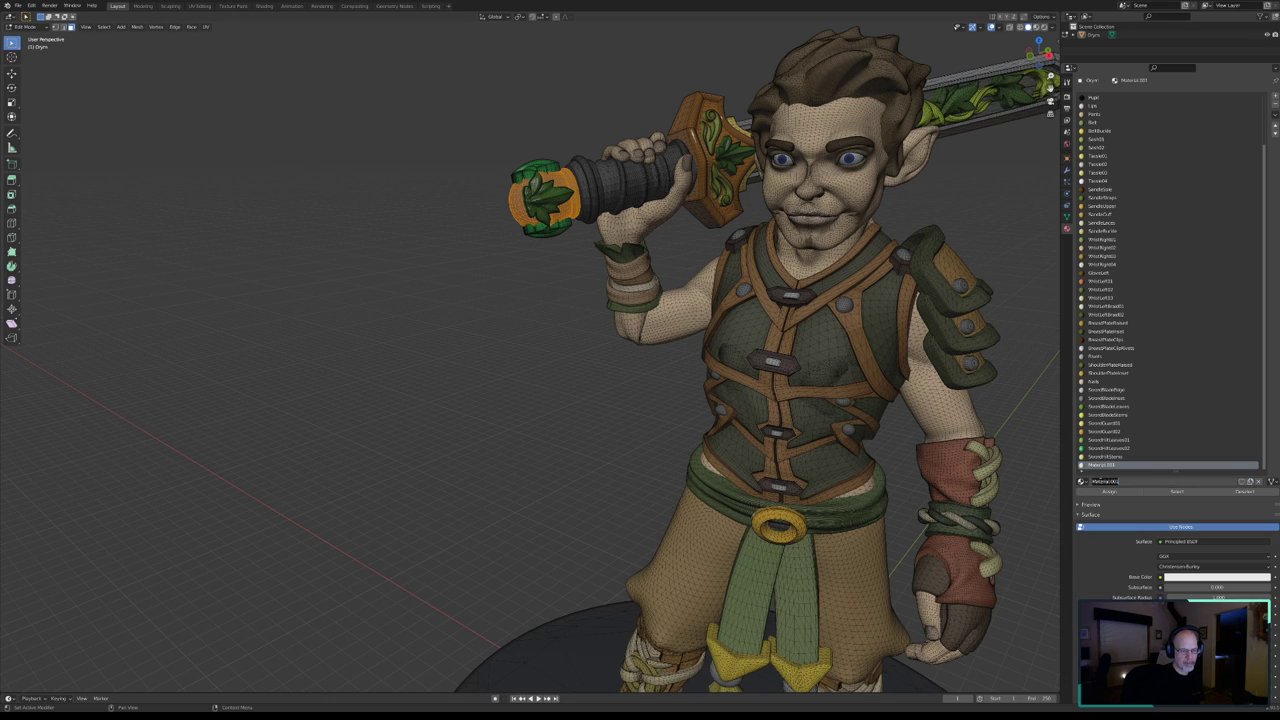
key(BackSpace)
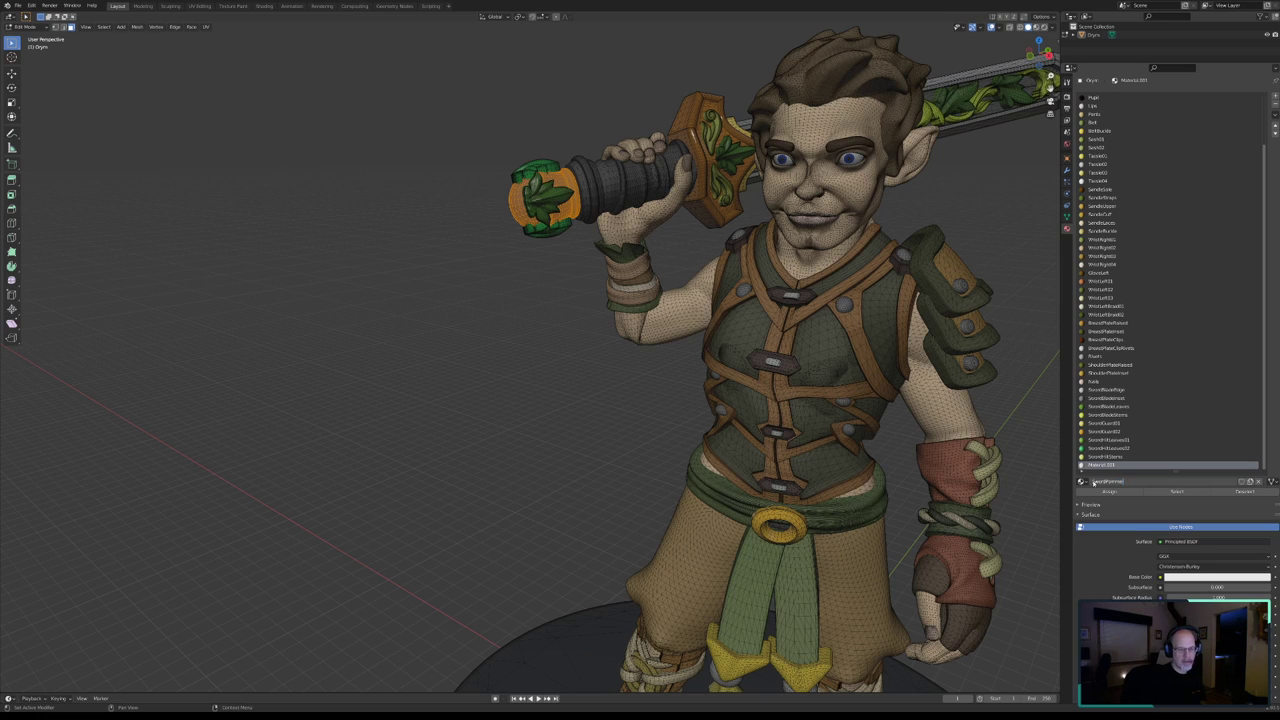
key(Return)
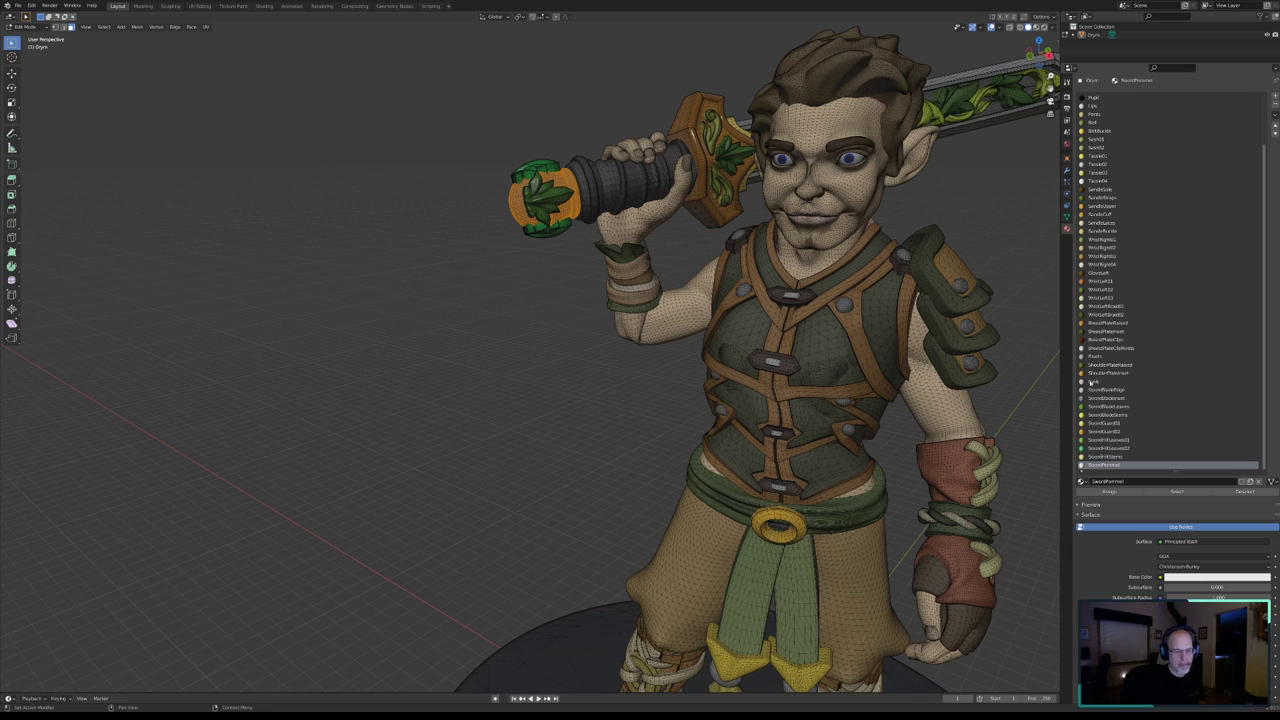
- Make SwordPommel non-node with raised specular and dark green colour, and assign it to the pommel
click(1183, 527)
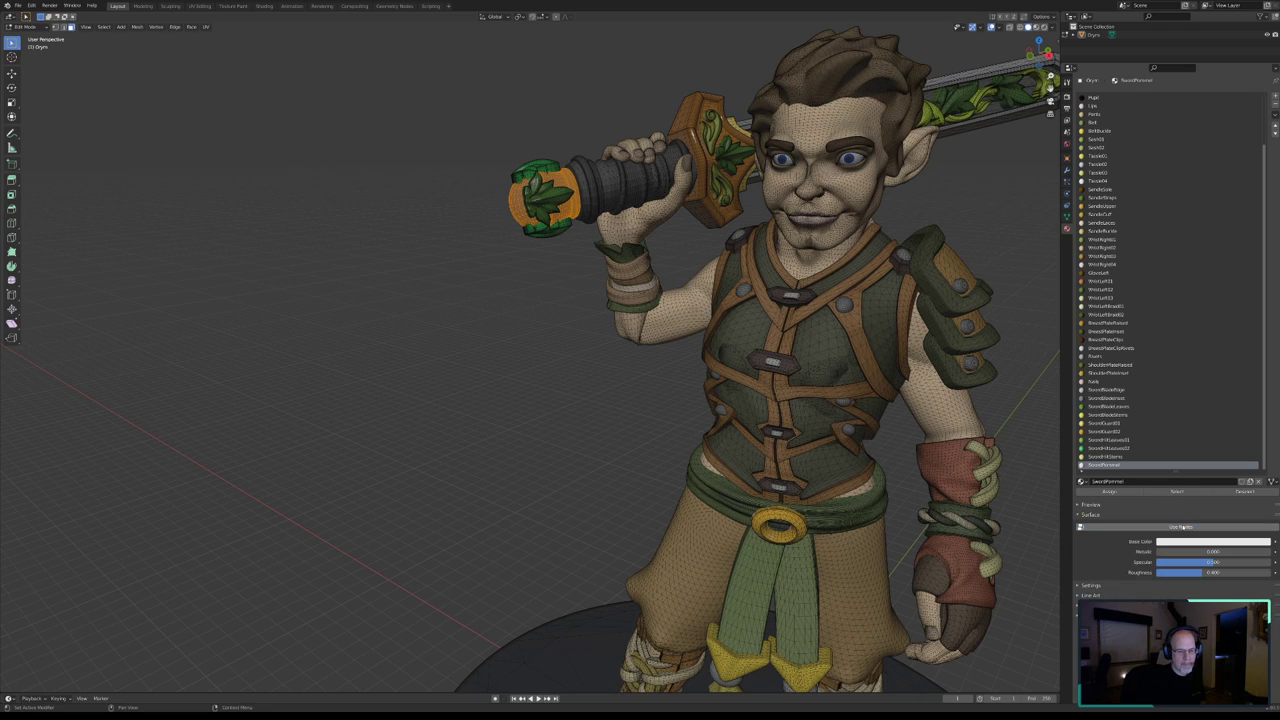
mouse_move(1210, 563)
mouse_down()
mouse_move(1236, 563)
mouse_move(1175, 572)
mouse_up()
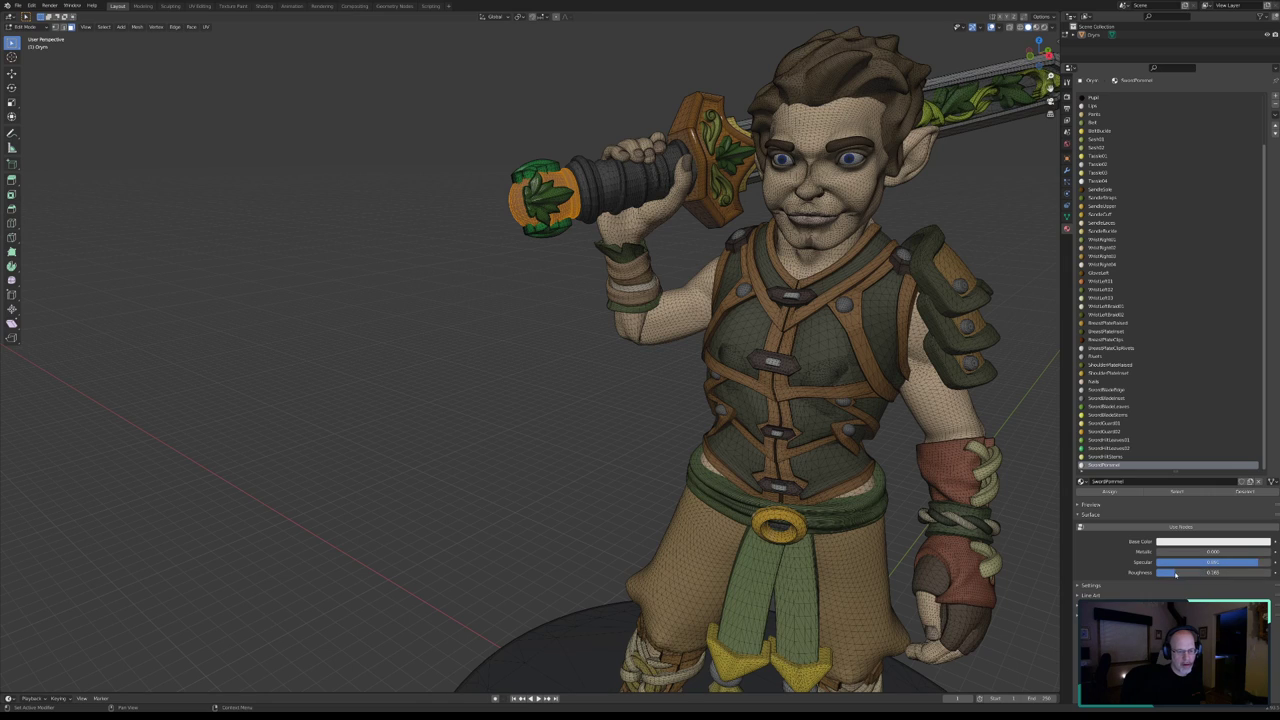
click(1220, 541)
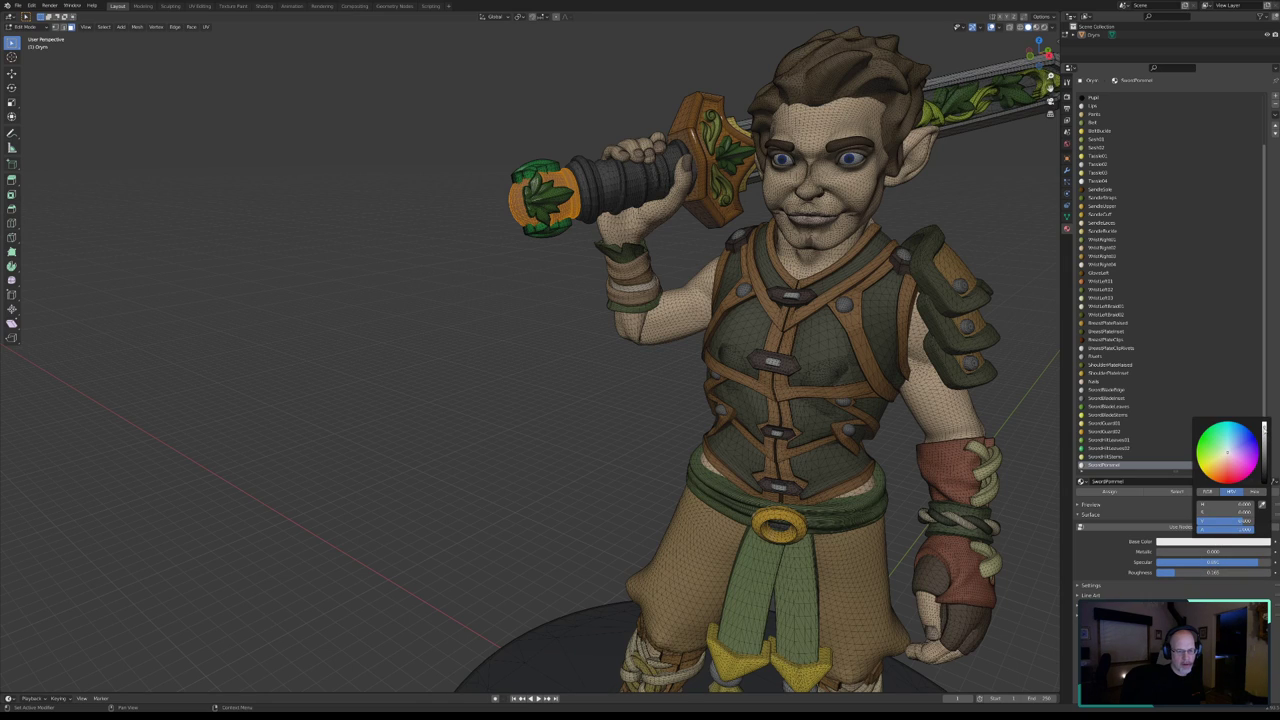
drag(1263, 426, 1263, 480)
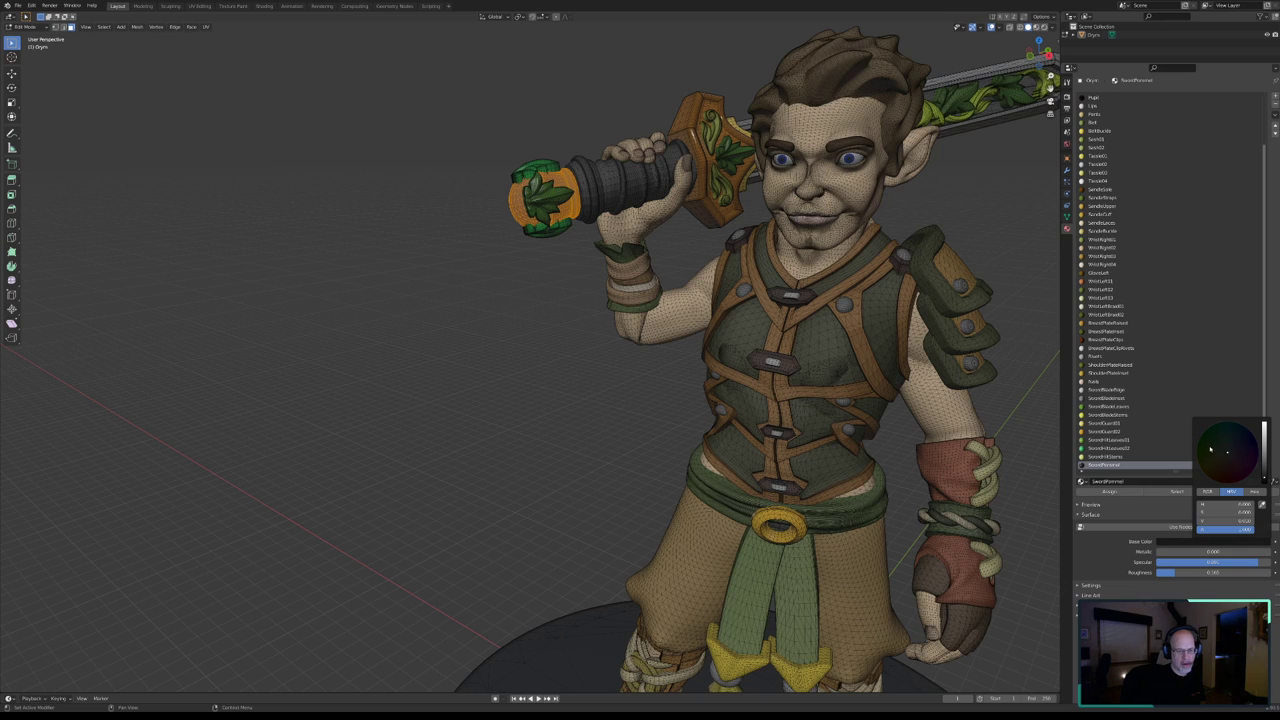
drag(1210, 449, 1197, 447)
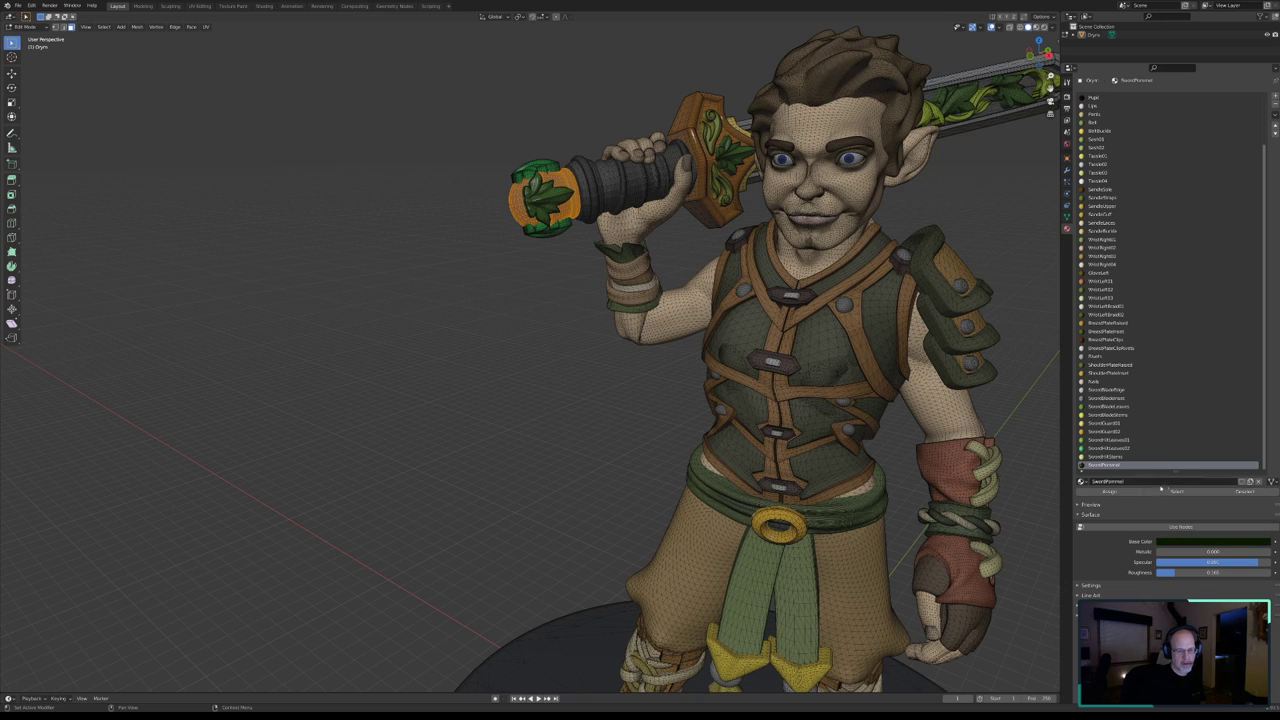
click(1112, 492)
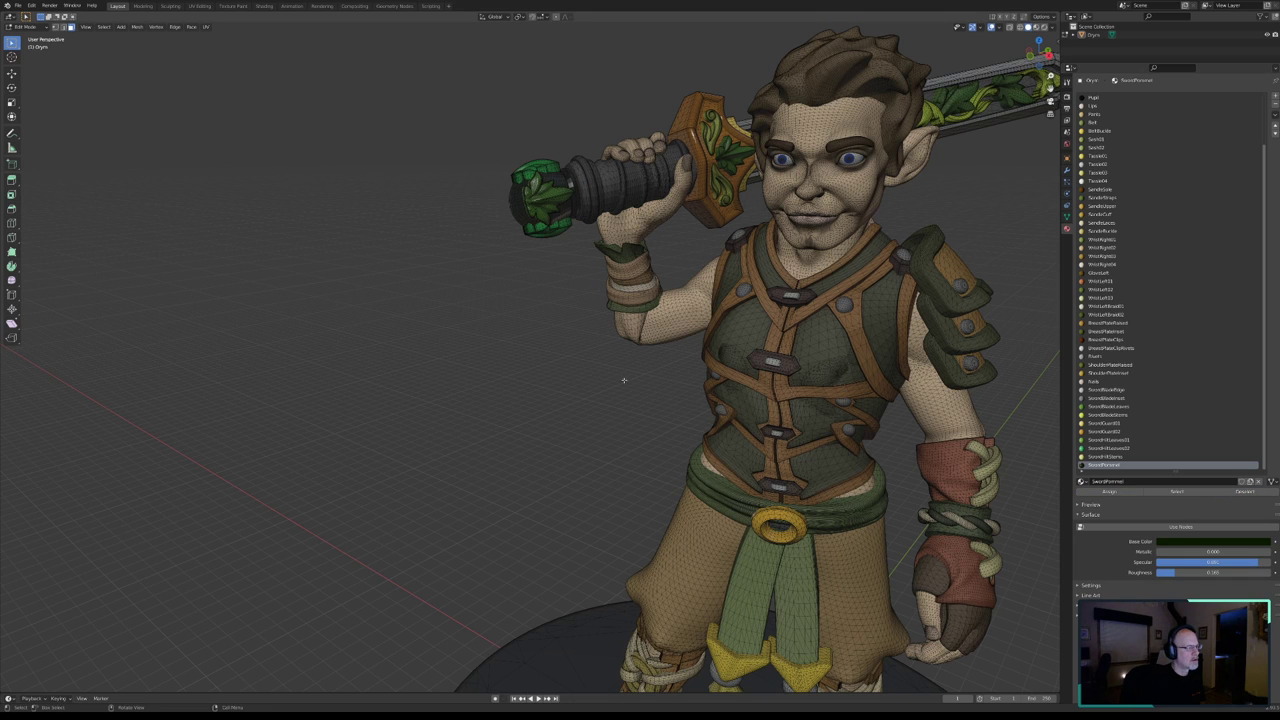
- Select the whole grip ring between the grip and pommel
mouse_move(504, 315)
middle_down()
mouse_move(589, 397)
mouse_move(500, 314)
mouse_move(611, 286)
mouse_move(555, 318)
mouse_move(520, 316)
mouse_move(545, 312)
middle_up()
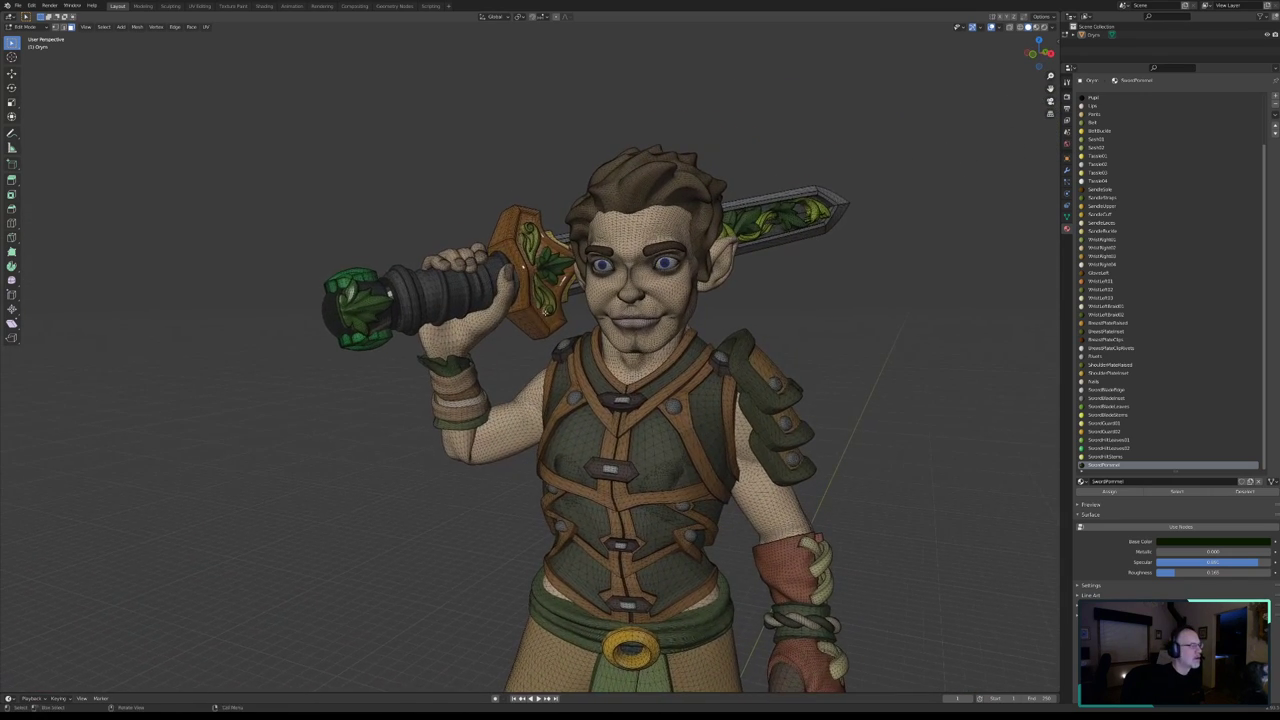
middle_drag(456, 314, 440, 347)
key(c)
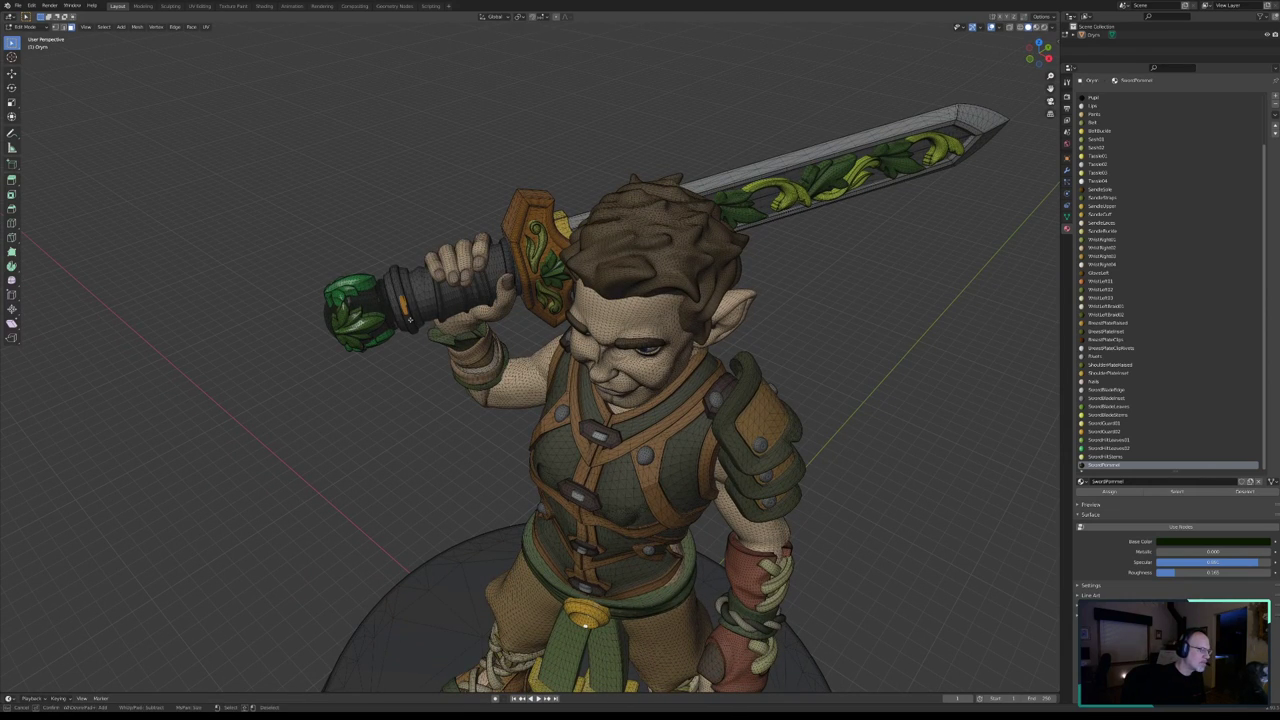
key(Escape)
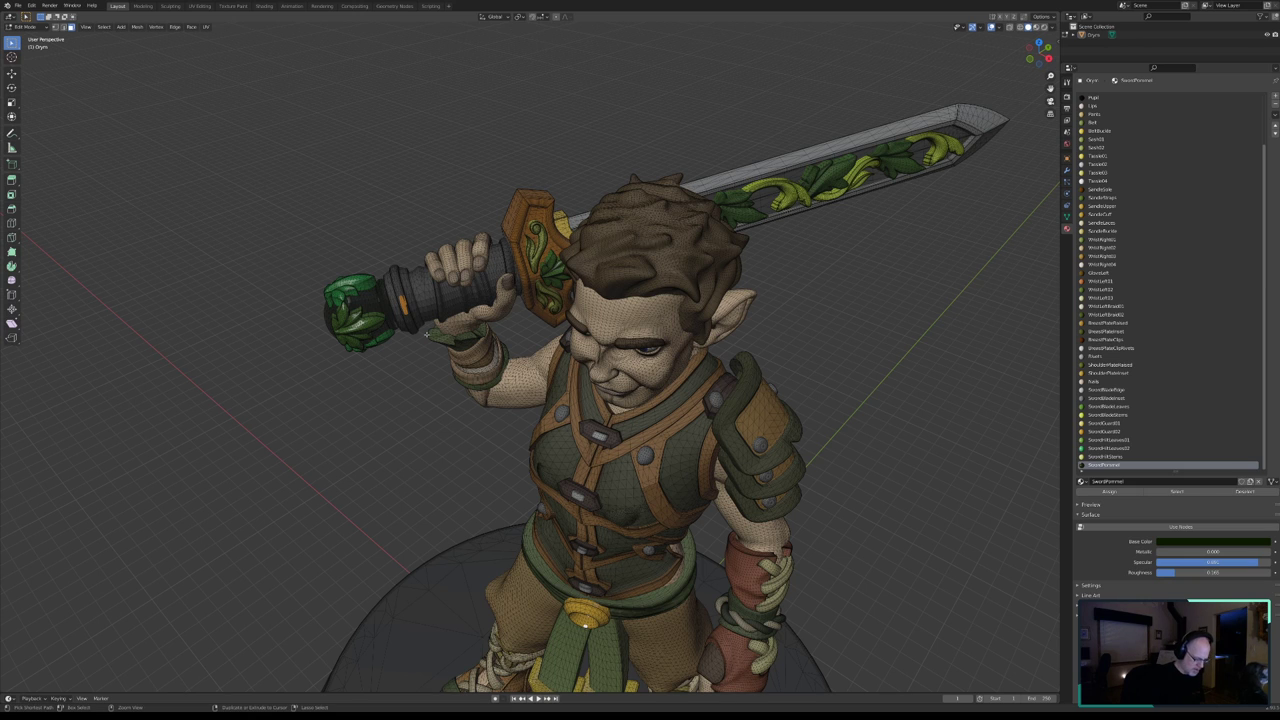
key(ctrl+l)
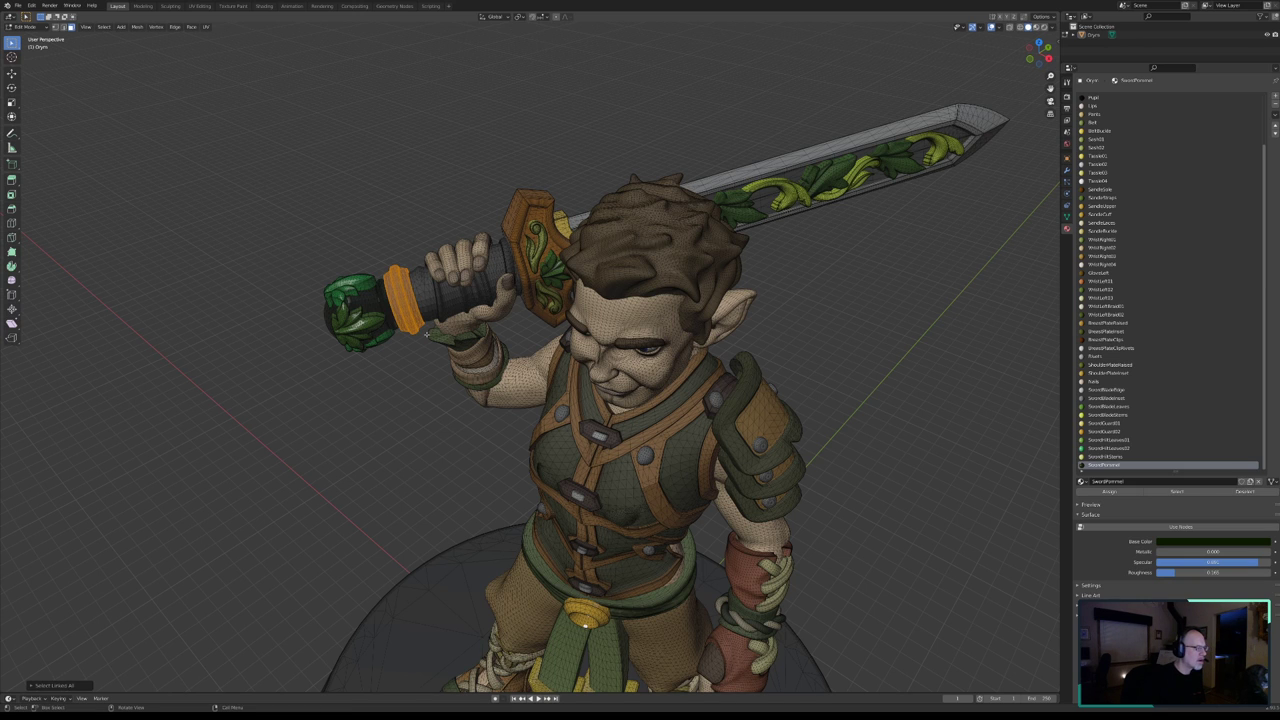
mouse_move(530, 400)
middle_down()
mouse_move(600, 330)
mouse_move(620, 420)
middle_up()
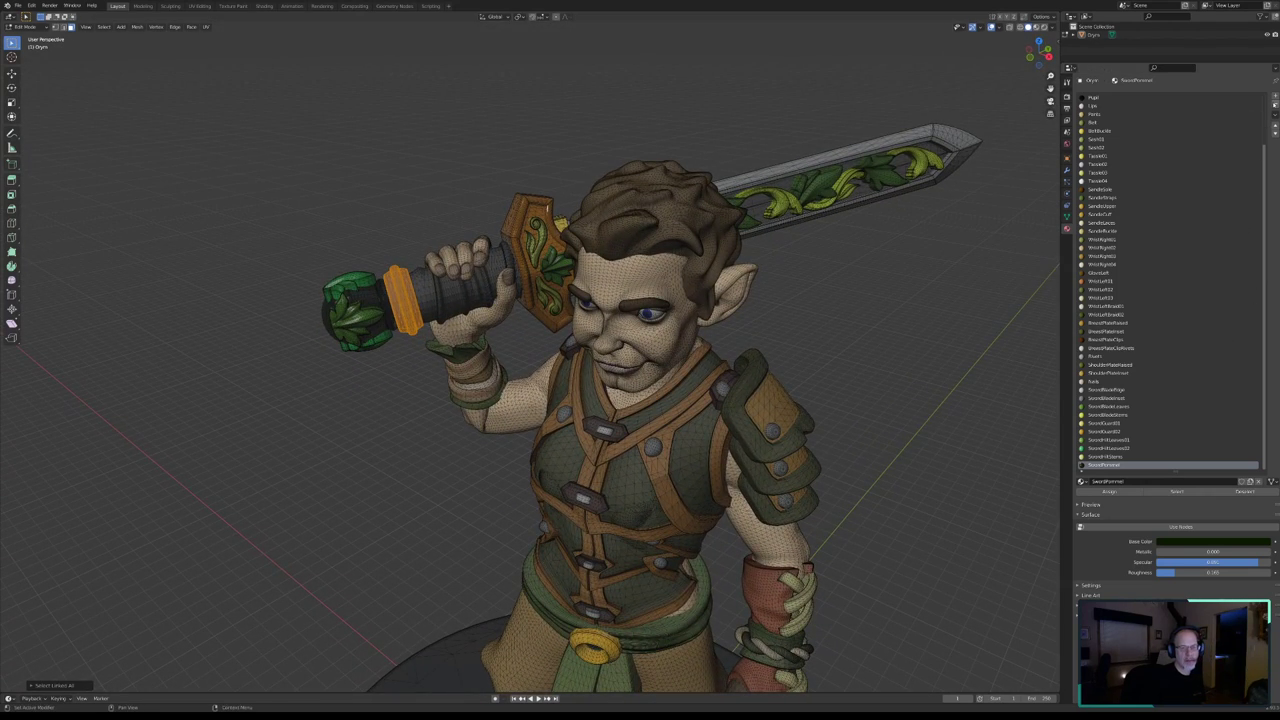
- Add a material slot with a new material named SwordHandle01
click(1274, 98)
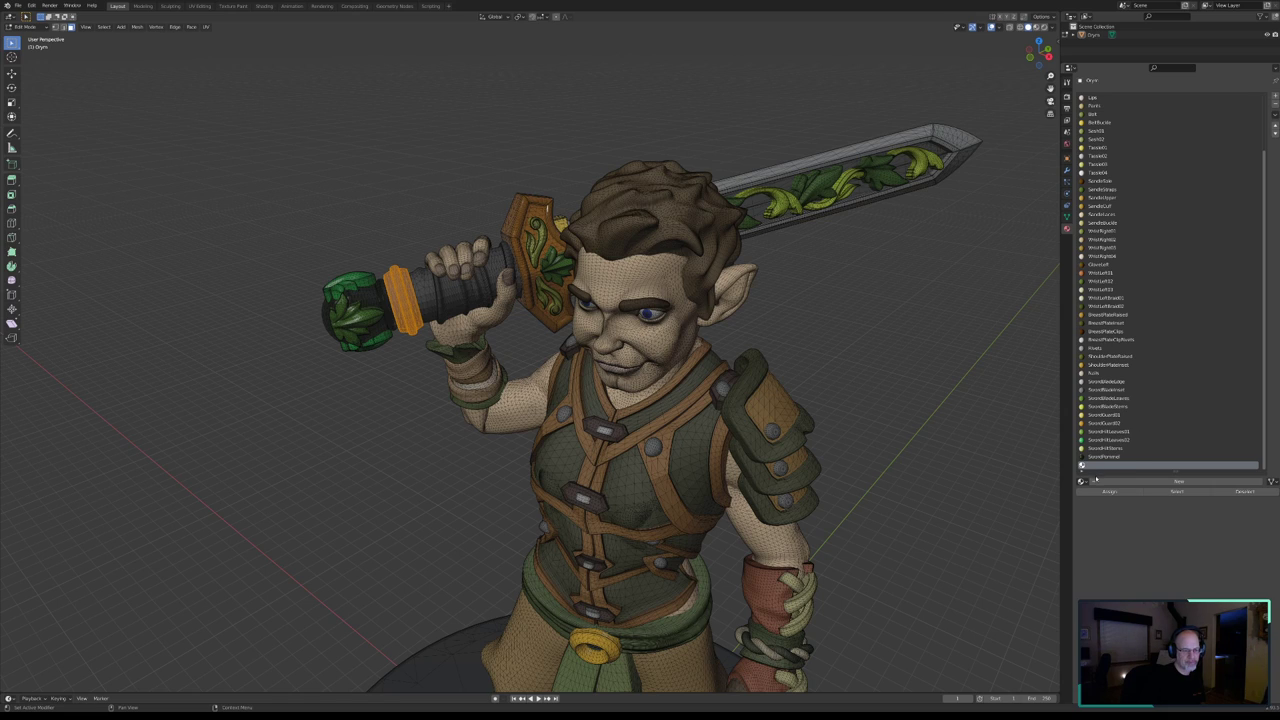
click(1095, 481)
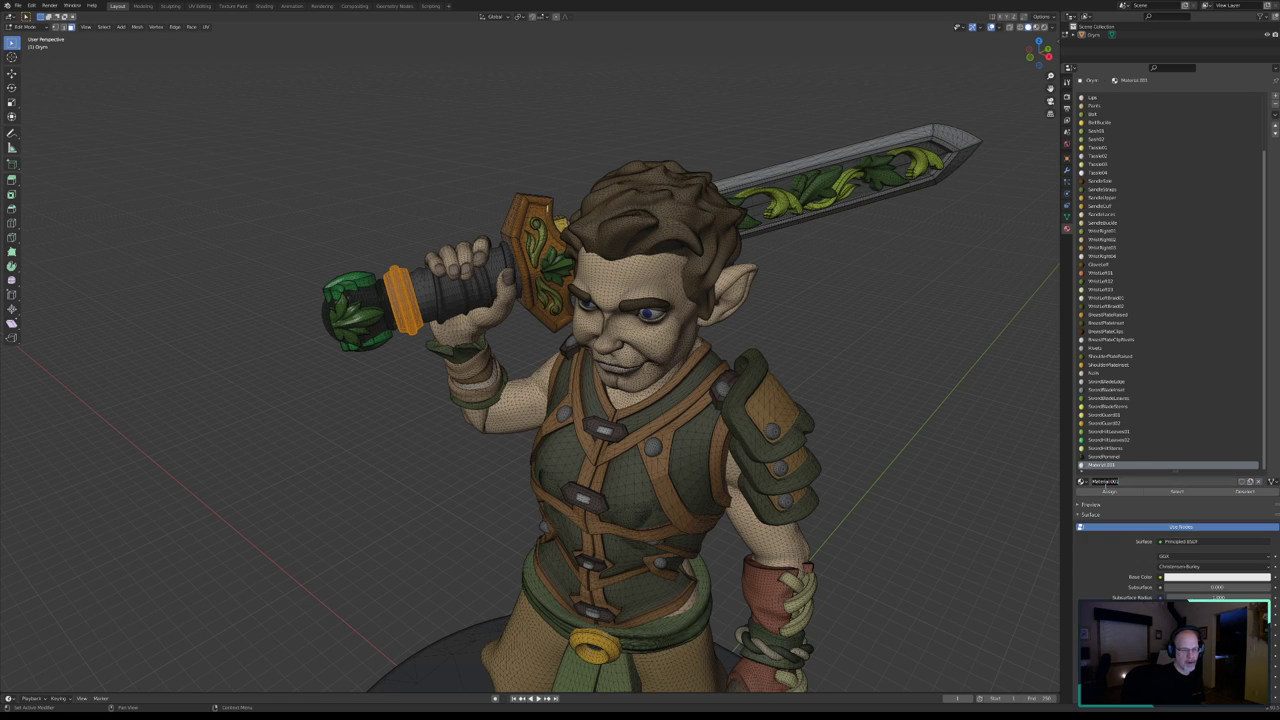
text(k)
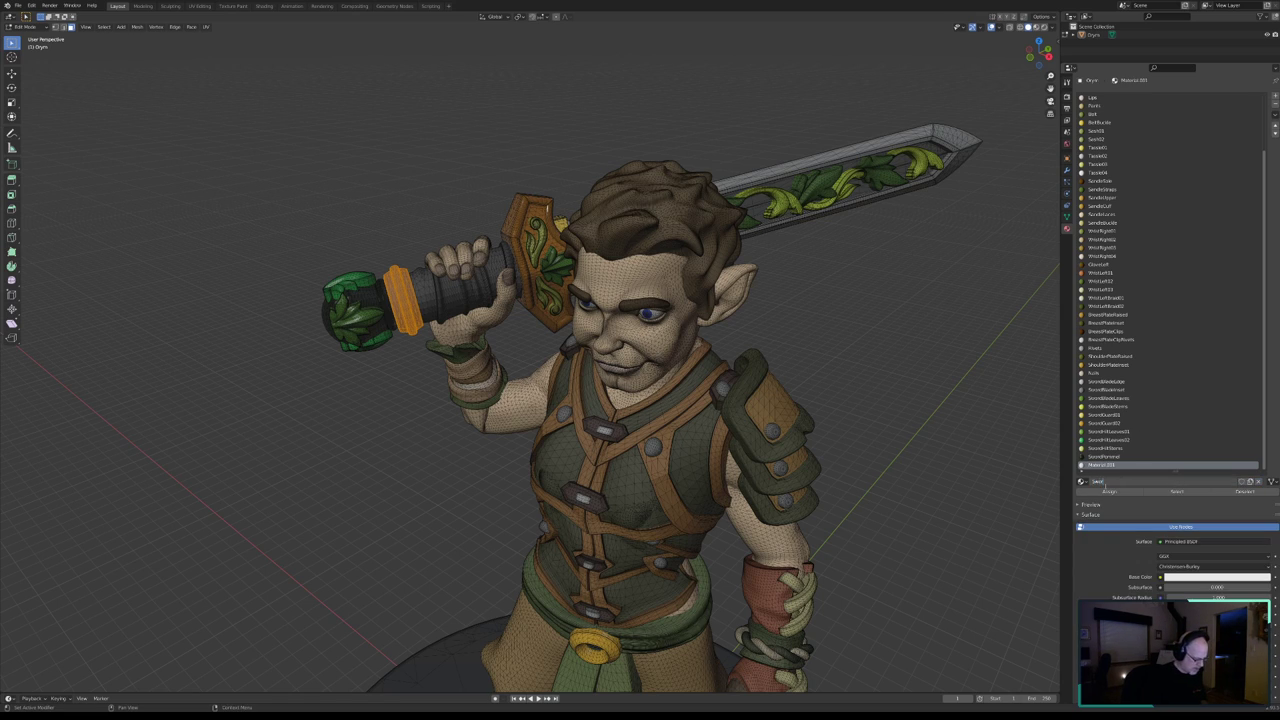
text(Handle01)
key(Return)
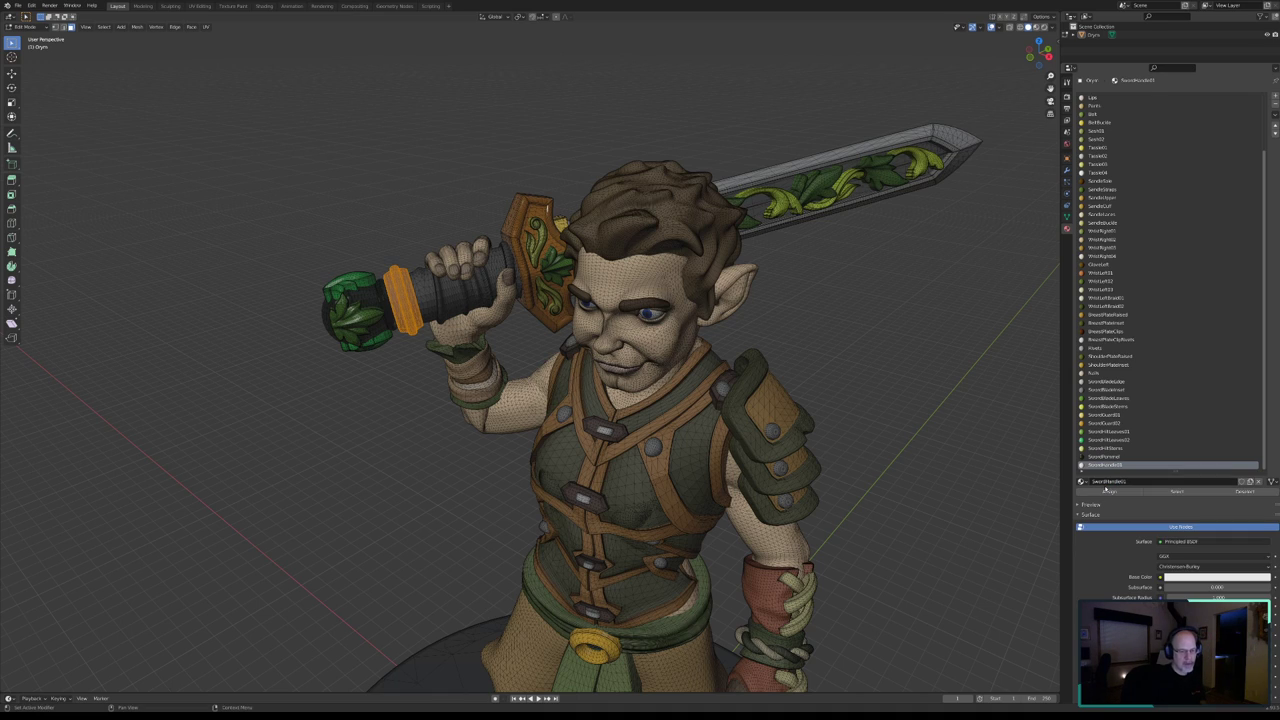
- Make SwordHandle01 non-node, specular 0, dark brown; assign it to the ring, then select the grip
click(1180, 527)
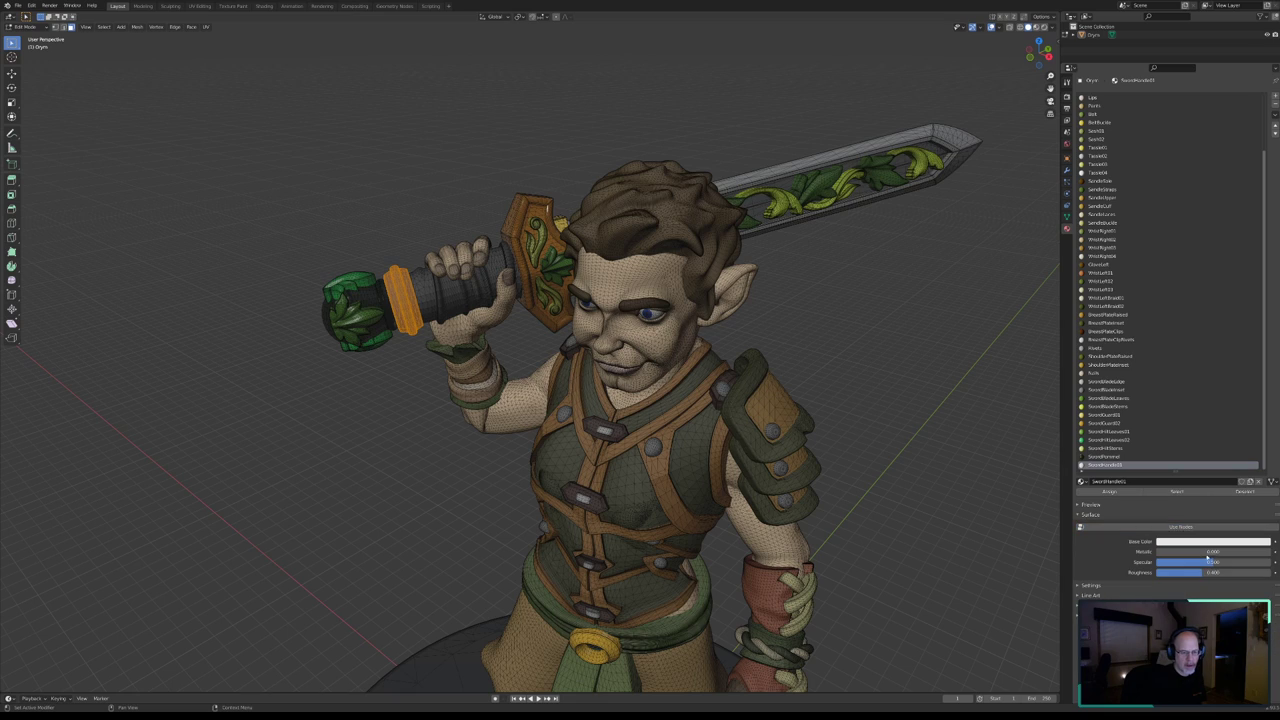
mouse_move(1207, 560)
mouse_down()
mouse_move(1156, 563)
mouse_move(1262, 575)
mouse_up()
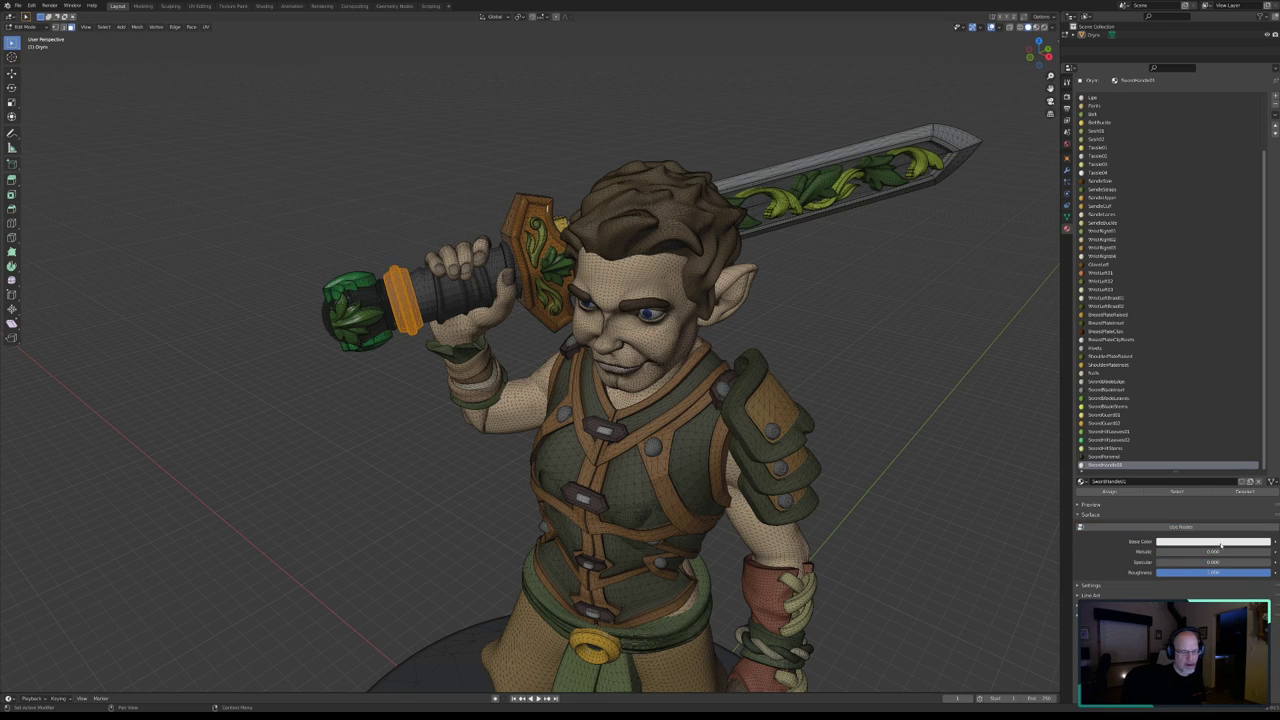
click(1216, 545)
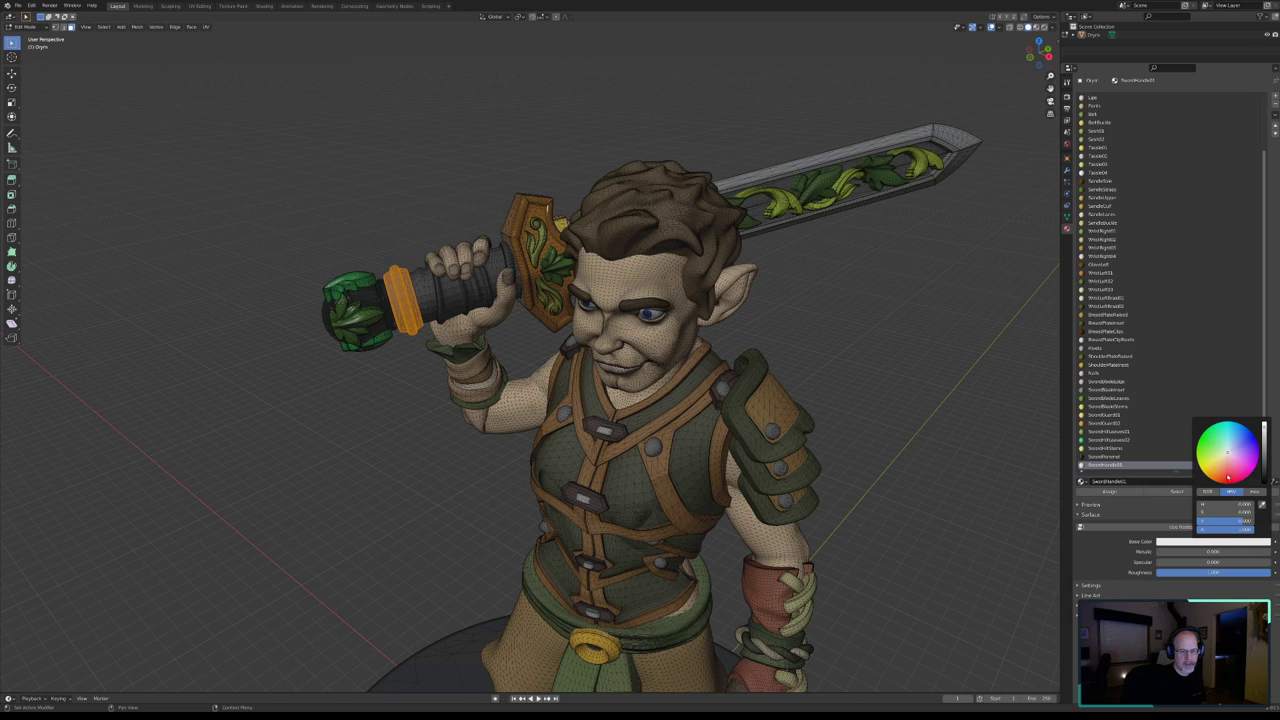
drag(1228, 455, 1209, 470)
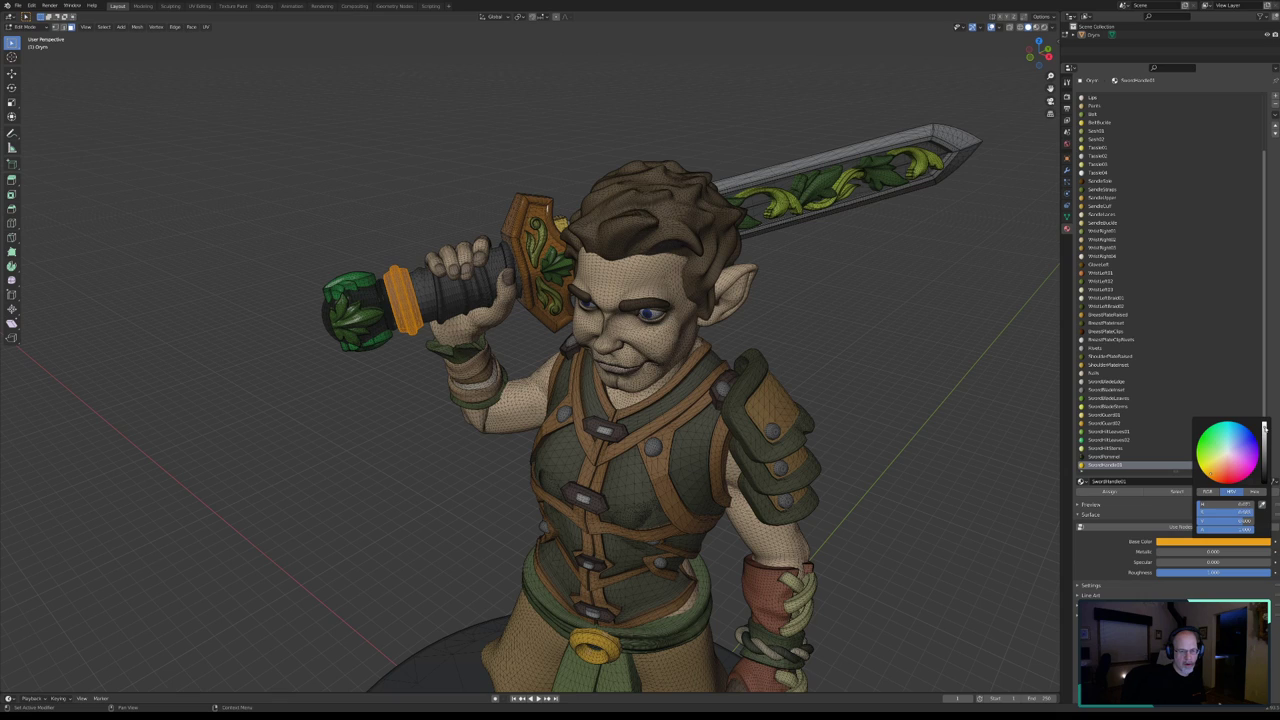
drag(1264, 426, 1263, 466)
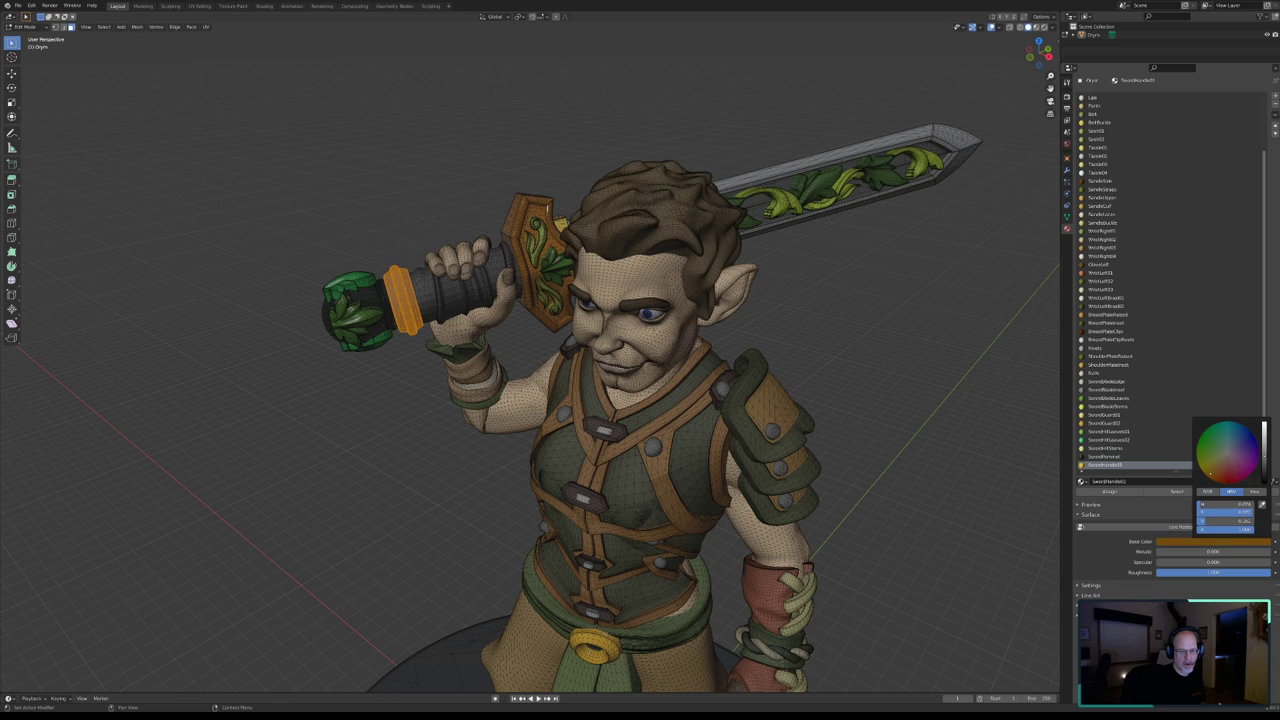
click(1221, 492)
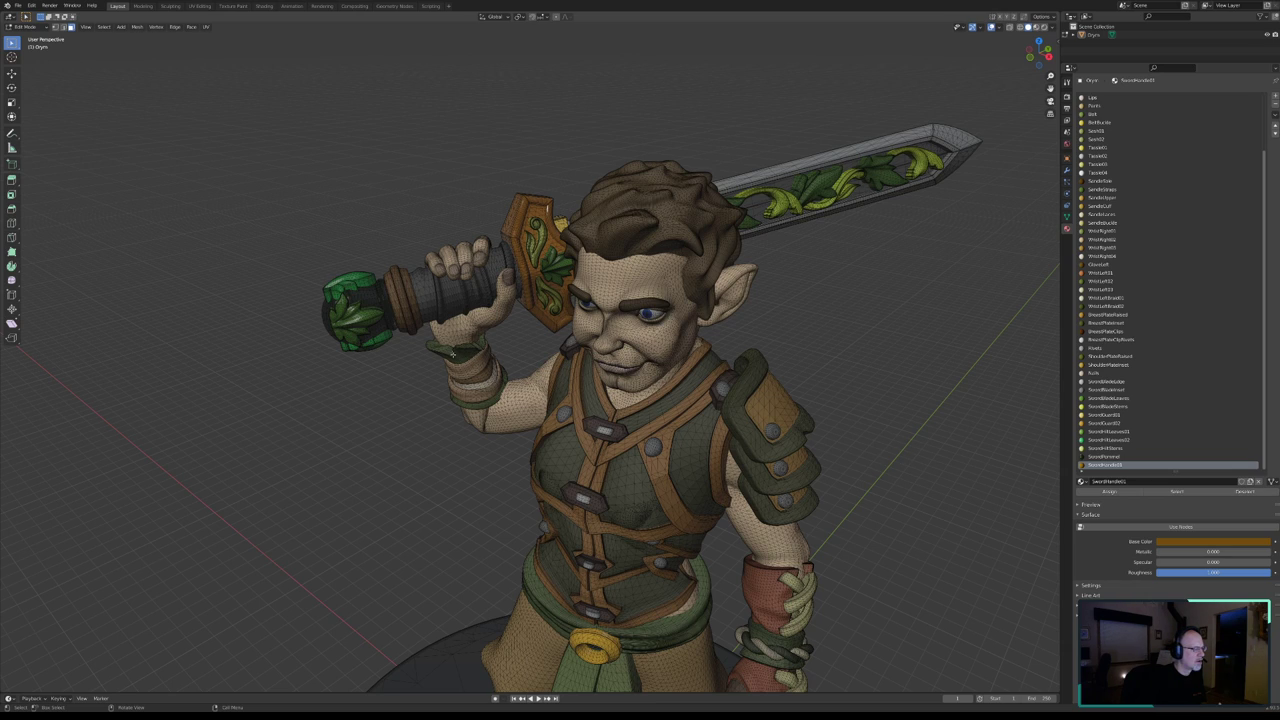
key(c)
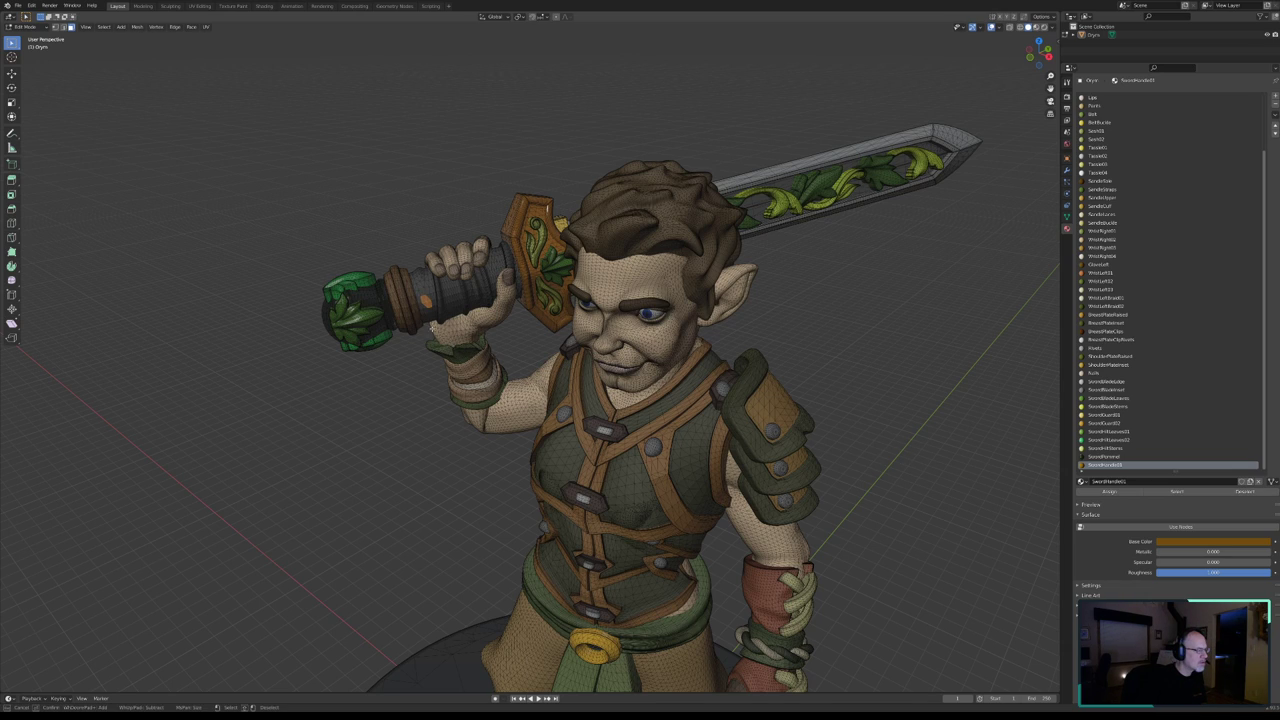
key(ctrl+l)
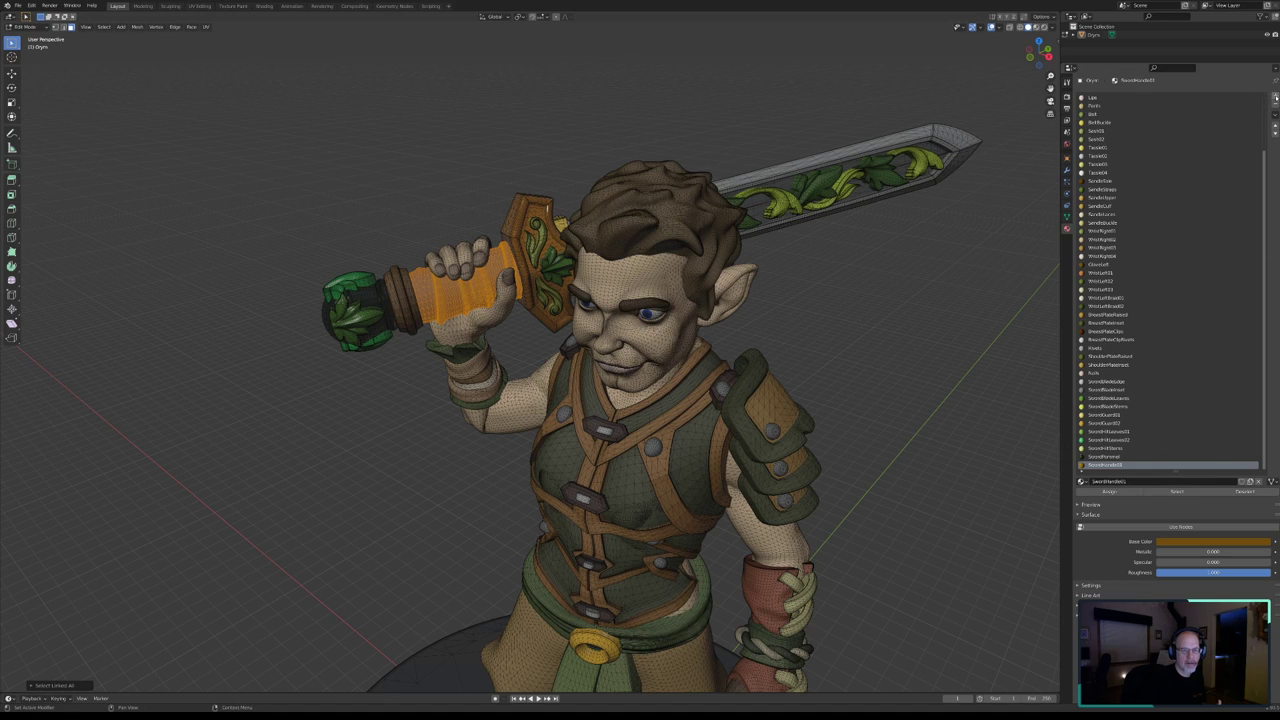
- Create a new material named SwordHandle02 in the empty slot
ctrl+scroll(1236, 337, down, 1)
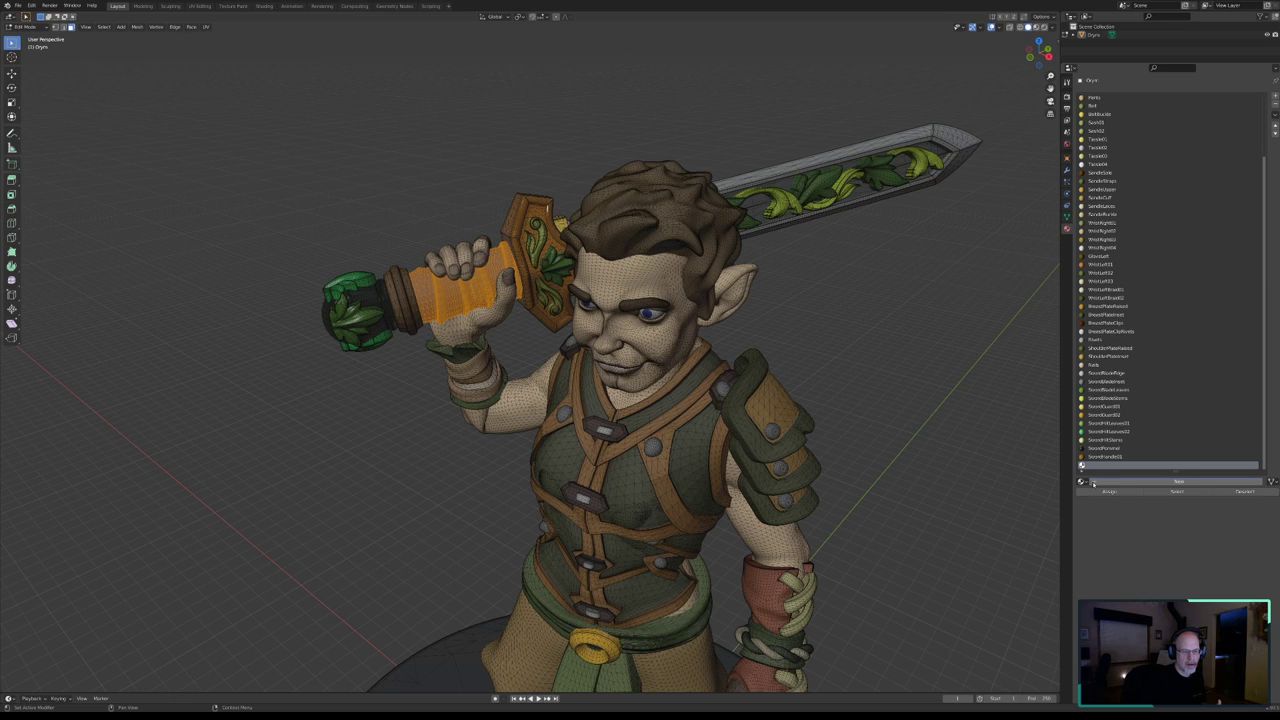
click(1105, 482)
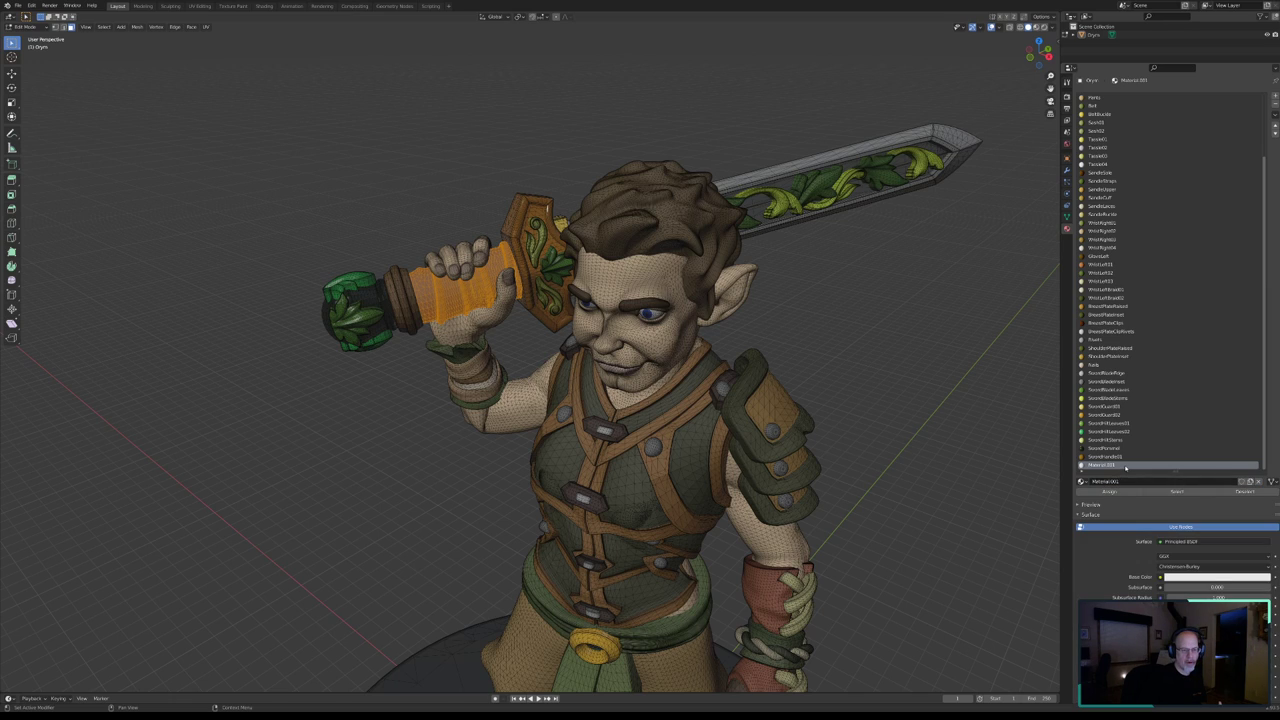
click(1126, 479)
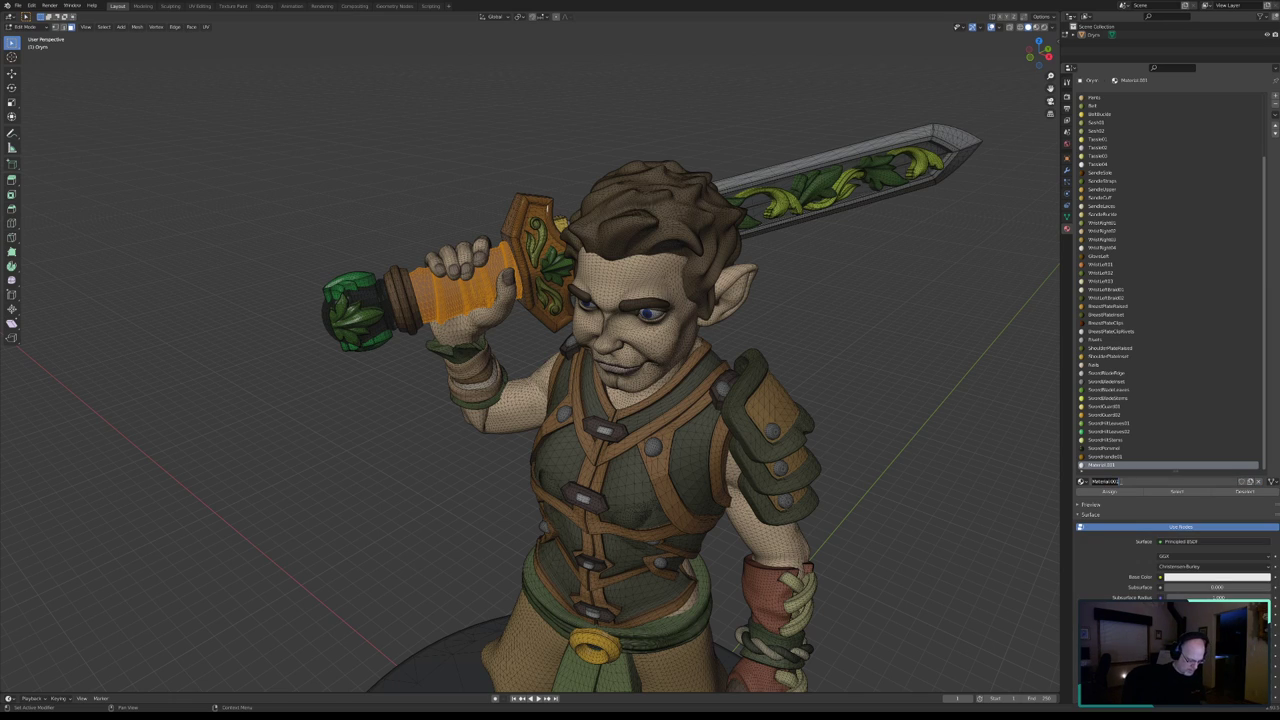
text(SwordHandle)
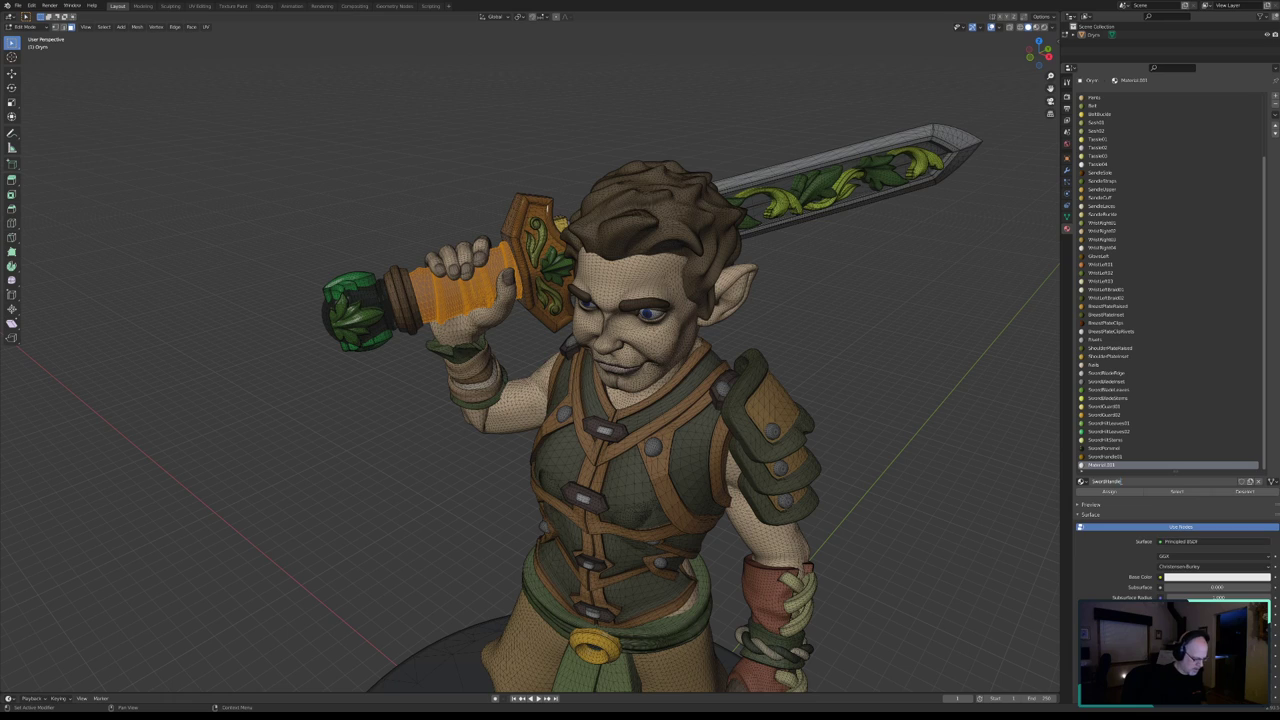
text(02)
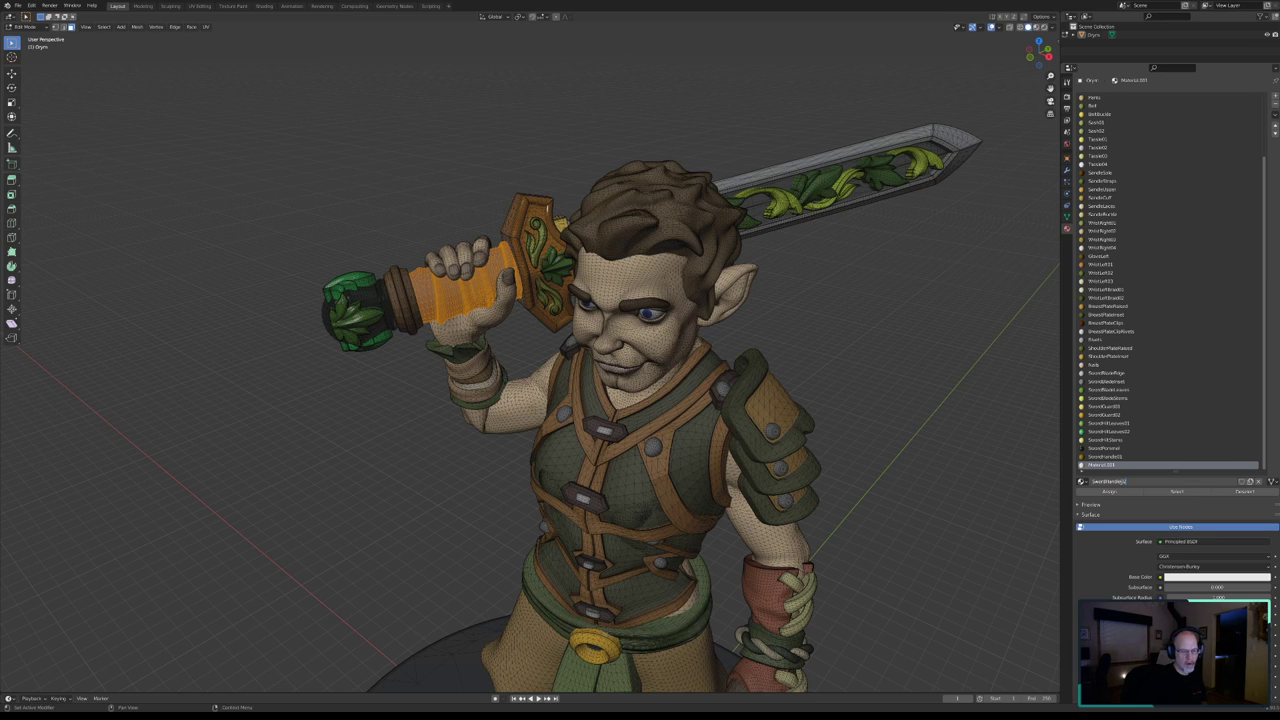
key(Return)
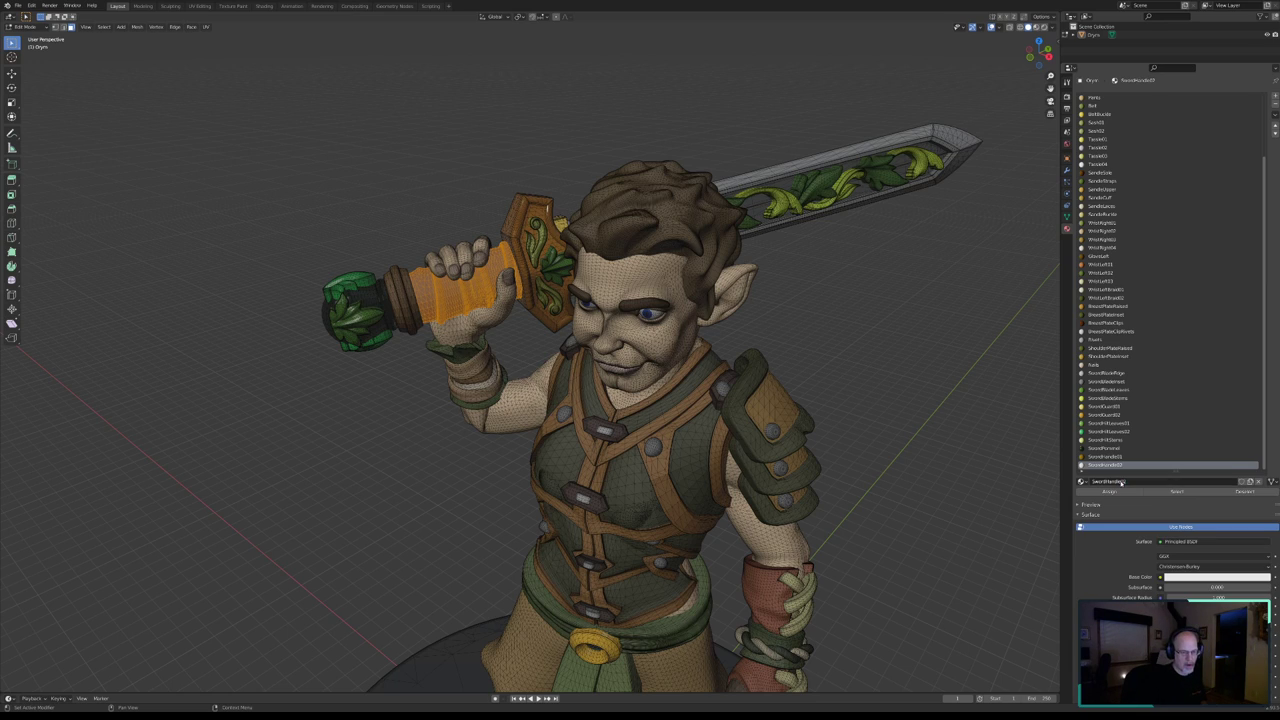
- Make SwordHandle02 non-node, roughness 1.000, ochre colour; assign it to the grip and deselect
click(1177, 528)
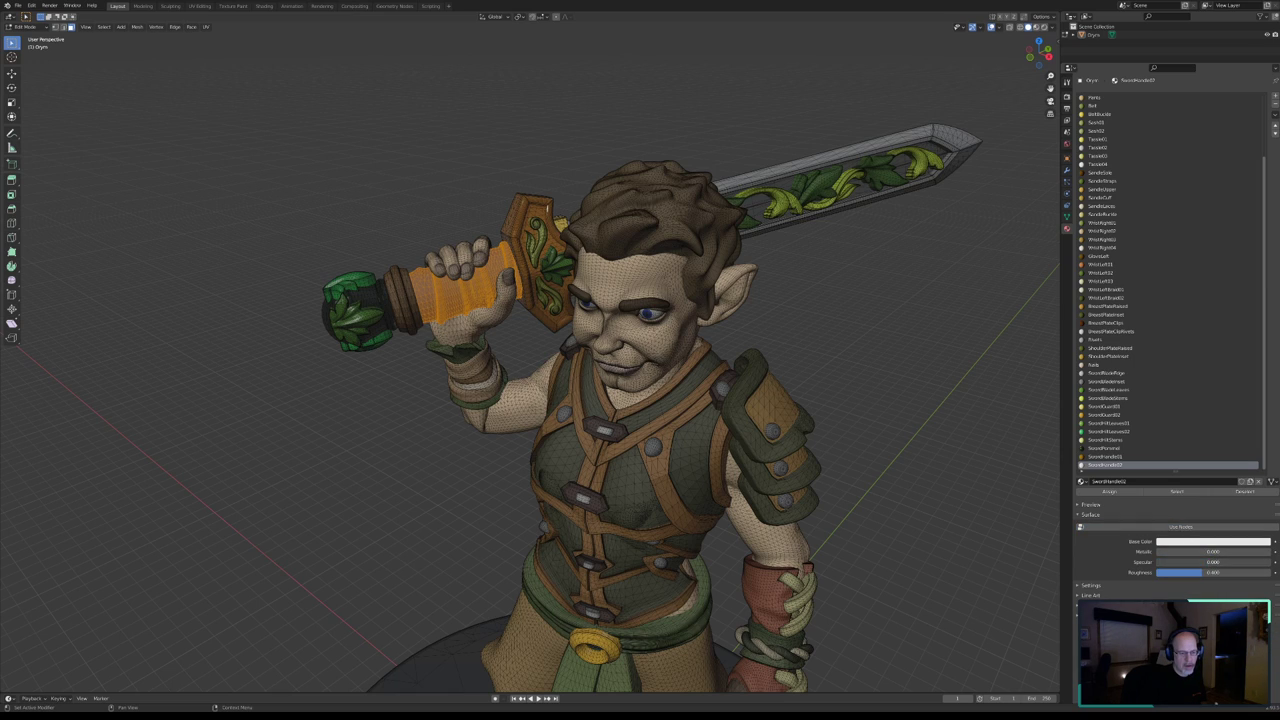
drag(1180, 572, 1270, 572)
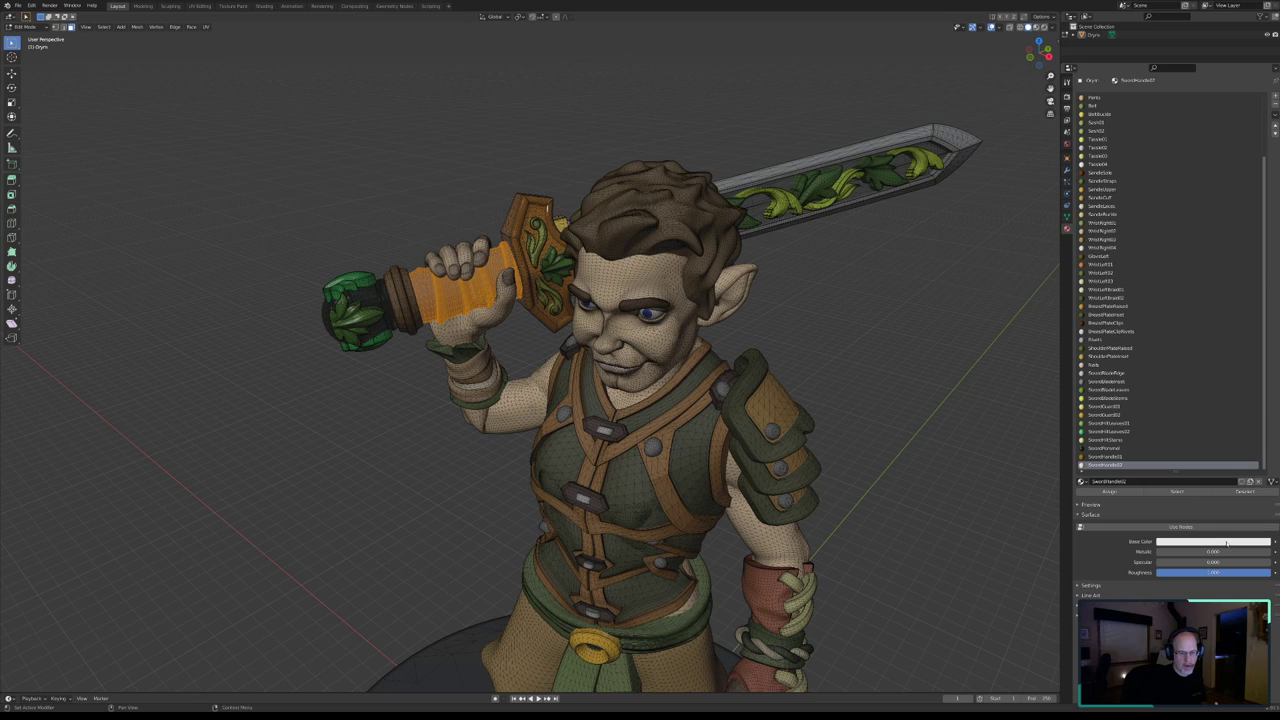
click(1227, 542)
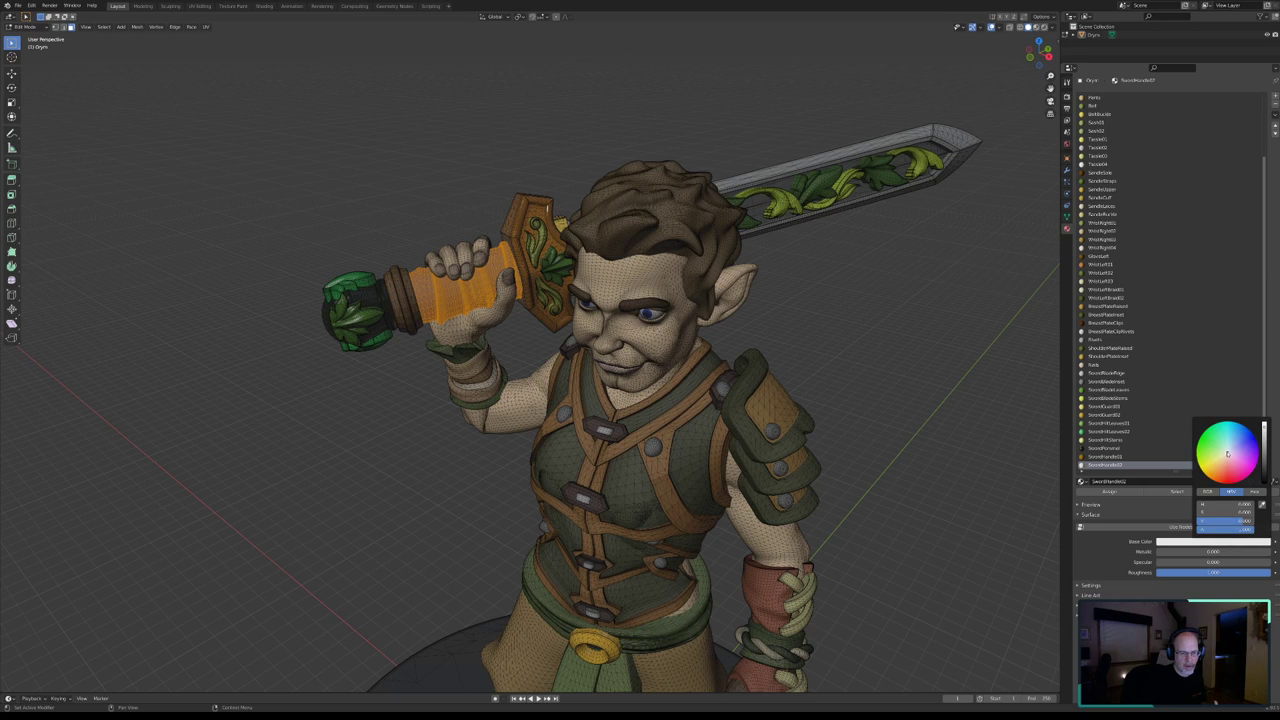
mouse_move(1227, 453)
mouse_down()
mouse_move(1255, 443)
mouse_move(1215, 464)
mouse_up()
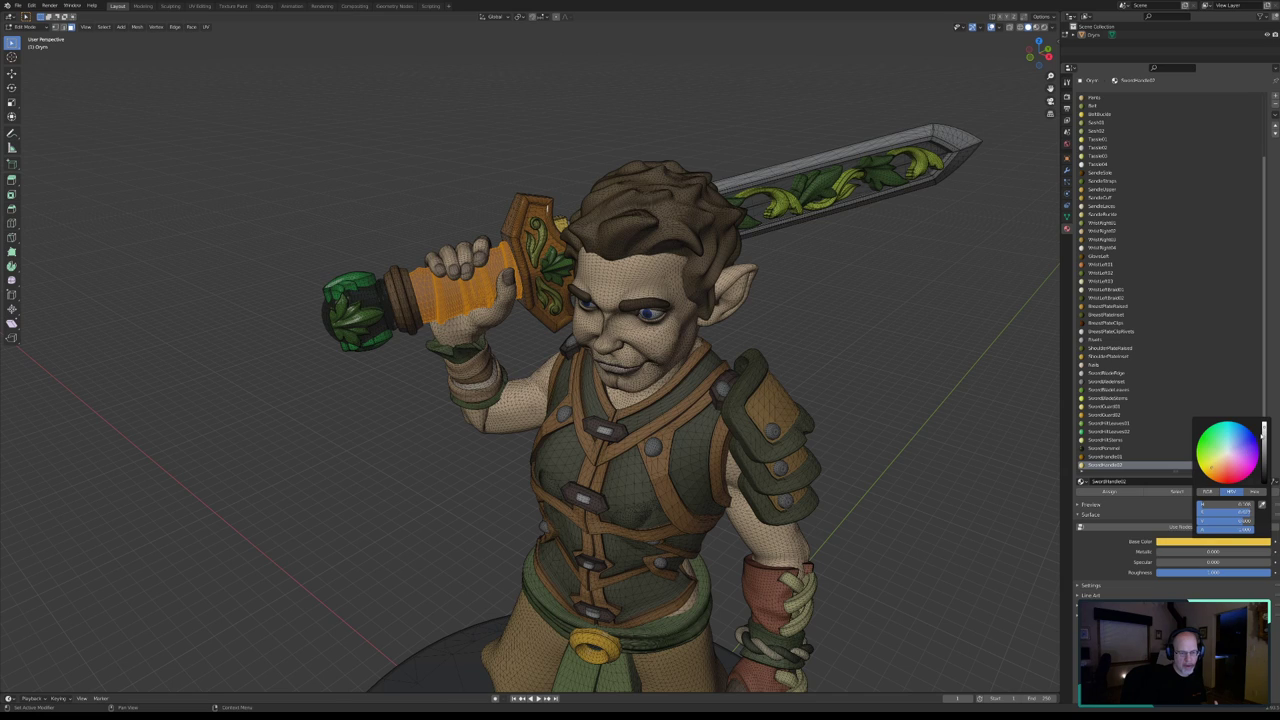
drag(1205, 521, 1180, 521)
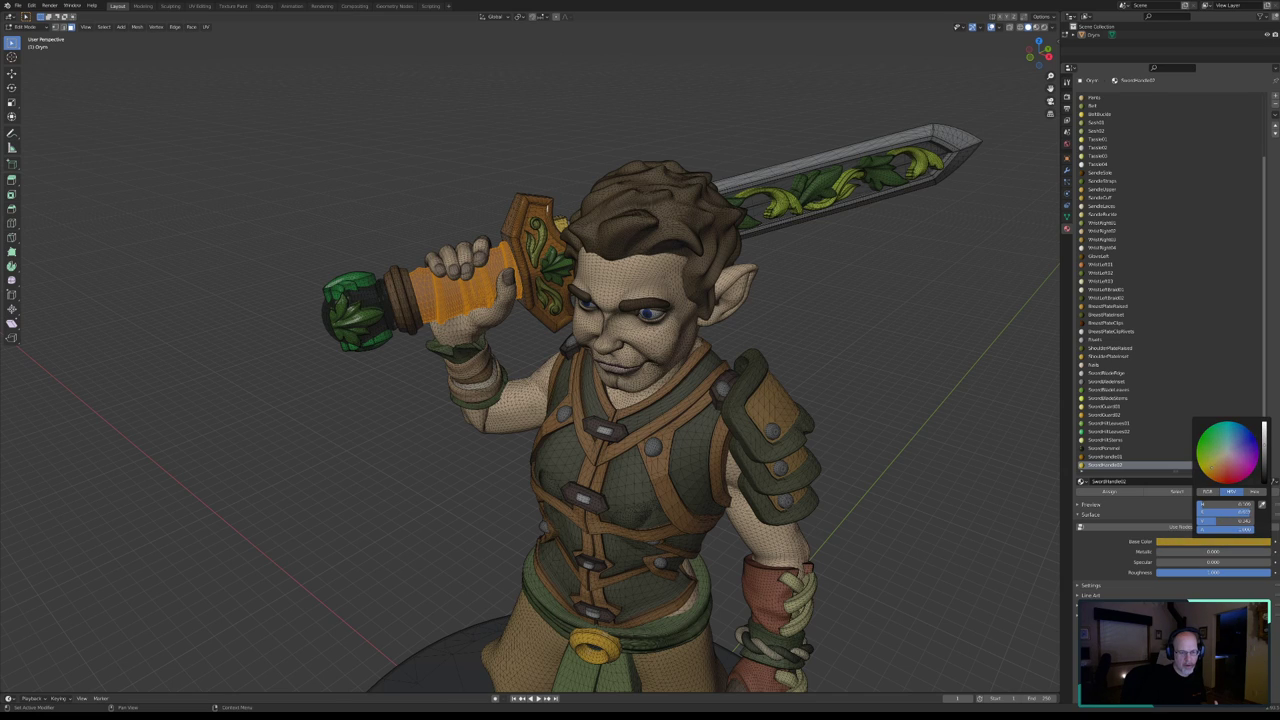
click(1110, 492)
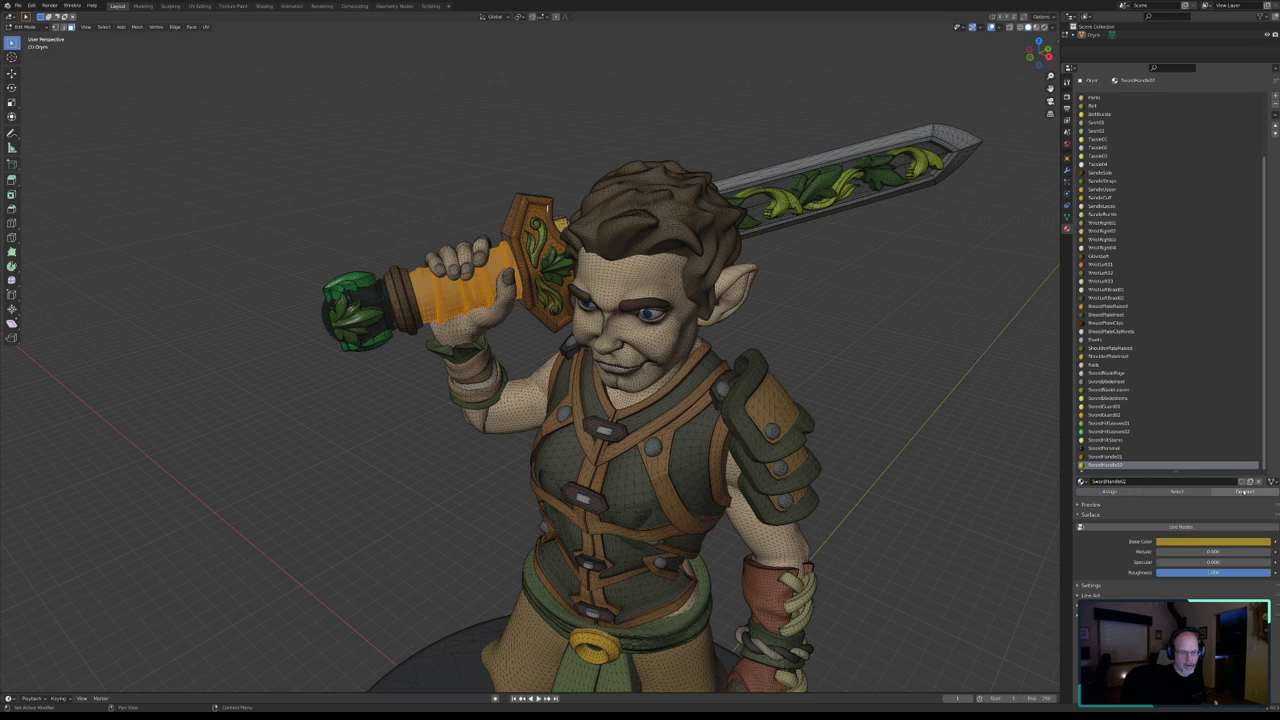
click(1243, 492)
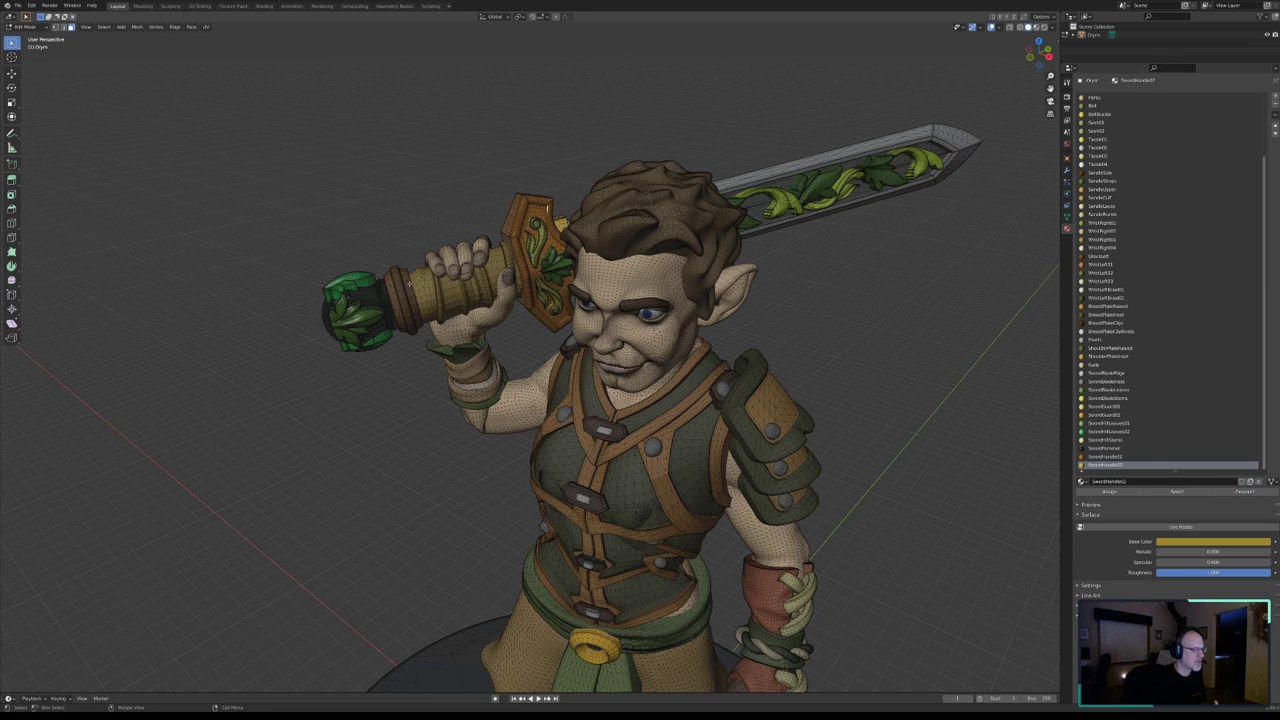
mouse_move(419, 281)
middle_down()
mouse_move(511, 365)
mouse_move(409, 295)
mouse_move(423, 368)
mouse_move(418, 346)
middle_up()
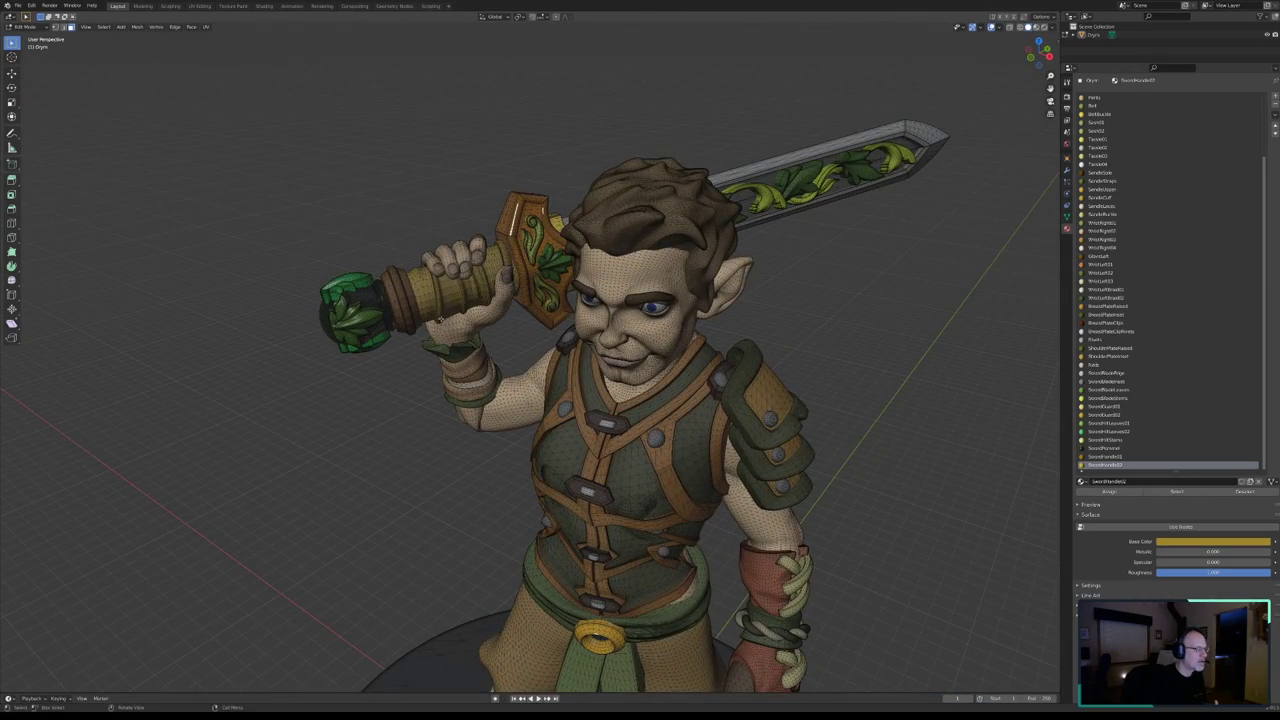
- Switch the character from face editing back to Object Mode
mouse_move(481, 287)
middle_down()
mouse_move(528, 389)
mouse_move(547, 311)
mouse_move(552, 350)
middle_up()
scroll(528, 389, down, 2)
scroll(528, 389, down, 1)
scroll(528, 389, down, 1)
scroll(550, 340, up, 2)
scroll(552, 350, down, 1)
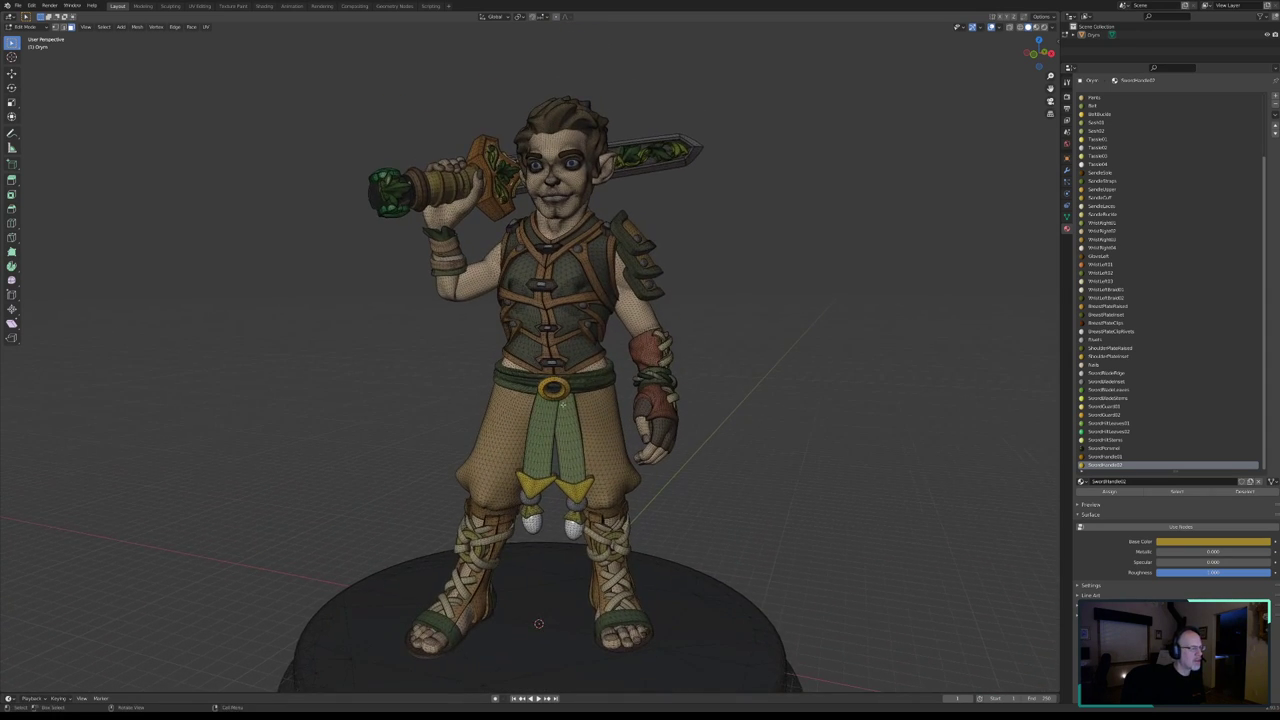
click(24, 26)
click(26, 34)
- Save the file as Oryn.blend
click(17, 6)
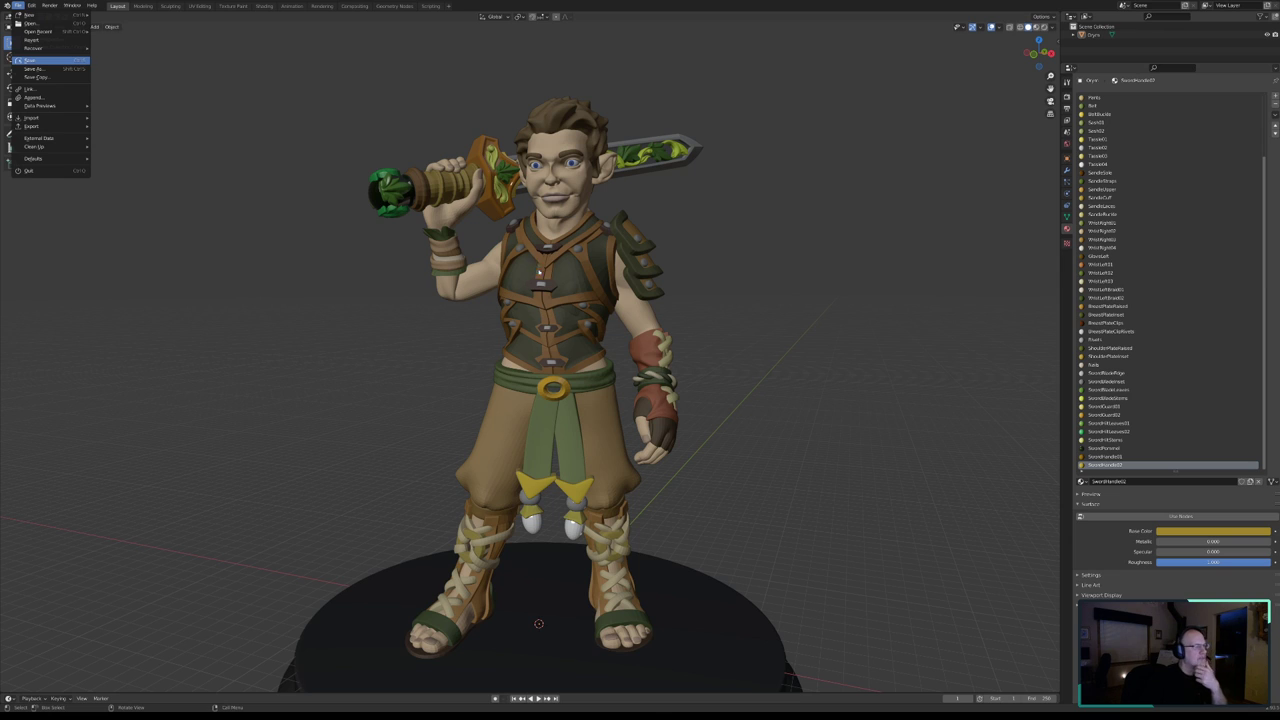
key(ctrl+s)
scroll(586, 349, down, 2)
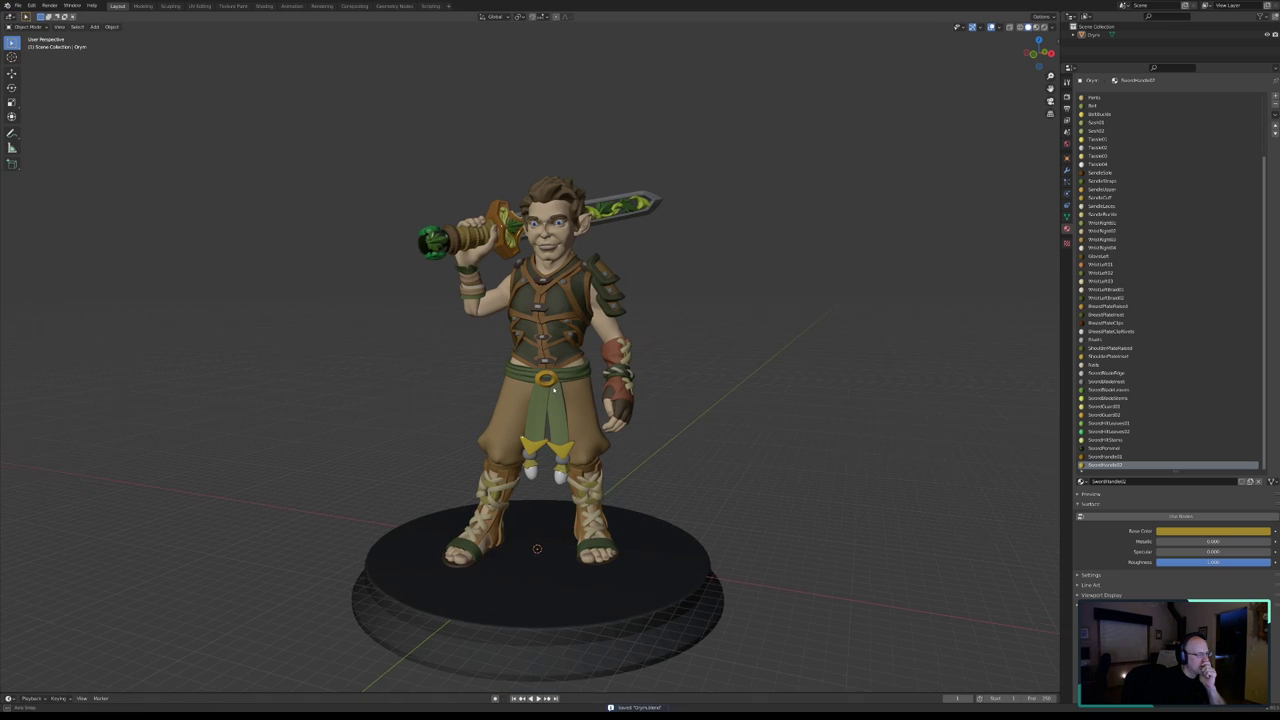
mouse_move(561, 384)
middle_down()
mouse_move(489, 396)
mouse_move(511, 364)
mouse_move(394, 346)
mouse_move(471, 368)
mouse_move(694, 357)
mouse_move(664, 373)
mouse_move(661, 345)
mouse_move(621, 385)
mouse_move(555, 388)
middle_up()
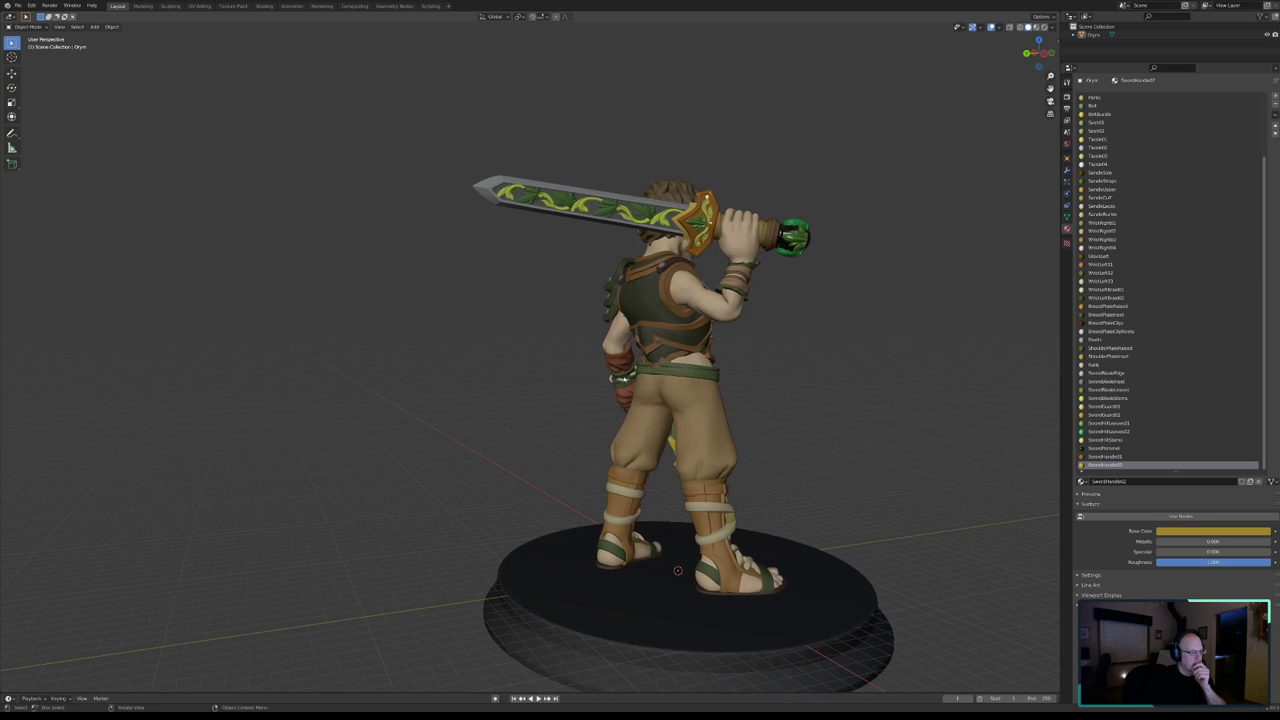
mouse_move(650, 383)
middle_down()
mouse_move(570, 388)
mouse_move(695, 357)
mouse_move(745, 398)
middle_up()
mouse_move(723, 369)
middle_down()
mouse_move(688, 386)
mouse_move(572, 369)
mouse_move(590, 357)
mouse_move(515, 449)
mouse_move(582, 240)
middle_up()
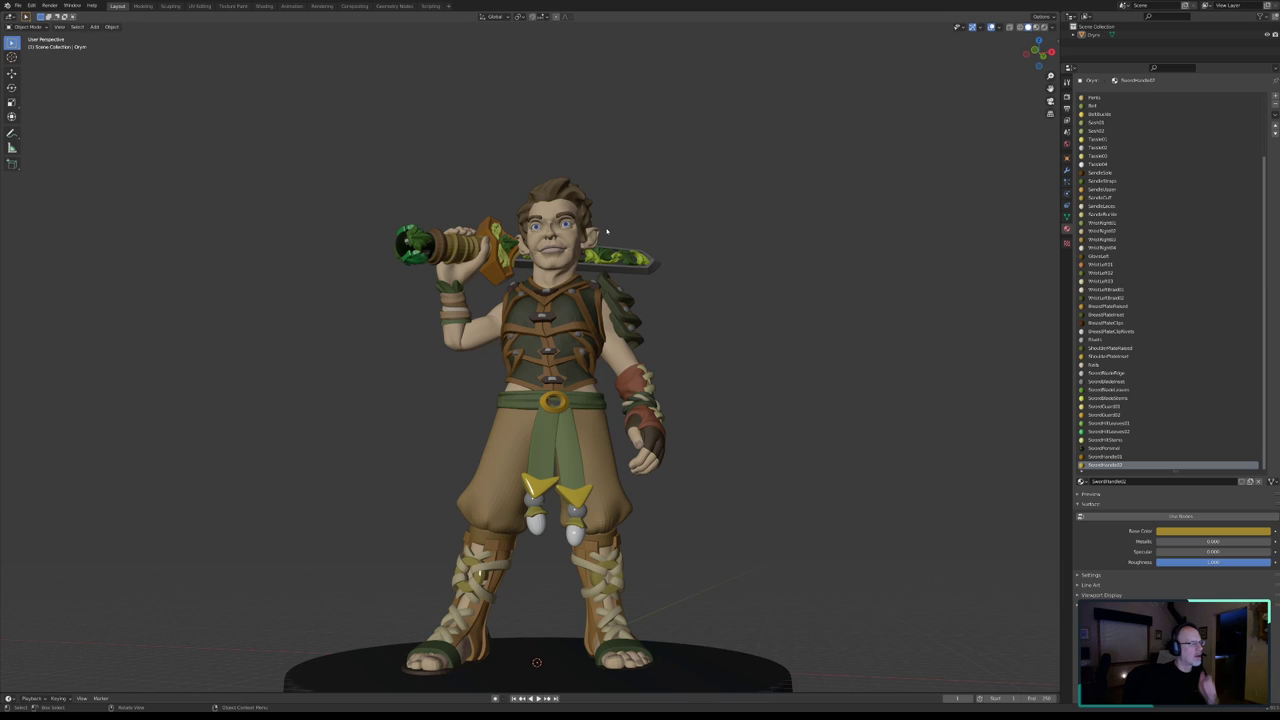
mouse_move(730, 279)
middle_down()
mouse_move(612, 248)
mouse_move(585, 300)
middle_up()
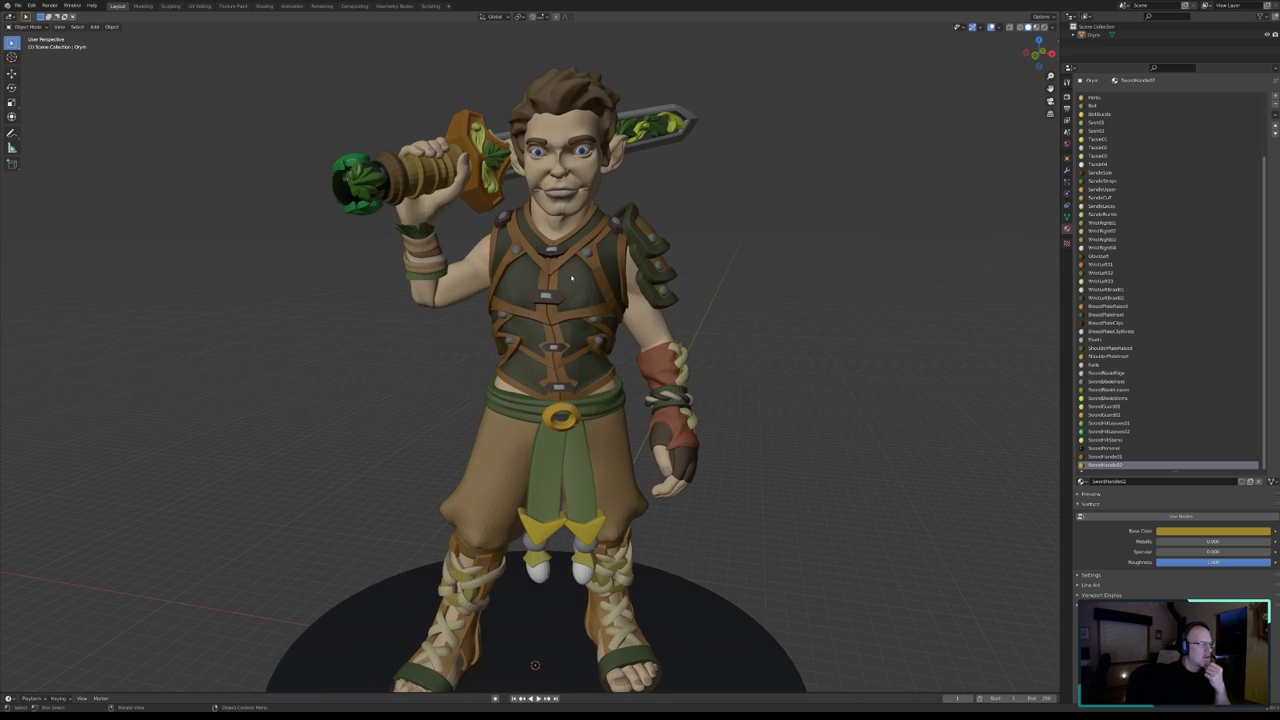
scroll(578, 315, up, 2)
scroll(578, 316, down, 2)
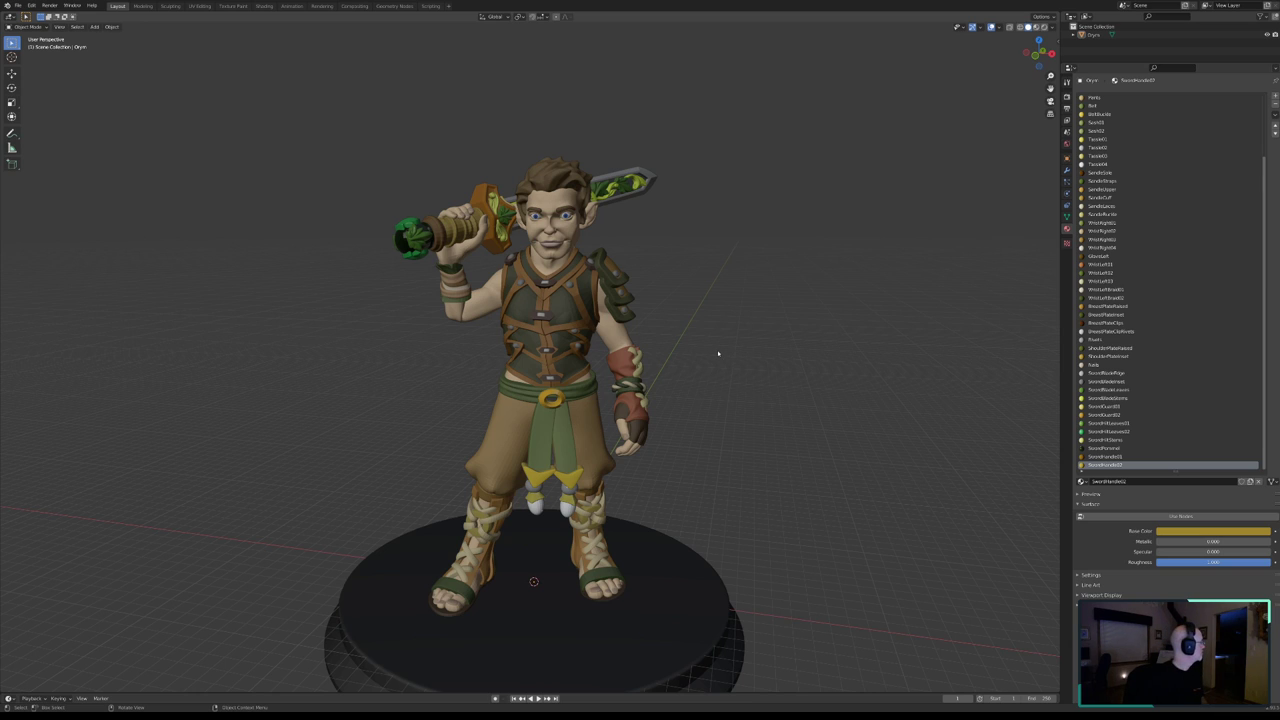
mouse_move(541, 334)
middle_down()
mouse_move(572, 313)
mouse_move(525, 328)
mouse_move(452, 317)
mouse_move(589, 383)
mouse_move(537, 380)
mouse_move(680, 385)
mouse_move(605, 416)
mouse_move(549, 336)
middle_up()
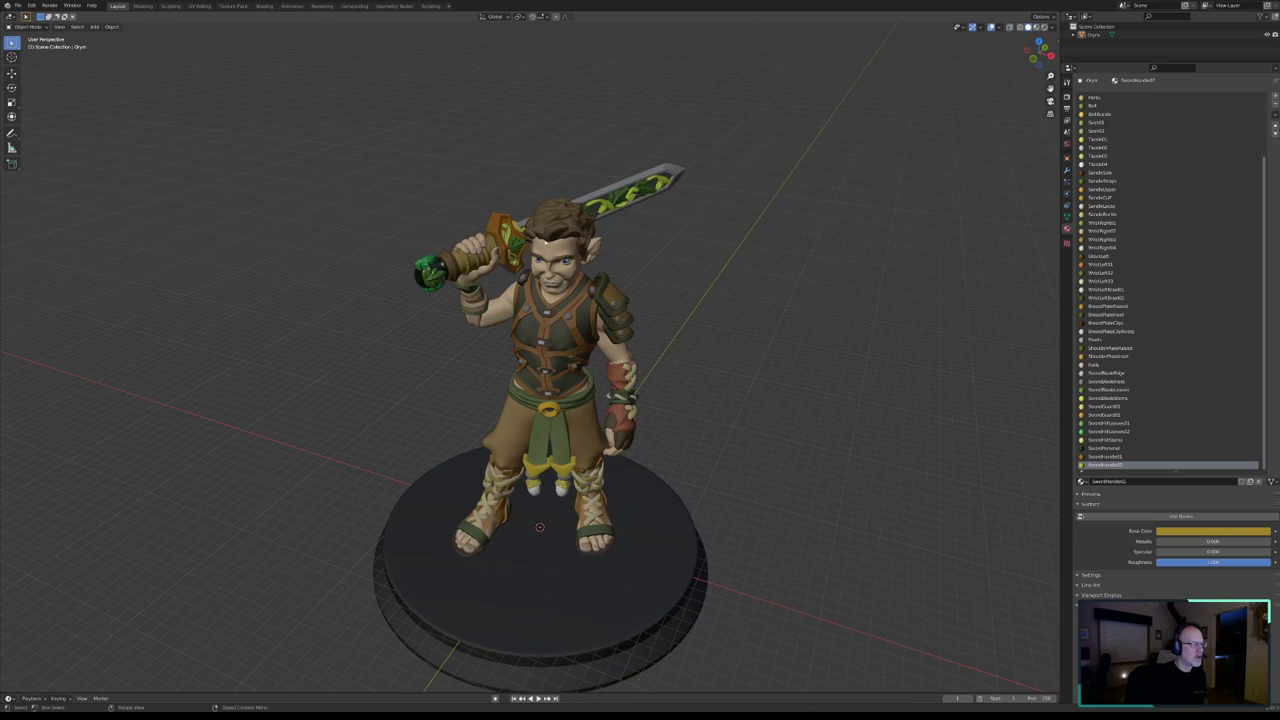
middle_drag(549, 233, 562, 234)
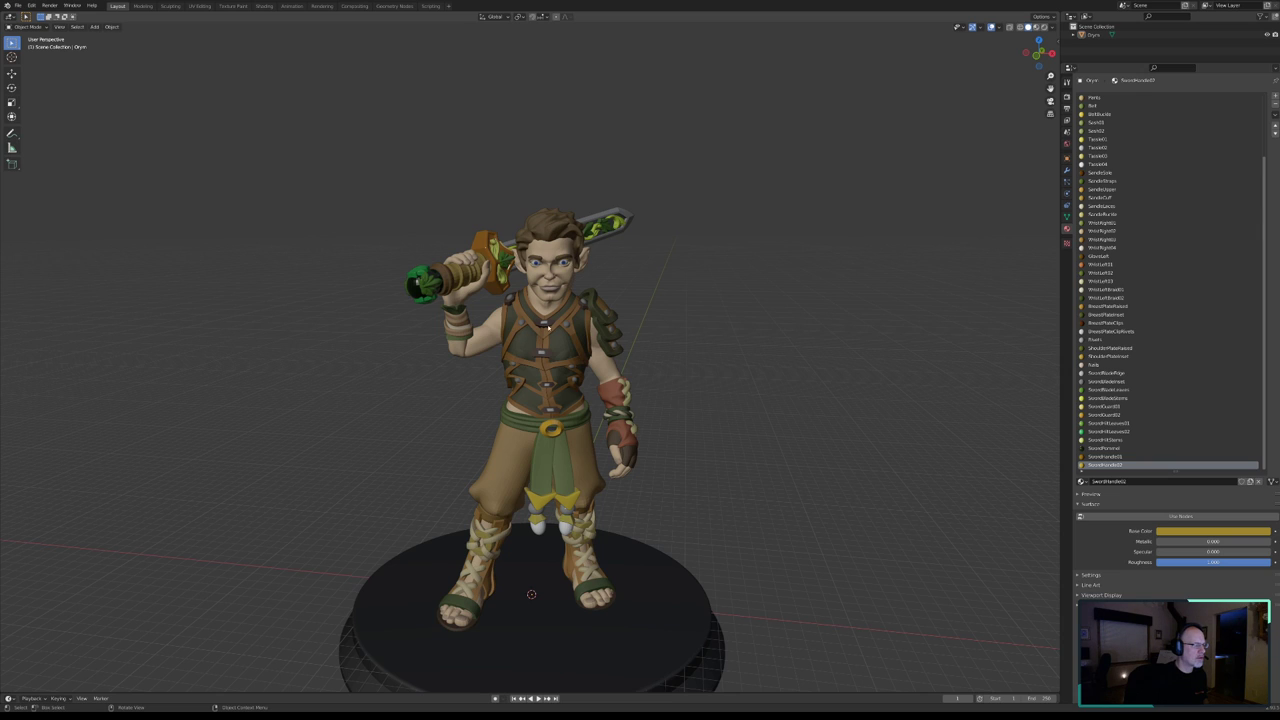
middle_drag(548, 327, 534, 333)
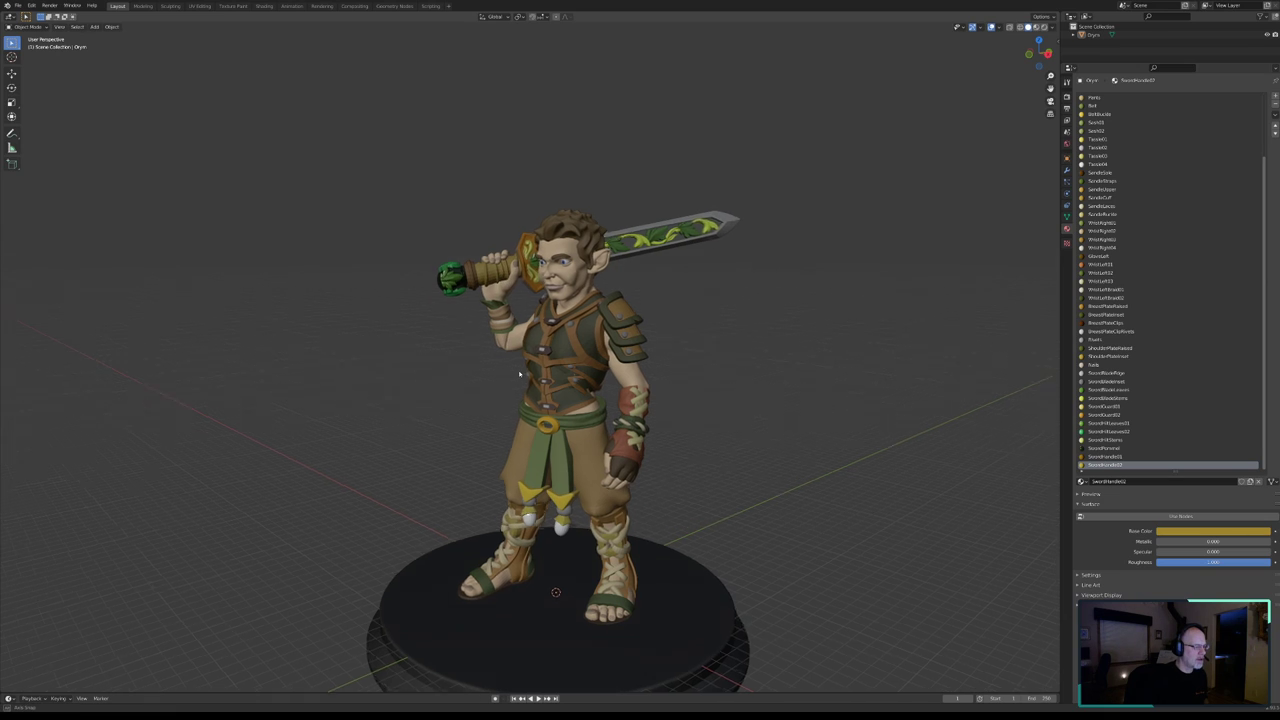
mouse_move(520, 272)
middle_down()
mouse_move(554, 415)
mouse_move(590, 441)
mouse_move(315, 463)
middle_up()
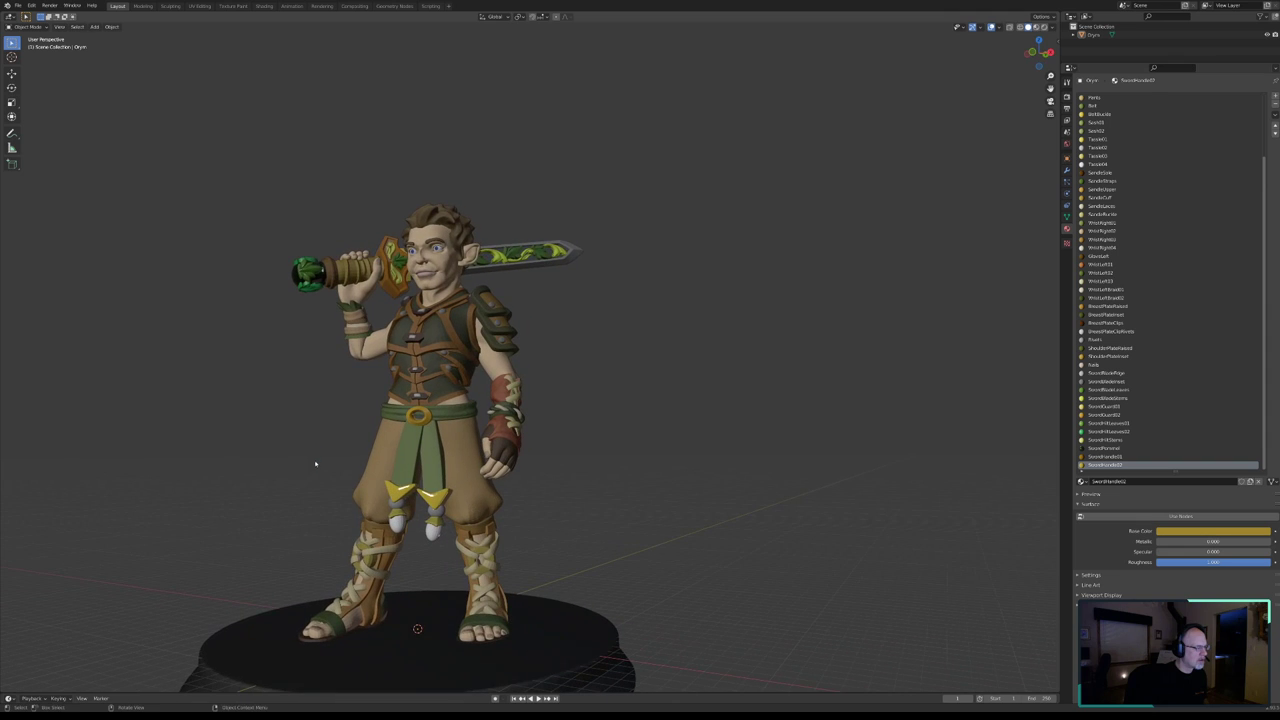
mouse_move(455, 370)
middle_down()
mouse_move(415, 400)
mouse_move(309, 371)
mouse_move(530, 378)
mouse_move(490, 372)
mouse_move(525, 283)
middle_up()
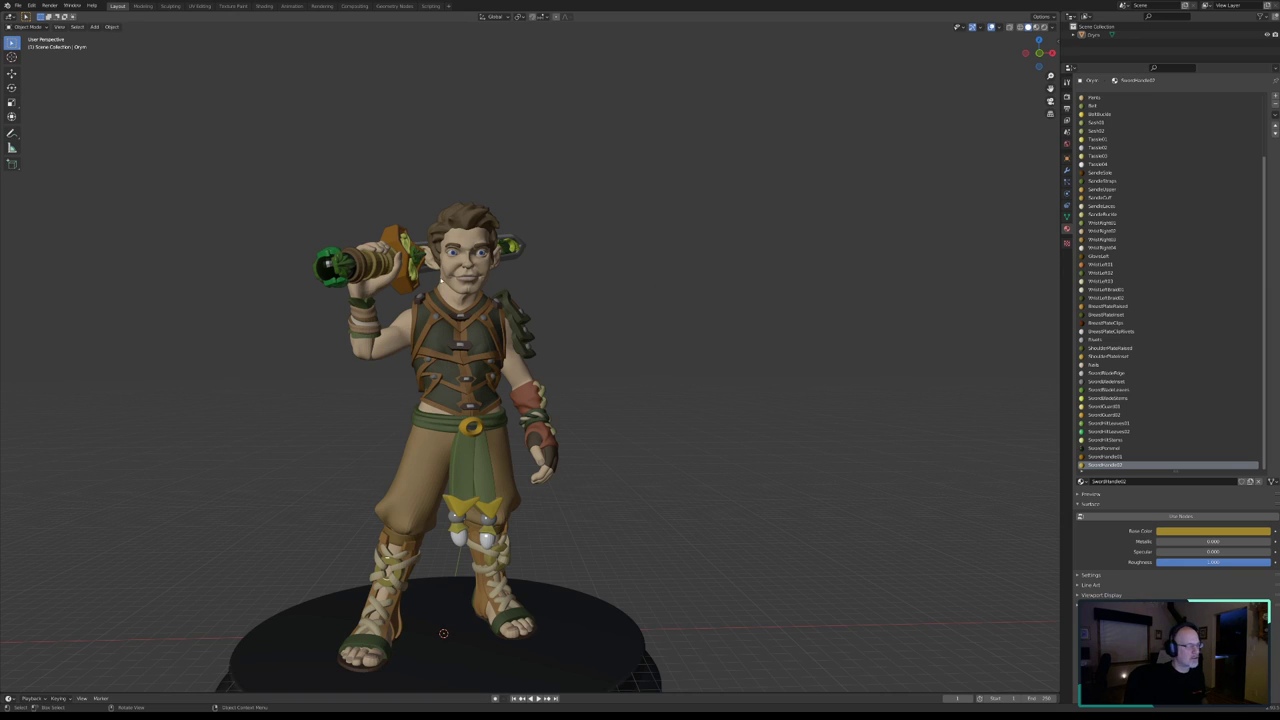
middle_drag(560, 300, 572, 308)
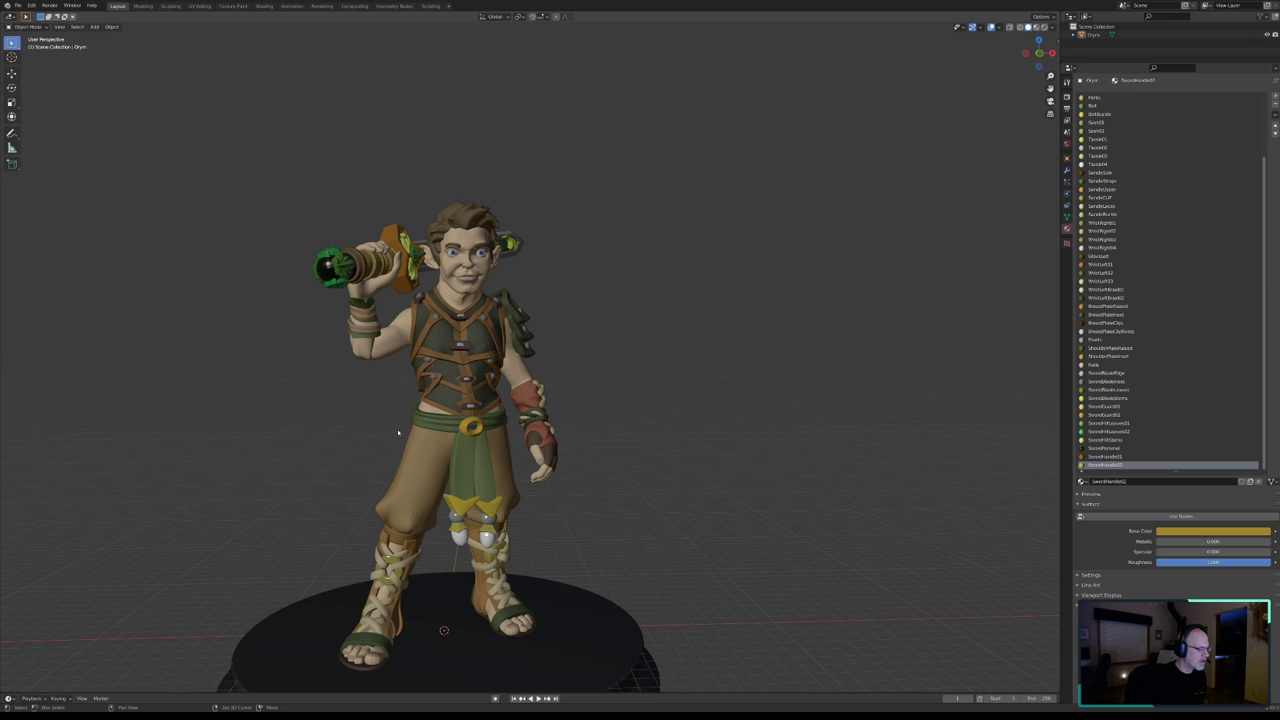
mouse_move(623, 381)
middle_down()
mouse_move(447, 375)
mouse_move(507, 315)
mouse_move(480, 317)
mouse_move(544, 316)
middle_up()
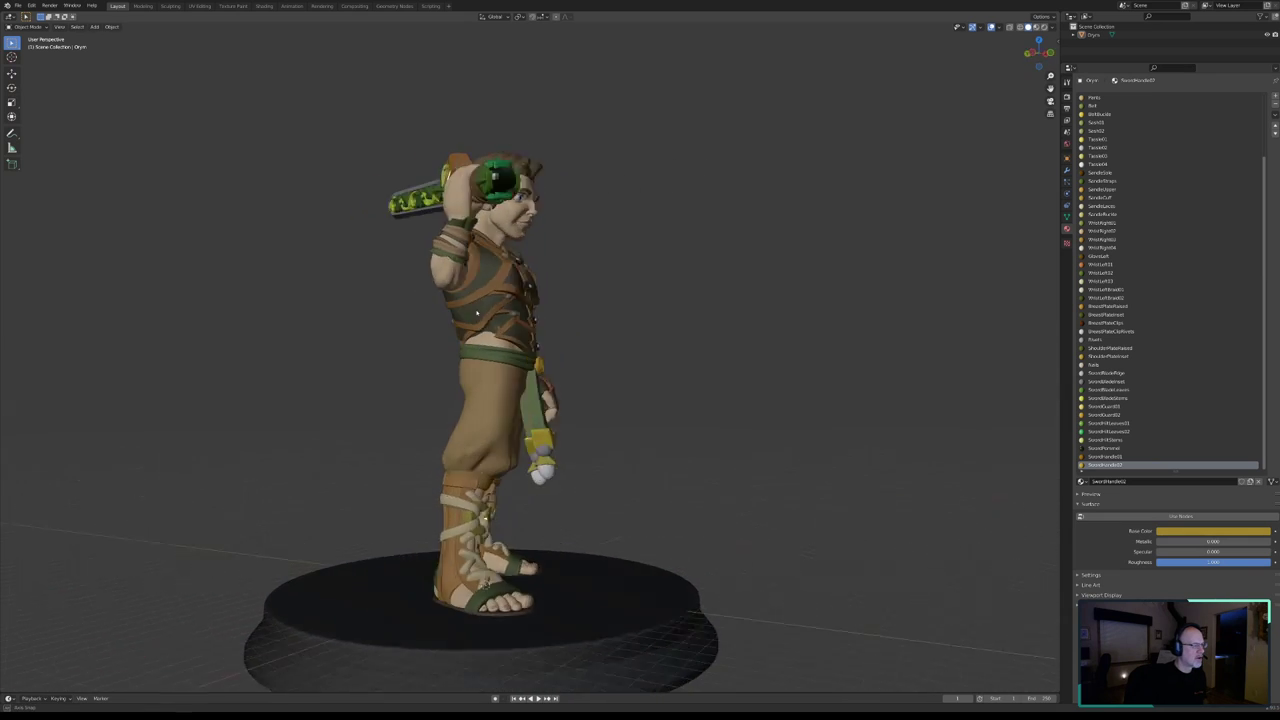
mouse_move(544, 316)
middle_down()
mouse_move(383, 341)
mouse_move(420, 354)
mouse_move(304, 335)
mouse_move(449, 331)
mouse_move(500, 360)
mouse_move(501, 382)
mouse_move(531, 348)
mouse_move(601, 398)
mouse_move(600, 423)
mouse_move(627, 430)
mouse_move(591, 423)
mouse_move(569, 354)
mouse_move(590, 345)
mouse_move(581, 357)
middle_up()
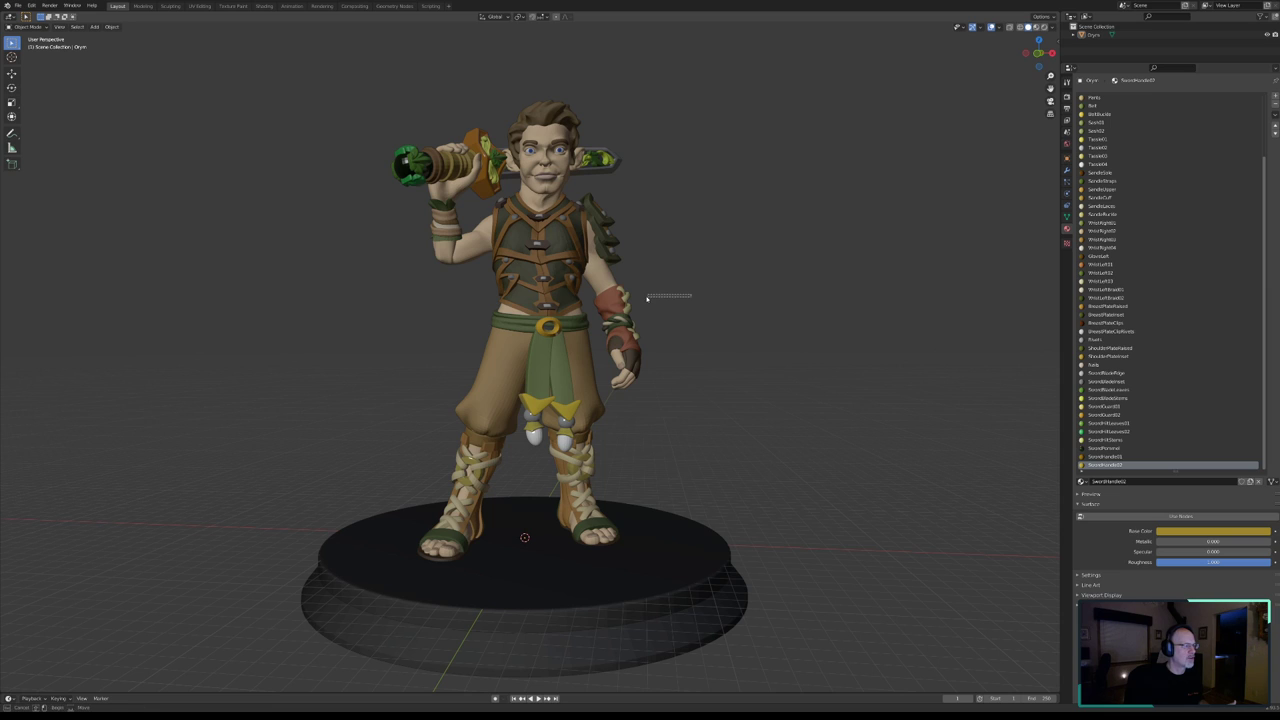
mouse_move(654, 289)
middle_down()
mouse_move(749, 289)
mouse_move(724, 303)
middle_up()
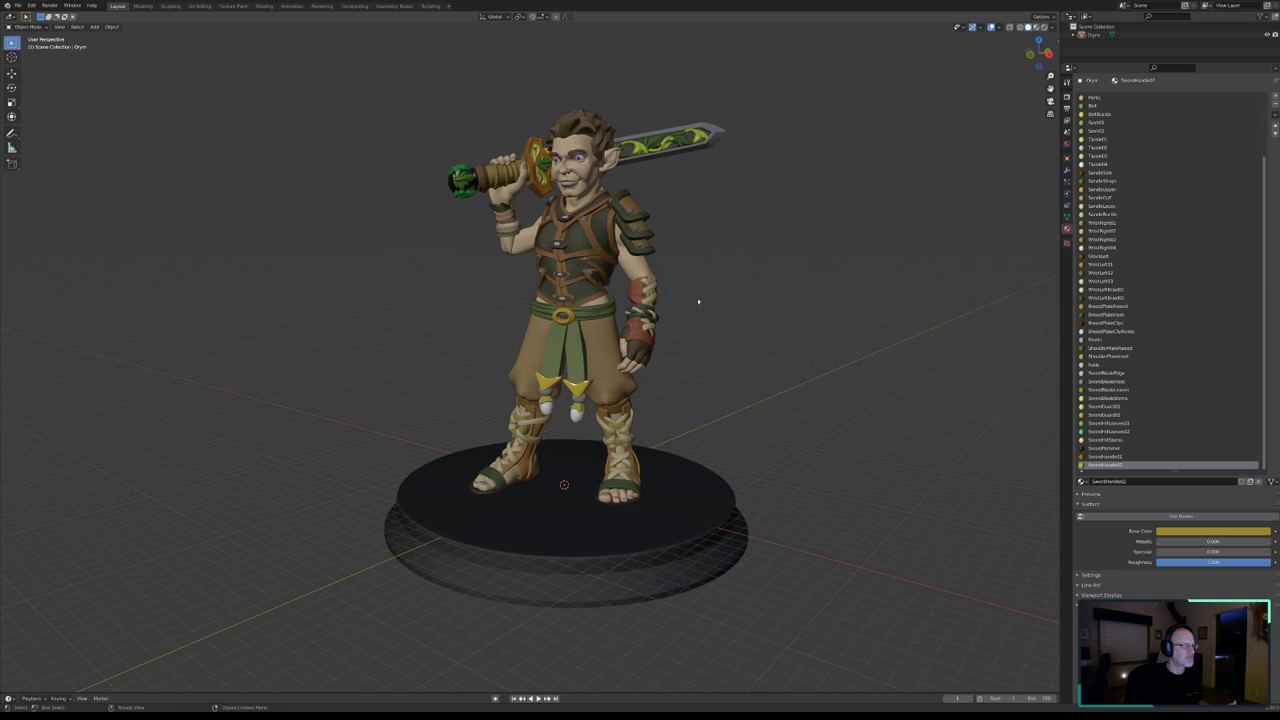